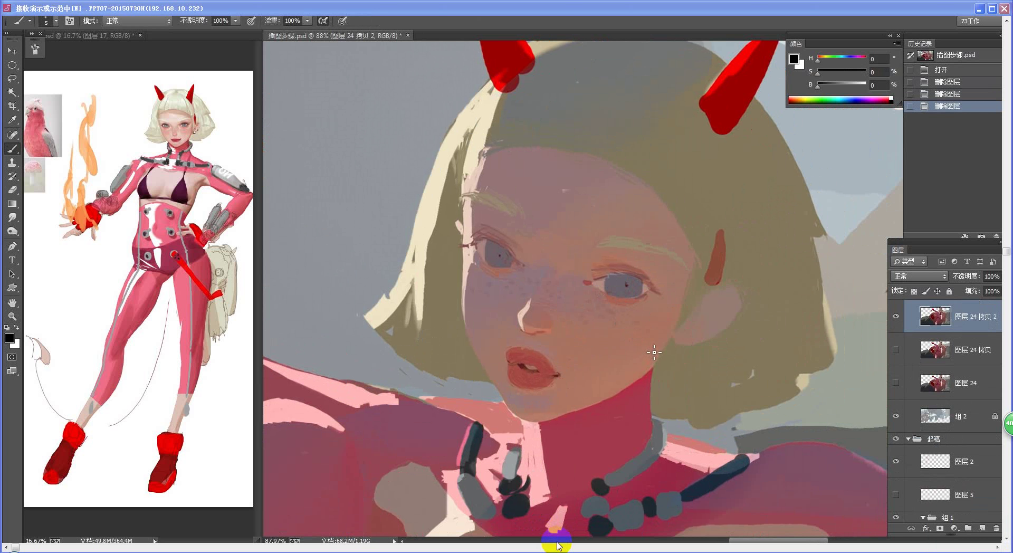
Sample the muted pink skin tone, choose another brush preset from the lower part of the list, and paint over the forehead
alt+click(576, 187)
mouse_move(572, 200)
mouse_down()
mouse_move(578, 193)
mouse_move(554, 195)
mouse_up()
right_click(544, 355)
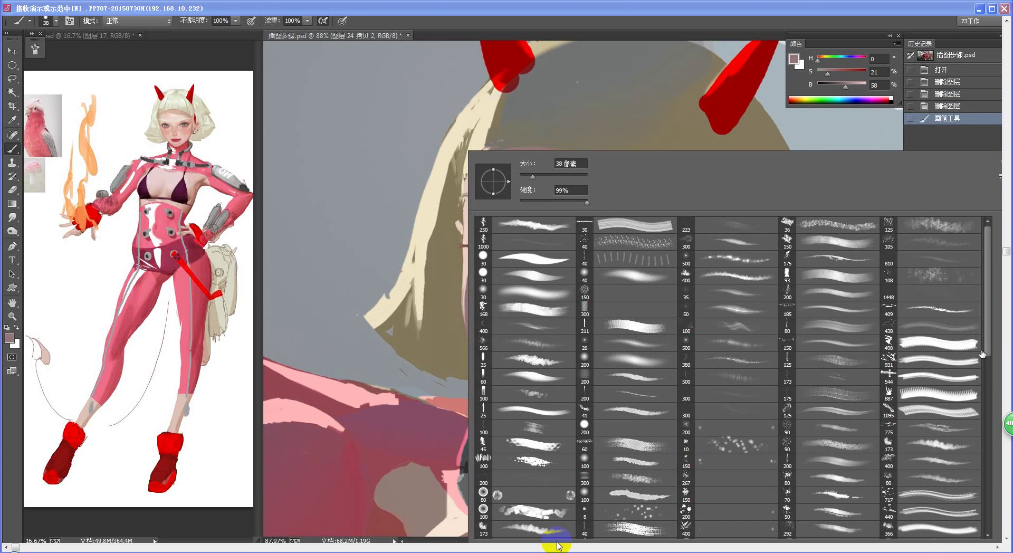
scroll(983, 355, down, 8)
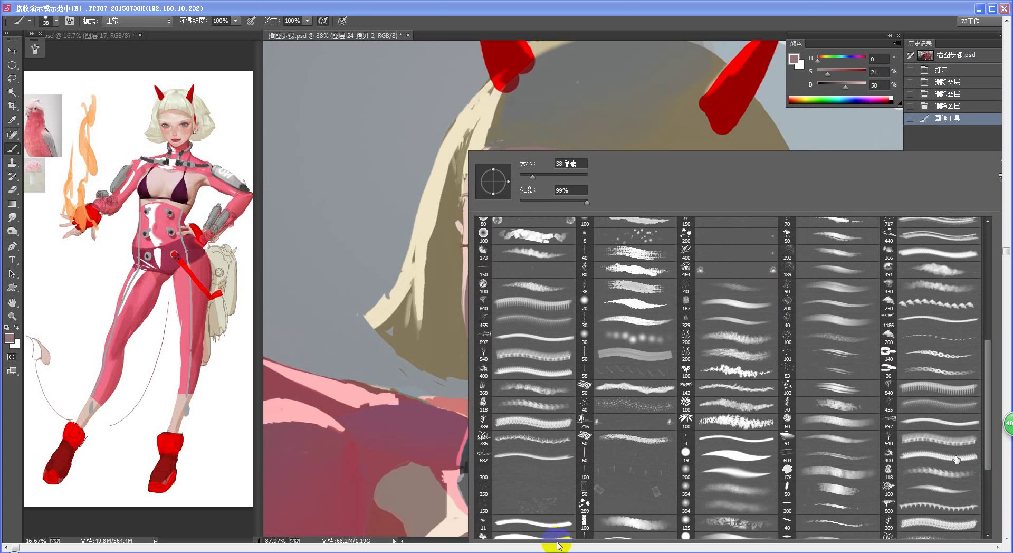
double_click(735, 459)
drag(581, 183, 560, 203)
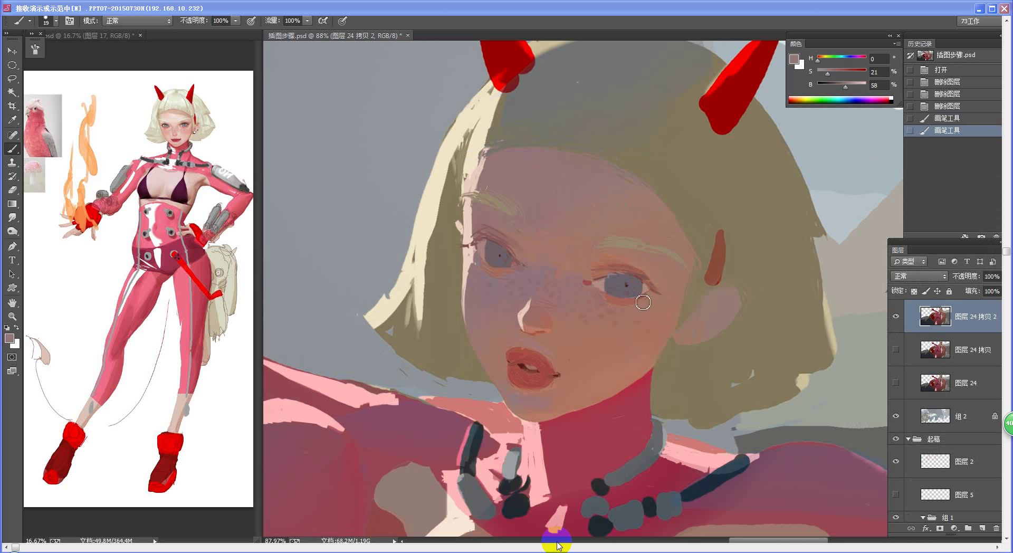
Sample the olive hair colour and paint it around the edge of the small red horn beside the ear
alt+click(730, 261)
mouse_move(719, 238)
mouse_down()
mouse_move(696, 304)
mouse_move(690, 290)
mouse_up()
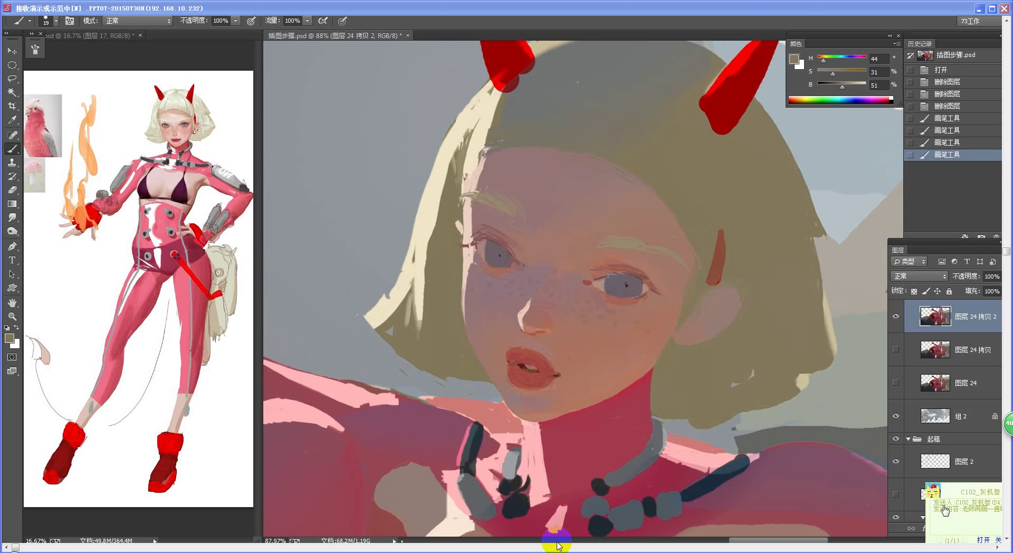
Open the incoming chat message to read it, and put the messenger windows away
click(984, 540)
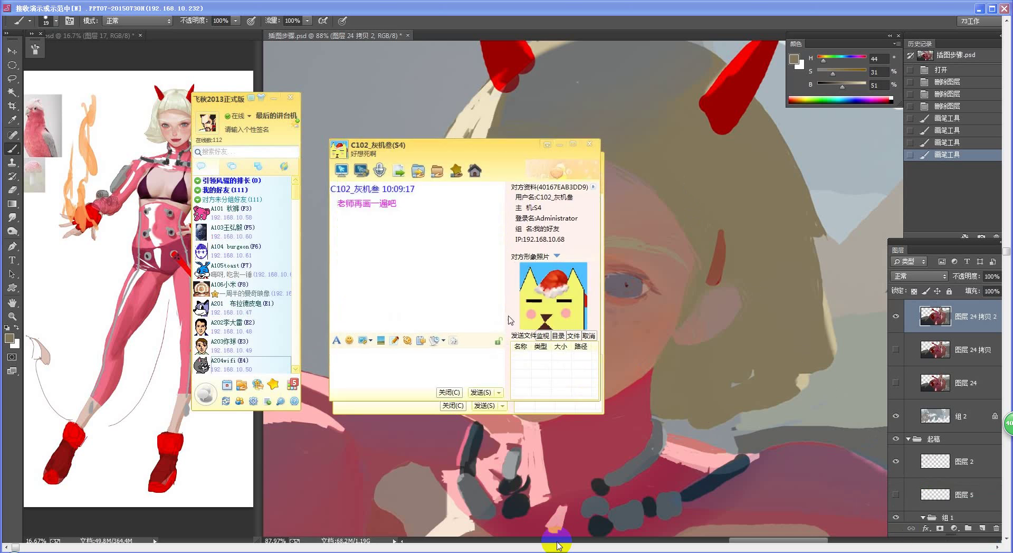
click(285, 100)
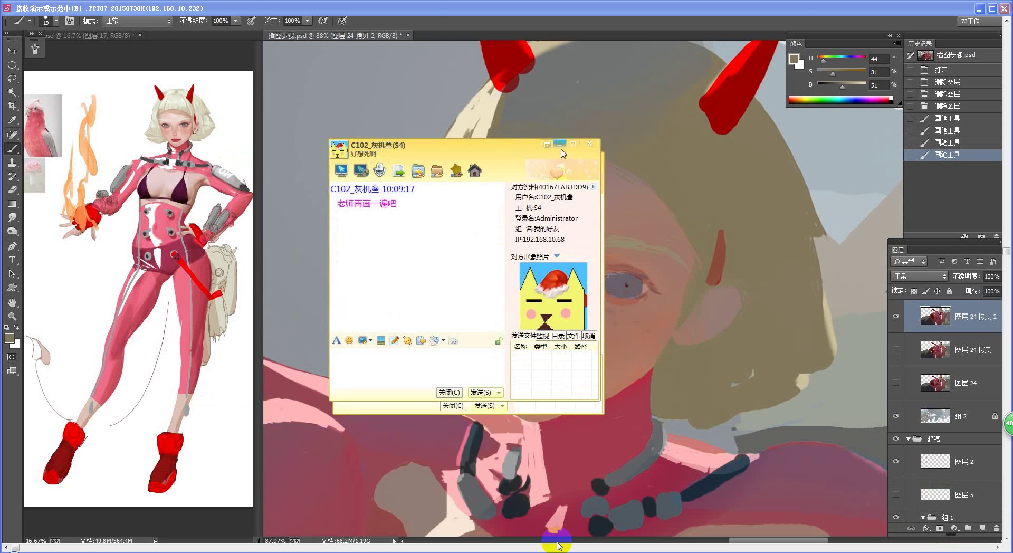
click(560, 144)
click(564, 158)
drag(650, 288, 559, 269)
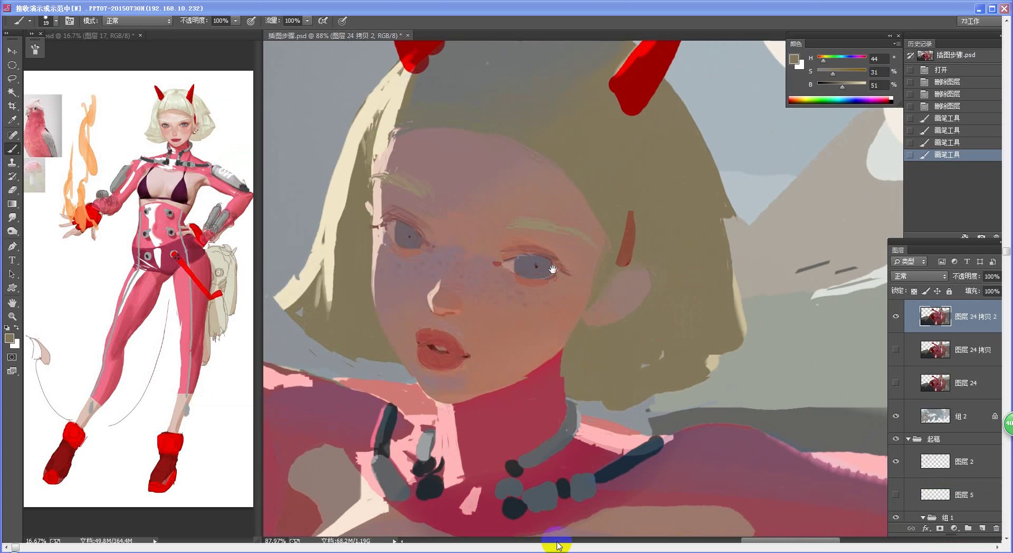
alt+click(640, 250)
drag(634, 243, 627, 263)
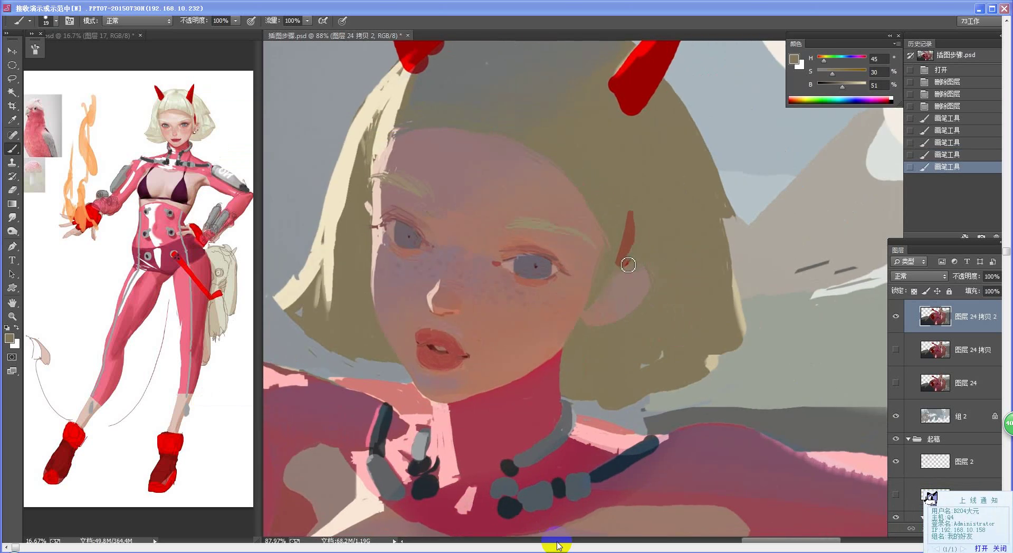
key(ctrl+alt+z)
alt+click(633, 216)
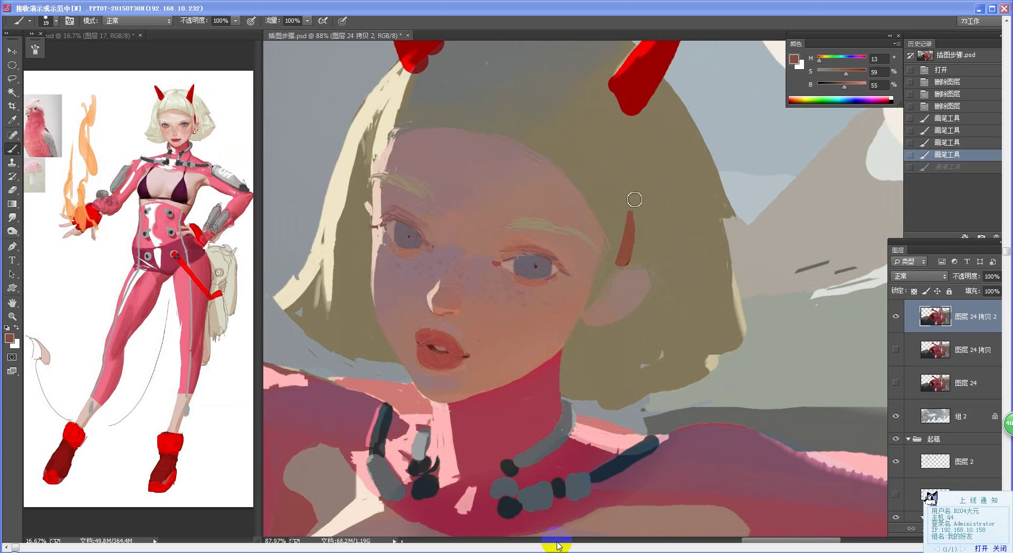
Trim the base of the right-hand large horn and taper the small ear horn with the sampled hair colour
alt+click(614, 237)
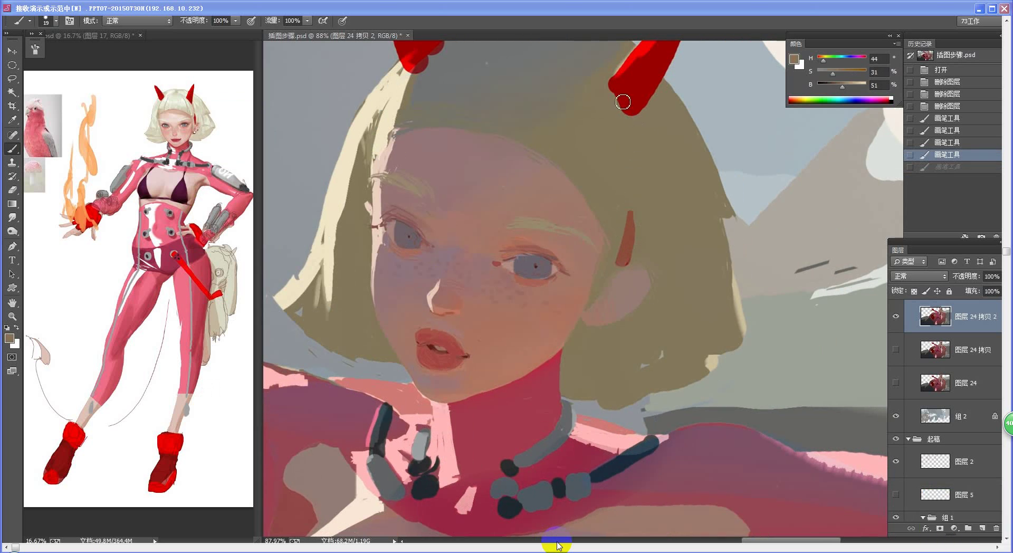
drag(619, 153, 600, 231)
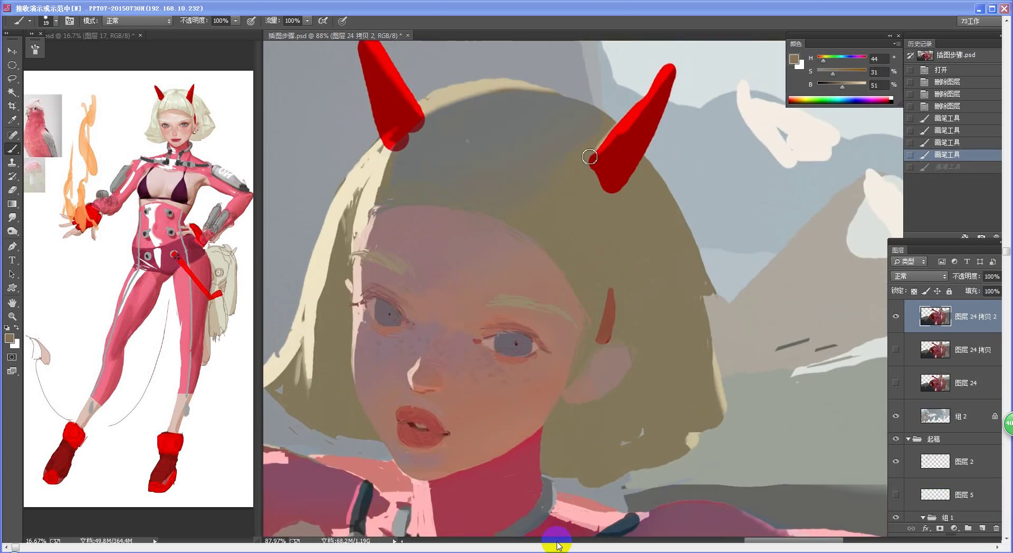
drag(590, 156, 608, 201)
mouse_move(611, 263)
mouse_down()
mouse_move(606, 316)
mouse_move(589, 354)
mouse_up()
Paint freshly sampled hair colour along the ear's outer edge and beside the small horn
drag(635, 247, 635, 181)
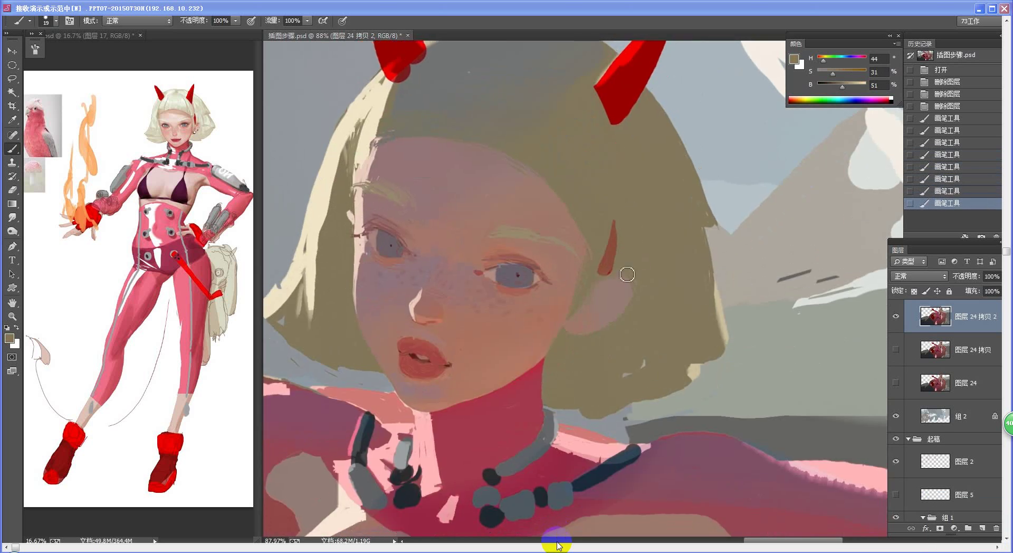
alt+click(647, 273)
drag(635, 281, 639, 303)
drag(605, 220, 597, 242)
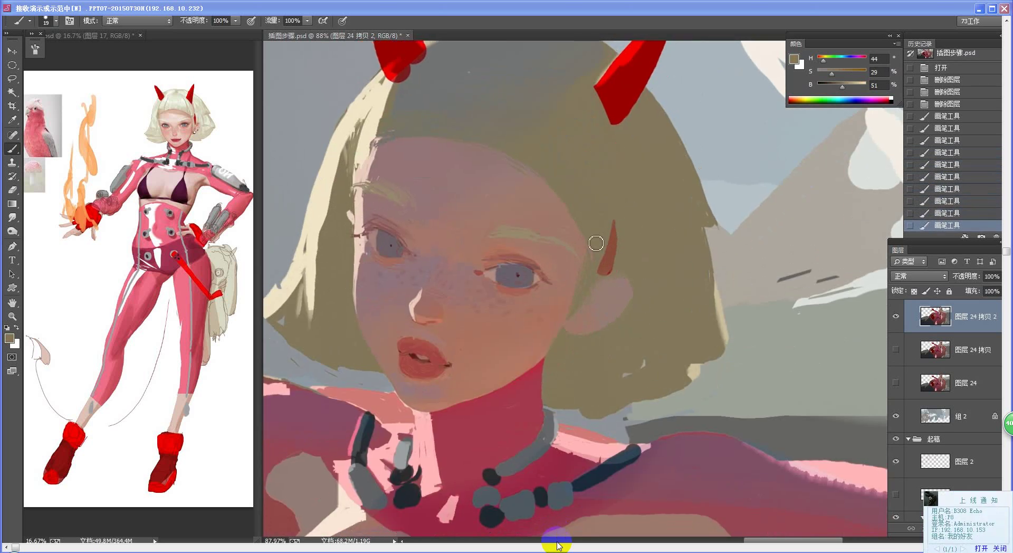
Lasso the ear with a 10-pixel feather, copy it to a new layer, and nudge it towards the face
key(l)
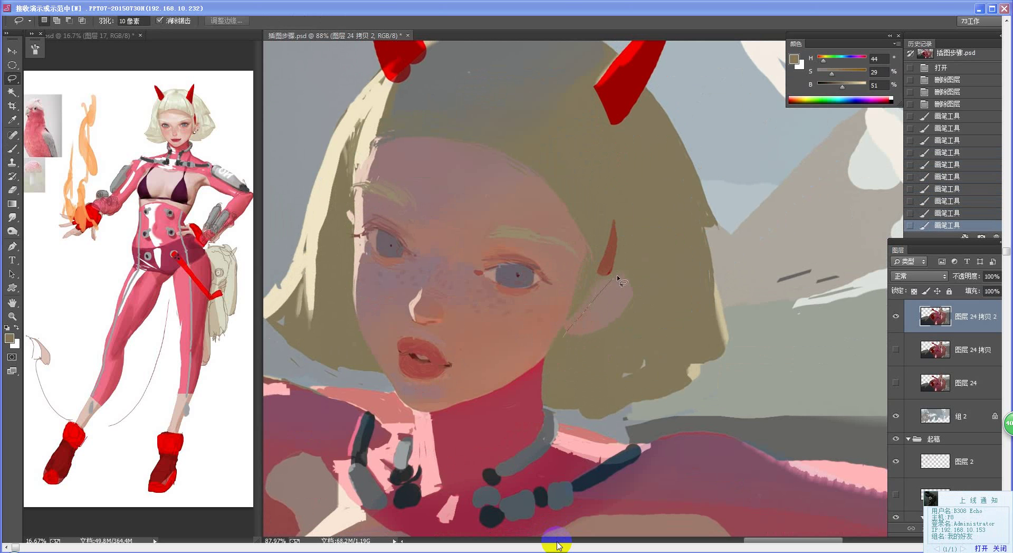
drag(645, 322, 585, 363)
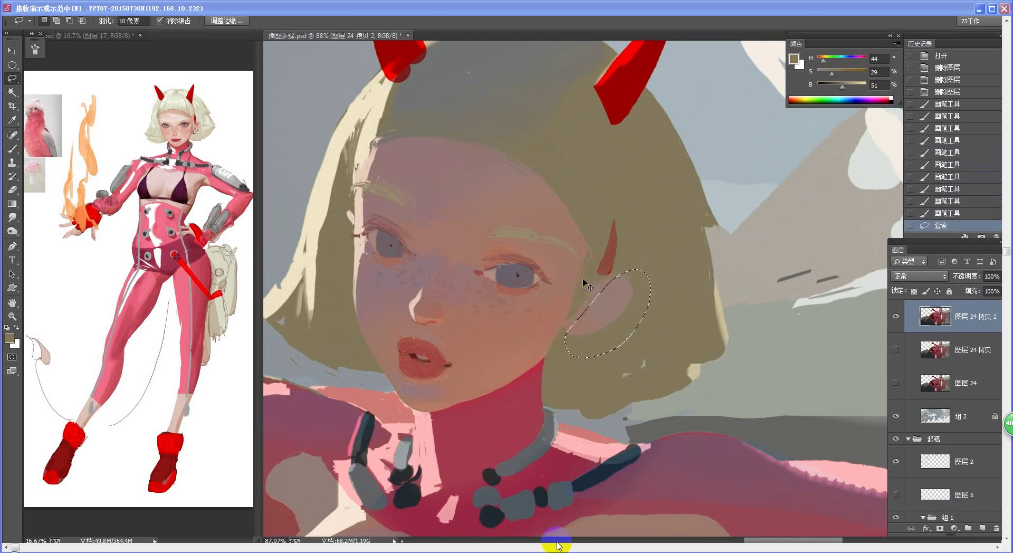
key(ctrl+j)
key(v)
key(Left)
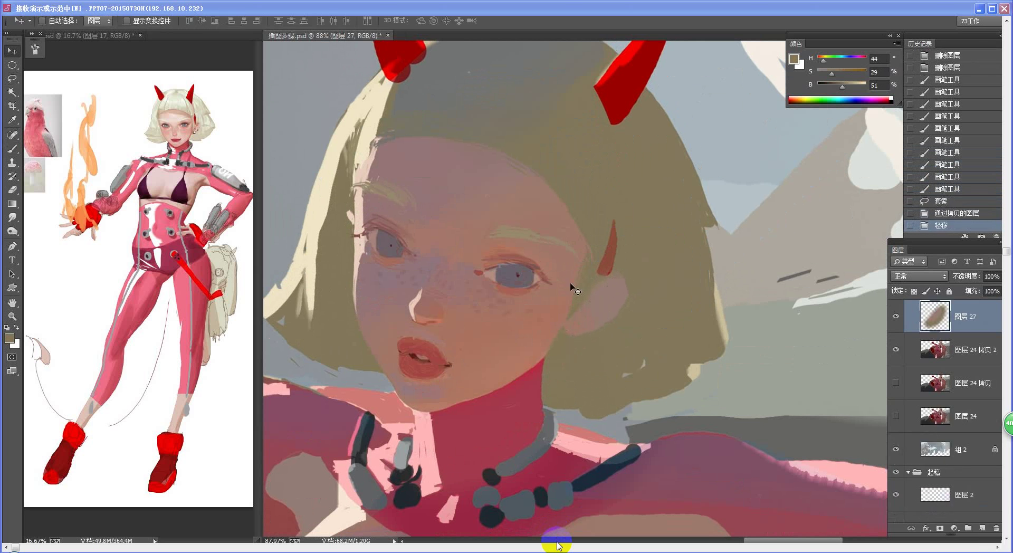
Enlarge the copied ear to about 110% towards the jaw with Free Transform
key(ctrl+t)
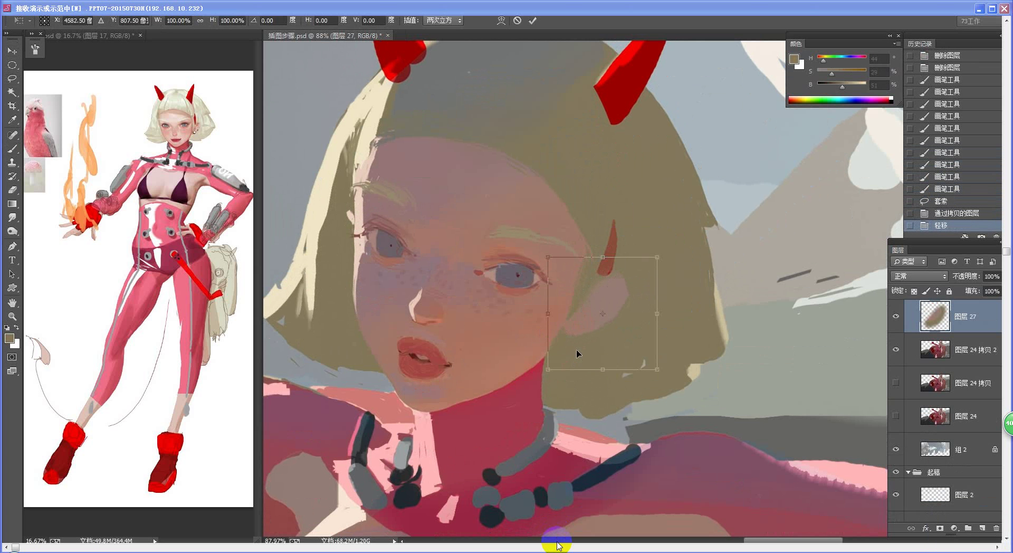
drag(550, 370, 538, 381)
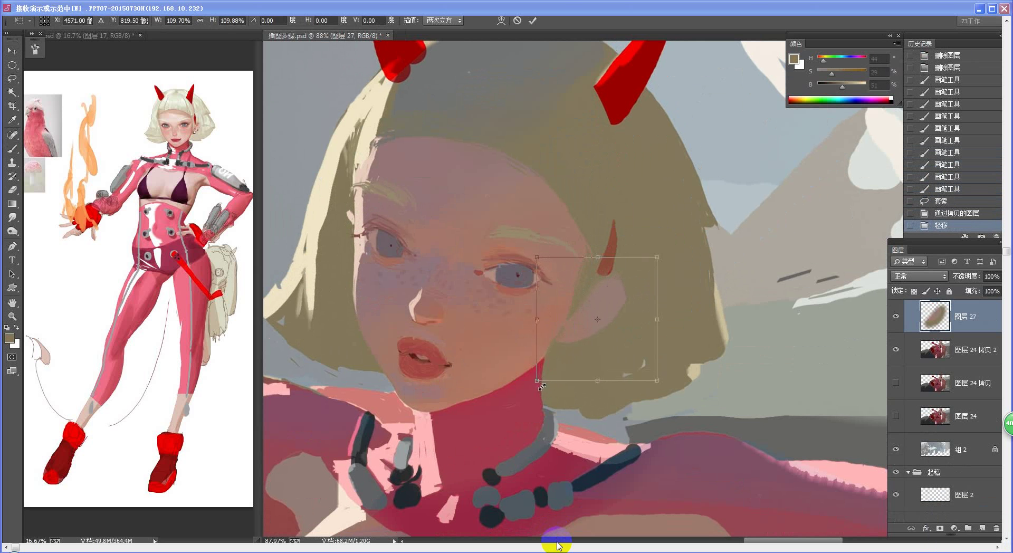
key(Return)
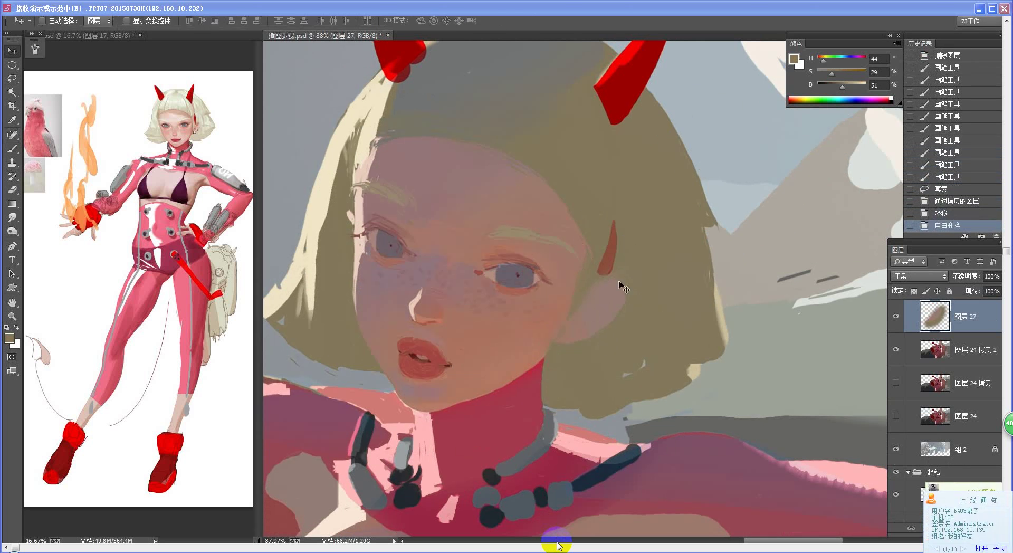
Erase the part of the enlarged ear layer that overlaps the cheek and jaw, and close the chat window
ctrl+space+drag(622, 392, 574, 421)
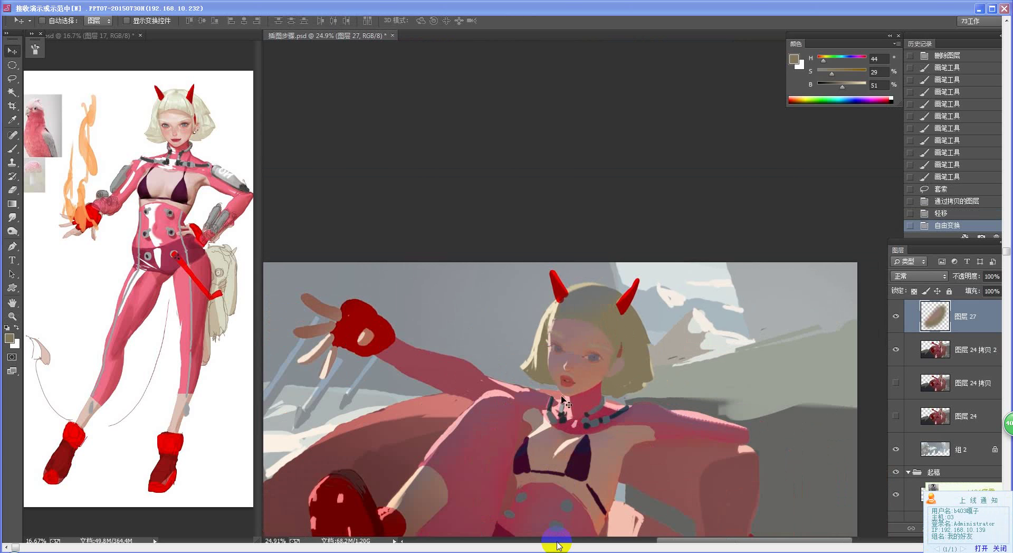
scroll(623, 388, up, 3)
key(e)
scroll(607, 380, up, 2)
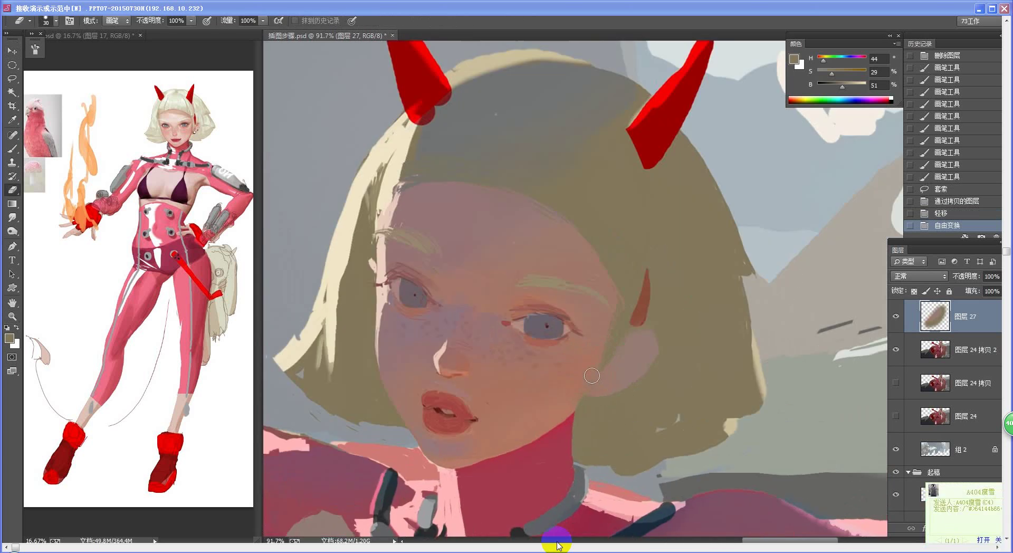
mouse_move(556, 420)
mouse_down()
mouse_move(599, 363)
mouse_move(574, 399)
mouse_up()
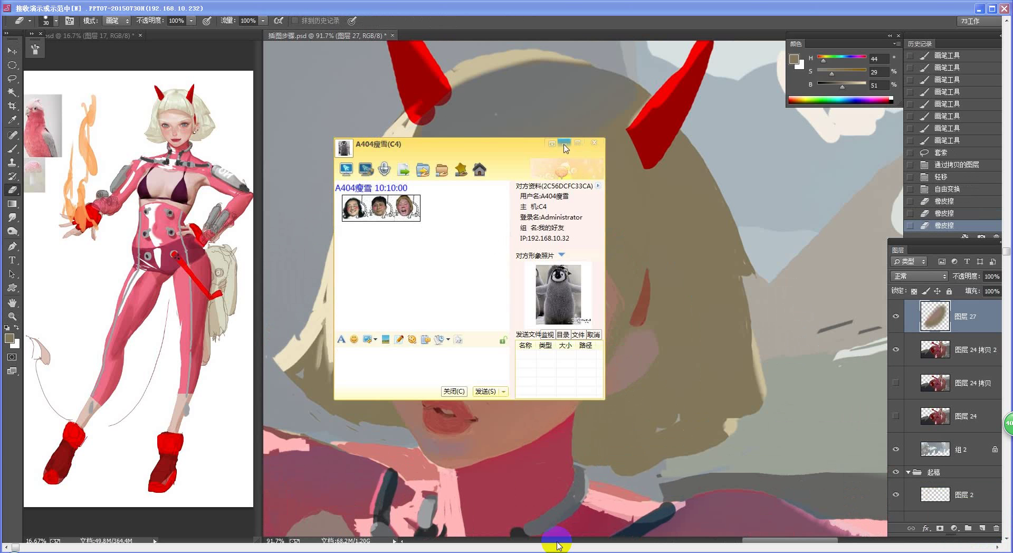
click(595, 142)
Touch up the eyebrow above the open right-hand eye, and paint sampled grey hair shadow over the left-hand horn's base
key(b)
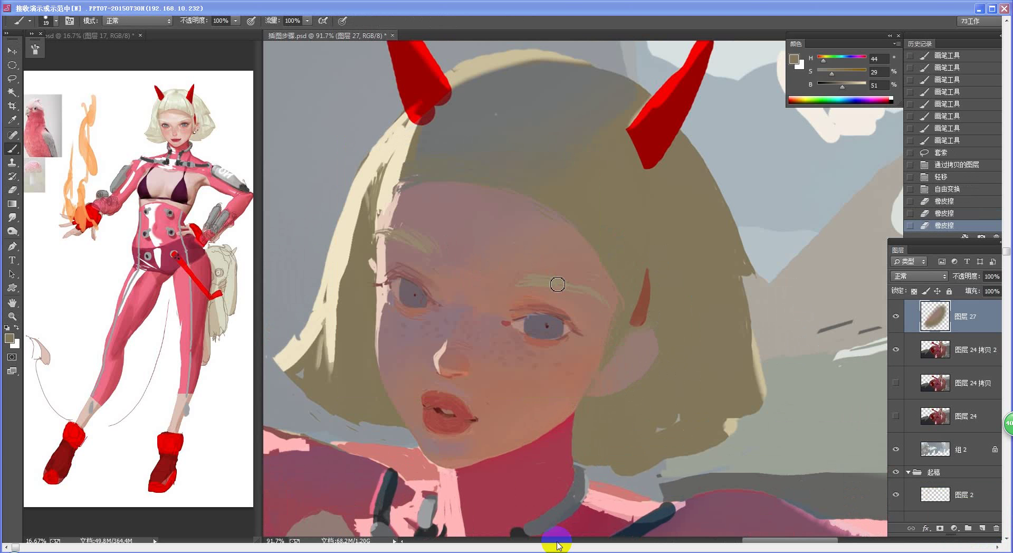
key(ctrl+space)
drag(536, 279, 518, 277)
alt+click(444, 139)
mouse_move(437, 130)
mouse_down()
mouse_move(474, 115)
mouse_move(436, 149)
mouse_move(488, 99)
mouse_up()
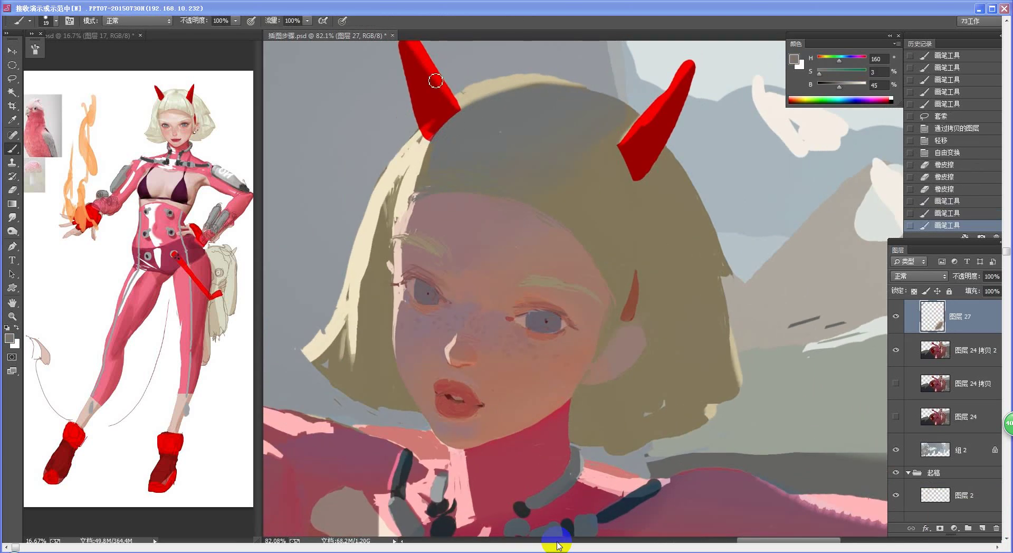
Refine the left-hand horn's base where it meets the hair, using sampled cream highlight and grey shadow strokes
alt+click(433, 139)
drag(430, 141, 459, 112)
drag(419, 143, 478, 100)
scroll(475, 156, down, 3)
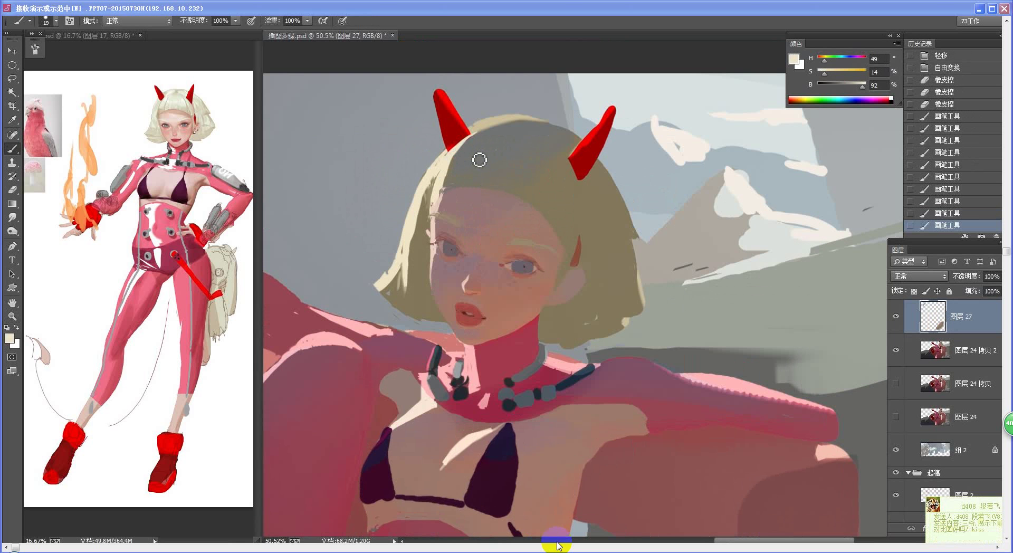
alt+click(467, 144)
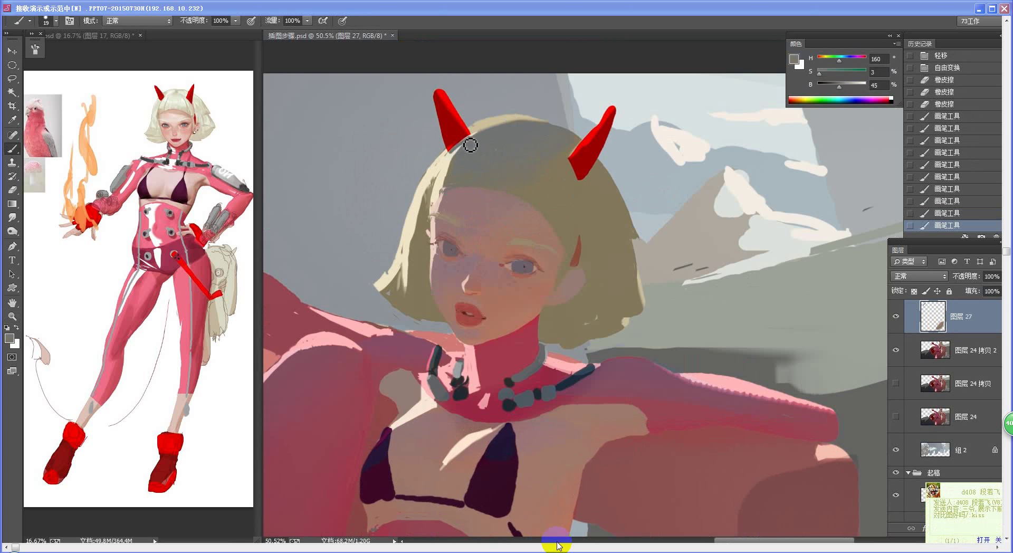
drag(473, 143, 458, 167)
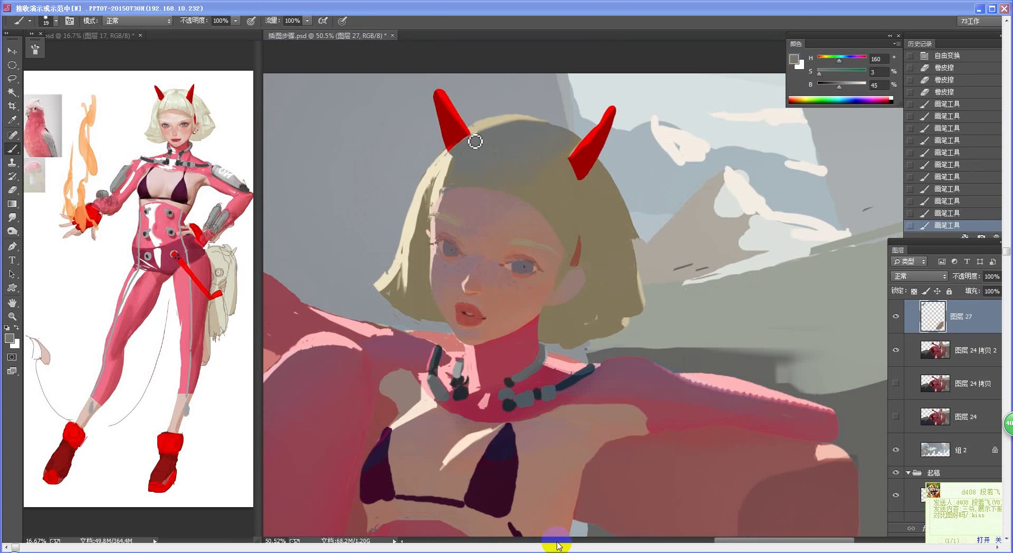
click(475, 142)
Merge the ear layer down into 图层 24 拷贝 2
scroll(407, 201, down, 3)
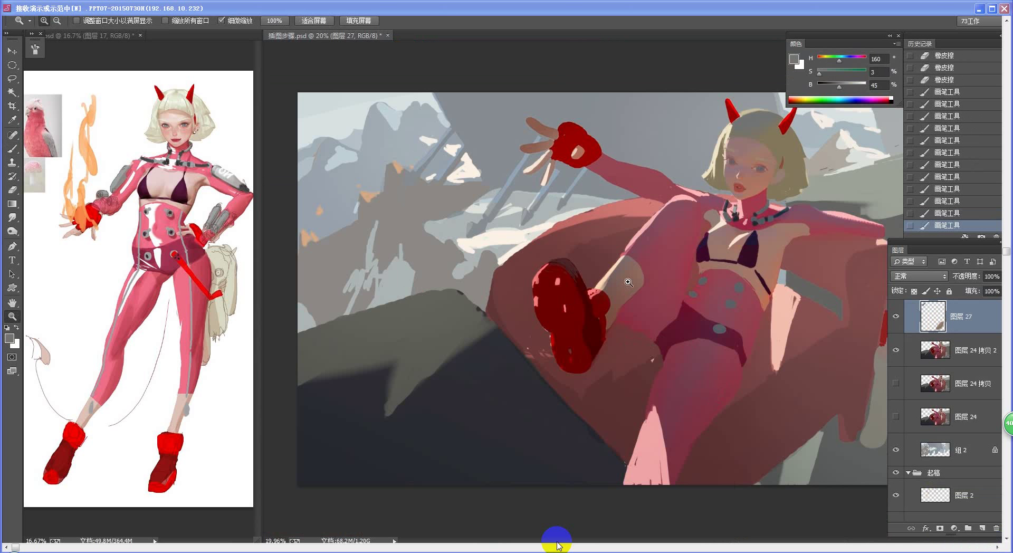
scroll(689, 346, up, 3)
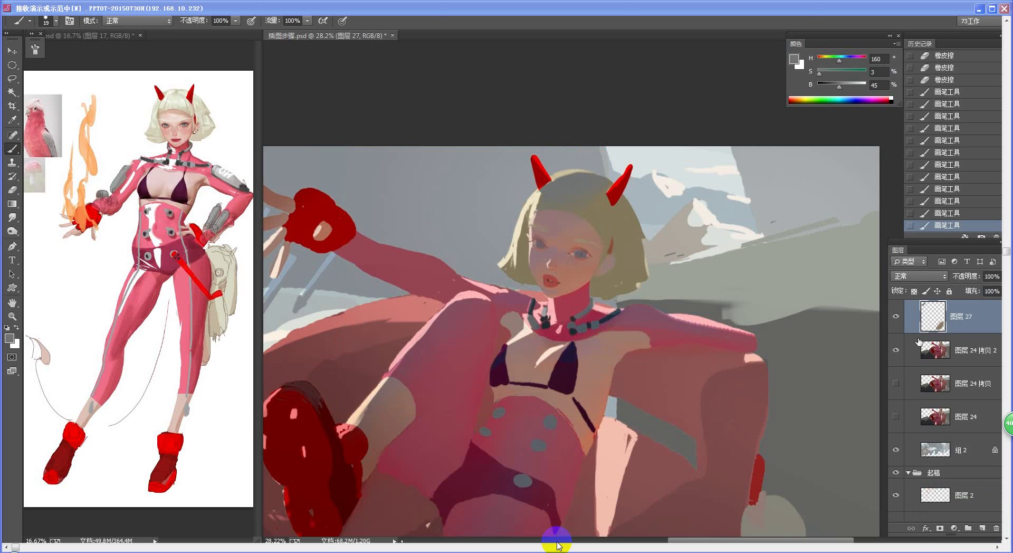
key(ctrl+e)
Show 图层 24, 图层 24 拷贝 and 图层 24 拷贝 2 one at a time to compare the character versions
click(896, 316)
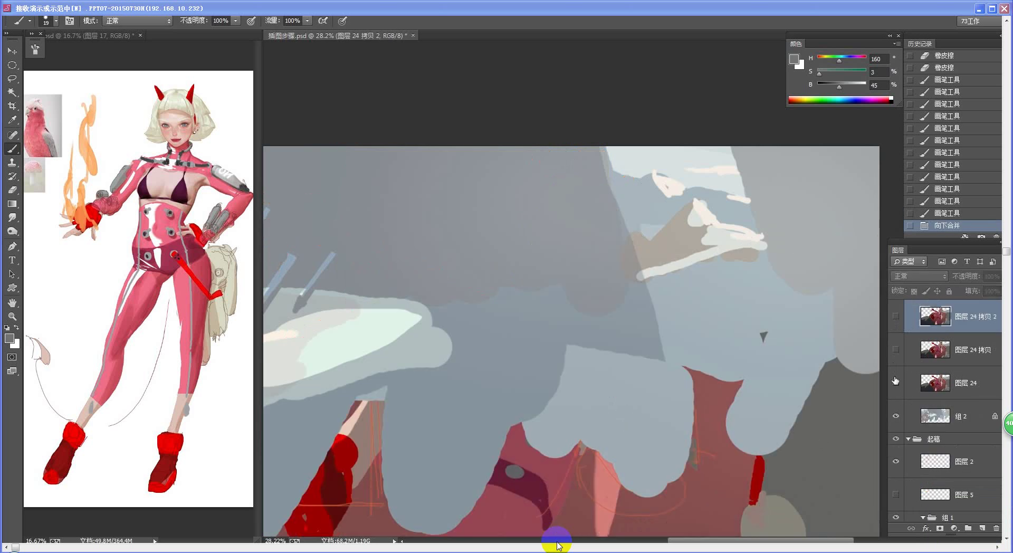
click(896, 383)
click(896, 383)
click(896, 349)
click(896, 349)
click(896, 316)
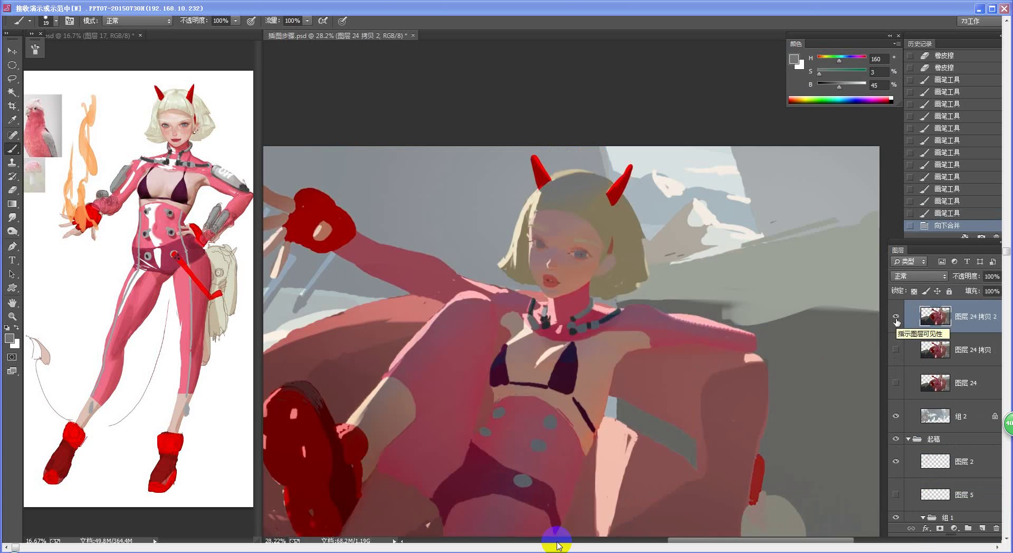
click(896, 317)
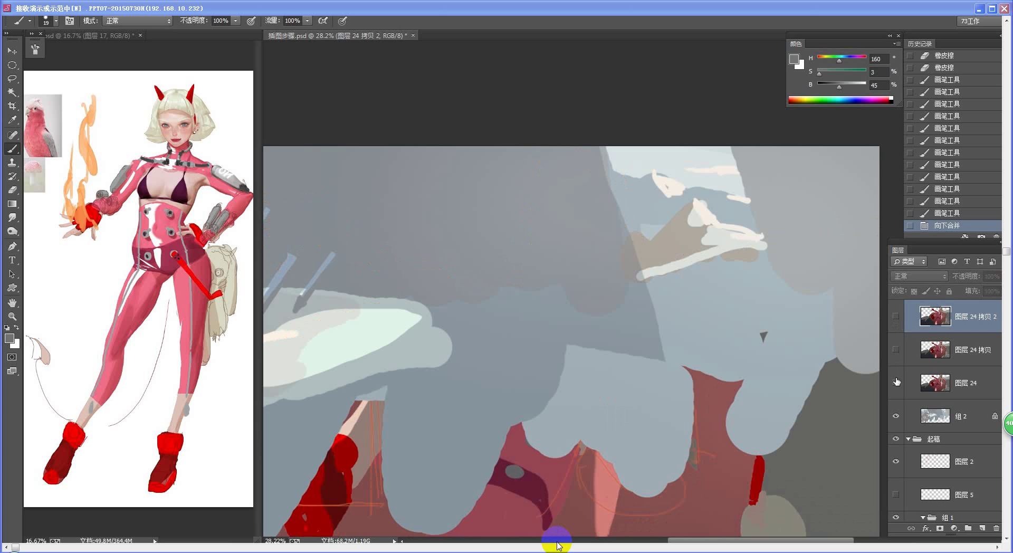
Compare the face close up in 图层 24 and 图层 24 拷贝 by showing each alone
click(896, 382)
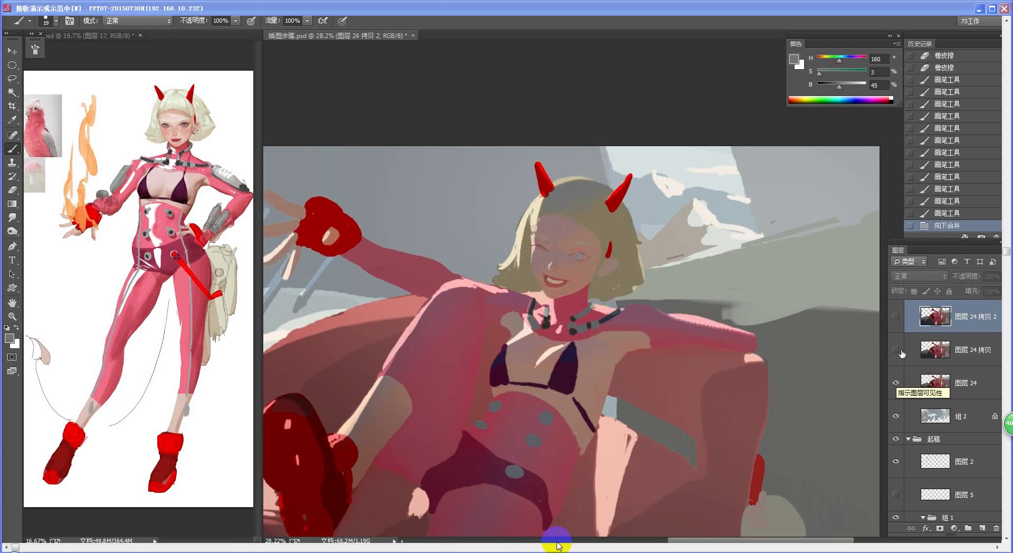
key(z)
drag(557, 280, 589, 341)
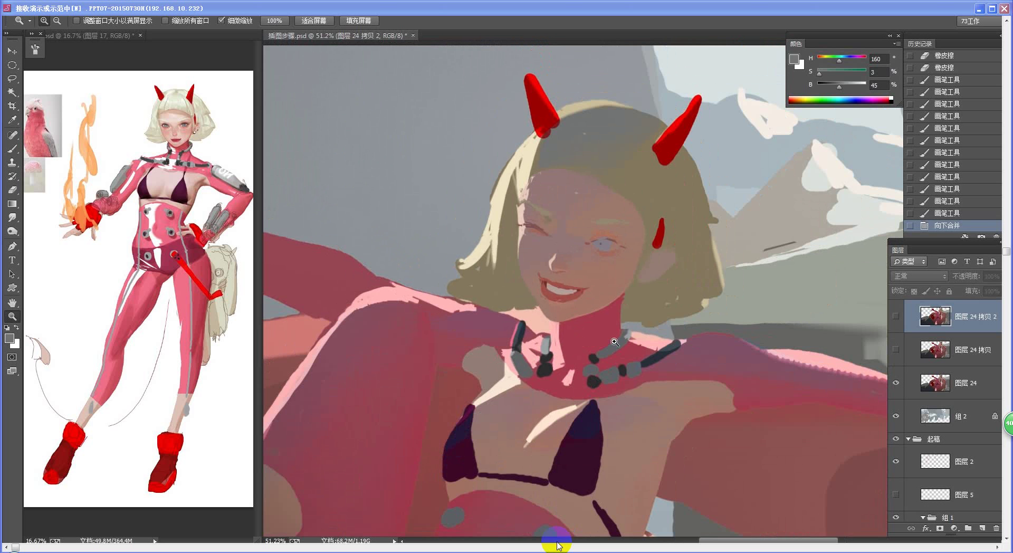
key(b)
click(897, 384)
click(897, 349)
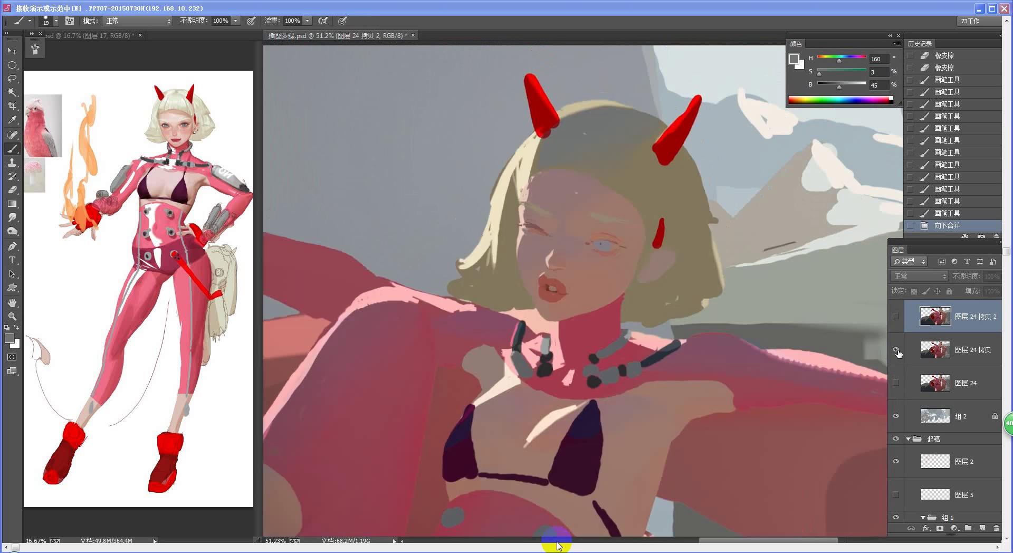
Show 图层 24 拷贝 2 in place of 图层 24 拷贝 and view the whole illustration
click(897, 349)
click(897, 315)
key(z)
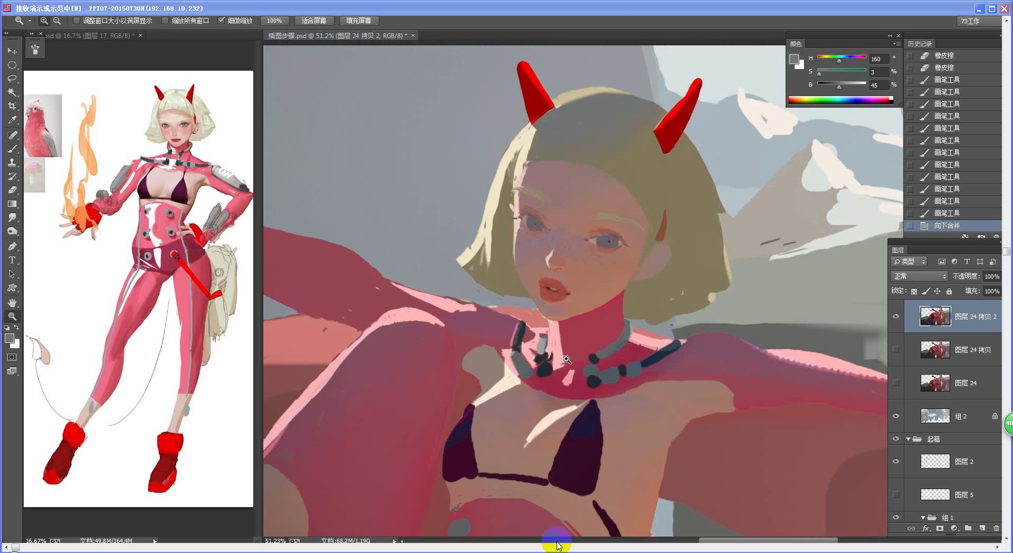
drag(567, 359, 545, 369)
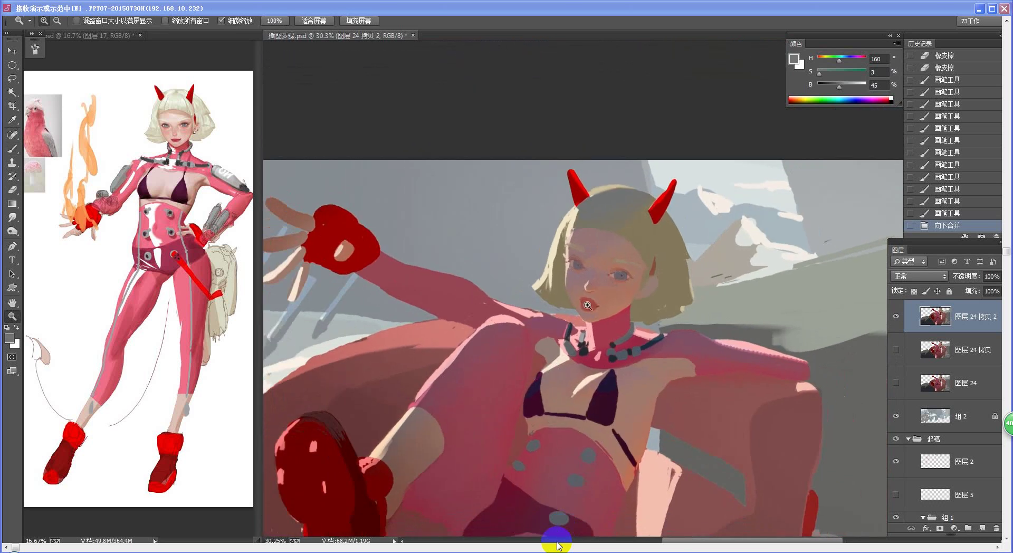
drag(588, 322, 587, 338)
key(b)
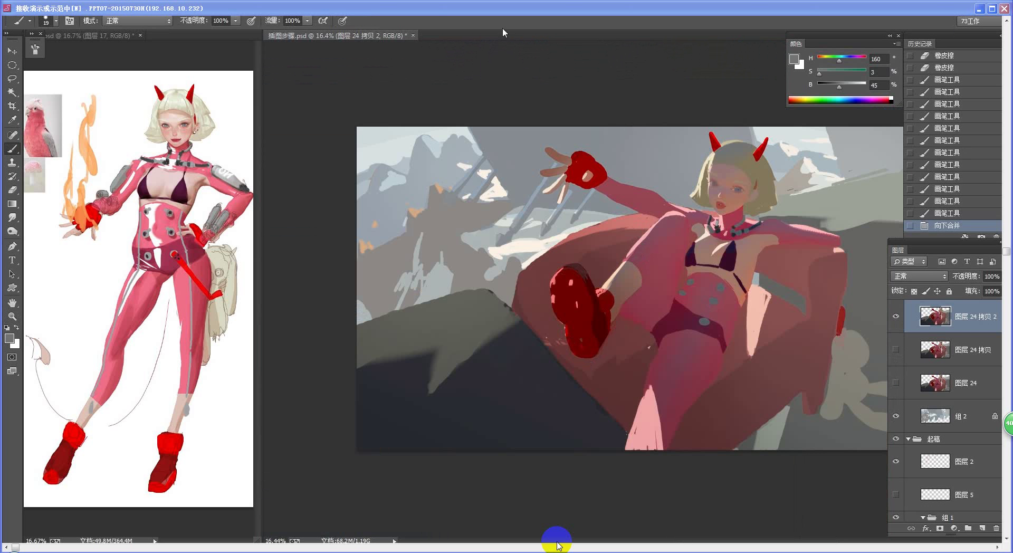
Collapse the 进阶 group and toggle its visibility to compare the rendered version with the rough 起稿 stage
scroll(925, 357, up, 3)
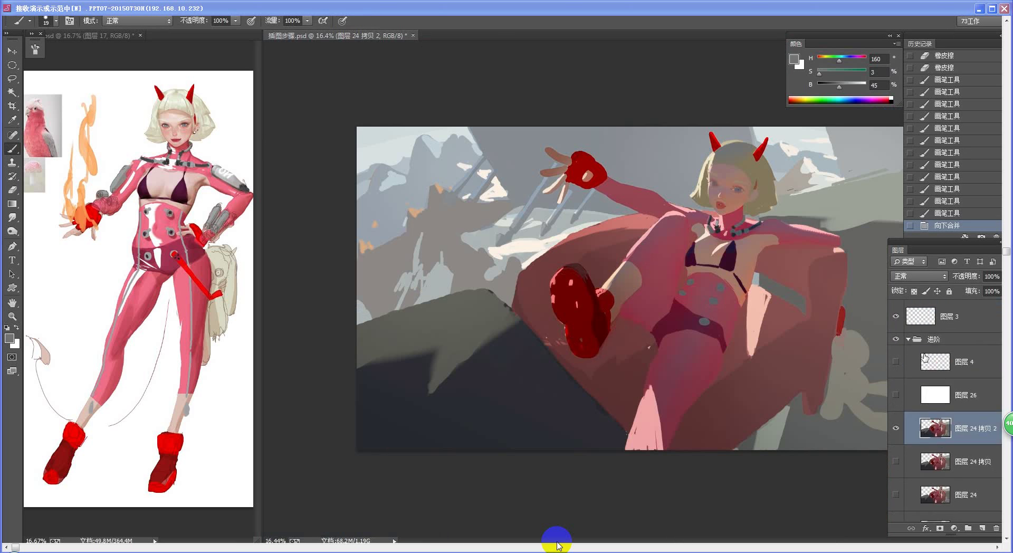
click(908, 342)
click(896, 339)
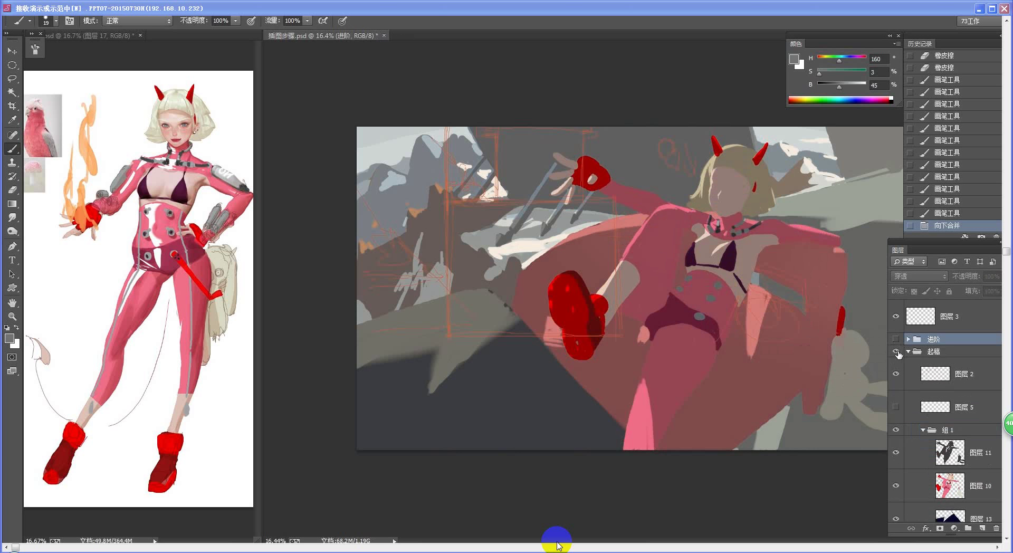
scroll(823, 275, up, 5)
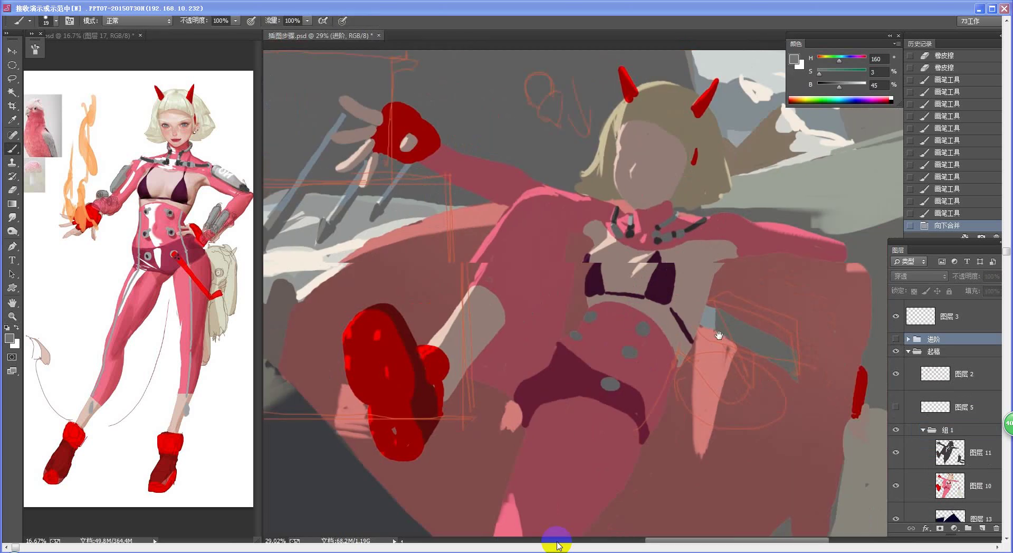
click(895, 339)
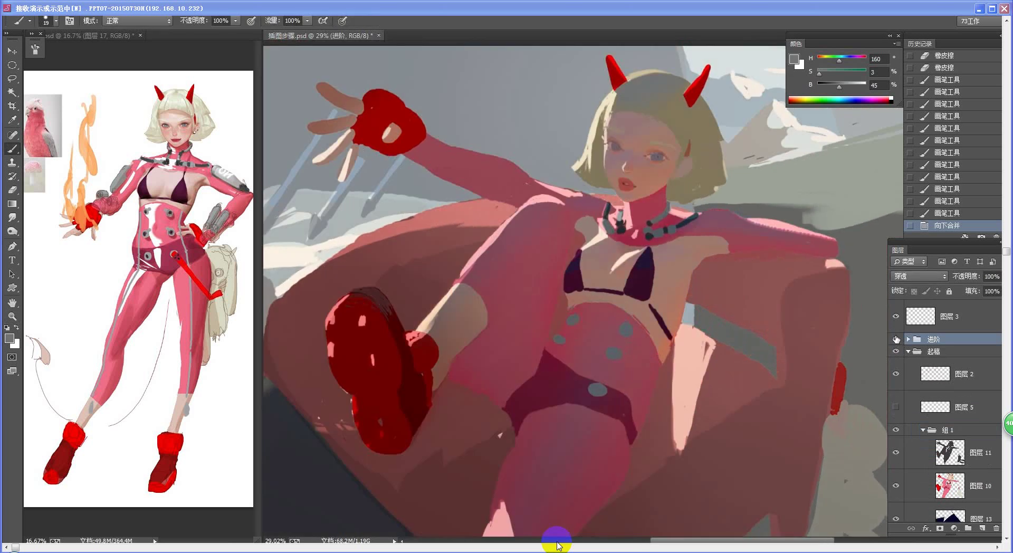
click(895, 339)
click(895, 339)
click(896, 341)
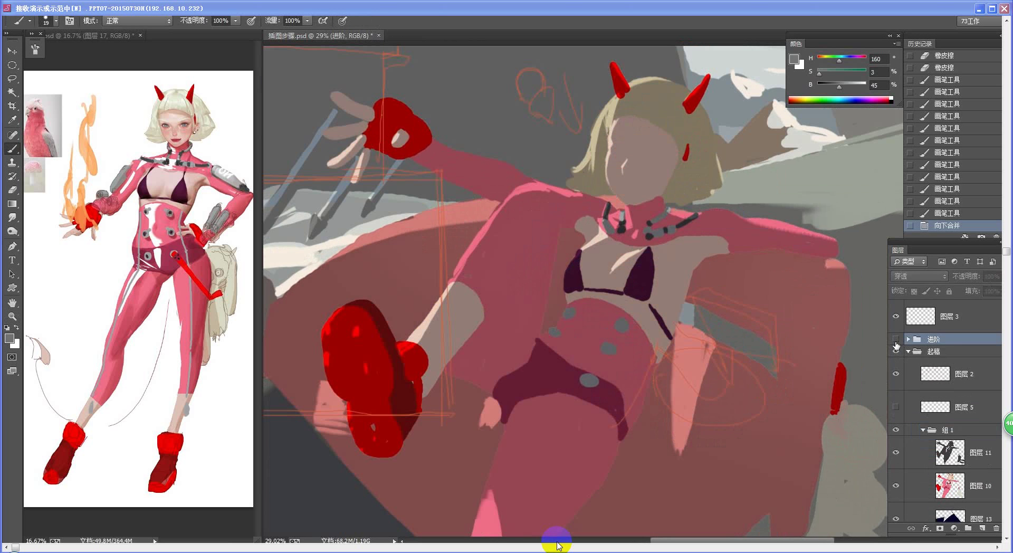
click(896, 340)
click(895, 341)
click(895, 340)
scroll(861, 333, down, 5)
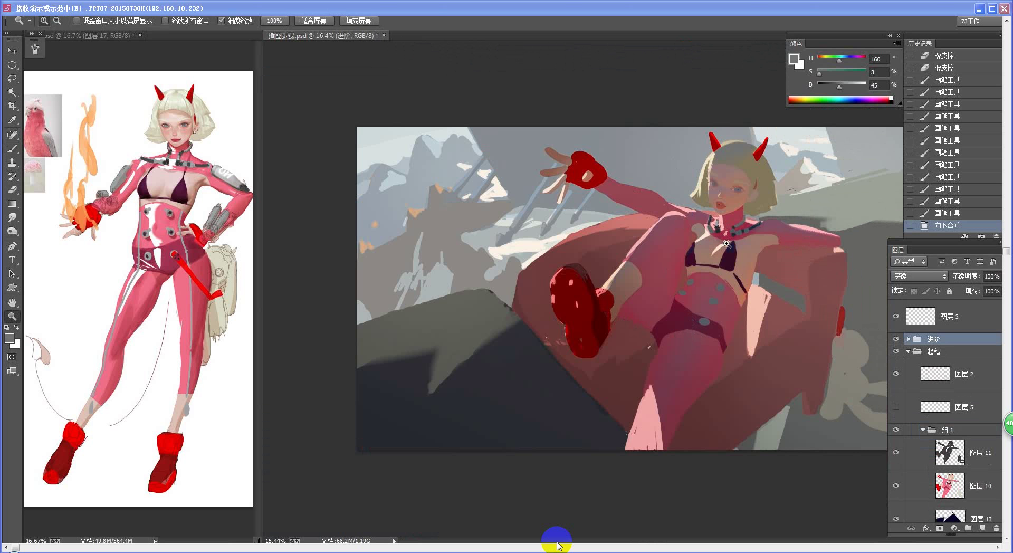
scroll(707, 222, up, 5)
scroll(530, 332, up, 3)
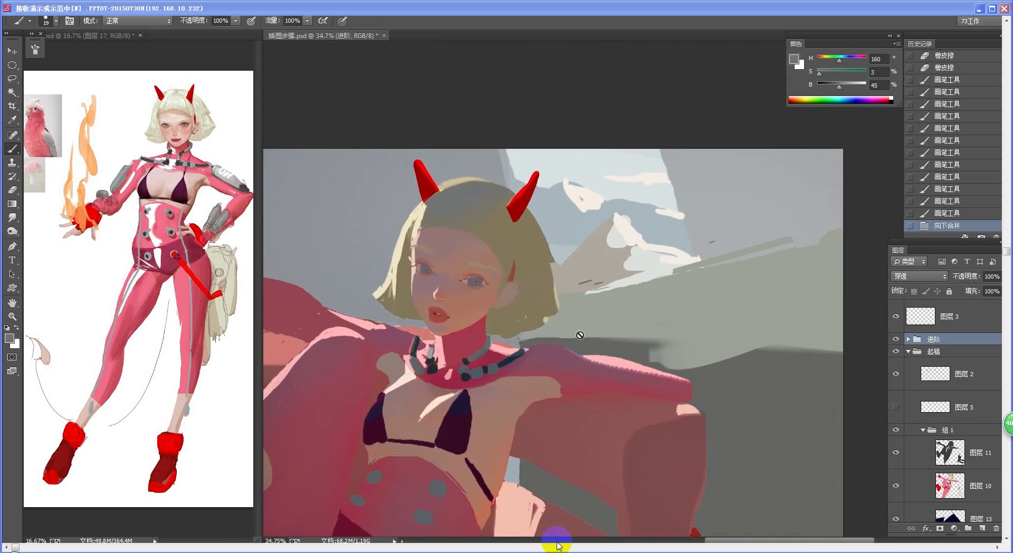
Collapse and hide the 起稿 group, and delete 图层 26 and 图层 4 from the 进阶 group
click(908, 352)
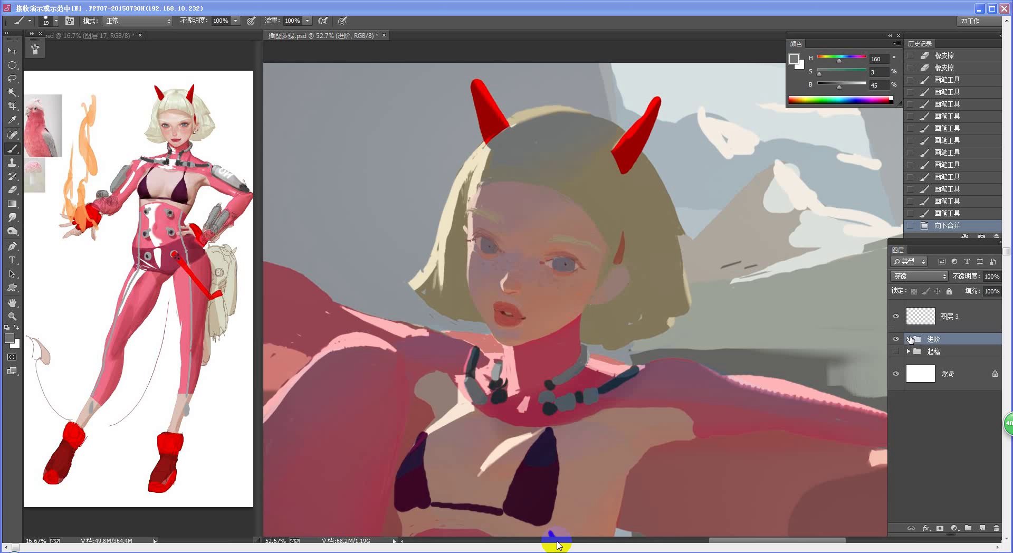
click(909, 340)
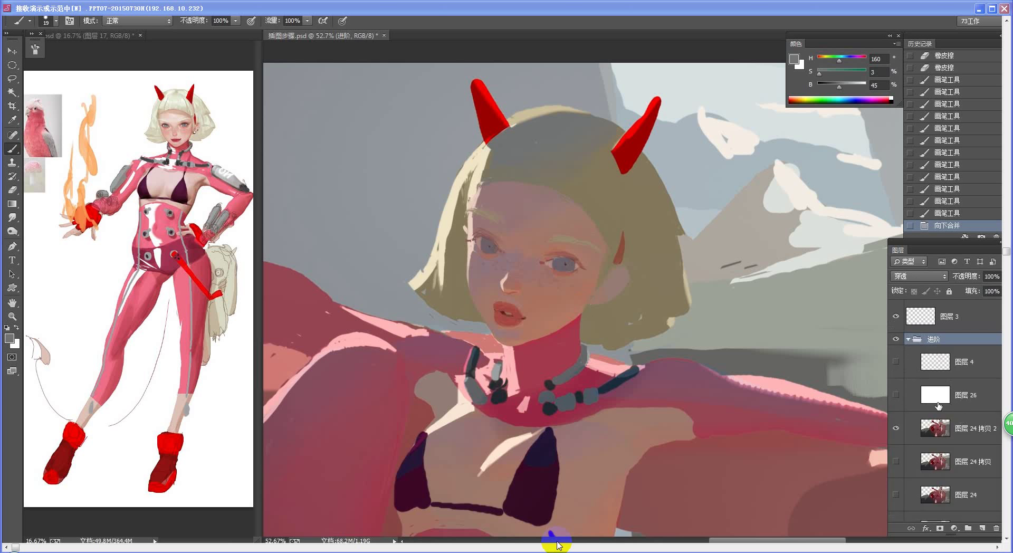
click(981, 400)
key(Delete)
click(970, 371)
key(Delete)
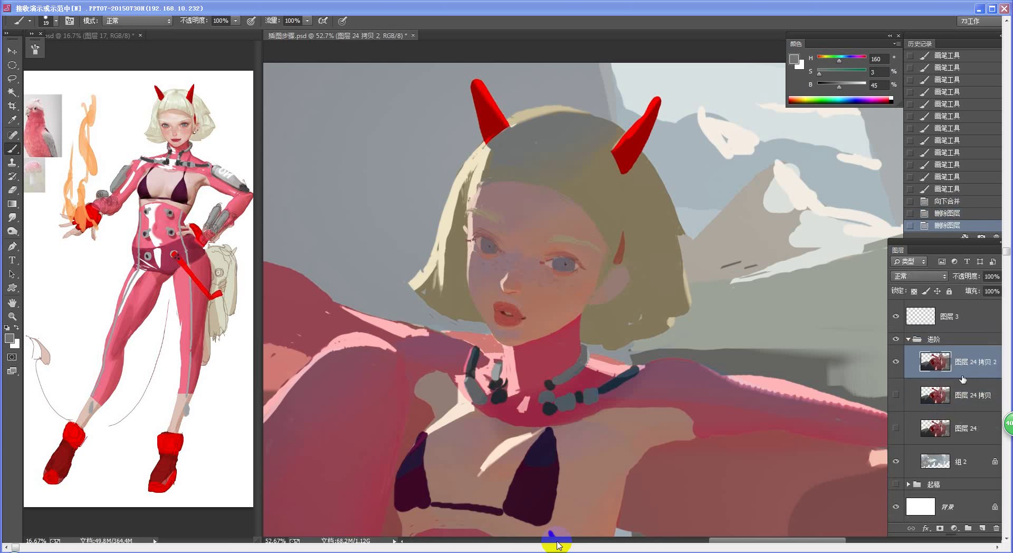
Save the illustration and check the full figure
scroll(596, 276, down, 2)
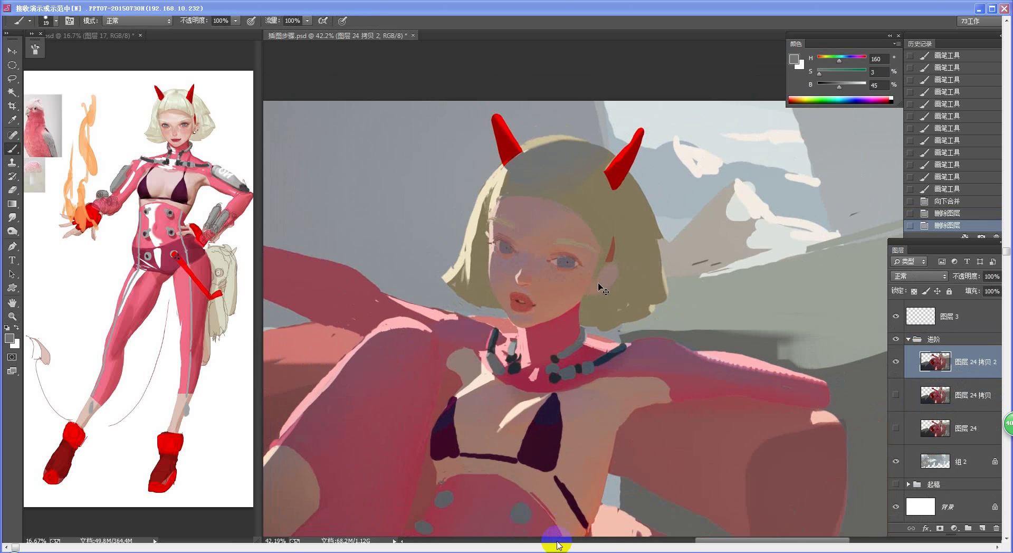
key(ctrl+s)
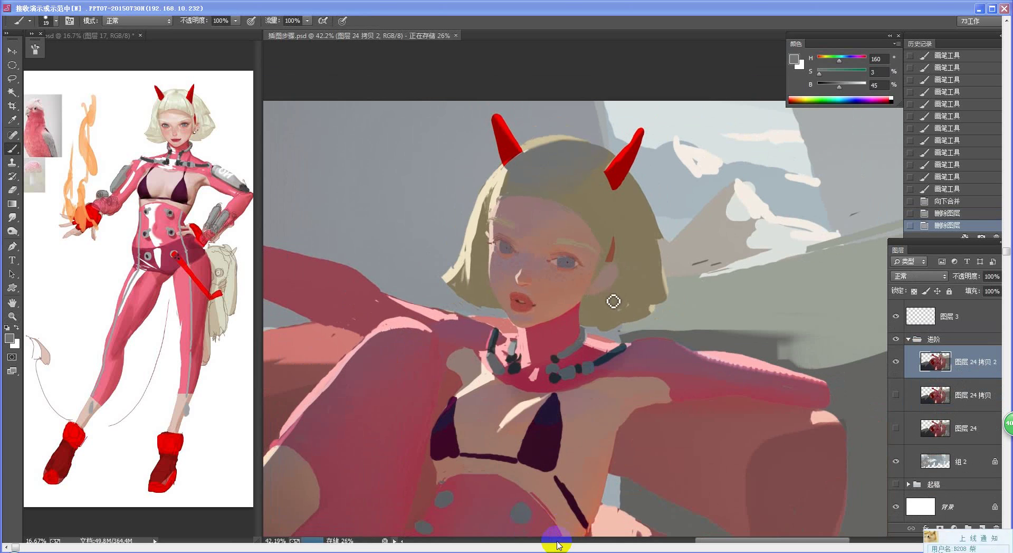
drag(592, 339, 598, 258)
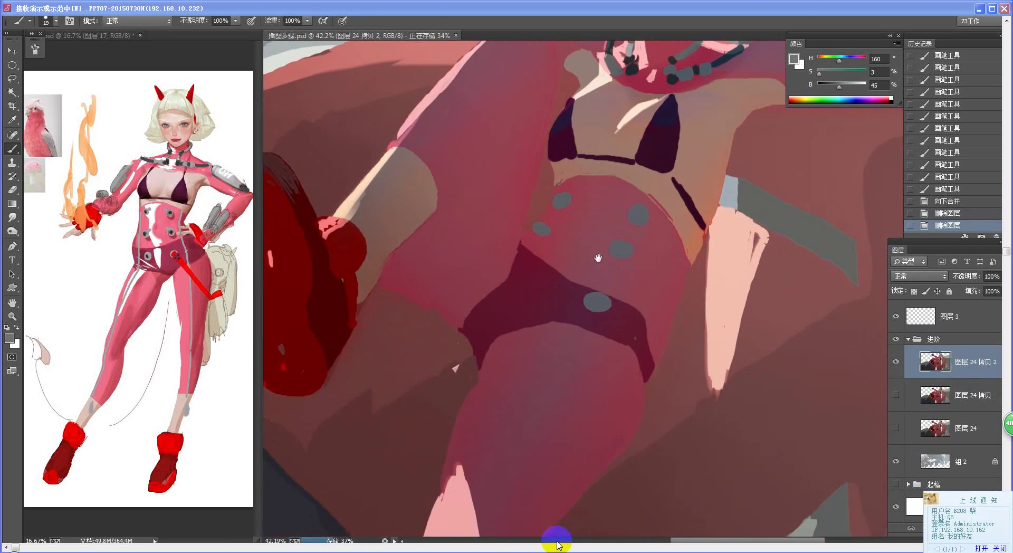
scroll(619, 311, down, 2)
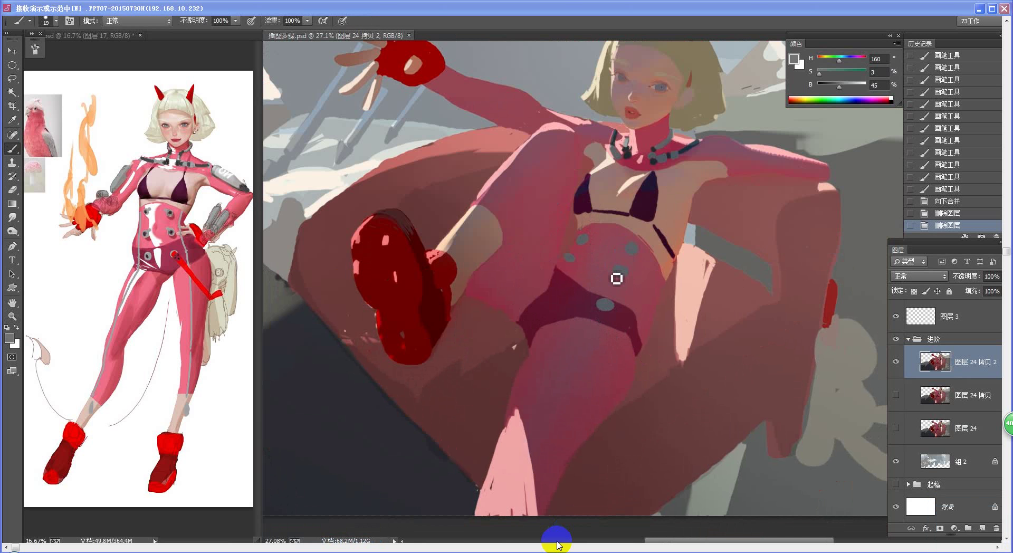
drag(630, 275, 589, 349)
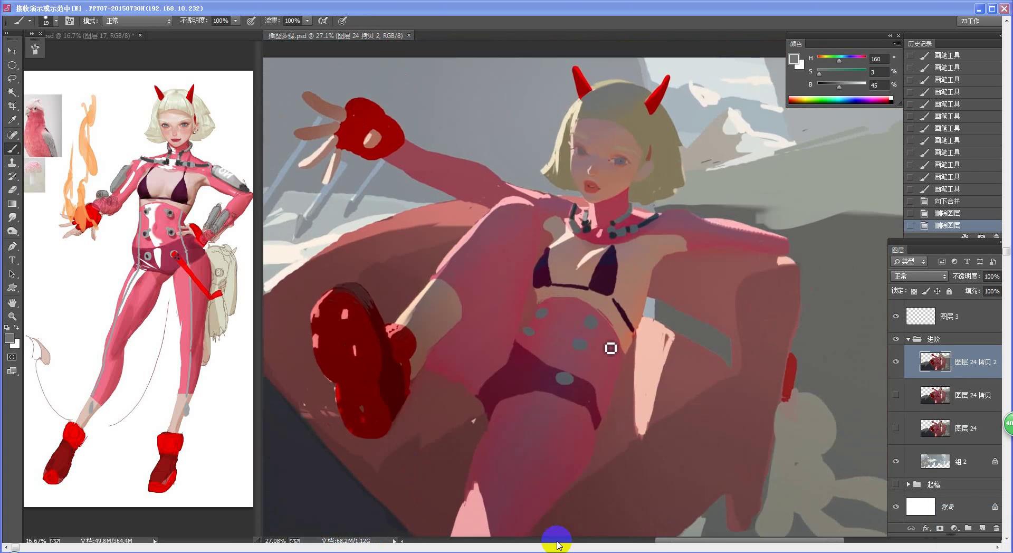
Smudge the armchair surface above the raised knee and below the red boot at 10% strength
click(11, 217)
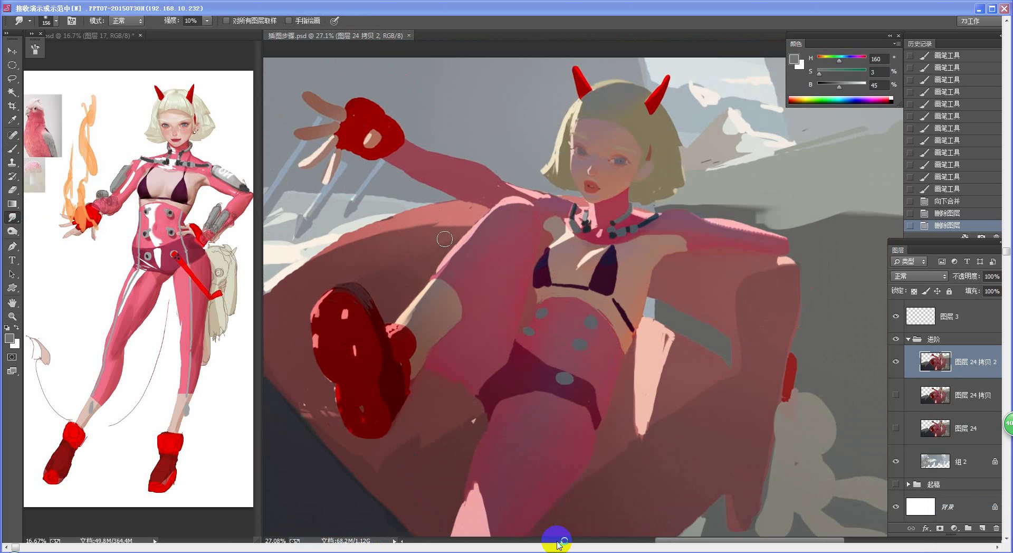
drag(445, 239, 481, 184)
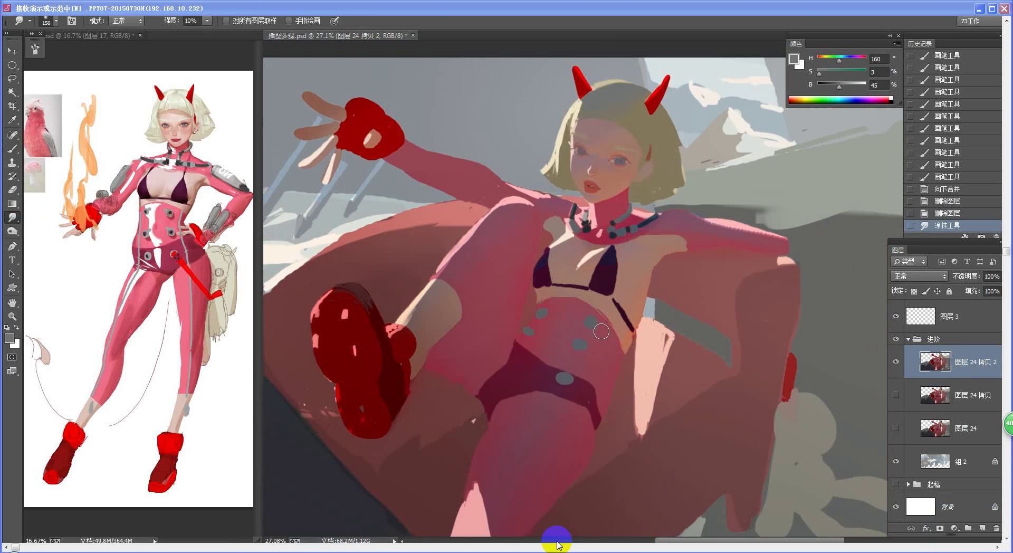
drag(431, 425, 419, 452)
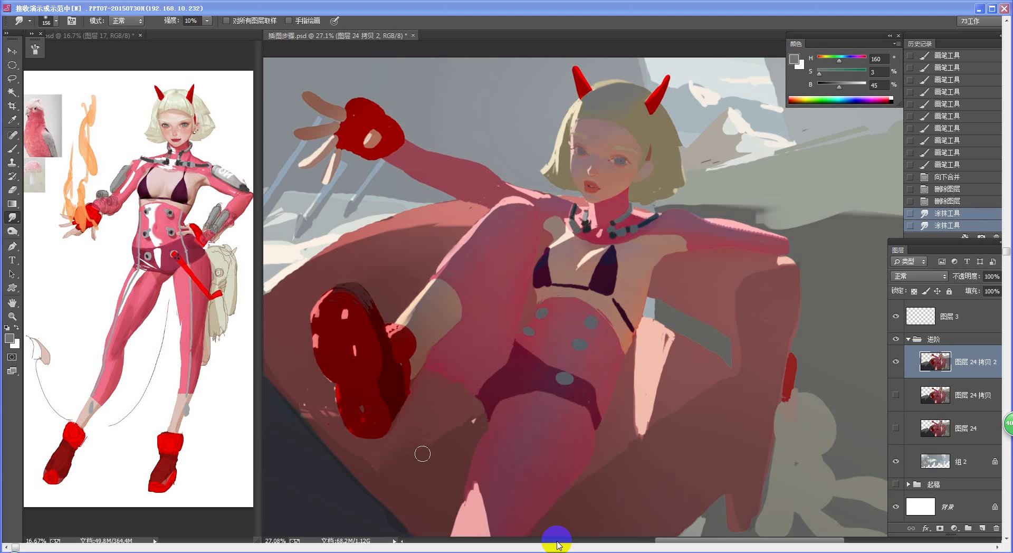
drag(780, 261, 790, 261)
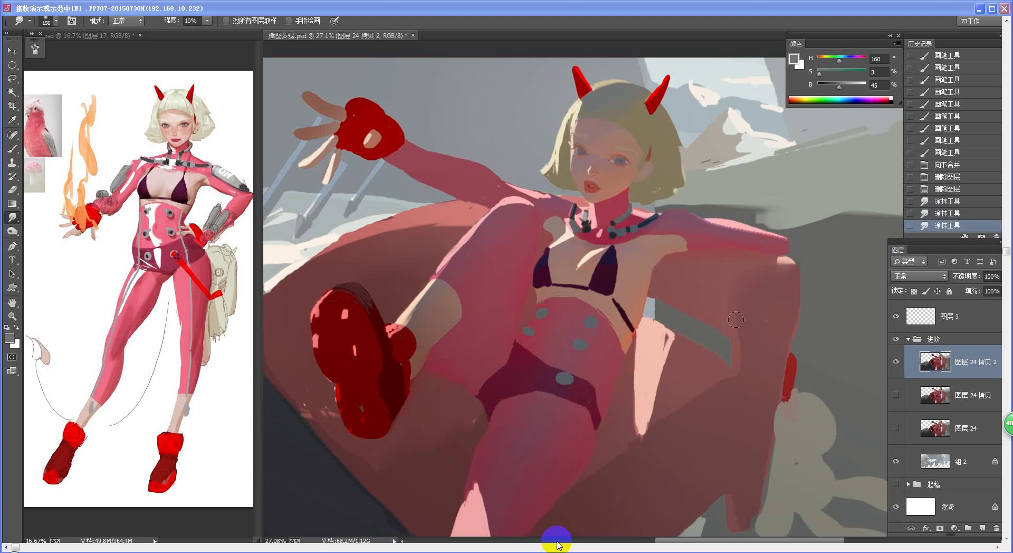
drag(738, 374, 727, 382)
key(ctrl+space)
mouse_move(679, 404)
mouse_down()
mouse_move(639, 412)
mouse_move(672, 408)
mouse_up()
key(ctrl+alt+z)
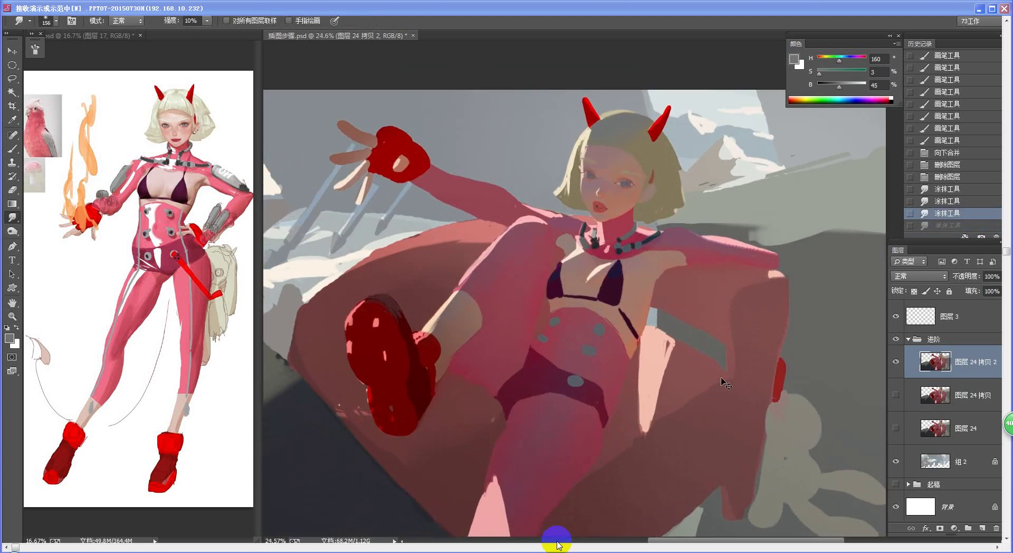
key(ctrl+alt+z)
Bring up the reference document 参考.psd, enlarge its floating window and zoom in on the outdoor photo of the seated couple
key(b)
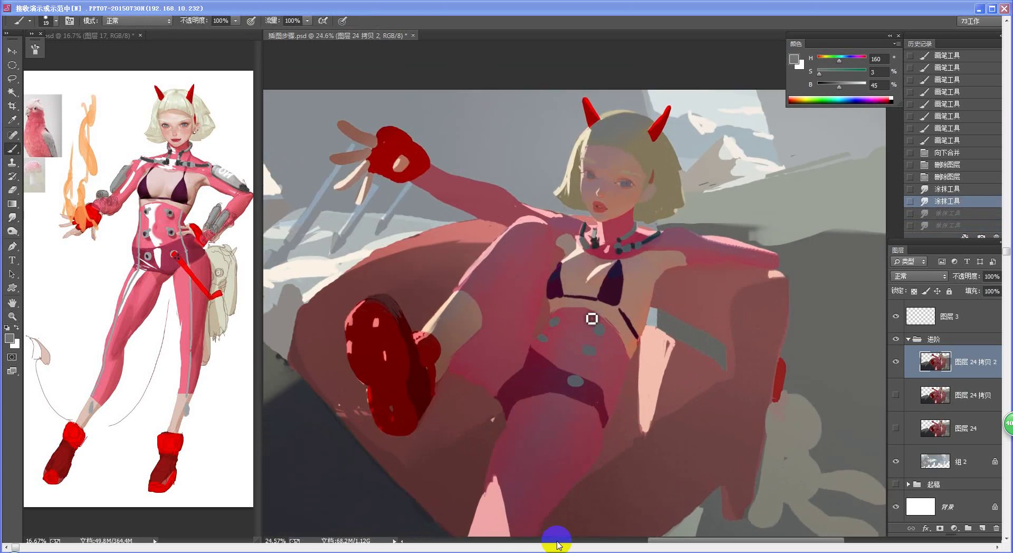
drag(622, 353, 598, 284)
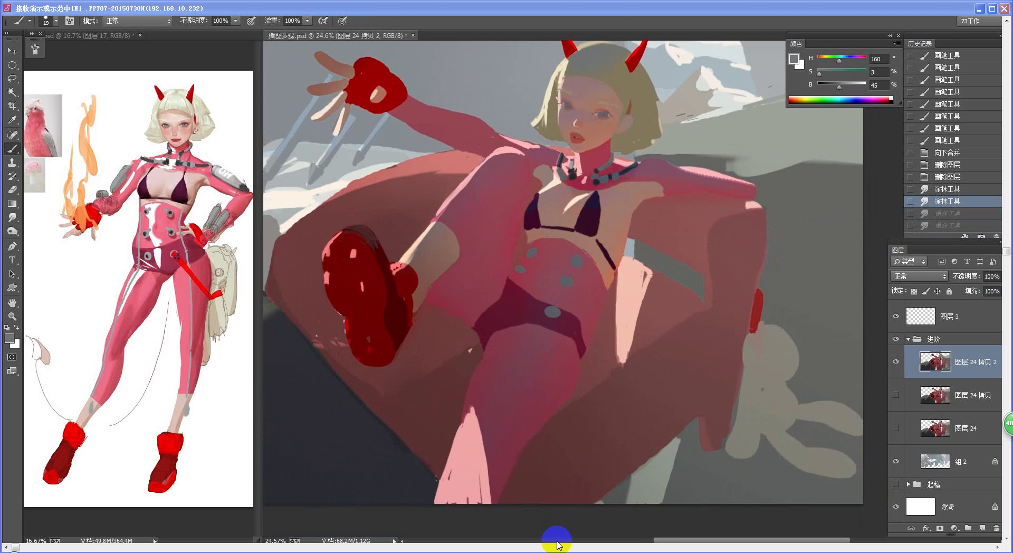
click(558, 547)
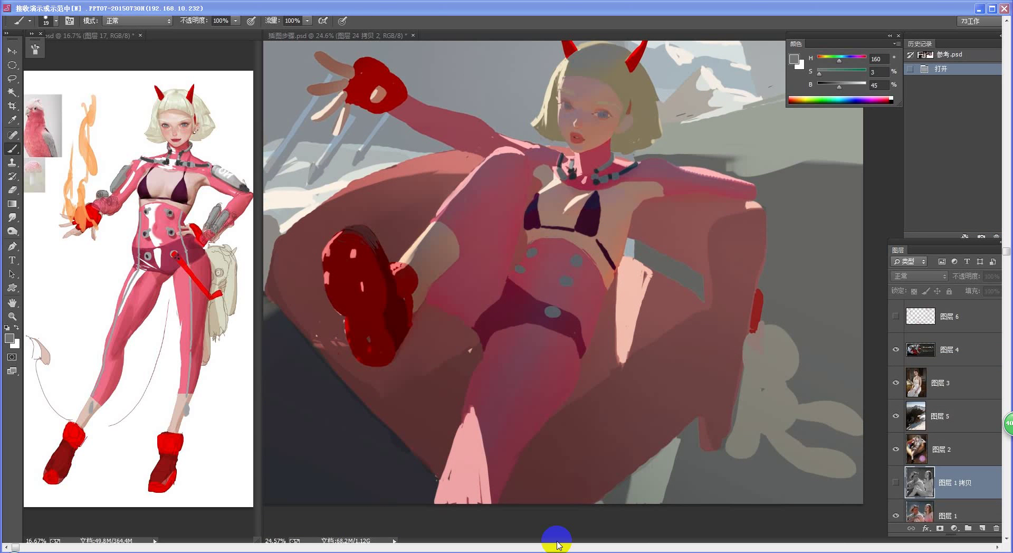
drag(575, 115, 385, 73)
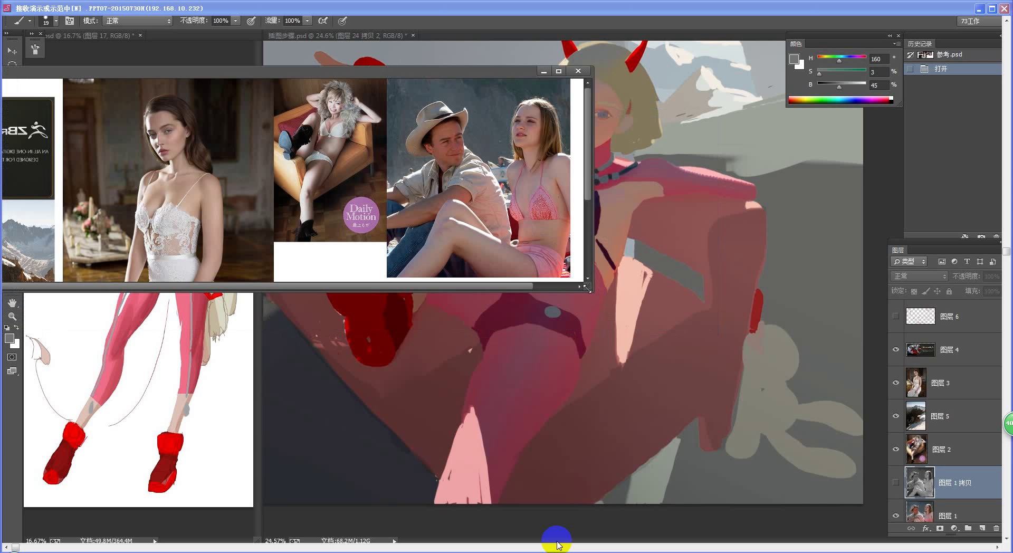
drag(589, 288, 688, 435)
key(z)
mouse_move(417, 188)
mouse_down()
mouse_move(455, 208)
mouse_move(439, 223)
mouse_up()
key(b)
mouse_move(520, 198)
mouse_down()
mouse_move(377, 247)
mouse_move(387, 244)
mouse_up()
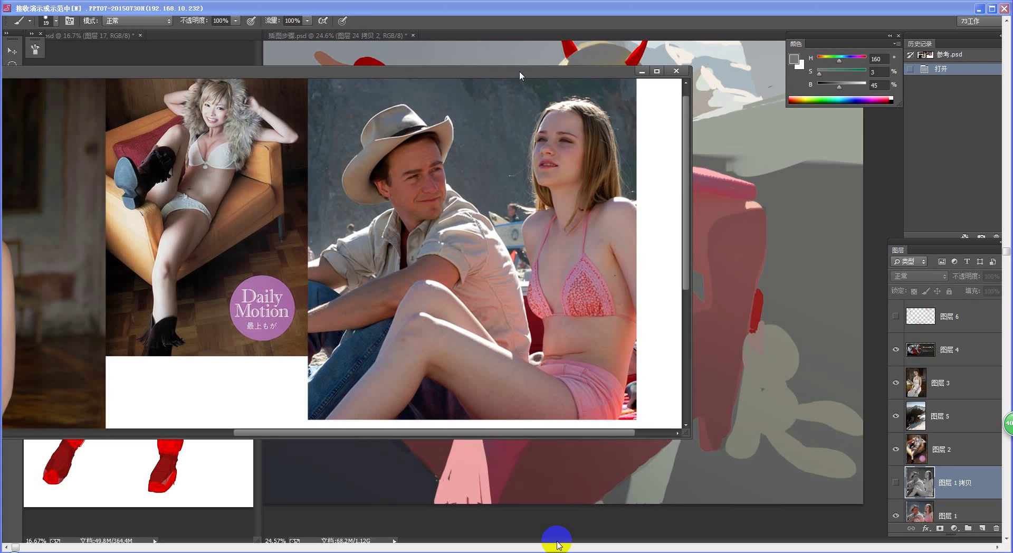
Reposition the reference window over the illustration and examine the woman's face and upper body close up in the outdoor photo
click(281, 62)
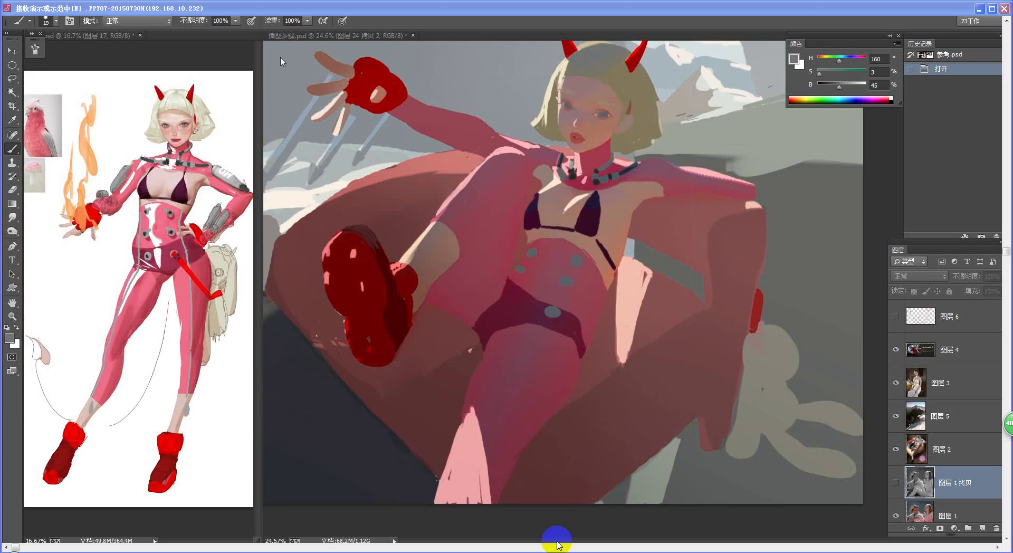
drag(327, 71, 329, 71)
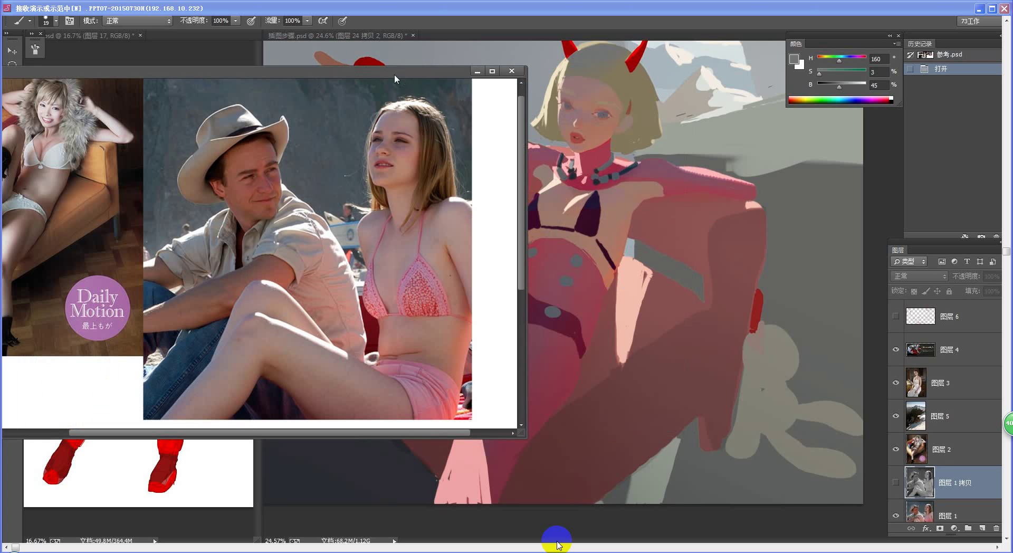
drag(406, 74, 575, 104)
key(z)
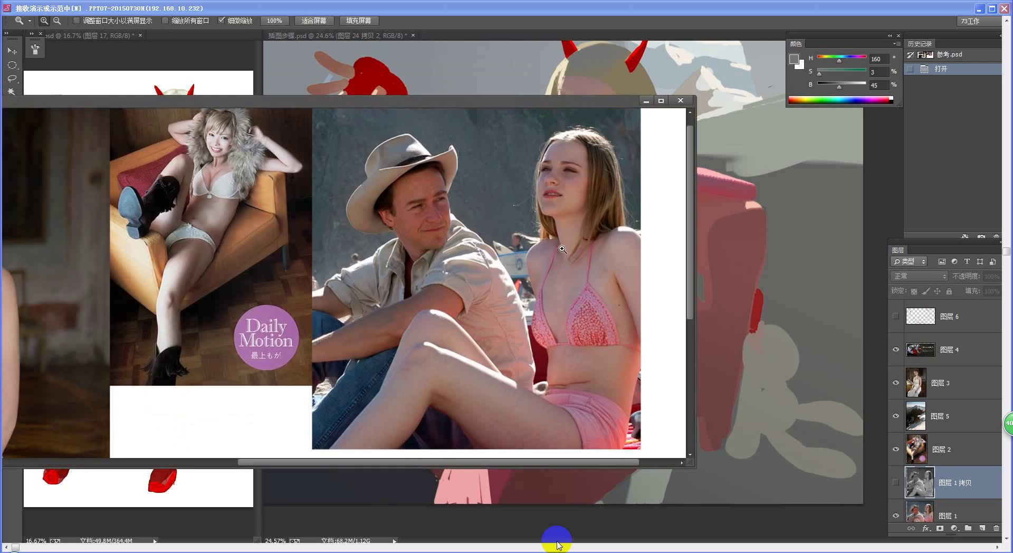
click(562, 250)
key(b)
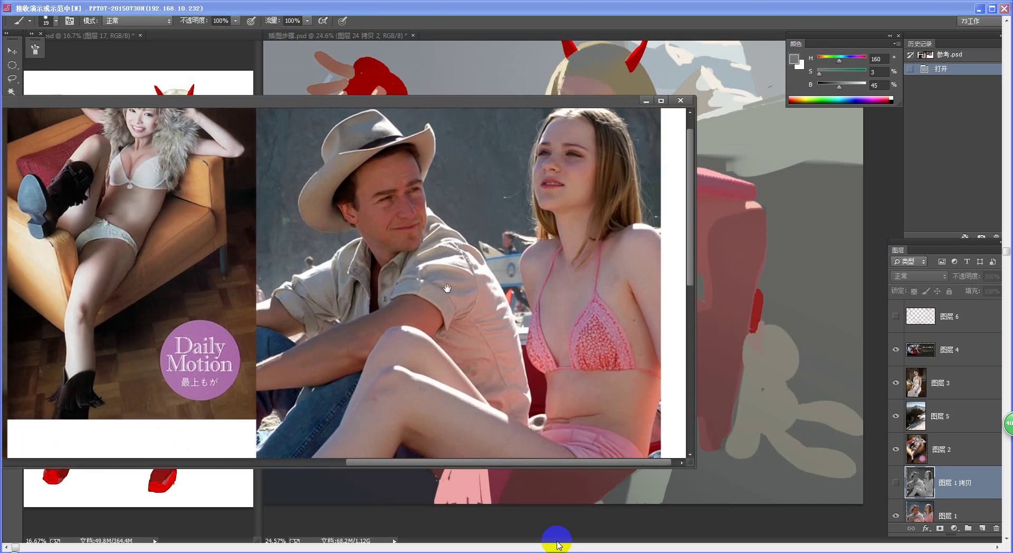
drag(447, 288, 395, 288)
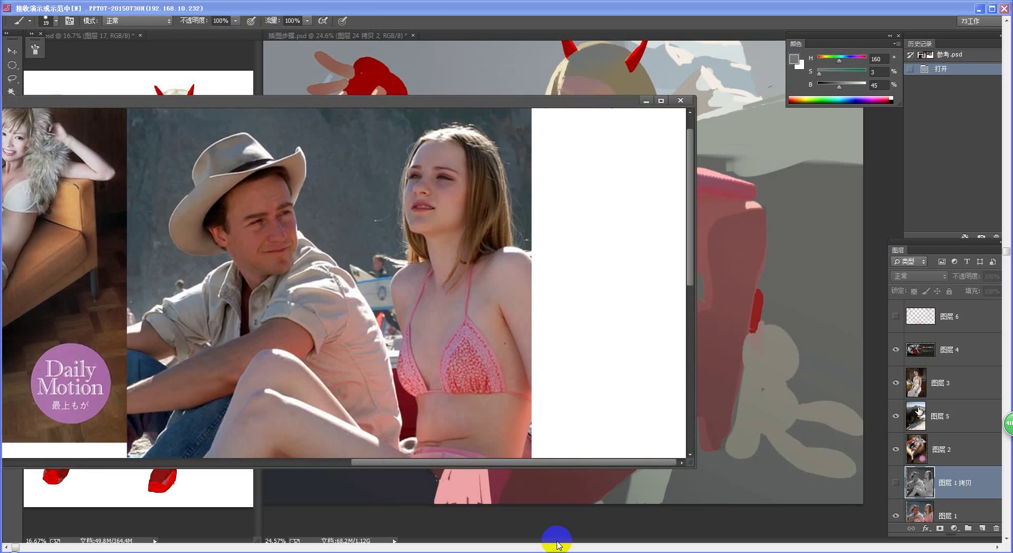
Show the greyscale layer 图层 1 拷贝 over the couple photo and set the foreground colour to H 344, S 78, B 83
click(896, 482)
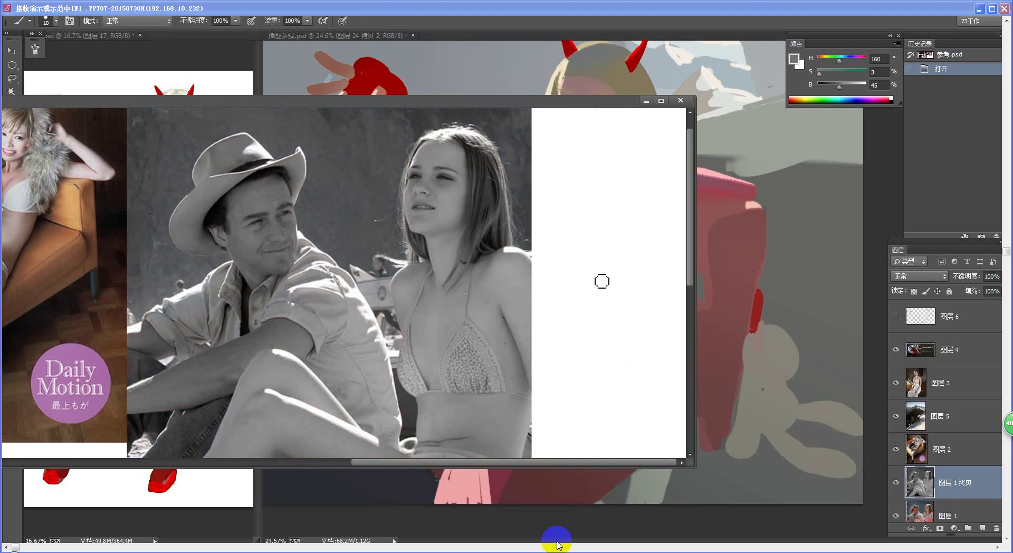
drag(854, 60, 864, 58)
click(856, 83)
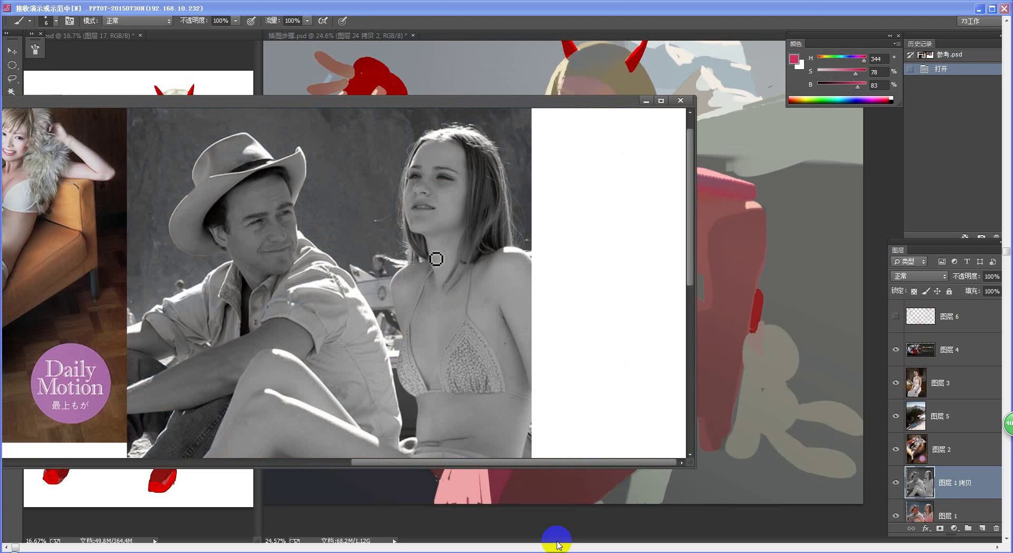
Outline the top and front planes of the woman's nearer shoulder in the greyscale photo with a 4 px brush
key(bracketleft)
key(bracketleft)
mouse_move(411, 267)
mouse_down()
mouse_move(398, 287)
mouse_move(428, 287)
mouse_move(419, 274)
mouse_move(436, 270)
mouse_move(423, 288)
mouse_move(399, 289)
mouse_move(405, 324)
mouse_up()
key(ctrl+z)
mouse_move(392, 283)
mouse_down()
mouse_move(402, 327)
mouse_move(422, 299)
mouse_move(418, 284)
mouse_up()
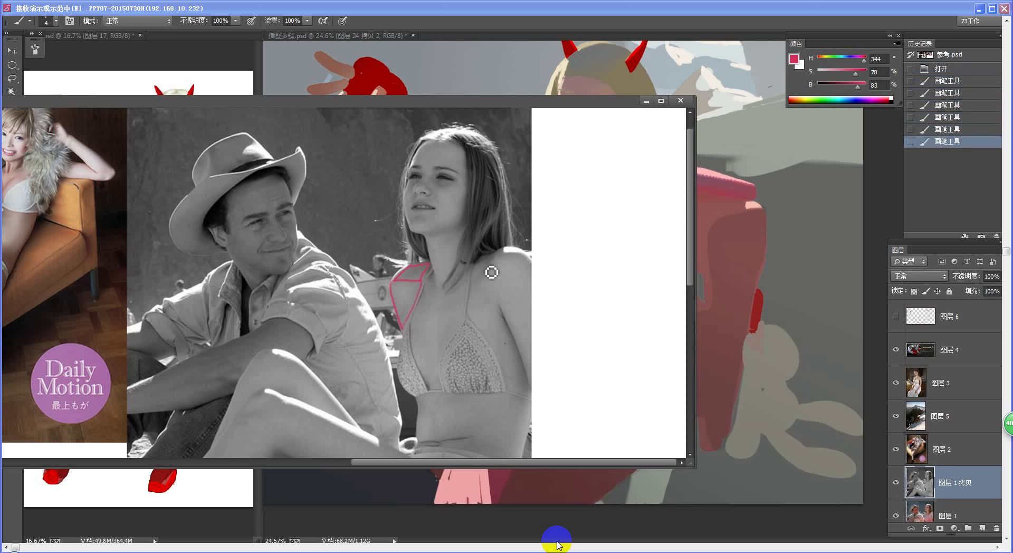
Try to outline the angular planes of the woman's other shoulder, beside the photo's edge
mouse_move(492, 257)
mouse_down()
mouse_move(487, 280)
mouse_move(507, 253)
mouse_move(487, 280)
mouse_move(504, 262)
mouse_move(523, 266)
mouse_move(508, 253)
mouse_move(529, 254)
mouse_move(539, 286)
mouse_move(498, 295)
mouse_move(488, 278)
mouse_move(507, 320)
mouse_move(537, 282)
mouse_up()
key(ctrl+z)
key(ctrl+alt+z)
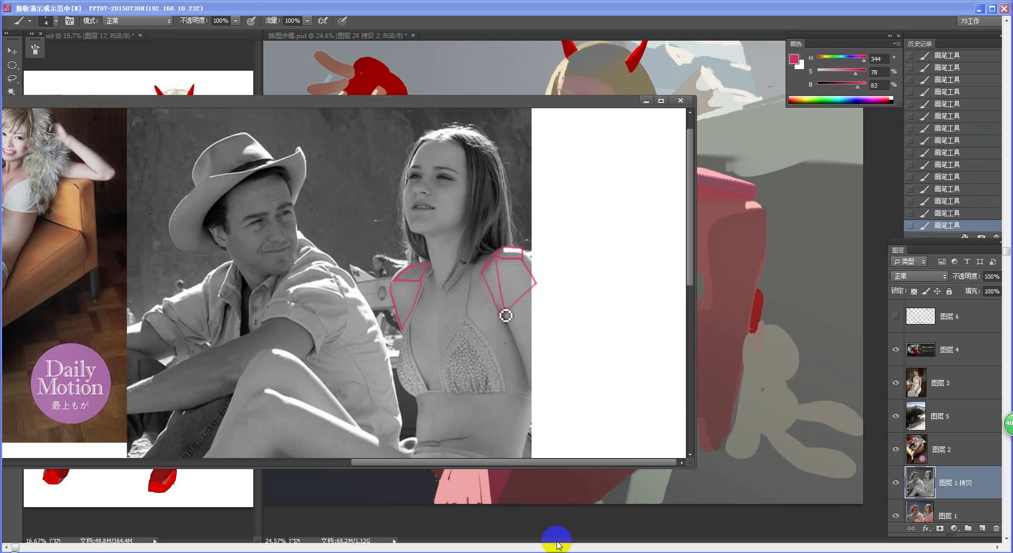
key(ctrl+alt+z)
key(ctrl+alt+z)
key(ctrl+alt+z)
key(ctrl+alt+z)
key(ctrl+alt+z)
key(ctrl+alt+z)
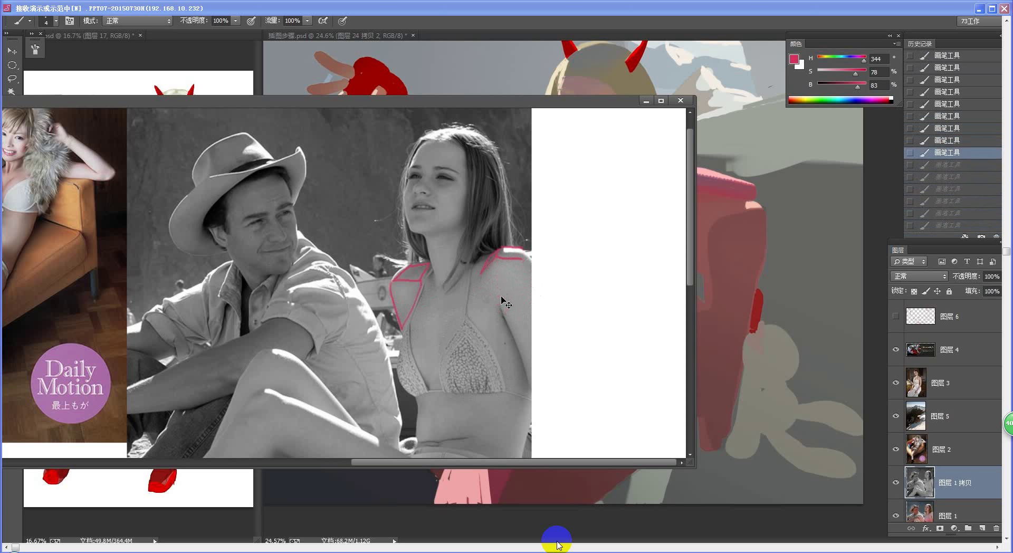
key(ctrl+alt+z)
key(ctrl+alt+z)
key(ctrl+alt+z)
key(ctrl+alt+z)
key(ctrl+alt+z)
key(ctrl+alt+z)
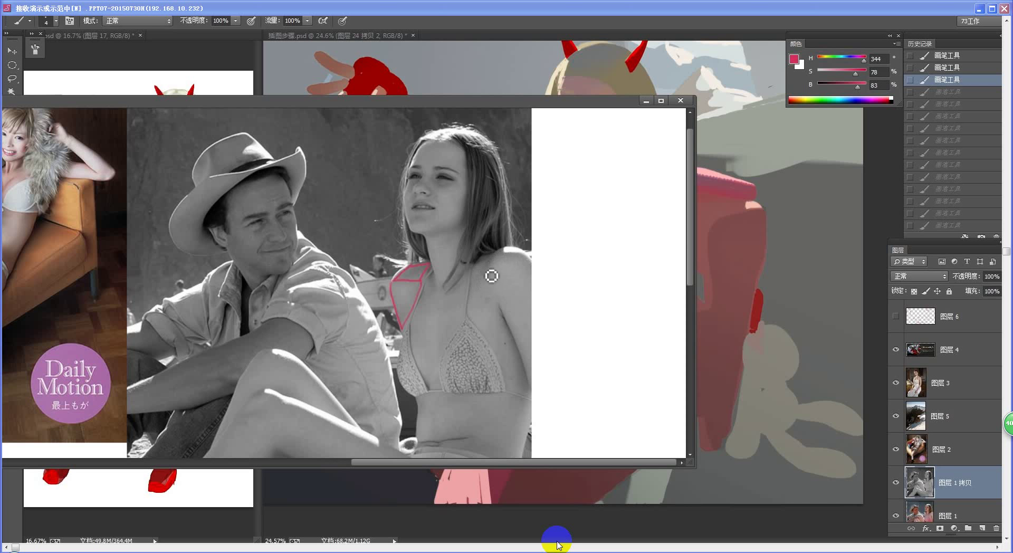
Redraw the top and front planes of the shoulder beside the photo's edge and trace the inner edge of that arm
mouse_move(498, 262)
mouse_down()
mouse_move(486, 280)
mouse_move(505, 255)
mouse_move(522, 254)
mouse_move(499, 268)
mouse_move(518, 258)
mouse_up()
key(ctrl+alt+z)
key(ctrl+alt+z)
key(ctrl+alt+z)
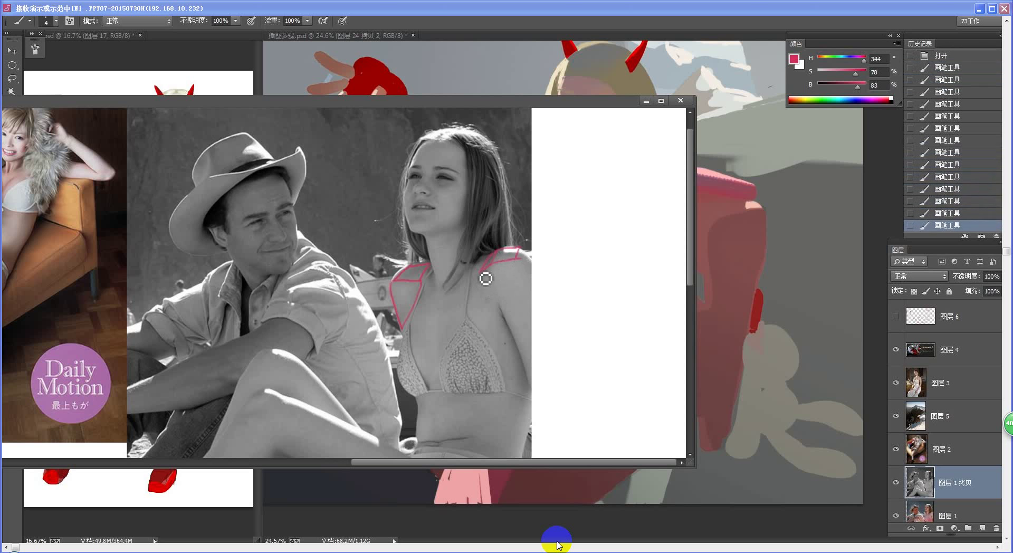
drag(498, 295, 534, 268)
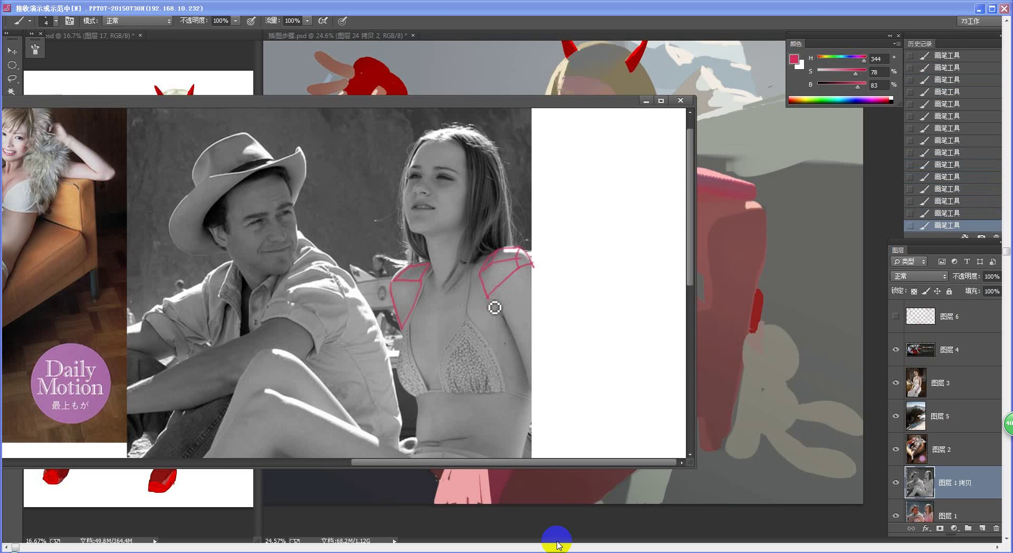
key(ctrl+z)
key(ctrl+z)
key(ctrl+z)
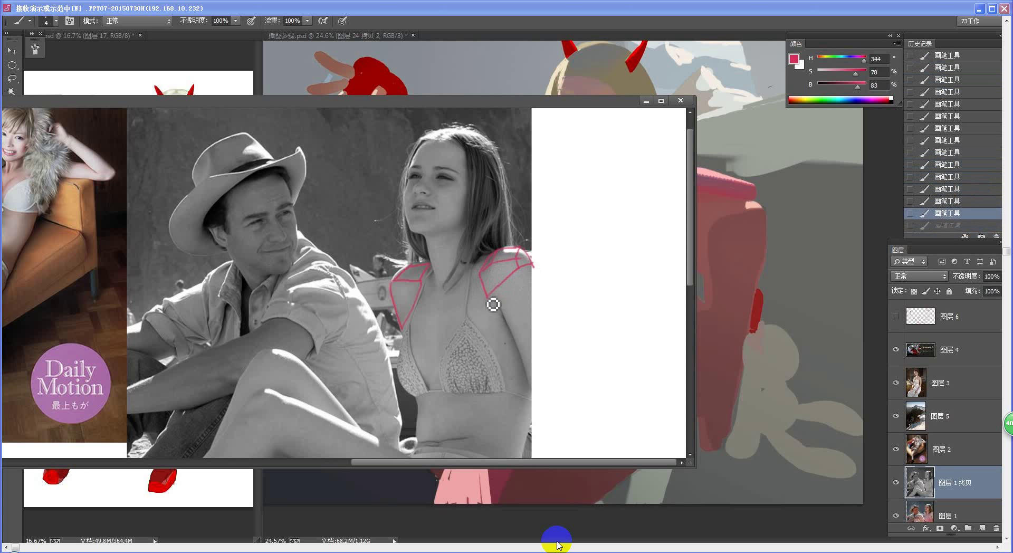
key(ctrl+alt+z)
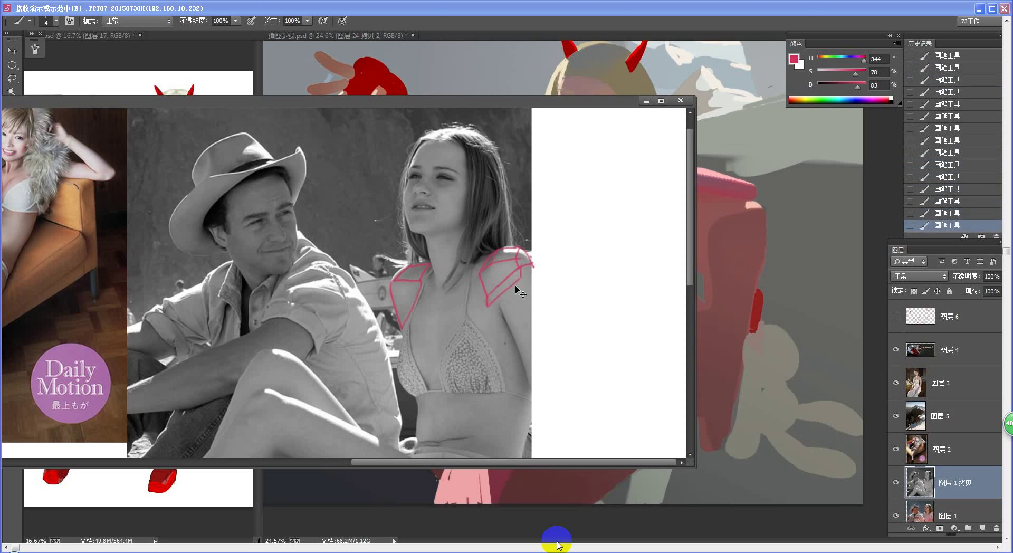
key(ctrl+alt+z)
key(ctrl+alt+z)
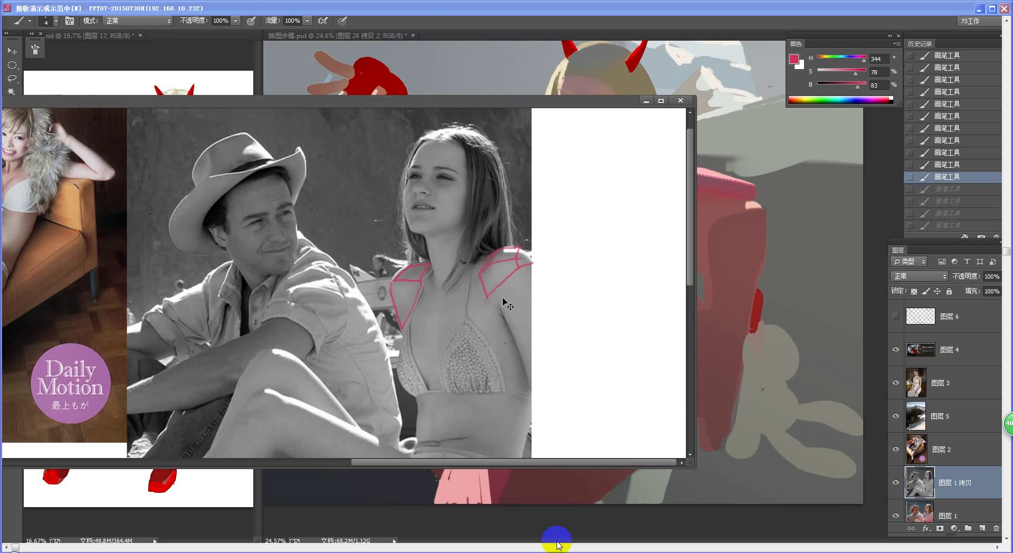
key(ctrl+shift+z)
mouse_move(493, 302)
mouse_down()
mouse_move(526, 274)
mouse_move(538, 311)
mouse_move(501, 310)
mouse_move(530, 387)
mouse_up()
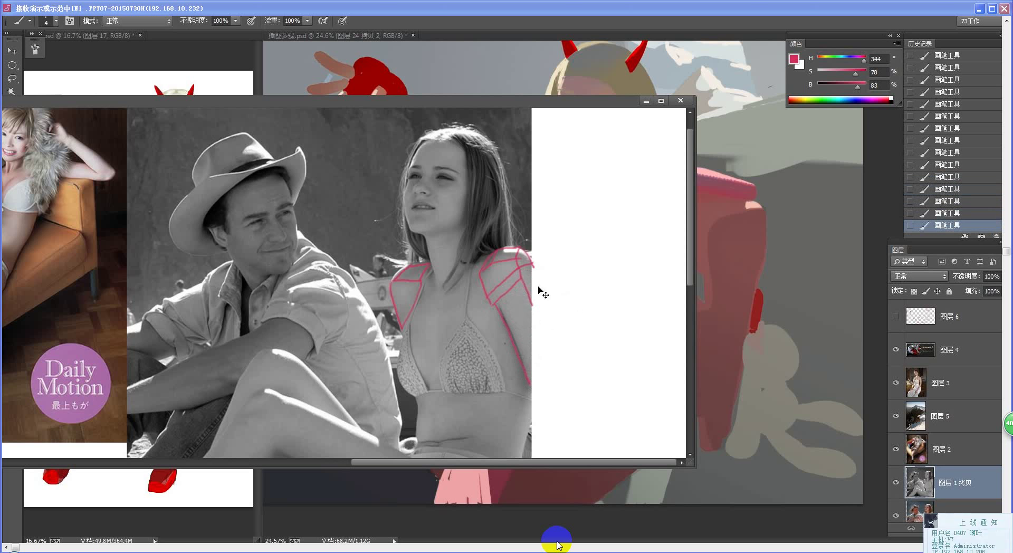
Undo all the brush outlines on both of the woman's shoulders in the greyscale photo
key(ctrl+alt+z)
key(ctrl+alt+z)
key(ctrl+alt+z)
key(ctrl+alt+z)
key(ctrl+alt+z)
key(ctrl+alt+z)
key(ctrl+alt+z)
key(ctrl+alt+z)
key(ctrl+alt+z)
key(ctrl+alt+z)
key(ctrl+alt+z)
key(ctrl+alt+z)
key(ctrl+alt+z)
key(ctrl+alt+z)
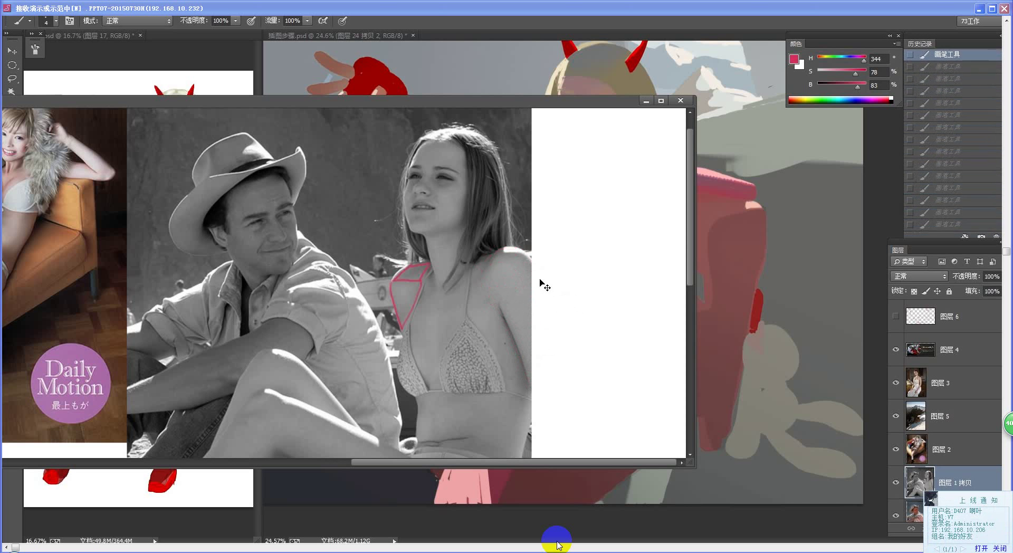
key(ctrl+alt+z)
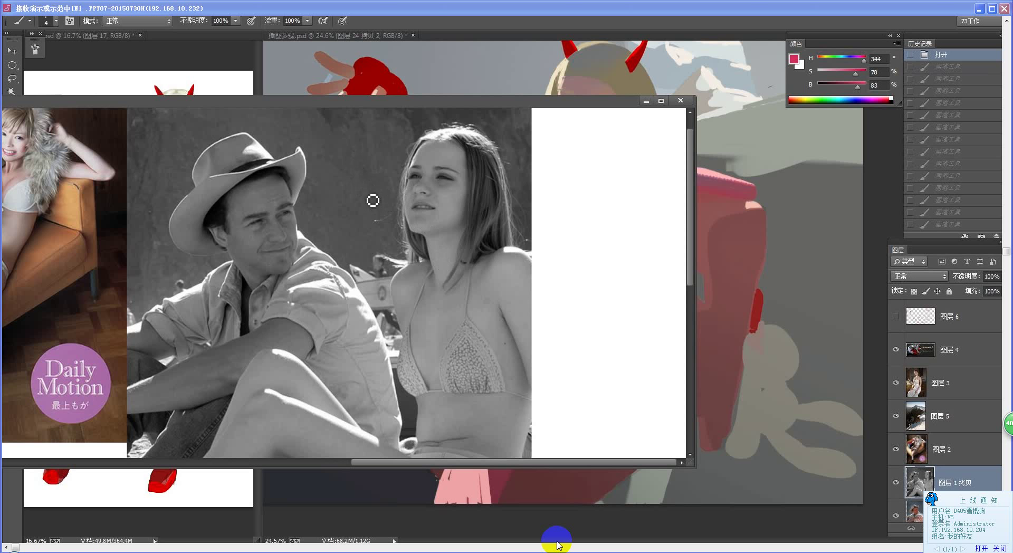
Draw a pink arrow slanting down toward the woman beside her face, and try outlining the planes of her nearer shoulder
drag(355, 163, 378, 215)
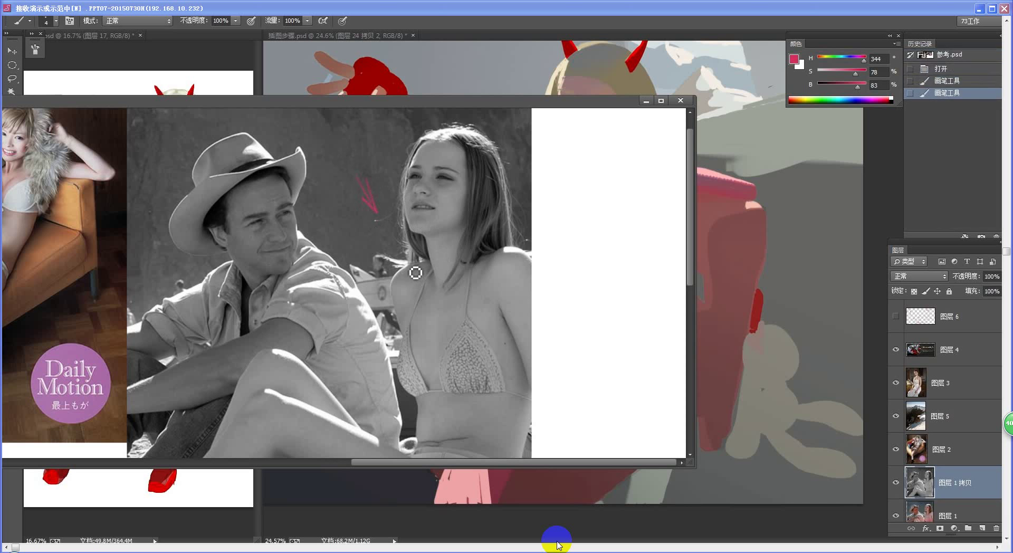
mouse_move(416, 273)
mouse_down()
mouse_move(401, 285)
mouse_move(430, 269)
mouse_move(411, 267)
mouse_up()
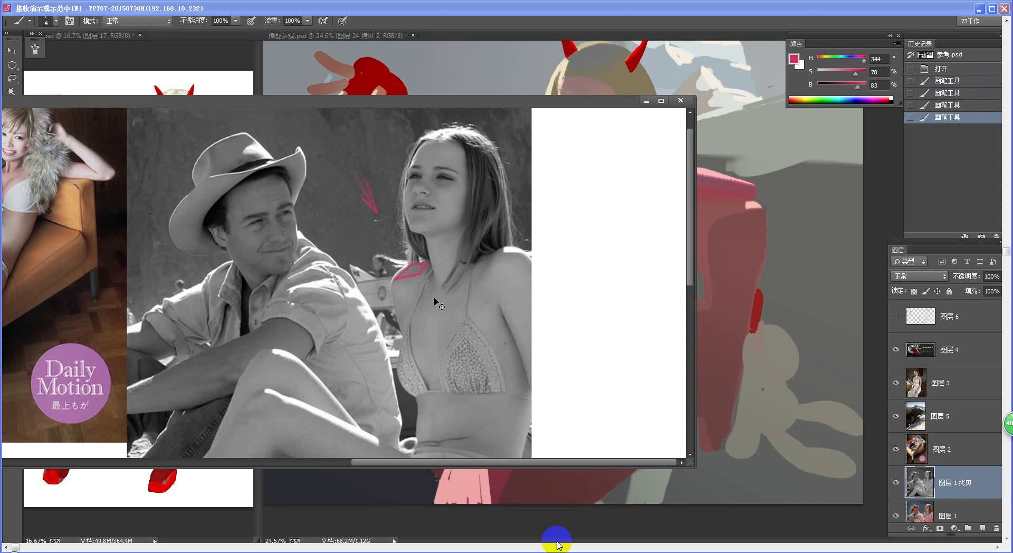
key(ctrl+alt+z)
key(ctrl+alt+z)
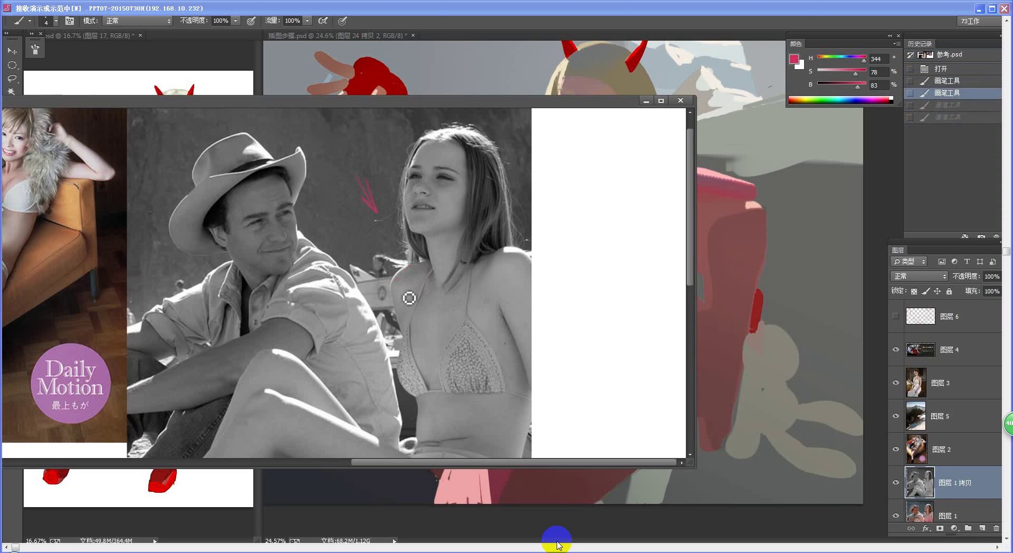
mouse_move(428, 283)
mouse_down()
mouse_move(407, 338)
mouse_move(390, 283)
mouse_up()
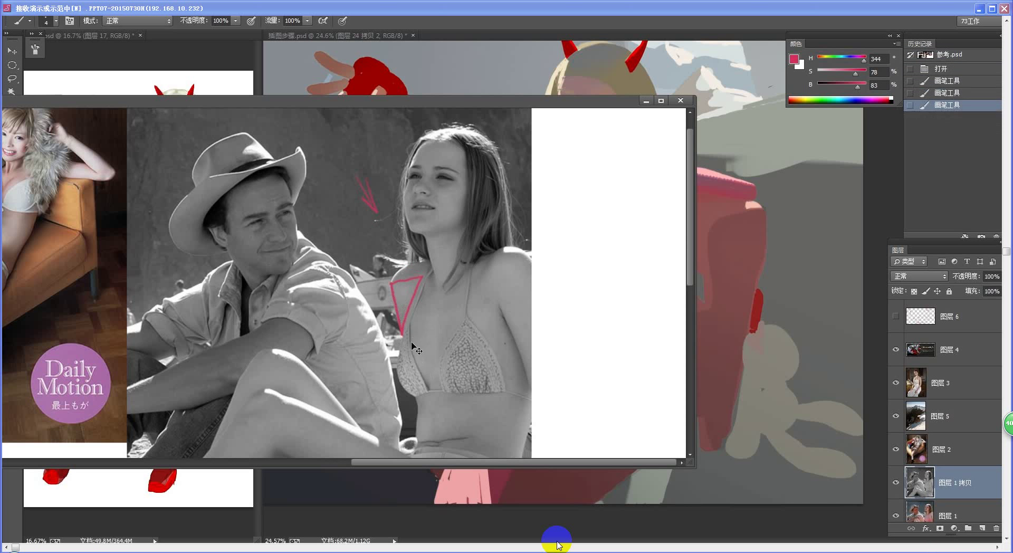
key(ctrl+z)
Try marking reflected light with three upward arrows between the raised leg and the man's shirt
drag(323, 402, 362, 364)
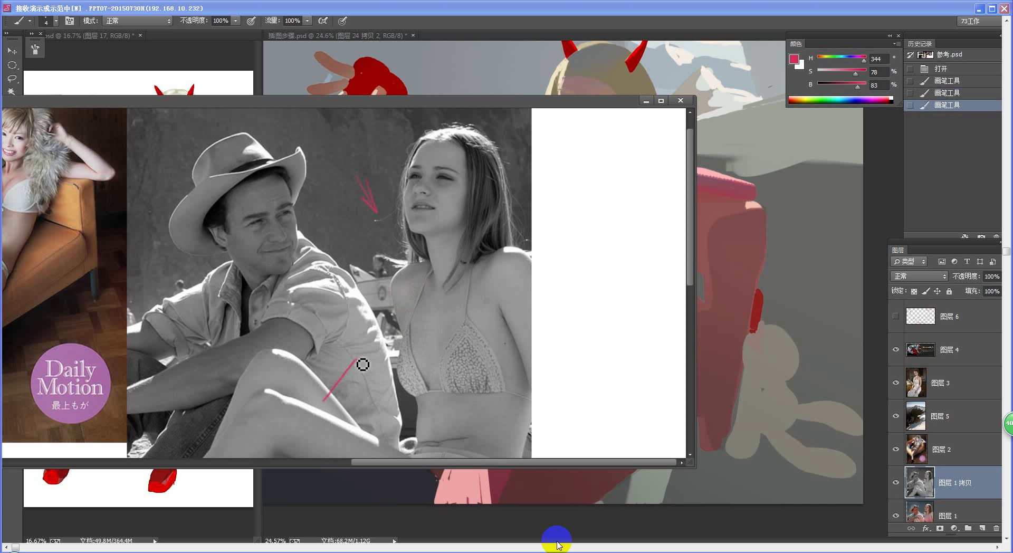
mouse_move(380, 438)
mouse_down()
mouse_move(386, 391)
mouse_move(375, 405)
mouse_move(408, 337)
mouse_move(387, 293)
mouse_up()
drag(376, 297, 386, 305)
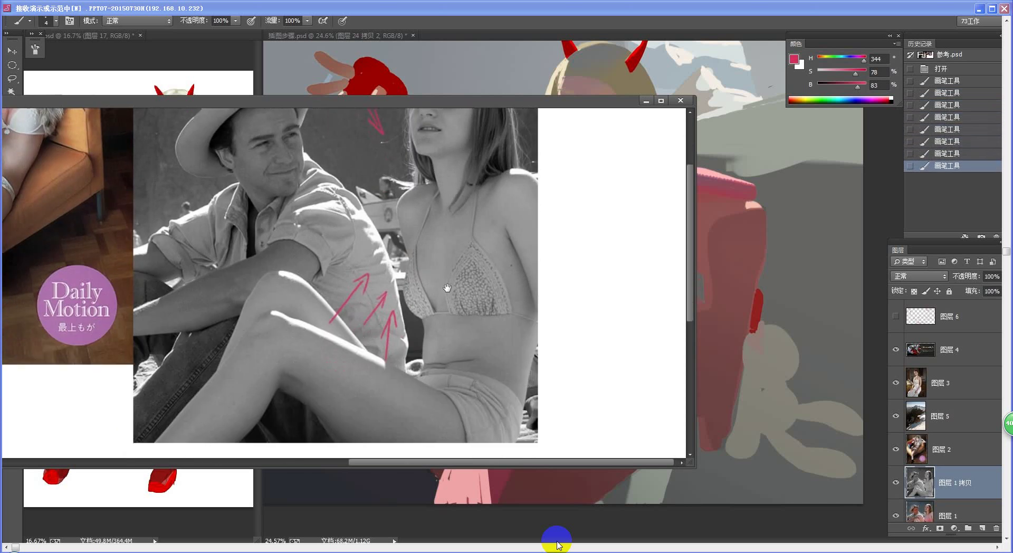
drag(442, 276, 436, 337)
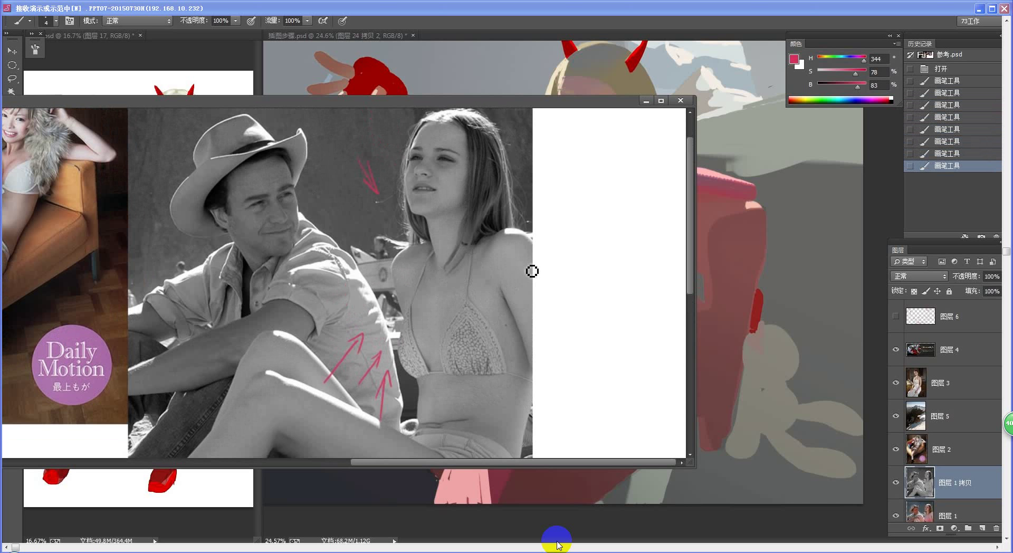
key(ctrl+alt+z)
key(ctrl+alt+z)
key(ctrl+alt+z)
key(ctrl+alt+z)
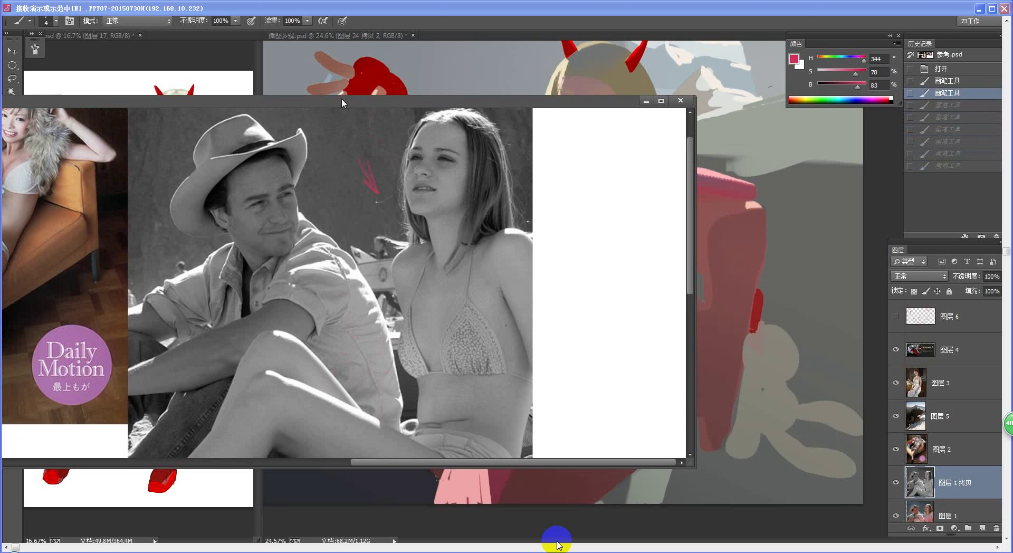
Move the reference window aside and lasso the shaded shoulder area beside the necklace in the illustration with a 10 px feather
drag(341, 98, 126, 90)
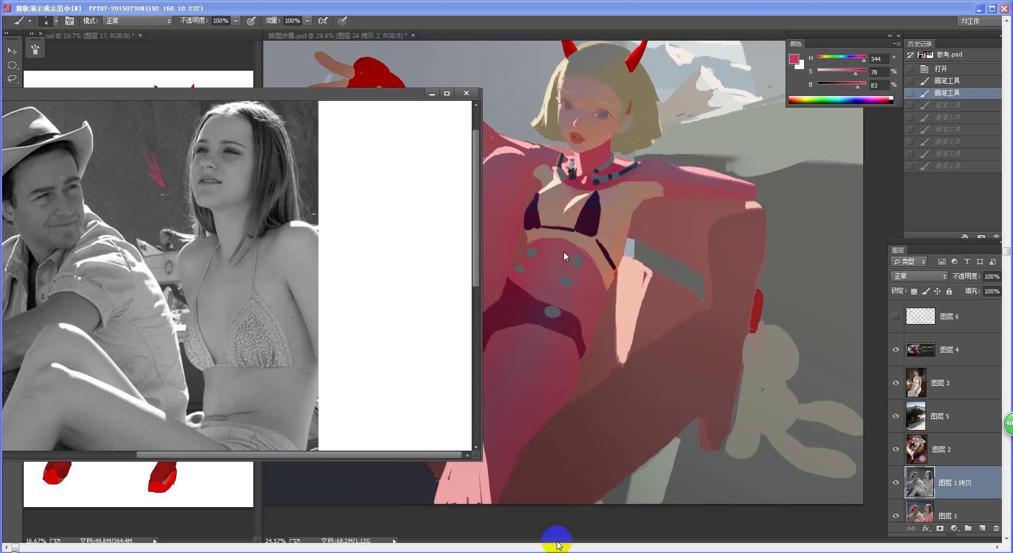
click(550, 175)
key(z)
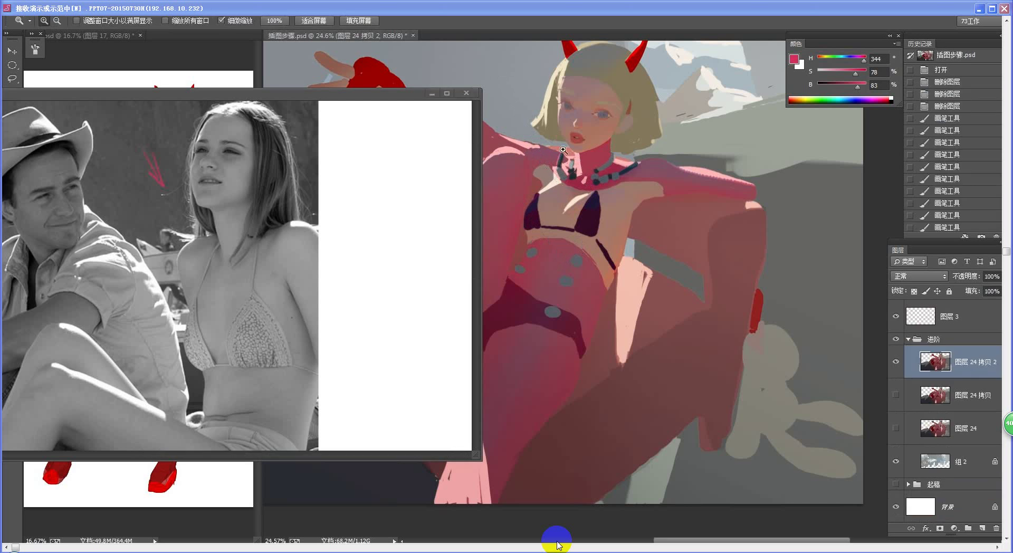
mouse_move(563, 150)
mouse_down()
mouse_move(583, 154)
mouse_move(579, 186)
mouse_move(599, 222)
mouse_move(643, 227)
mouse_up()
key(l)
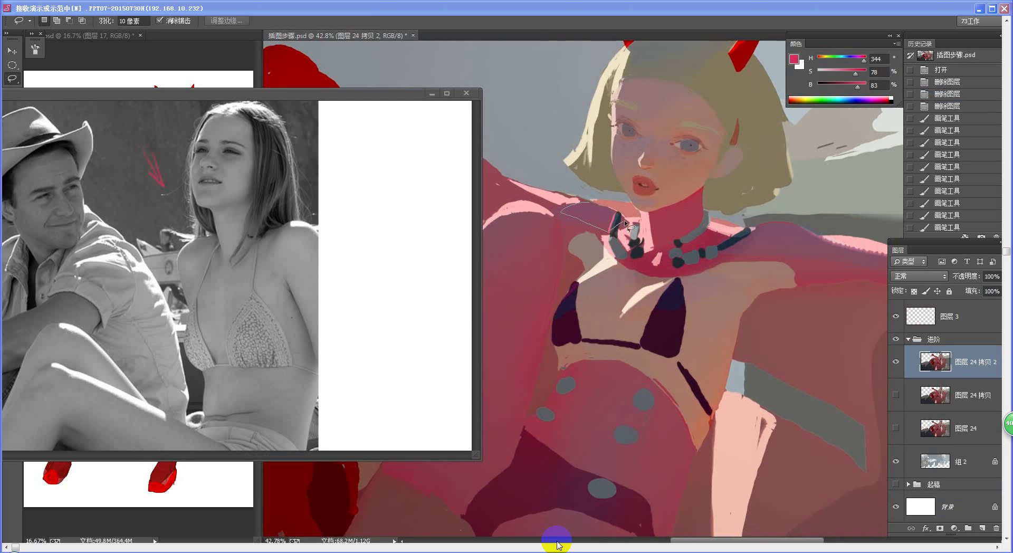
mouse_move(590, 205)
mouse_down()
mouse_move(623, 228)
mouse_move(660, 227)
mouse_up()
key(alt)
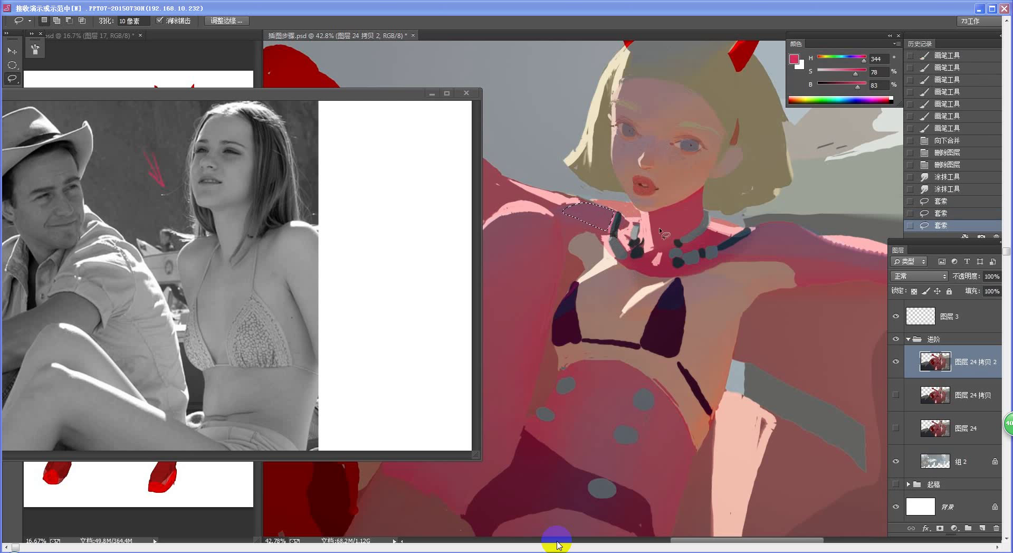
Copy the selected shoulder area to a new layer and darken it with Hue/Saturation at lightness -12
key(ctrl+j)
key(ctrl+u)
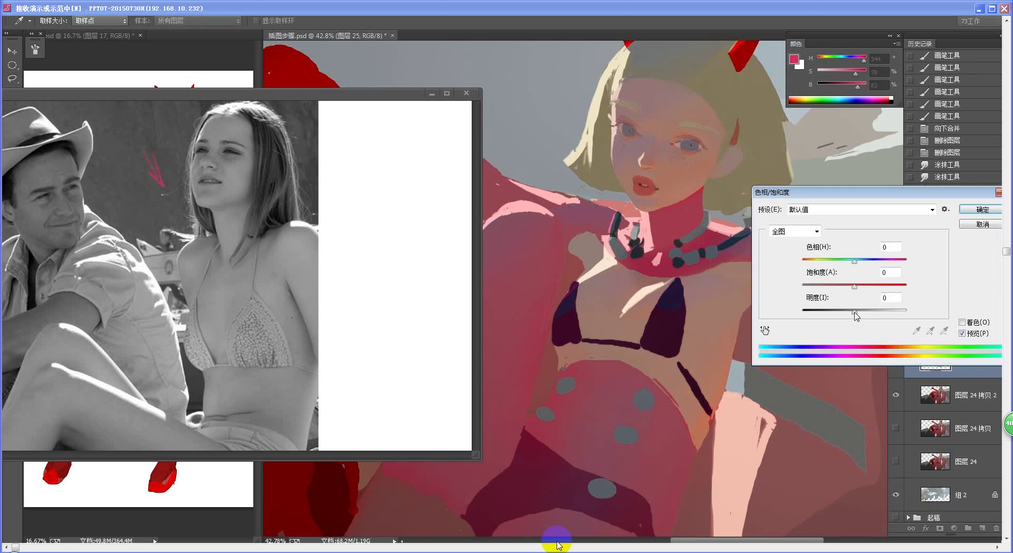
drag(855, 312, 853, 312)
drag(851, 315, 849, 315)
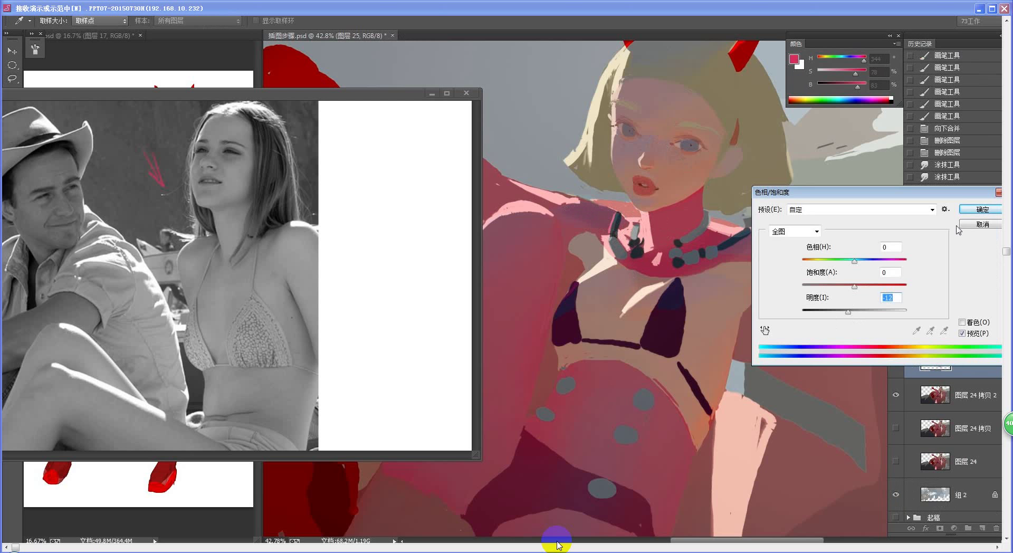
click(983, 209)
Check the darkened shoulder at a smaller scale, shift the reference window down and set the lasso feather to 0 px
key(z)
drag(612, 267, 586, 285)
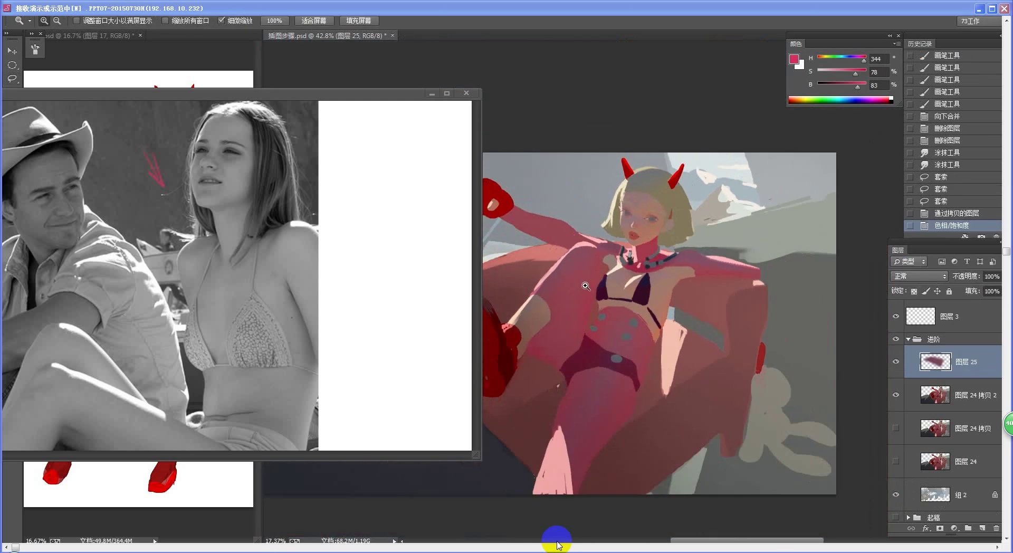
click(621, 267)
key(l)
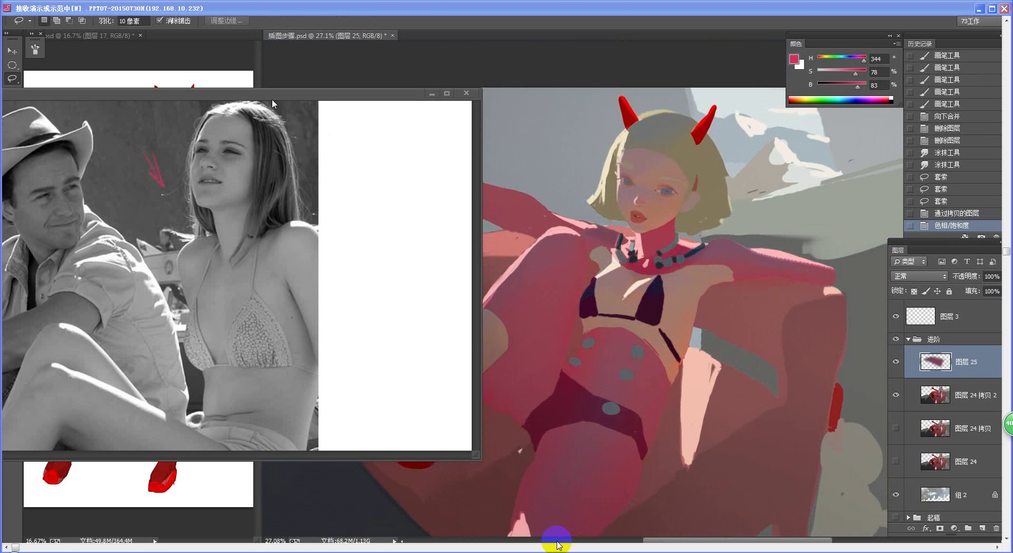
drag(349, 95, 334, 114)
click(126, 21)
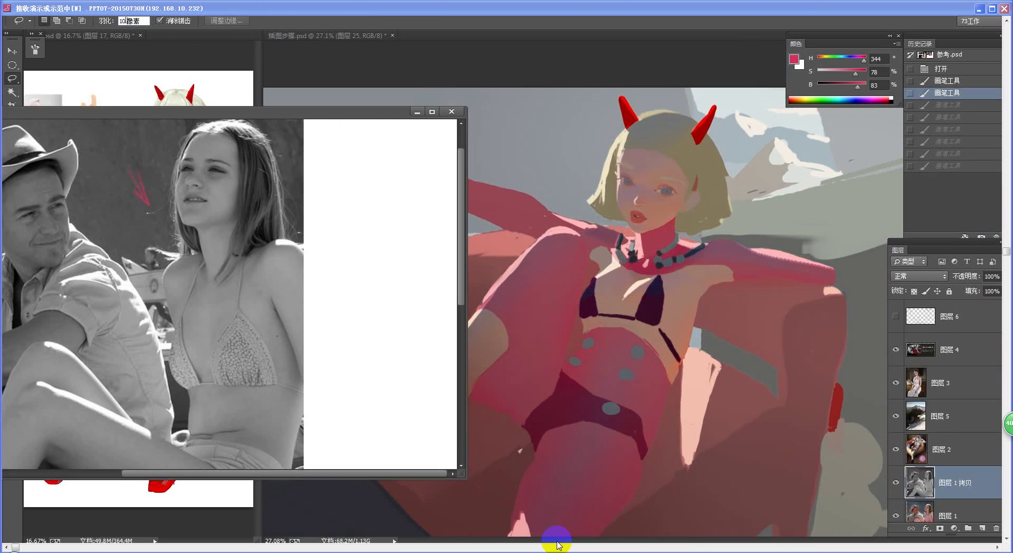
text(0)
key(Return)
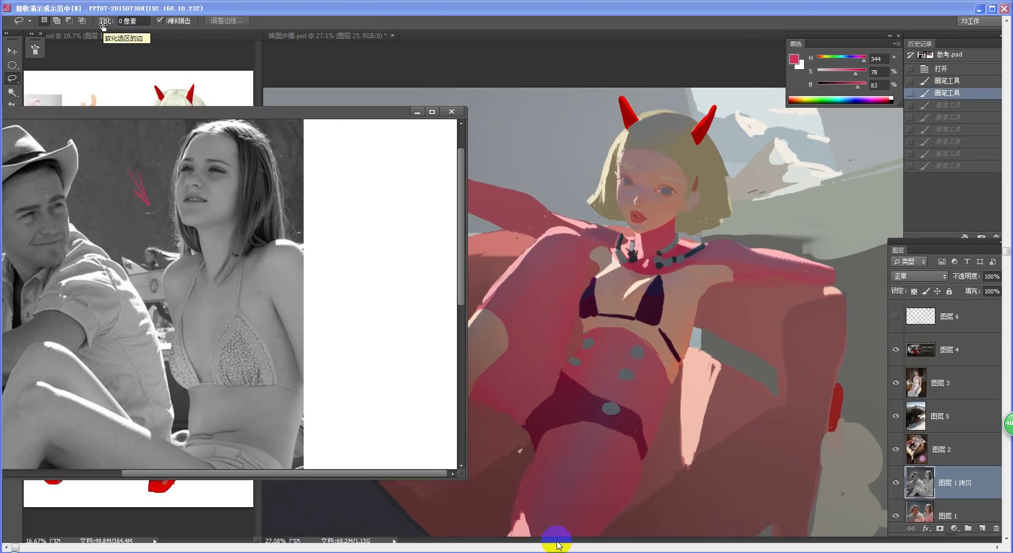
Apply Color Balance midtones of -17, 0, +8 to the shoulder layer 图层 25 and set its opacity to 40%
click(652, 296)
drag(631, 357, 631, 318)
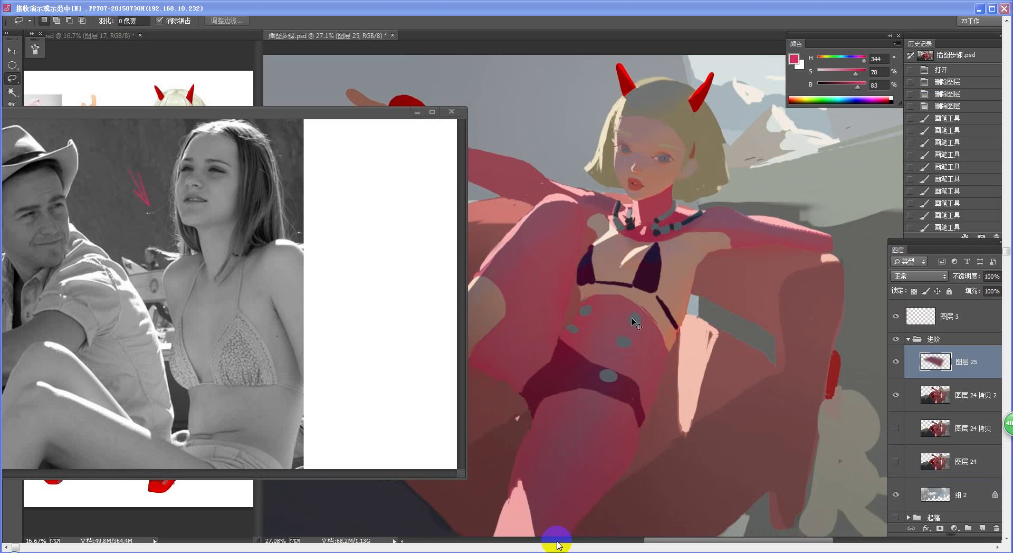
key(ctrl+b)
drag(788, 395, 791, 421)
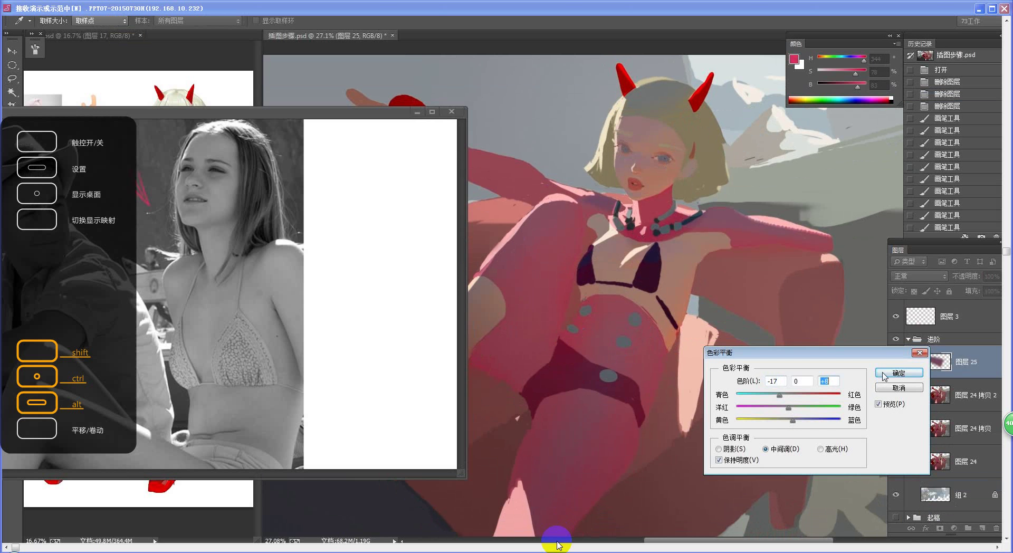
click(899, 372)
key(v)
key(4)
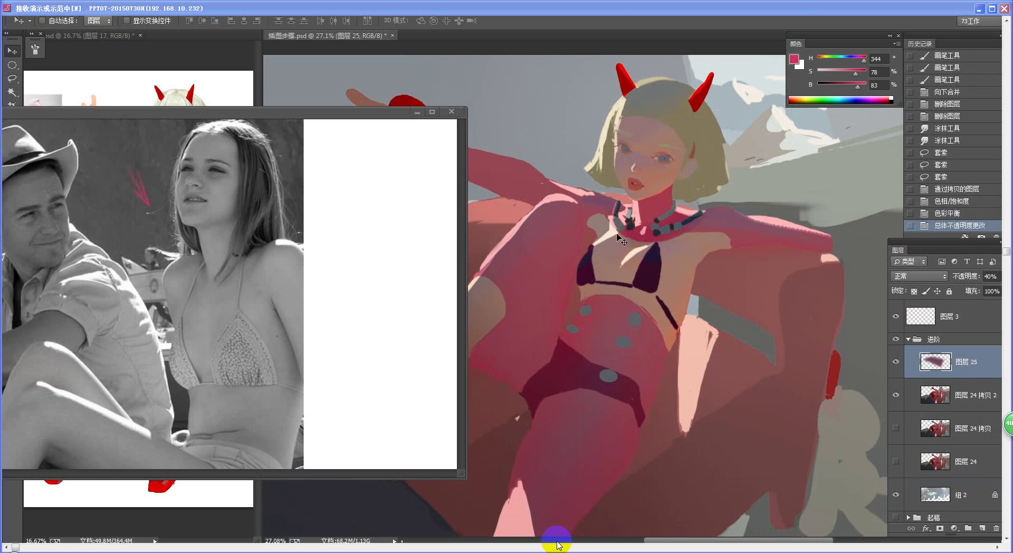
Erase part of the shoulder layer near the hair ends with a 138 px eraser brush preset
key(e)
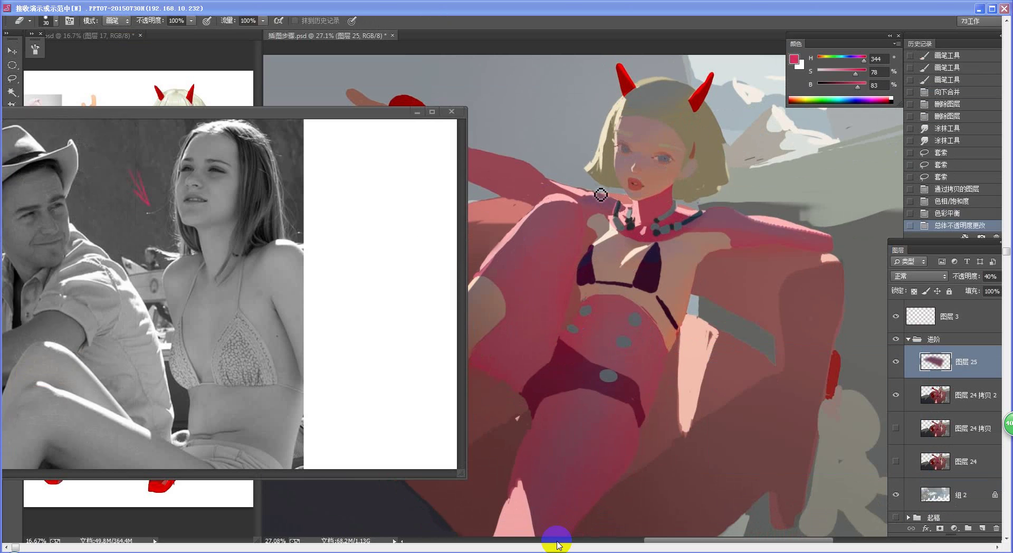
click(30, 21)
click(45, 82)
click(598, 171)
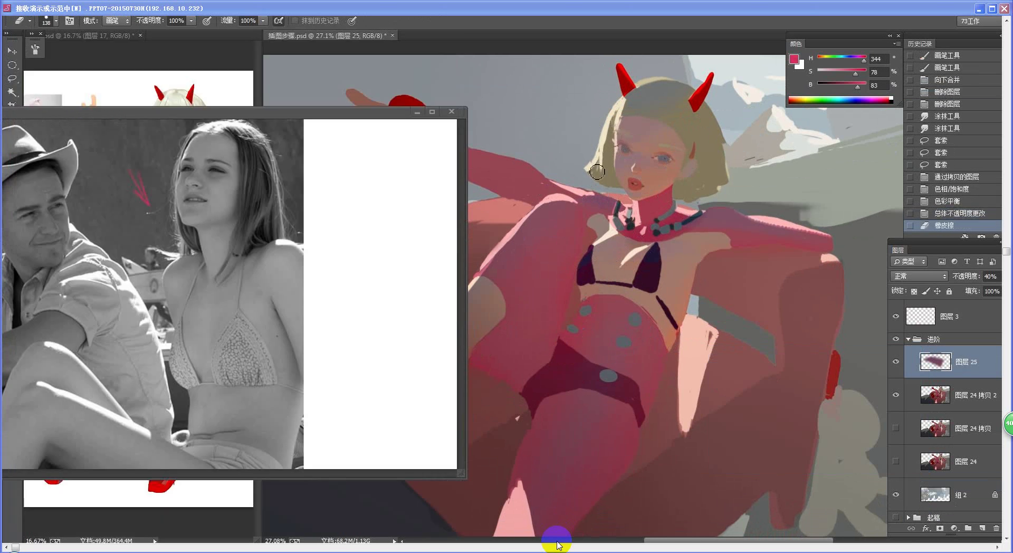
Enlarge the eraser to 212 px and erase the darkened shoulder layer over the hair ends and the face
key(bracketright)
key(bracketright)
key(bracketright)
drag(589, 187, 601, 186)
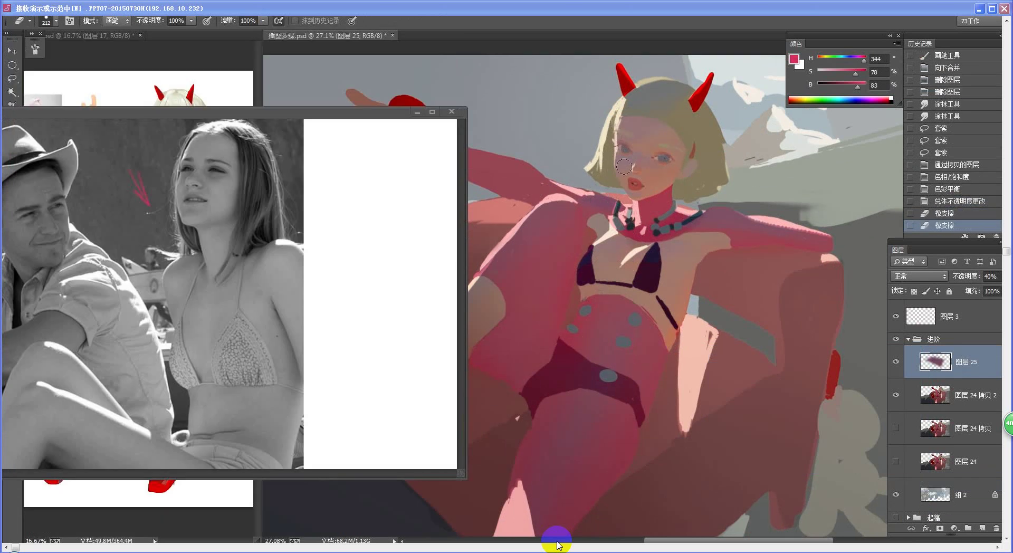
click(623, 166)
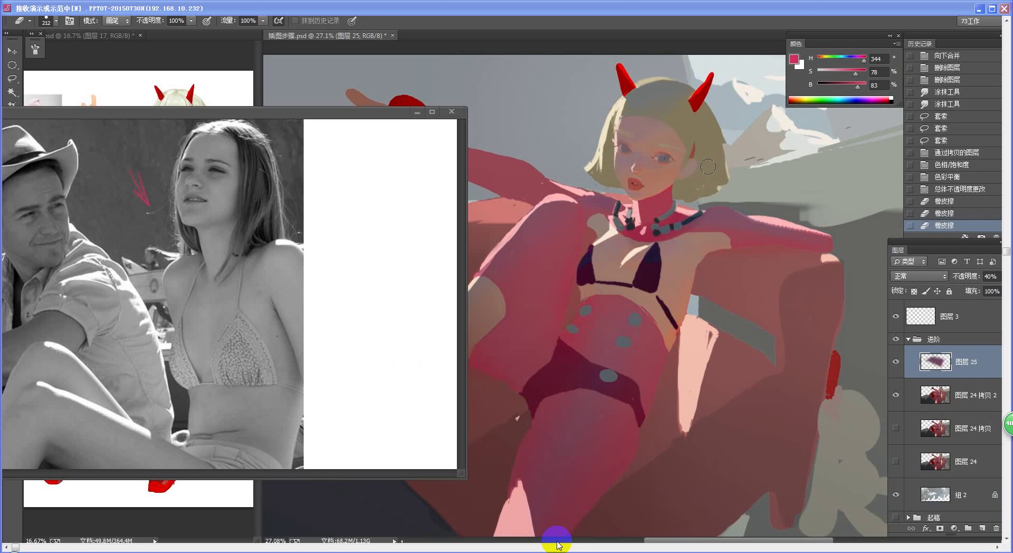
Shift the reference photo window up slightly and merge the shoulder layer 图层 25 down into 图层 24 拷贝 2
key(z)
drag(707, 104, 739, 105)
key(b)
drag(685, 202, 675, 246)
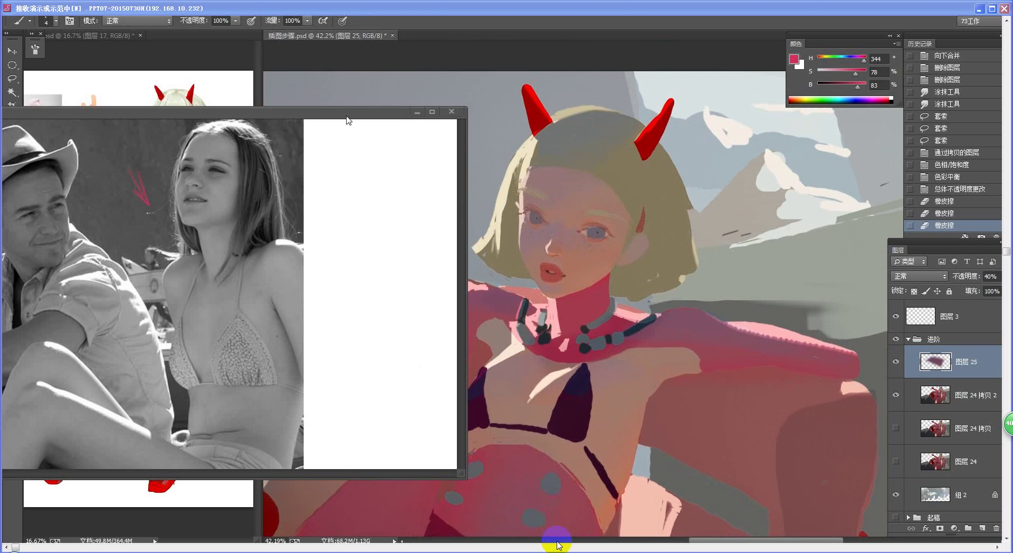
drag(347, 116, 330, 95)
click(642, 300)
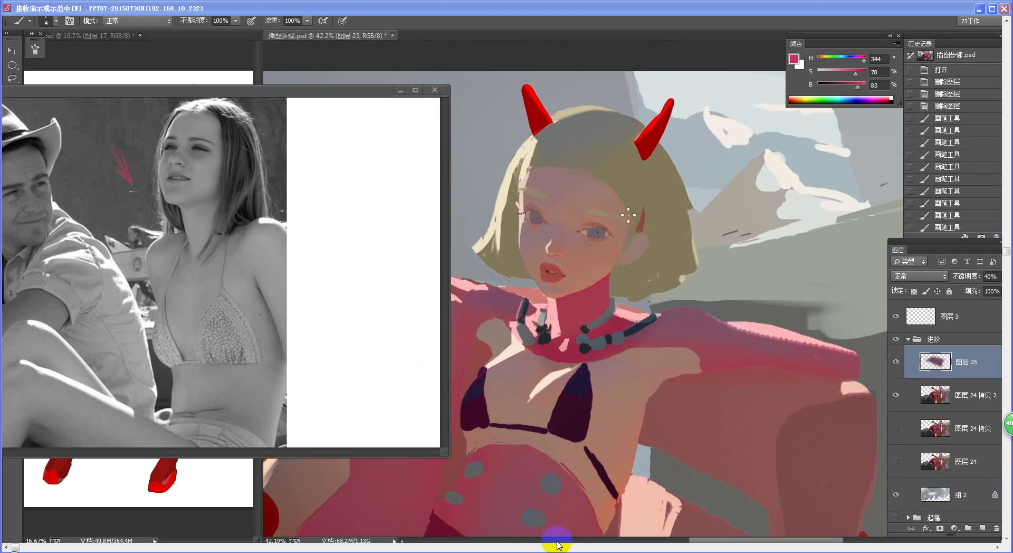
key(ctrl+e)
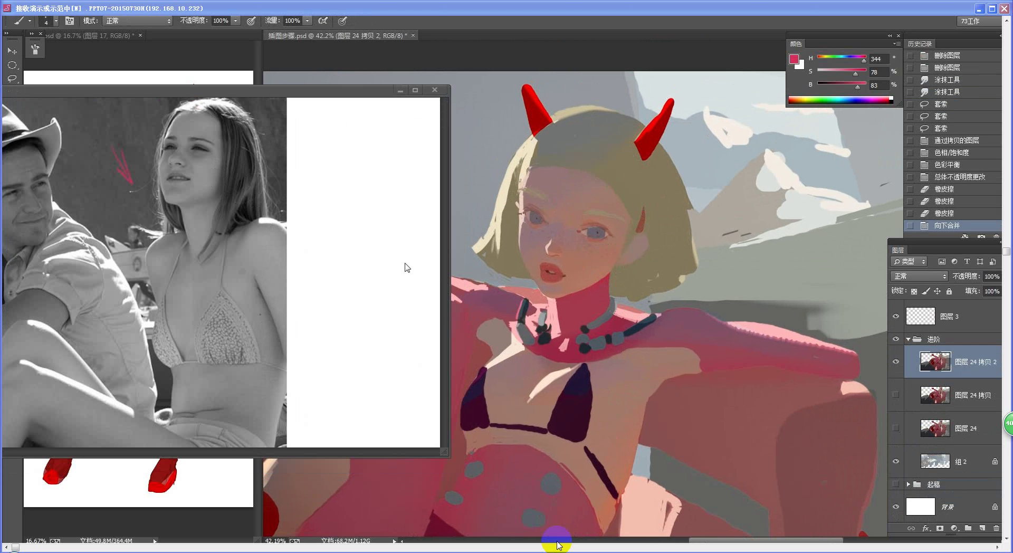
Add a Hue/Saturation adjustment layer above 图层 24 拷贝 2 with saturation -100 to view the painting in greyscale
key(ctrl+space)
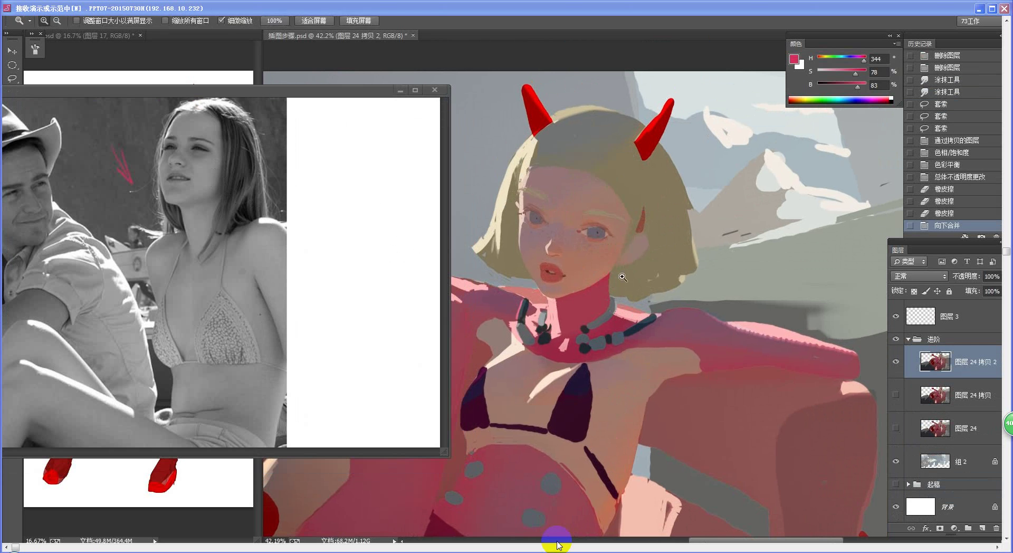
drag(611, 251, 638, 253)
click(954, 529)
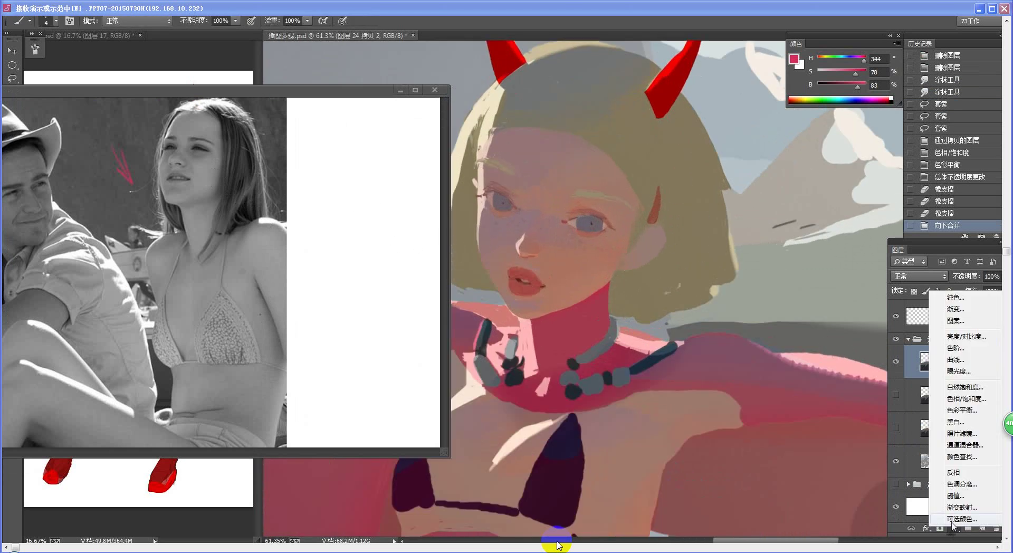
click(959, 400)
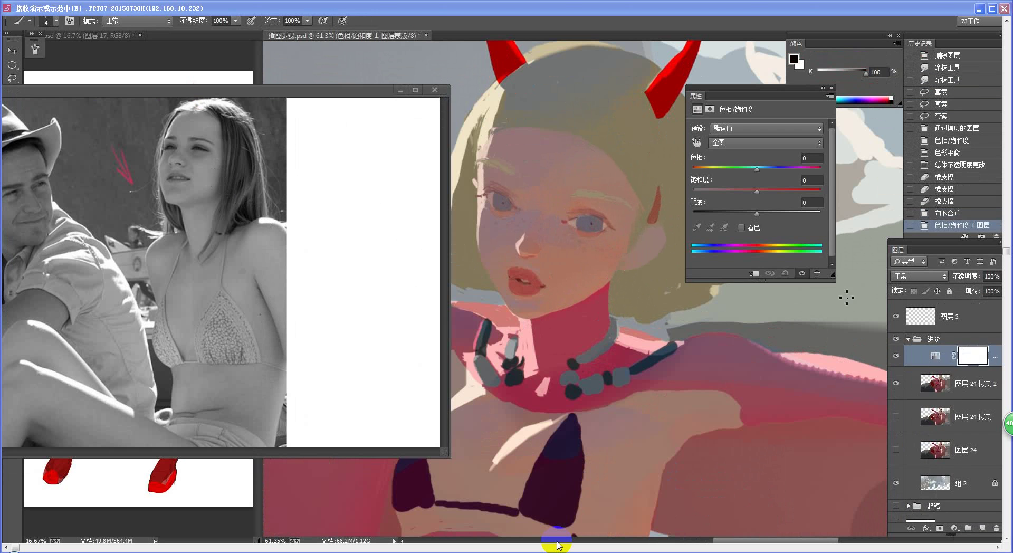
drag(755, 191, 661, 212)
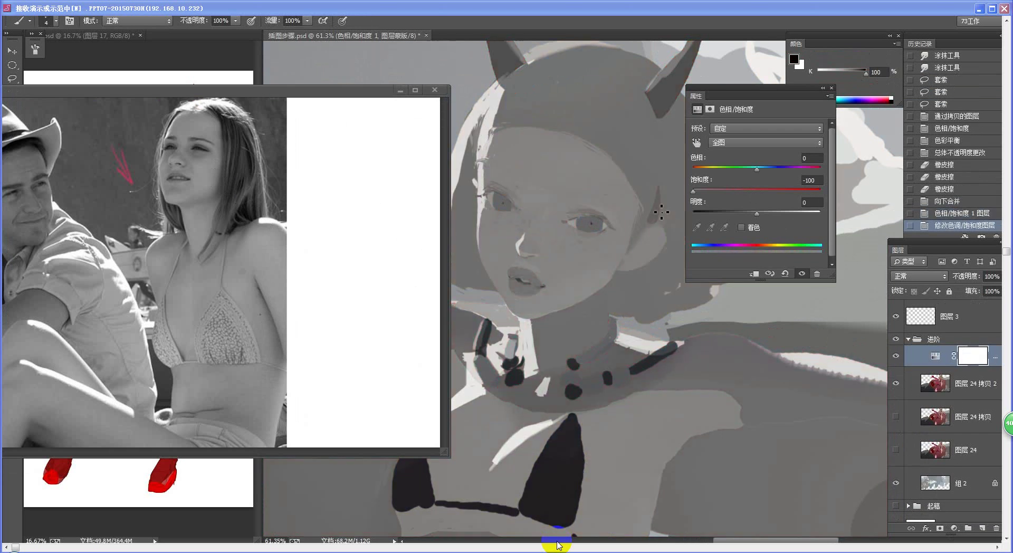
click(681, 347)
key(ctrl+z)
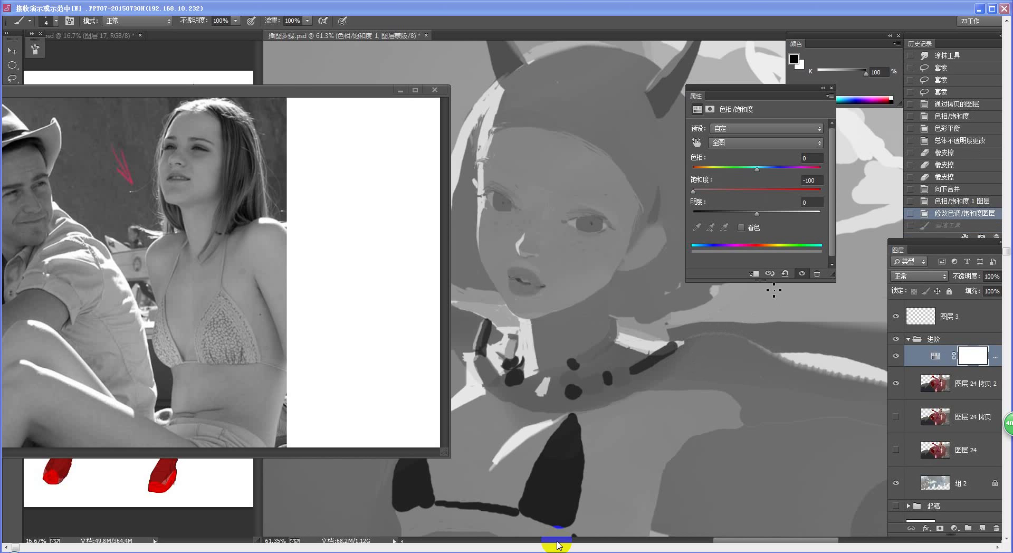
click(831, 88)
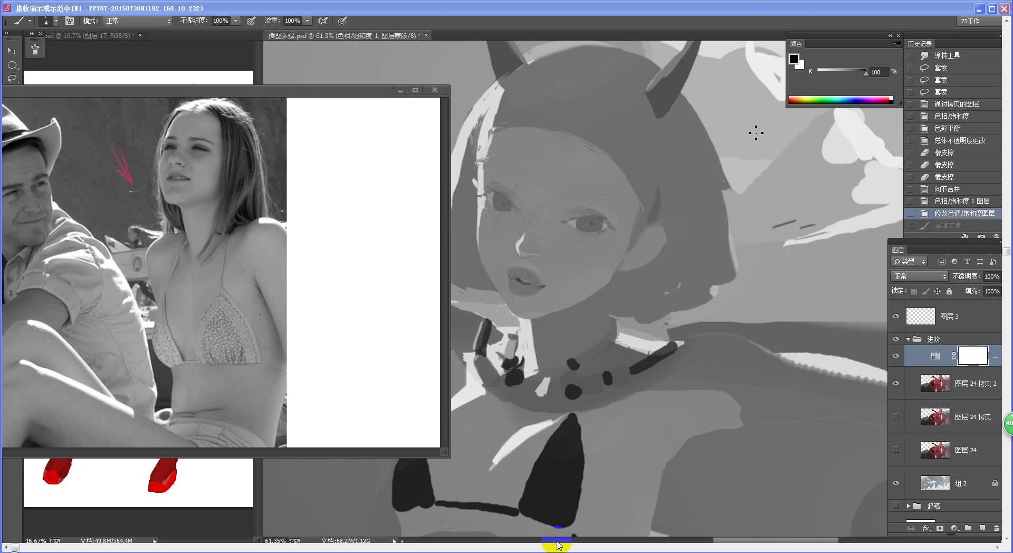
Outline the eye socket next to the bright hair strand with the Lasso and make 图层 24 拷贝 2 the active layer
click(975, 391)
scroll(581, 212, up, 1)
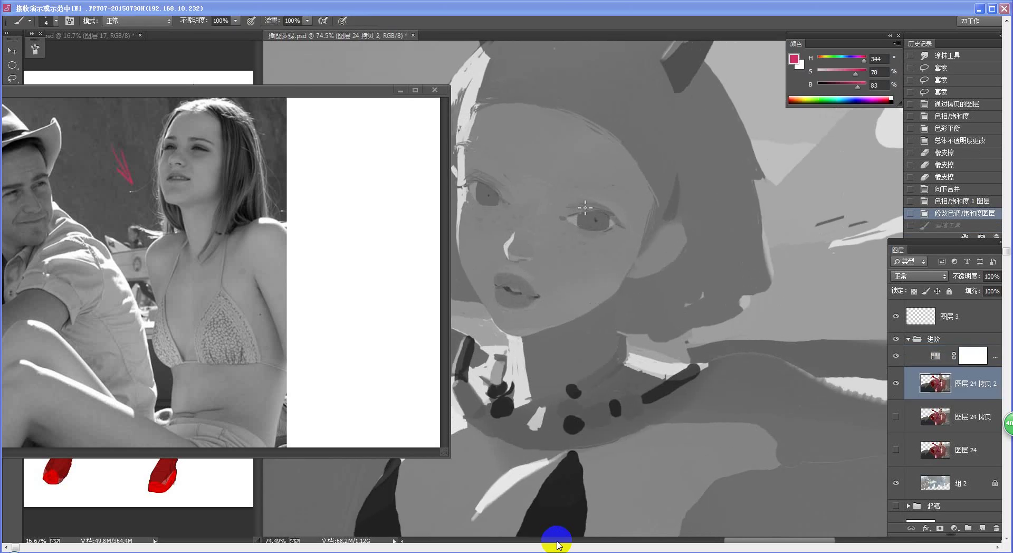
key(l)
drag(531, 200, 591, 197)
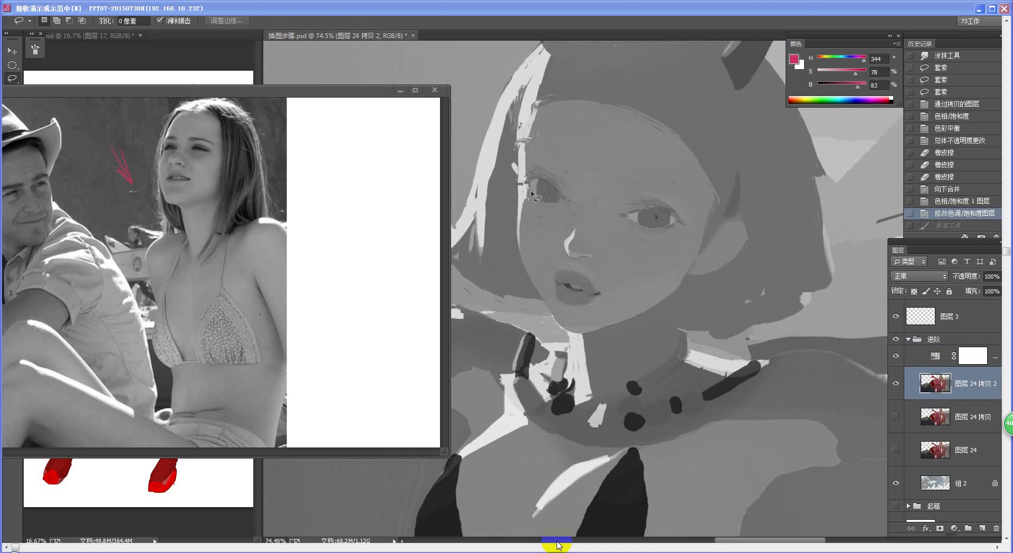
drag(546, 153, 549, 155)
key(ctrl+z)
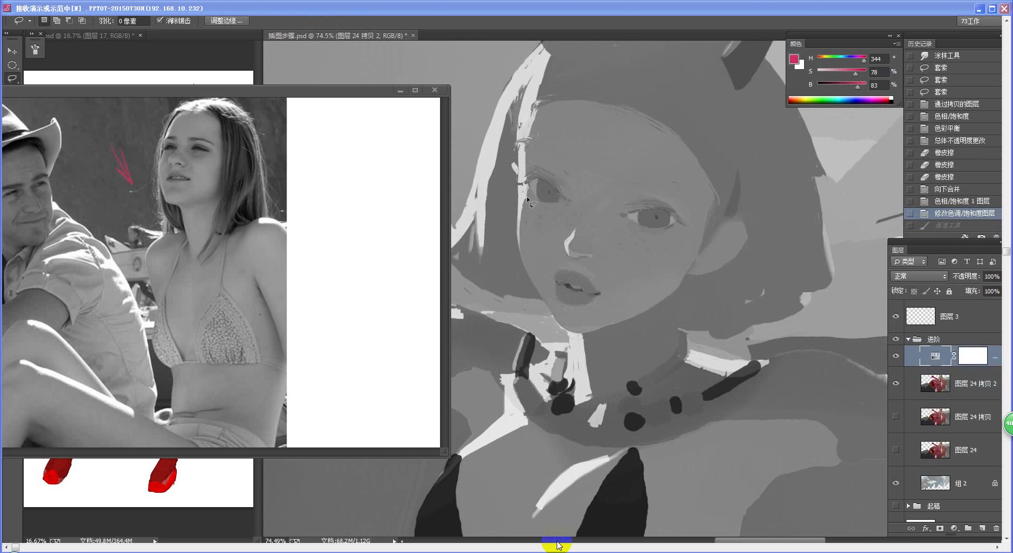
mouse_move(527, 196)
mouse_down()
mouse_move(534, 145)
mouse_move(562, 165)
mouse_up()
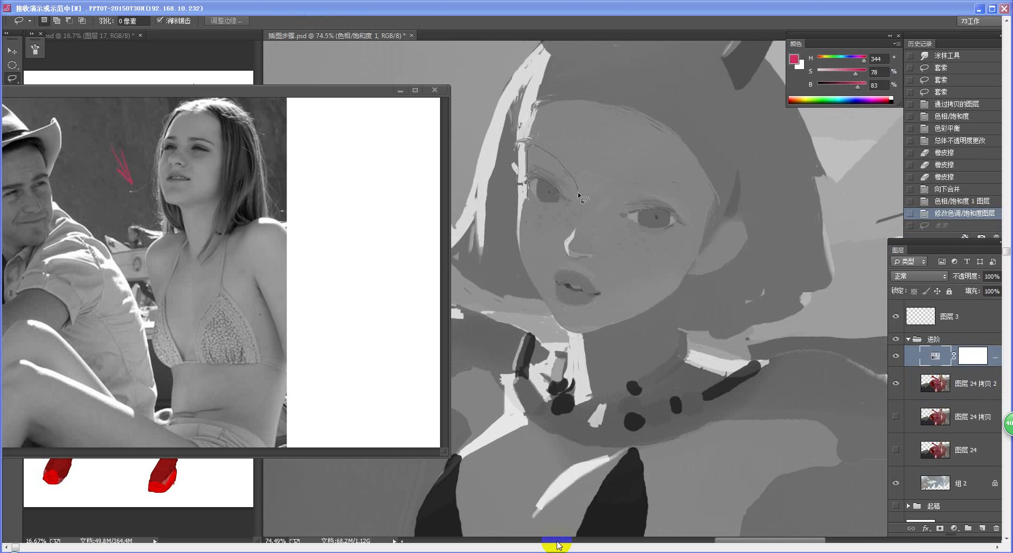
mouse_move(576, 221)
mouse_down()
mouse_move(571, 231)
mouse_move(524, 208)
mouse_up()
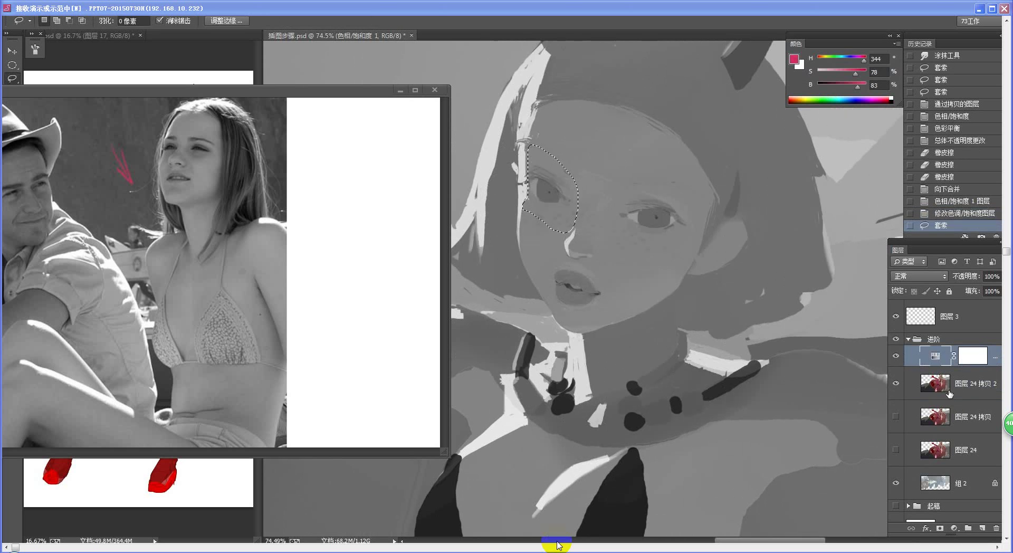
click(905, 382)
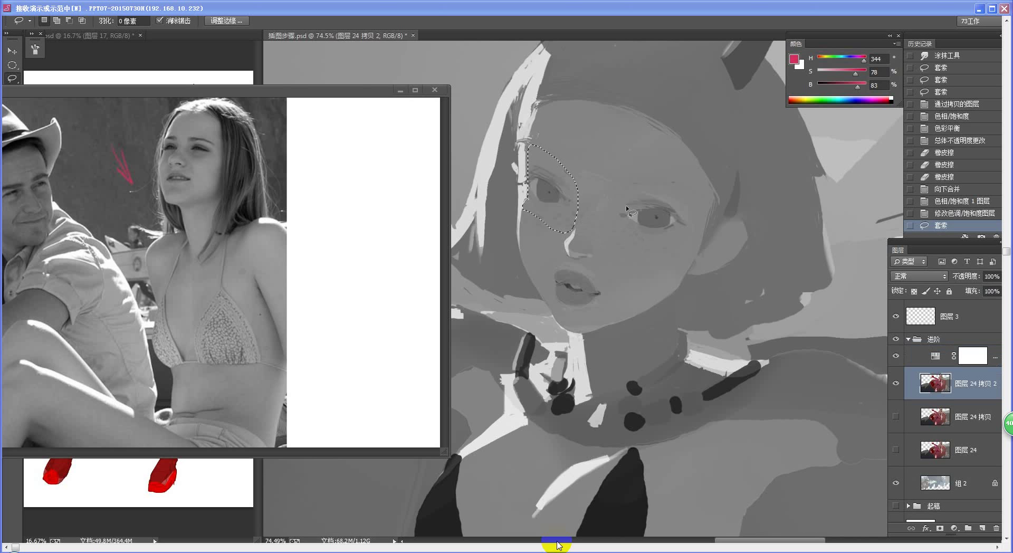
Add the other eye socket, the area below the lips and a strip along the face's shaded edge to the lasso selection
mouse_move(626, 198)
mouse_down()
mouse_move(606, 217)
mouse_move(625, 199)
mouse_up()
key(ctrl+z)
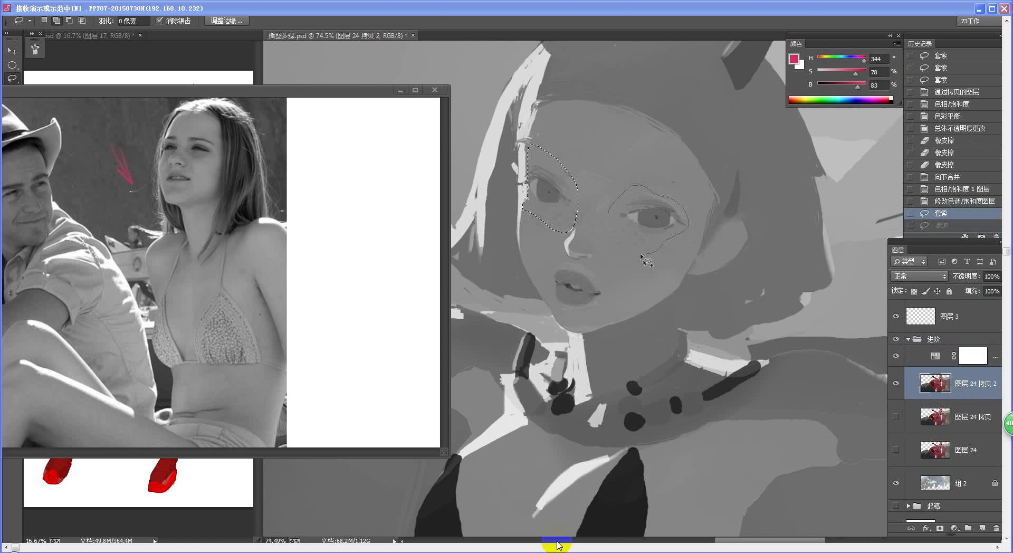
drag(602, 233, 604, 237)
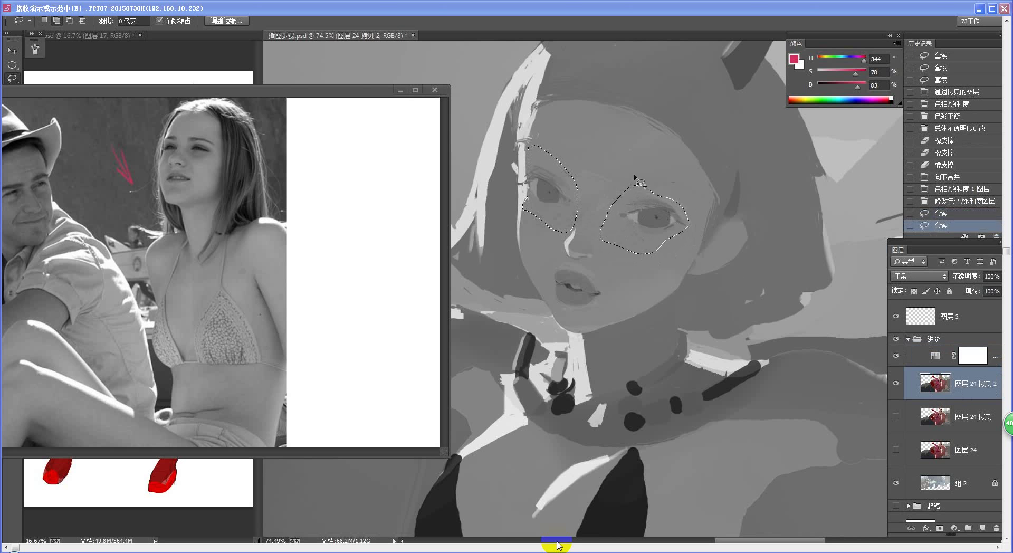
mouse_move(660, 200)
mouse_down()
mouse_move(691, 225)
mouse_move(685, 203)
mouse_move(653, 205)
mouse_move(696, 221)
mouse_move(668, 201)
mouse_move(687, 223)
mouse_move(675, 232)
mouse_move(694, 204)
mouse_up()
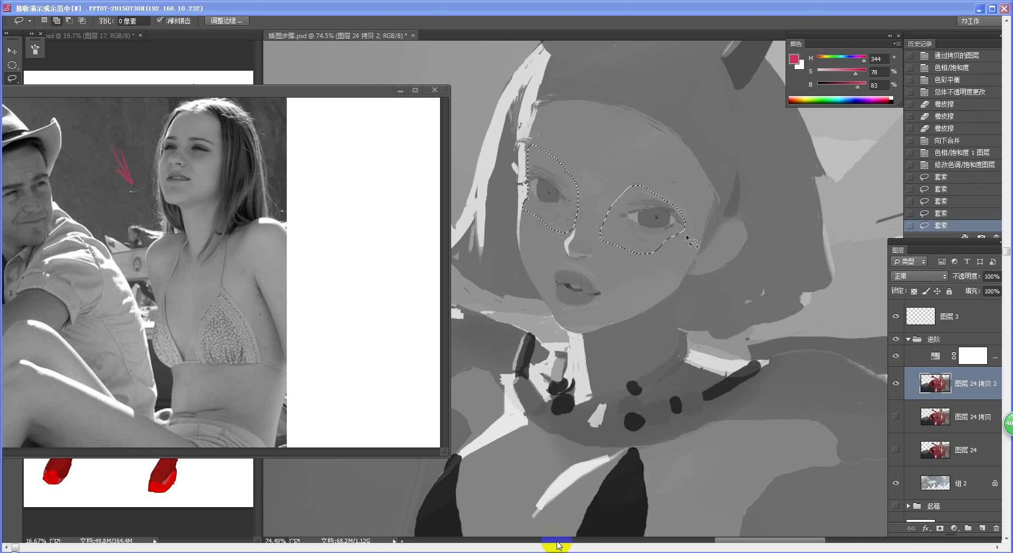
mouse_move(686, 234)
mouse_down()
mouse_move(640, 256)
mouse_move(607, 241)
mouse_up()
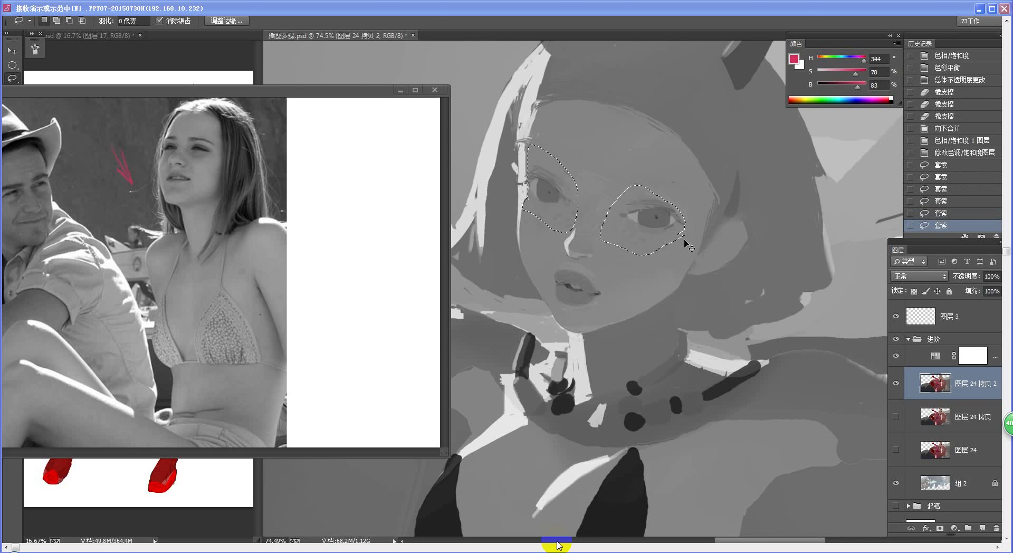
key(ctrl+z)
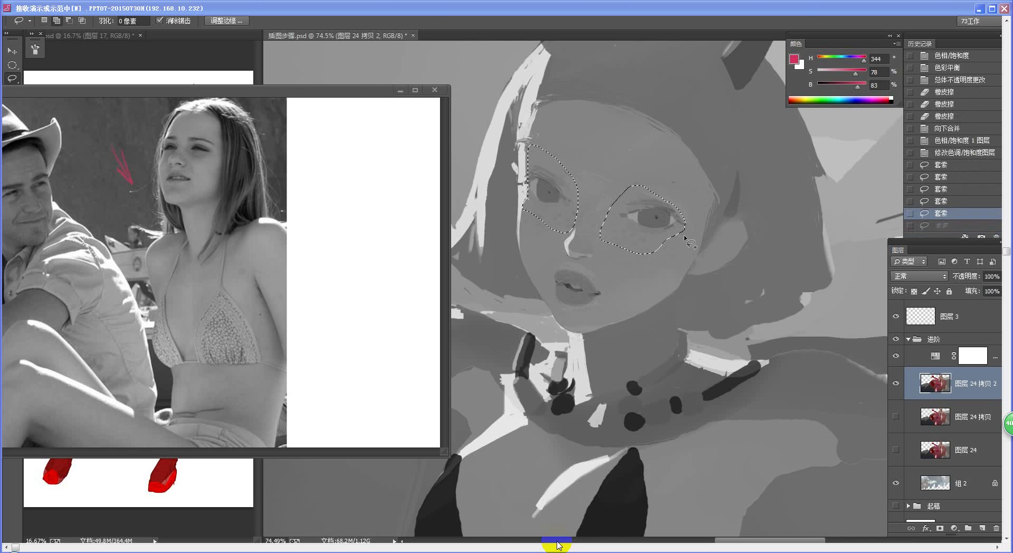
mouse_move(642, 258)
mouse_down()
mouse_move(614, 244)
mouse_move(607, 226)
mouse_move(625, 217)
mouse_move(685, 237)
mouse_up()
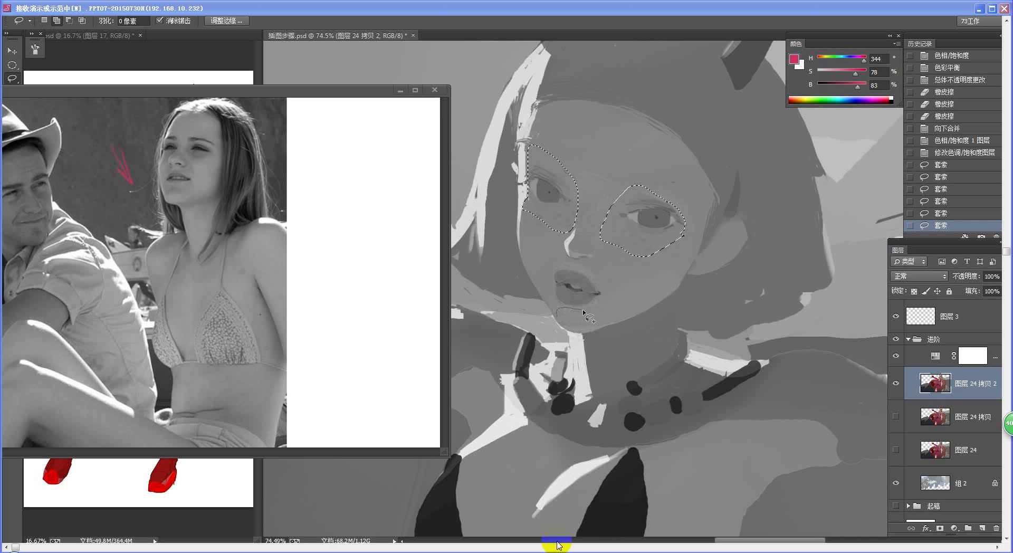
mouse_move(589, 320)
mouse_down()
mouse_move(573, 327)
mouse_move(558, 314)
mouse_up()
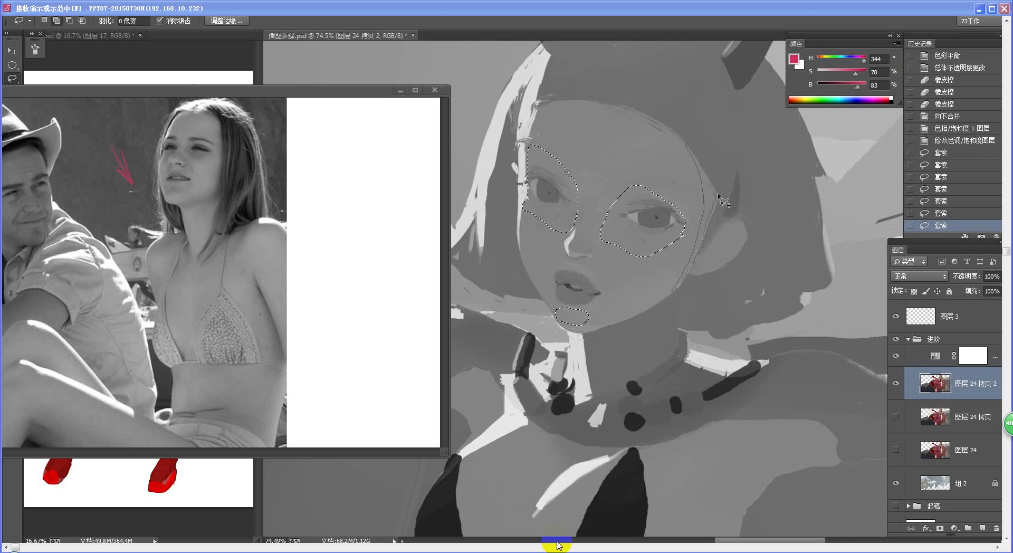
mouse_move(705, 170)
mouse_down()
mouse_move(666, 298)
mouse_move(691, 271)
mouse_move(666, 296)
mouse_up()
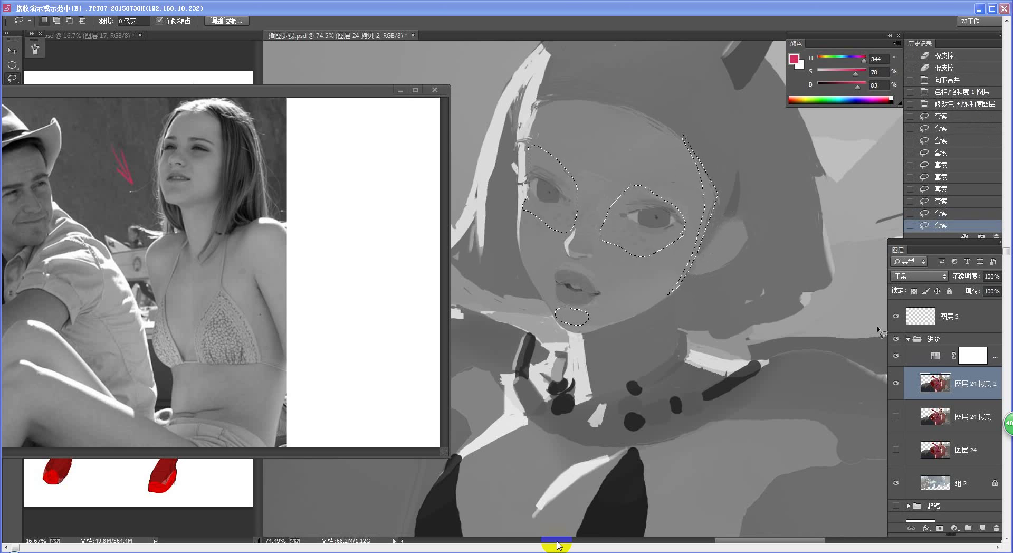
Copy the selected face planes to a new layer and darken them with Hue/Saturation at lightness -6
key(ctrl+j)
key(ctrl+u)
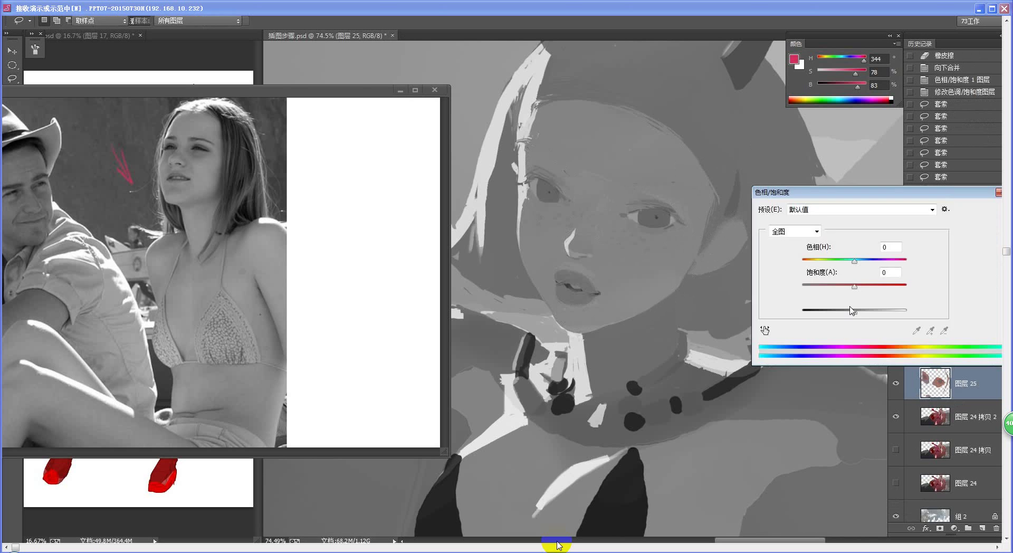
drag(873, 192, 847, 146)
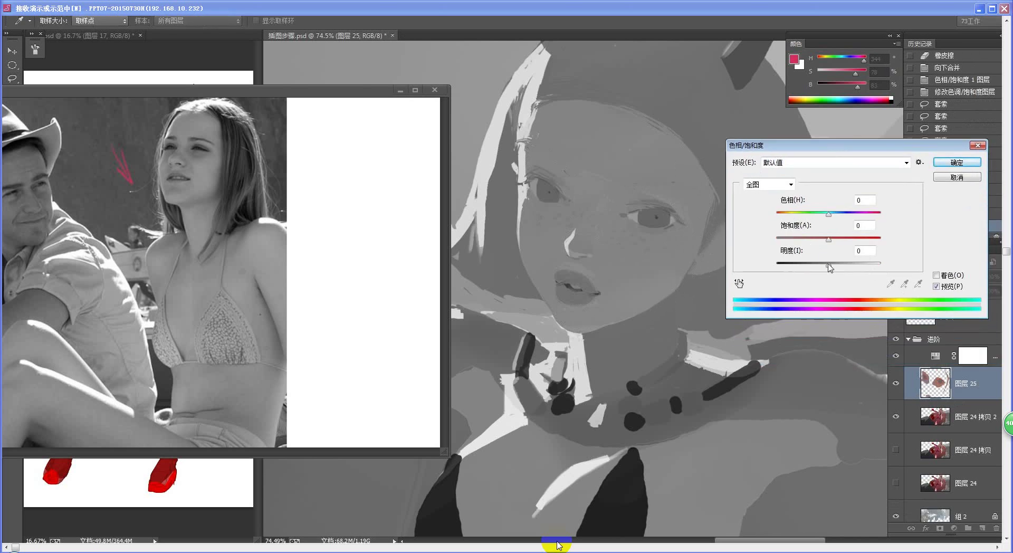
drag(828, 265, 826, 265)
key(Down)
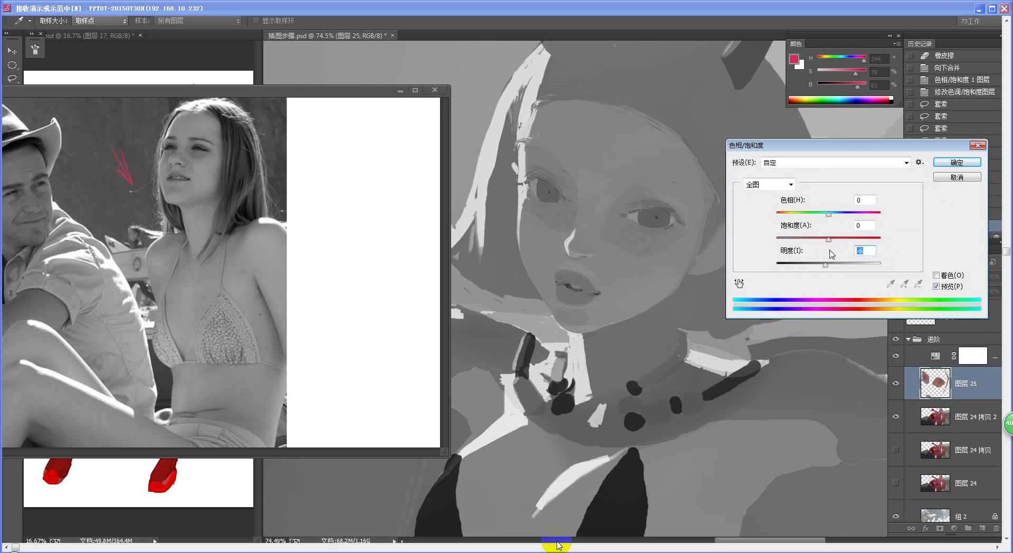
click(957, 162)
scroll(671, 289, down, 3)
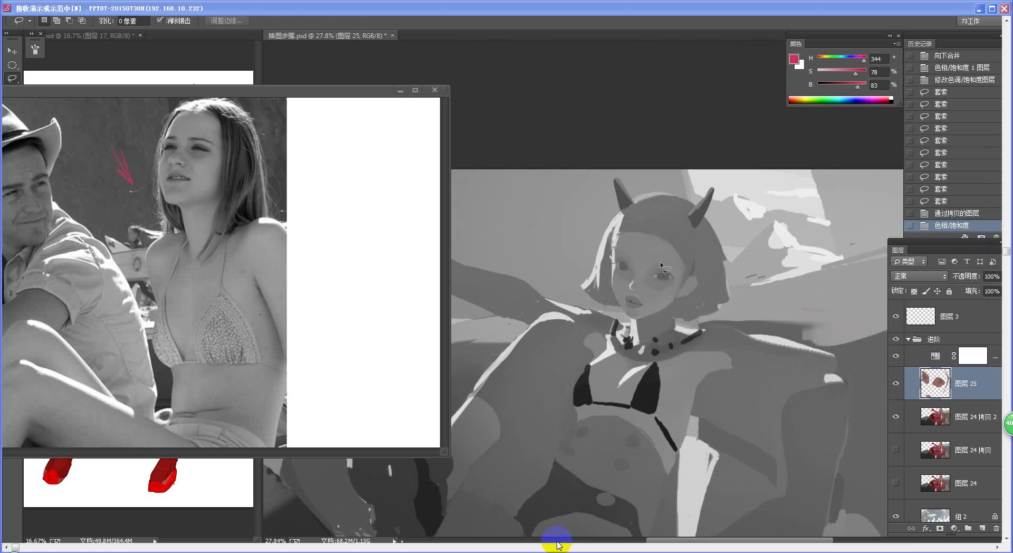
Reduce the eraser size and erase the darkened copy over and just below the eye nearer the ear
key(e)
scroll(675, 262, up, 3)
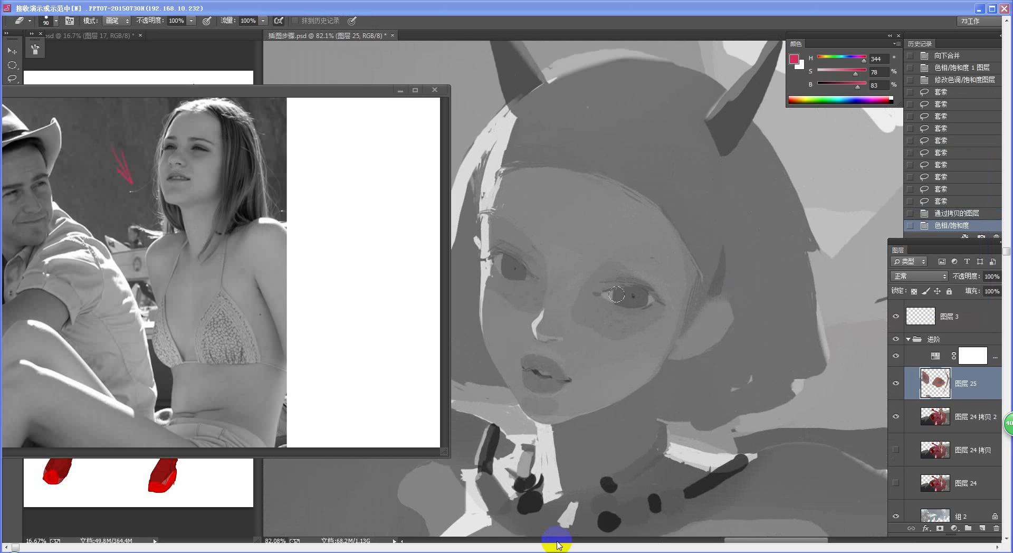
key(bracketleft)
key(bracketleft)
key(bracketleft)
key(bracketleft)
key(bracketleft)
mouse_move(609, 306)
mouse_down()
mouse_move(649, 310)
mouse_move(615, 312)
mouse_move(661, 304)
mouse_move(620, 321)
mouse_up()
Enlarge the eraser and soften the darkened eye socket layer along the nose bridge
key(bracketright)
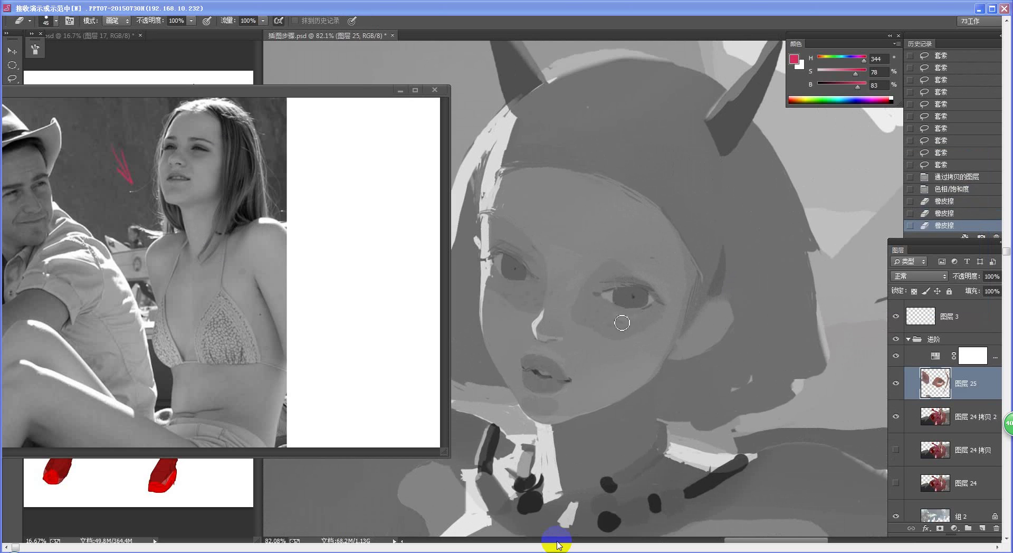
key(bracketright)
key(bracketright)
key(bracketright)
key(bracketright)
drag(550, 254, 548, 311)
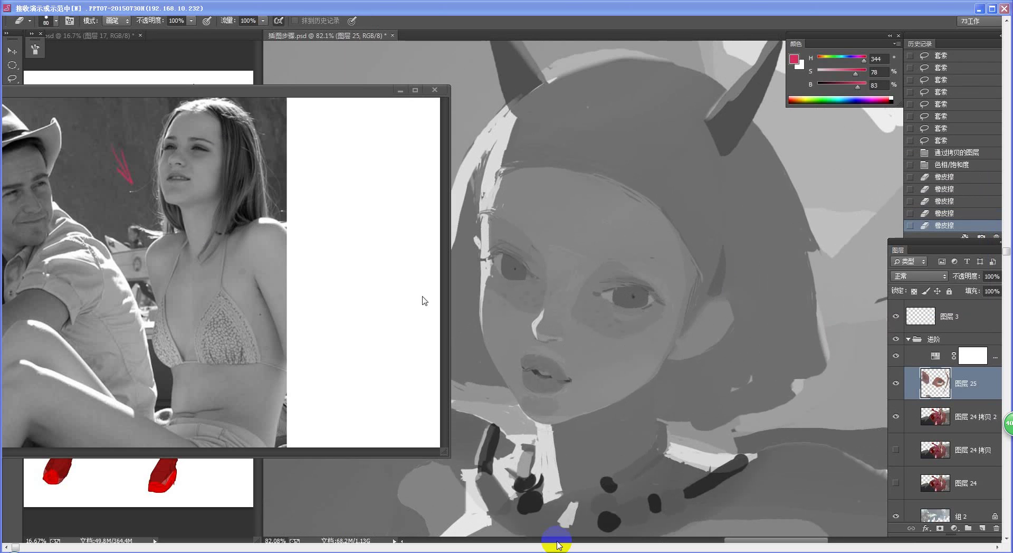
Narrow the reference photo window and move it aside so the character design and the illustration are uncovered
click(450, 174)
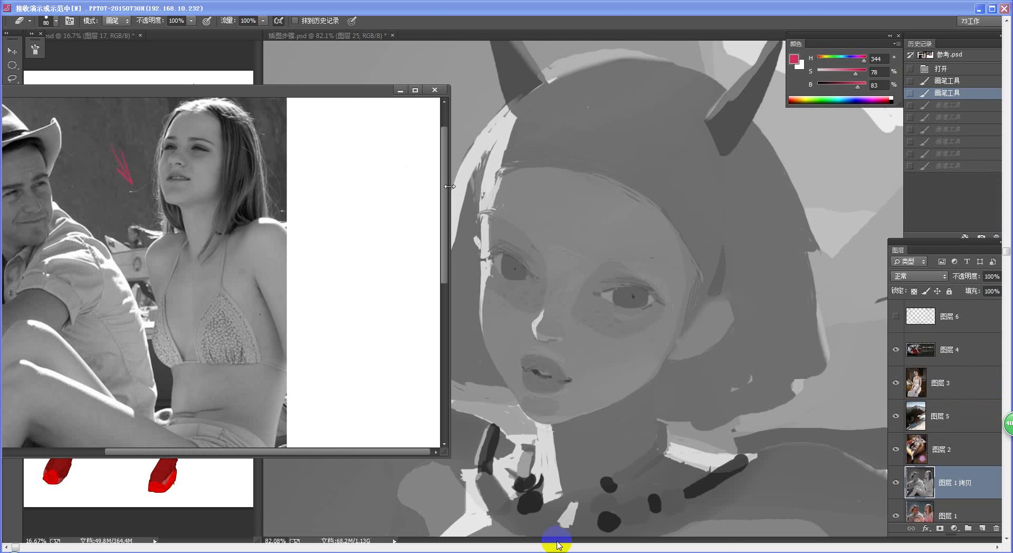
drag(450, 187, 284, 186)
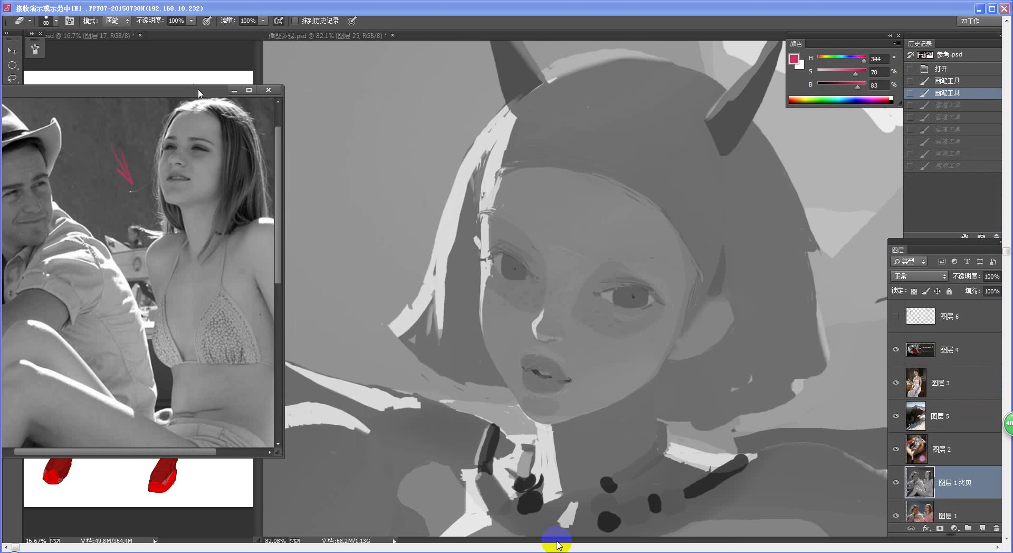
drag(196, 92, 3, 171)
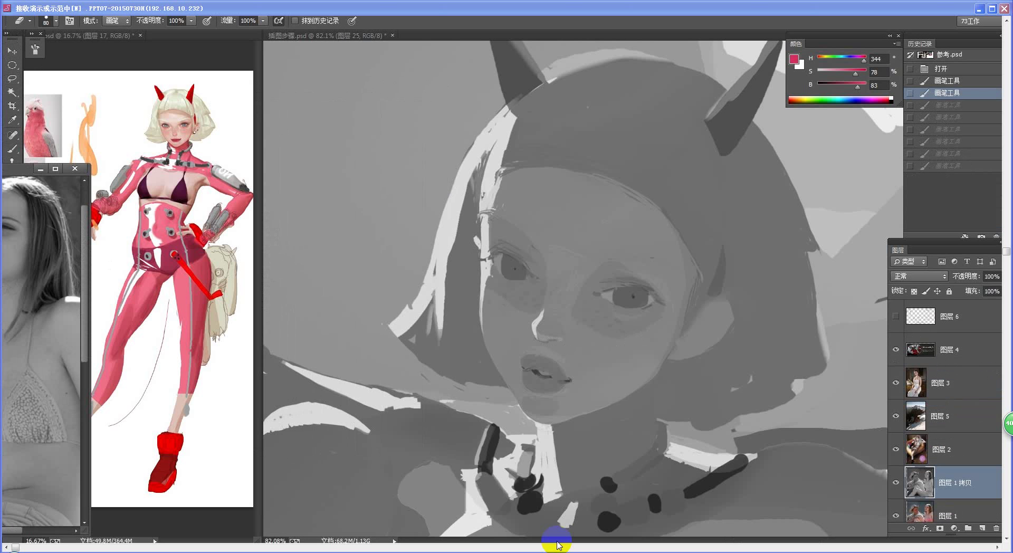
Move the reference photos off the illustration and smudge the eye socket shadows around the nose bridge and inner eyes at 10% strength
drag(16, 168, 0, 169)
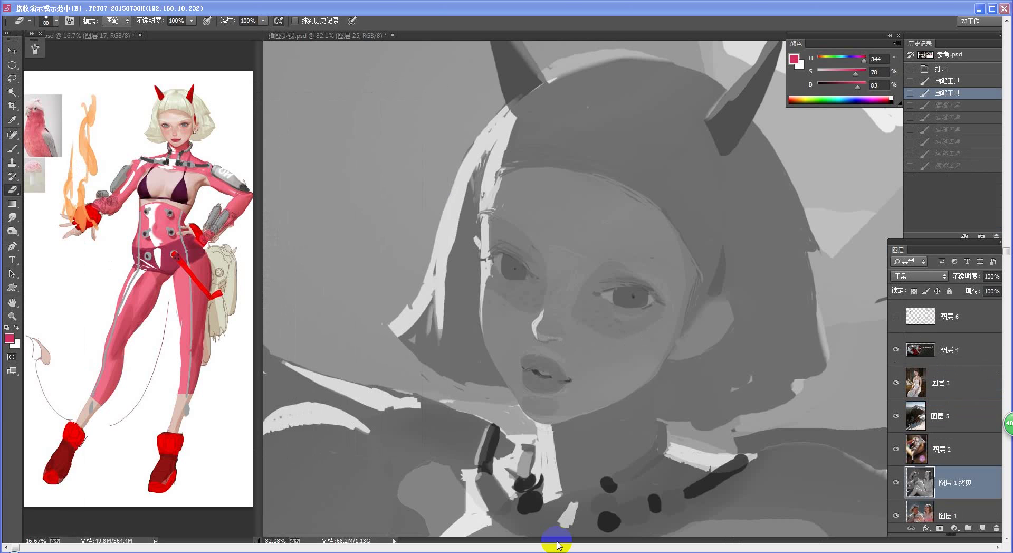
click(12, 218)
click(575, 284)
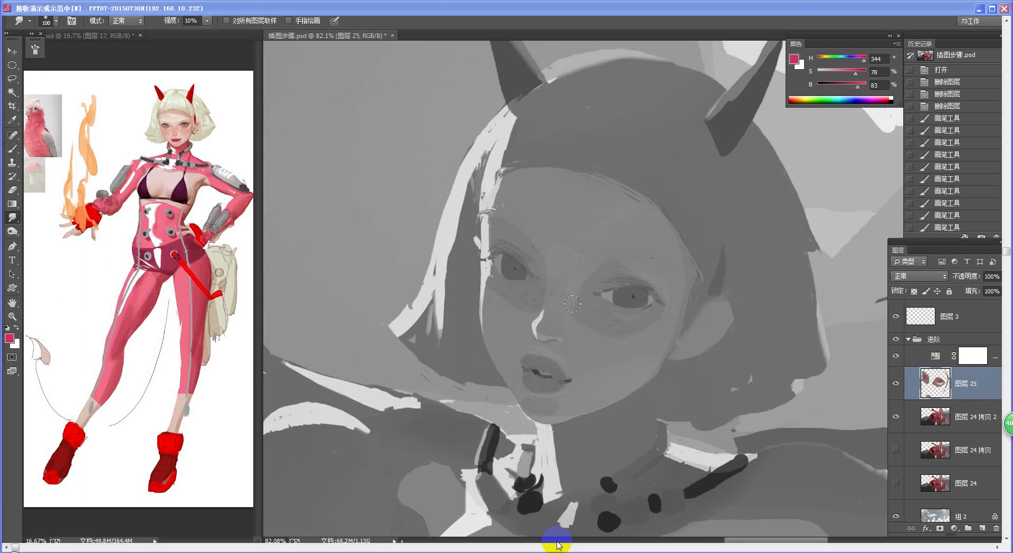
drag(582, 301, 571, 316)
mouse_move(587, 270)
mouse_down()
mouse_move(580, 284)
mouse_move(590, 277)
mouse_up()
mouse_move(580, 327)
mouse_down()
mouse_move(639, 355)
mouse_move(664, 321)
mouse_move(615, 358)
mouse_move(553, 339)
mouse_up()
mouse_move(493, 289)
mouse_down()
mouse_move(526, 318)
mouse_move(547, 306)
mouse_up()
drag(549, 265, 548, 305)
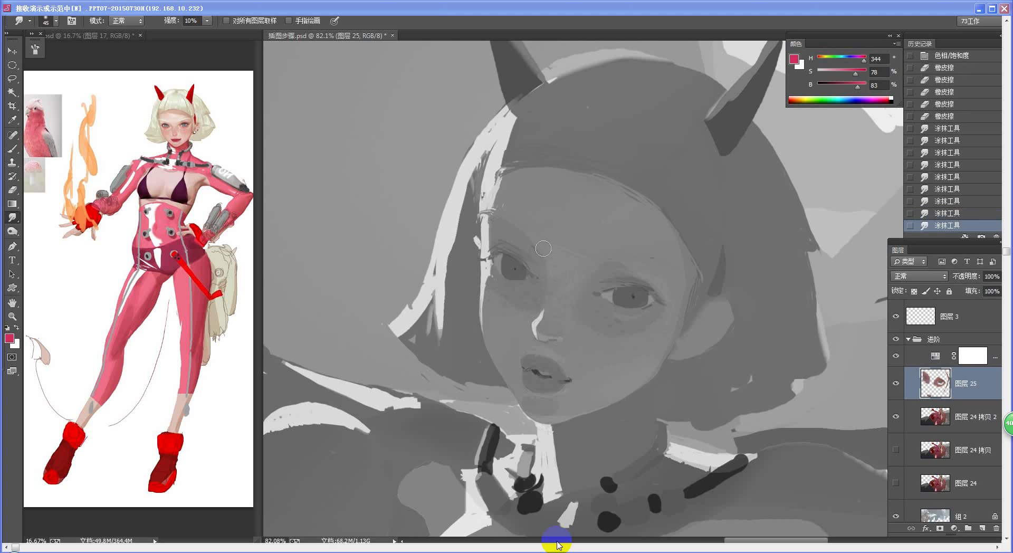
mouse_move(495, 227)
mouse_down()
mouse_move(556, 279)
mouse_move(486, 278)
mouse_move(500, 323)
mouse_up()
Hide the grayscale adjustment layer to show the illustration in colour and smudge the shading across the nose bridge between the eyes
click(896, 355)
scroll(631, 418, down, 5)
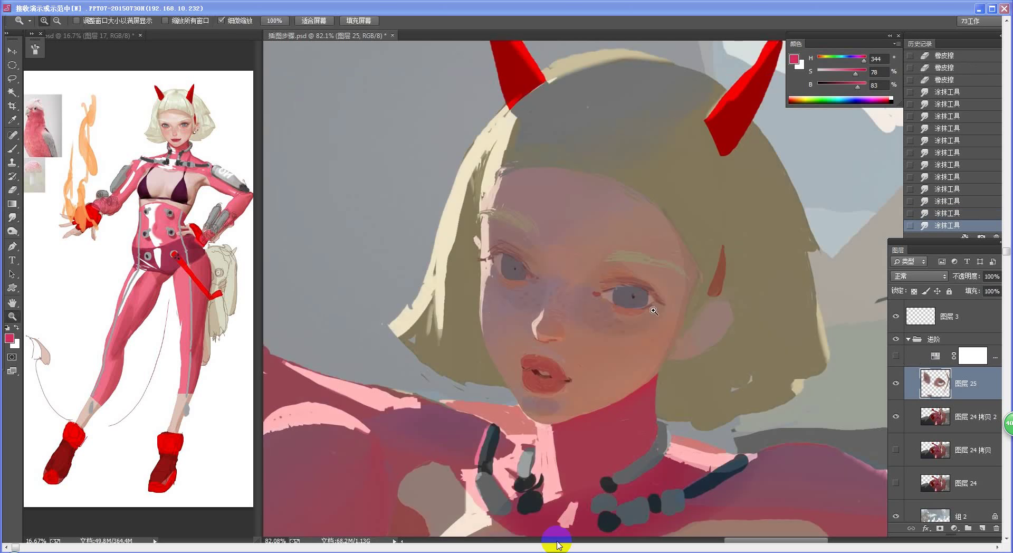
drag(660, 390, 528, 325)
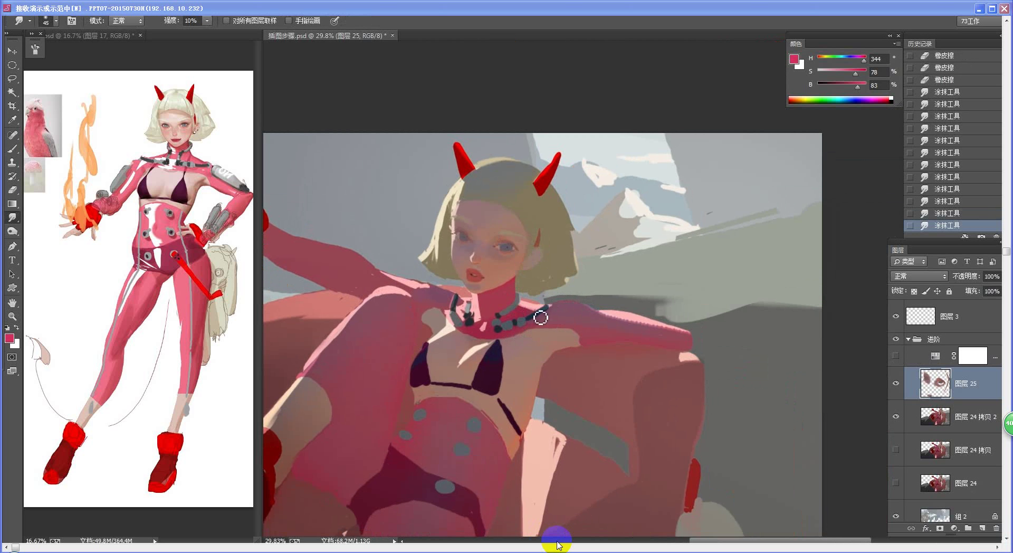
key(ctrl+space)
drag(574, 343, 557, 384)
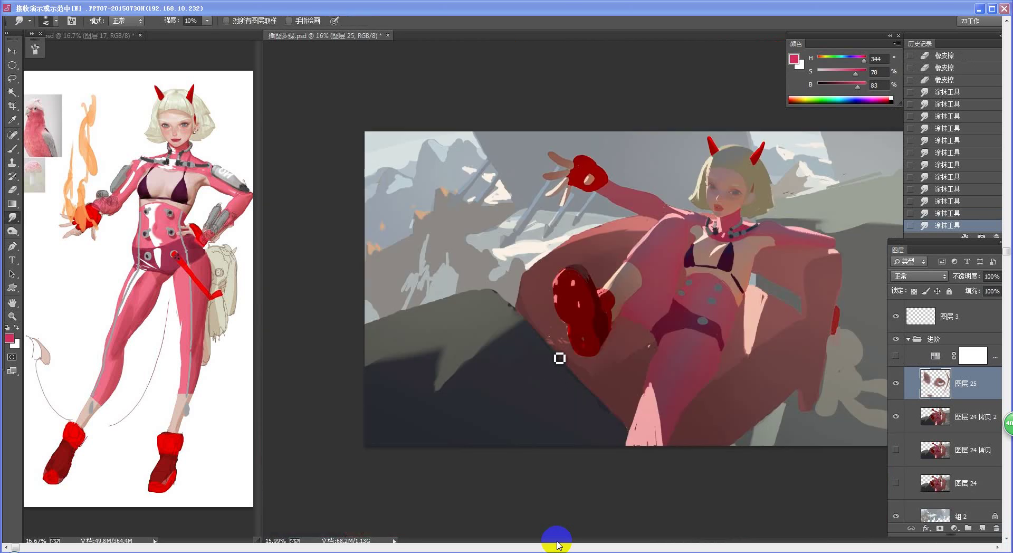
key(ctrl+space)
mouse_move(733, 188)
mouse_down()
mouse_move(761, 252)
mouse_move(557, 335)
mouse_move(604, 334)
mouse_up()
key(space)
key(ctrl+space)
key(r)
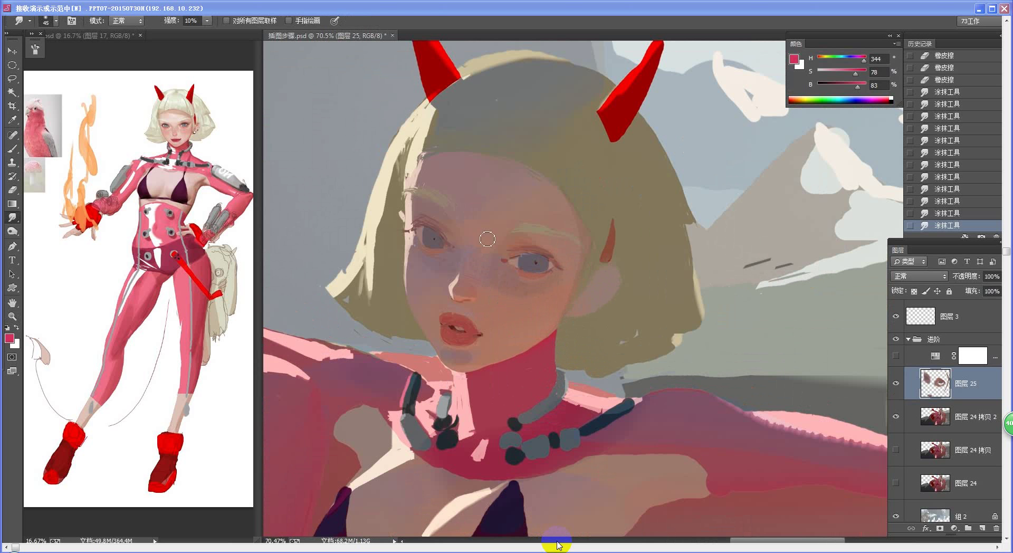
mouse_move(486, 280)
mouse_down()
mouse_move(517, 353)
mouse_move(449, 307)
mouse_move(446, 274)
mouse_up()
Lasso both eyes and copy them from 图层 24 拷贝 2 to a new layer placed above 图层 25
key(l)
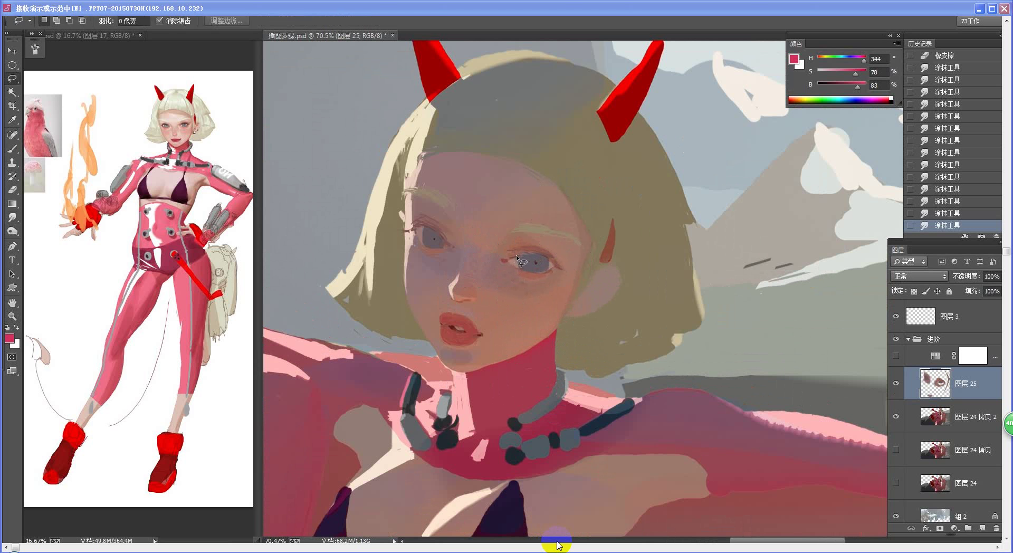
mouse_move(505, 260)
mouse_down()
mouse_move(525, 243)
mouse_move(538, 245)
mouse_move(511, 251)
mouse_move(560, 267)
mouse_up()
key(ctrl+z)
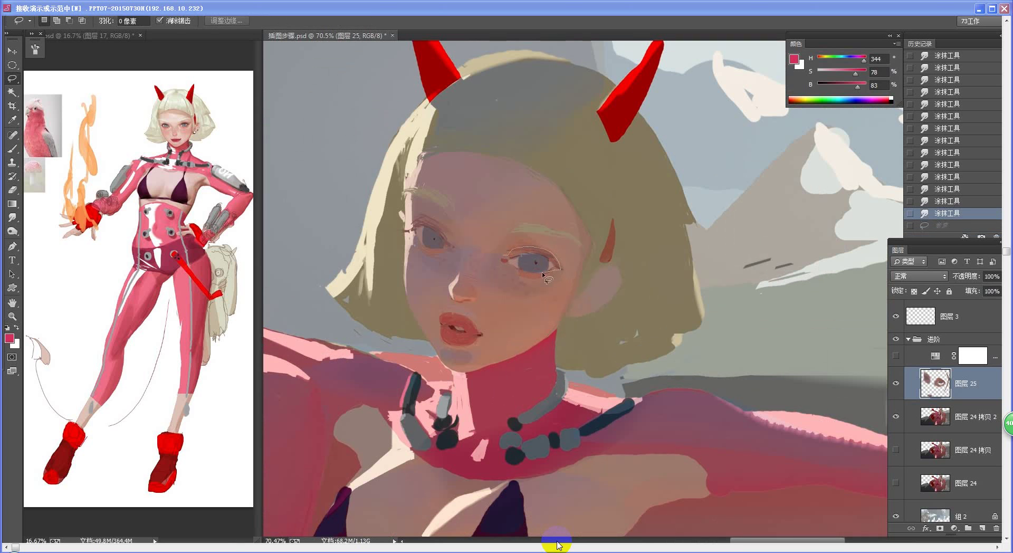
drag(527, 272, 502, 260)
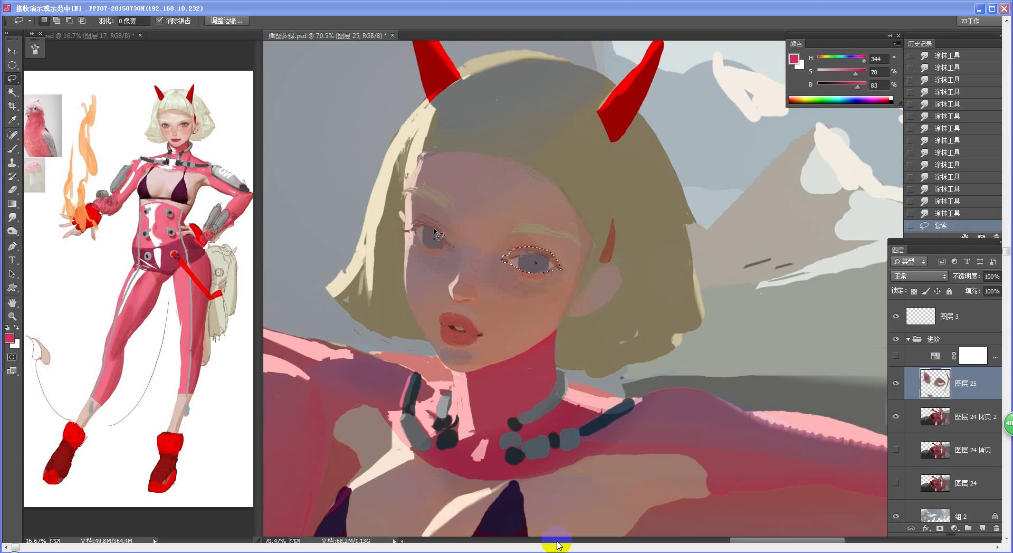
mouse_move(424, 216)
mouse_down()
mouse_move(453, 249)
mouse_move(424, 247)
mouse_move(423, 216)
mouse_up()
click(966, 422)
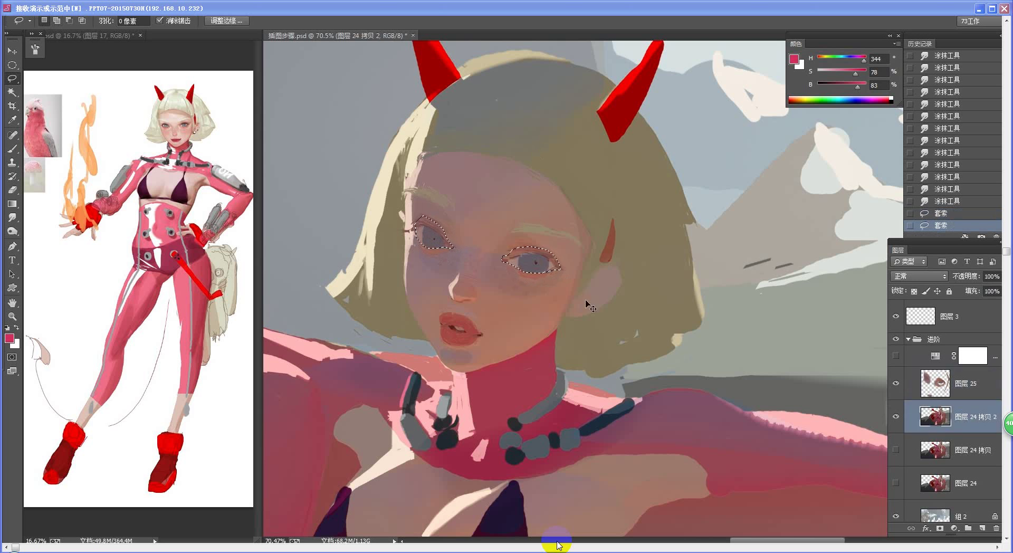
key(ctrl+j)
drag(973, 420, 930, 394)
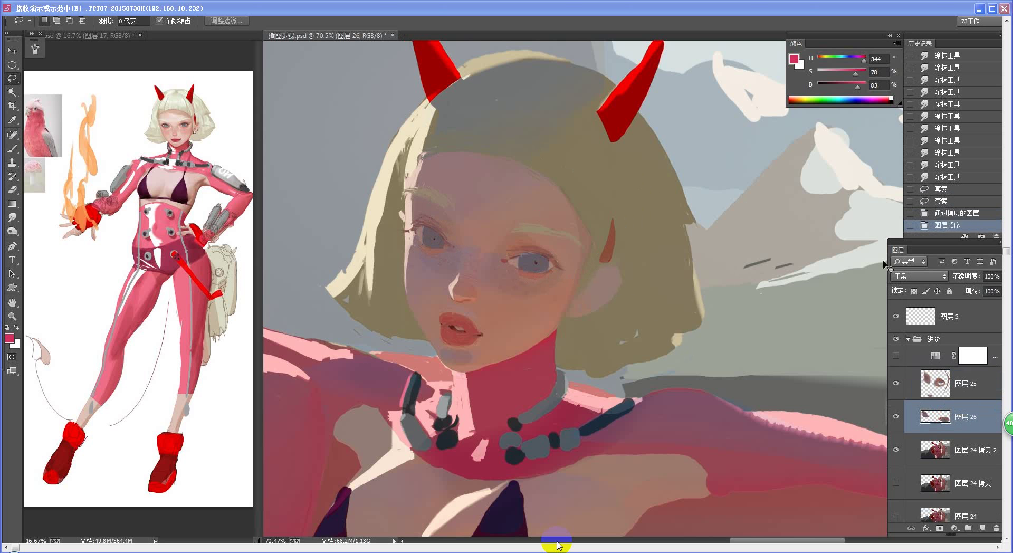
Darken the copied eyes with Hue/Saturation at lightness -15
key(ctrl+u)
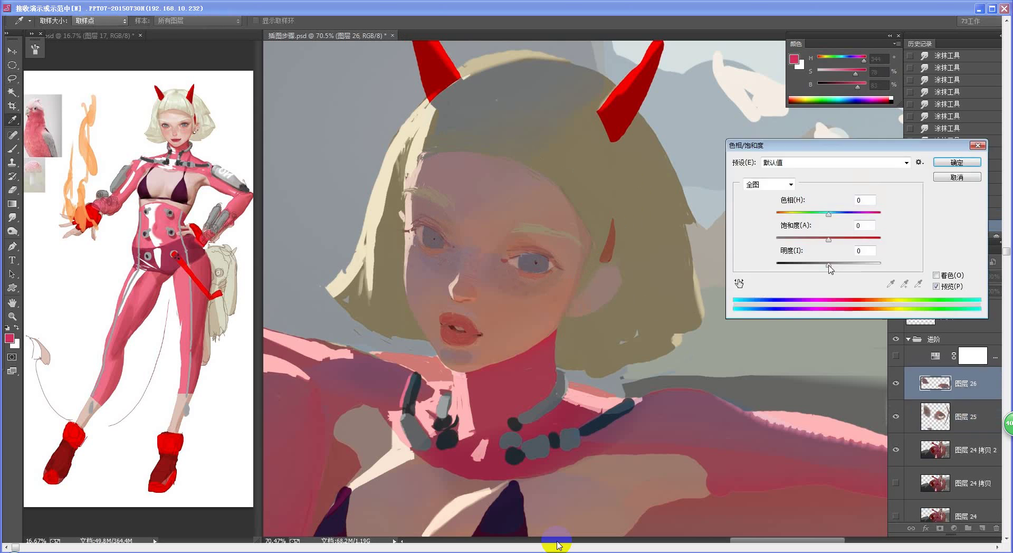
drag(830, 269, 824, 270)
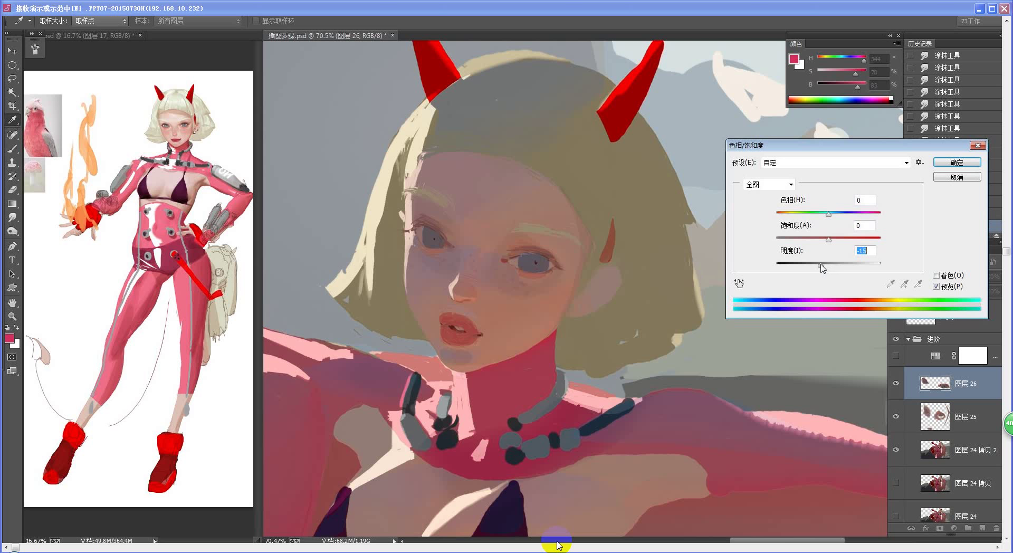
click(956, 163)
Examine how the darkened eyes read against the face in the whole figure
key(z)
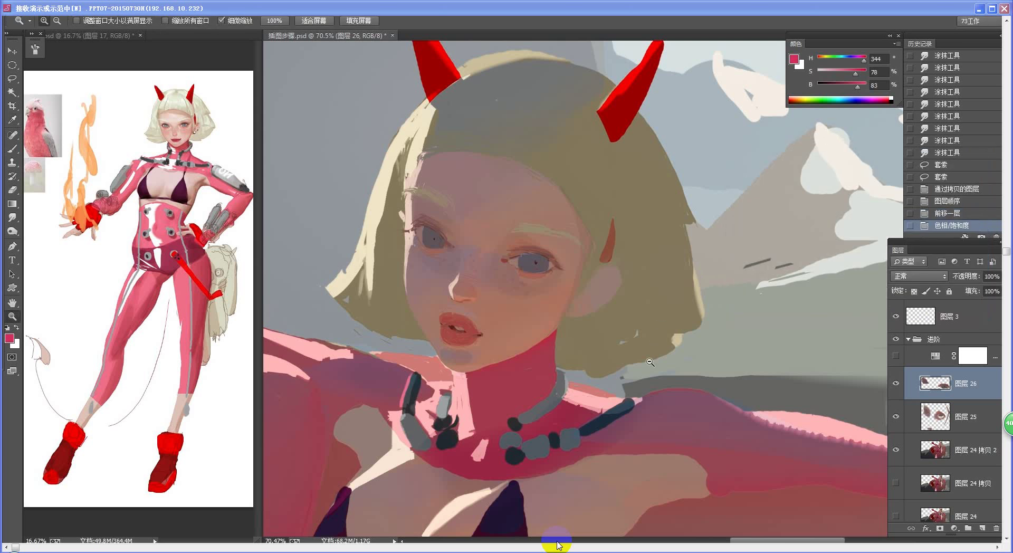
drag(650, 363, 620, 385)
key(ctrl+space)
mouse_move(722, 286)
mouse_down()
mouse_move(741, 289)
mouse_move(719, 323)
mouse_up()
key(ctrl+space)
key(ctrl+space)
key(space)
mouse_move(751, 255)
mouse_down()
mouse_move(733, 286)
mouse_move(678, 307)
mouse_move(701, 322)
mouse_move(690, 294)
mouse_up()
key(ctrl+space)
key(space)
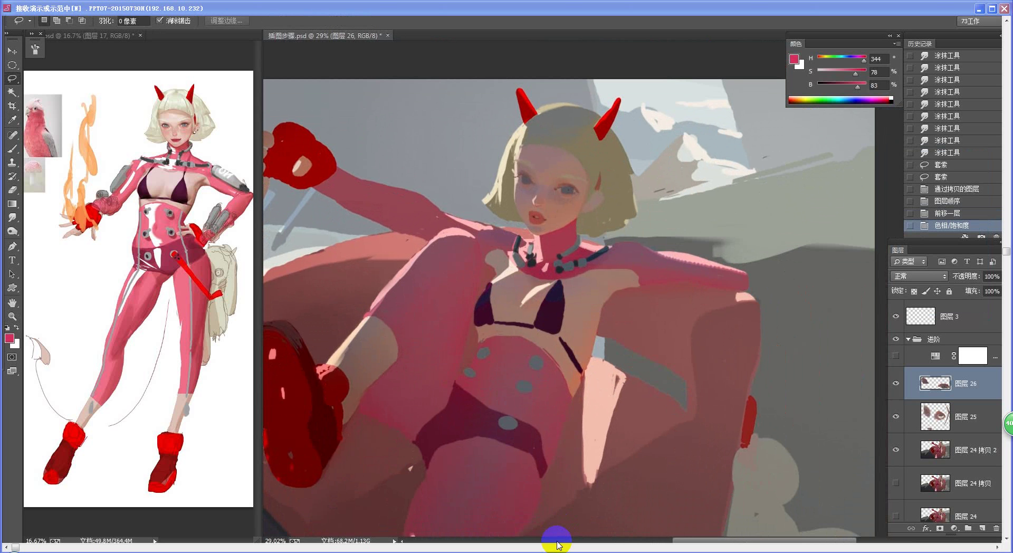
Show the reference photos beside the illustration in grayscale and compare how dark the eyes read in each
click(82, 43)
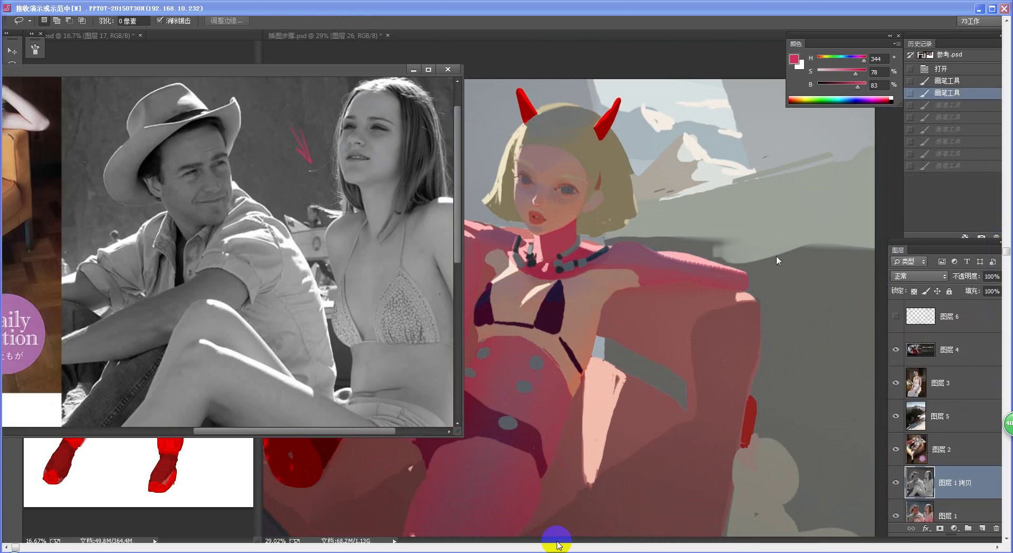
click(779, 261)
click(897, 356)
mouse_move(654, 261)
mouse_down()
mouse_move(610, 264)
mouse_move(749, 230)
mouse_up()
click(398, 224)
drag(398, 225, 346, 240)
click(726, 215)
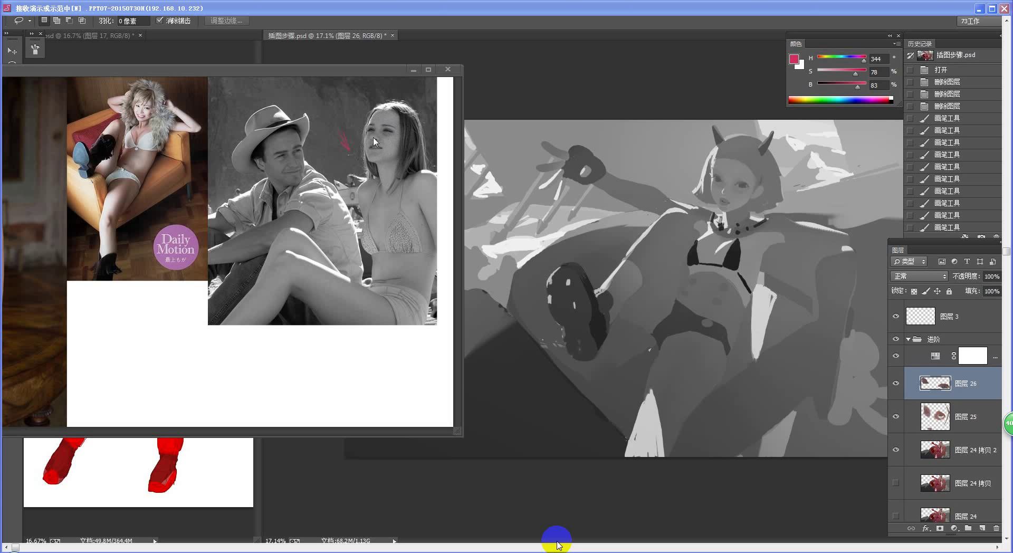
key(ctrl+space)
drag(398, 185, 380, 204)
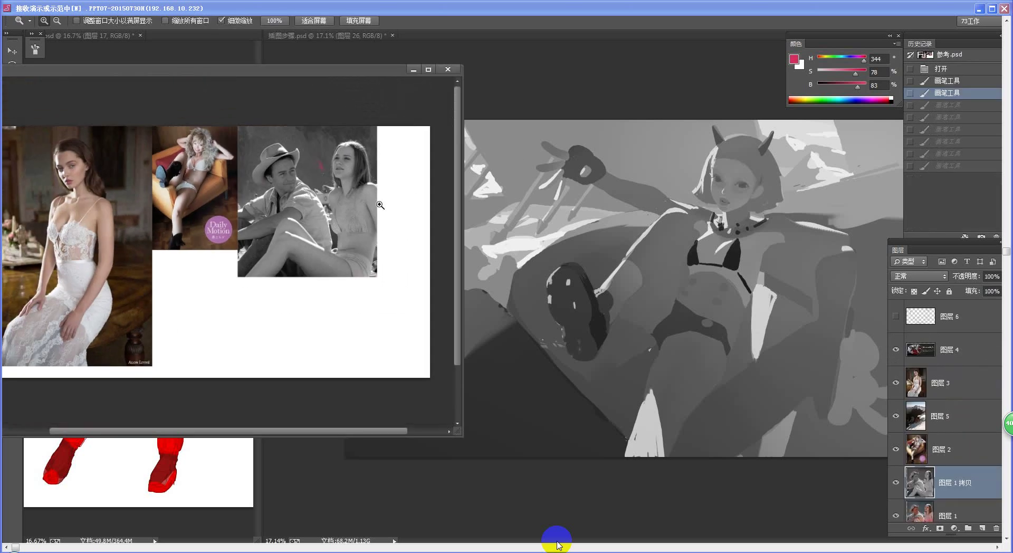
key(l)
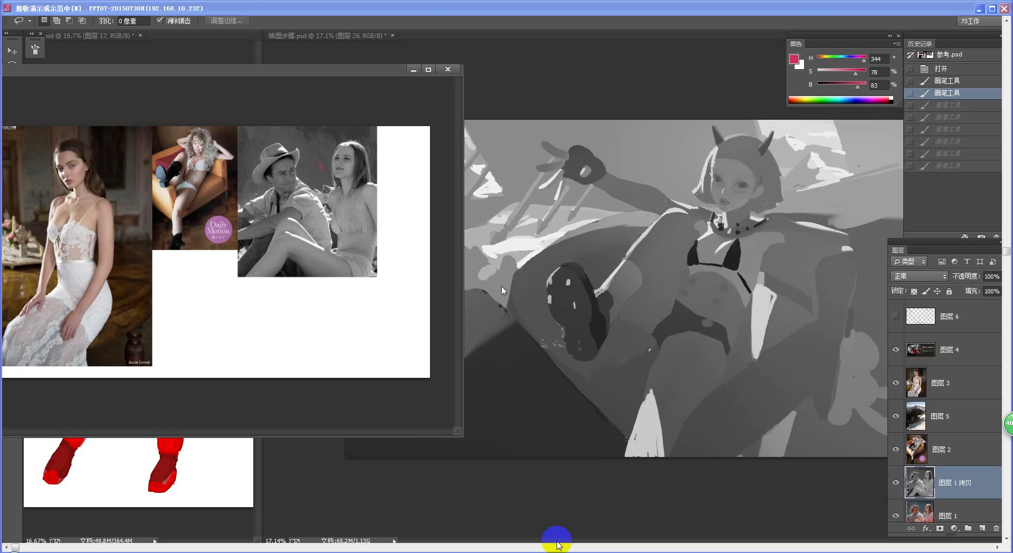
click(744, 256)
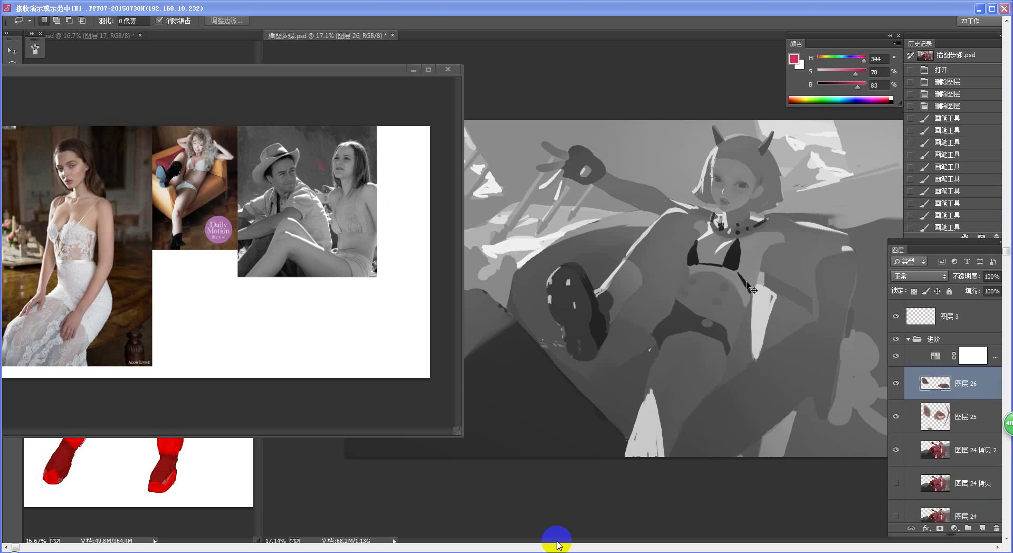
Try darkening the copied eyes strongly with Hue/Saturation at lightness -42
key(ctrl+u)
drag(805, 145, 605, 319)
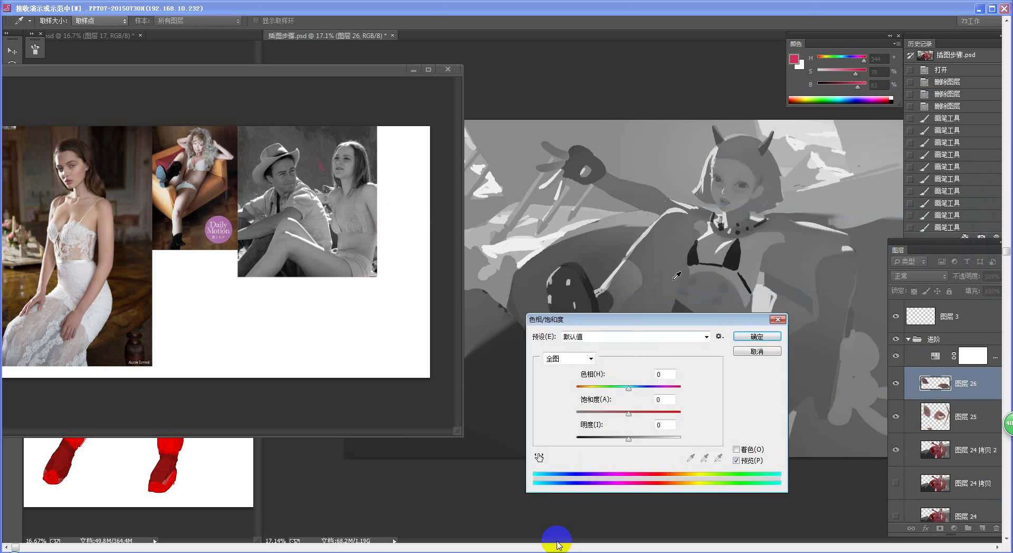
drag(687, 326, 605, 340)
drag(579, 455, 557, 457)
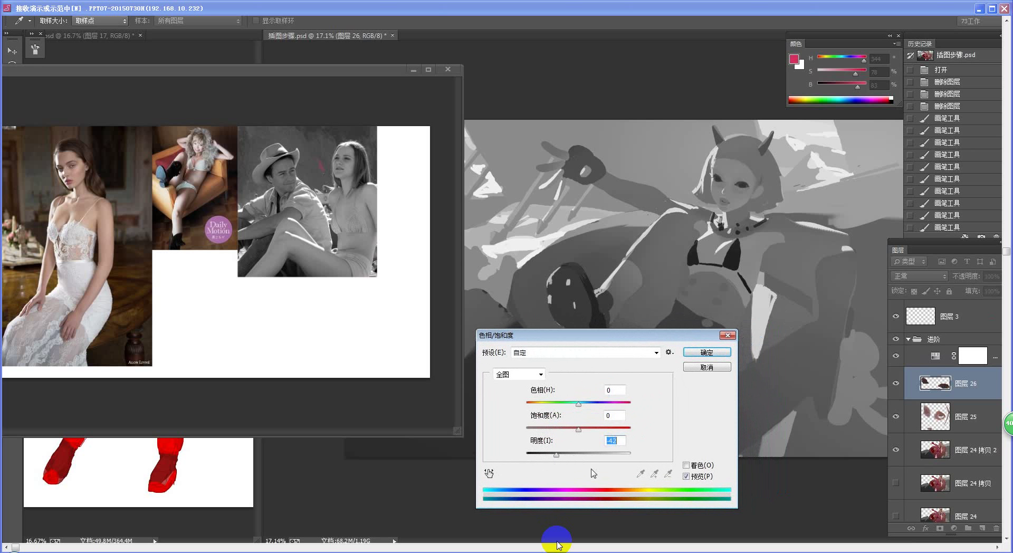
drag(650, 340, 581, 388)
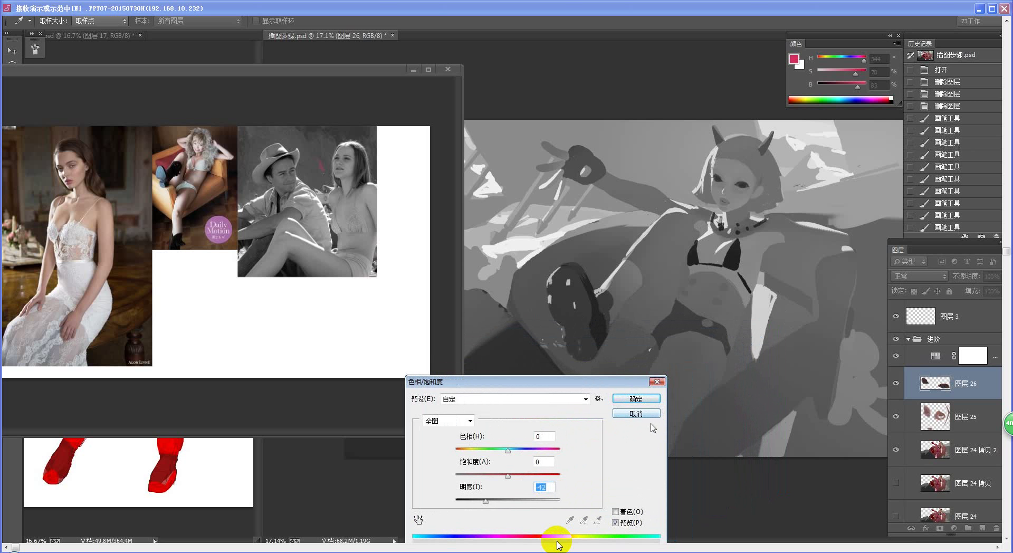
click(636, 400)
key(l)
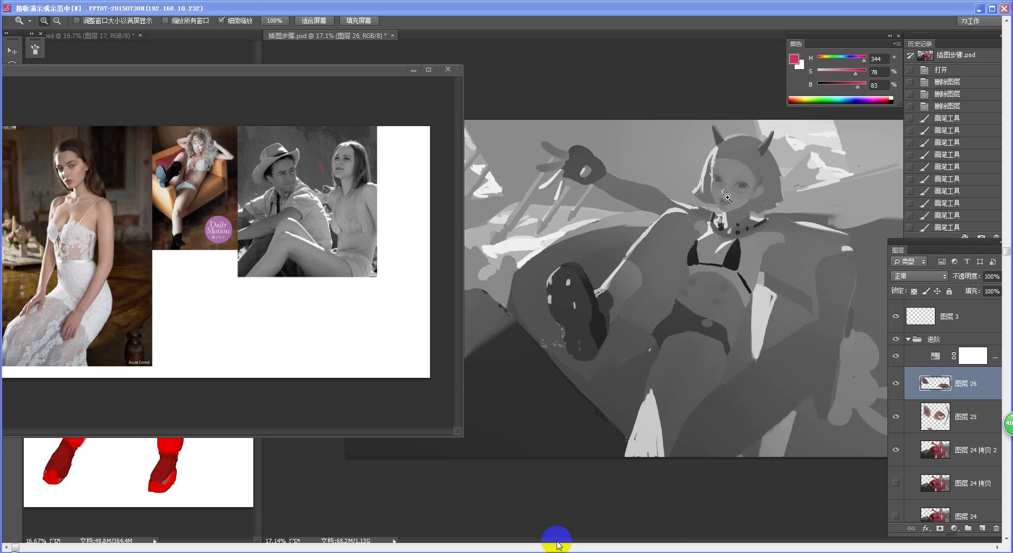
Darken the copied eyes a little further with a small negative lightness in Hue/Saturation
drag(725, 180, 624, 266)
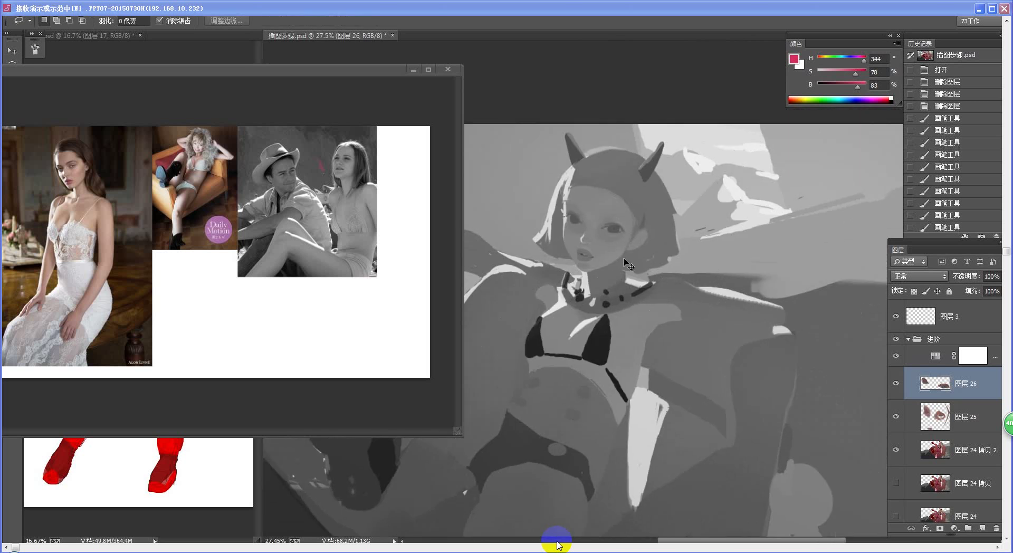
key(ctrl+u)
drag(559, 384, 608, 342)
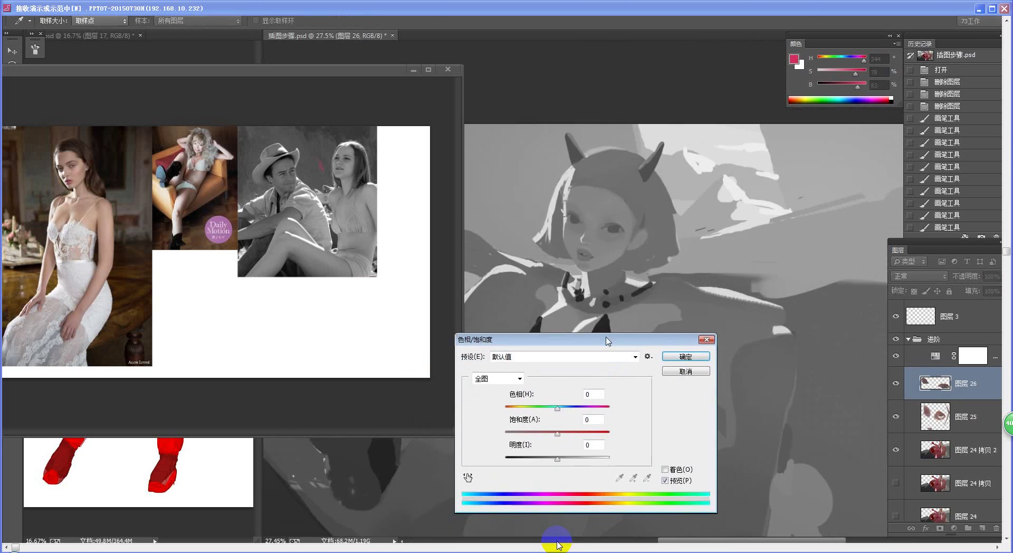
drag(555, 459, 553, 461)
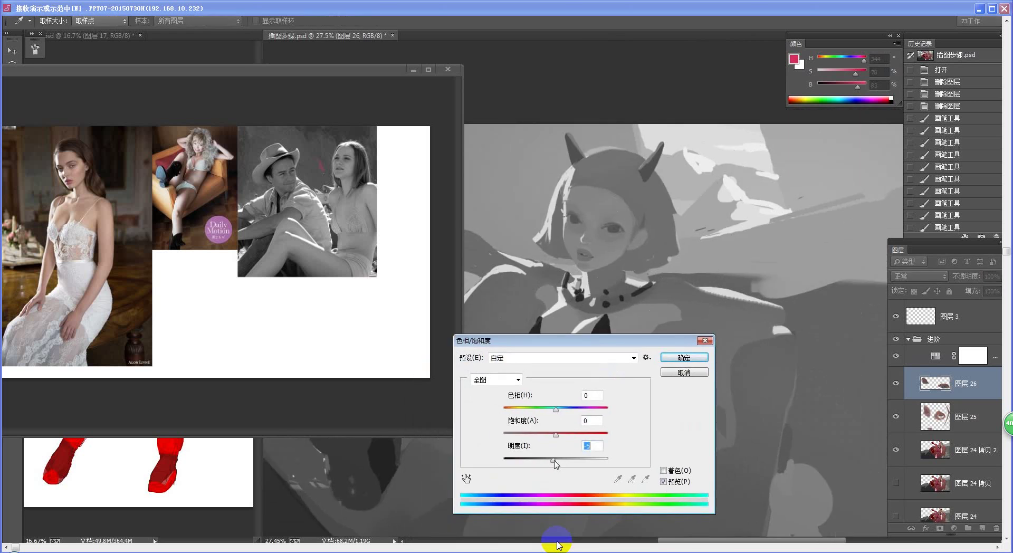
click(680, 359)
key(z)
mouse_move(681, 364)
mouse_down()
mouse_move(656, 371)
mouse_move(791, 348)
mouse_up()
key(l)
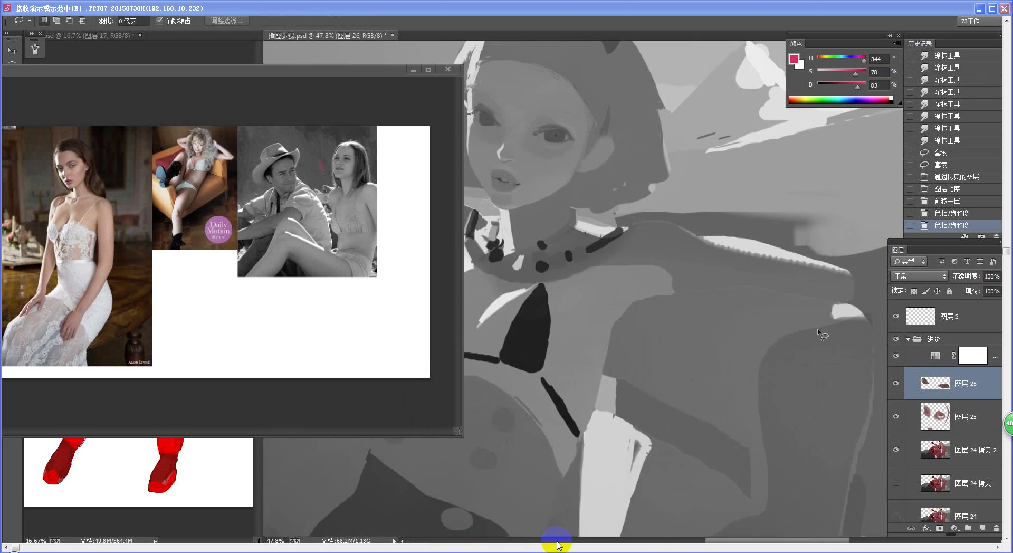
Hide the grayscale adjustment layer and minimize the reference photo window
click(896, 357)
drag(383, 72, 339, 72)
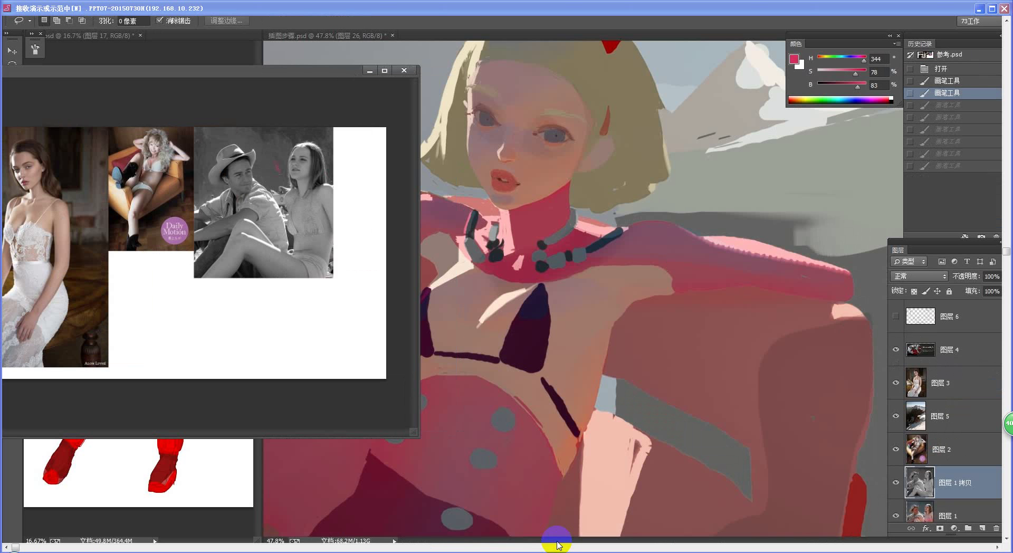
click(370, 70)
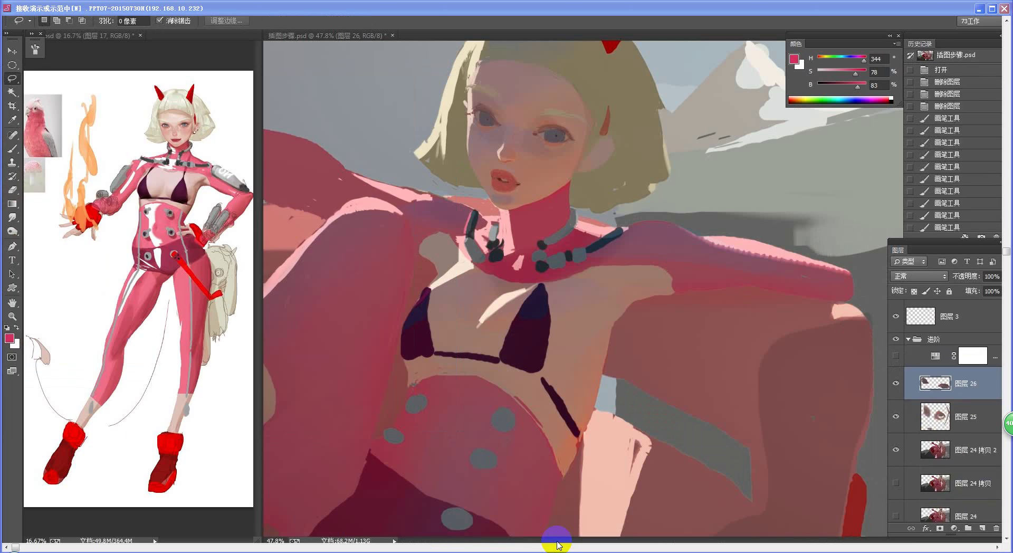
Check the eyes in the full colour composition and merge their layer down into 图层 25
key(ctrl+Tab)
scroll(573, 284, down, 5)
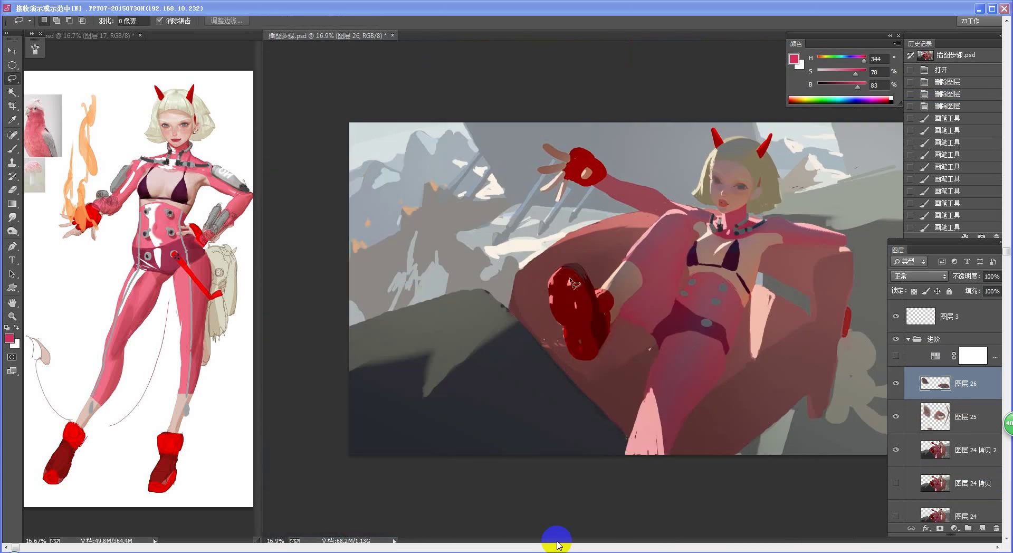
scroll(593, 259, up, 3)
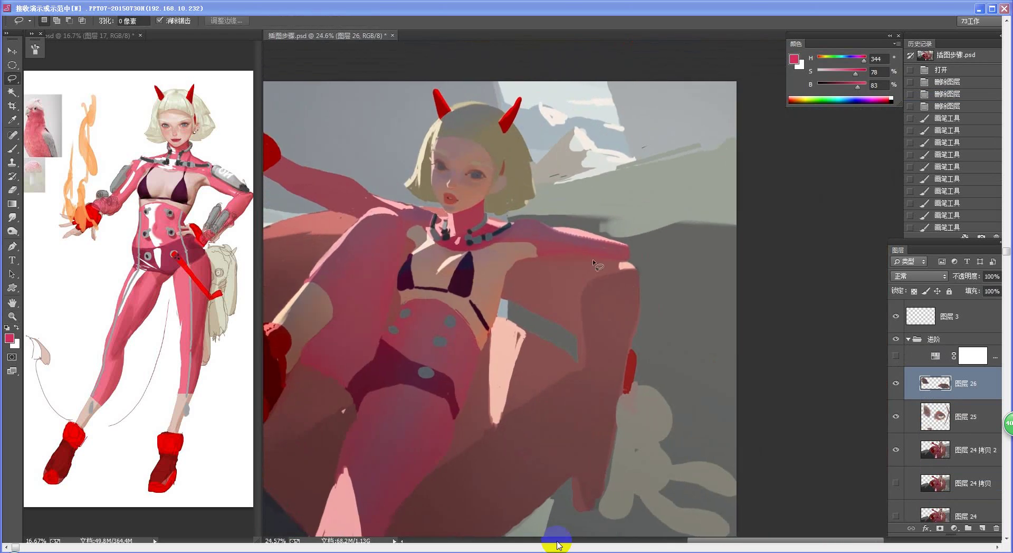
scroll(593, 258, up, 3)
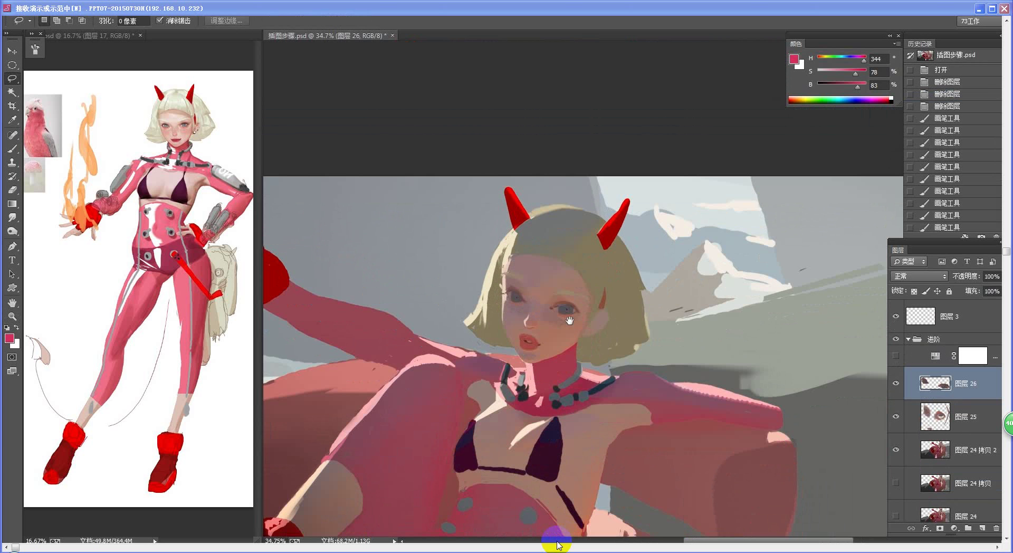
key(ctrl+e)
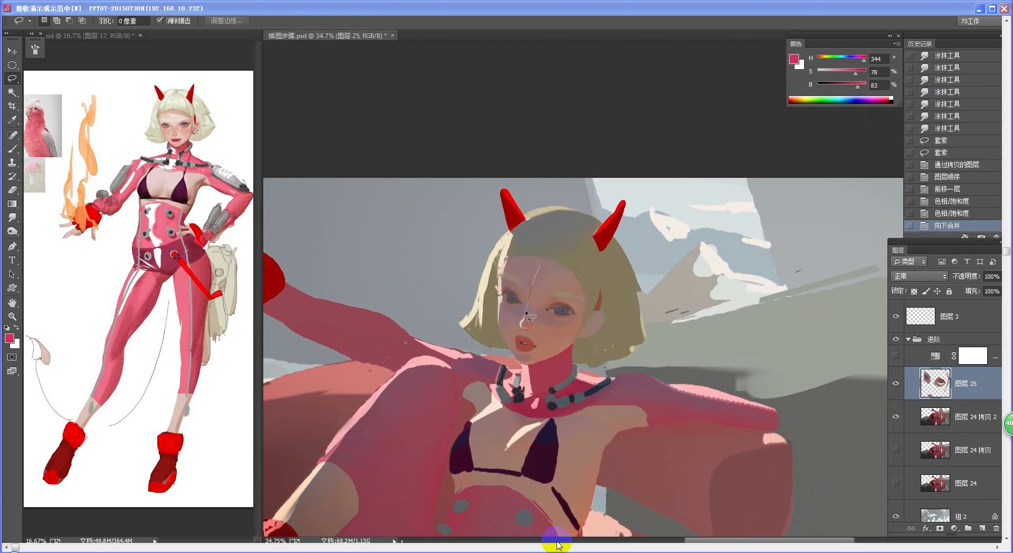
Try tinting a lassoed copy of the face's lit side with Color Balance at -24 toward cyan and slightly toward blue, and undo the tint
drag(495, 256, 496, 258)
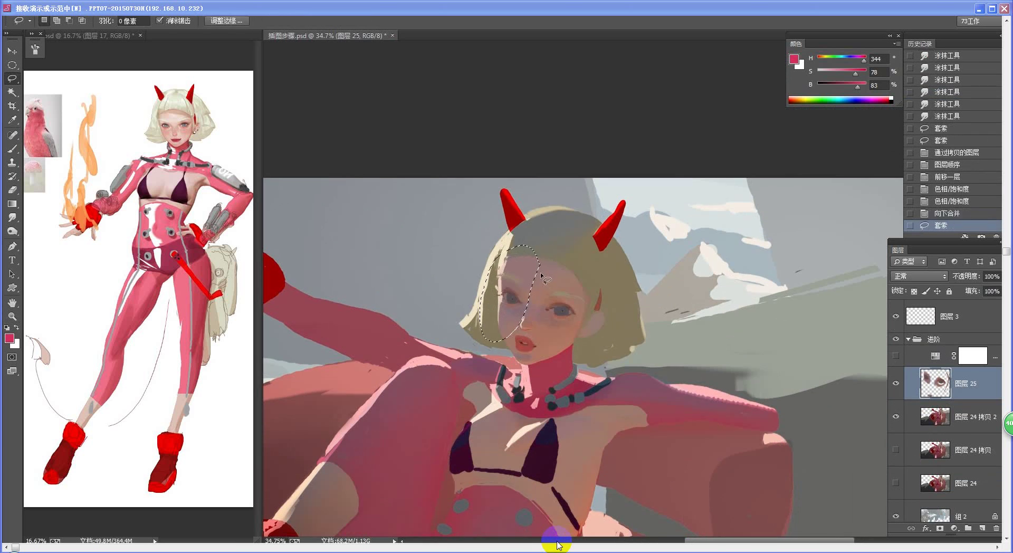
key(ctrl+j)
key(ctrl+b)
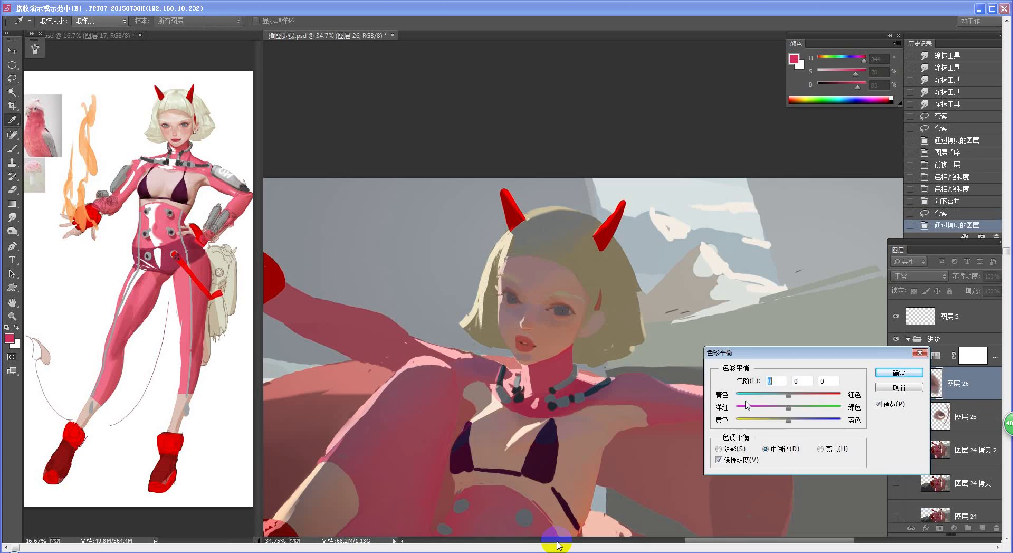
drag(787, 394, 795, 422)
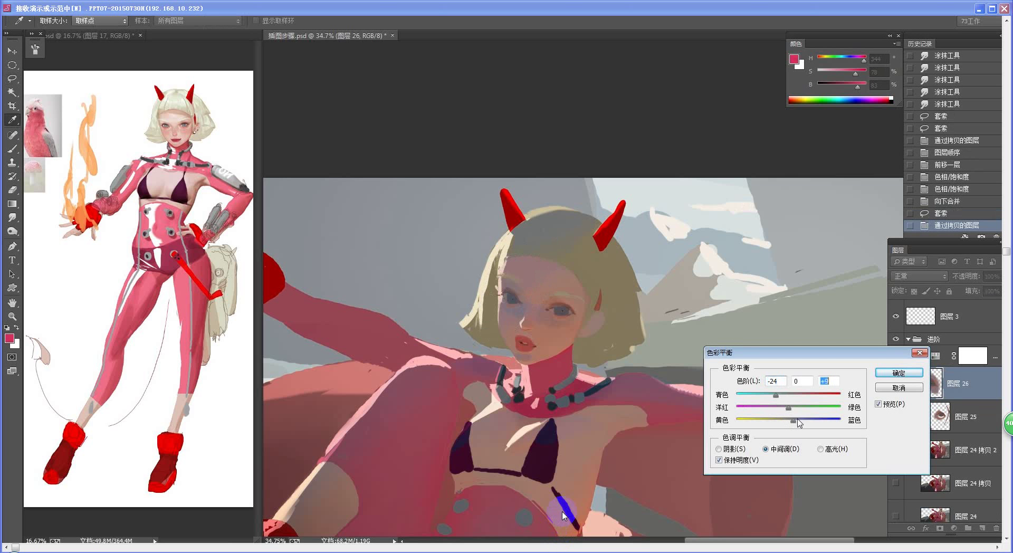
click(899, 372)
scroll(572, 275, down, 5)
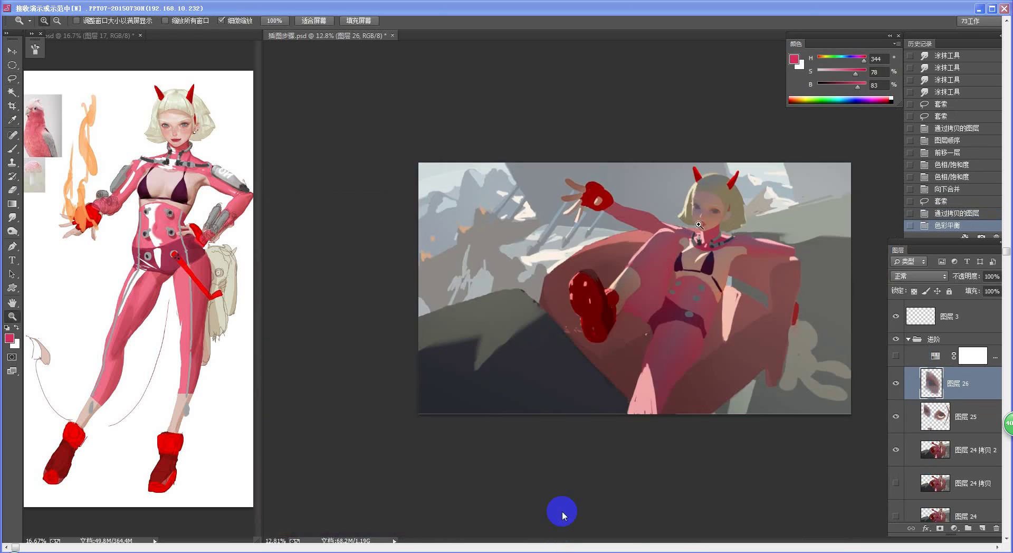
scroll(636, 278, up, 5)
key(ctrl+z)
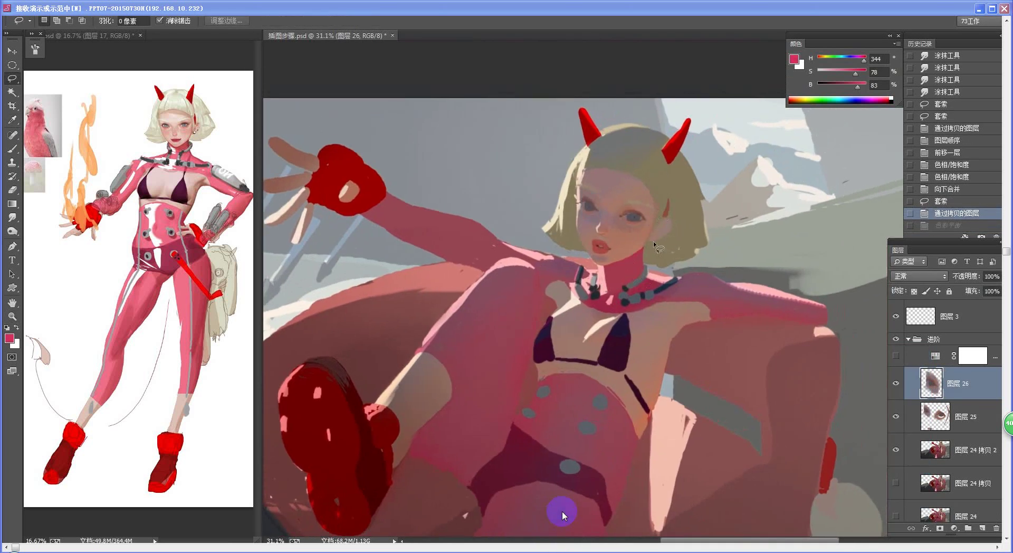
Copy the shaded side of the nose bridge to a new layer and cool it with Color Balance at -13, 0, +14
scroll(654, 244, up, 3)
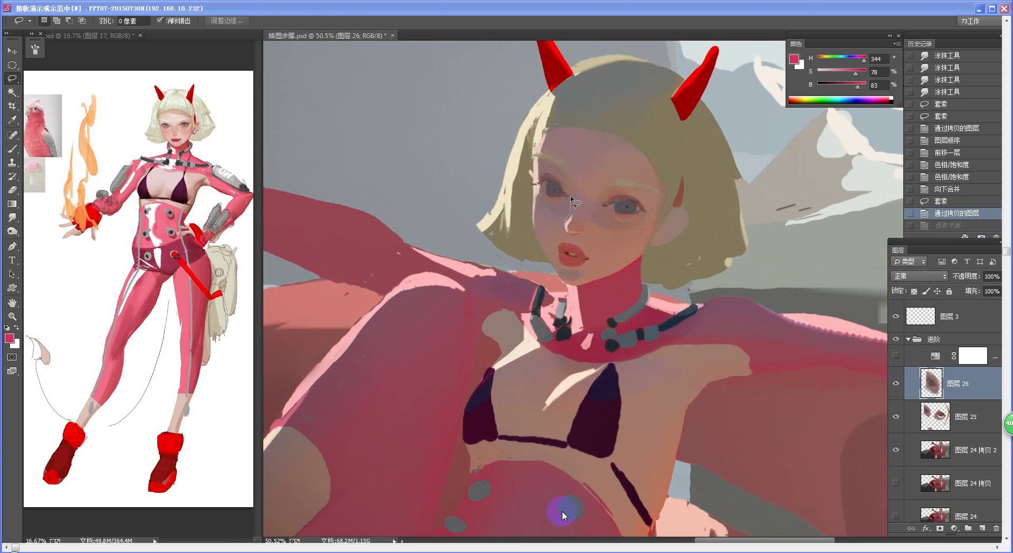
drag(579, 214, 570, 218)
key(ctrl+j)
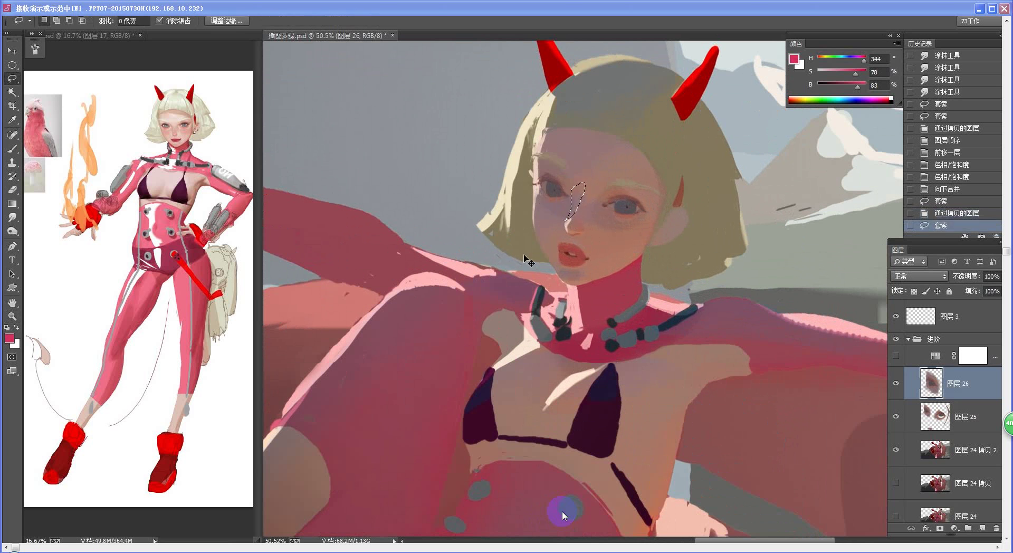
key(ctrl+u)
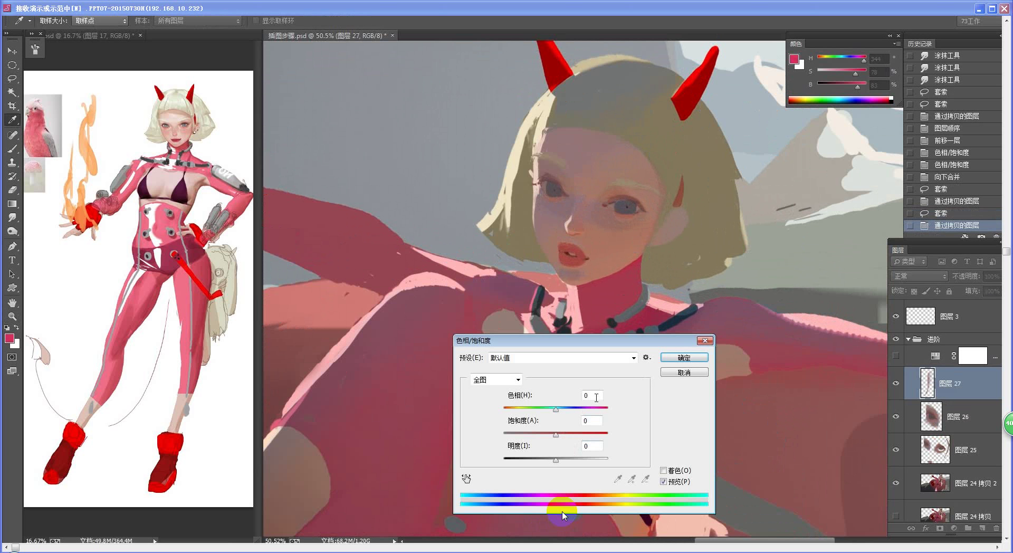
click(683, 372)
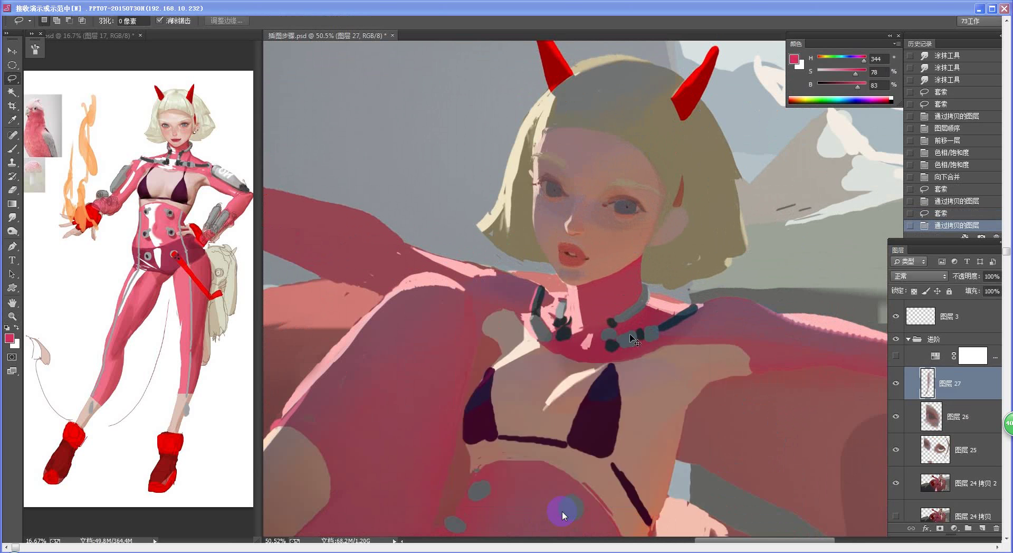
key(ctrl+b)
mouse_move(787, 395)
mouse_down()
mouse_move(793, 421)
mouse_move(782, 396)
mouse_up()
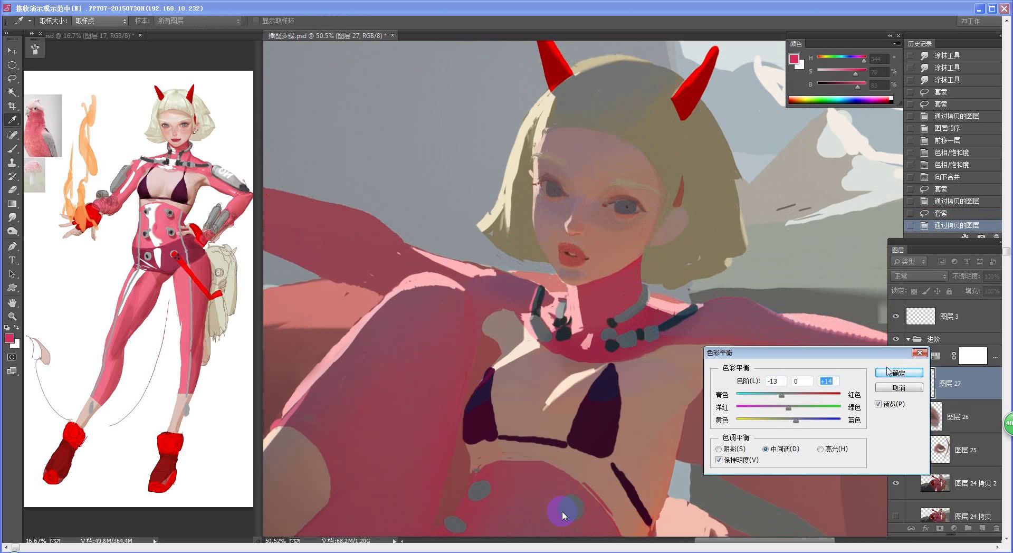
click(899, 373)
scroll(522, 252, down, 3)
scroll(521, 252, down, 2)
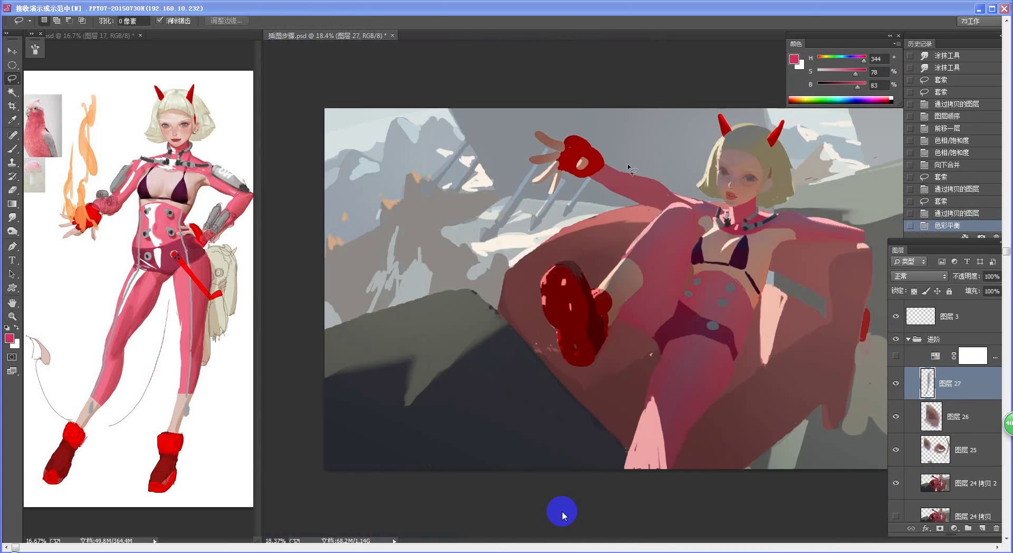
Merge the nose bridge layer down into 图层 26 and erase its excess around the nose and the eye nearer the ear
key(z)
mouse_move(716, 193)
mouse_down()
mouse_move(772, 223)
mouse_move(636, 299)
mouse_move(625, 276)
mouse_up()
key(z)
key(e)
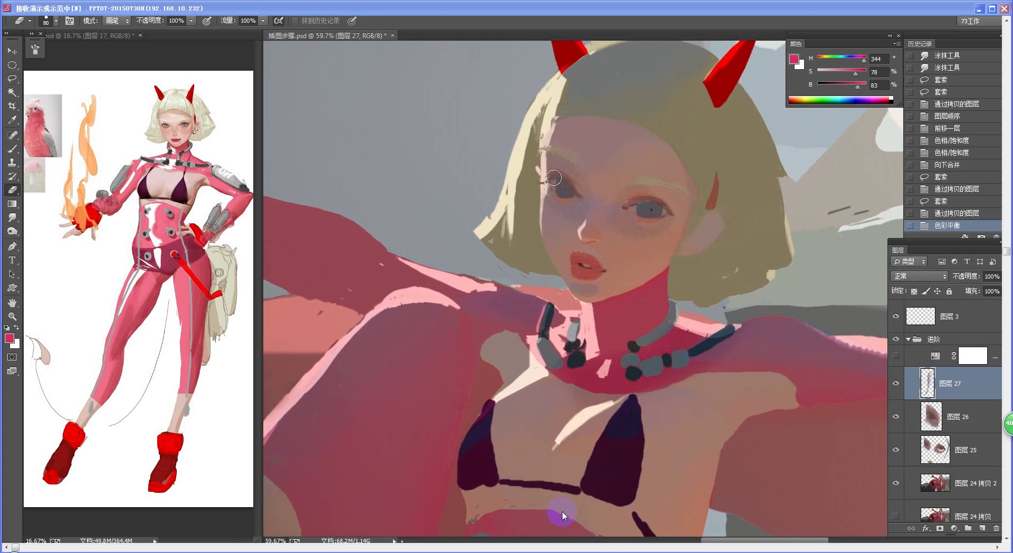
key(ctrl+e)
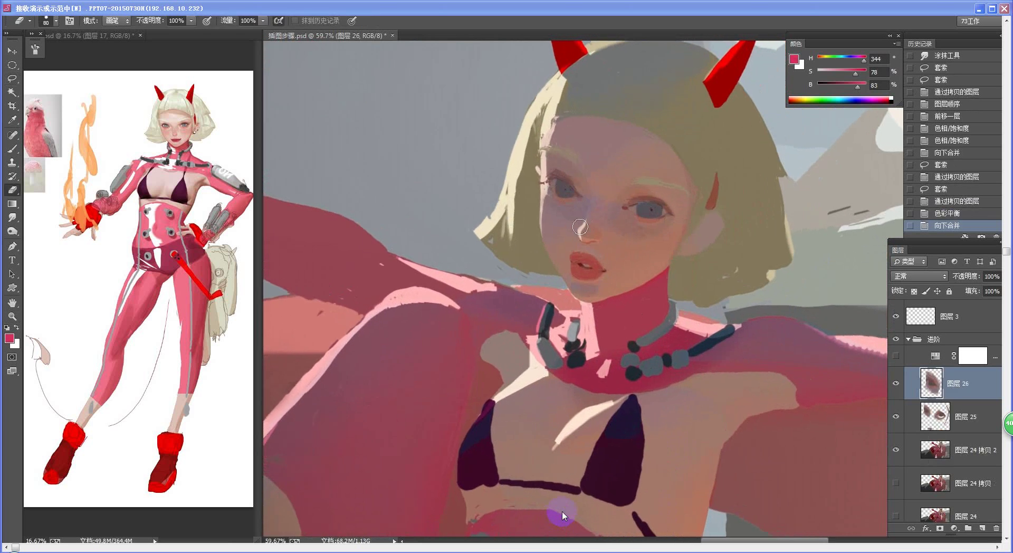
drag(573, 209, 579, 206)
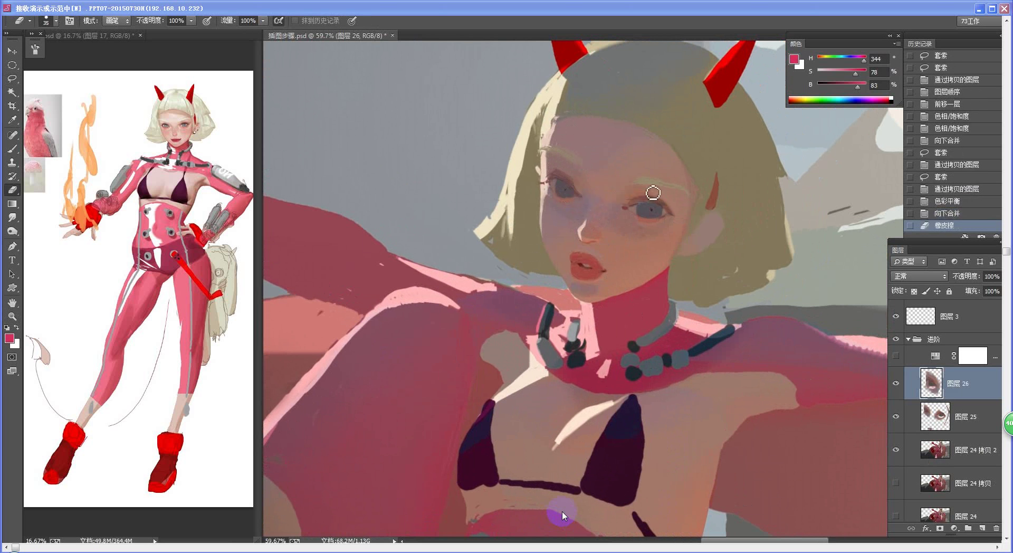
key(bracketright)
key(bracketright)
key(bracketright)
drag(665, 197, 679, 209)
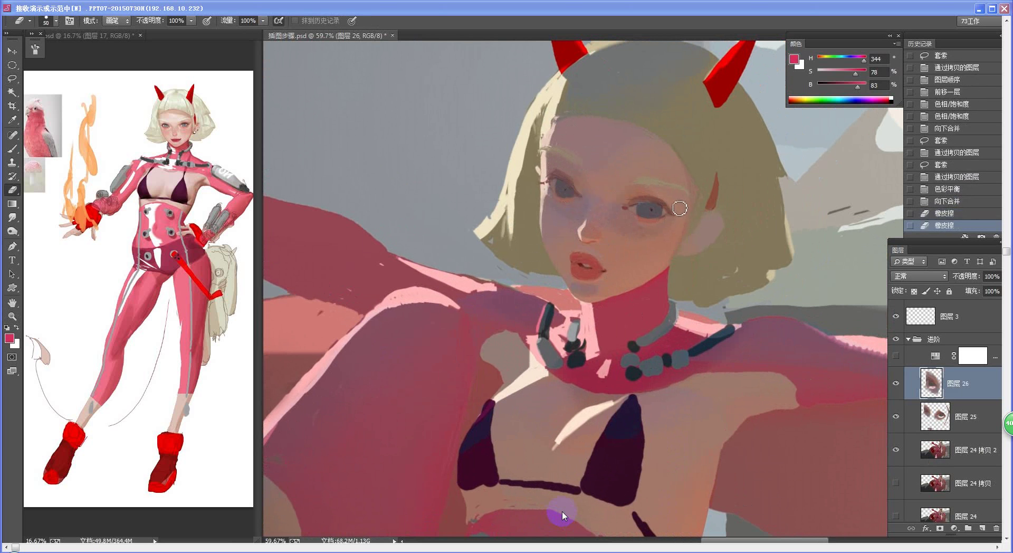
Undo the last eraser stroke near the nose, merge 图层 26 down into 图层 25, and erase excess shading around the chin
key(z)
mouse_move(610, 327)
mouse_down()
mouse_move(560, 326)
mouse_move(611, 297)
mouse_move(613, 308)
mouse_move(573, 282)
mouse_up()
key(e)
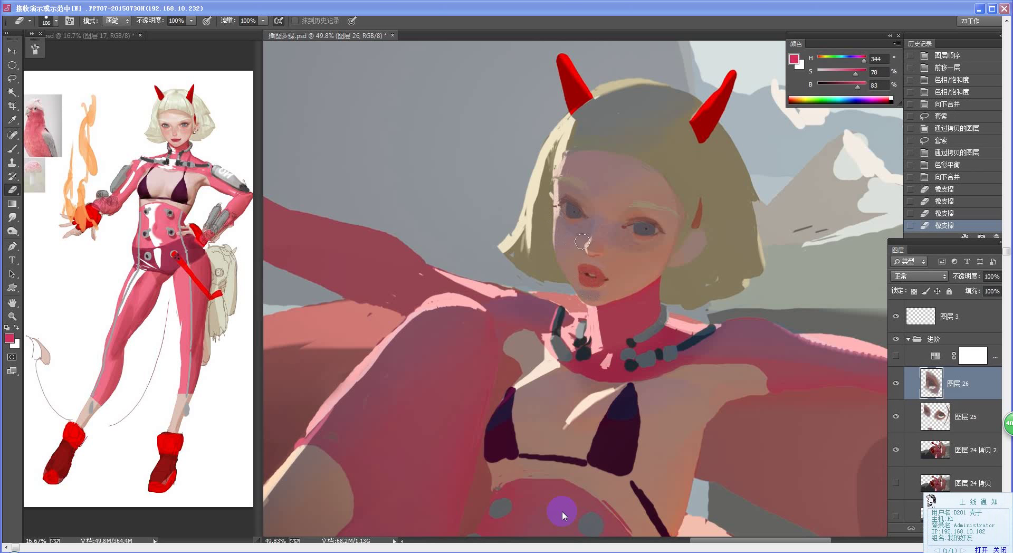
key(ctrl+z)
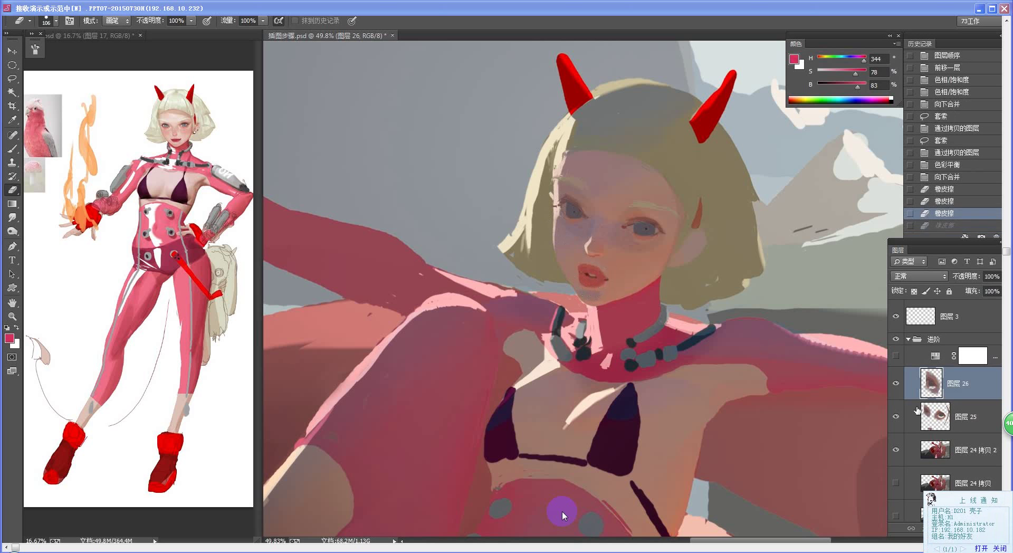
key(ctrl+e)
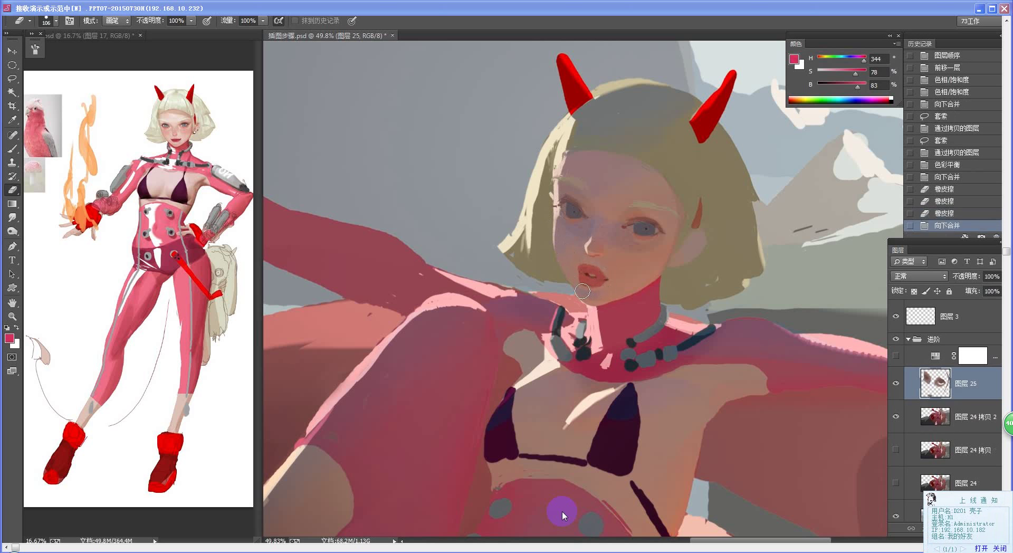
mouse_move(582, 292)
mouse_down()
mouse_move(603, 292)
mouse_move(604, 319)
mouse_move(583, 288)
mouse_up()
drag(607, 365, 550, 382)
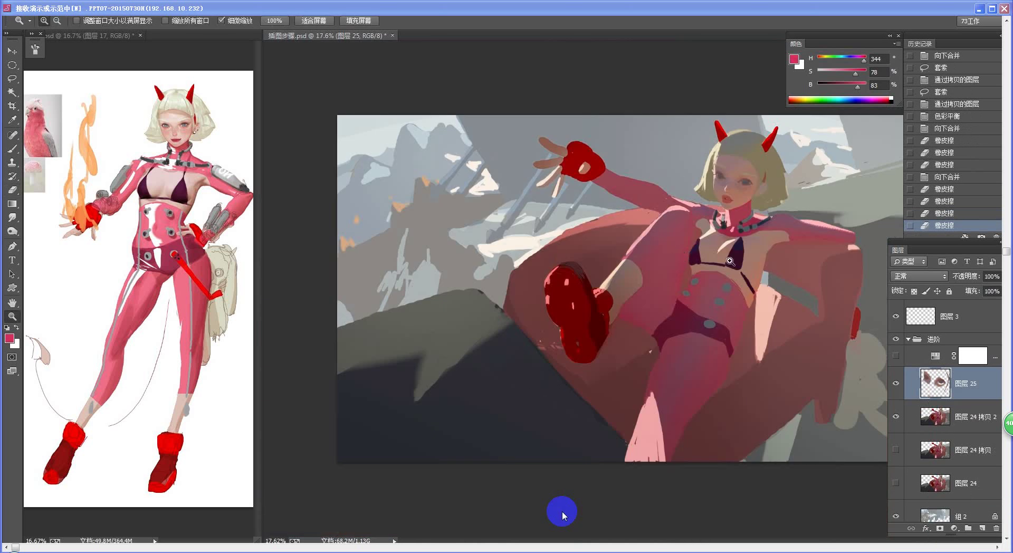
Bring up the grayscale photo of the seated couple to compare its body shadows with the painted figure
drag(711, 241, 756, 251)
drag(688, 312, 433, 181)
drag(609, 264, 617, 318)
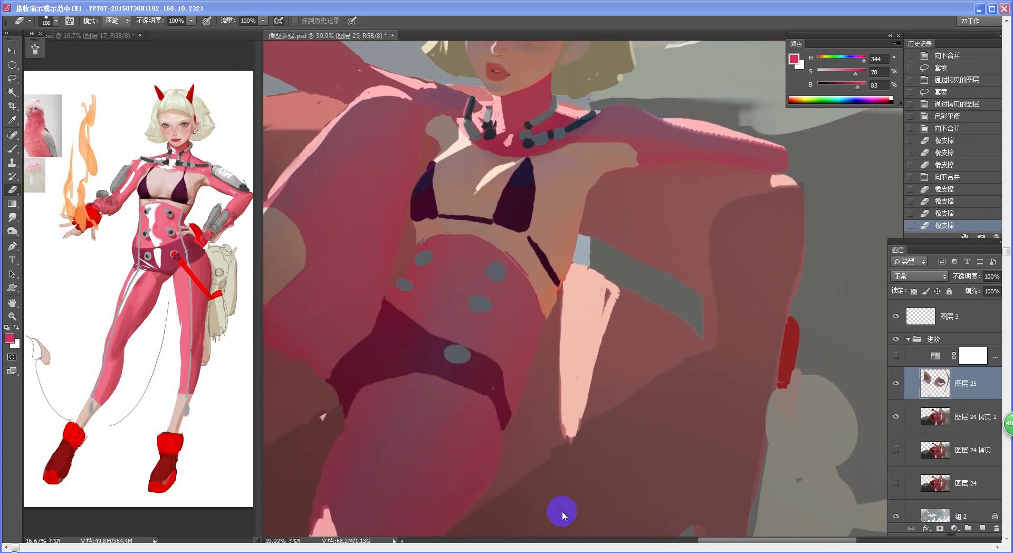
click(163, 94)
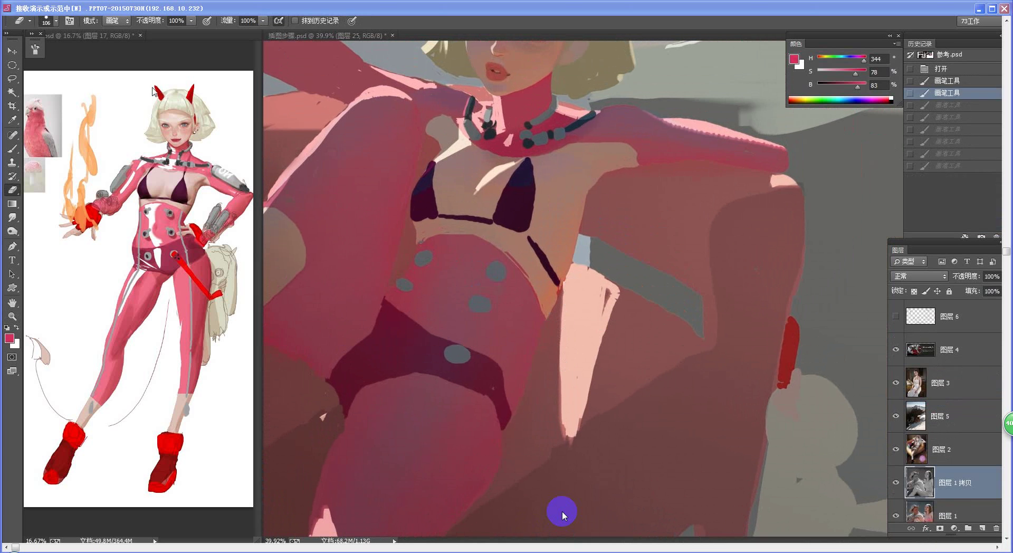
drag(152, 87, 153, 89)
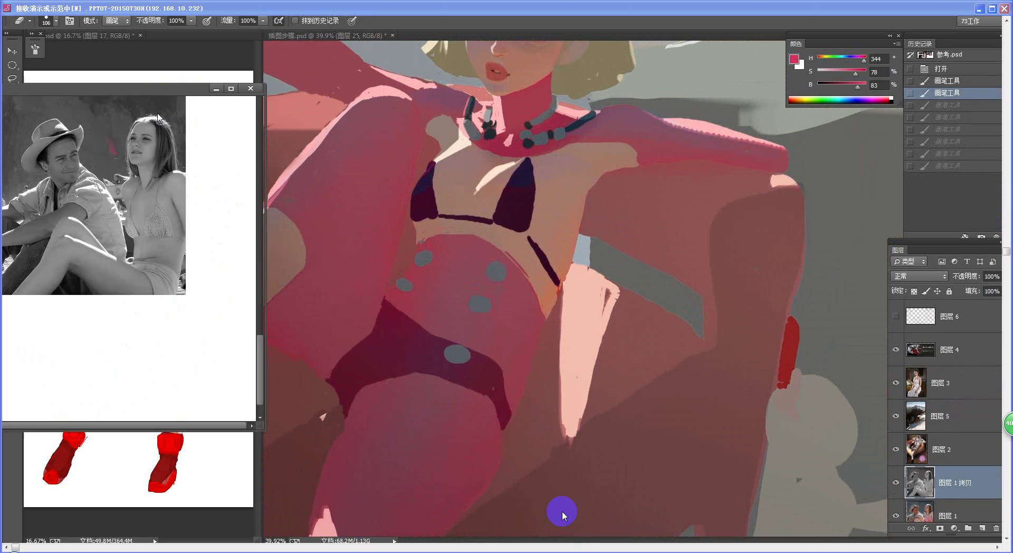
click(436, 36)
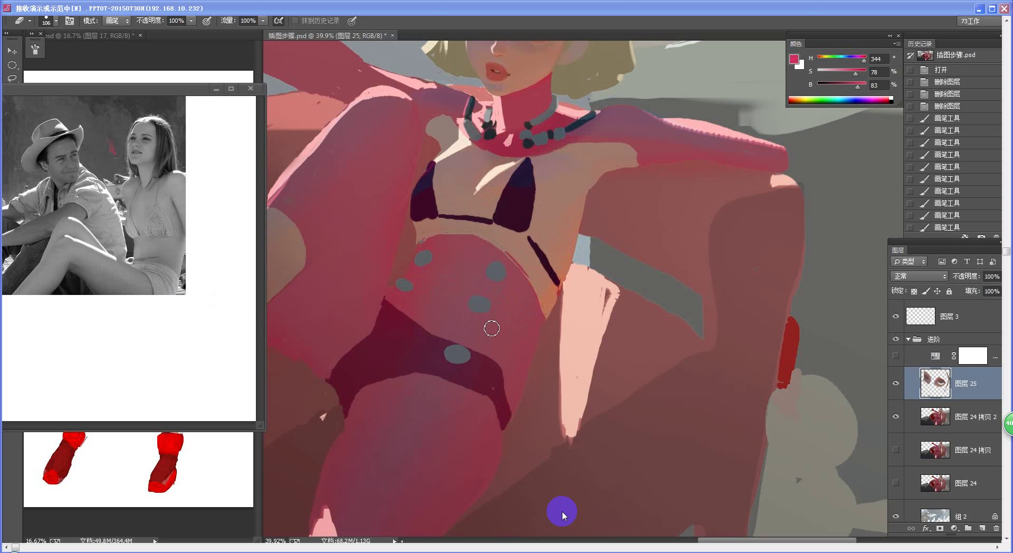
Copy the raised inner thigh, lower belly and hips from 图层 24 拷贝 2 to a new layer and darken them slightly with Hue/Saturation
key(l)
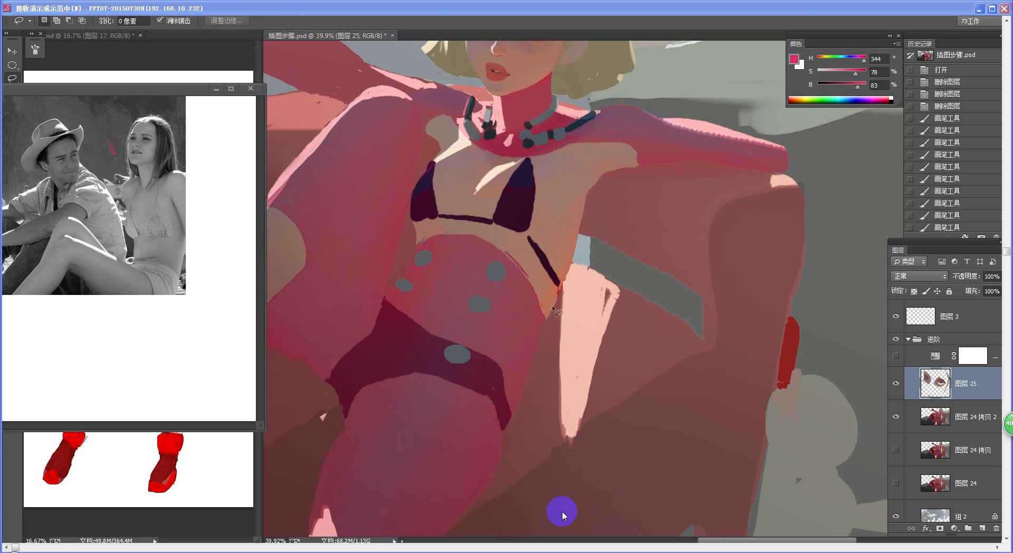
click(938, 420)
drag(452, 293, 466, 280)
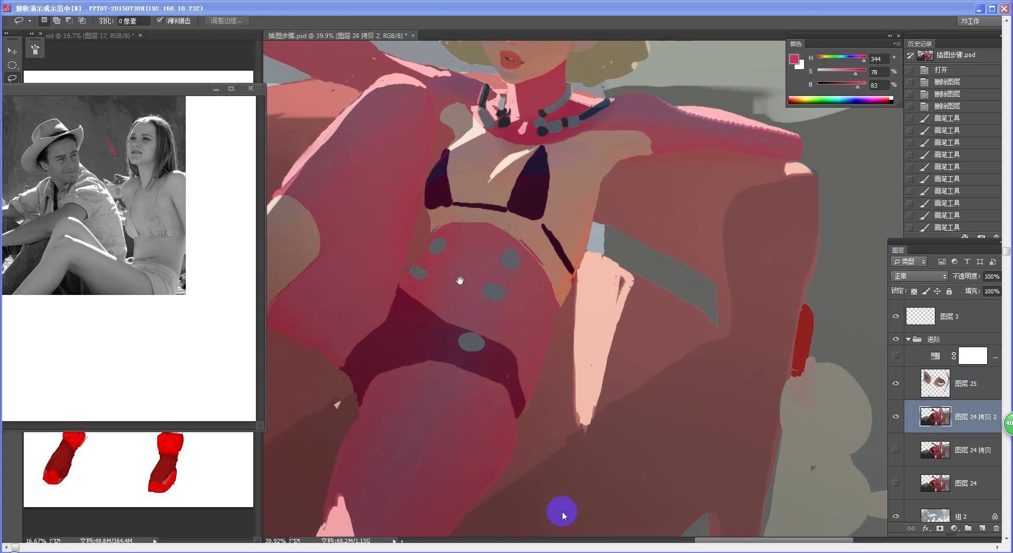
mouse_move(396, 296)
mouse_down()
mouse_move(474, 277)
mouse_move(502, 289)
mouse_move(535, 341)
mouse_move(533, 389)
mouse_move(513, 423)
mouse_move(480, 381)
mouse_move(458, 377)
mouse_move(357, 417)
mouse_move(342, 370)
mouse_move(310, 343)
mouse_move(424, 110)
mouse_move(436, 126)
mouse_move(430, 157)
mouse_move(387, 315)
mouse_up()
key(z)
drag(503, 370, 481, 371)
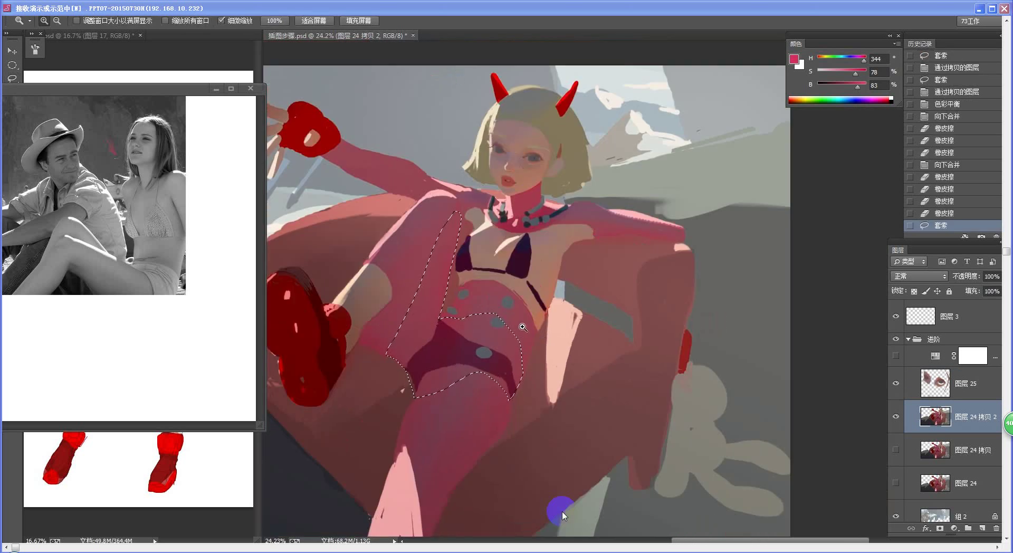
click(523, 328)
key(ctrl+j)
key(ctrl+u)
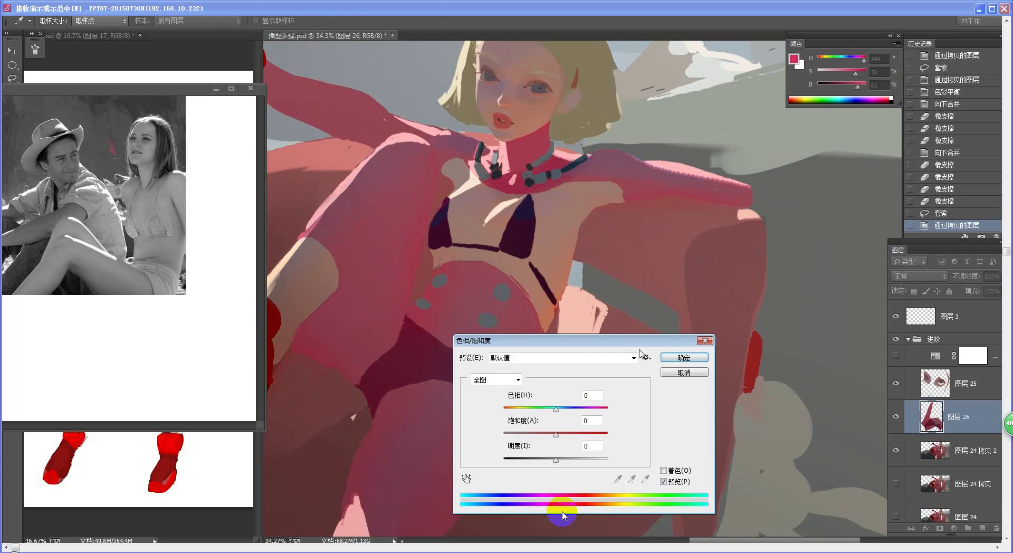
drag(640, 343, 767, 197)
drag(683, 312, 682, 316)
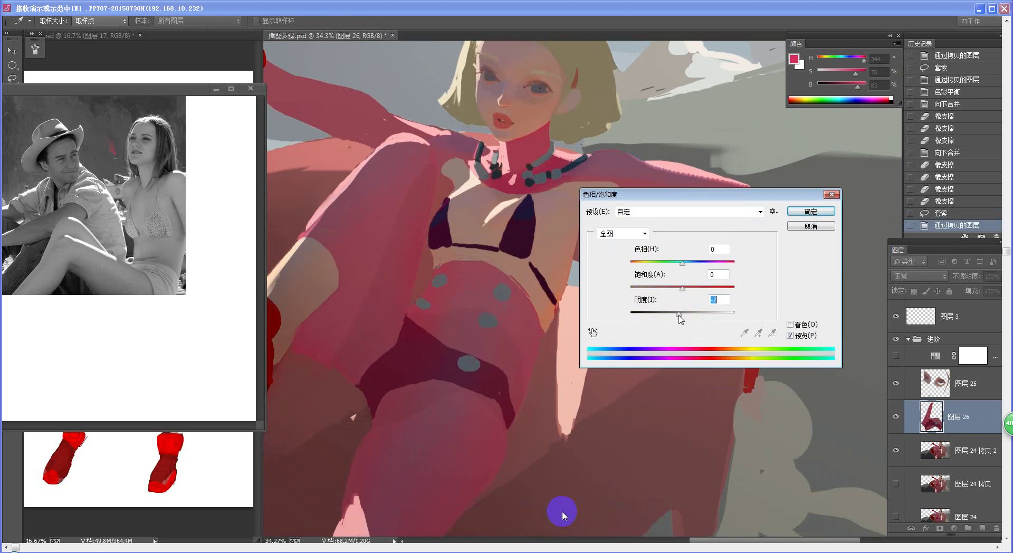
click(795, 214)
Show the grayscale adjustment layer and soften the darkened copy's edges around the hips and raised thigh with the Eraser
click(897, 356)
key(z)
mouse_move(642, 369)
mouse_down()
mouse_move(609, 382)
mouse_move(626, 380)
mouse_up()
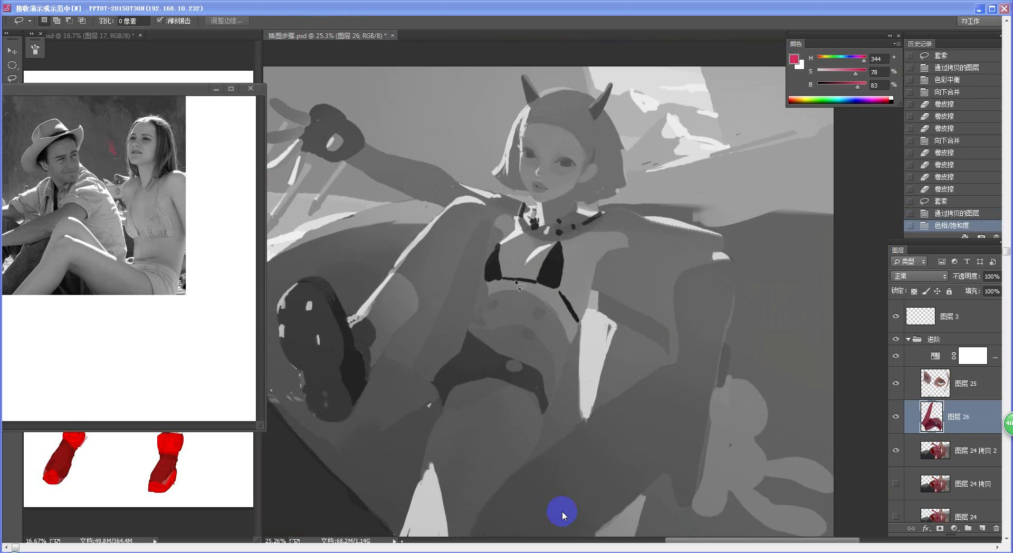
key(e)
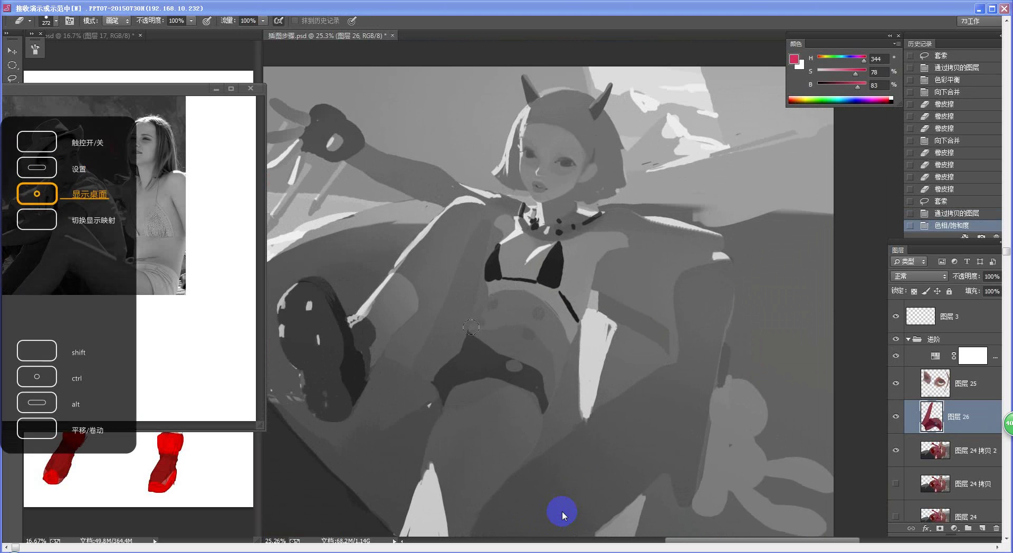
mouse_move(471, 328)
mouse_down()
mouse_move(520, 322)
mouse_move(550, 343)
mouse_move(494, 313)
mouse_move(517, 314)
mouse_move(550, 334)
mouse_move(562, 380)
mouse_move(545, 339)
mouse_move(522, 324)
mouse_move(561, 393)
mouse_move(484, 420)
mouse_move(464, 416)
mouse_move(504, 389)
mouse_move(520, 404)
mouse_up()
drag(515, 401, 494, 391)
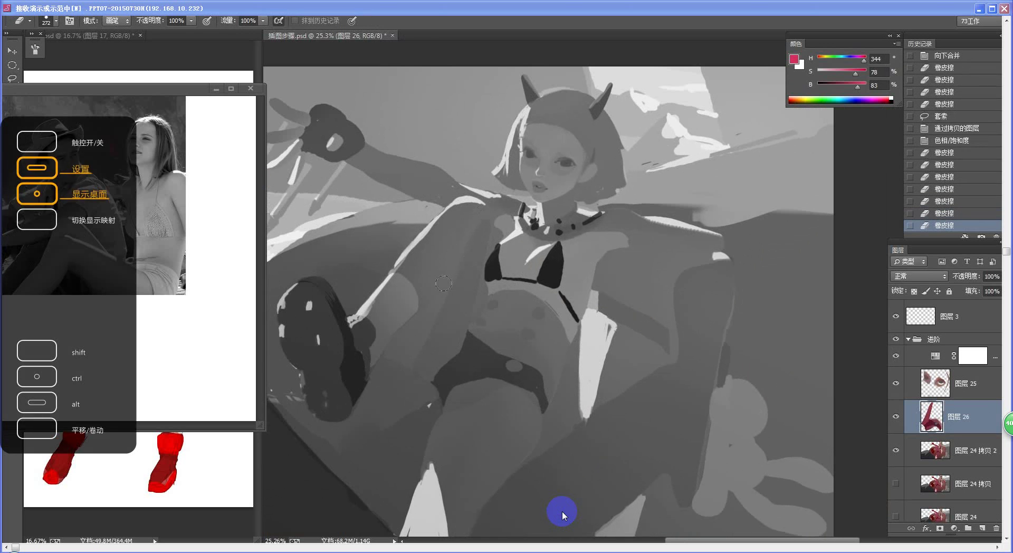
mouse_move(442, 287)
mouse_down()
mouse_move(401, 353)
mouse_move(412, 340)
mouse_up()
drag(482, 207, 492, 256)
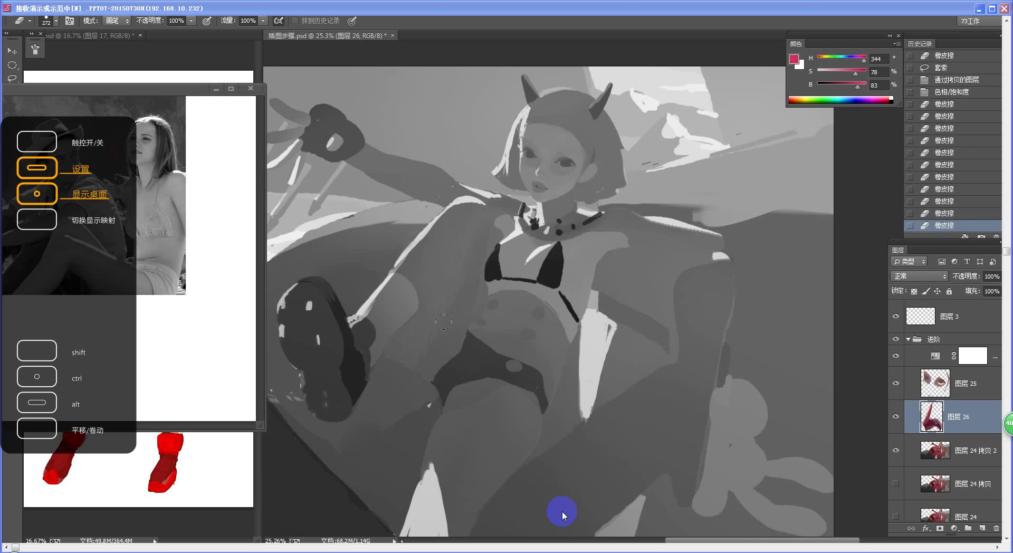
Undo the last two eraser strokes, erase the raised thigh's shadow edge again, and check the values across the whole composition
key(ctrl+alt+z)
key(ctrl+alt+z)
drag(483, 206, 397, 384)
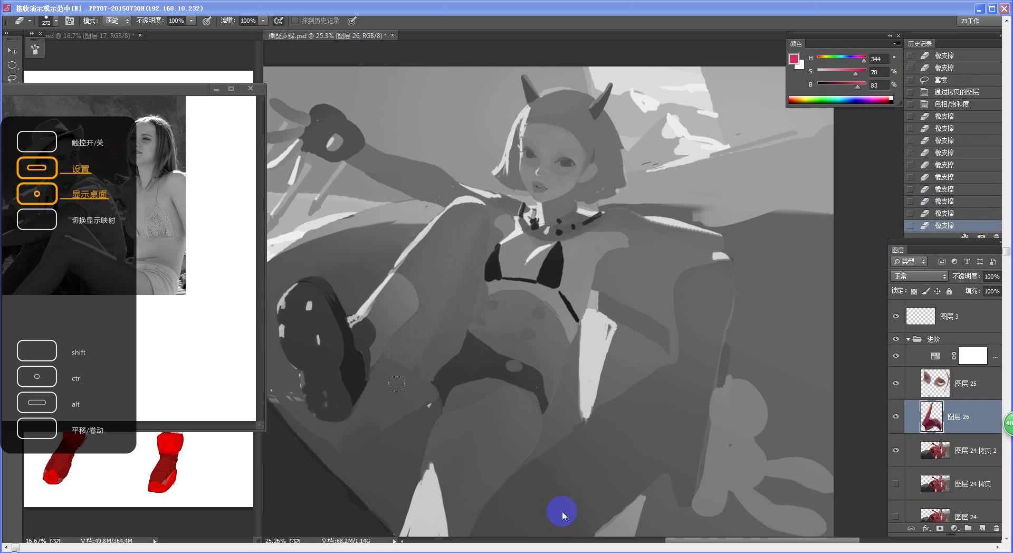
mouse_move(444, 296)
mouse_down()
mouse_move(446, 311)
mouse_move(404, 323)
mouse_up()
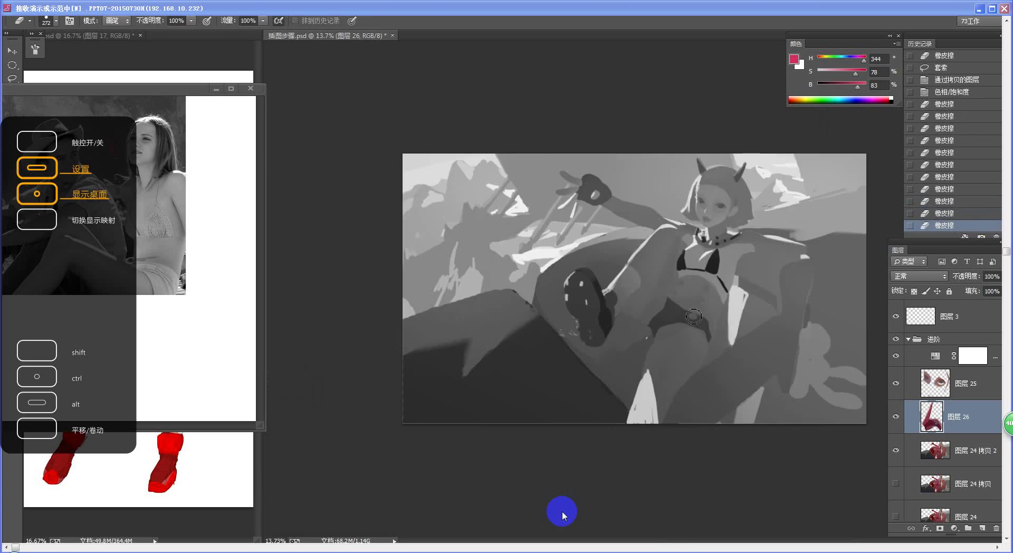
drag(694, 318, 765, 280)
mouse_move(755, 269)
mouse_down()
mouse_move(653, 351)
mouse_move(597, 367)
mouse_up()
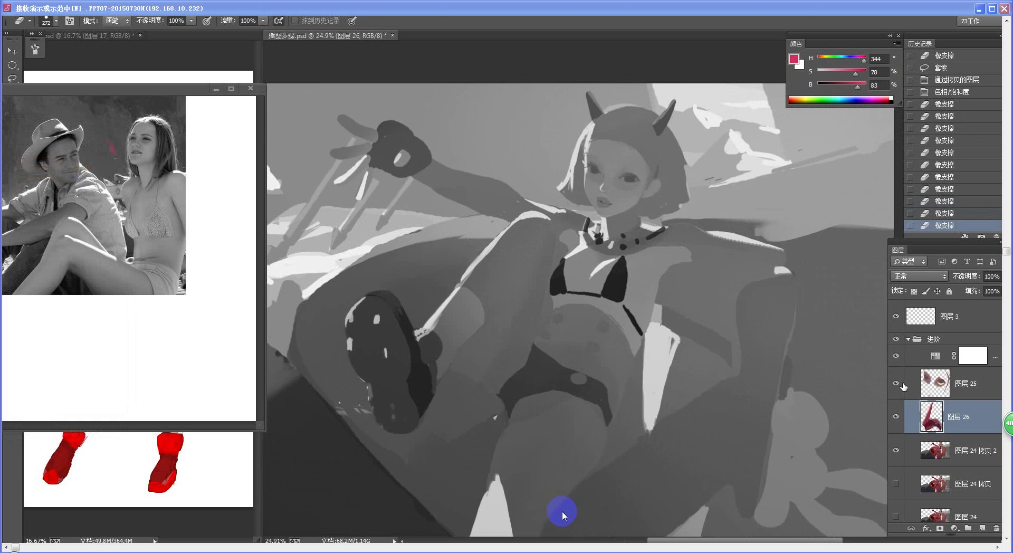
Hide the grayscale adjustment layer and check the whole illustration in colour
click(895, 356)
drag(610, 290, 570, 309)
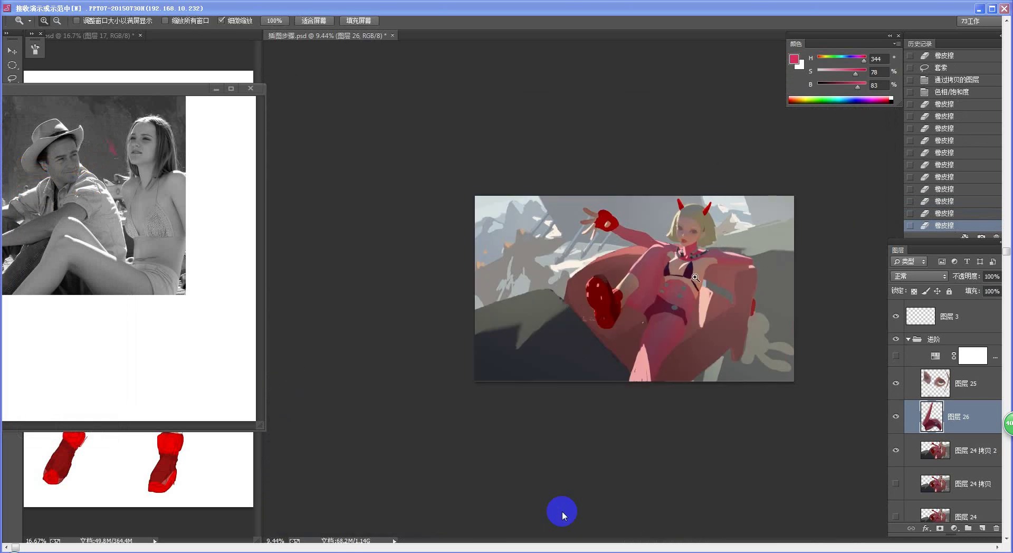
drag(602, 395, 745, 292)
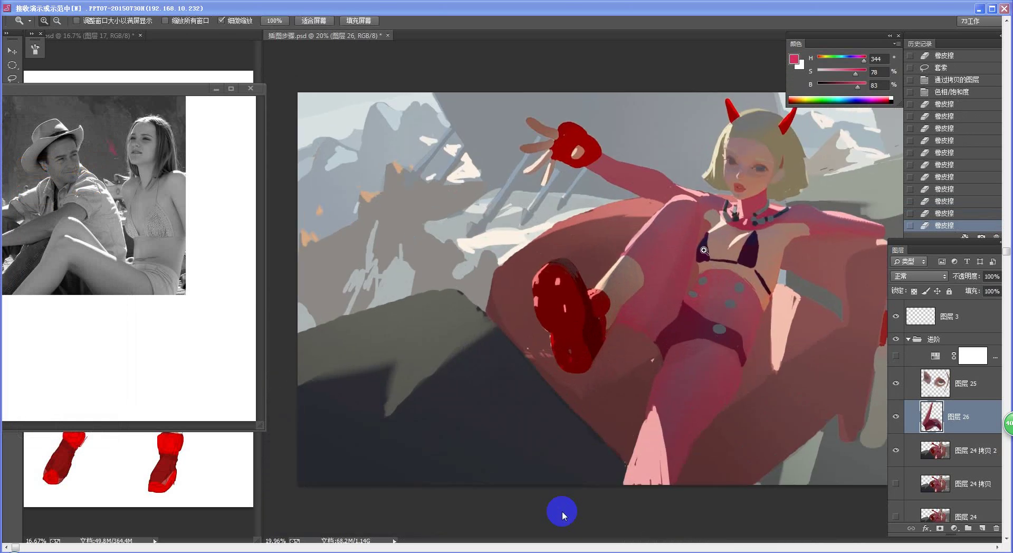
drag(697, 267, 781, 238)
mouse_move(833, 220)
mouse_down()
mouse_move(649, 310)
mouse_move(692, 234)
mouse_up()
Soften the face shading around the eyes on 图层 25 with the Eraser at size 100
click(955, 390)
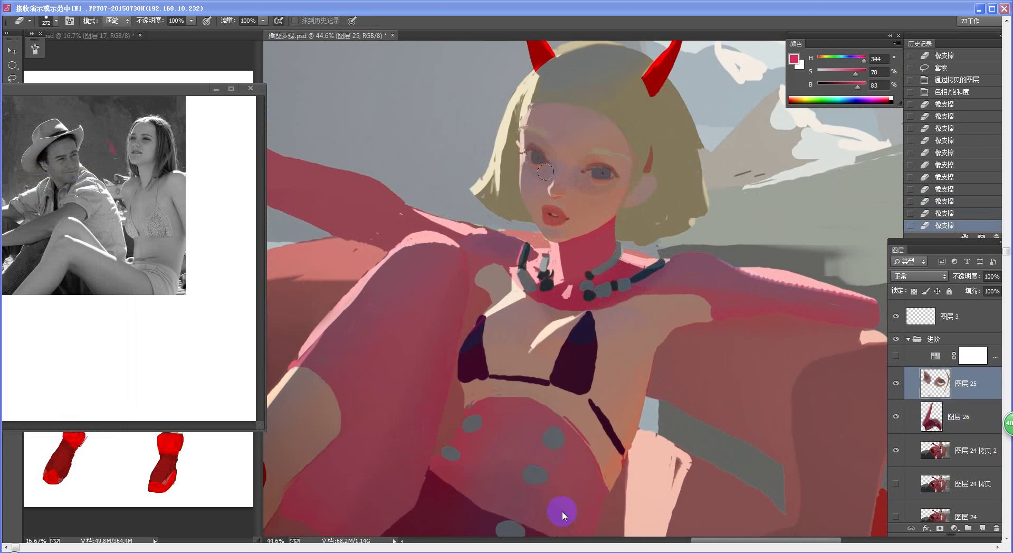
mouse_move(571, 182)
mouse_down()
mouse_move(600, 205)
mouse_move(618, 194)
mouse_move(587, 217)
mouse_up()
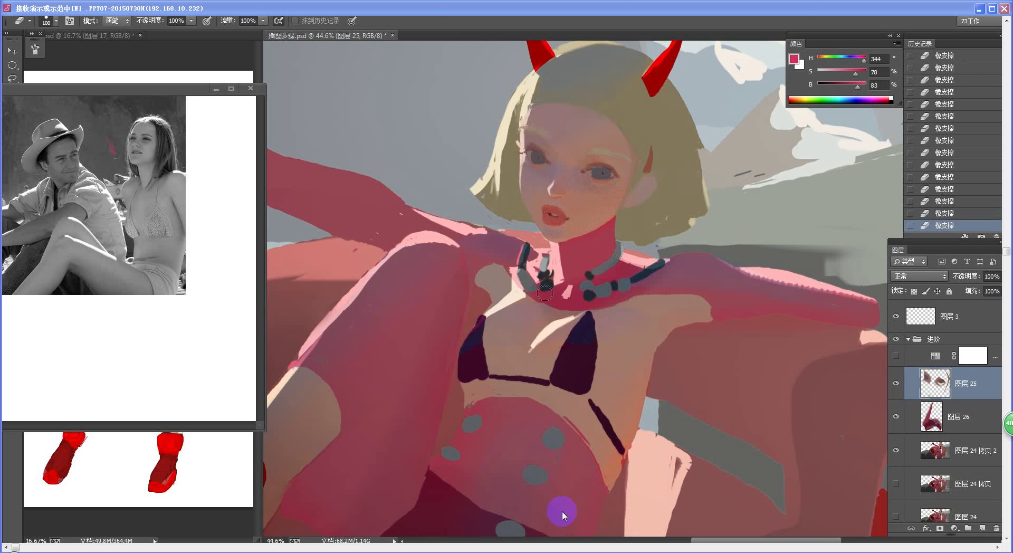
key(ctrl+space)
drag(558, 337, 522, 360)
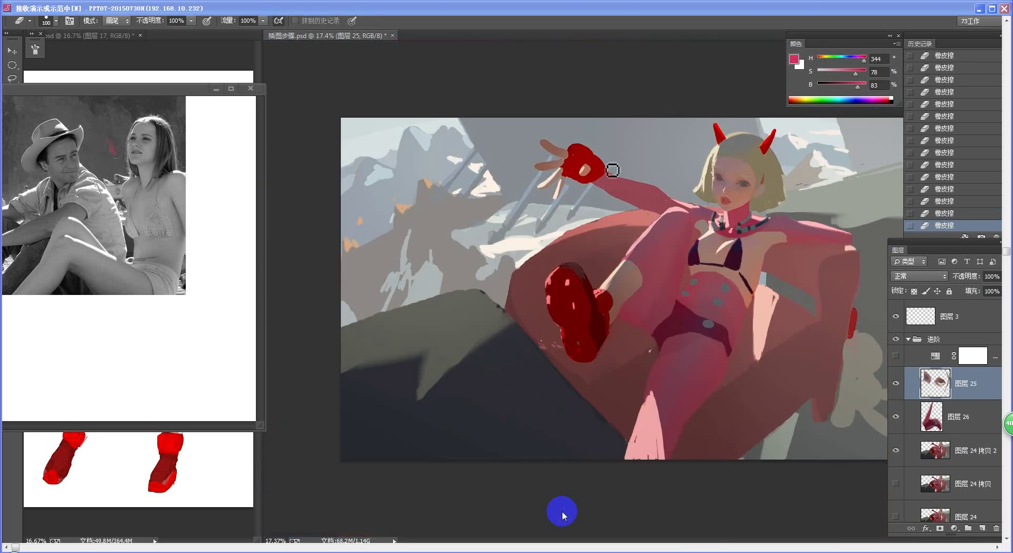
scroll(668, 246, up, 3)
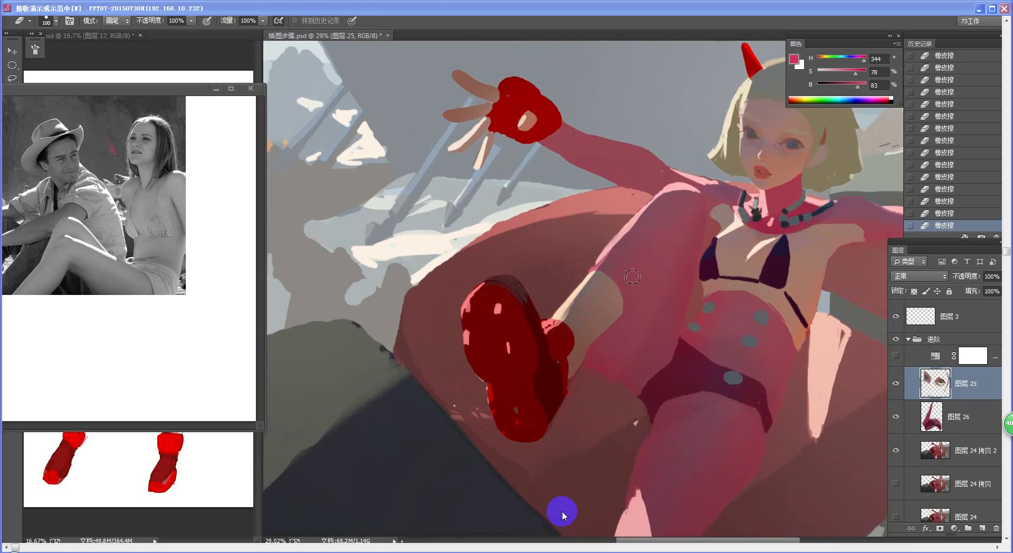
Merge 图层 25 down into 图层 26 and check the figure as a whole
key(space)
mouse_move(685, 287)
mouse_down()
mouse_move(617, 271)
mouse_move(596, 311)
mouse_move(609, 315)
mouse_up()
key(ctrl+e)
key(ctrl+space)
key(space)
drag(735, 318, 641, 316)
key(space)
key(ctrl+space)
key(space)
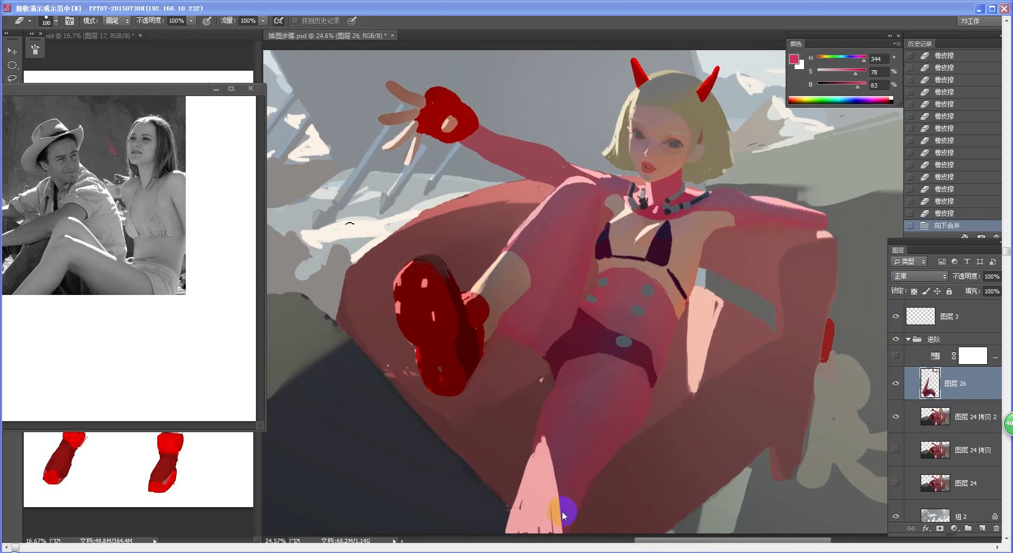
Hide 图层 1 拷贝 in the reference document to show the seated couple in colour, and return to the illustration's face
click(184, 195)
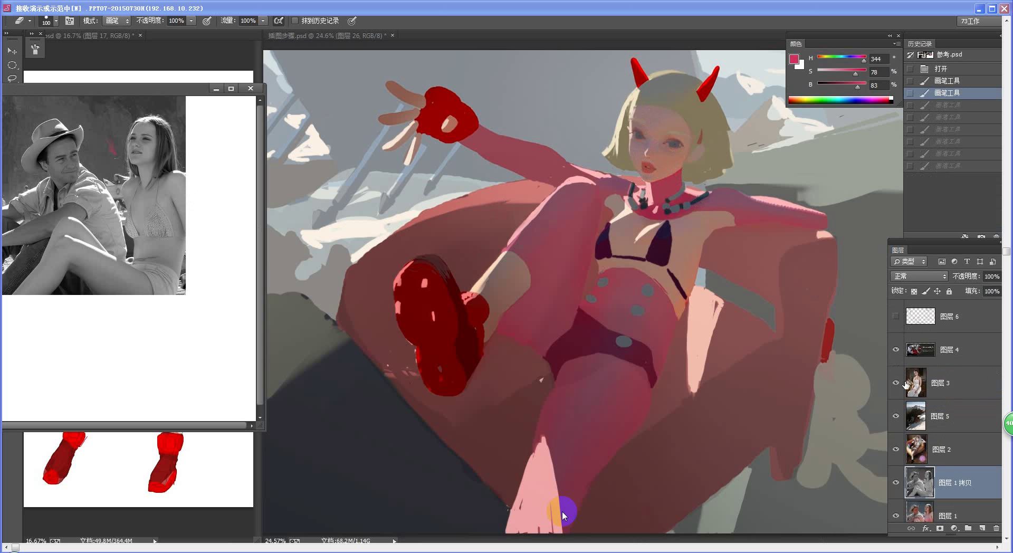
click(896, 483)
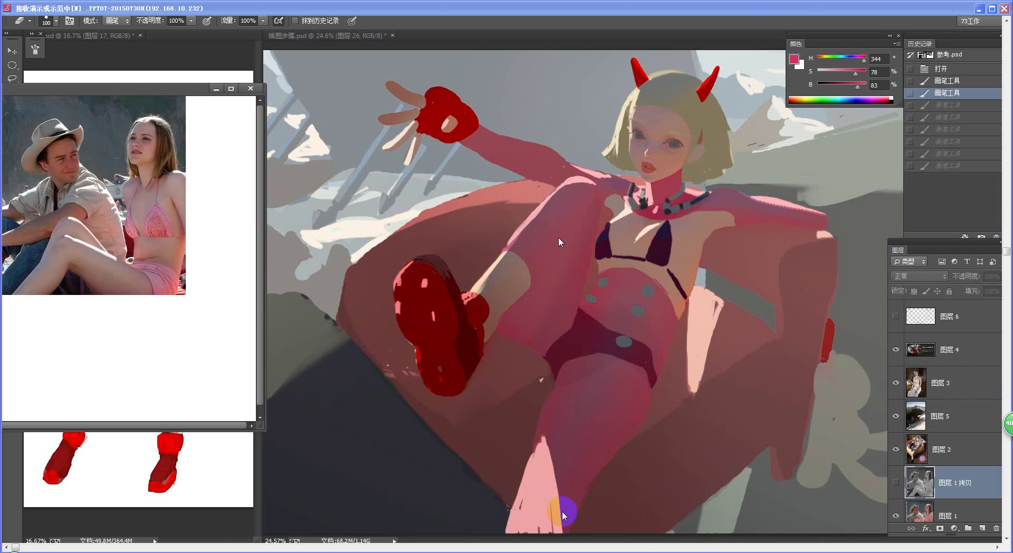
click(715, 221)
drag(715, 222, 694, 233)
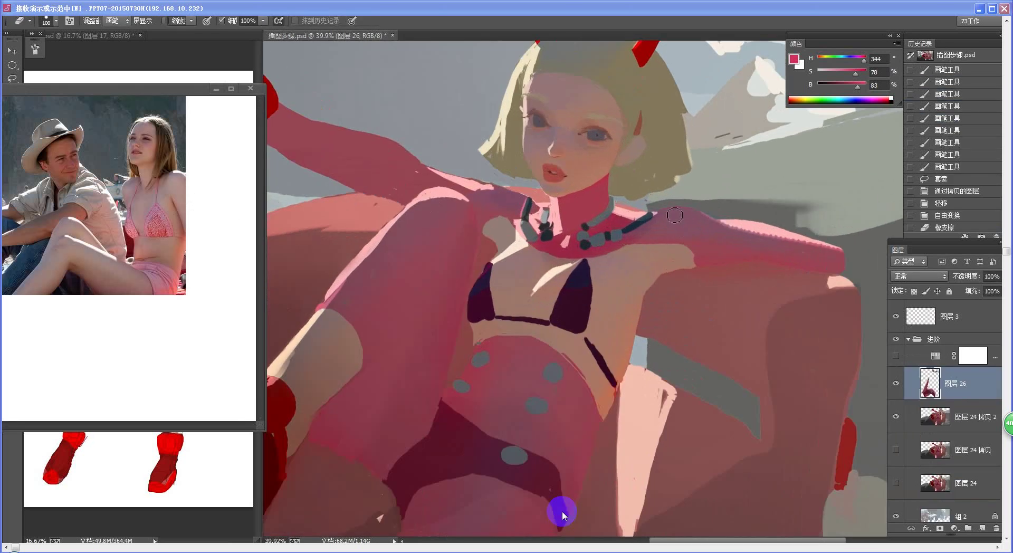
drag(635, 182, 637, 279)
key(l)
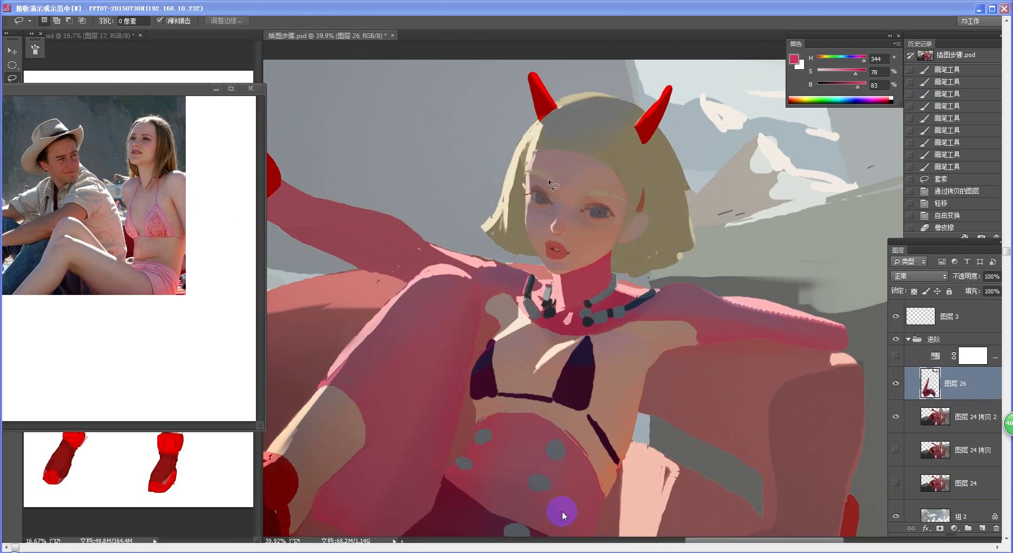
mouse_move(534, 153)
mouse_down()
mouse_move(560, 264)
mouse_move(653, 220)
mouse_move(527, 168)
mouse_up()
drag(523, 259, 507, 254)
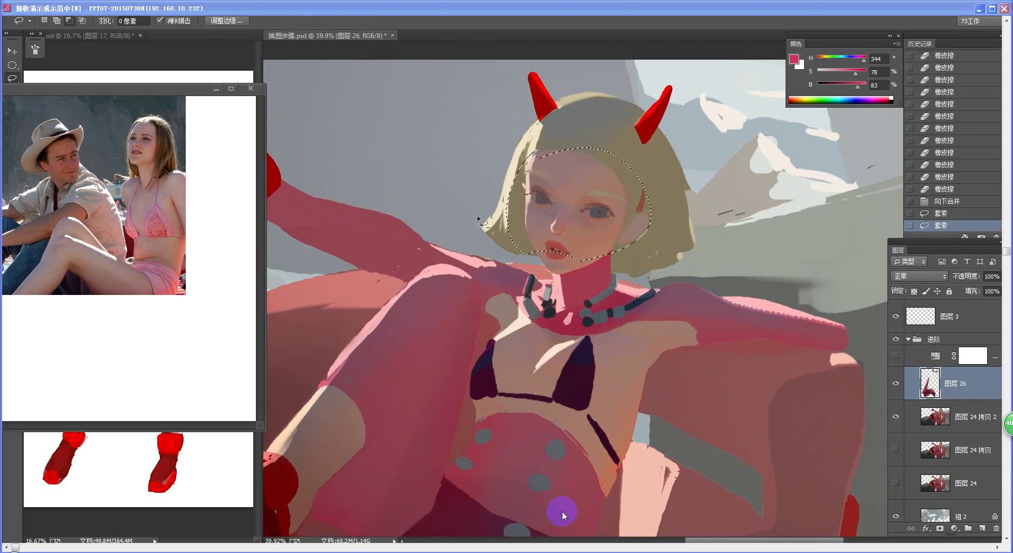
key(ctrl+b)
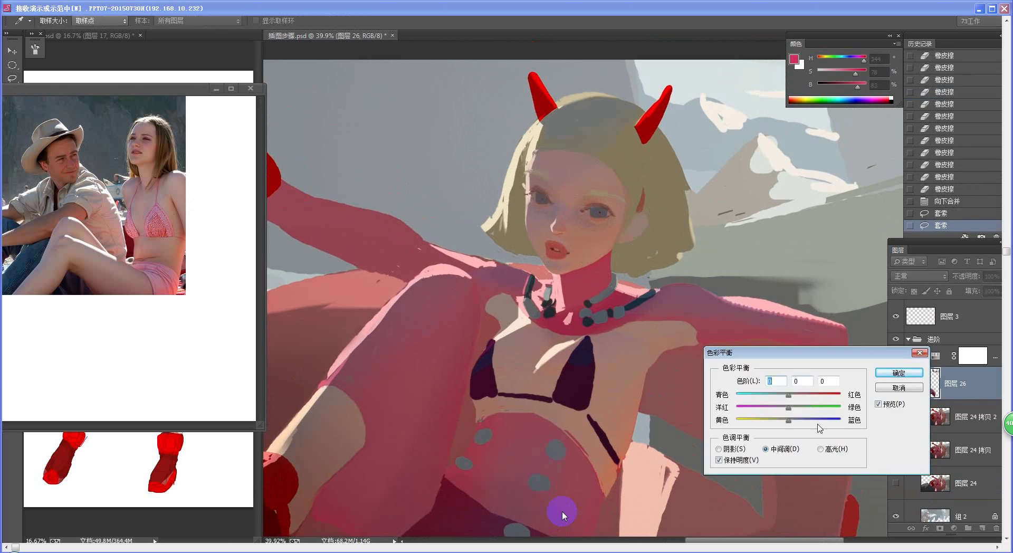
drag(790, 411, 786, 414)
click(892, 388)
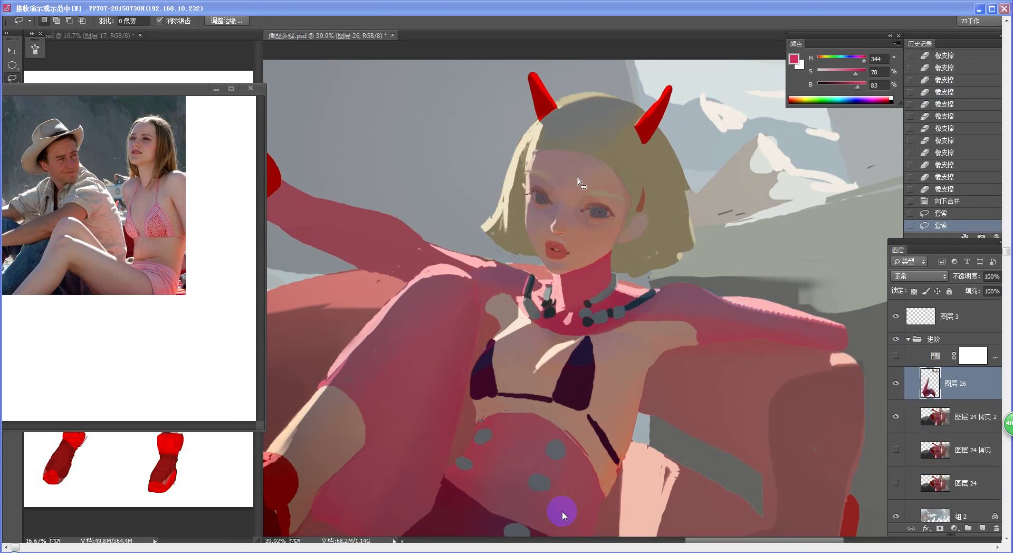
key(ctrl+d)
Lasso the side of the face next to the lit hair, raise its saturation slightly with Hue/Saturation, and clear the selection
mouse_move(569, 173)
mouse_down()
mouse_move(560, 225)
mouse_move(544, 240)
mouse_move(508, 215)
mouse_move(530, 161)
mouse_up()
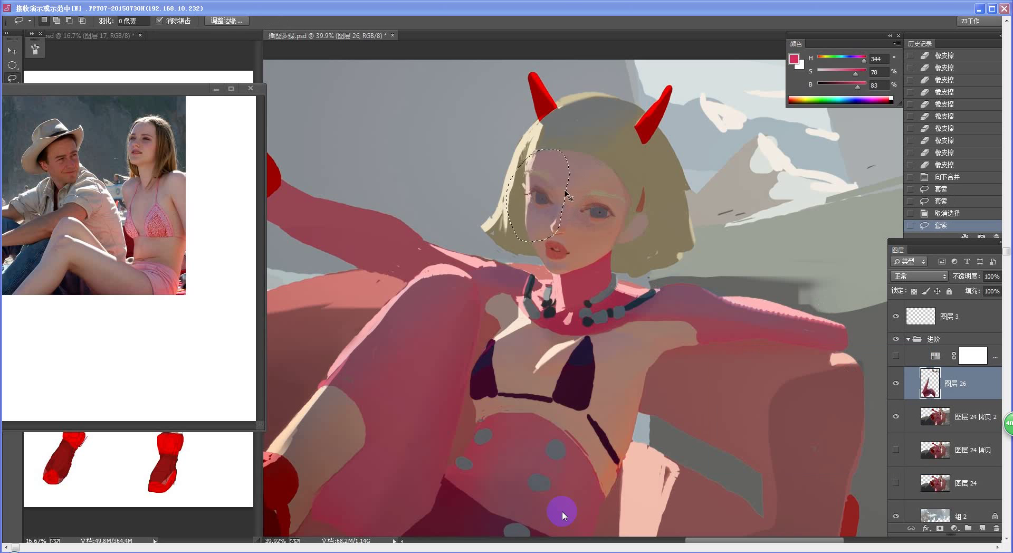
key(ctrl+b)
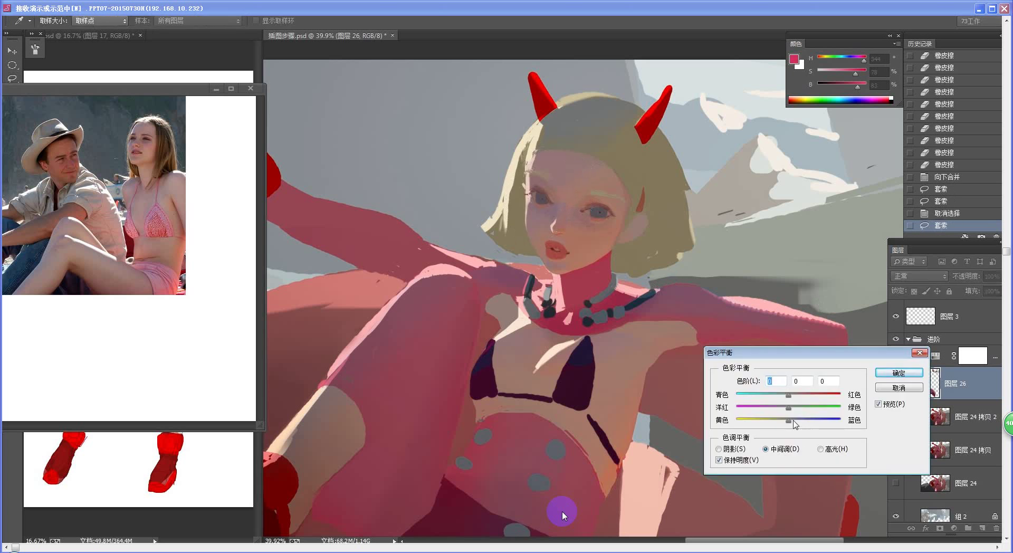
click(899, 388)
key(ctrl+u)
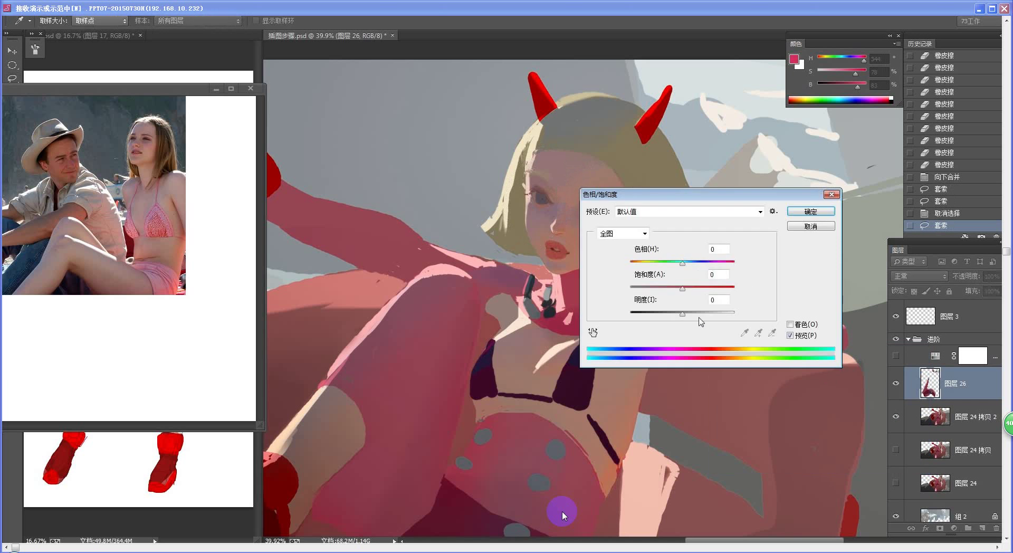
drag(682, 289, 691, 288)
click(792, 211)
key(ctrl+b)
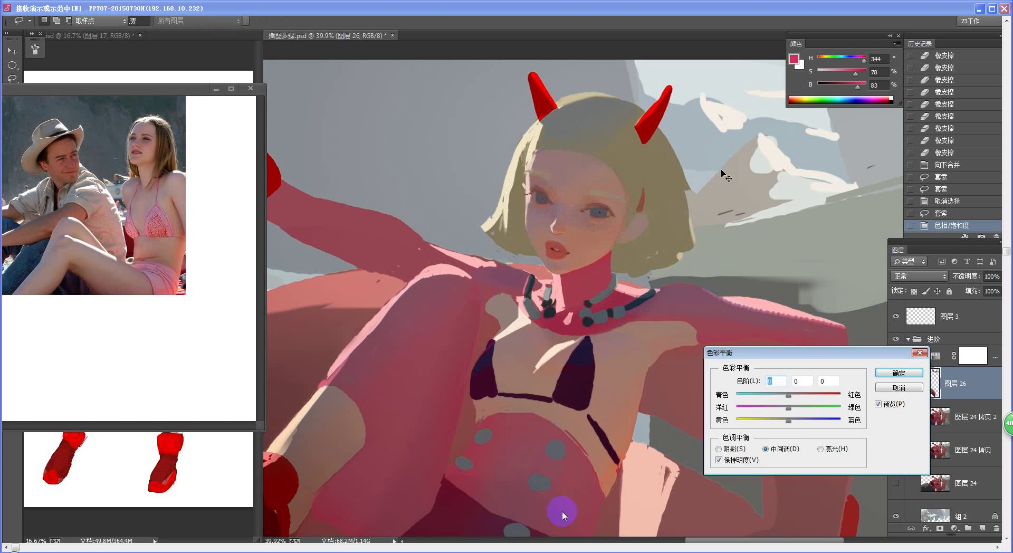
click(899, 388)
key(l)
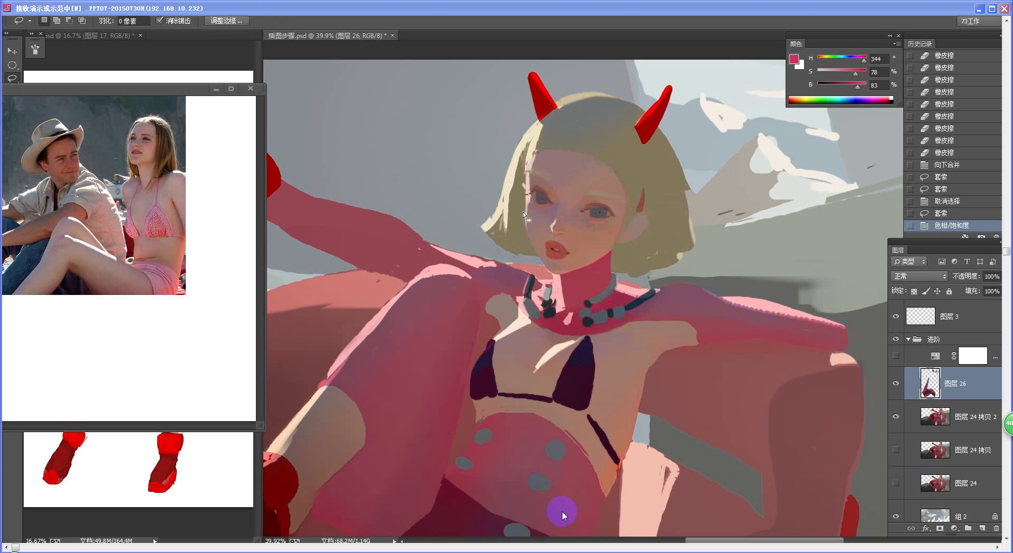
key(ctrl+d)
Lasso the face area beside the lit hair edge again and shift its midtones toward cyan with Color Balance
drag(533, 227, 519, 205)
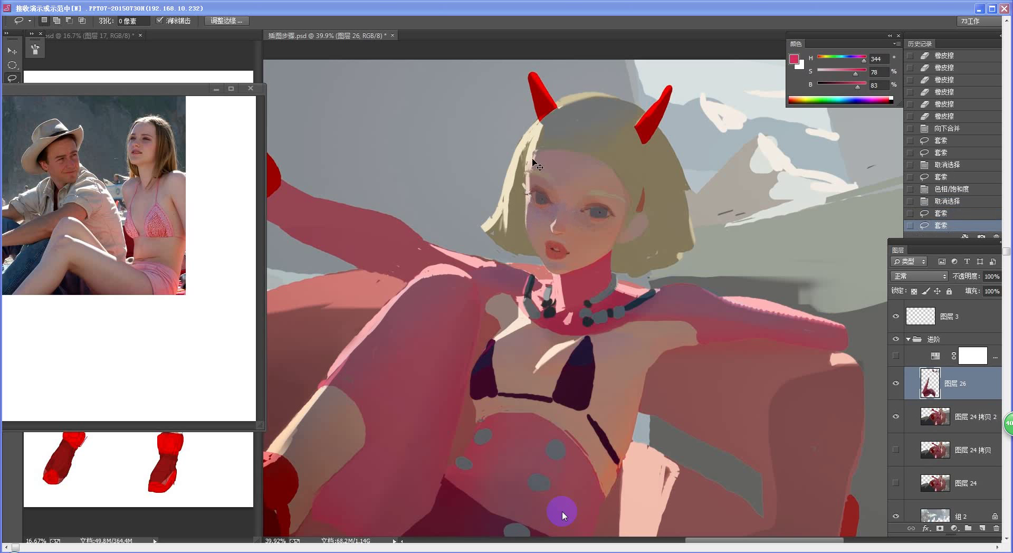
key(ctrl+u)
drag(726, 199, 822, 159)
click(891, 189)
key(ctrl+b)
drag(789, 400, 782, 393)
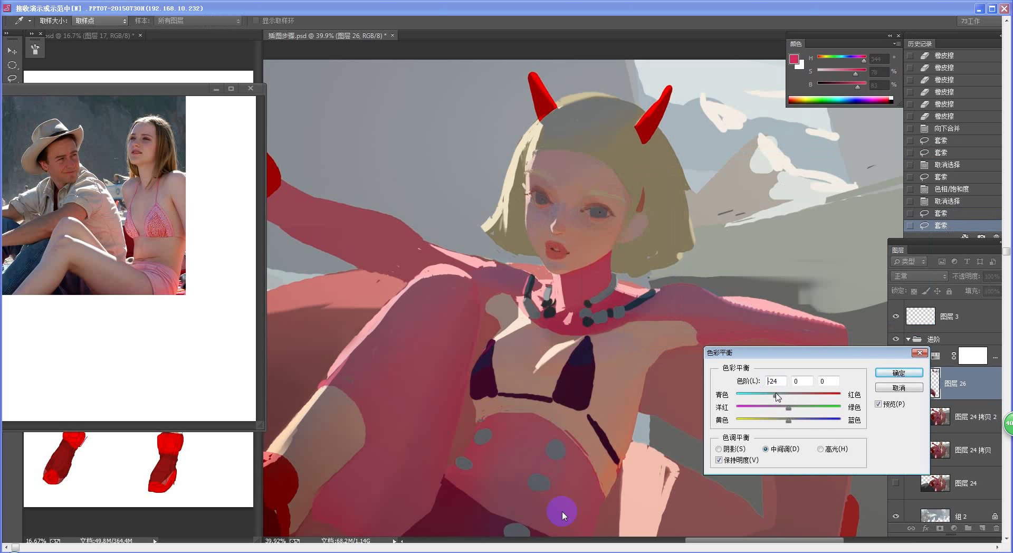
drag(777, 393, 790, 421)
drag(779, 401, 780, 400)
click(881, 372)
Clear the selection, lasso the eye and cheek on the ear side of the face, and adjust their midtones with Color Balance
key(ctrl+space)
mouse_move(819, 186)
mouse_down()
mouse_move(739, 191)
mouse_move(844, 216)
mouse_up()
key(ctrl+space)
key(space)
drag(696, 269, 600, 326)
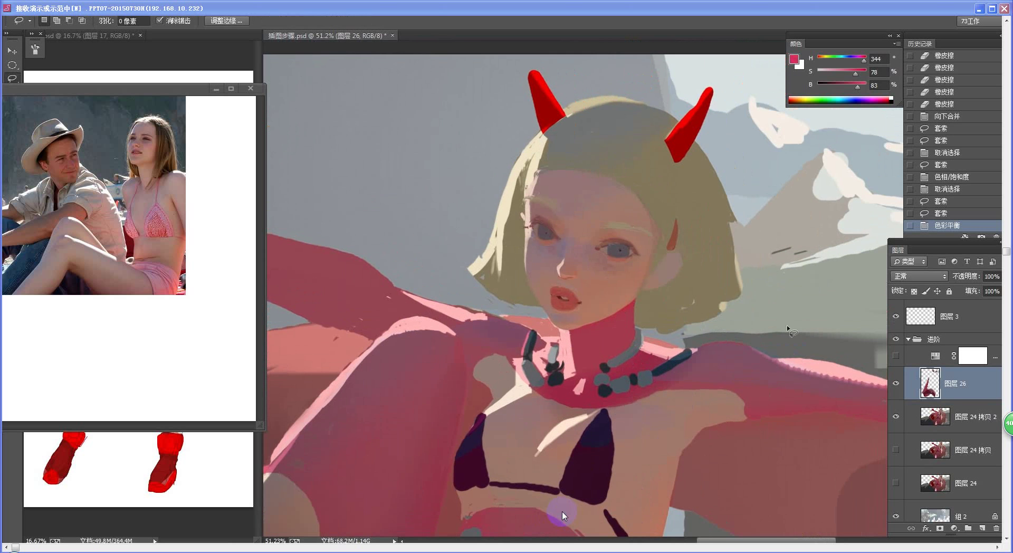
key(ctrl+d)
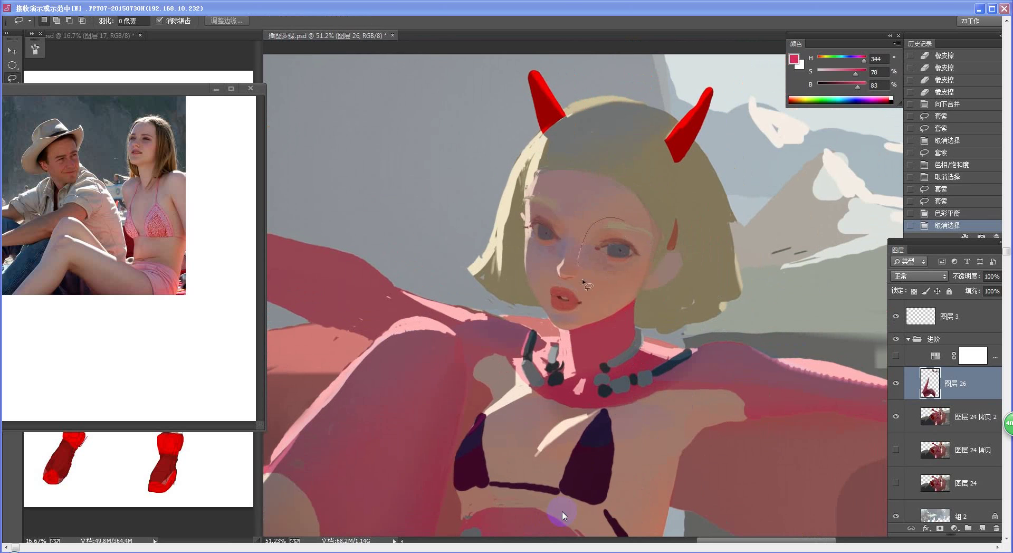
drag(634, 228, 635, 228)
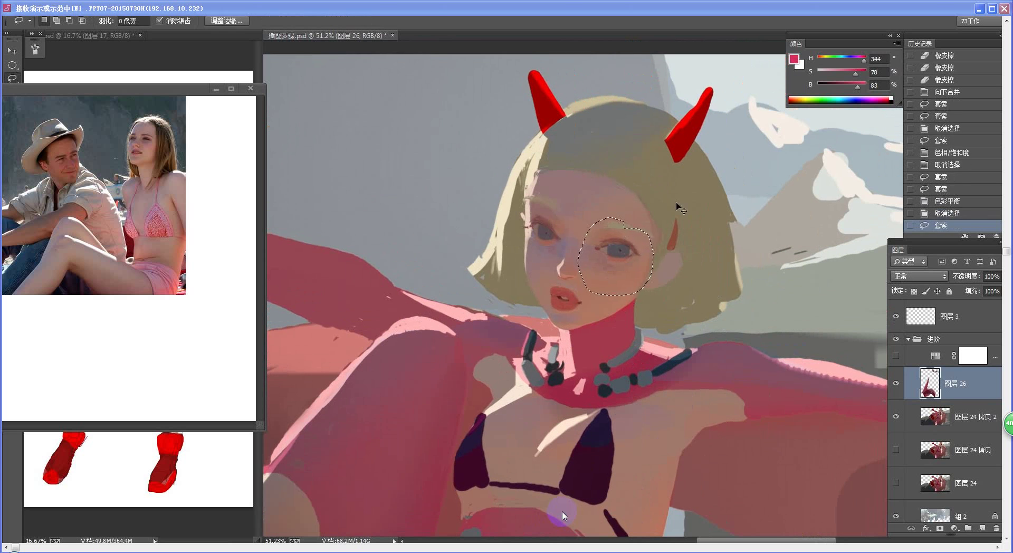
key(ctrl+b)
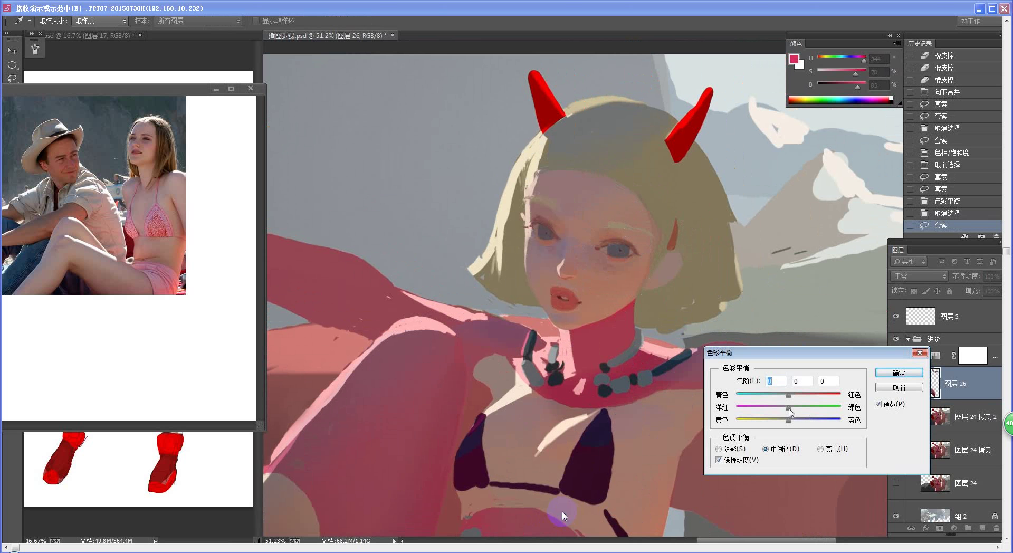
drag(790, 409, 792, 421)
click(899, 372)
Soften the recoloured eye and cheek area with the Eraser and check the face against the whole figure
key(ctrl+0)
key(e)
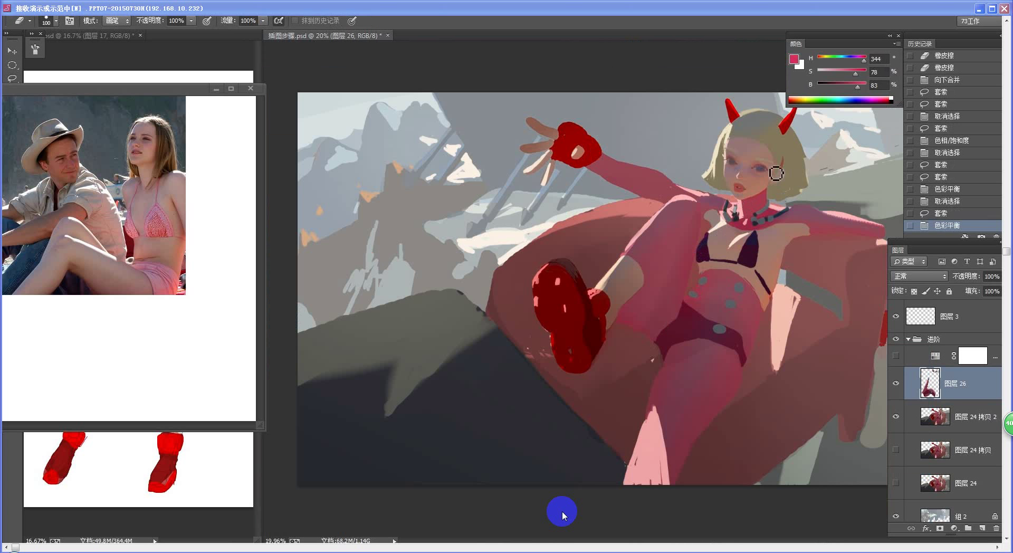
key(ctrl+space)
mouse_move(781, 179)
mouse_down()
mouse_move(805, 178)
mouse_move(717, 174)
mouse_move(772, 198)
mouse_move(775, 213)
mouse_move(688, 188)
mouse_up()
key(ctrl+space)
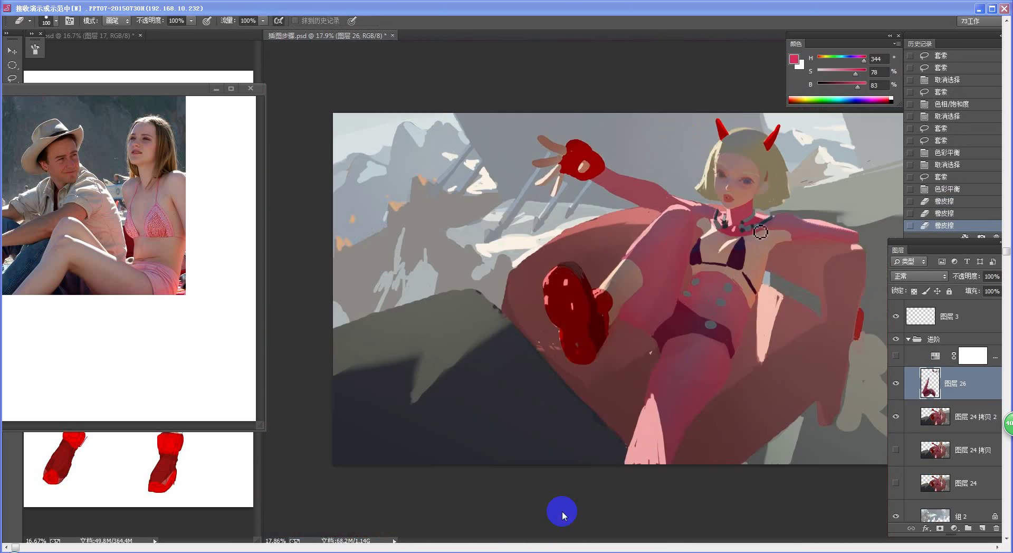
scroll(702, 288, up, 3)
drag(687, 285, 633, 379)
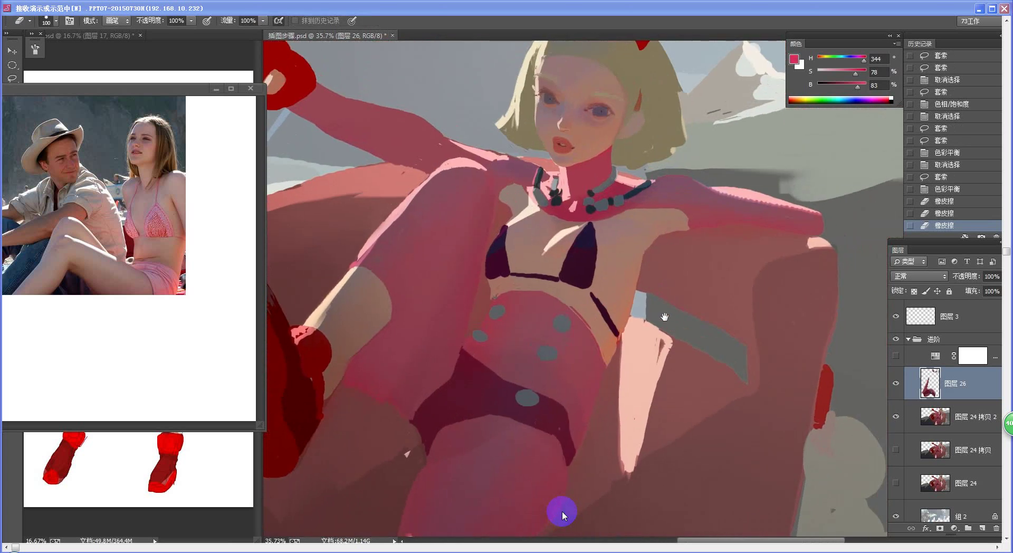
key(z)
drag(634, 324, 595, 325)
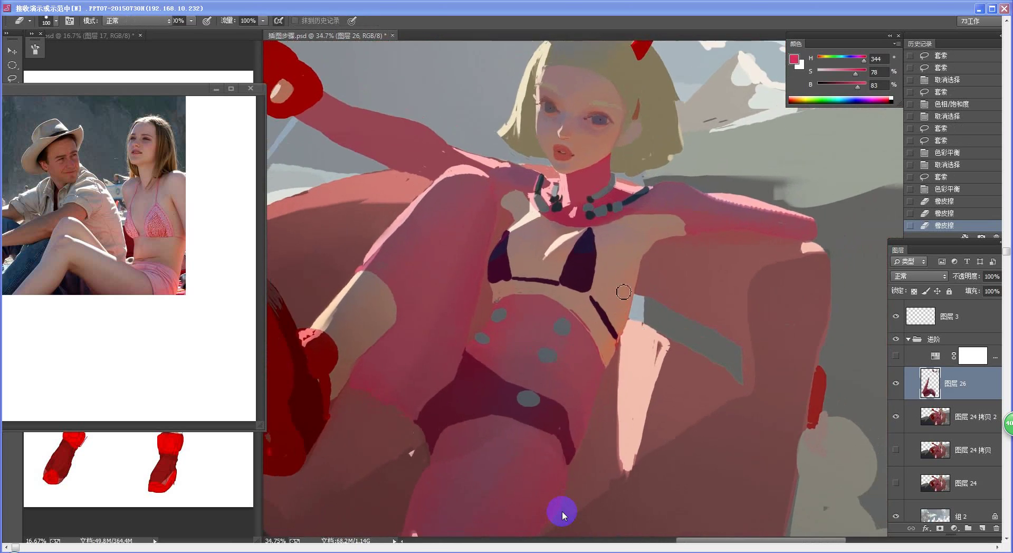
Sample the orange skin tone at the waist, clear the selection, and try painting the chest highlight's edge with a size 20 brush
key(b)
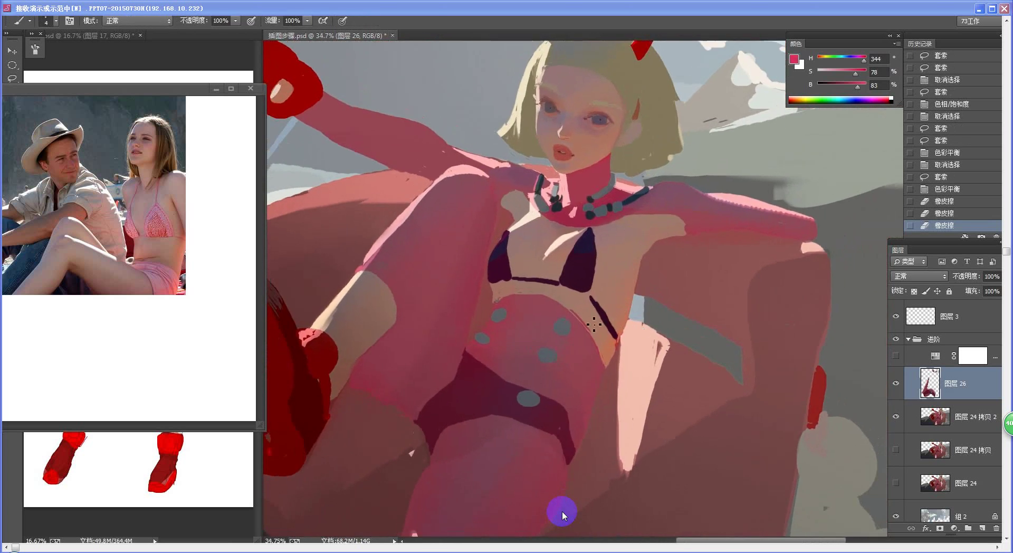
alt+click(608, 349)
key(bracketright)
key(bracketright)
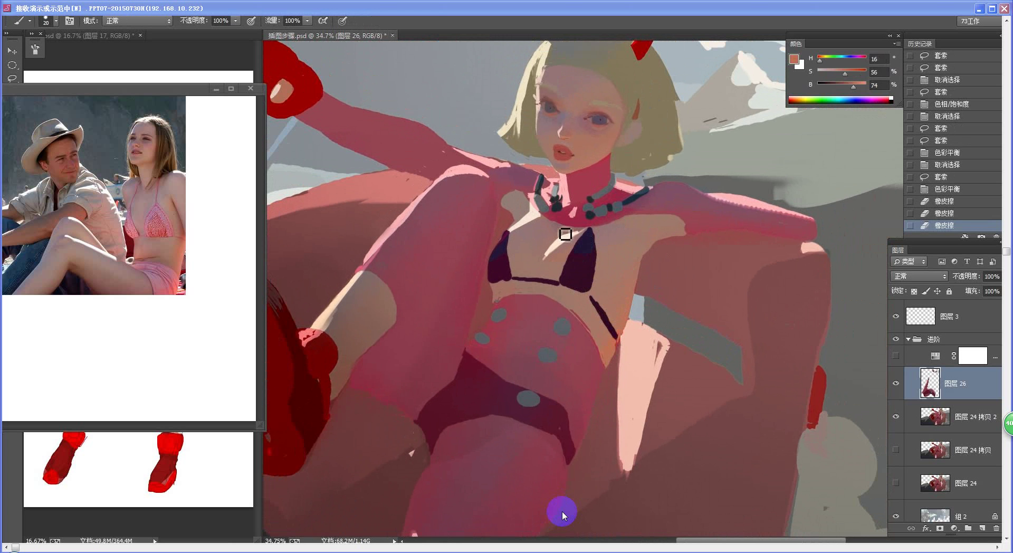
drag(566, 234, 549, 252)
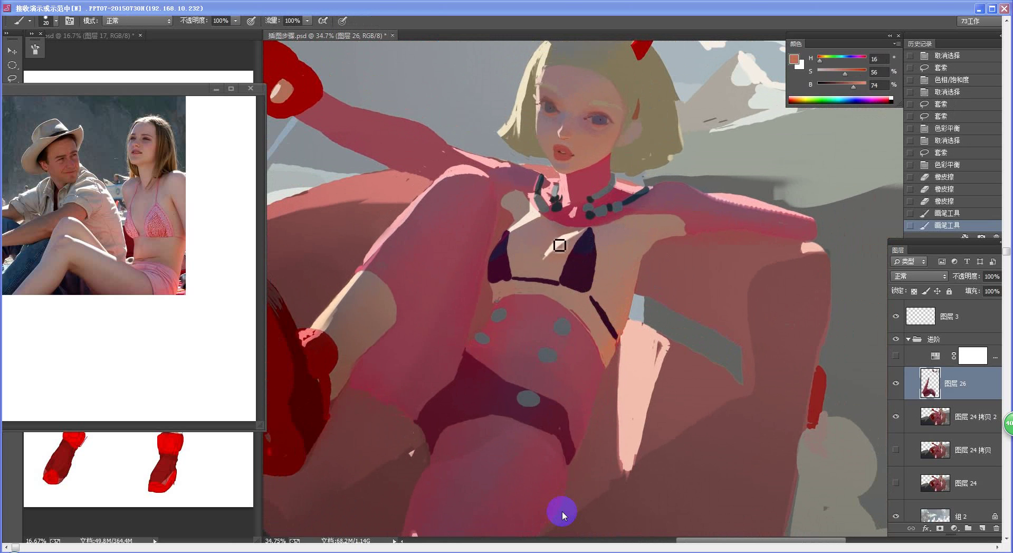
key(ctrl+d)
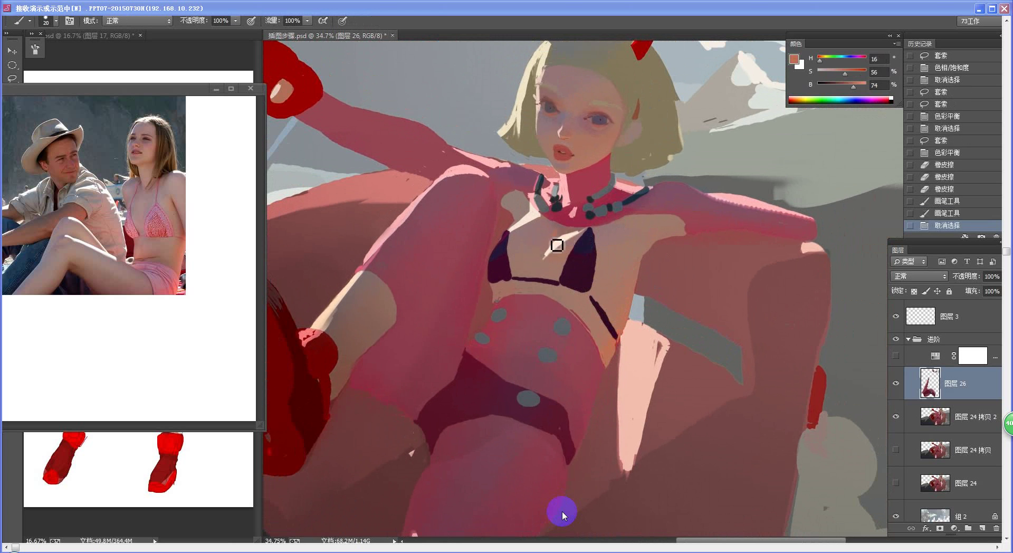
drag(554, 232, 565, 233)
key(ctrl+z)
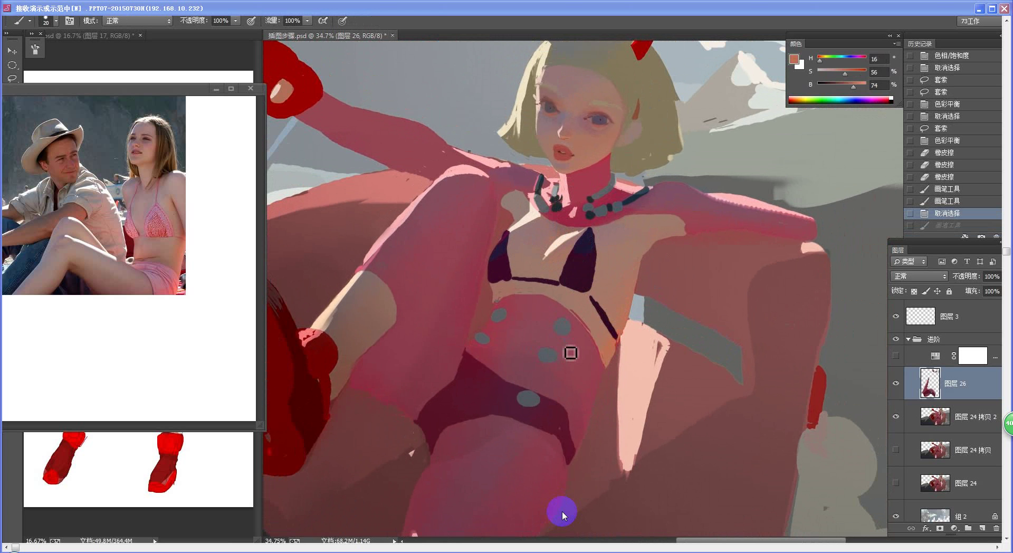
Pick a hard round brush preset from the lower part of the brush preset list, comparing two presets
right_click(569, 264)
scroll(977, 343, down, 5)
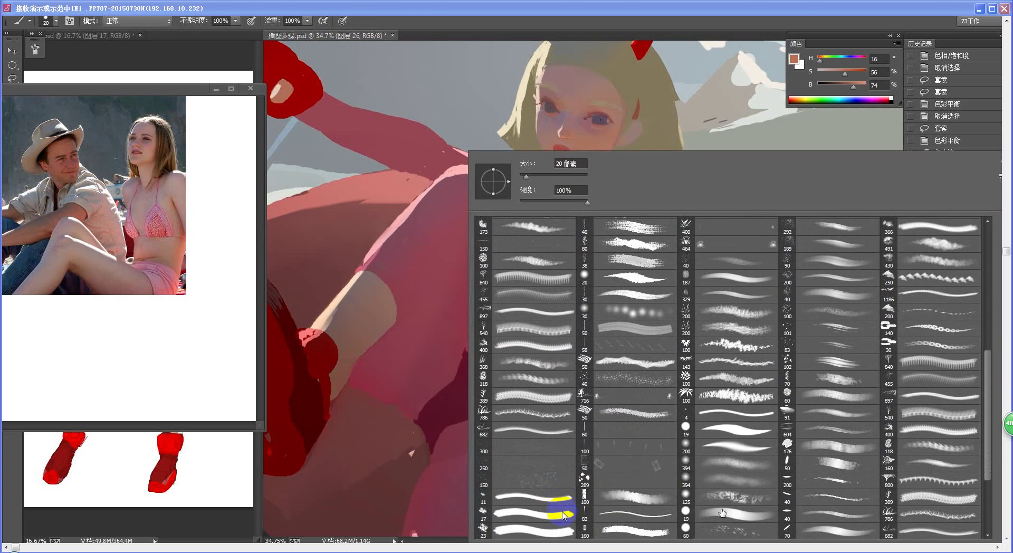
double_click(724, 513)
right_click(592, 118)
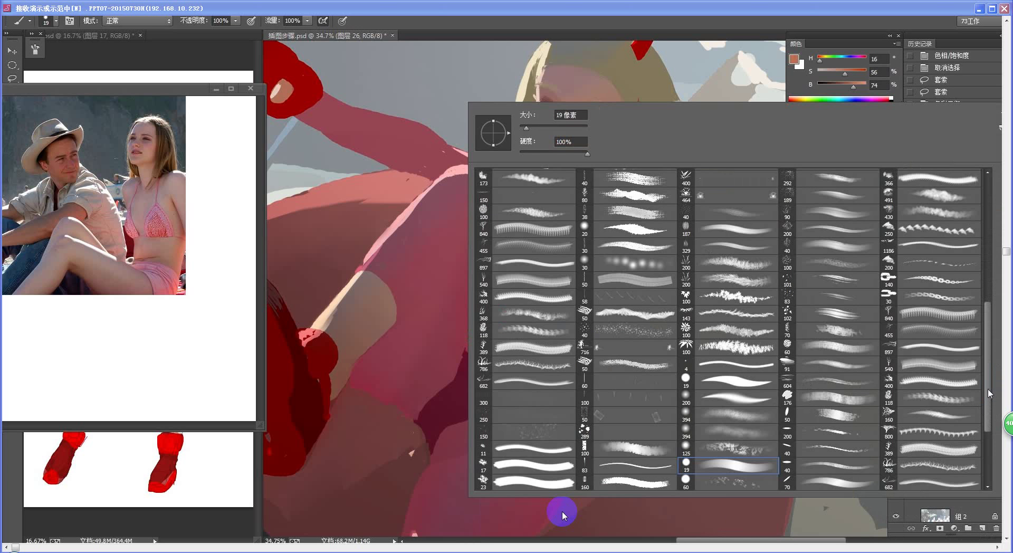
scroll(966, 424, down, 3)
double_click(733, 353)
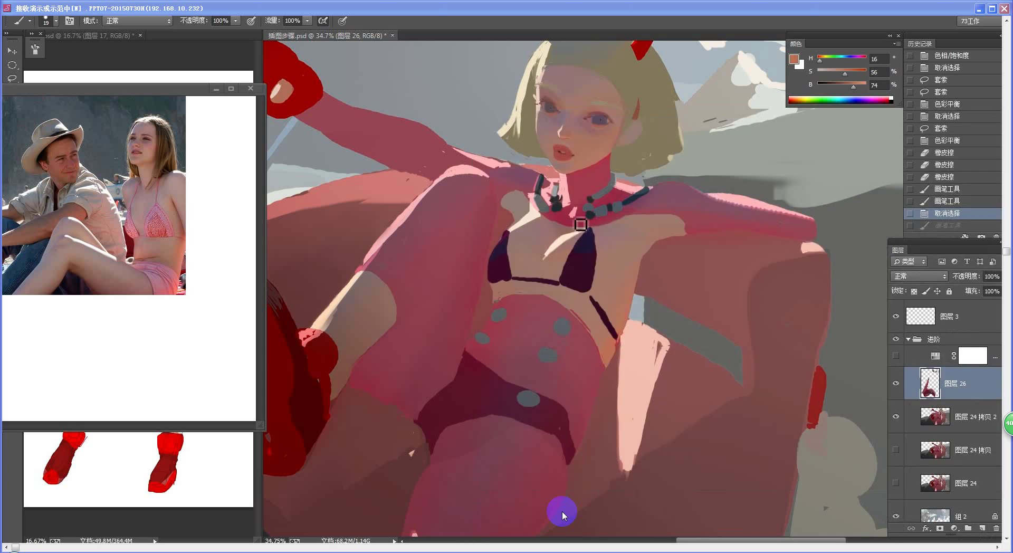
Enlarge the brush to size 35 and paint the chest skin below the highlight and around the bikini band, undoing the first stroke
key(])
key(])
key(])
drag(568, 233, 557, 243)
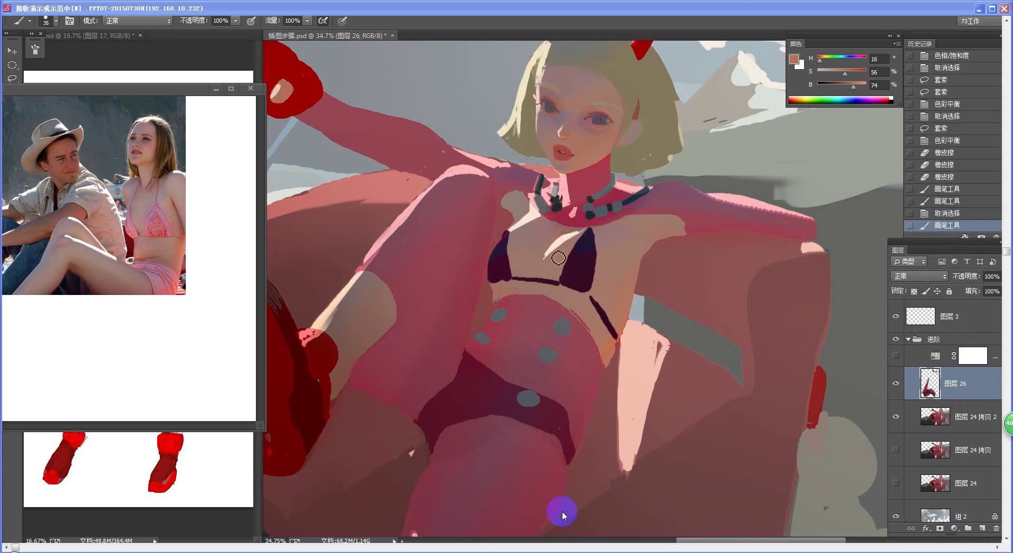
key(ctrl+z)
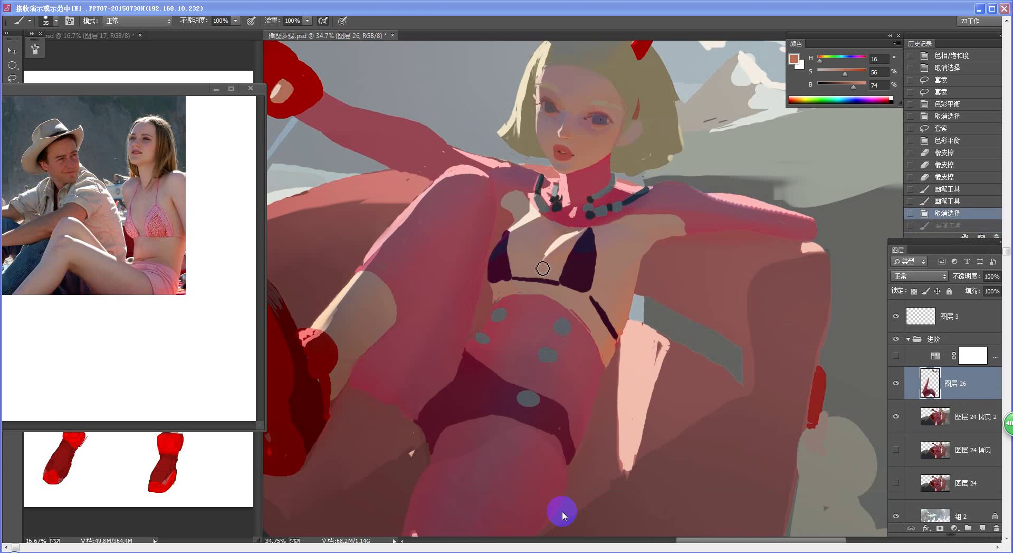
mouse_move(542, 271)
mouse_down()
mouse_move(533, 285)
mouse_move(559, 245)
mouse_move(539, 285)
mouse_up()
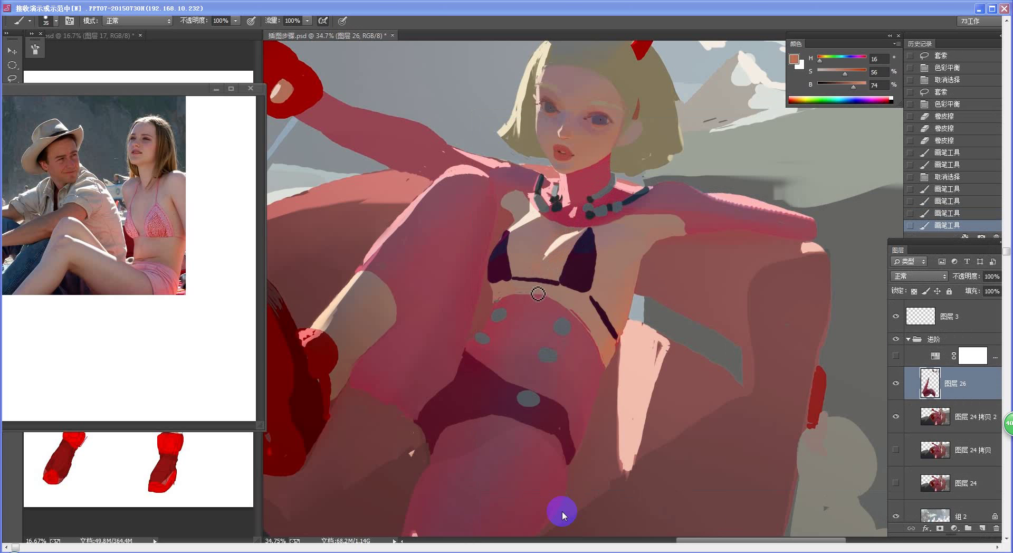
drag(555, 301, 570, 255)
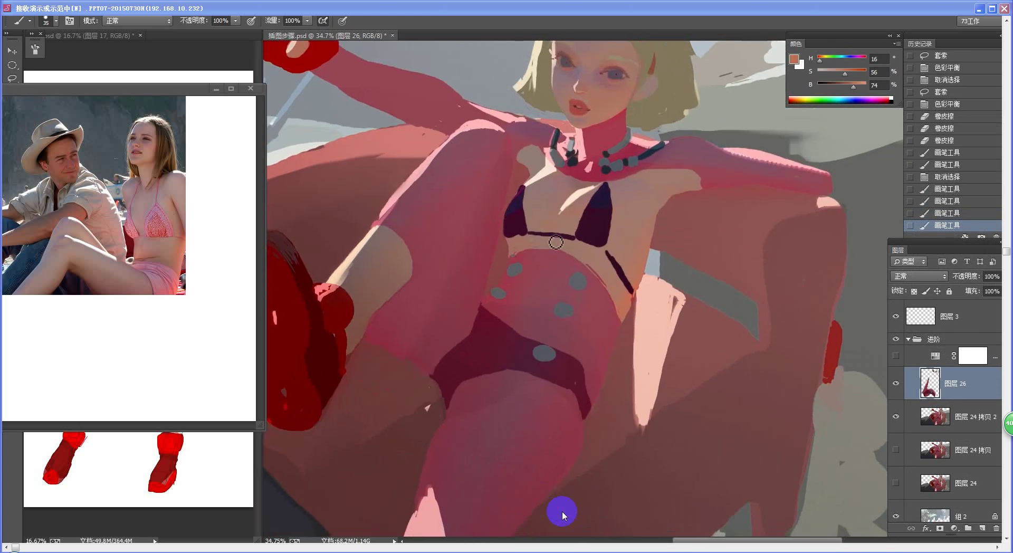
On layer 图层 24 拷贝 2, select the armchair gap between the raised leg and torso with the Magic Wand and hide the selection edges
click(979, 420)
key(w)
click(504, 253)
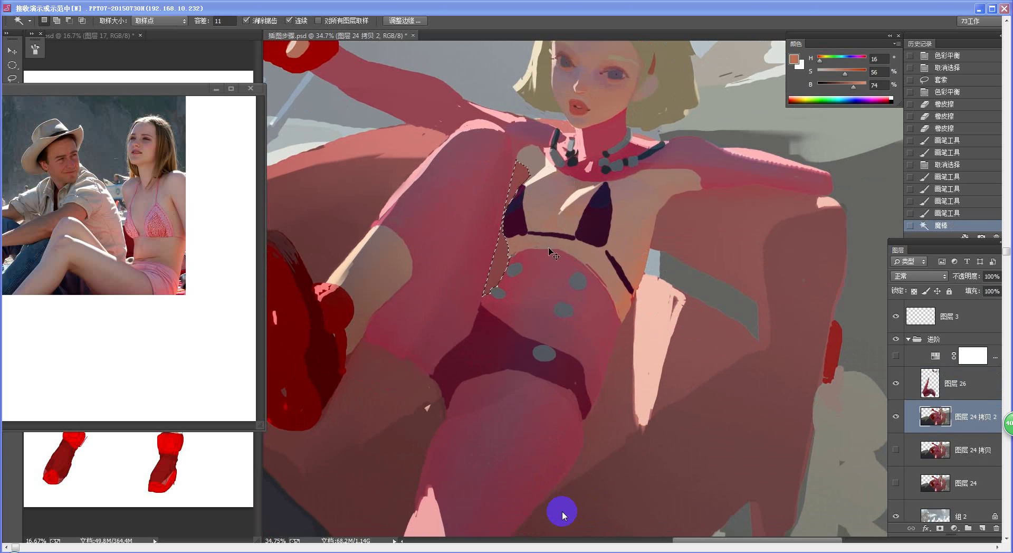
key(ctrl+h)
Darken the selected armchair gap with Hue/Saturation at saturation +31 and lightness -28, and check the whole picture
key(ctrl+u)
drag(777, 275, 788, 253)
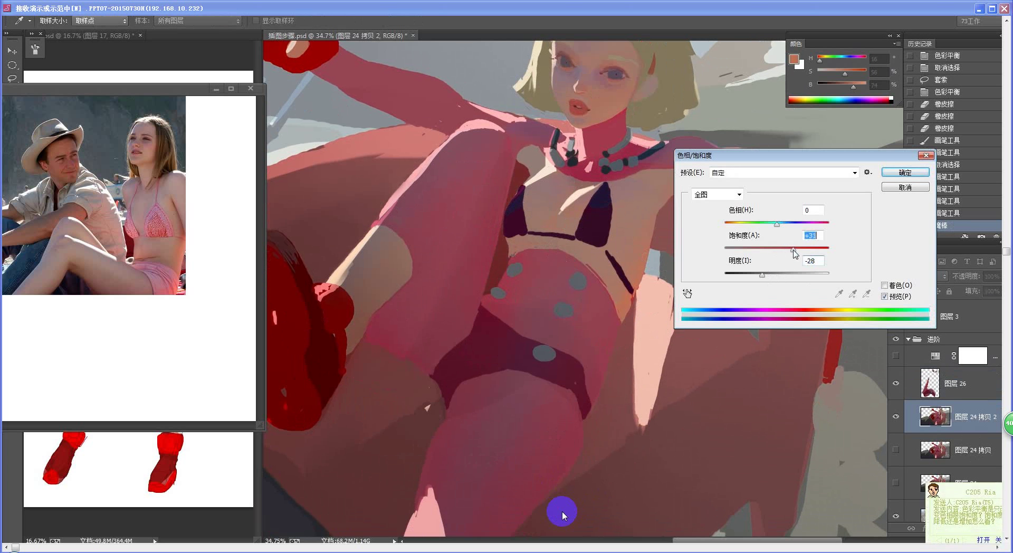
click(885, 172)
drag(823, 380, 765, 391)
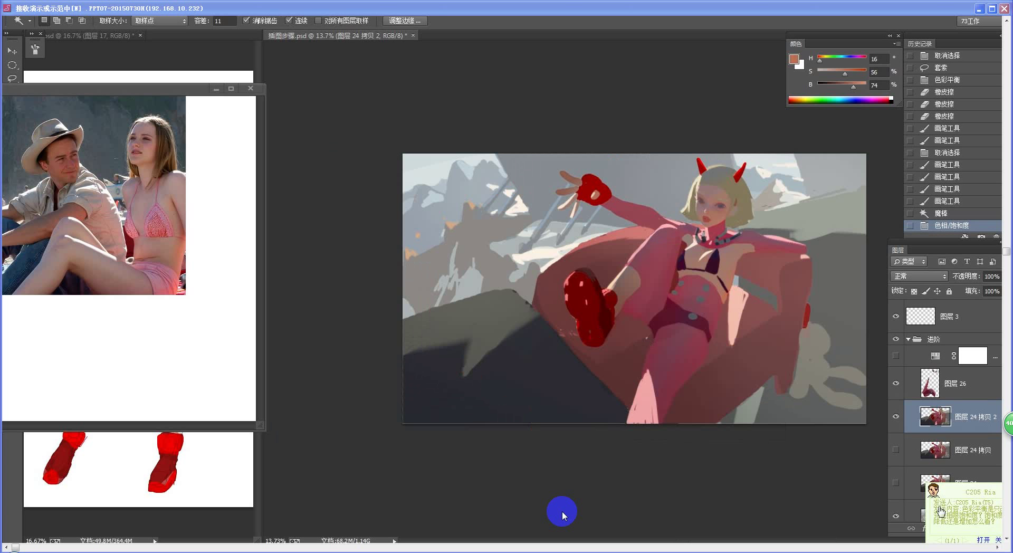
Open the incoming chat message, read the question, and minimise the chat window
click(979, 538)
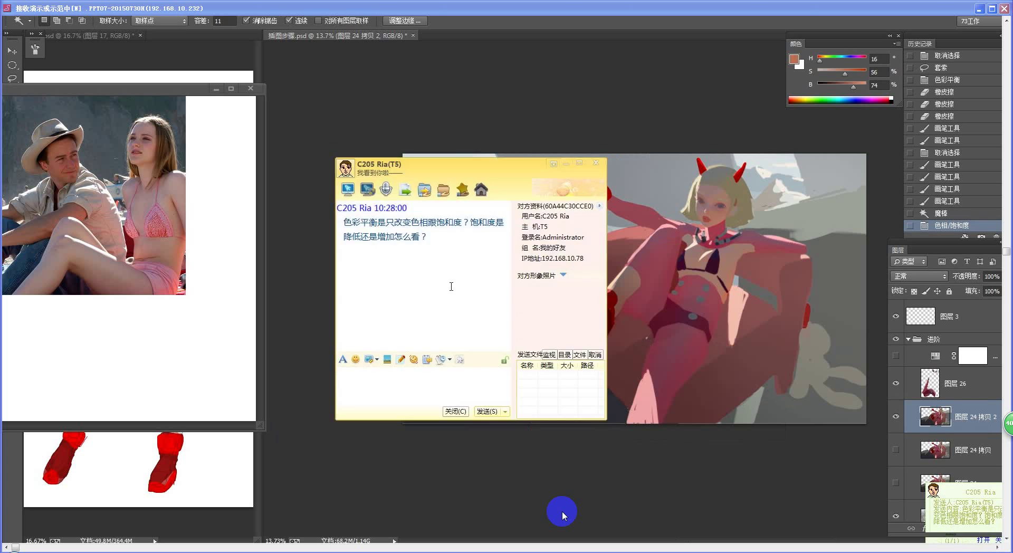
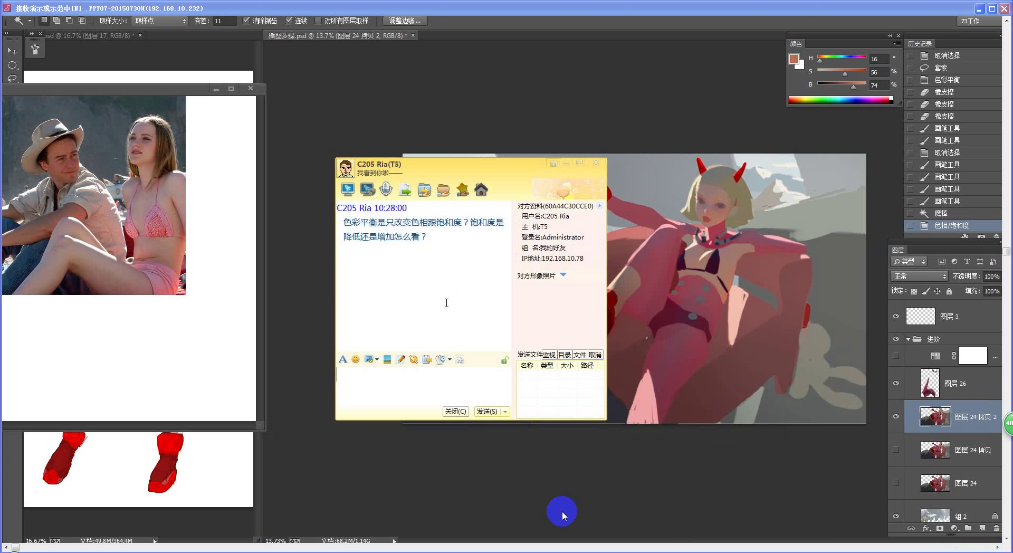
click(566, 164)
drag(531, 258, 479, 284)
key(ctrl+u)
drag(785, 162, 530, 136)
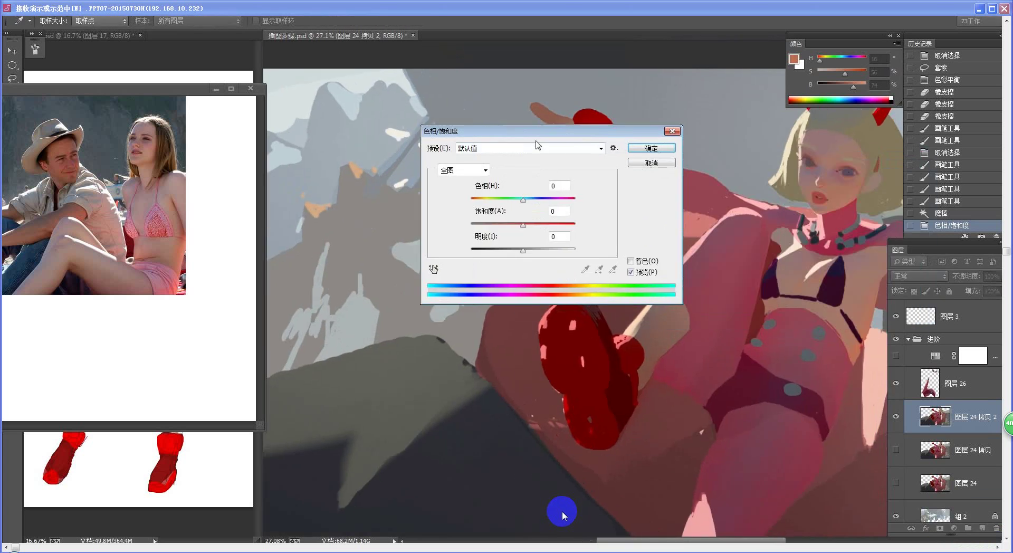
click(650, 162)
Try shifting the armchair gap's midtones to -69, -11 and +69 with Color Balance and cancel the adjustment
key(ctrl+b)
drag(791, 353, 431, 133)
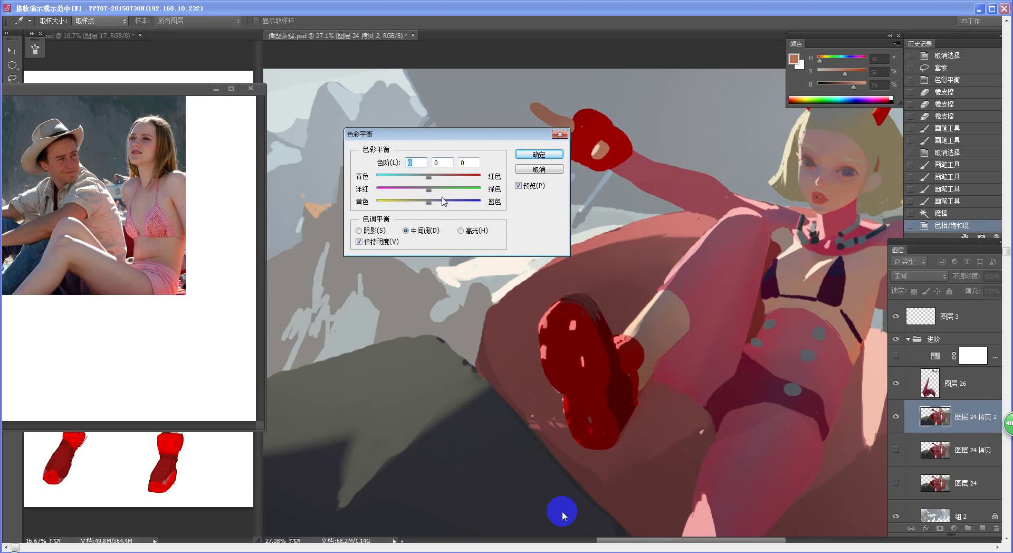
drag(431, 202, 393, 180)
drag(429, 189, 422, 189)
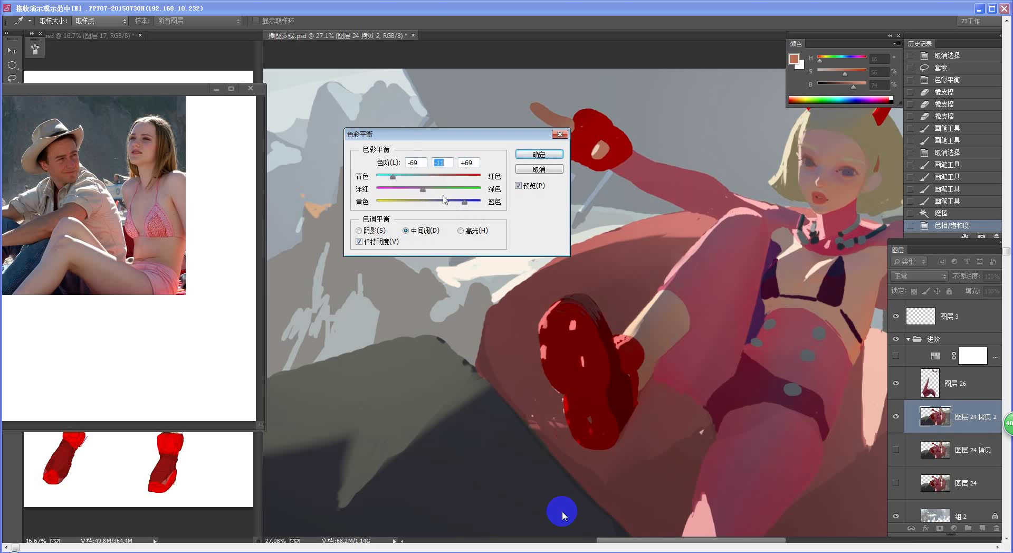
click(540, 169)
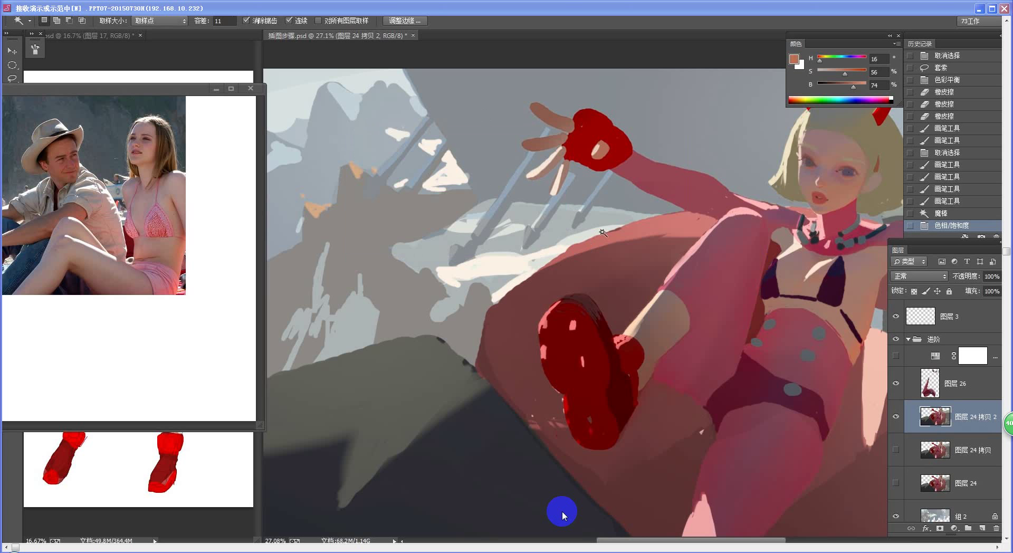
Inspect the darkened gap up close and in the whole figure, and undo its Hue/Saturation adjustment
drag(650, 255, 669, 259)
drag(719, 323, 598, 306)
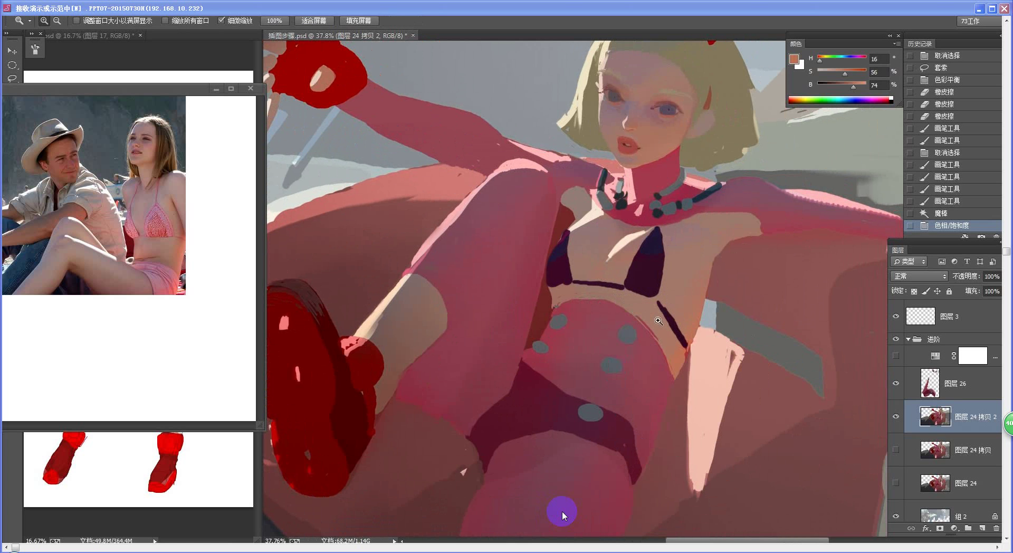
scroll(629, 308, down, 3)
key(ctrl+u)
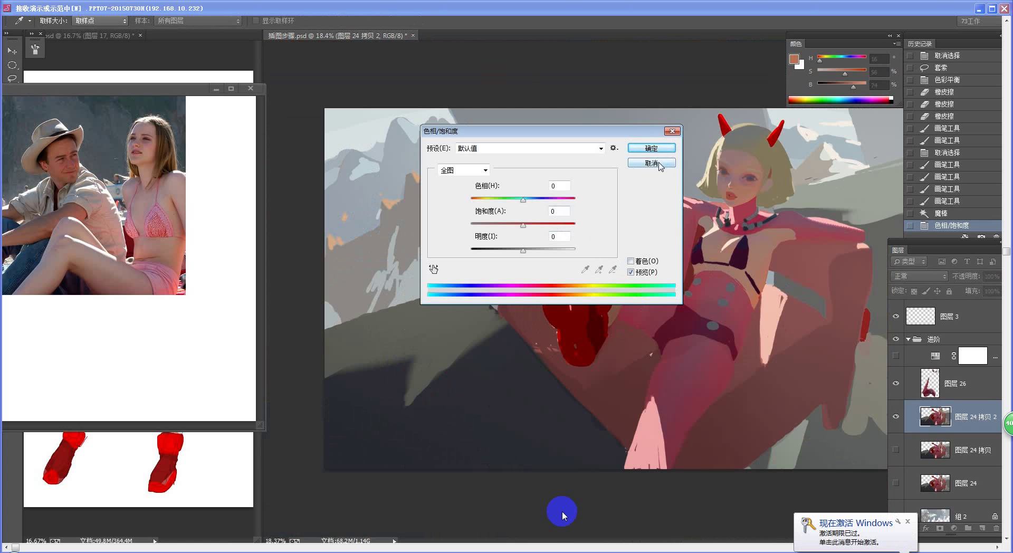
click(651, 163)
key(ctrl+z)
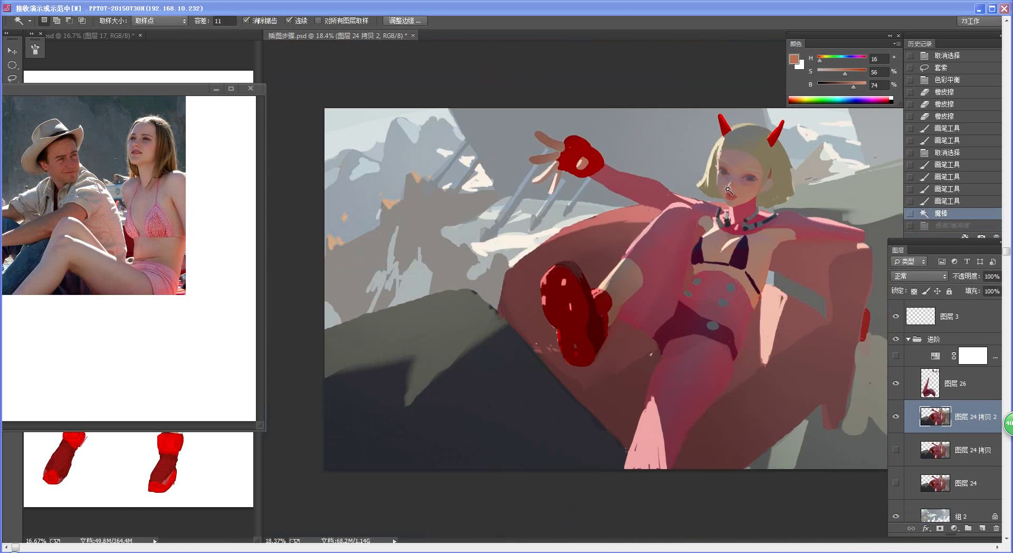
Copy the selected armchair gap to a new layer and set its hue to -11, saturation to +43 and lightness to -44
key(ctrl+j)
key(ctrl+u)
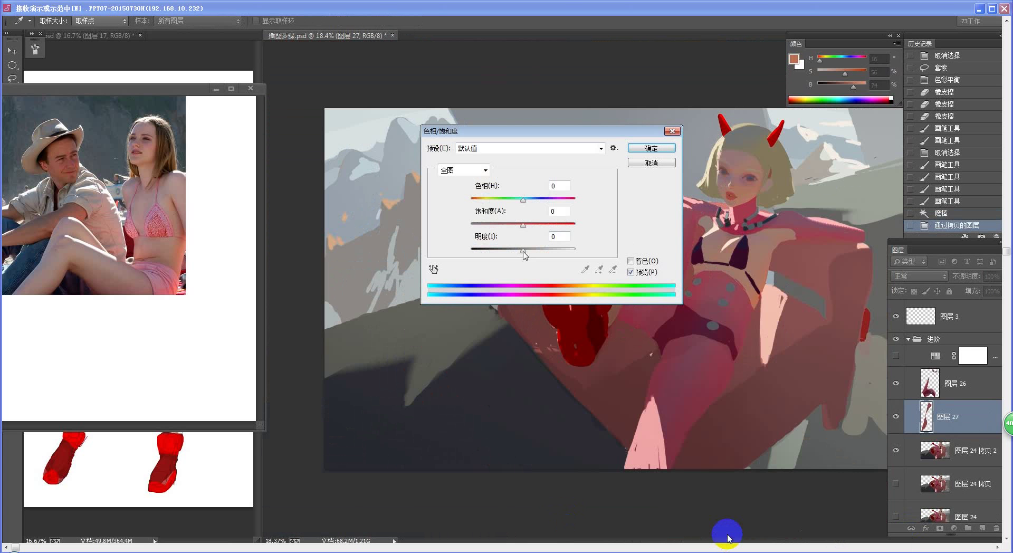
drag(525, 255, 503, 255)
drag(570, 132, 413, 228)
drag(376, 307, 370, 284)
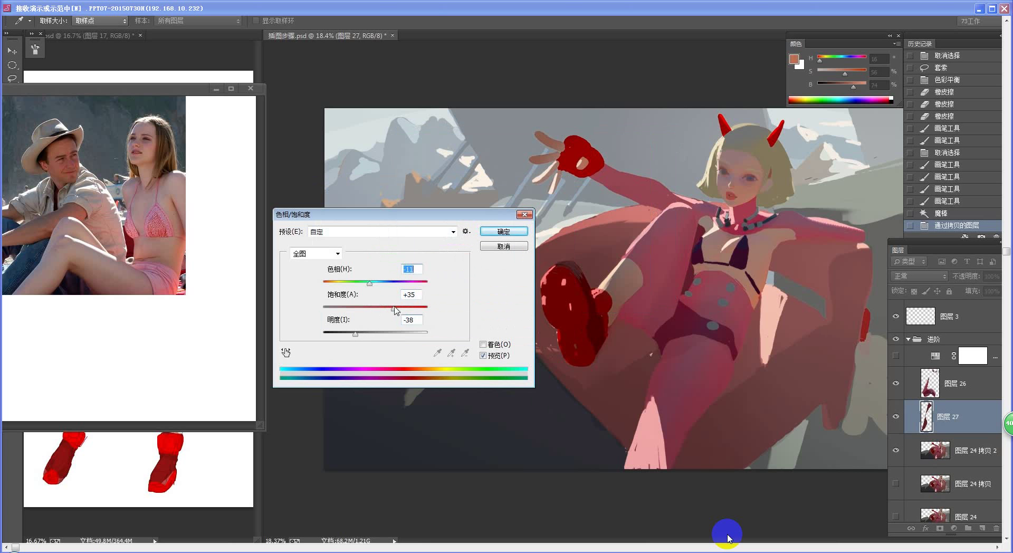
drag(394, 308, 398, 309)
drag(358, 333, 353, 335)
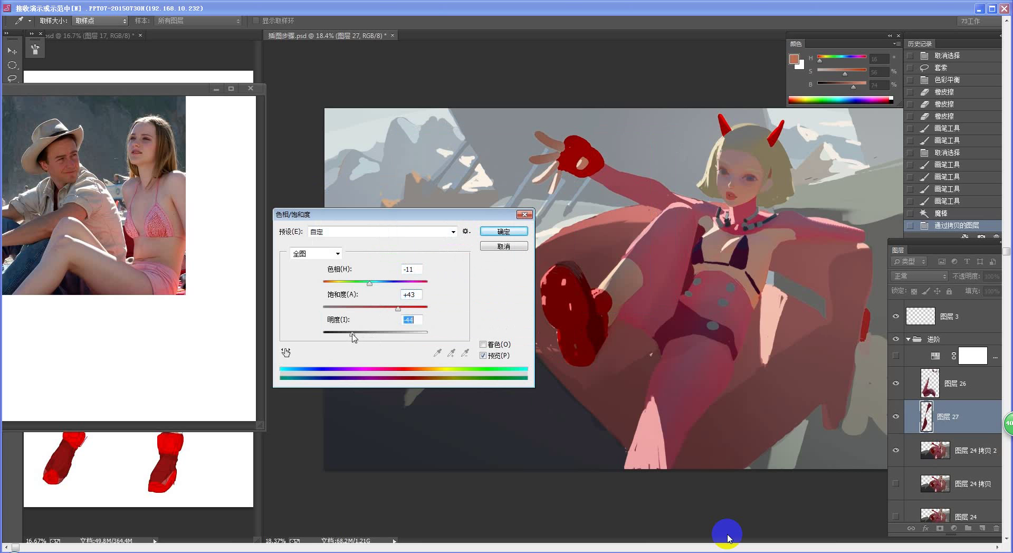
click(503, 235)
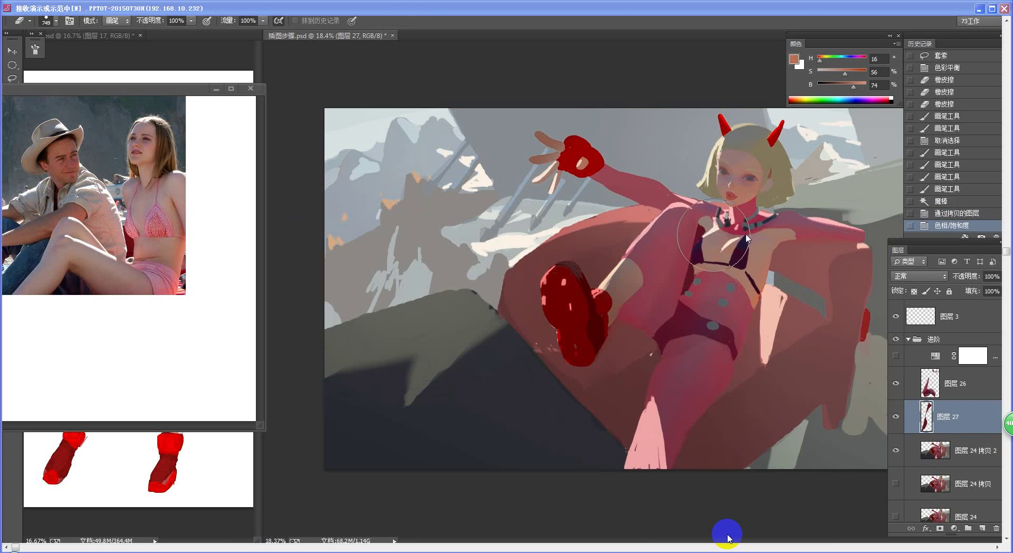
Fade the upper part of the darkened copy with a large Eraser, check it against the whole picture, and merge it down
drag(678, 240, 703, 172)
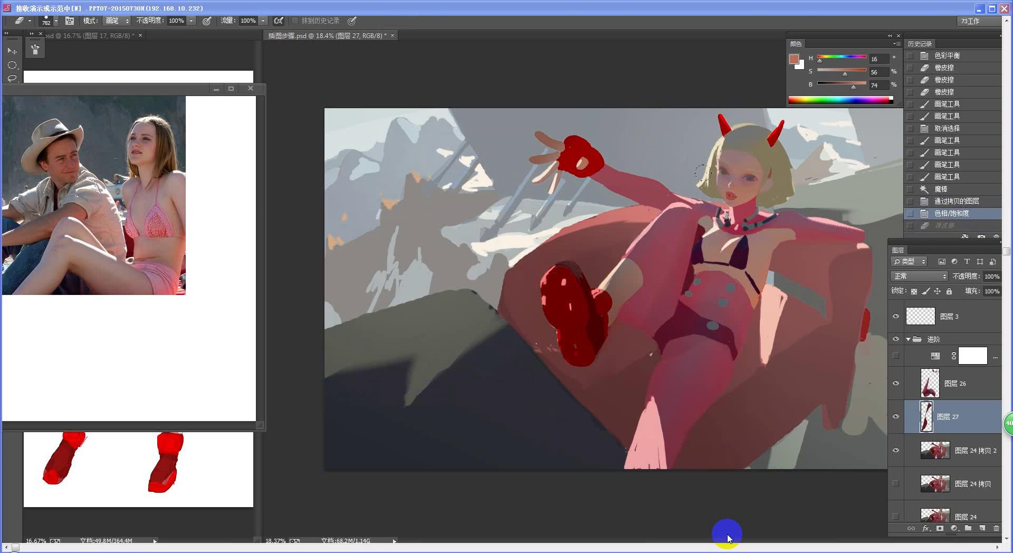
drag(683, 232, 698, 211)
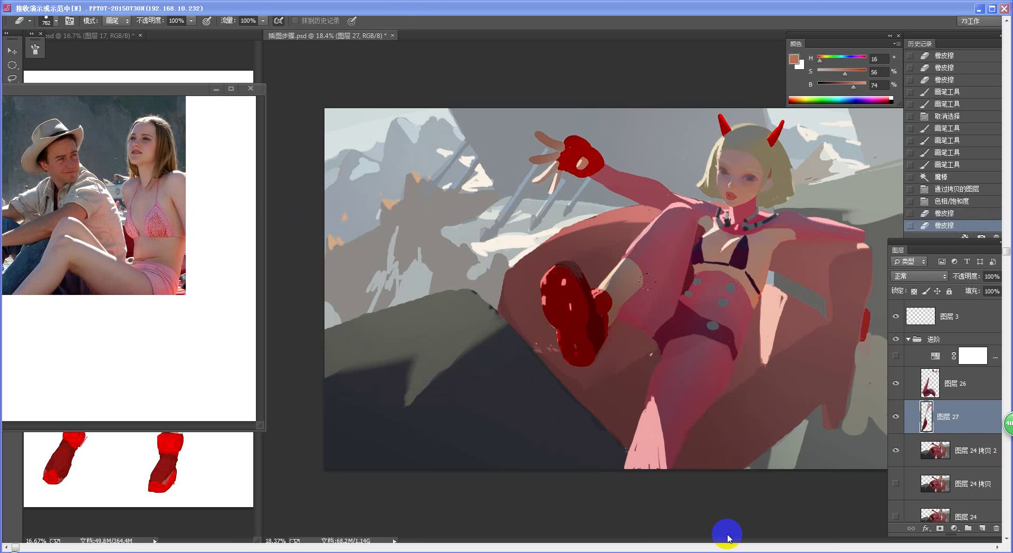
drag(770, 174, 727, 153)
key(z)
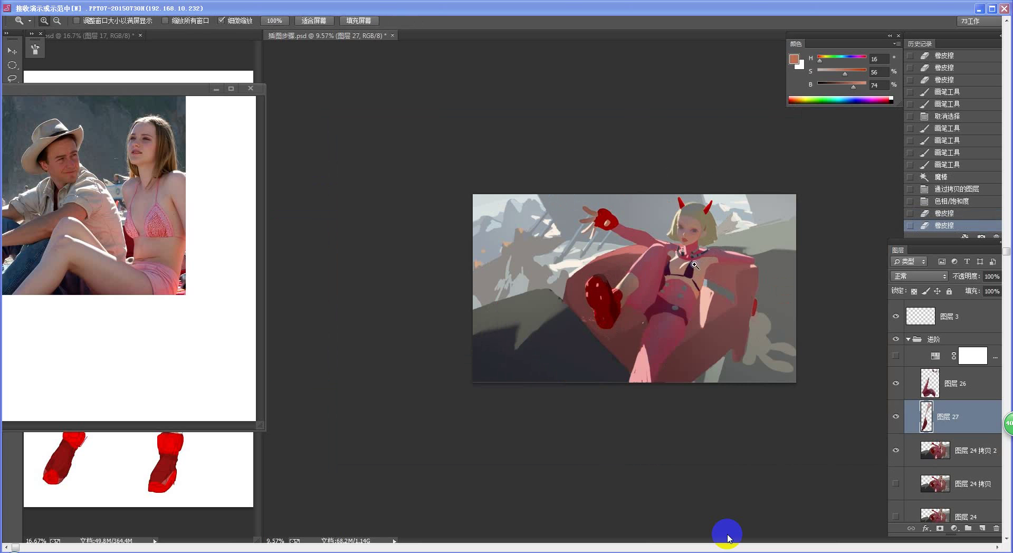
click(722, 264)
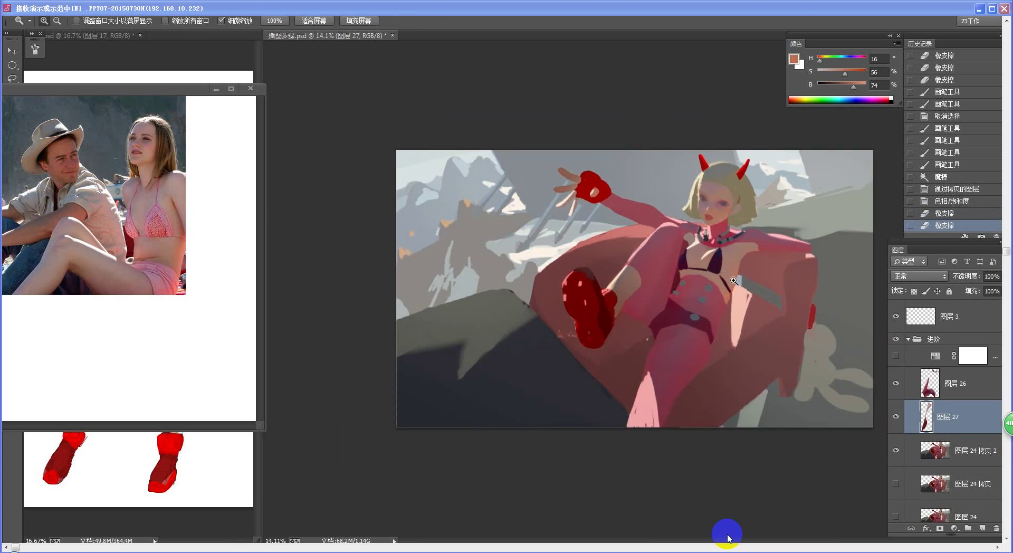
drag(733, 280, 626, 351)
key(b)
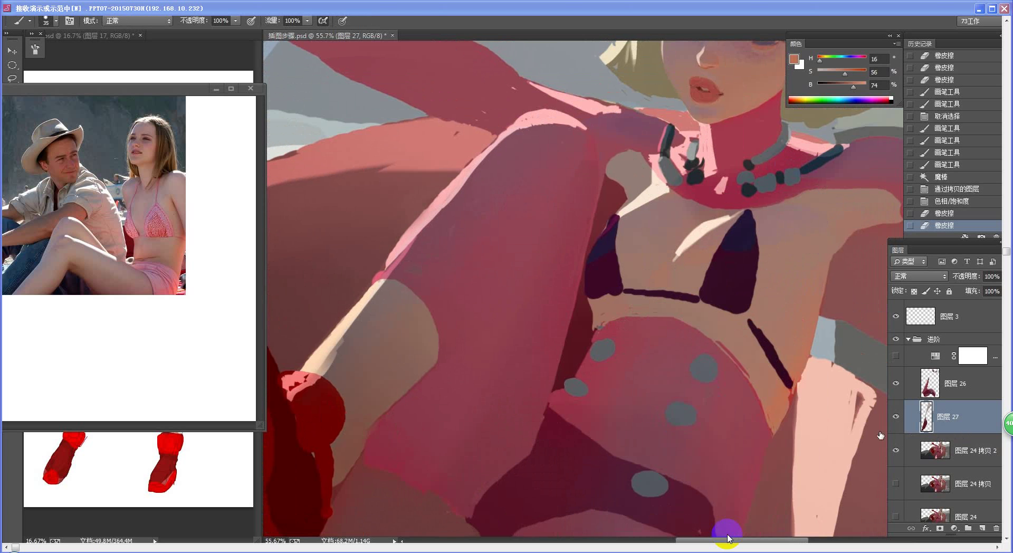
key(ctrl+e)
With a size 20 round brush, sample the gap's dark red and paint a clean torso edge below the bikini cup
right_click(615, 327)
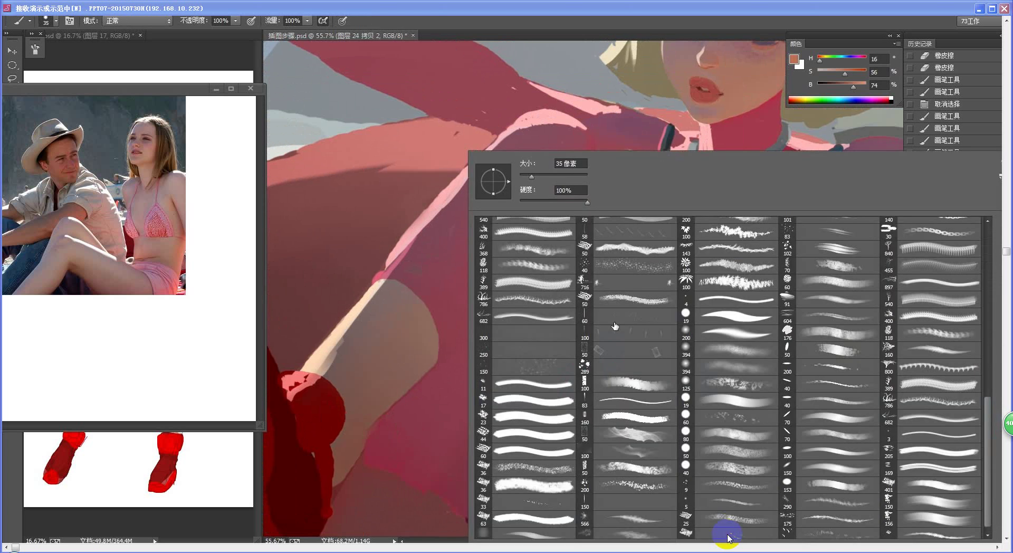
double_click(744, 321)
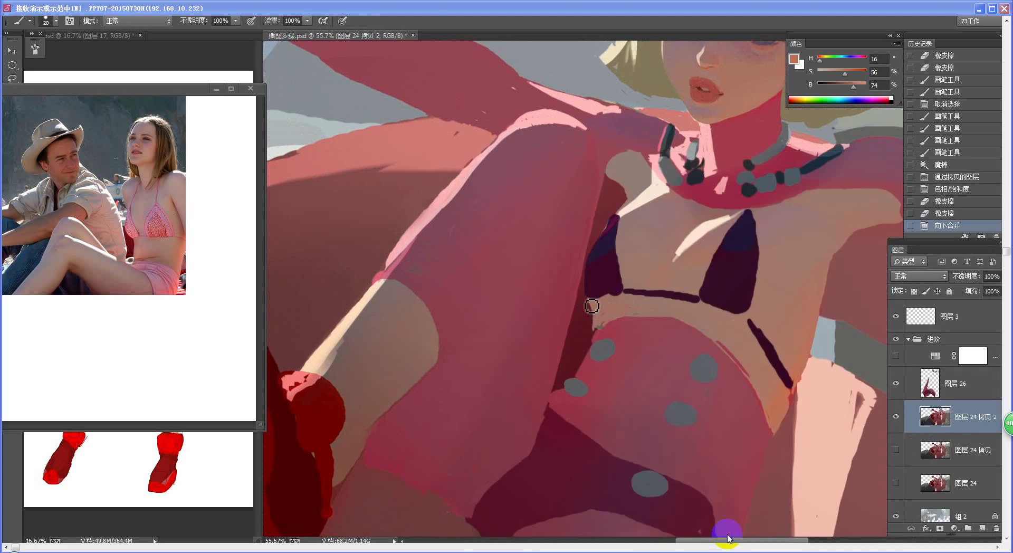
drag(596, 318, 592, 300)
key(ctrl+z)
alt+click(587, 323)
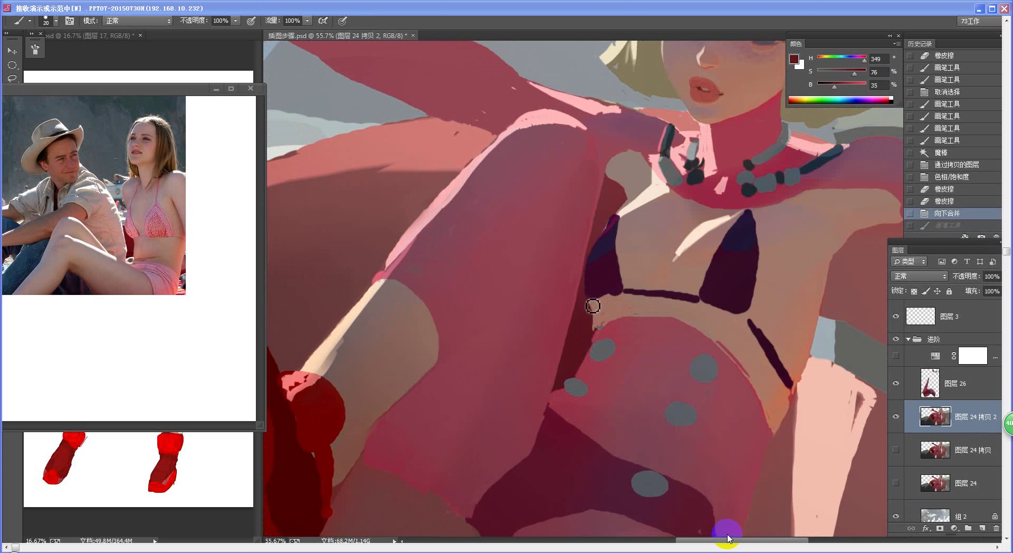
click(591, 296)
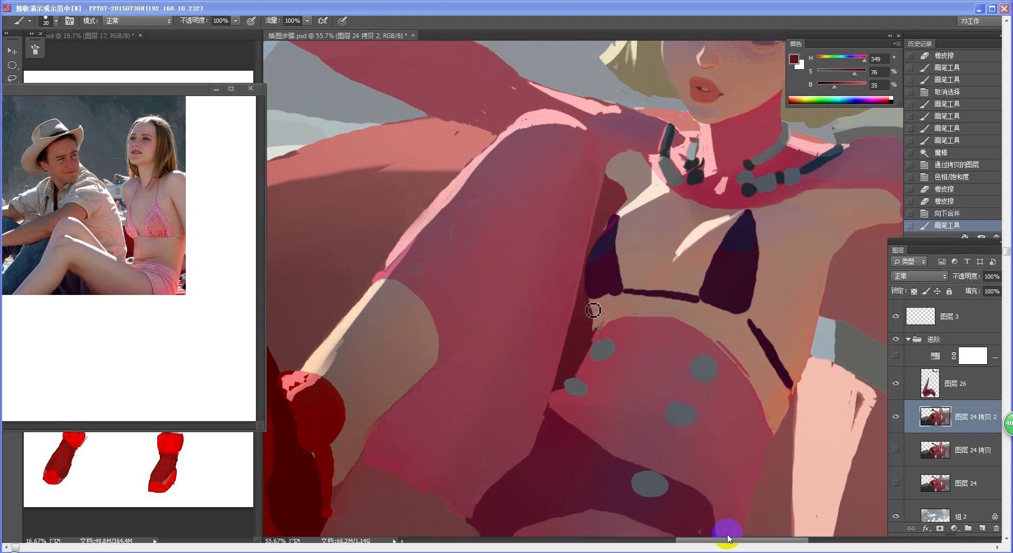
click(598, 322)
click(592, 311)
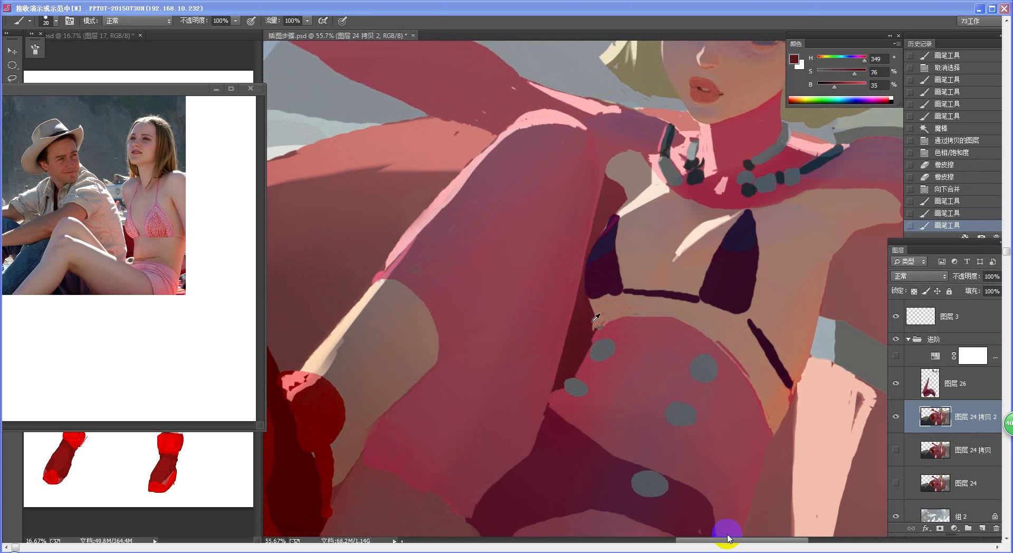
click(597, 331)
drag(597, 331, 599, 340)
drag(599, 341, 611, 332)
Sample the pinkish red belly tone and touch up the waist edge around the grey spot next to the dark gap
alt+click(606, 333)
click(611, 331)
click(602, 342)
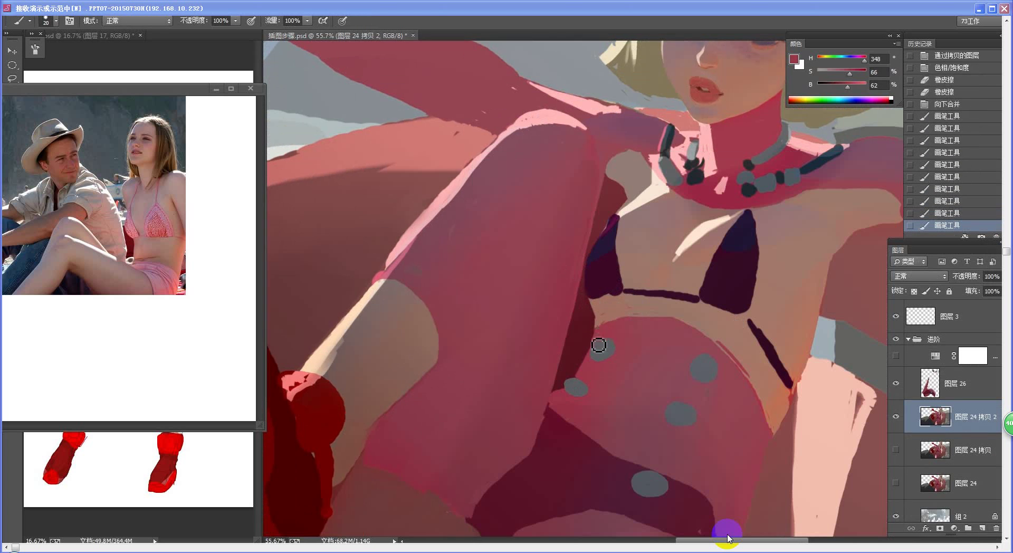
click(600, 348)
click(596, 351)
click(596, 355)
click(590, 366)
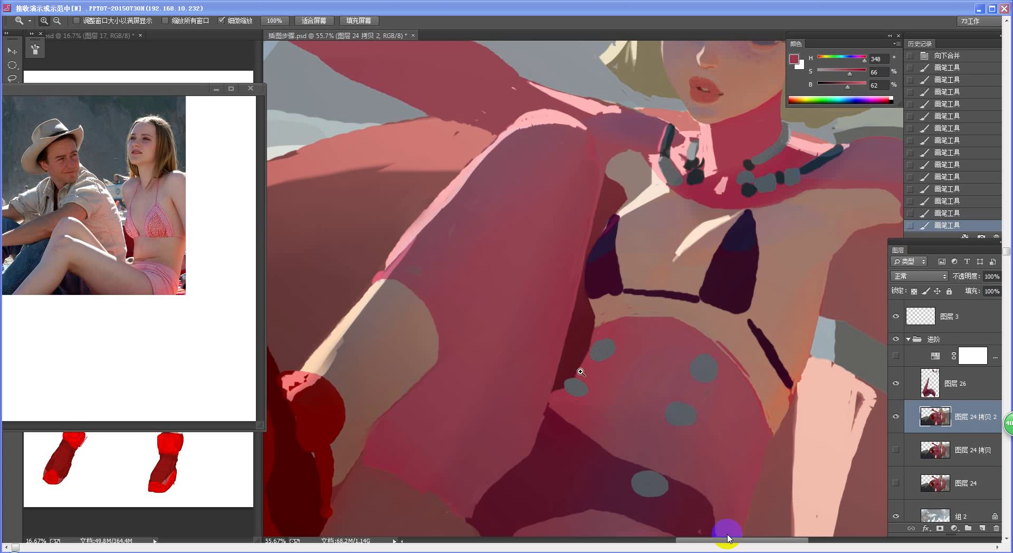
Check the retouched waist and torso in the whole picture and up close, and dismiss the chat window that pops up
drag(580, 375, 554, 404)
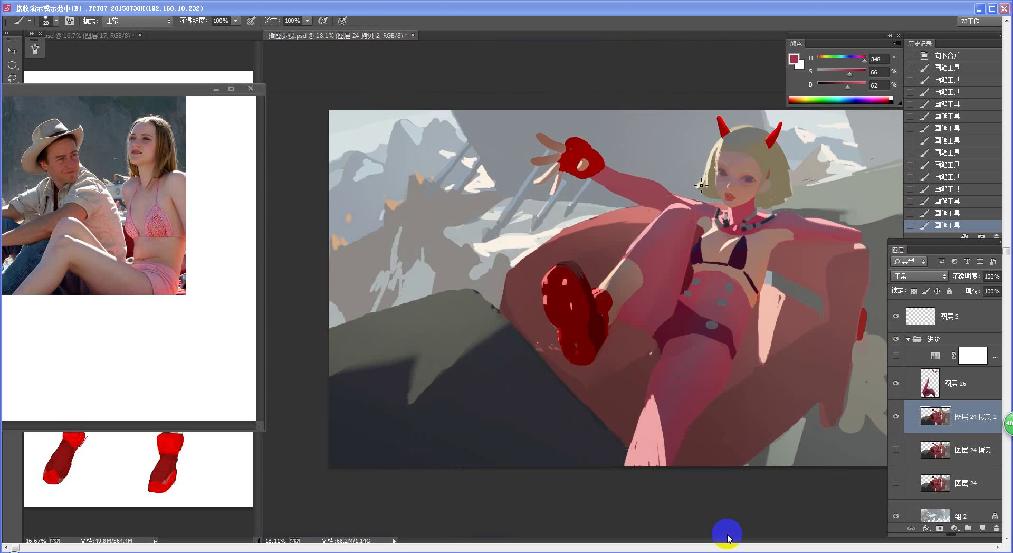
key(z)
mouse_move(721, 285)
mouse_down()
mouse_move(735, 297)
mouse_move(732, 280)
mouse_move(746, 303)
mouse_move(672, 299)
mouse_move(612, 311)
mouse_move(621, 318)
mouse_up()
key(b)
key(z)
key(b)
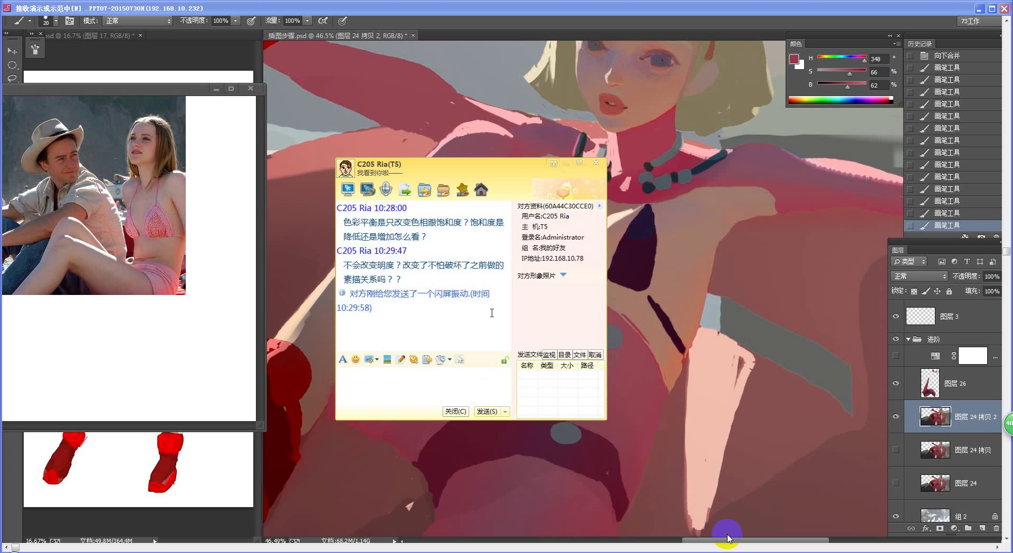
click(654, 251)
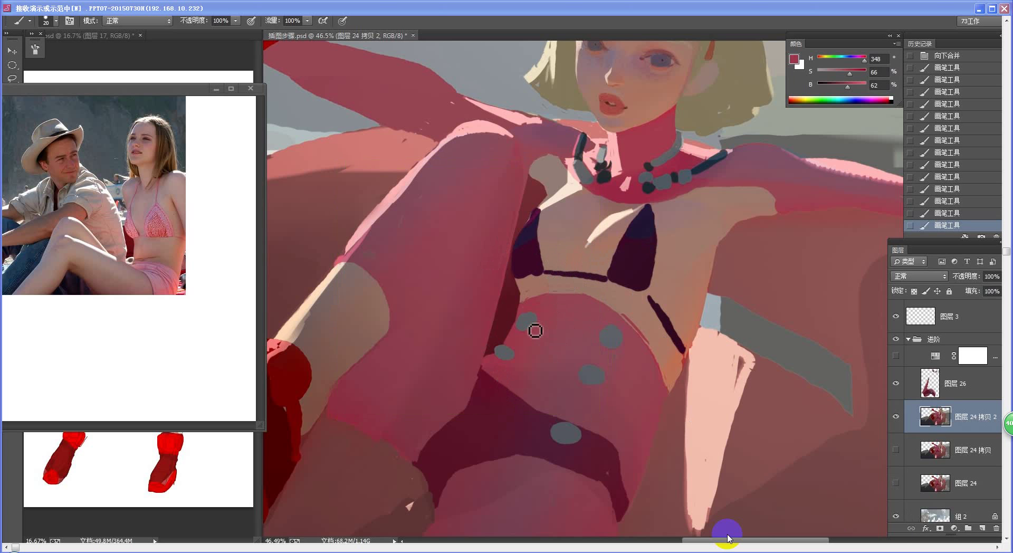
Sample the gap's dark red to tidy the edge beside the bikini cup, and the grey-brown skin tone to touch up the armpit
alt+click(537, 208)
click(533, 223)
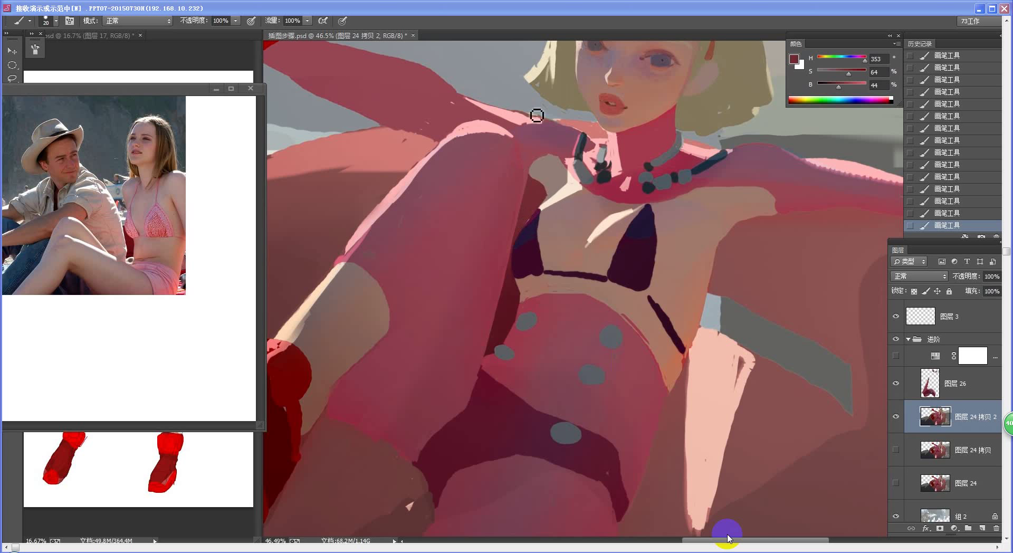
alt+click(550, 184)
alt+click(536, 175)
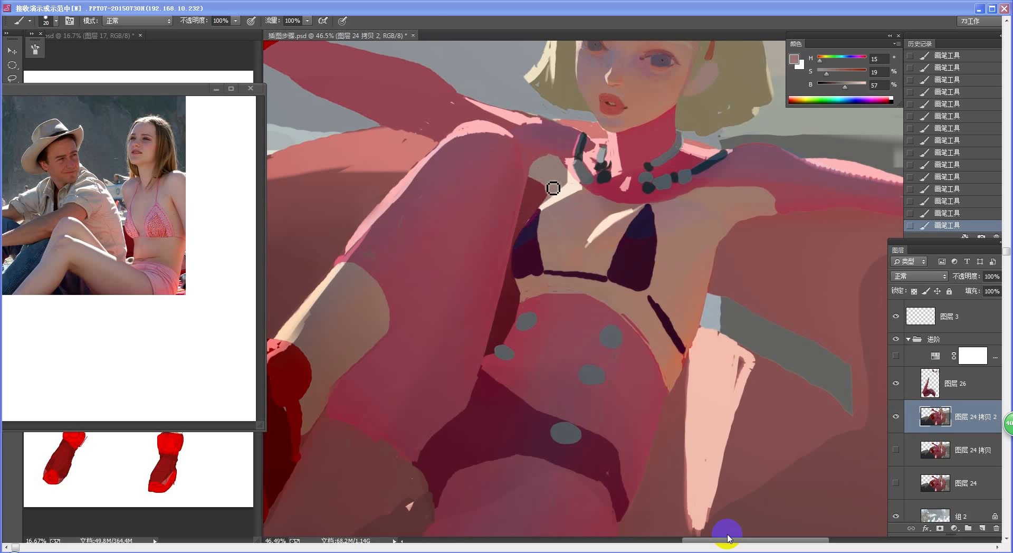
alt+click(549, 189)
mouse_move(549, 192)
mouse_down()
mouse_move(552, 202)
mouse_move(547, 194)
mouse_up()
drag(469, 332, 476, 299)
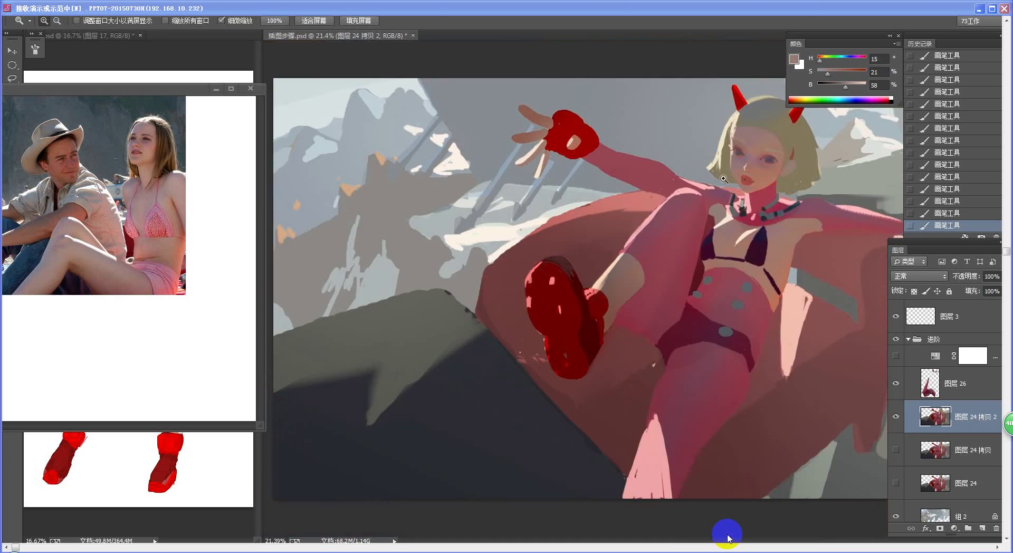
Try painting over the shadowed shoulder next to the necklace with a tone sampled from it
scroll(664, 160, up, 5)
alt+click(712, 267)
mouse_move(708, 259)
mouse_down()
mouse_move(743, 273)
mouse_move(735, 277)
mouse_up()
drag(698, 250, 769, 279)
key(ctrl+alt+z)
key(ctrl+alt+z)
Sample neighbouring red, pink and grey-brown tones and clean up the shoulder and armpit edge beside the necklace
alt+click(767, 264)
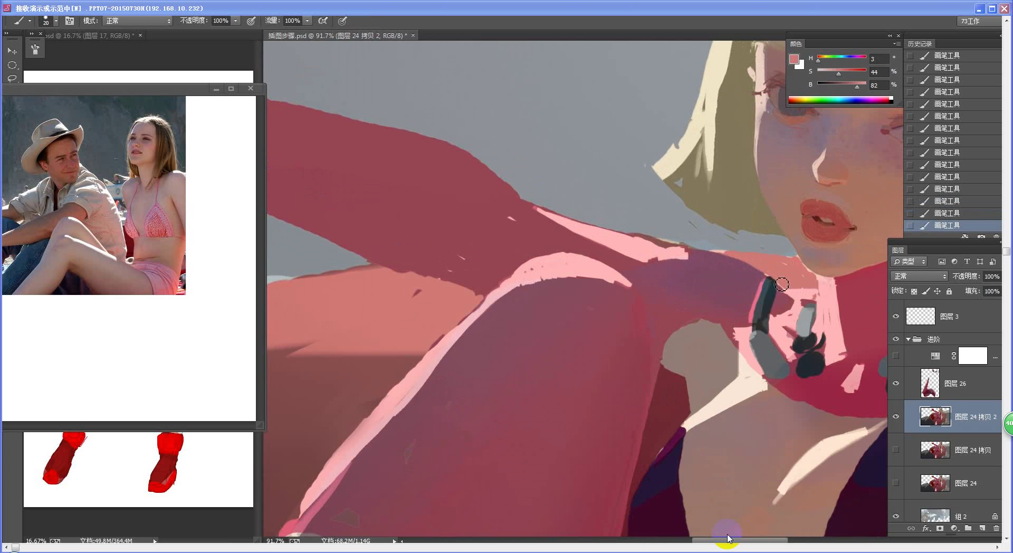
key(z)
drag(712, 315, 693, 328)
key(space)
mouse_move(793, 312)
mouse_down()
mouse_move(712, 270)
mouse_move(569, 235)
mouse_up()
key(z)
drag(507, 316, 519, 312)
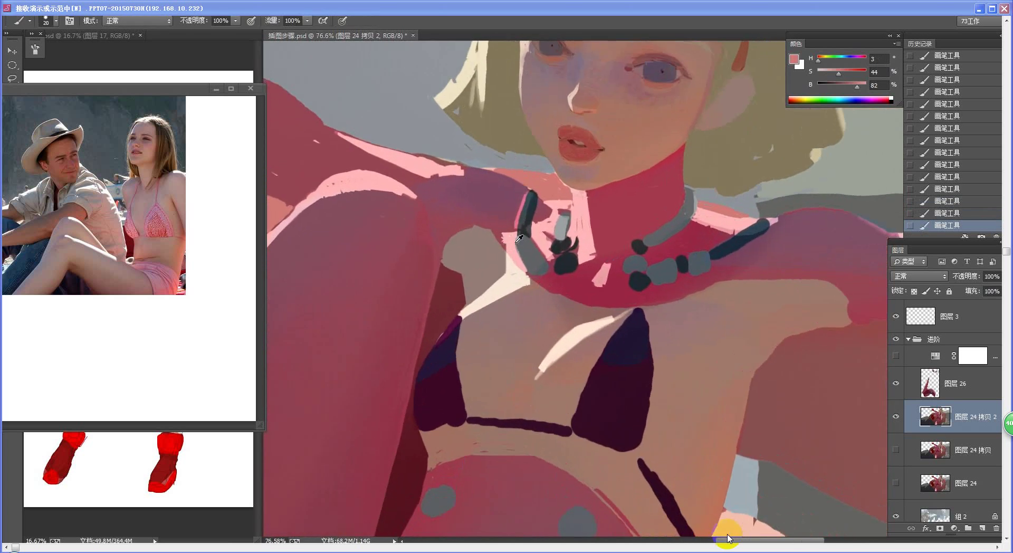
alt+click(513, 225)
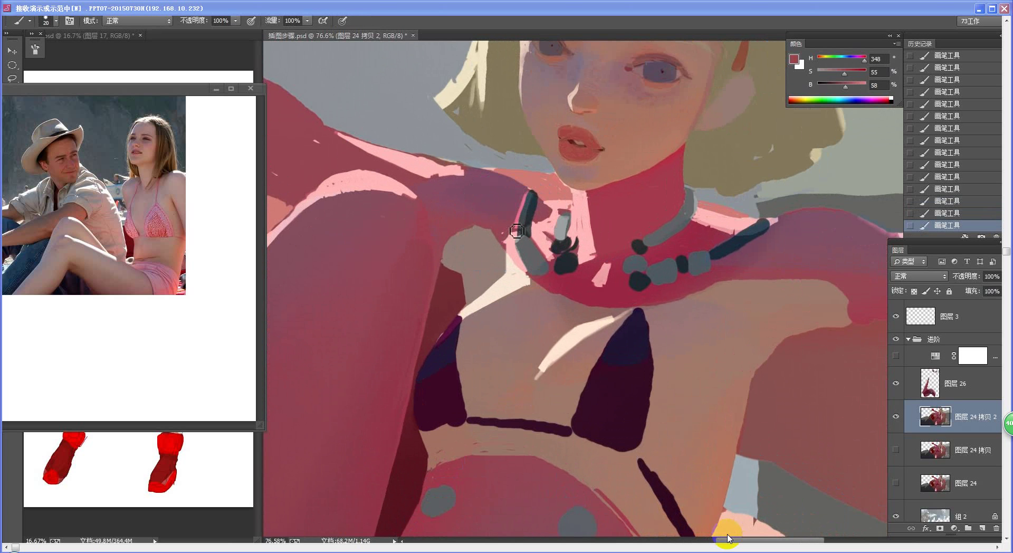
alt+click(517, 233)
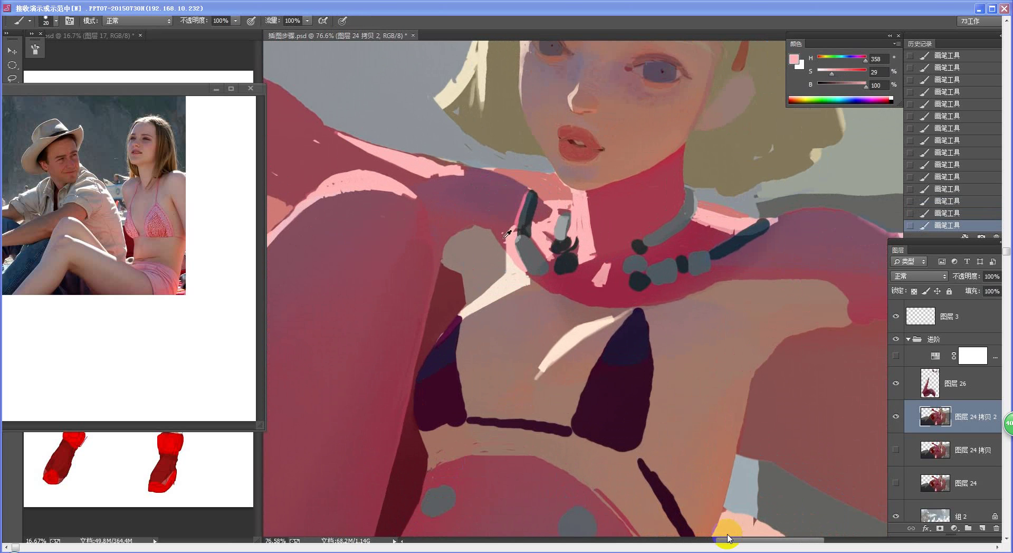
alt+click(513, 232)
drag(513, 232, 511, 259)
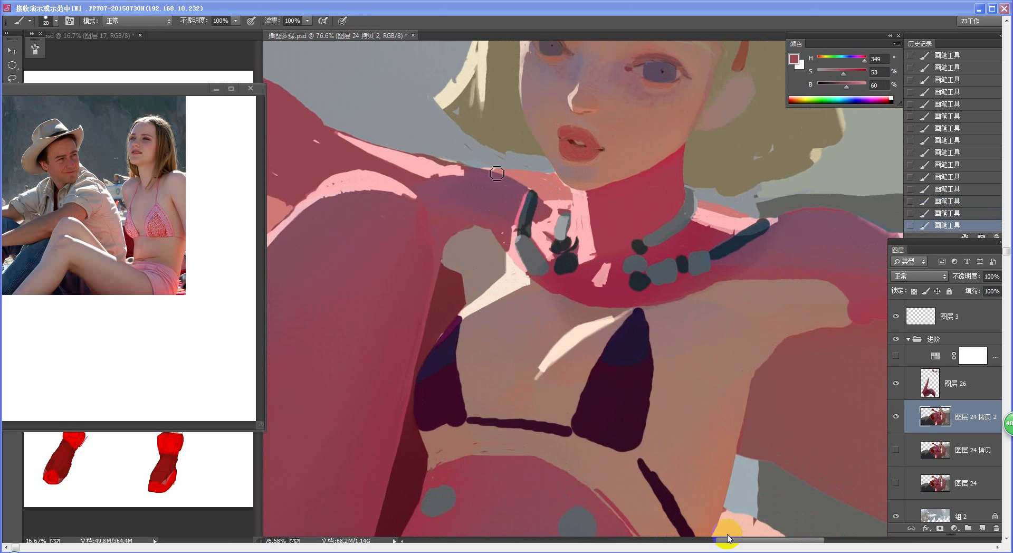
alt+click(501, 255)
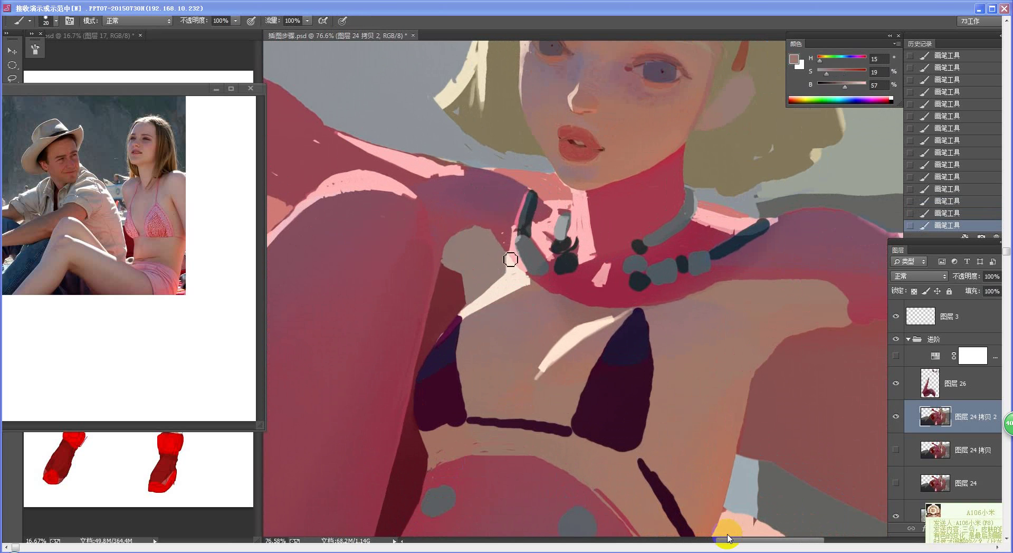
drag(505, 299, 454, 298)
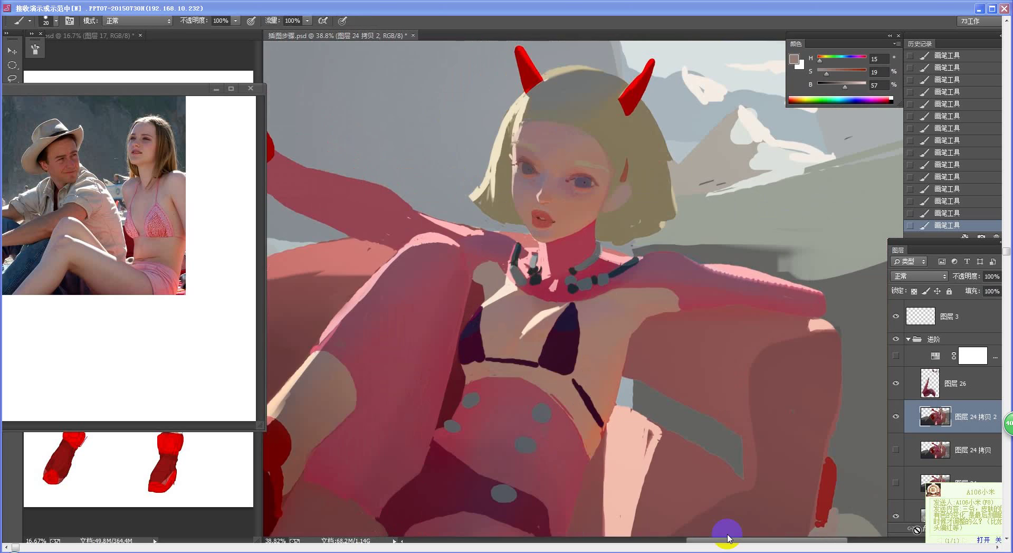
Open the incoming chat message, move its window aside to read it, and minimise it
click(981, 539)
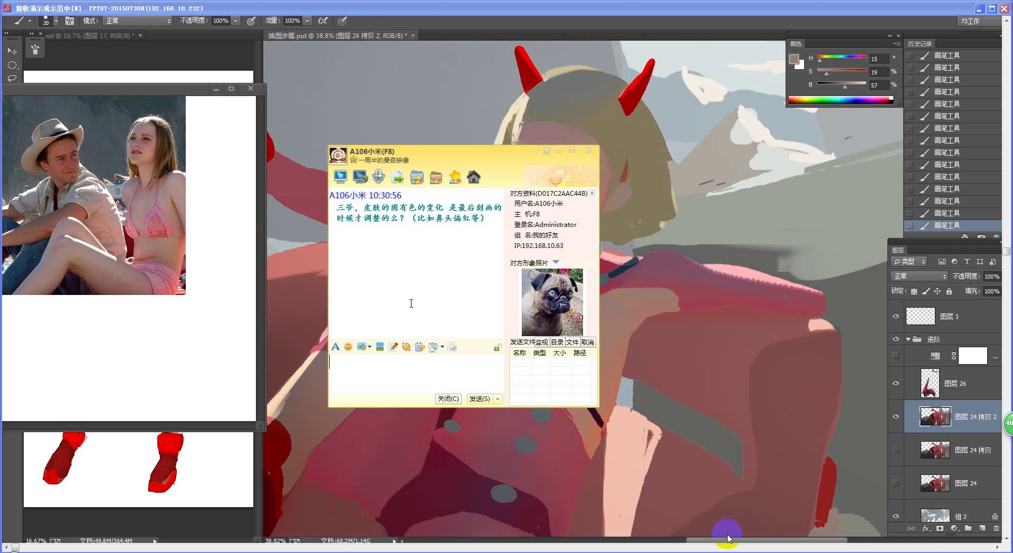
drag(501, 168, 395, 214)
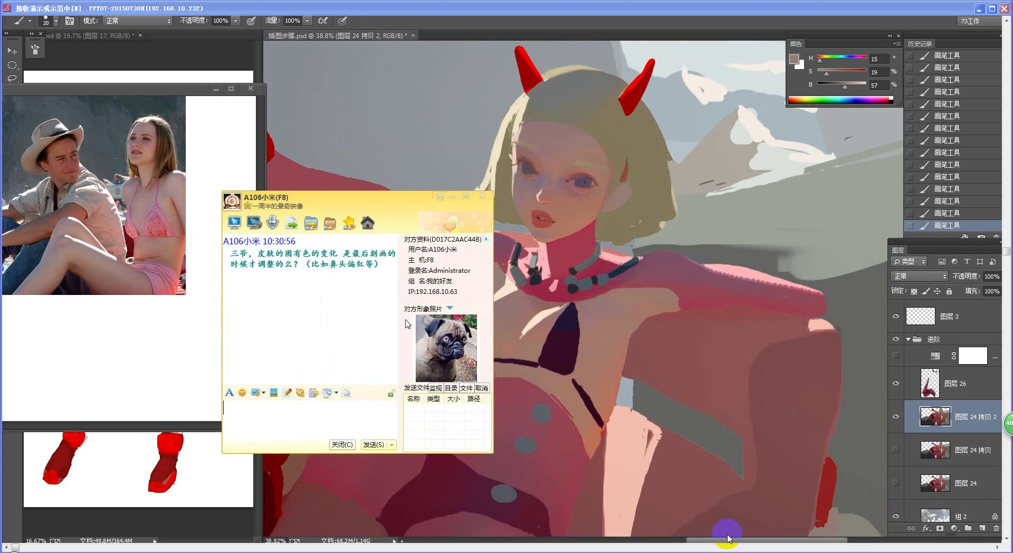
click(452, 197)
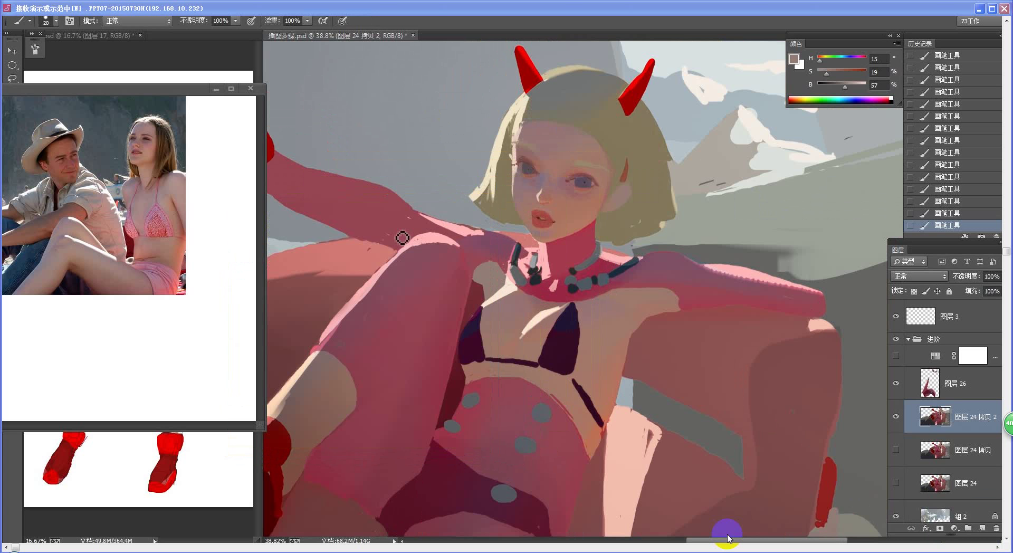
Try erasing parts of 图层 26 around the face with a size 69 Eraser
key(ctrl+space)
mouse_move(577, 233)
mouse_down()
mouse_move(487, 233)
mouse_move(579, 233)
mouse_up()
click(962, 380)
key(ctrl+space)
click(584, 200)
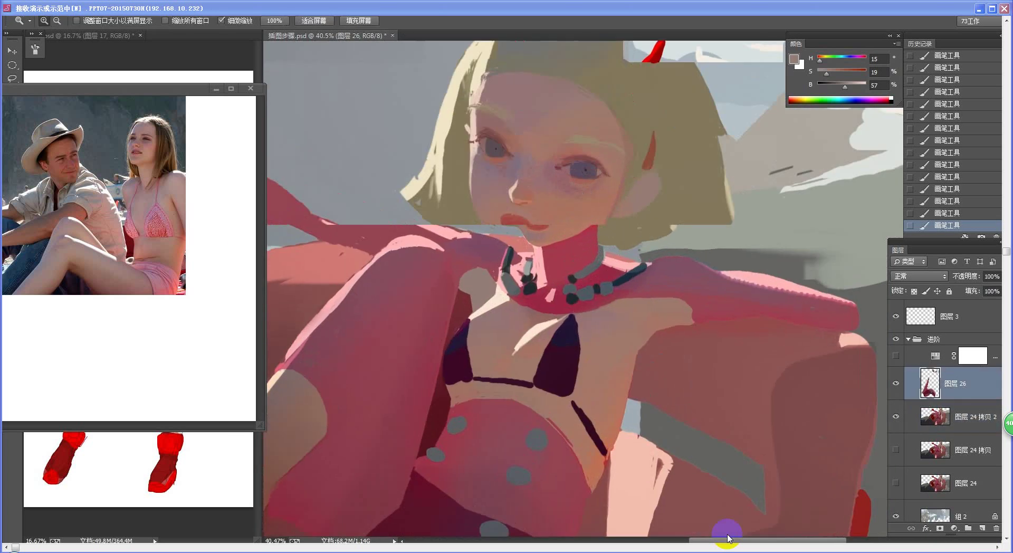
click(584, 199)
key(e)
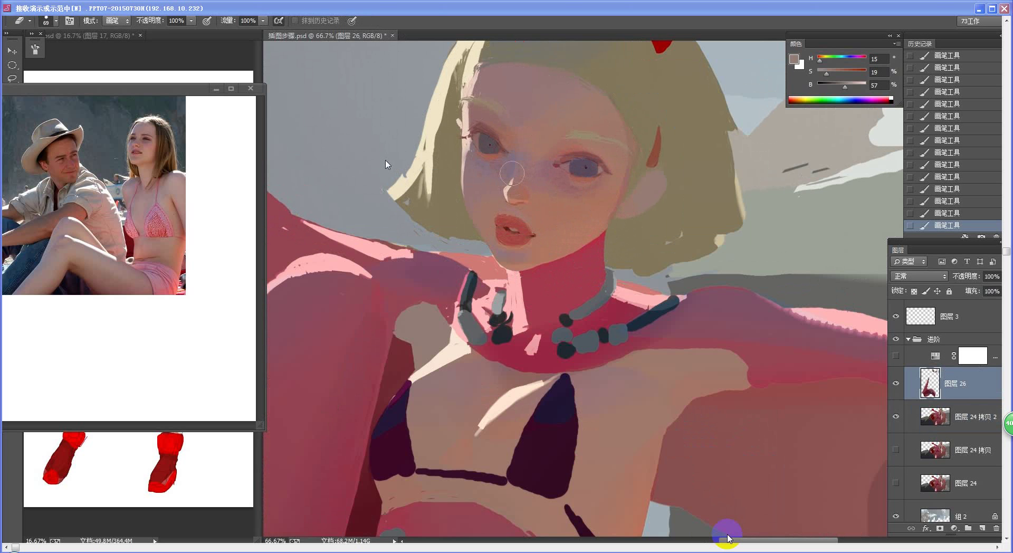
key(bracketleft)
key(bracketleft)
key(bracketleft)
key(bracketleft)
key(bracketleft)
key(bracketright)
mouse_move(513, 168)
mouse_down()
mouse_move(492, 200)
mouse_move(505, 162)
mouse_move(491, 195)
mouse_move(501, 196)
mouse_up()
drag(502, 258, 487, 198)
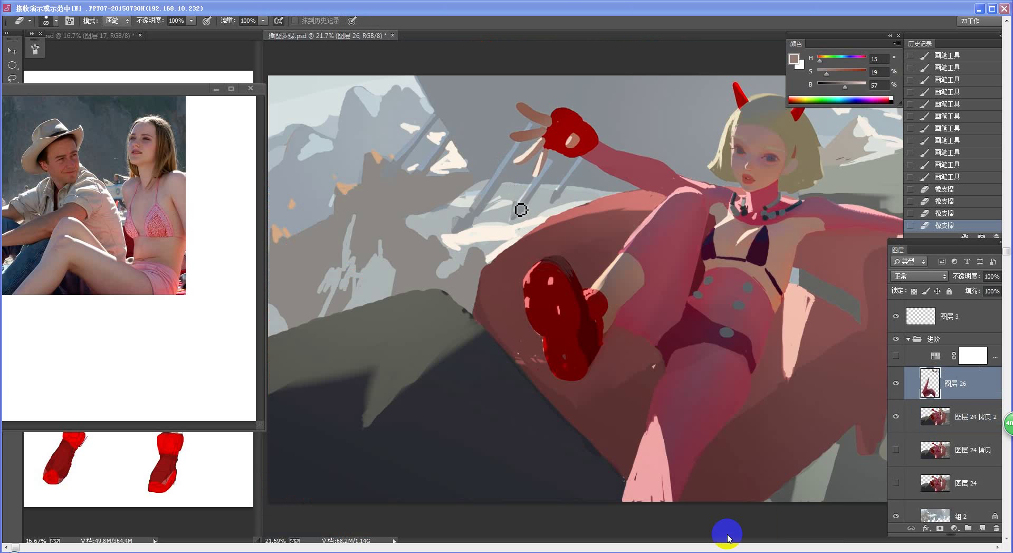
Undo the Eraser strokes made on 图层 26
key(z)
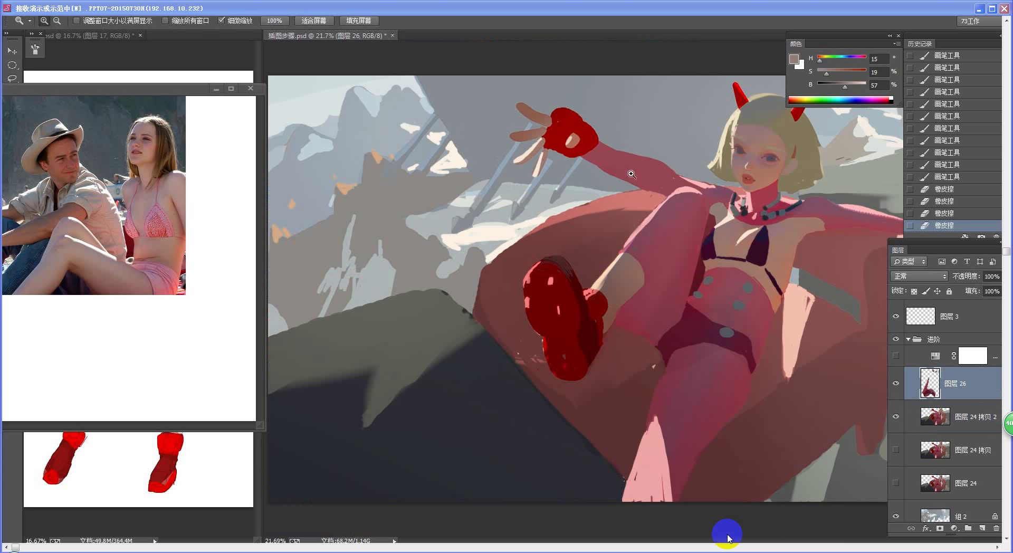
mouse_move(631, 174)
mouse_down()
mouse_move(590, 182)
mouse_move(641, 195)
mouse_up()
key(ctrl+z)
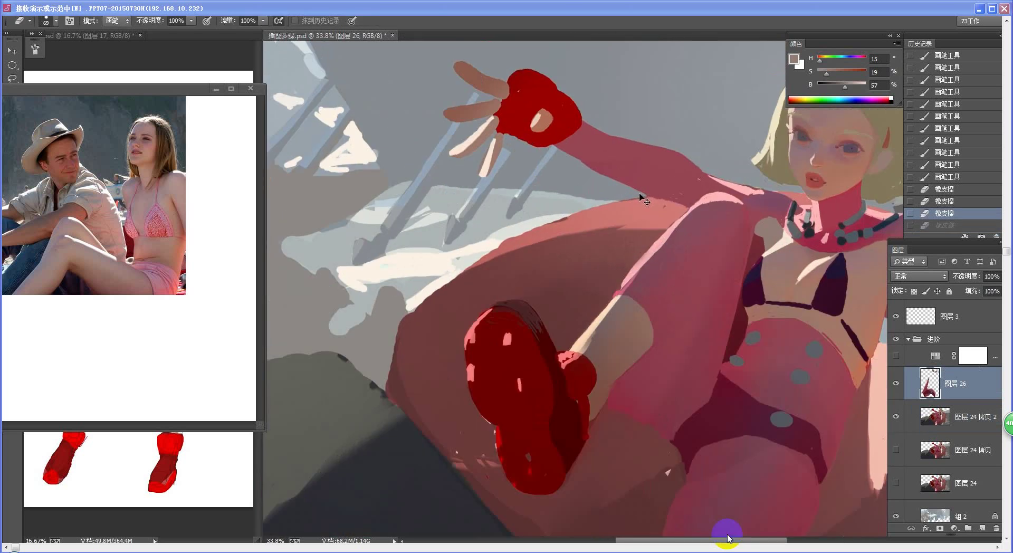
key(ctrl+alt+z)
key(ctrl+alt+z)
key(ctrl+alt+z)
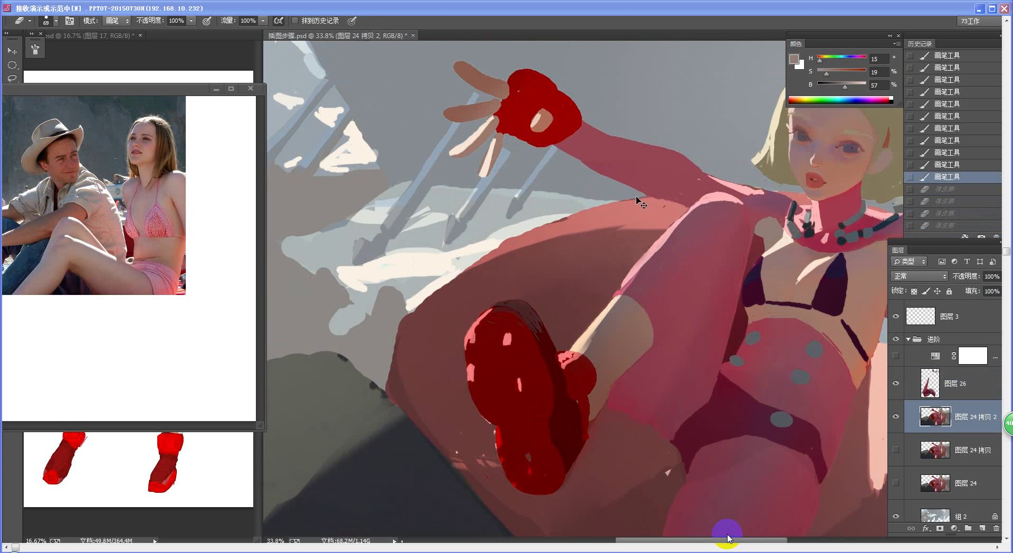
Try erasing over the middle of the face on 图层 24 拷贝 2 with a size 165 Eraser
key(ctrl+space)
mouse_move(641, 203)
mouse_down()
mouse_move(592, 248)
mouse_move(626, 231)
mouse_up()
key(space)
drag(794, 172, 572, 260)
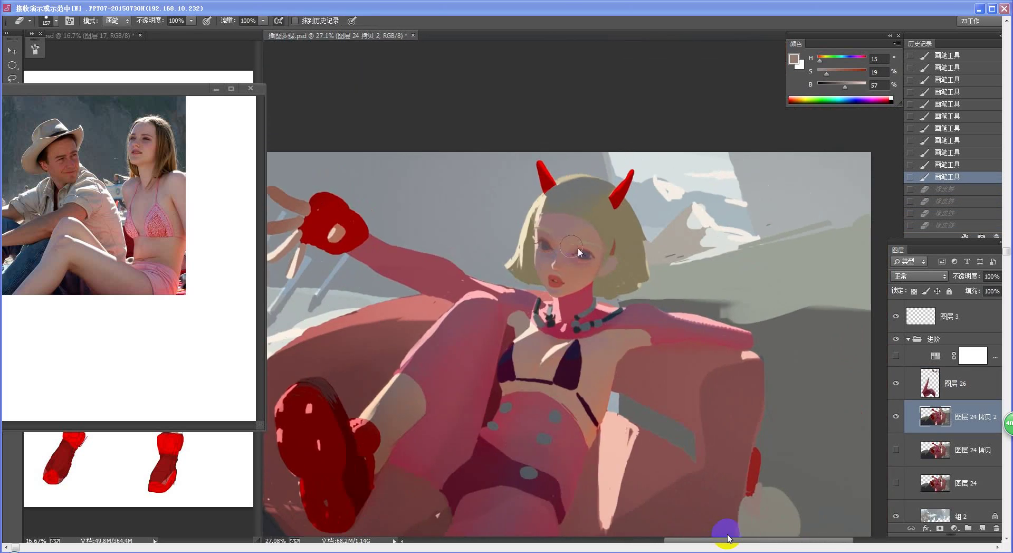
click(551, 272)
click(561, 266)
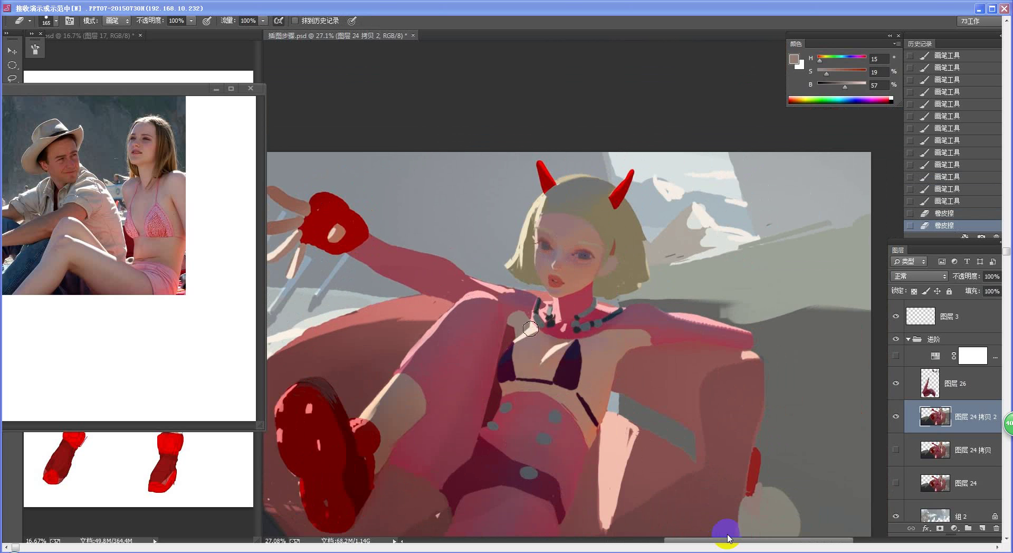
key(ctrl+alt+z)
key(ctrl+alt+z)
Select 图层 26 and erase it around the eyes and nose with the size 165 Eraser
key(alt+bracketright)
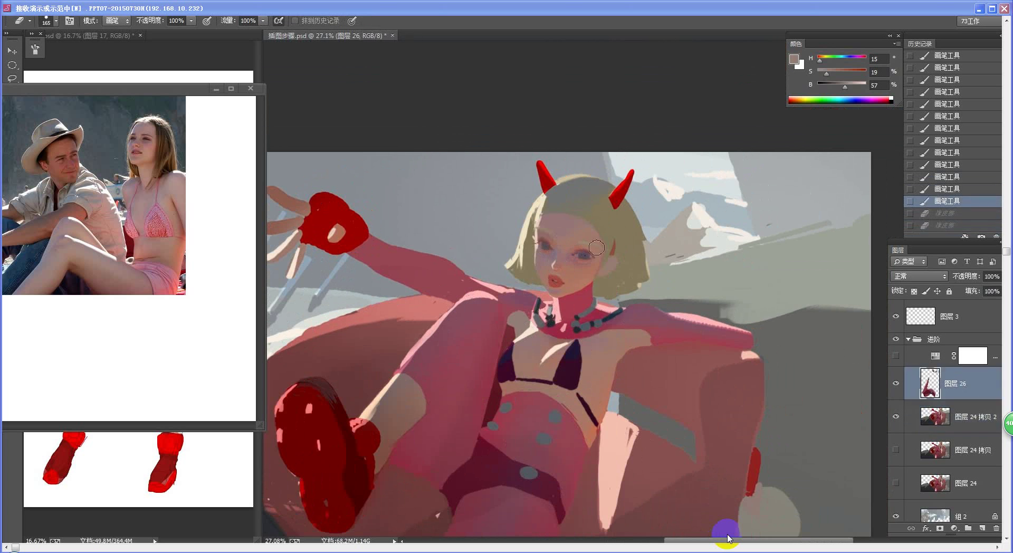
drag(557, 243, 554, 258)
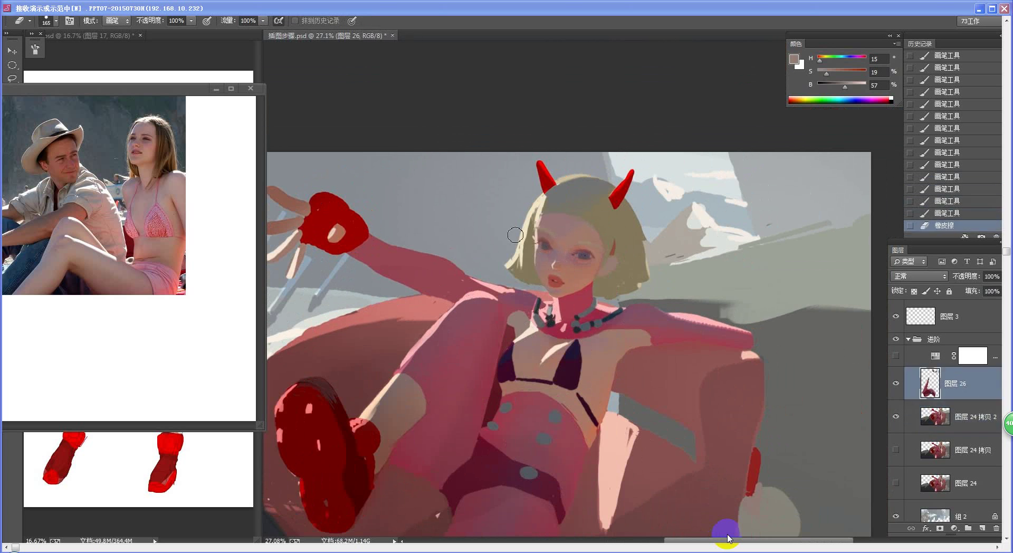
Lasso the forehead area above the eyebrow nearer the ear on 图层 24 拷贝 2 and copy it to a new layer
key(z)
drag(615, 296, 653, 313)
key(b)
drag(586, 301, 556, 364)
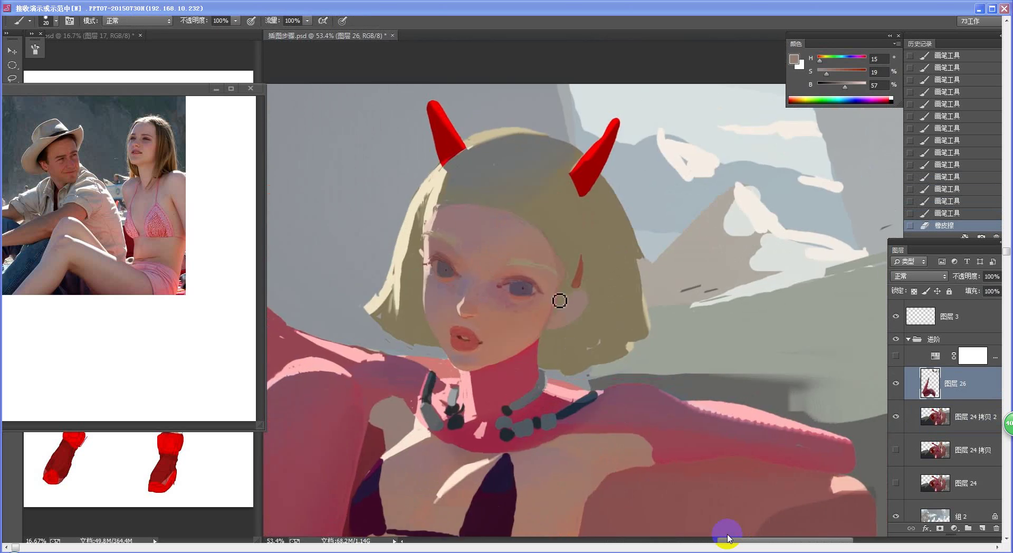
key(l)
click(971, 402)
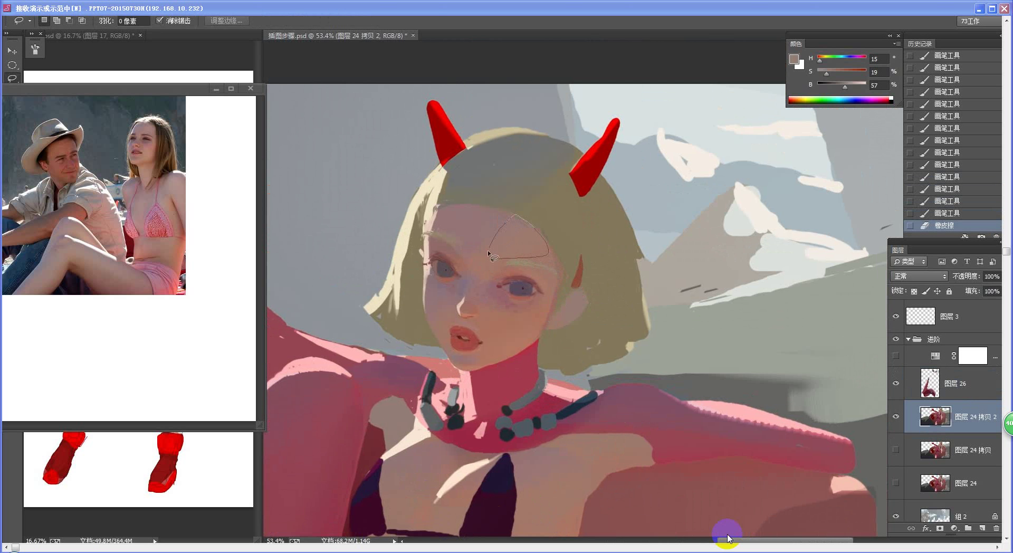
drag(489, 254, 491, 257)
key(ctrl+j)
Set the forehead copy's saturation to +22 and lightness to +4 with Hue/Saturation
key(ctrl+u)
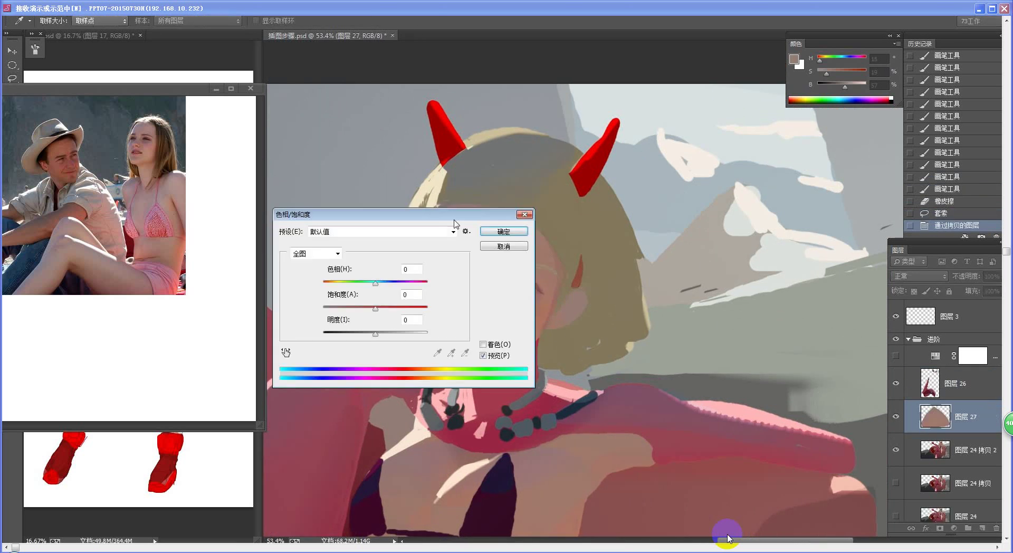
drag(454, 220, 826, 193)
drag(750, 309, 758, 284)
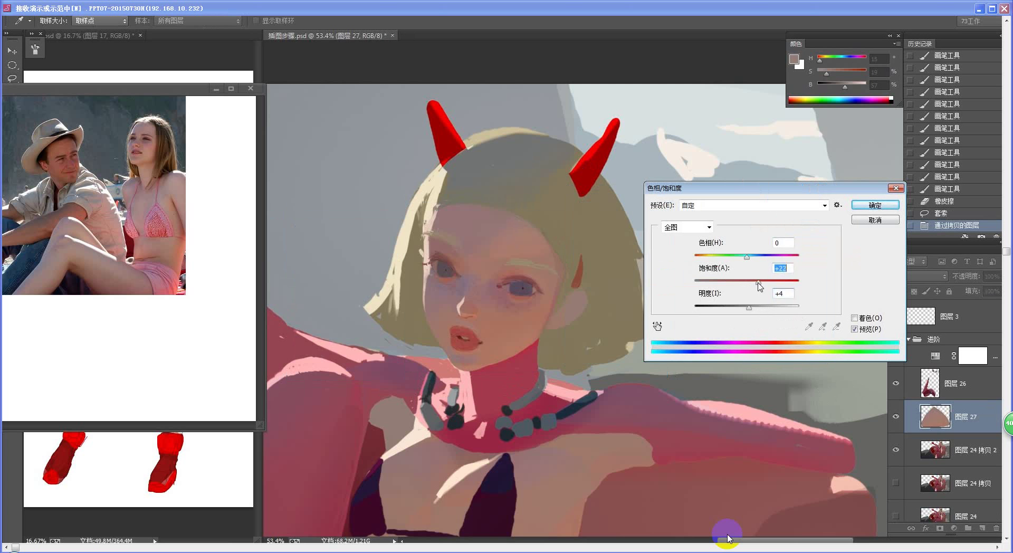
click(875, 205)
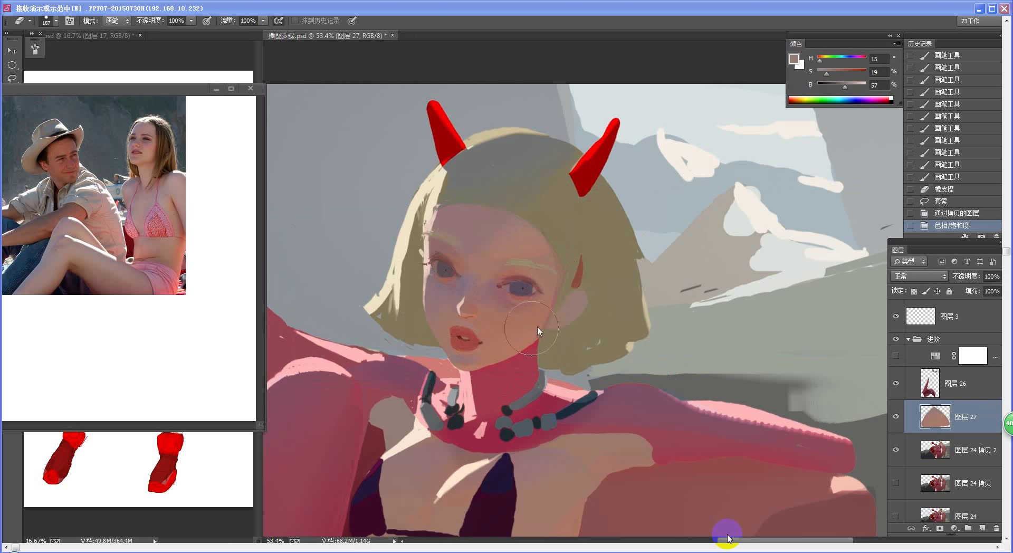
Fade the adjusted forehead patch into the surrounding skin with a large Eraser, checking it against the whole picture
key(bracketleft)
drag(548, 239, 505, 195)
drag(526, 183, 538, 222)
mouse_move(528, 232)
mouse_down()
mouse_move(493, 276)
mouse_move(462, 259)
mouse_up()
key(ctrl+space)
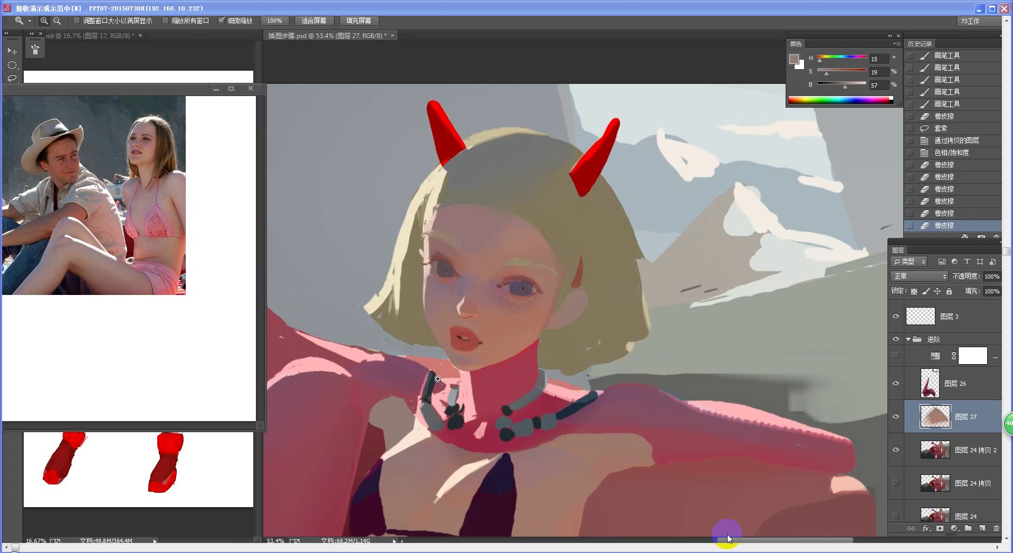
drag(494, 374, 440, 380)
key(ctrl+space)
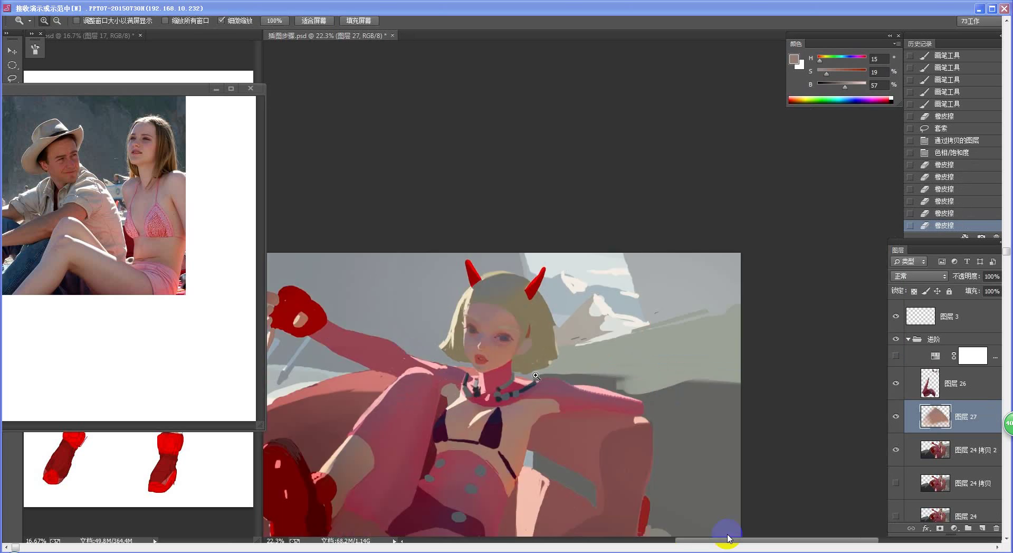
mouse_move(530, 384)
mouse_down()
mouse_move(500, 386)
mouse_move(573, 387)
mouse_up()
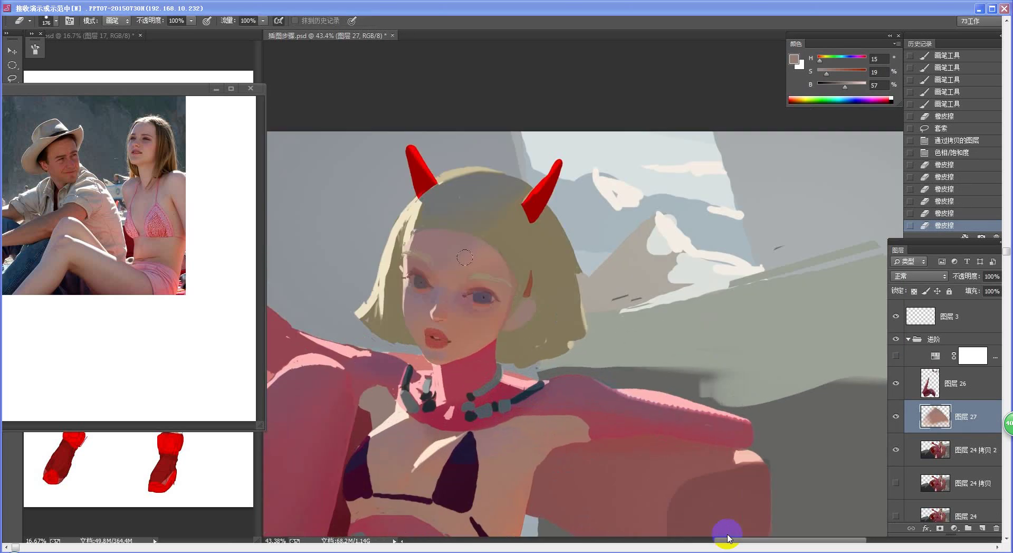
drag(452, 273, 498, 220)
mouse_move(463, 269)
mouse_down()
mouse_move(502, 254)
mouse_move(480, 369)
mouse_up()
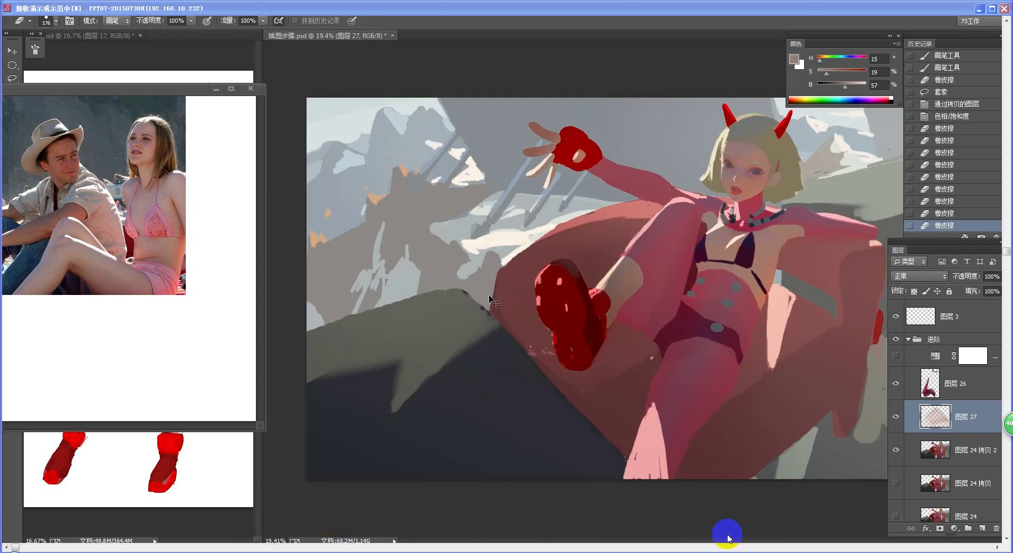
Merge the forehead patch into 图层 24 拷贝 2, and copy the shaded hair around the ear to a new layer using the Magic Wand
key(ctrl+e)
mouse_move(590, 288)
mouse_down()
mouse_move(562, 293)
mouse_move(628, 269)
mouse_up()
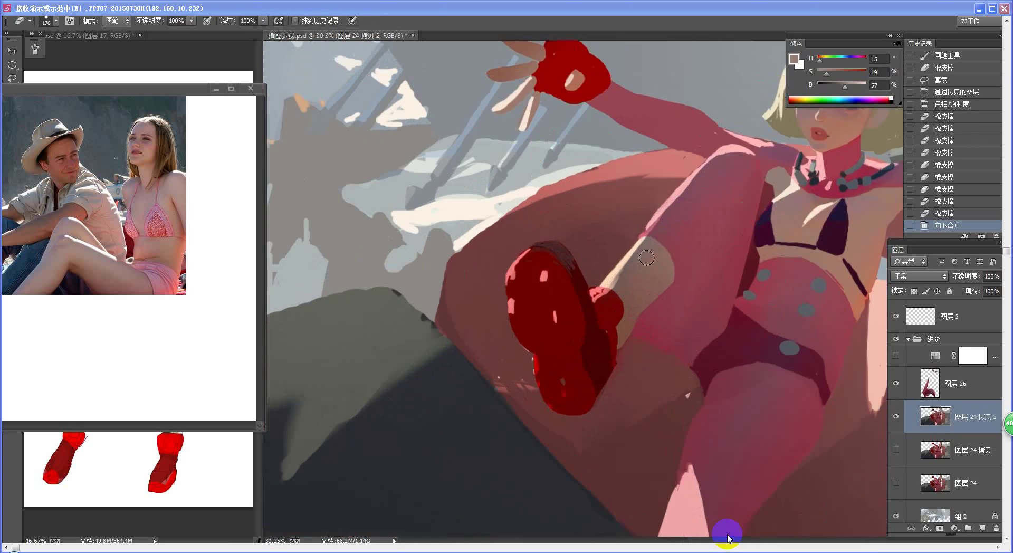
key(b)
drag(655, 236, 448, 335)
drag(603, 241, 663, 238)
drag(663, 237, 587, 298)
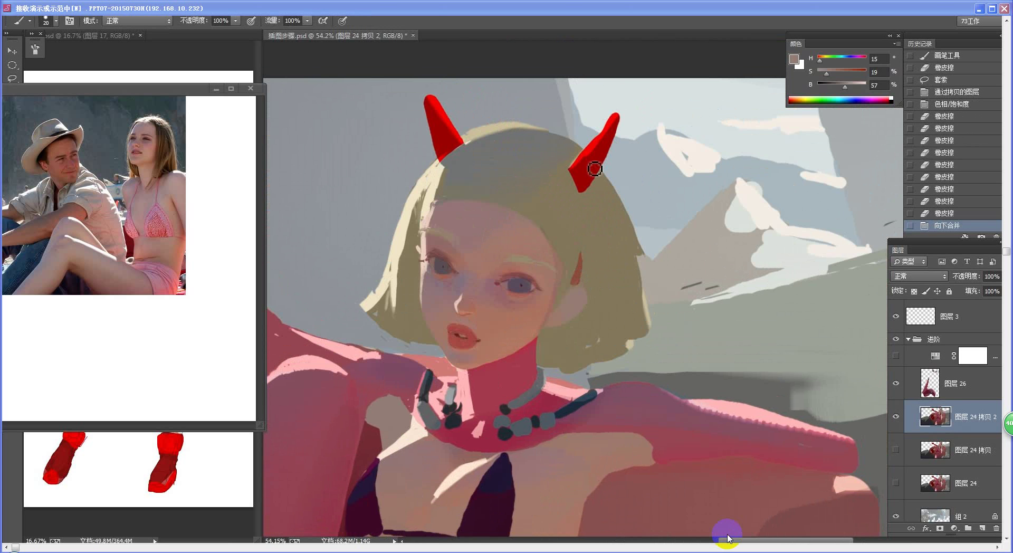
key(w)
click(591, 232)
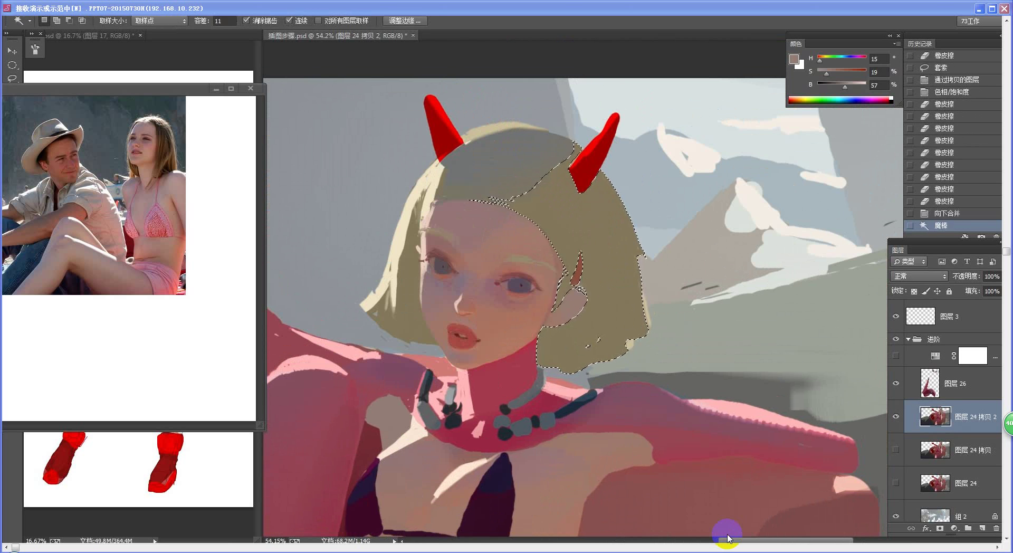
key(ctrl+j)
Darken the copied hair shadow with Hue/Saturation, setting its lightness to -10
key(ctrl+u)
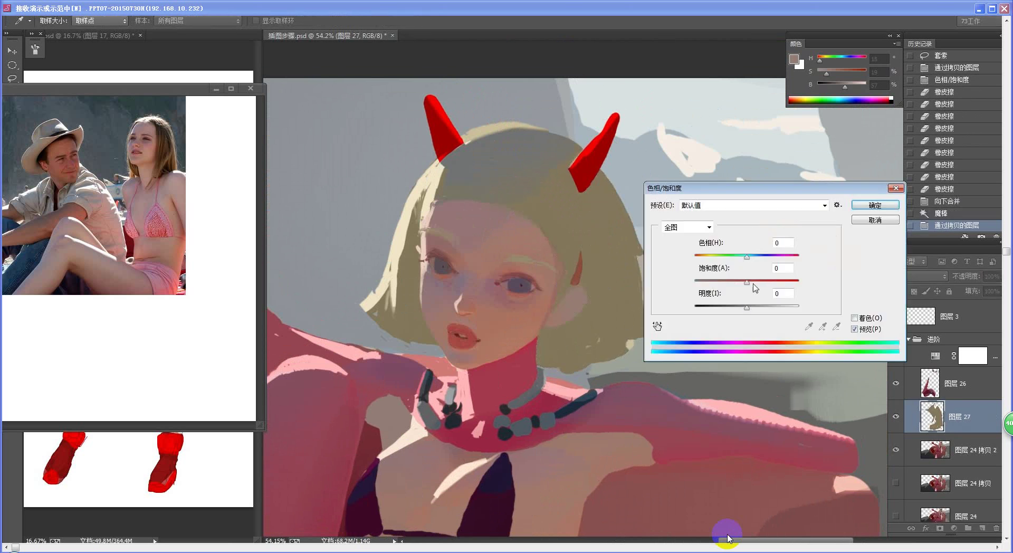
drag(748, 311, 745, 312)
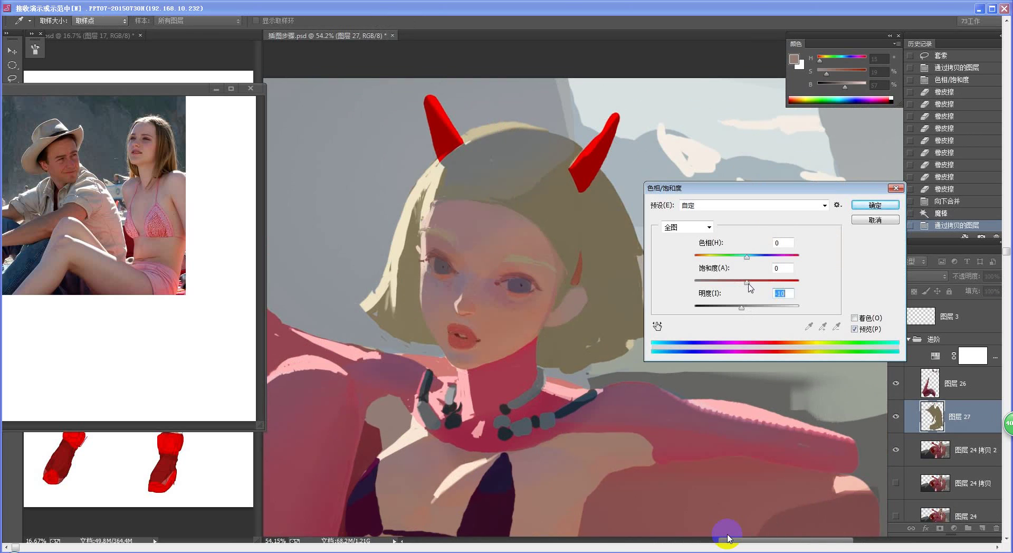
click(874, 206)
Soften the darkened hair beside the horn, along the outer edge and above the ear with a large Eraser, and merge it with 图层 26
key(e)
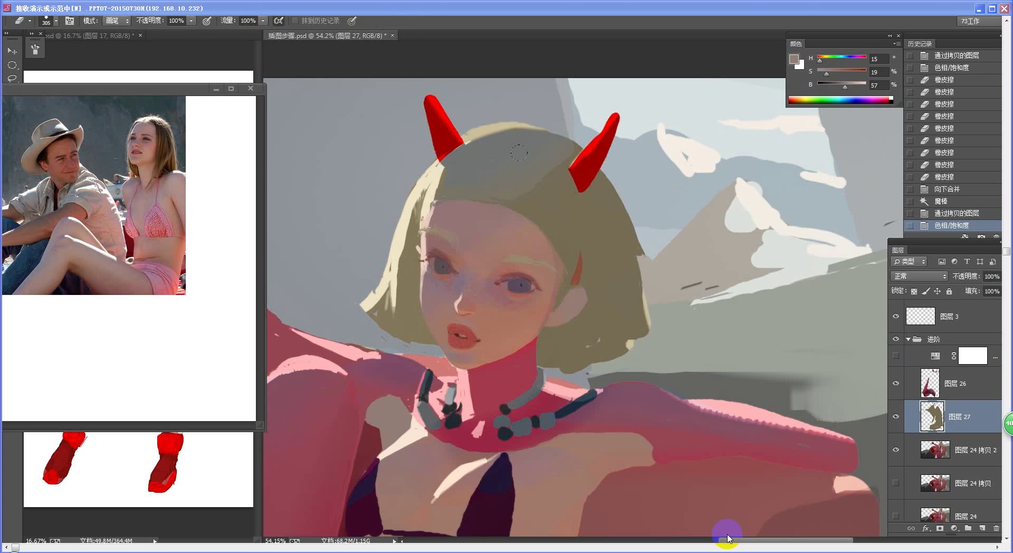
mouse_move(560, 132)
mouse_down()
mouse_move(520, 184)
mouse_move(533, 184)
mouse_up()
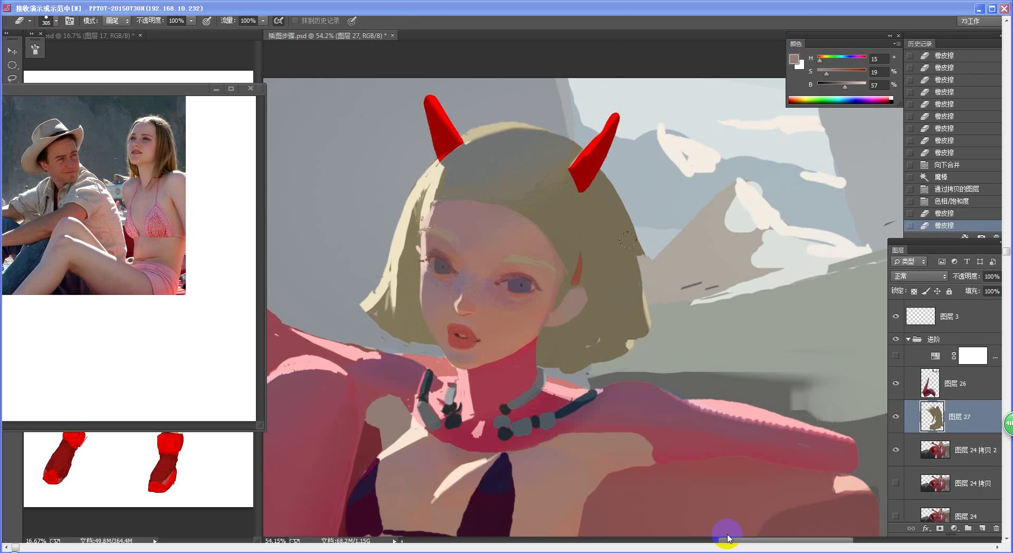
mouse_move(649, 242)
mouse_down()
mouse_move(585, 362)
mouse_move(643, 269)
mouse_up()
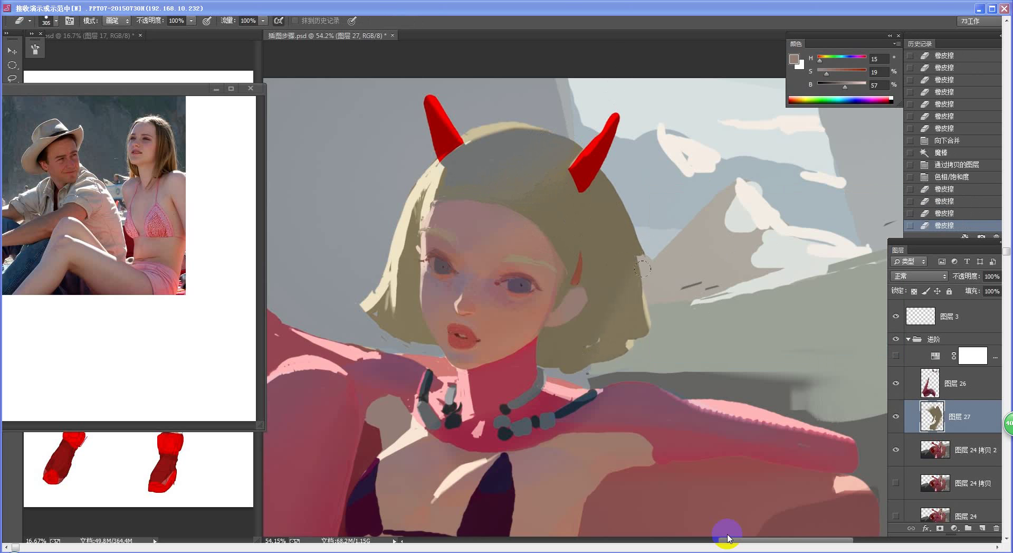
click(630, 265)
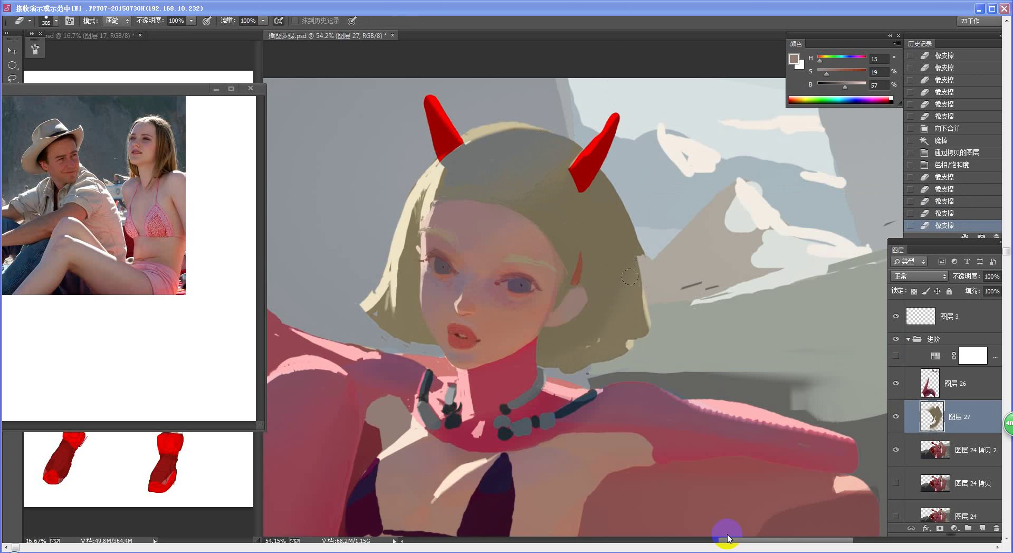
click(613, 256)
click(598, 244)
click(582, 230)
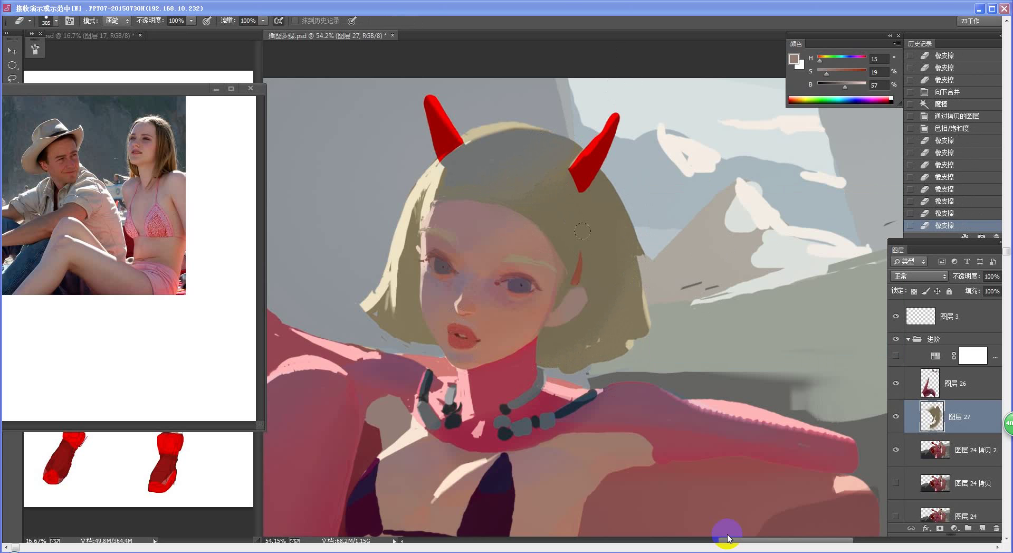
mouse_move(655, 331)
mouse_down()
mouse_move(535, 314)
mouse_move(624, 288)
mouse_up()
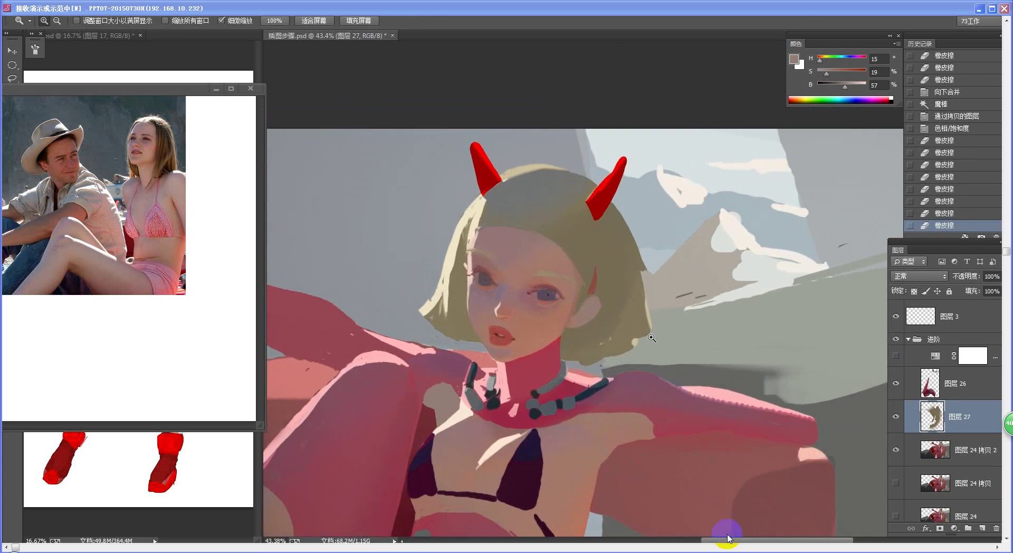
click(965, 388)
key(ctrl+e)
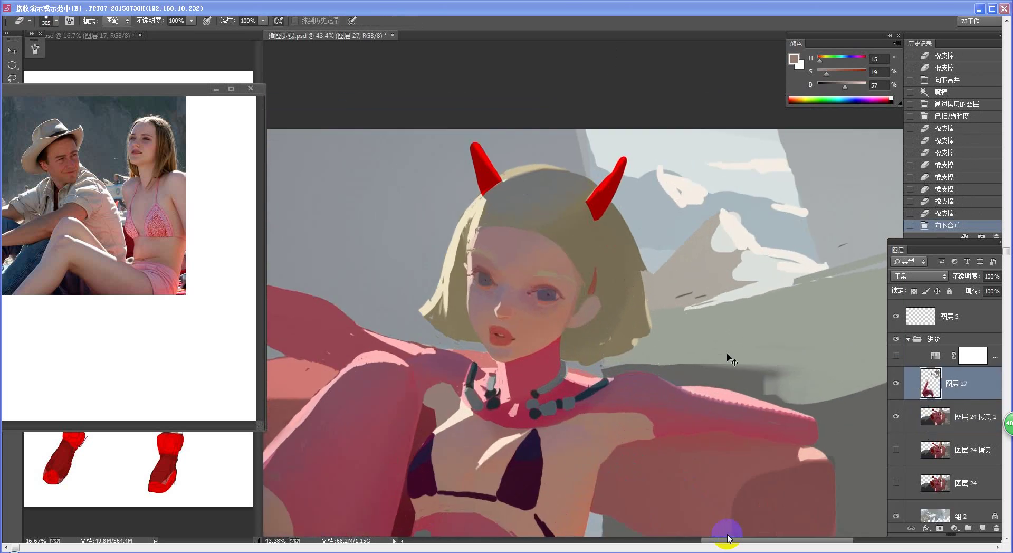
Switch to the Sponge tool and reposition the narrowed reference window so the armchair and couple photos show beside the illustration
key(o)
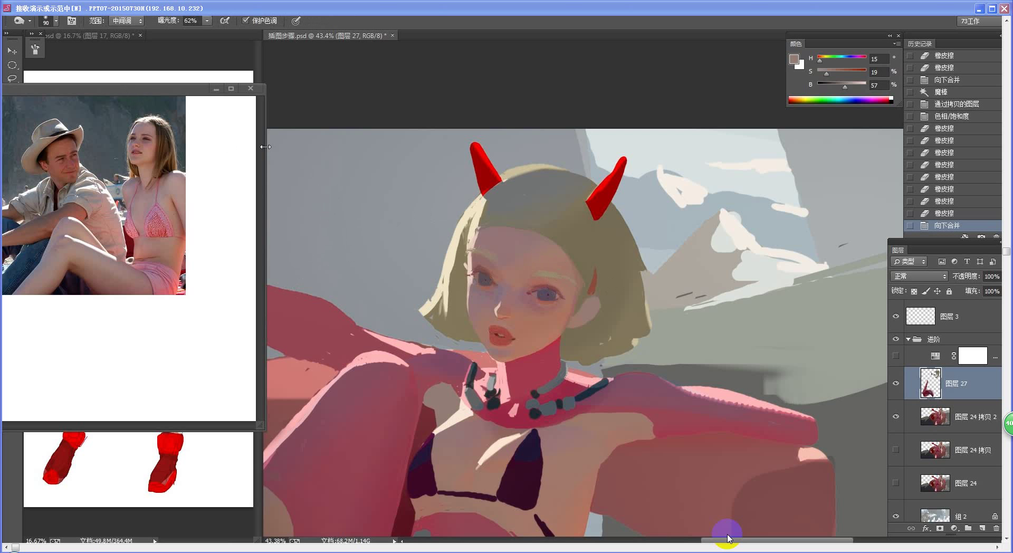
drag(266, 147, 190, 146)
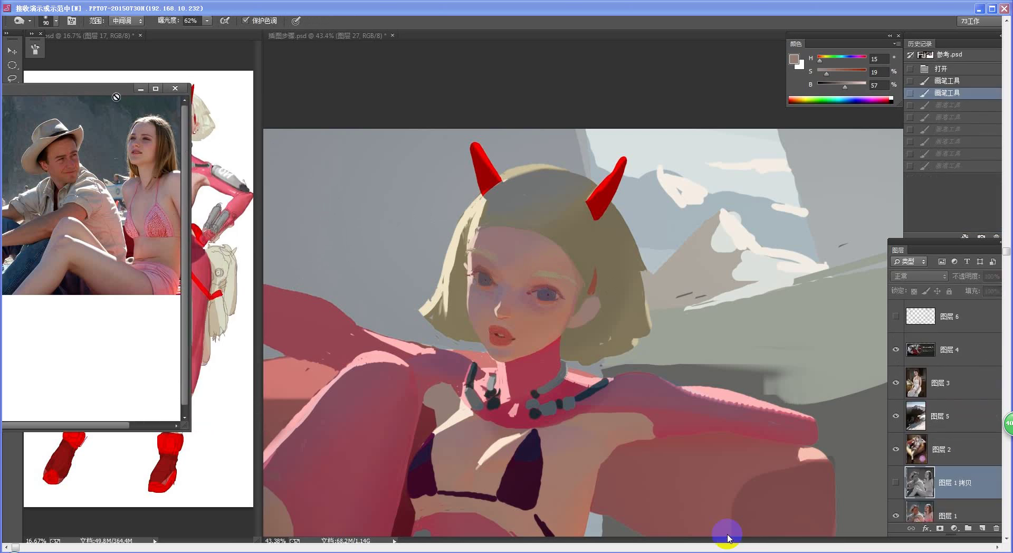
mouse_move(50, 85)
mouse_down()
mouse_move(60, 195)
mouse_move(369, 315)
mouse_up()
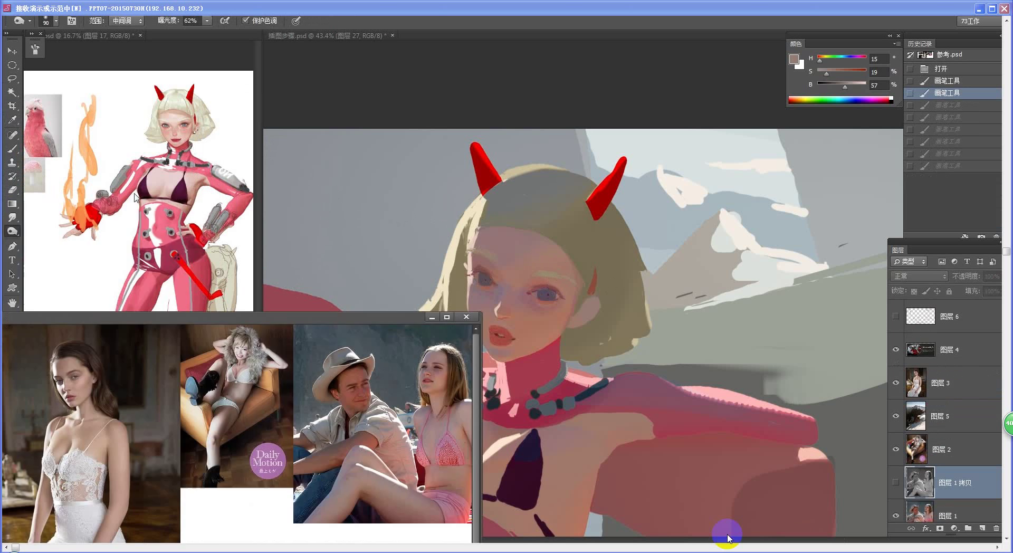
click(13, 231)
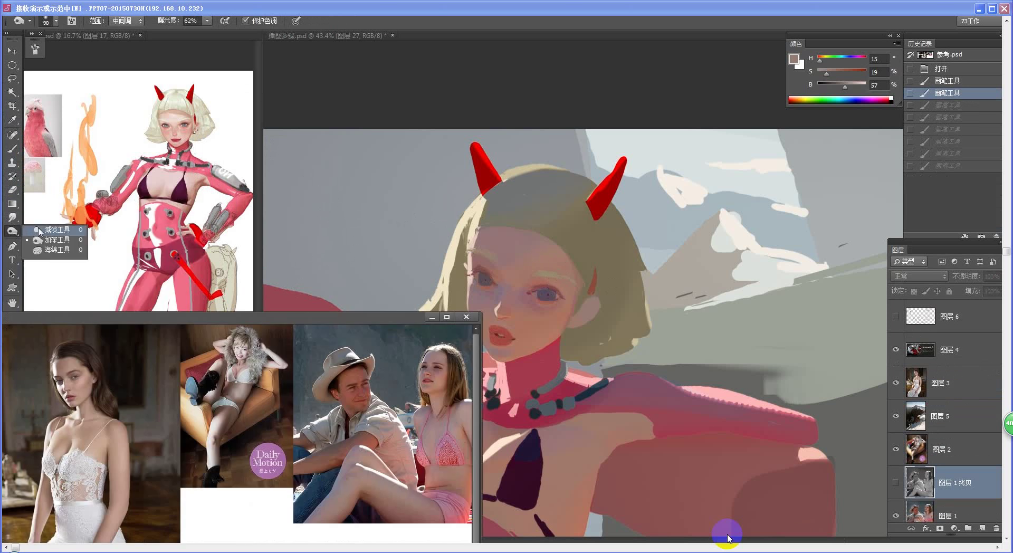
click(48, 253)
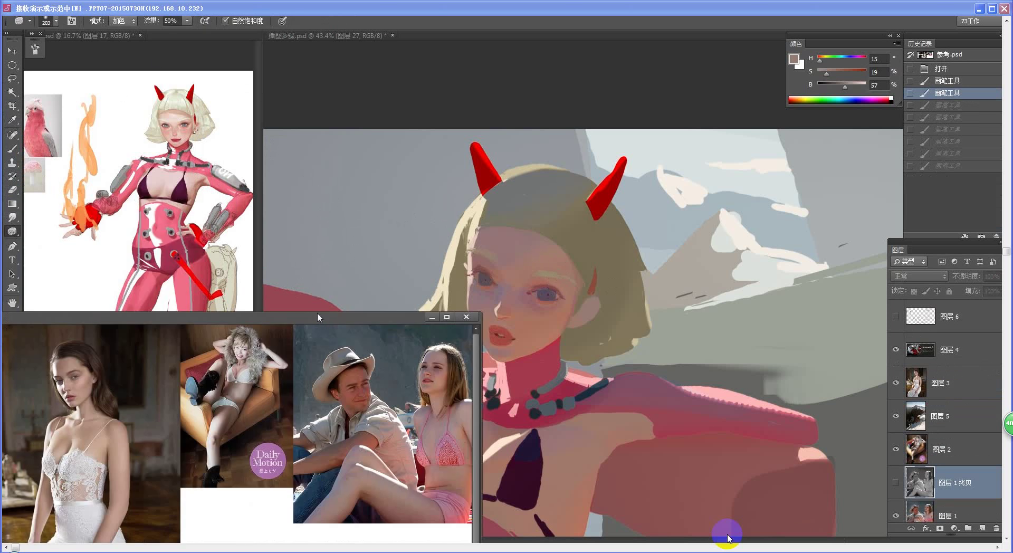
drag(318, 315, 167, 105)
click(606, 318)
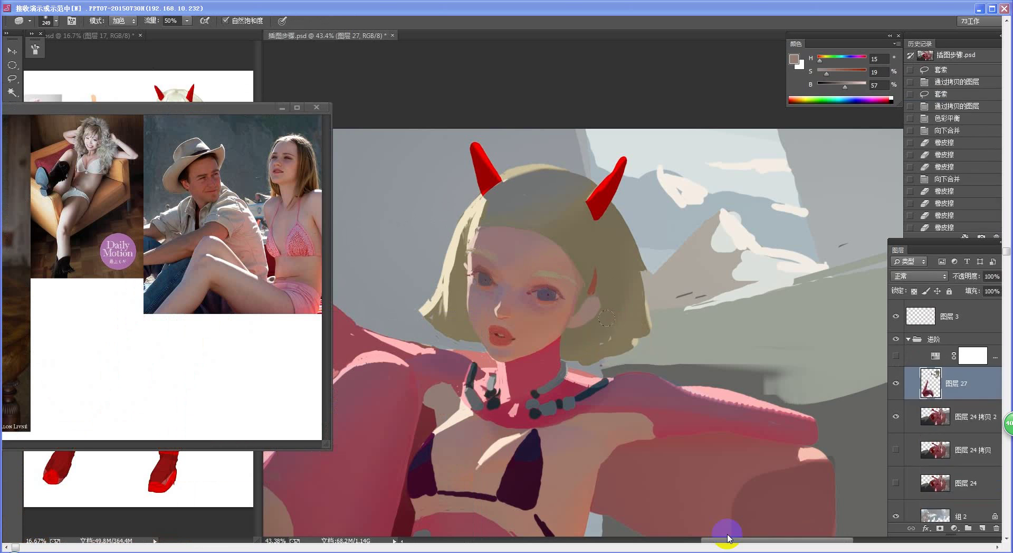
Duplicate 图层 24 拷贝 2 and merge 图层 27 into the duplicate, keeping the original layer as a backup
drag(658, 319, 670, 257)
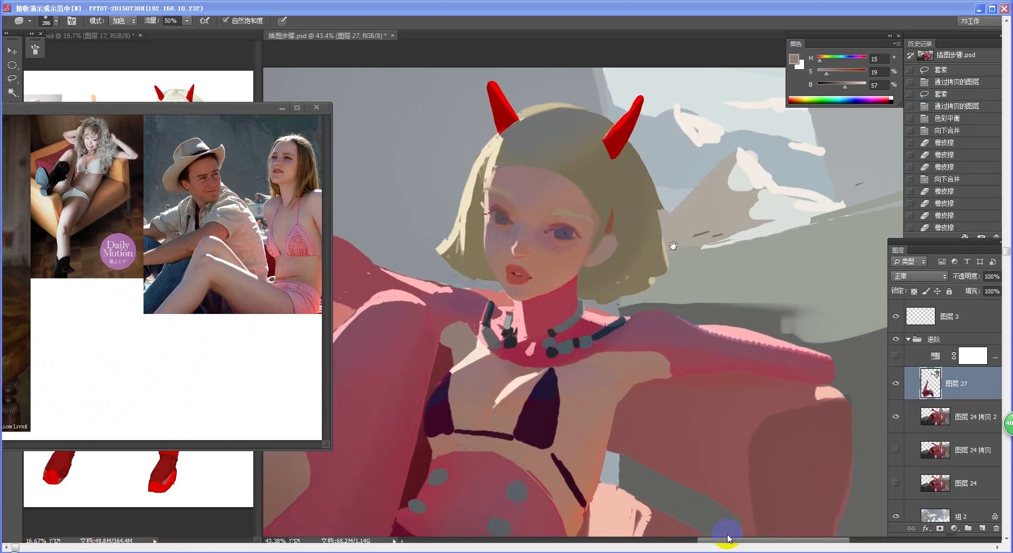
key(ctrl+e)
key(ctrl+z)
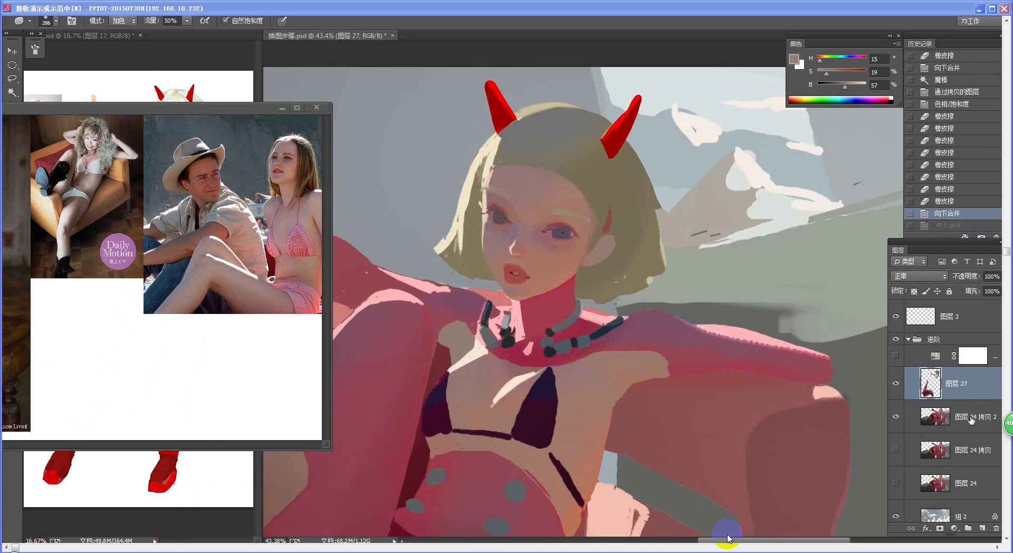
click(961, 419)
key(ctrl+j)
click(966, 388)
key(ctrl+e)
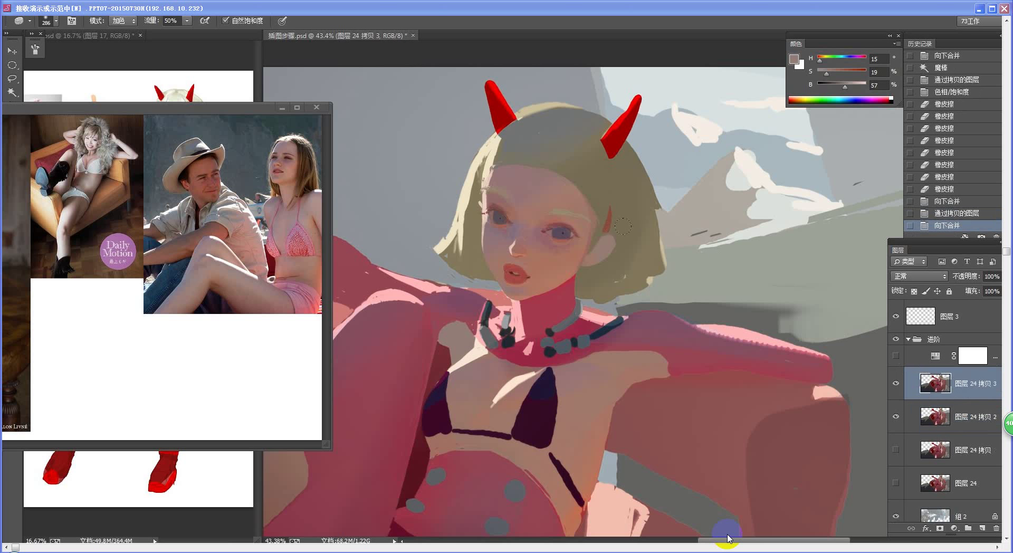
drag(590, 268, 638, 137)
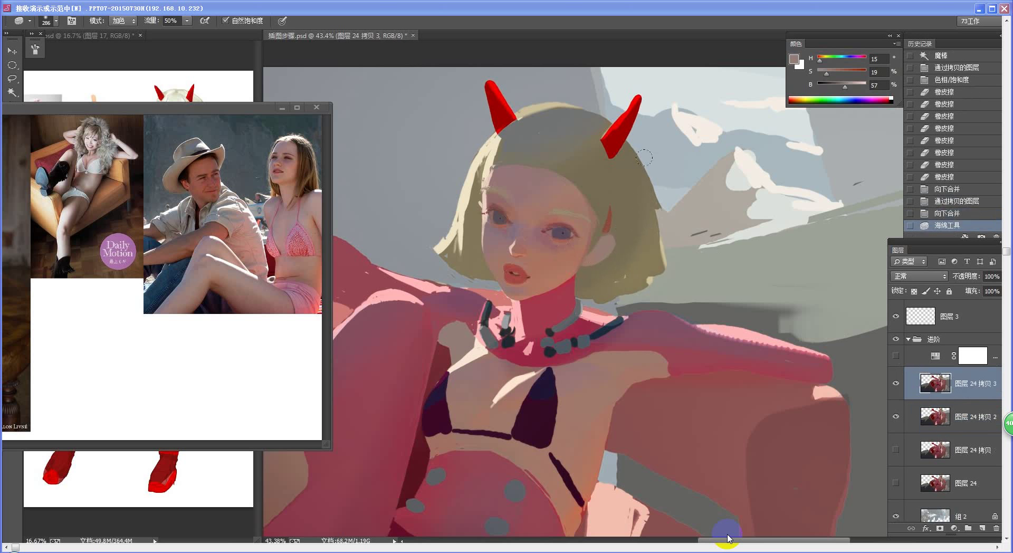
key(ctrl+alt+z)
key(ctrl+alt+z)
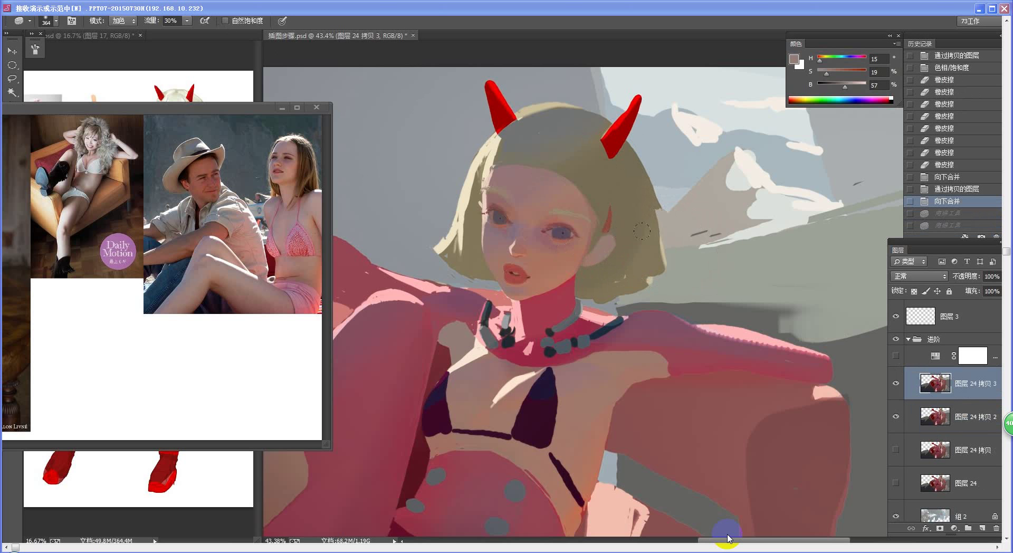
Saturate the shaded hair around the ear, its outer edge and the area near the neck with the Sponge at 30% flow, natural saturation off
mouse_move(580, 251)
mouse_down()
mouse_move(661, 167)
mouse_move(621, 264)
mouse_up()
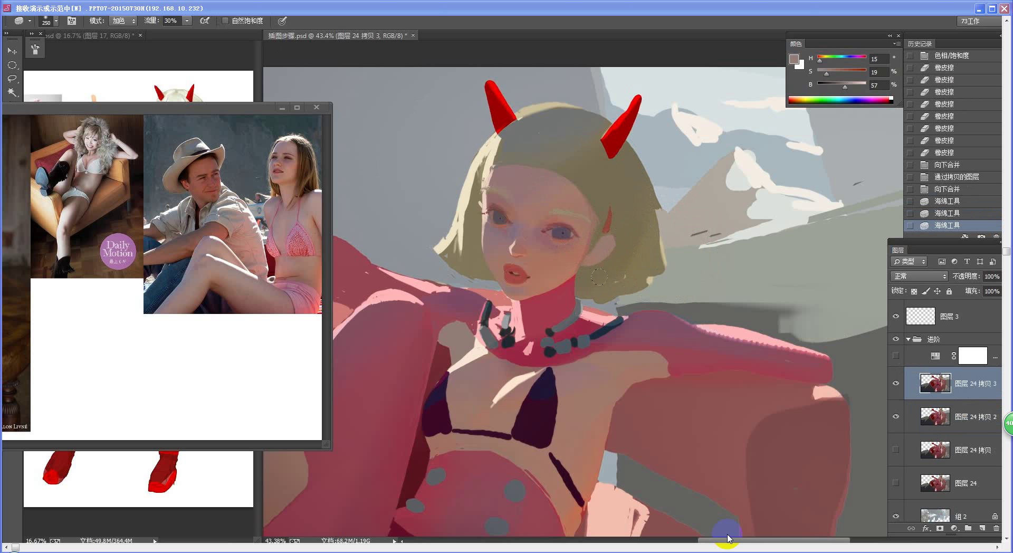
drag(657, 259, 668, 255)
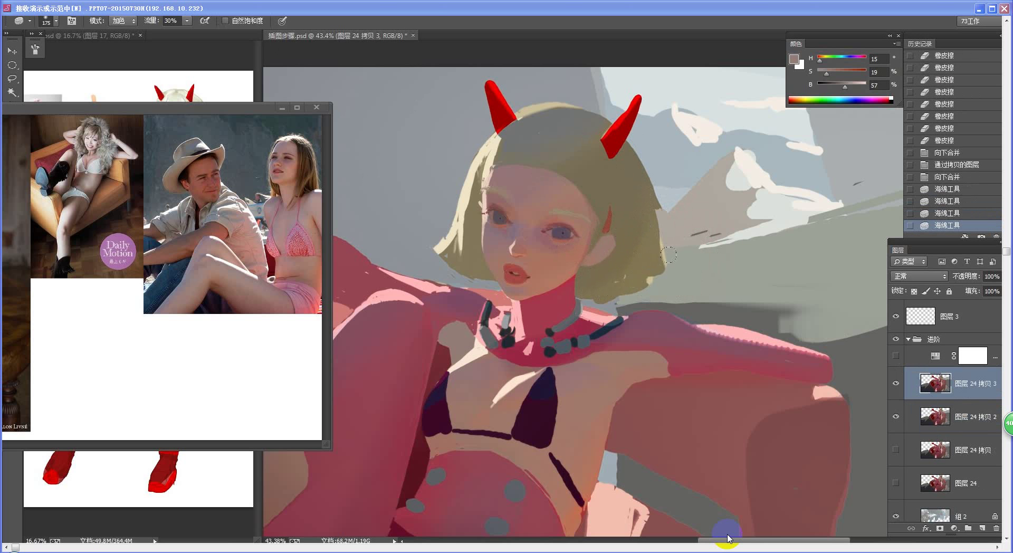
key(bracketright)
mouse_move(595, 304)
mouse_down()
mouse_move(656, 278)
mouse_move(577, 286)
mouse_up()
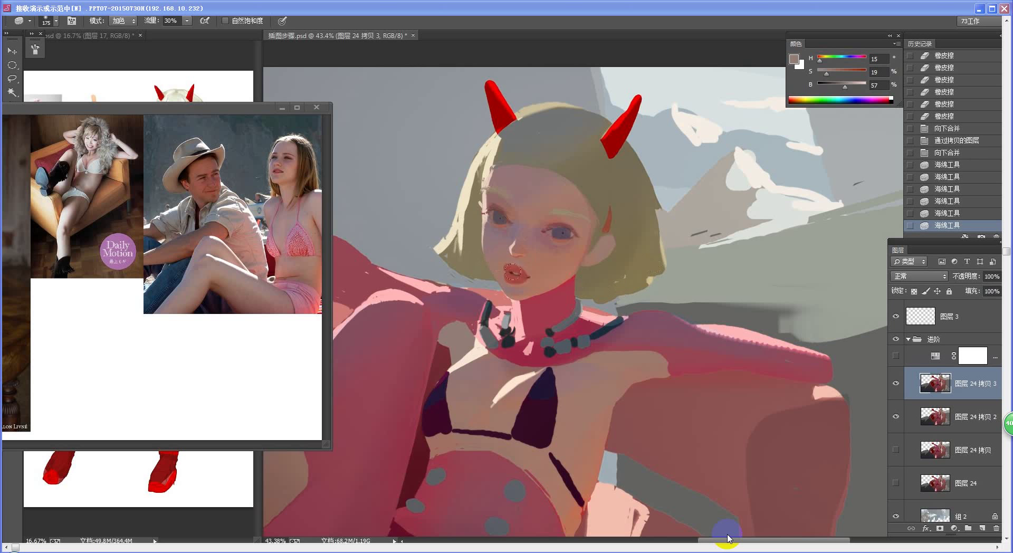
Lasso the hair beside the far cheek along the face contour and saturate it with the Sponge
alt+click(678, 247)
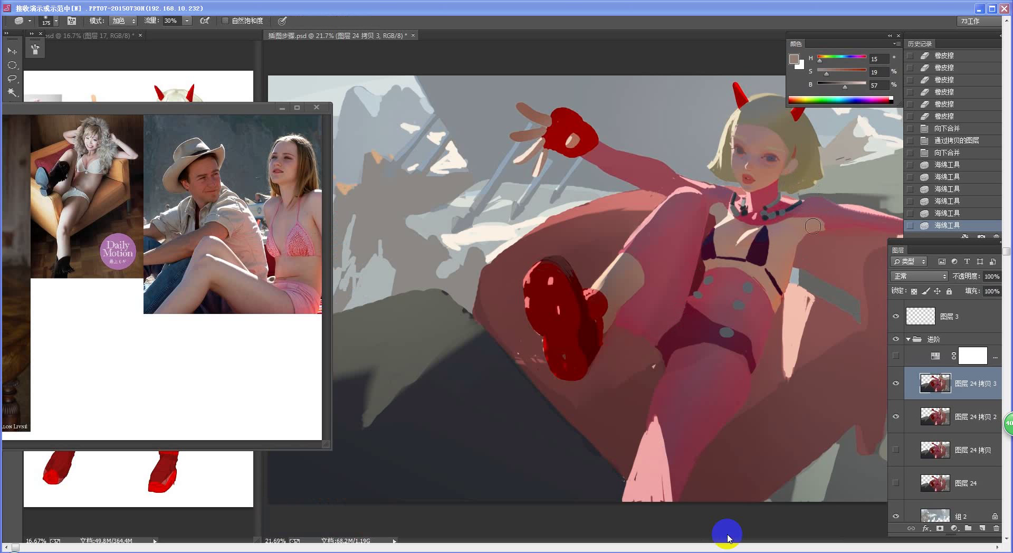
ctrl+click(809, 187)
drag(691, 228, 579, 352)
scroll(579, 352, up, 2)
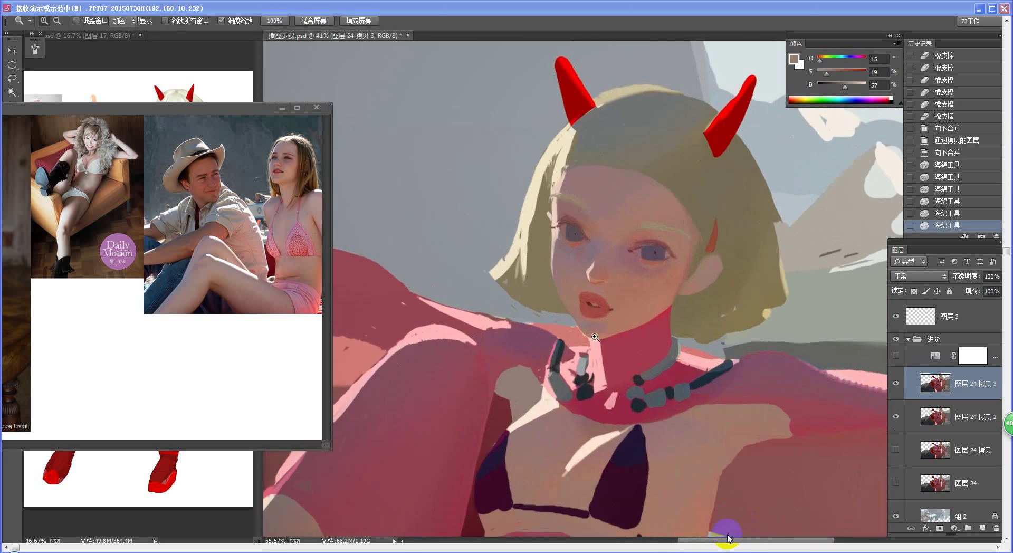
key(l)
drag(552, 242, 554, 280)
key(ctrl+z)
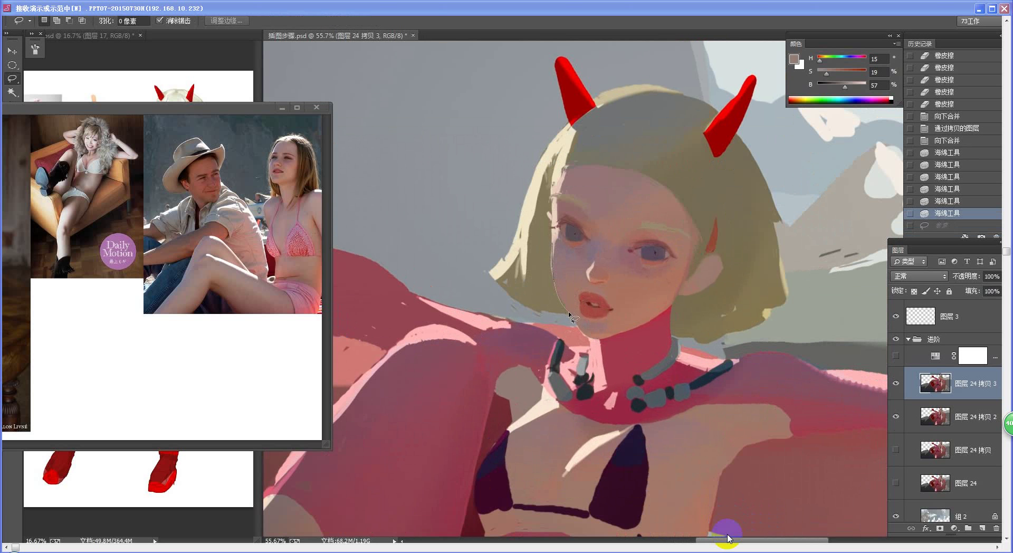
mouse_move(516, 299)
mouse_down()
mouse_move(560, 232)
mouse_move(554, 241)
mouse_up()
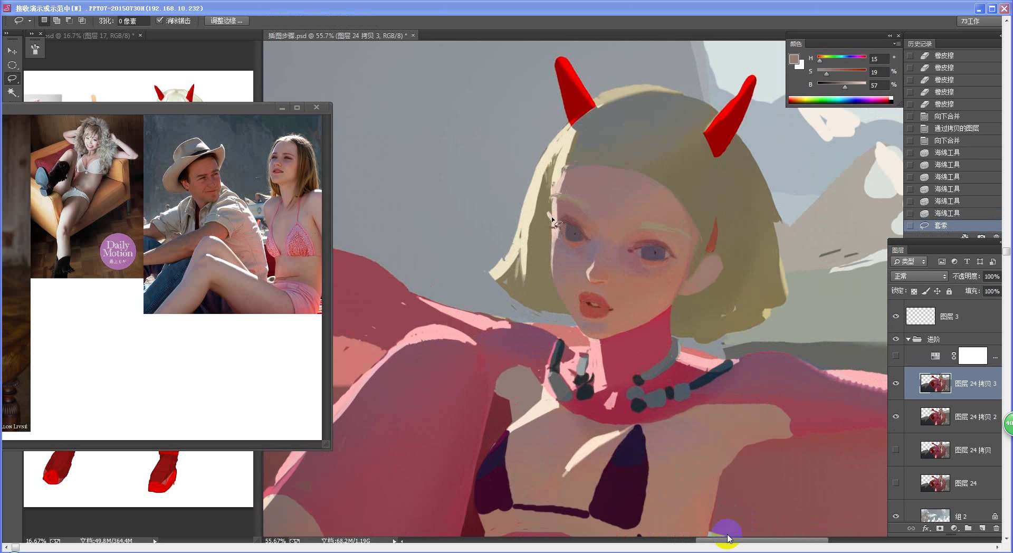
key(o)
drag(540, 238, 544, 338)
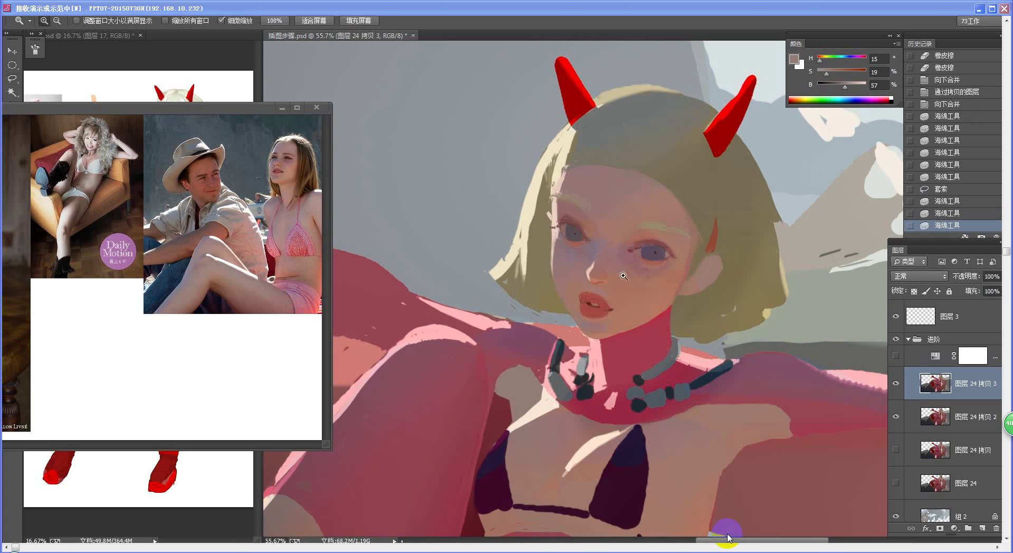
Invert the selection with its outline hidden, paint sampled skin colour along the far cheek and jaw edge, and undo the last two strokes
scroll(601, 251, up, 4)
key(ctrl+shift+i)
key(ctrl+h)
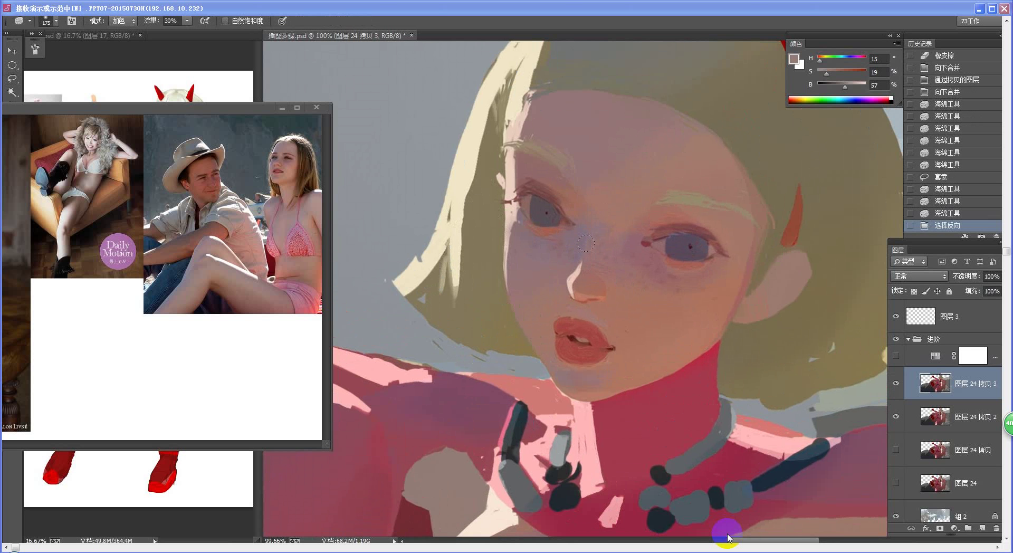
key(b)
alt+click(517, 309)
drag(517, 309, 532, 343)
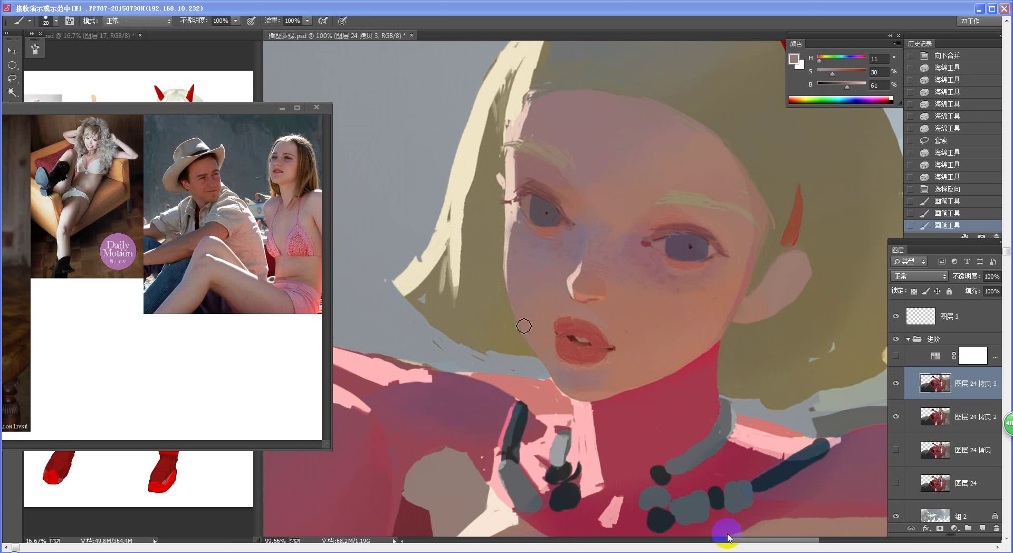
drag(543, 360, 549, 369)
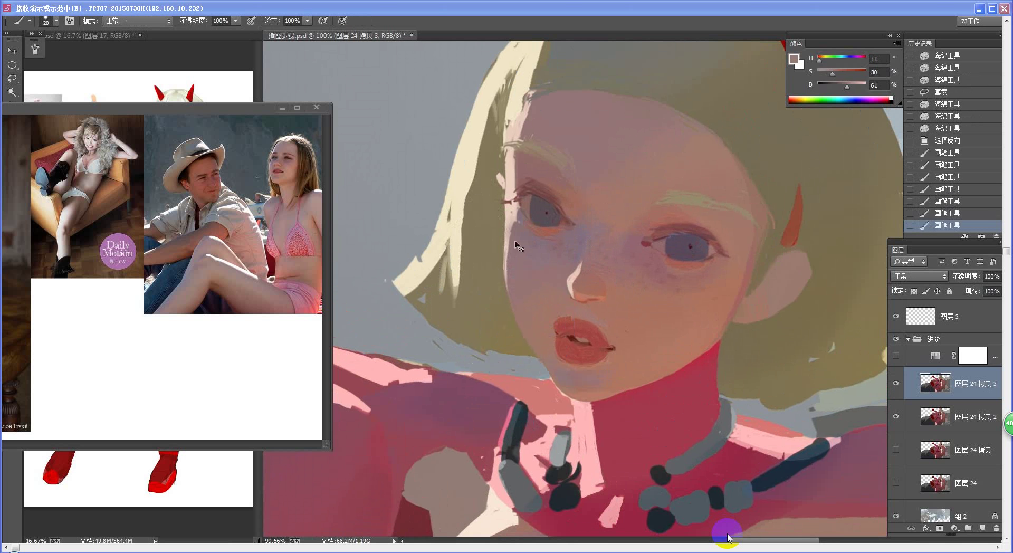
key(ctrl+alt+z)
key(ctrl+alt+z)
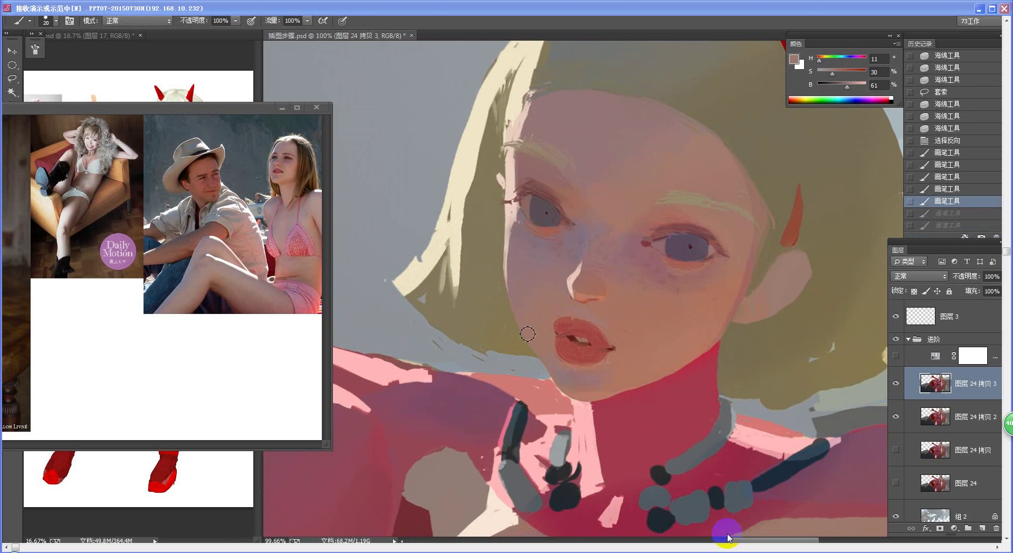
Refine the far jaw edge beside the hair with a smaller brush, using colours sampled from the hair and skin
key(bracketleft)
key(bracketleft)
key(bracketleft)
alt+click(528, 338)
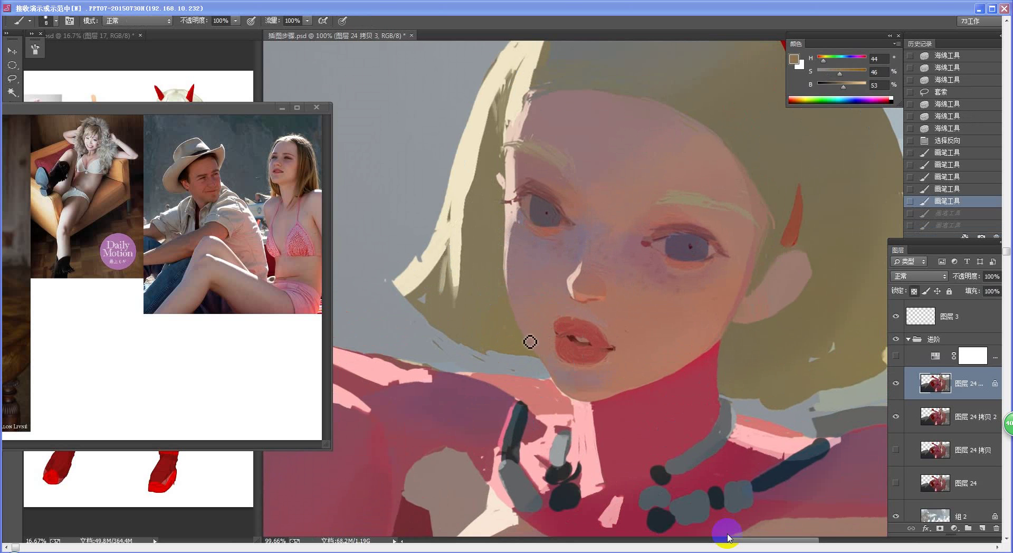
mouse_move(532, 342)
mouse_down()
mouse_move(527, 332)
mouse_move(547, 362)
mouse_up()
alt+click(530, 335)
drag(544, 259, 550, 311)
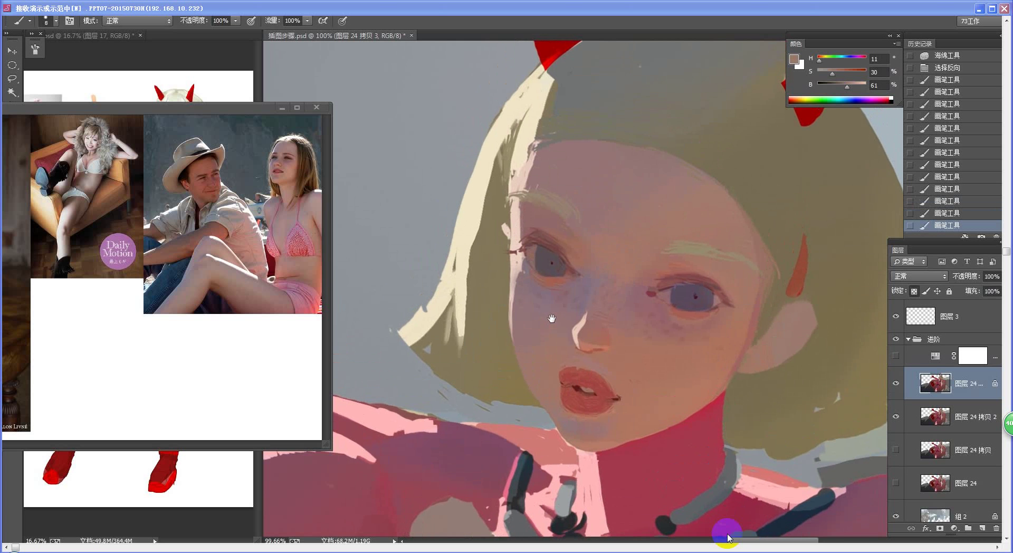
Invert the selection and repaint the hair bordering the far cheek with a sampled muted olive hair colour
alt+click(502, 285)
key(ctrl+shift+i)
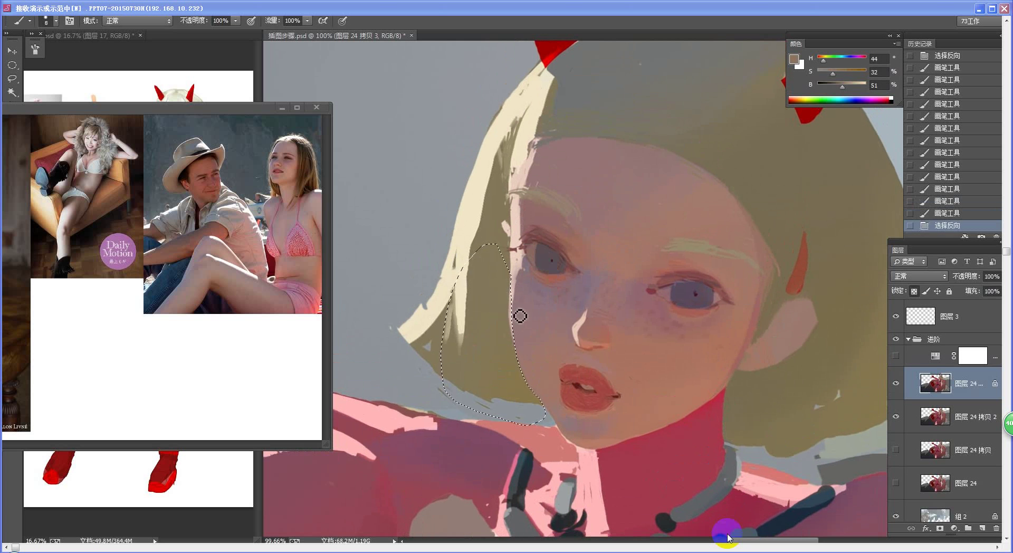
alt+click(511, 281)
mouse_move(516, 284)
mouse_down()
mouse_move(512, 324)
mouse_move(528, 387)
mouse_up()
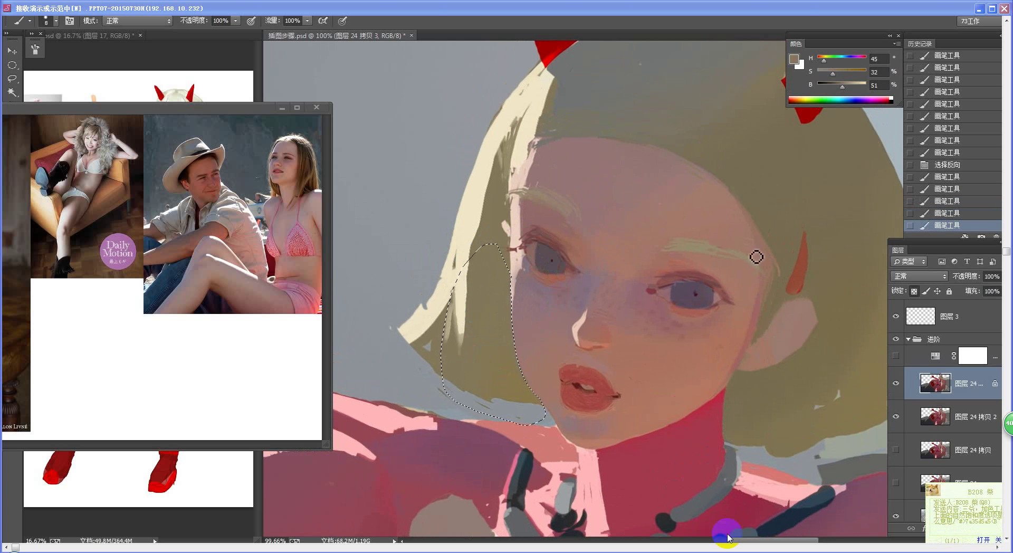
Invert the selection back, paint sampled skin colour along the lower far cheek edge, and deselect
key(ctrl+shift+i)
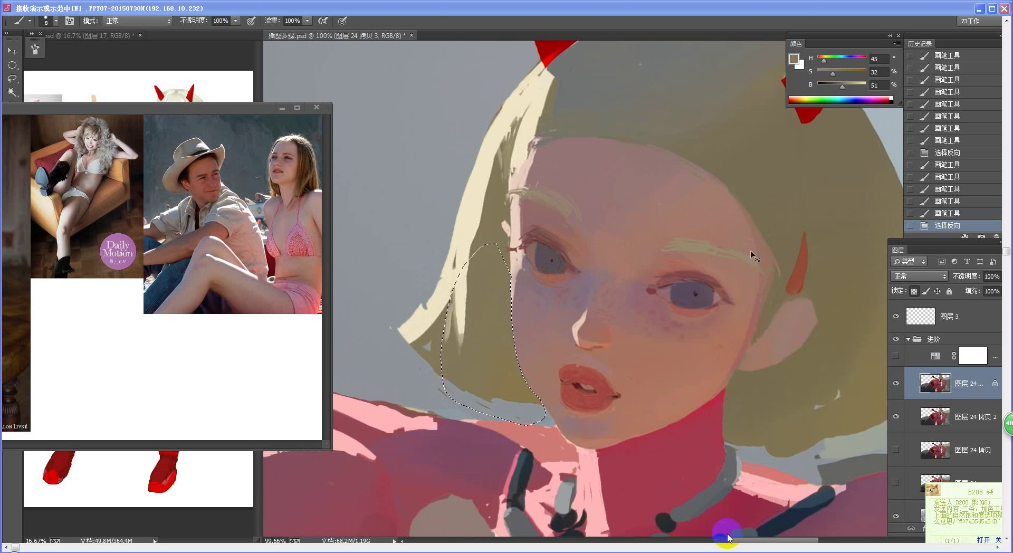
alt+click(535, 377)
drag(530, 374, 549, 400)
key(ctrl+d)
key(z)
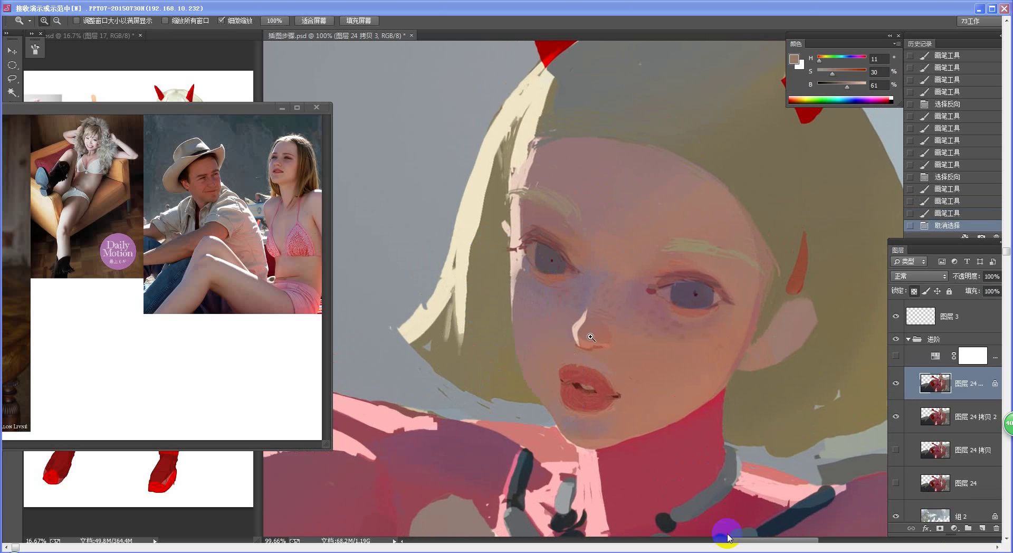
Touch up the contour between lower jaw and hair with sampled skin and hair colours, dismissing the interrupting chat window
mouse_move(552, 360)
mouse_down()
mouse_move(508, 381)
mouse_move(552, 444)
mouse_up()
key(b)
click(504, 363)
alt+click(502, 355)
alt+click(533, 402)
scroll(552, 445, down, 6)
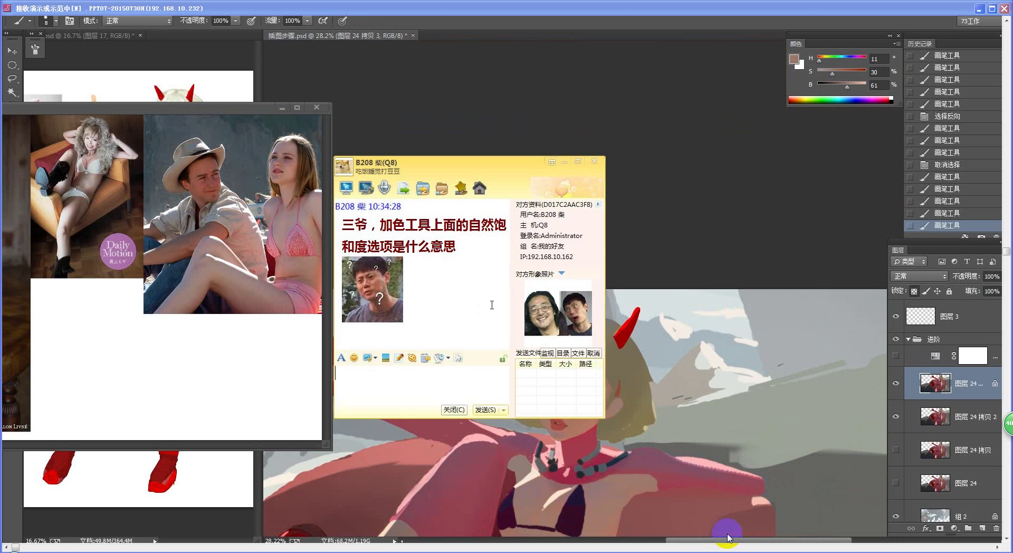
click(537, 474)
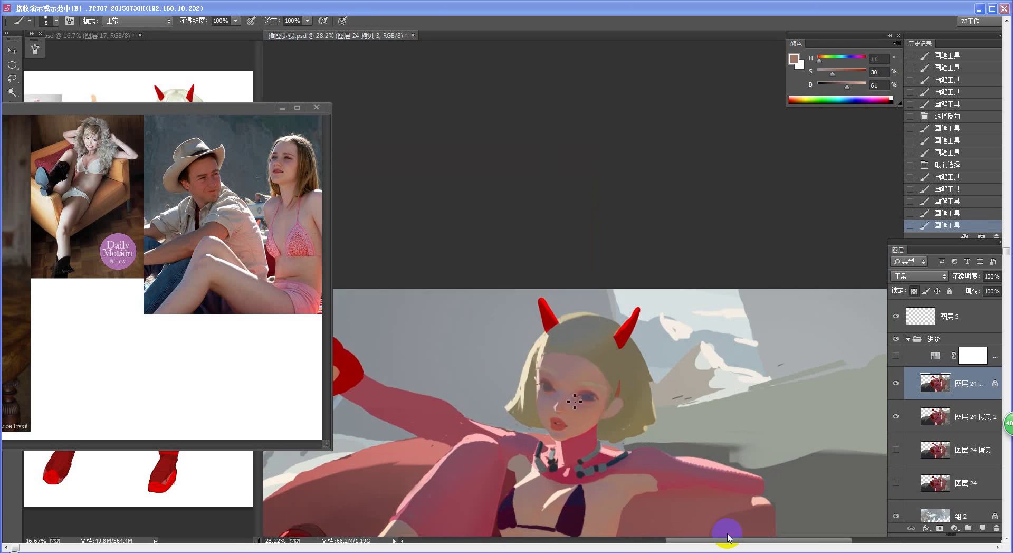
scroll(575, 401, up, 5)
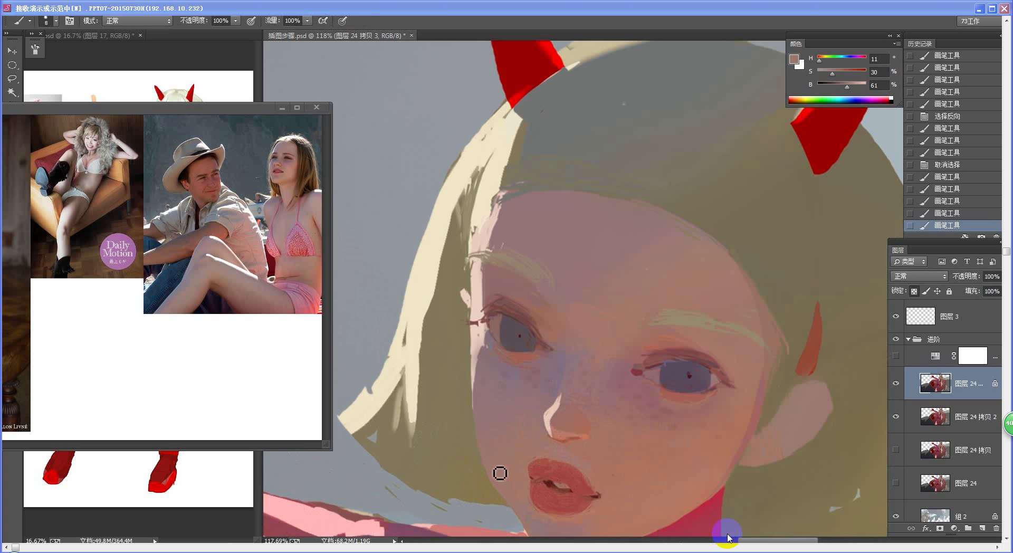
alt+click(486, 475)
mouse_move(493, 489)
mouse_down()
mouse_move(491, 478)
mouse_move(509, 508)
mouse_up()
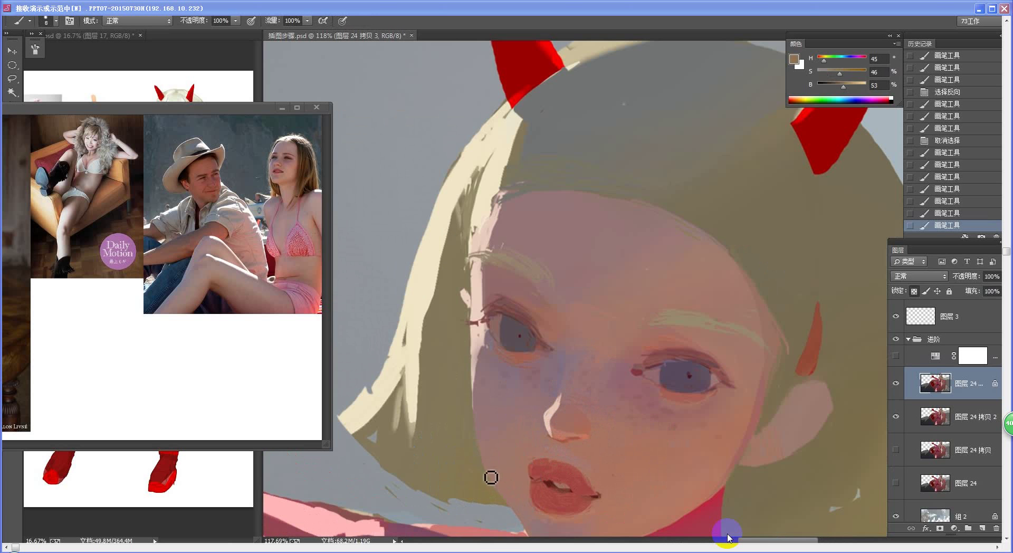
Retouch the inner corner and lid edges of the near eye with colours sampled around it
key(ctrl+space)
drag(606, 397, 572, 430)
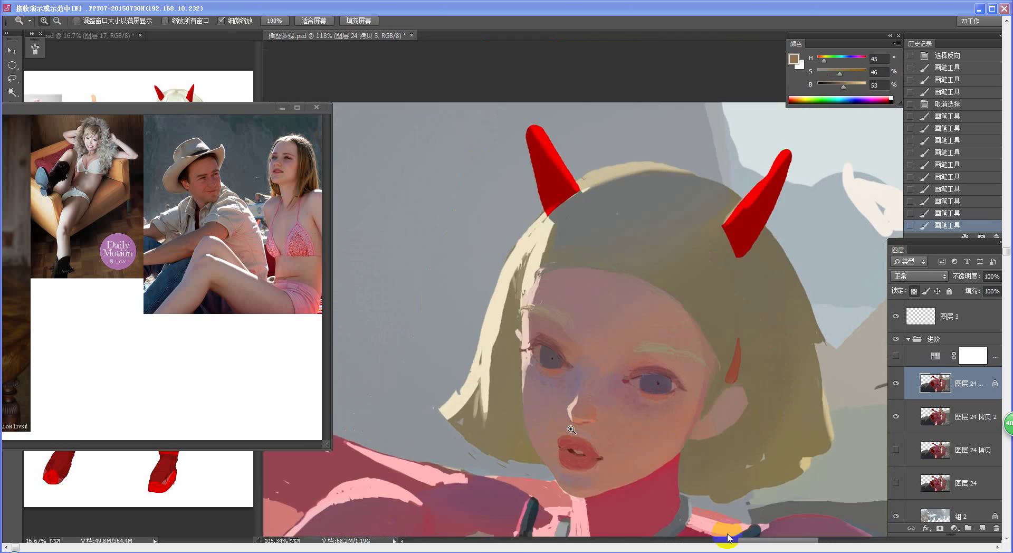
scroll(572, 430, down, 8)
key(b)
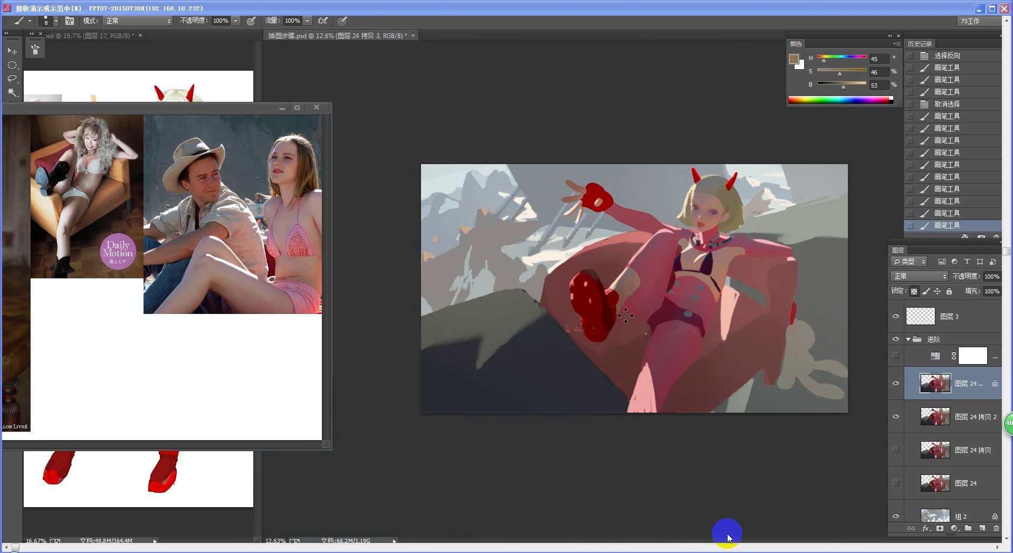
key(z)
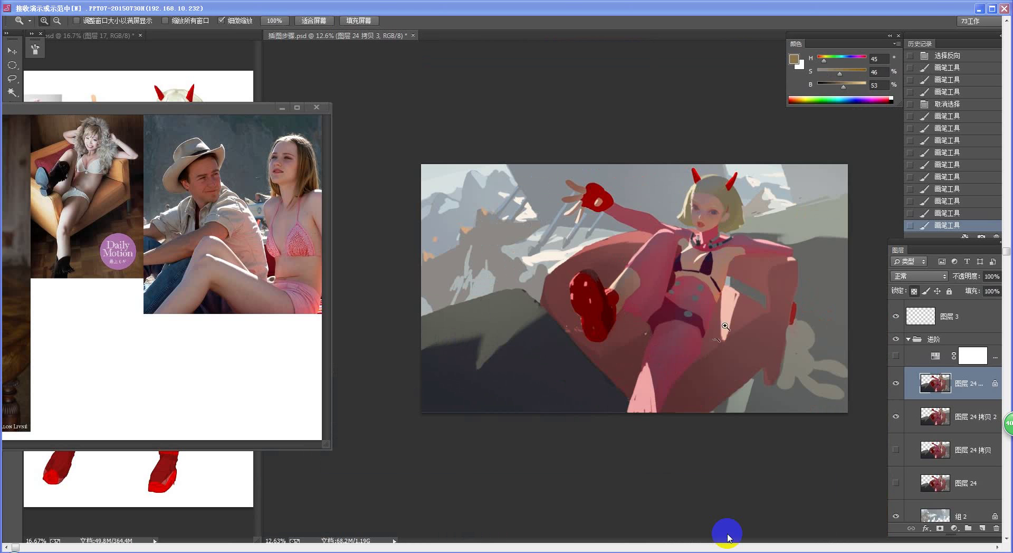
scroll(699, 263, up, 6)
scroll(699, 264, up, 2)
key(b)
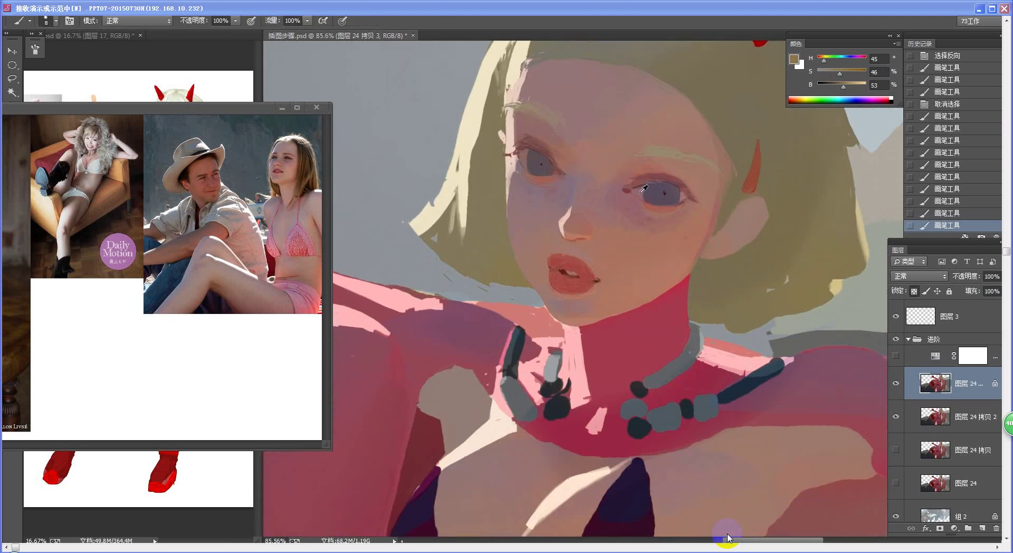
alt+click(649, 193)
drag(647, 191, 657, 197)
drag(650, 196, 669, 190)
alt+click(649, 187)
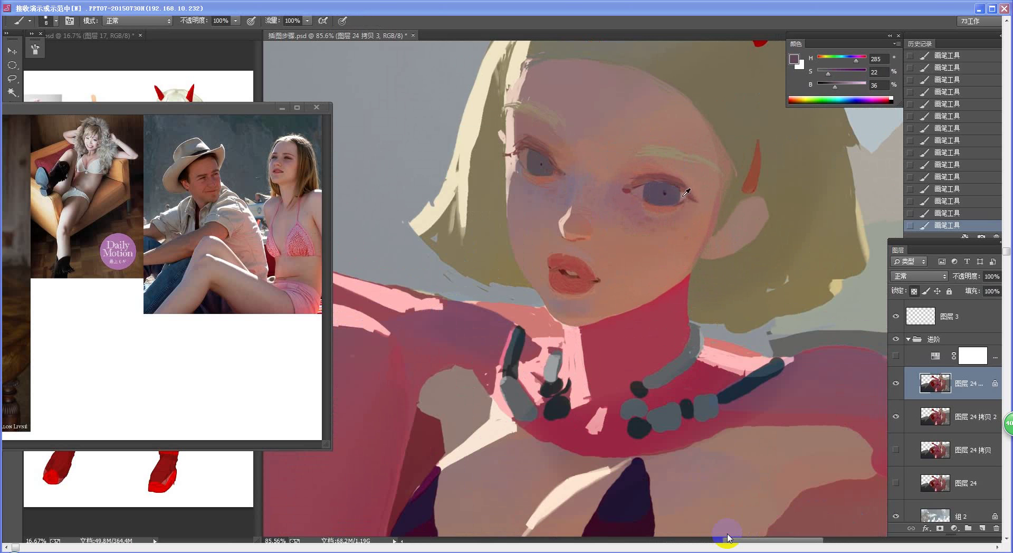
alt+click(685, 199)
Examine the body and leg colouring and compare it with the seated couple in the reference photo
key(z)
drag(610, 314, 542, 327)
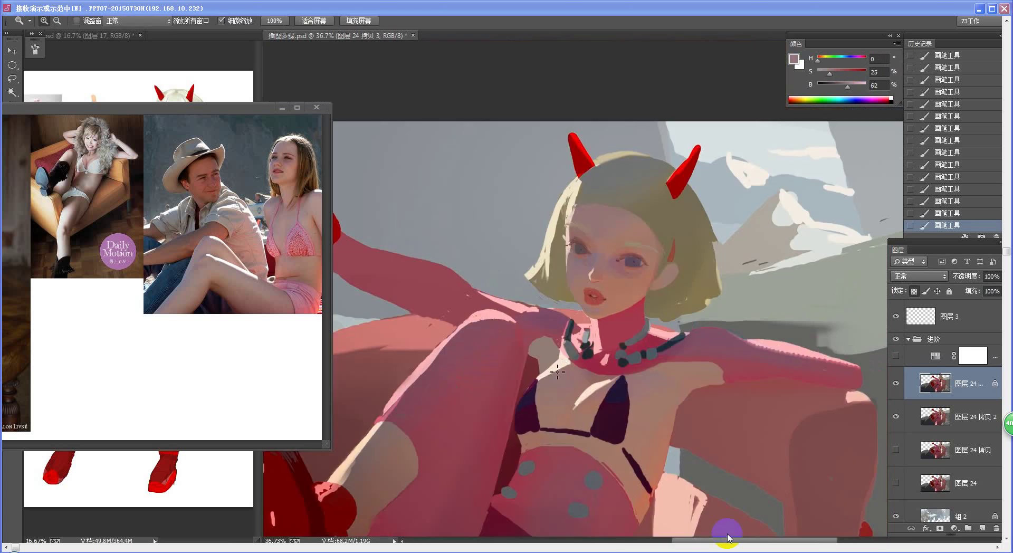
key(ctrl+space)
mouse_move(593, 371)
mouse_down()
mouse_move(555, 434)
mouse_move(584, 312)
mouse_up()
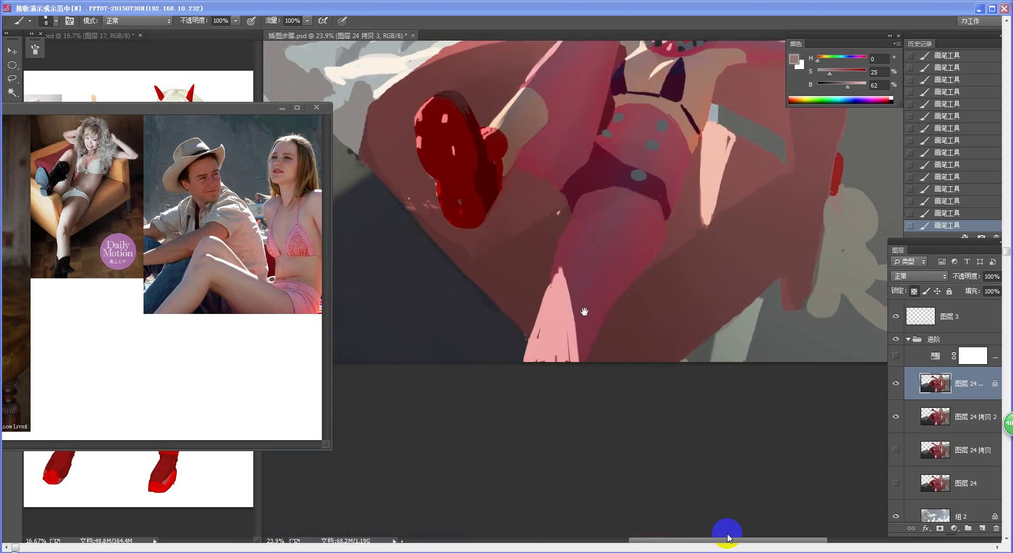
key(ctrl+space)
mouse_move(558, 370)
mouse_down()
mouse_move(566, 349)
mouse_move(691, 416)
mouse_up()
key(l)
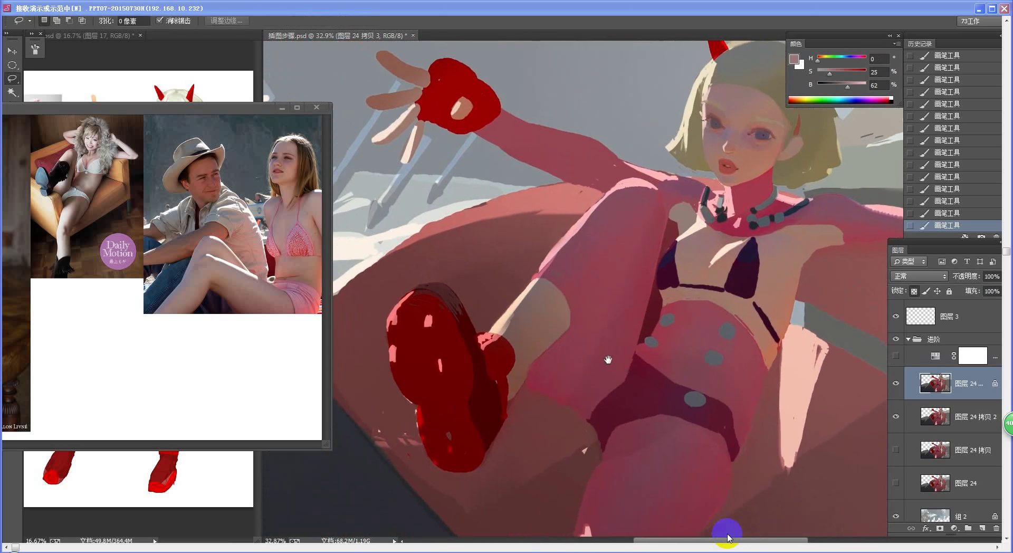
drag(608, 360, 594, 339)
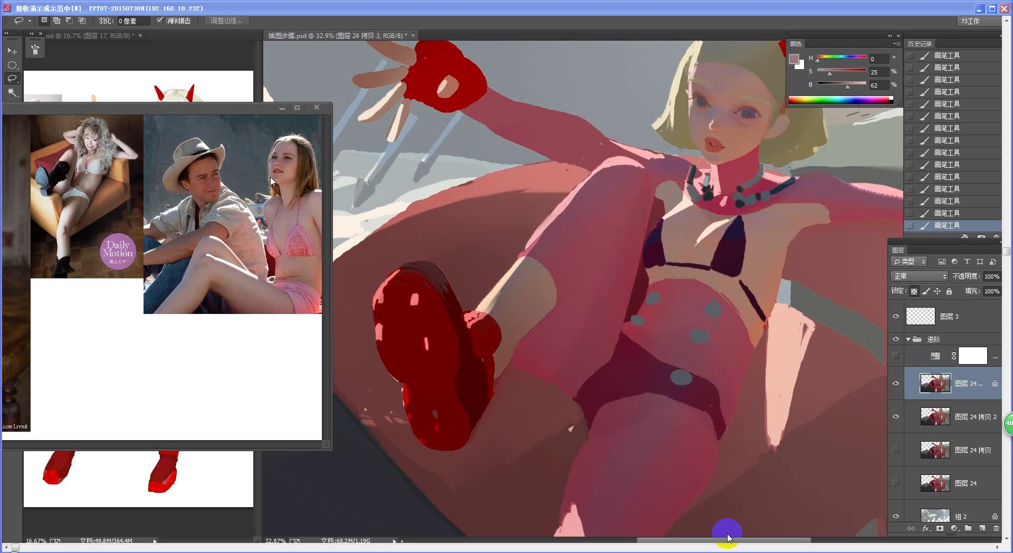
click(294, 299)
drag(294, 301, 245, 309)
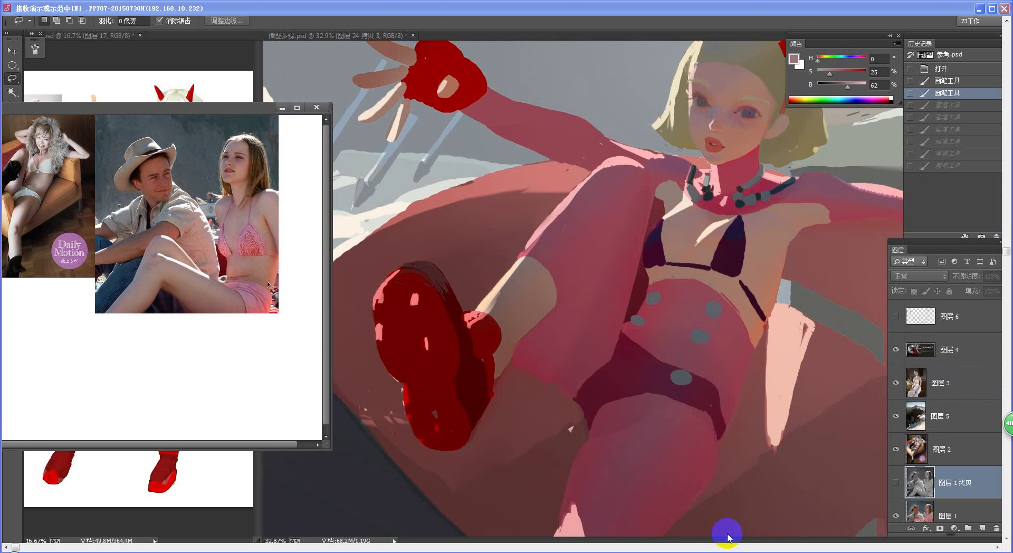
Lasso the outer side of the extended thigh up to the hip and copy it to a new layer
mouse_move(766, 386)
mouse_down()
mouse_move(712, 336)
mouse_move(712, 319)
mouse_up()
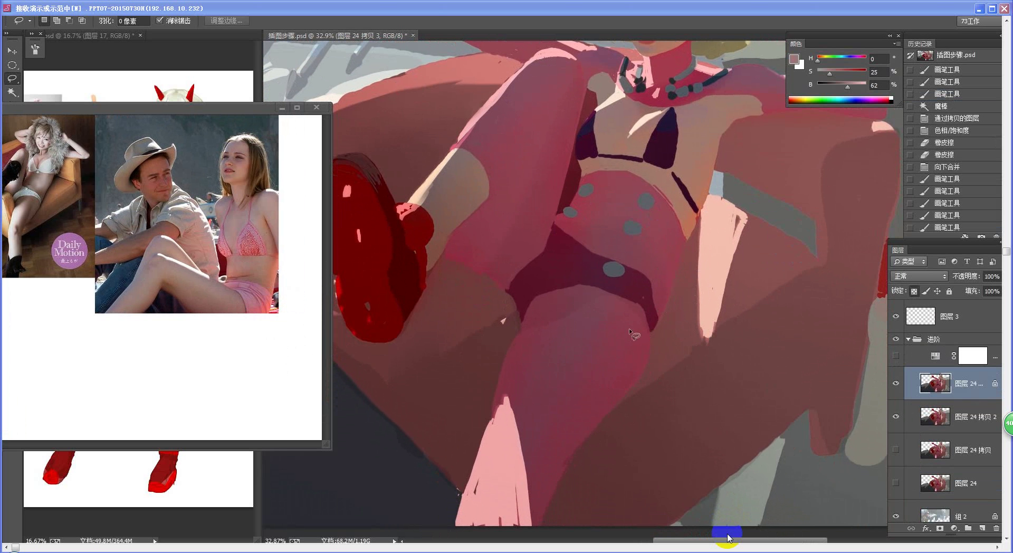
drag(594, 383, 606, 371)
drag(660, 273, 622, 352)
key(ctrl+z)
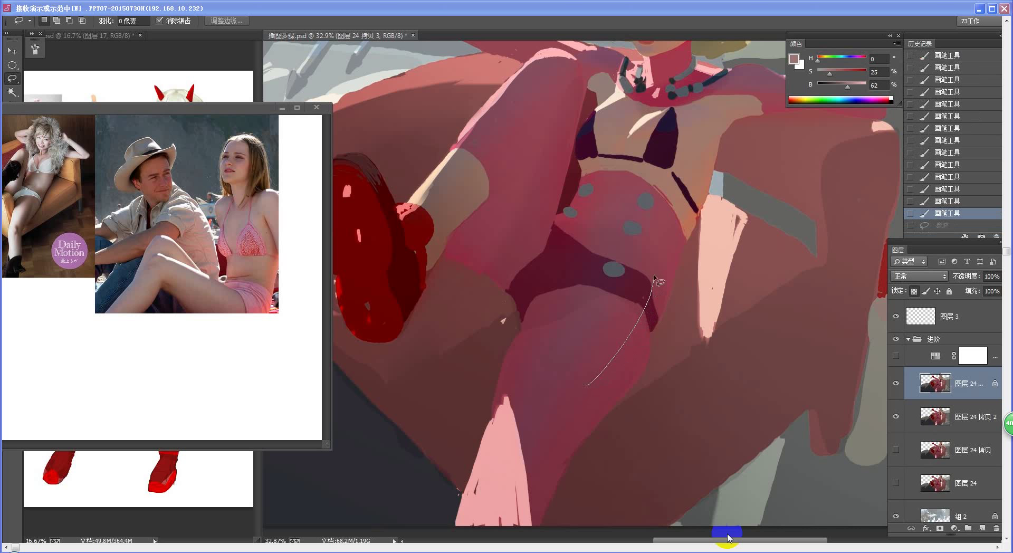
mouse_move(655, 276)
mouse_down()
mouse_move(679, 216)
mouse_move(684, 282)
mouse_move(654, 372)
mouse_move(564, 467)
mouse_move(583, 397)
mouse_up()
key(ctrl+j)
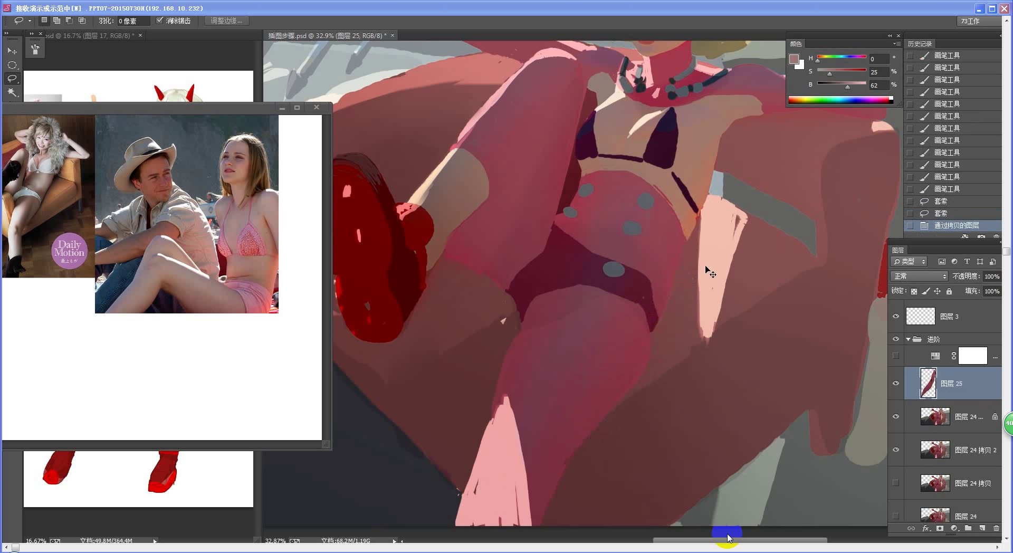
Adjust the saturation and lightness of the copied thigh piece with Hue/Saturation
key(ctrl+u)
drag(784, 181, 878, 166)
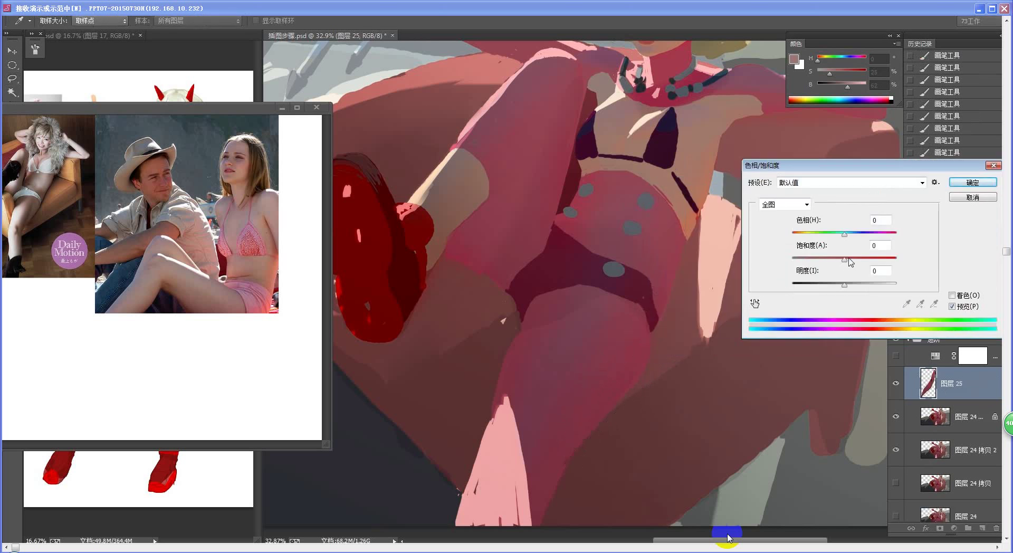
drag(849, 259, 846, 260)
drag(845, 285, 852, 263)
click(973, 182)
key(l)
Blend the adjusted thigh piece into the leg by erasing its inner parts with a 440 px eraser
scroll(633, 370, down, 5)
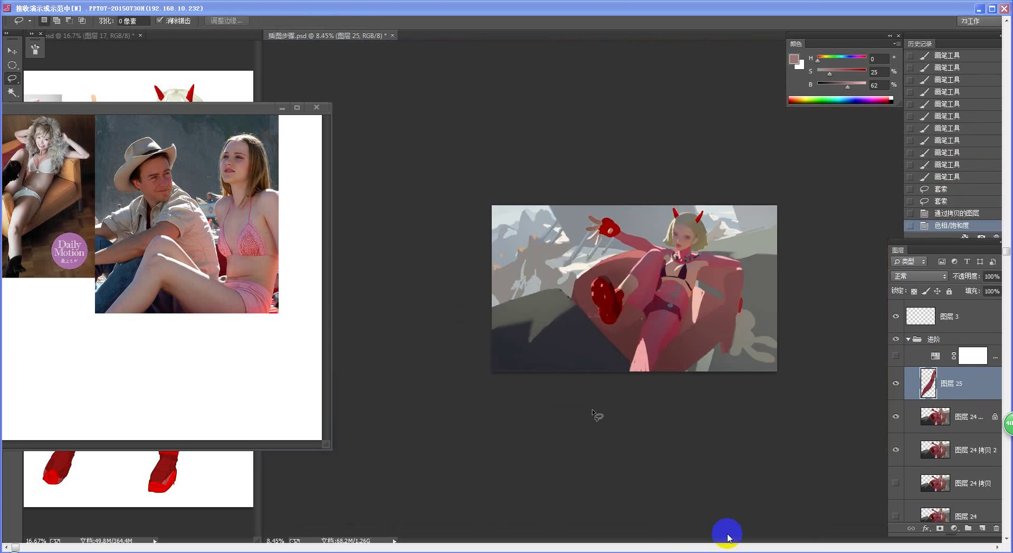
scroll(739, 277, up, 3)
key(e)
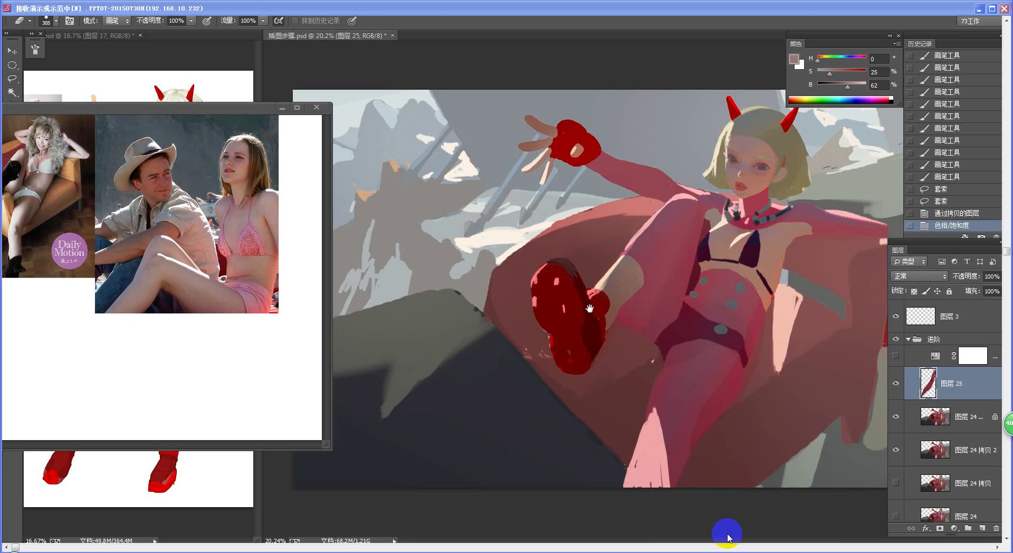
scroll(754, 369, up, 1)
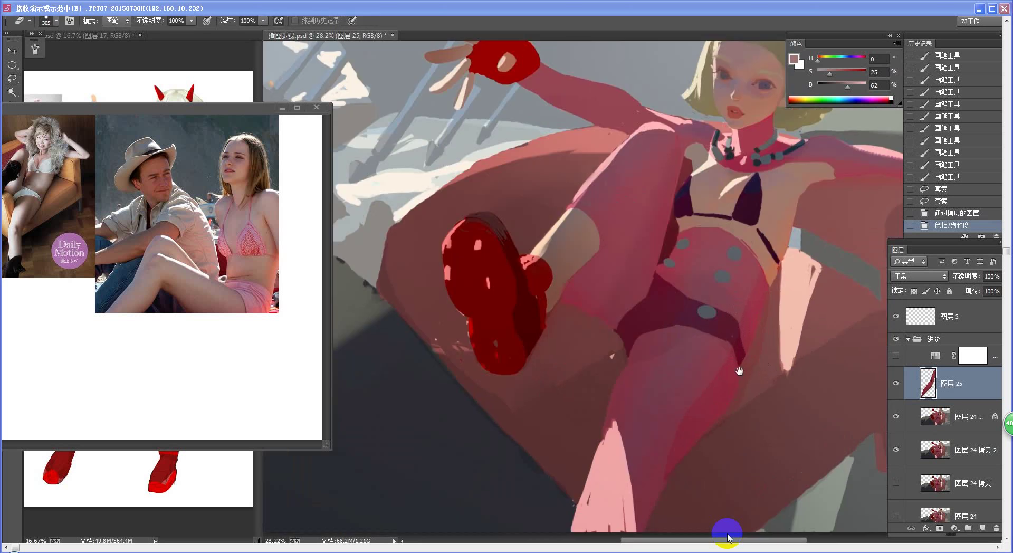
mouse_move(740, 370)
mouse_down()
mouse_move(633, 358)
mouse_move(645, 337)
mouse_up()
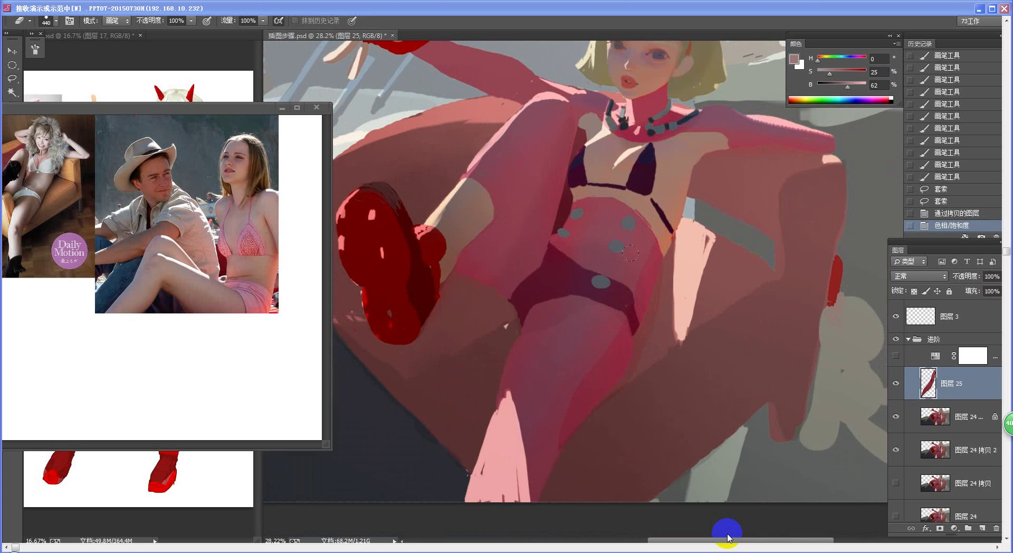
drag(619, 281, 584, 359)
mouse_move(607, 311)
mouse_down()
mouse_move(555, 389)
mouse_move(603, 331)
mouse_move(580, 409)
mouse_move(599, 338)
mouse_up()
drag(566, 450, 668, 294)
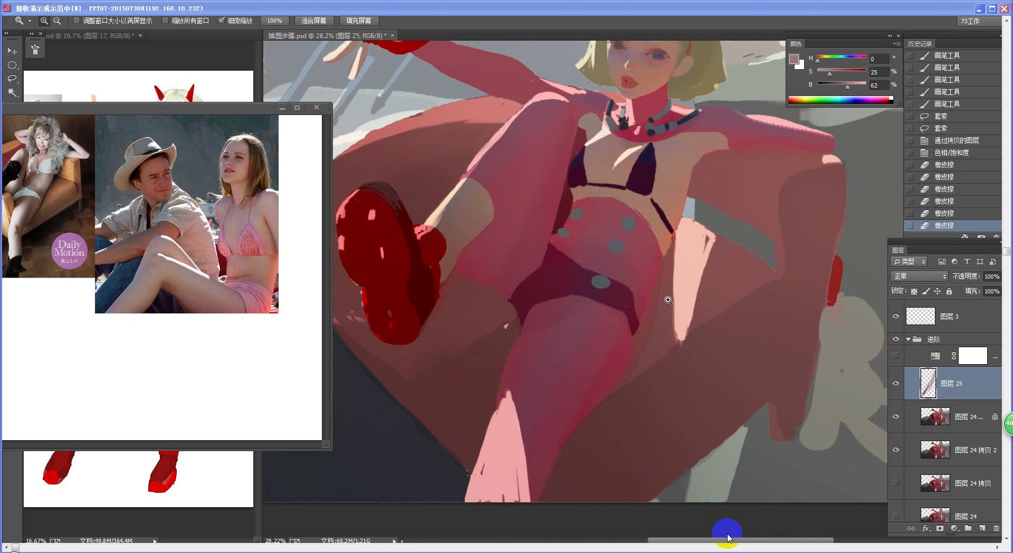
Check the thigh adjustment against the whole picture and merge it down into 图层 24 拷贝 3
mouse_move(646, 345)
mouse_down()
mouse_move(593, 403)
mouse_move(569, 352)
mouse_up()
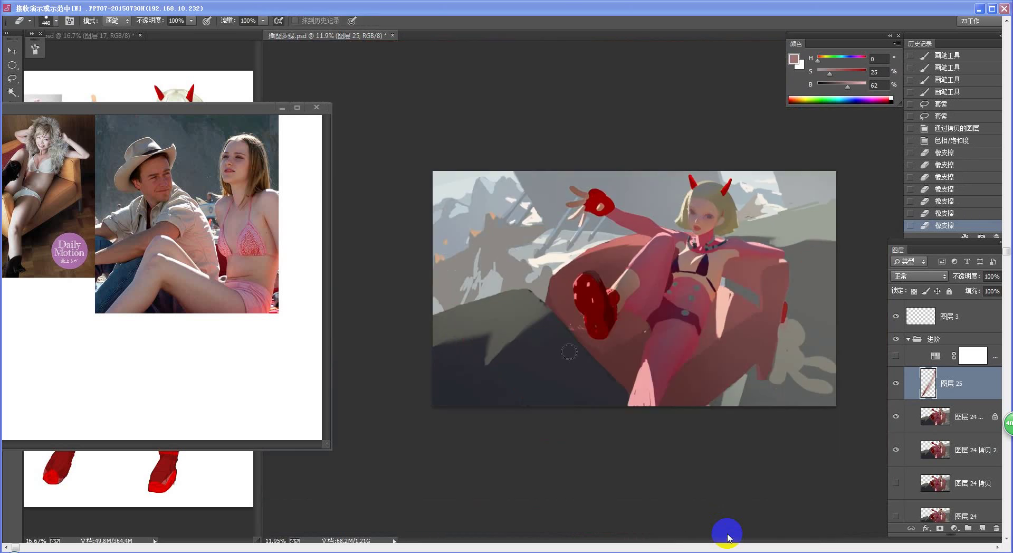
key(z)
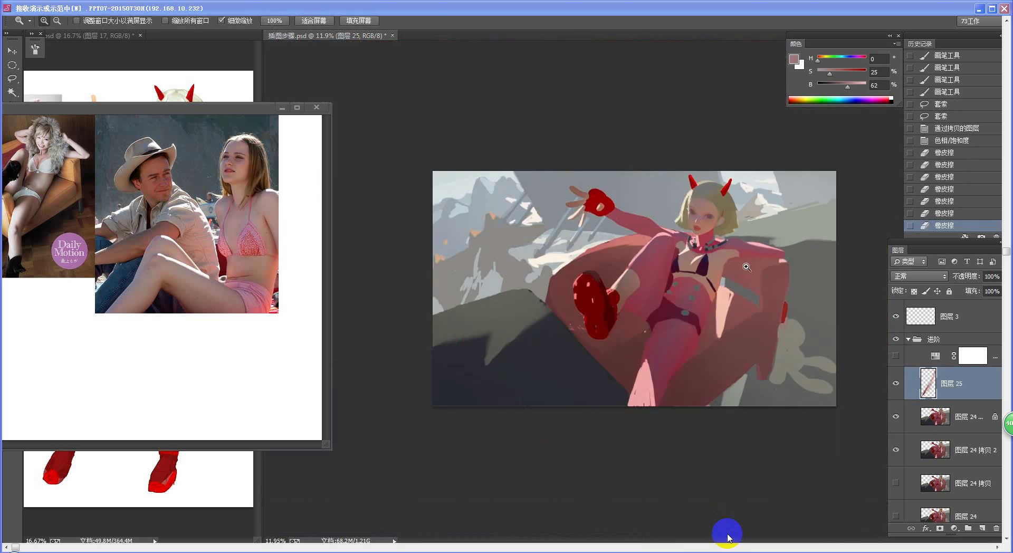
scroll(747, 299, up, 1)
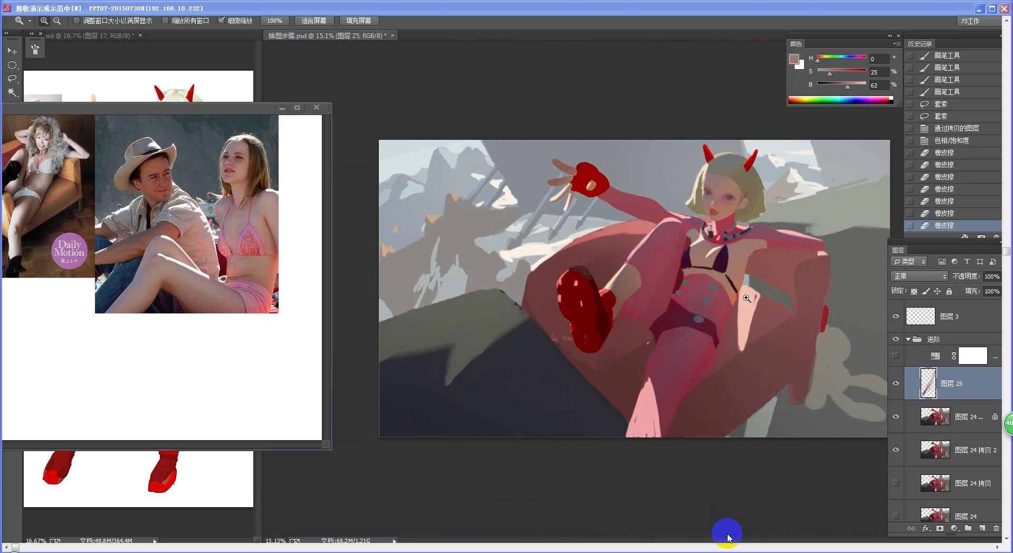
scroll(747, 299, up, 3)
key(e)
key(ctrl+e)
key(z)
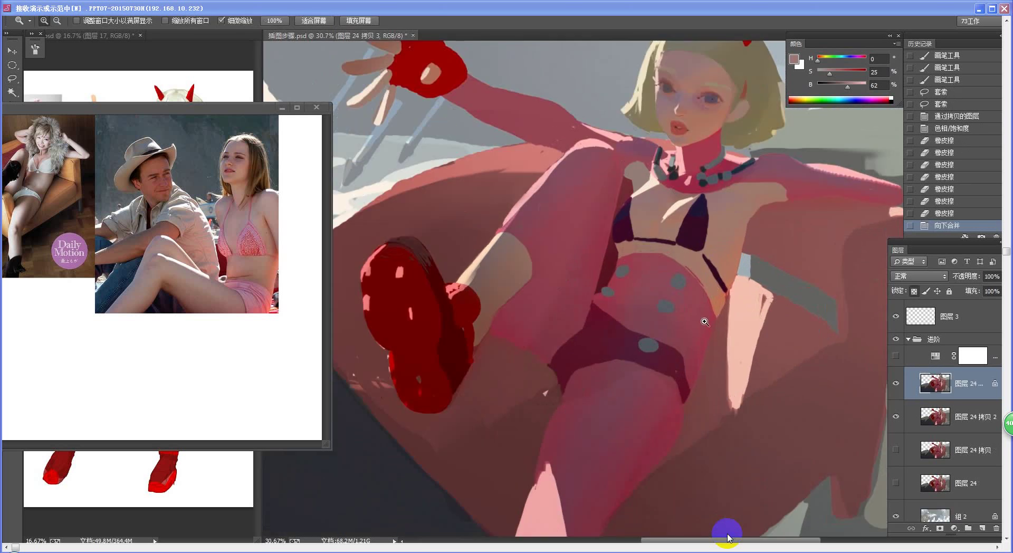
Sample the dark red of the thigh and repaint the raised thigh's lower edge towards the bikini bottom with a 30 px brush
scroll(702, 338, down, 4)
scroll(689, 349, up, 4)
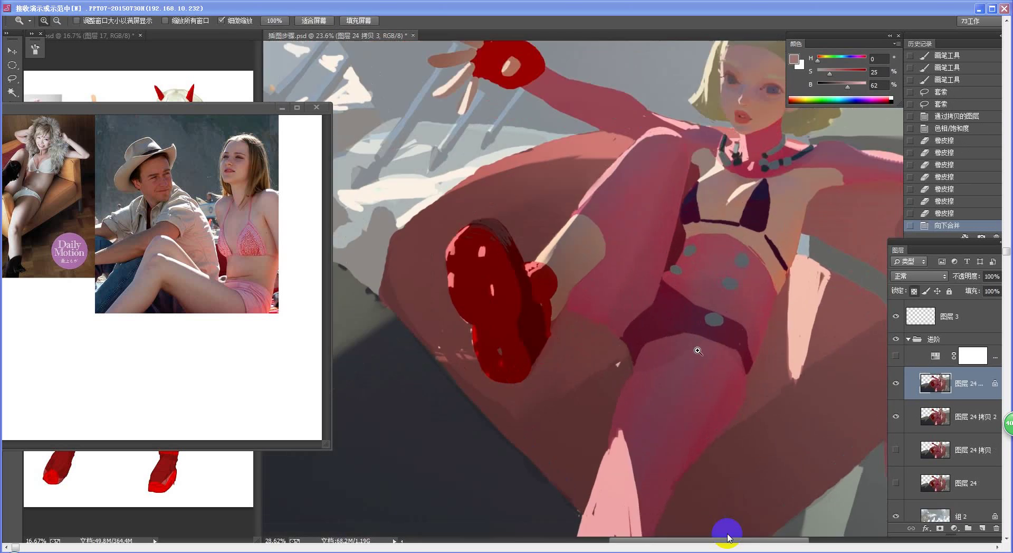
key(b)
alt+click(553, 316)
key(bracketright)
key(bracketright)
key(bracketright)
key(bracketright)
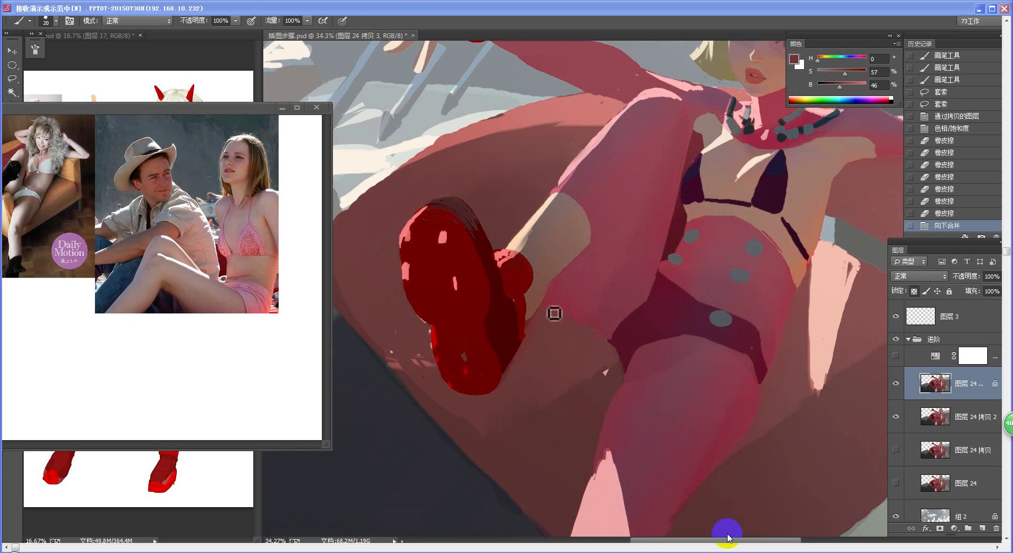
drag(550, 310, 611, 345)
mouse_move(608, 344)
mouse_down()
mouse_move(623, 363)
mouse_move(619, 351)
mouse_up()
alt+click(610, 335)
drag(688, 324, 567, 389)
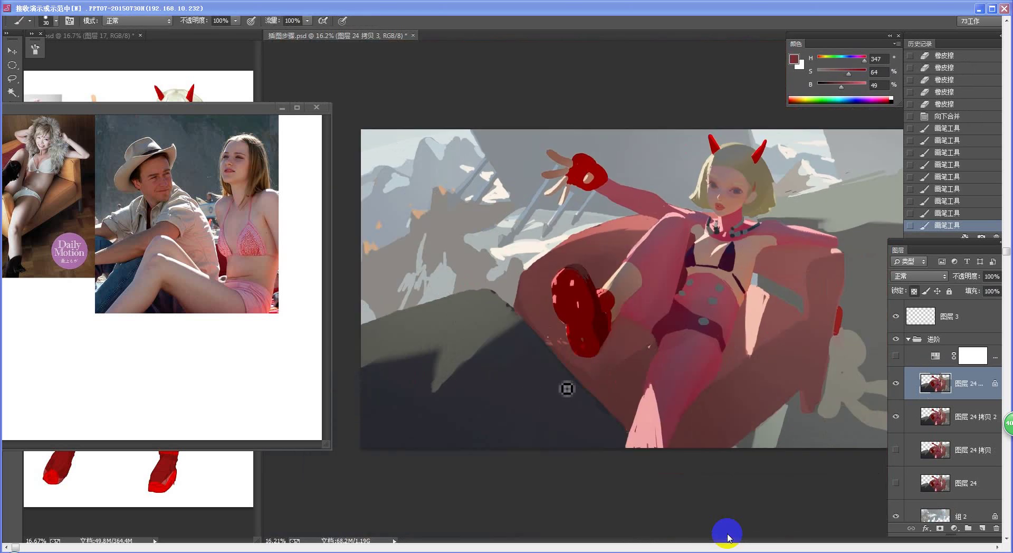
Sample the bikini top's dark purple, shift it to H 246, S 51, B 22, and paint the upper part of the cup
key(z)
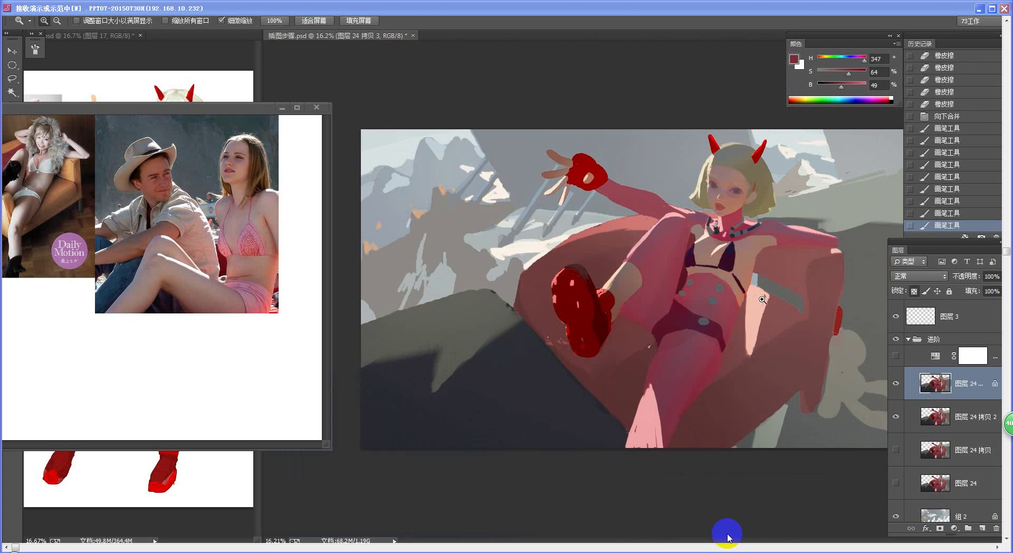
drag(745, 248, 780, 299)
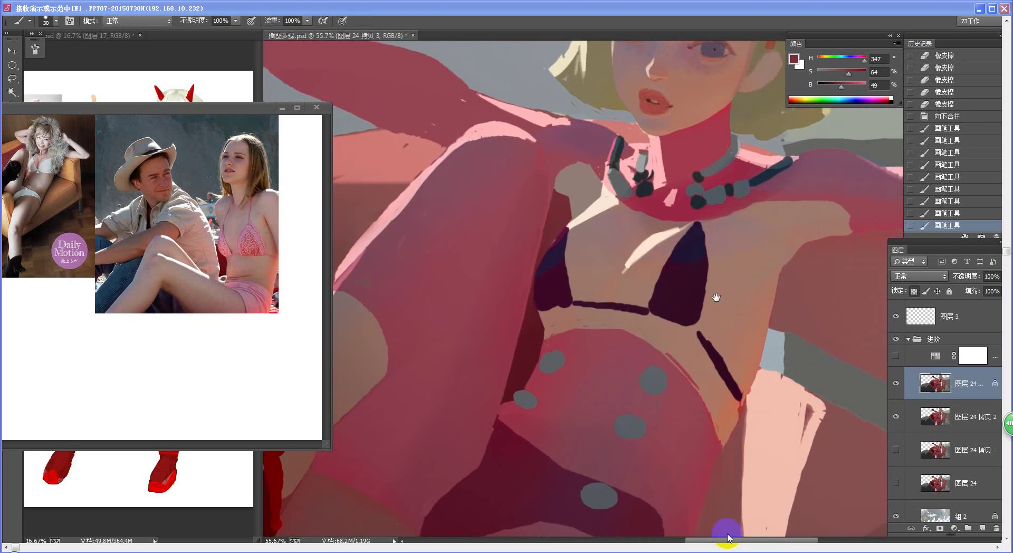
drag(717, 297, 629, 406)
alt+click(593, 364)
key(n)
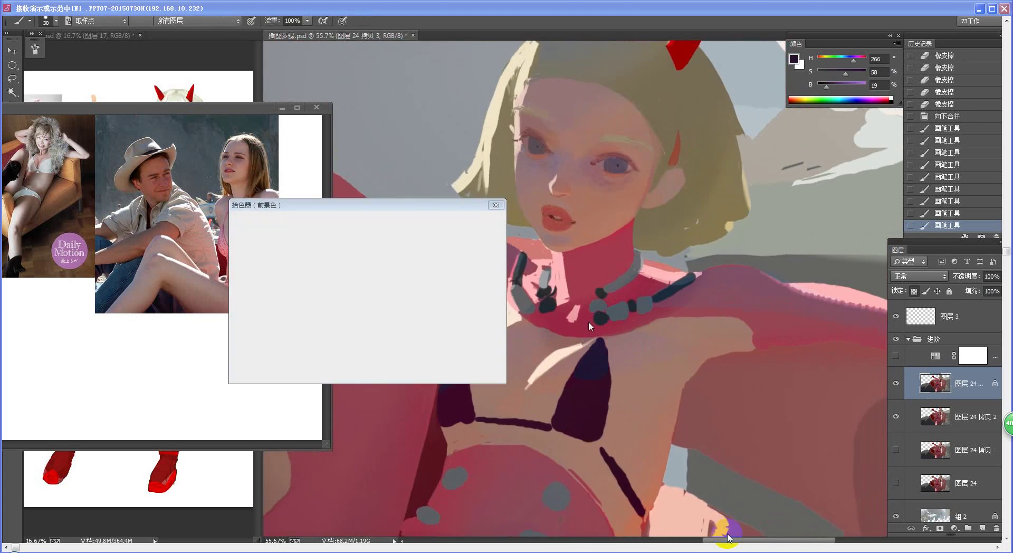
click(305, 333)
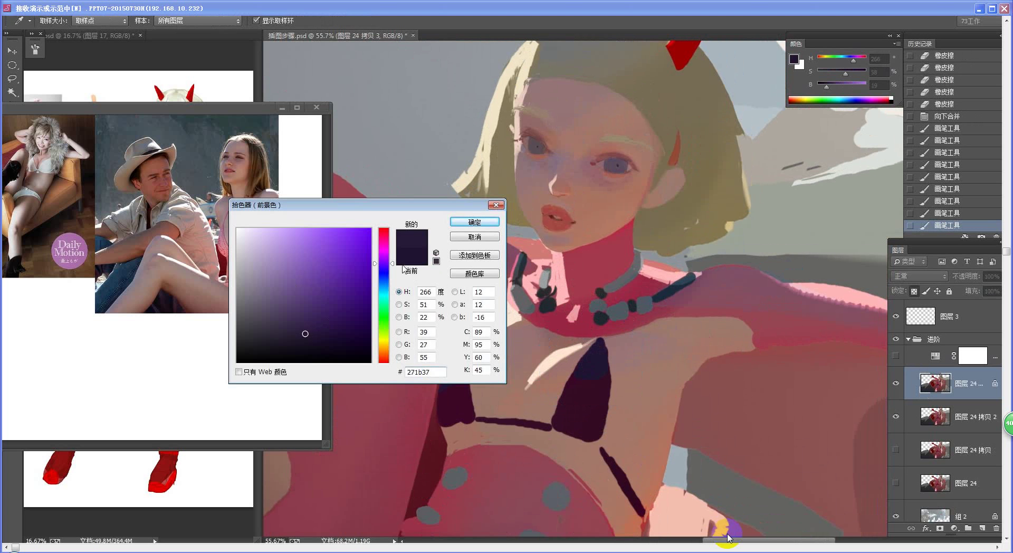
drag(393, 264, 393, 274)
click(475, 222)
key(b)
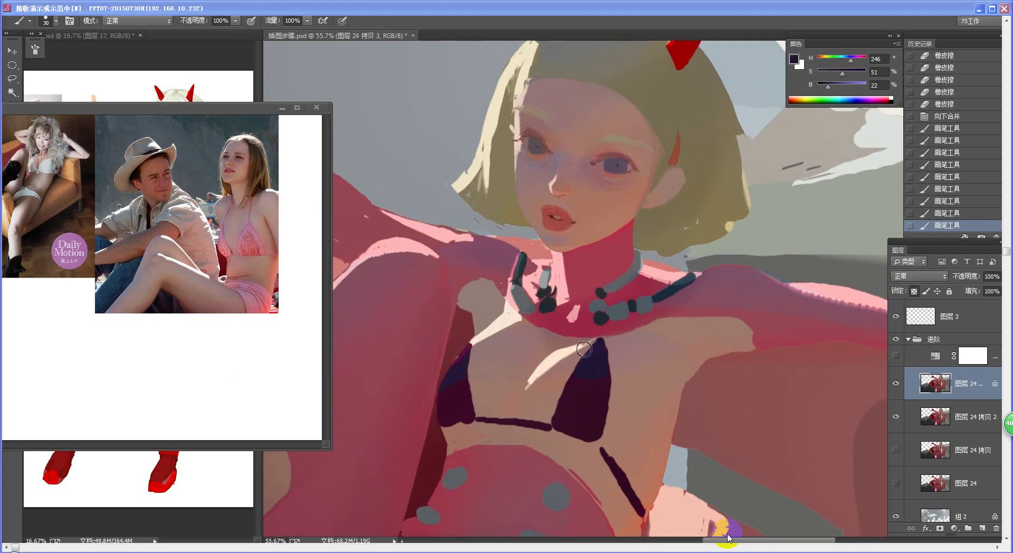
drag(600, 365, 601, 371)
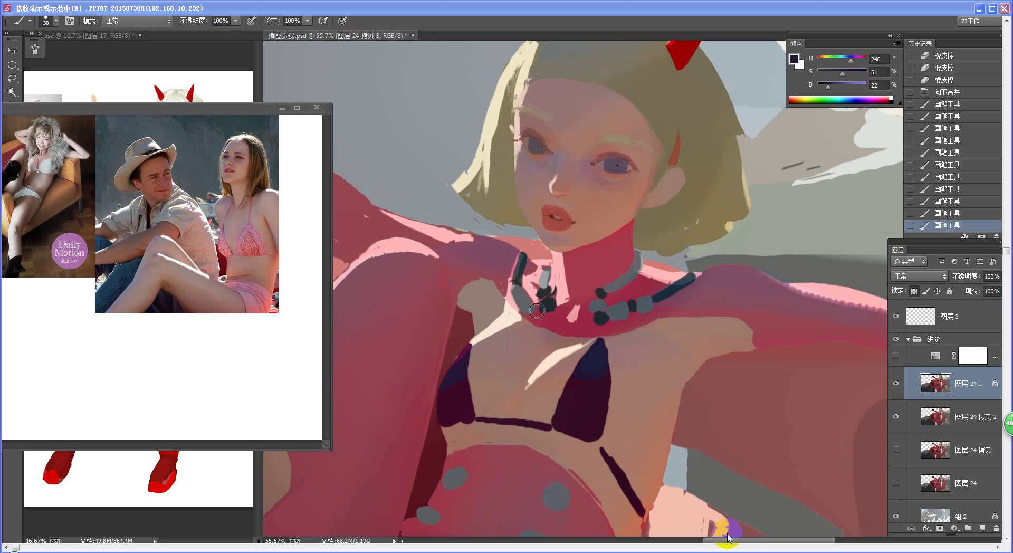
Change the foreground colour to a bluer H 230, S 45, B 25 and paint it over the bikini cup's upper tip
key(n)
click(298, 330)
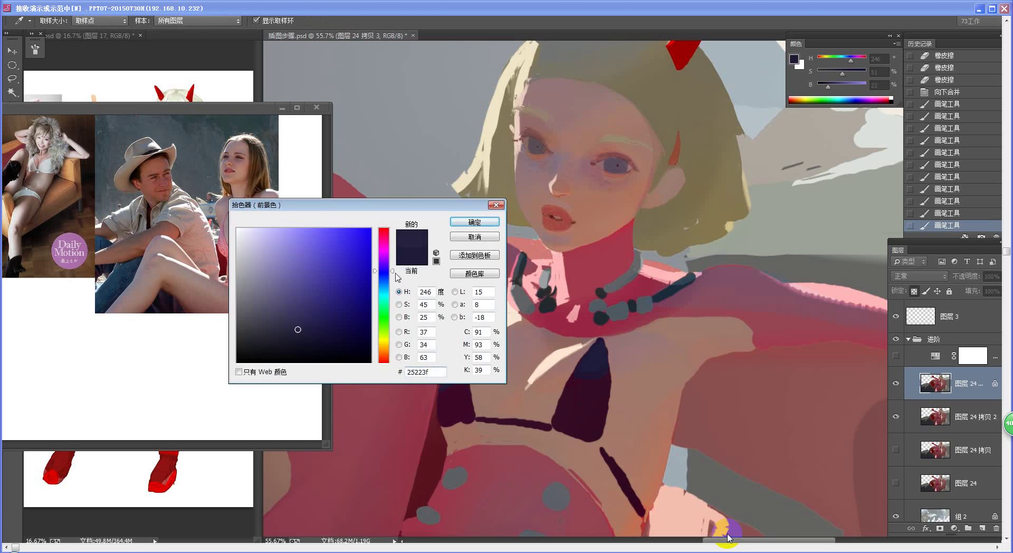
click(475, 224)
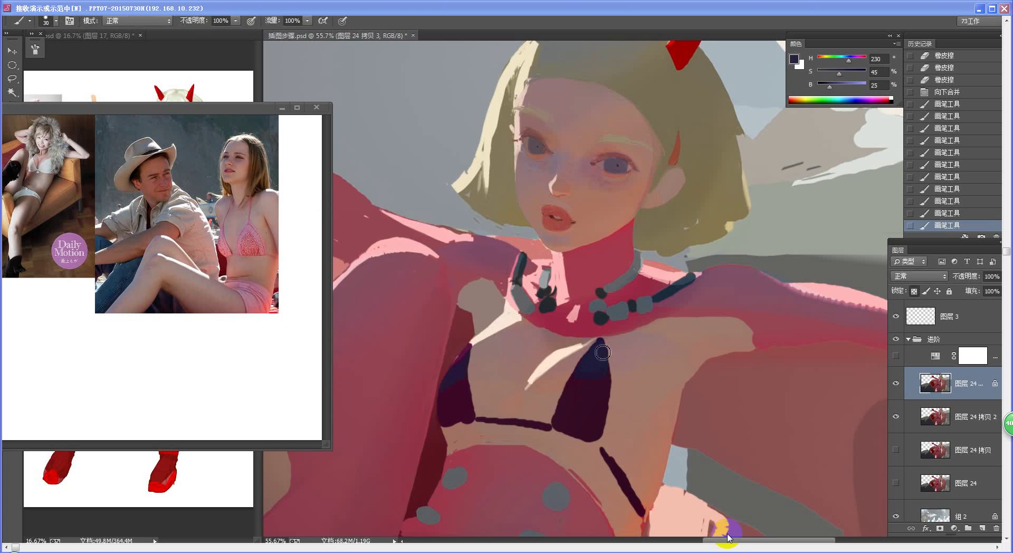
drag(605, 346, 605, 354)
drag(536, 402, 509, 410)
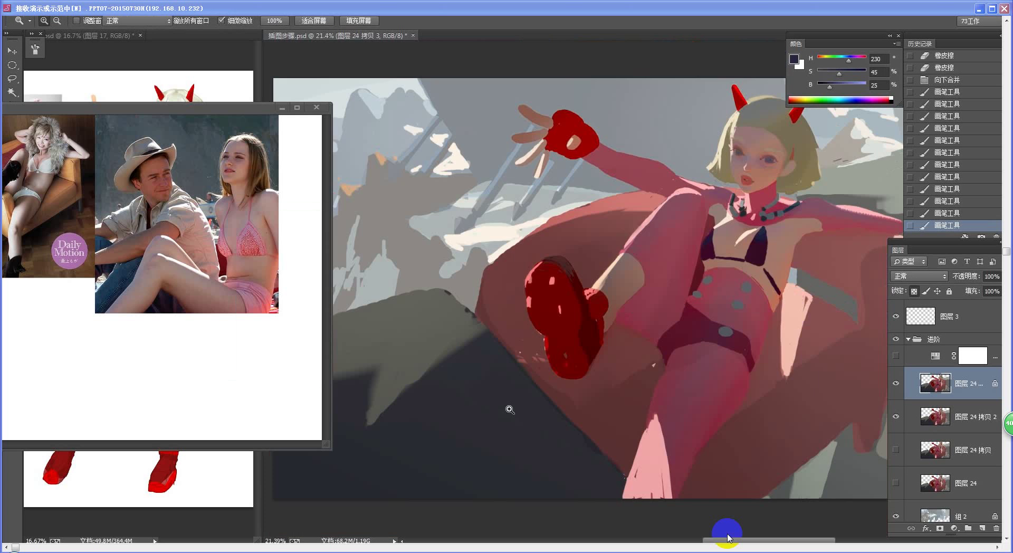
Check the recoloured bikini top up close and undo the last brush stroke
key(z)
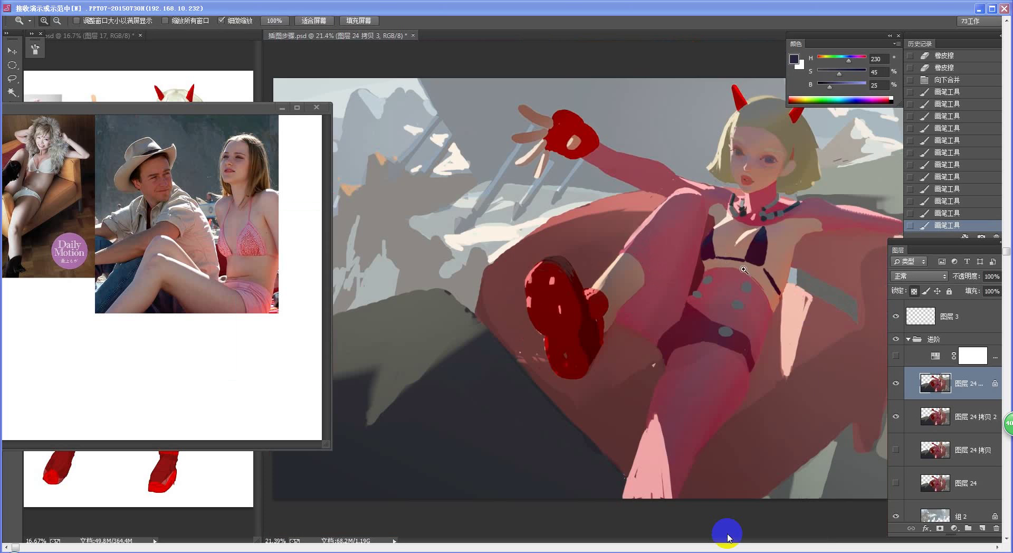
drag(785, 226, 803, 223)
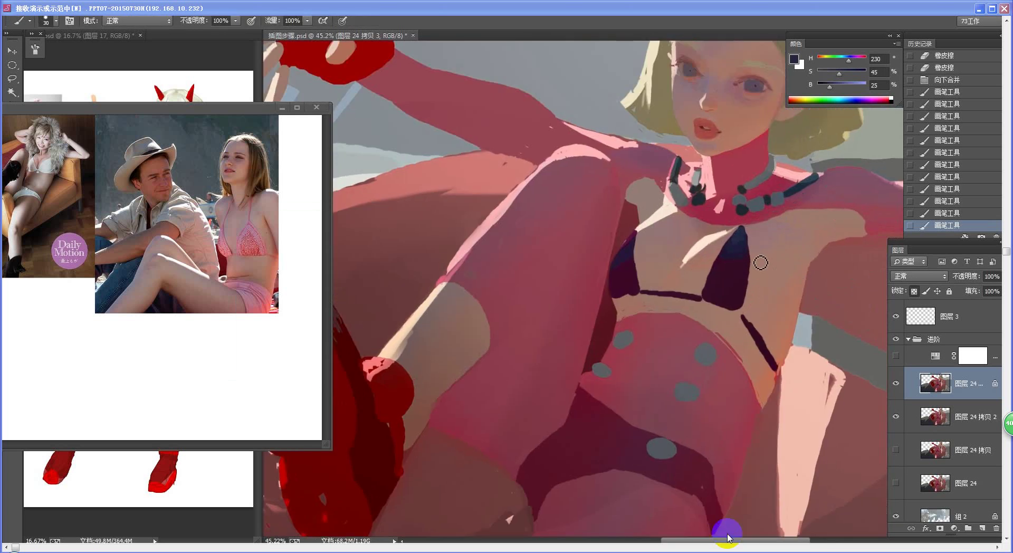
drag(759, 264, 774, 257)
drag(696, 296, 629, 367)
key(ctrl+z)
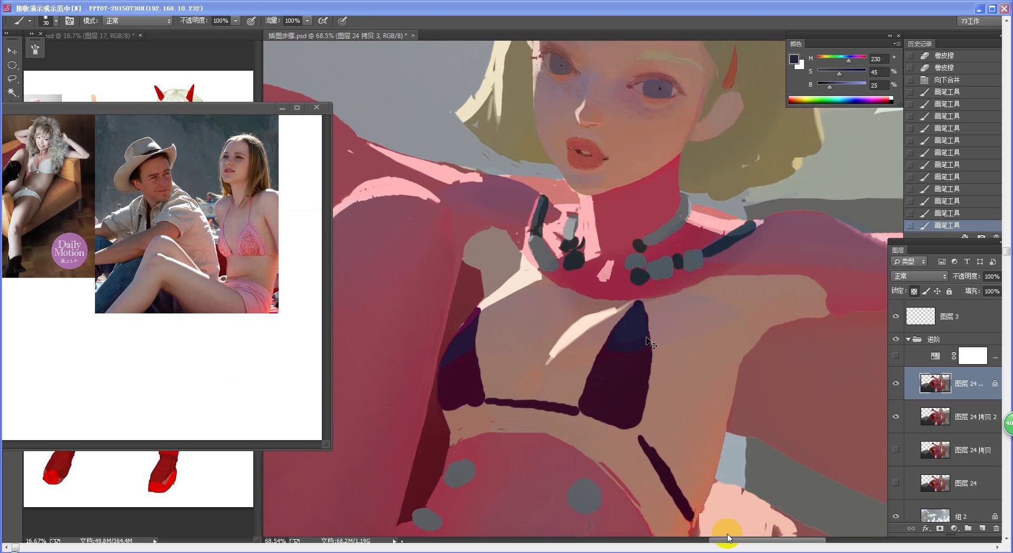
Sample the dark purple of the bikini top's cups as the brush colour
alt+click(639, 324)
alt+click(465, 338)
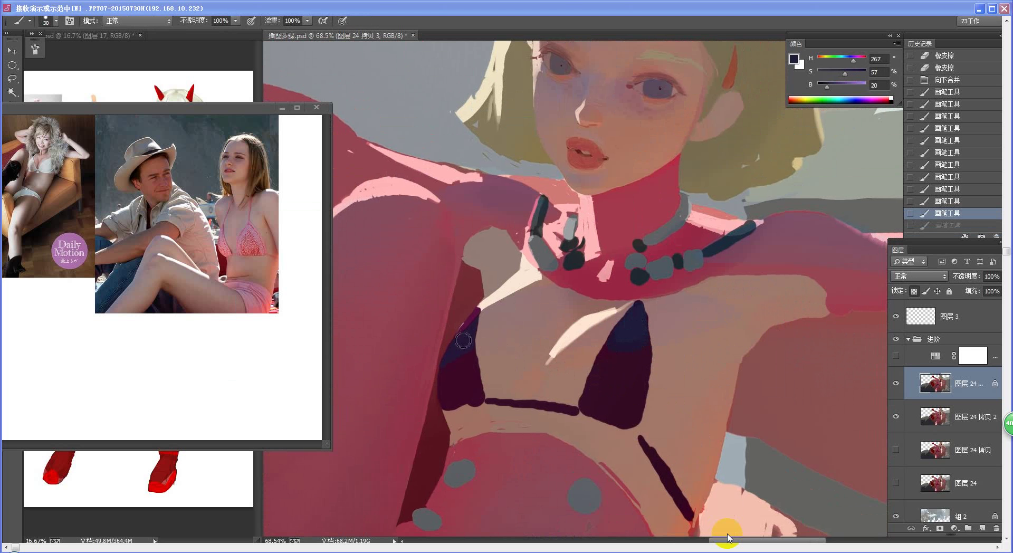
key(z)
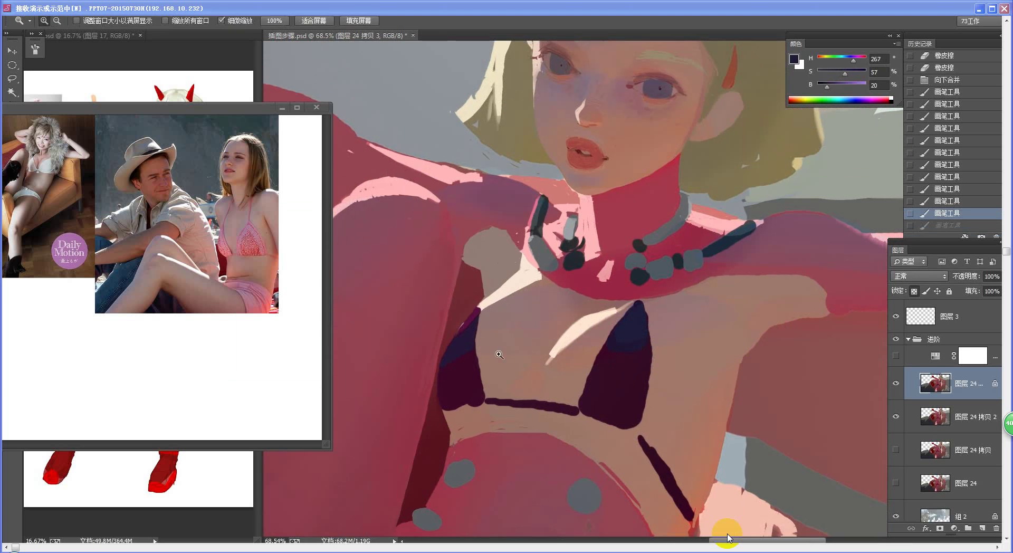
mouse_move(539, 347)
mouse_down()
mouse_move(501, 355)
mouse_move(521, 354)
mouse_move(486, 372)
mouse_move(530, 364)
mouse_up()
key(b)
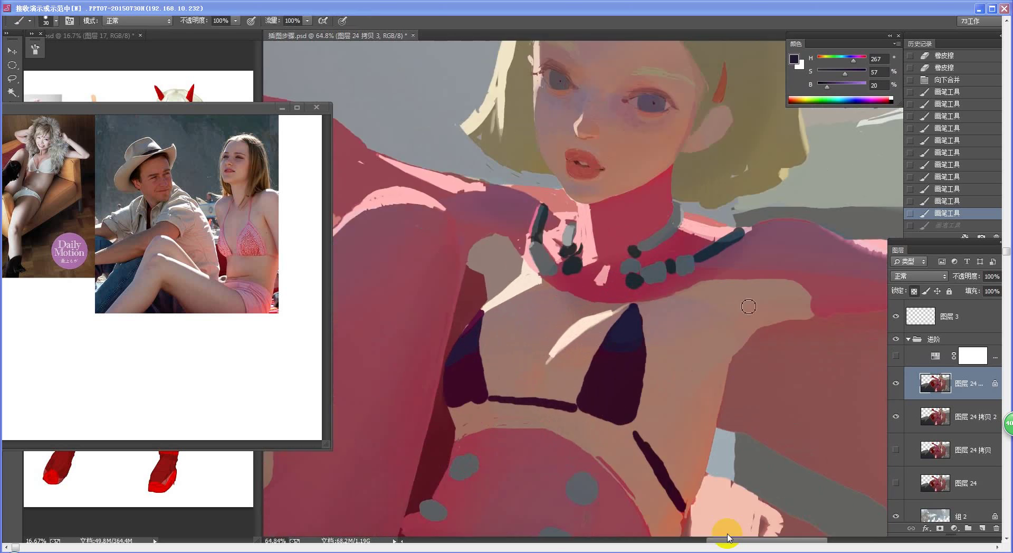
Repaint the edge of the light skin patch beneath the stretched-out arm with brush colours sampled from the skin and sleeve
drag(729, 347, 500, 332)
alt+click(574, 294)
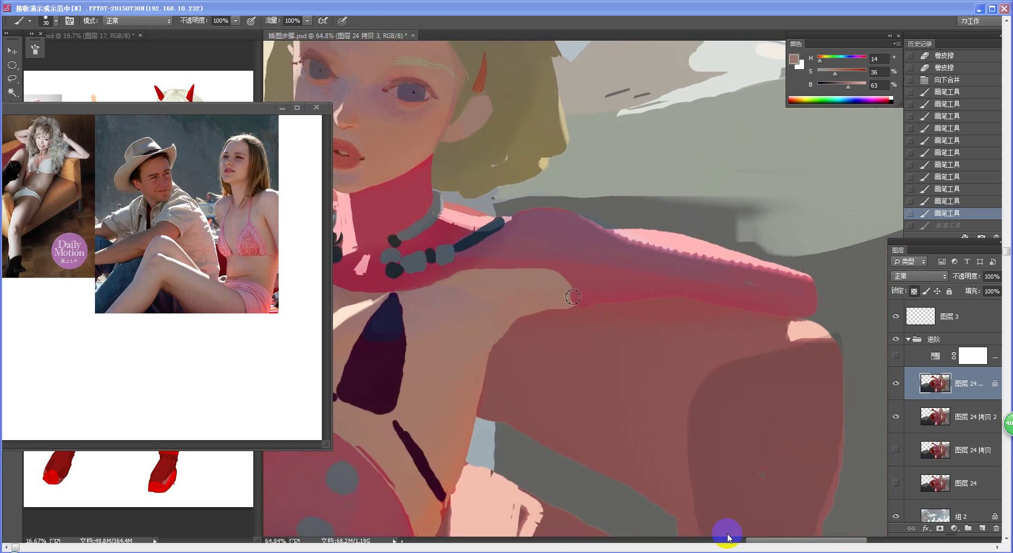
click(574, 294)
drag(574, 293, 559, 308)
alt+click(548, 317)
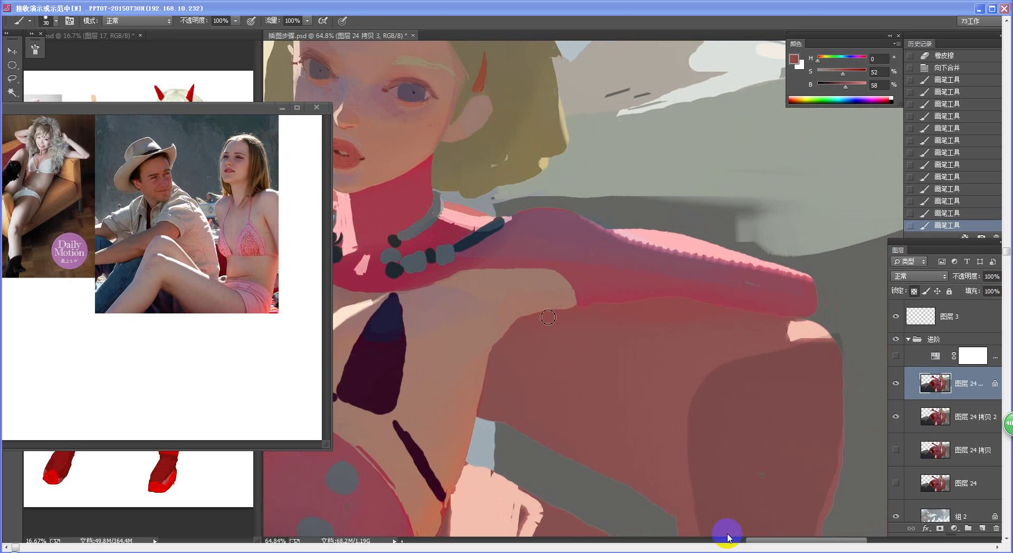
click(575, 315)
alt+click(597, 309)
drag(580, 308, 604, 306)
alt+click(660, 295)
Lasso the shadow areas of the raised arm, gloved hand and fingers, and copy them to a new layer
key(ctrl+space)
drag(656, 326, 593, 339)
key(ctrl+space)
drag(687, 333, 746, 344)
key(space)
mouse_move(693, 363)
mouse_down()
mouse_move(683, 384)
mouse_move(645, 394)
mouse_move(623, 414)
mouse_up()
key(ctrl+space)
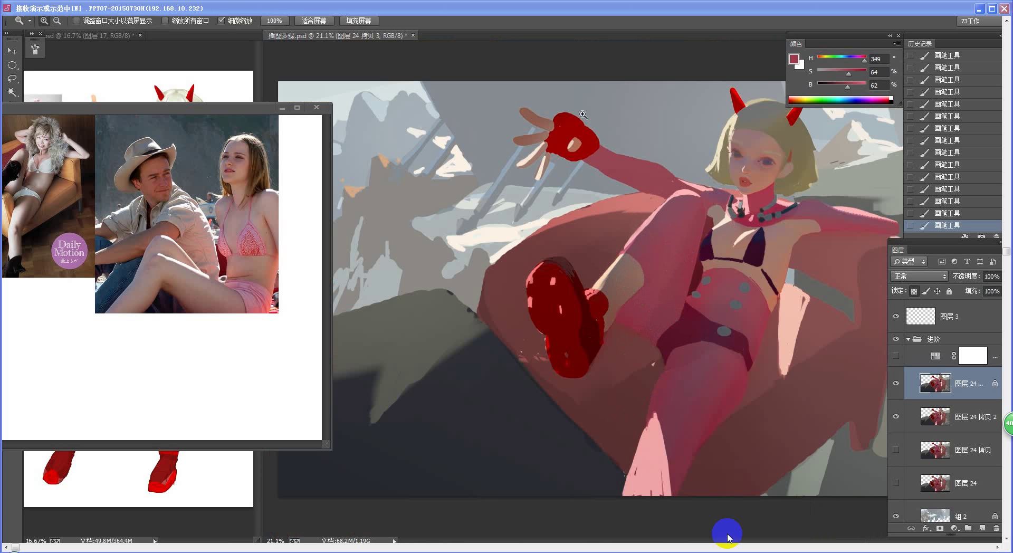
drag(589, 119, 636, 132)
drag(603, 224, 552, 309)
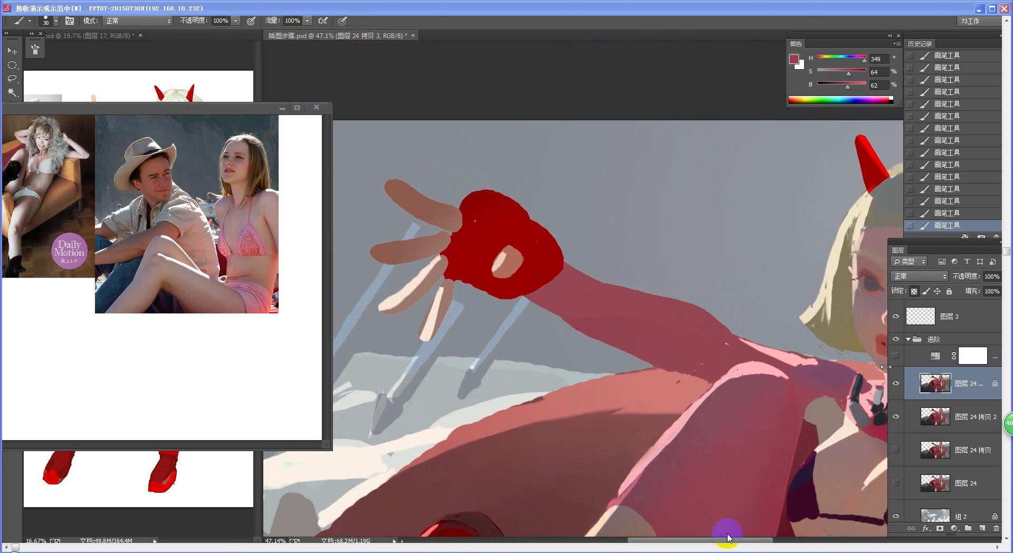
key(l)
drag(517, 262, 528, 273)
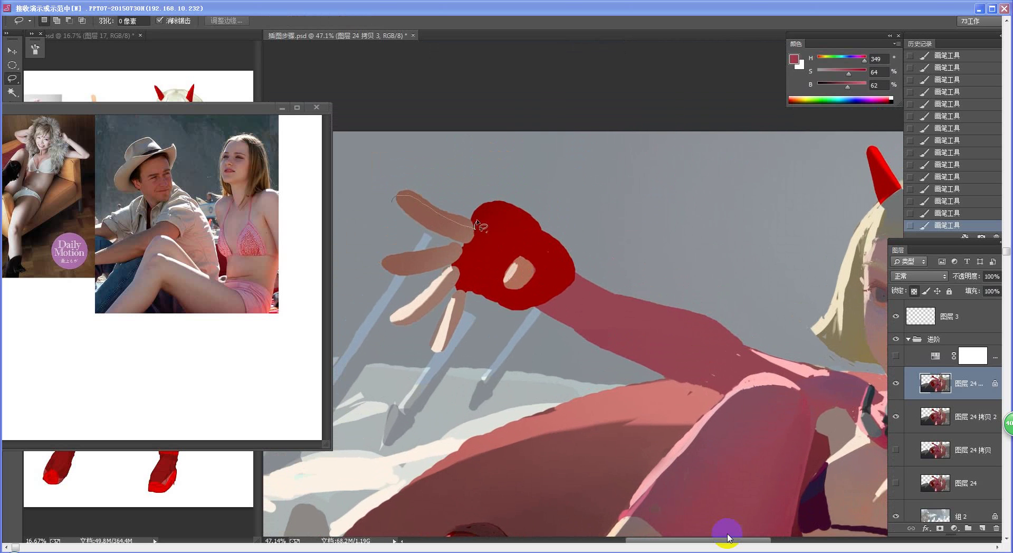
mouse_move(476, 221)
mouse_down()
mouse_move(510, 216)
mouse_move(529, 240)
mouse_move(504, 287)
mouse_move(557, 272)
mouse_move(580, 301)
mouse_move(758, 369)
mouse_move(760, 381)
mouse_move(739, 394)
mouse_move(719, 393)
mouse_up()
drag(415, 235, 399, 199)
key(ctrl+j)
Darken the copied arm and hand shadow with Hue/Saturation at Lightness -25
key(ctrl+u)
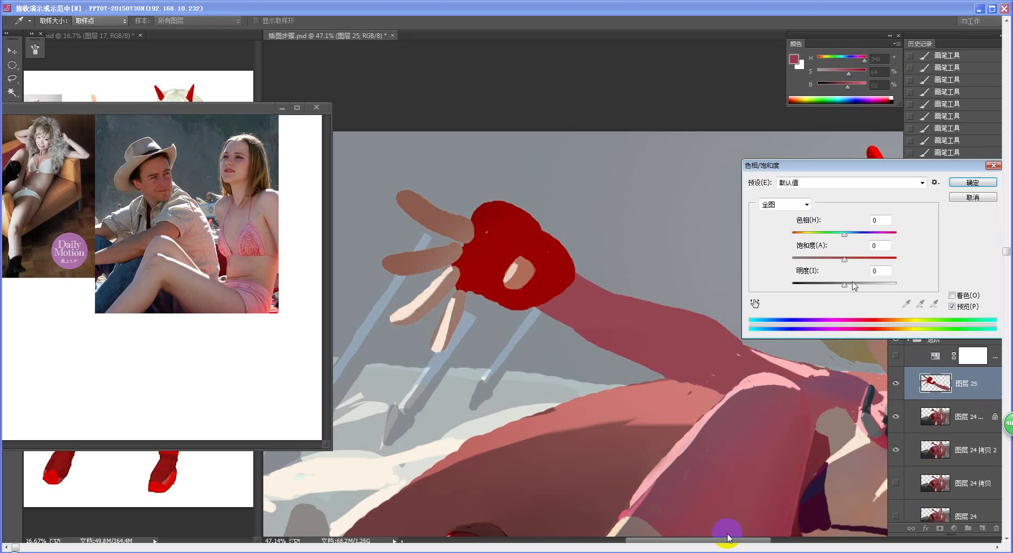
drag(854, 286, 838, 289)
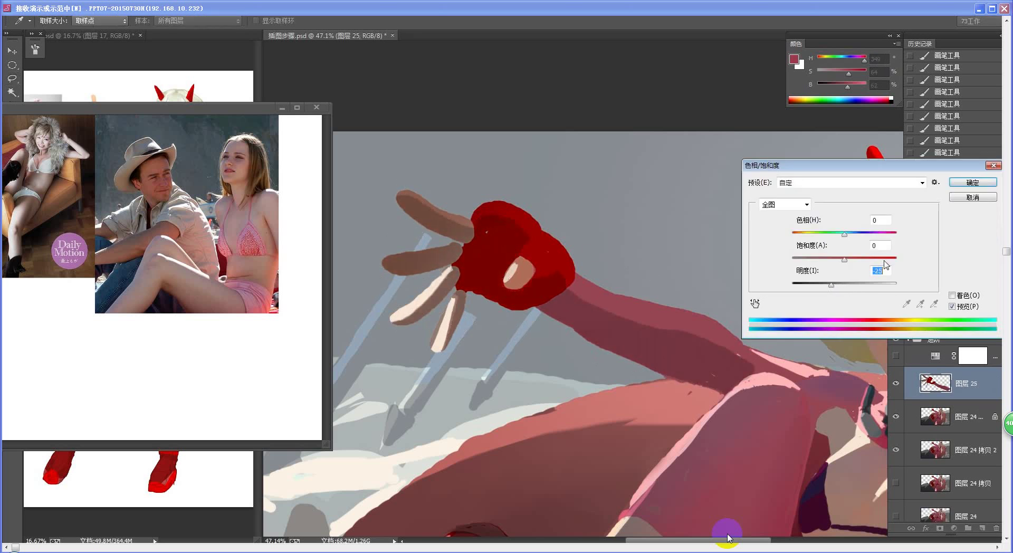
click(981, 183)
Fade parts of the darkened arm and hand shading with a large Eraser brush
drag(692, 359, 618, 357)
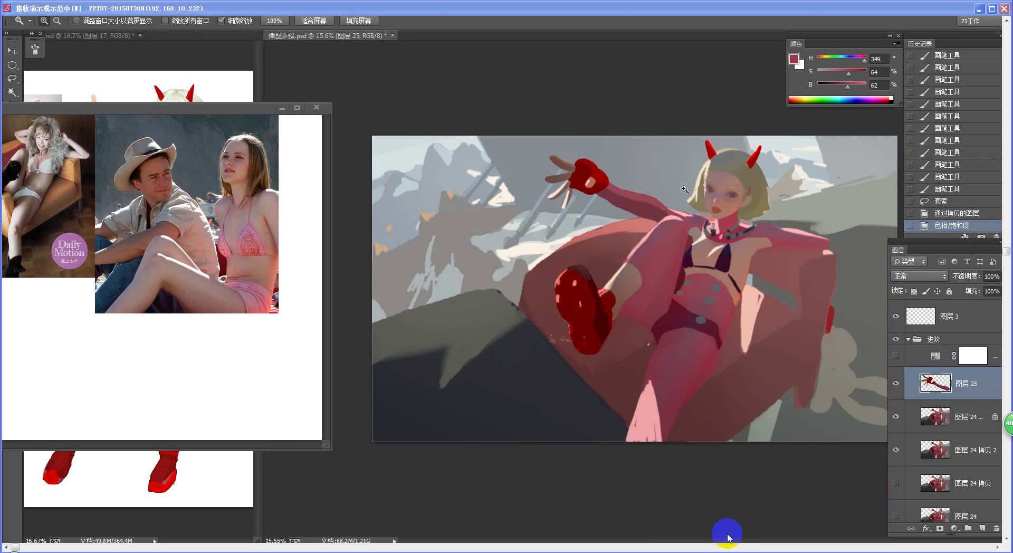
scroll(633, 182, up, 2)
key(l)
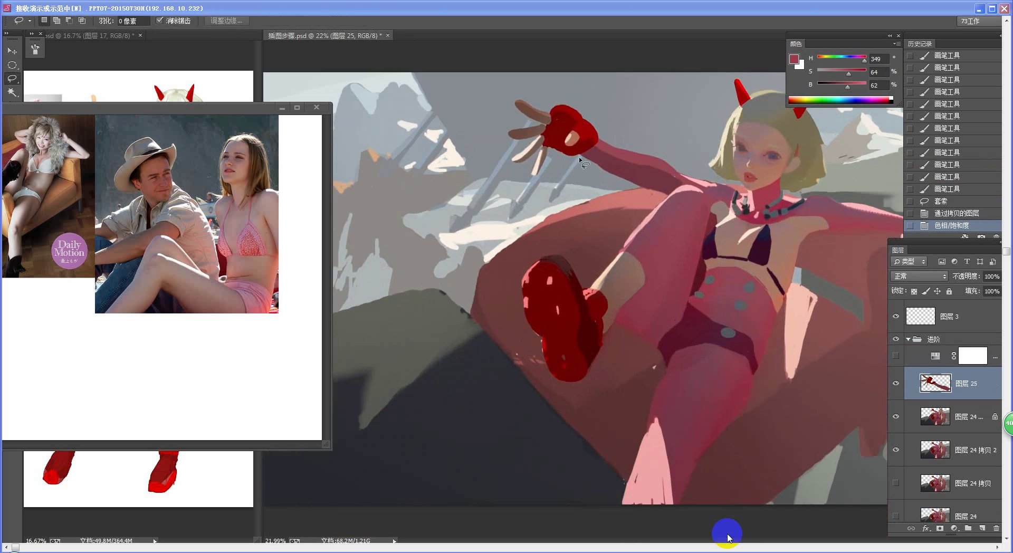
key(e)
scroll(686, 179, up, 3)
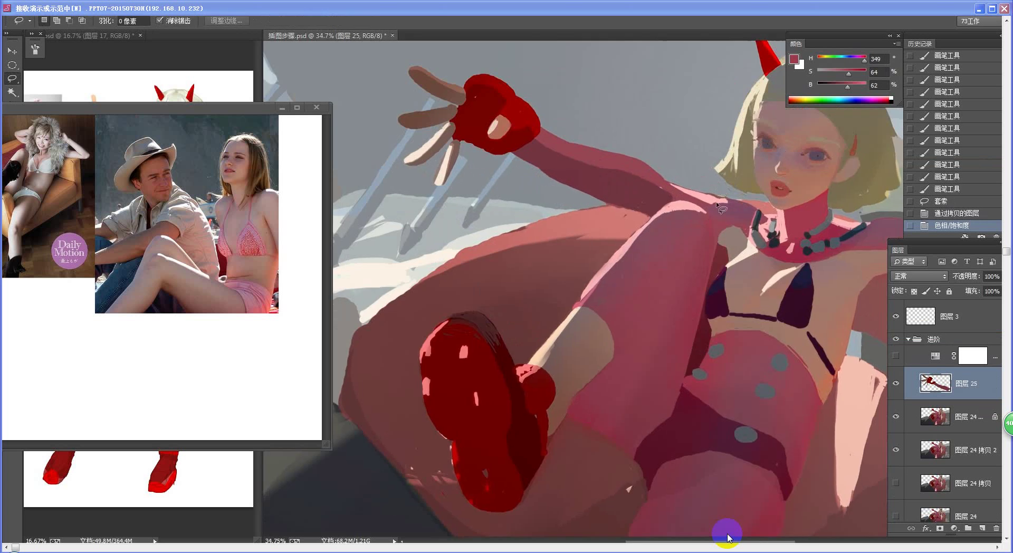
mouse_move(624, 295)
mouse_down()
mouse_move(658, 317)
mouse_move(570, 288)
mouse_up()
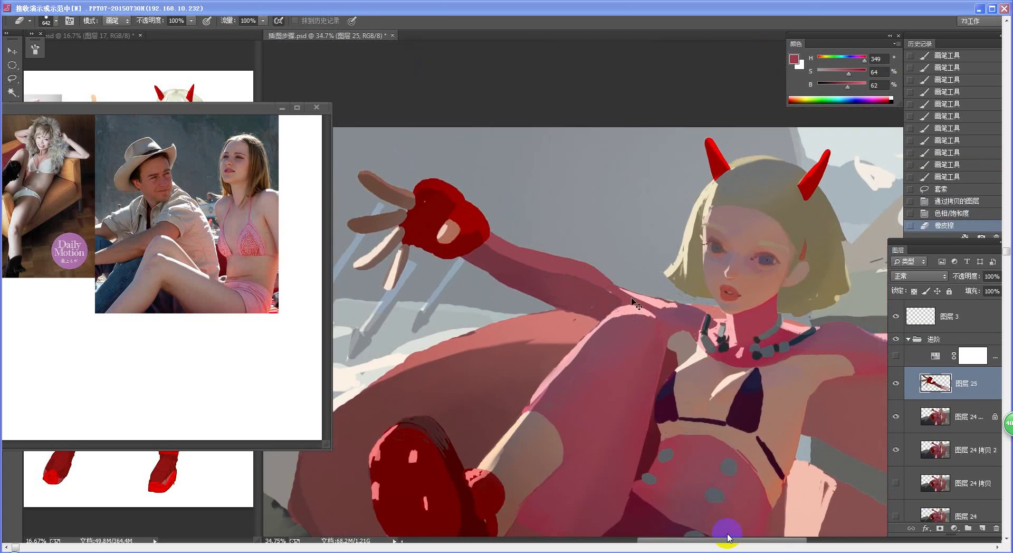
key(ctrl+z)
key(ctrl+z)
Raise the saturation of the arm shadow layer with Hue/Saturation and erase a little more of it near the shoulder
drag(430, 259, 546, 333)
key(ctrl+u)
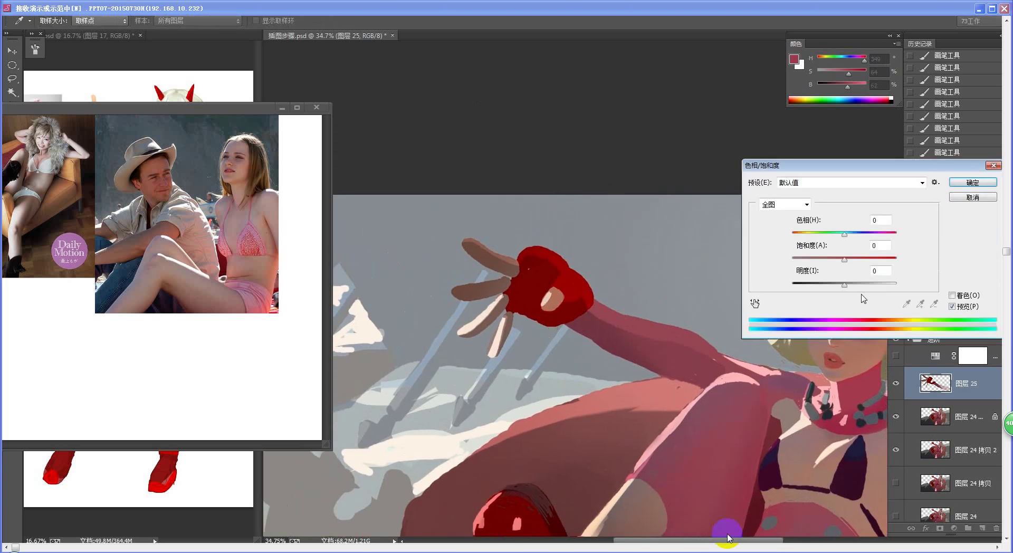
drag(845, 258, 855, 264)
click(973, 182)
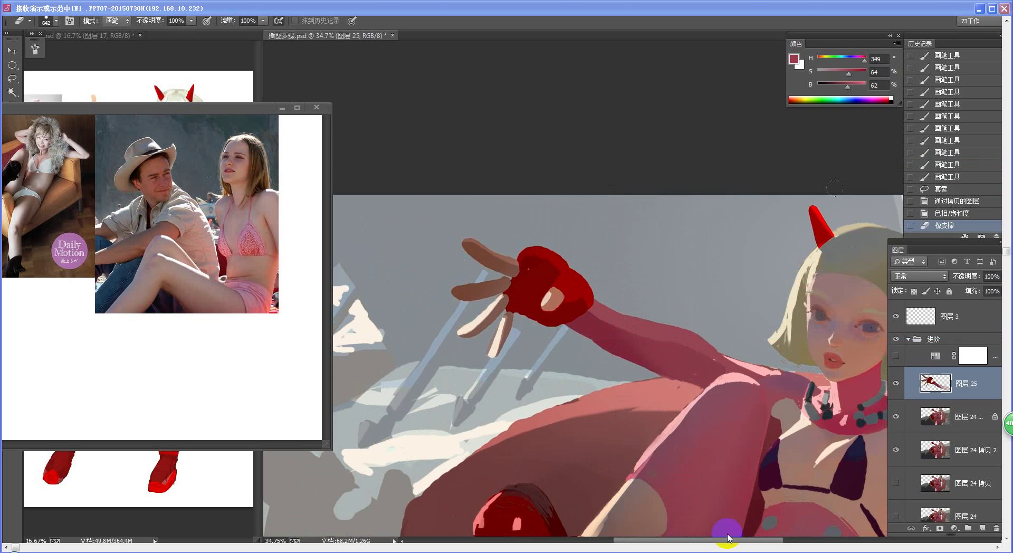
click(731, 350)
key(ctrl+space)
mouse_move(717, 419)
mouse_down()
mouse_move(588, 443)
mouse_move(726, 422)
mouse_up()
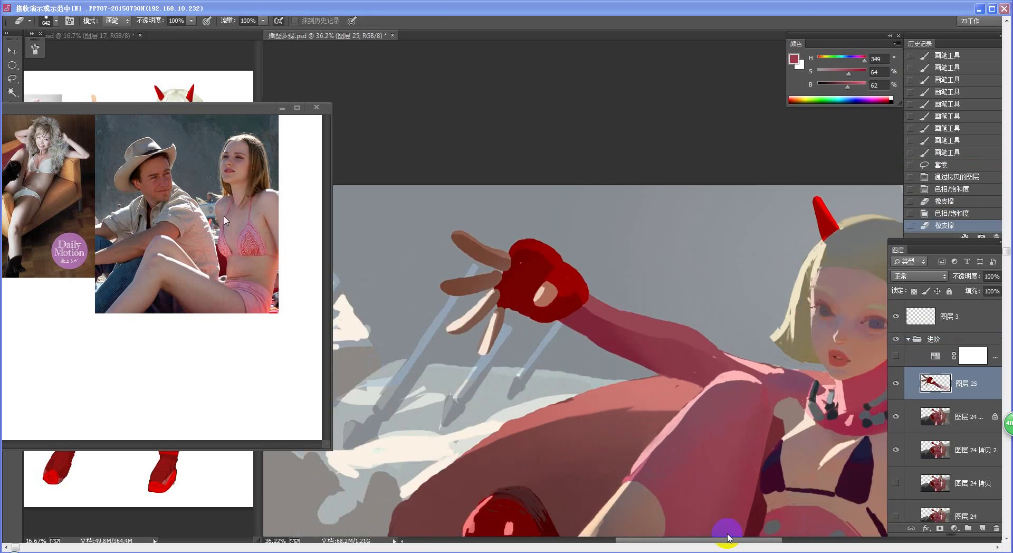
Minimize the floating reference photo window and blend the raised arm's shadow edges with the Smudge tool at size 70
click(268, 109)
click(729, 538)
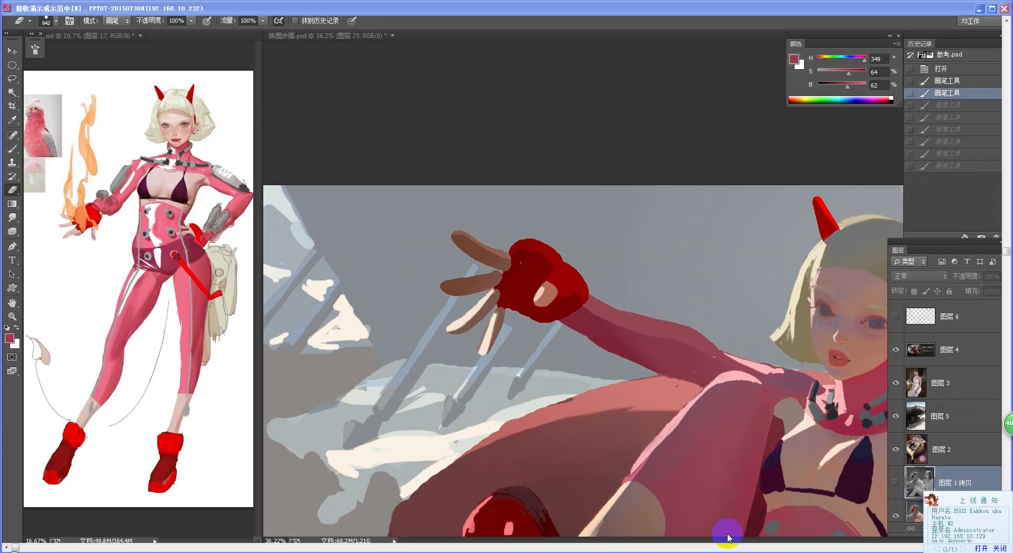
click(11, 217)
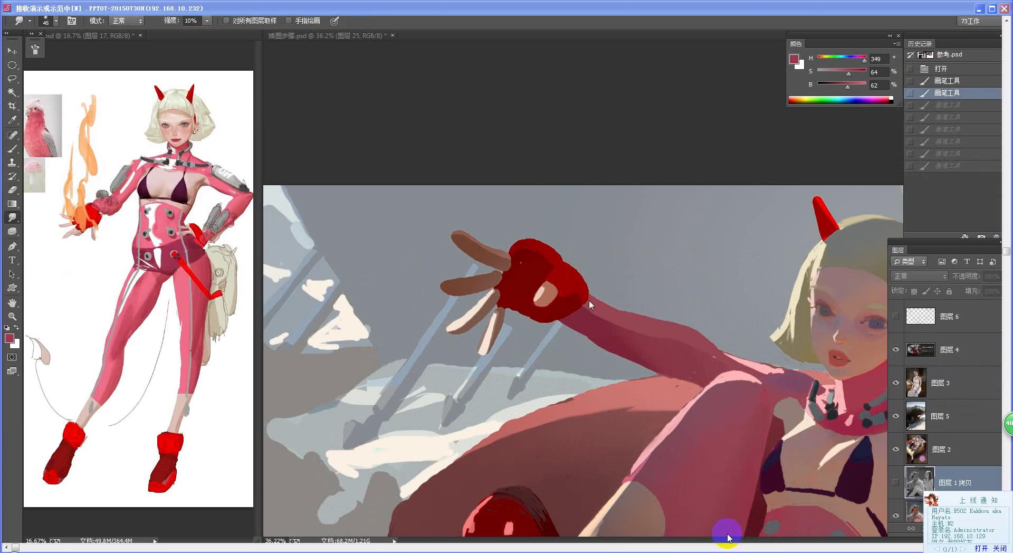
click(610, 326)
key(bracketright)
key(bracketright)
key(bracketright)
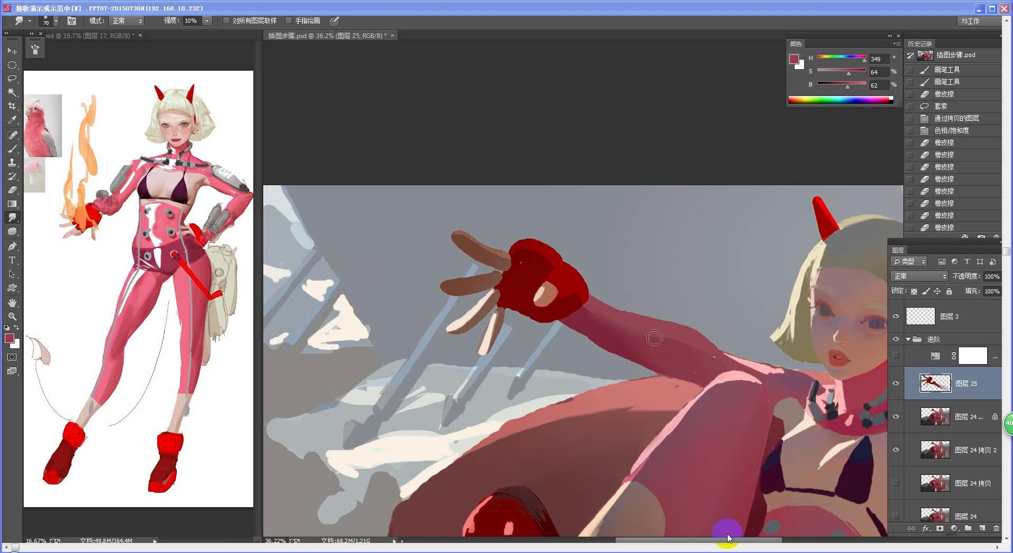
mouse_move(654, 338)
mouse_down()
mouse_move(709, 354)
mouse_move(739, 388)
mouse_up()
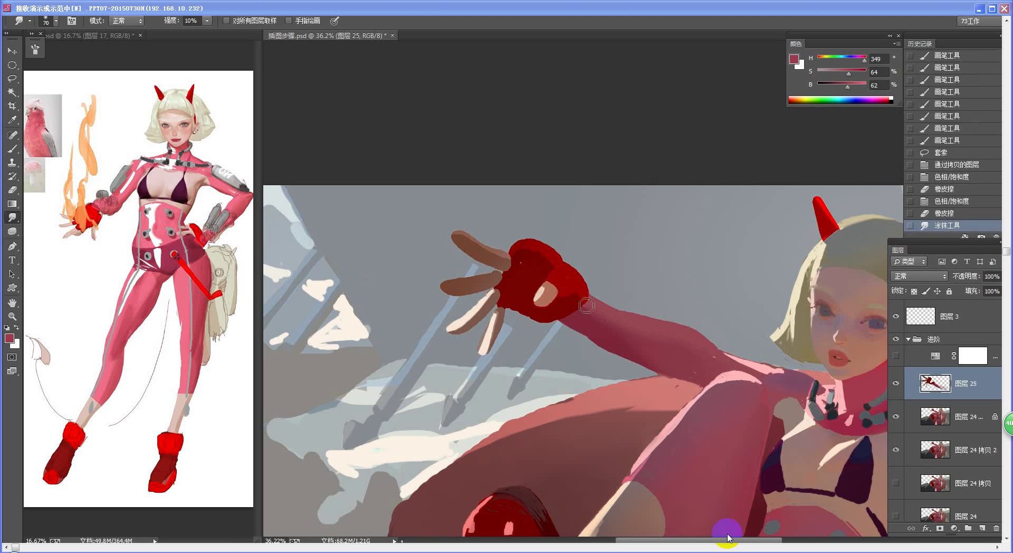
drag(586, 306, 603, 332)
mouse_move(582, 294)
mouse_down()
mouse_move(589, 320)
mouse_move(556, 323)
mouse_up()
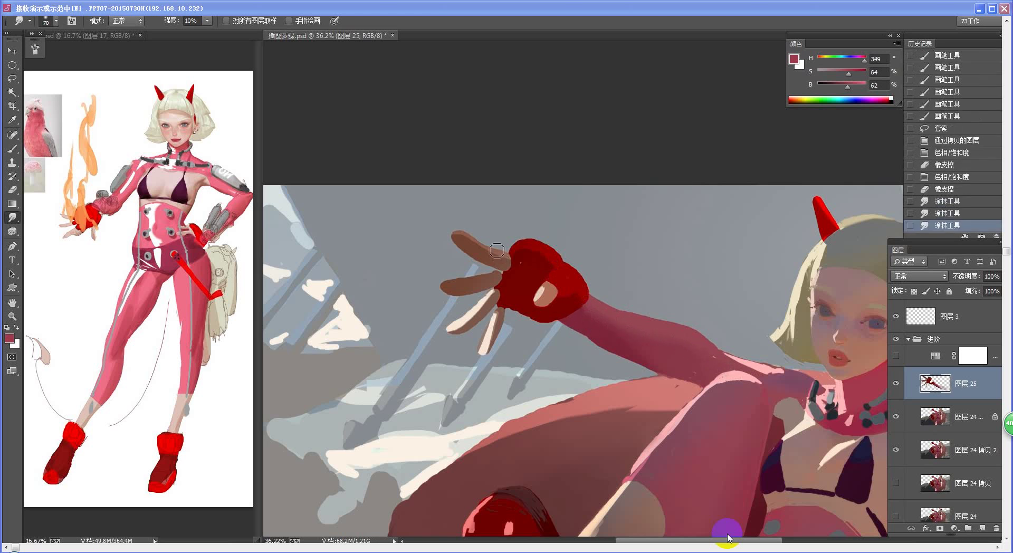
Load the figure layer's outline as a selection and smudge the shading on the fingers and red glove at size 50
key(bracketleft)
key(bracketleft)
ctrl+click(935, 419)
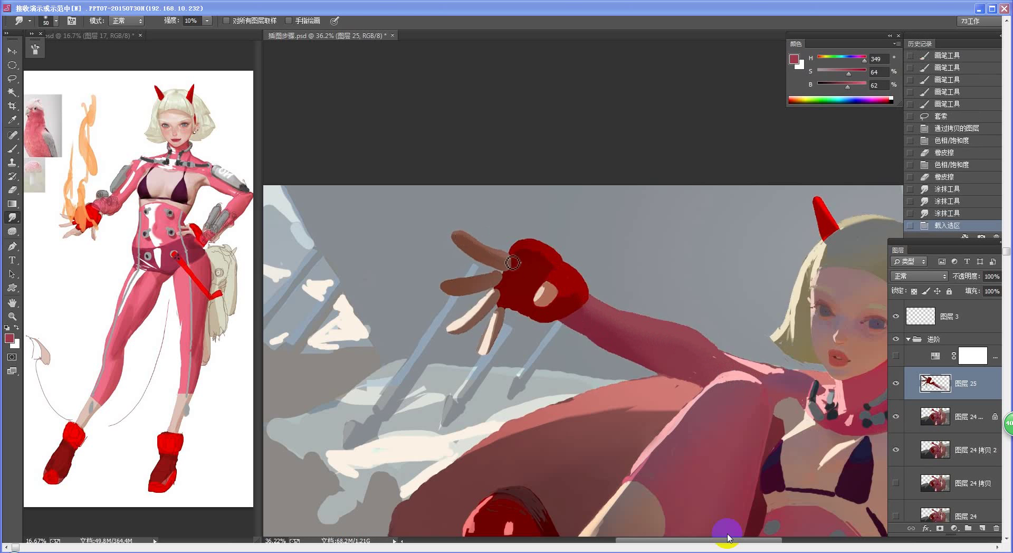
drag(513, 263, 516, 264)
drag(457, 237, 509, 261)
mouse_move(463, 292)
mouse_down()
mouse_move(515, 263)
mouse_move(555, 264)
mouse_move(524, 250)
mouse_move(516, 257)
mouse_move(547, 254)
mouse_move(563, 273)
mouse_up()
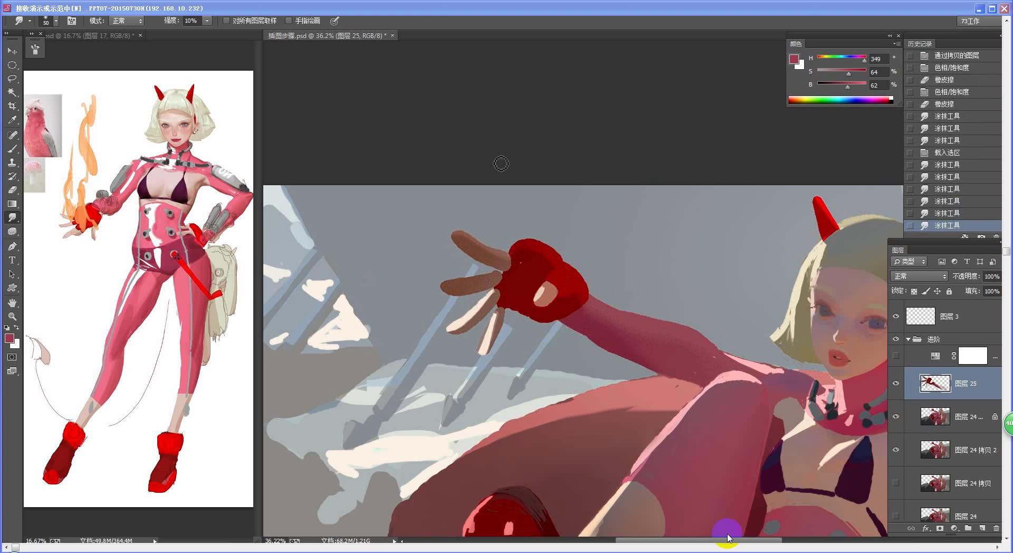
Merge the arm shadow layer down into the figure layer and clear the selection
key(z)
drag(595, 357, 549, 359)
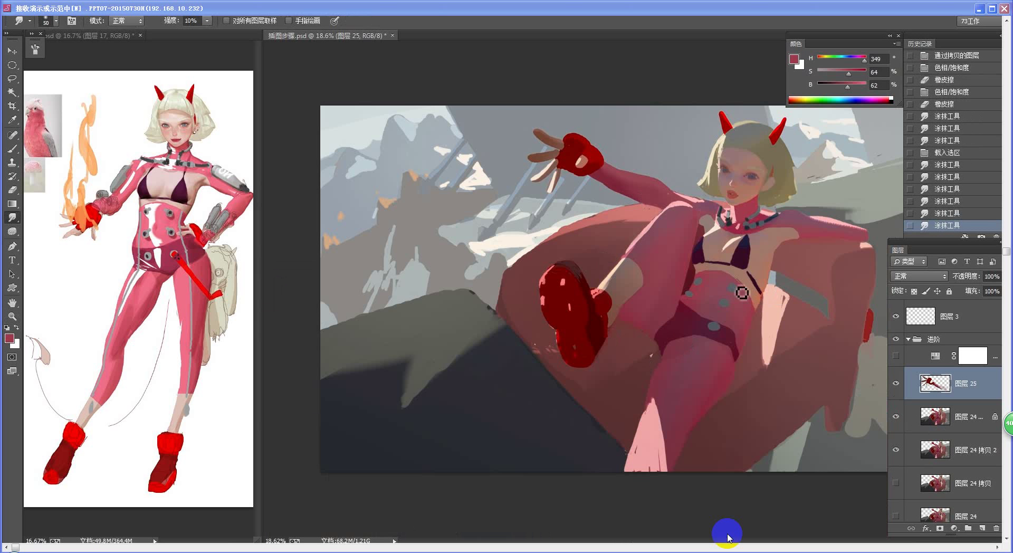
drag(742, 293, 760, 292)
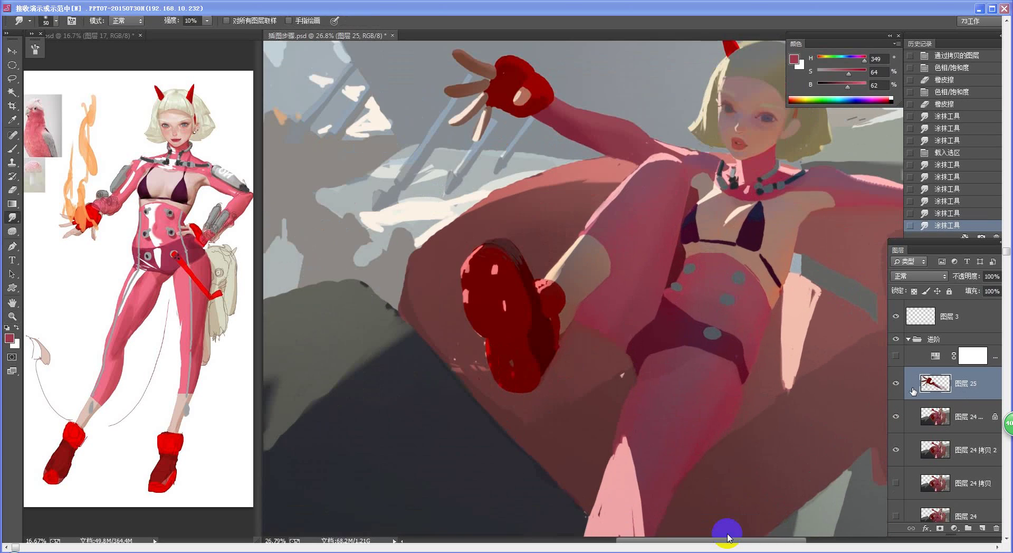
key(ctrl+e)
key(l)
key(ctrl+d)
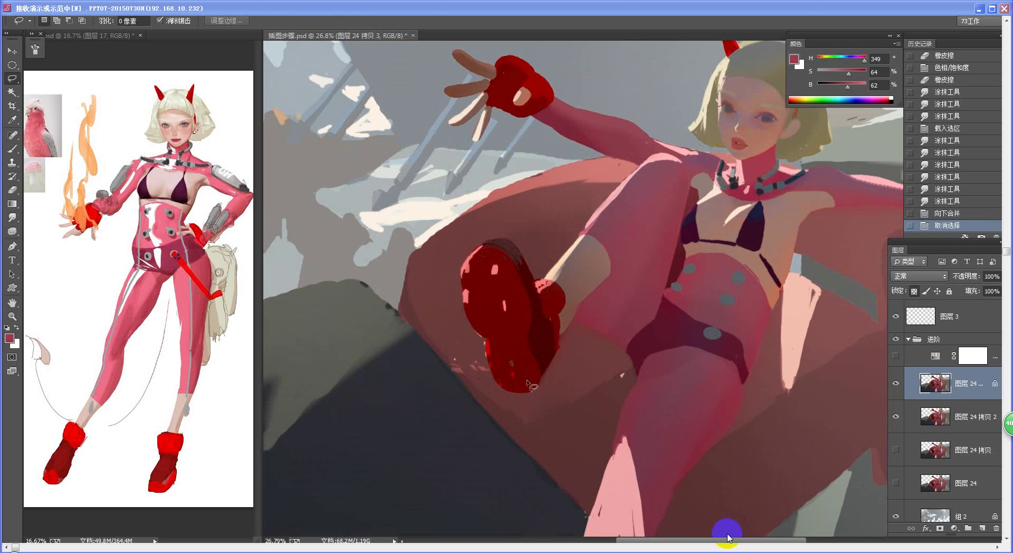
Lasso the shadow areas of the raised leg and red boot sole, and copy them to a new layer
drag(530, 387, 610, 324)
key(ctrl+z)
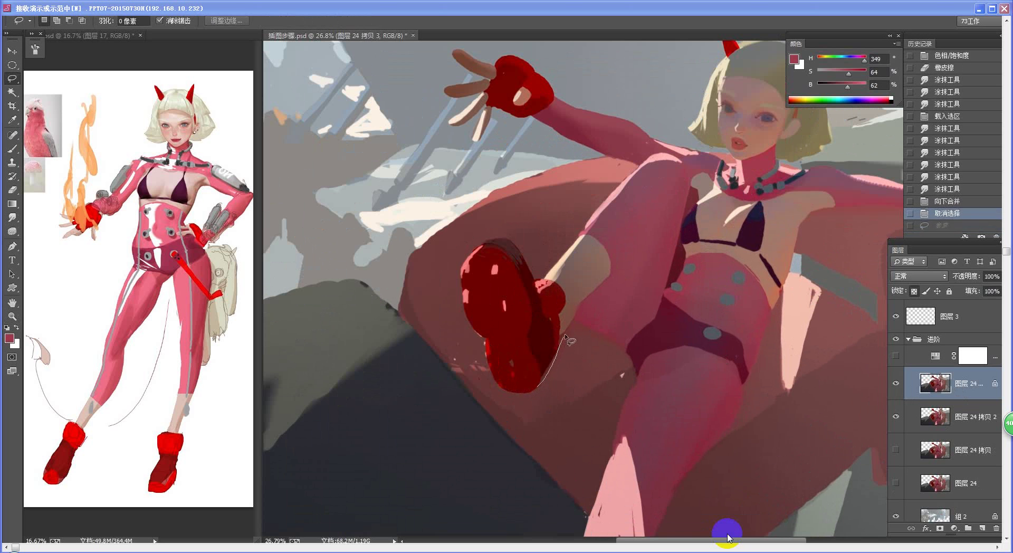
mouse_move(610, 273)
mouse_down()
mouse_move(648, 244)
mouse_move(675, 197)
mouse_move(590, 256)
mouse_move(542, 306)
mouse_move(532, 275)
mouse_move(491, 242)
mouse_up()
drag(508, 315, 530, 391)
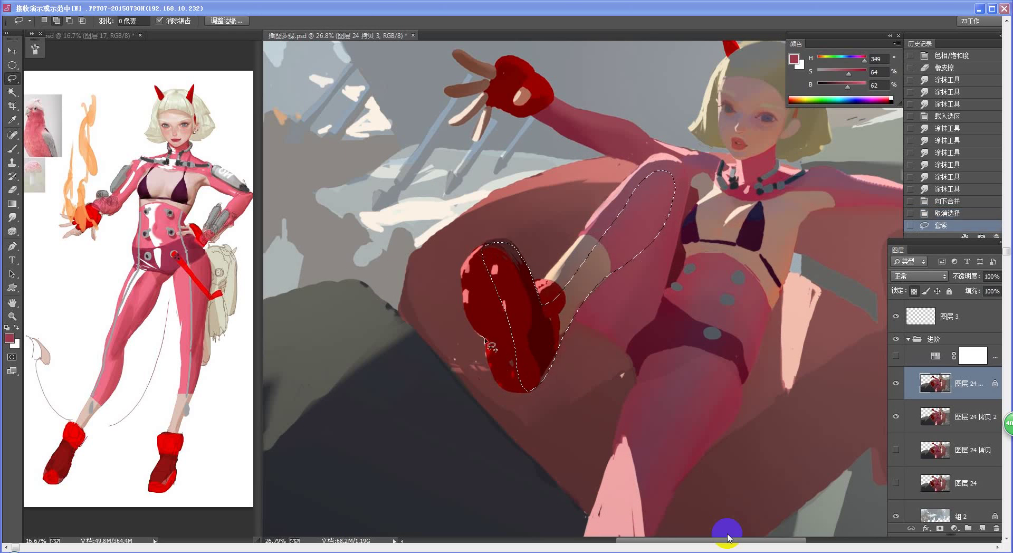
mouse_move(488, 343)
mouse_down()
mouse_move(521, 338)
mouse_move(513, 315)
mouse_move(466, 308)
mouse_move(494, 348)
mouse_move(475, 328)
mouse_up()
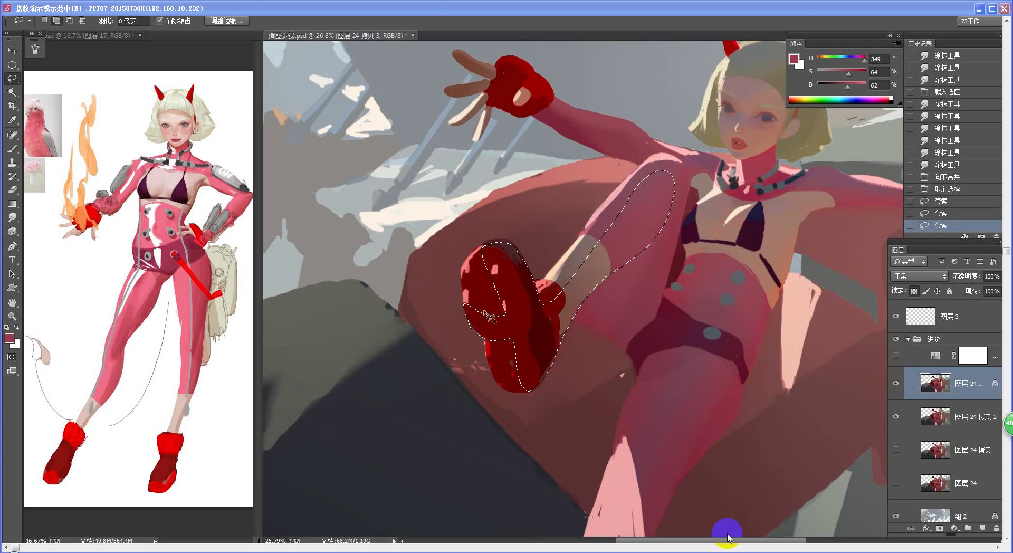
key(ctrl+j)
Darken the copied leg and boot shadow with Hue/Saturation at Lightness -17 and increase its saturation
key(ctrl+u)
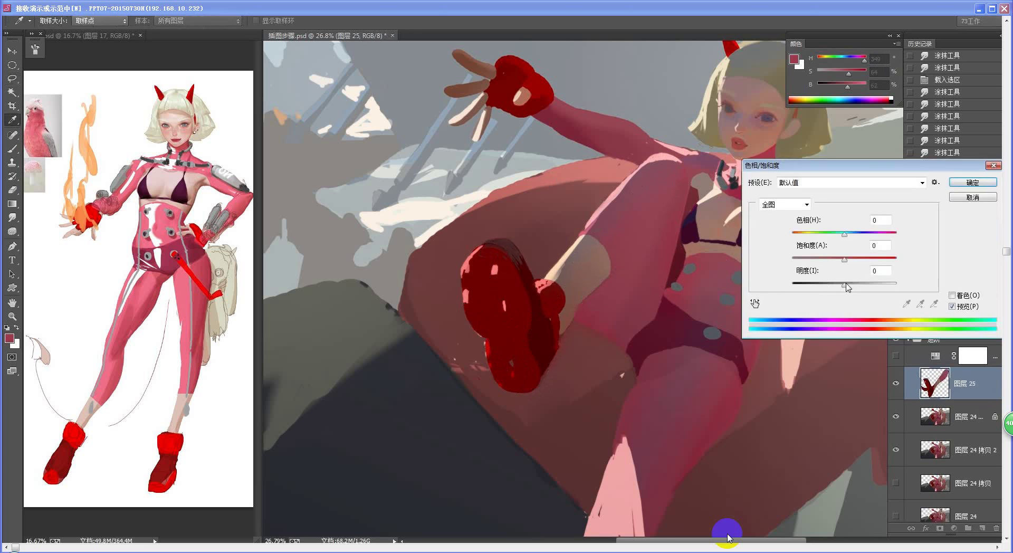
drag(847, 287, 858, 264)
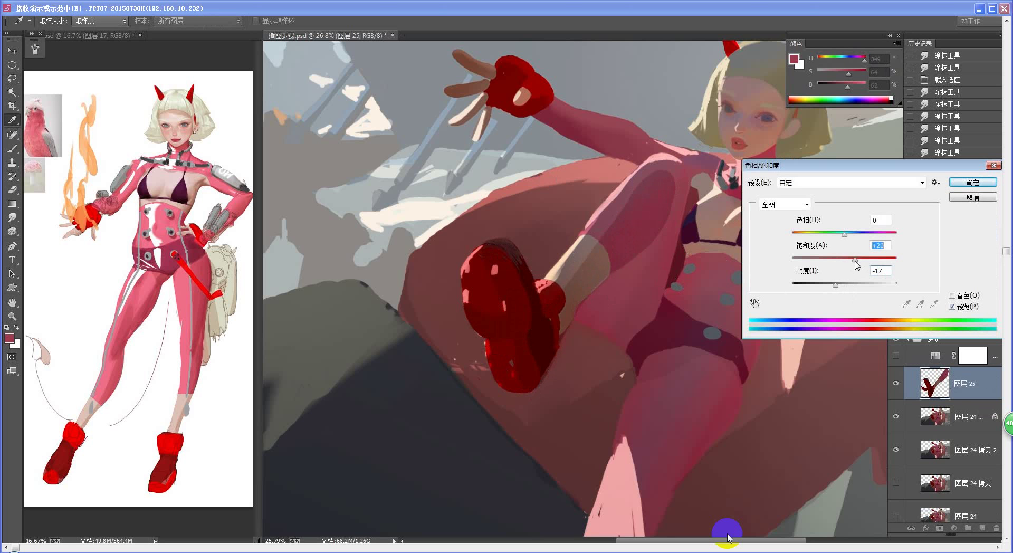
drag(855, 265, 852, 264)
click(958, 182)
Fade the darkened leg shadow around the raised knee and shin with a large Eraser brush
key(e)
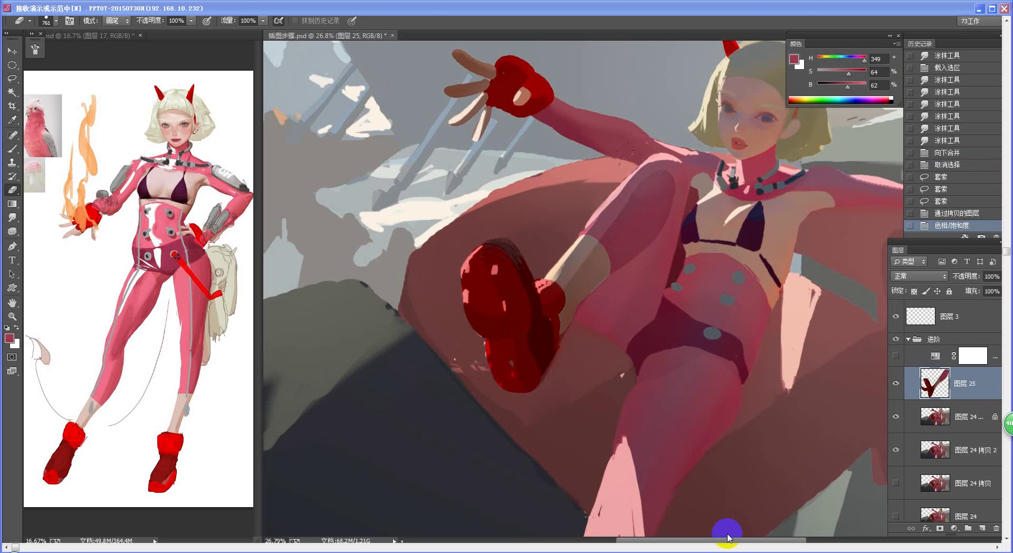
drag(650, 200, 609, 235)
key(ctrl+z)
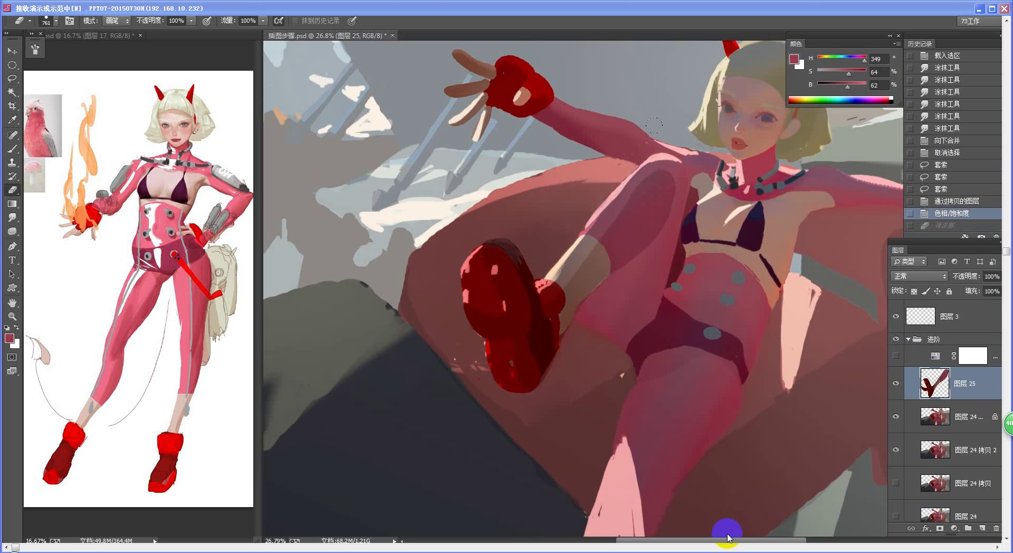
drag(655, 158, 621, 237)
click(616, 178)
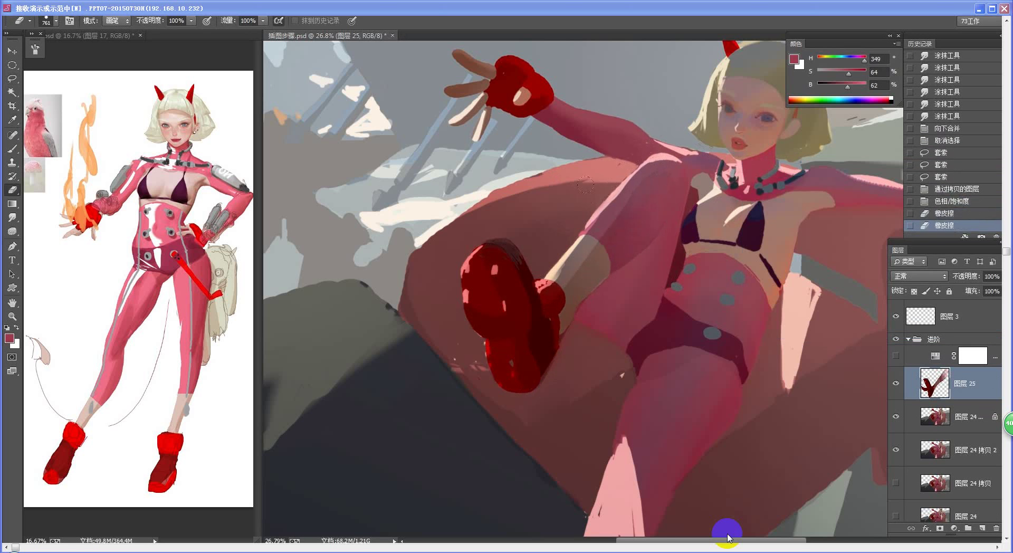
Soften the copied shadow's edges at the raised knee and the boot toe with the Eraser and the Smudge tool at 10% strength
click(492, 254)
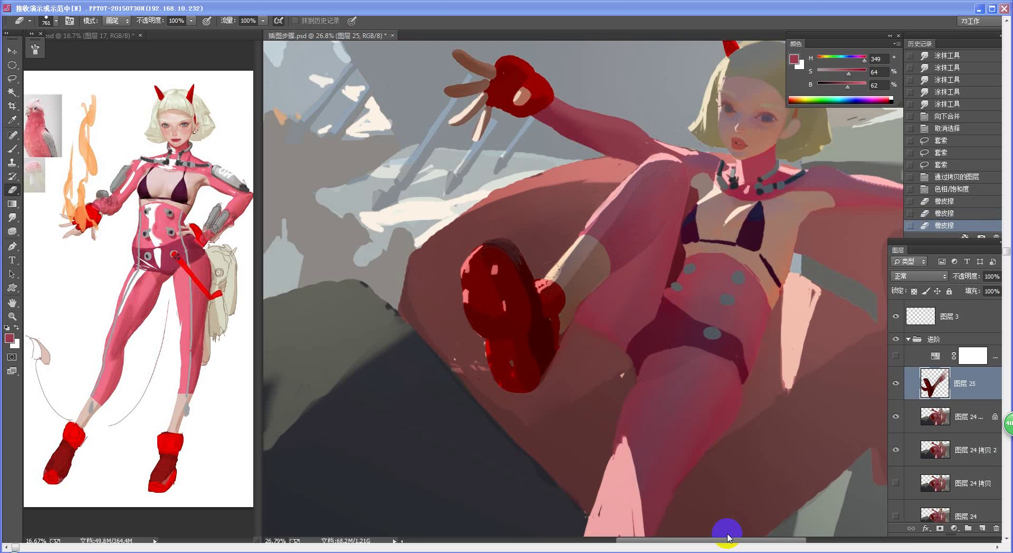
click(12, 217)
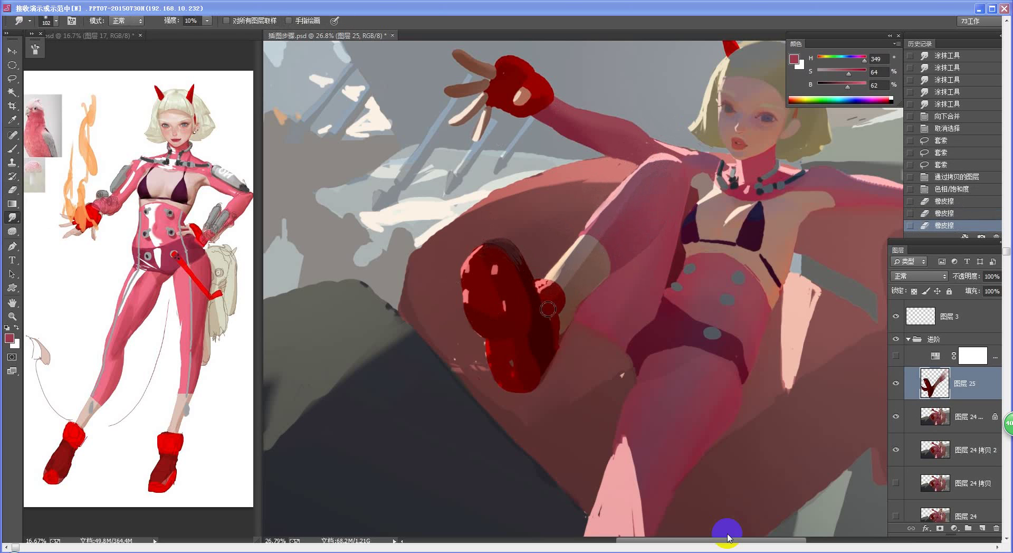
drag(636, 194, 659, 164)
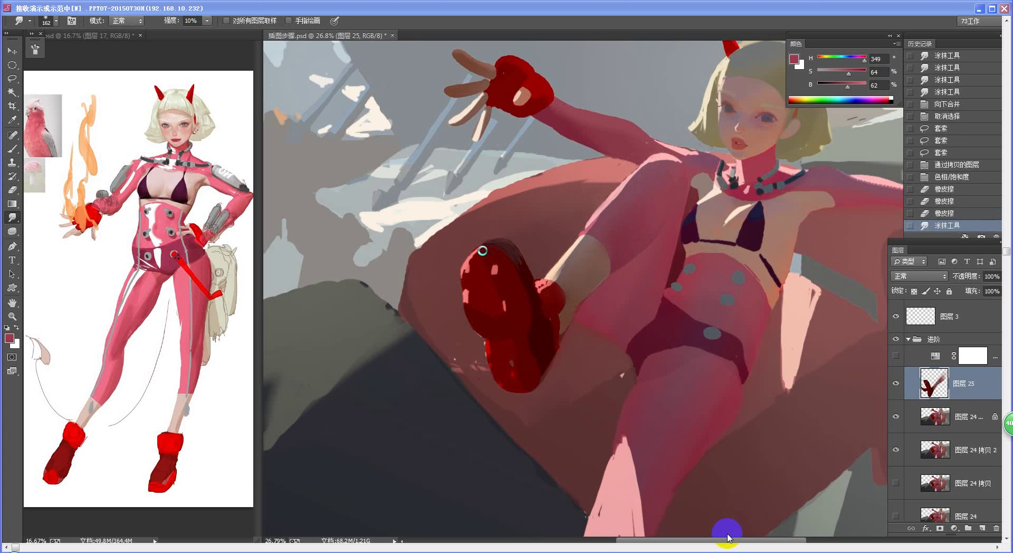
mouse_move(485, 250)
mouse_down()
mouse_move(506, 312)
mouse_move(493, 339)
mouse_move(520, 222)
mouse_up()
Lighten the darkened shadow on the heel half of the red boot sole with a smaller Eraser brush
key(e)
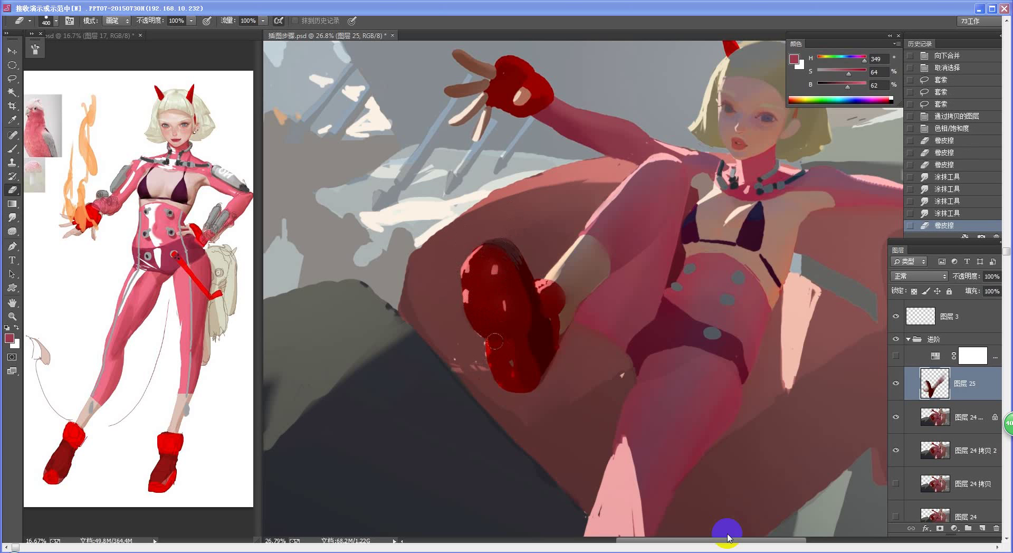
drag(510, 343, 517, 384)
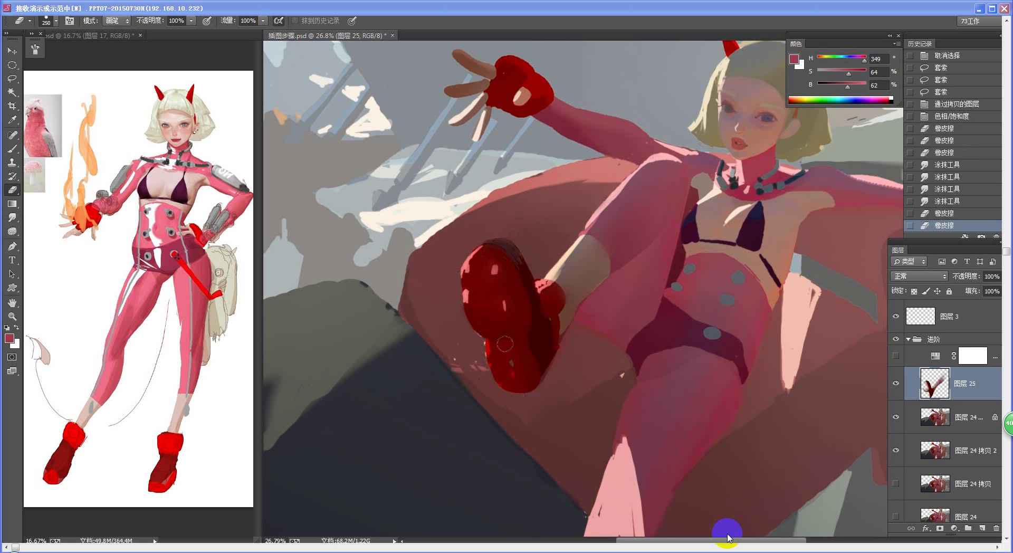
drag(512, 341, 517, 376)
click(519, 386)
key(ctrl+space)
drag(590, 366, 547, 402)
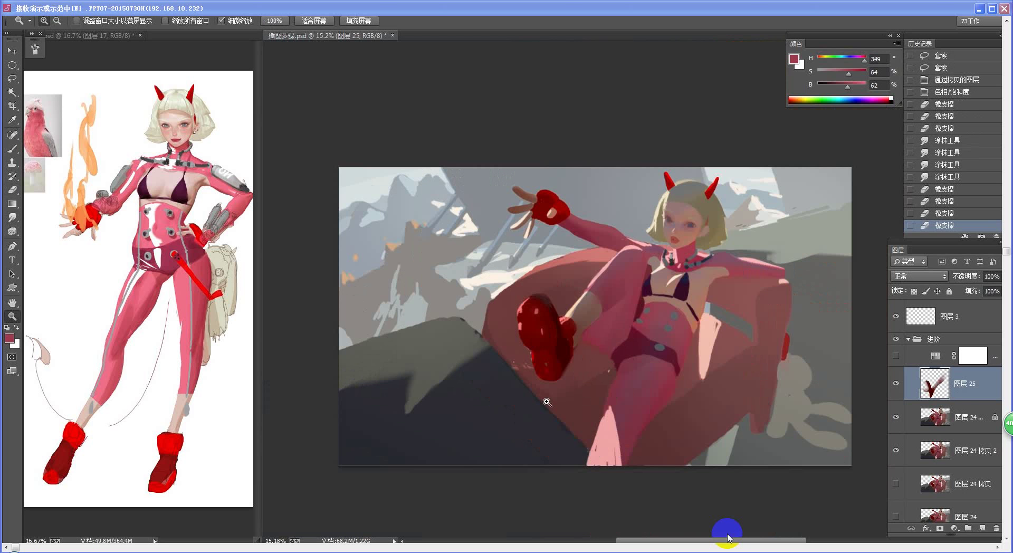
mouse_move(721, 268)
mouse_down()
mouse_move(737, 258)
mouse_move(688, 308)
mouse_move(696, 274)
mouse_up()
Duplicate the leg and boot shadow layer and merge the original down into the figure layer
key(ctrl+e)
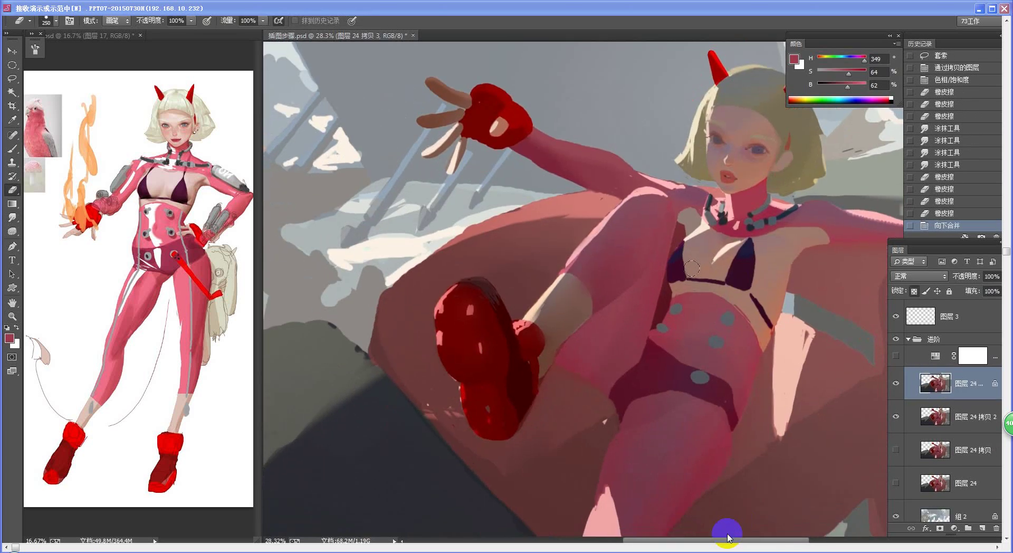
key(ctrl+z)
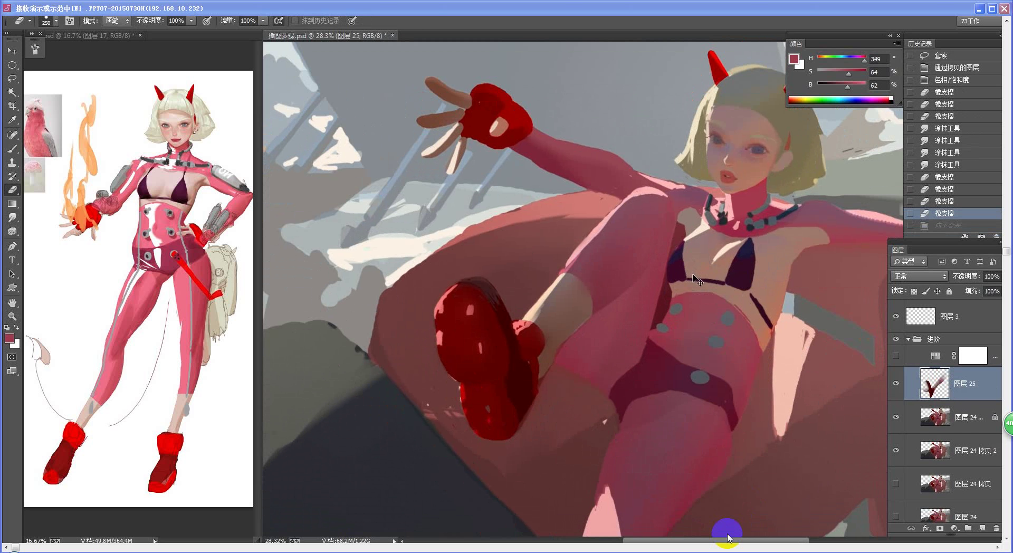
key(ctrl+j)
click(963, 417)
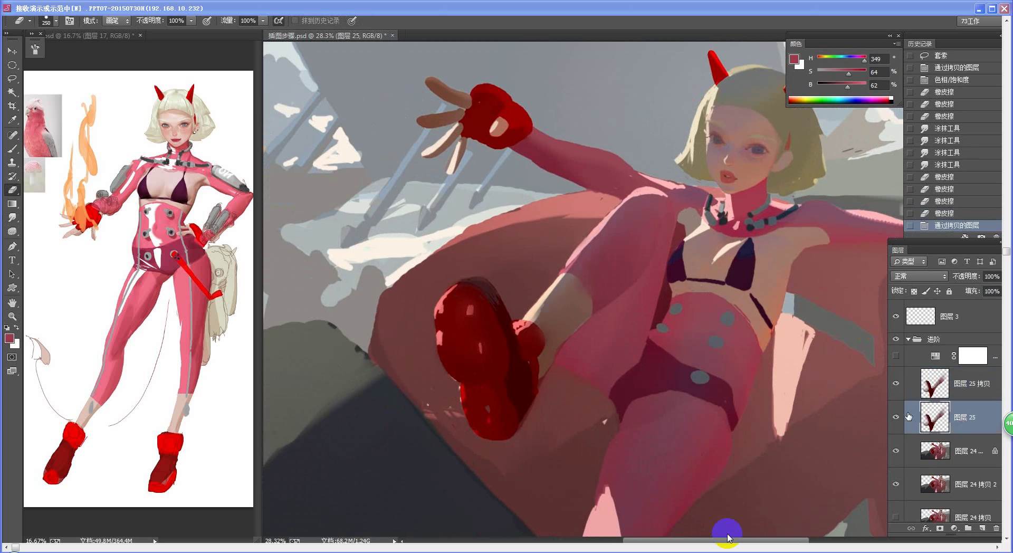
key(ctrl+e)
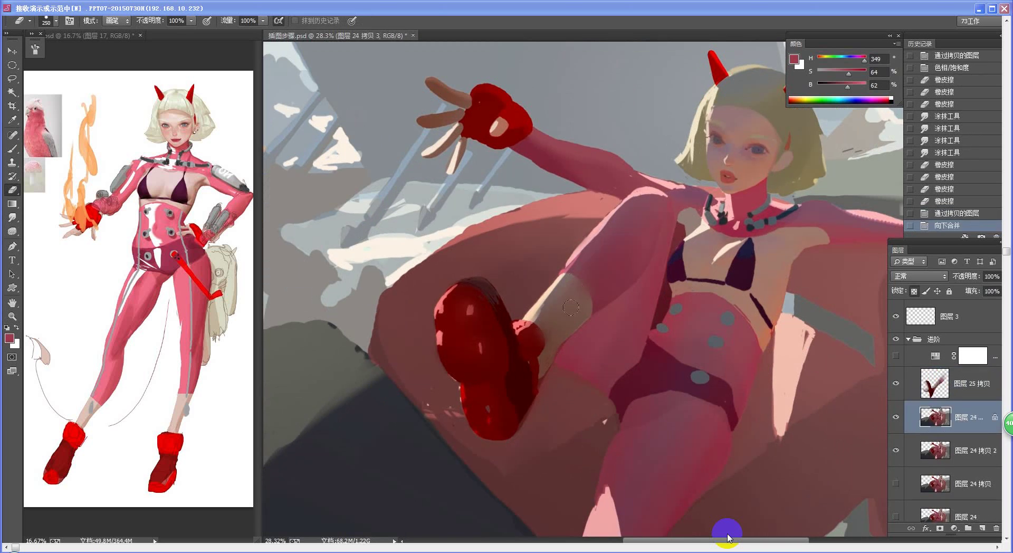
key(ctrl+u)
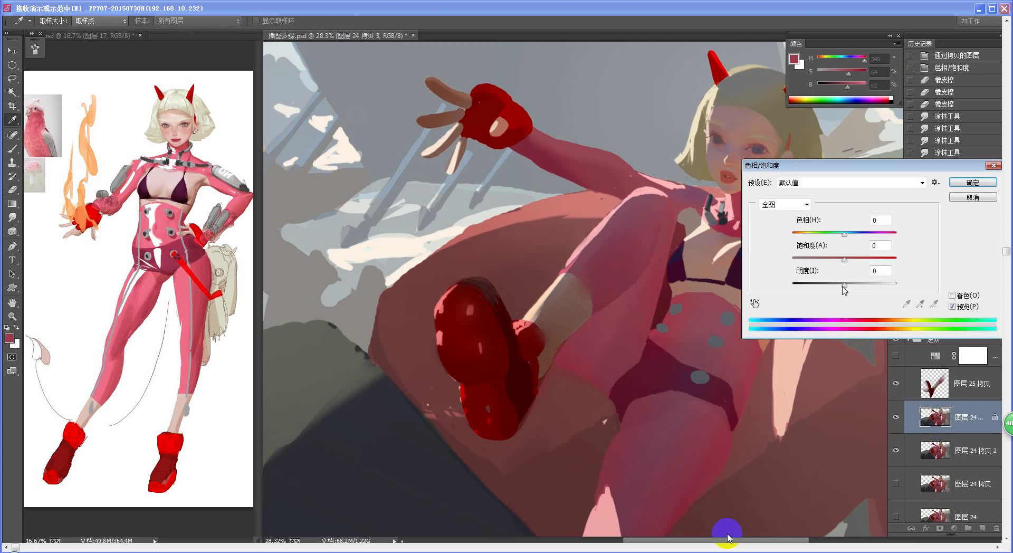
drag(844, 290, 833, 290)
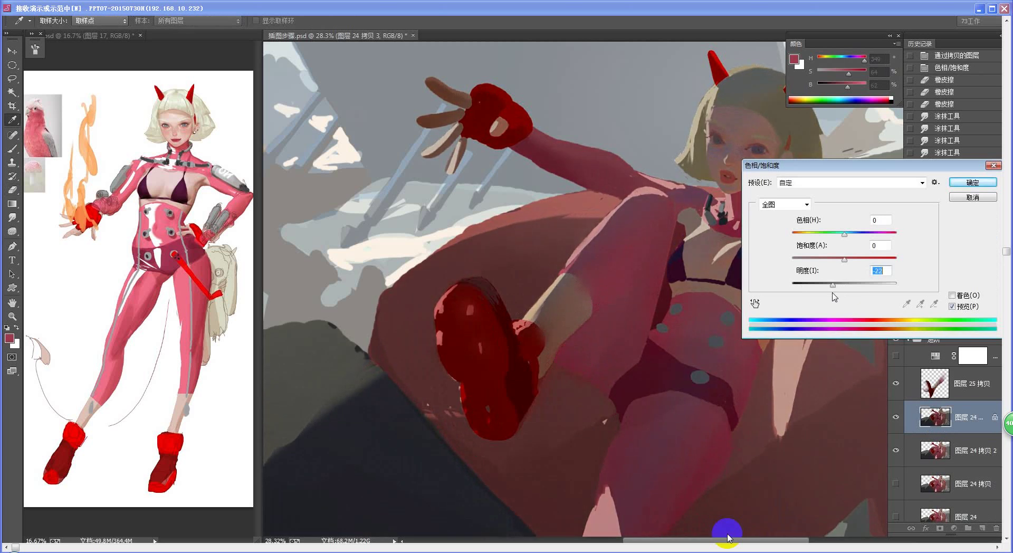
key(Escape)
Darken the duplicated leg and boot shadow layer with Hue/Saturation at Lightness -17
click(968, 384)
key(ctrl+u)
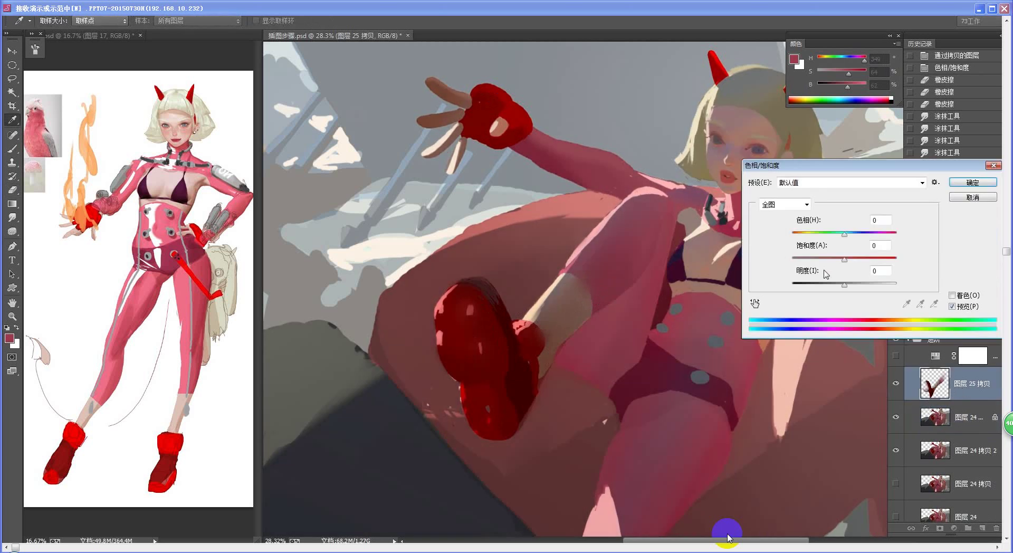
drag(845, 285, 836, 285)
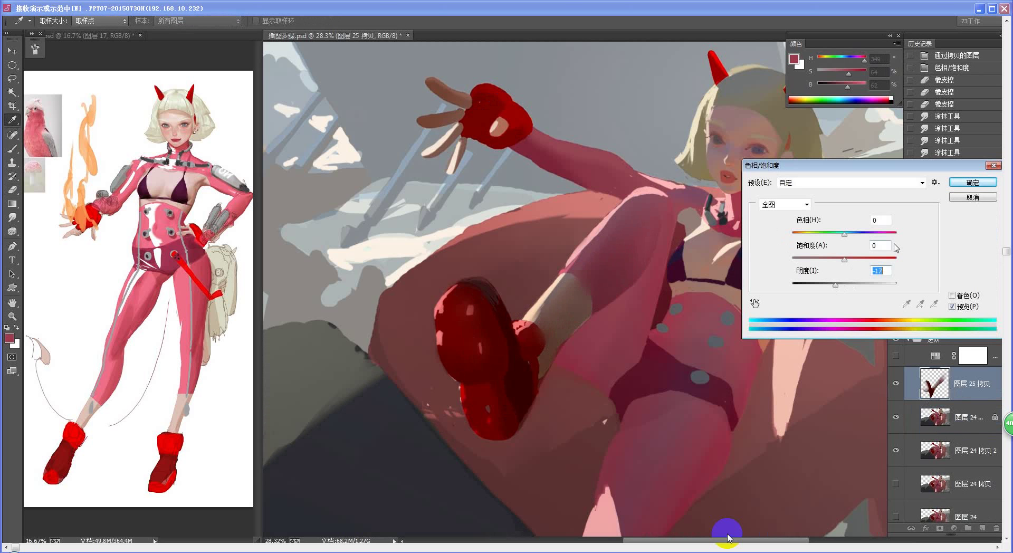
key(Return)
Erase the duplicated shadow from the boot sole and the raised leg with a large Eraser brush
key(e)
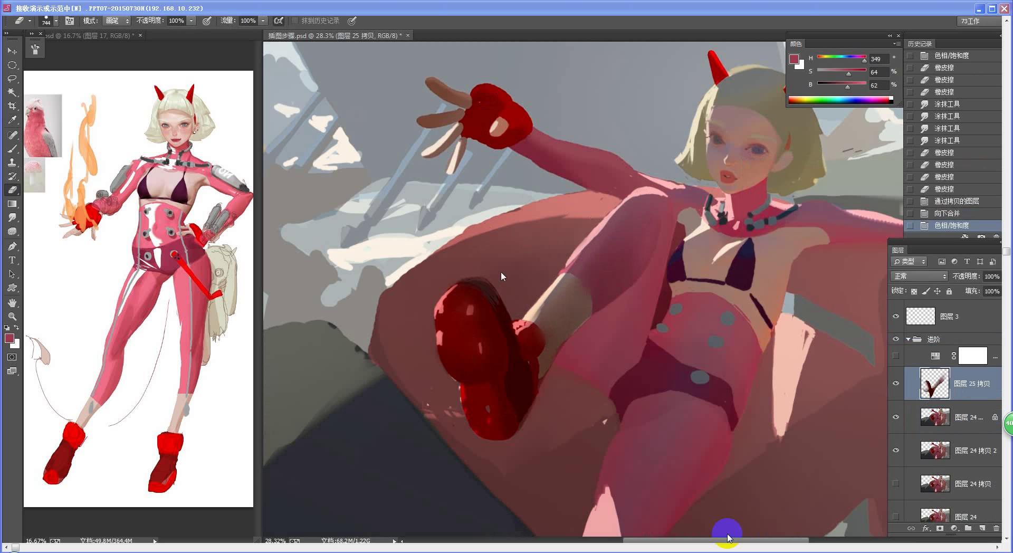
drag(452, 283, 466, 303)
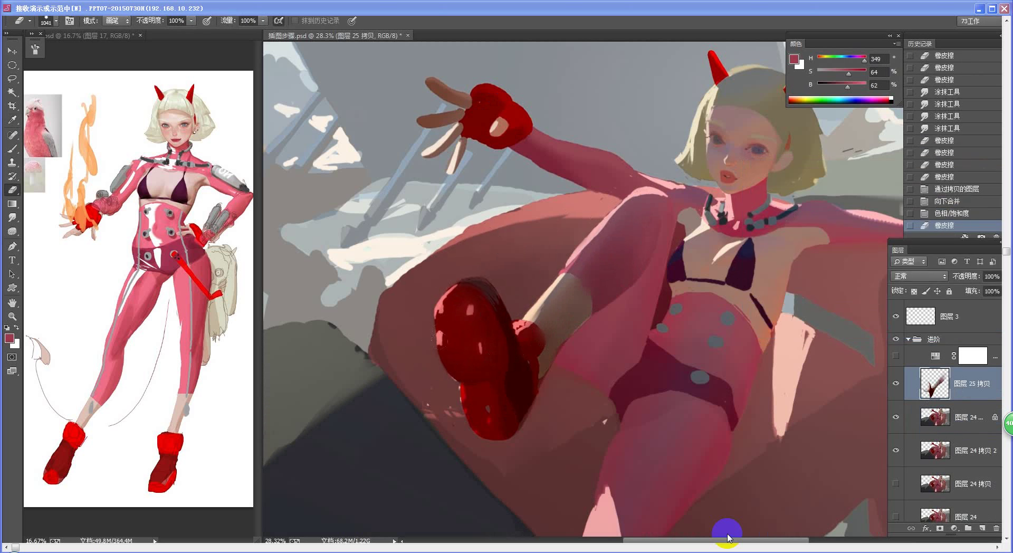
drag(537, 212, 488, 265)
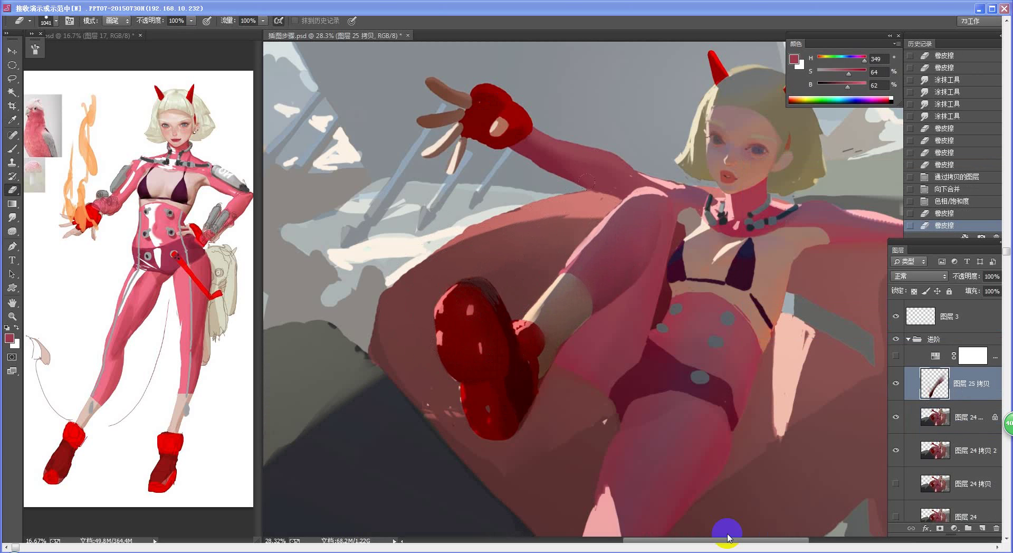
drag(569, 210, 463, 175)
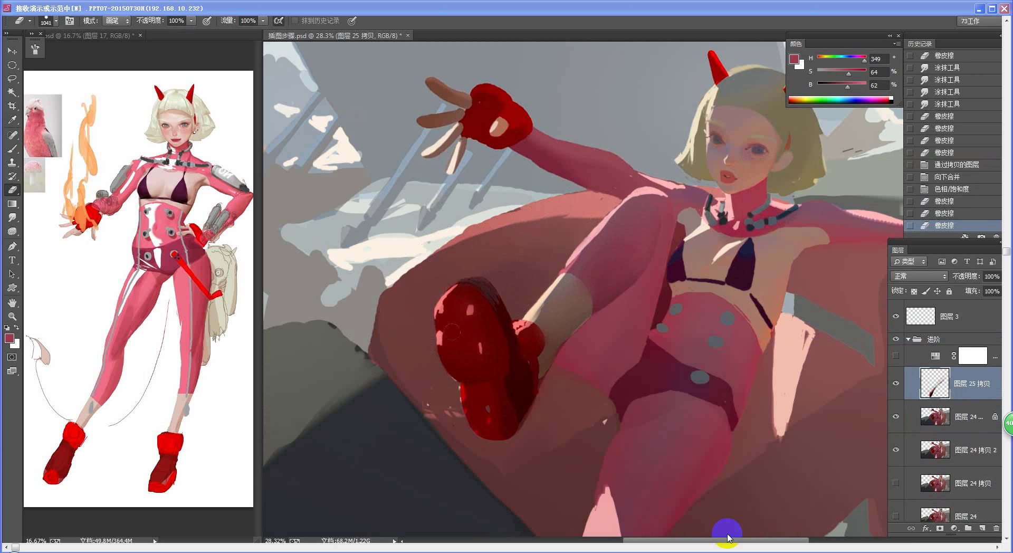
drag(452, 332, 455, 355)
drag(453, 338, 460, 364)
drag(688, 259, 612, 254)
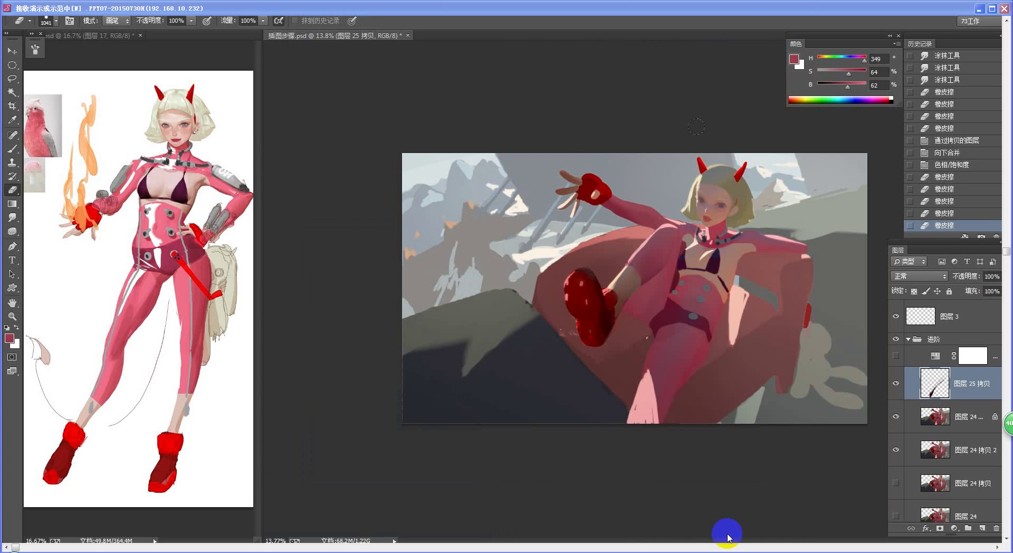
Delete the duplicated leg and boot shadow layer
scroll(702, 242, up, 3)
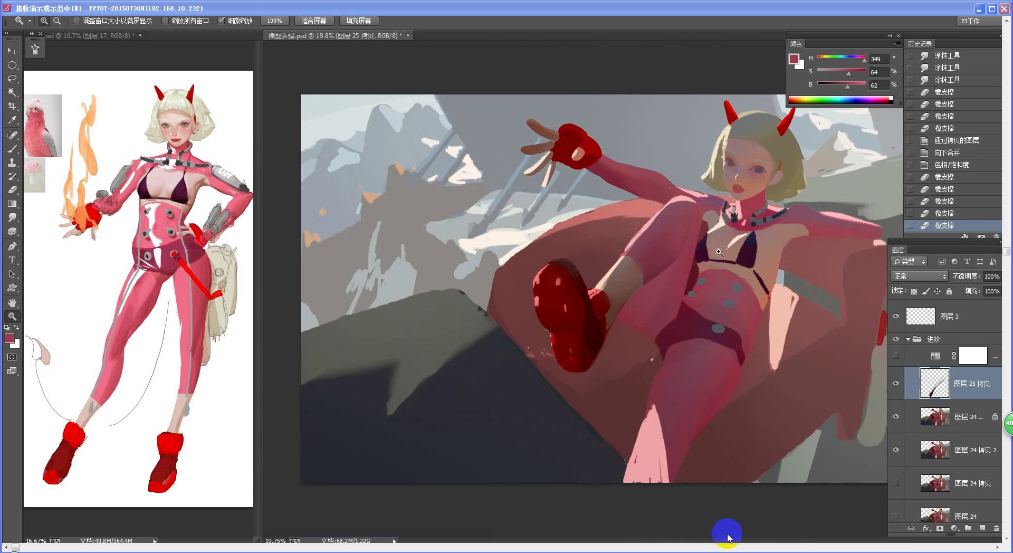
scroll(727, 538, down, 2)
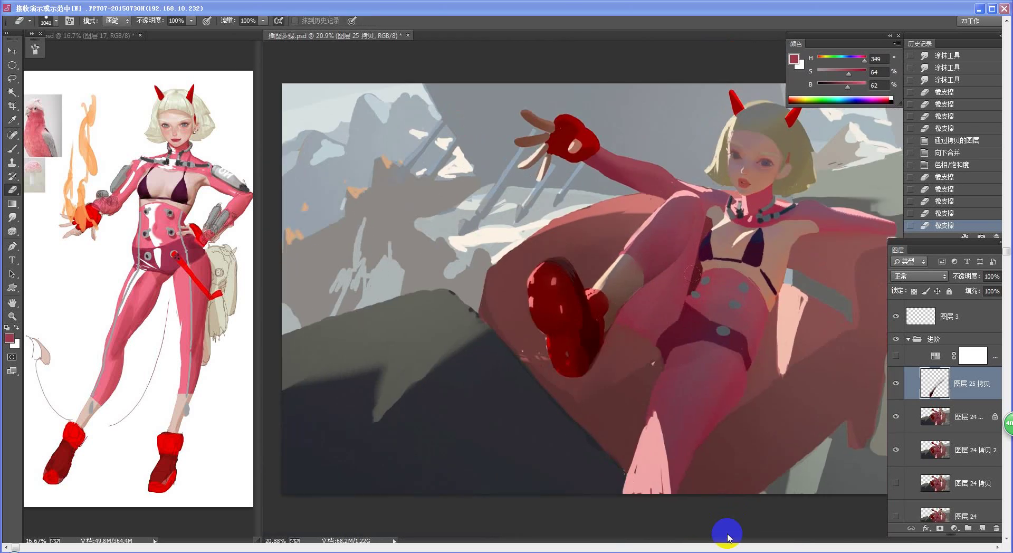
scroll(728, 538, up, 2)
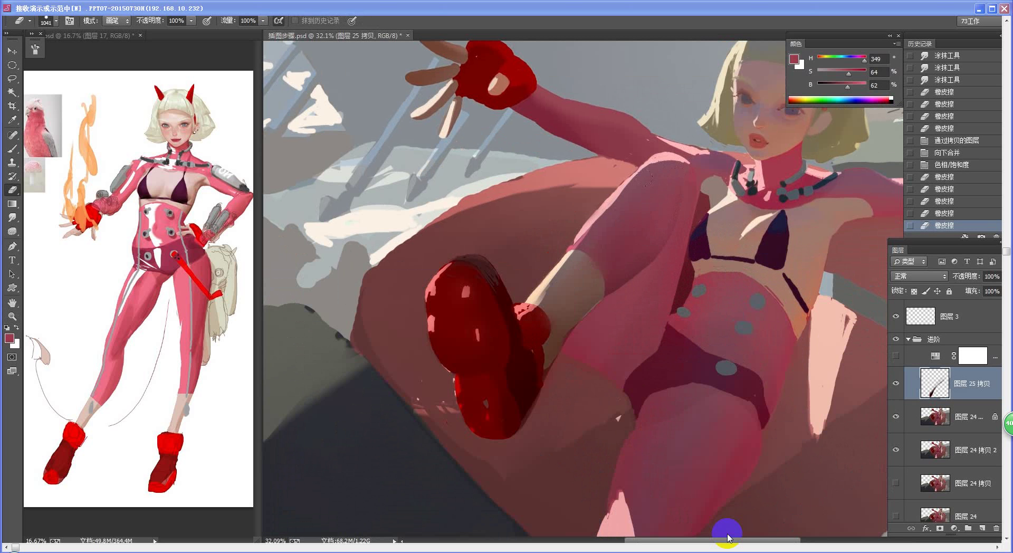
key(Delete)
key(z)
scroll(727, 538, down, 5)
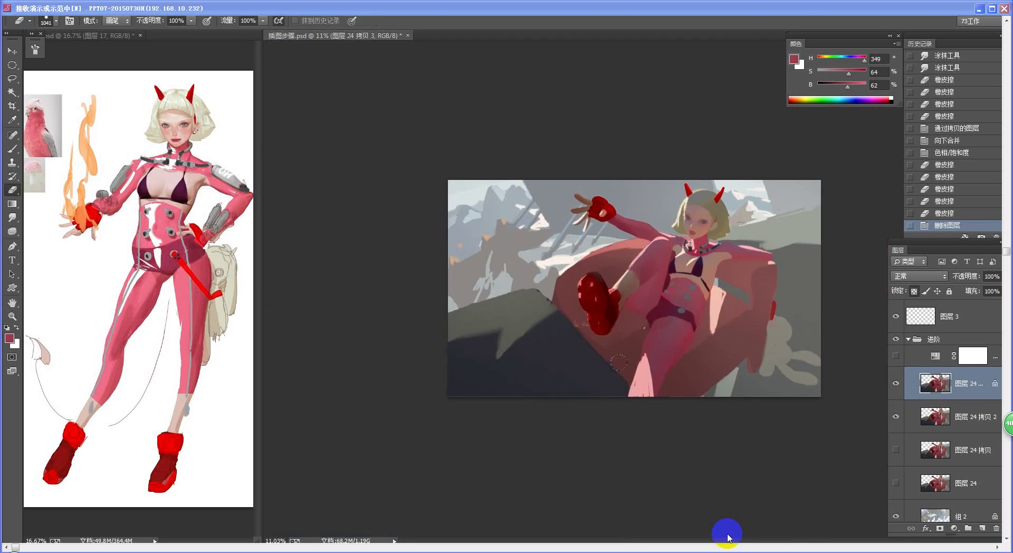
drag(708, 318, 760, 319)
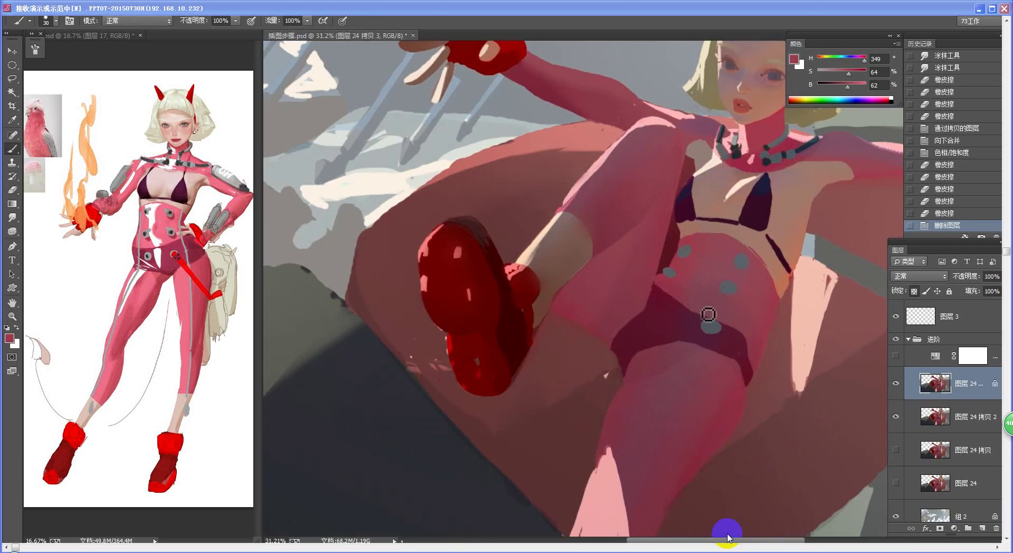
drag(686, 386, 548, 245)
key(l)
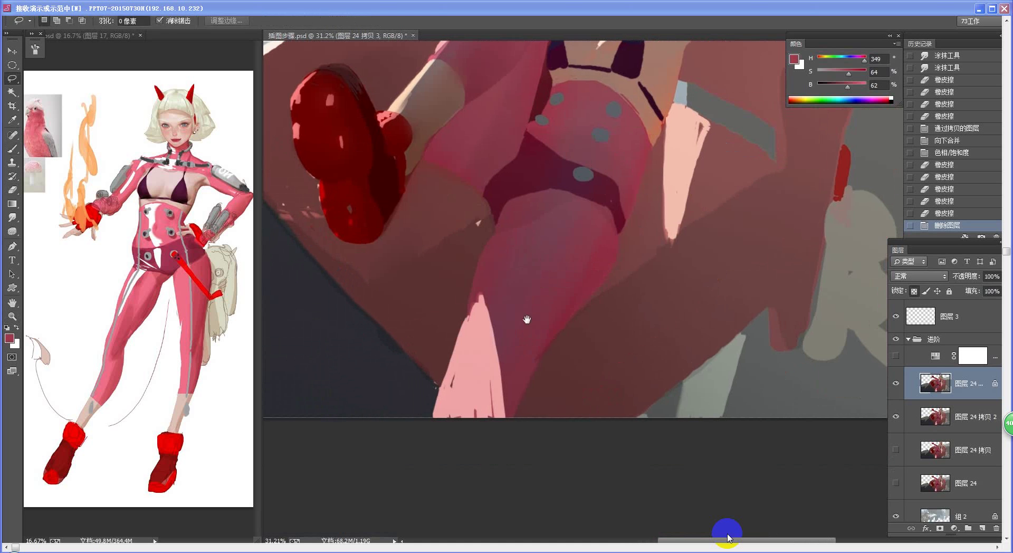
drag(563, 172, 528, 329)
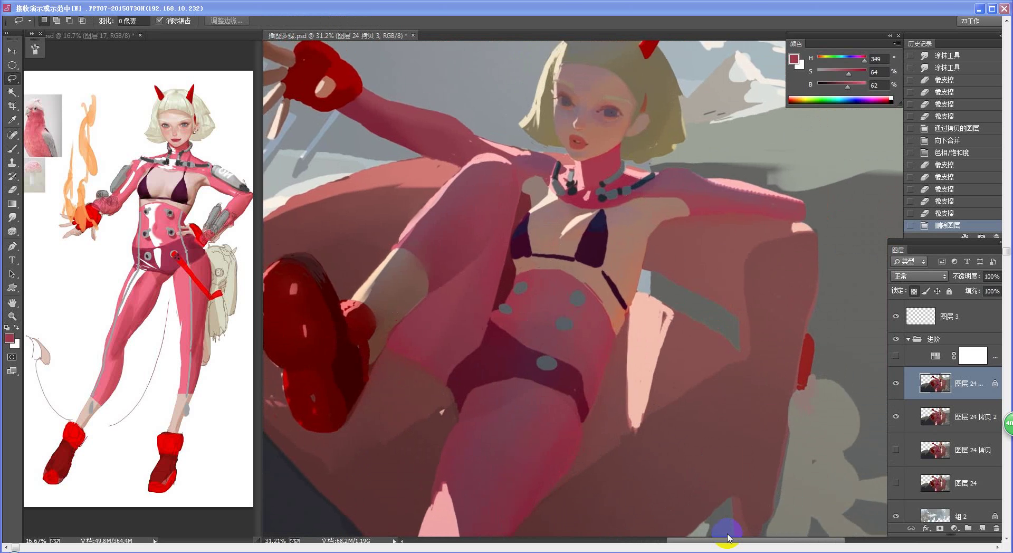
Bring up the 参考.psd reference document, show its grayscale photo layer 图层 1 拷贝, and place the window beside the illustrated figure
key(ctrl+Tab)
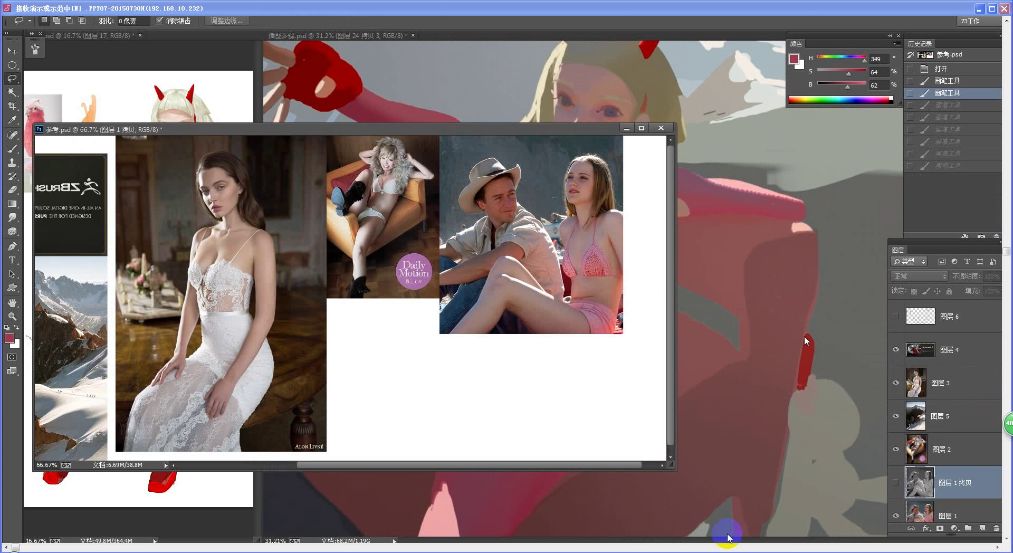
click(896, 482)
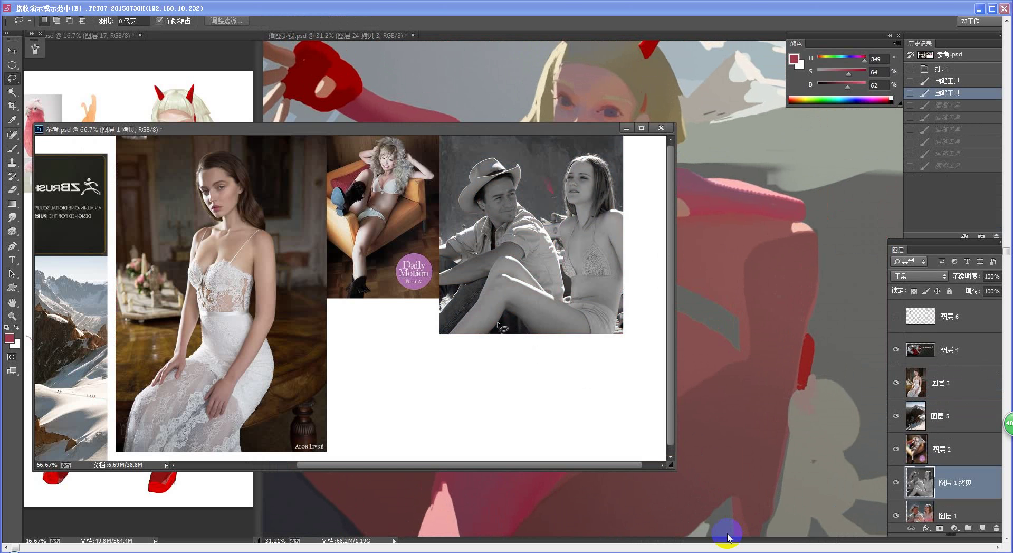
drag(550, 129, 379, 102)
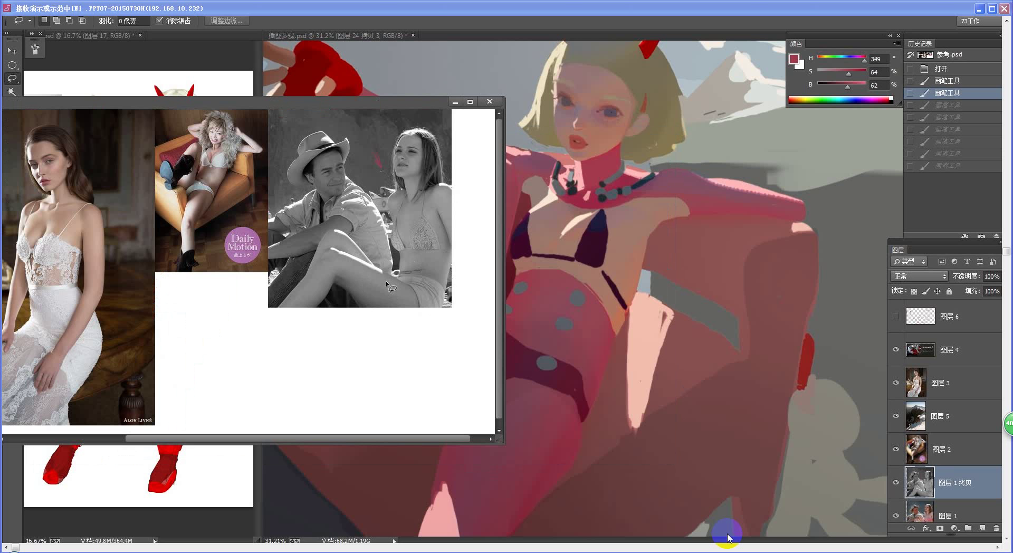
drag(389, 108, 264, 71)
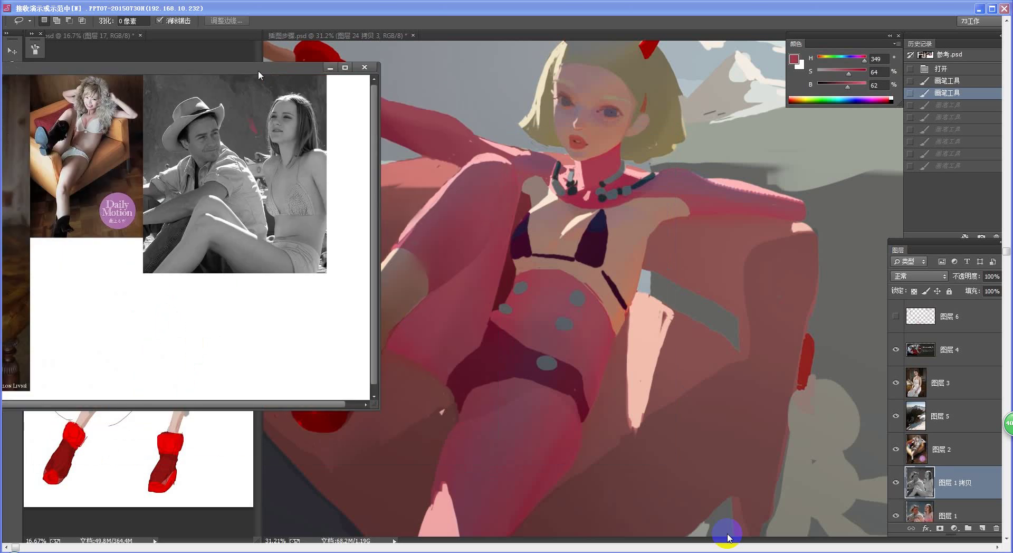
drag(258, 71, 201, 69)
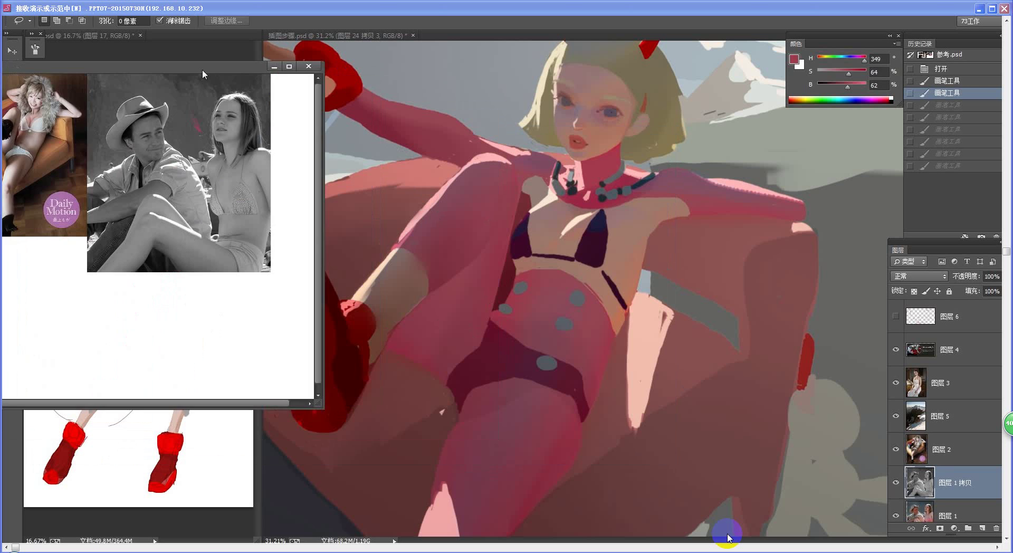
Return to the illustration and step back through its history to the state before the shadow layer was duplicated
click(409, 327)
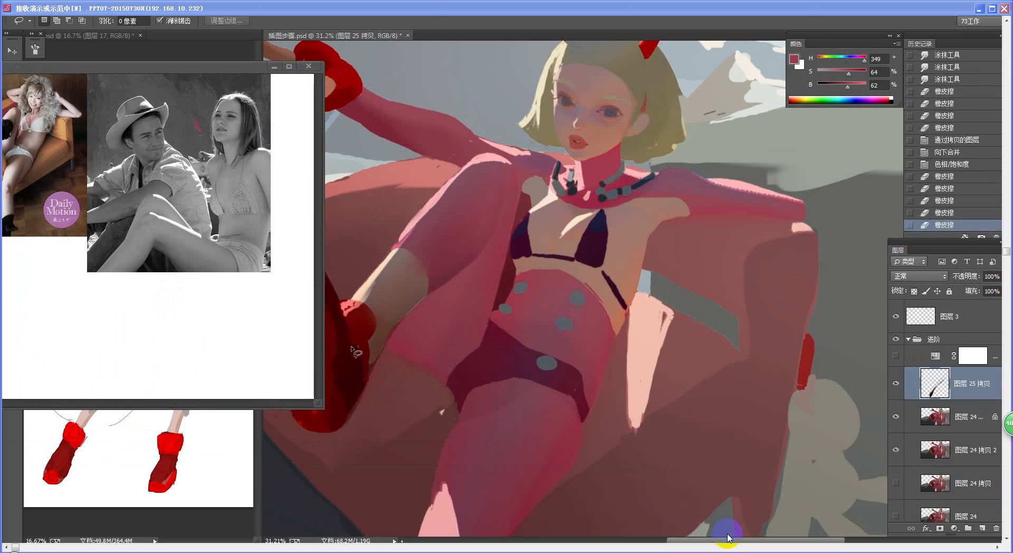
key(ctrl+alt+z)
key(ctrl+alt+z)
key(ctrl+alt+z)
key(ctrl+alt+z)
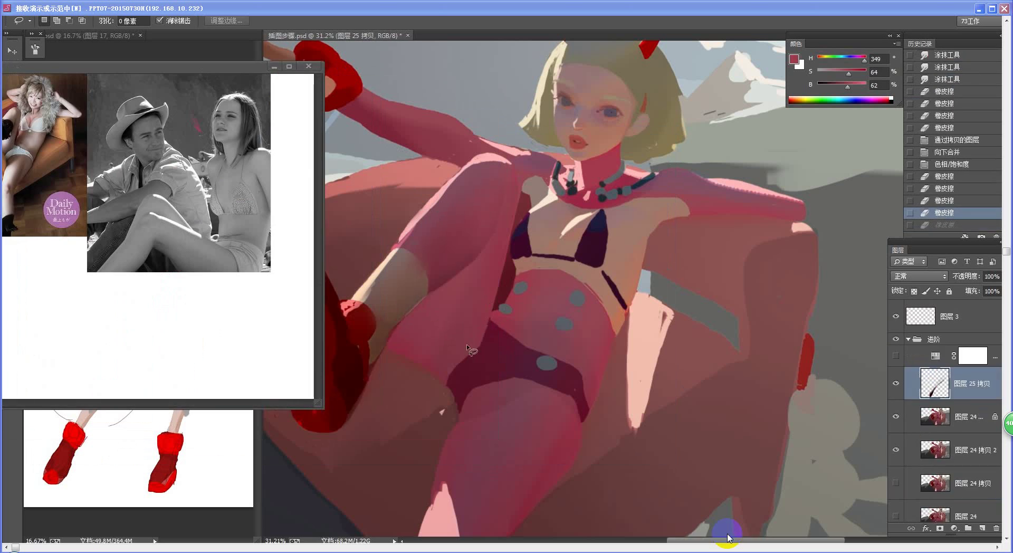
key(ctrl+alt+z)
key(ctrl+alt+z)
key(ctrl+alt+z)
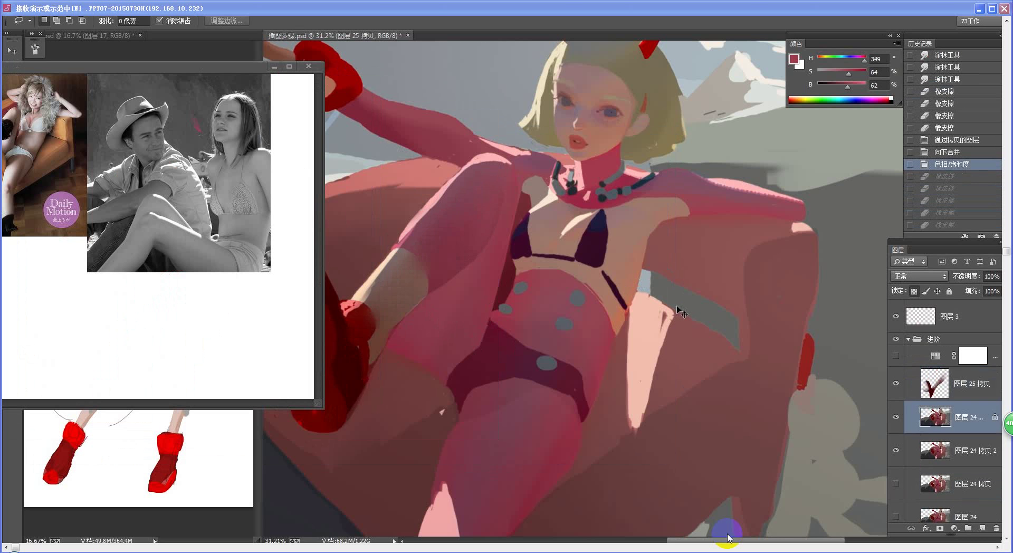
key(ctrl+alt+z)
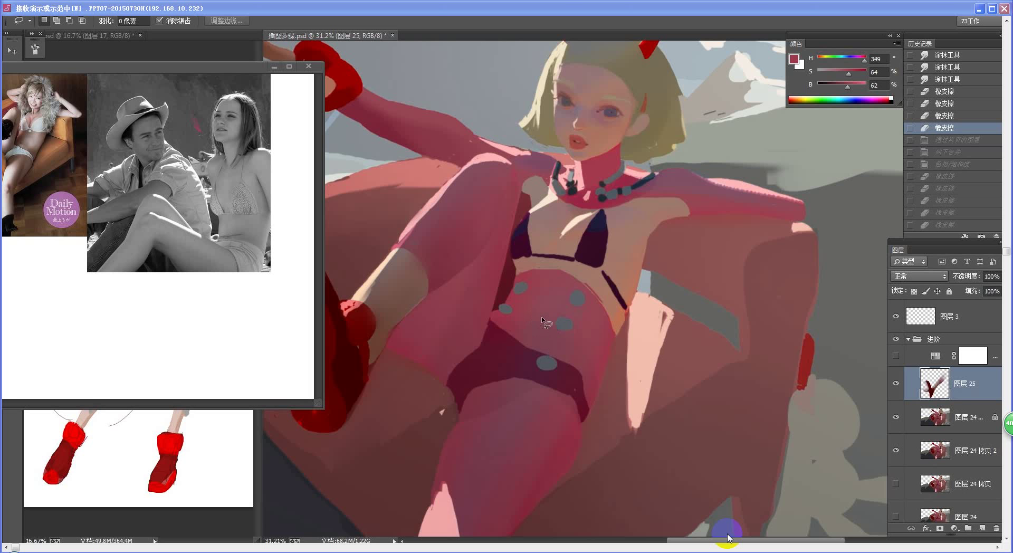
Move the reference window out of the way, return to the illustration and show the adjustment layer to view it in grayscale
drag(227, 66, 2, 68)
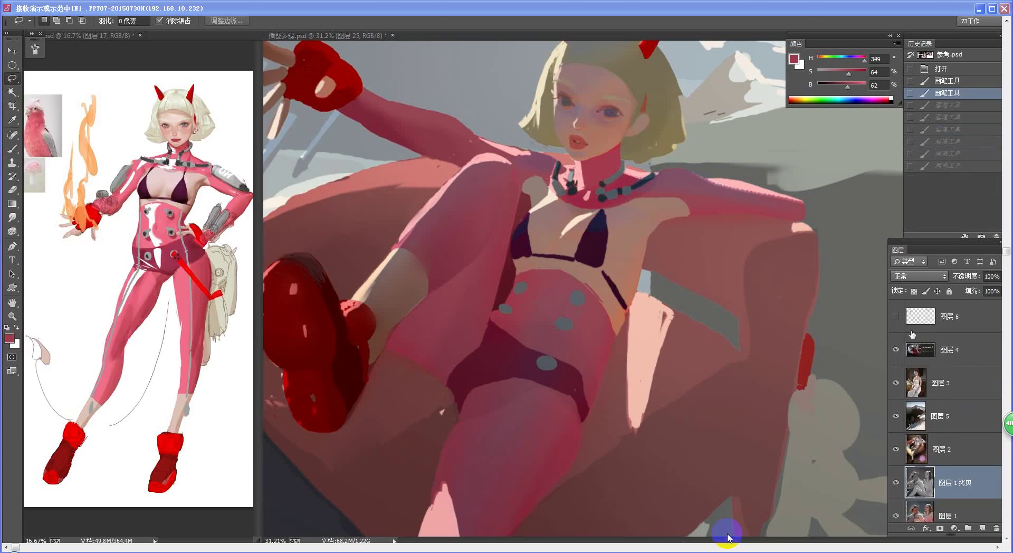
click(779, 394)
click(897, 357)
key(ctrl+space)
mouse_move(542, 317)
mouse_down()
mouse_move(507, 335)
mouse_move(464, 337)
mouse_up()
key(l)
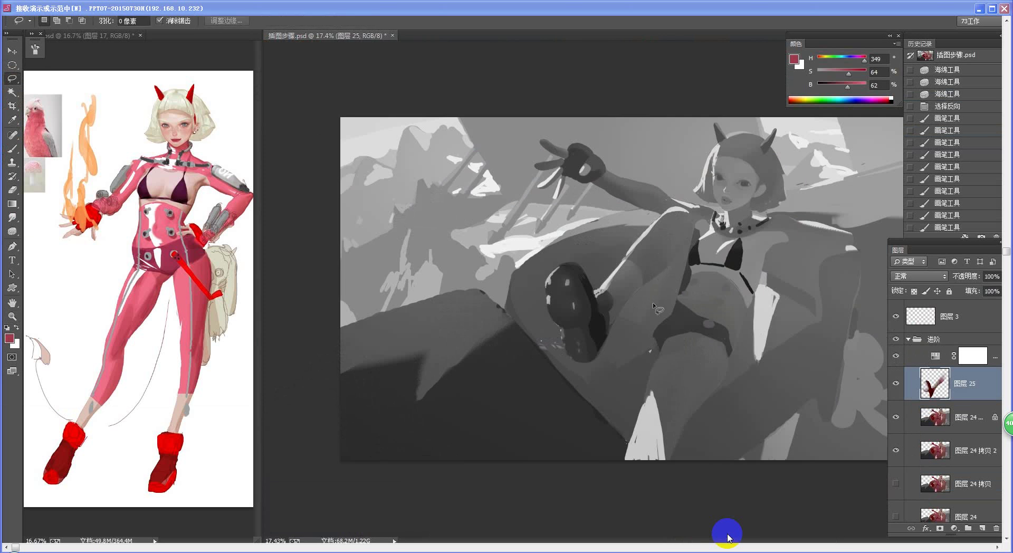
key(z)
click(675, 299)
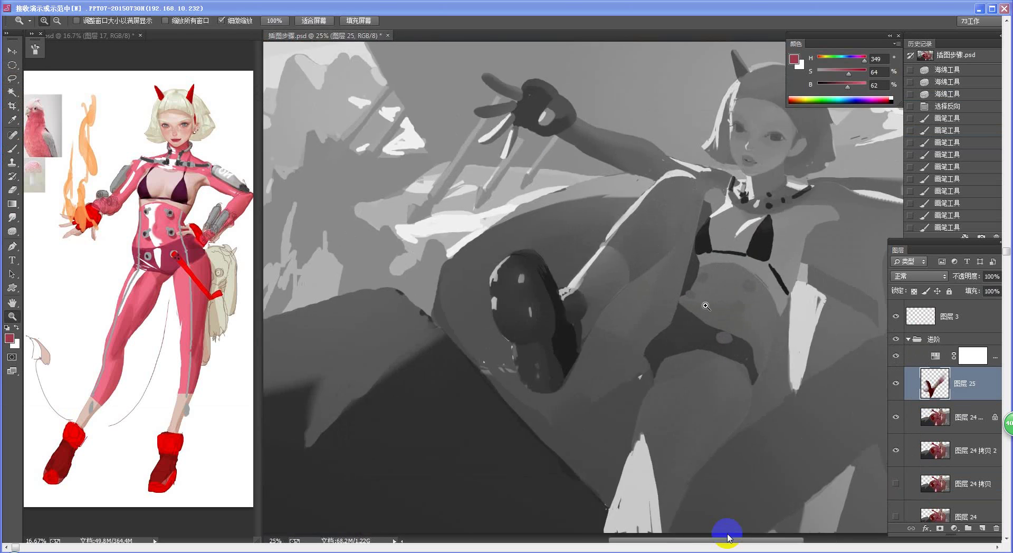
drag(695, 307, 703, 307)
Erase parts of the 图层 25 shadow over the boot sole and around the ankle with the Eraser
key(e)
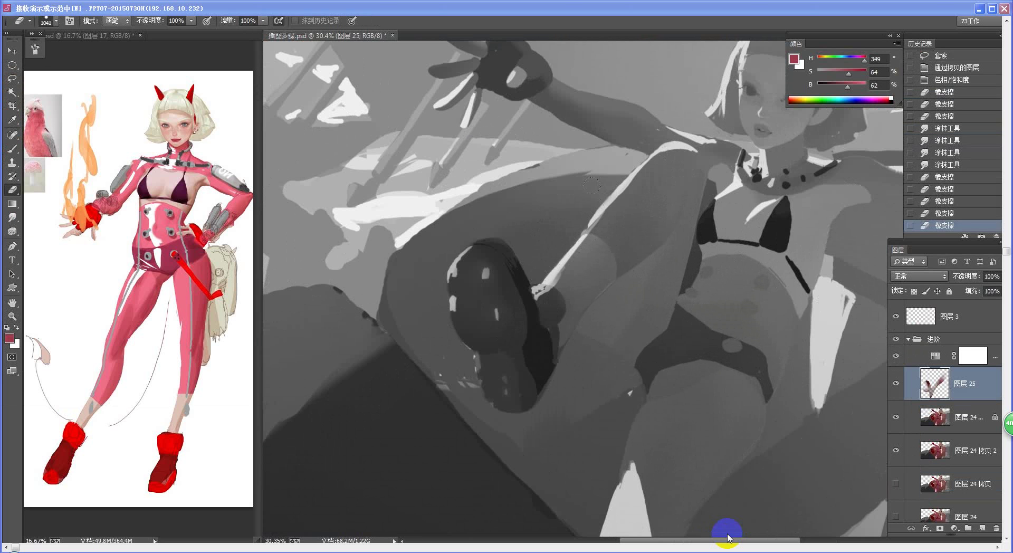
drag(500, 343, 552, 296)
drag(466, 350, 458, 381)
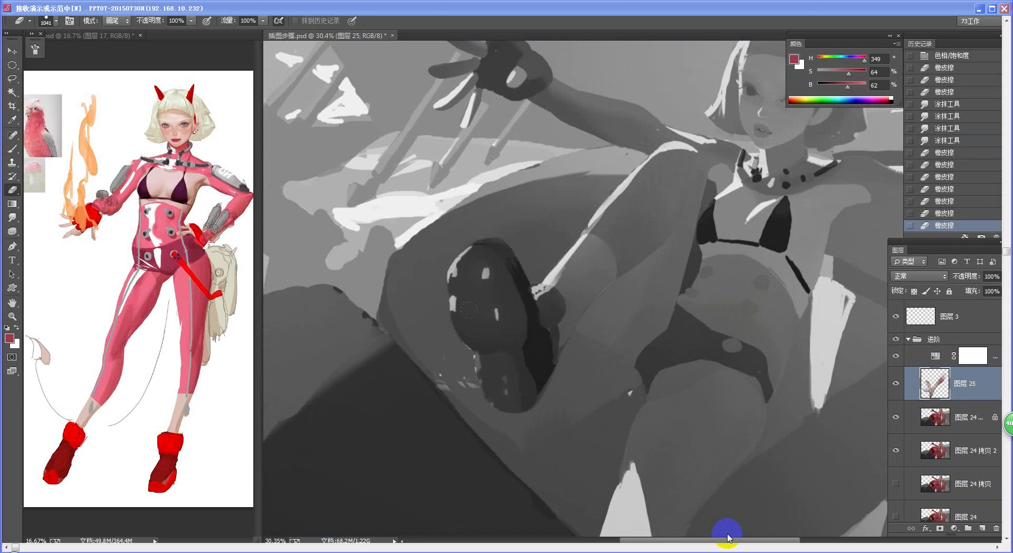
key(z)
drag(628, 306, 570, 306)
key(e)
key(z)
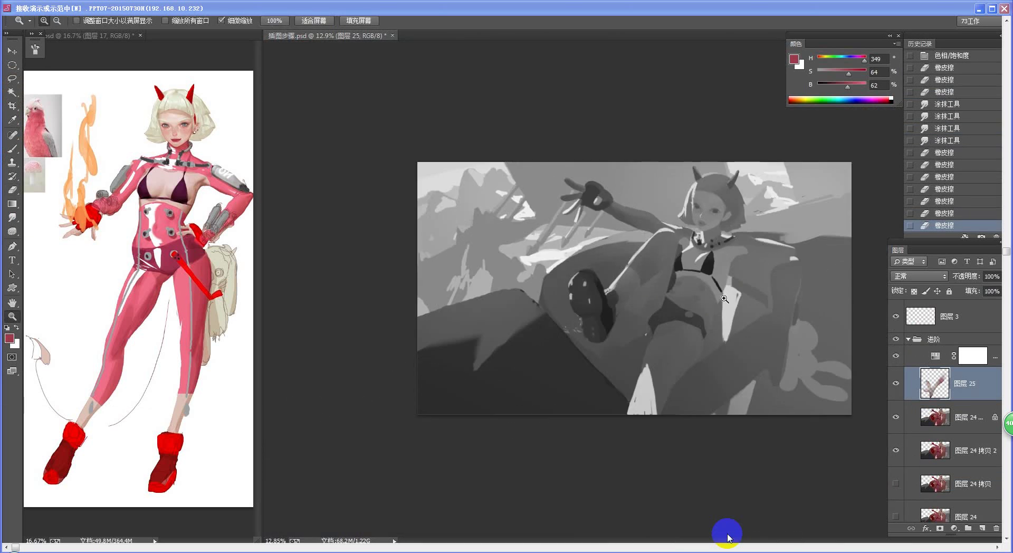
scroll(704, 293, up, 3)
Erase a little more of the 图层 25 shadow along the raised thigh and merge it down into the figure layer
key(e)
key(ctrl+e)
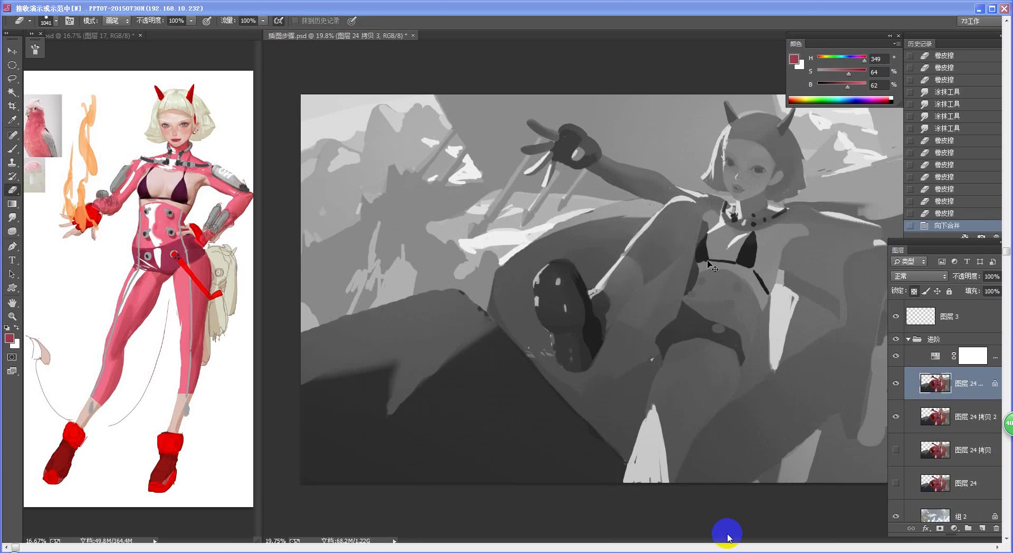
key(ctrl+z)
drag(677, 195, 672, 207)
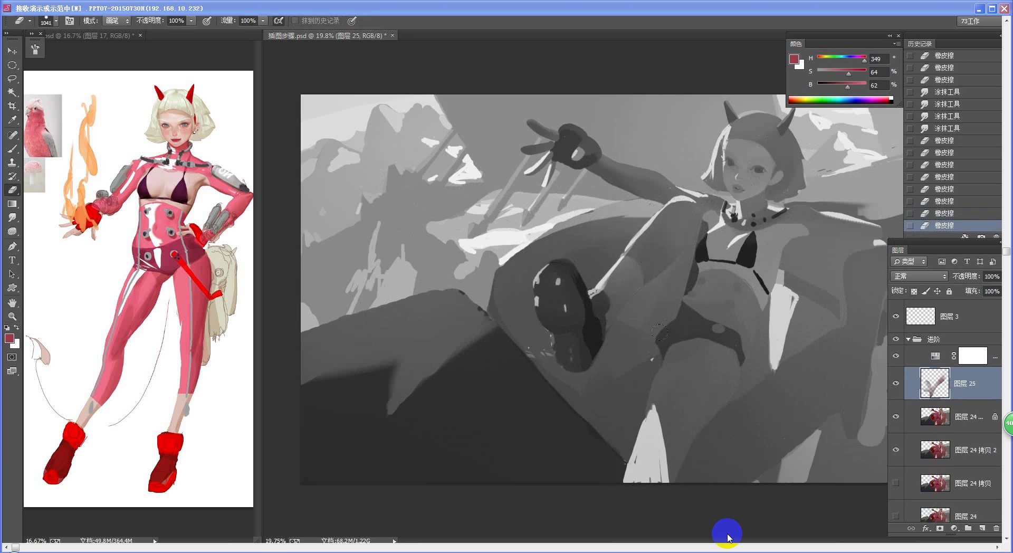
key(ctrl+z)
key(ctrl+z)
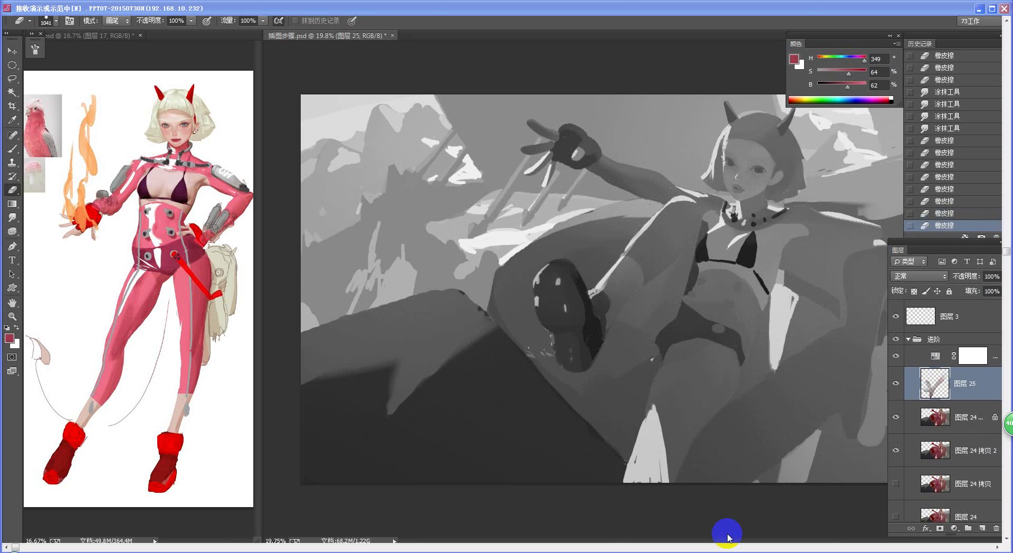
key(ctrl+e)
scroll(638, 290, down, 2)
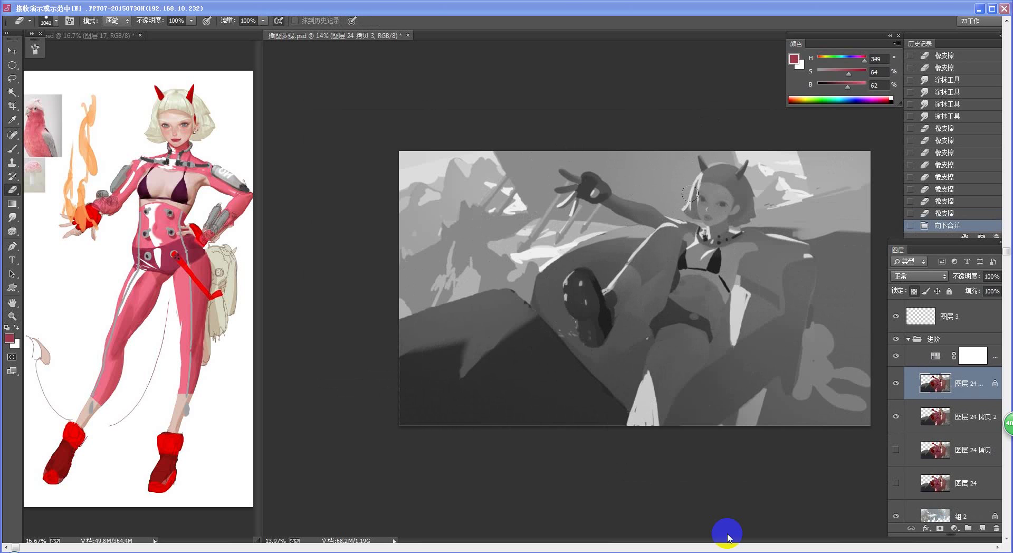
Lasso an oval on the inner side of the raised knee, copy it to a new layer and lower its lightness to -10
key(z)
drag(698, 305, 720, 310)
mouse_move(705, 260)
mouse_down()
mouse_move(601, 334)
mouse_move(620, 325)
mouse_up()
key(z)
key(b)
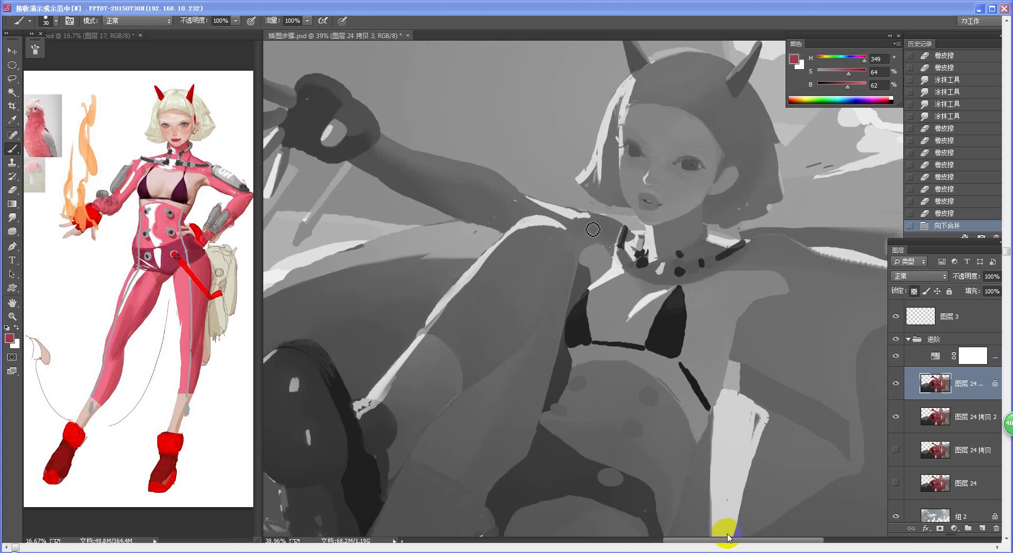
key(l)
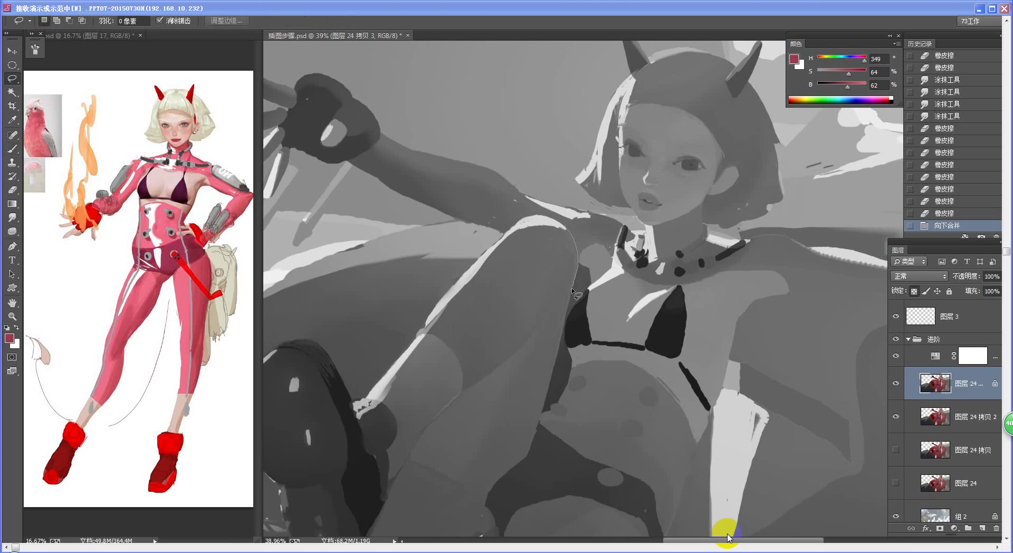
drag(566, 313, 563, 331)
drag(536, 226, 540, 224)
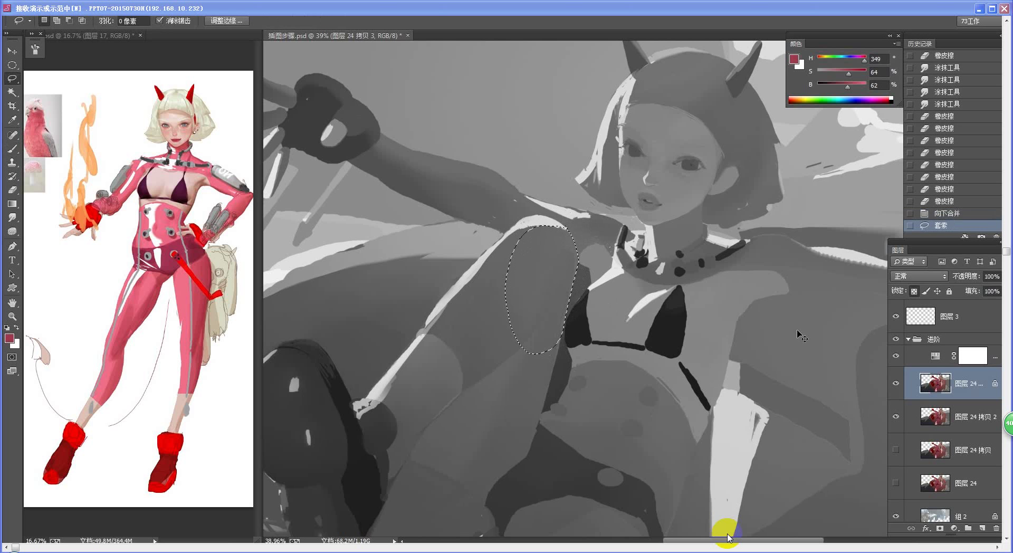
key(ctrl+j)
key(ctrl+u)
drag(844, 283, 839, 286)
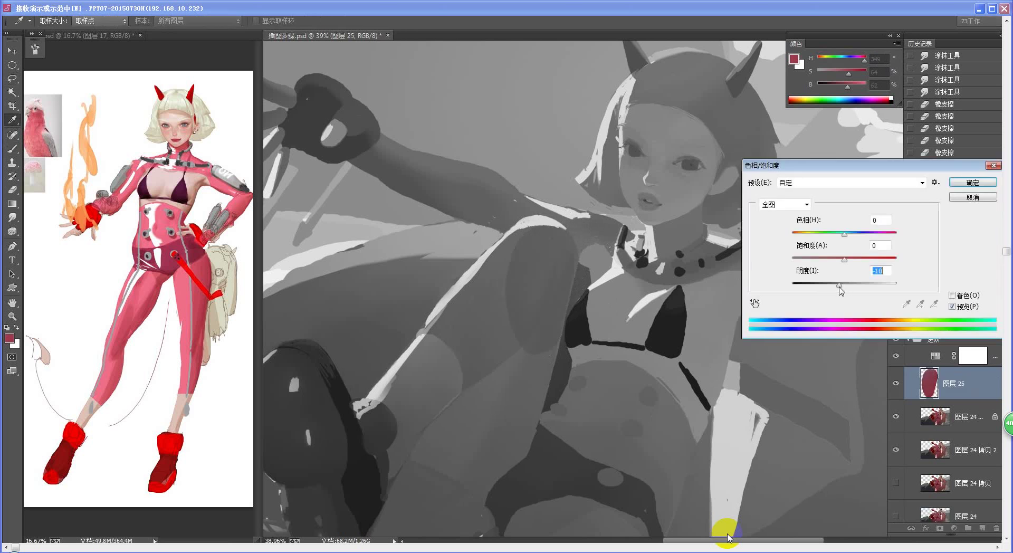
click(972, 182)
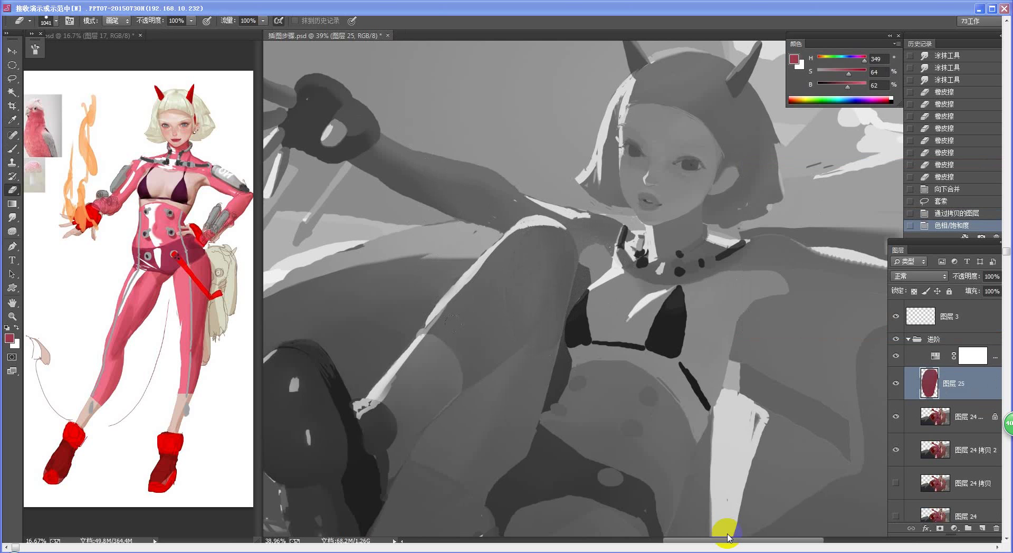
Erase the outer side of the darkened knee copy with a large Eraser so it blends into the leg
drag(446, 211, 473, 401)
key(ctrl+space)
mouse_move(629, 317)
mouse_down()
mouse_move(585, 348)
mouse_move(611, 317)
mouse_up()
key(ctrl+space)
drag(624, 280, 633, 252)
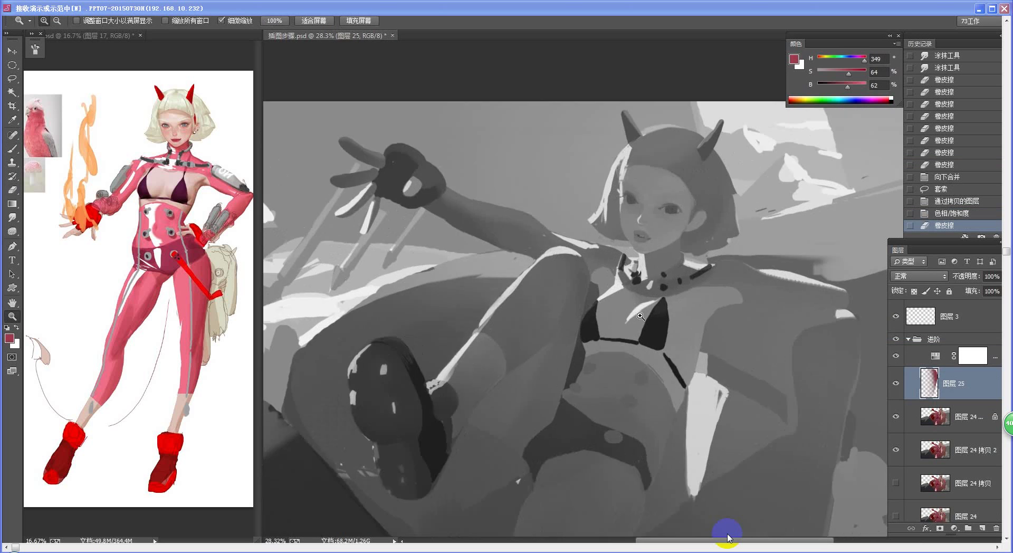
Readjust the knee shadow copy's lightness and saturation with Hue/Saturation
key(ctrl+u)
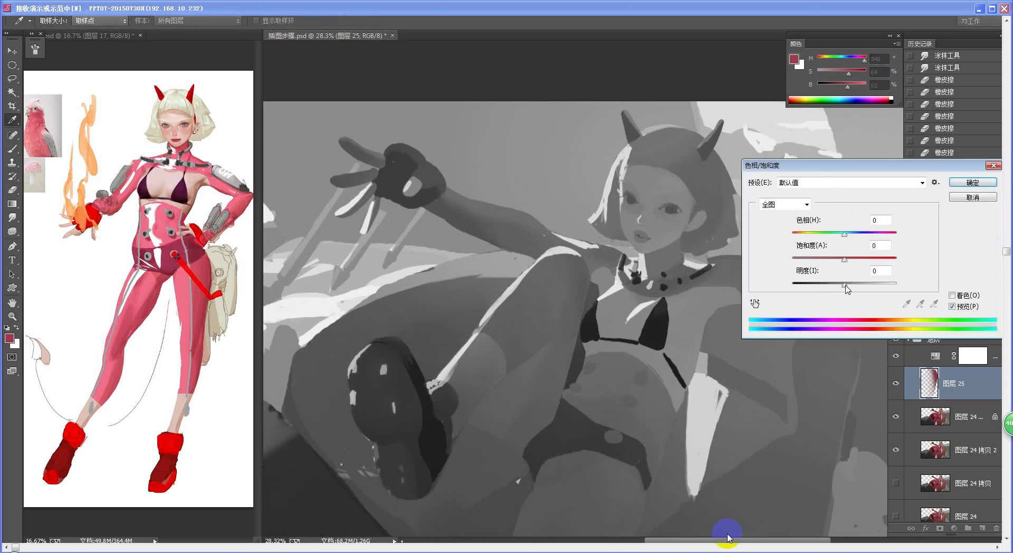
drag(845, 286, 850, 289)
drag(848, 290, 850, 261)
click(964, 185)
Hide the grayscale adjustment layer and merge the knee shadow copy down into the figure layer
click(896, 356)
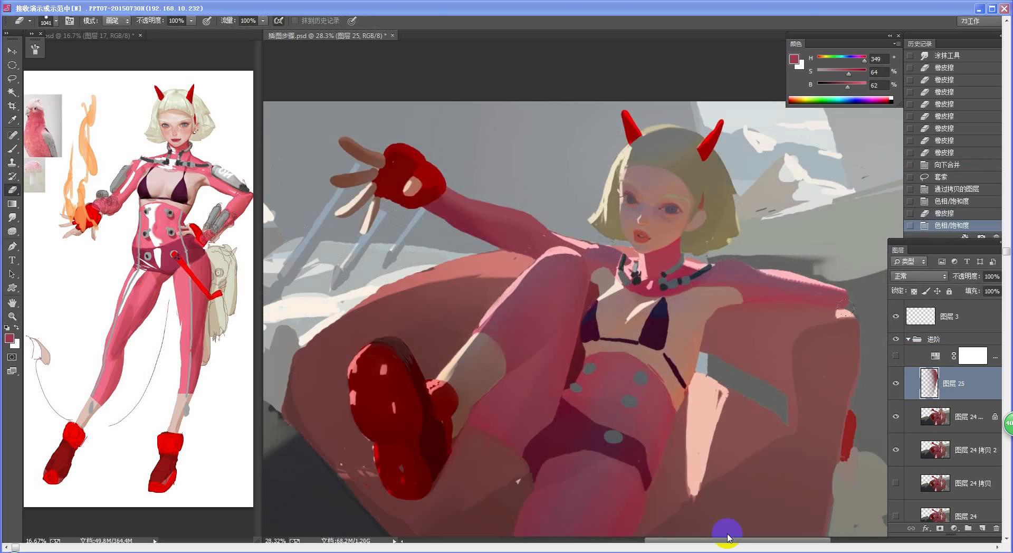
key(z)
drag(595, 326, 533, 326)
key(z)
drag(633, 227, 680, 286)
key(e)
key(ctrl+e)
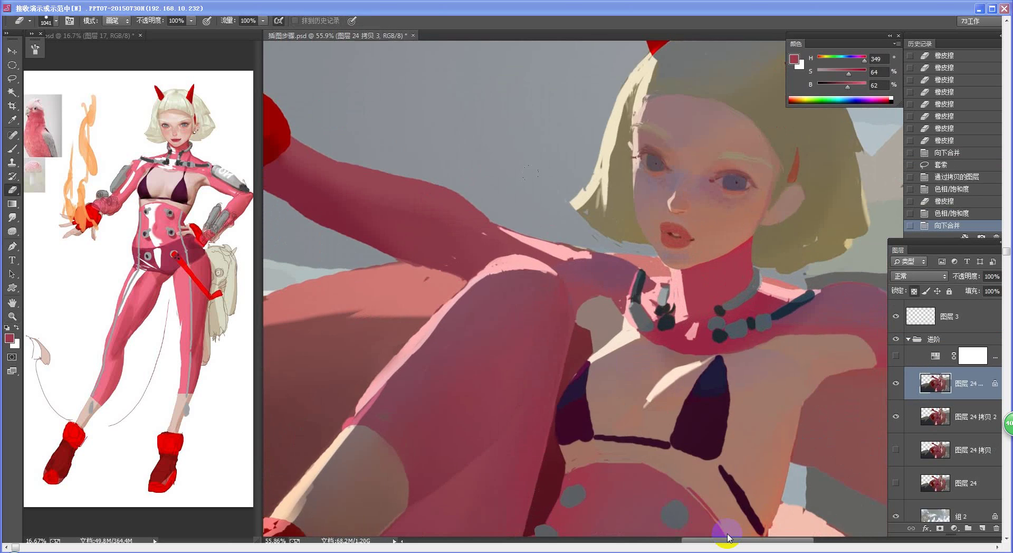
key(l)
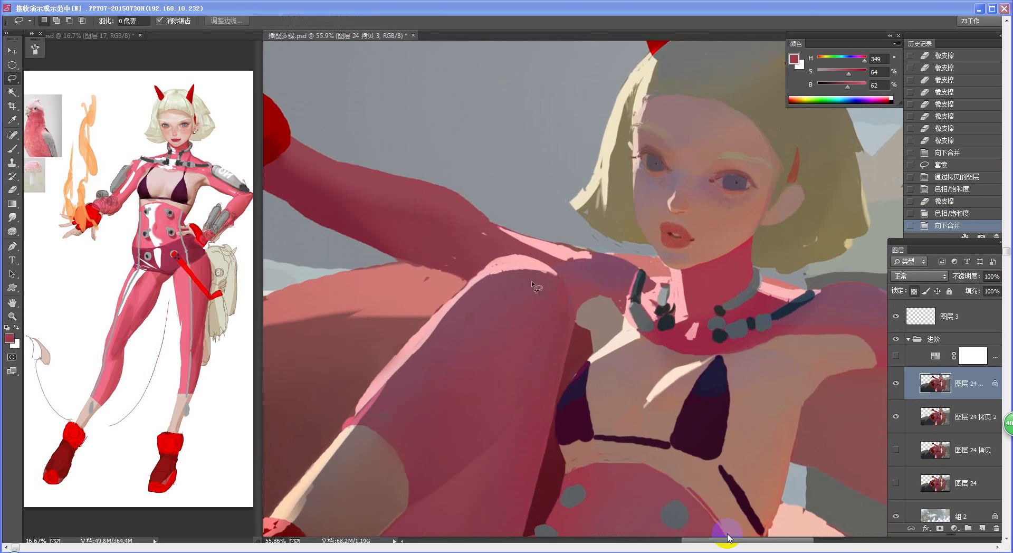
drag(470, 278, 483, 269)
key(ctrl+z)
key(ctrl+z)
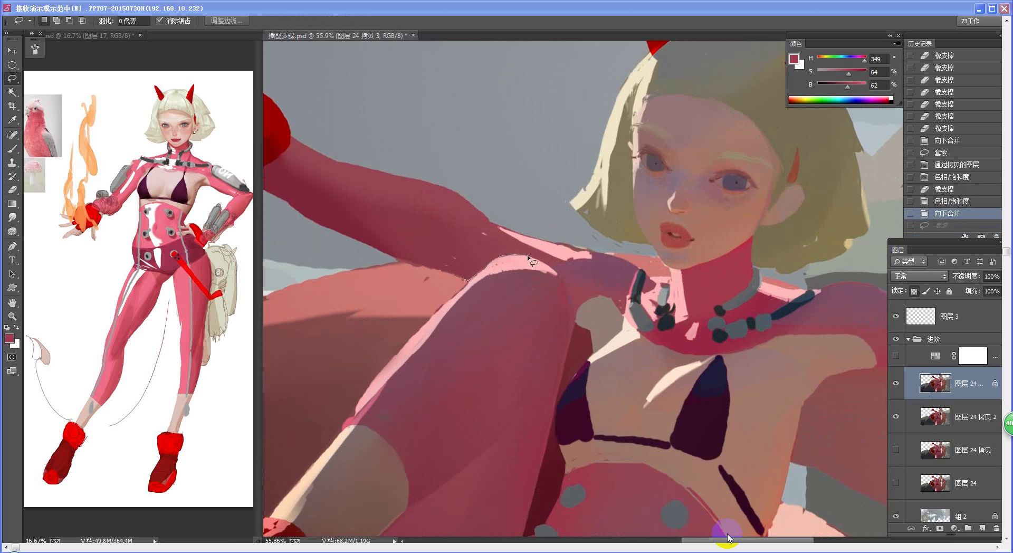
Lasso the shoulder and upper arm behind the knee, copy the area to a new layer and set saturation +9 and lightness +6
mouse_move(527, 255)
mouse_down()
mouse_move(544, 263)
mouse_move(580, 326)
mouse_up()
drag(458, 232, 461, 237)
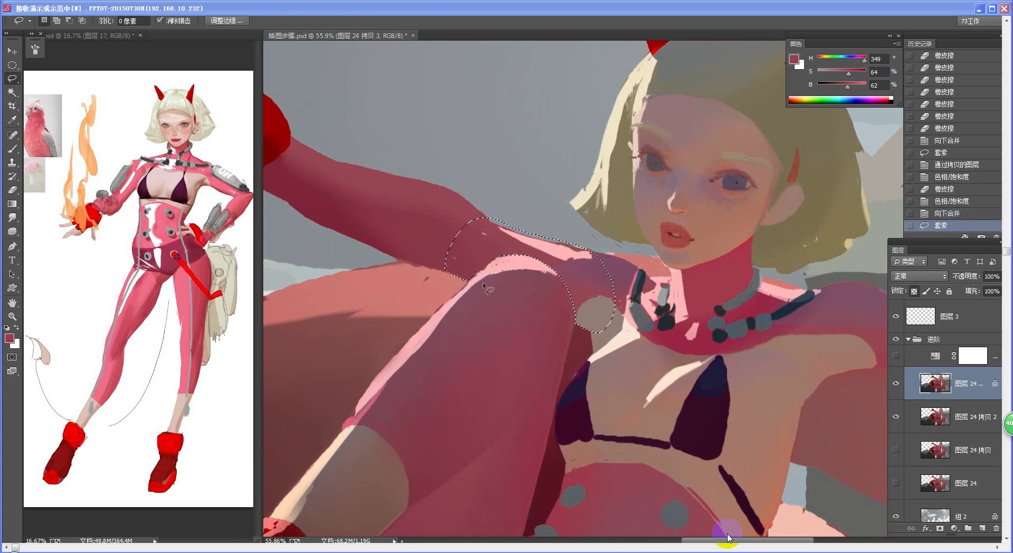
key(ctrl+j)
key(ctrl+u)
mouse_move(847, 286)
mouse_down()
mouse_move(849, 261)
mouse_move(850, 287)
mouse_up()
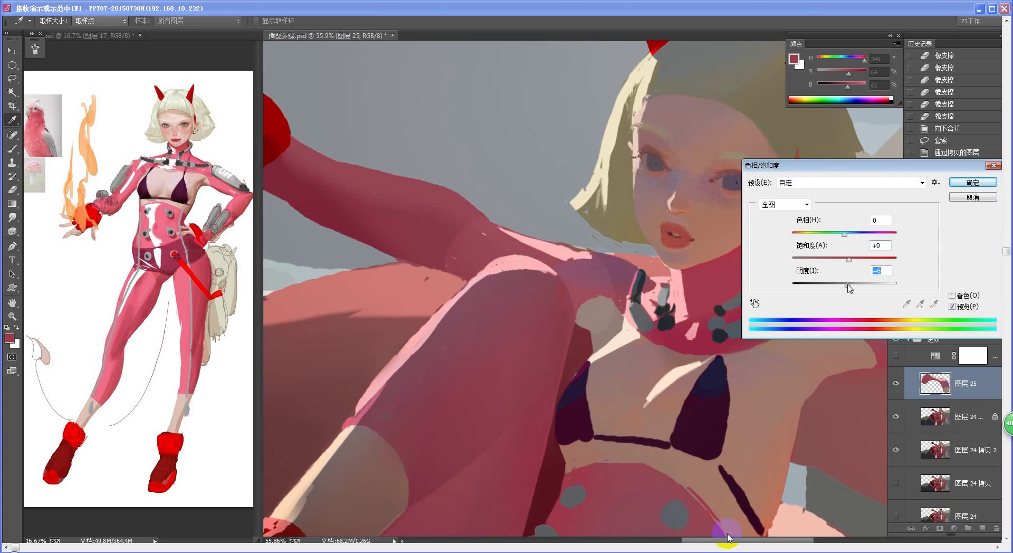
click(974, 183)
Erase the hard edges of the brightened shoulder copy along the upper arm, armpit and knee with a smaller Eraser
key(e)
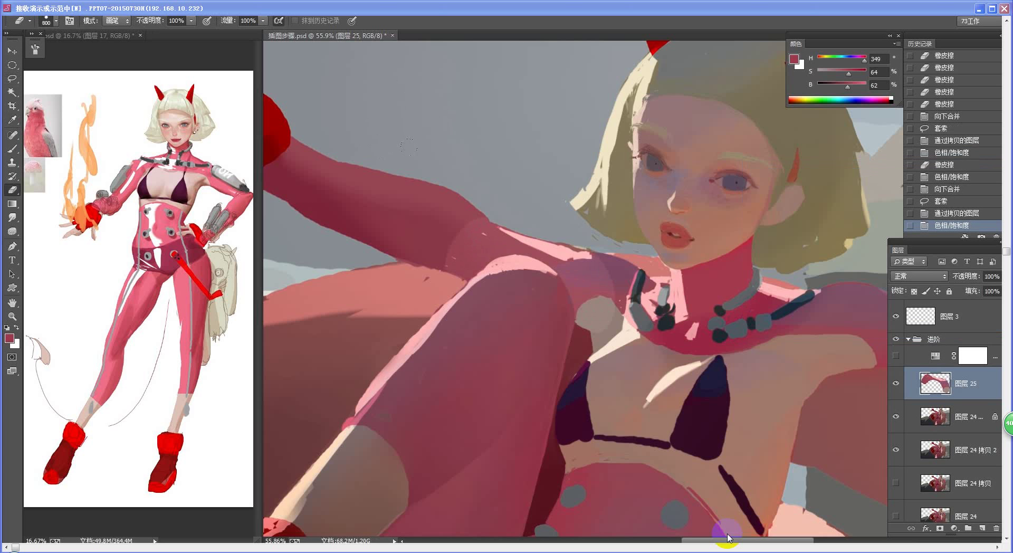
key(bracketleft)
mouse_move(450, 165)
mouse_down()
mouse_move(405, 174)
mouse_move(475, 185)
mouse_up()
drag(527, 216, 586, 243)
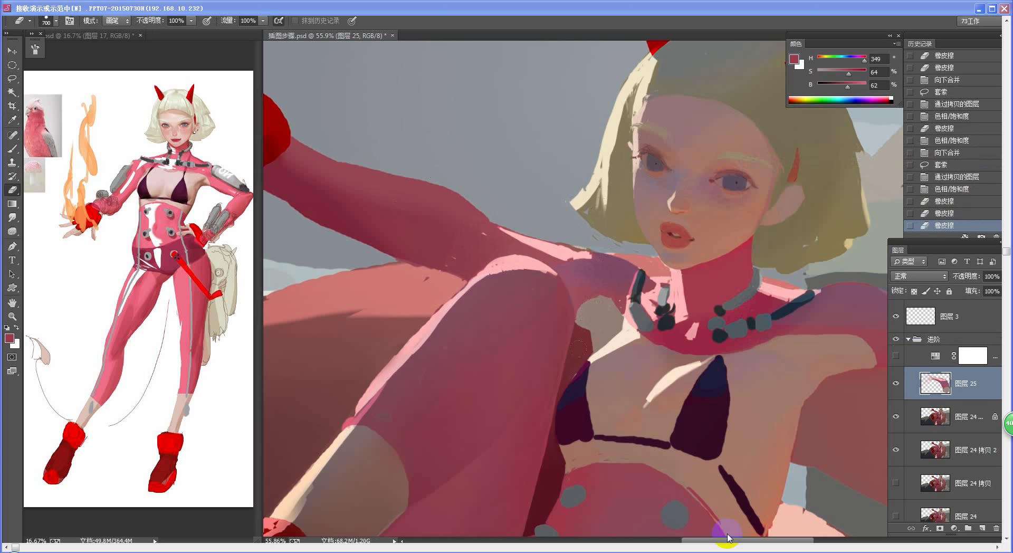
drag(579, 349, 577, 364)
mouse_move(576, 364)
mouse_down()
mouse_move(529, 405)
mouse_move(507, 409)
mouse_up()
drag(723, 201, 780, 284)
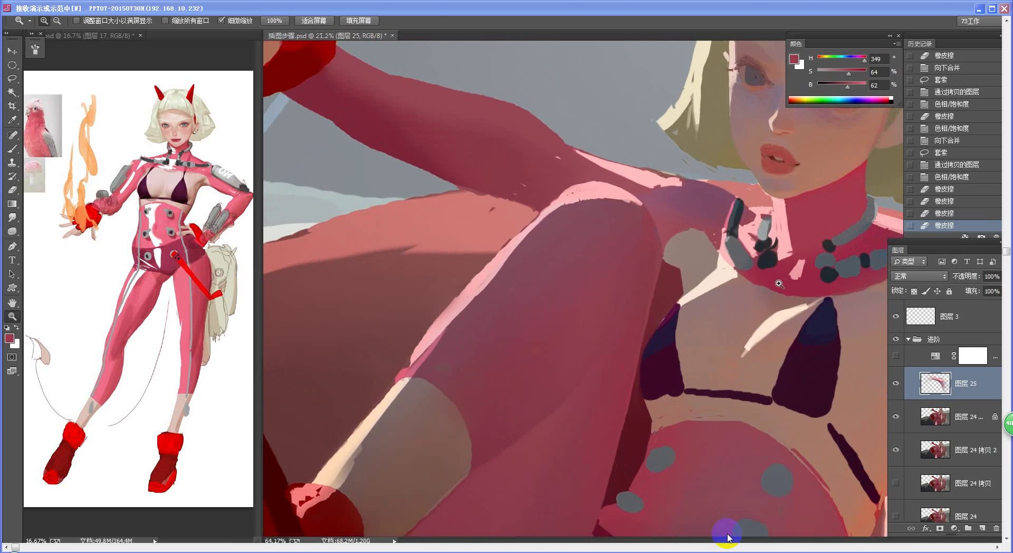
key(e)
drag(606, 225, 601, 205)
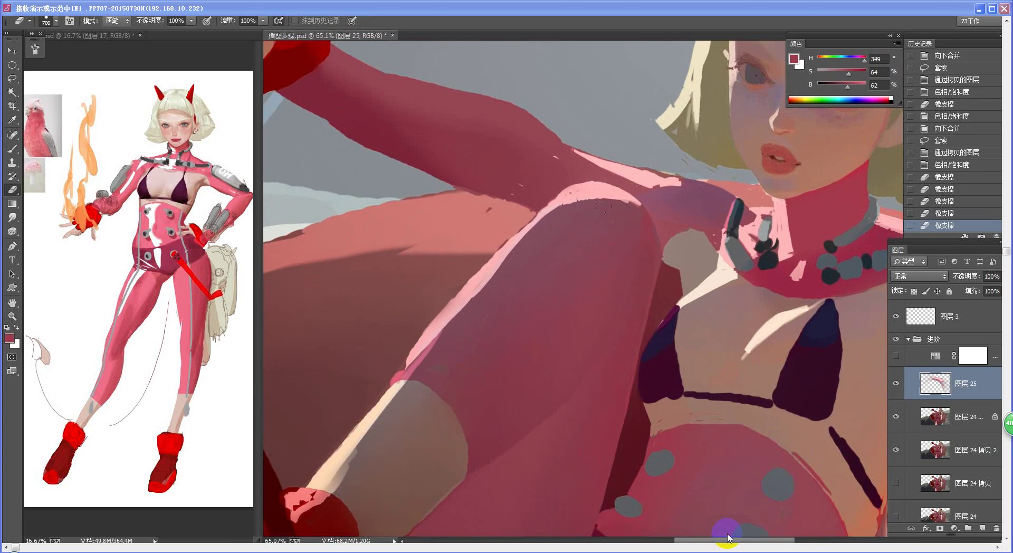
Check the shoulder and knee area up close, and merge the brightened shoulder copy down into the figure layer
drag(646, 340, 663, 310)
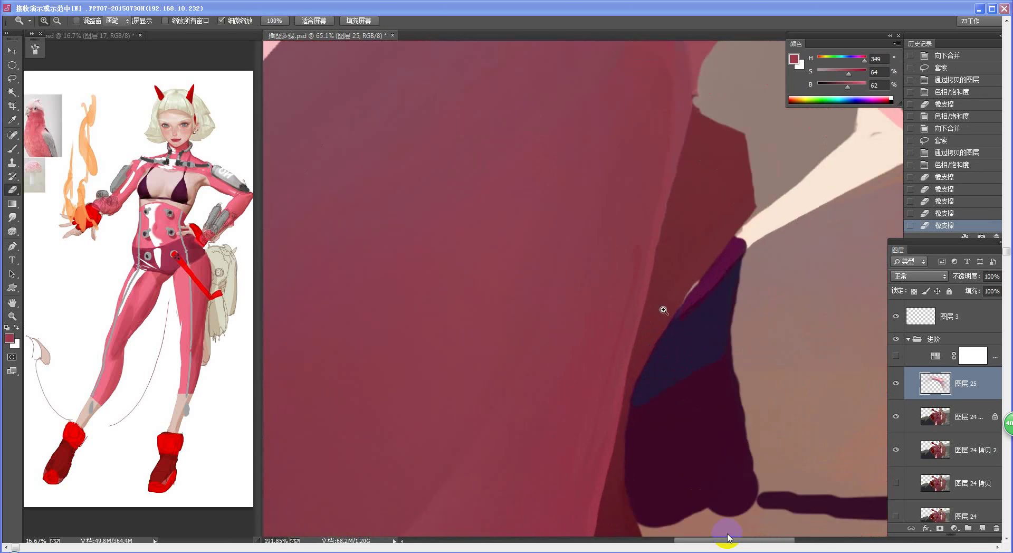
key(b)
mouse_move(668, 100)
mouse_down()
mouse_move(549, 279)
mouse_move(597, 249)
mouse_move(597, 274)
mouse_up()
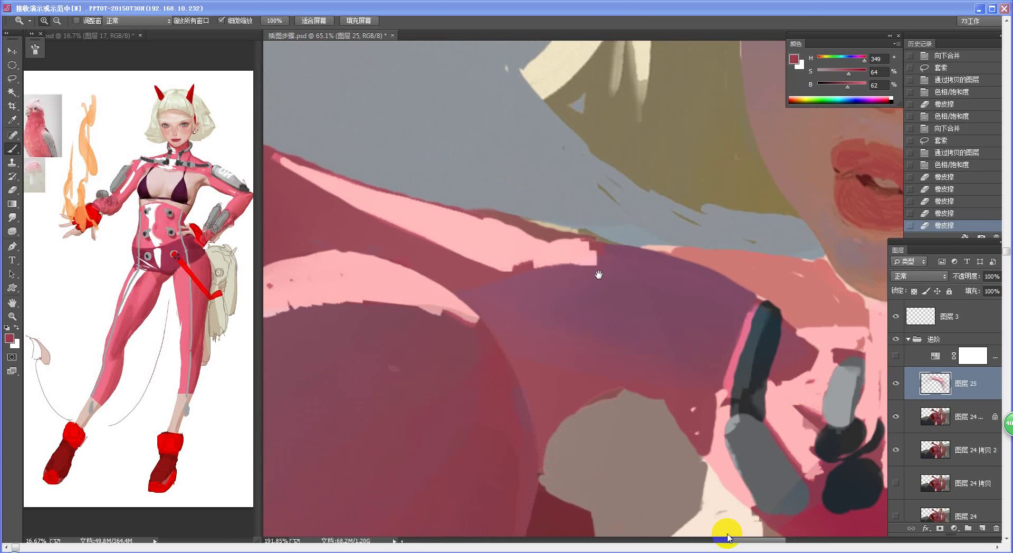
drag(491, 243, 512, 252)
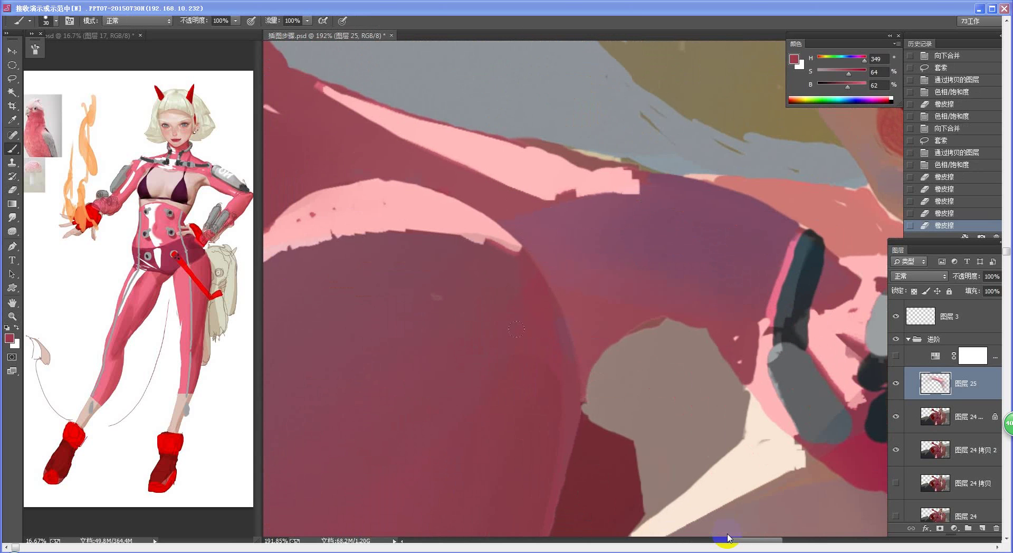
drag(669, 311, 645, 385)
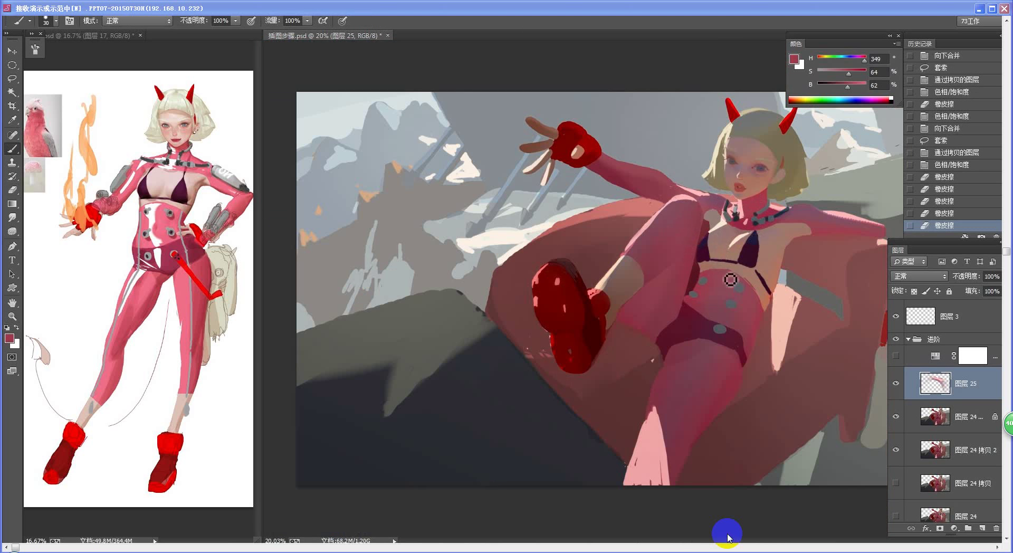
key(z)
drag(705, 330, 677, 350)
mouse_move(655, 288)
mouse_down()
mouse_move(714, 258)
mouse_move(732, 264)
mouse_up()
key(ctrl+e)
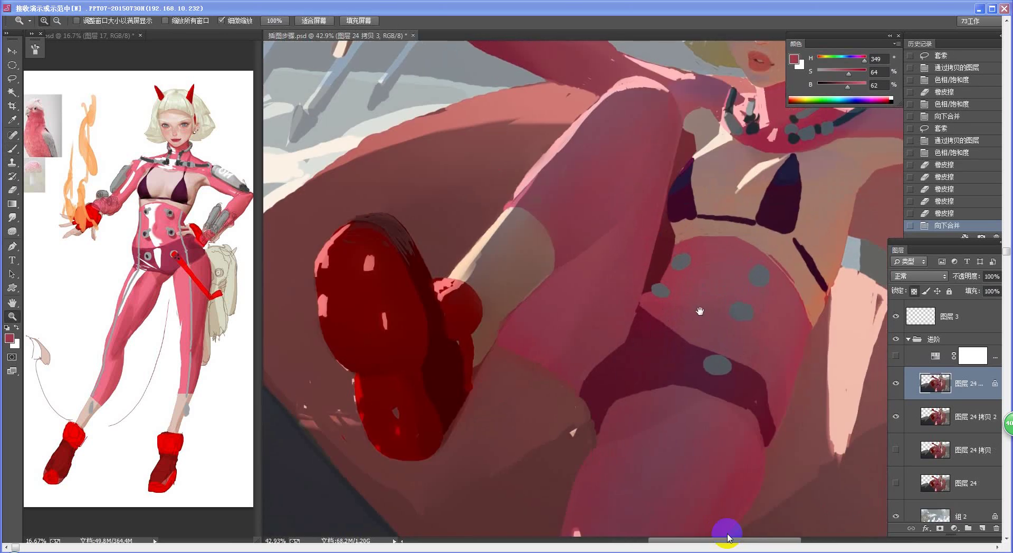
Lasso the chest, belly and raised thigh along the torso's shaded side, copy the area to a new layer and set lightness to -17
mouse_move(700, 309)
mouse_down()
mouse_move(590, 346)
mouse_move(576, 366)
mouse_up()
key(l)
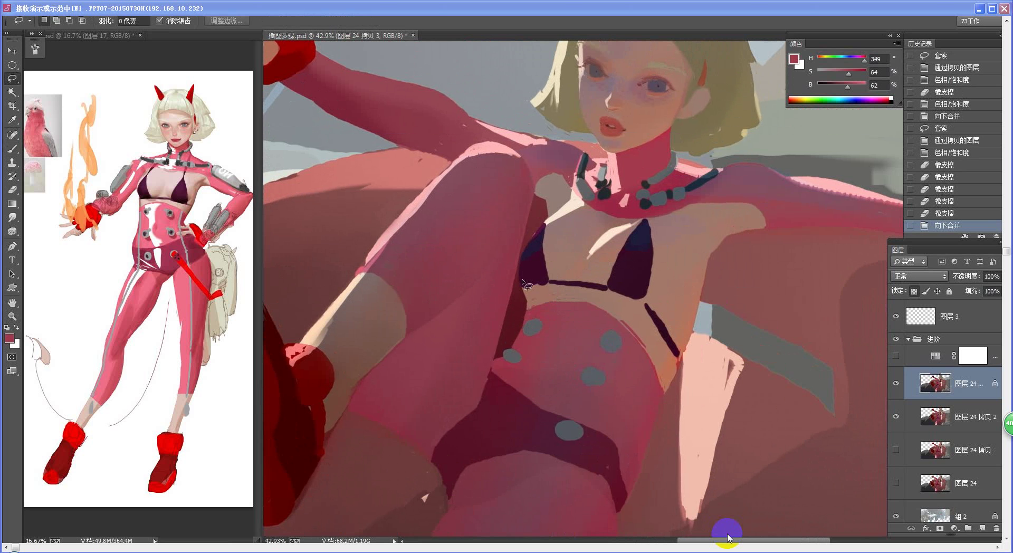
drag(493, 360, 505, 355)
drag(528, 300, 521, 263)
mouse_move(615, 230)
mouse_down()
mouse_move(536, 415)
mouse_move(443, 492)
mouse_move(426, 446)
mouse_up()
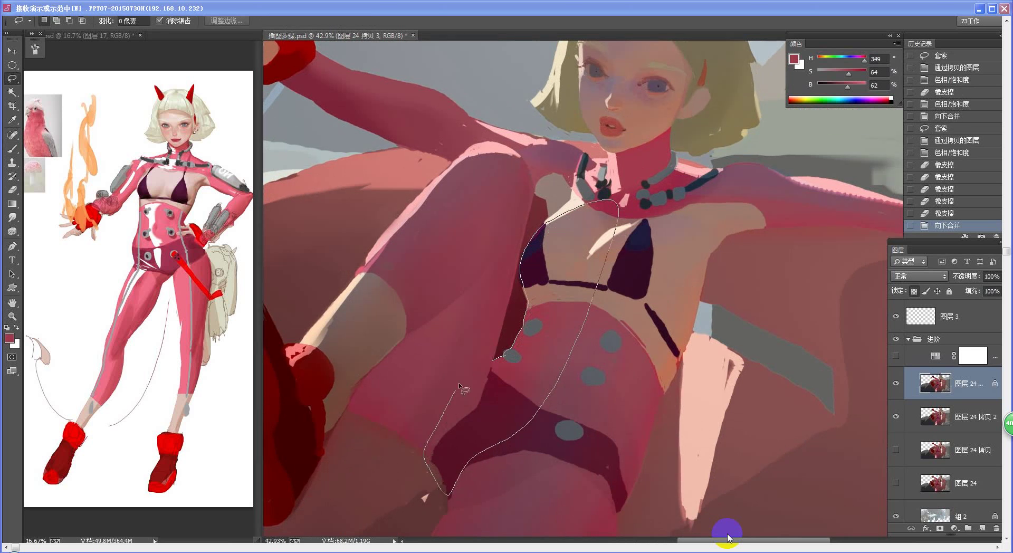
mouse_move(458, 382)
mouse_down()
mouse_move(490, 360)
mouse_move(478, 364)
mouse_move(517, 276)
mouse_move(495, 362)
mouse_up()
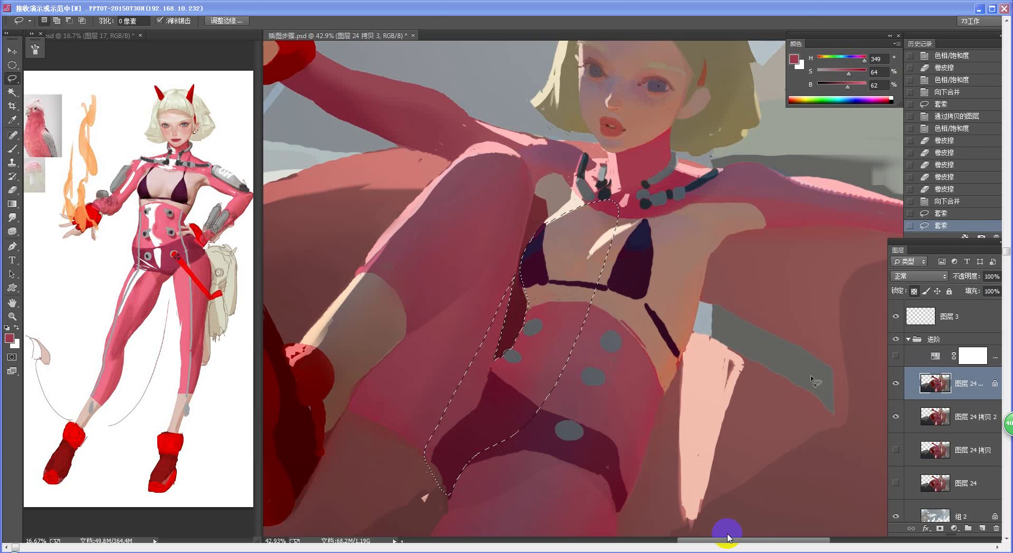
key(ctrl+j)
key(ctrl+u)
drag(844, 285, 836, 289)
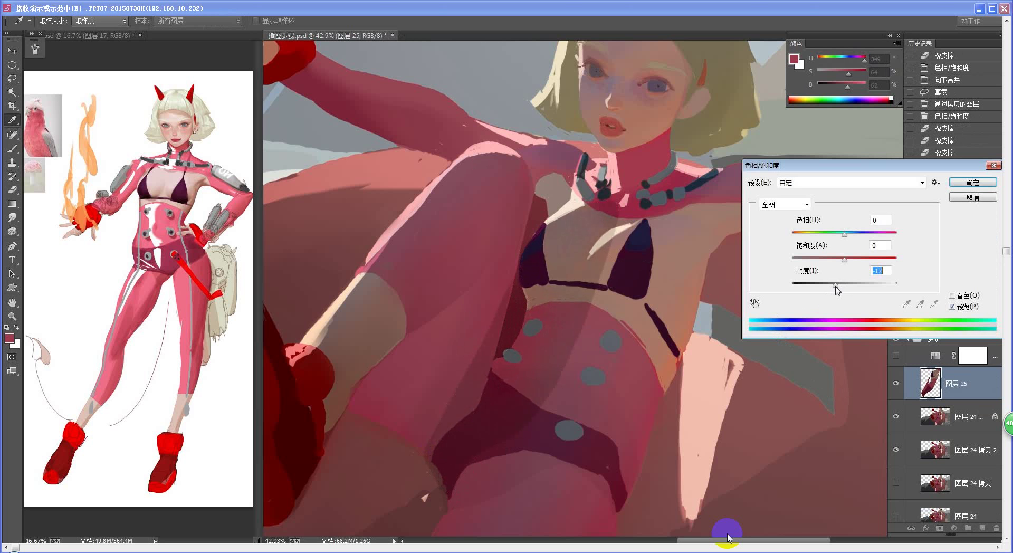
click(973, 182)
Erase the darkened copy over the chest, belly and bikini bottom with a large Eraser
key(e)
drag(592, 213, 559, 283)
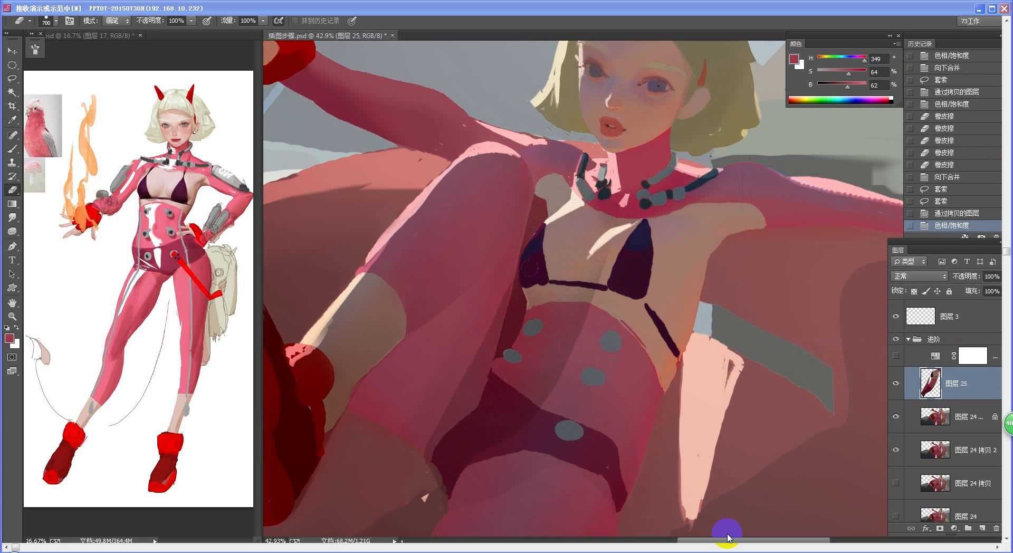
key(ctrl+z)
mouse_move(599, 217)
mouse_down()
mouse_move(580, 221)
mouse_move(560, 345)
mouse_move(555, 246)
mouse_up()
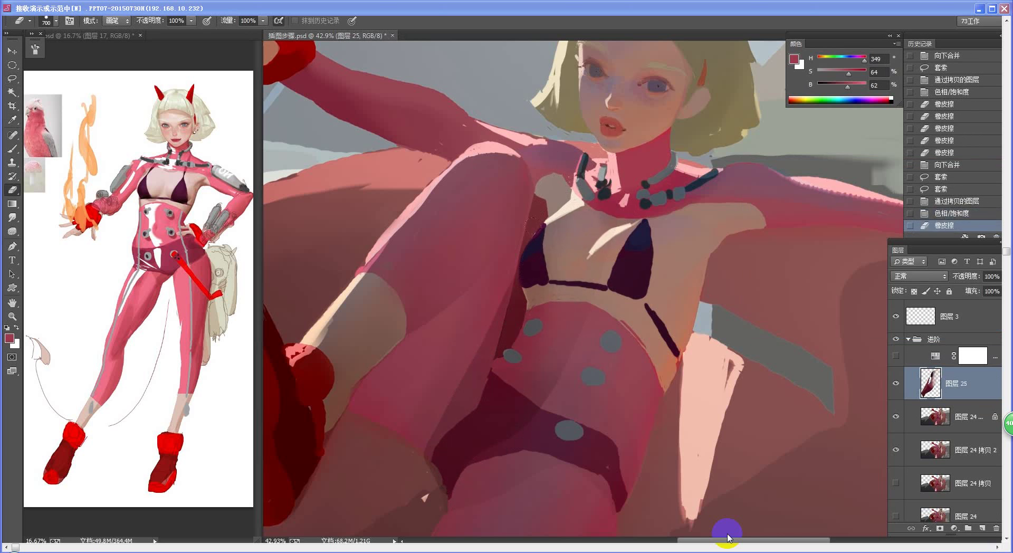
drag(566, 318, 522, 404)
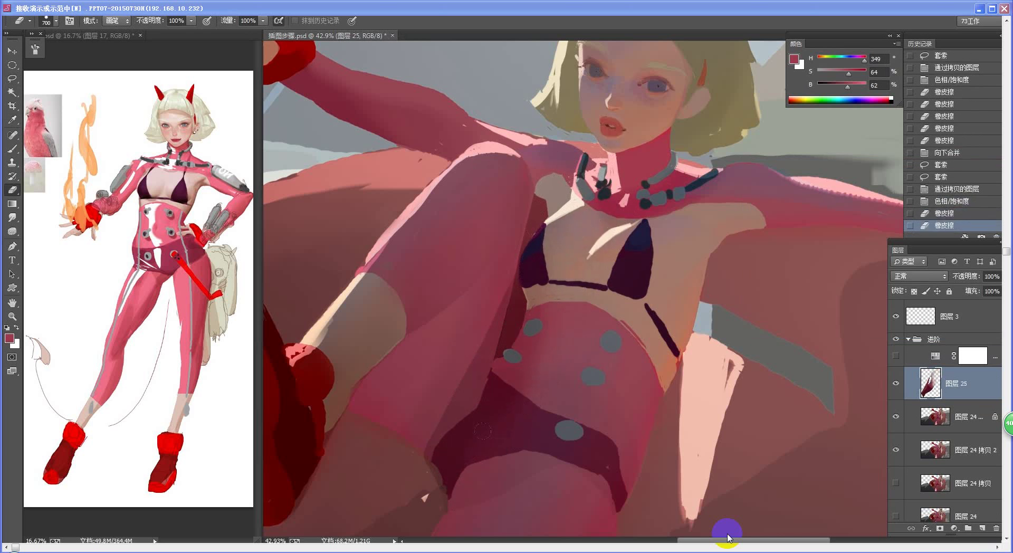
drag(481, 430, 477, 425)
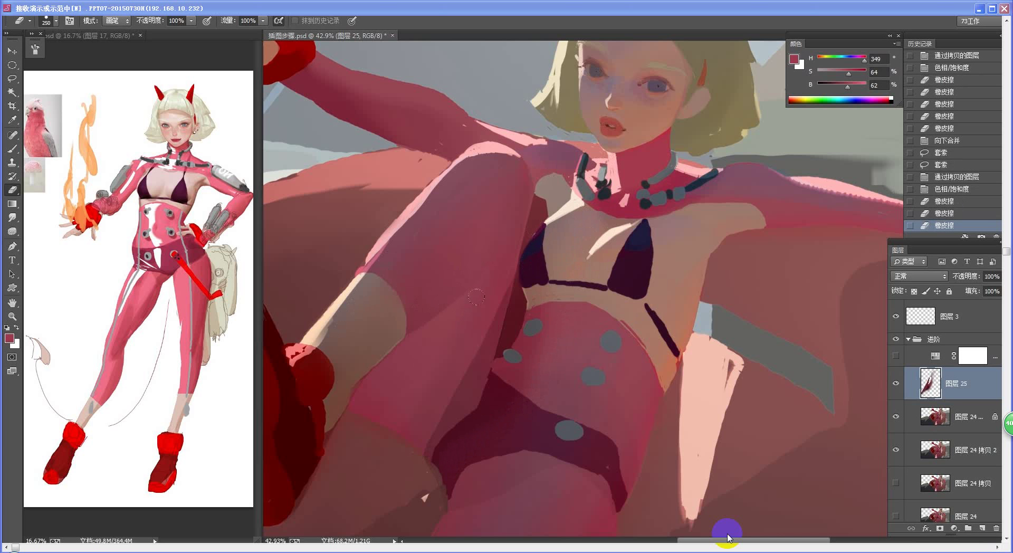
Fade the darkened copy along the raised thigh with the Eraser, using a size of 400 for the last strokes
mouse_move(476, 297)
mouse_down()
mouse_move(459, 333)
mouse_move(454, 402)
mouse_move(428, 453)
mouse_up()
key(bracketright)
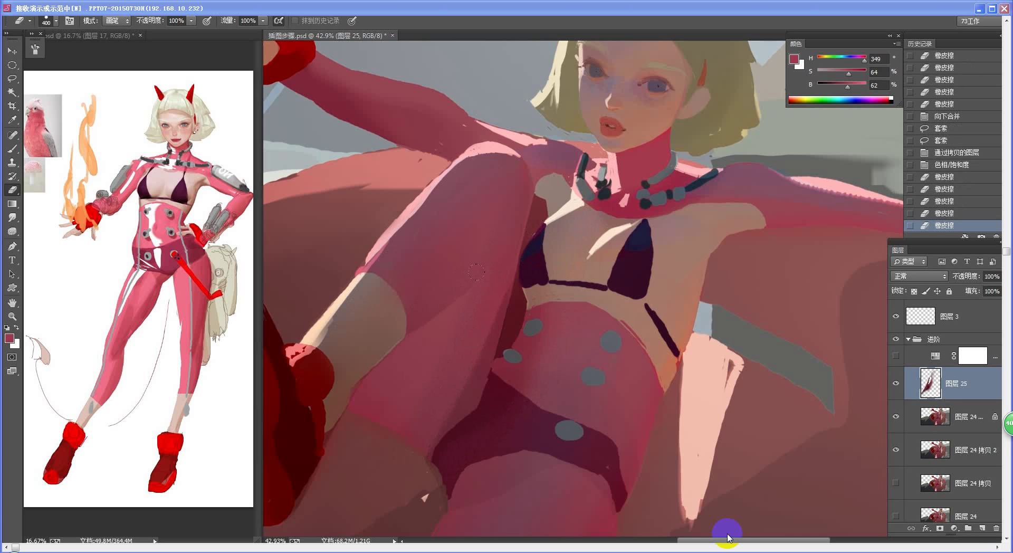
mouse_move(402, 417)
mouse_down()
mouse_move(449, 320)
mouse_move(406, 421)
mouse_move(448, 339)
mouse_move(424, 399)
mouse_move(438, 368)
mouse_move(476, 237)
mouse_up()
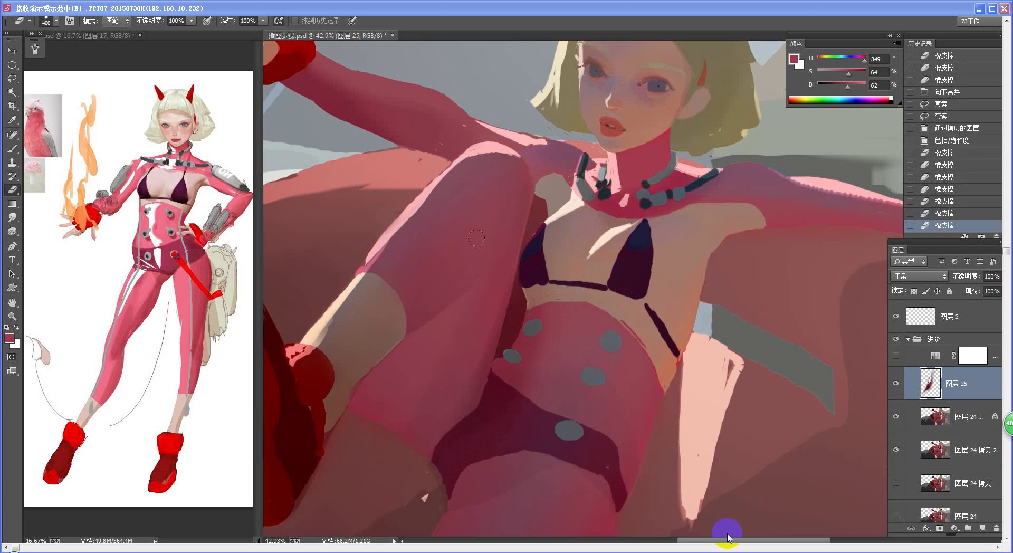
drag(470, 278, 488, 237)
drag(464, 296, 490, 243)
drag(536, 334, 482, 275)
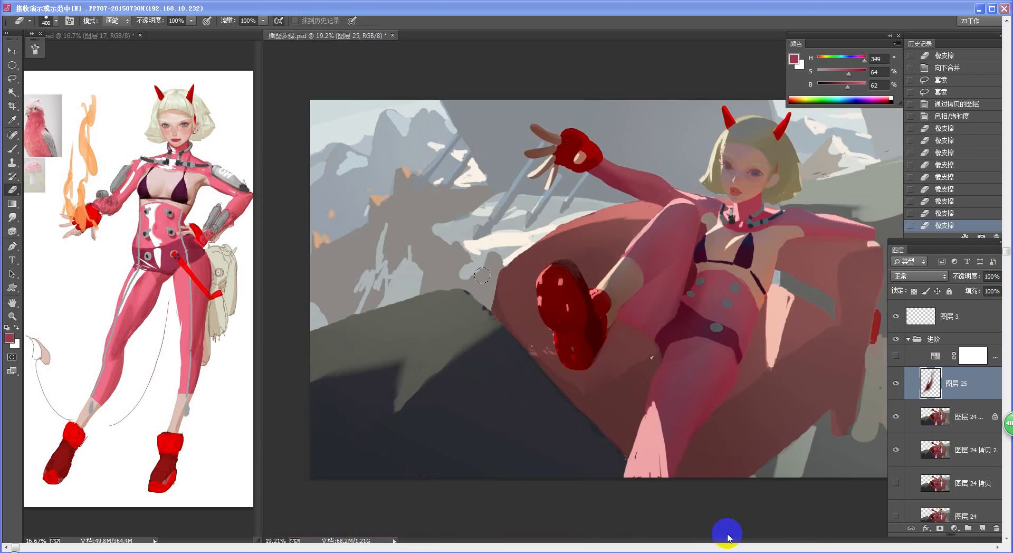
scroll(742, 213, up, 2)
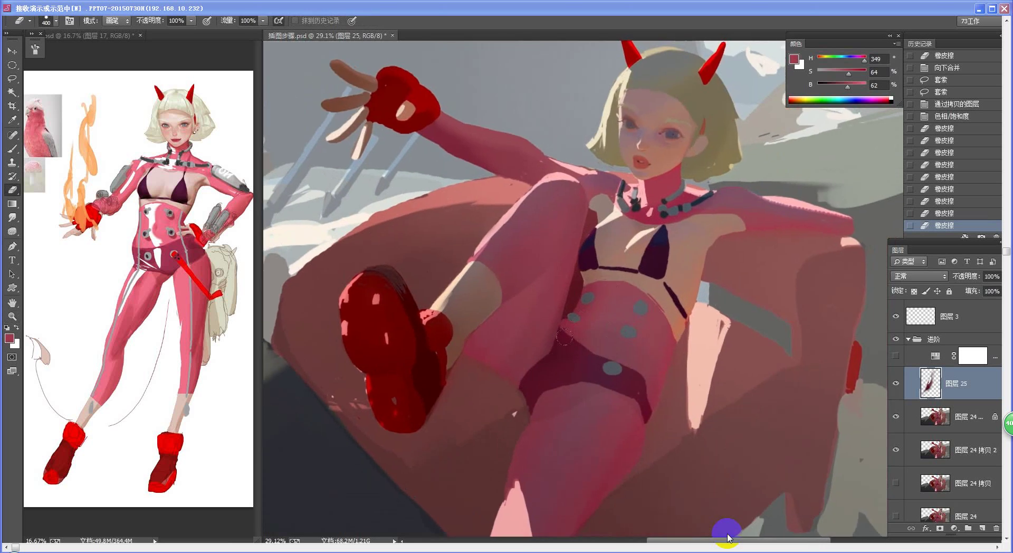
Erase more of the darkened copy around the hip, waist and lower belly to soften the shadow
click(564, 336)
key(ctrl+z)
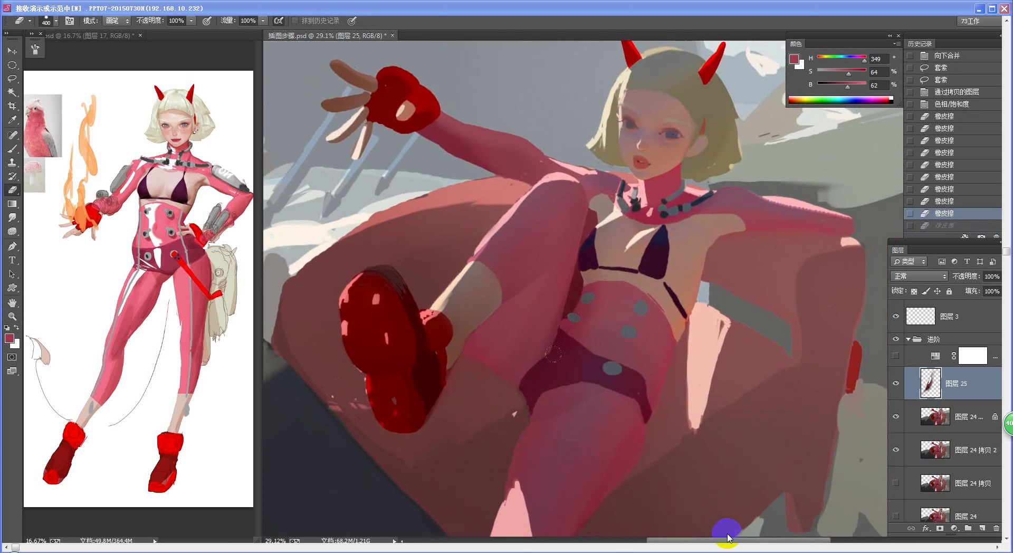
drag(539, 366, 573, 329)
mouse_move(568, 348)
mouse_down()
mouse_move(581, 332)
mouse_move(616, 347)
mouse_up()
mouse_move(670, 318)
mouse_down()
mouse_move(634, 341)
mouse_move(690, 334)
mouse_up()
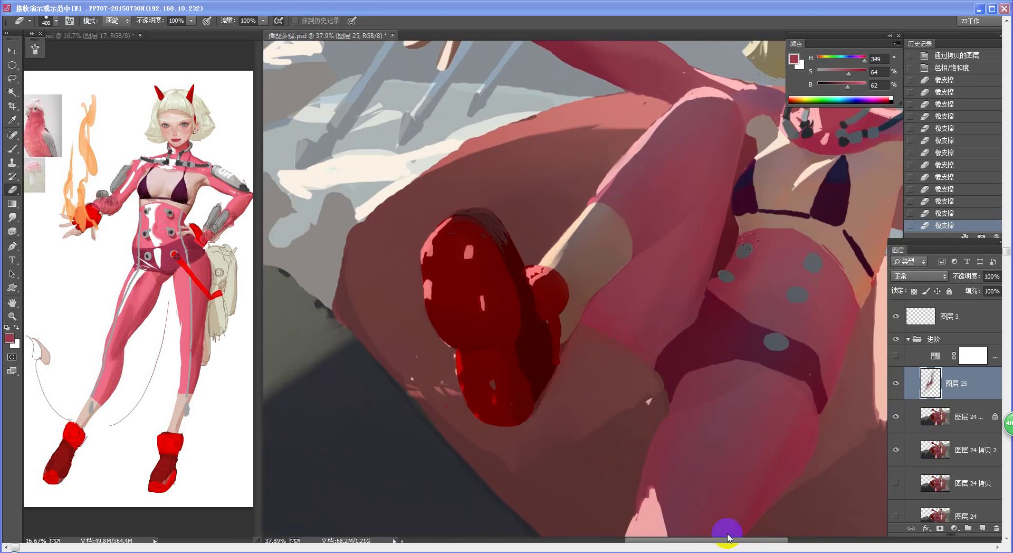
scroll(588, 377, down, 3)
Show the grayscale adjustment layer and erase a bit of the dark copy at the shaded side of the belly
click(896, 355)
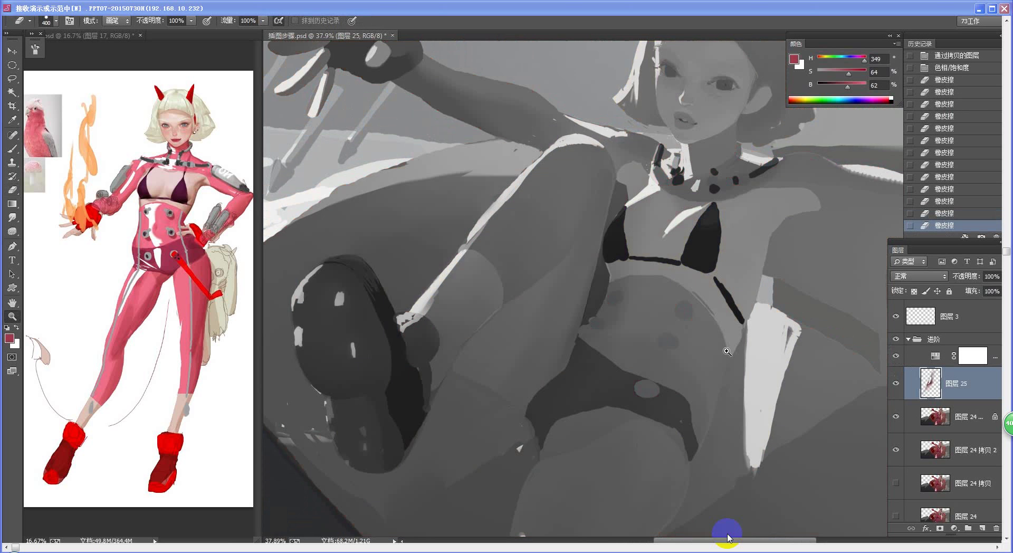
key(z)
drag(648, 364, 672, 320)
key(e)
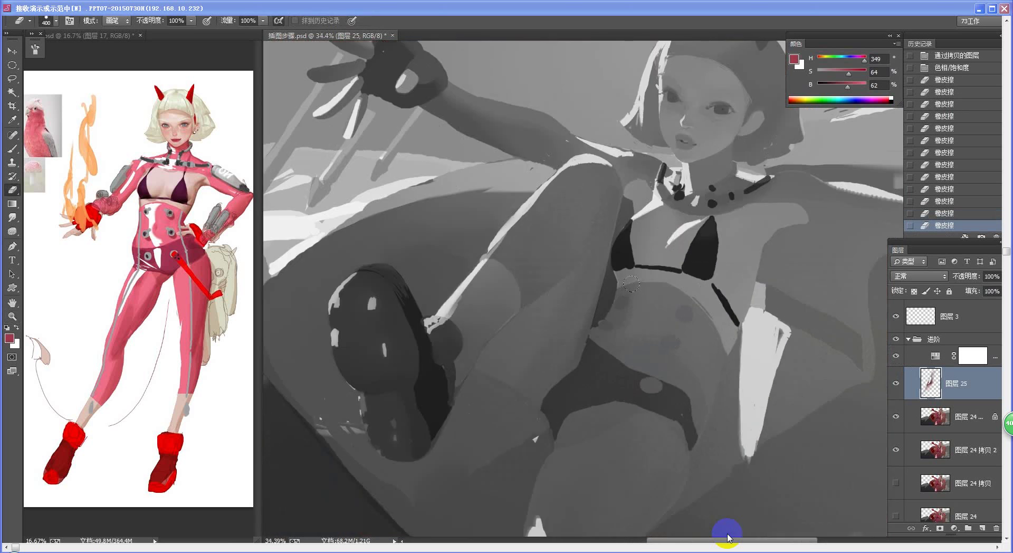
click(615, 315)
key(ctrl+z)
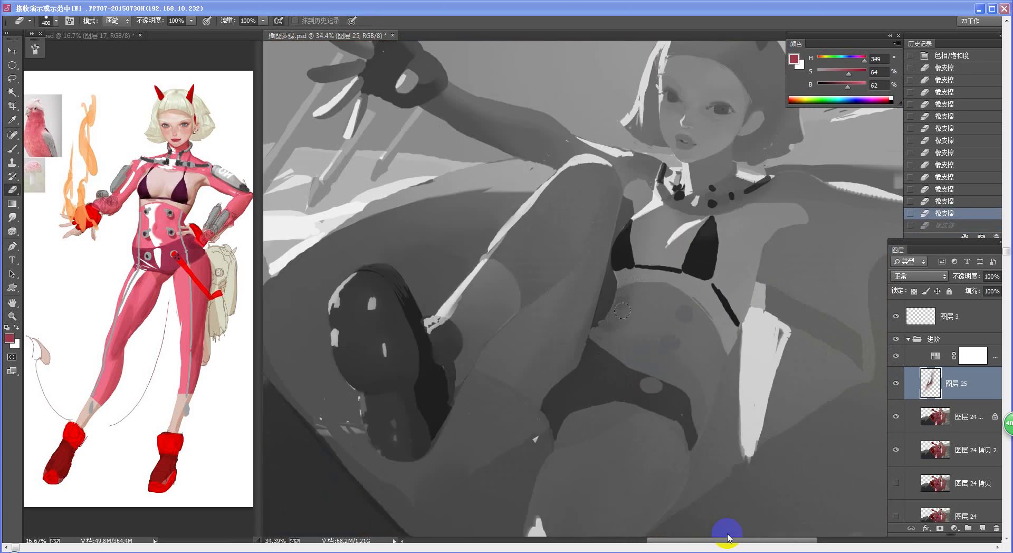
key(ctrl+z)
Check the whole picture's values in grayscale, touch up the belly with the Eraser and merge the dark copy into the figure layer
key(z)
scroll(700, 402, down, 3)
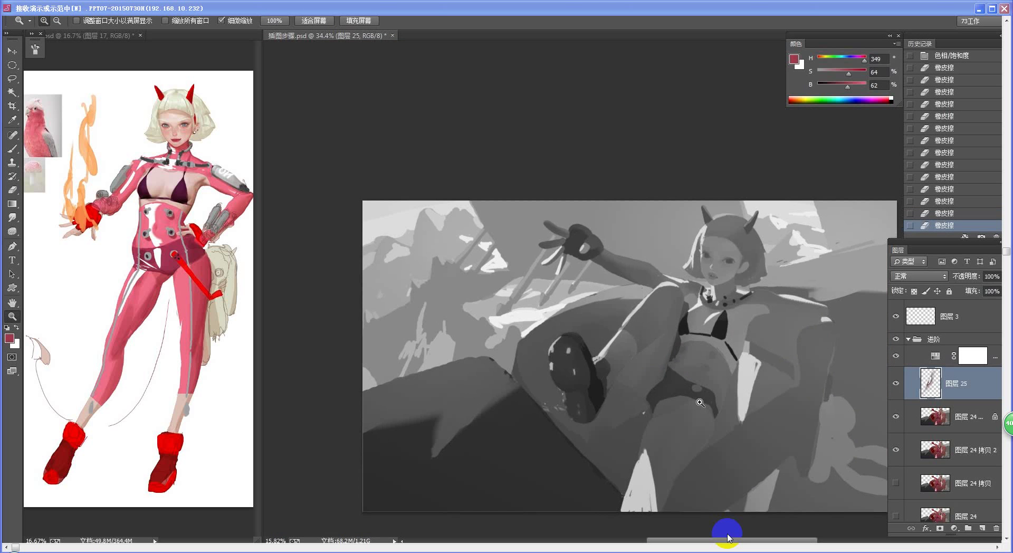
scroll(701, 402, up, 3)
key(e)
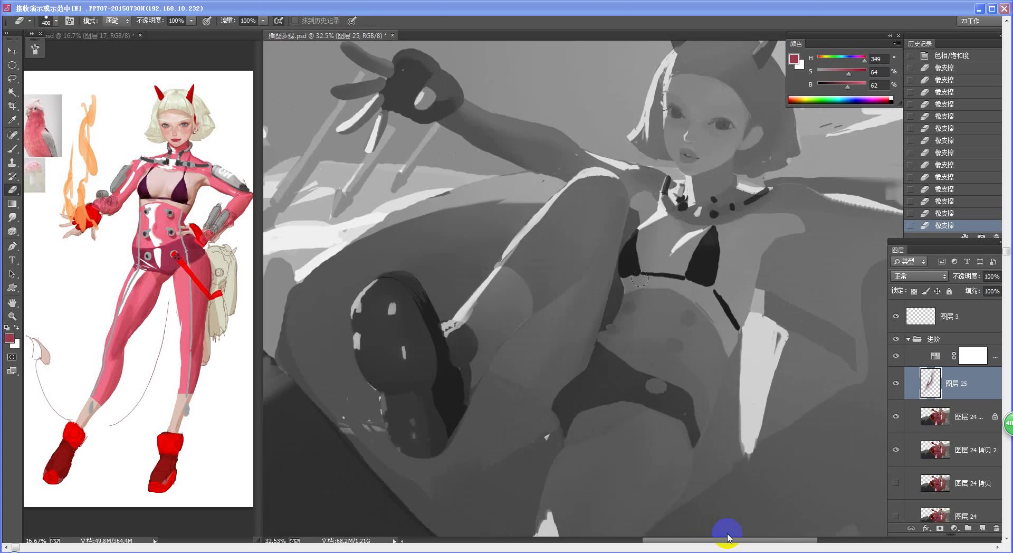
click(628, 313)
key(ctrl+e)
Lasso the underside of the raised thigh, copy it to a new layer and set saturation to +9 and lightness to -19
key(l)
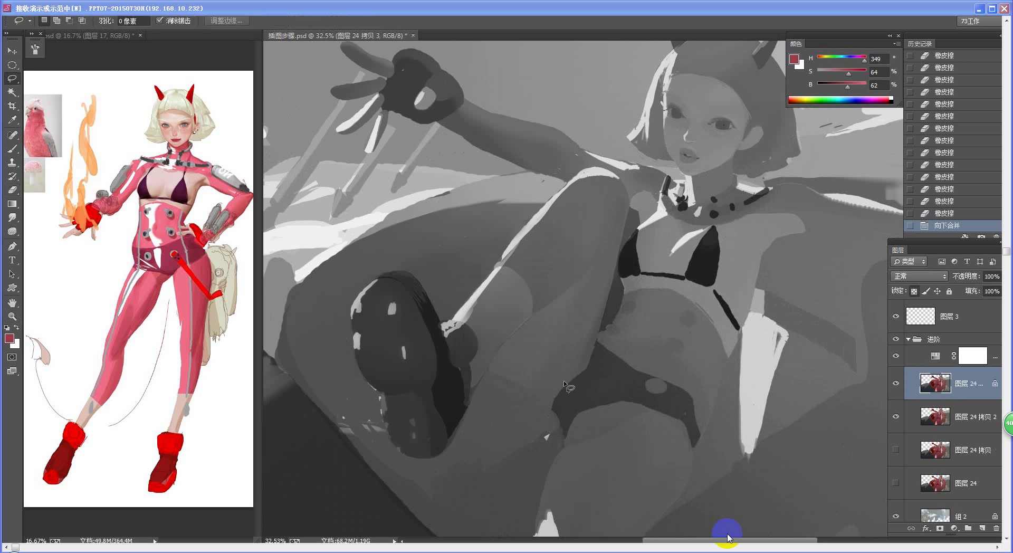
mouse_move(521, 329)
mouse_down()
mouse_move(575, 406)
mouse_move(569, 439)
mouse_move(544, 402)
mouse_move(488, 369)
mouse_move(521, 329)
mouse_up()
key(ctrl+j)
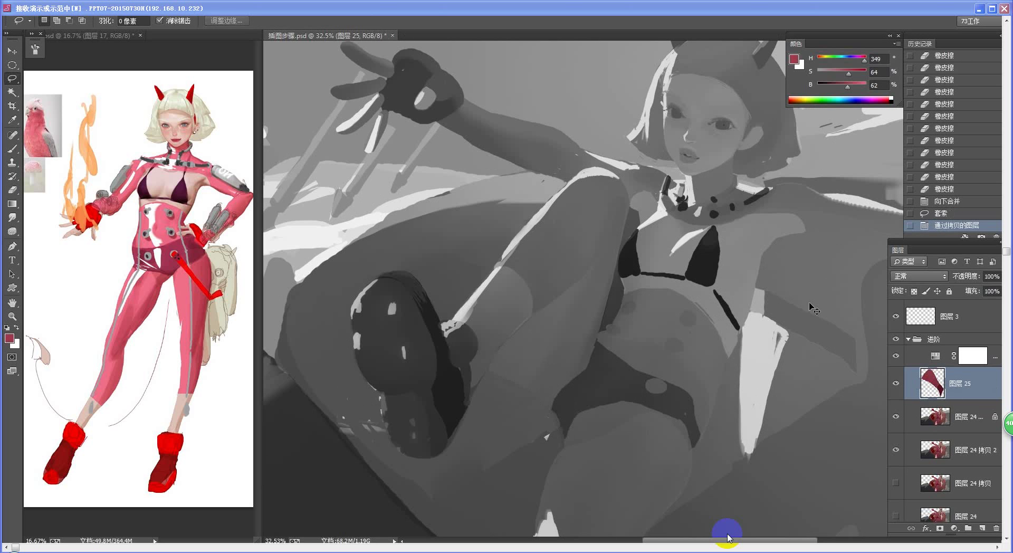
key(ctrl+u)
drag(843, 286, 832, 286)
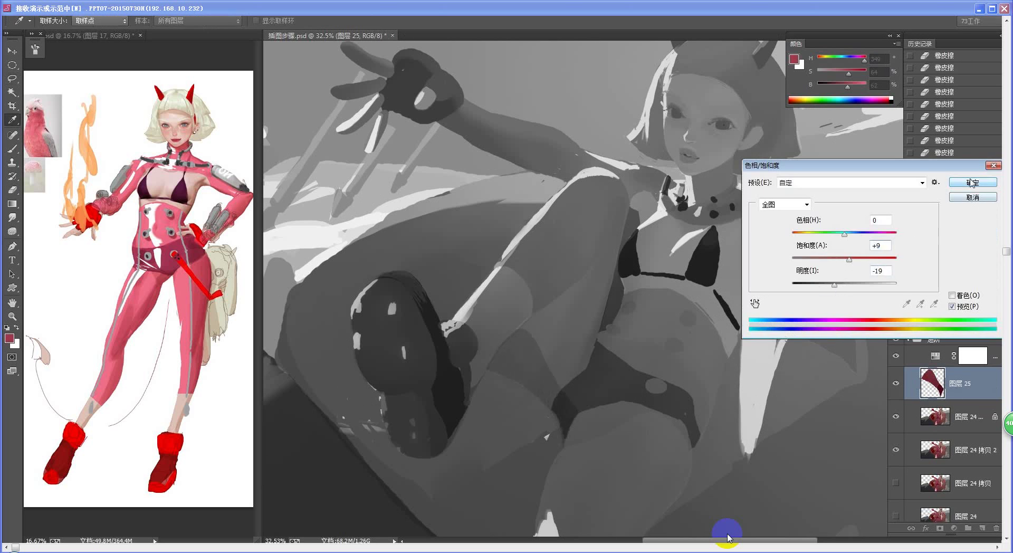
key(Return)
Erase the upper part of the darkened thigh copy so the shadow fades from the underside towards the knee
key(e)
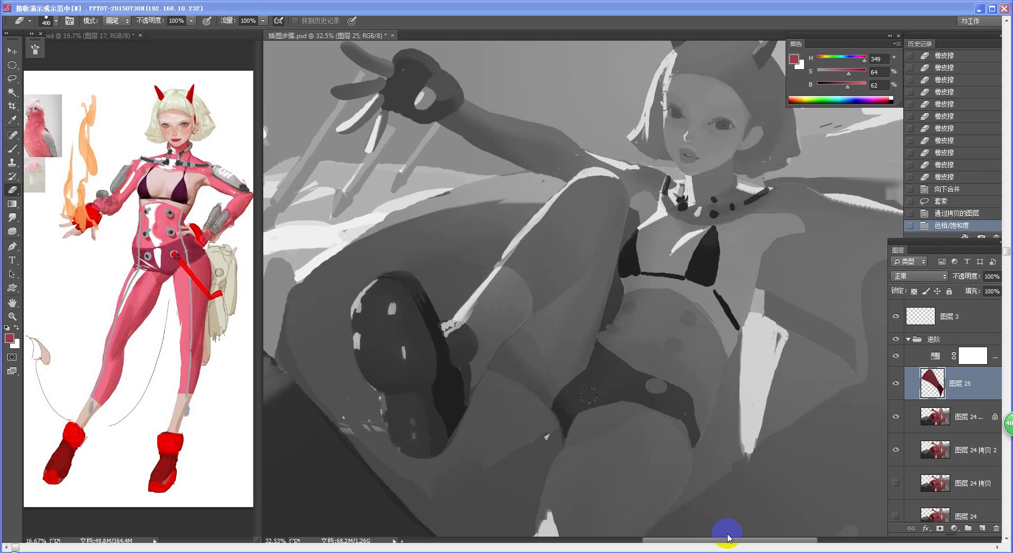
drag(589, 395, 522, 292)
mouse_move(573, 372)
mouse_down()
mouse_move(497, 326)
mouse_move(495, 350)
mouse_up()
mouse_move(494, 389)
mouse_down()
mouse_move(502, 369)
mouse_move(520, 364)
mouse_up()
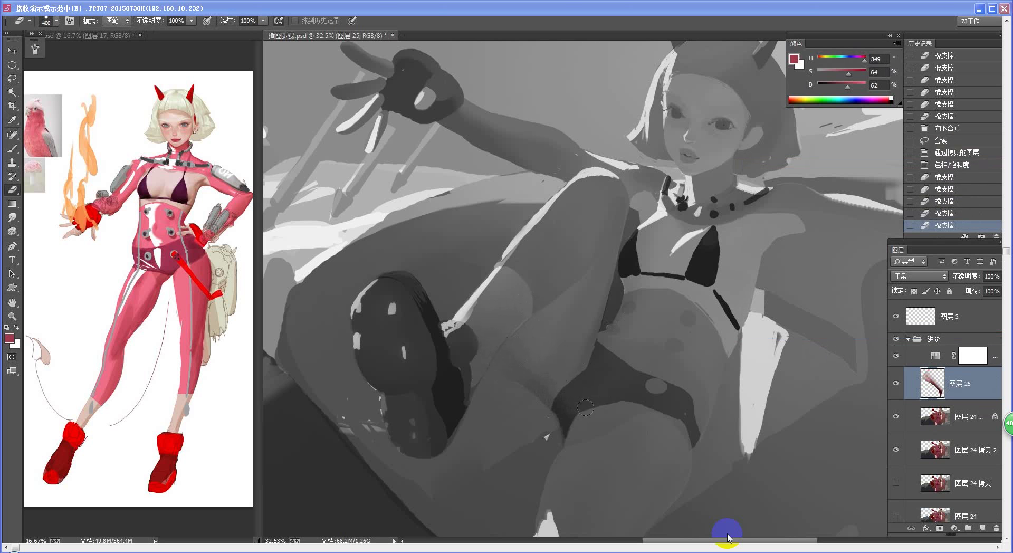
drag(648, 397, 631, 397)
Hide the grayscale adjustment layer and sample the dark red shadow between the raised thigh and the waist as the brush color
click(896, 357)
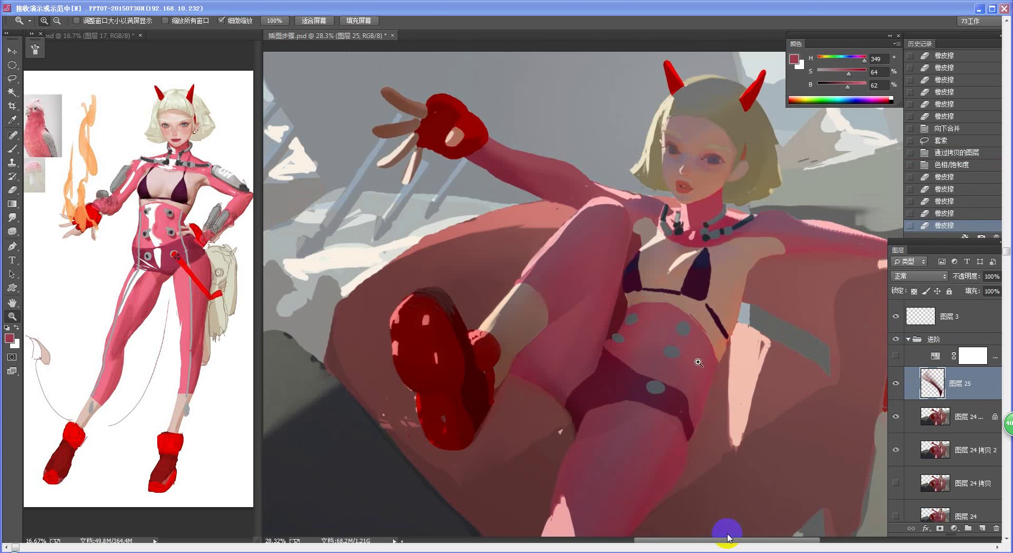
scroll(729, 274, down, 4)
drag(696, 306, 750, 306)
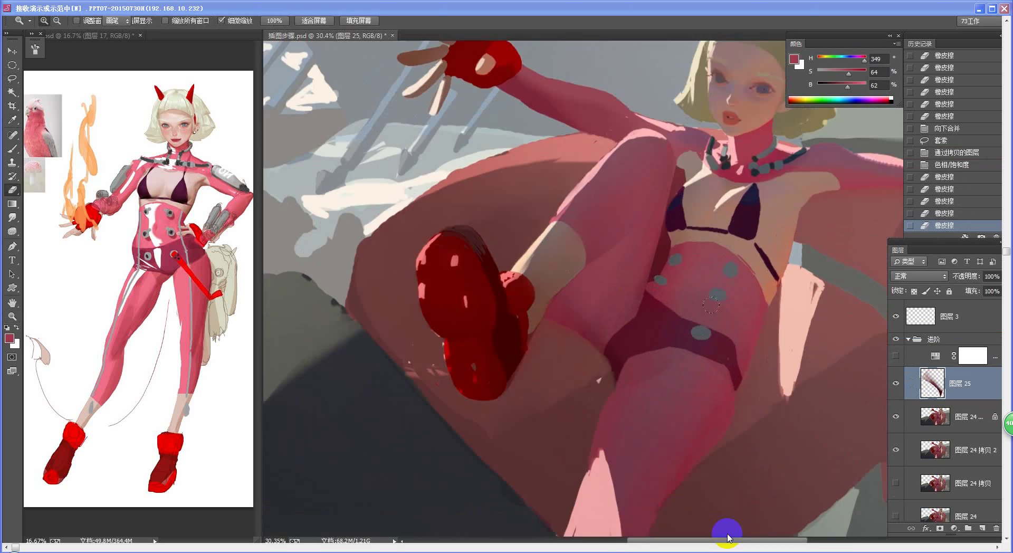
key(b)
drag(696, 287, 667, 285)
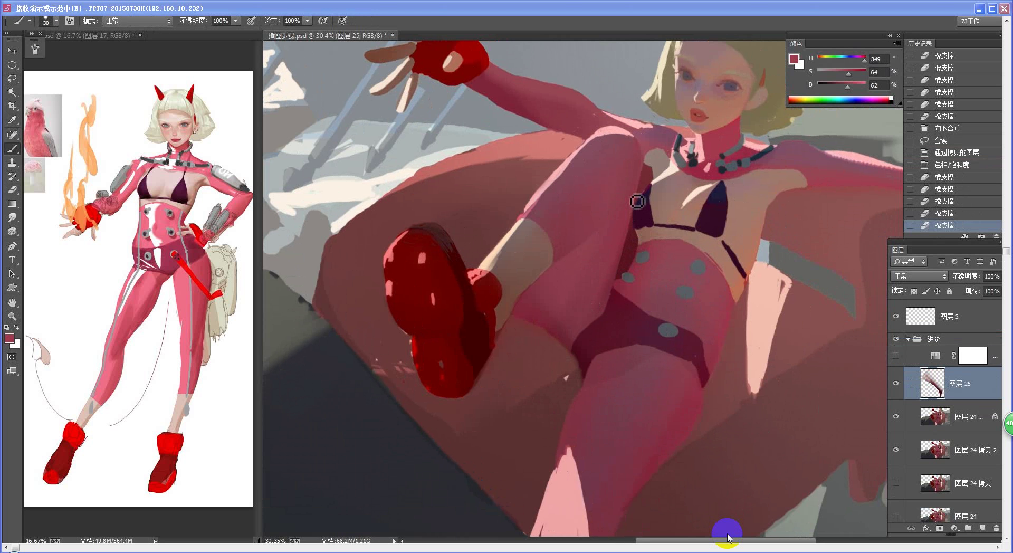
alt+click(630, 245)
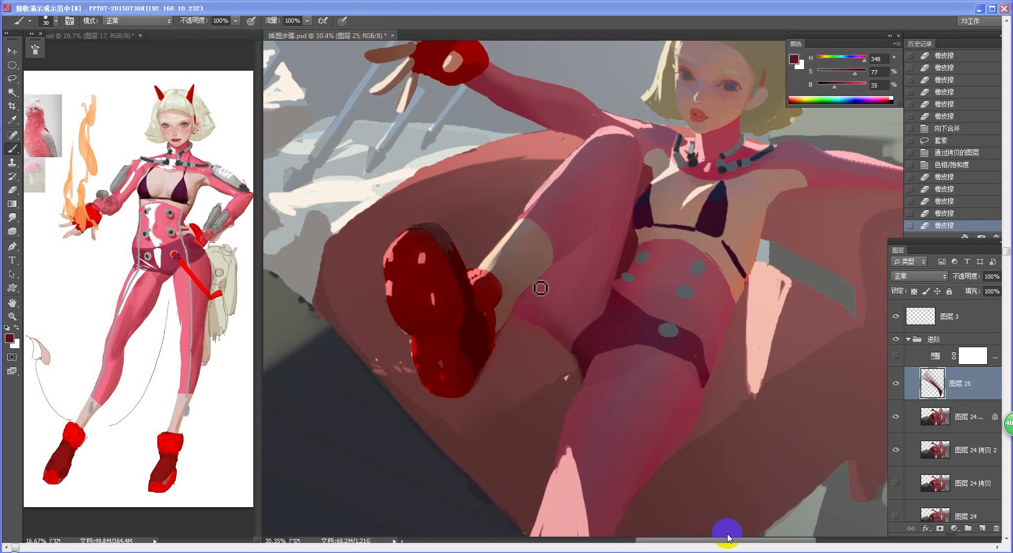
Erase the thigh shadow copy's edge near the bare calf and merge the copy down into the figure layer
key(e)
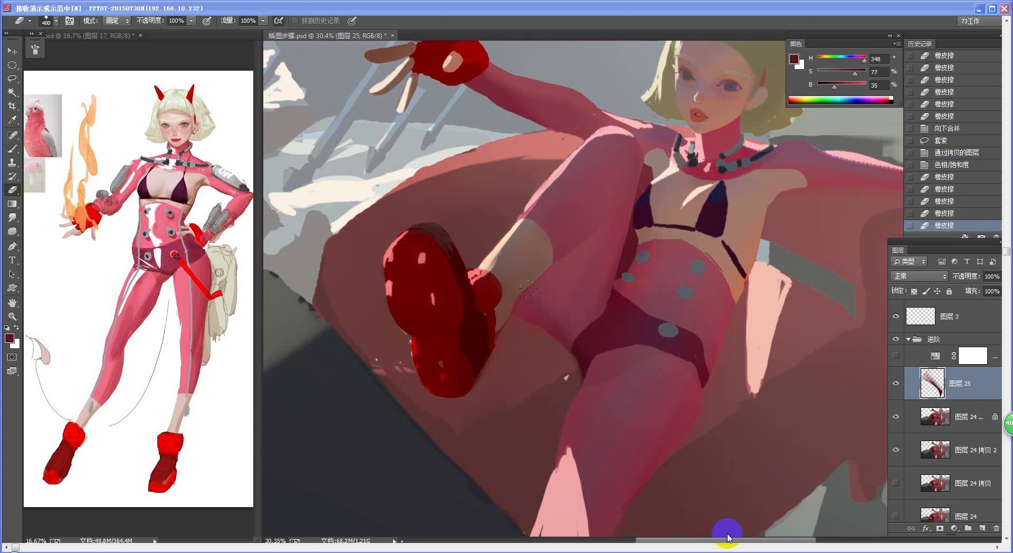
drag(530, 290, 549, 311)
drag(533, 296, 575, 333)
drag(559, 314, 587, 338)
key(ctrl+space)
mouse_move(612, 400)
mouse_down()
mouse_move(565, 416)
mouse_move(598, 404)
mouse_up()
key(ctrl+e)
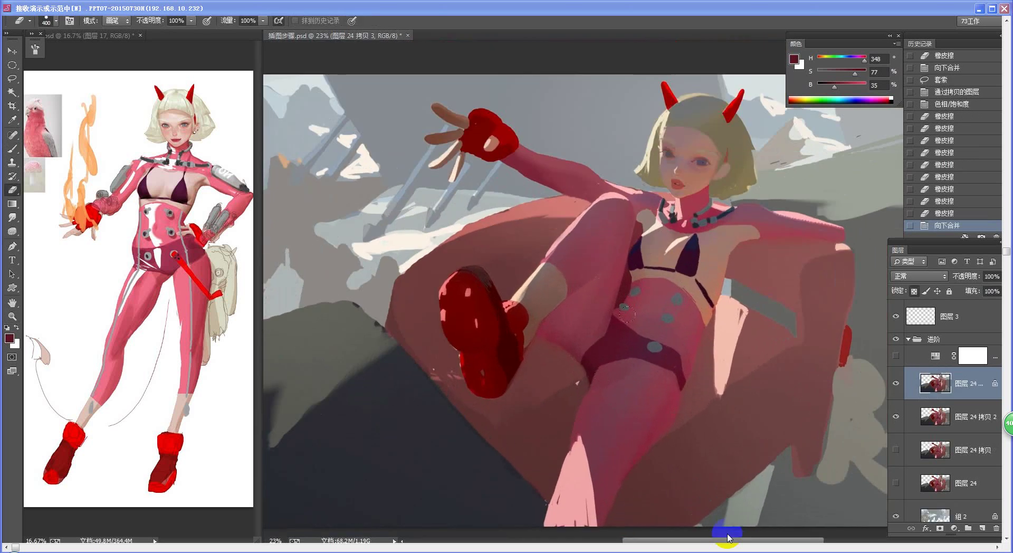
Blend the shadow transitions on the raised thigh with the Smudge tool at 10% strength, enlarging the brush up to 125
scroll(627, 315, up, 2)
key(r)
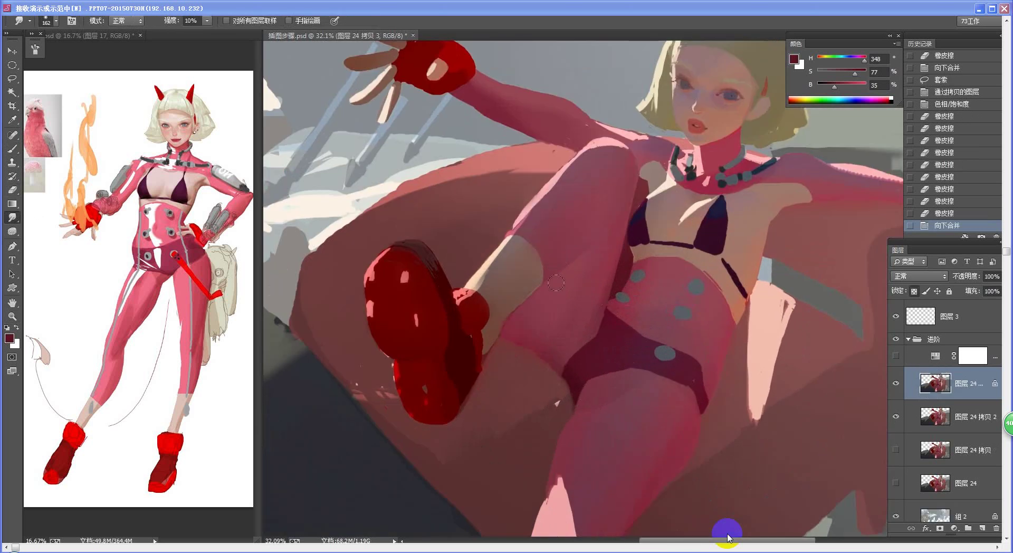
mouse_move(620, 159)
mouse_down()
mouse_move(622, 189)
mouse_move(634, 190)
mouse_up()
key(ctrl+z)
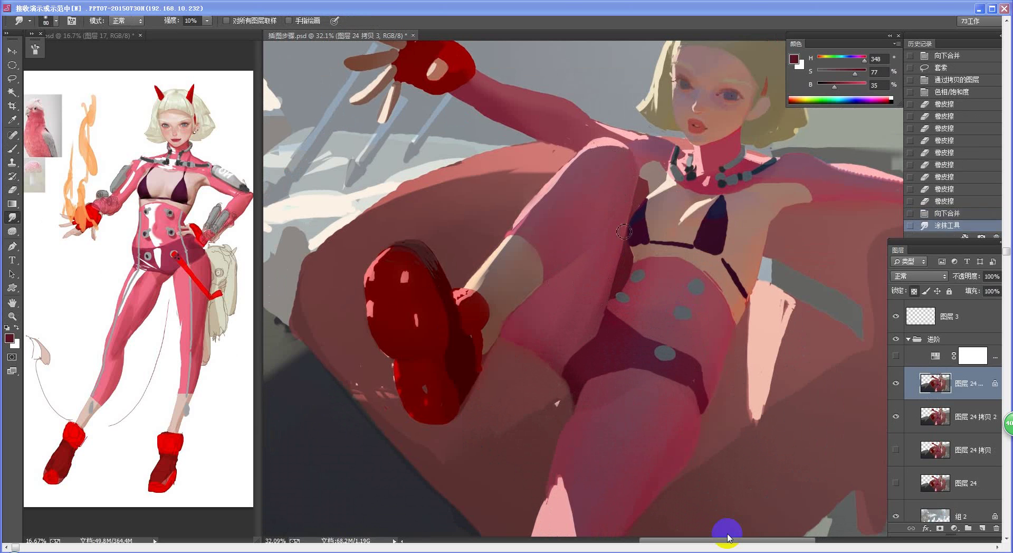
drag(587, 338, 603, 259)
key(bracketright)
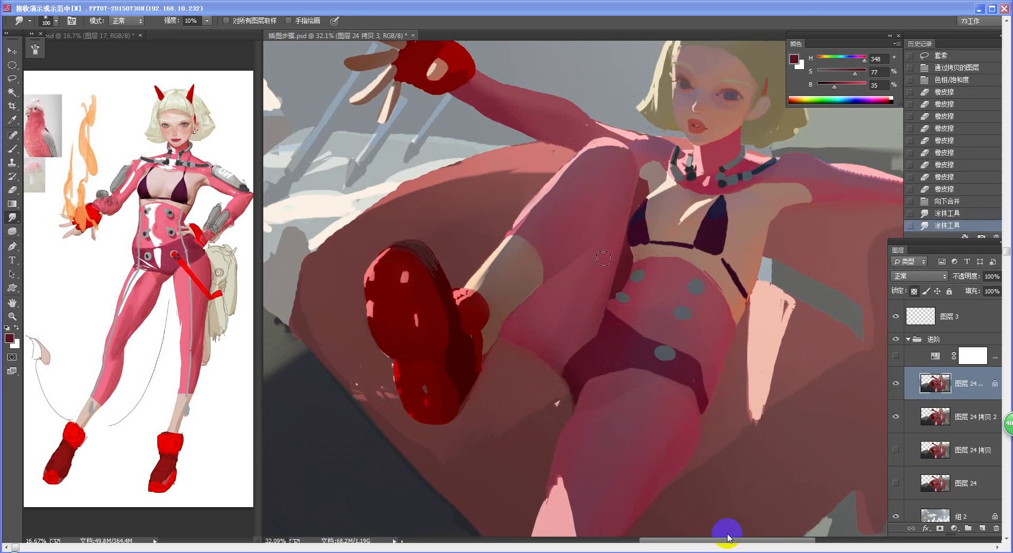
drag(578, 330, 584, 266)
drag(545, 347, 564, 295)
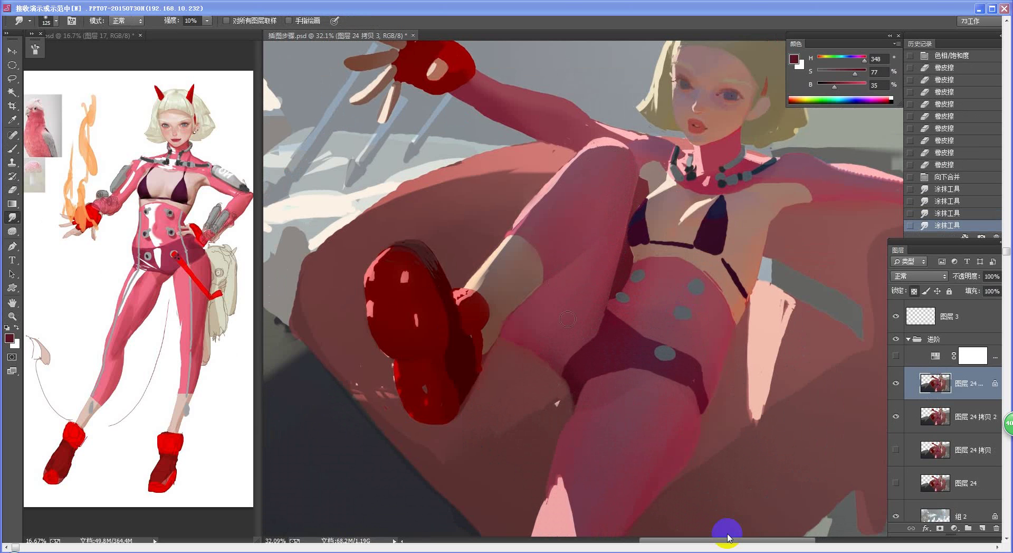
mouse_move(586, 337)
mouse_down()
mouse_move(608, 293)
mouse_move(654, 289)
mouse_move(659, 277)
mouse_up()
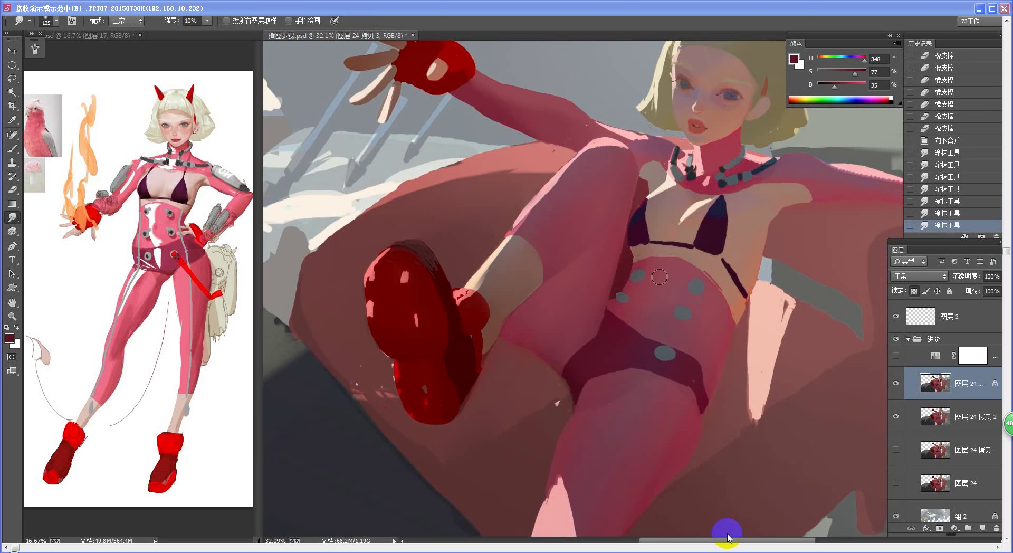
Blend the shading across the pink abdomen and the top of the lowered thigh with the Smudge tool, reducing the brush to 80
drag(639, 326, 655, 288)
drag(667, 338, 682, 298)
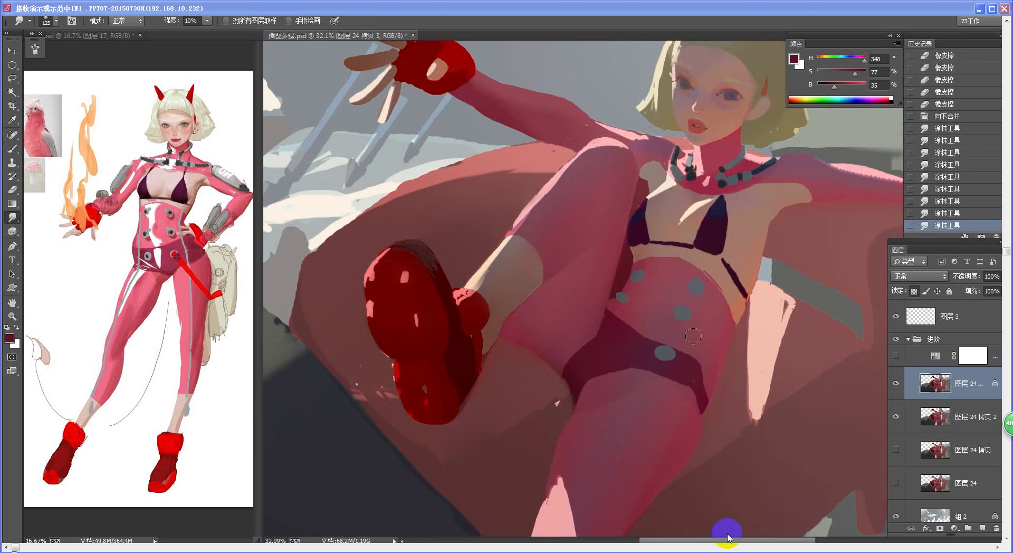
drag(693, 336, 699, 306)
key(bracketleft)
key(bracketleft)
key(bracketleft)
drag(615, 310, 653, 332)
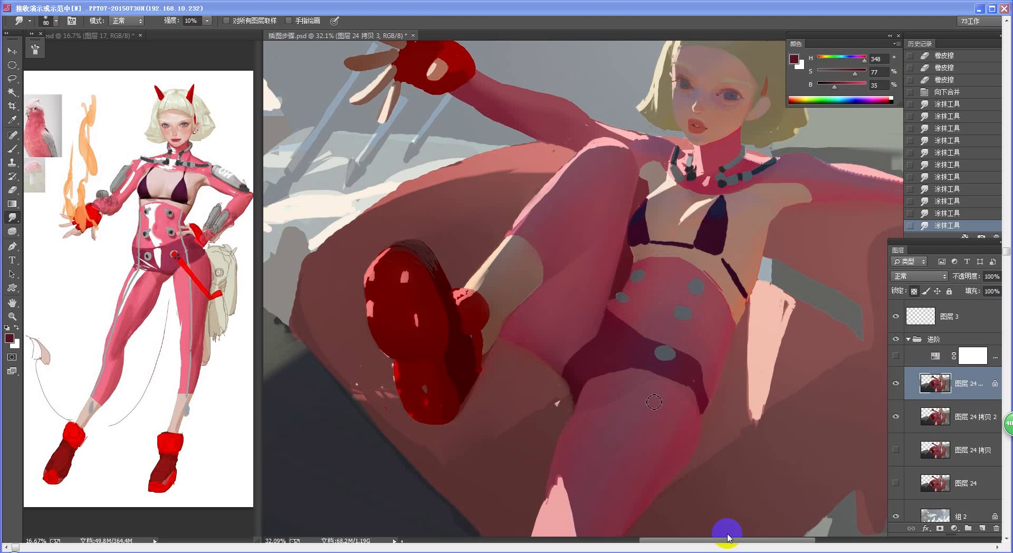
mouse_move(680, 391)
mouse_down()
mouse_move(694, 411)
mouse_move(660, 381)
mouse_move(604, 389)
mouse_up()
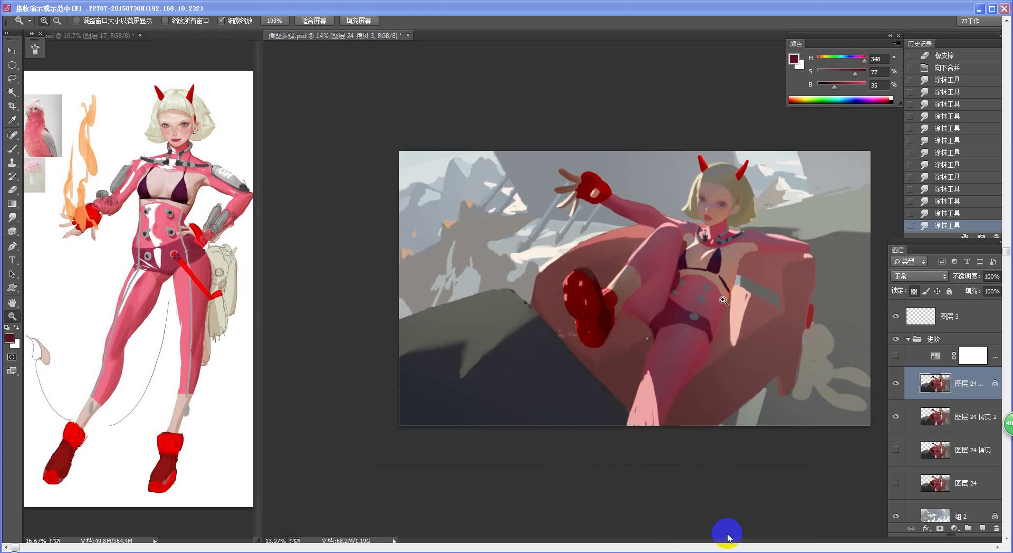
drag(702, 299, 721, 302)
scroll(721, 303, up, 2)
Try to adjust the dark gap between the raised thigh and the torso with a Magic Wand selection and Hue/Saturation directly on the figure layer
key(b)
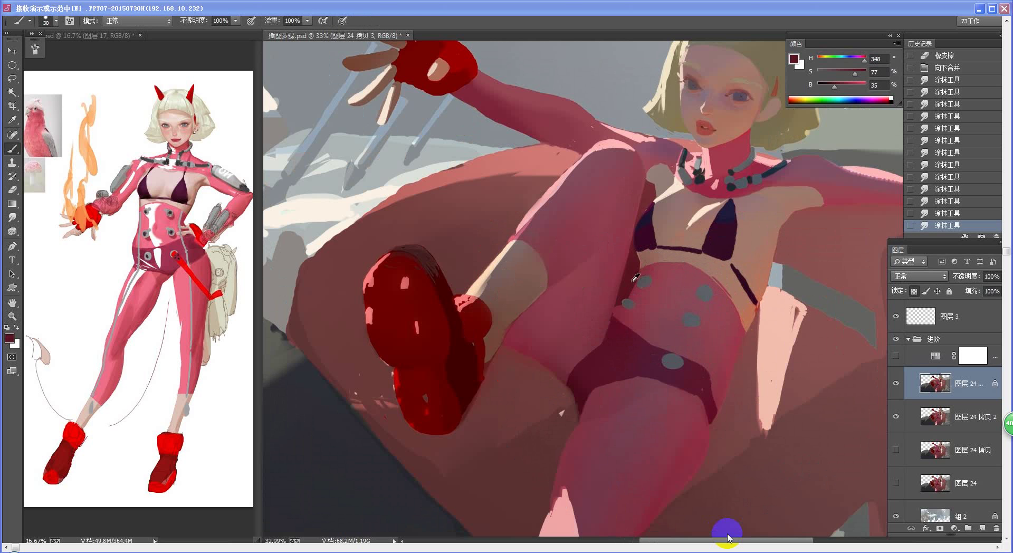
key(w)
click(639, 266)
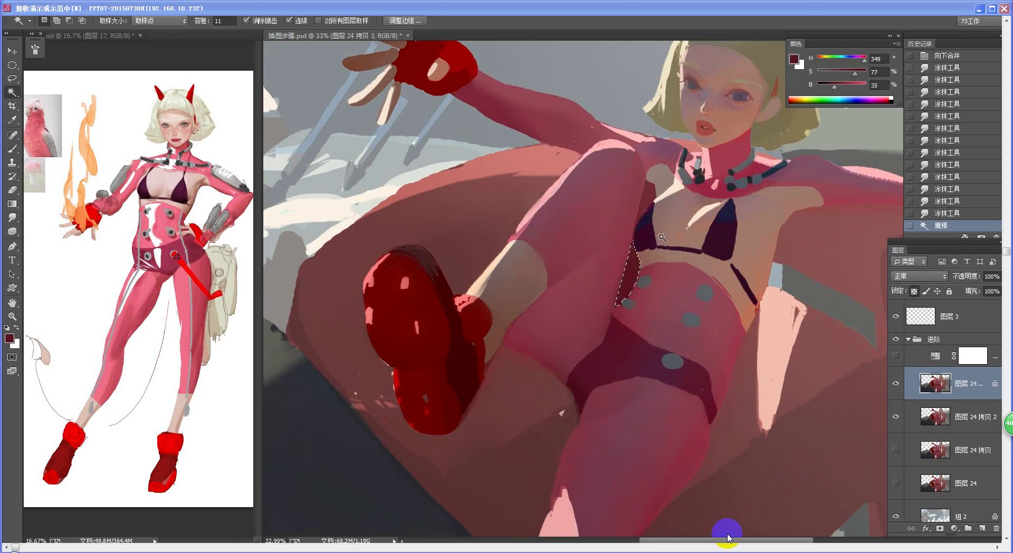
shift+click(650, 200)
key(ctrl+h)
key(ctrl+u)
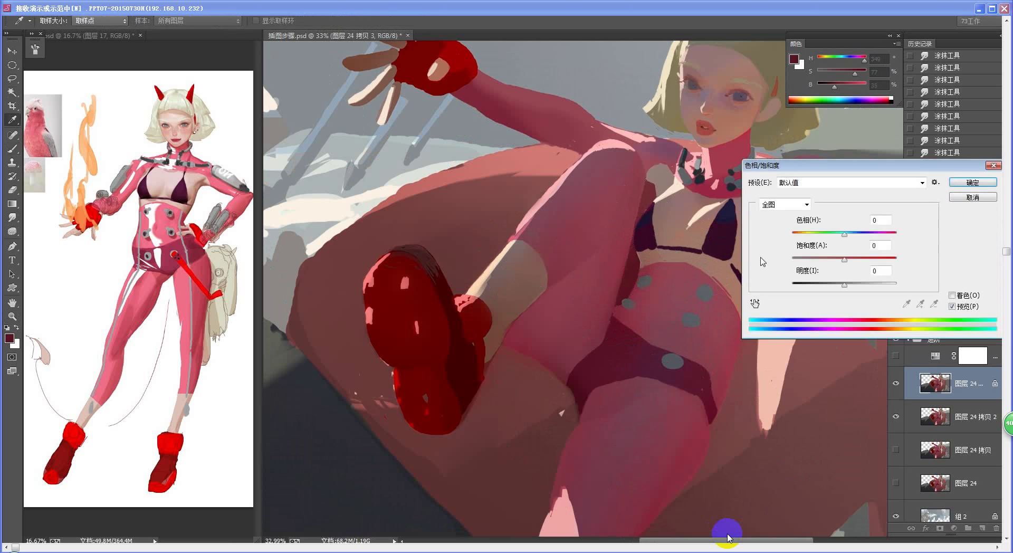
drag(845, 288, 856, 260)
click(973, 183)
key(e)
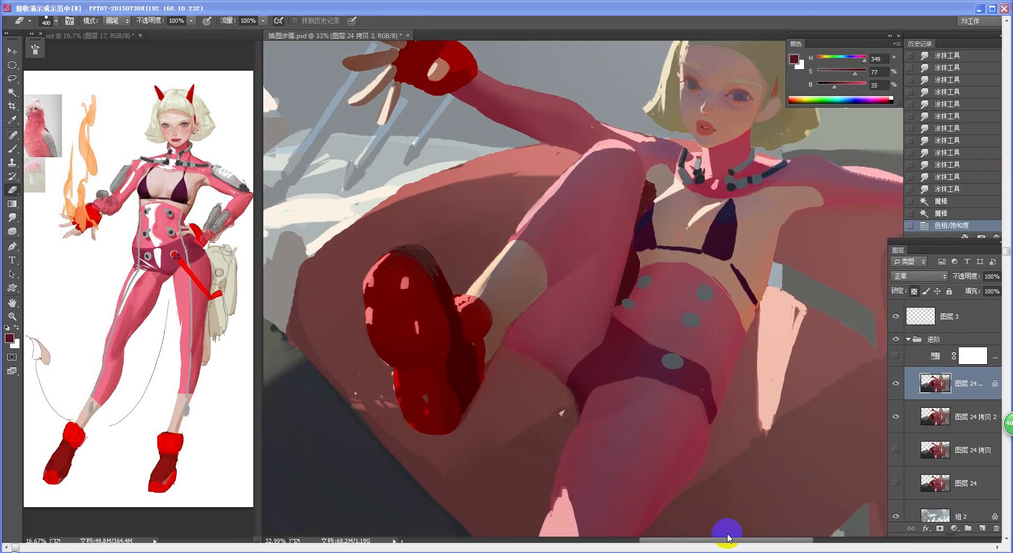
drag(622, 175, 641, 203)
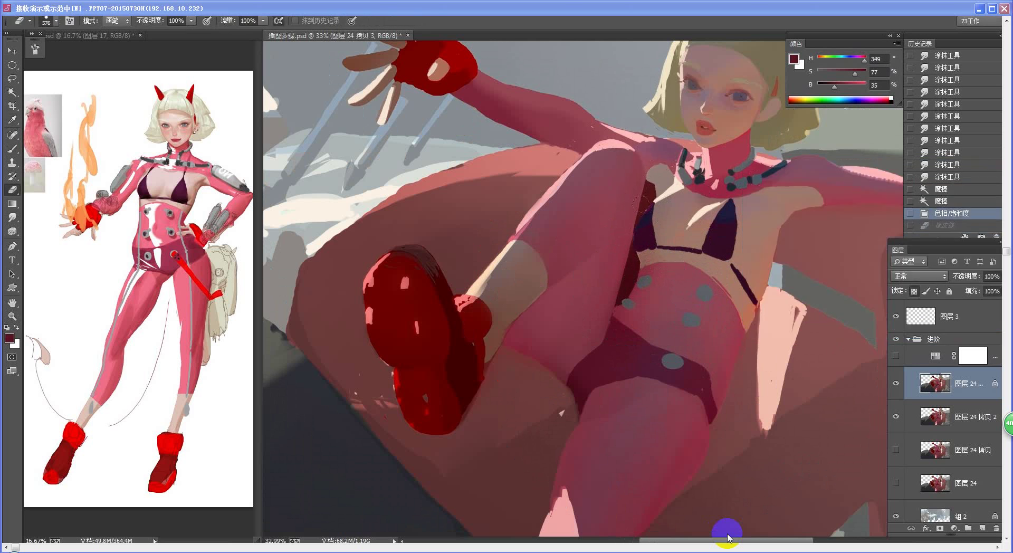
key(ctrl+alt+z)
Duplicate the figure layer, select the dark gap between the raised thigh and the torso with the Magic Wand, and copy it to a new layer
key(ctrl+j)
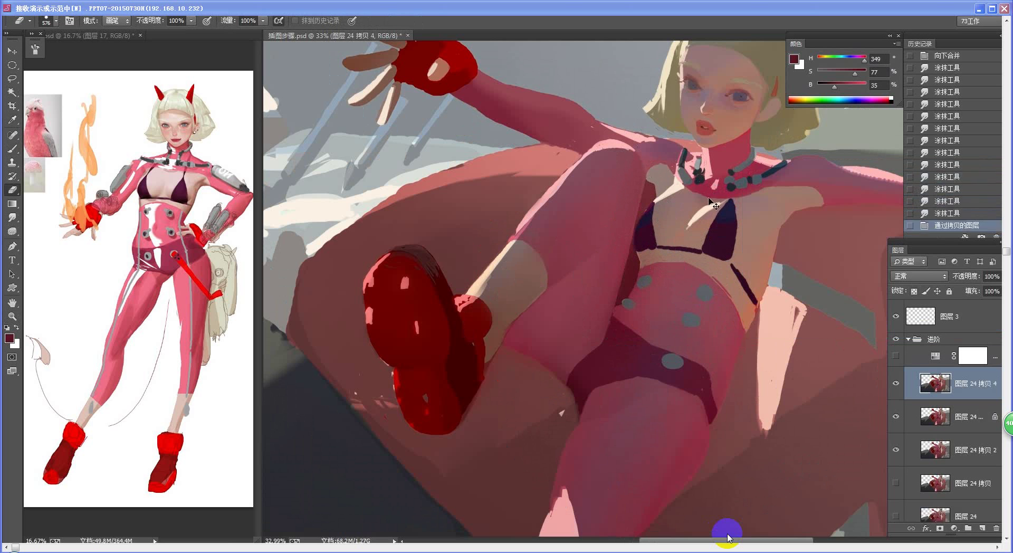
key(ctrl+u)
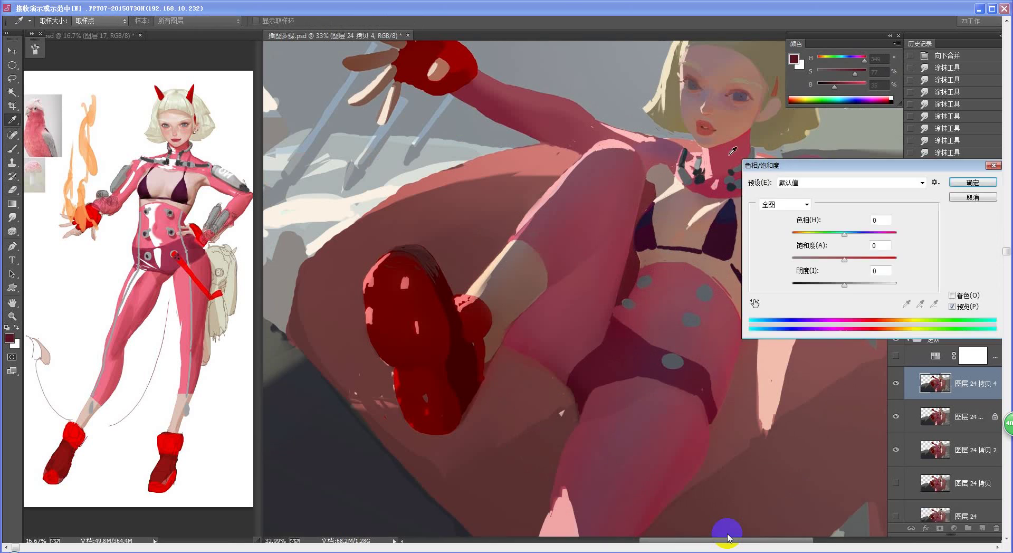
click(973, 200)
key(w)
click(636, 248)
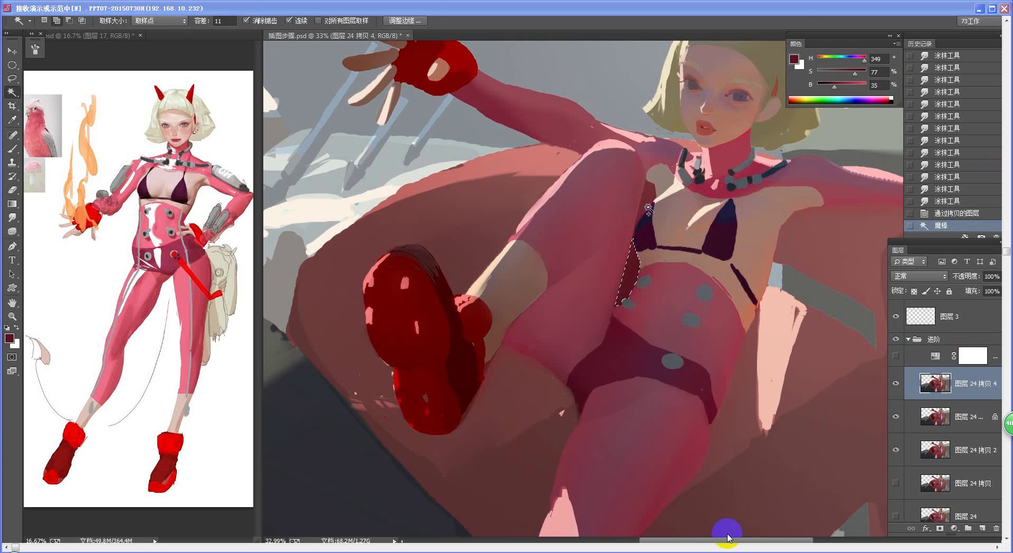
click(648, 214)
key(ctrl+j)
Adjust the copied gap with Hue/Saturation at saturation +13 and lightness -35, and softly erase part of it along the thigh
key(ctrl+u)
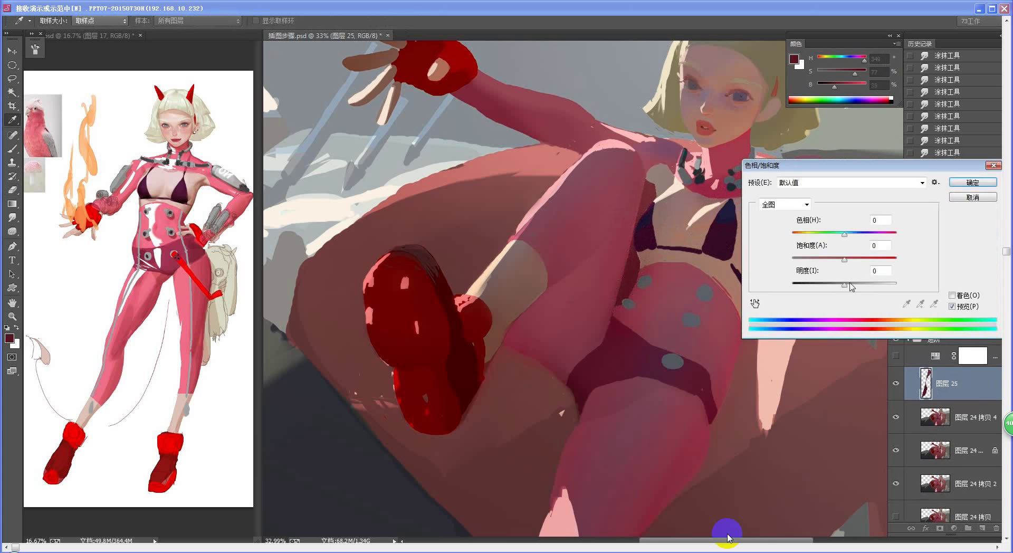
drag(844, 285, 831, 287)
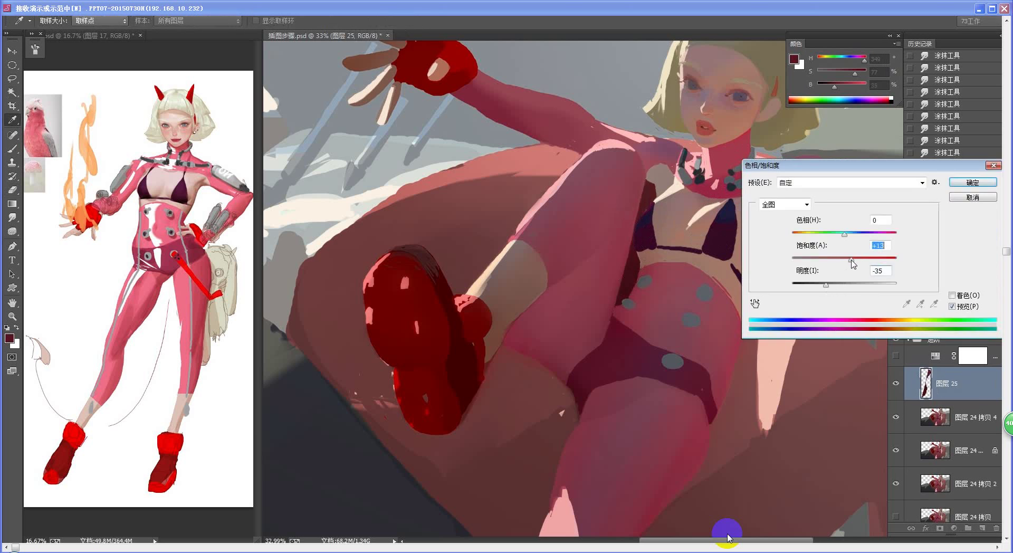
click(972, 183)
key(e)
drag(647, 203, 642, 215)
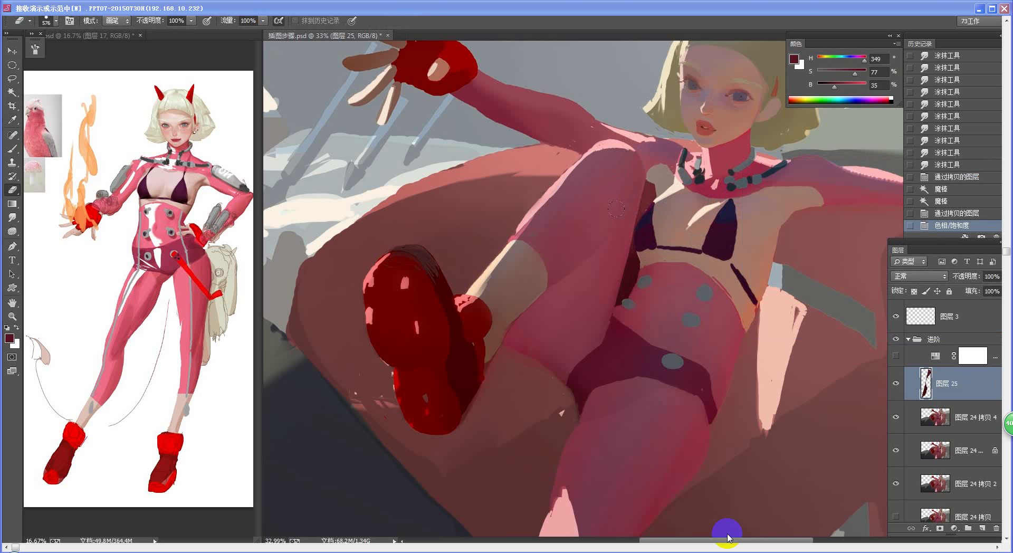
drag(603, 256, 659, 232)
Darken the gap shadow further with Hue/Saturation at lightness -19 and check it against the whole picture
key(ctrl+u)
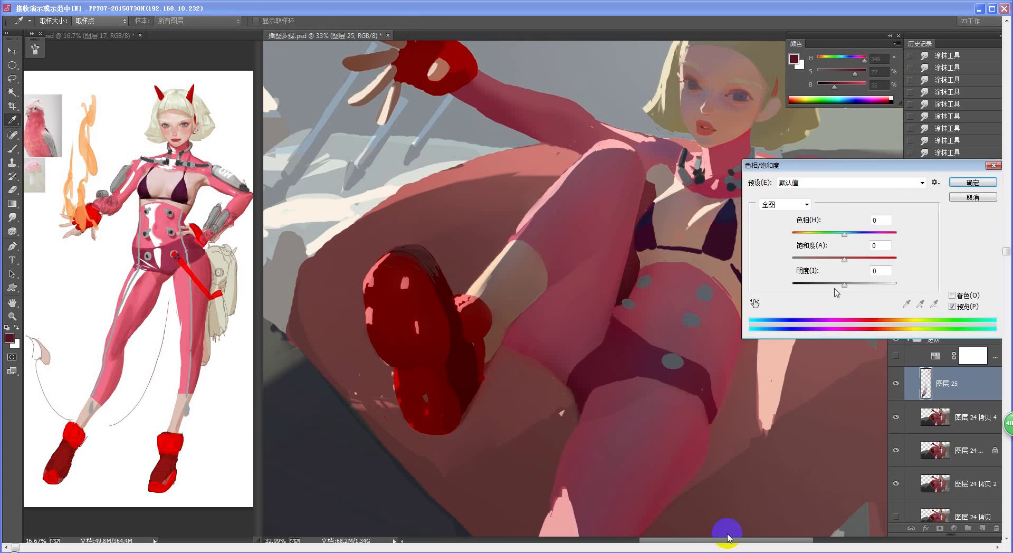
drag(845, 284, 837, 290)
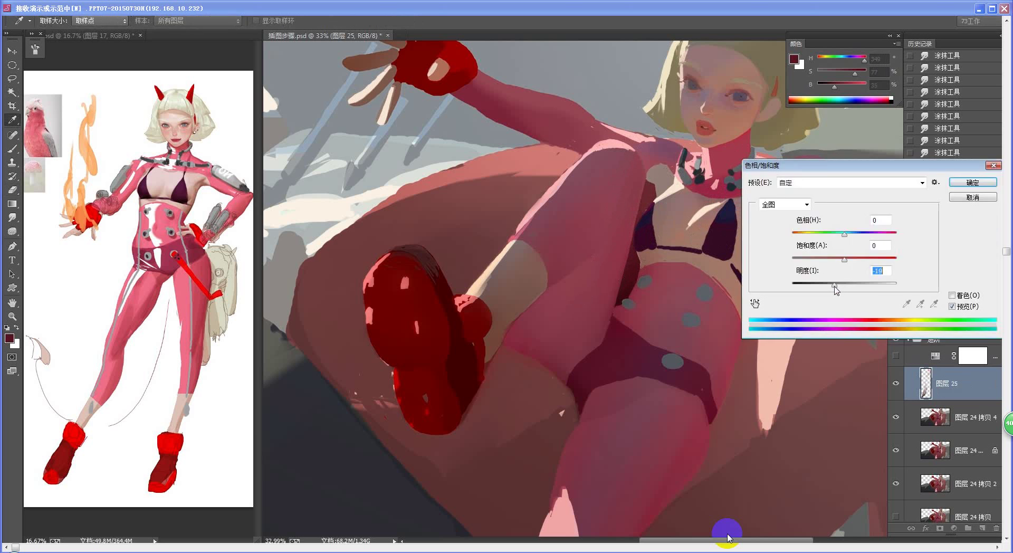
click(962, 183)
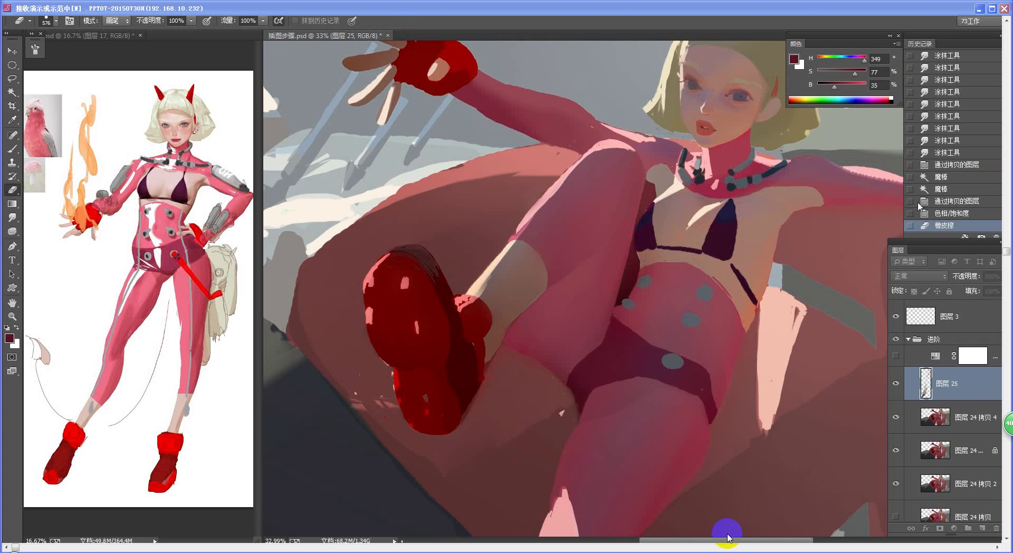
scroll(659, 392, down, 5)
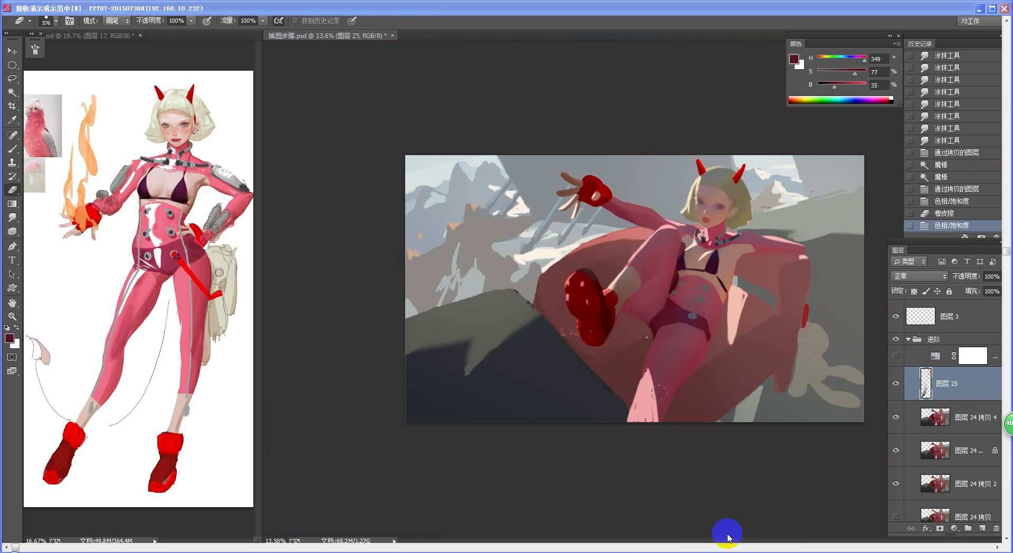
scroll(659, 393, up, 4)
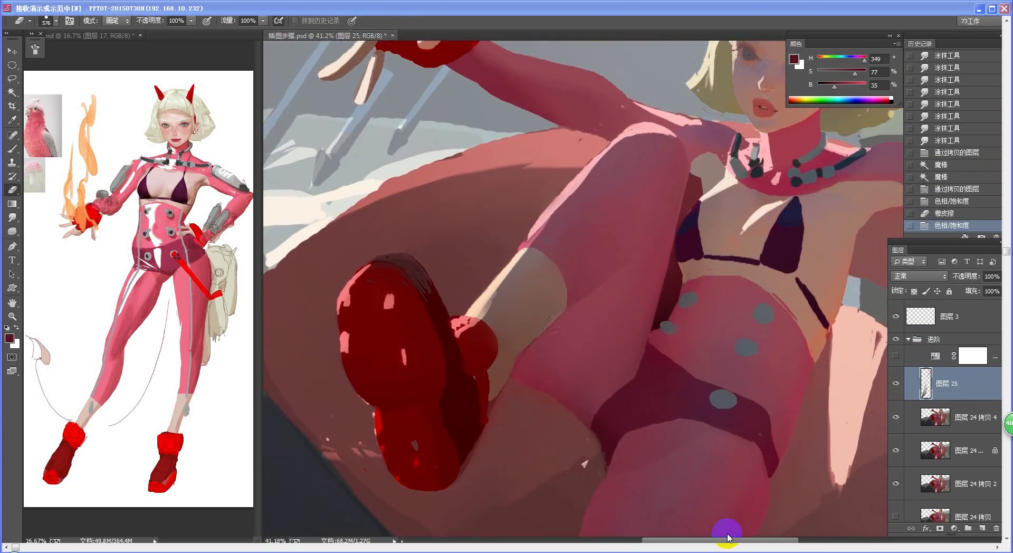
Set the gap shadow layer's opacity to 70% and merge it down into the duplicated figure layer
key(v)
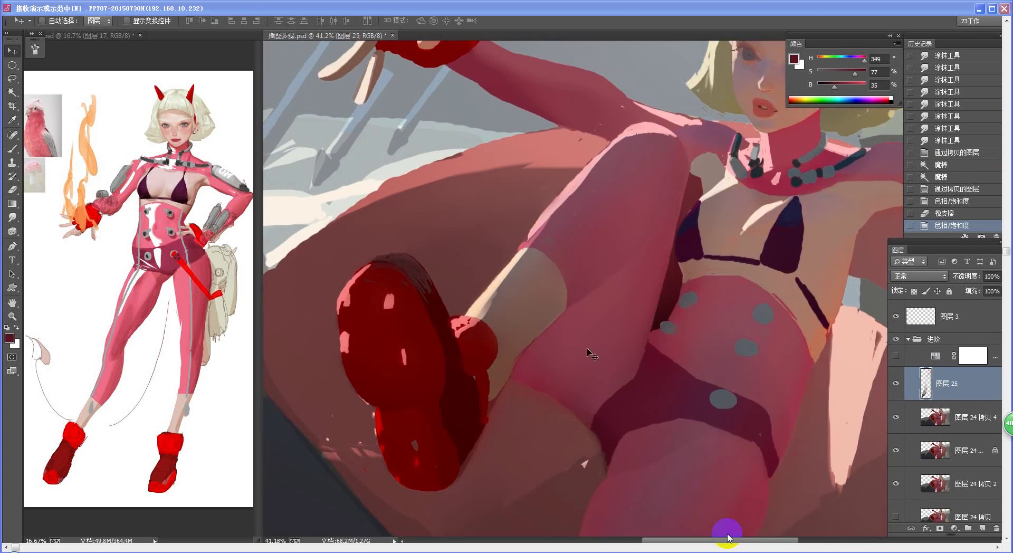
key(5)
key(7)
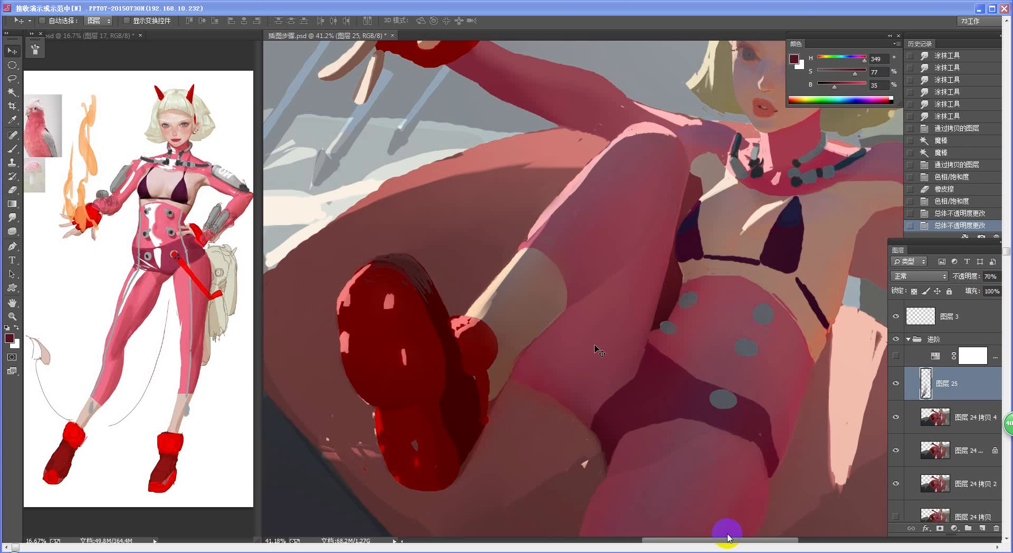
key(ctrl+e)
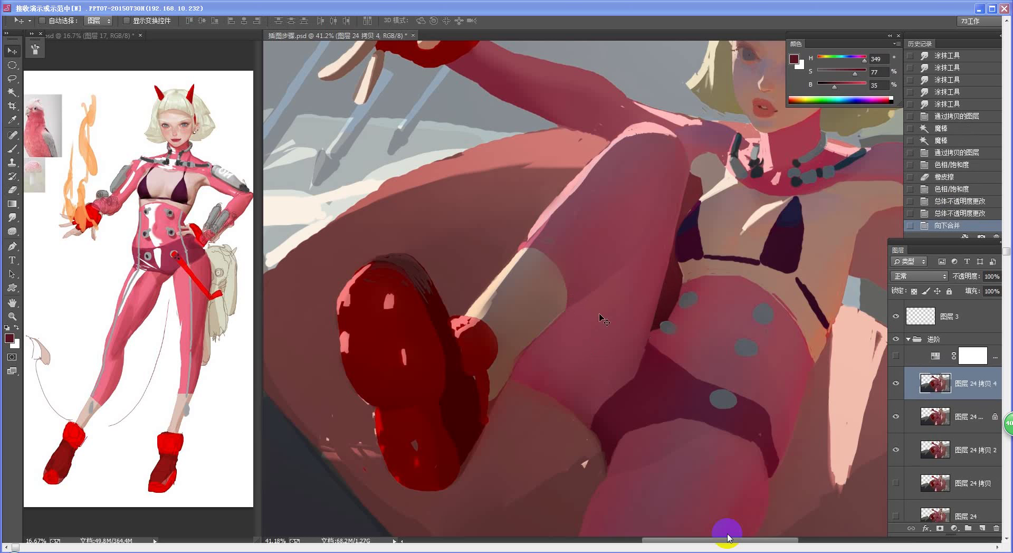
Outline a narrow shadow wedge between the bare calf and the underside of the raised thigh with the Lasso tool
key(l)
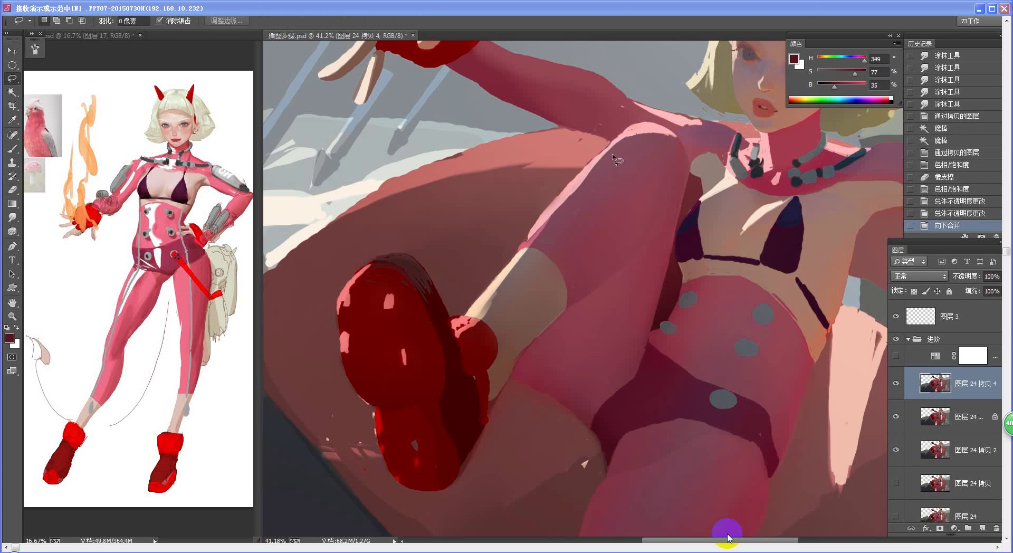
drag(612, 154, 573, 257)
mouse_move(529, 363)
mouse_down()
mouse_move(526, 377)
mouse_move(530, 346)
mouse_move(593, 282)
mouse_move(614, 128)
mouse_up()
drag(527, 356, 522, 374)
key(ctrl+z)
mouse_move(535, 339)
mouse_down()
mouse_move(522, 369)
mouse_move(534, 410)
mouse_move(539, 337)
mouse_move(528, 361)
mouse_move(524, 391)
mouse_move(563, 346)
mouse_move(528, 364)
mouse_move(545, 337)
mouse_up()
key(ctrl+z)
key(ctrl+z)
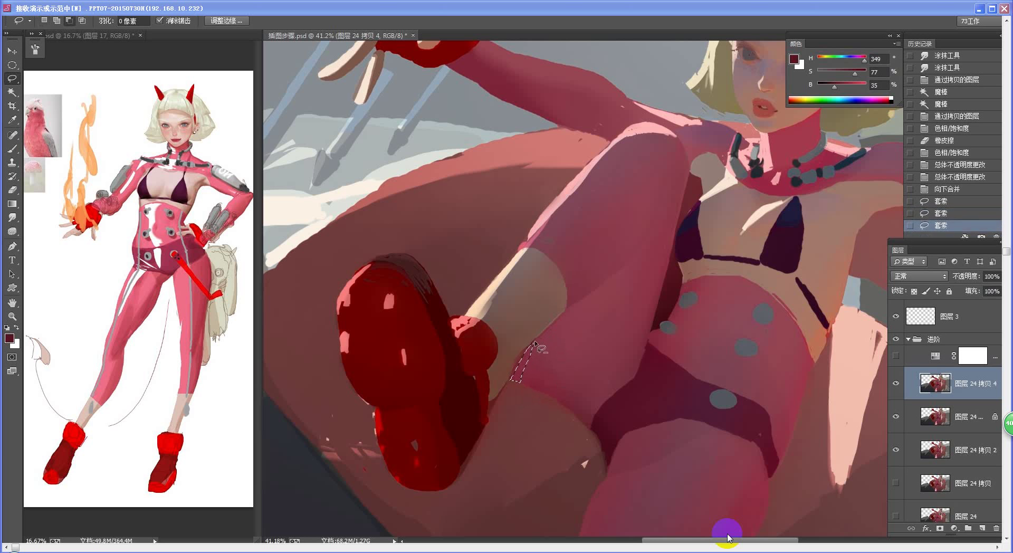
mouse_move(525, 370)
mouse_down()
mouse_move(543, 361)
mouse_move(528, 364)
mouse_move(546, 413)
mouse_move(555, 358)
mouse_move(591, 369)
mouse_up()
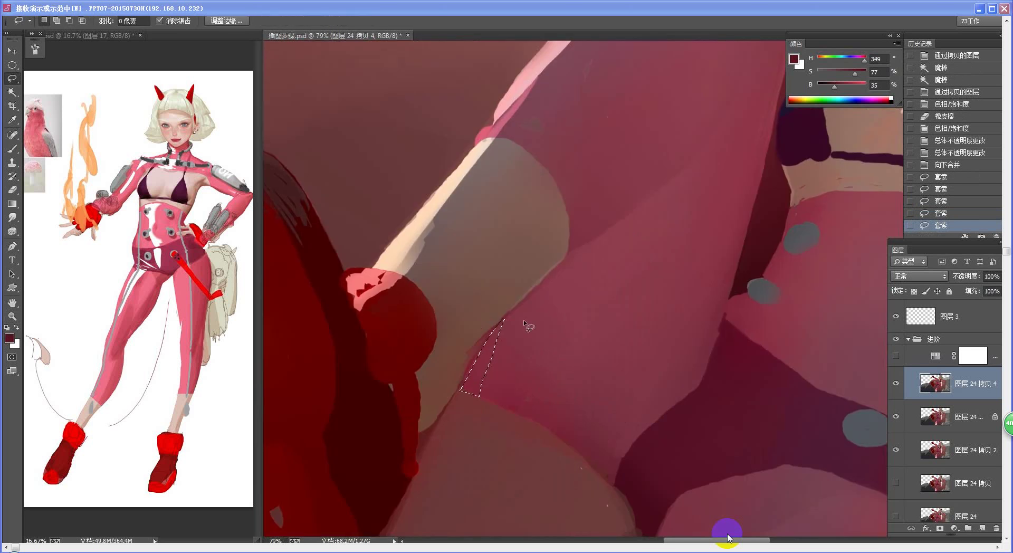
mouse_move(503, 320)
mouse_down()
mouse_move(473, 352)
mouse_move(459, 392)
mouse_move(508, 328)
mouse_up()
drag(530, 403, 460, 409)
drag(563, 364, 607, 351)
Sample the dark red of the gap beside the waist, paint the wedge between calf and thigh with it, and clear the selection
key(b)
alt+click(659, 332)
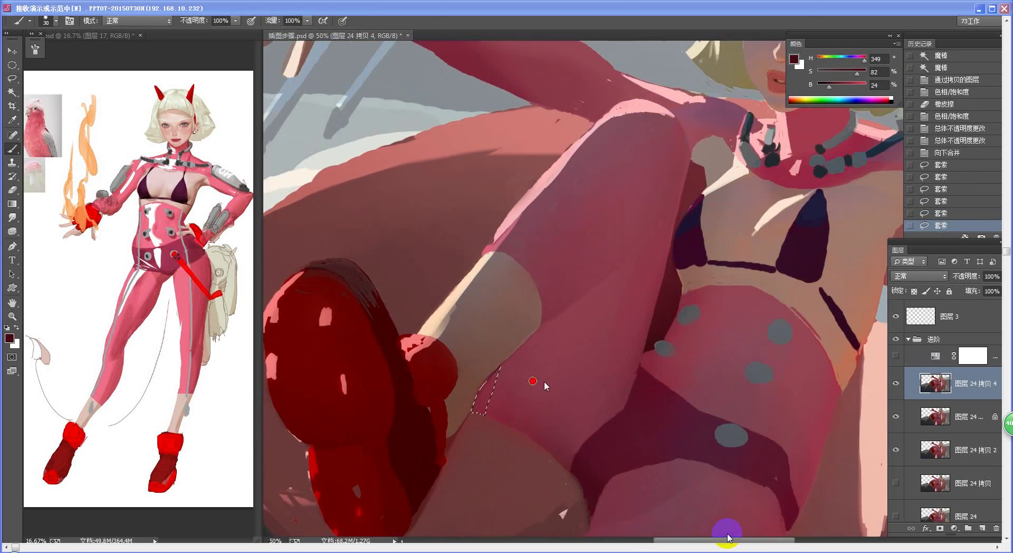
drag(482, 370, 478, 401)
key(ctrl+d)
scroll(516, 398, down, 3)
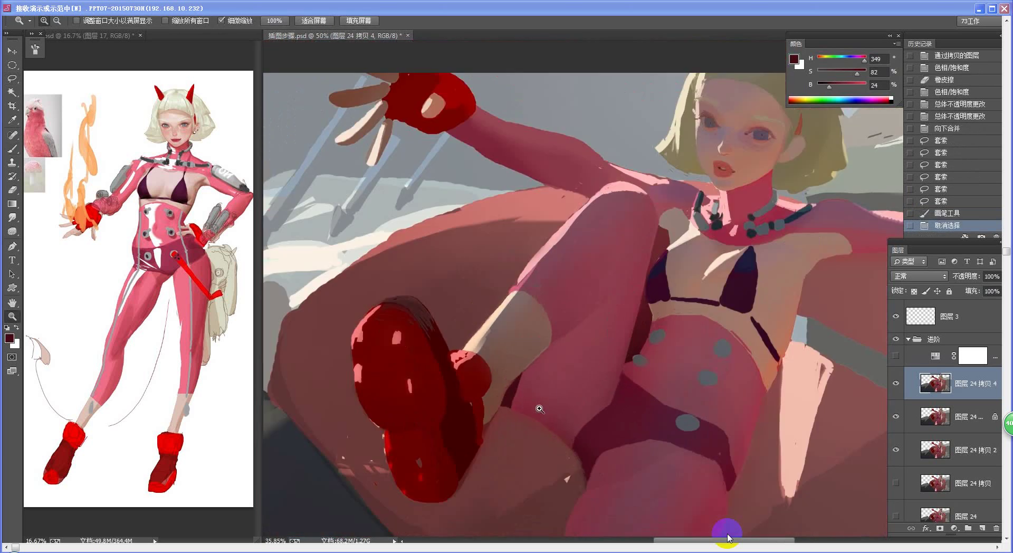
key(z)
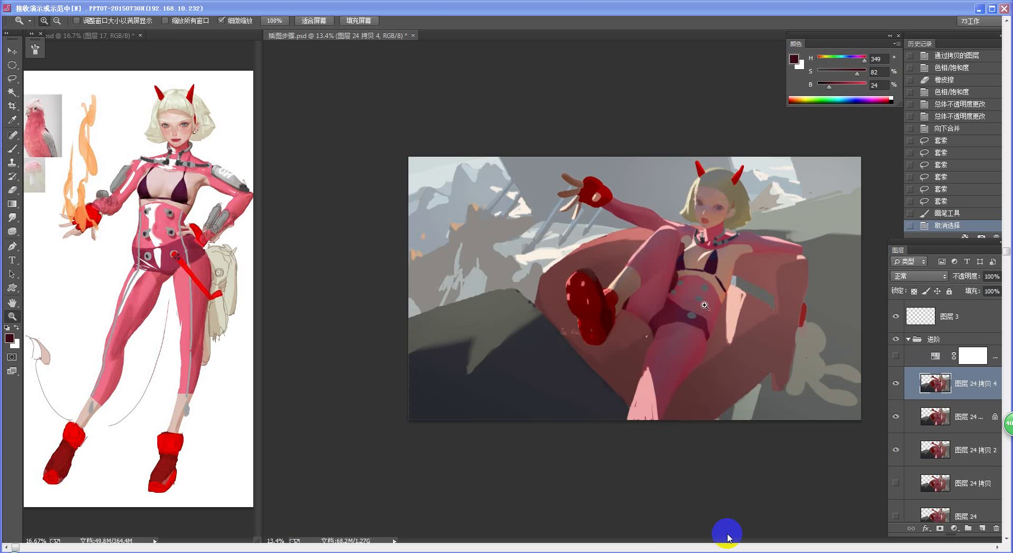
Lasso the raised thigh beside the calf shadow, copy it to a new layer, and nudge the copy towards the calf to narrow the shadow
click(667, 302)
key(b)
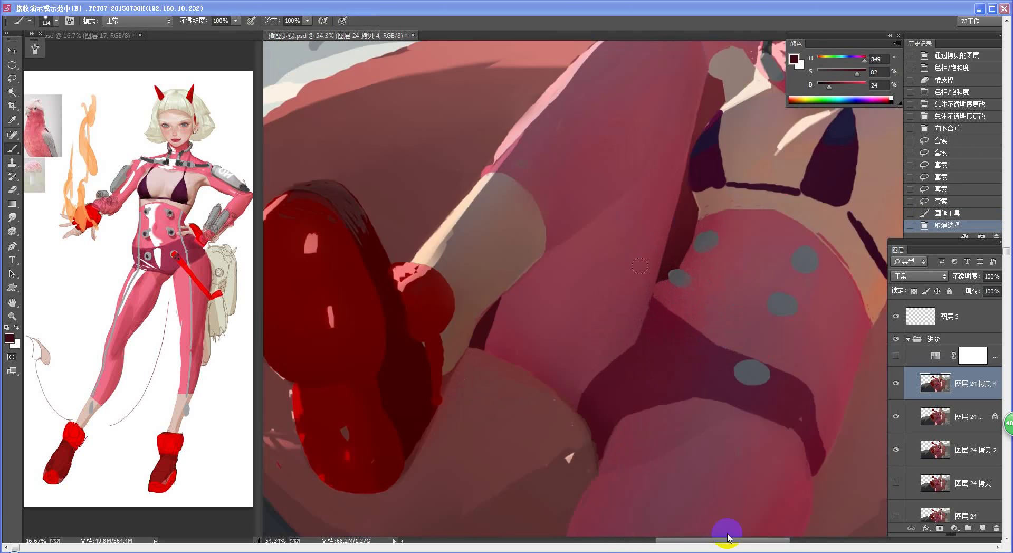
key(l)
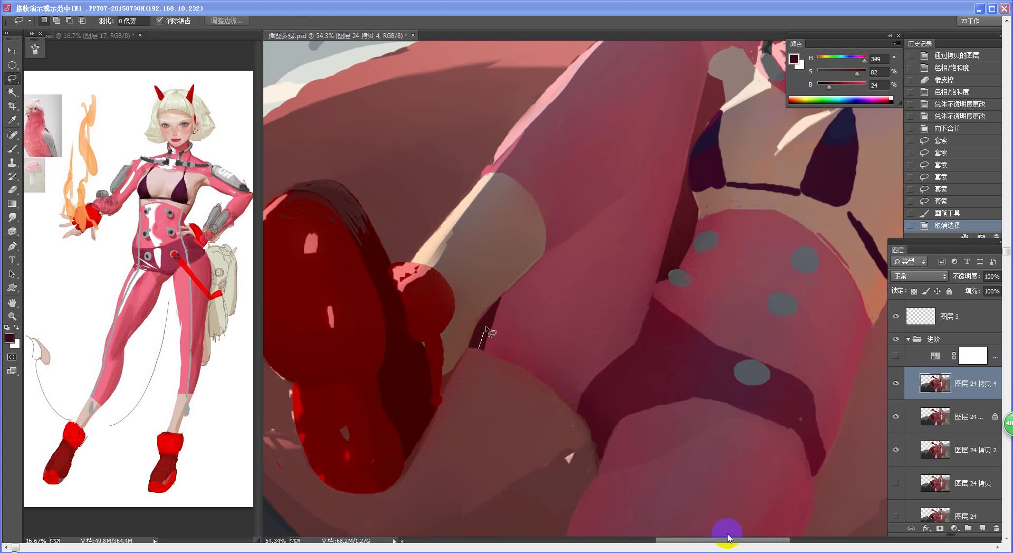
mouse_move(516, 334)
mouse_down()
mouse_move(508, 360)
mouse_move(479, 349)
mouse_up()
key(ctrl+j)
key(v)
key(Left)
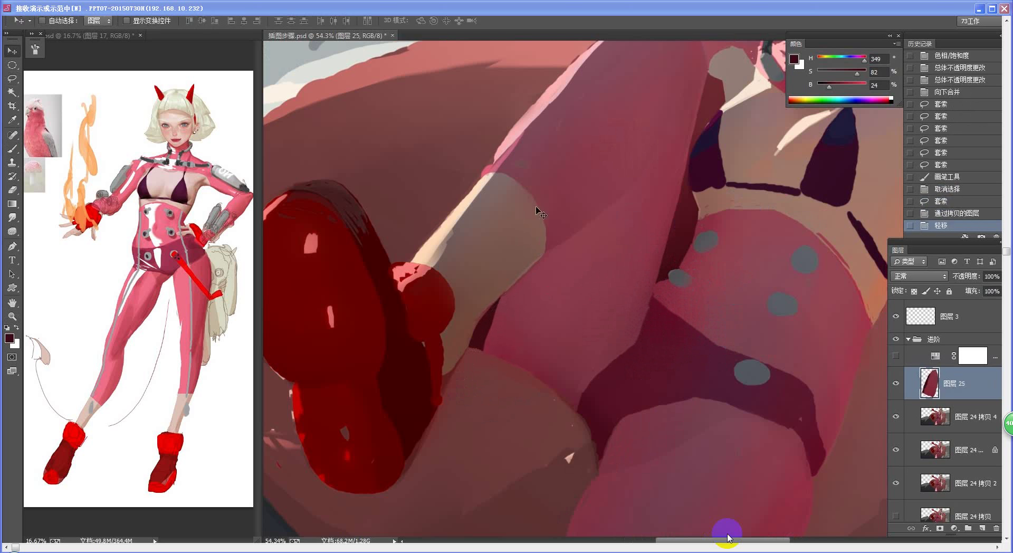
key(Left)
Switch the Eraser to a different brush preset, enlarge it to 35, and erase the thigh copy's edge where it overlaps the bare calf
key(e)
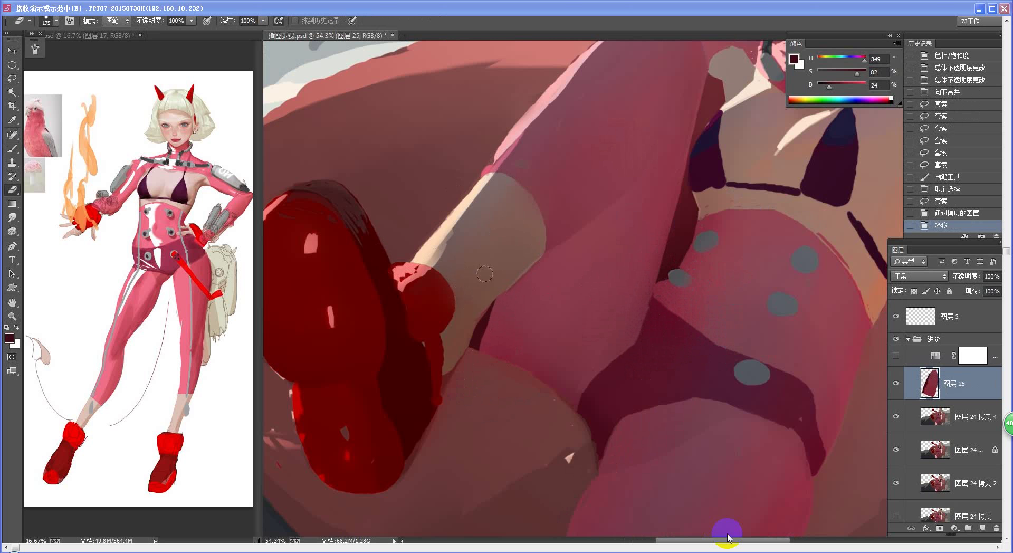
right_click(636, 361)
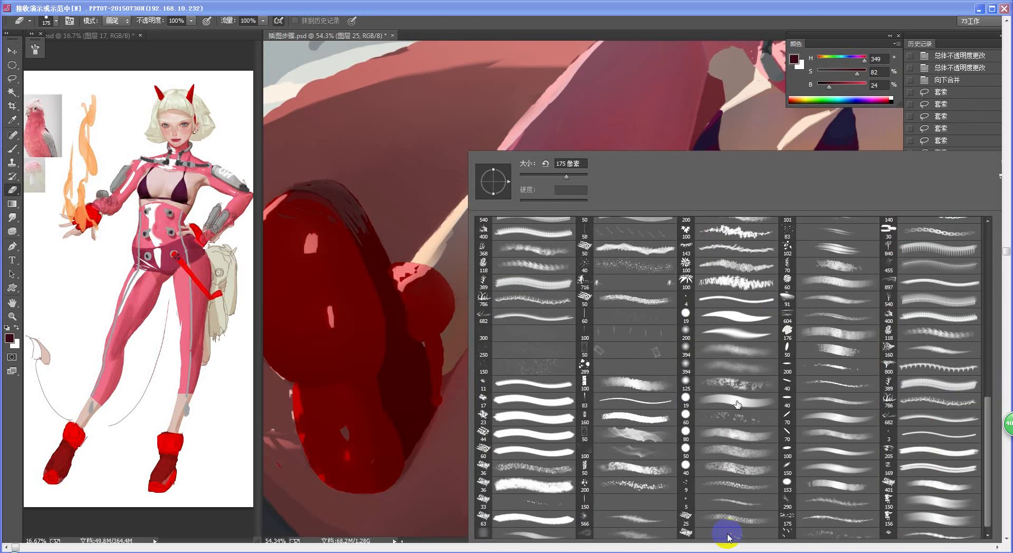
double_click(742, 323)
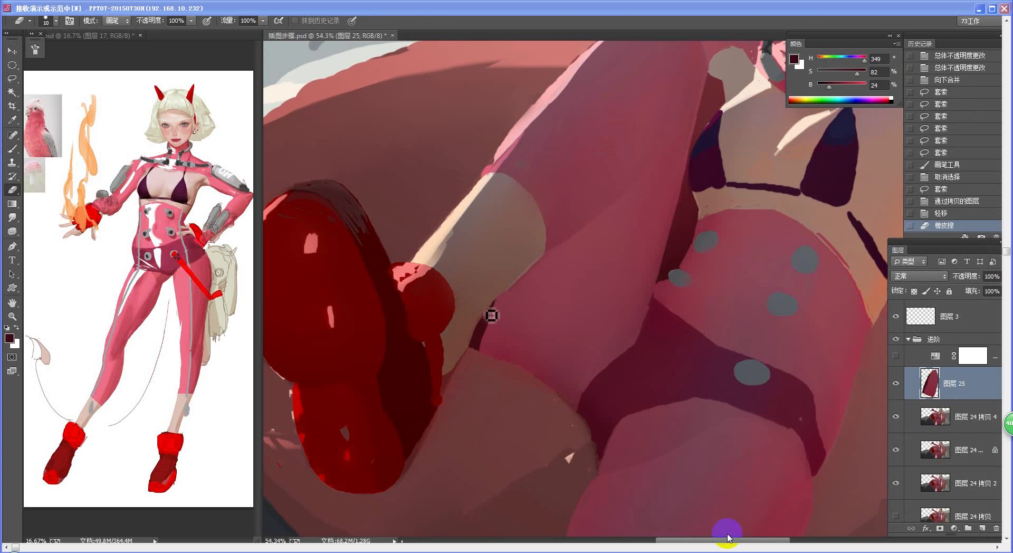
key(bracketright)
key(bracketright)
key(bracketright)
key(bracketright)
key(bracketright)
drag(487, 313, 537, 268)
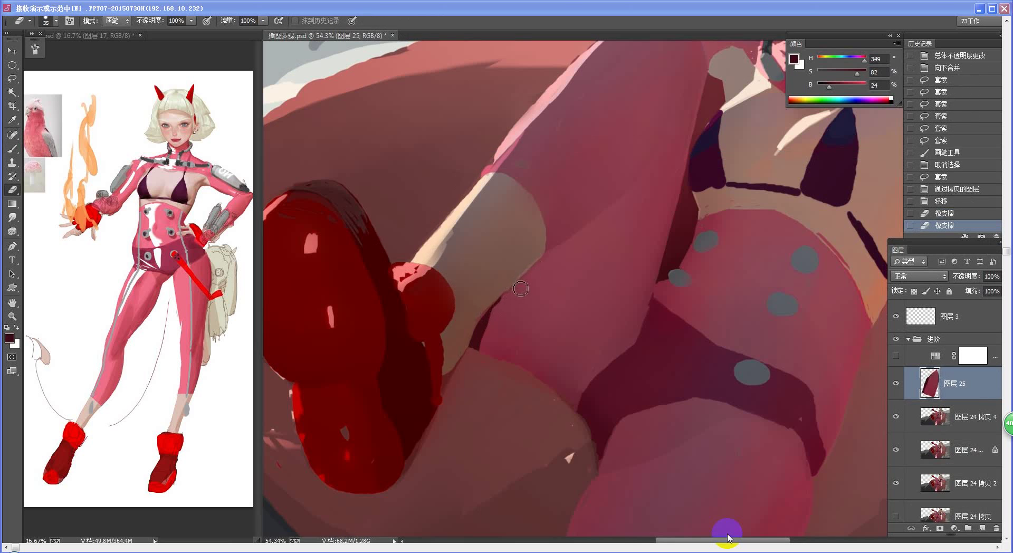
Redo the erasing along the thigh copy's edge beside the bare calf, and merge the copy into the layer below
key(ctrl+z)
drag(479, 319, 510, 292)
key(ctrl+z)
drag(494, 307, 504, 297)
drag(506, 359, 477, 386)
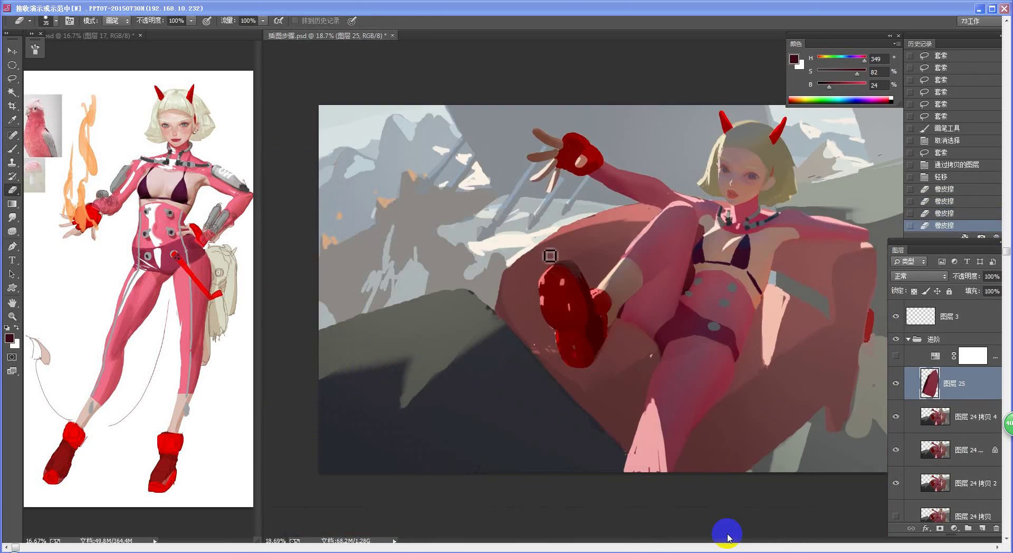
key(z)
mouse_move(713, 255)
mouse_down()
mouse_move(695, 334)
mouse_move(705, 326)
mouse_up()
key(ctrl+e)
Magic-wand the shaded seat surface around the boot, copy it to a new layer, and set its saturation to +28 and lightness to -14
key(ctrl+space)
drag(641, 289, 670, 317)
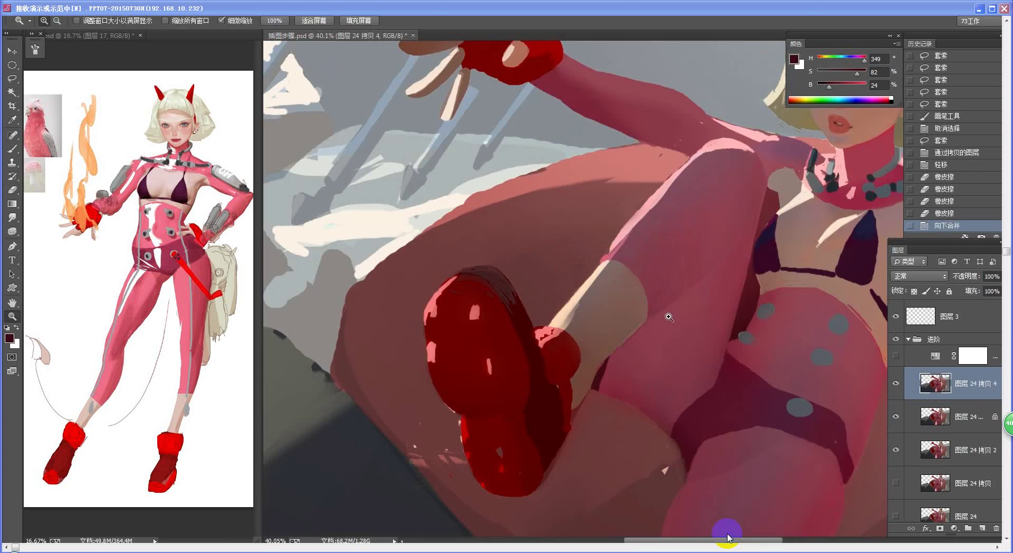
key(w)
key(shift+w)
click(558, 288)
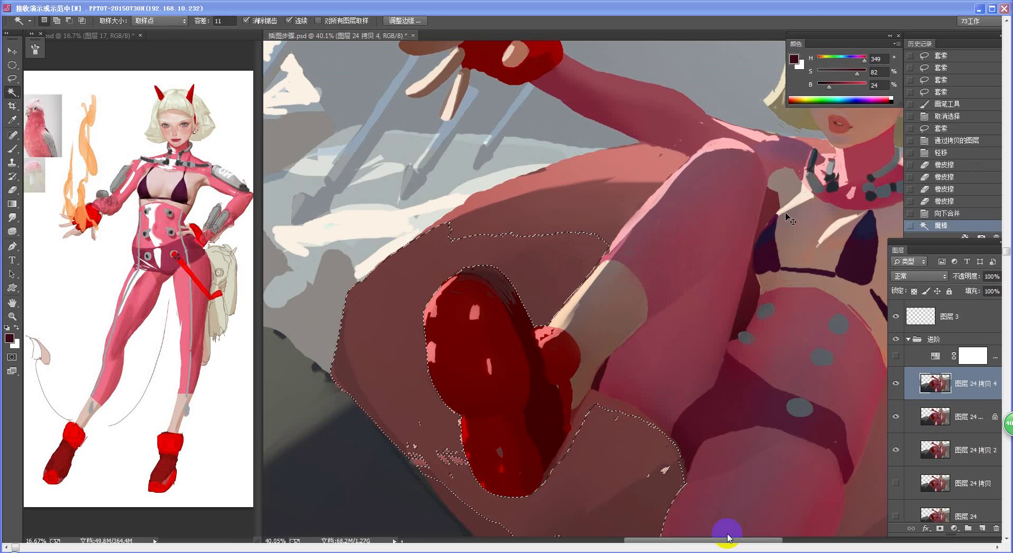
key(ctrl+j)
key(ctrl+u)
drag(846, 288, 854, 264)
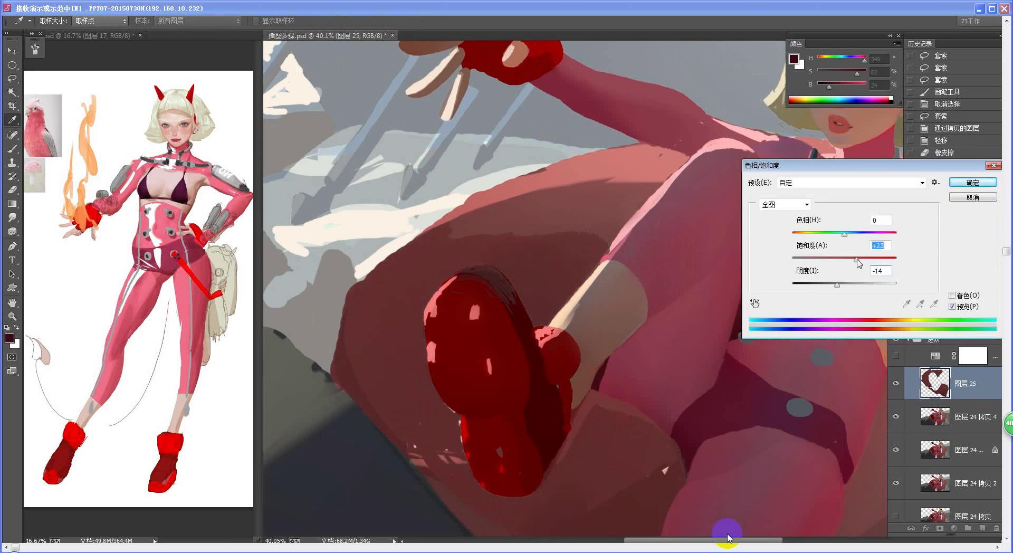
click(960, 184)
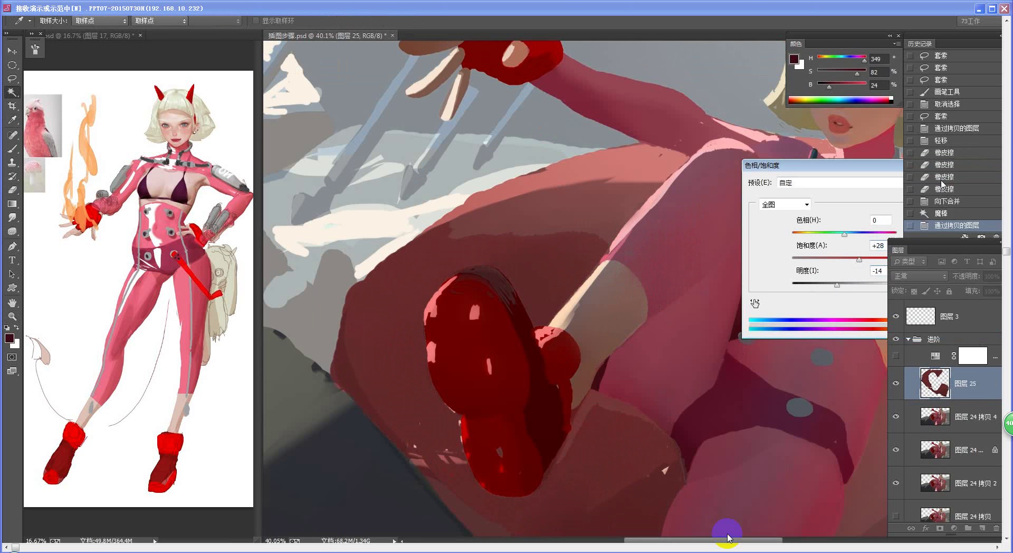
Switch the Eraser to the 喷枪 preset and softly fade the darkened seat copy around the raised leg and boot
drag(638, 249, 593, 261)
right_click(547, 214)
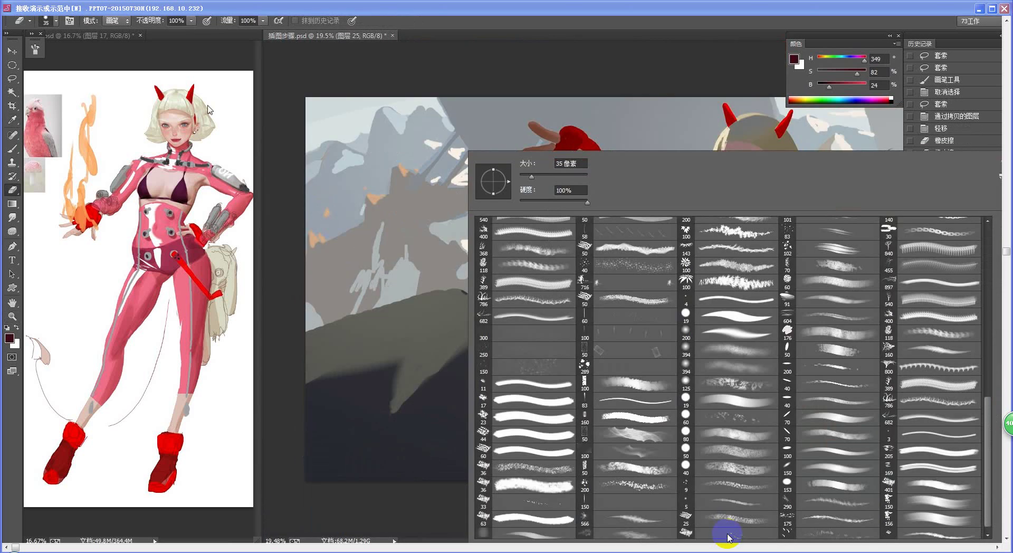
click(29, 22)
click(51, 82)
mouse_move(632, 200)
mouse_down()
mouse_move(601, 243)
mouse_move(656, 249)
mouse_up()
mouse_move(503, 300)
mouse_down()
mouse_move(520, 269)
mouse_move(620, 248)
mouse_up()
mouse_move(515, 311)
mouse_down()
mouse_move(586, 385)
mouse_move(615, 340)
mouse_move(591, 322)
mouse_move(584, 347)
mouse_up()
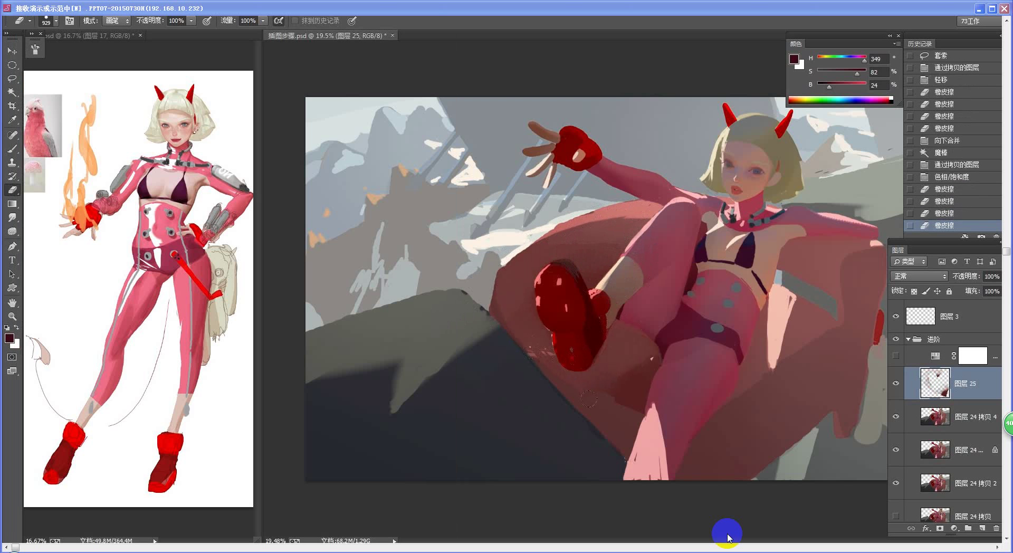
Fade the rest of the darkened copy towards the seat's lower and outer edges, and merge it into the layer below
mouse_move(589, 399)
mouse_down()
mouse_move(613, 404)
mouse_move(646, 375)
mouse_up()
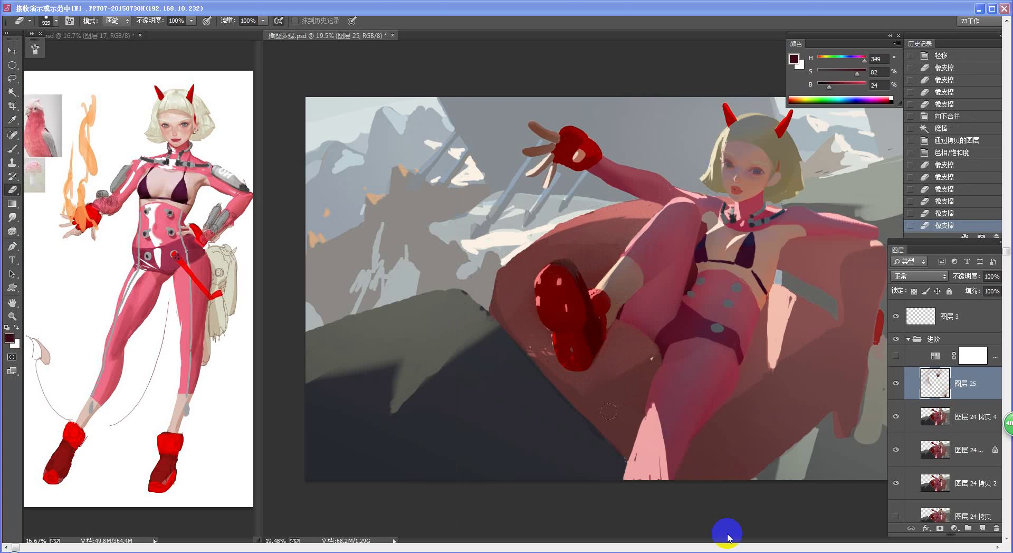
drag(528, 341, 506, 306)
drag(509, 280, 544, 219)
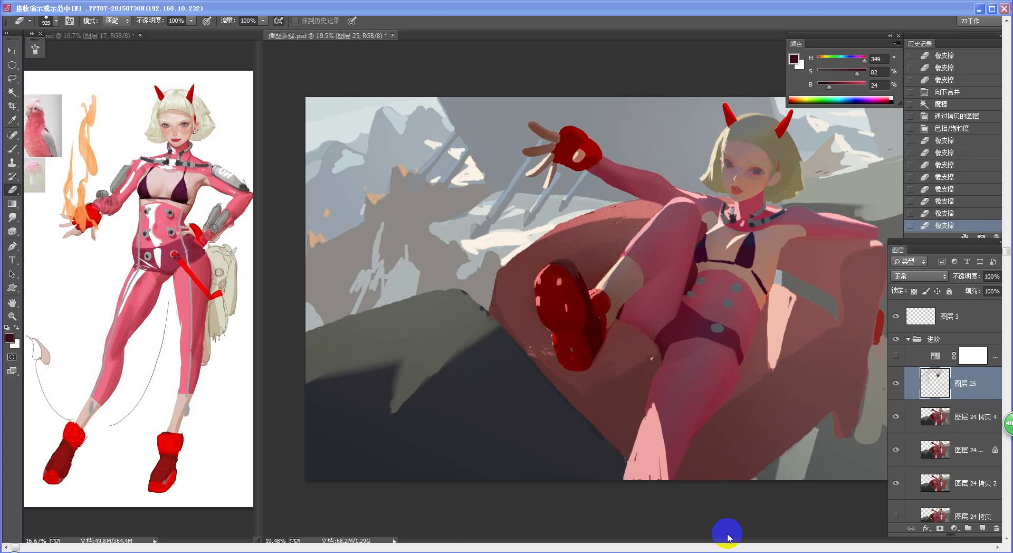
mouse_move(616, 214)
mouse_down()
mouse_move(646, 211)
mouse_move(562, 209)
mouse_up()
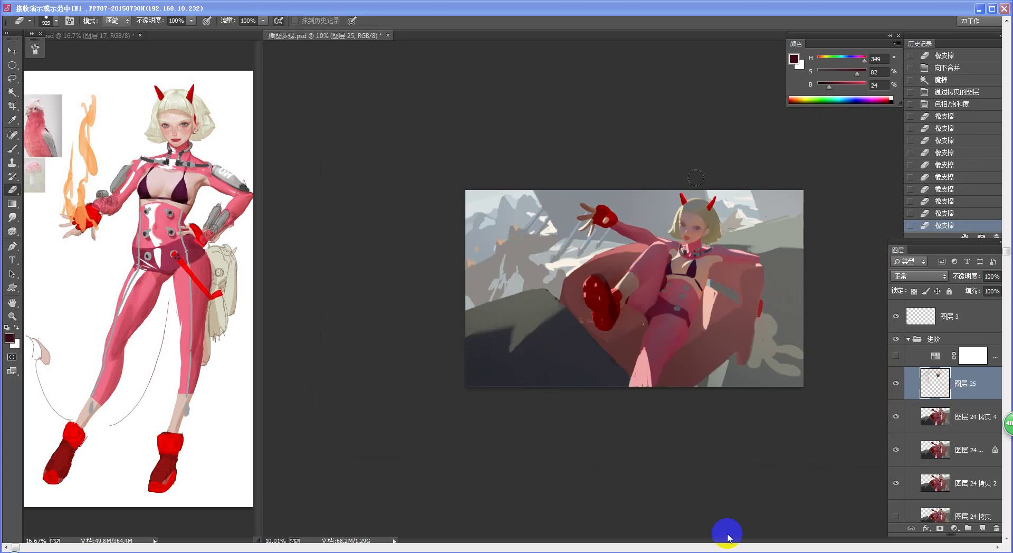
key(z)
drag(747, 253, 747, 254)
key(e)
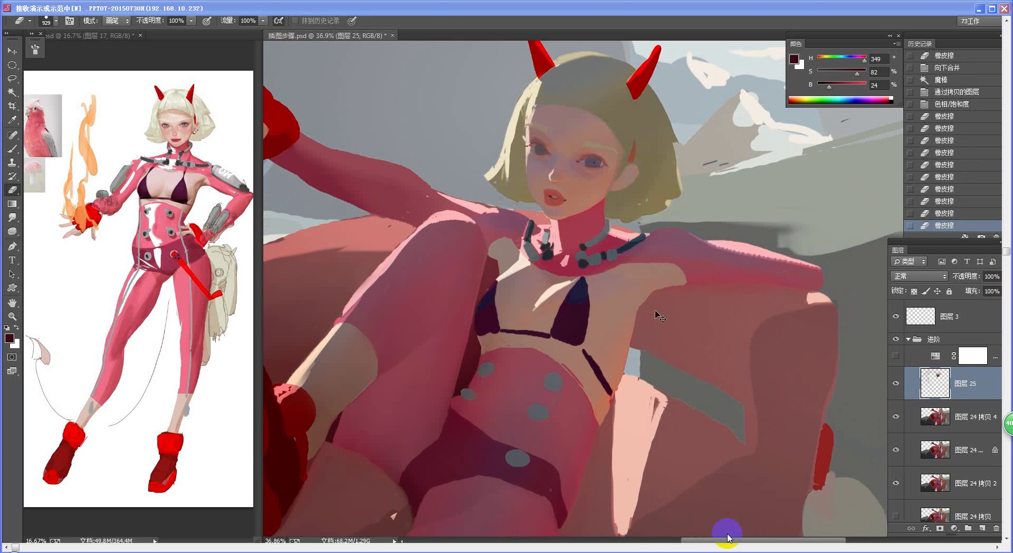
key(ctrl+e)
Examine the whole composition, especially the seat's lower side and outer edge next to the pale rabbit
key(z)
scroll(645, 368, down, 5)
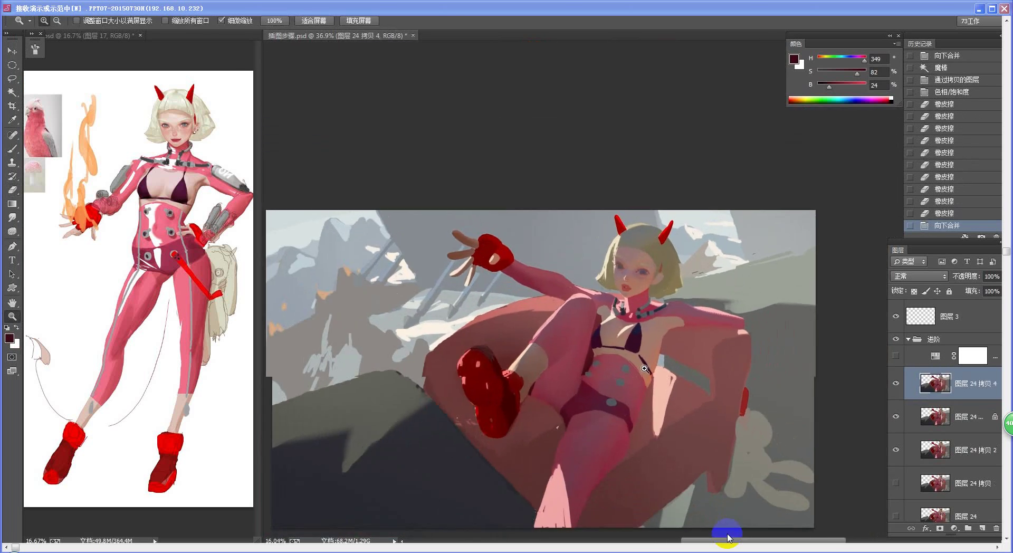
scroll(645, 368, up, 1)
drag(647, 370, 660, 369)
drag(502, 465, 645, 382)
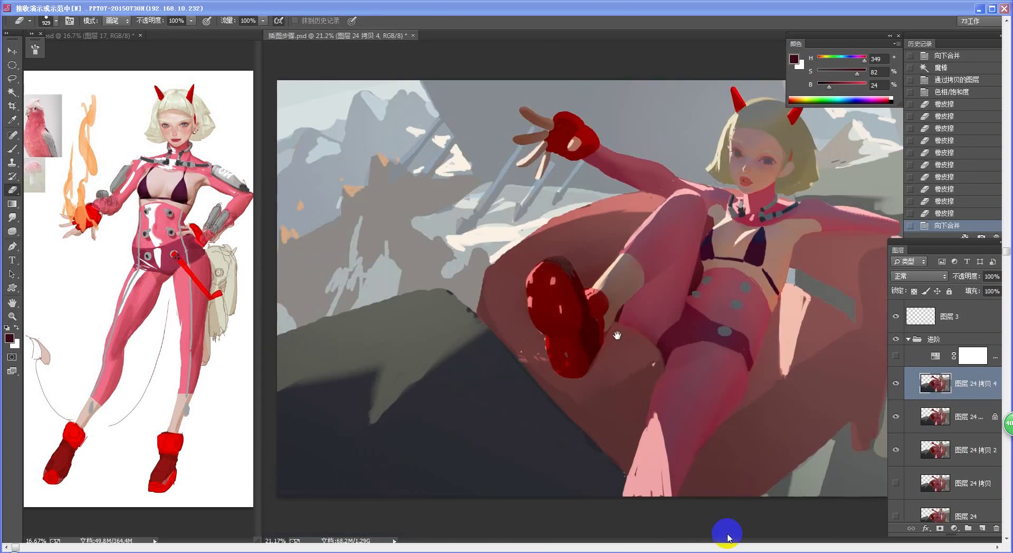
drag(618, 336, 628, 335)
drag(834, 321, 584, 338)
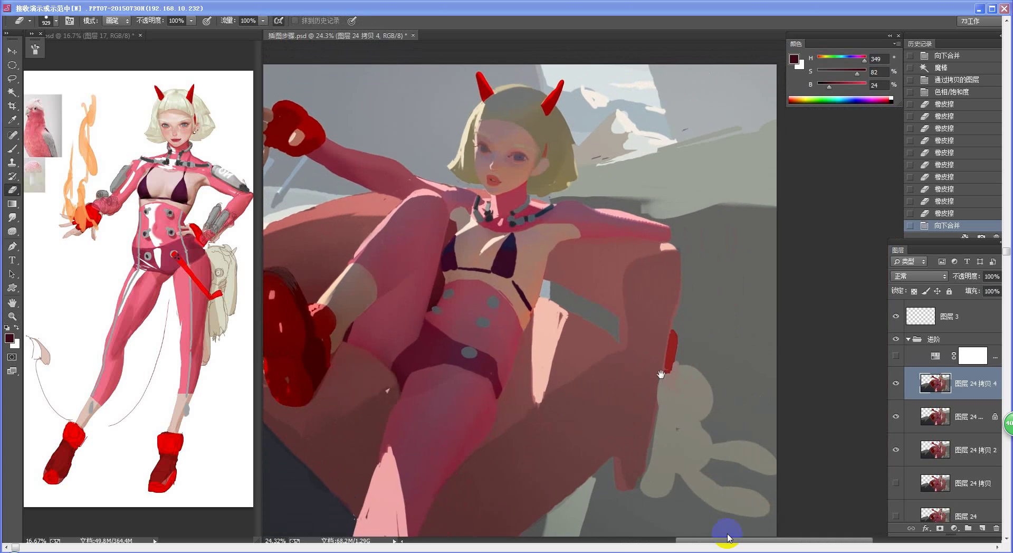
drag(662, 375, 700, 285)
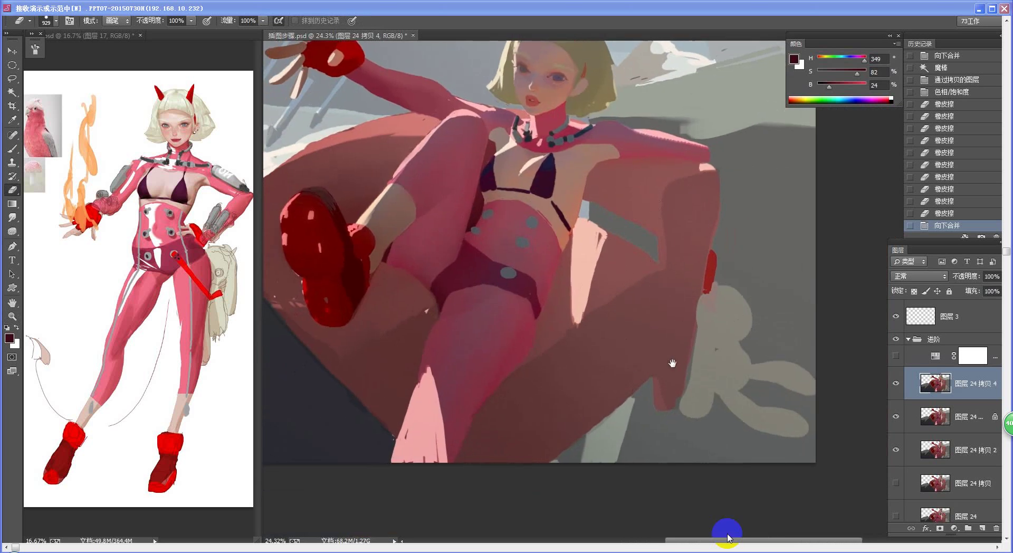
drag(673, 363, 675, 384)
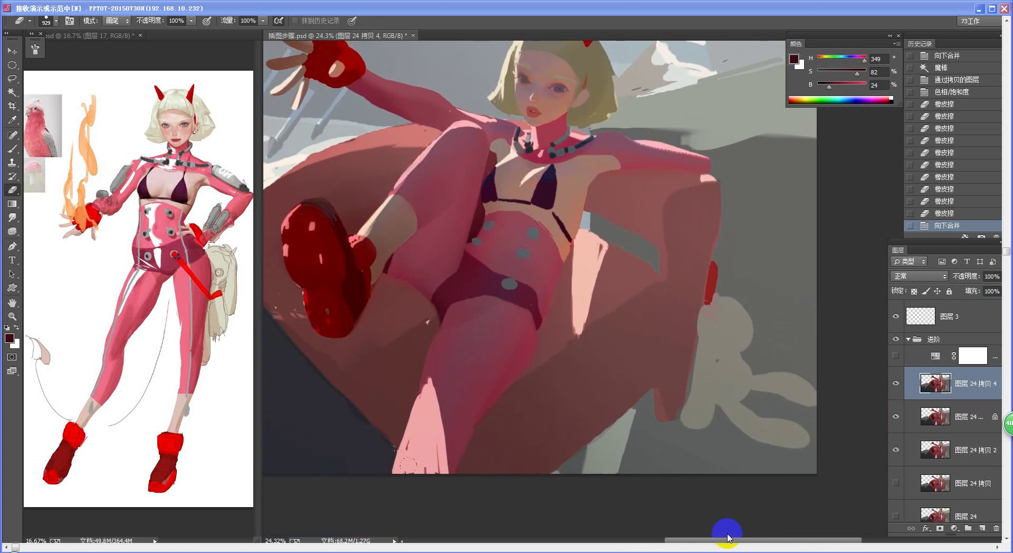
drag(534, 405, 537, 424)
Try four dark red brush spots across the shaded side and armrest of the seat, and undo them
key(b)
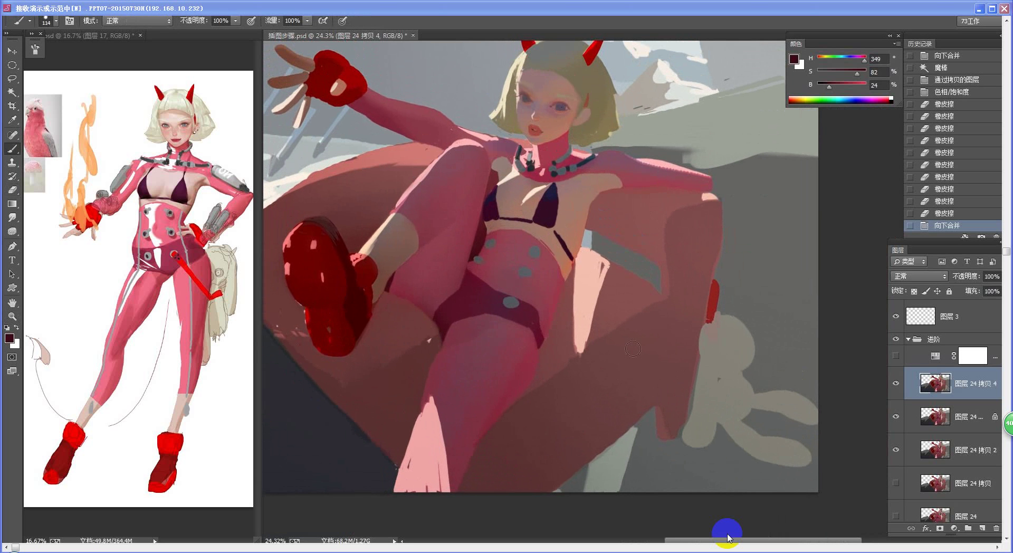
click(654, 361)
click(595, 400)
click(696, 263)
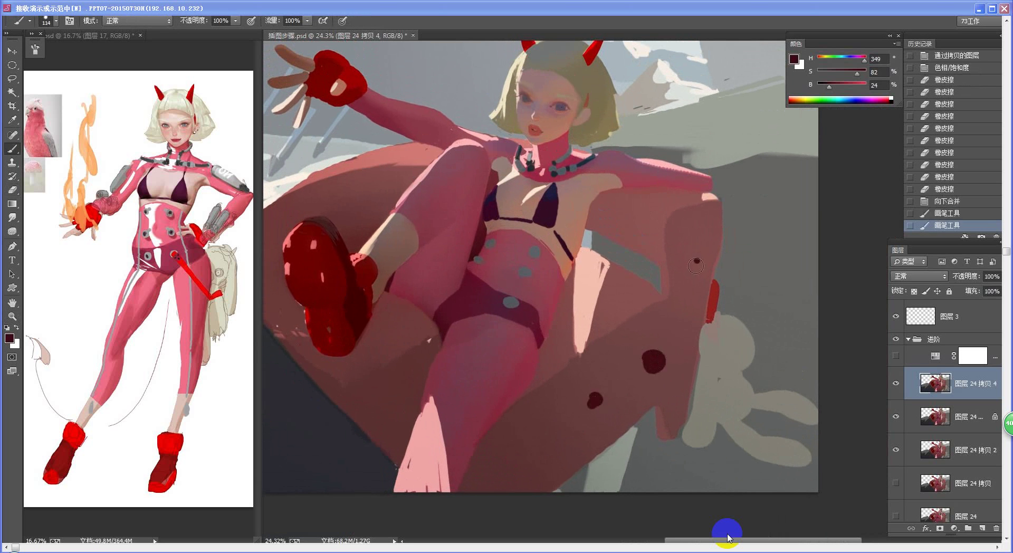
click(543, 439)
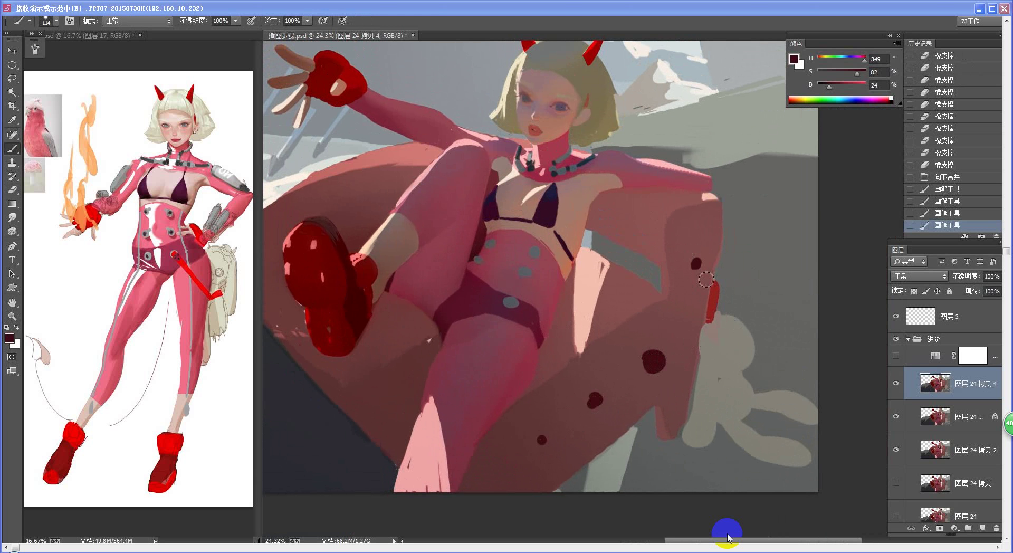
drag(472, 325, 525, 327)
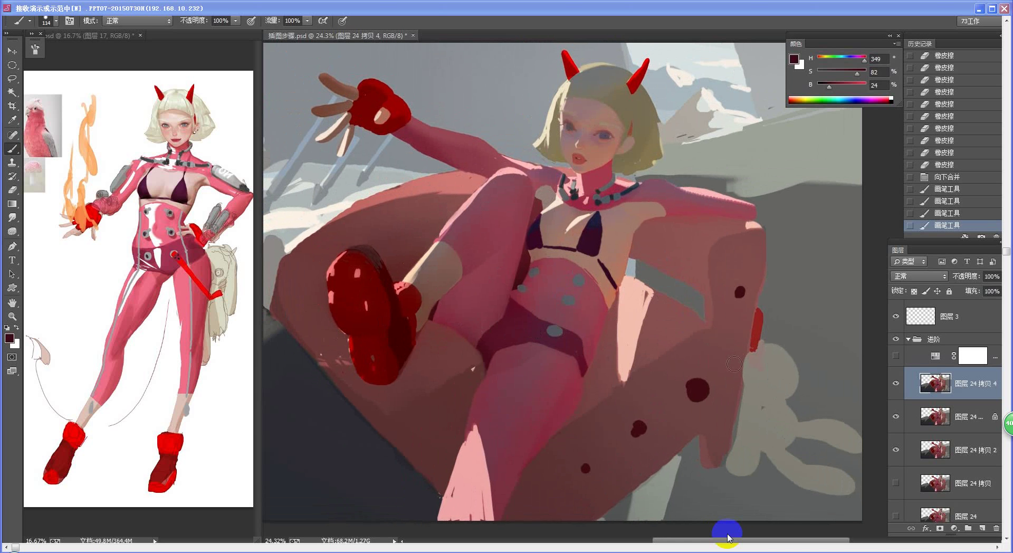
key(ctrl+alt+z)
key(ctrl+alt+z)
key(ctrl+alt+z)
key(ctrl+alt+z)
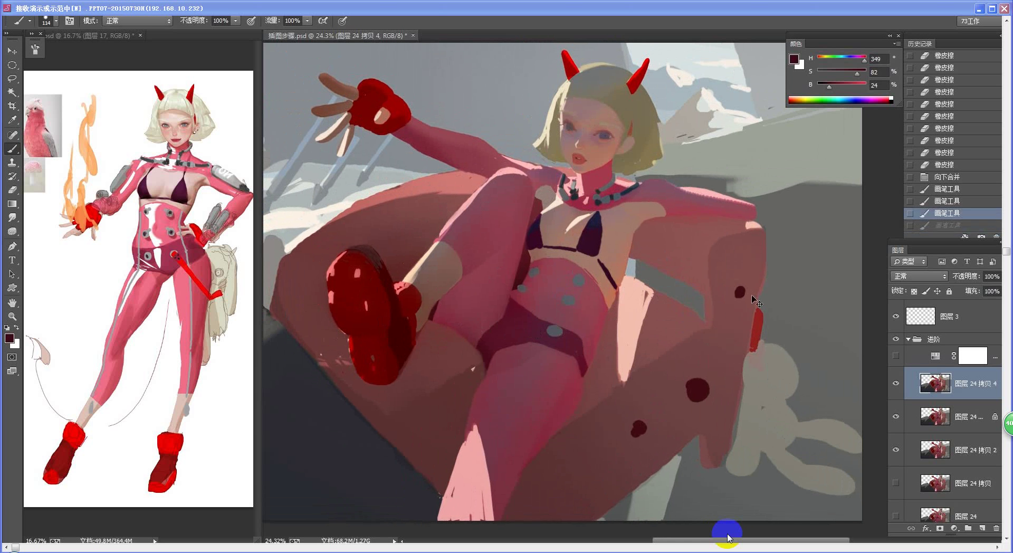
Choose a muted grey-brown foreground colour with hue 1, saturation 17 and brightness 39
key(z)
drag(721, 343, 713, 342)
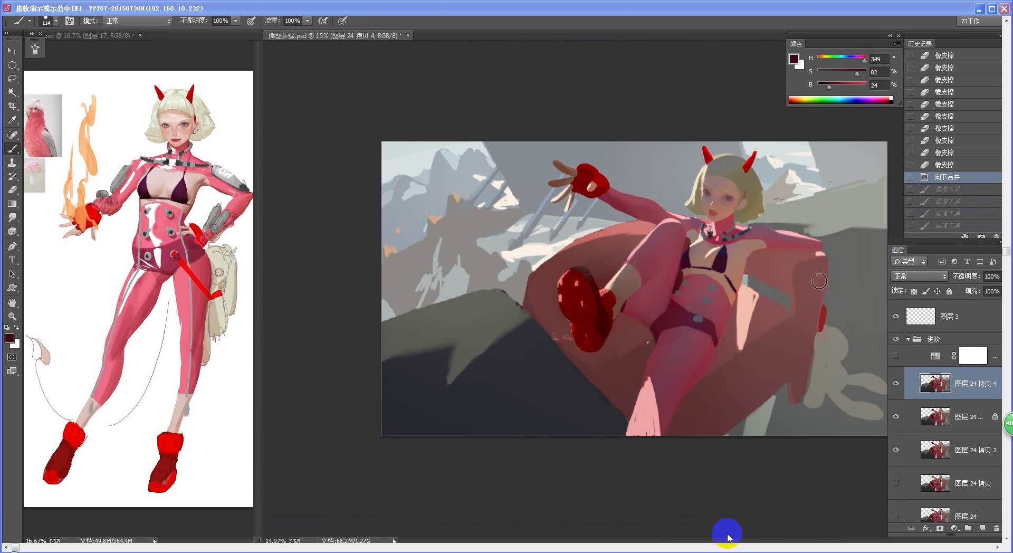
key(z)
drag(814, 289, 823, 289)
key(space)
mouse_move(755, 326)
mouse_down()
mouse_move(679, 289)
mouse_move(670, 308)
mouse_move(677, 335)
mouse_up()
key(n)
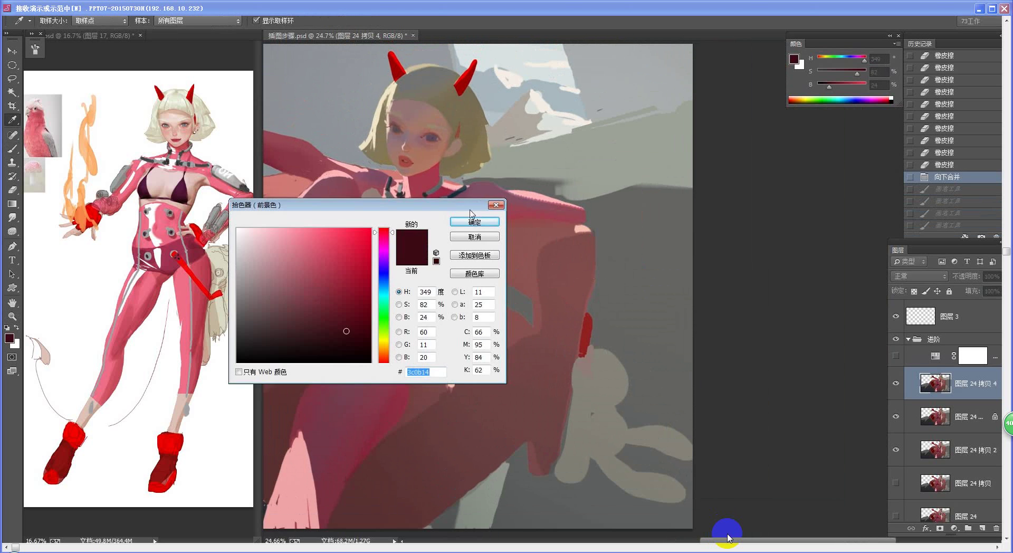
drag(465, 206, 477, 203)
click(537, 263)
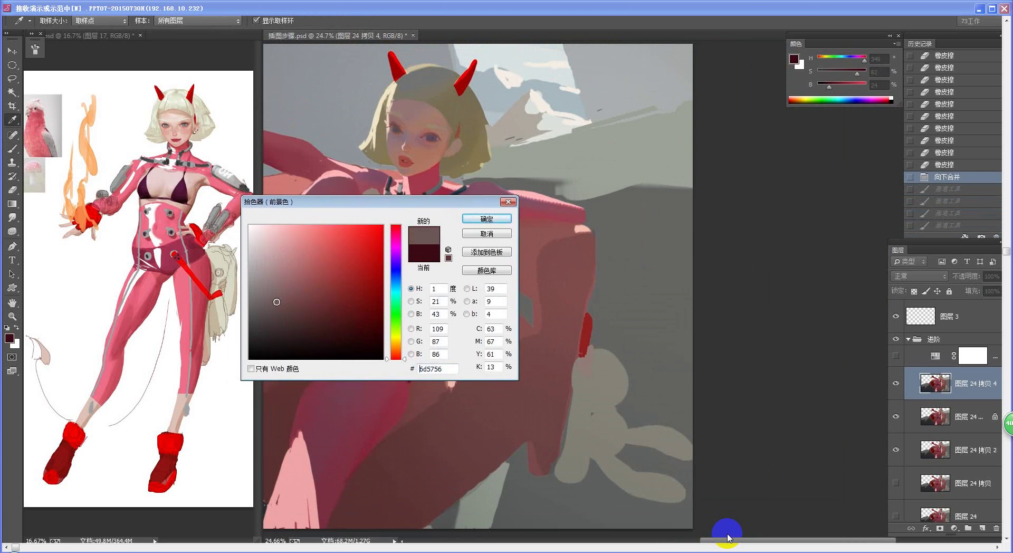
key(Return)
Try brushing a filled patch, an arrow pointing at the seat's outer edge and a ring around the patch, and undo these strokes
key(b)
mouse_move(628, 333)
mouse_down()
mouse_move(633, 317)
mouse_move(648, 317)
mouse_move(639, 312)
mouse_up()
drag(573, 286, 631, 310)
drag(578, 274, 650, 286)
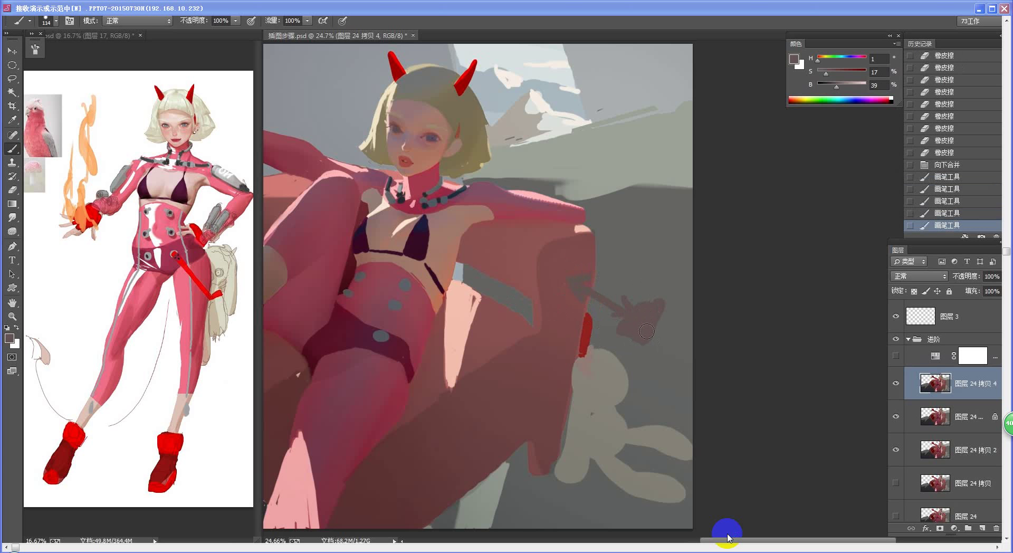
mouse_move(681, 293)
mouse_down()
mouse_move(638, 370)
mouse_move(601, 313)
mouse_move(686, 304)
mouse_up()
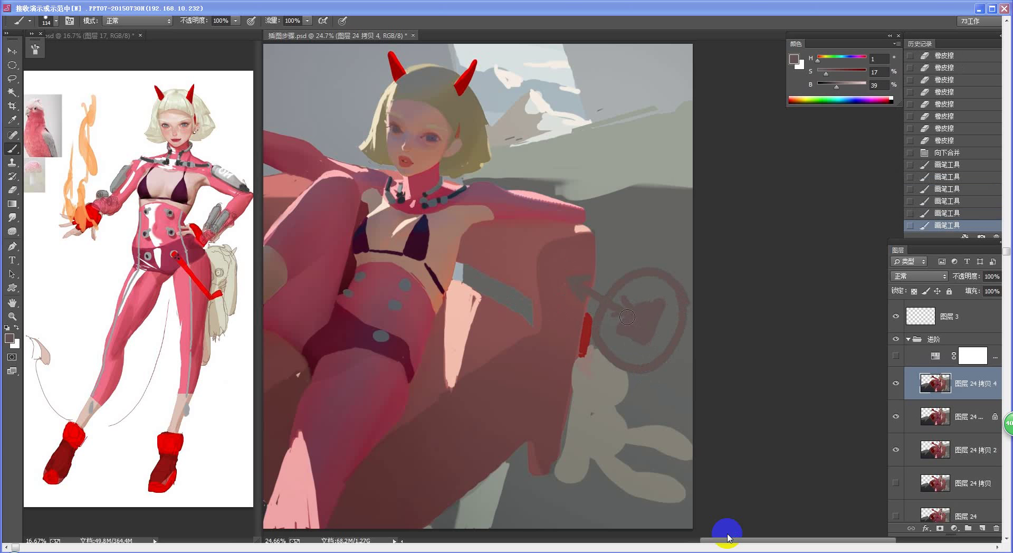
key(ctrl+alt+z)
key(ctrl+alt+z)
key(ctrl+alt+z)
key(ctrl+alt+z)
key(ctrl+alt+z)
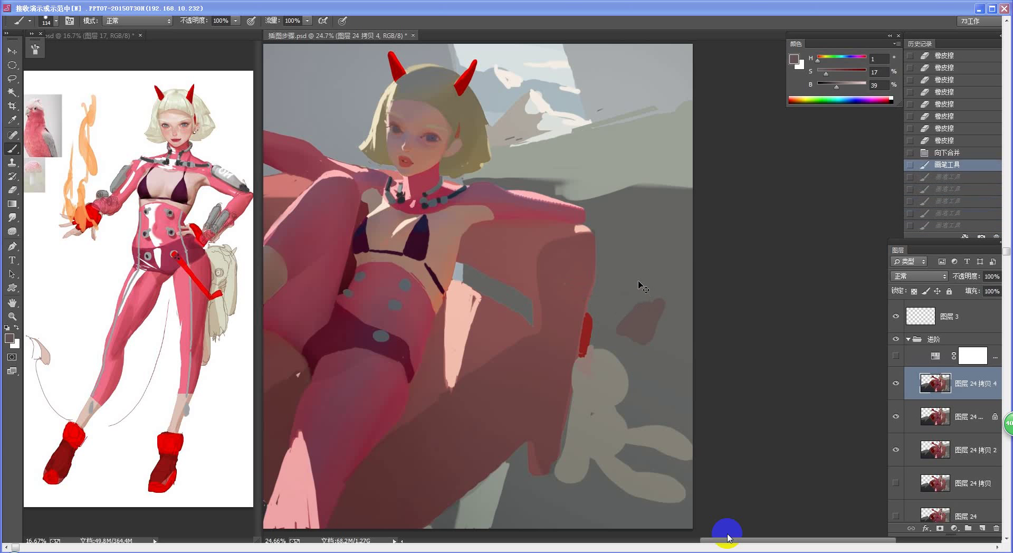
key(ctrl+alt+z)
Magic-wand the seat surface beneath the outstretched arm, copy it to a new layer, raise its saturation and set lightness to -19
drag(593, 318, 607, 320)
drag(543, 305, 606, 371)
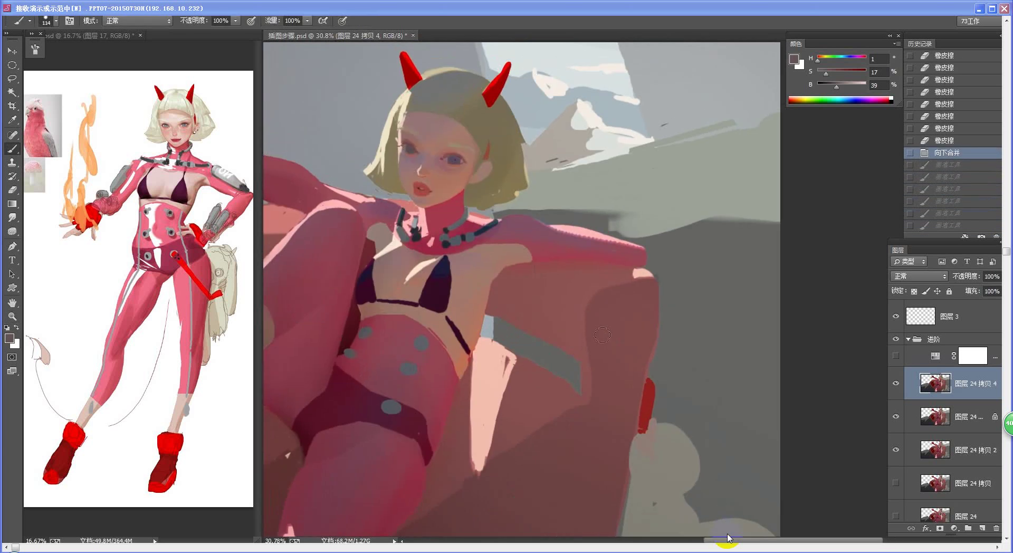
key(w)
click(564, 323)
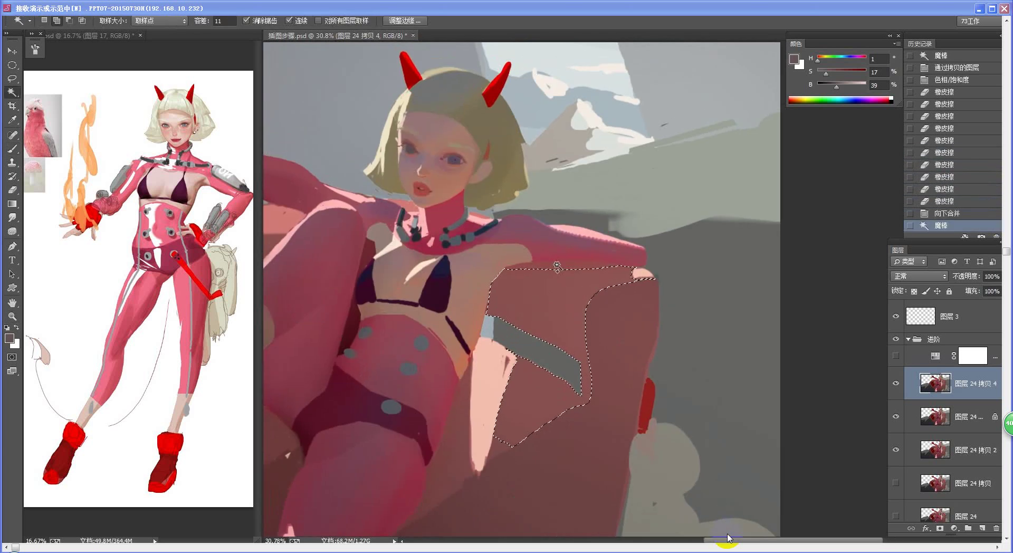
key(ctrl+j)
key(ctrl+u)
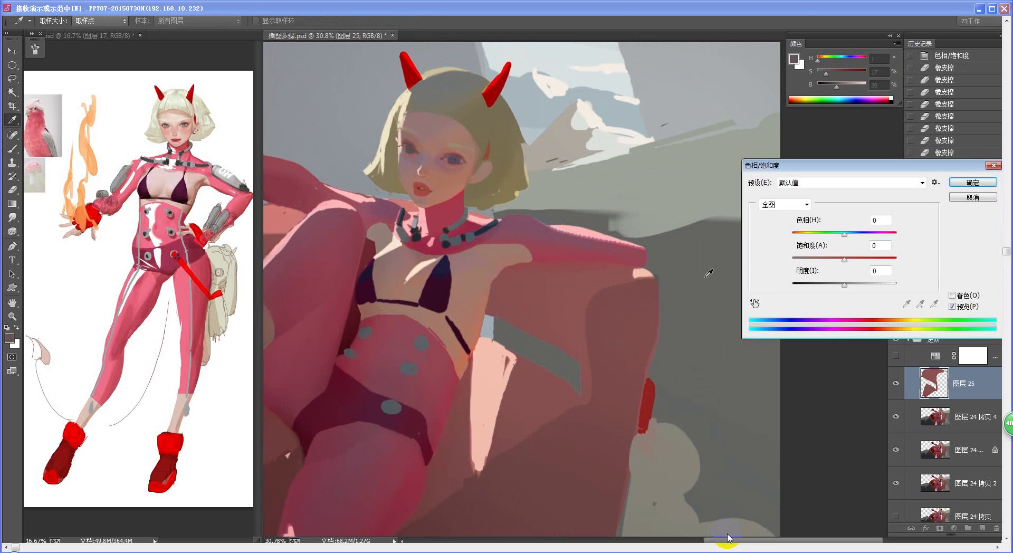
drag(845, 288, 853, 259)
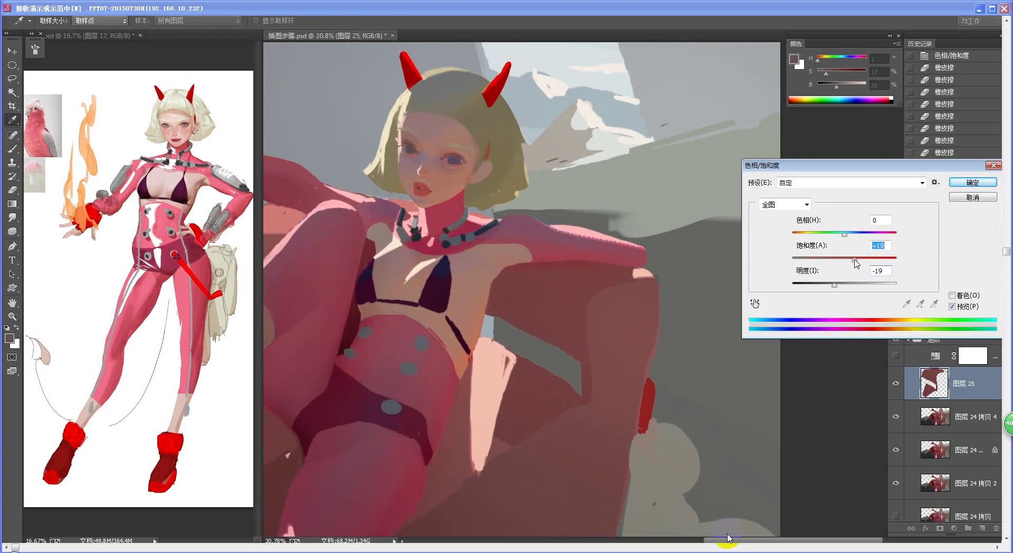
click(972, 182)
Switch the eraser to the 喷枪 preset and softly erase the darkened seat copy beneath the arm resting on the seat and beside the waist
key(z)
mouse_move(687, 338)
mouse_down()
mouse_move(648, 338)
mouse_move(669, 338)
mouse_up()
key(e)
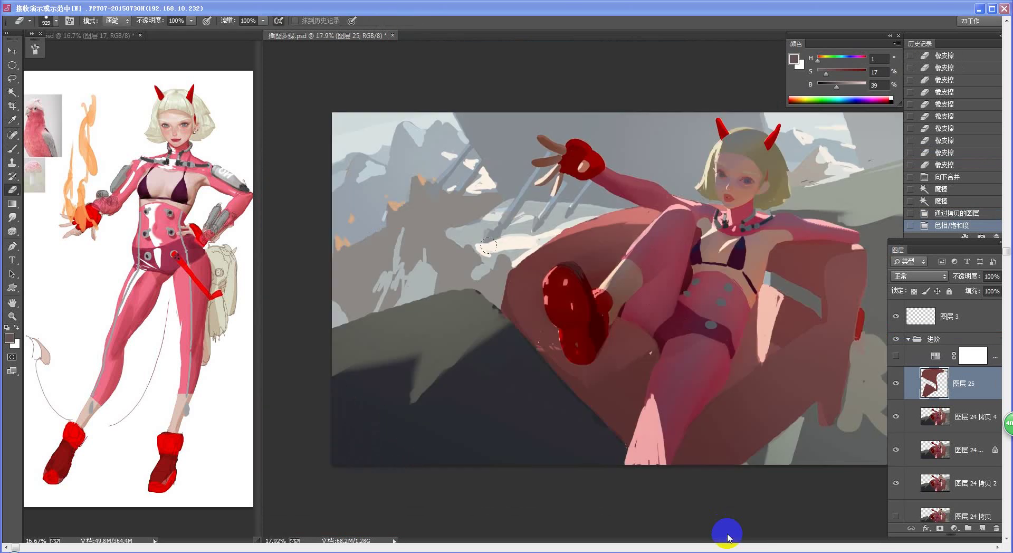
click(30, 21)
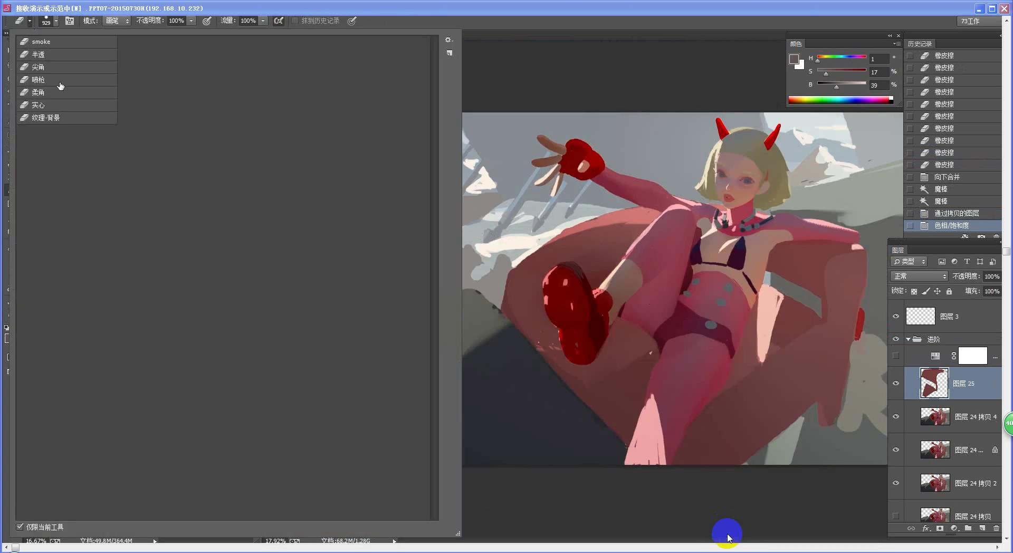
click(53, 81)
click(611, 258)
drag(798, 301, 835, 303)
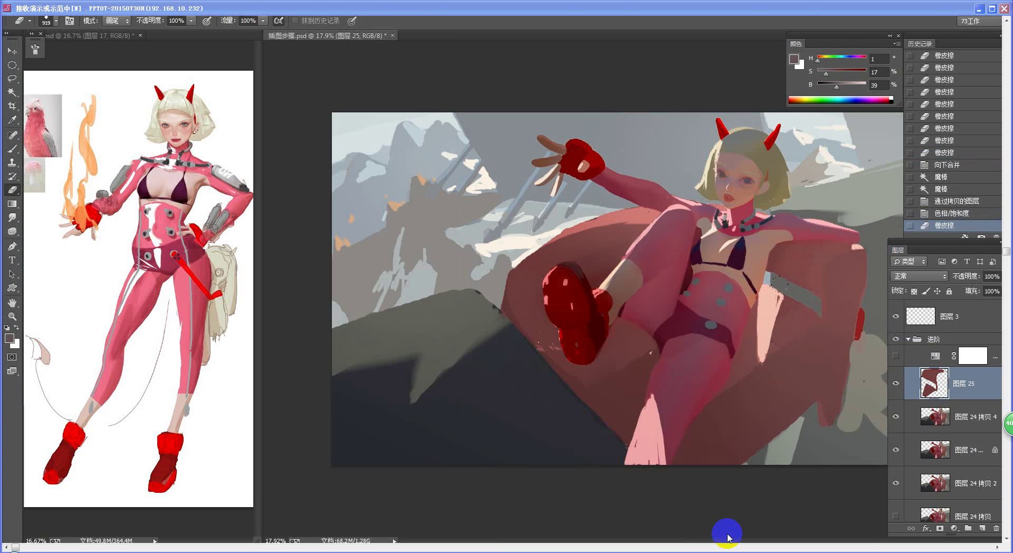
click(776, 286)
drag(760, 334, 763, 328)
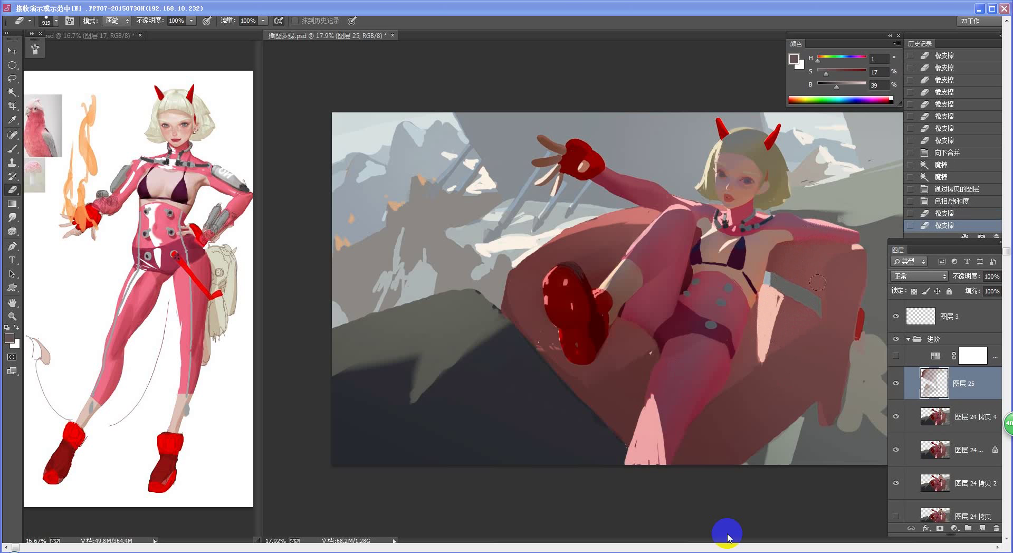
Raise the saturation of the seat shadow layer 图层 25 to +14
key(ctrl+space)
drag(794, 285, 760, 282)
key(ctrl+space)
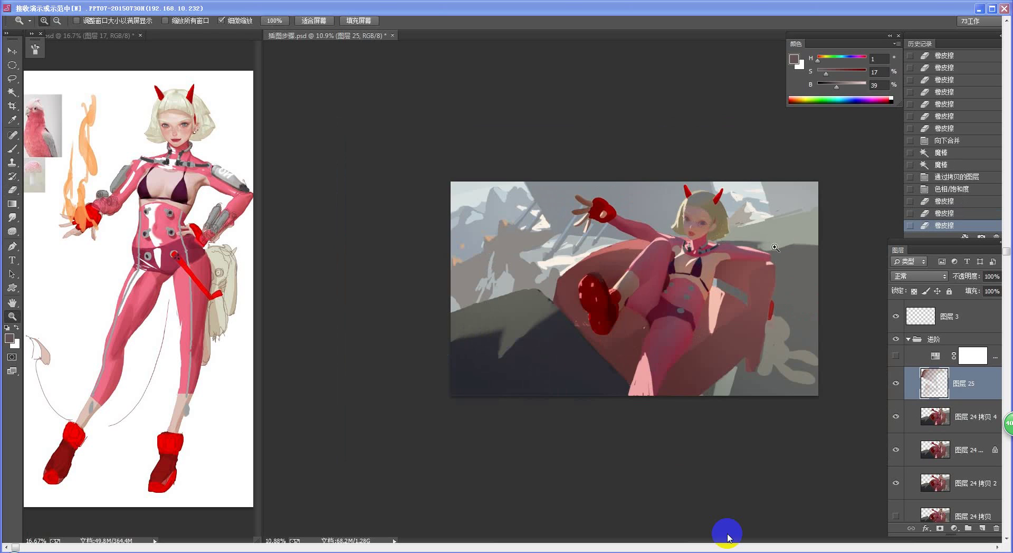
scroll(776, 248, up, 6)
key(e)
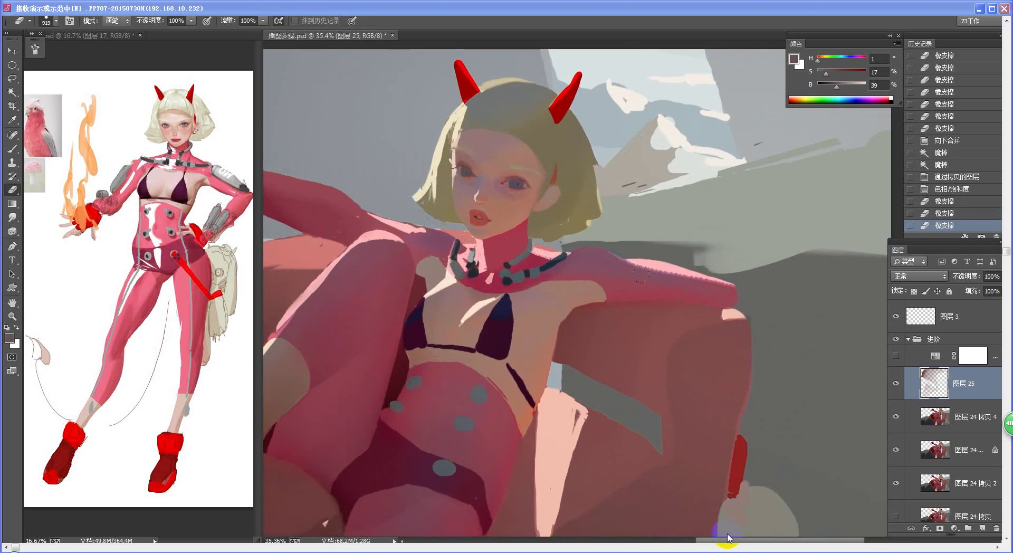
key(ctrl+u)
drag(844, 258, 854, 262)
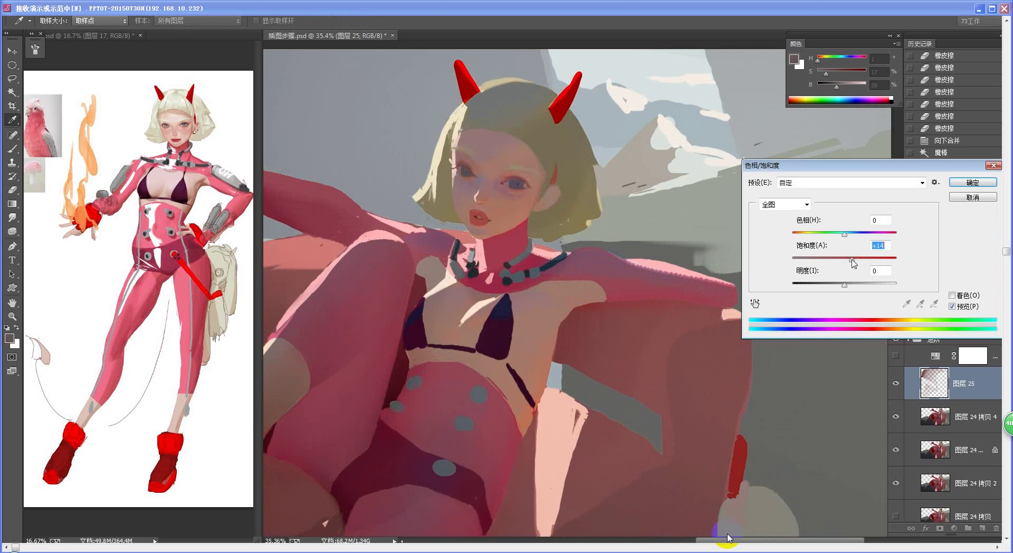
click(972, 183)
Airbrush-erase the seat shadow layer around the gap under the resting arm, up to the shoulder and across the thigh
key(z)
scroll(691, 404, down, 3)
scroll(738, 358, down, 2)
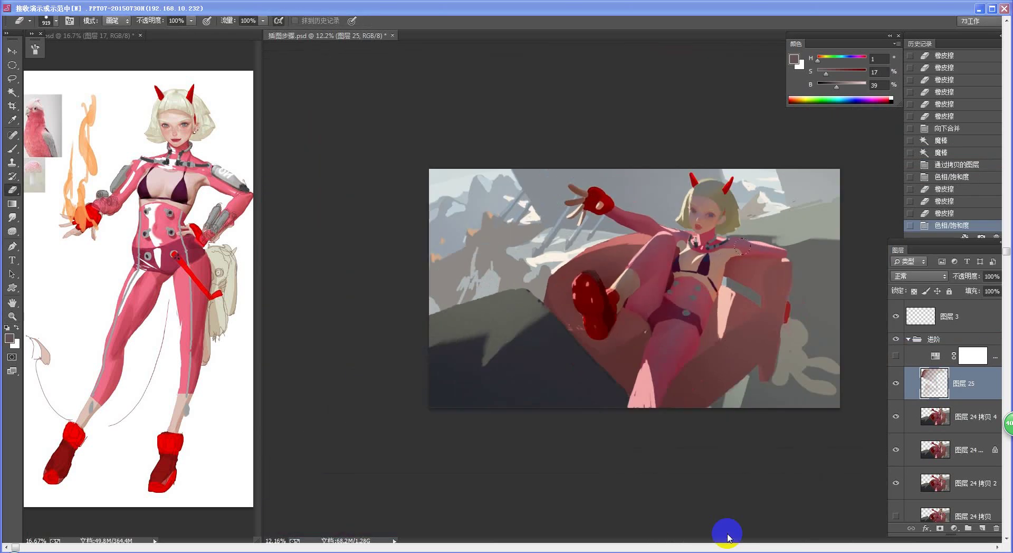
scroll(780, 343, up, 2)
key(e)
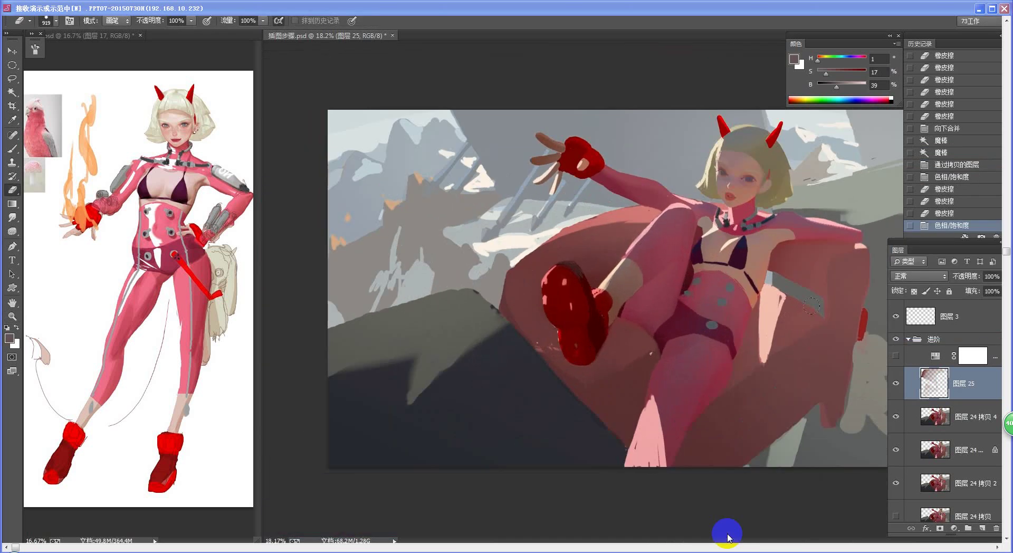
drag(797, 310, 821, 238)
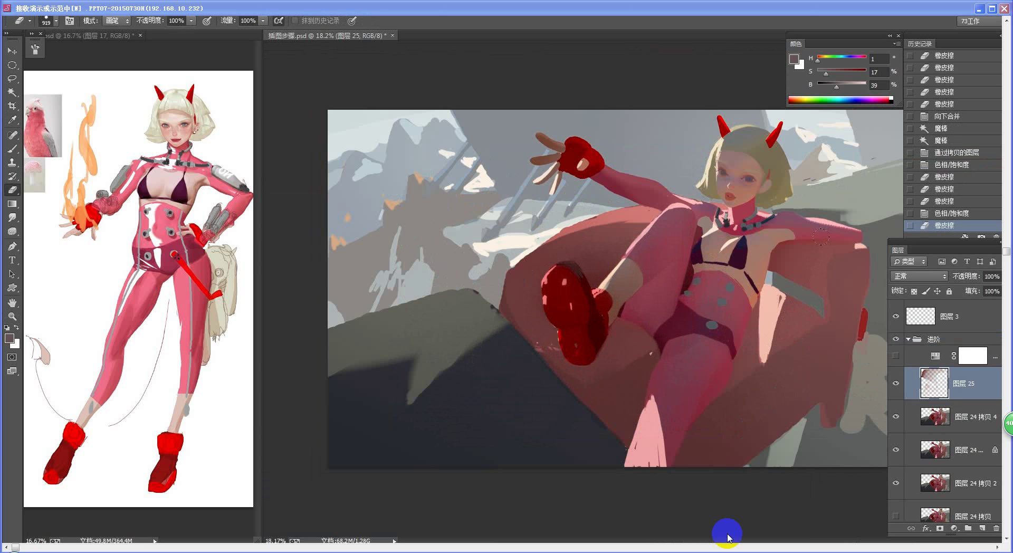
drag(748, 328, 709, 364)
Switch the eraser to the 柔角 preset and fade the seat shadow under the arm and across the seat front
click(33, 20)
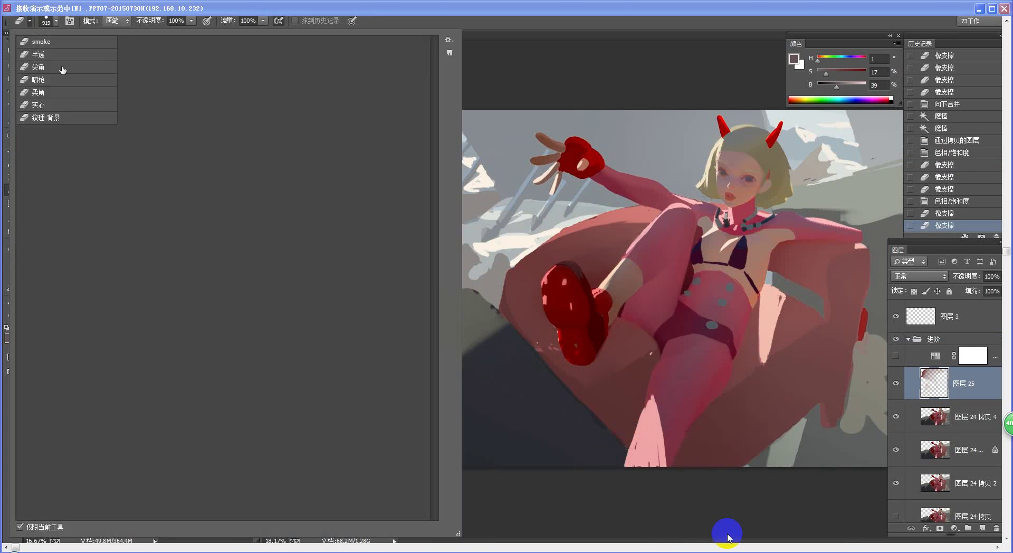
click(64, 93)
click(660, 209)
mouse_move(789, 296)
mouse_down()
mouse_move(798, 230)
mouse_move(789, 279)
mouse_up()
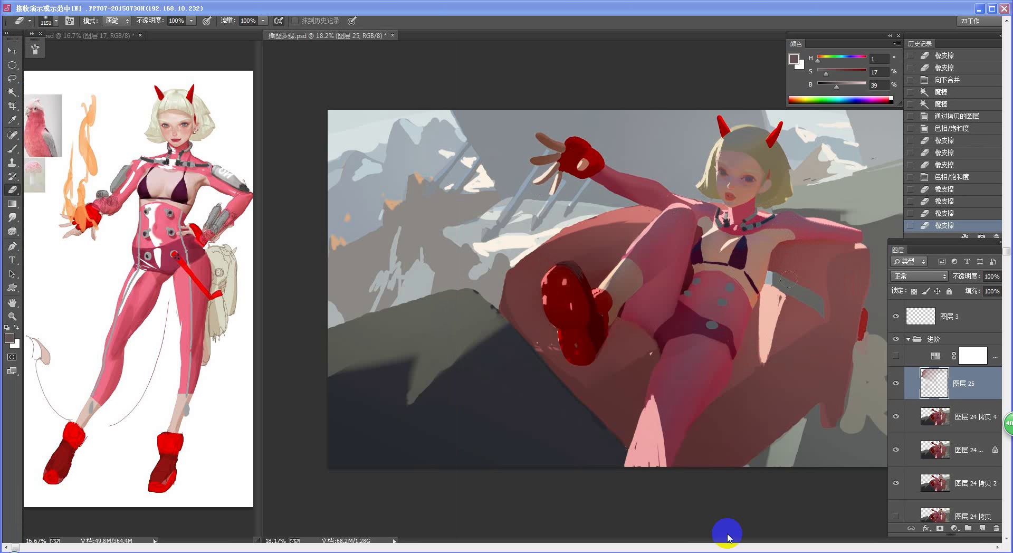
mouse_move(719, 346)
mouse_down()
mouse_move(686, 393)
mouse_move(643, 349)
mouse_up()
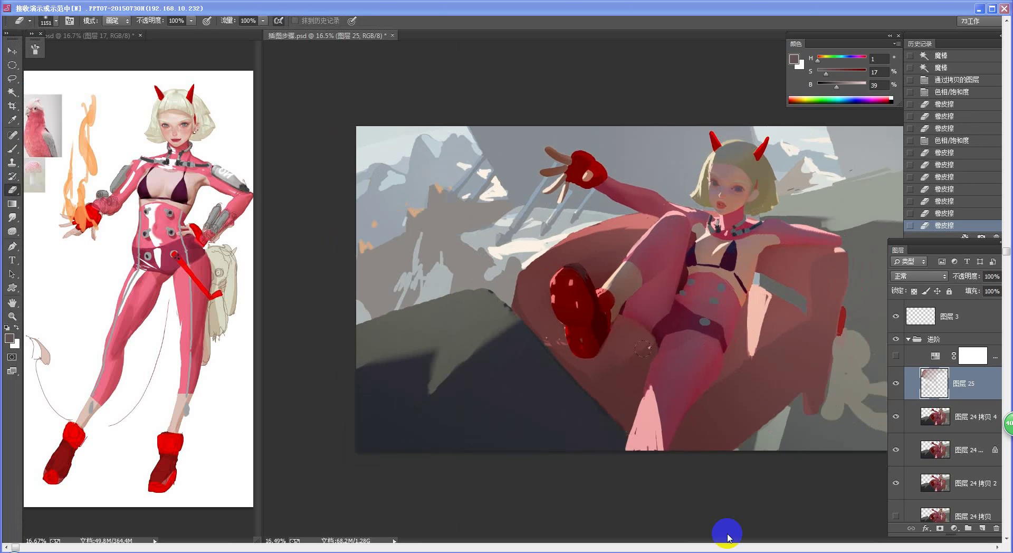
Clear the stray wand selection and merge 图层 25 down into 图层 24 拷贝 4
drag(736, 318, 769, 336)
key(w)
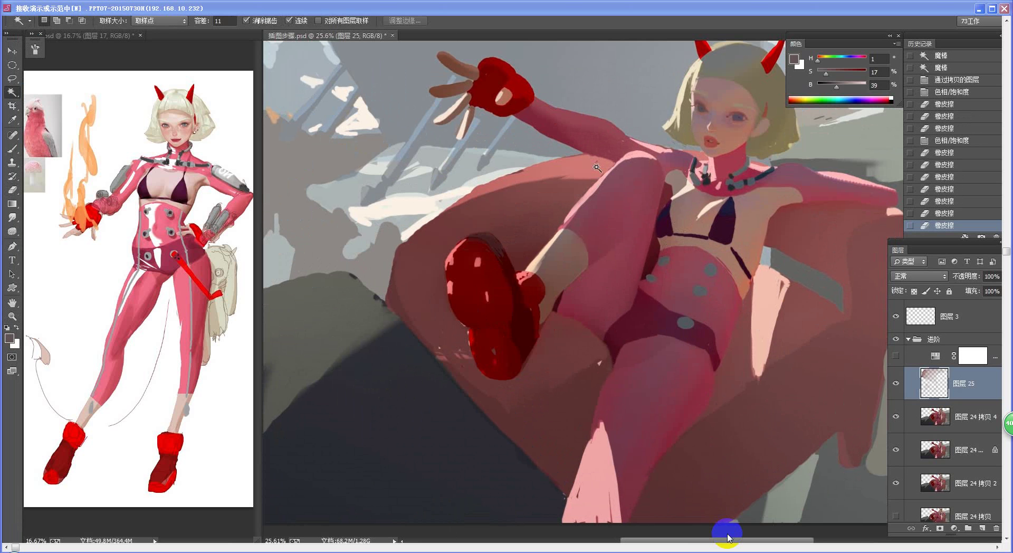
click(728, 173)
key(ctrl+d)
key(ctrl+e)
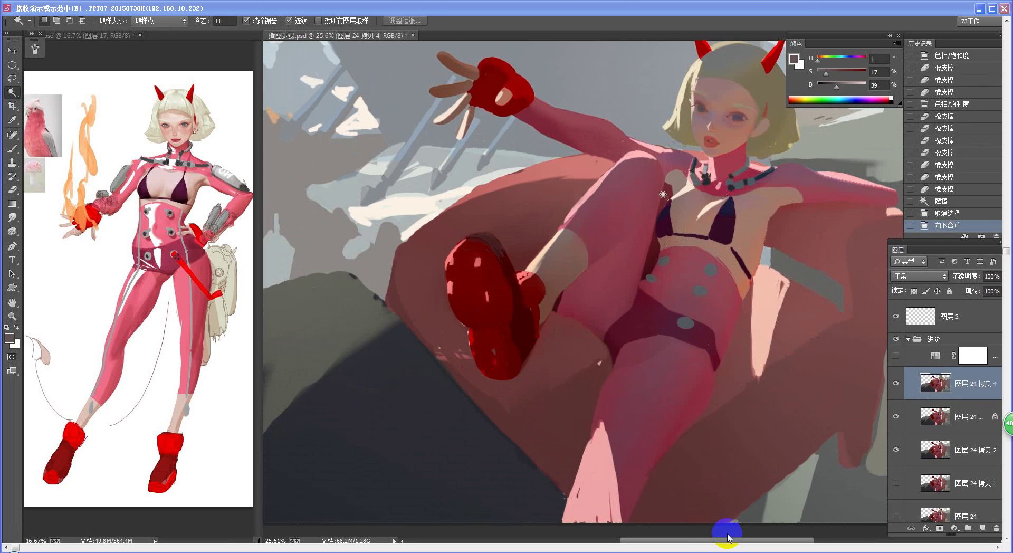
Magic-wand the lit strips on the seat's upper edge and behind the neck, and set their saturation to +59 and lightness to +60
click(595, 171)
shift+click(700, 155)
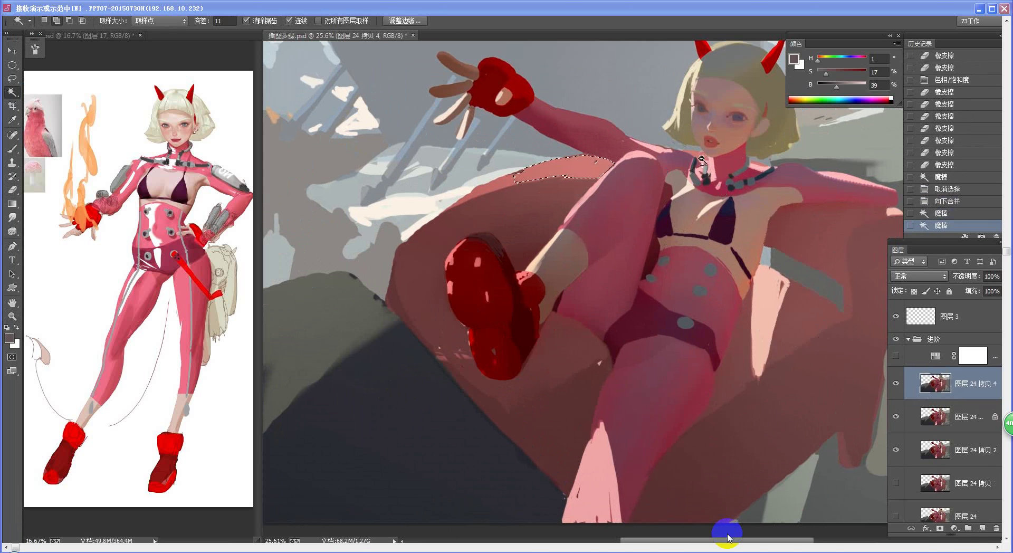
shift+click(759, 164)
shift+click(498, 186)
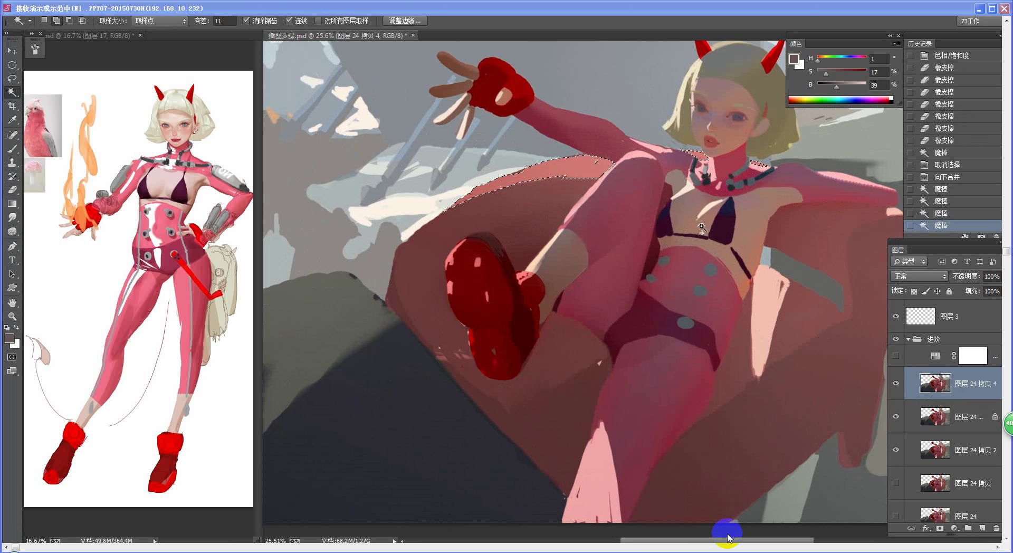
key(ctrl+u)
drag(845, 283, 877, 287)
click(863, 285)
click(872, 285)
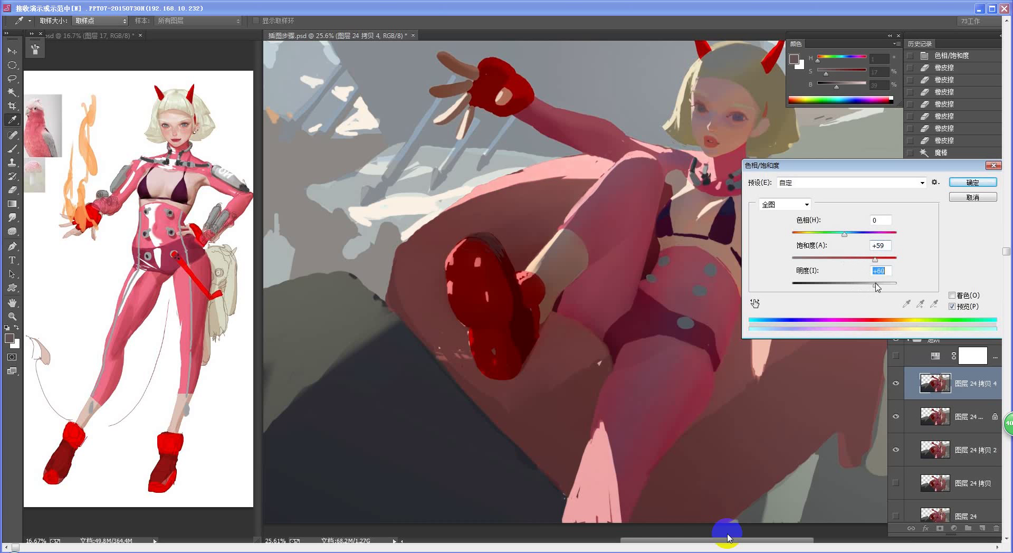
click(972, 183)
Magic-wand the pale highlight strip beside the waist, repaint it light pink with hue 3, saturation 37 and brightness 100, and deselect
key(z)
alt+click(746, 303)
alt+click(739, 308)
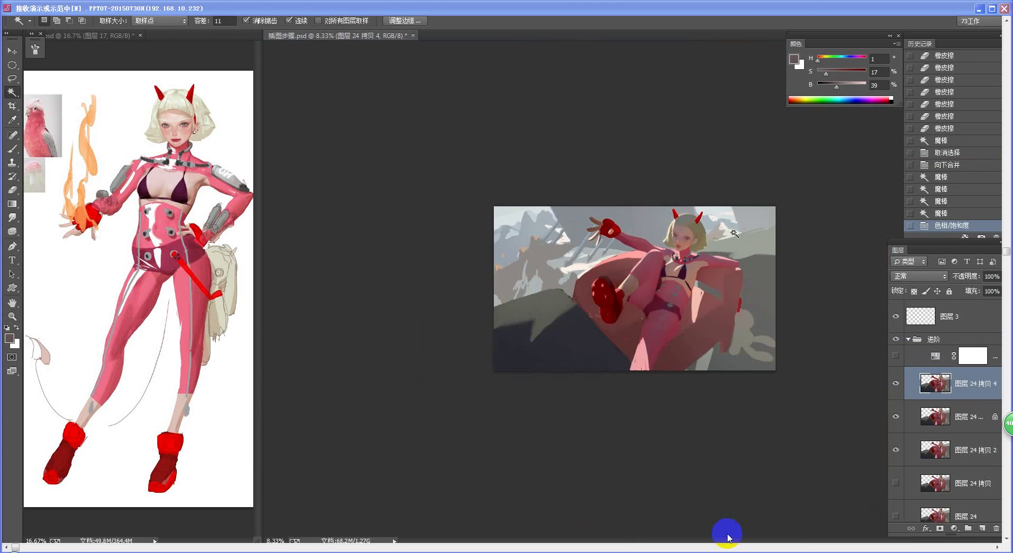
drag(732, 316, 754, 309)
key(w)
click(762, 308)
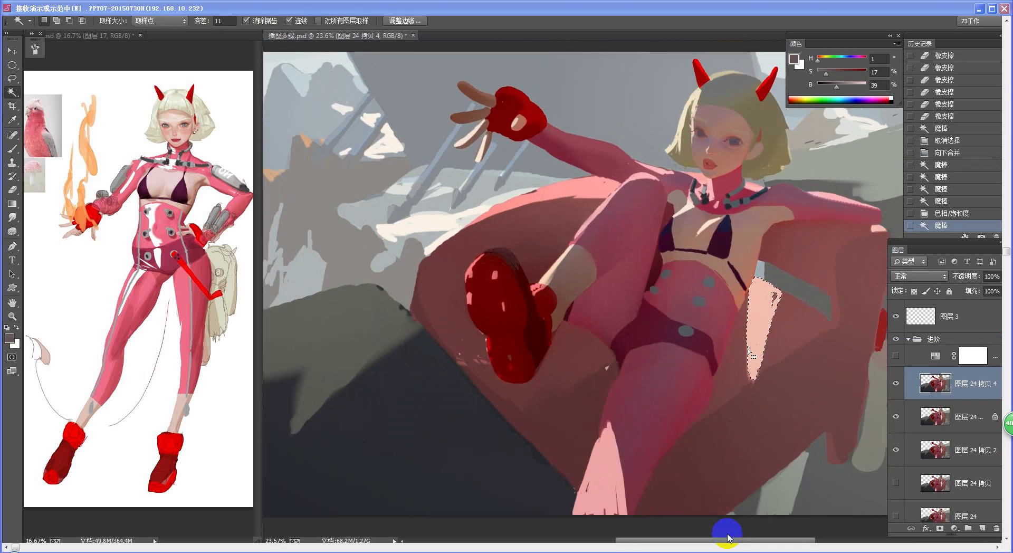
key(b)
alt+click(629, 260)
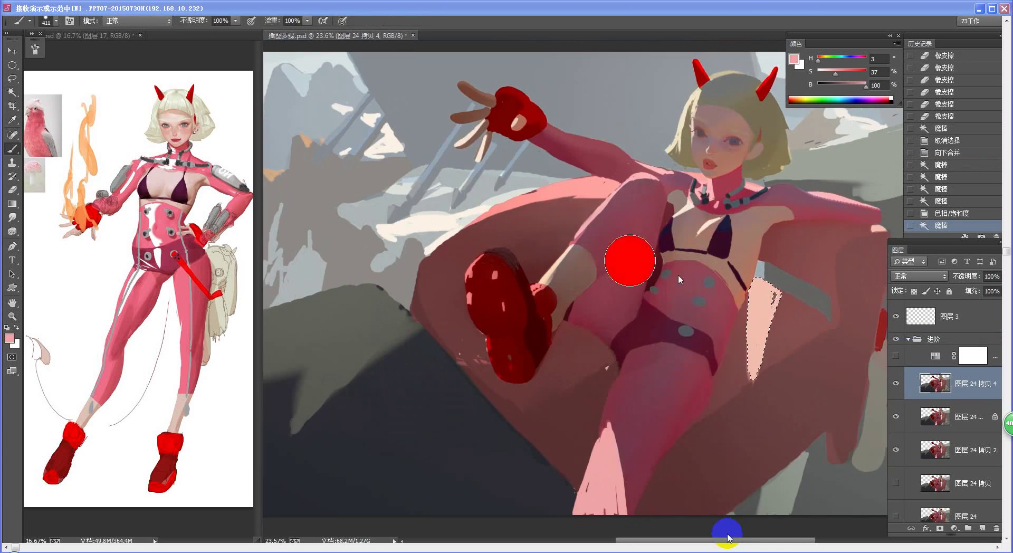
mouse_move(763, 274)
mouse_down()
mouse_move(753, 348)
mouse_move(772, 306)
mouse_move(534, 321)
mouse_up()
key(ctrl+d)
Magic-wand the small pale highlight atop the armrest below the hand, repaint it the same light pink and deselect
drag(633, 259, 661, 289)
key(w)
click(564, 258)
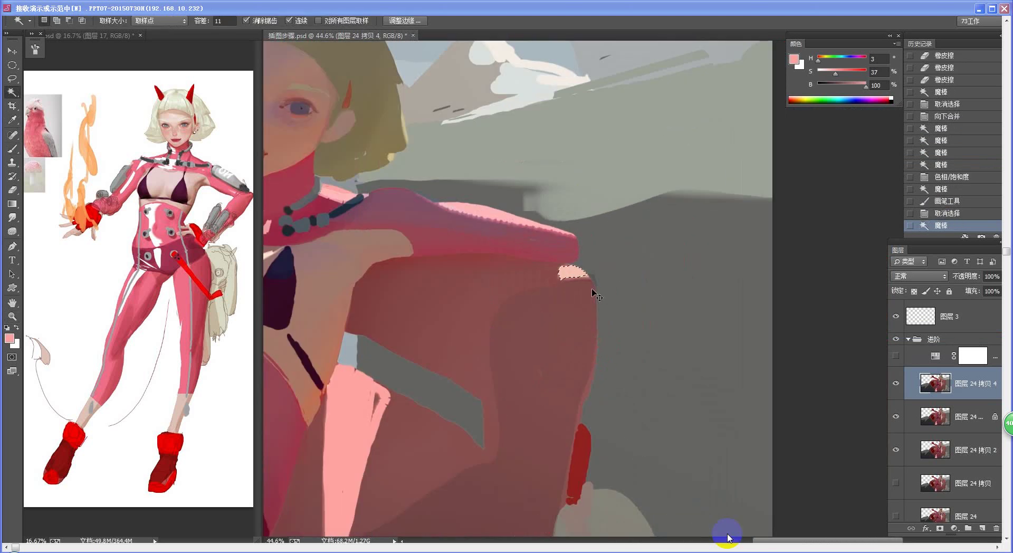
key(ctrl+j)
key(ctrl+z)
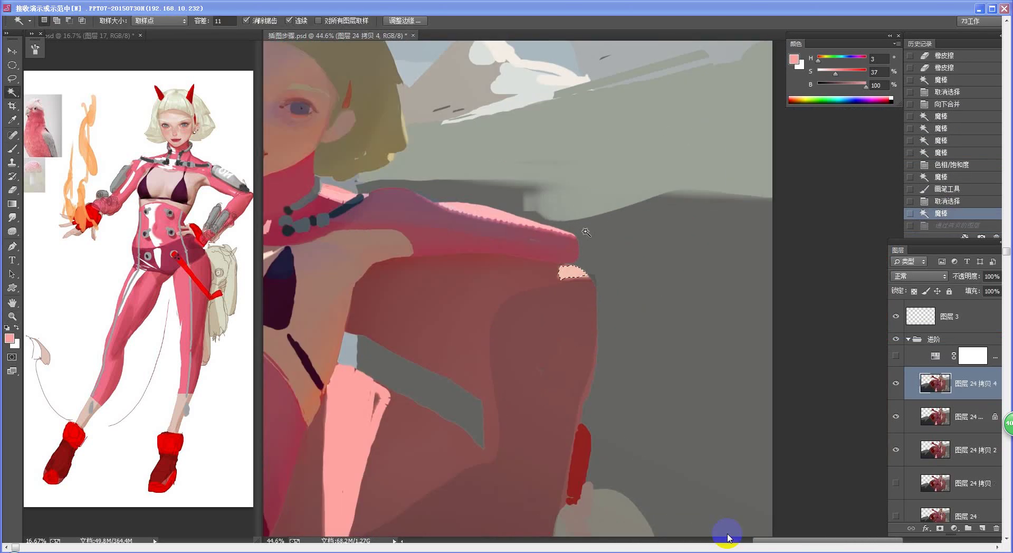
key(b)
drag(563, 270, 584, 275)
key(ctrl+d)
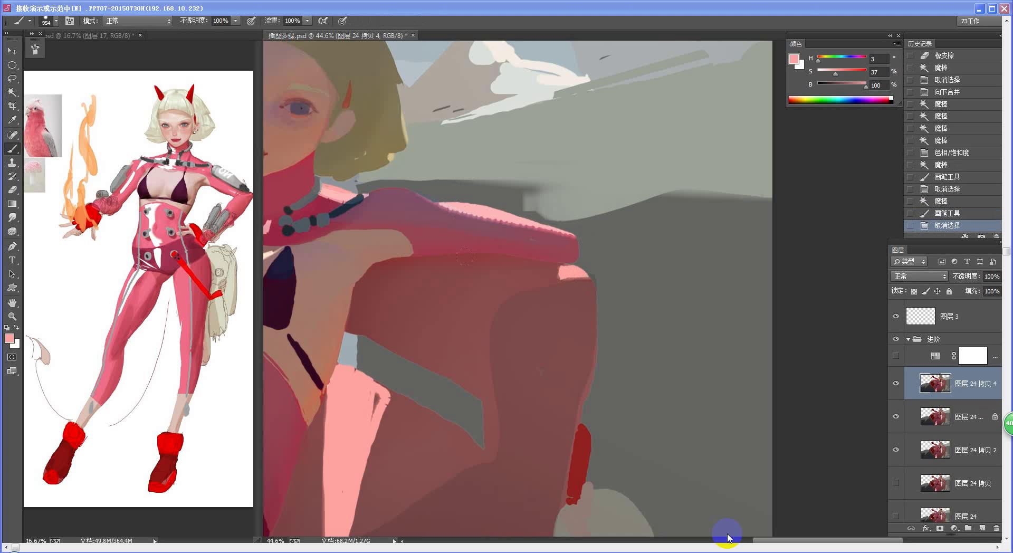
Sample a light pink and paint a rim highlight with a 19 px hard brush along the seat's outer edge above the rock
drag(618, 343, 559, 386)
key(ctrl+space)
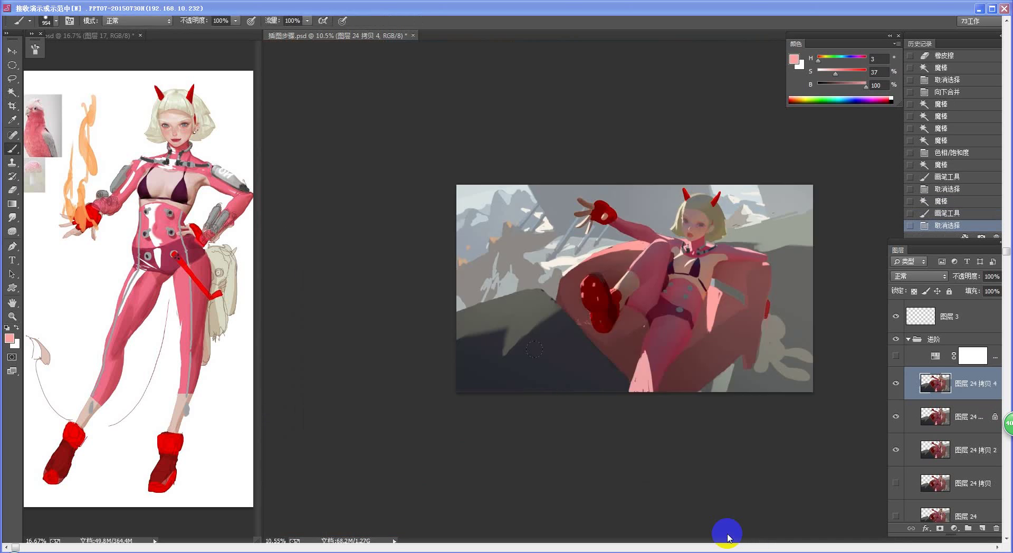
key(ctrl+space)
drag(636, 290, 678, 341)
alt+click(618, 204)
drag(518, 326, 533, 319)
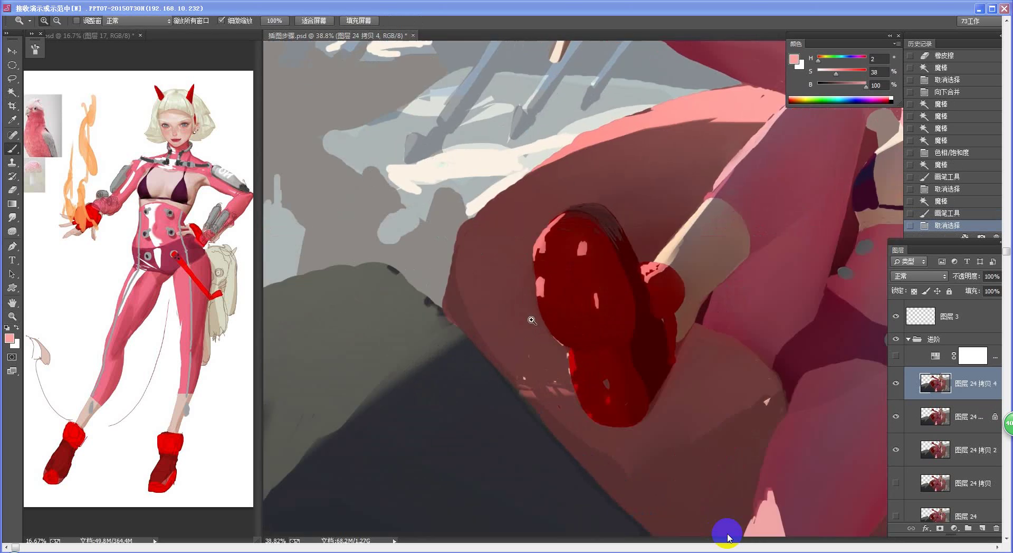
right_click(468, 151)
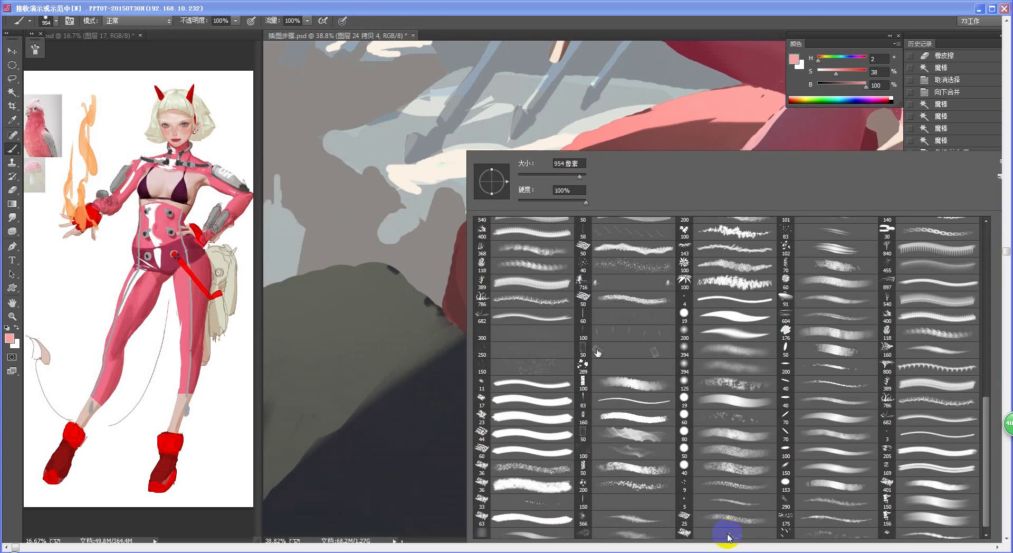
double_click(742, 319)
drag(456, 243, 449, 313)
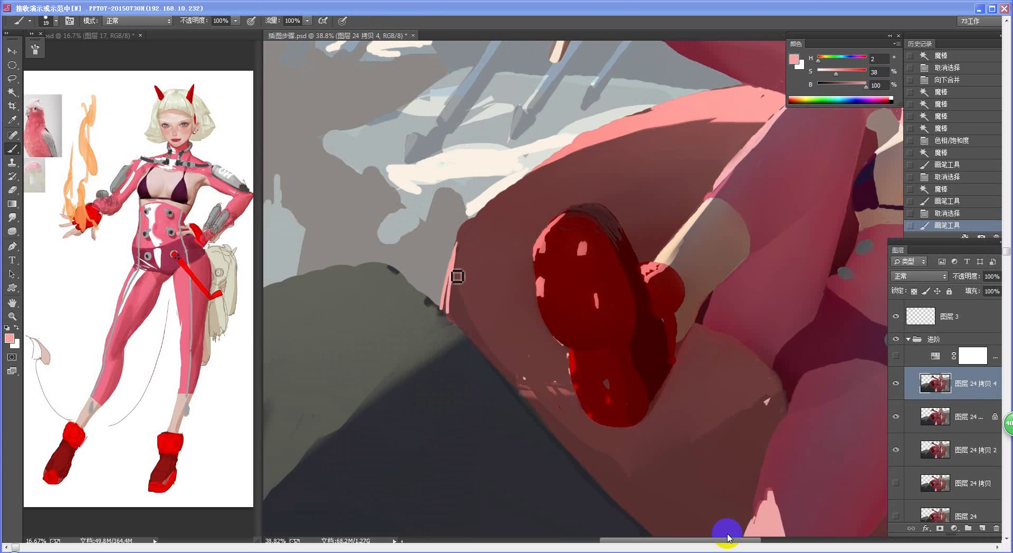
drag(454, 274, 448, 310)
mouse_move(457, 254)
mouse_down()
mouse_move(453, 280)
mouse_move(468, 219)
mouse_up()
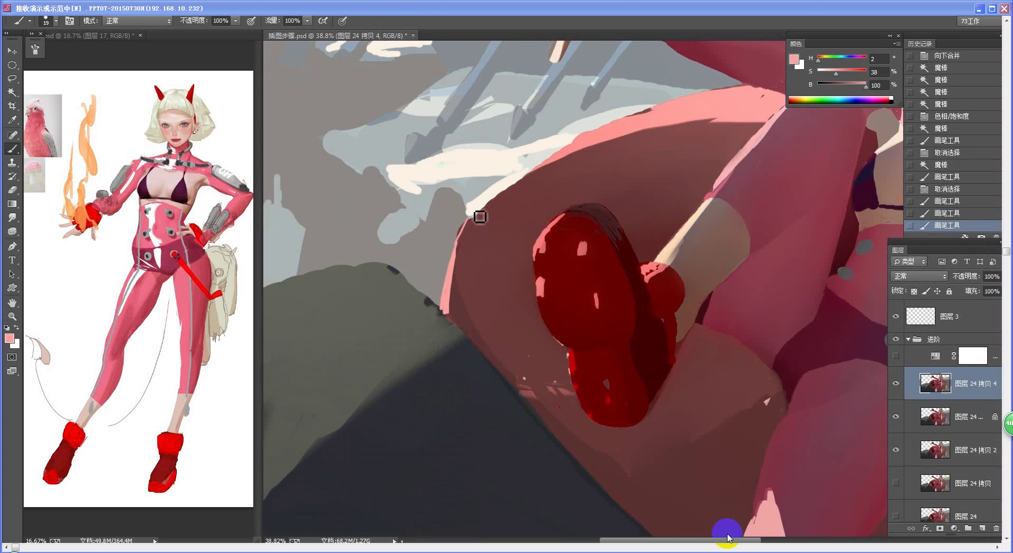
Switch the eraser to the 19 px hard brush, hide the two visible copy layers beneath, and trim the seat's outer contour
key(e)
right_click(467, 210)
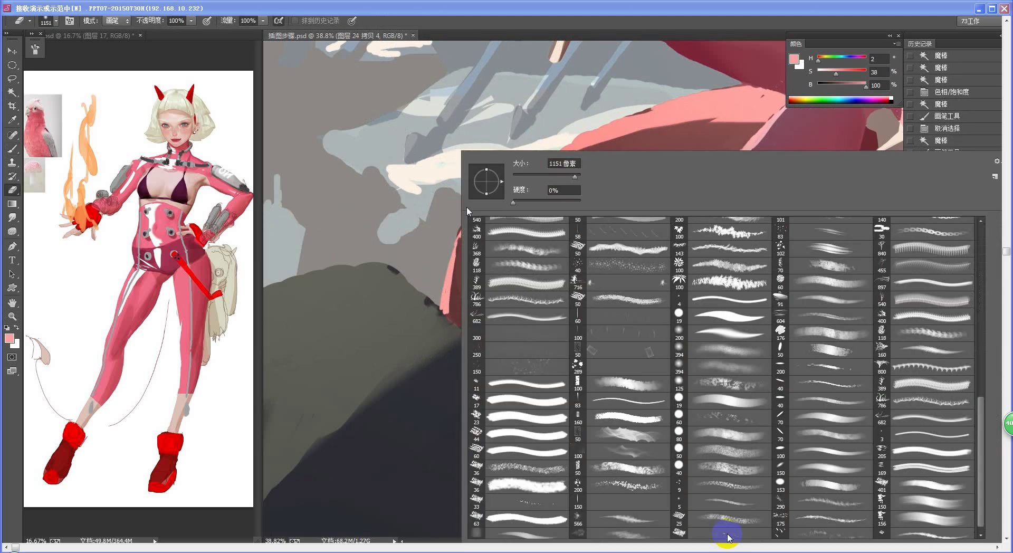
click(725, 315)
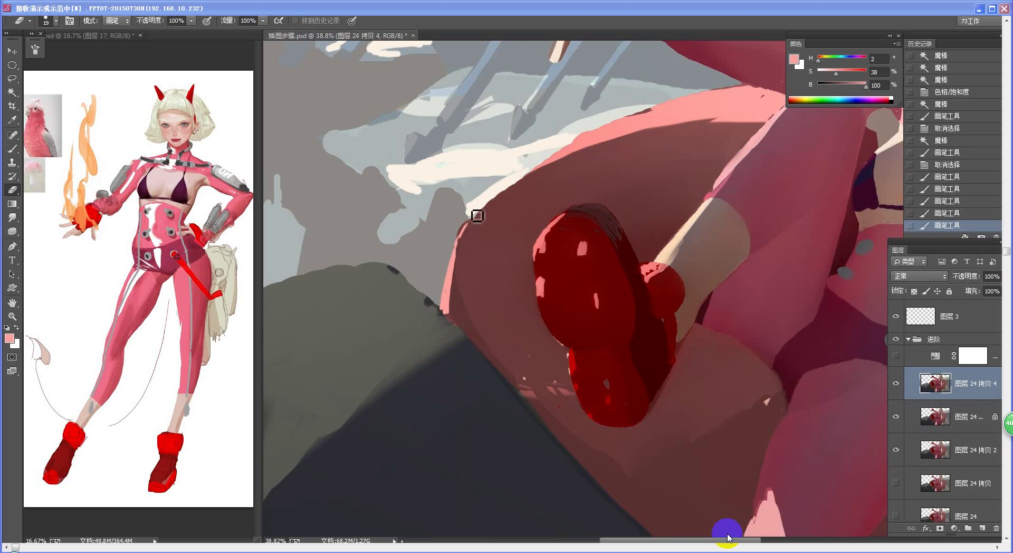
drag(471, 227, 453, 264)
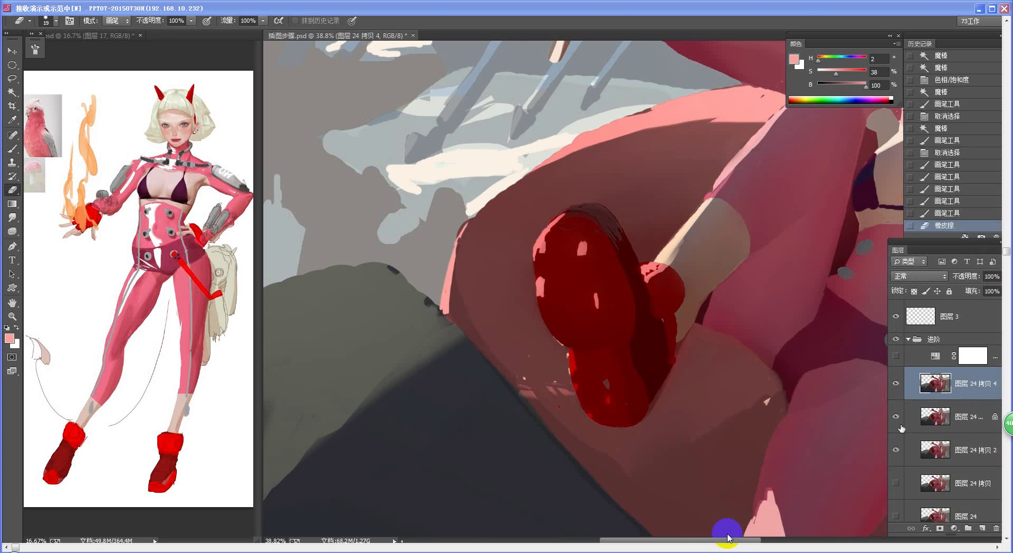
click(898, 446)
key(/)
key(slash)
mouse_move(469, 233)
mouse_down()
mouse_move(453, 266)
mouse_move(502, 197)
mouse_move(605, 129)
mouse_up()
Enlarge the eraser to 35 px and clean the ragged upper contour of the seat's pink rim, undoing and redoing the unsatisfactory strokes
key(bracketright)
key(bracketright)
key(bracketright)
key(bracketright)
drag(532, 171, 689, 100)
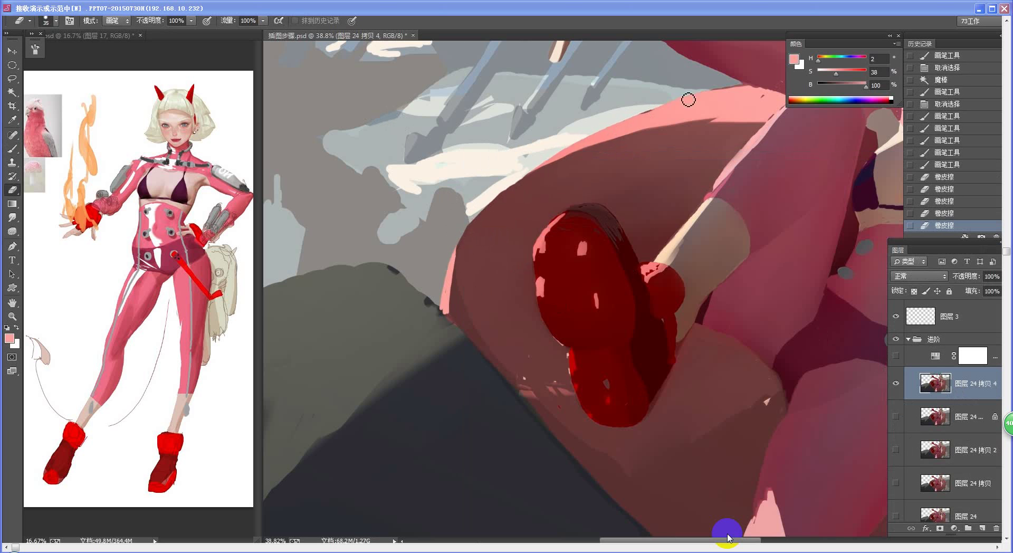
drag(555, 156, 734, 92)
key(ctrl+z)
key(ctrl+z)
mouse_move(645, 115)
mouse_down()
mouse_move(747, 88)
mouse_move(726, 90)
mouse_up()
Sample the light pink of the seat's rim and extend the highlight down to the rock with the 19 px brush
key(z)
drag(628, 217, 600, 195)
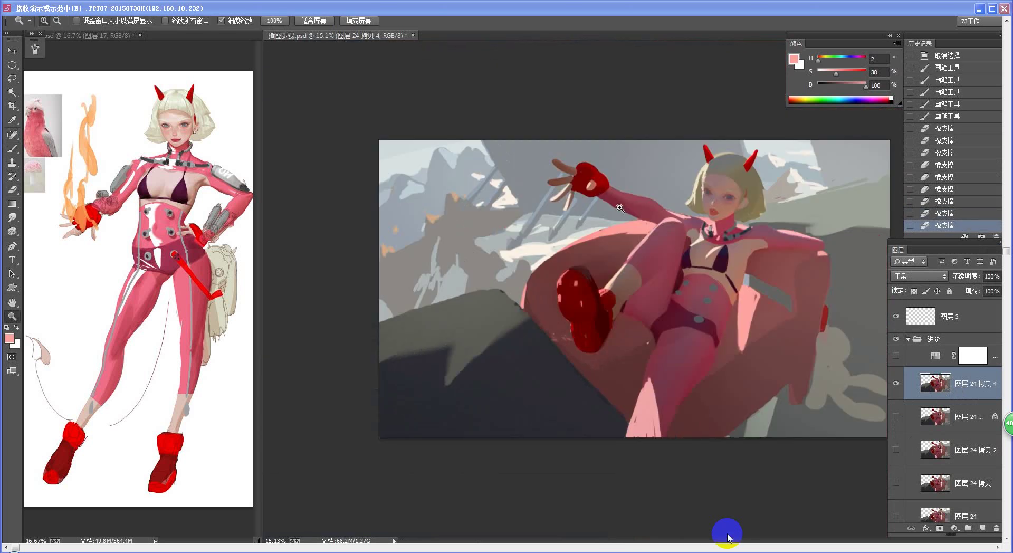
drag(623, 274, 637, 273)
drag(561, 340, 570, 337)
key(b)
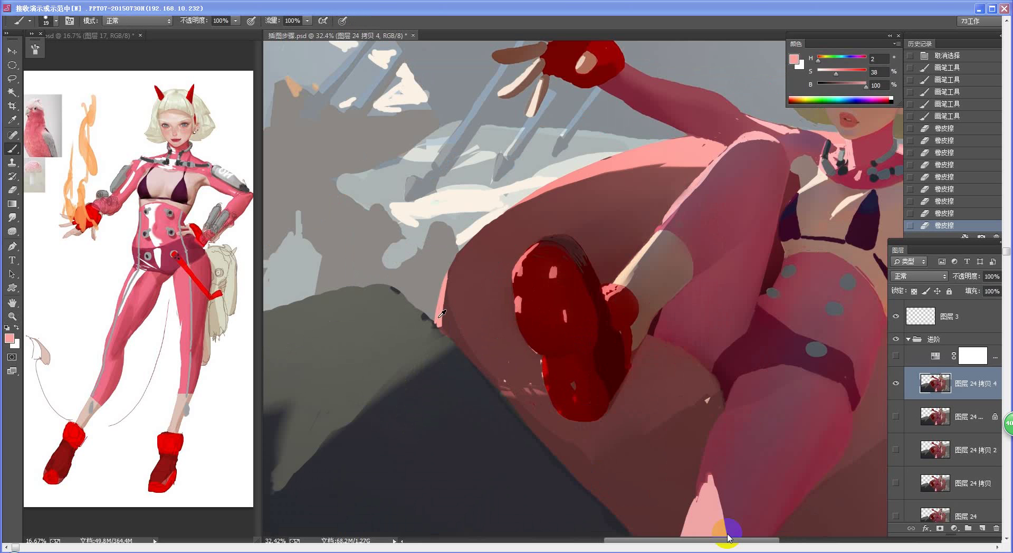
alt+click(437, 320)
drag(442, 331, 448, 339)
Sample the seat's dark brownish red and touch up its shaded surface below the shoe, along the rock edge
key(ctrl+space)
drag(556, 328, 531, 332)
key(ctrl+space)
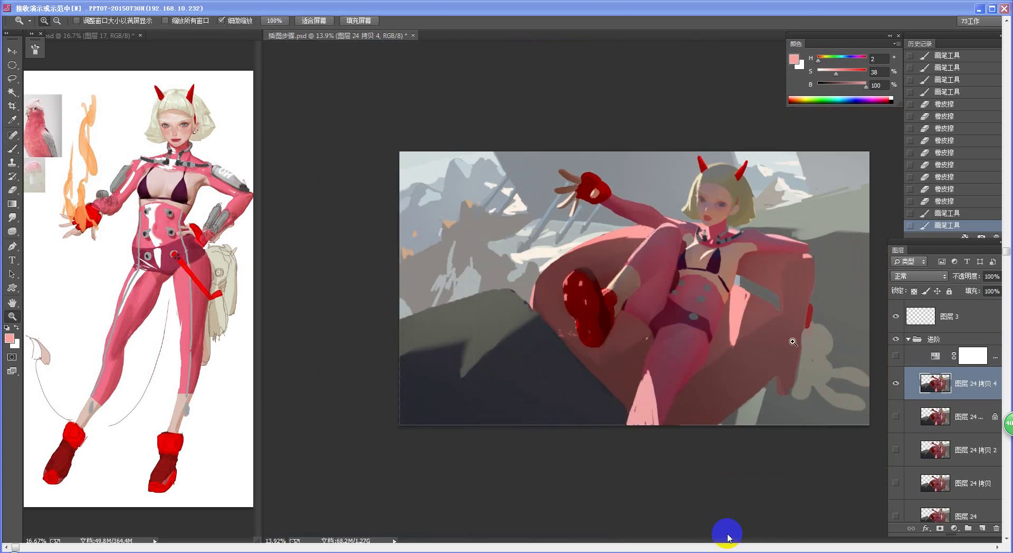
drag(793, 343, 803, 366)
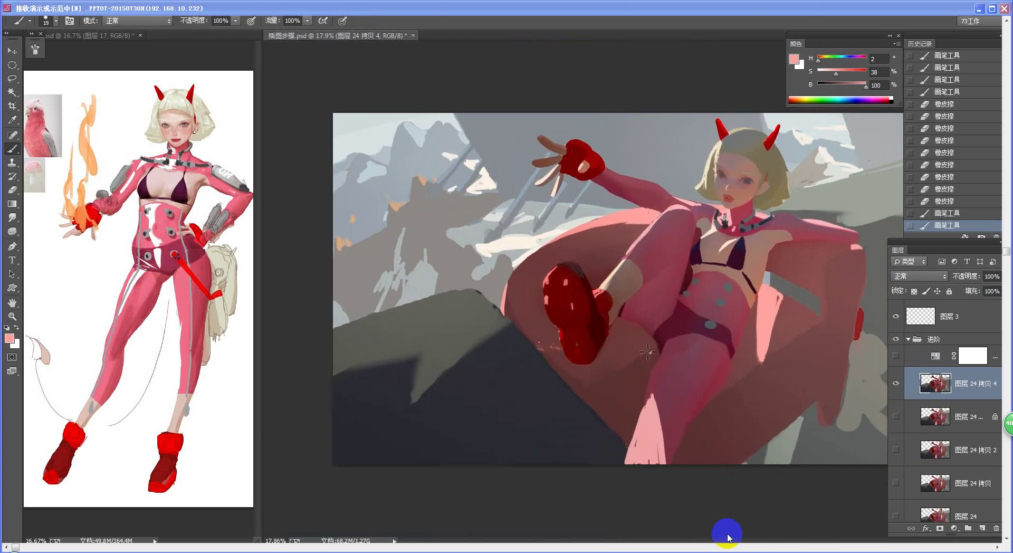
alt+click(615, 350)
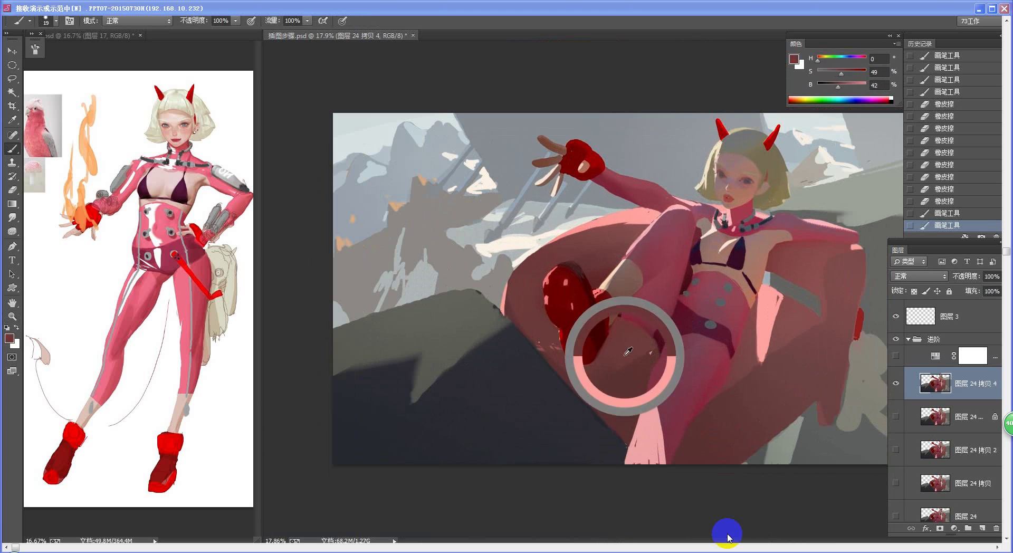
click(628, 359)
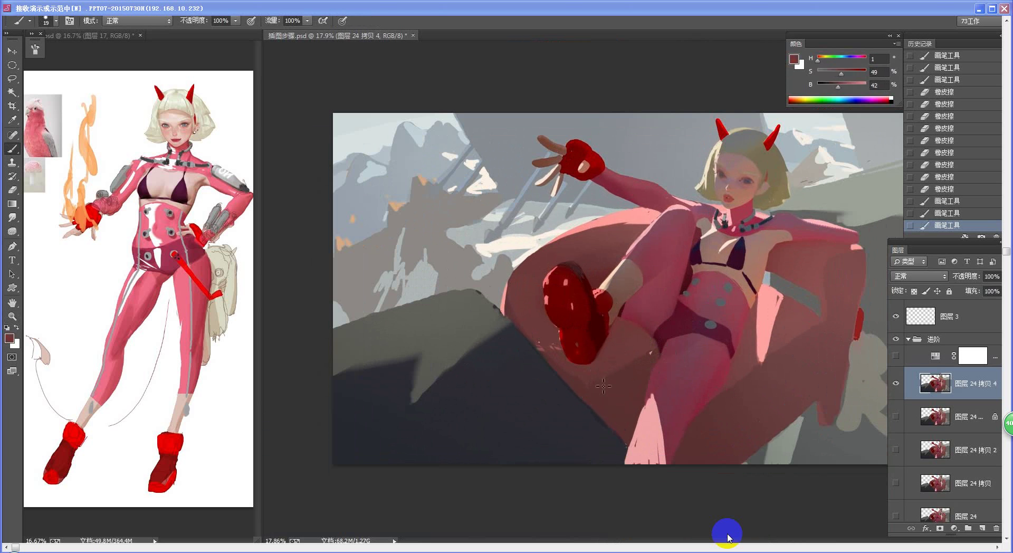
mouse_move(604, 386)
mouse_down()
mouse_move(596, 387)
mouse_move(615, 388)
mouse_up()
key(ctrl+space)
mouse_move(613, 386)
mouse_down()
mouse_move(622, 387)
mouse_move(607, 384)
mouse_up()
key(ctrl+space)
drag(682, 323, 704, 328)
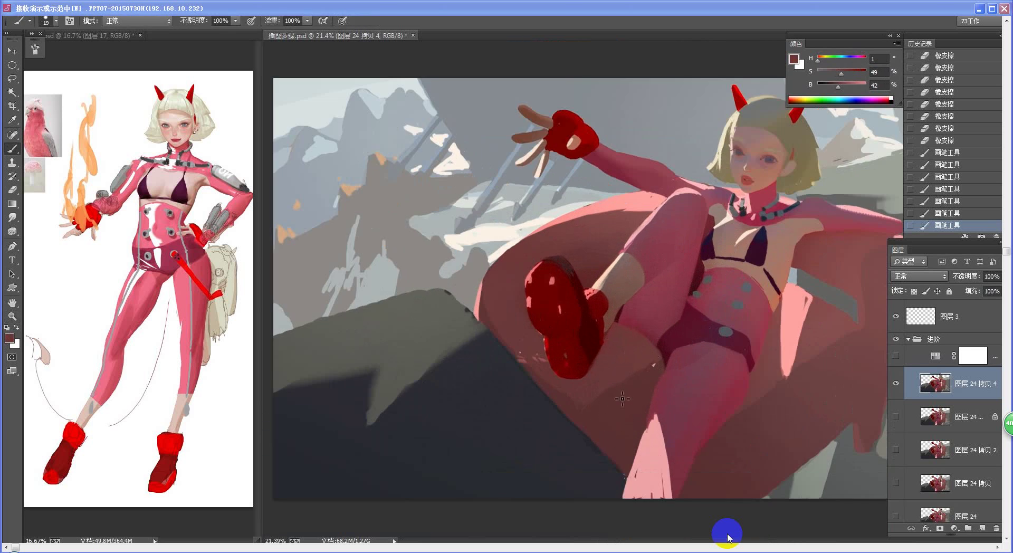
Lasso an oval on the seat beside the lower thigh and add a second oval on the armrest's front face
key(l)
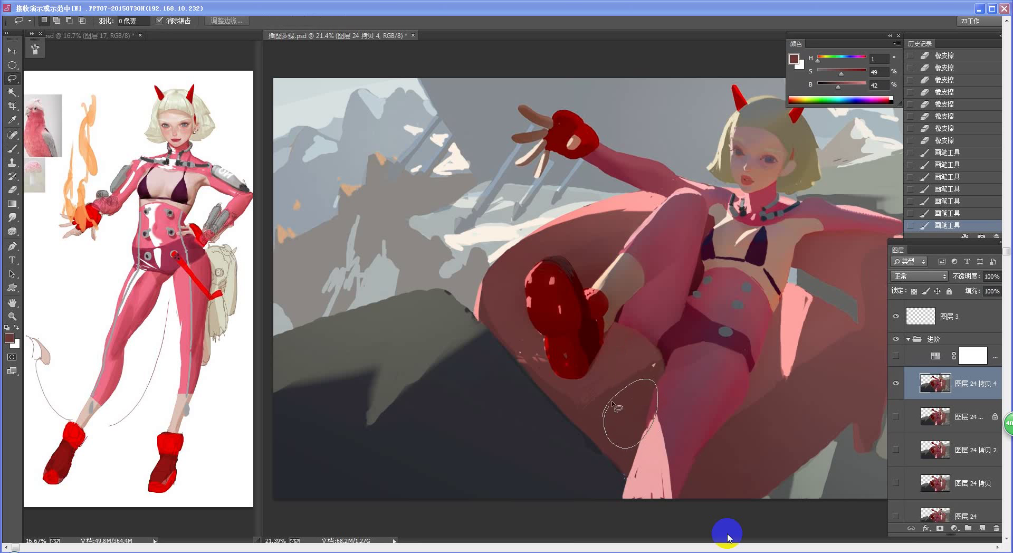
drag(613, 405, 611, 413)
key(alt)
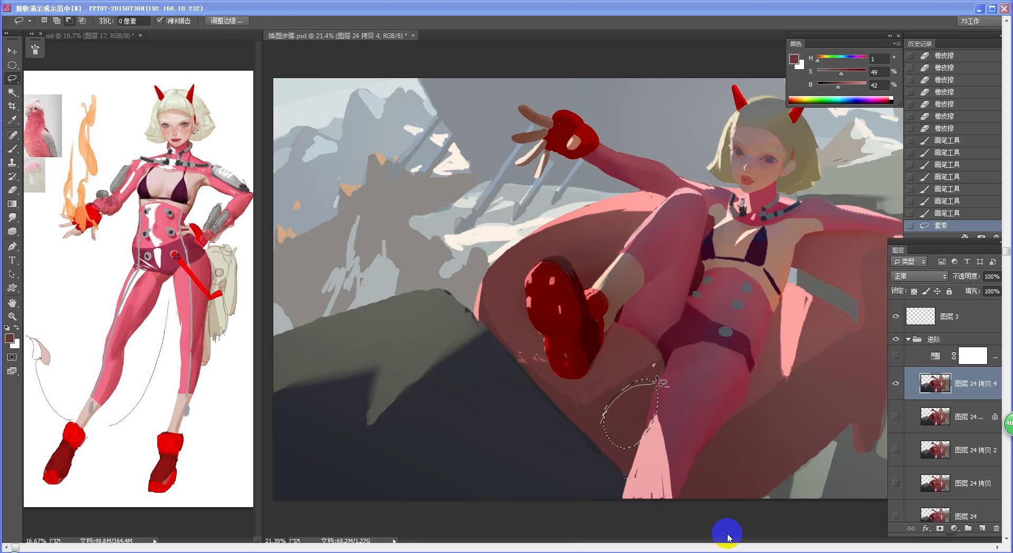
drag(656, 374, 657, 376)
key(ctrl+z)
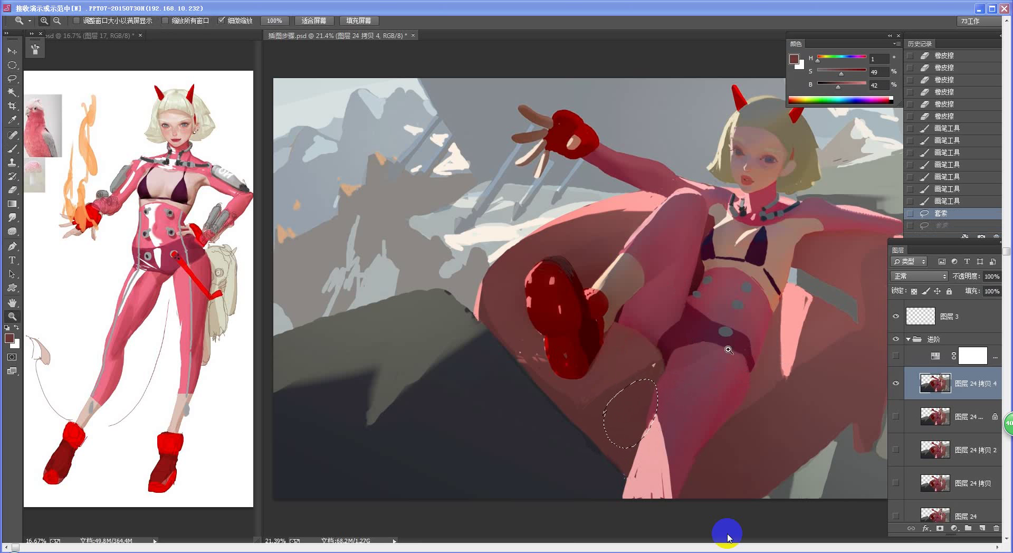
mouse_move(743, 350)
mouse_down()
mouse_move(759, 360)
mouse_move(580, 329)
mouse_up()
key(shift)
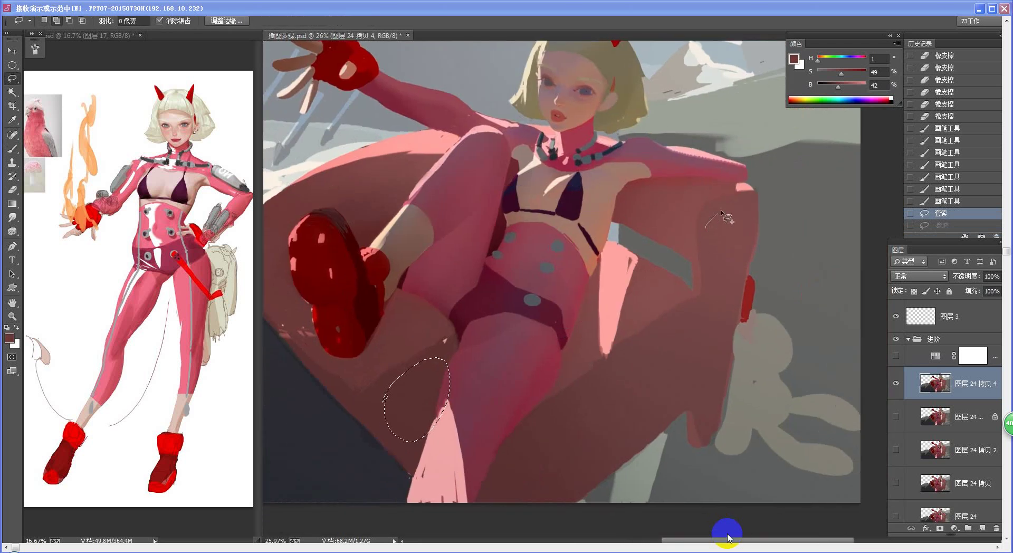
mouse_move(711, 219)
mouse_down()
mouse_move(734, 204)
mouse_move(751, 221)
mouse_move(740, 250)
mouse_up()
drag(704, 227, 706, 230)
Copy both ovals to a new layer and recolour them with Hue/Saturation: hue -36, reduced saturation and lightness -16
key(ctrl+j)
key(ctrl+u)
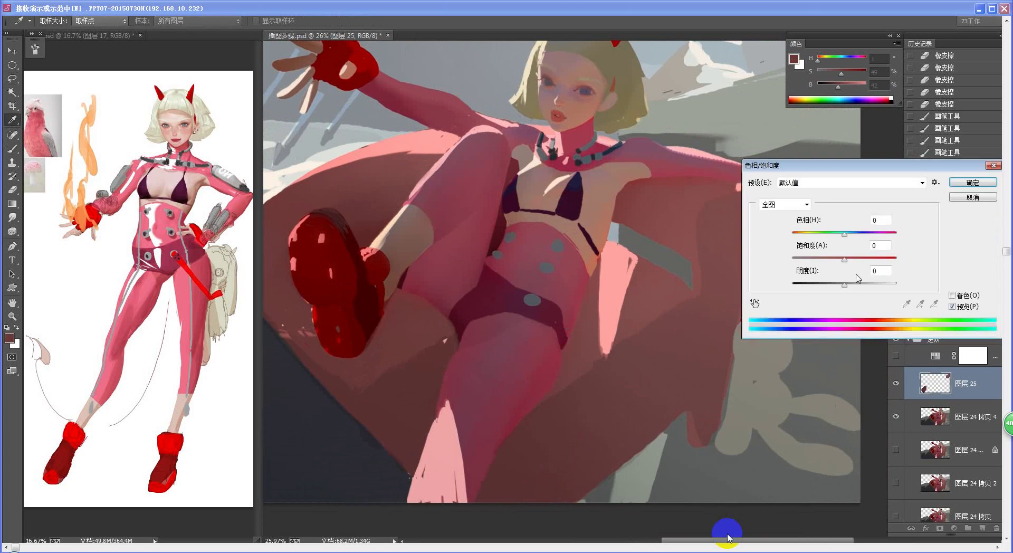
drag(846, 288, 839, 288)
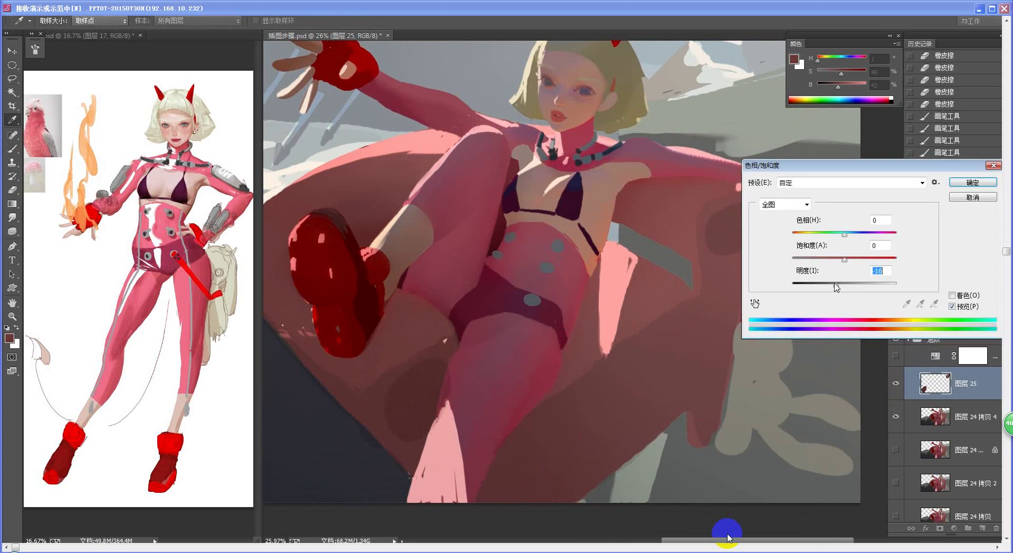
drag(844, 234, 824, 262)
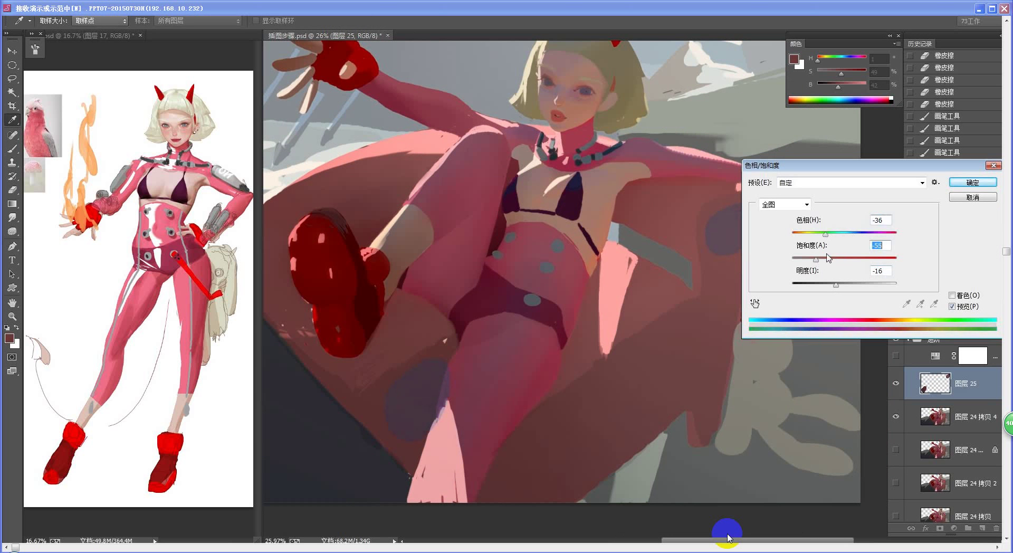
click(969, 187)
Open the incoming chat message from its notification
drag(708, 339, 679, 339)
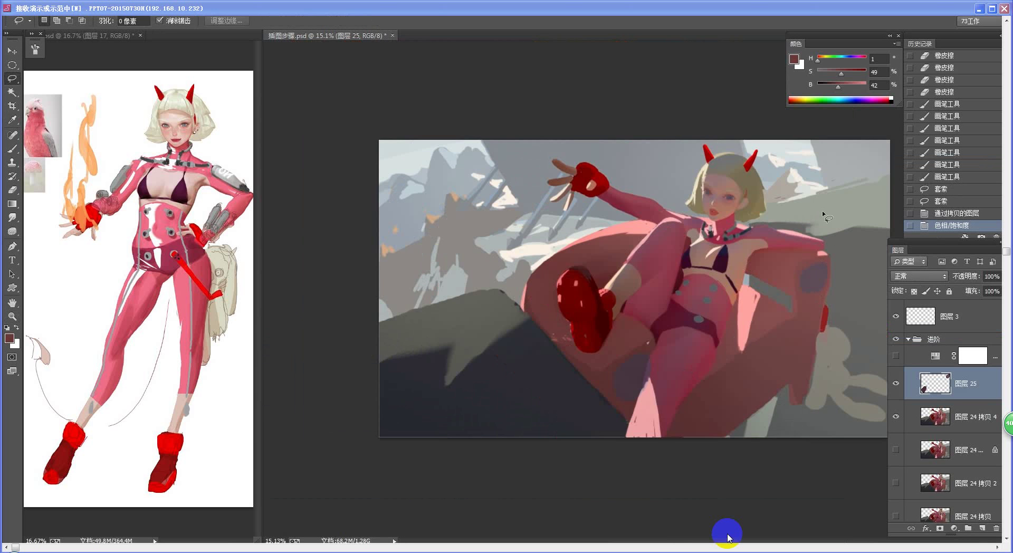
scroll(686, 298, up, 2)
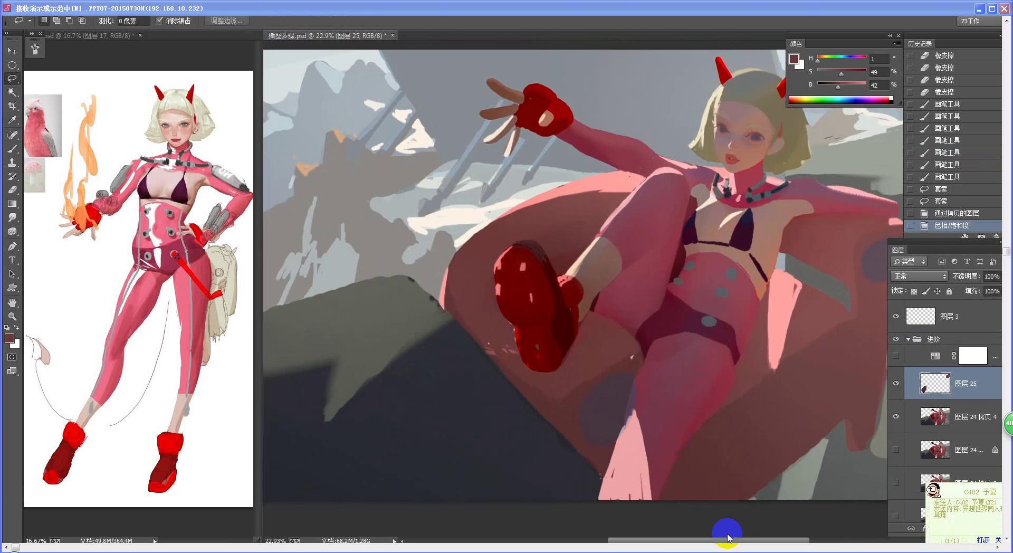
click(957, 537)
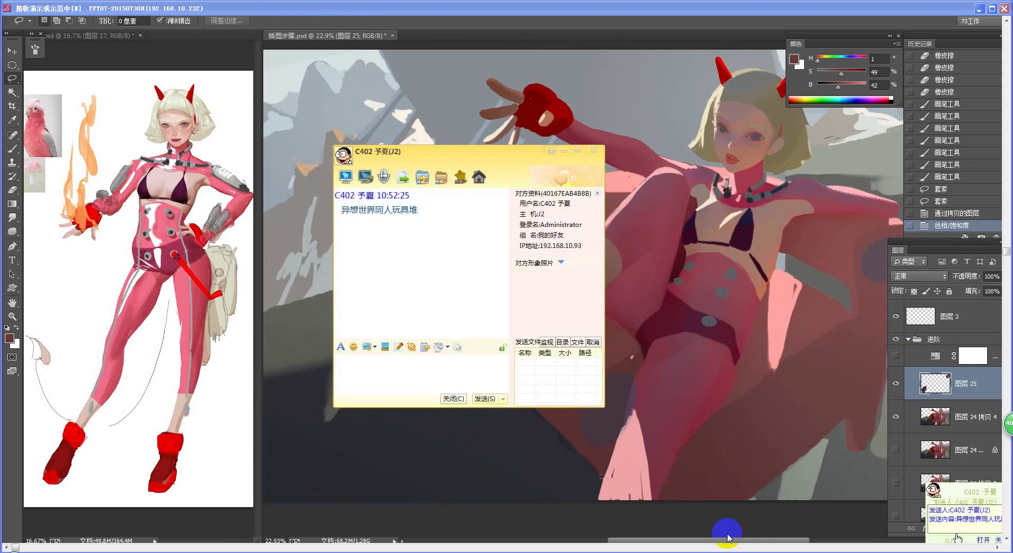
Erase the part of the grey-violet oval that overlaps the girl's thigh, using the 35 px eraser
drag(660, 428, 686, 428)
key(e)
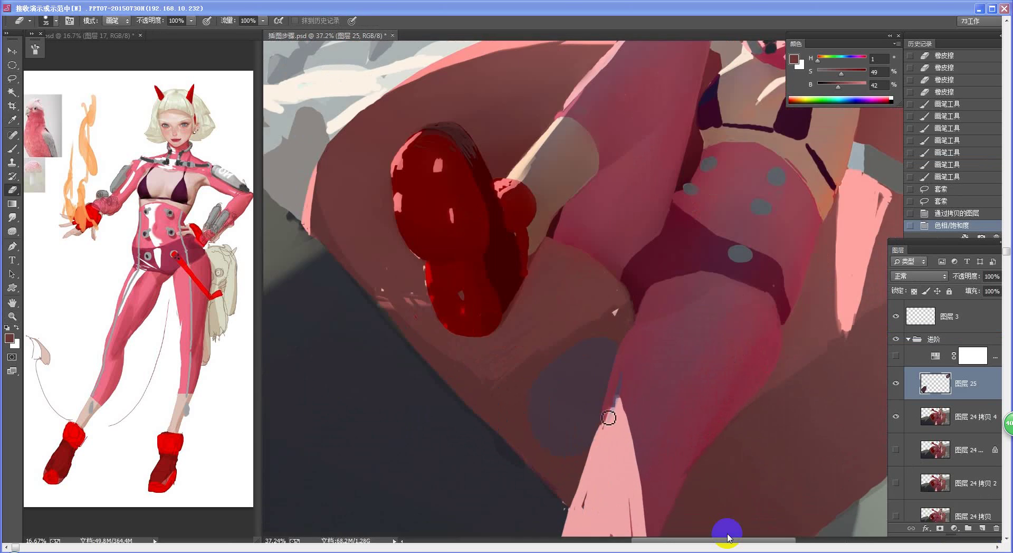
drag(628, 364, 618, 381)
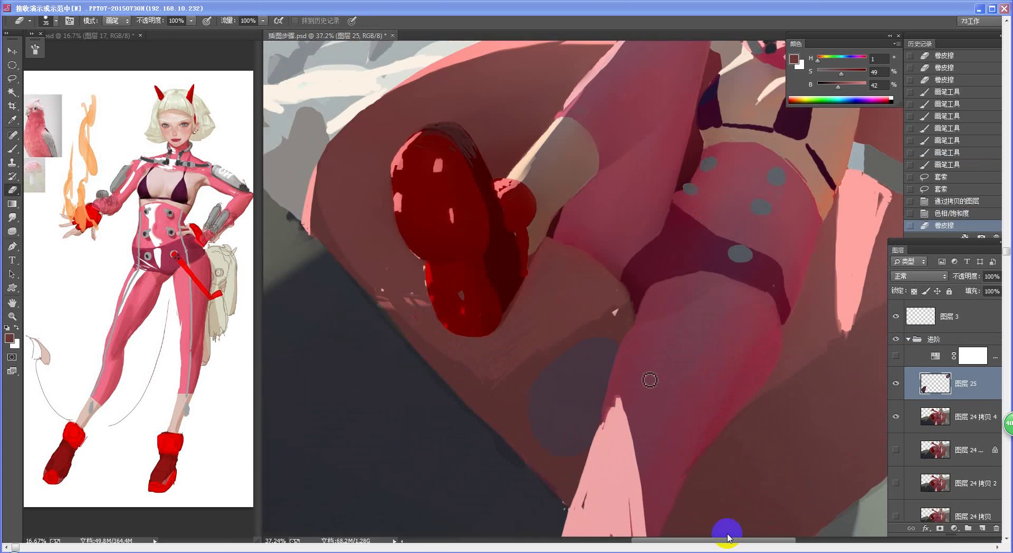
Lasso a smaller, offset inner oval within the grey-violet patch on the armrest and another within the seat patch
key(l)
mouse_move(696, 375)
mouse_down()
mouse_move(581, 337)
mouse_move(364, 339)
mouse_up()
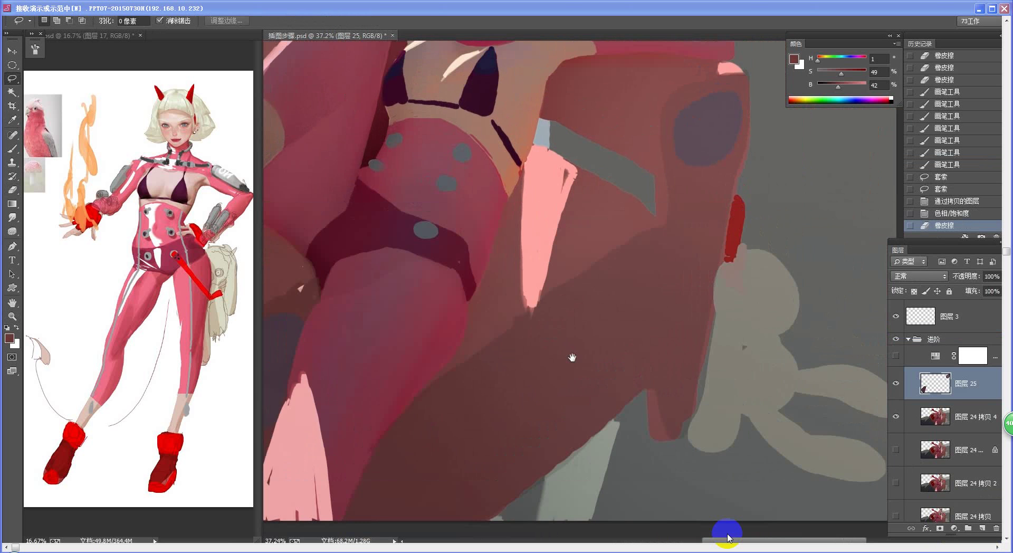
drag(561, 299, 633, 348)
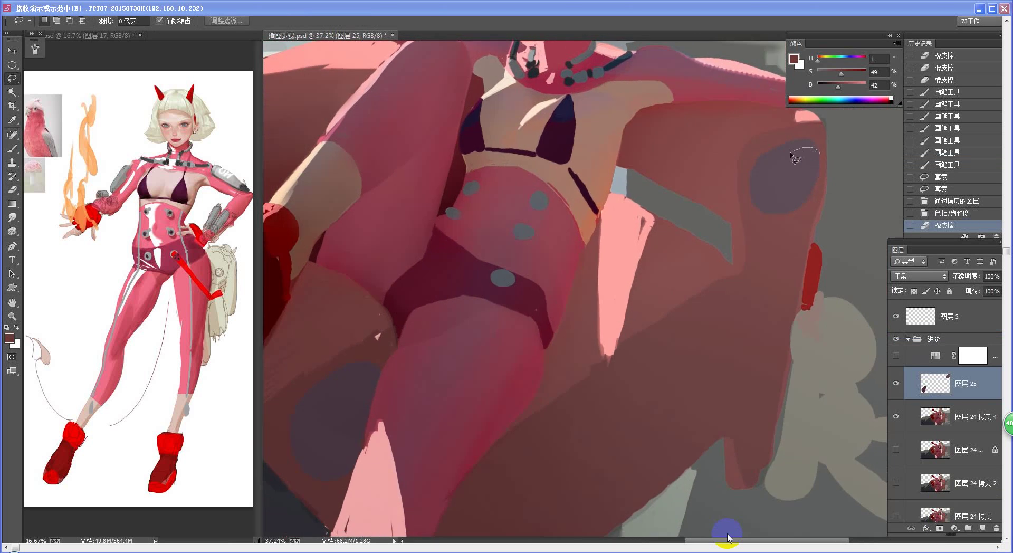
mouse_move(763, 196)
mouse_down()
mouse_move(800, 219)
mouse_move(820, 154)
mouse_up()
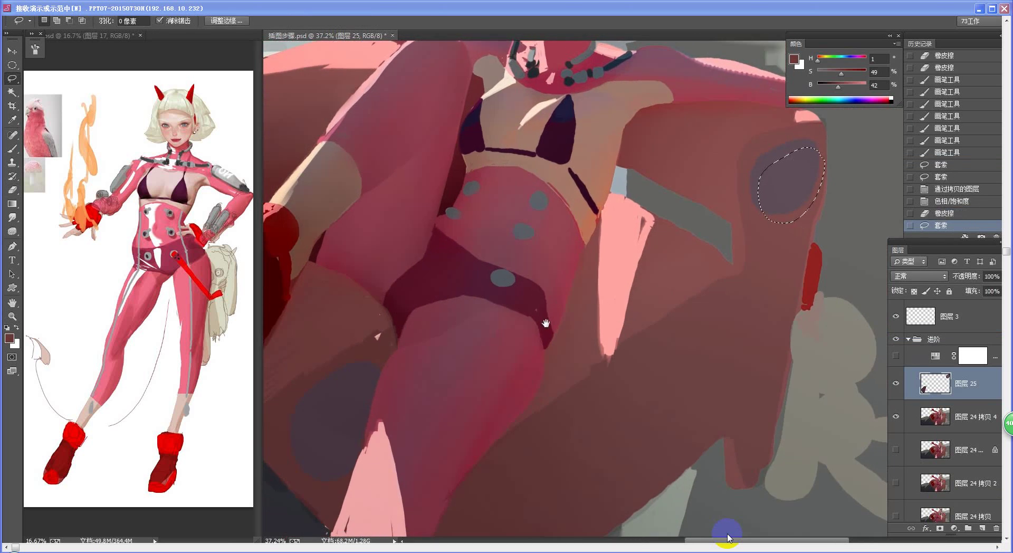
scroll(540, 300, down, 3)
scroll(541, 299, left, 5)
mouse_move(523, 296)
mouse_down()
mouse_move(483, 338)
mouse_move(467, 376)
mouse_move(470, 407)
mouse_move(548, 298)
mouse_up()
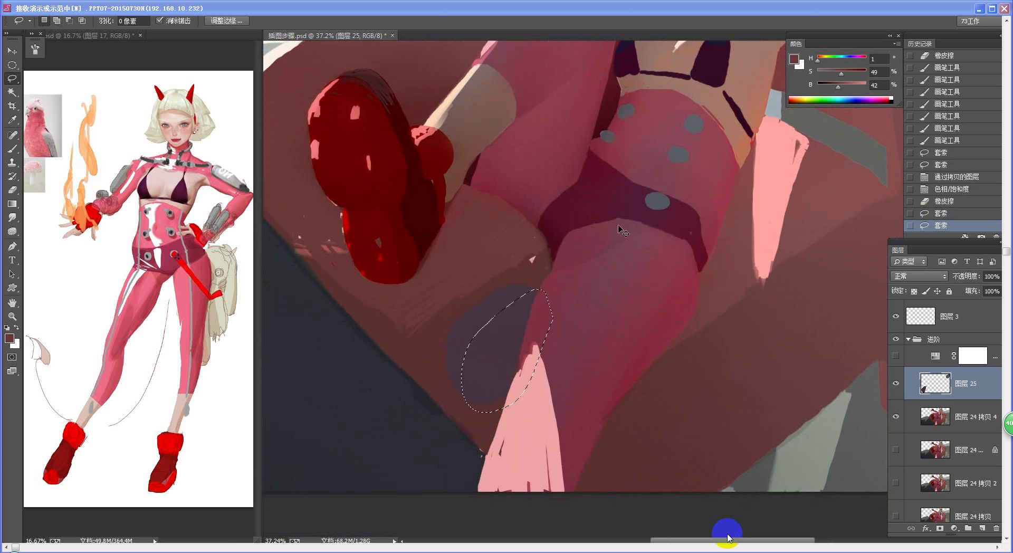
Darken the selected inner ovals with Hue/Saturation at lightness -24 and merge the patch layer down into the illustration layer
key(ctrl+u)
drag(844, 285, 837, 287)
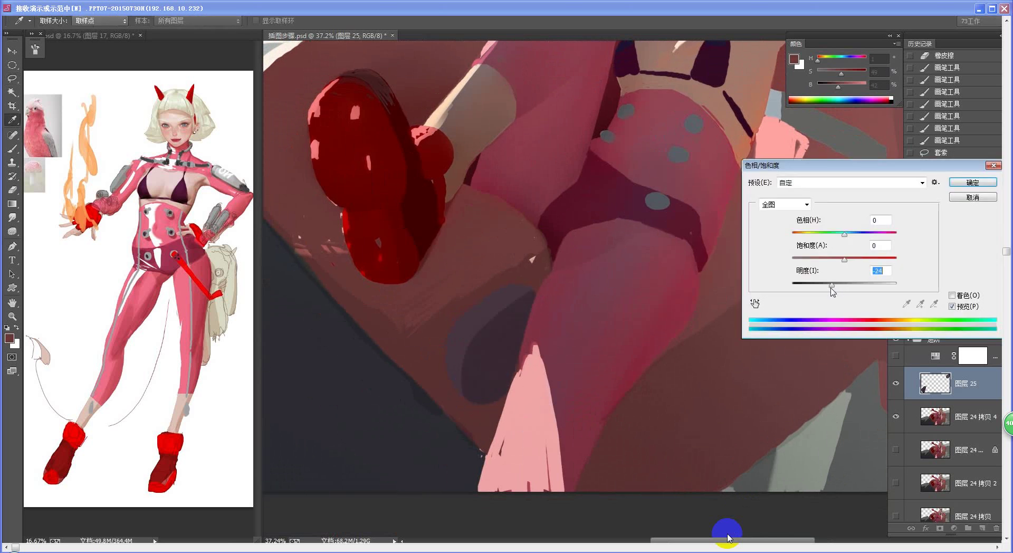
click(972, 182)
scroll(747, 357, down, 5)
mouse_move(745, 352)
mouse_down()
mouse_move(735, 335)
mouse_move(770, 328)
mouse_move(779, 344)
mouse_up()
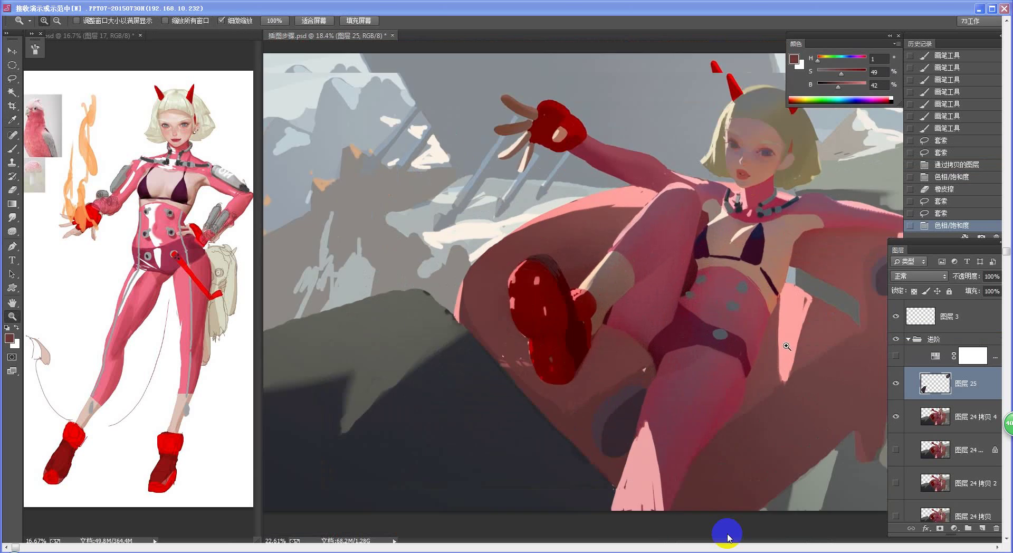
mouse_move(743, 371)
mouse_down()
mouse_move(687, 423)
mouse_move(691, 380)
mouse_up()
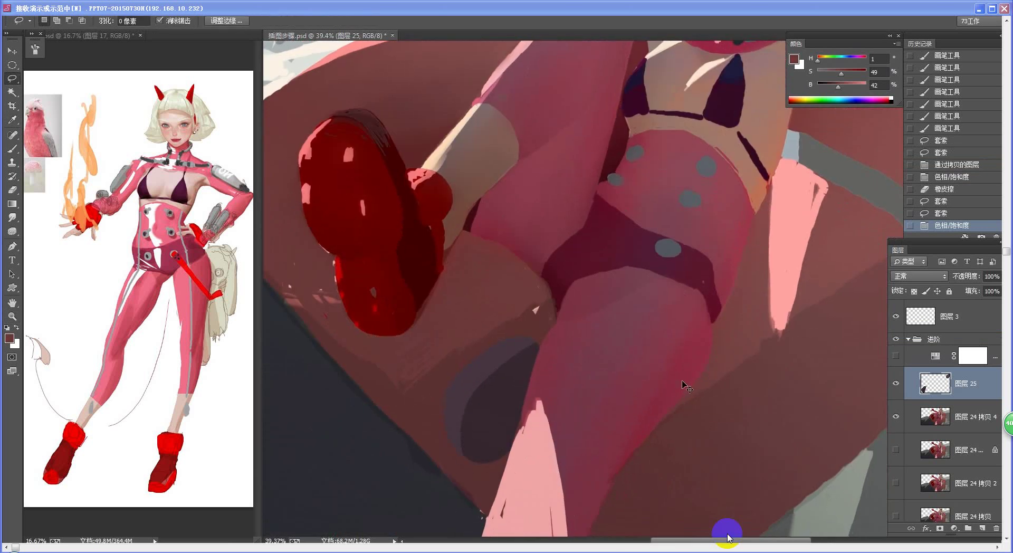
key(ctrl+e)
Repaint the thigh's edge beside the dark oval in a sampled crimson with a 30 px brush
key(b)
scroll(538, 385, up, 2)
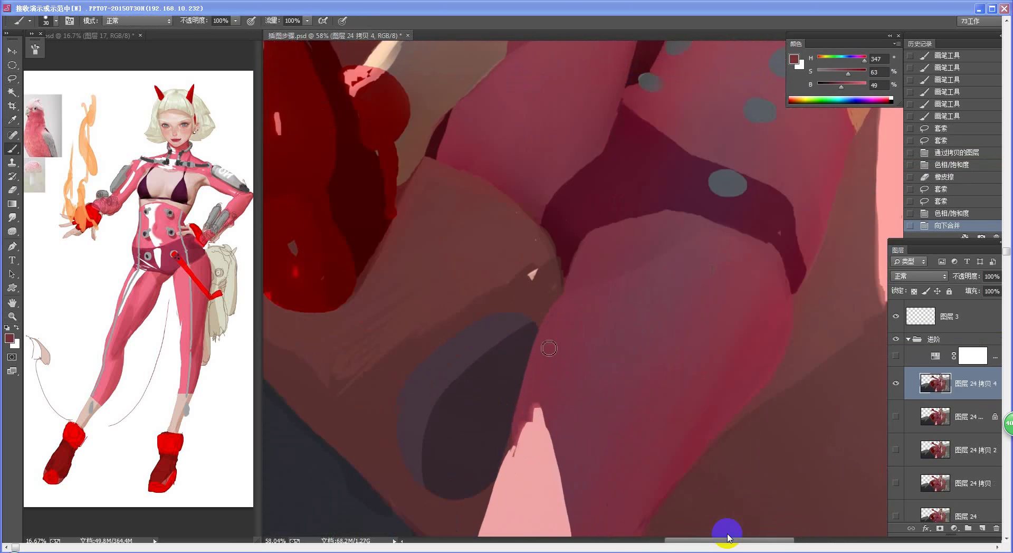
drag(513, 454, 528, 399)
mouse_move(563, 310)
mouse_down()
mouse_move(508, 410)
mouse_move(520, 414)
mouse_move(497, 414)
mouse_up()
scroll(706, 304, down, 2)
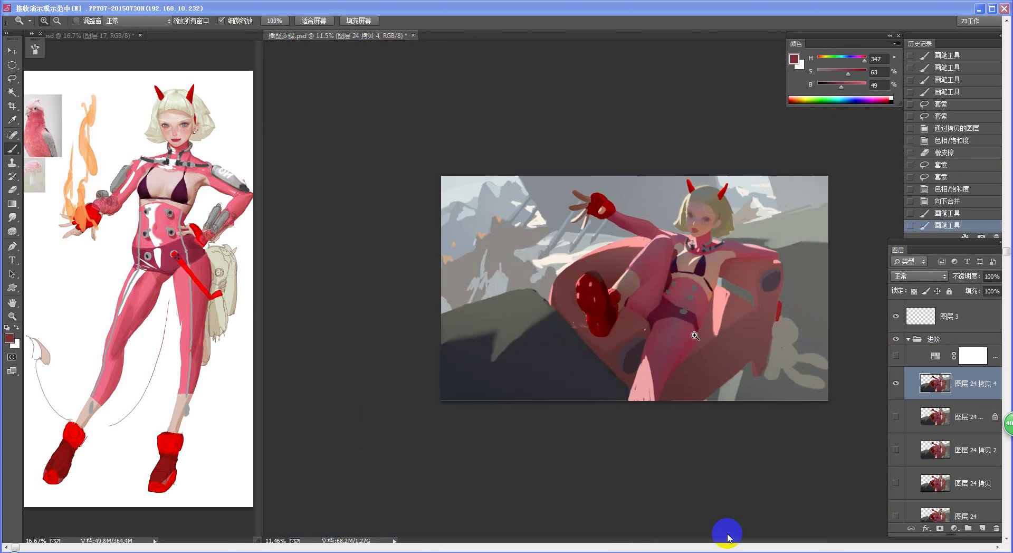
Lasso the ragged lower hair edge below the ear and add the lower hair edge on the opposite side to the selection
scroll(758, 239, up, 6)
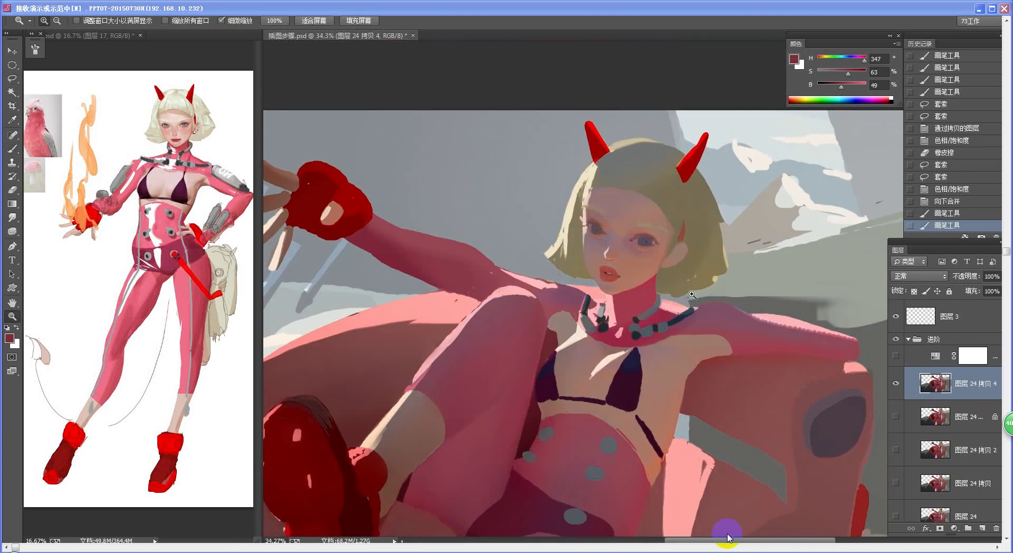
key(b)
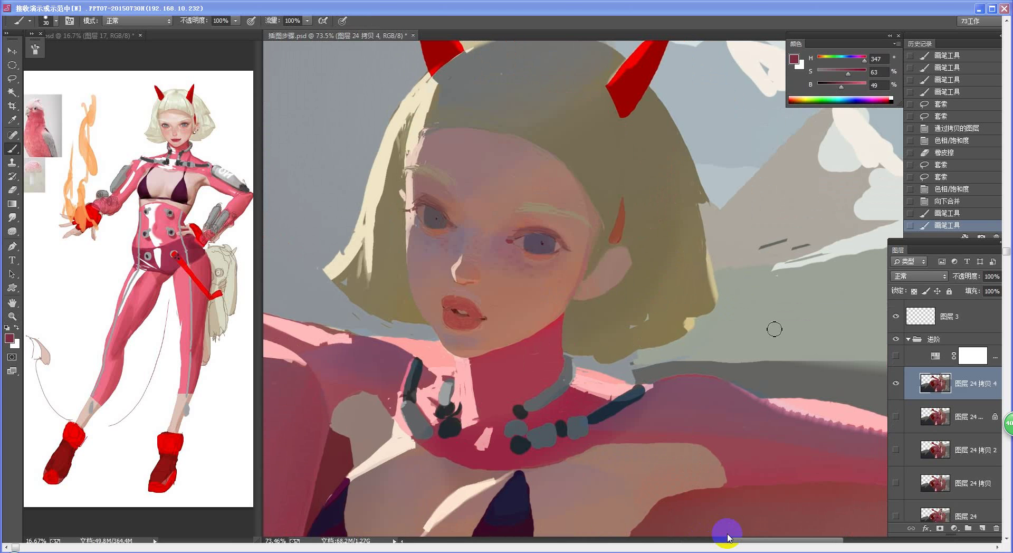
key(l)
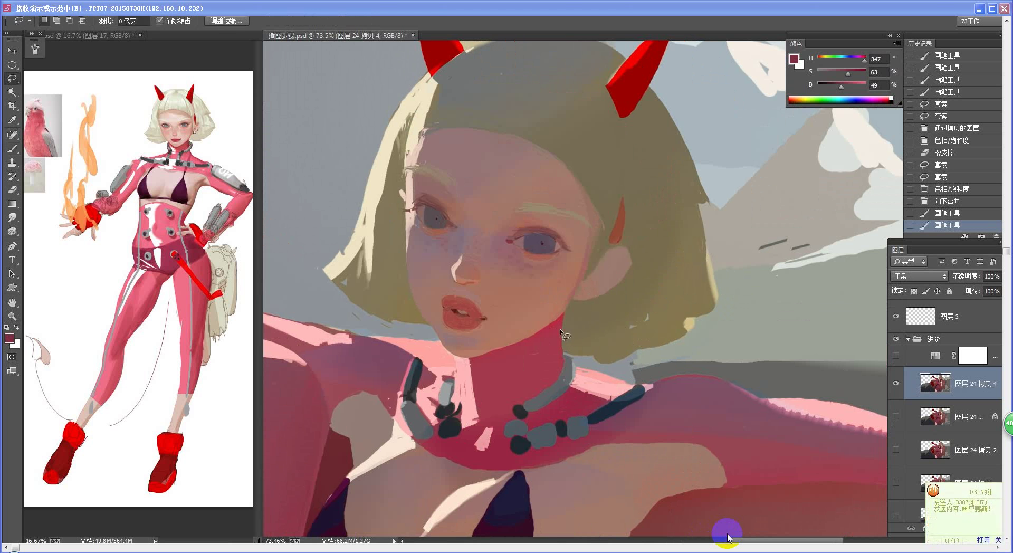
mouse_move(585, 321)
mouse_down()
mouse_move(649, 315)
mouse_move(576, 342)
mouse_move(621, 331)
mouse_move(592, 343)
mouse_up()
key(ctrl+z)
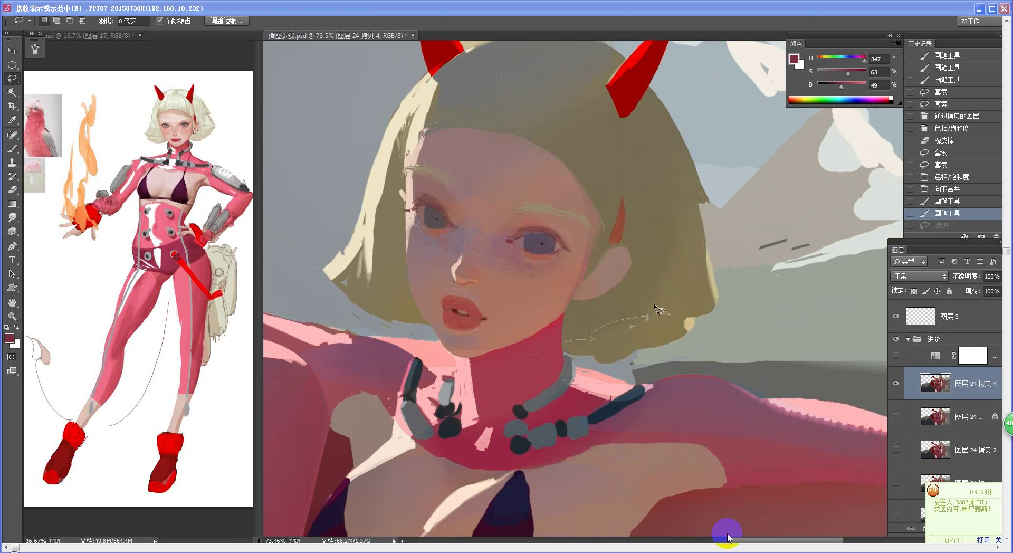
mouse_move(700, 310)
mouse_down()
mouse_move(731, 304)
mouse_move(689, 345)
mouse_move(646, 361)
mouse_move(563, 355)
mouse_up()
drag(323, 272, 362, 292)
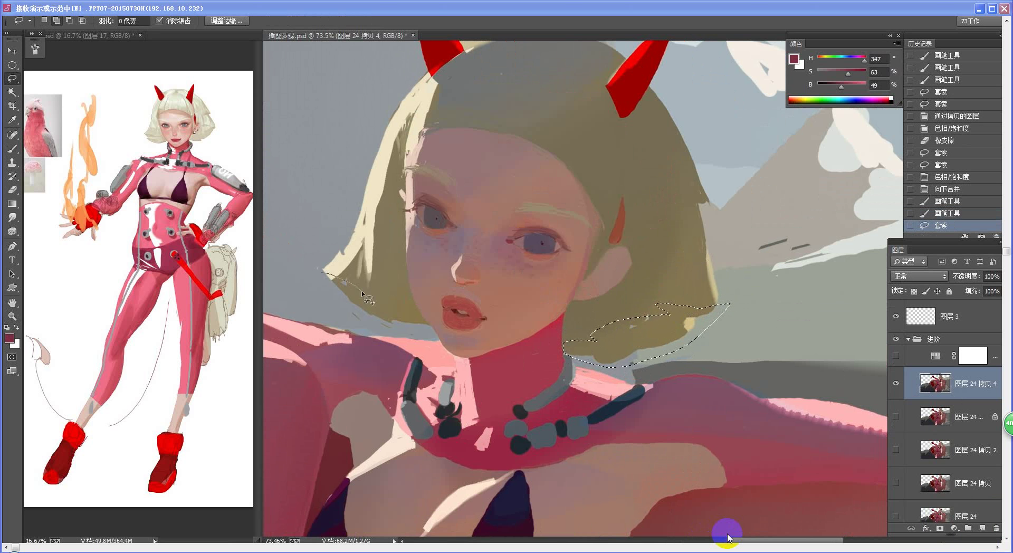
key(shift)
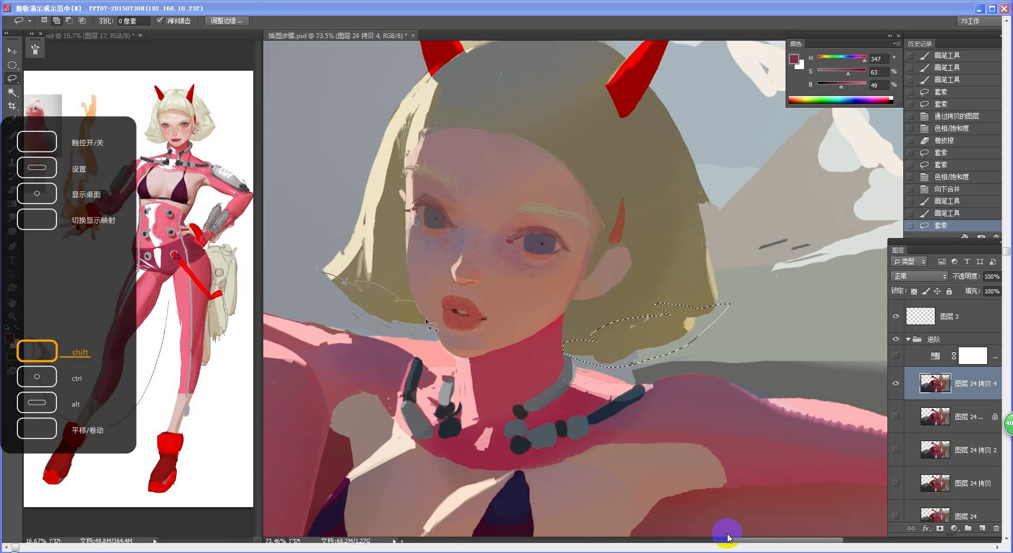
mouse_move(426, 320)
mouse_down()
mouse_move(433, 331)
mouse_move(351, 319)
mouse_move(325, 279)
mouse_up()
mouse_move(438, 299)
mouse_down()
mouse_move(464, 330)
mouse_move(533, 338)
mouse_up()
drag(632, 318, 502, 318)
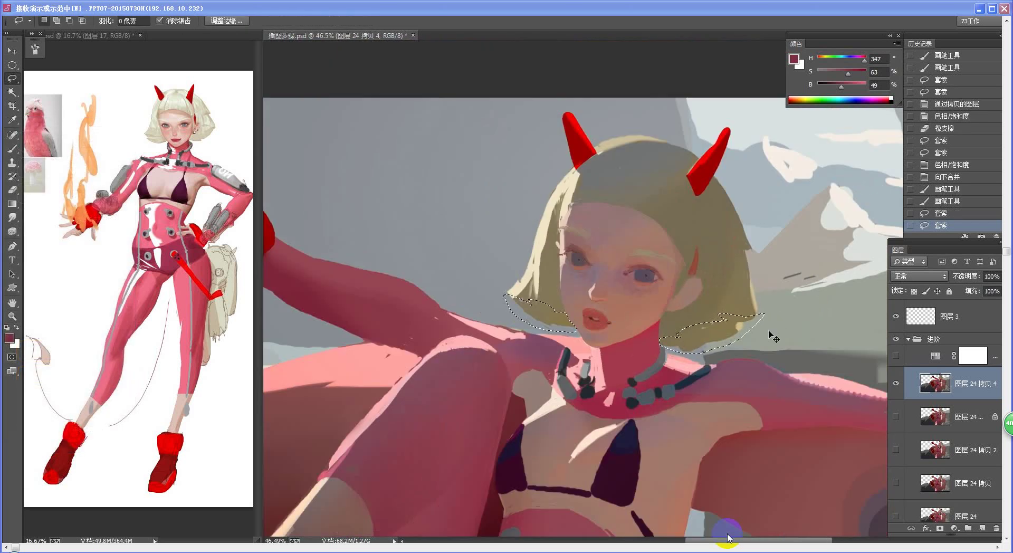
Copy the selected lower hair edges to a new layer and darken them with Hue/Saturation at lightness -10
key(ctrl+j)
key(ctrl+u)
drag(844, 285, 840, 286)
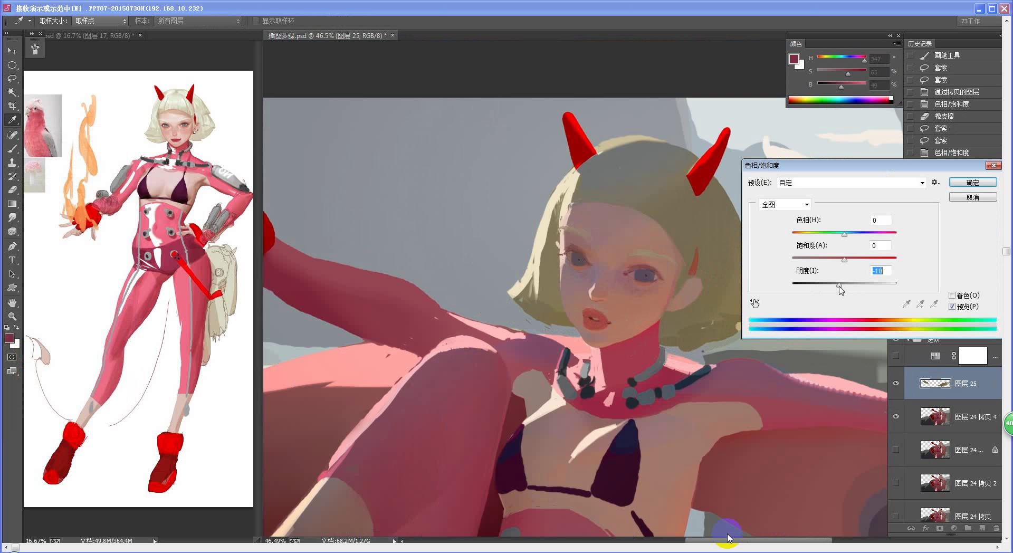
click(970, 184)
drag(739, 348, 697, 351)
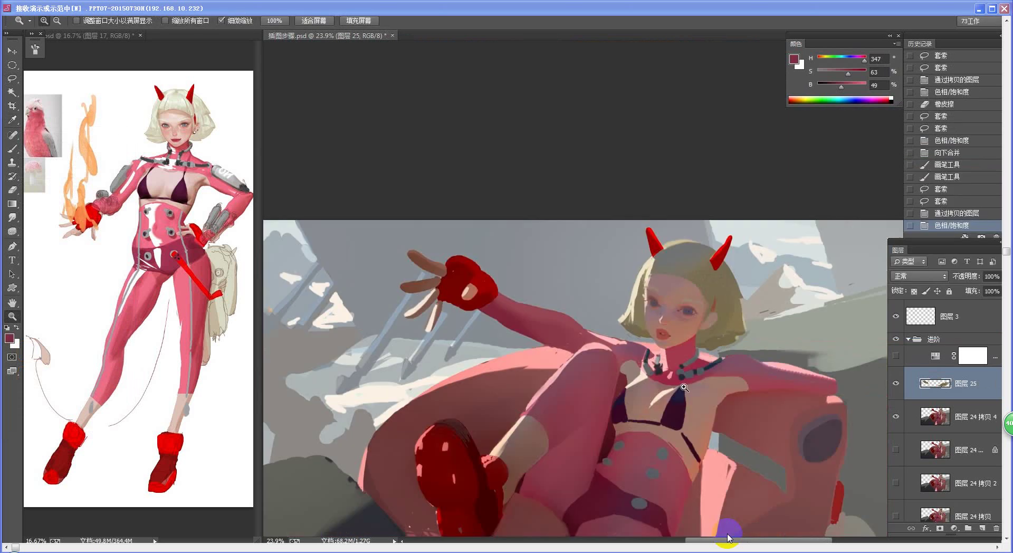
drag(764, 372, 729, 381)
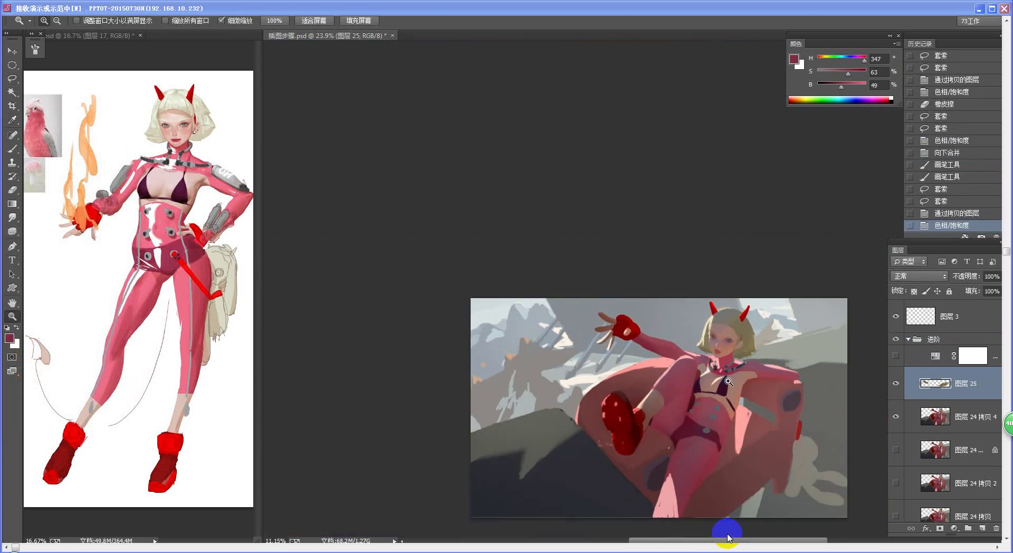
Readjust the copied hair edges with Hue/Saturation at saturation +15 and lightness +4
scroll(729, 381, up, 4)
key(l)
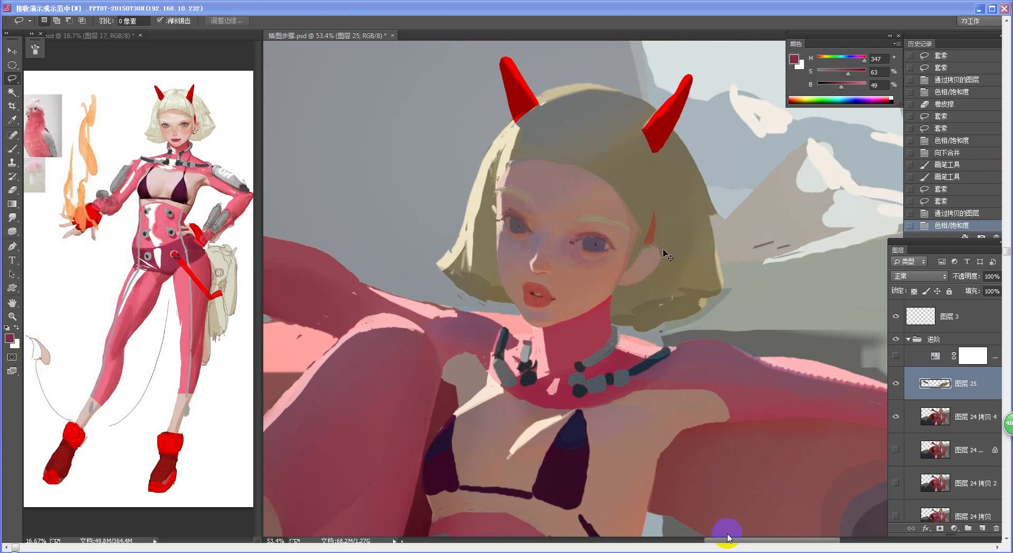
key(ctrl+u)
drag(844, 283, 854, 264)
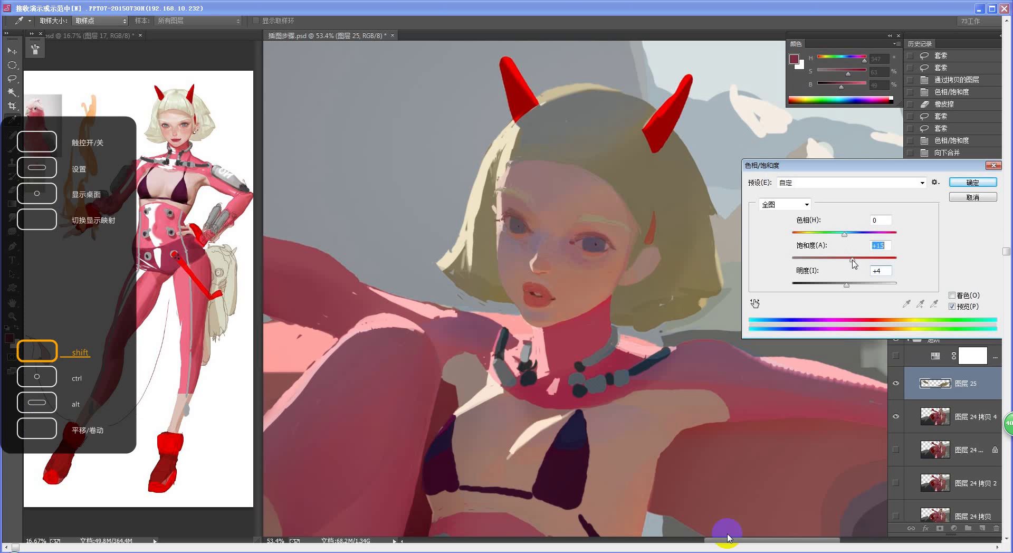
key(Return)
Erase the excess on the copied hair-edge layer and merge it down into the illustration layer
key(e)
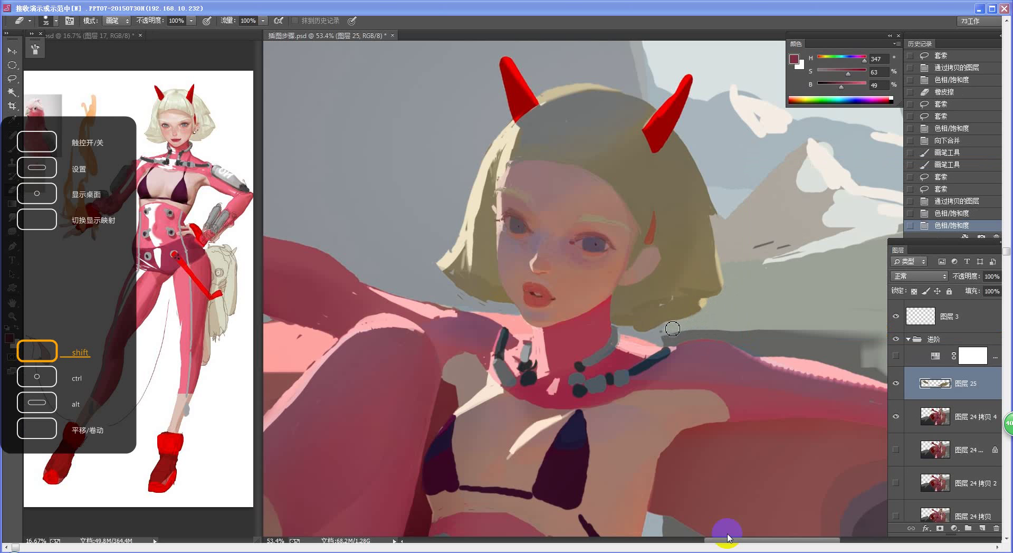
drag(756, 300, 712, 320)
key(ctrl+space)
drag(682, 346, 671, 339)
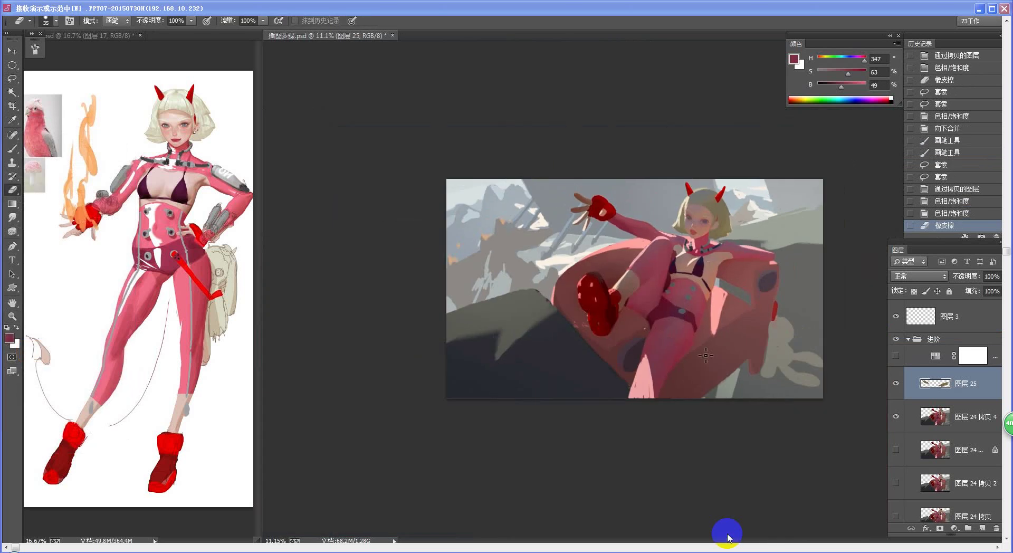
scroll(739, 296, up, 3)
key(ctrl+e)
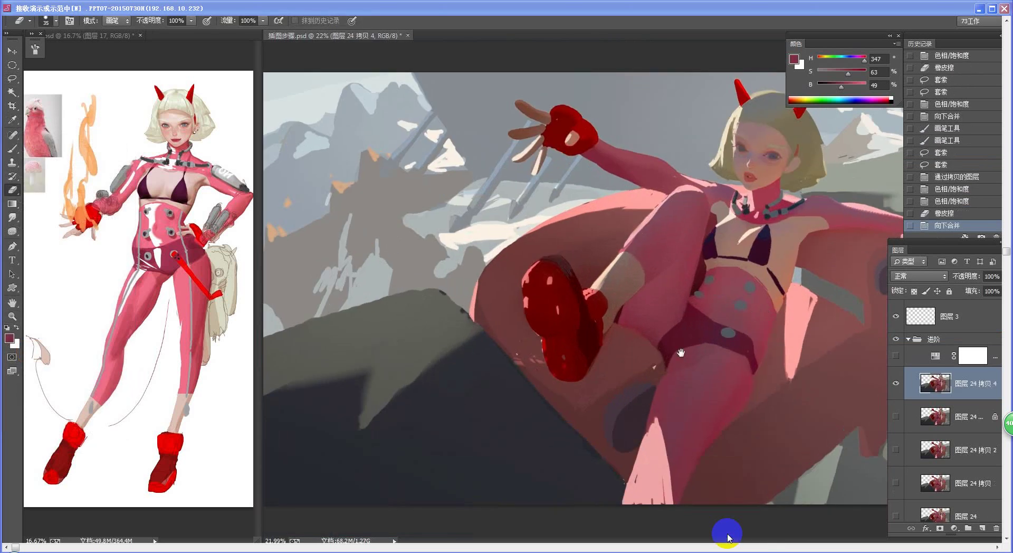
Fill the pink light strip beside the waist solidly in its own sampled pink with a 30 px brush
key(ctrl+space)
mouse_move(741, 338)
mouse_down()
mouse_move(795, 353)
mouse_move(683, 369)
mouse_up()
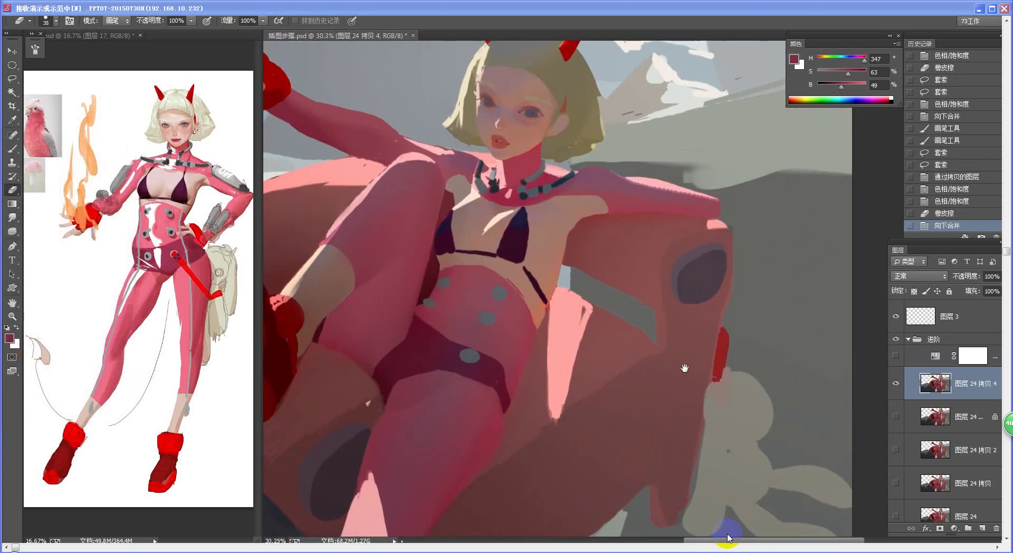
key(b)
alt+click(575, 343)
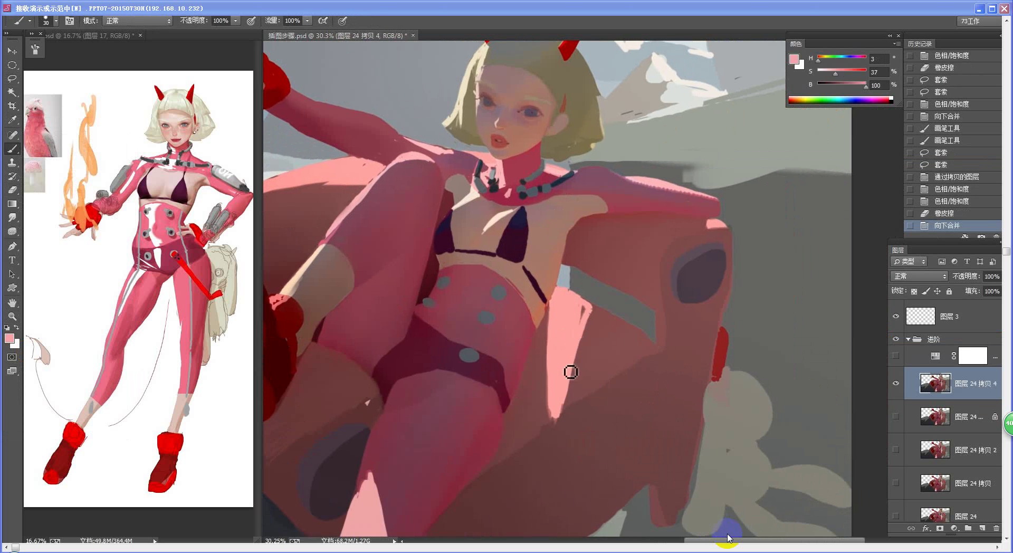
mouse_move(570, 371)
mouse_down()
mouse_move(599, 311)
mouse_move(579, 296)
mouse_move(599, 317)
mouse_move(586, 300)
mouse_move(556, 312)
mouse_up()
key(ctrl+alt+z)
key(ctrl+alt+z)
drag(556, 310, 559, 303)
drag(559, 304, 554, 319)
mouse_move(552, 322)
mouse_down()
mouse_move(554, 365)
mouse_move(579, 360)
mouse_move(507, 380)
mouse_up()
key(ctrl+space)
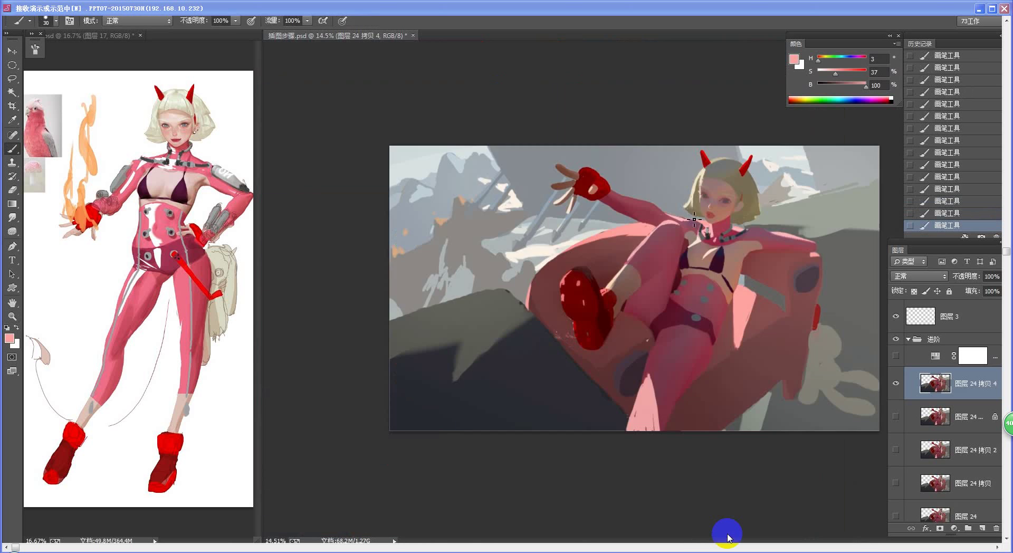
Tidy the remaining gaps, edges and lower tip of the pink light strip beside the waist
key(ctrl+space)
drag(764, 305, 786, 377)
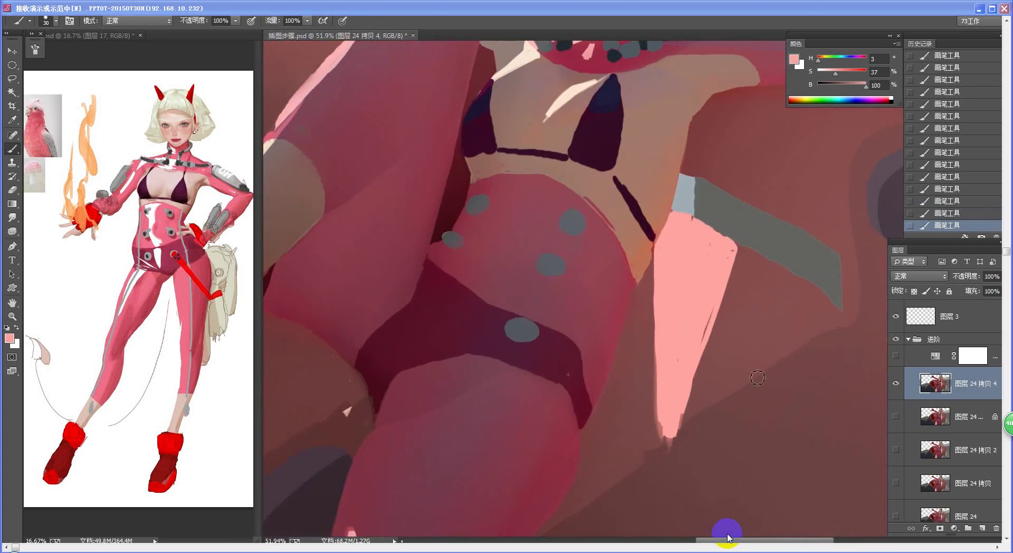
key(space)
mouse_move(699, 374)
mouse_down()
mouse_move(610, 368)
mouse_move(559, 345)
mouse_move(566, 330)
mouse_move(554, 344)
mouse_up()
key(ctrl+space)
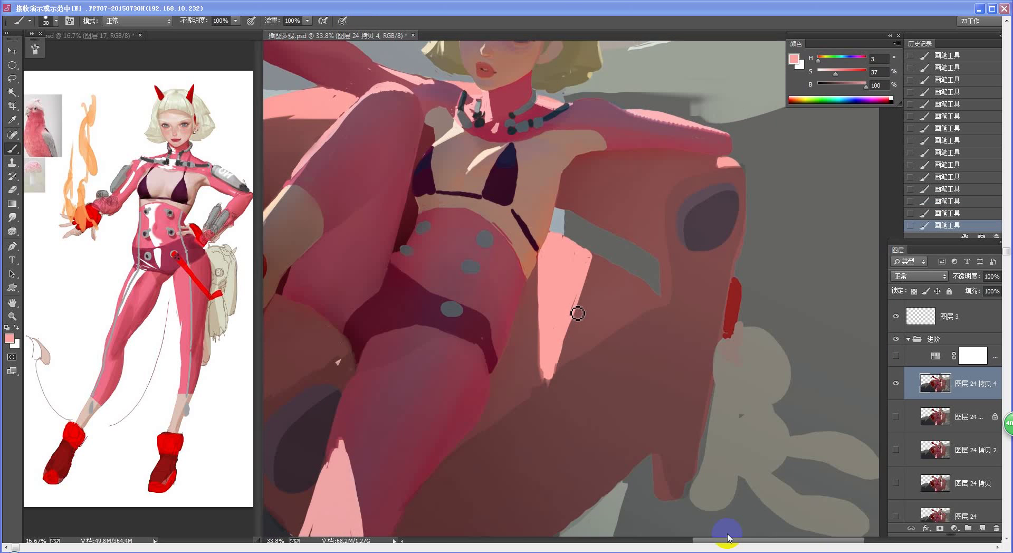
alt+scroll(578, 313, down, 3)
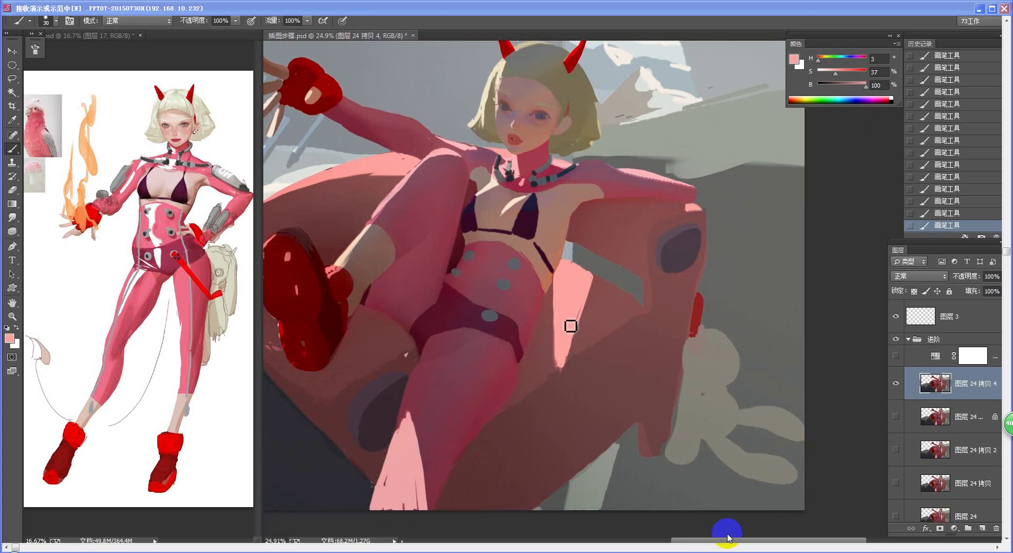
key(ctrl+space)
drag(557, 398, 543, 406)
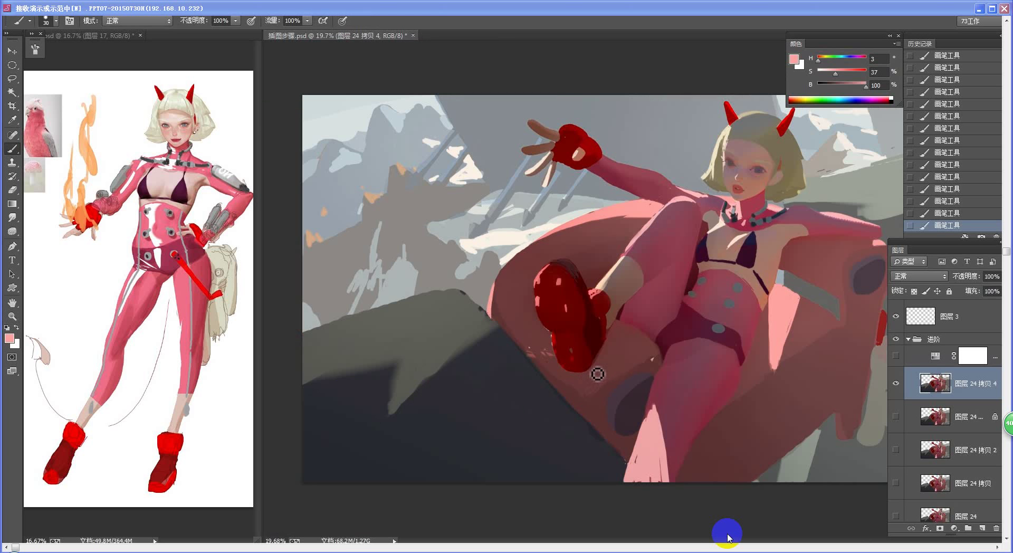
Trim the pink rim along the raised lower leg using the brown sampled from the seat behind it
key(ctrl+space)
drag(685, 265, 736, 265)
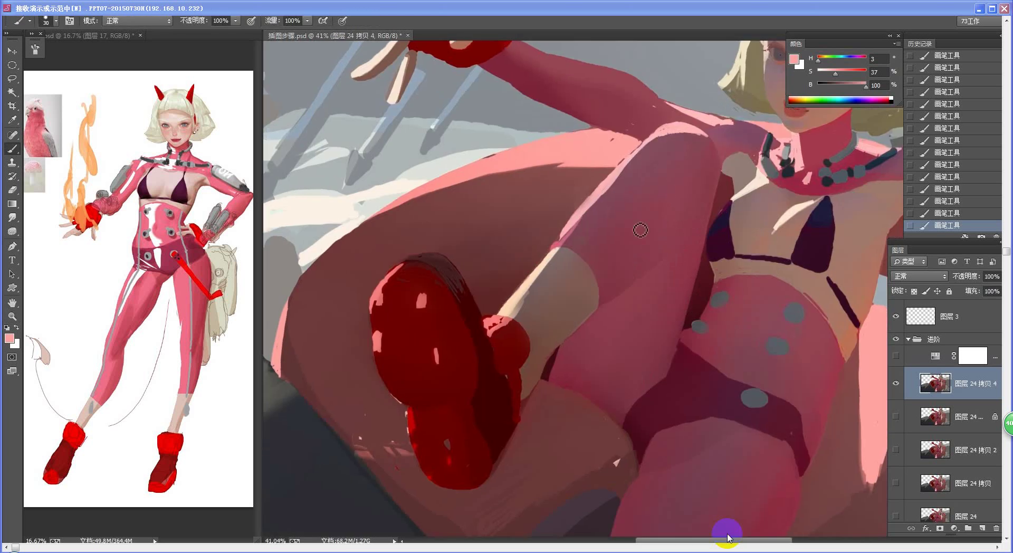
alt+click(591, 189)
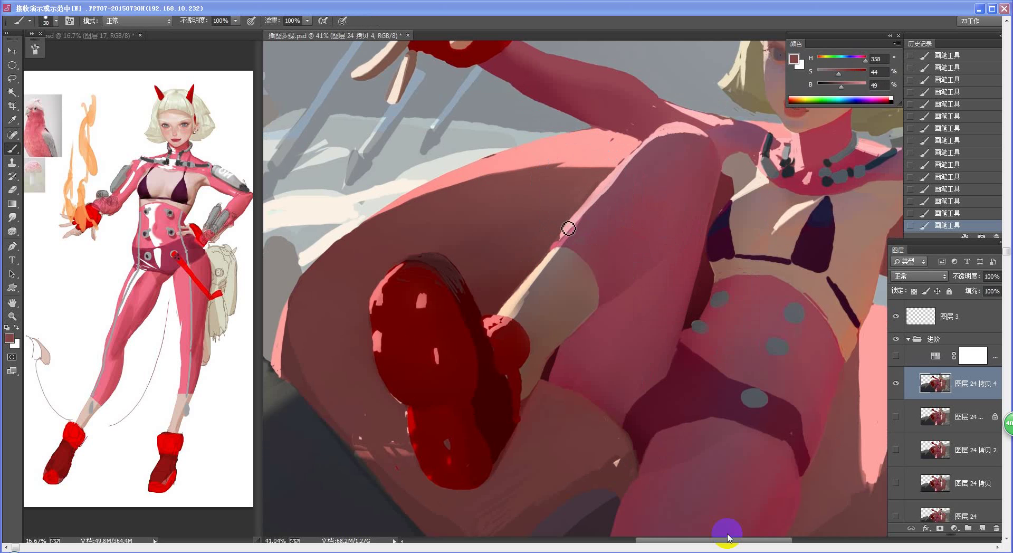
key(ctrl+z)
mouse_move(598, 197)
mouse_down()
mouse_move(551, 258)
mouse_move(563, 238)
mouse_up()
alt+click(575, 209)
alt+click(531, 266)
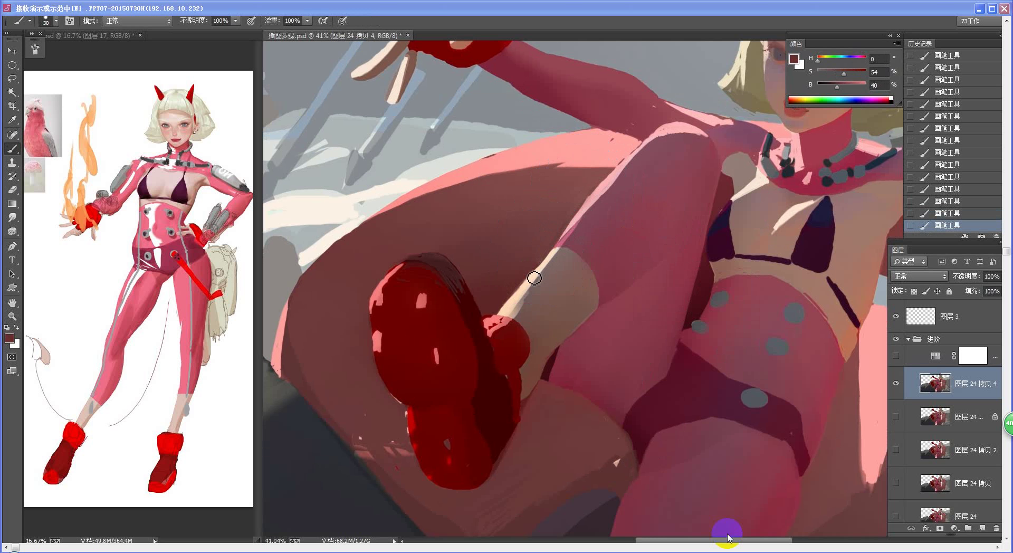
Undo the last stroke and recut the cream highlight edge above the ankle in sampled dark red-brown
key(ctrl+z)
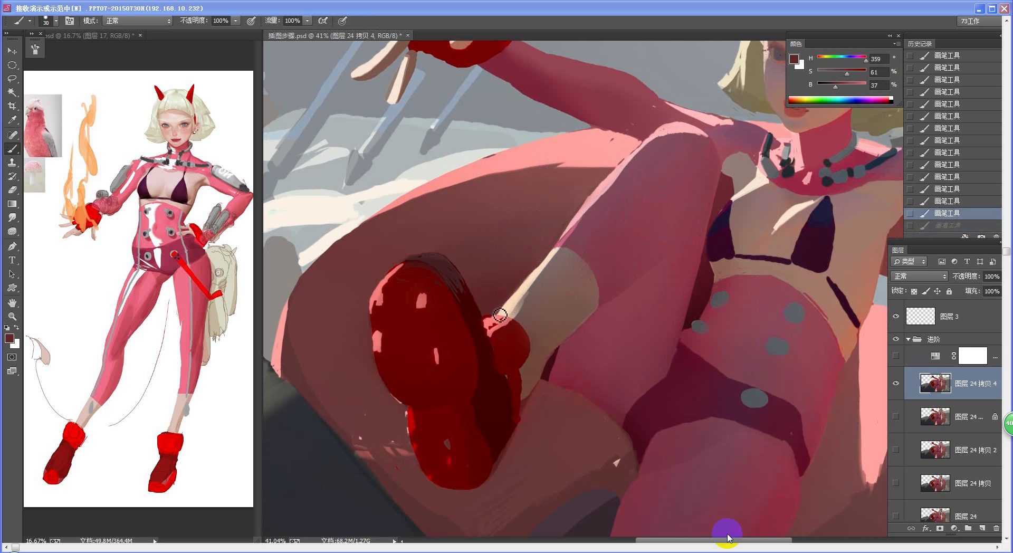
drag(516, 292, 505, 313)
alt+click(525, 274)
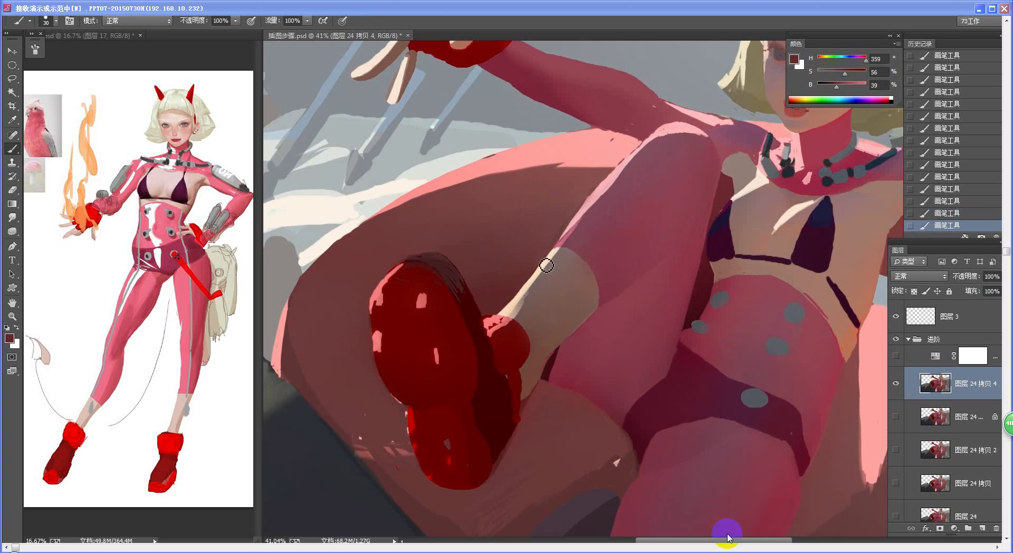
key(ctrl+space)
mouse_move(516, 328)
mouse_down()
mouse_move(468, 355)
mouse_move(466, 312)
mouse_up()
key(b)
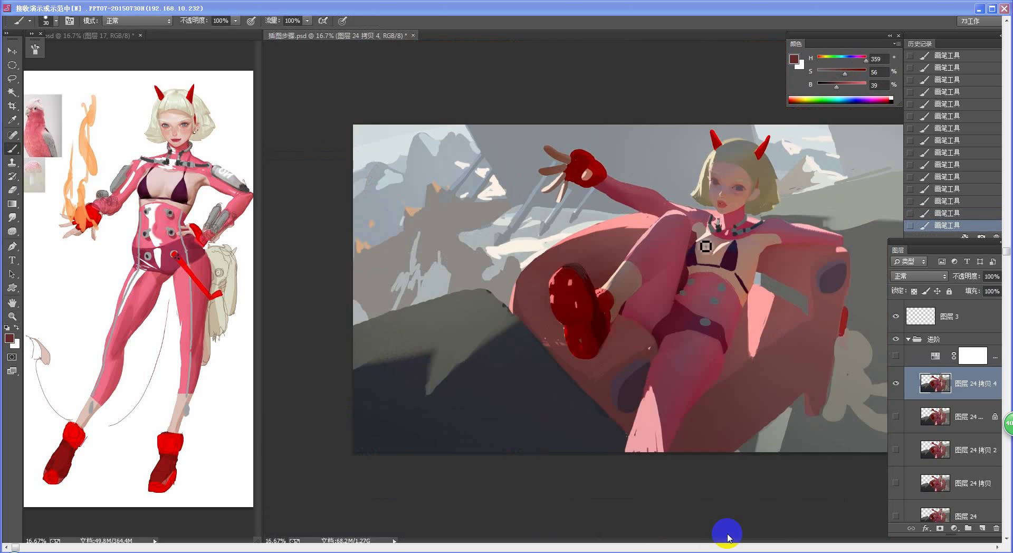
Refine the thigh's edge against the beige lower leg in sampled crimson and darken the gap between them with sampled maroon
key(ctrl+space)
drag(658, 289, 727, 296)
alt+click(573, 319)
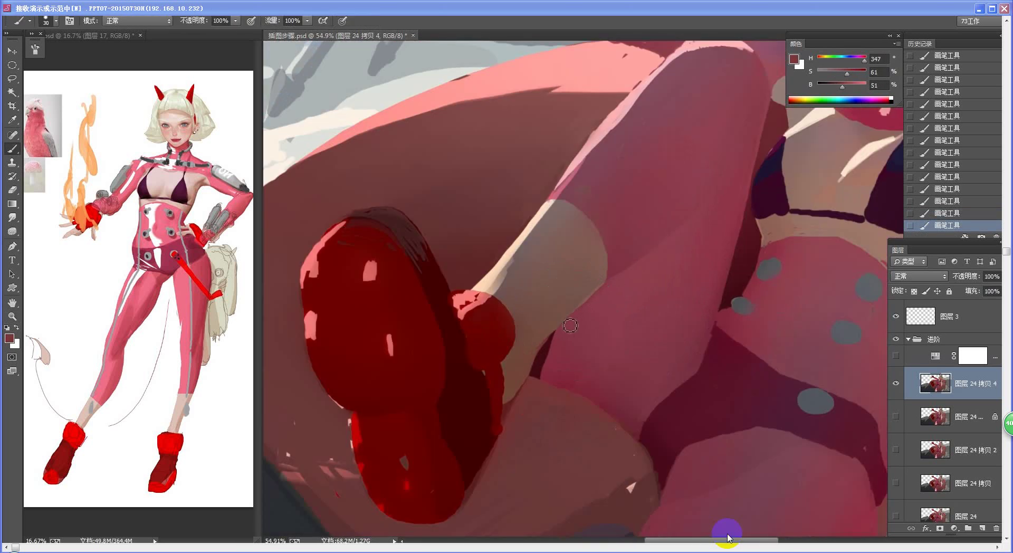
alt+click(576, 318)
alt+click(549, 340)
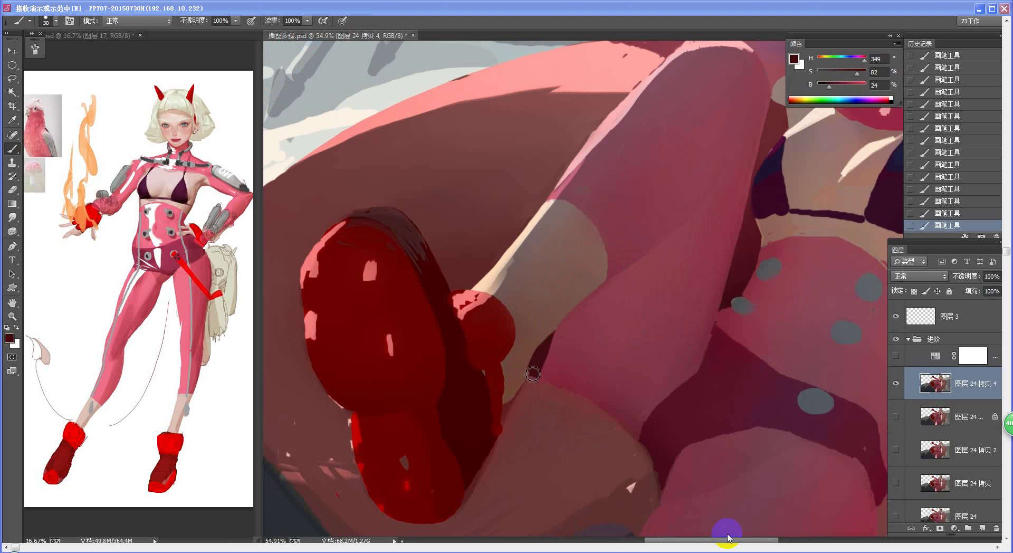
scroll(537, 391, down, 2)
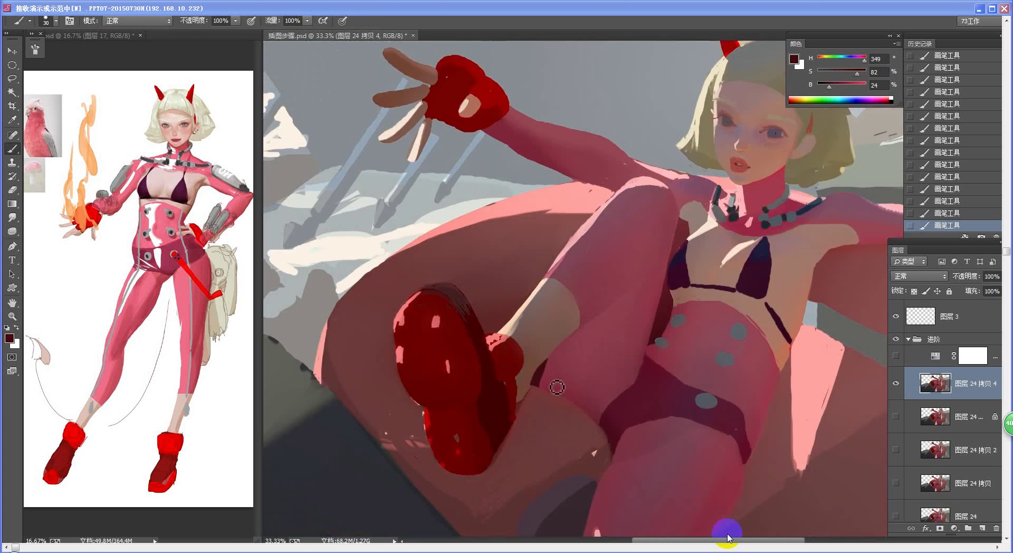
Clean the borders of the dark gap under the beige lower leg with sampled neighbouring browns
scroll(539, 395, up, 2)
alt+click(525, 370)
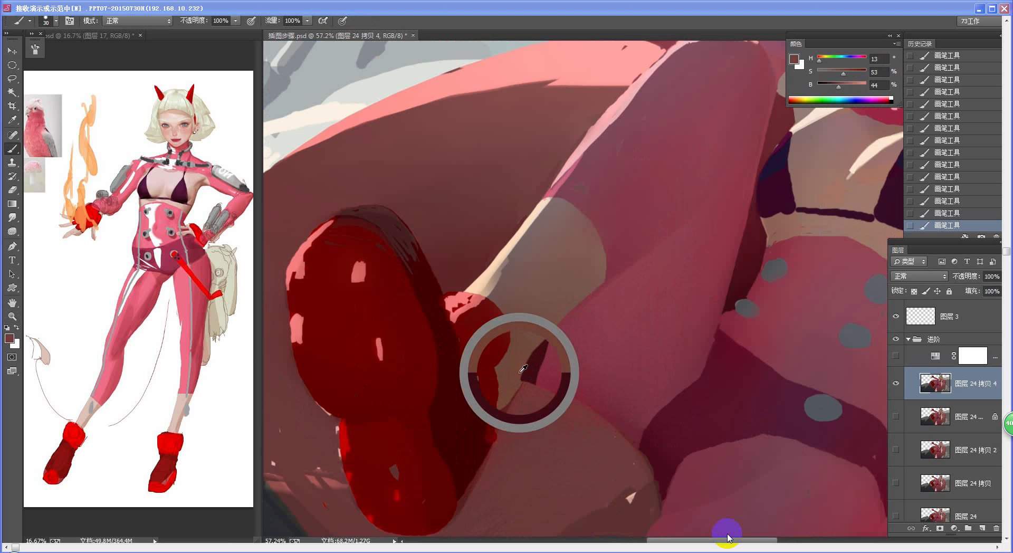
drag(531, 363, 525, 376)
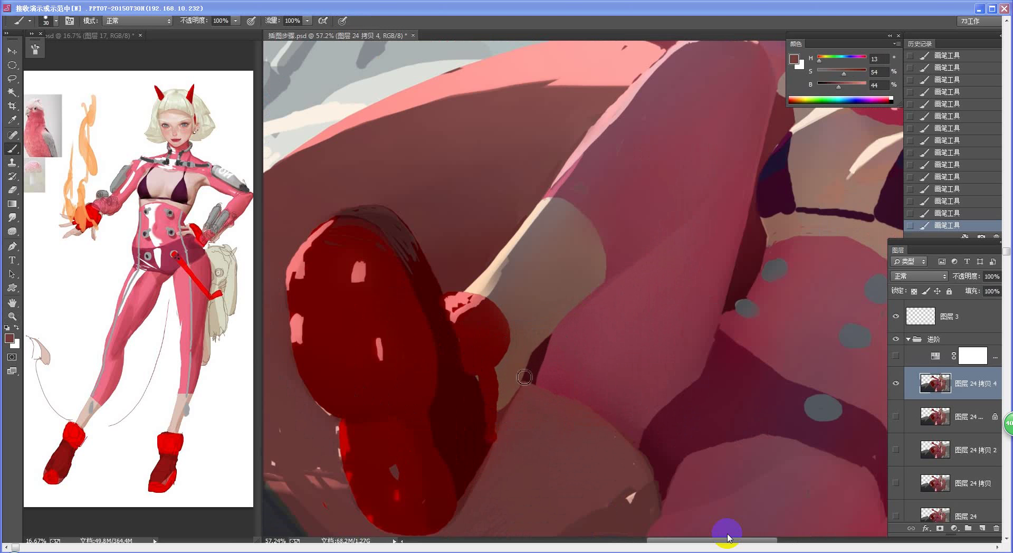
alt+click(523, 390)
Repaint the red shoe's heel edge in sampled dark red and trim it against the seat with sampled brown
alt+click(499, 392)
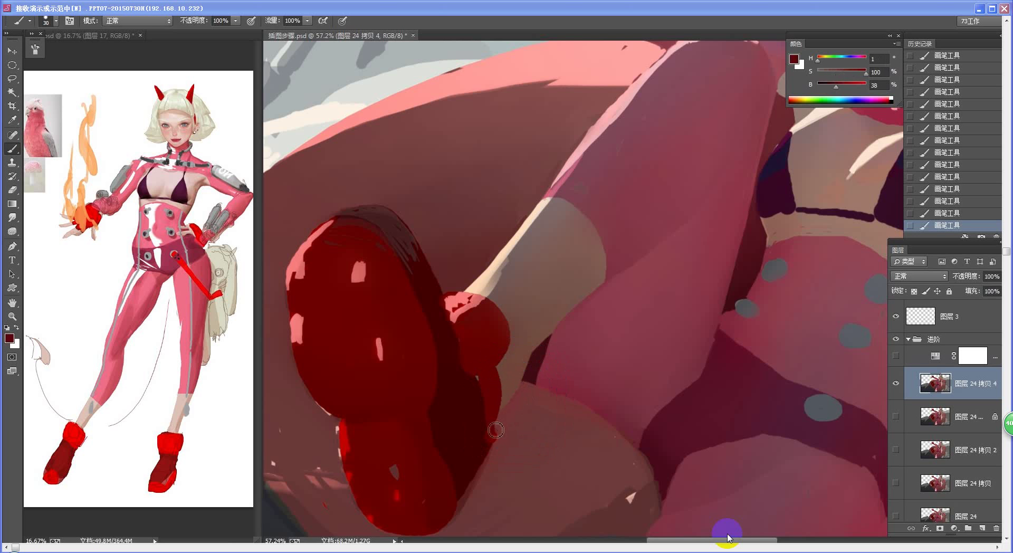
alt+click(509, 431)
alt+click(496, 445)
alt+click(491, 462)
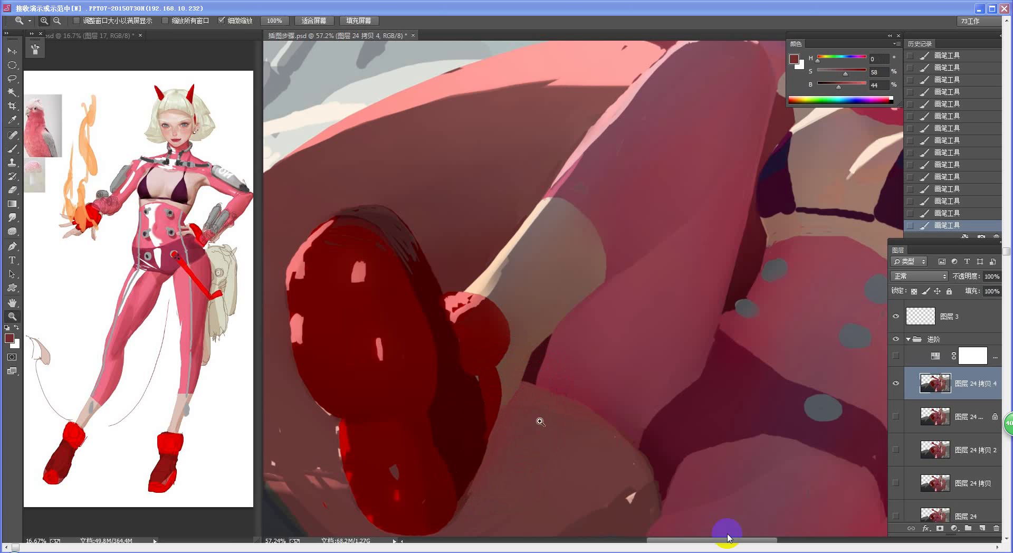
drag(538, 420, 493, 395)
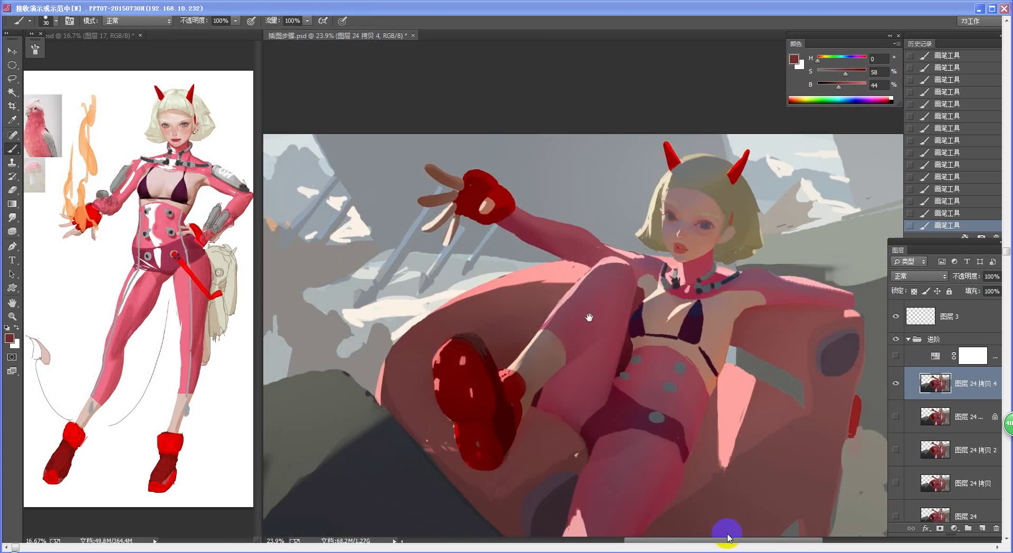
Undo the last stroke and recut the ragged upper outline of the red shoe with sampled seat brown
scroll(589, 317, up, 3)
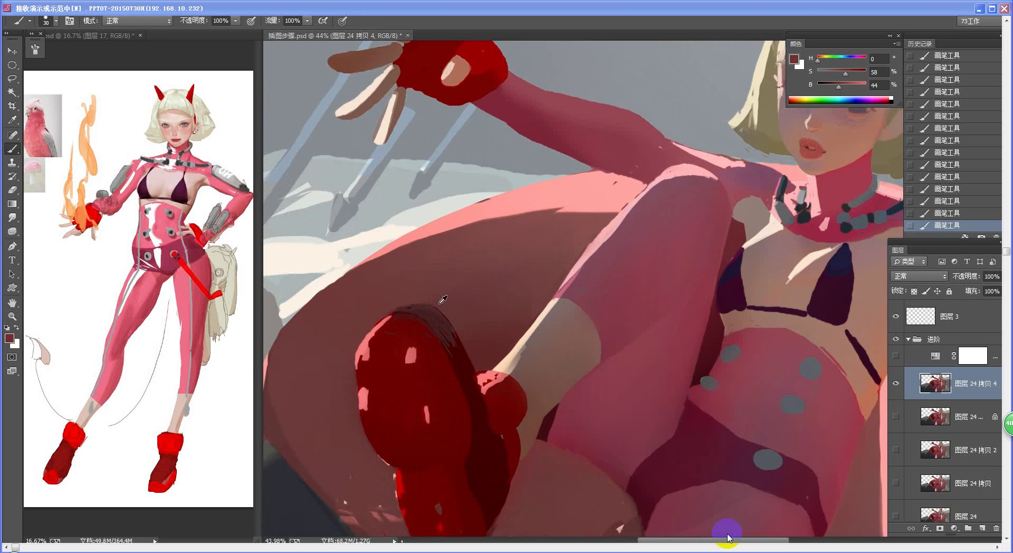
key(ctrl+z)
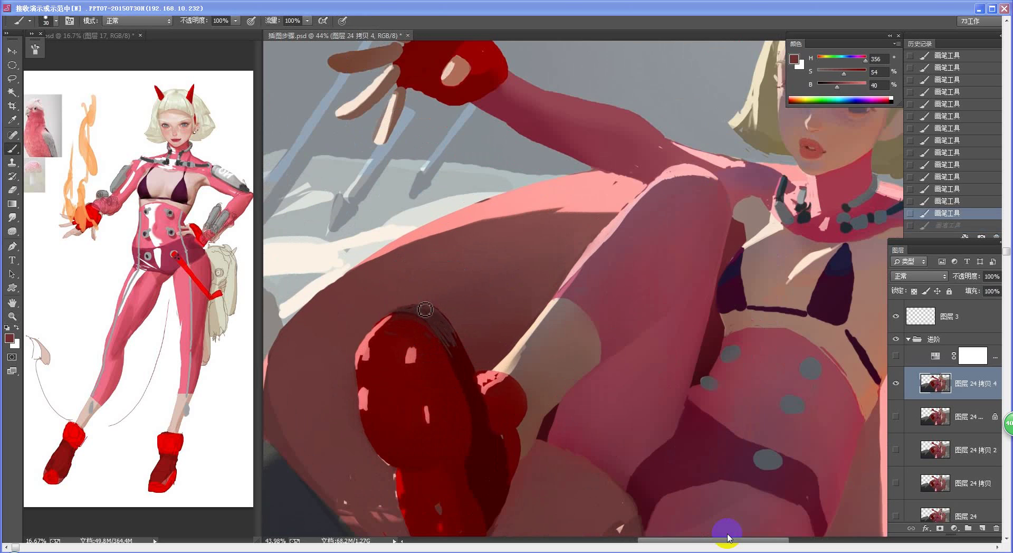
mouse_move(419, 309)
mouse_down()
mouse_move(466, 333)
mouse_move(470, 350)
mouse_up()
alt+click(458, 316)
alt+click(463, 336)
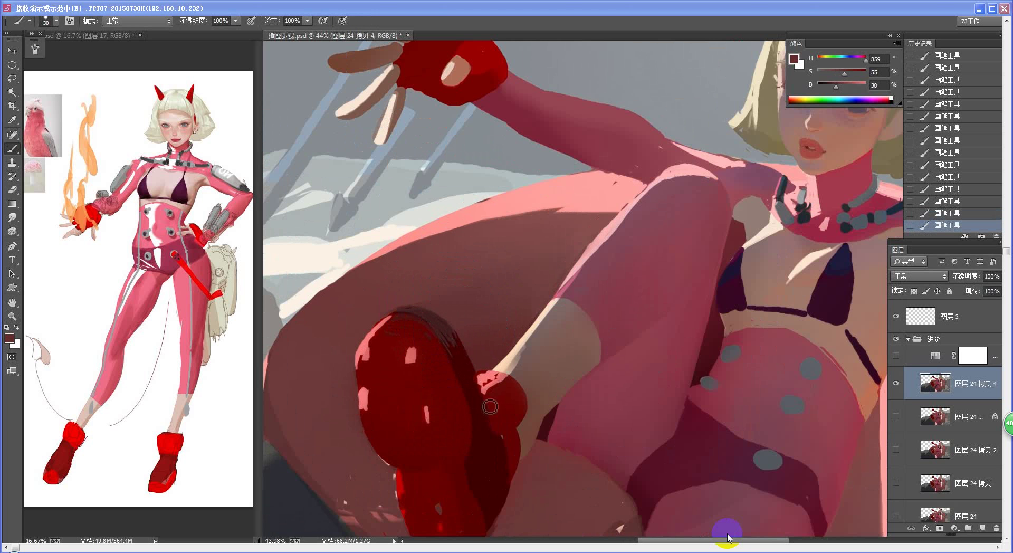
Cover the grey streaks on the shoe's upper side with a sampled dark red
drag(547, 404, 505, 396)
drag(591, 269, 628, 272)
alt+click(556, 283)
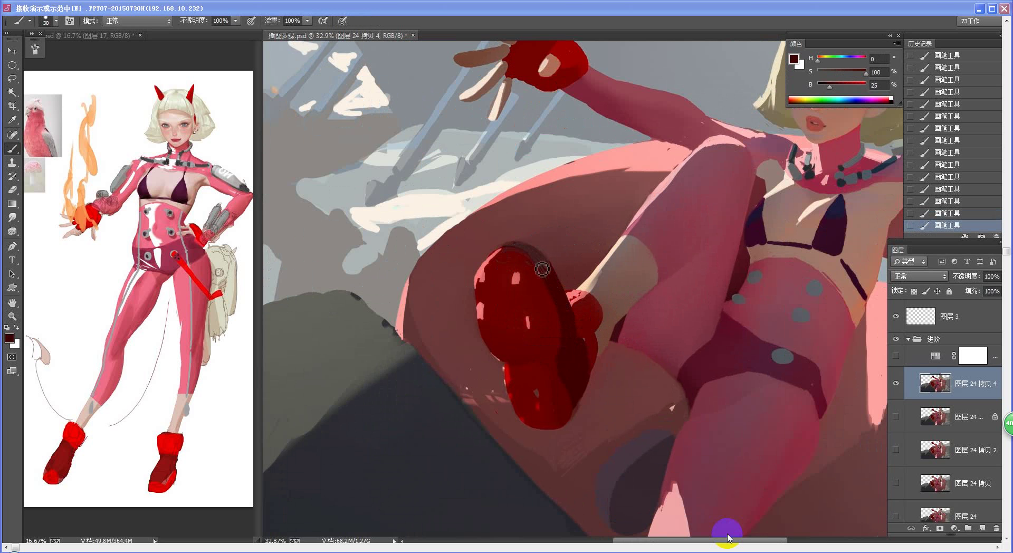
scroll(570, 343, down, 3)
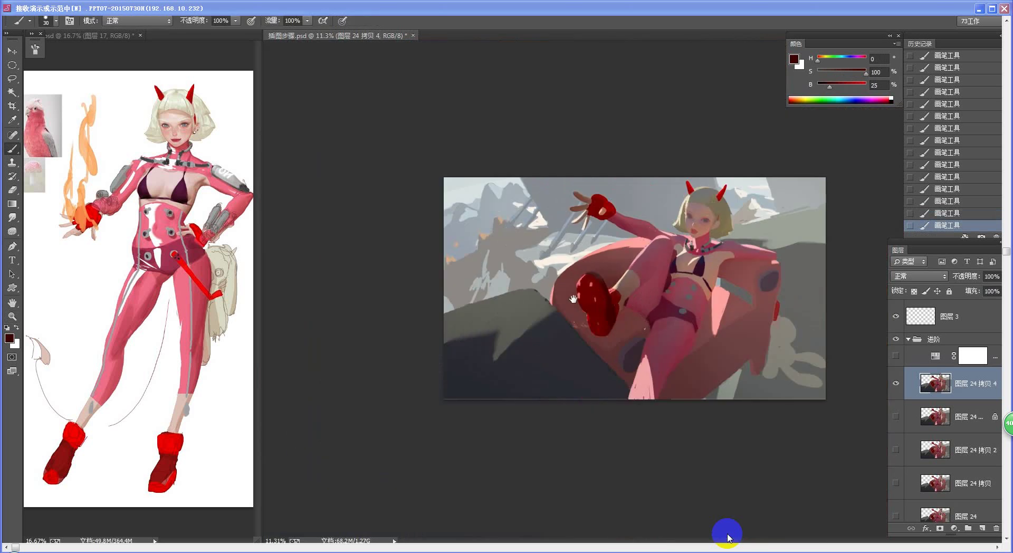
key(z)
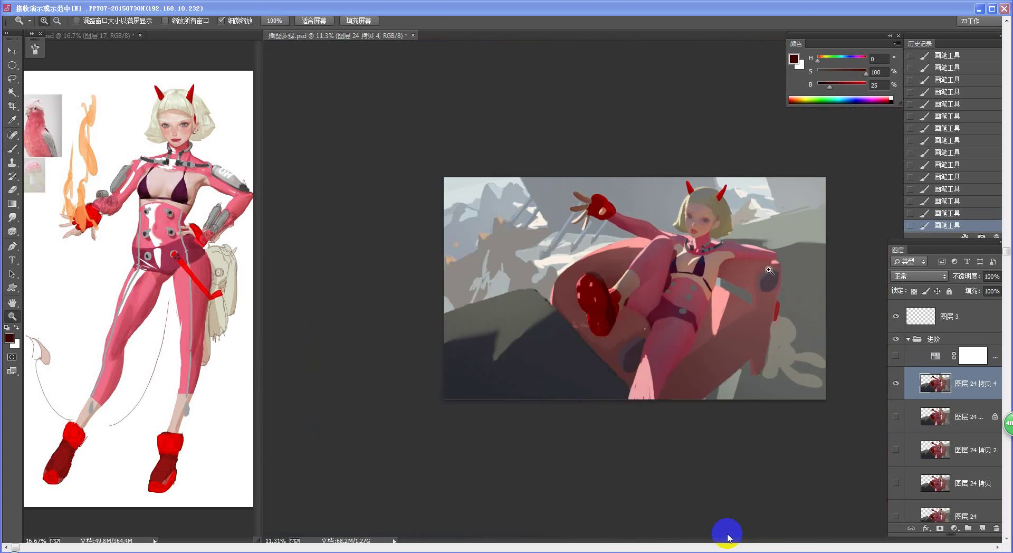
Lock the layer's transparent pixels and shade the right horn's far side in a darker red of 94% saturation and 42% brightness
mouse_move(752, 261)
mouse_down()
mouse_move(779, 281)
mouse_move(638, 349)
mouse_move(706, 361)
mouse_up()
key(b)
key(z)
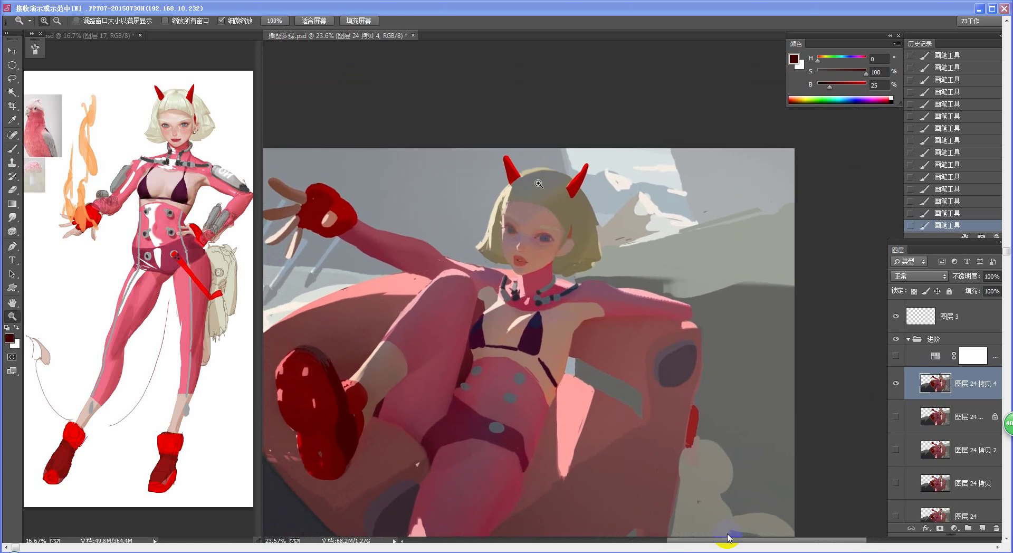
drag(540, 188, 541, 275)
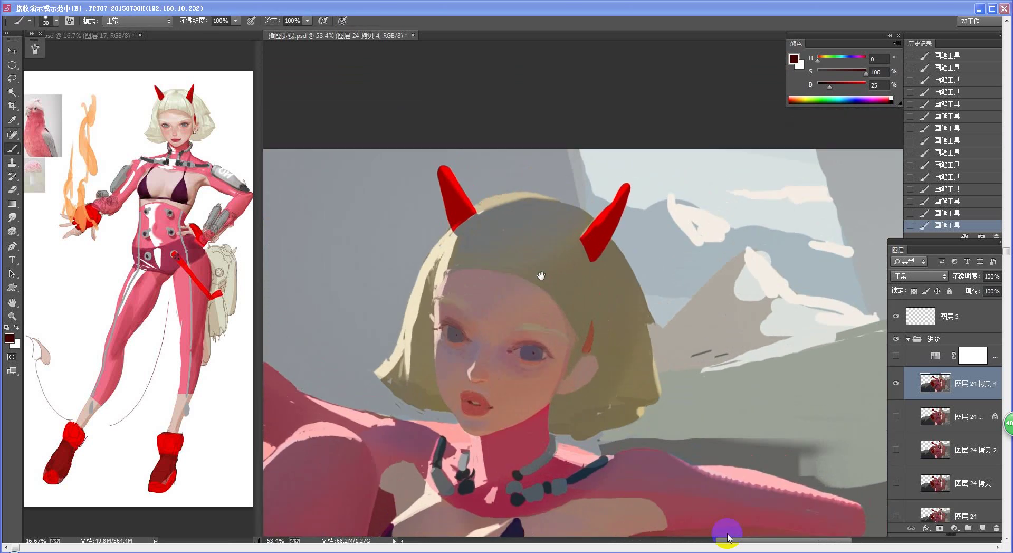
right_click(582, 297)
double_click(730, 405)
mouse_move(614, 231)
mouse_down()
mouse_move(588, 238)
mouse_move(578, 177)
mouse_up()
alt+click(569, 261)
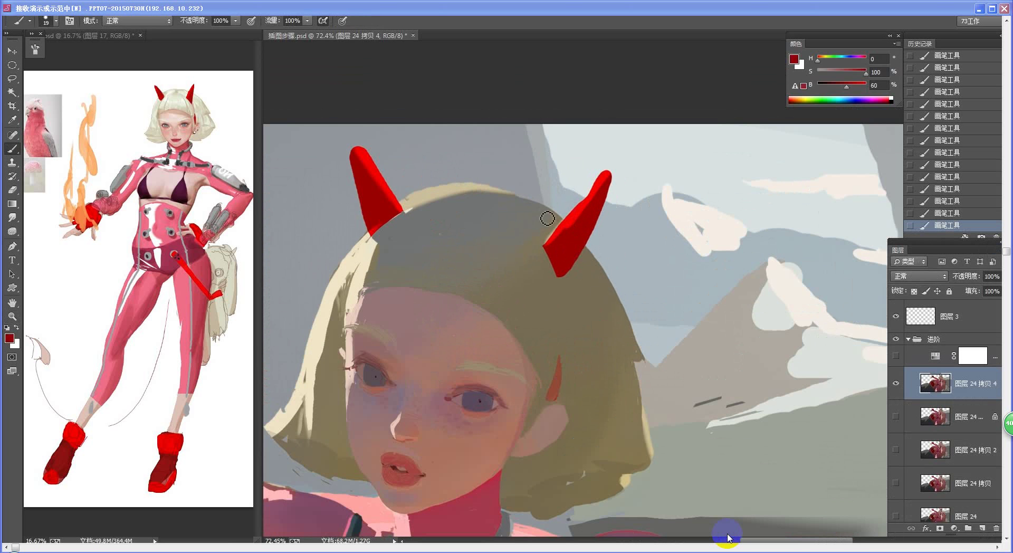
key(n)
click(379, 291)
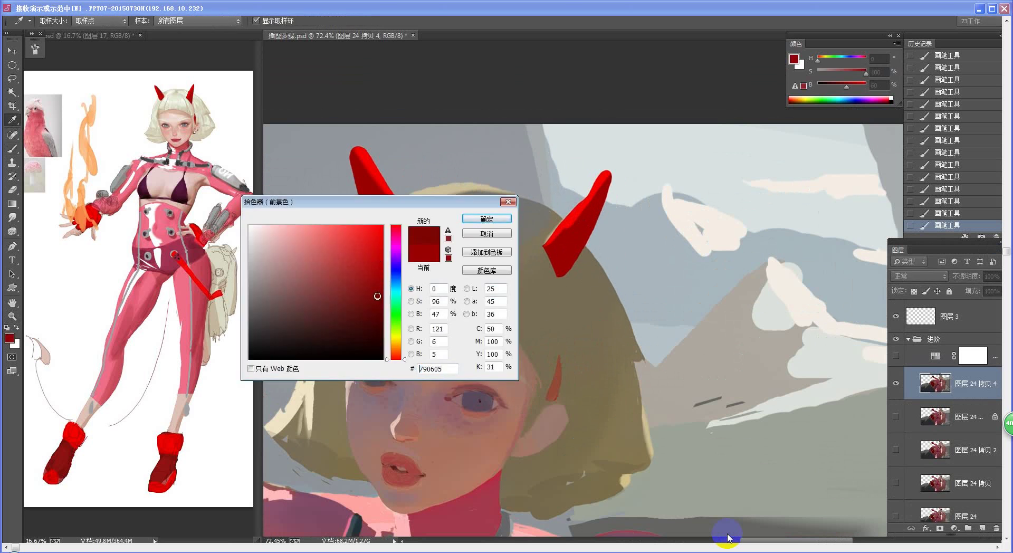
click(375, 304)
click(487, 218)
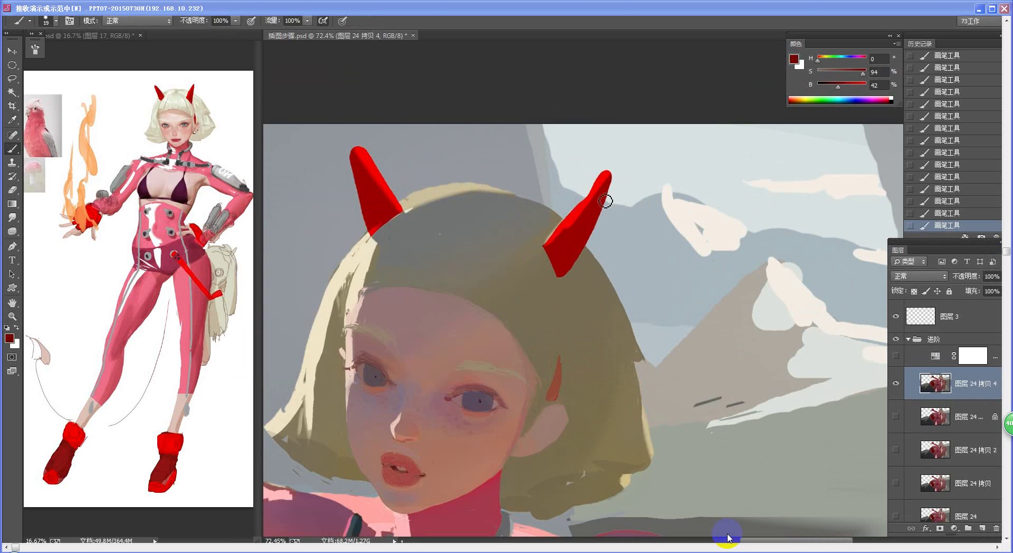
key(slash)
drag(617, 180, 586, 249)
drag(602, 211, 582, 259)
Blend the shading near the right horn's tip with reds sampled from the horn
alt+click(587, 240)
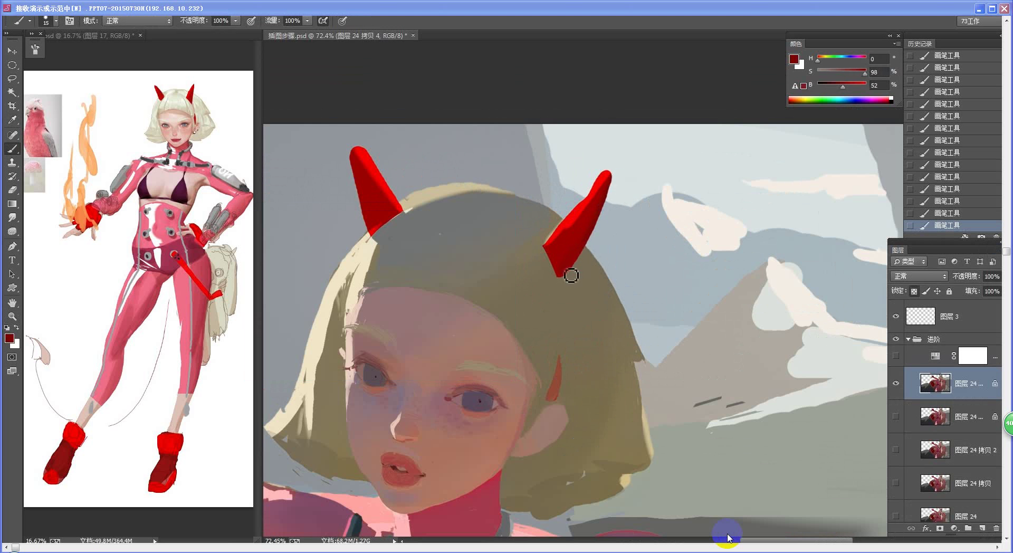
alt+click(607, 184)
mouse_move(615, 176)
mouse_down()
mouse_move(586, 228)
mouse_move(598, 209)
mouse_move(597, 218)
mouse_up()
alt+click(597, 200)
Unlock the layer's transparent pixels and erase along the left horn's outline to give it a sharper tip
key(ctrl+space)
drag(579, 261, 520, 285)
key(ctrl+space)
drag(575, 236, 623, 243)
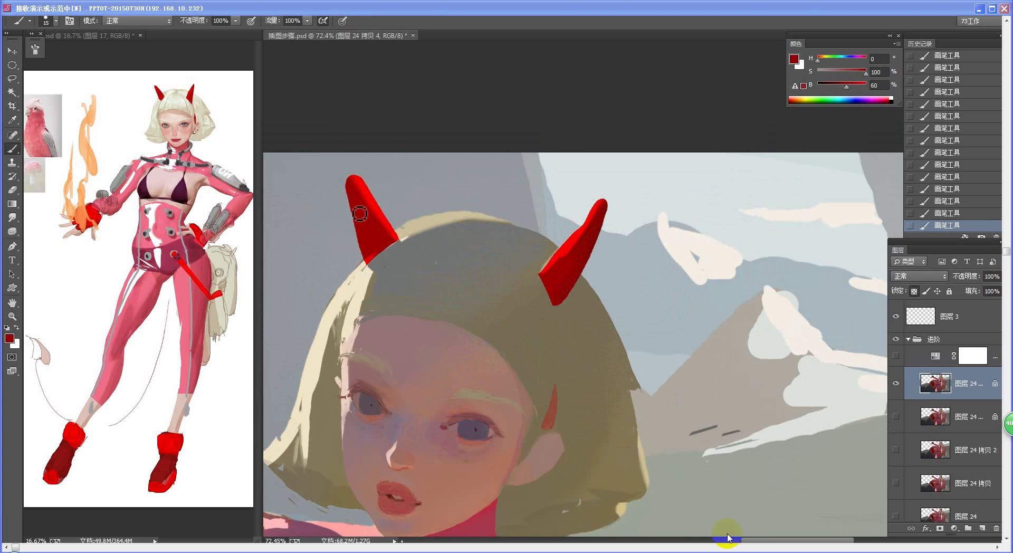
key(e)
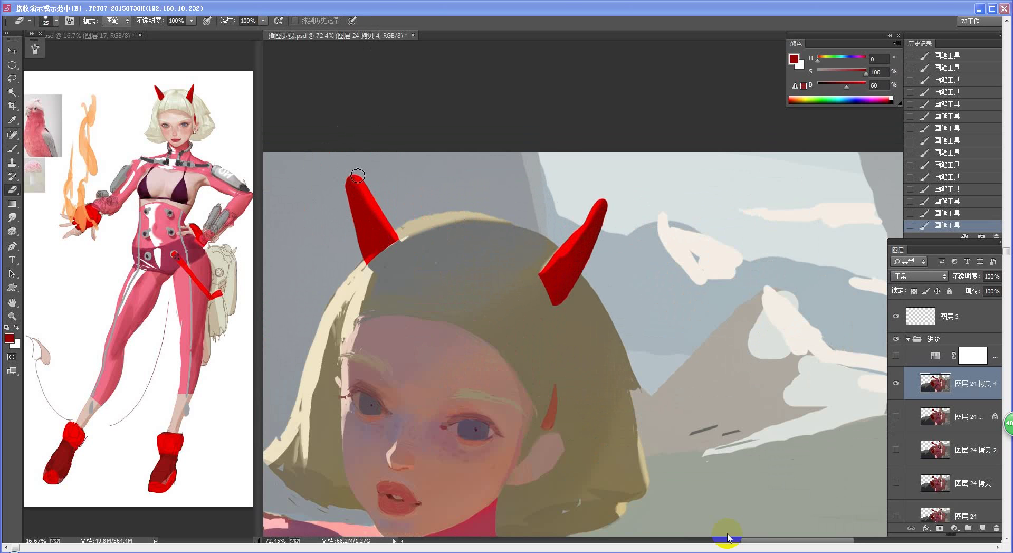
mouse_move(357, 176)
mouse_down()
mouse_move(386, 210)
mouse_move(353, 173)
mouse_move(352, 241)
mouse_move(348, 176)
mouse_move(367, 264)
mouse_up()
Repaint the right horn's lit edge and extend its tip with a sampled bright red
key(b)
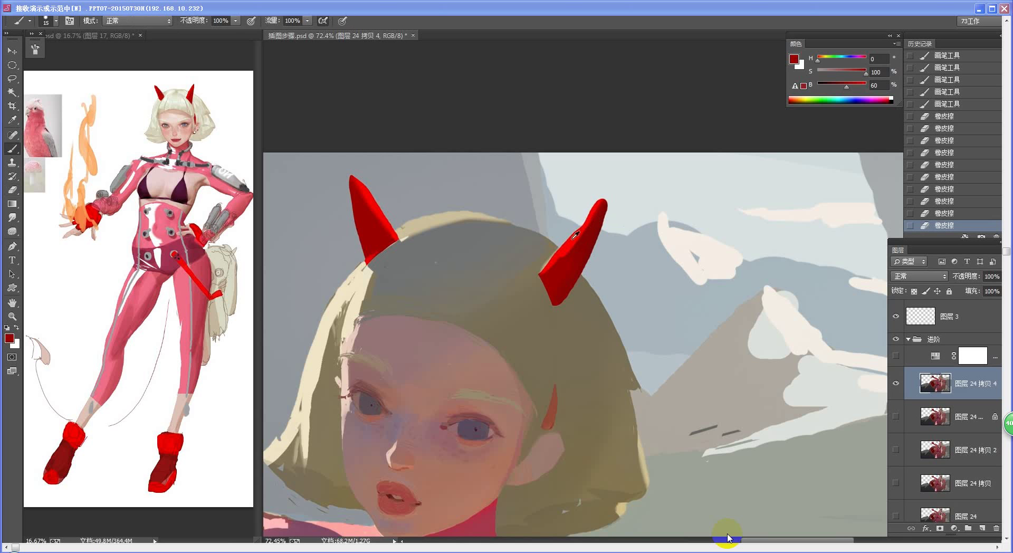
alt+click(572, 239)
drag(595, 221, 602, 210)
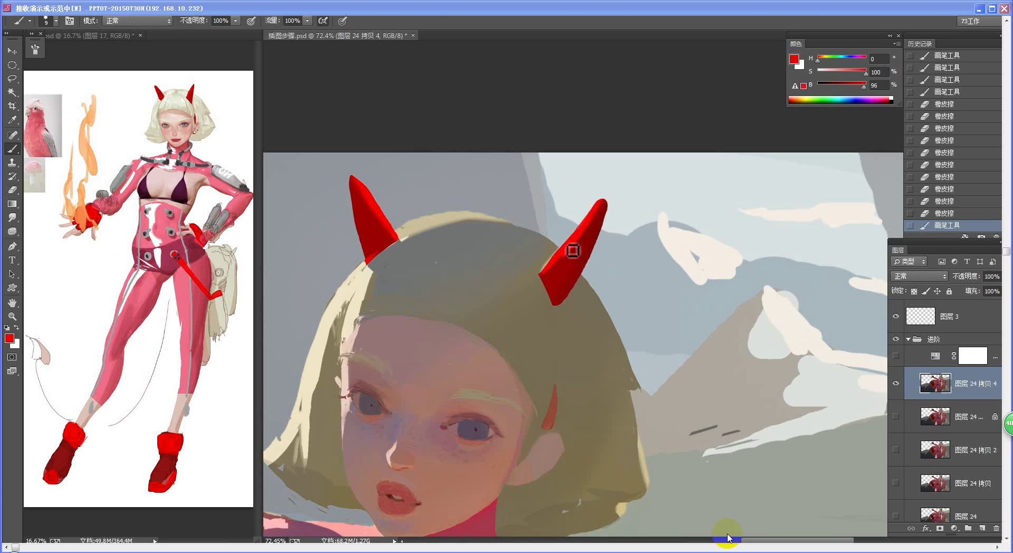
mouse_move(573, 251)
mouse_down()
mouse_move(595, 219)
mouse_move(563, 262)
mouse_up()
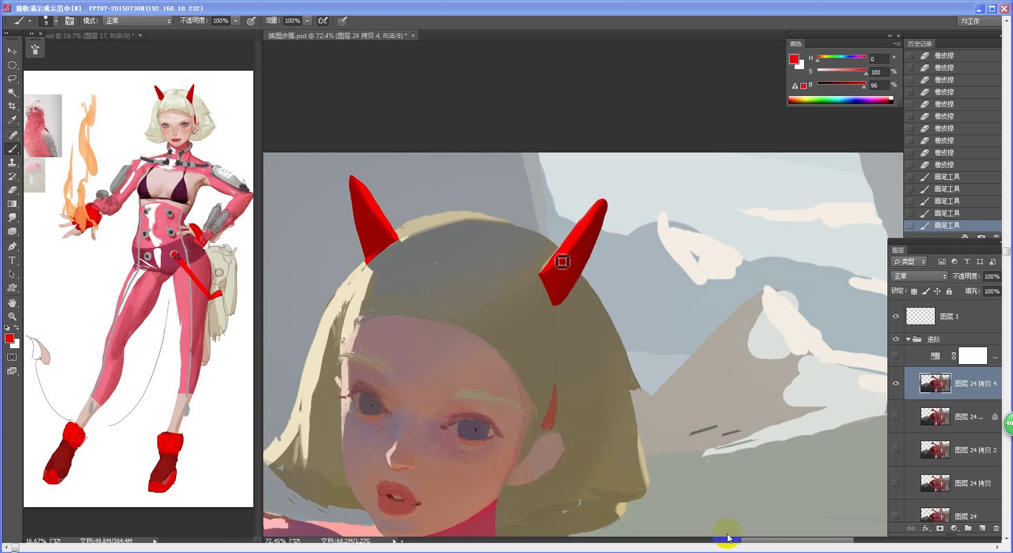
mouse_move(602, 206)
mouse_down()
mouse_move(582, 230)
mouse_move(597, 212)
mouse_up()
drag(599, 200, 606, 207)
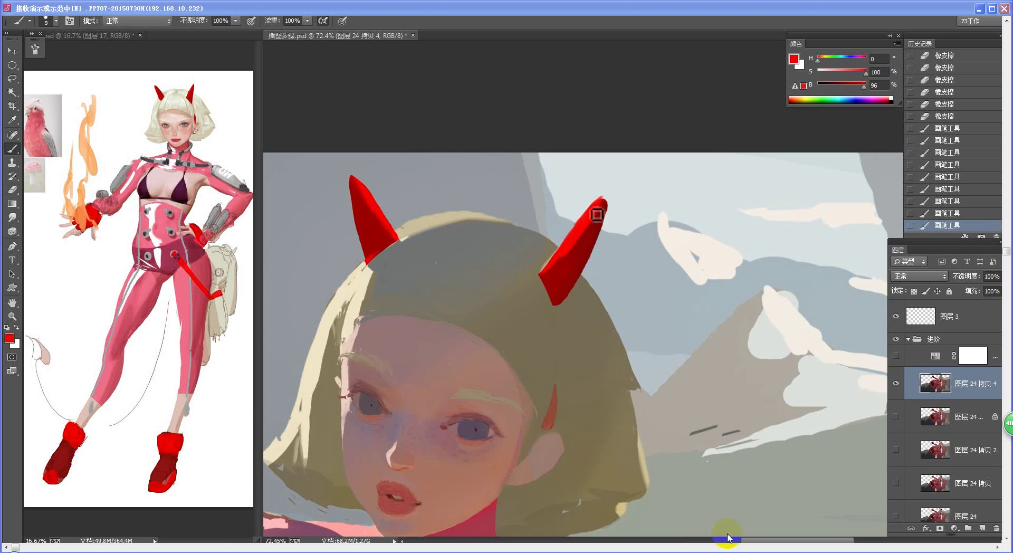
Trim the right horn's outline with the Eraser to slim its tip and shadow side
key(e)
mouse_move(566, 246)
mouse_down()
mouse_move(581, 216)
mouse_move(611, 203)
mouse_up()
mouse_move(603, 249)
mouse_down()
mouse_move(610, 201)
mouse_move(588, 279)
mouse_up()
mouse_move(551, 332)
mouse_down()
mouse_move(476, 338)
mouse_move(554, 322)
mouse_up()
Clean the hair edge beside the right horn's base with sampled grey-browns
key(b)
alt+click(517, 271)
drag(534, 272, 533, 278)
mouse_move(533, 278)
mouse_down()
mouse_move(524, 296)
mouse_move(531, 287)
mouse_up()
drag(529, 288, 524, 299)
drag(539, 283, 529, 291)
alt+click(533, 266)
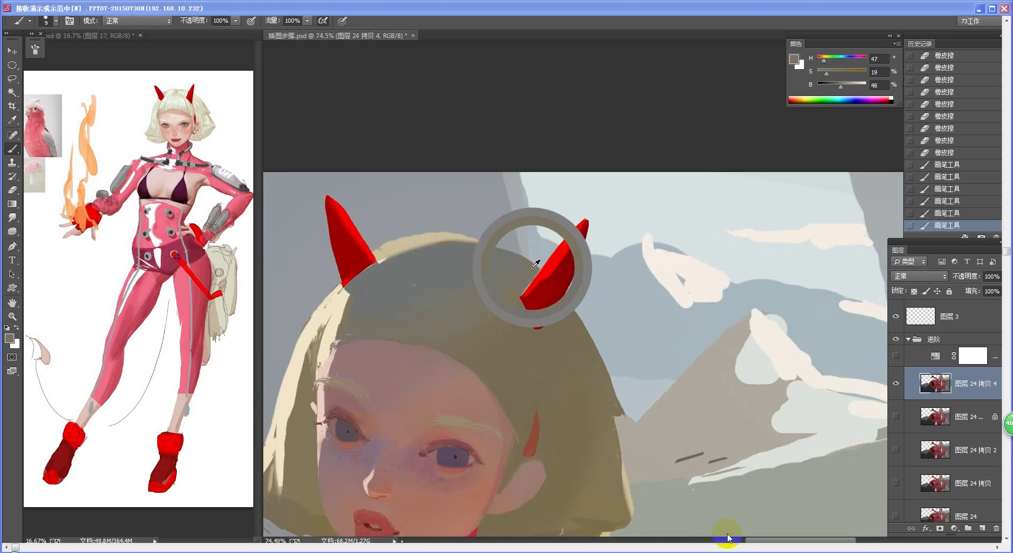
drag(533, 282, 530, 287)
drag(537, 279, 533, 289)
drag(537, 285, 531, 290)
Paint thin strands in sampled pale cream along the hair's lit left edge and the crown between the horns
key(ctrl+space)
mouse_move(503, 332)
mouse_down()
mouse_move(471, 343)
mouse_move(492, 336)
mouse_up()
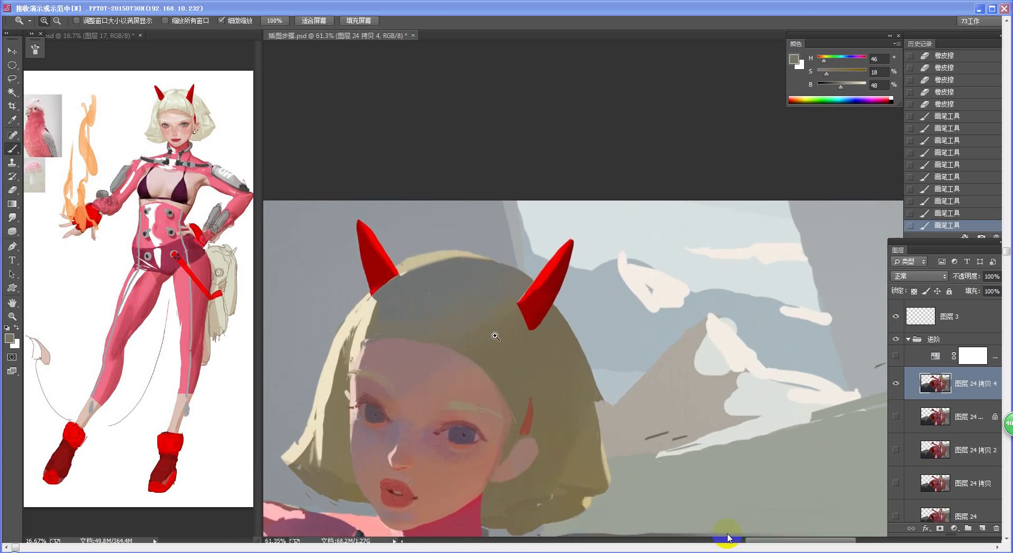
key(space)
mouse_move(372, 343)
mouse_down()
mouse_move(478, 298)
mouse_move(463, 288)
mouse_move(455, 299)
mouse_up()
alt+click(462, 278)
right_click(468, 296)
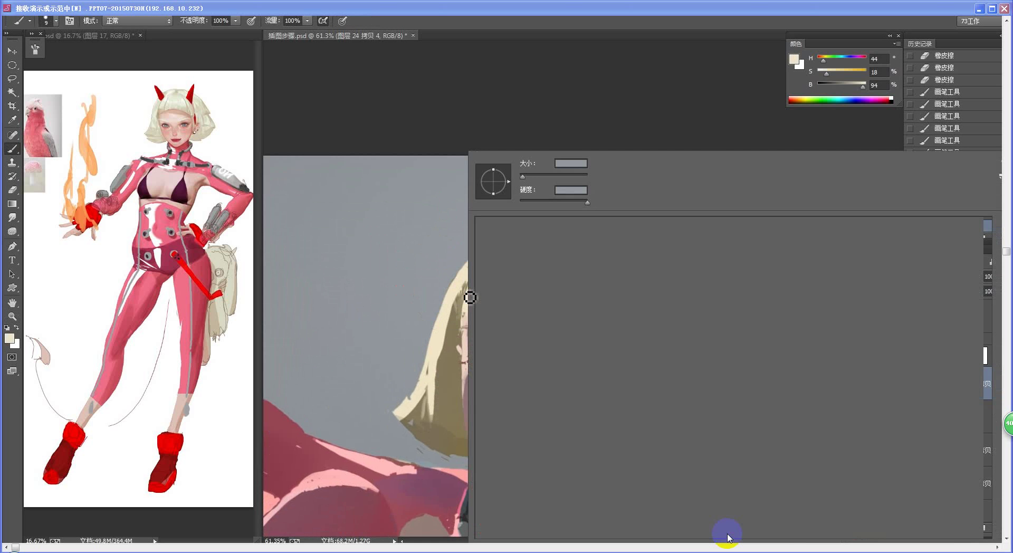
double_click(724, 316)
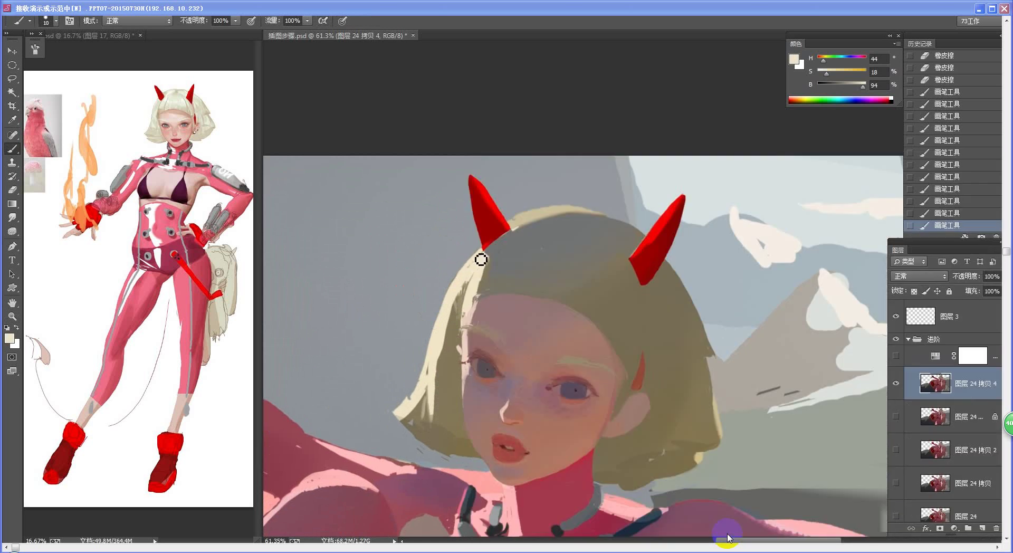
drag(486, 251, 457, 315)
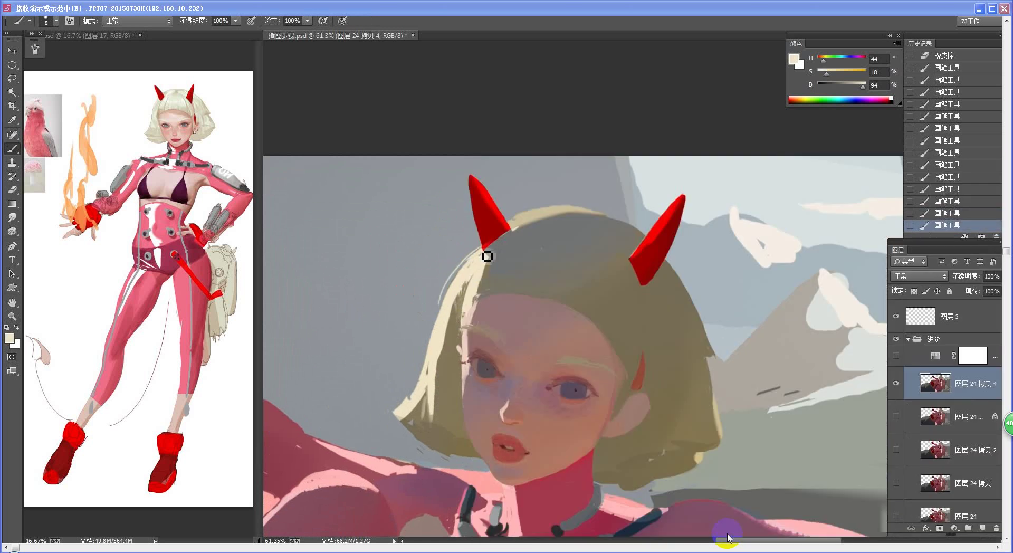
drag(487, 256, 470, 267)
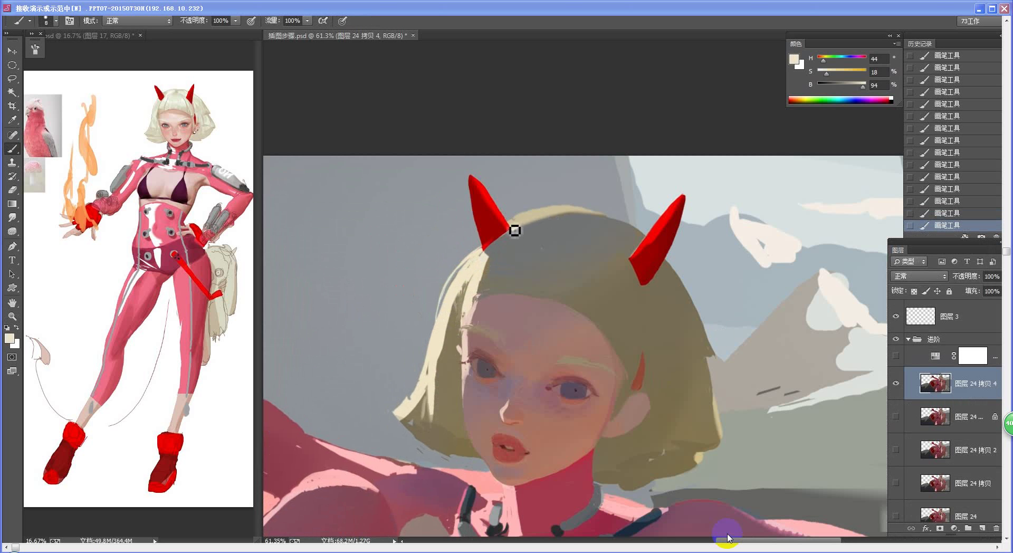
alt+click(584, 208)
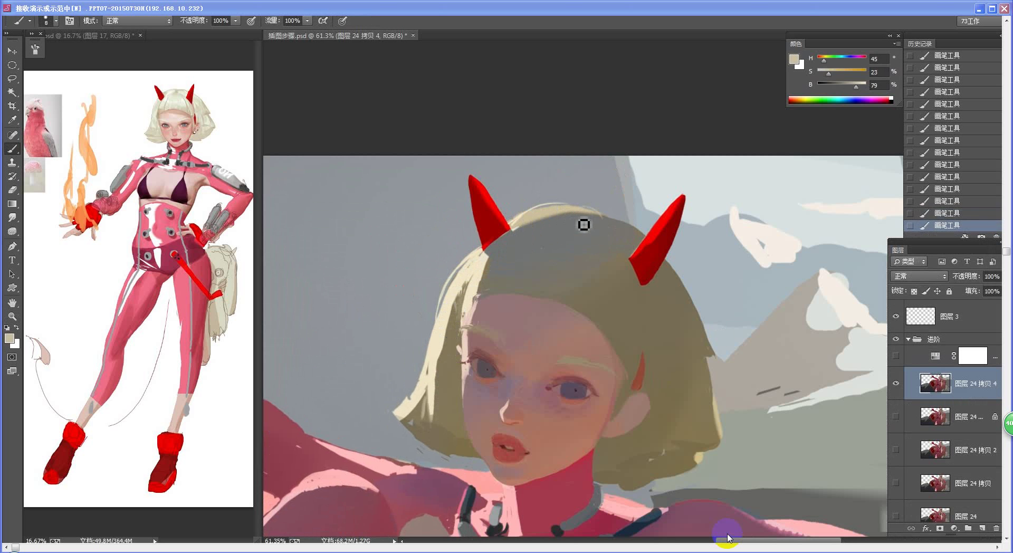
alt+click(452, 299)
Smudge the light streaks on the left side of the hair at 10% strength
key(z)
drag(471, 362, 431, 391)
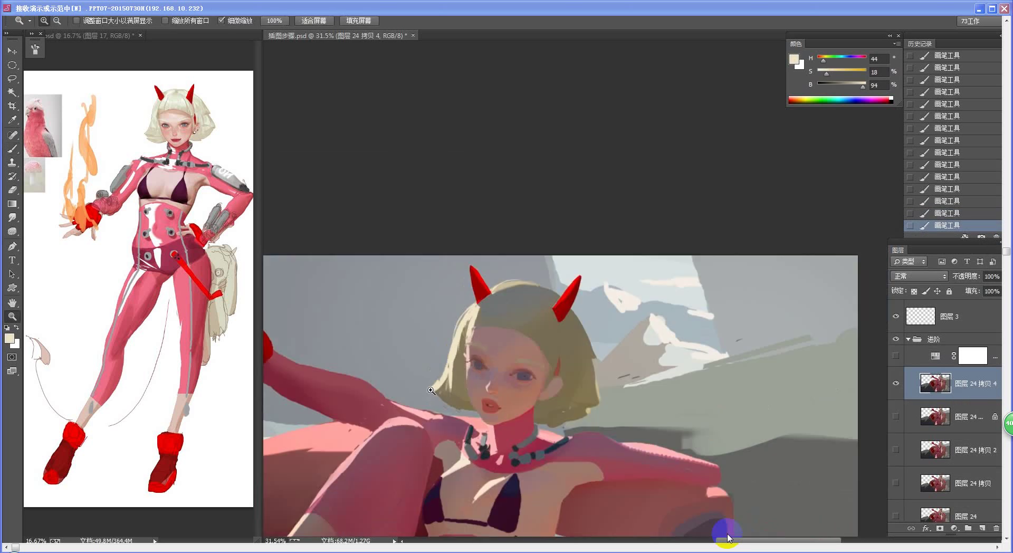
key(b)
key(z)
drag(496, 324, 547, 351)
key(b)
drag(486, 360, 508, 246)
click(15, 216)
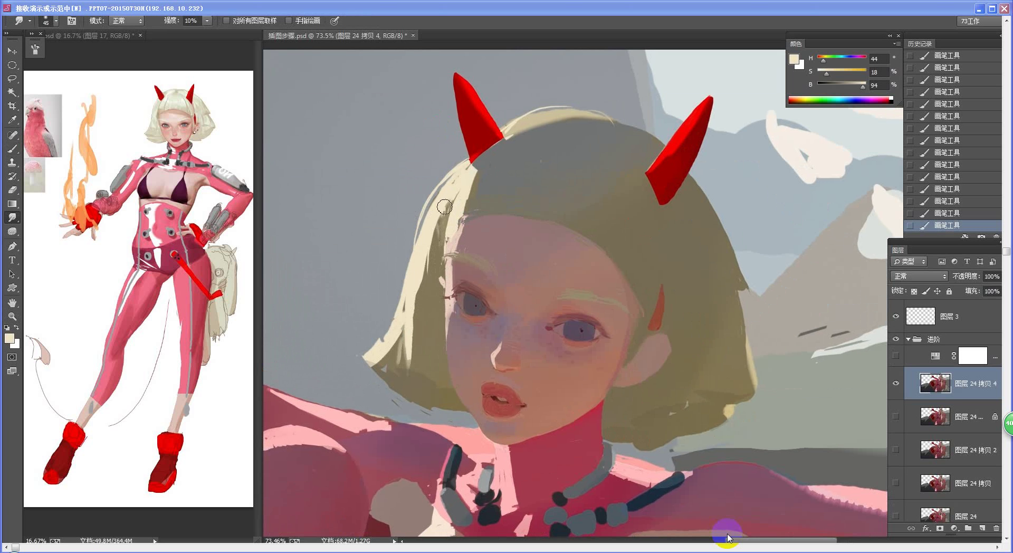
drag(445, 206, 416, 281)
drag(447, 203, 411, 304)
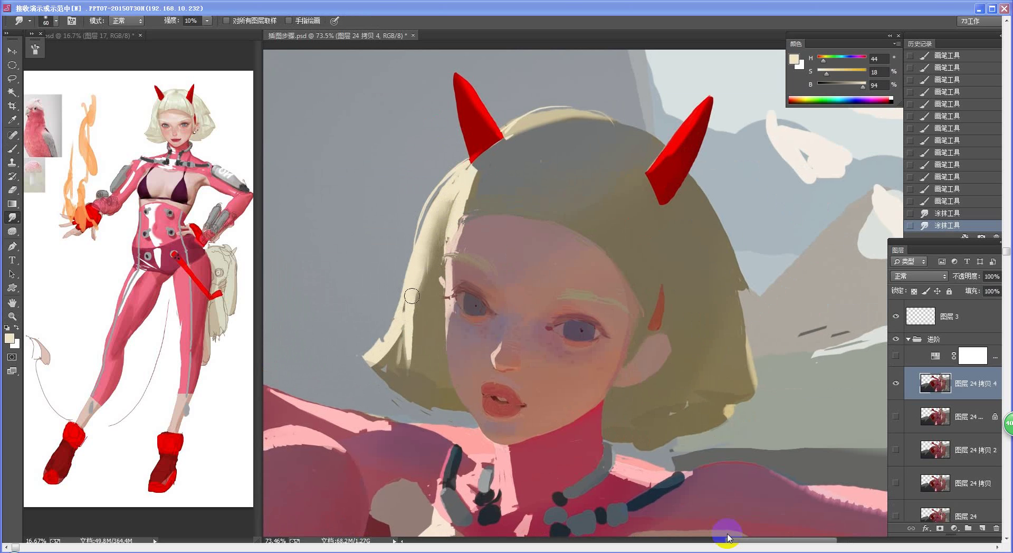
drag(420, 272, 406, 371)
Undo the last two smudge strokes and softly lighten the left hair with the 喷枪★★★ brush in pale cream
key(b)
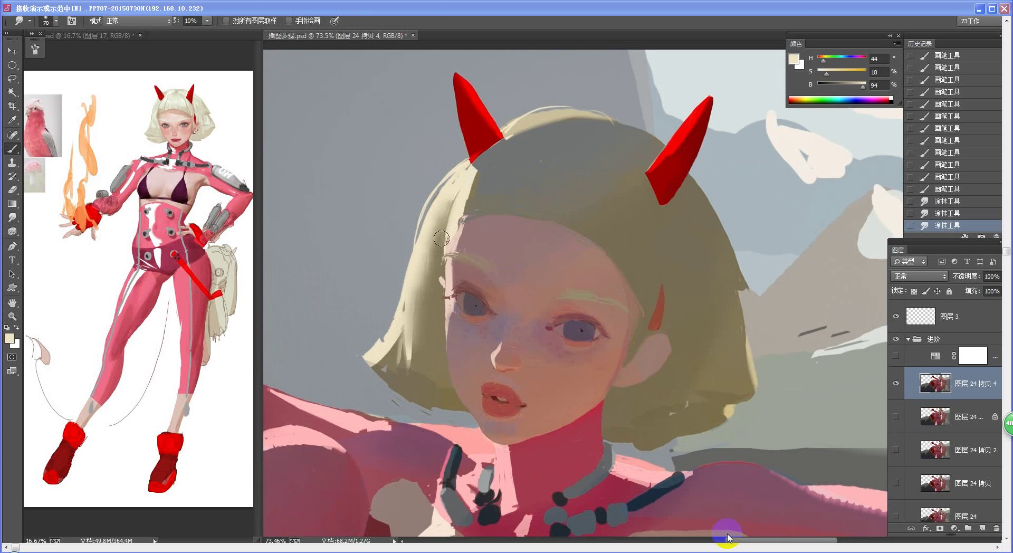
alt+click(406, 320)
right_click(405, 300)
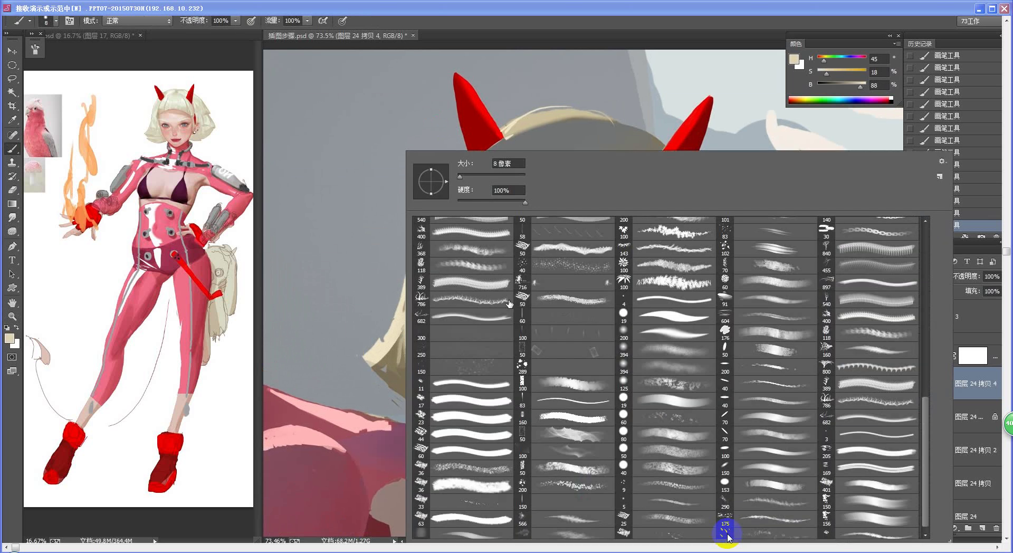
click(30, 21)
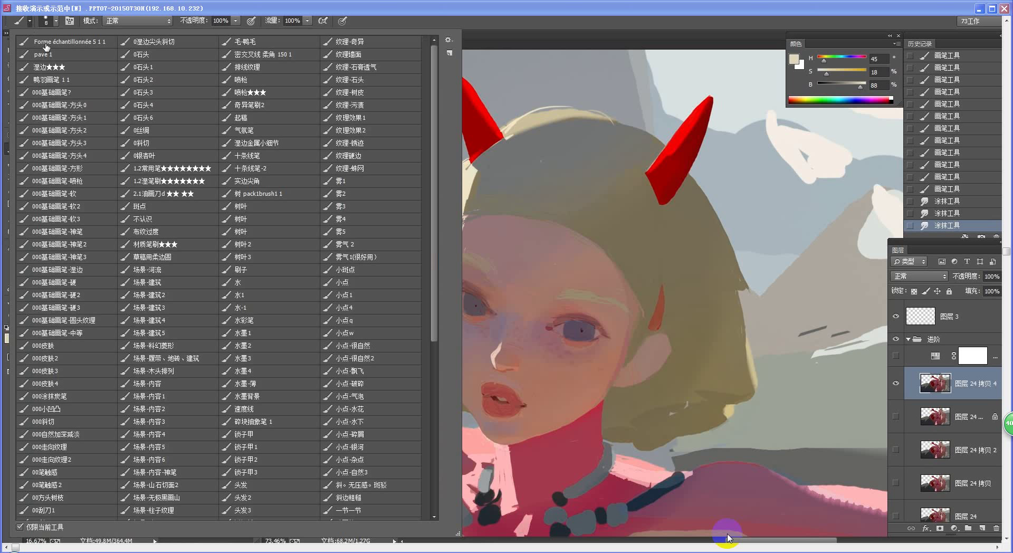
click(265, 103)
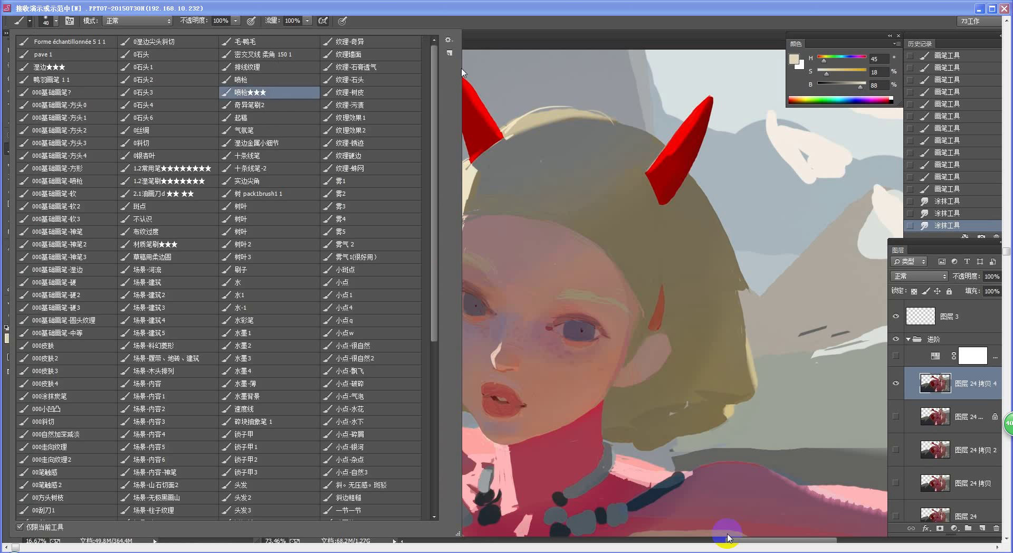
key(ctrl+alt+z)
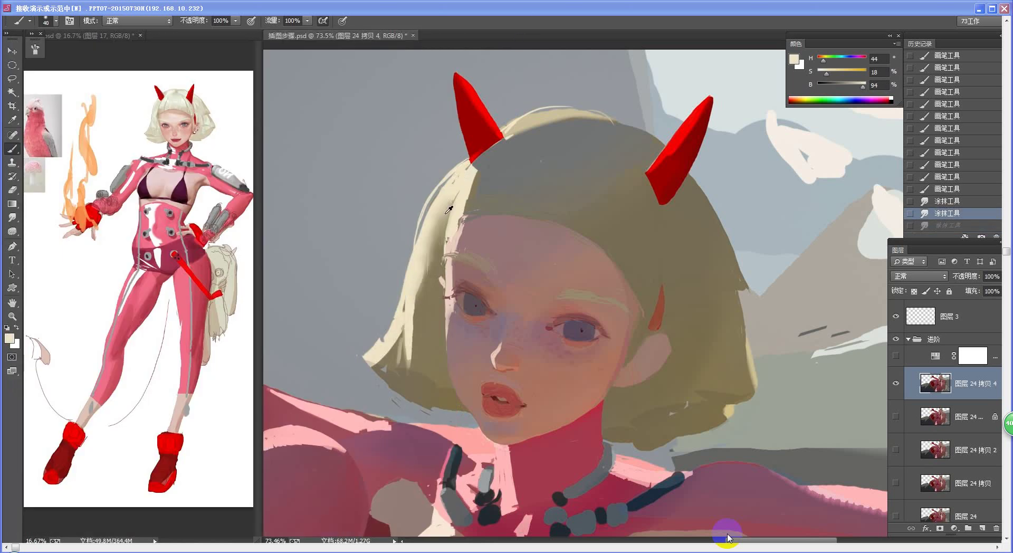
key(ctrl+alt+z)
mouse_move(427, 242)
mouse_down()
mouse_move(437, 244)
mouse_move(428, 222)
mouse_up()
drag(408, 273, 443, 269)
mouse_move(407, 225)
mouse_down()
mouse_move(426, 221)
mouse_move(427, 304)
mouse_move(396, 369)
mouse_move(351, 365)
mouse_up()
Airbrush a soft pale cream glow over the crown of the hair between the horns, keeping transparent pixels locked
key(z)
key(z)
drag(762, 179, 792, 182)
drag(691, 218, 506, 346)
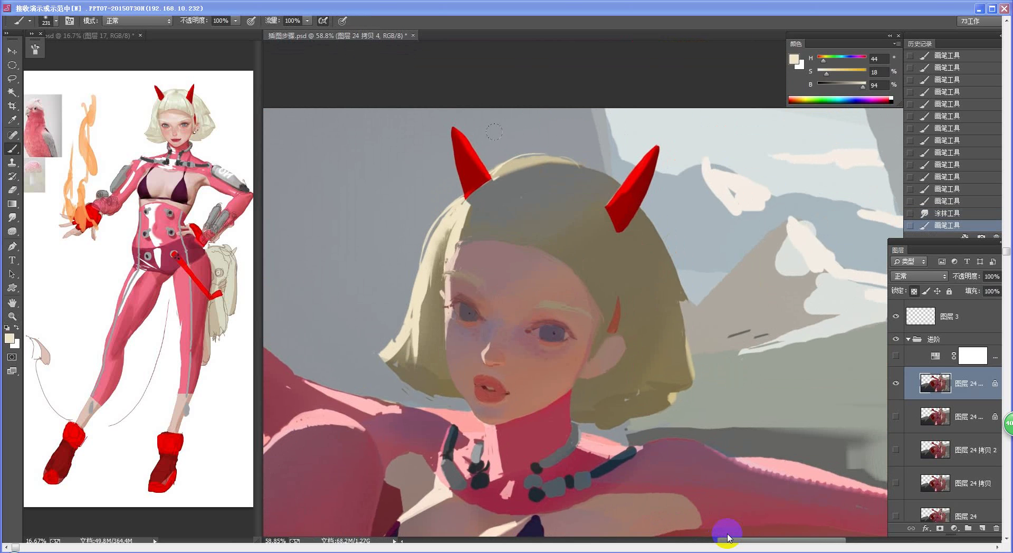
drag(516, 171, 534, 167)
drag(503, 125, 576, 138)
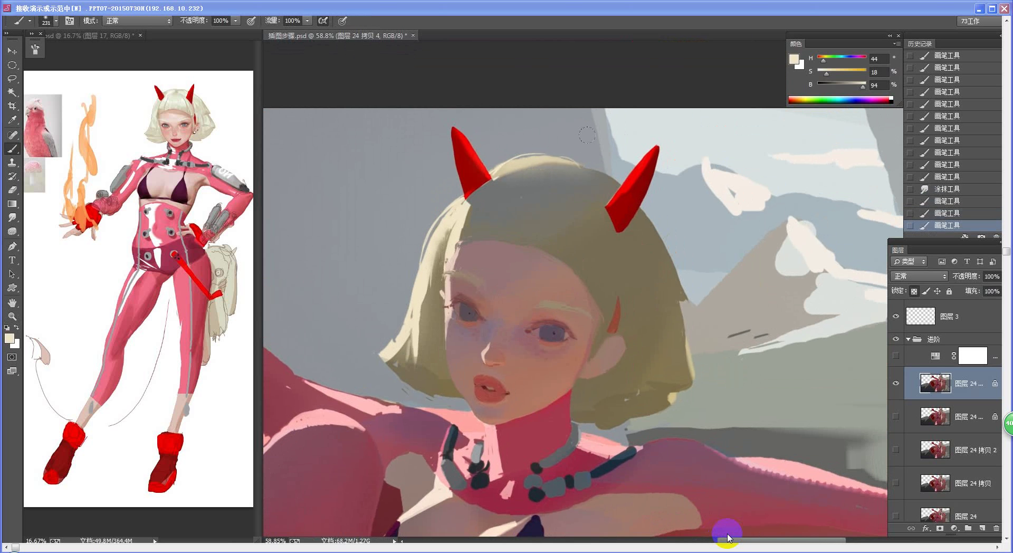
mouse_move(499, 168)
mouse_down()
mouse_move(565, 160)
mouse_move(507, 174)
mouse_up()
Airbrush sampled light pink along the outstretched arm's upper edge near the shoulder, and undo the last stroke
scroll(796, 164, up, 5)
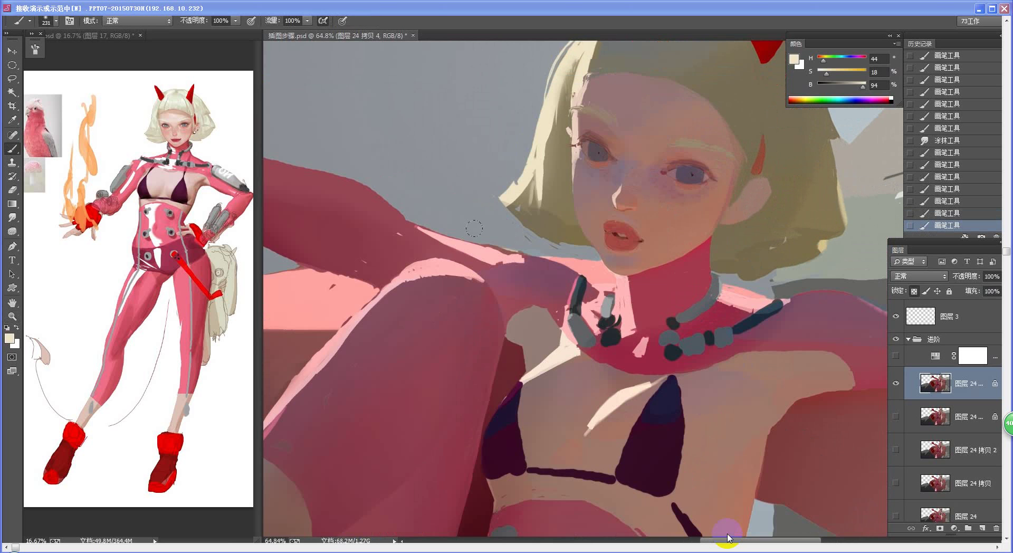
alt+click(475, 245)
key(bracketleft)
drag(492, 253, 511, 258)
mouse_move(457, 234)
mouse_down()
mouse_move(488, 251)
mouse_move(468, 254)
mouse_up()
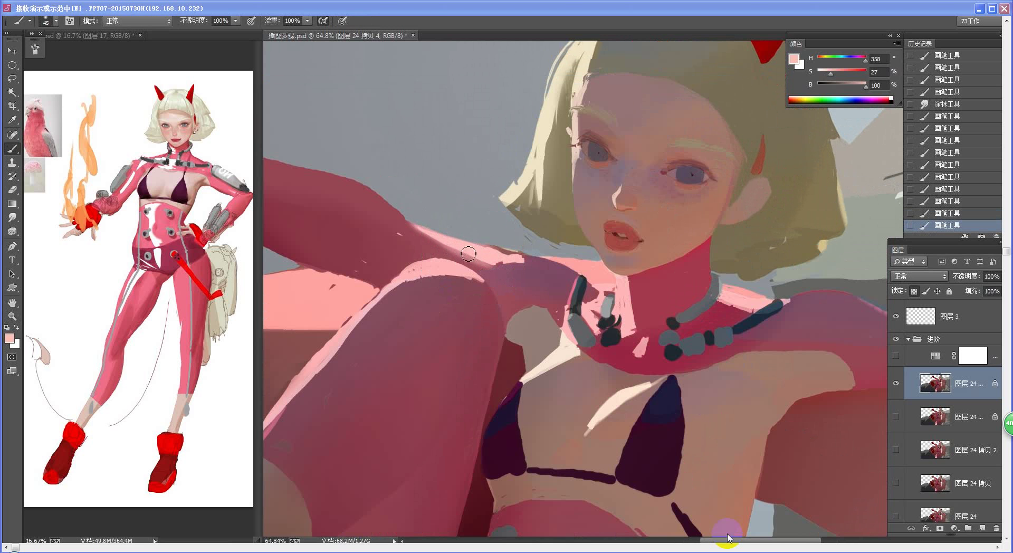
key(ctrl+z)
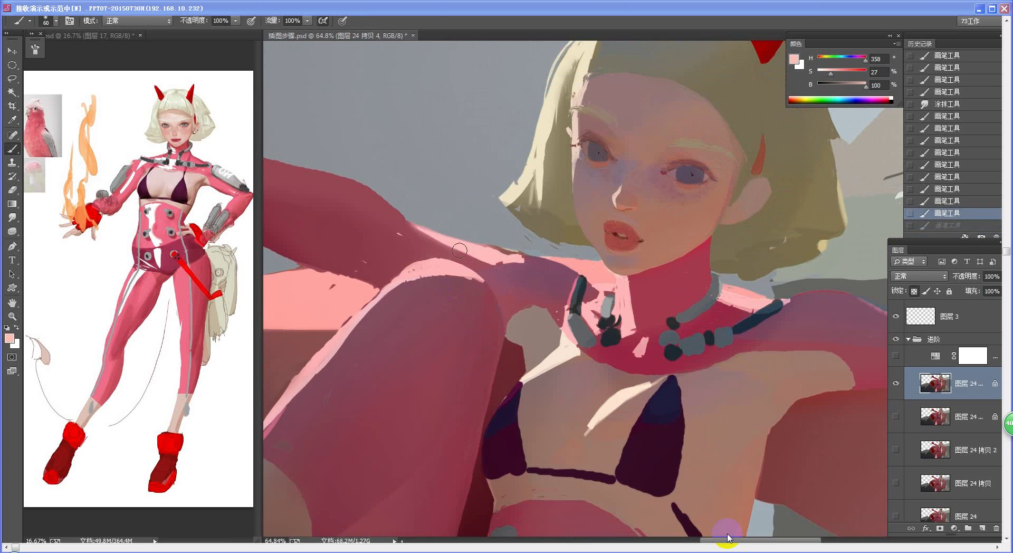
Choose another brush preset and set the foreground colour to pale cream with H 44, S 20 and B 100
key(ctrl+space)
mouse_move(486, 262)
mouse_down()
mouse_move(498, 271)
mouse_move(448, 192)
mouse_up()
key(ctrl+space)
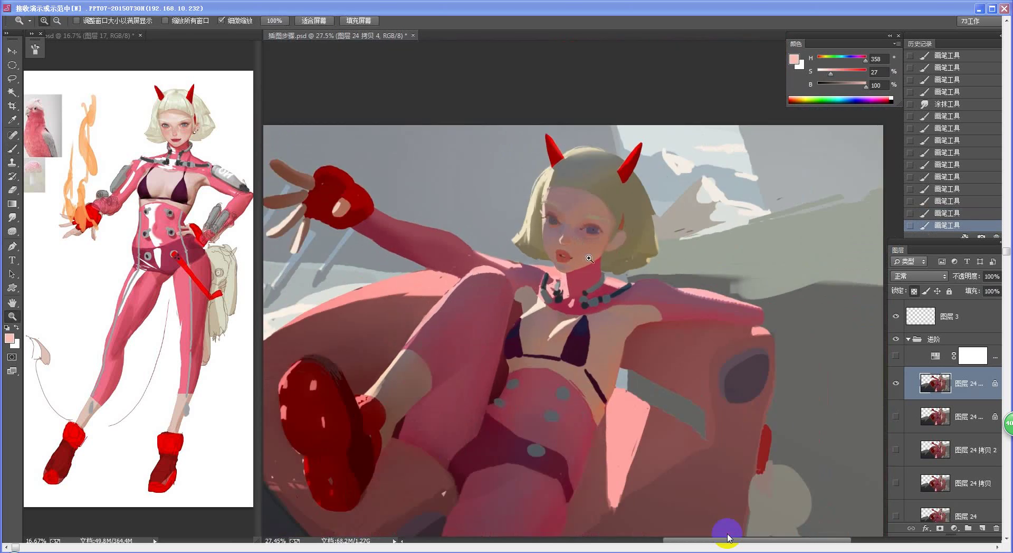
mouse_move(587, 262)
mouse_down()
mouse_move(577, 259)
mouse_move(590, 258)
mouse_up()
alt+click(421, 278)
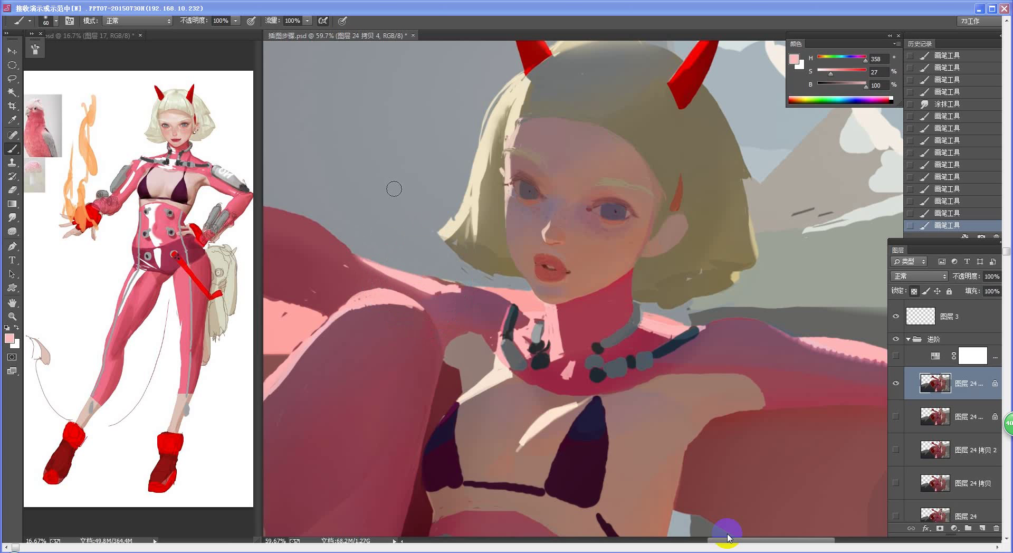
right_click(396, 241)
double_click(670, 404)
key(n)
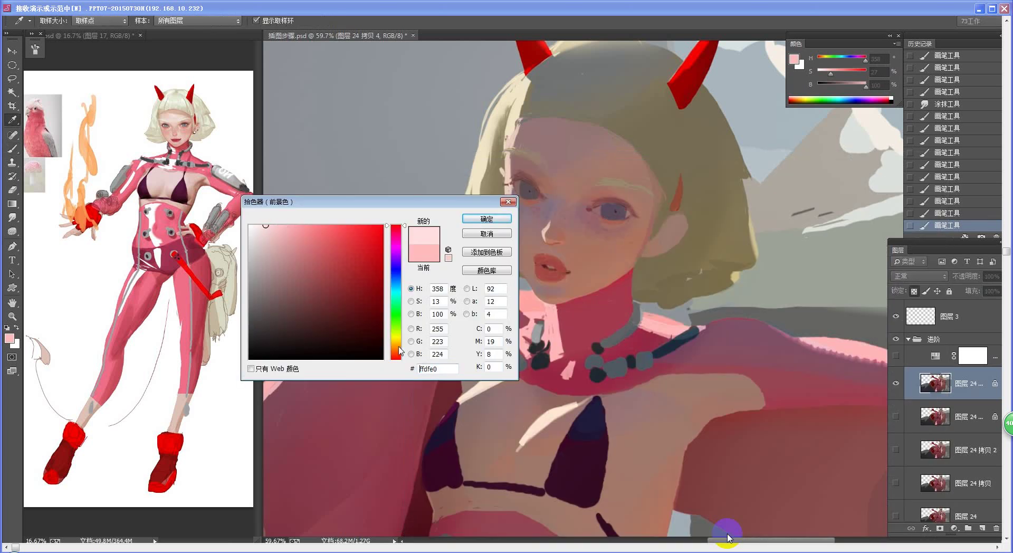
click(396, 341)
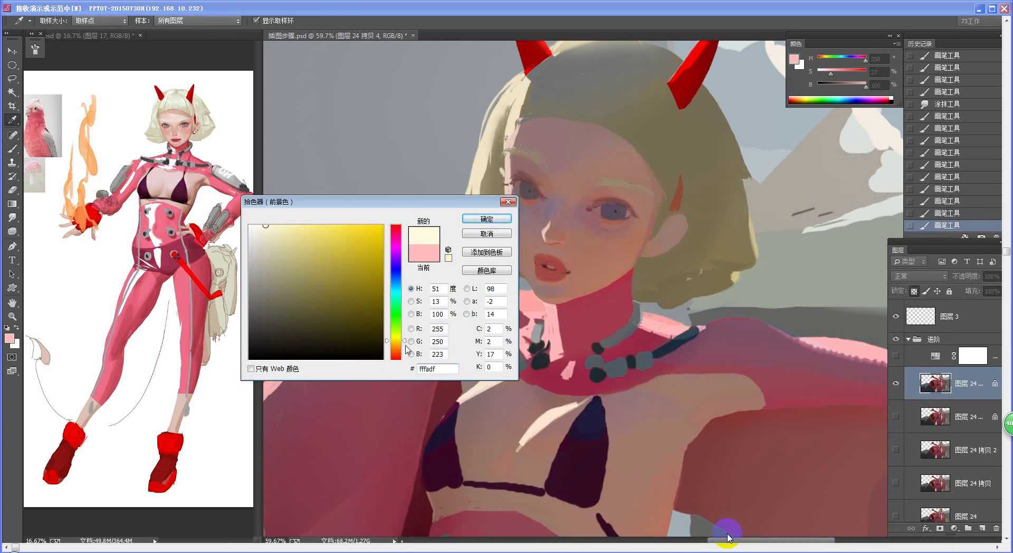
drag(405, 346, 404, 343)
drag(288, 238, 275, 219)
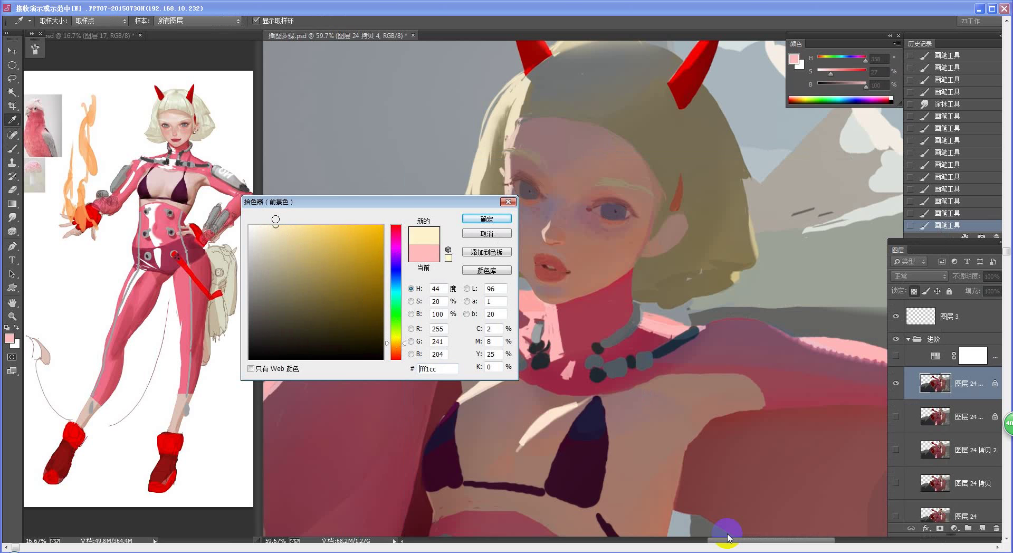
click(476, 216)
key(b)
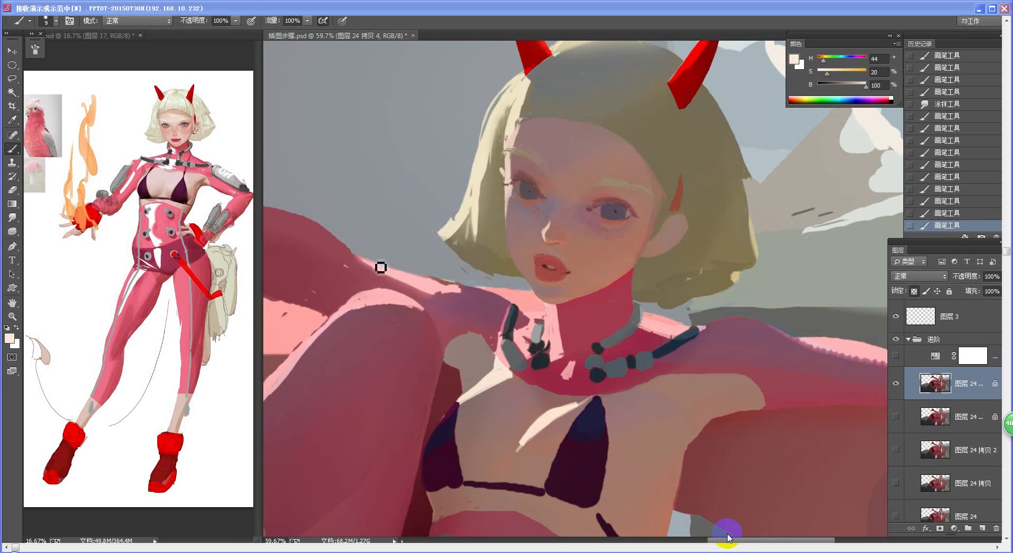
Paint a pale cream rim light along the outstretched arm's upper edge, reduce the brush size, and undo the last two strokes
drag(374, 266, 447, 295)
key(bracketleft)
key(bracketleft)
key(ctrl+alt+z)
key(ctrl+alt+z)
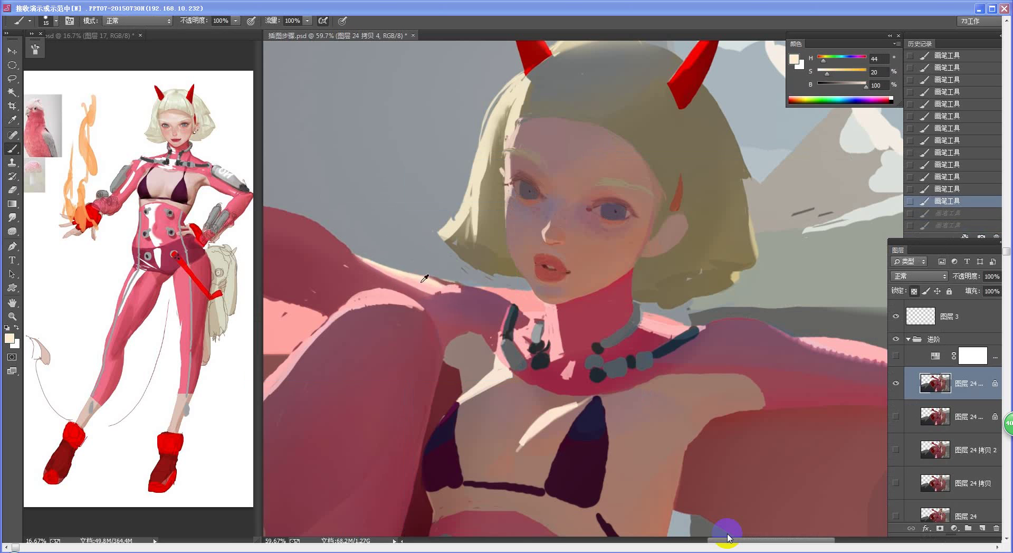
Extend the arm's rim light toward the shoulder with sampled peach tones, undoing one stroke
alt+click(422, 283)
drag(375, 270, 441, 291)
alt+click(436, 285)
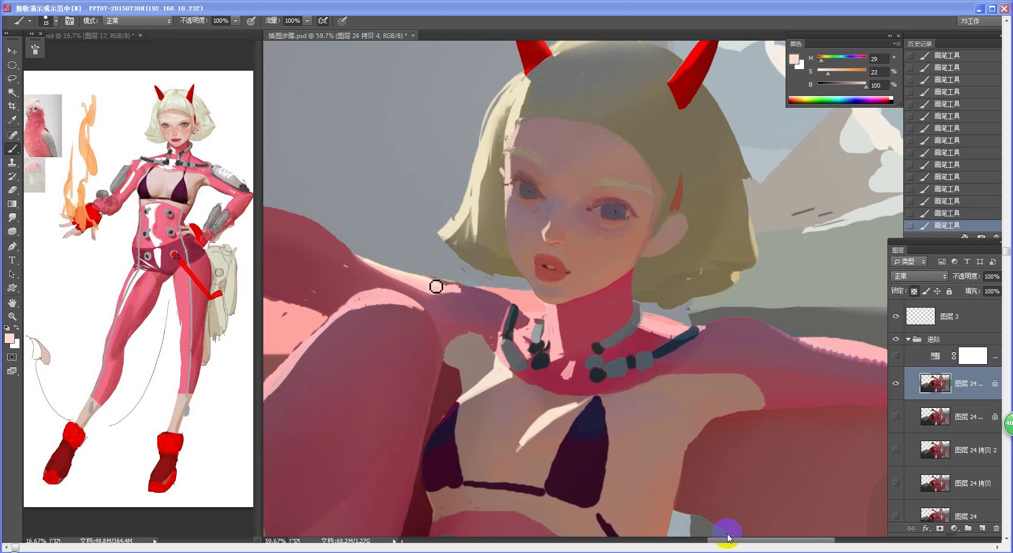
key(ctrl+alt+z)
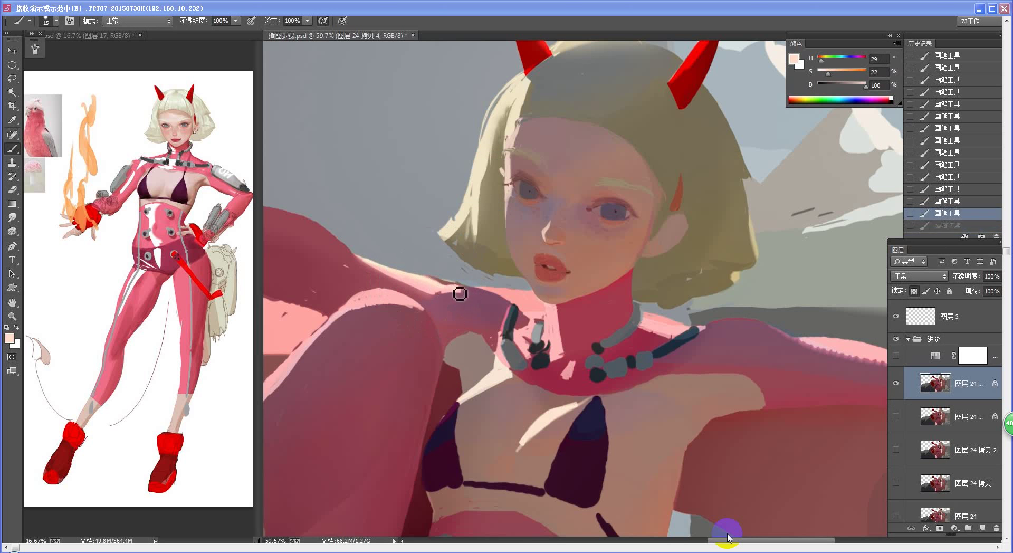
drag(459, 290, 448, 292)
drag(466, 330, 427, 341)
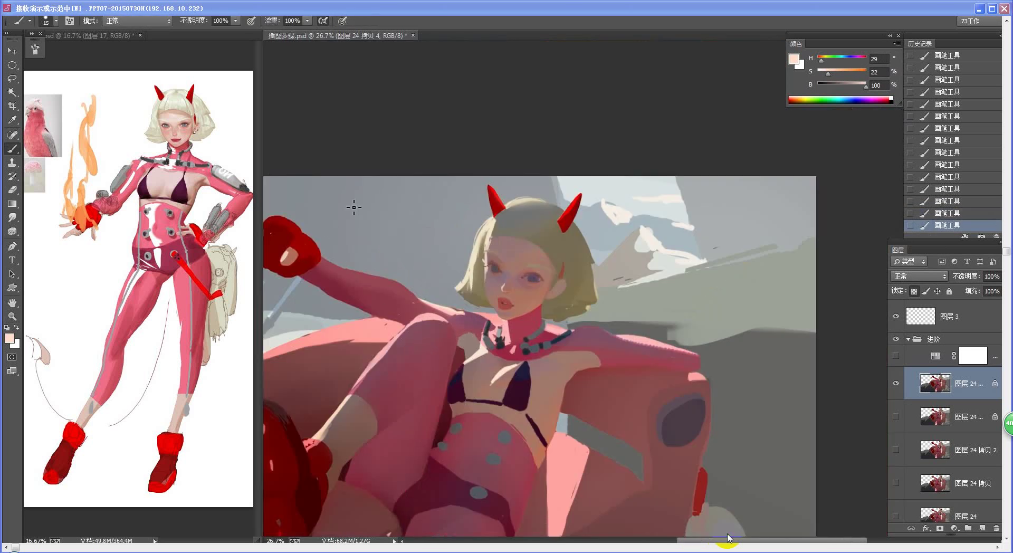
Lasso and clear the rough dark marks above the arm's lit edge, deselect, and touch up the edge with the brush
drag(489, 317, 543, 313)
key(l)
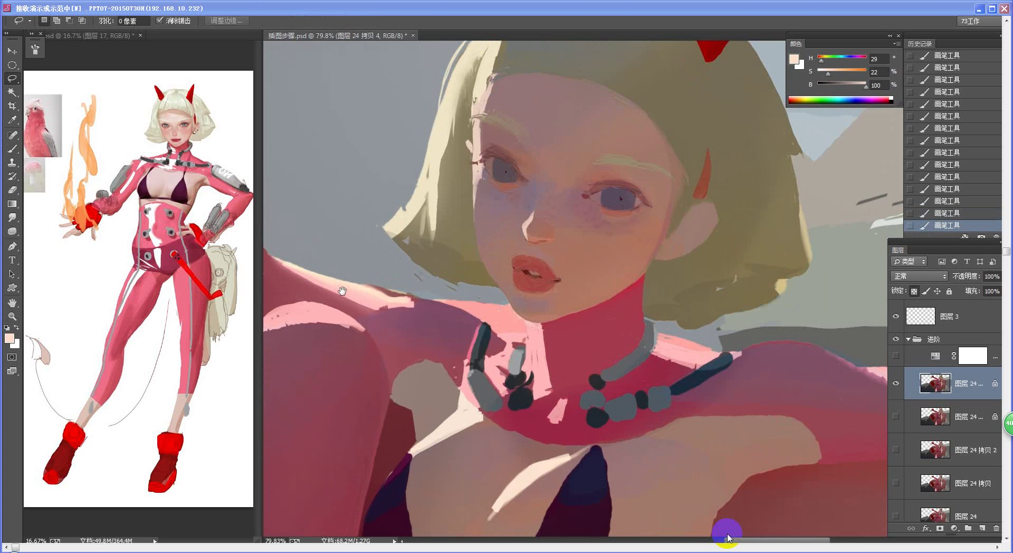
drag(343, 291, 417, 306)
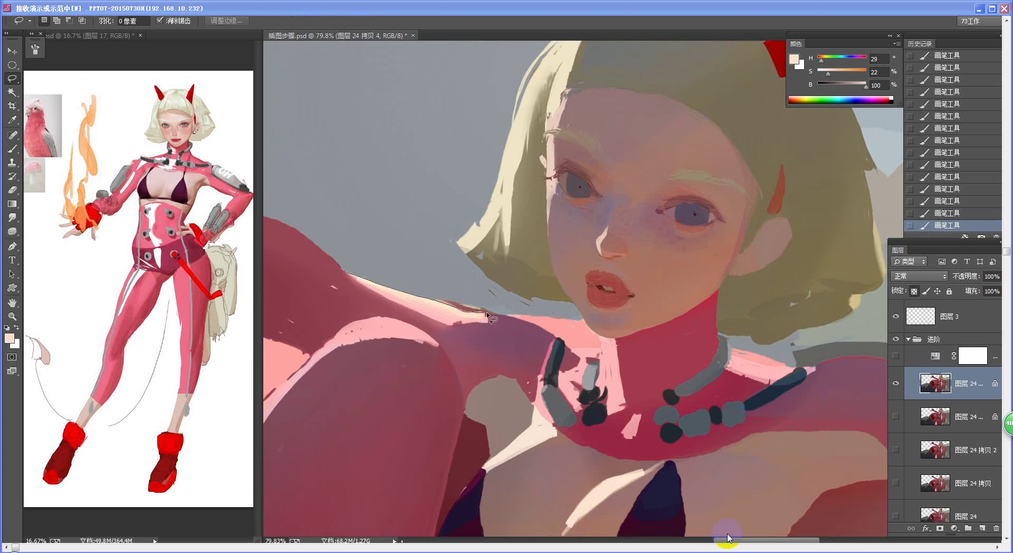
drag(468, 267, 470, 265)
key(Delete)
key(ctrl+d)
key(b)
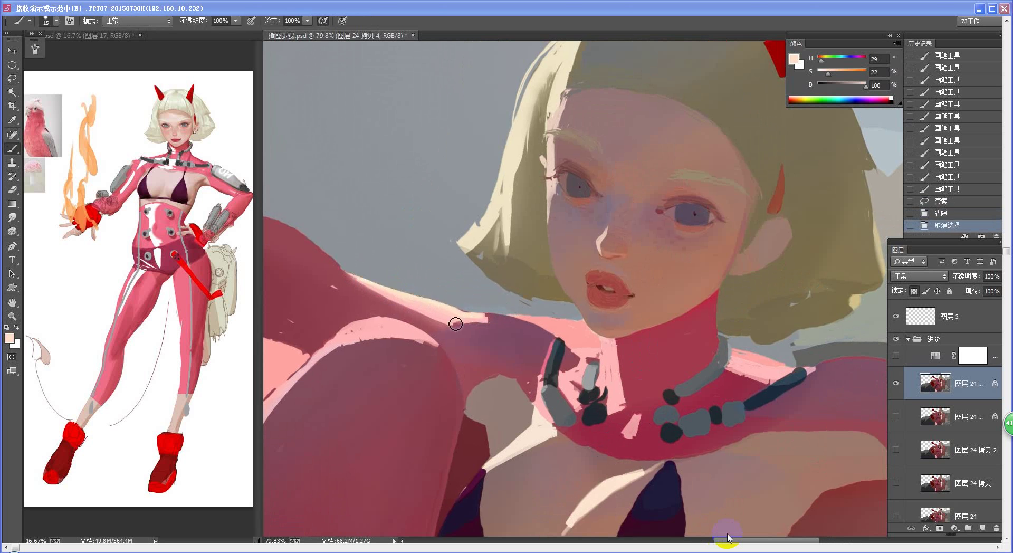
mouse_move(462, 316)
mouse_down()
mouse_move(505, 320)
mouse_move(514, 299)
mouse_up()
Sample the shoulder's shadow tone and shift the foreground colour to muted purple with H 280, S 26 and B 51
alt+click(485, 334)
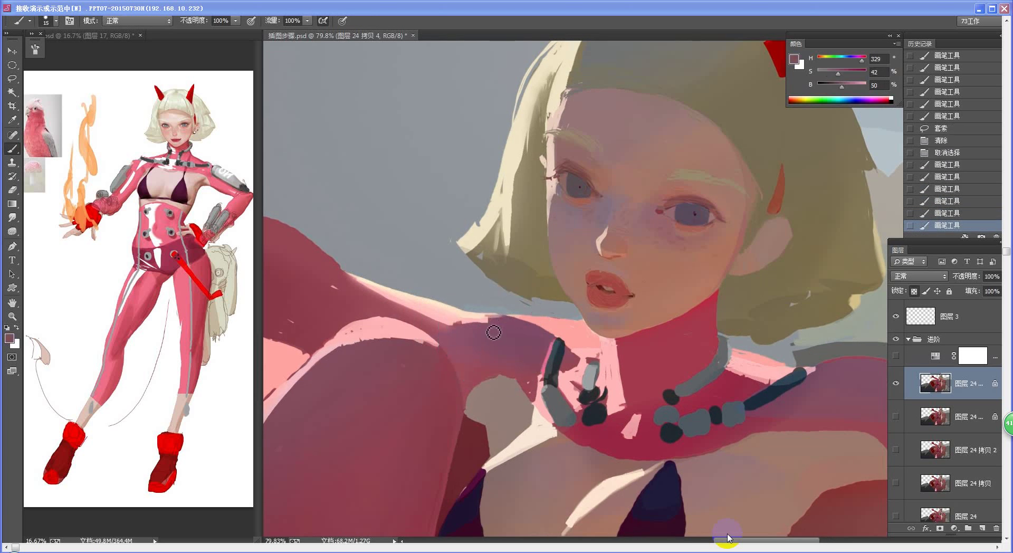
key(n)
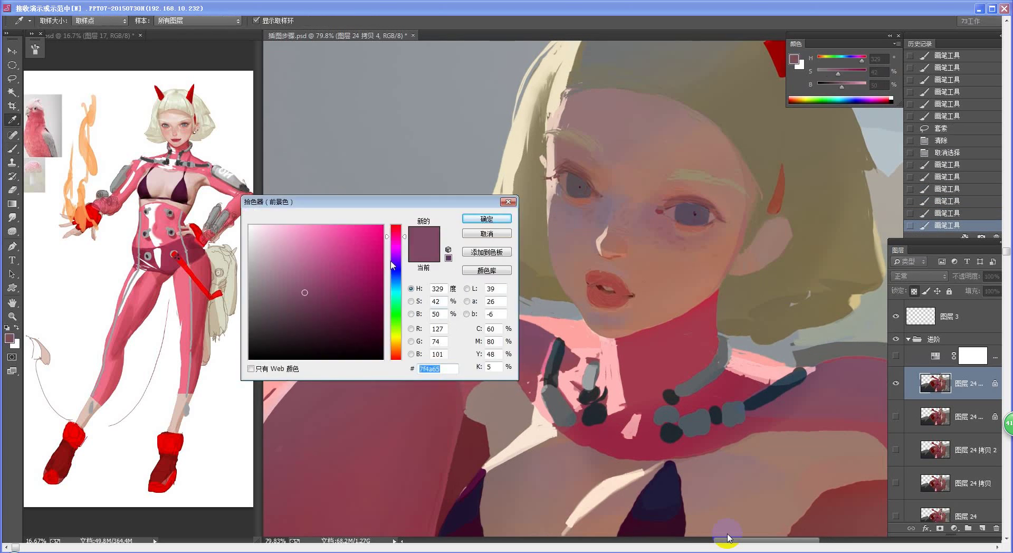
drag(405, 242, 404, 251)
click(287, 288)
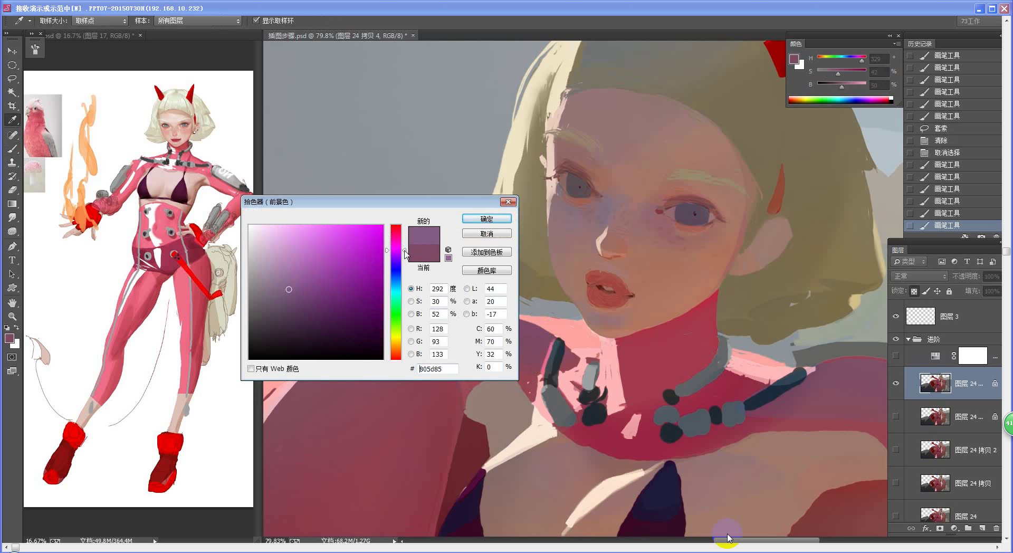
drag(286, 295, 284, 293)
drag(409, 260, 404, 254)
click(486, 218)
key(b)
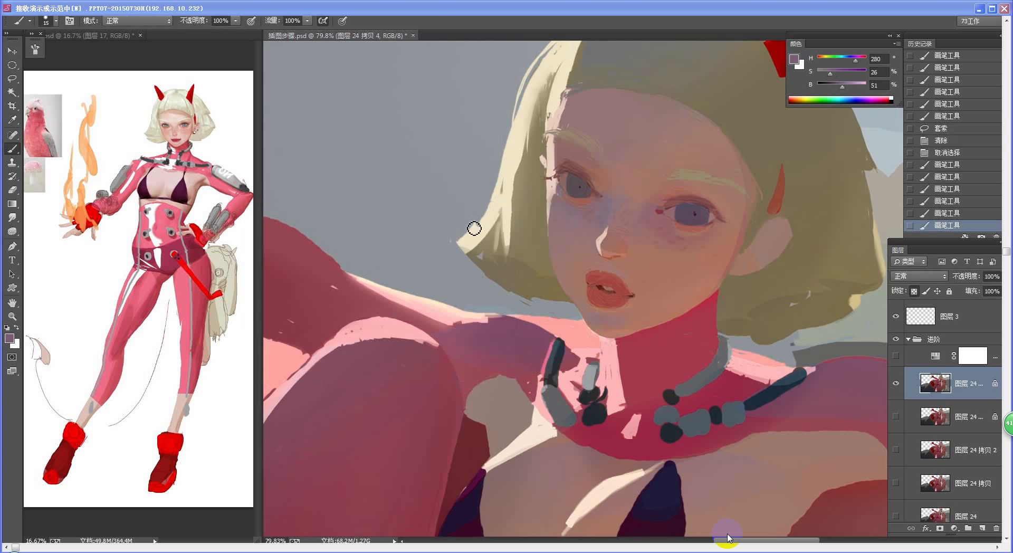
Paint muted purple into the shoulder shadow beside the collar with resampled tones, and undo the last two strokes
mouse_move(516, 328)
mouse_down()
mouse_move(486, 323)
mouse_move(513, 344)
mouse_move(522, 331)
mouse_up()
alt+click(526, 334)
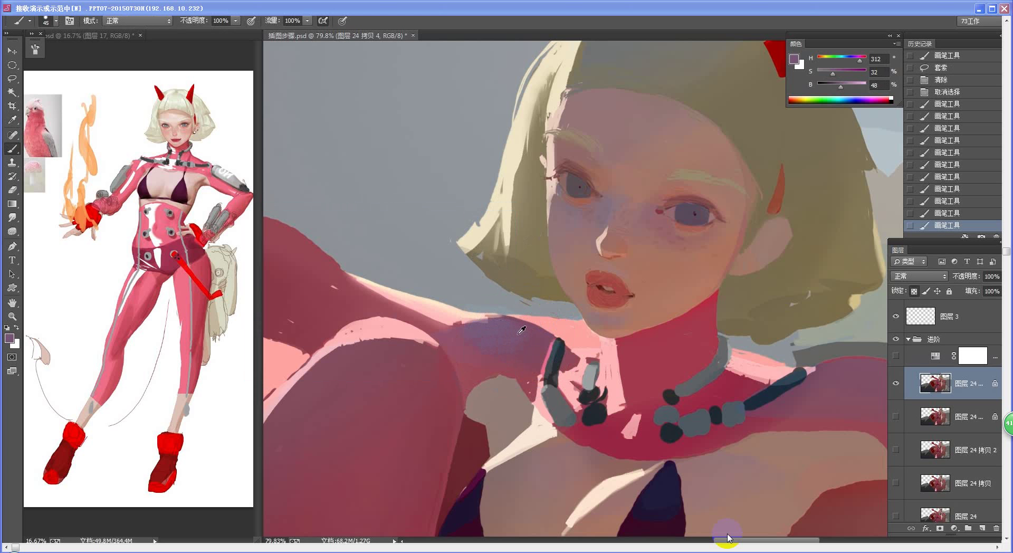
drag(443, 337, 455, 332)
mouse_move(446, 340)
mouse_down()
mouse_move(460, 338)
mouse_move(403, 368)
mouse_up()
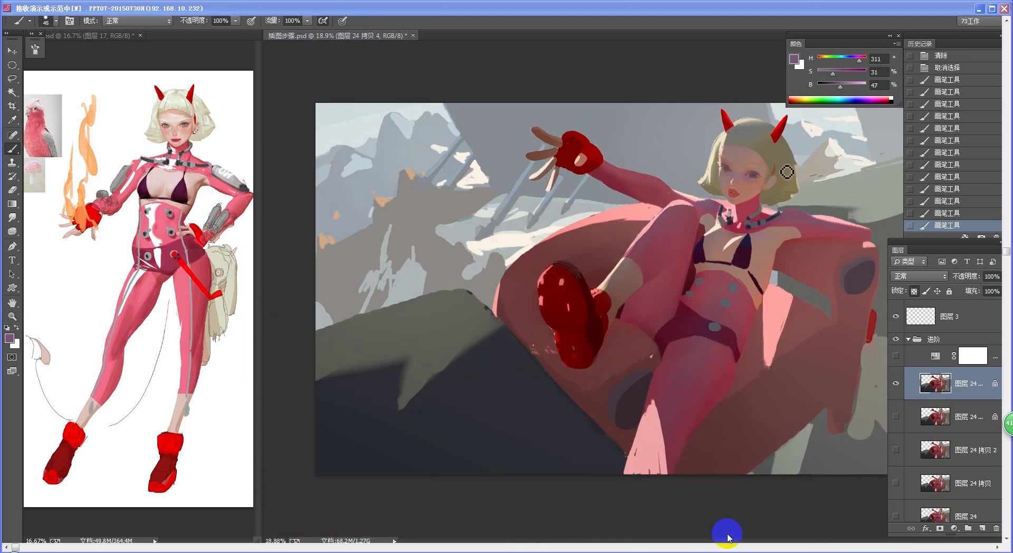
key(ctrl+alt+z)
key(ctrl+alt+z)
drag(727, 177, 772, 188)
drag(747, 232, 506, 320)
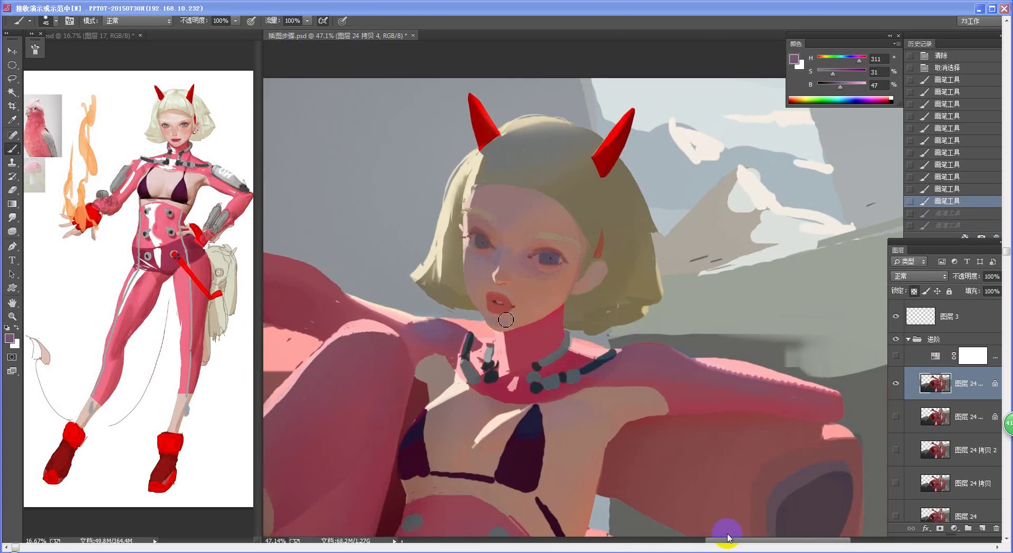
Hide the greyscale layer 图层 1 拷贝 in 参考.psd and place the colour photo reference beside the painting
click(727, 538)
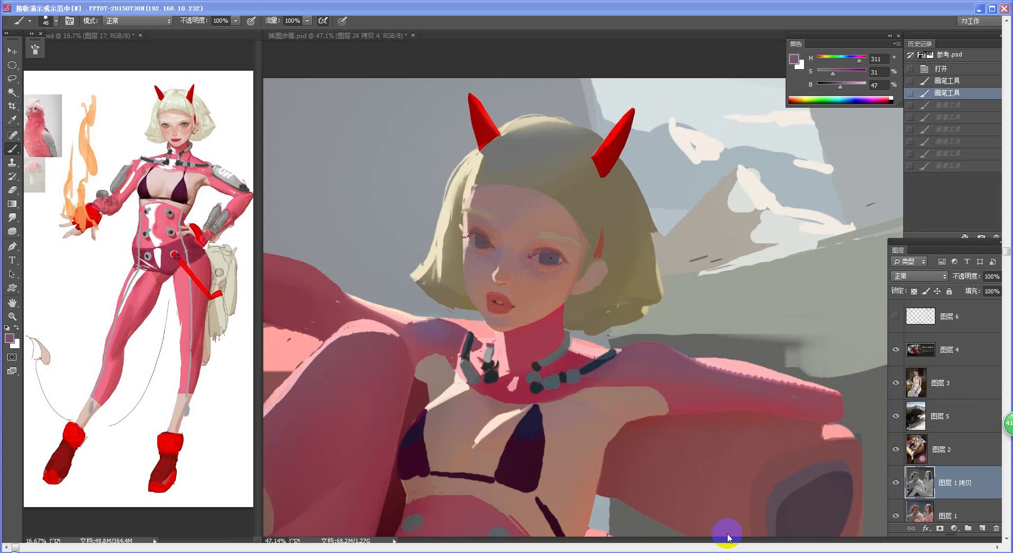
click(896, 482)
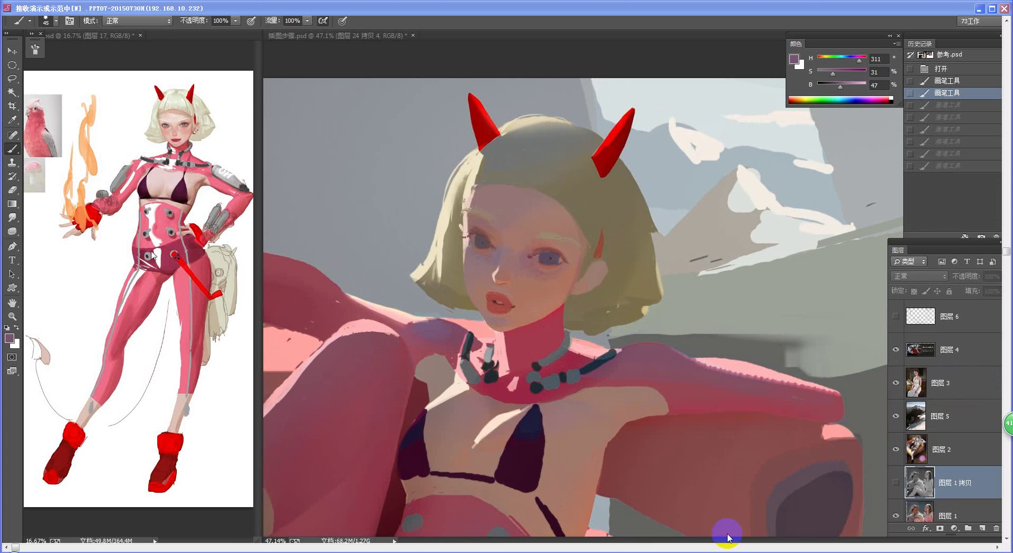
drag(152, 253, 152, 249)
click(389, 288)
Blend sampled pink, purple and red tones across the shoulder between the outstretched arm and the collar
key(ctrl+space)
drag(449, 359, 471, 360)
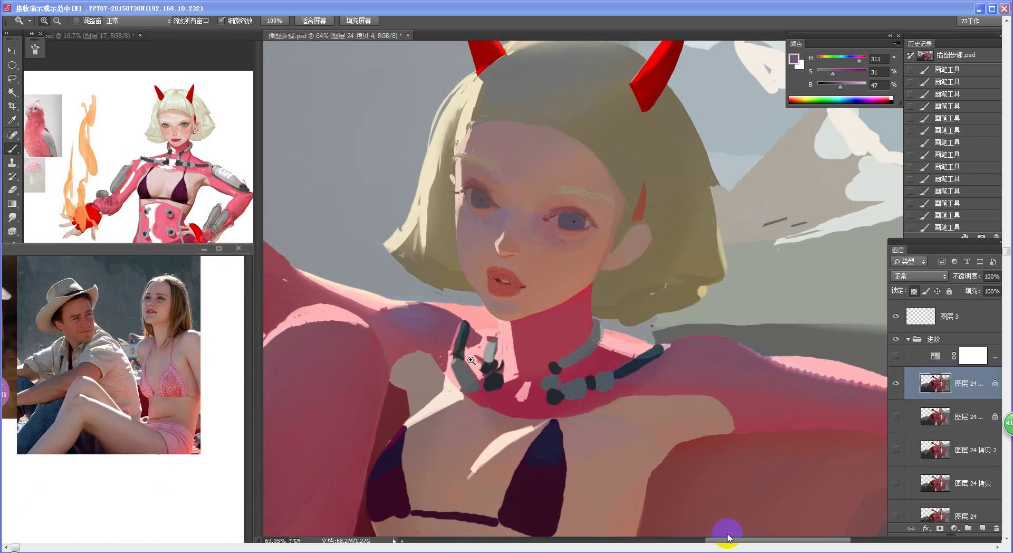
alt+click(416, 327)
click(447, 332)
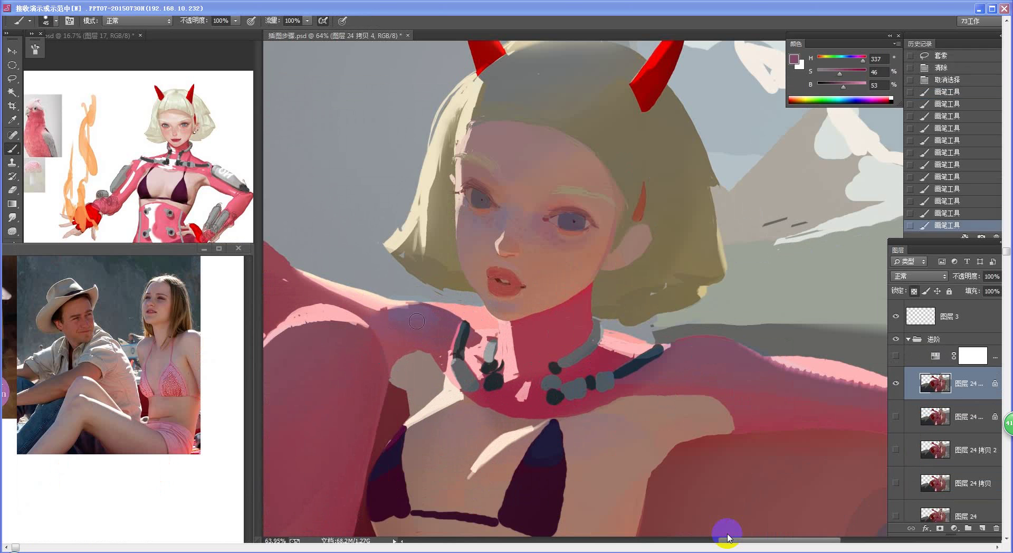
alt+click(414, 309)
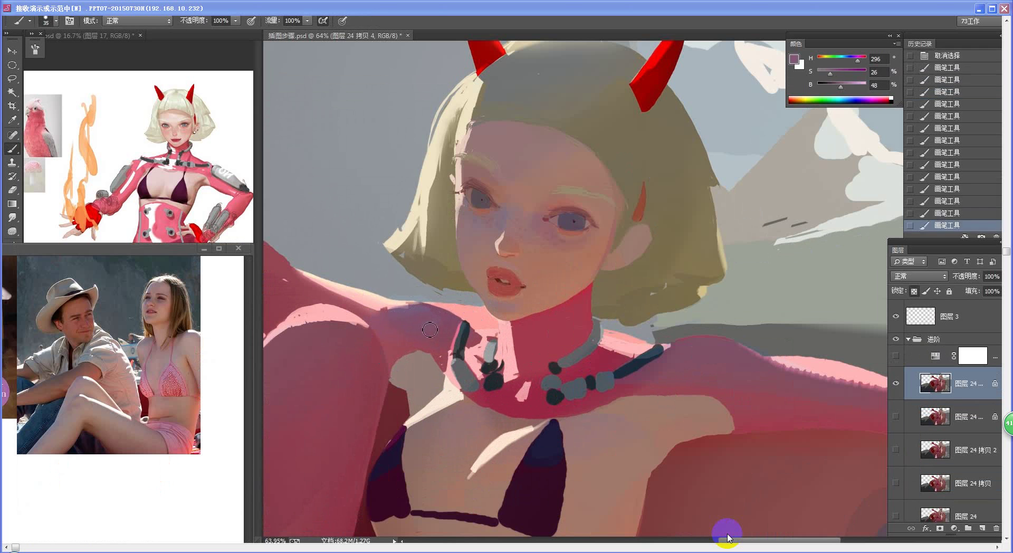
click(448, 332)
alt+click(443, 316)
alt+click(419, 340)
alt+click(395, 346)
mouse_move(446, 379)
mouse_down()
mouse_move(402, 385)
mouse_move(439, 377)
mouse_up()
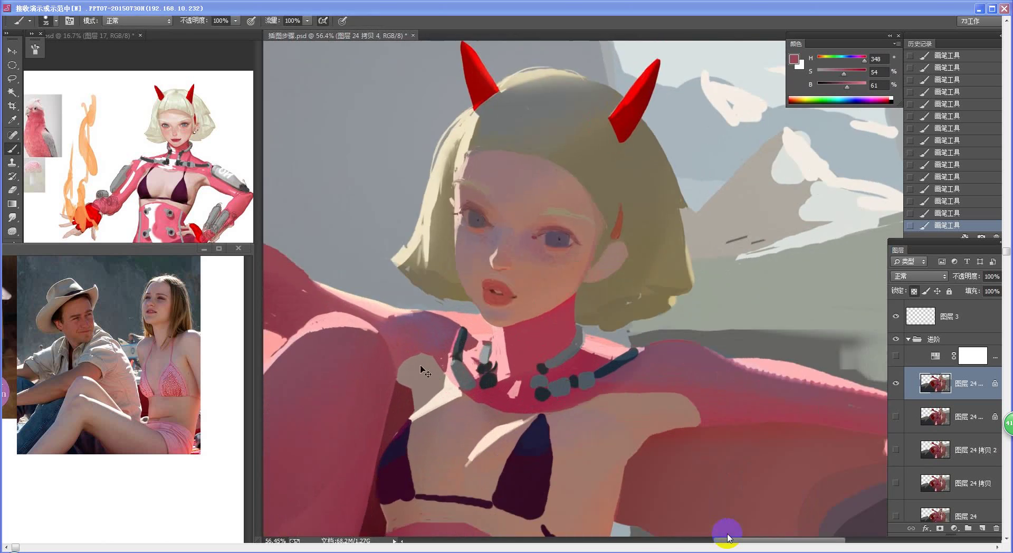
Undo and redo the last two shoulder strokes for comparison, and sample the mauve shadow beside the collar
key(ctrl+alt+z)
key(ctrl+alt+z)
key(ctrl+shift+z)
key(ctrl+shift+z)
alt+click(436, 332)
drag(463, 348, 480, 286)
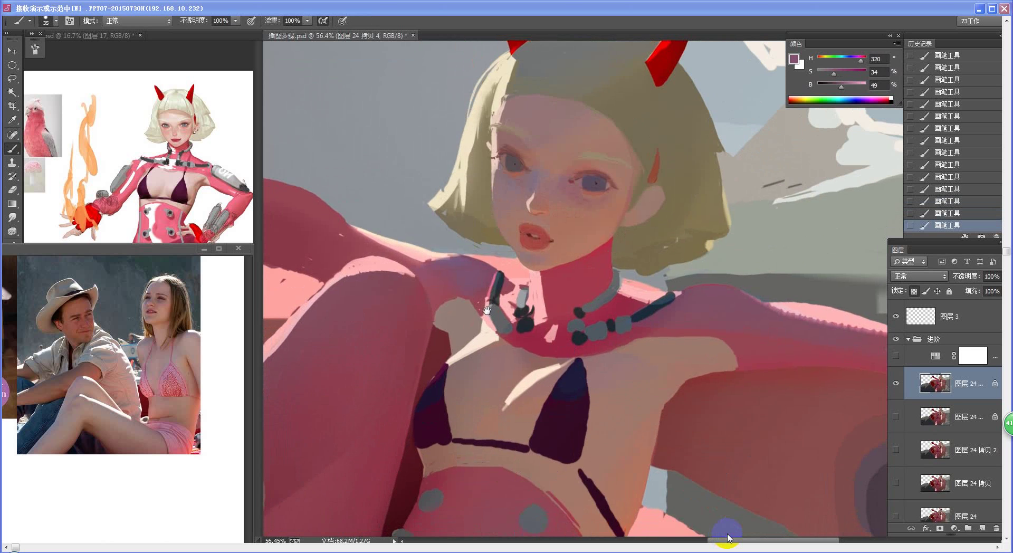
alt+click(457, 305)
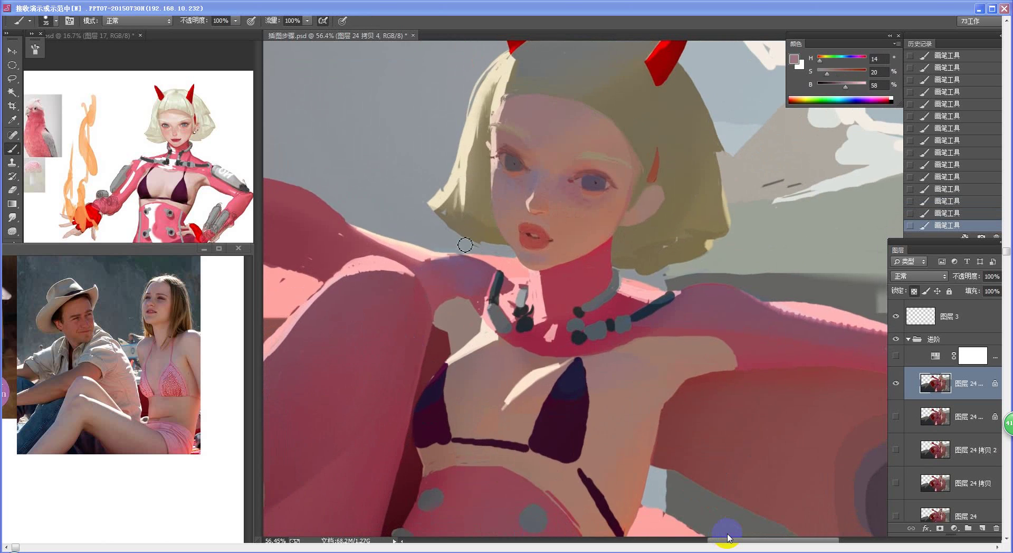
key(l)
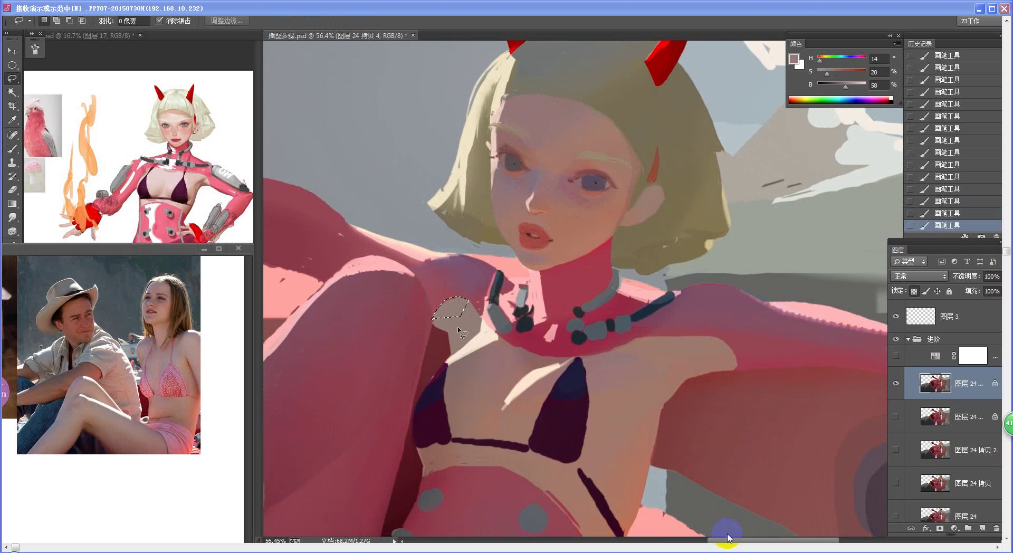
key(ctrl+alt+z)
key(ctrl+alt+z)
Lasso the grey underarm patch together with the adjoining shoulder shadow and copy the selection to a new layer
drag(432, 325, 447, 333)
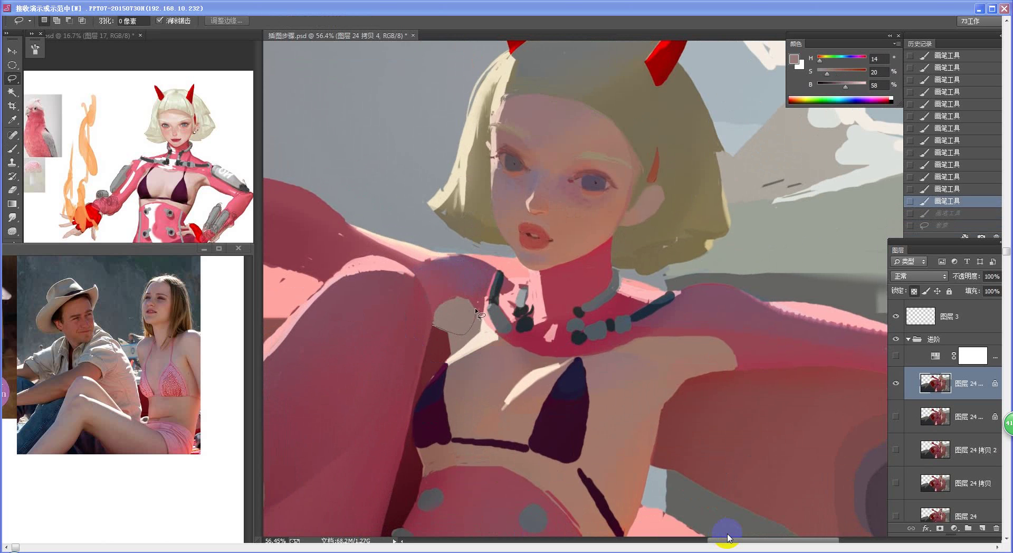
drag(409, 267, 410, 267)
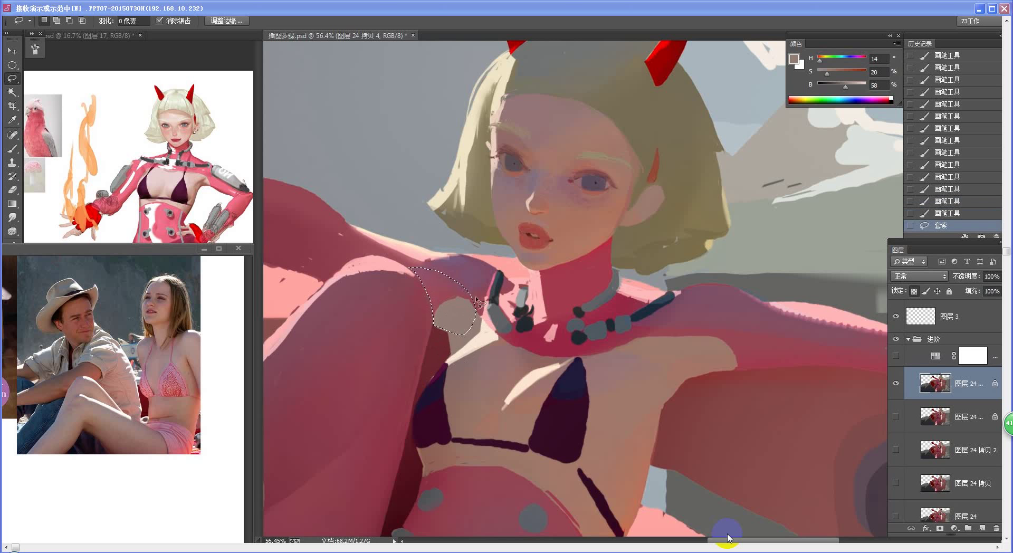
key(shift)
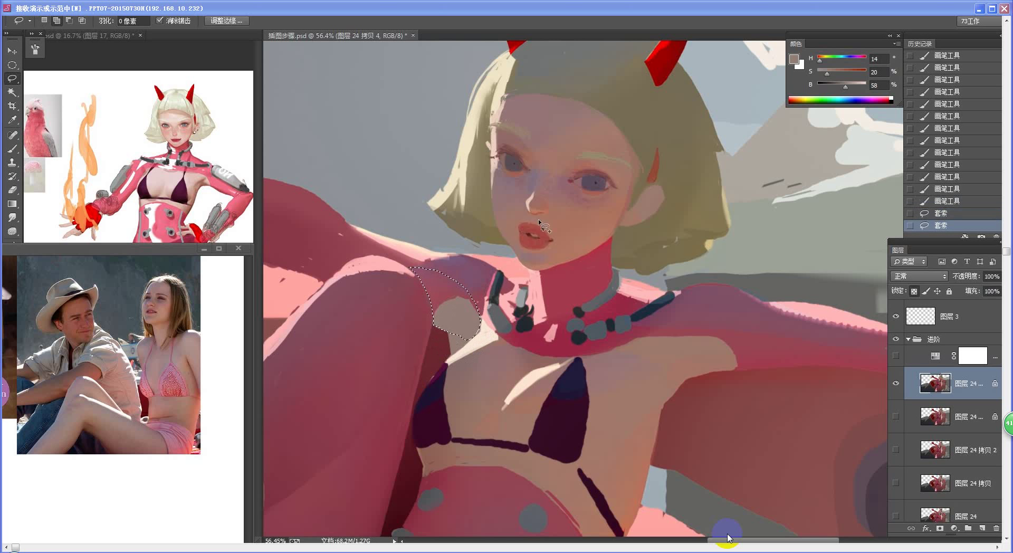
key(ctrl+j)
Adjust the copied underarm layer to saturation +18 and lightness -7, and switch to the Eraser
key(ctrl+u)
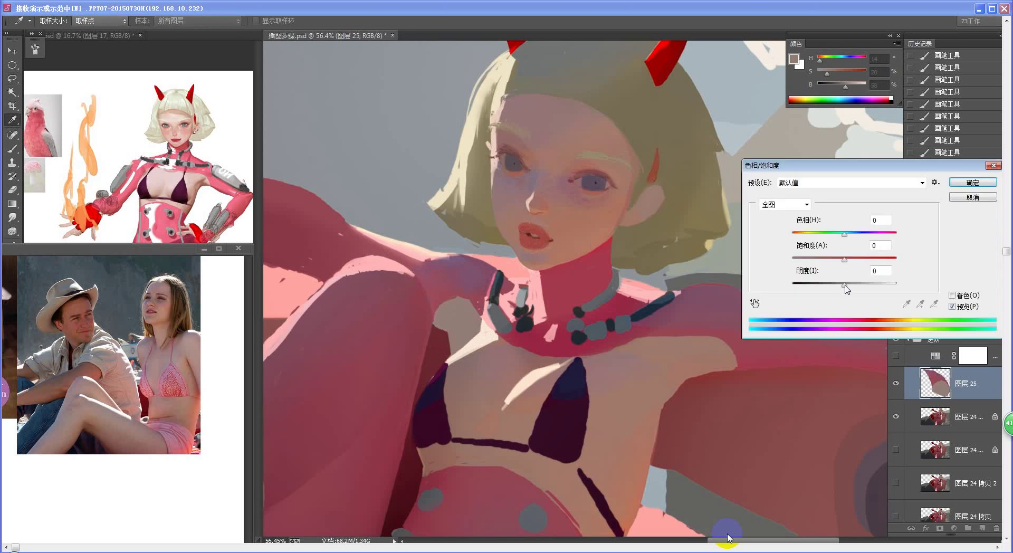
drag(845, 285, 854, 259)
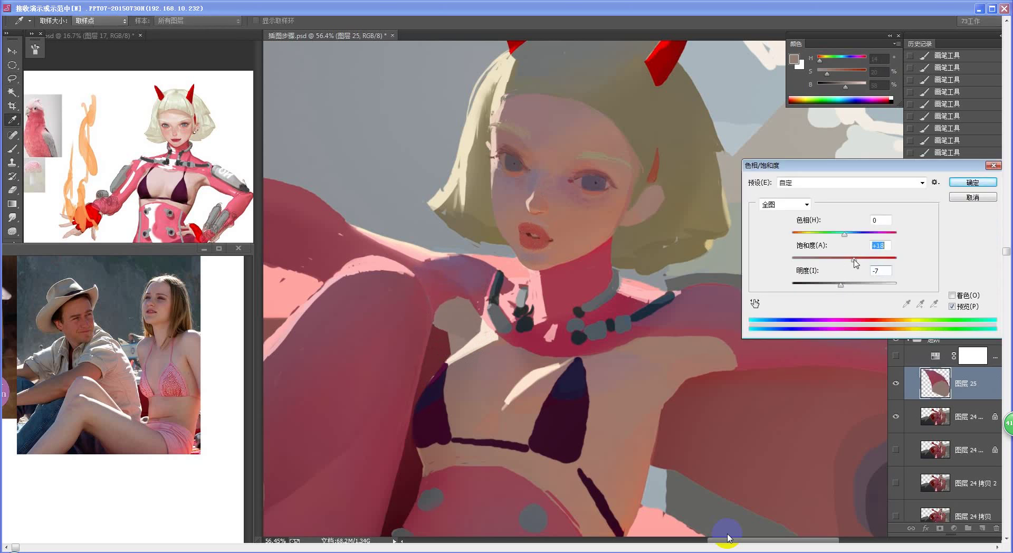
click(972, 182)
key(e)
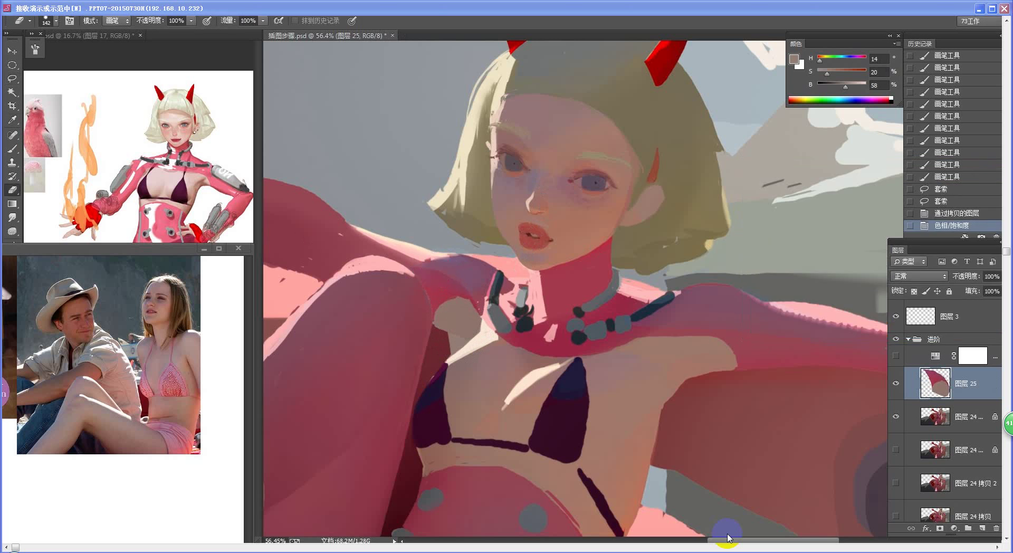
Erase the unwanted parts of the copied shoulder and underarm layer with a 125 px eraser brush preset
click(30, 21)
click(63, 93)
click(524, 196)
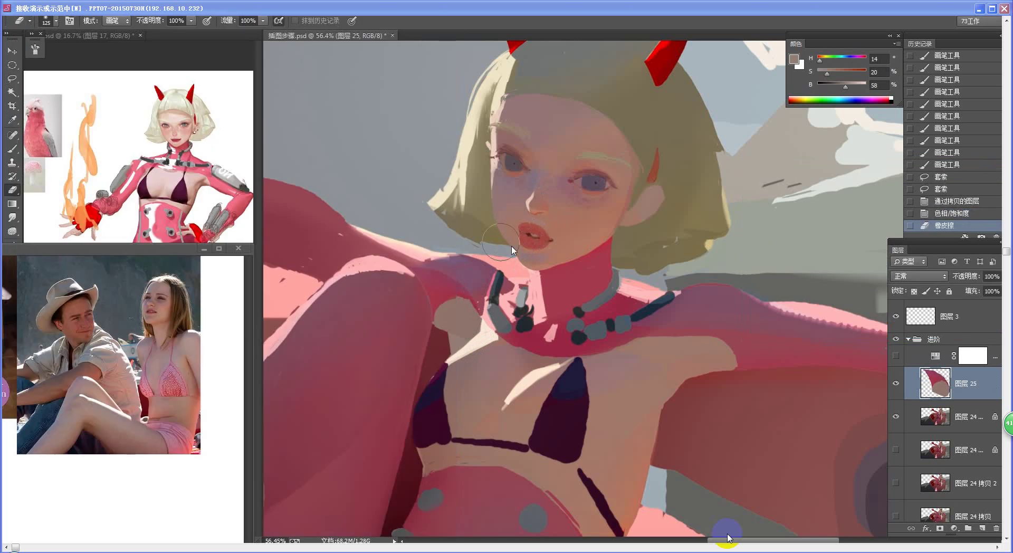
mouse_move(489, 282)
mouse_down()
mouse_move(418, 264)
mouse_move(412, 358)
mouse_move(437, 268)
mouse_move(424, 359)
mouse_move(441, 276)
mouse_move(505, 306)
mouse_move(443, 291)
mouse_move(484, 306)
mouse_move(456, 281)
mouse_up()
drag(534, 284, 538, 294)
key(ctrl+space)
drag(559, 316, 523, 274)
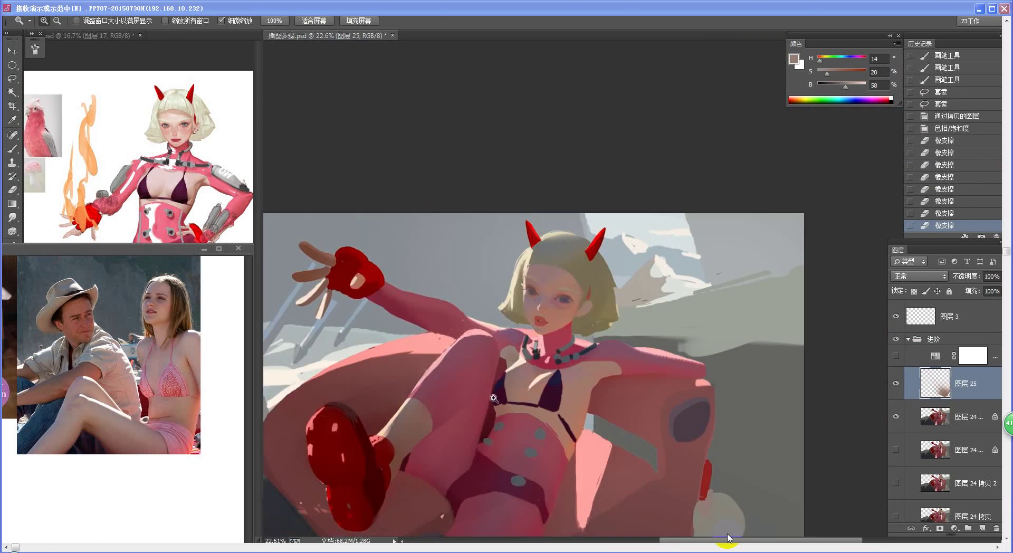
Touch up the underarm patch beside the collar with a 10 px brush and merge the copied layer down
key(ctrl+space)
drag(528, 372, 581, 378)
key(b)
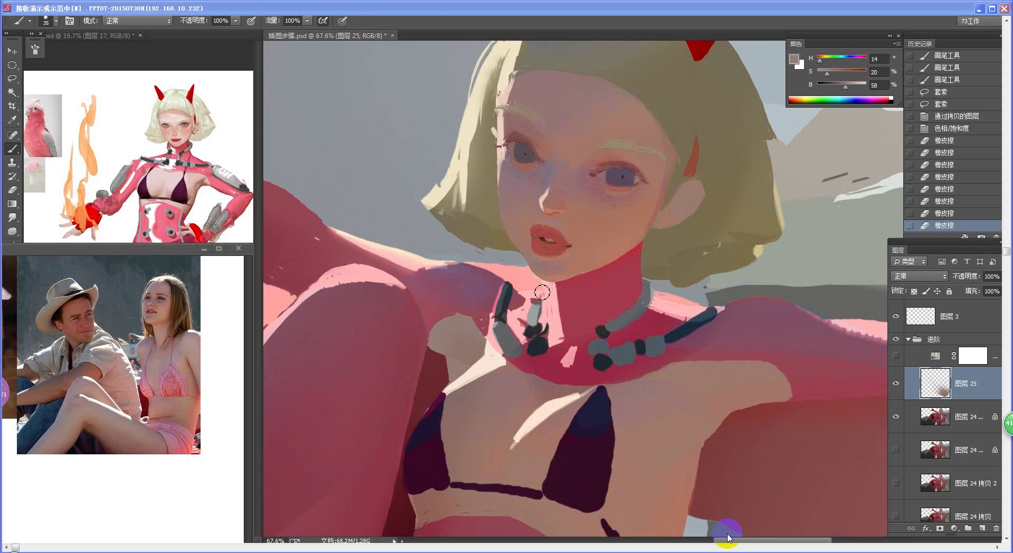
key(bracketleft)
key(bracketleft)
key(bracketleft)
key(bracketleft)
key(bracketleft)
mouse_move(448, 360)
mouse_down()
mouse_move(482, 364)
mouse_move(481, 353)
mouse_move(483, 362)
mouse_up()
click(459, 364)
click(486, 358)
mouse_move(557, 348)
ctrl+mouse_down()
mouse_move(499, 343)
mouse_move(539, 333)
ctrl+mouse_up()
key(ctrl+e)
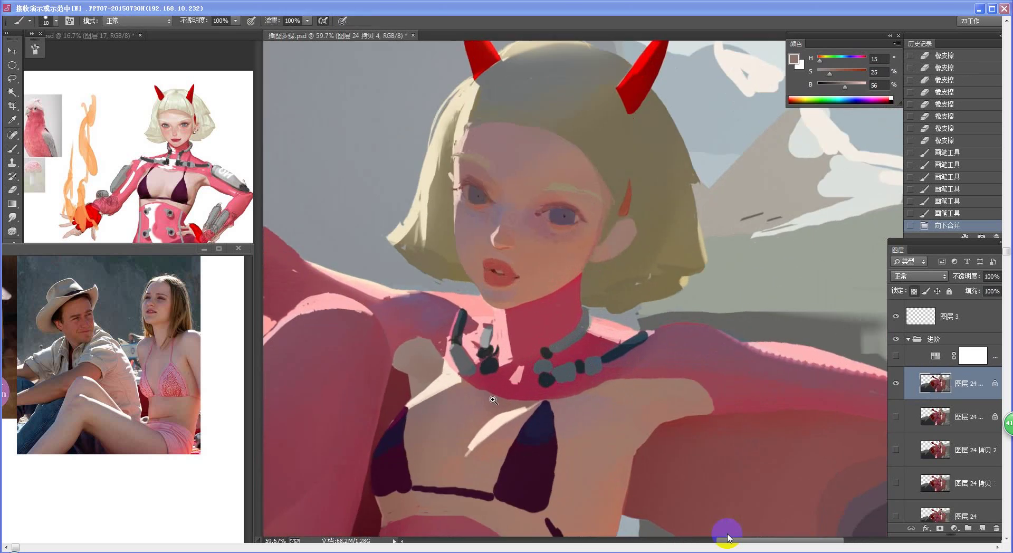
Sample the lit chest skin and set the foreground colour to warm cream, hue 38, saturation 21, brightness 100
scroll(432, 389, up, 3)
alt+click(432, 390)
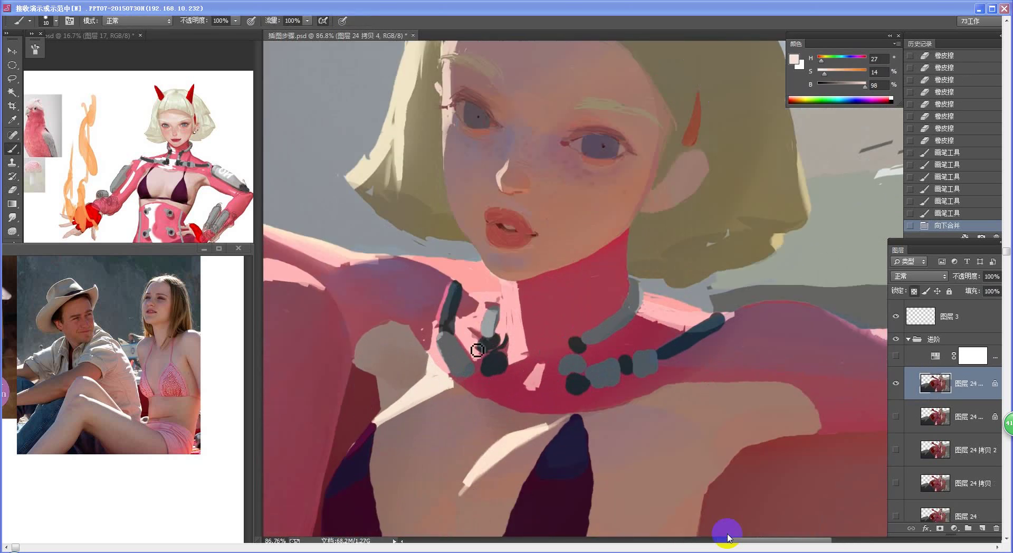
key(n)
drag(279, 229, 277, 218)
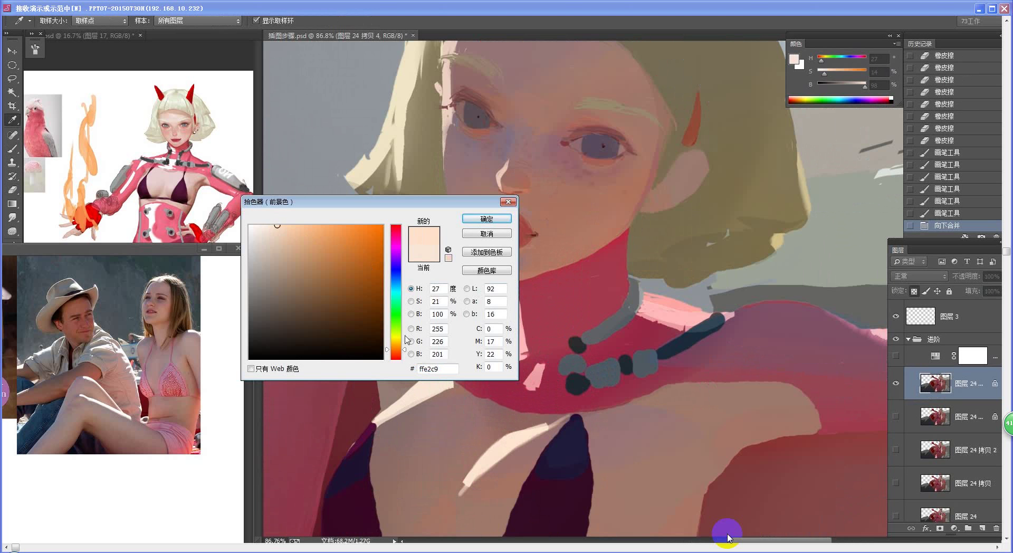
drag(405, 352, 405, 346)
click(487, 218)
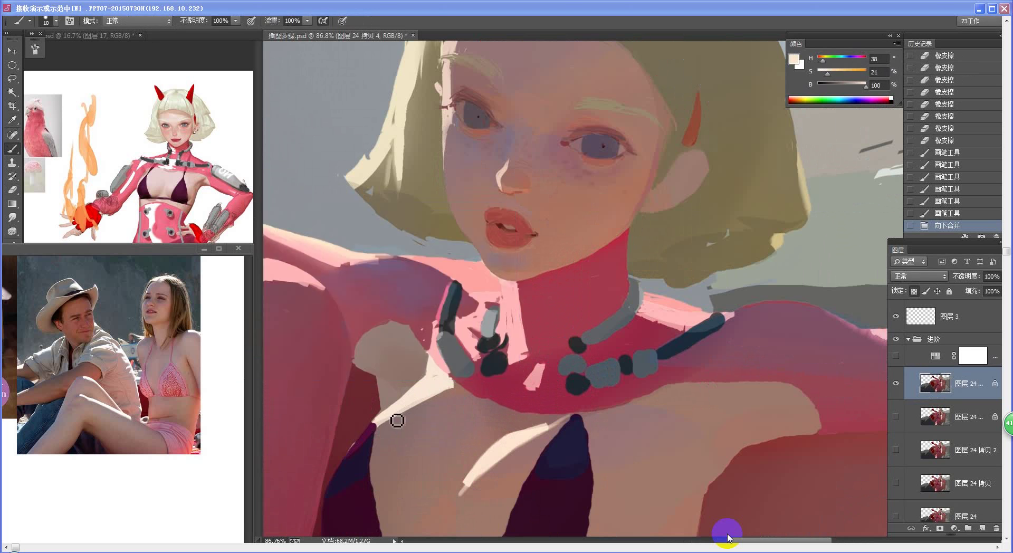
Paint warm cream light along the upper chest highlight between the bikini strap and the collar, varying the brush size
key(bracketleft)
key(bracketleft)
mouse_move(381, 423)
mouse_down()
mouse_move(419, 395)
mouse_move(387, 423)
mouse_up()
mouse_move(426, 389)
mouse_down()
mouse_move(397, 413)
mouse_move(435, 386)
mouse_move(436, 369)
mouse_move(417, 378)
mouse_move(430, 394)
mouse_move(435, 388)
mouse_up()
key(bracketright)
key(bracketright)
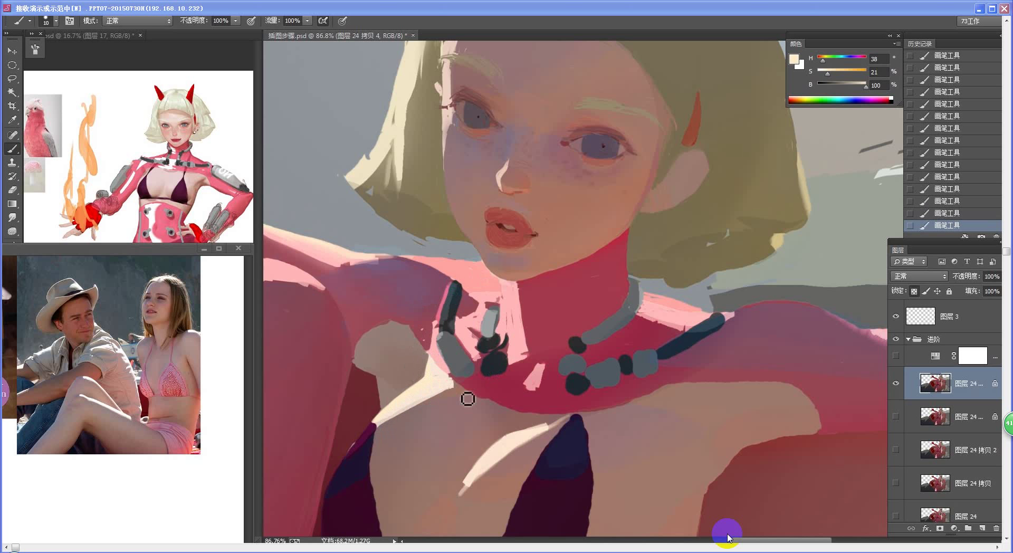
key(ctrl+space)
drag(493, 427, 439, 428)
key(ctrl+space)
drag(507, 434, 549, 430)
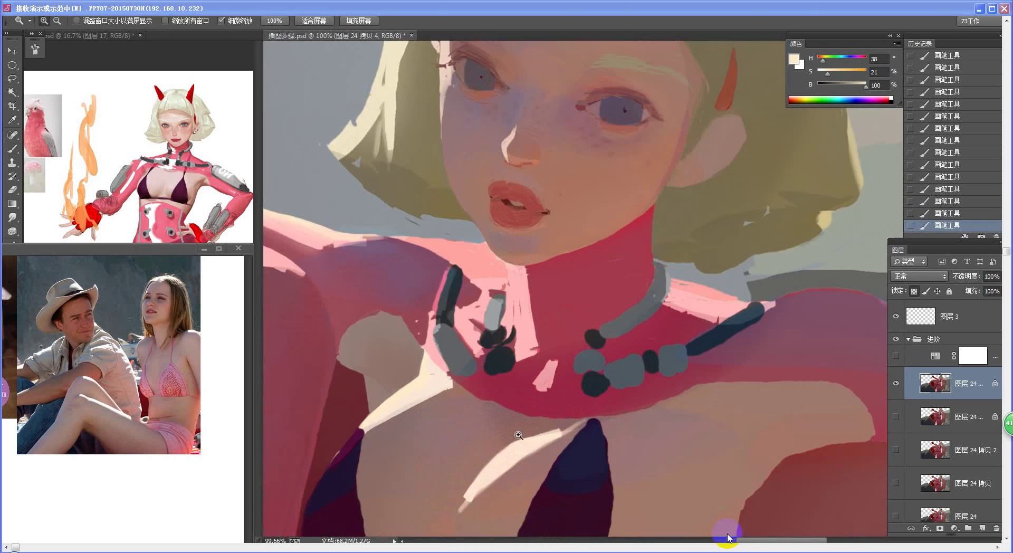
Refine the lit edge of the face beside the hair with a small cream brush and sample the olive hair shadow
key(space)
drag(492, 257, 429, 423)
key(bracketleft)
key(bracketleft)
key(bracketleft)
key(bracketleft)
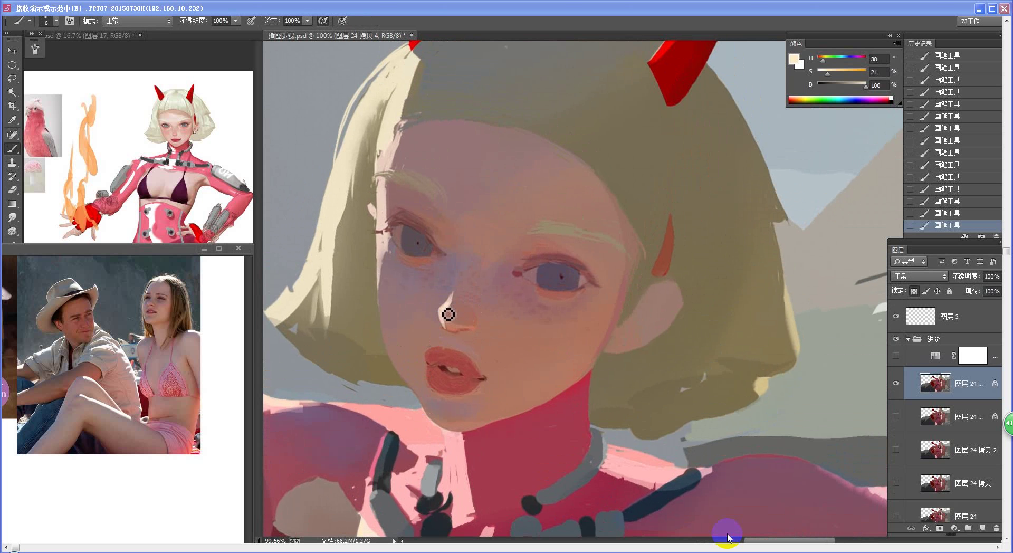
key(bracketleft)
click(927, 549)
click(561, 153)
key(bracketleft)
key(bracketright)
key(bracketright)
drag(385, 198, 386, 266)
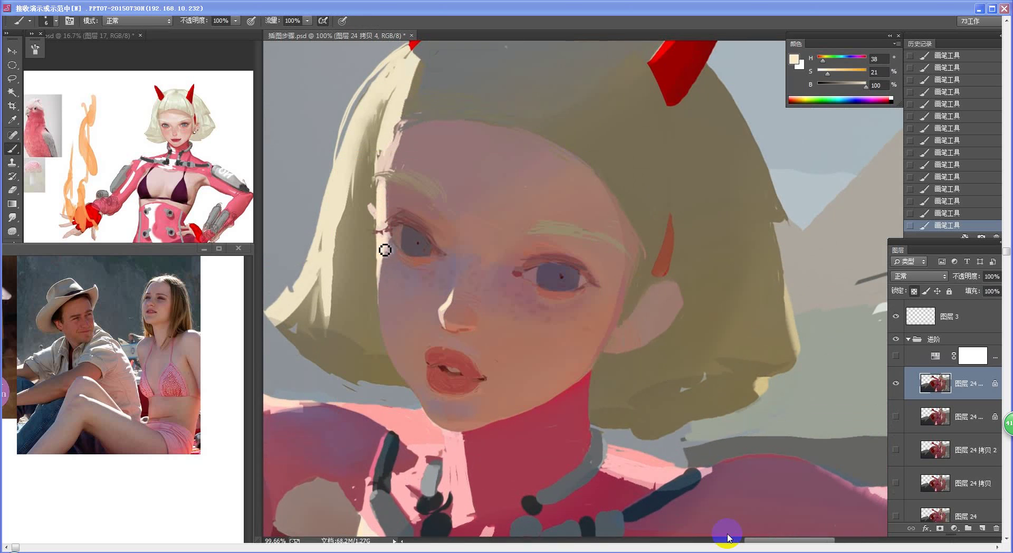
alt+click(381, 298)
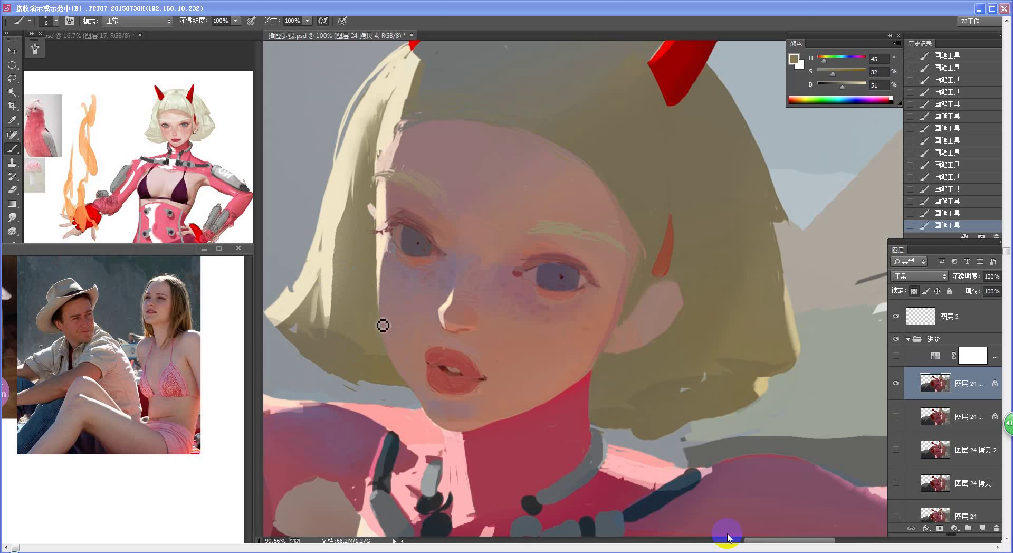
scroll(377, 357, down, 3)
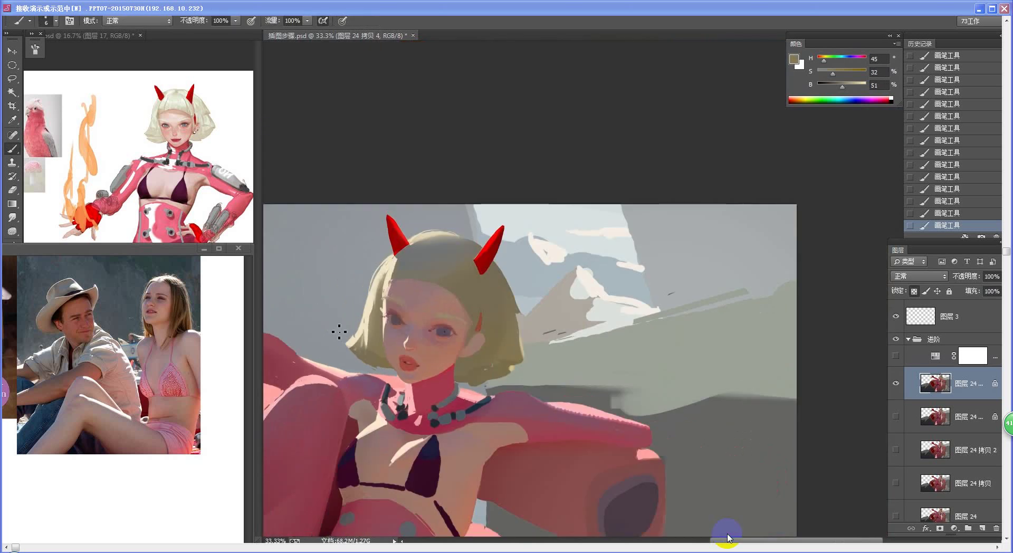
alt+click(436, 406)
ctrl+click(458, 373)
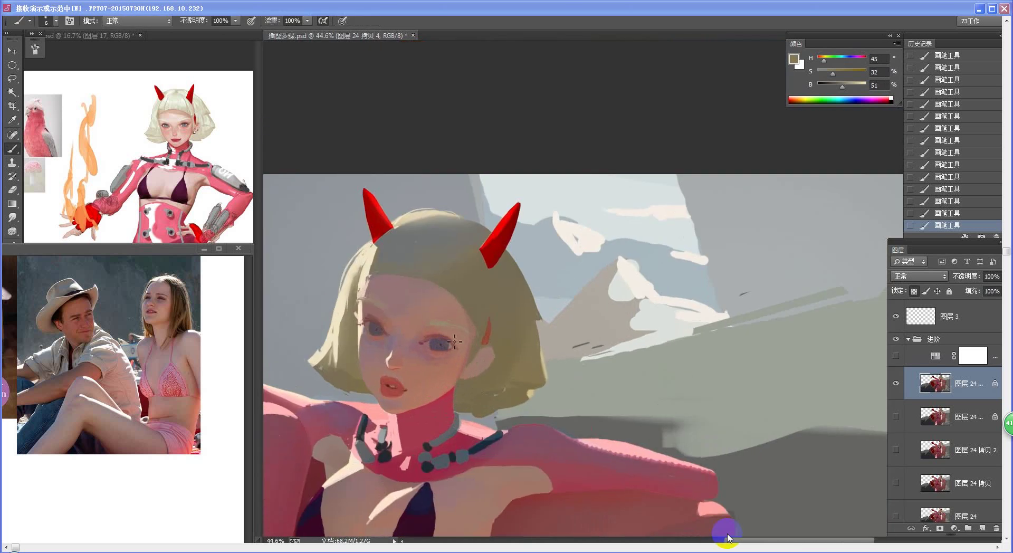
key(o)
drag(457, 353, 558, 327)
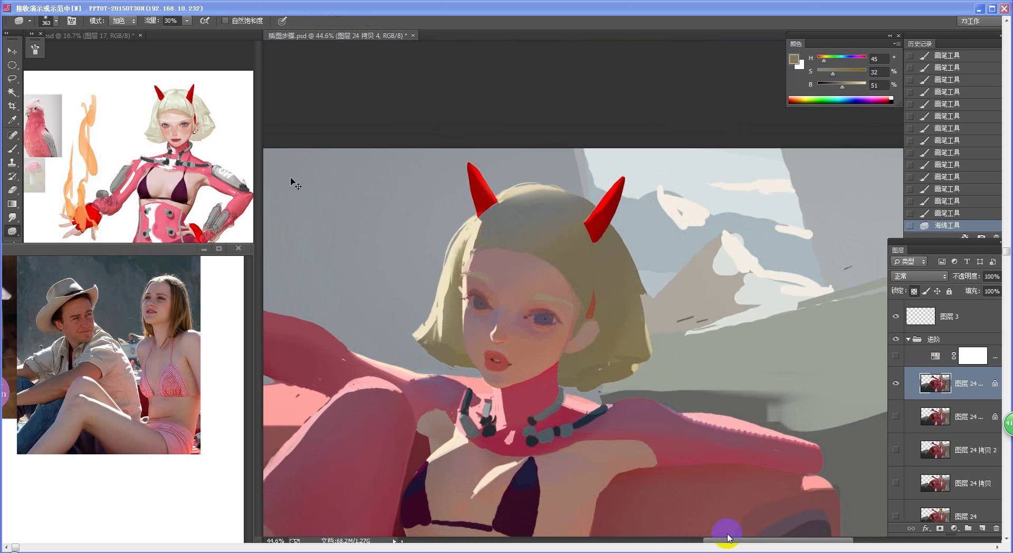
key(ctrl+z)
Lighten the lit side of the hair with the Dodge tool, range highlights, exposure 30% and a 734 px brush
right_click(12, 231)
click(45, 232)
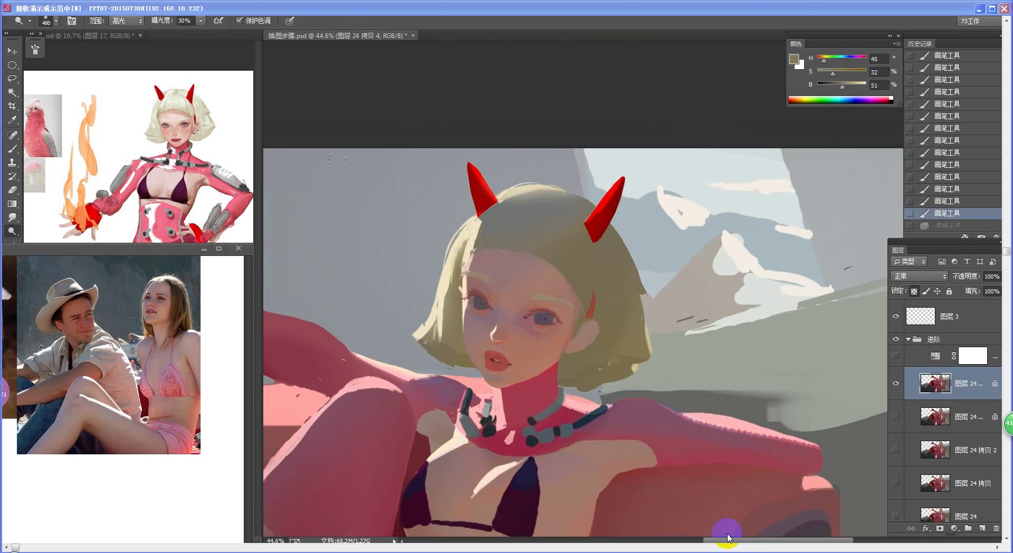
mouse_move(337, 161)
mouse_down()
mouse_move(413, 197)
mouse_move(405, 130)
mouse_up()
drag(469, 232, 437, 312)
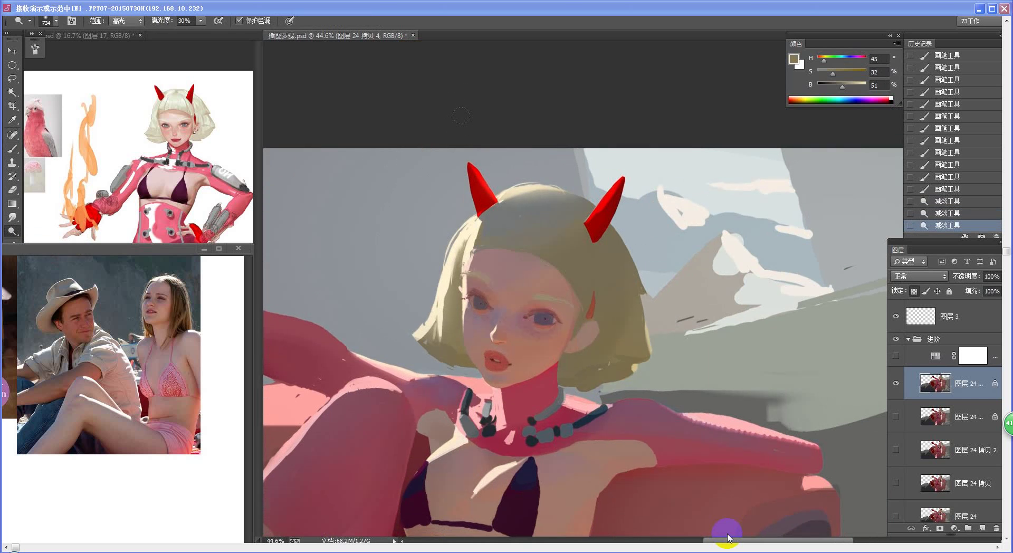
mouse_move(502, 195)
mouse_down()
mouse_move(542, 190)
mouse_move(533, 184)
mouse_up()
key(ctrl+z)
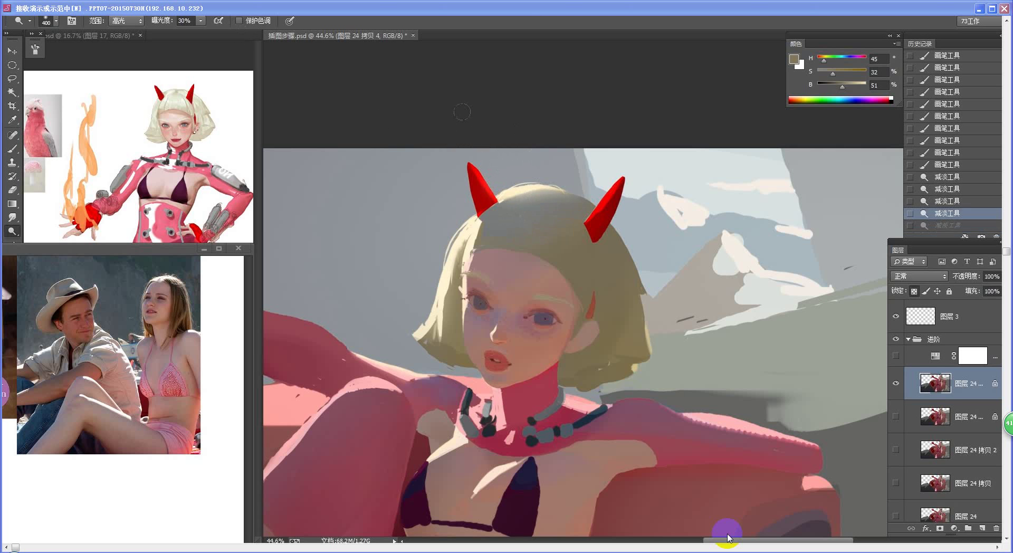
key(ctrl+alt+z)
key(ctrl+alt+z)
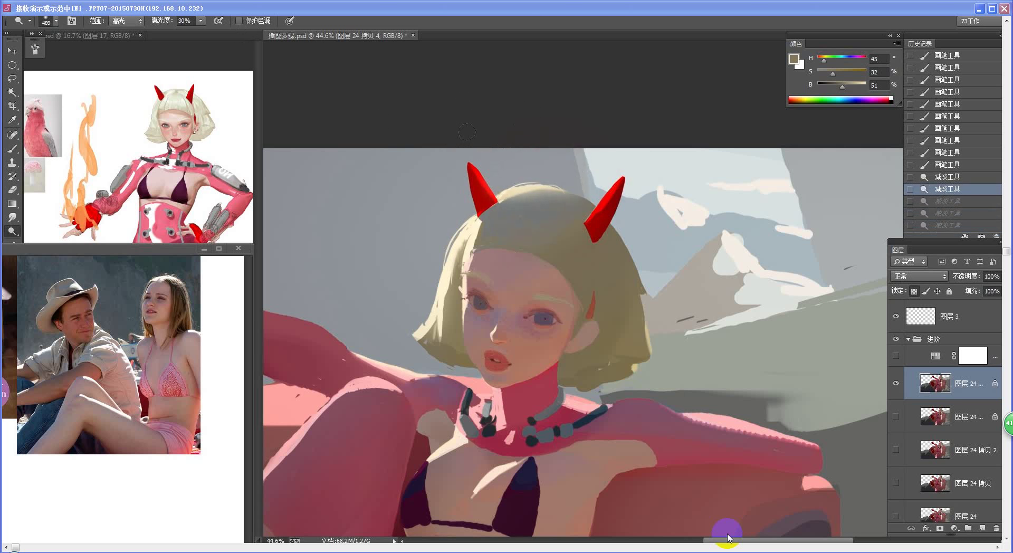
Dodge the highlights around the crown and beside the collar without tone protection, redoing the last stroke with a 240 px brush
drag(473, 170, 481, 185)
click(477, 165)
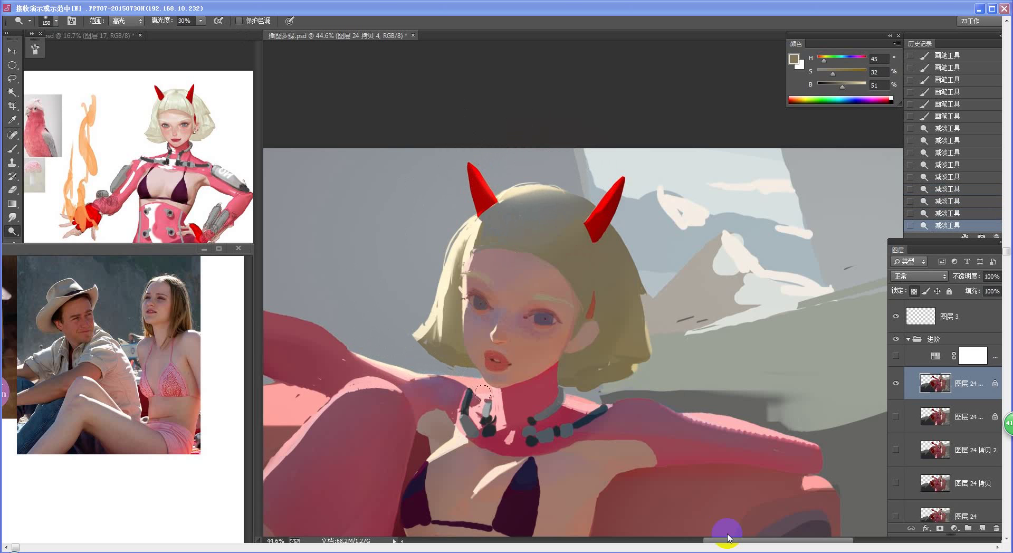
key(ctrl+z)
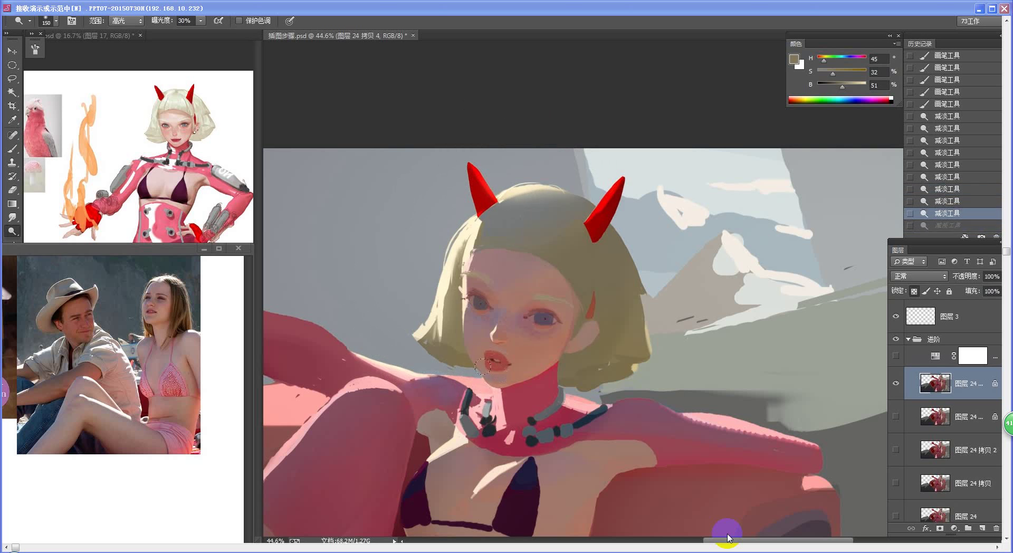
key(bracketright)
key(bracketright)
key(bracketright)
drag(464, 382, 478, 389)
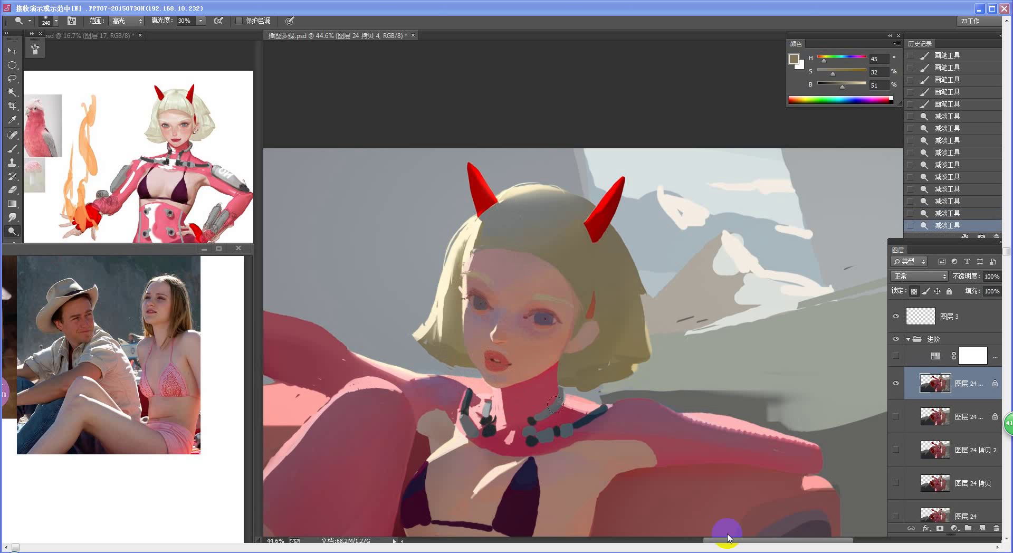
key(ctrl+space)
drag(622, 448, 564, 457)
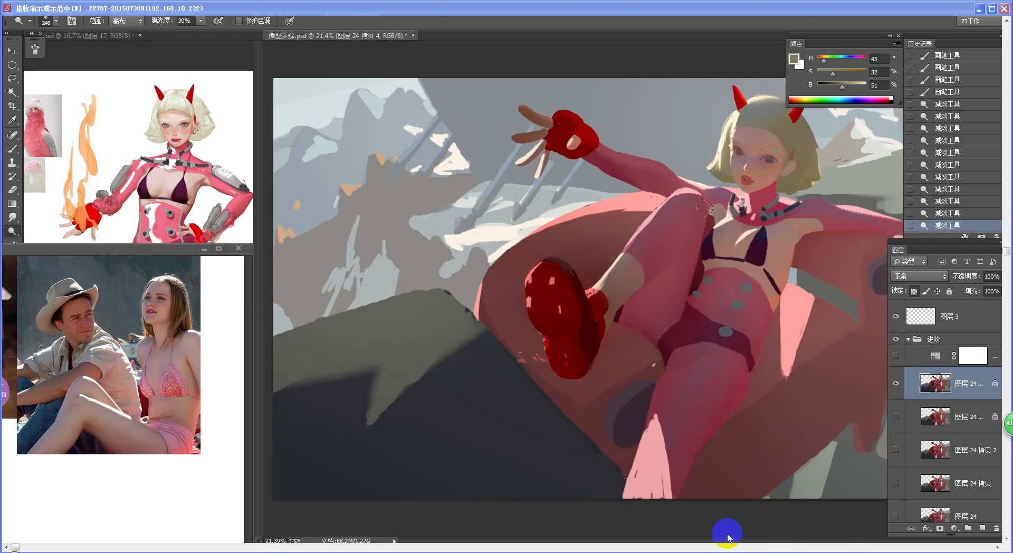
key(ctrl+space)
mouse_move(787, 258)
mouse_down()
mouse_move(697, 276)
mouse_move(707, 271)
mouse_up()
key(space)
mouse_move(671, 235)
mouse_down()
mouse_move(549, 381)
mouse_move(516, 441)
mouse_up()
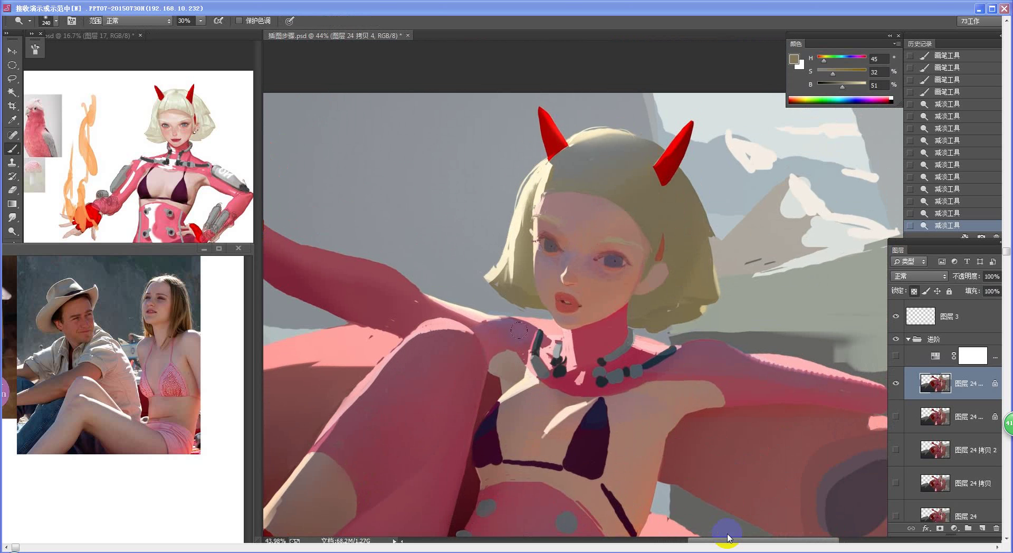
Paint sampled pink and light tones over the shoulder of the raised arm with a small brush
key(b)
key(ctrl+space)
scroll(510, 328, up, 1)
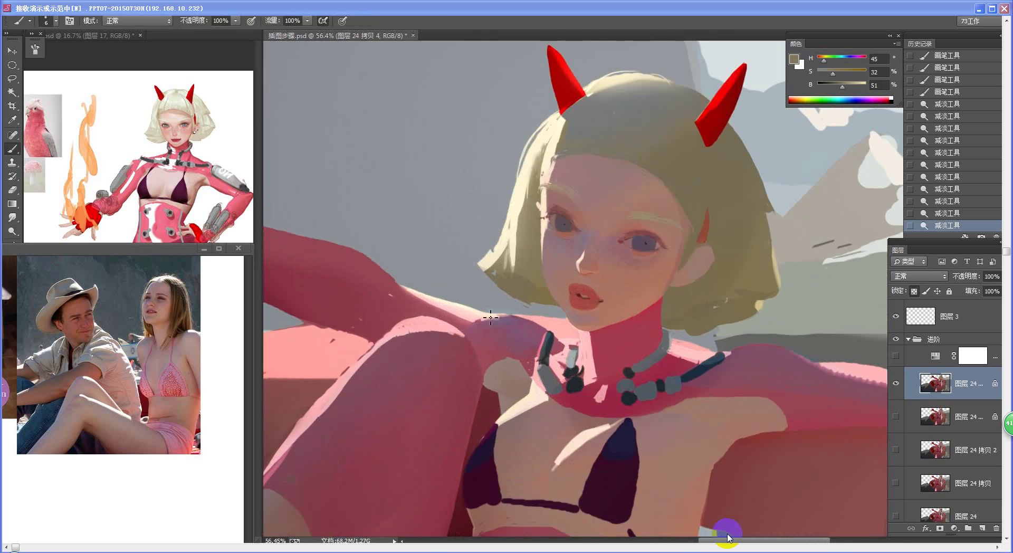
alt+click(465, 319)
key(bracketright)
key(bracketright)
mouse_move(485, 324)
mouse_down()
mouse_move(505, 325)
mouse_move(488, 327)
mouse_up()
alt+click(489, 328)
alt+click(500, 323)
alt+click(481, 318)
alt+click(472, 320)
drag(487, 326, 492, 330)
mouse_move(490, 329)
mouse_down()
mouse_move(465, 363)
mouse_move(559, 414)
mouse_up()
Blend a sampled muted purple into the light edge of the shadow on the raised arm's shoulder
key(ctrl+space)
key(ctrl+space)
key(b)
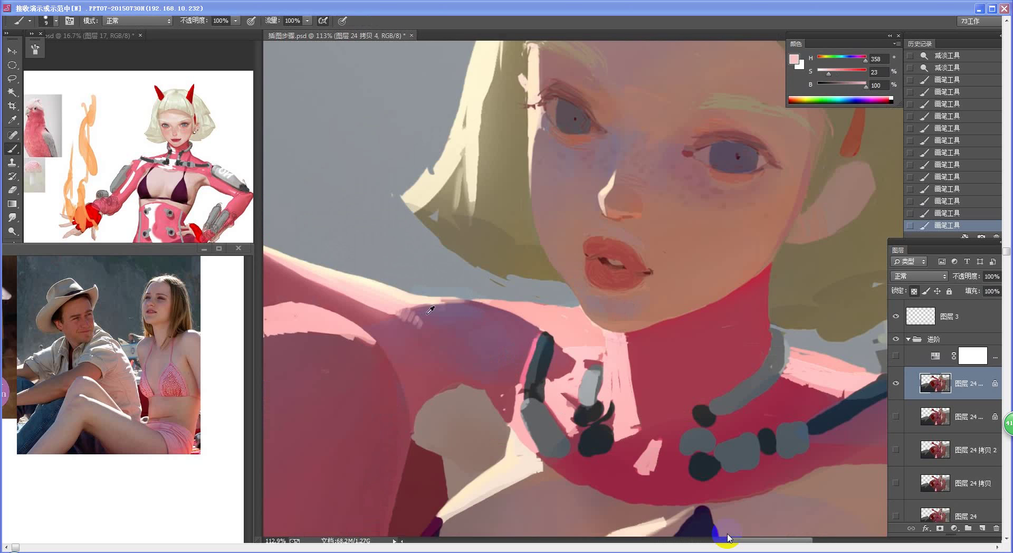
alt+click(425, 318)
drag(414, 312, 426, 330)
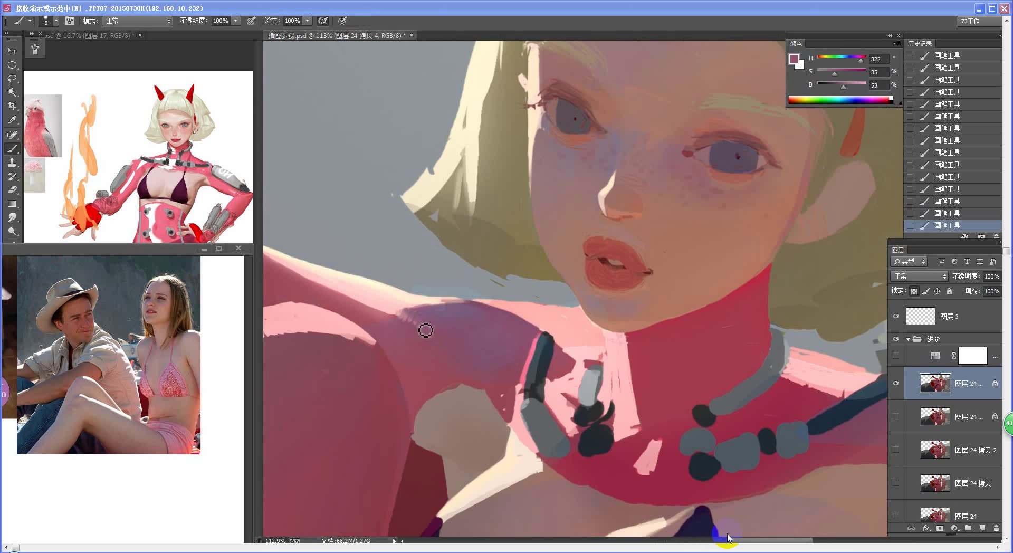
key(ctrl+space)
drag(489, 326, 445, 346)
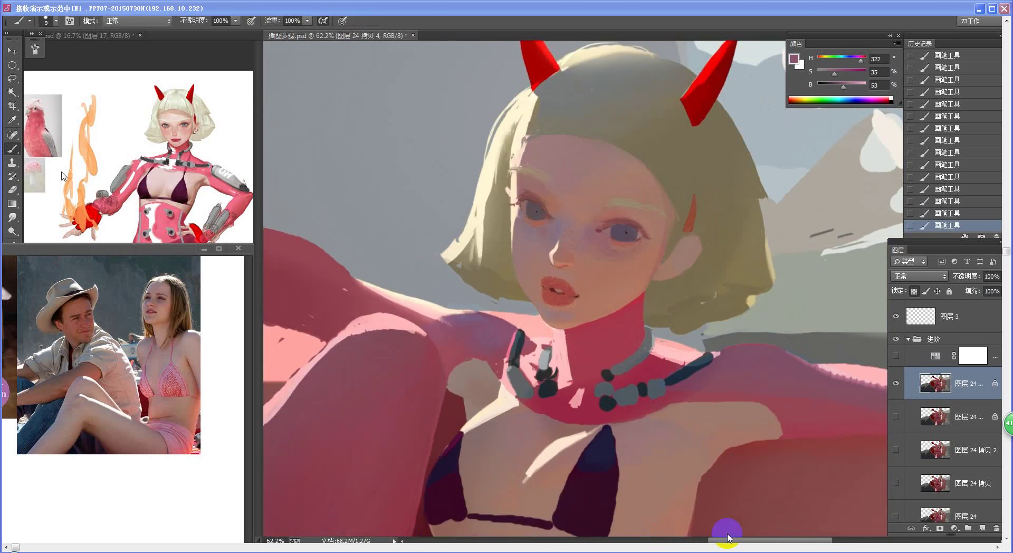
Smudge the light edge between the raised arm and the shoulder with a 40 px brush at 10% strength
click(12, 217)
key(bracketleft)
key(bracketleft)
key(bracketleft)
key(bracketleft)
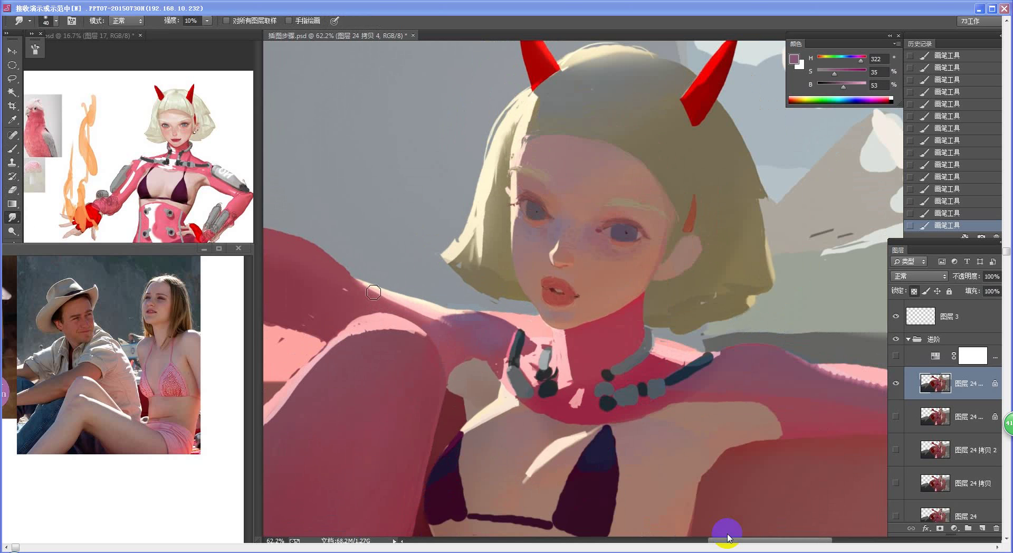
drag(365, 288, 454, 336)
drag(364, 295, 454, 334)
Brush sampled mauve tones into the transition between the pink shoulder and its purple shadow
key(ctrl+space)
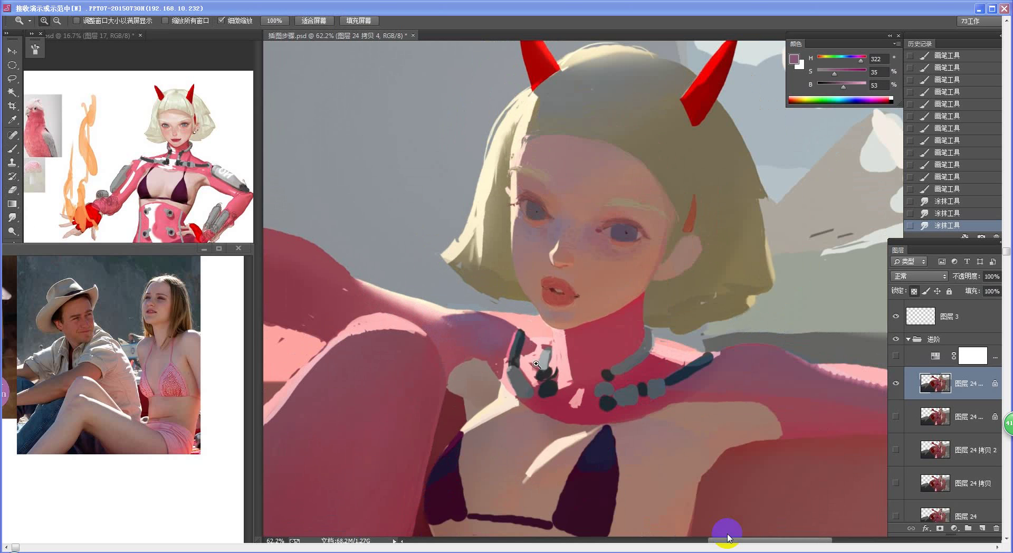
mouse_move(541, 385)
mouse_down()
mouse_move(495, 387)
mouse_move(565, 371)
mouse_up()
key(ctrl+space)
key(b)
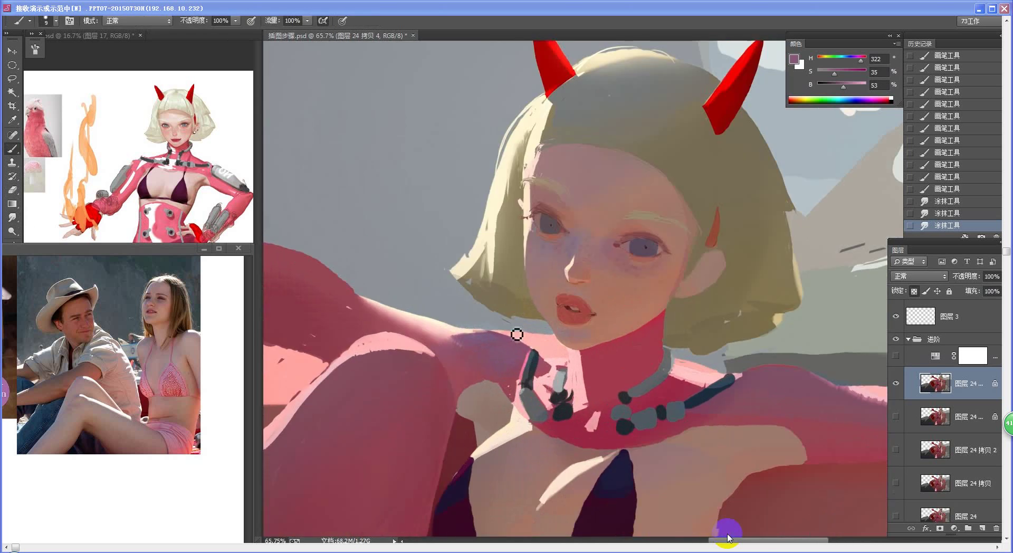
drag(459, 344, 476, 360)
alt+click(465, 345)
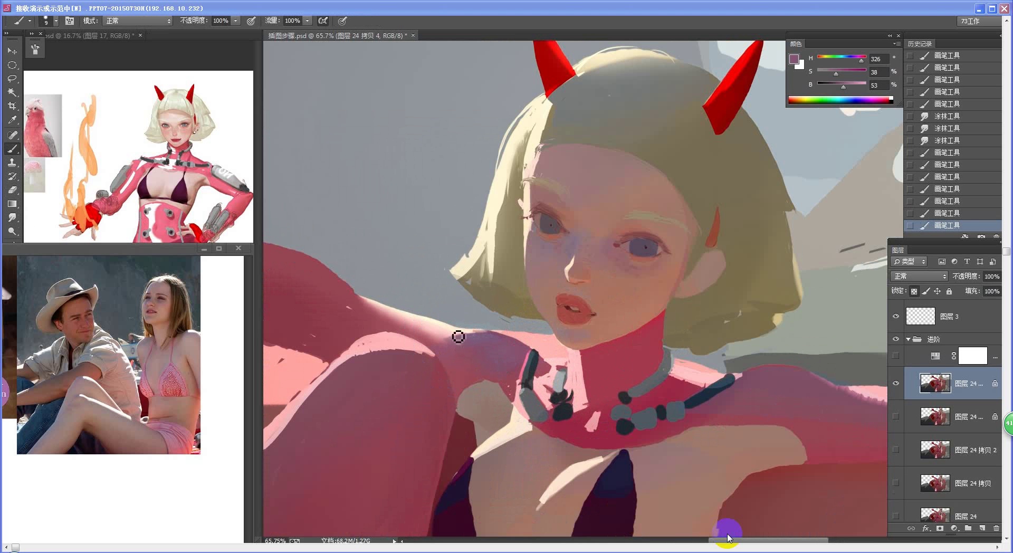
Soften the shoulder's shadow edge with sampled rose tones using a 20 px brush, undoing one stray stroke
key(bracketright)
key(bracketright)
key(bracketright)
alt+click(463, 350)
mouse_move(449, 344)
mouse_down()
mouse_move(475, 352)
mouse_move(435, 345)
mouse_up()
key(ctrl+z)
alt+click(457, 344)
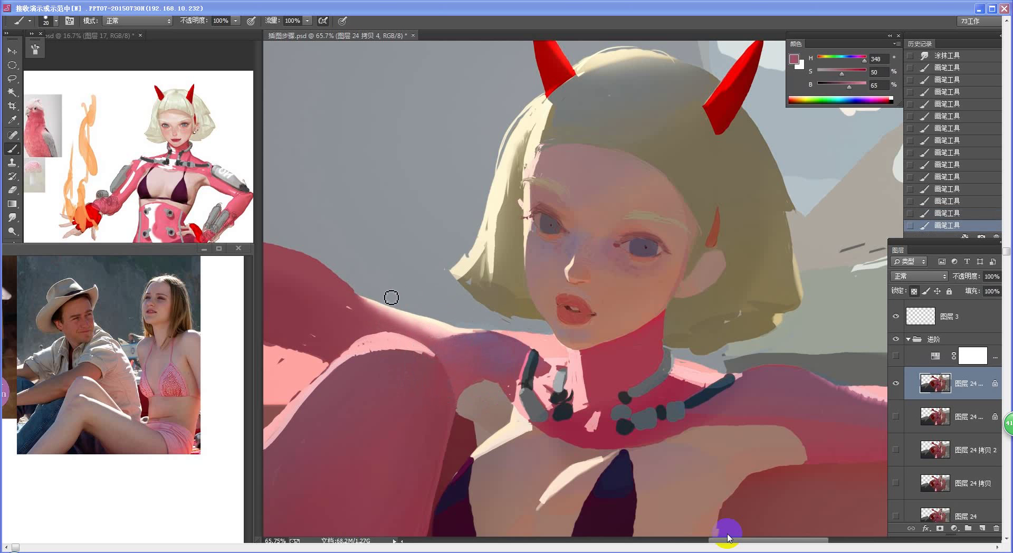
Refine the light rim and red shading along the upper arm with sampled tones and a 15 px brush
drag(391, 297, 388, 314)
alt+click(377, 312)
key(bracketleft)
key(bracketleft)
key(bracketleft)
key(bracketleft)
alt+click(371, 312)
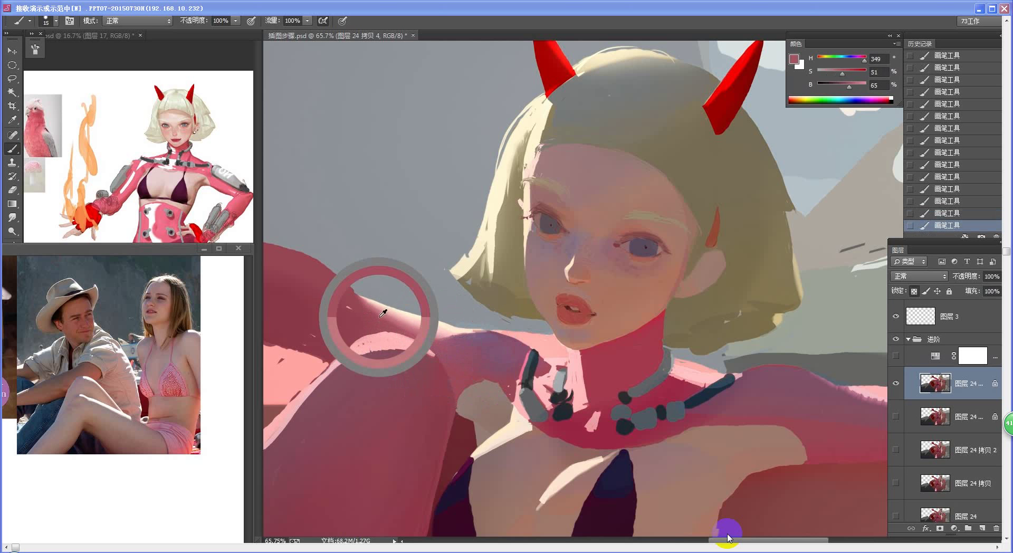
alt+click(420, 332)
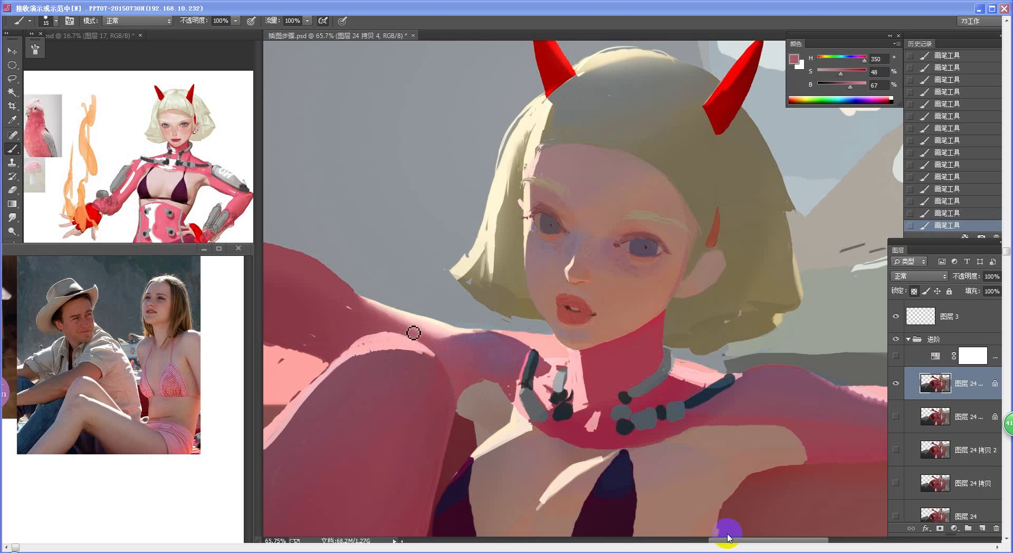
alt+click(407, 312)
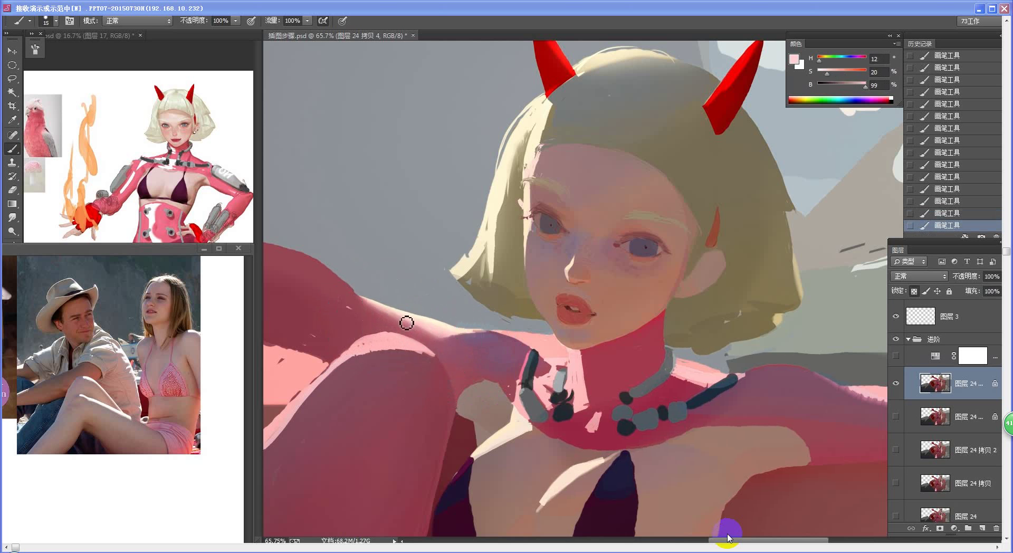
Touch up the shoulder shadow with sampled purple and pink tones, and undo the last stroke
key(z)
mouse_move(543, 362)
mouse_down()
mouse_move(497, 363)
mouse_move(576, 362)
mouse_up()
alt+click(477, 343)
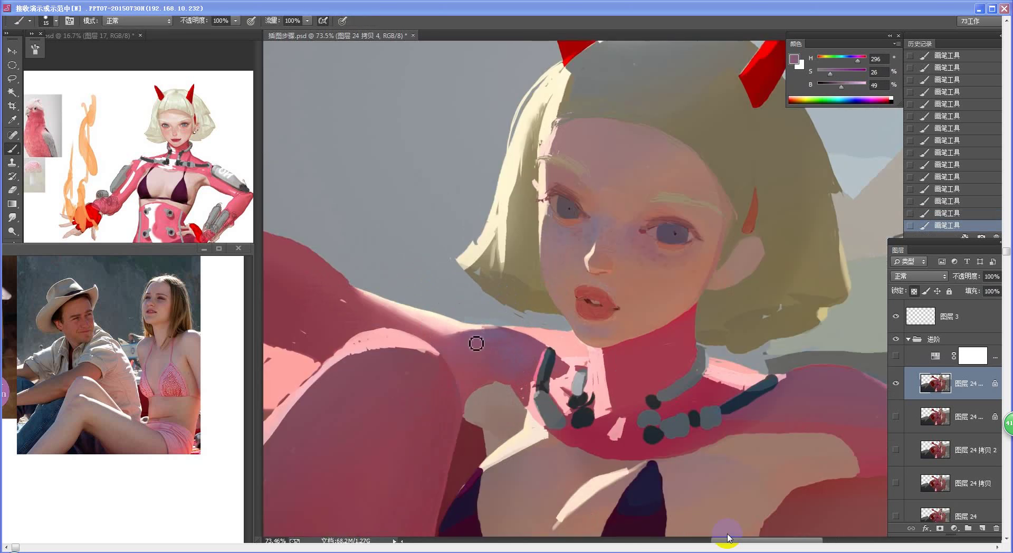
alt+click(422, 328)
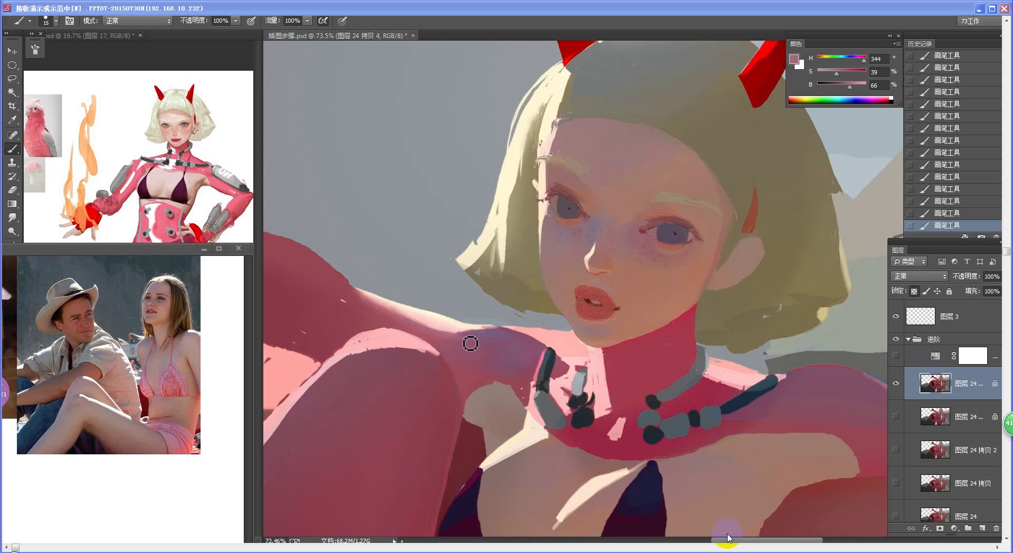
scroll(471, 343, down, 3)
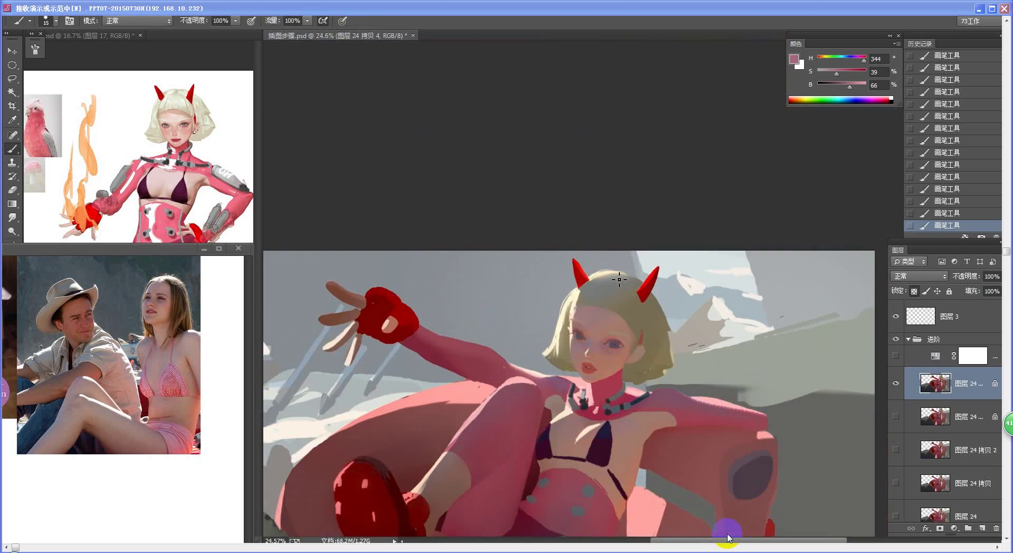
key(ctrl+z)
Set the foreground color to dark red #6e353f and shade the upper contour near the raised arm's elbow
drag(559, 374, 636, 372)
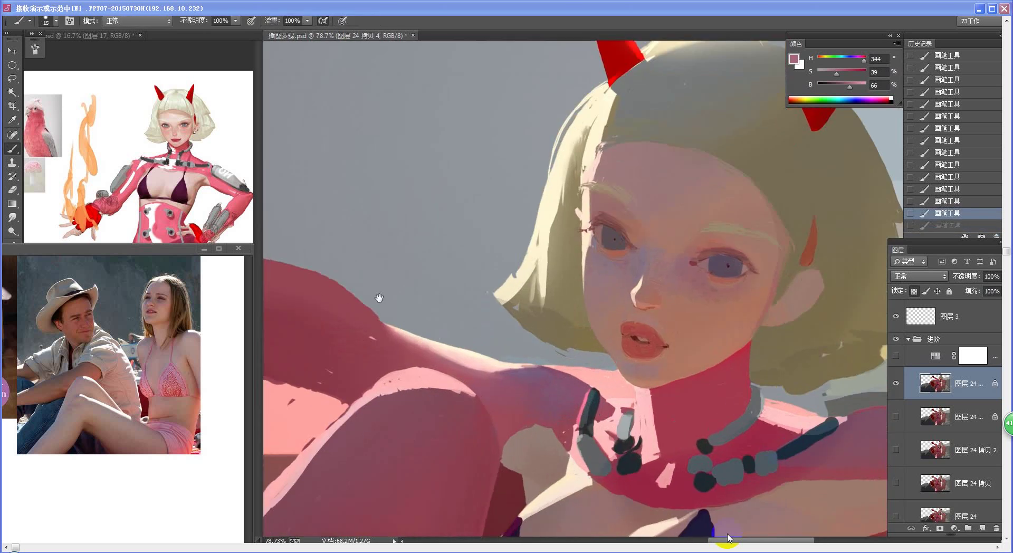
drag(402, 298, 535, 366)
key(e)
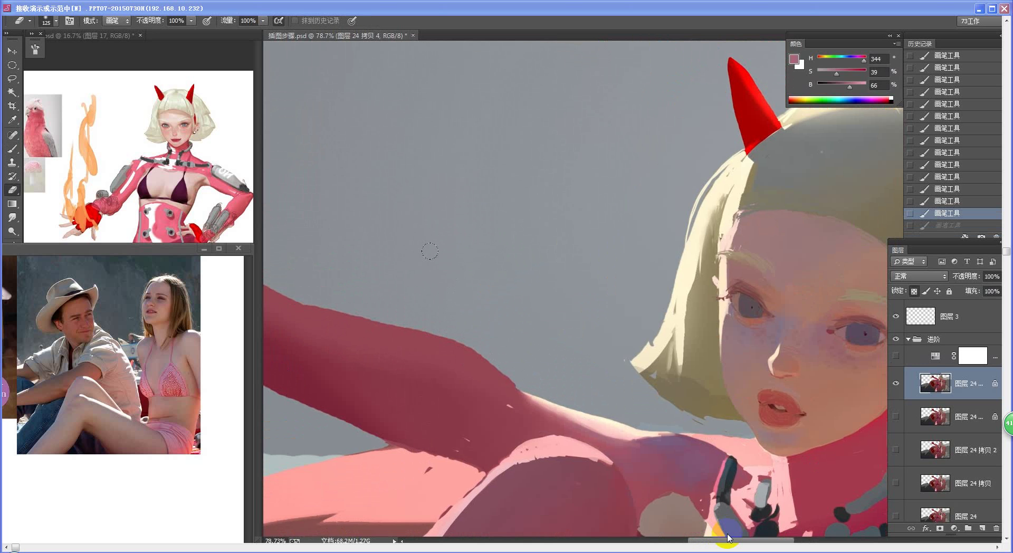
key(b)
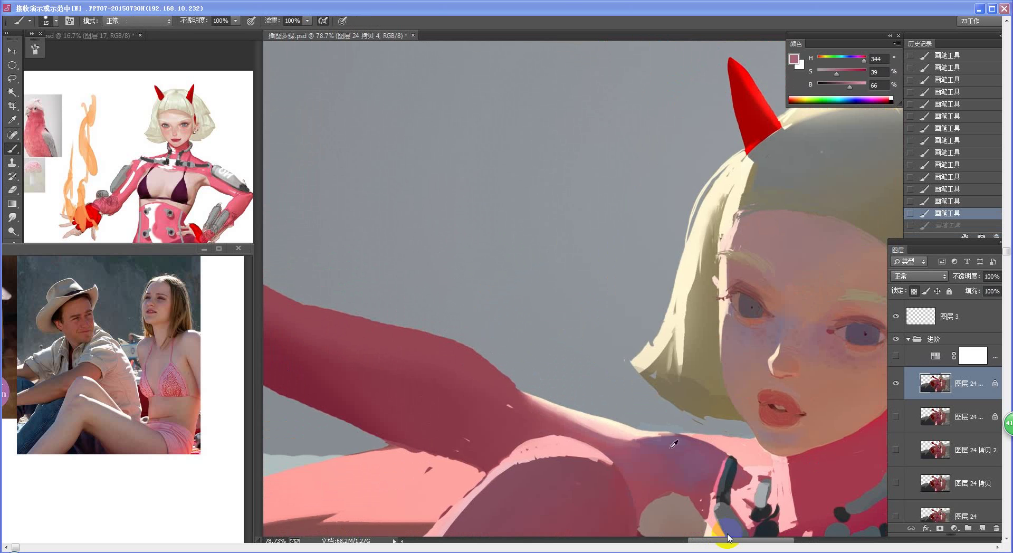
alt+click(628, 398)
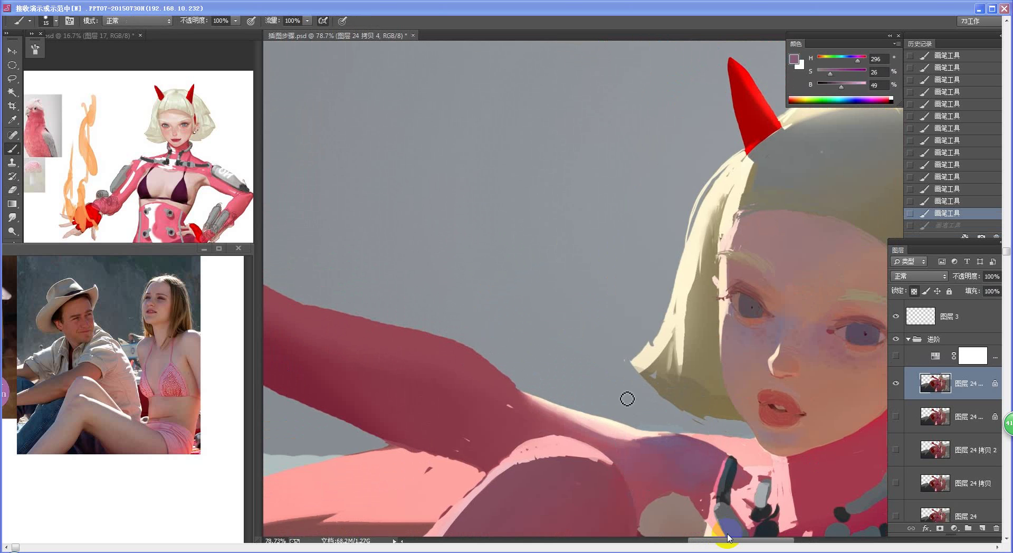
alt+click(463, 349)
key(n)
drag(331, 292, 328, 297)
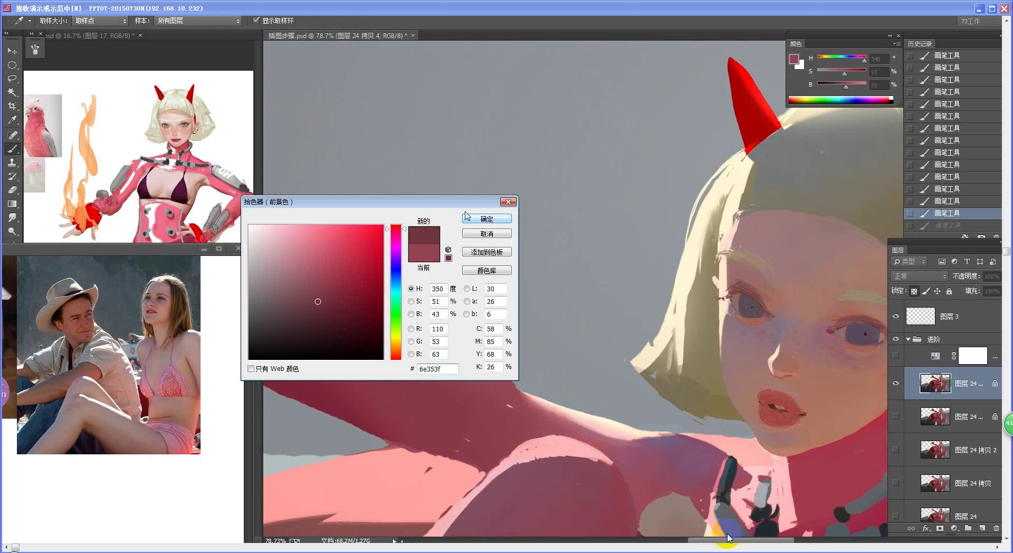
click(487, 219)
drag(457, 339, 464, 341)
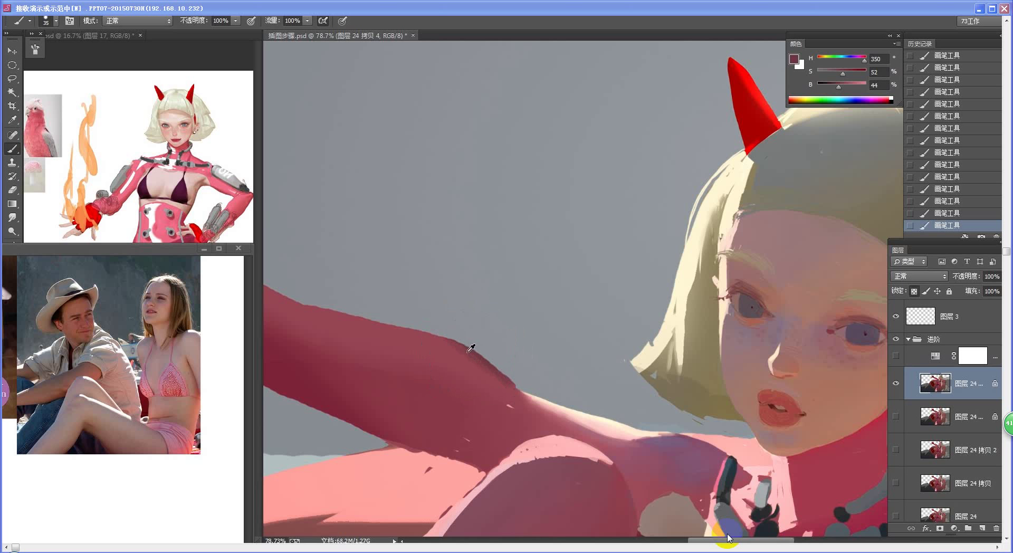
Blend sampled dark reds across the raised forearm and elbow with a soft 35 px brush
alt+click(468, 352)
drag(422, 323, 508, 361)
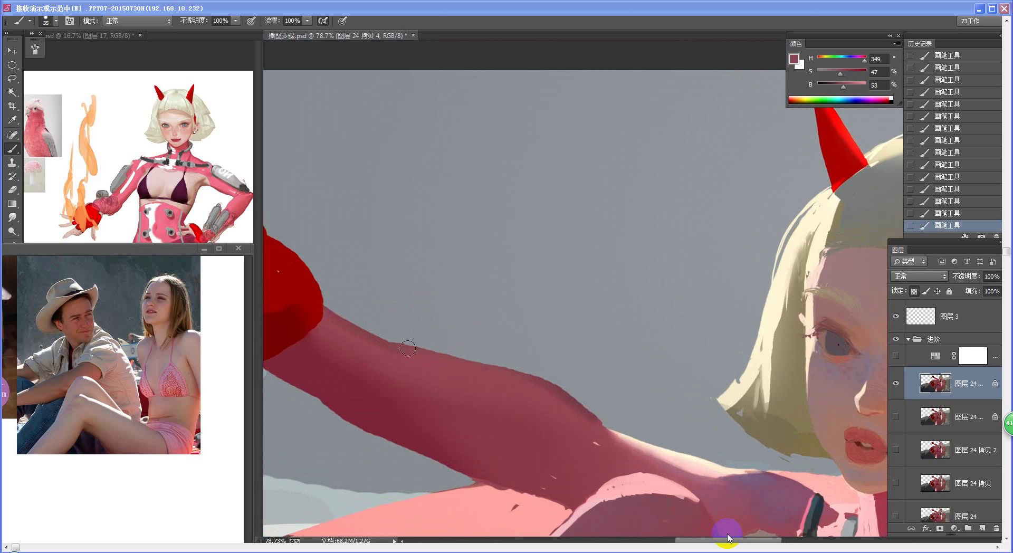
alt+click(564, 396)
alt+click(502, 378)
alt+click(477, 389)
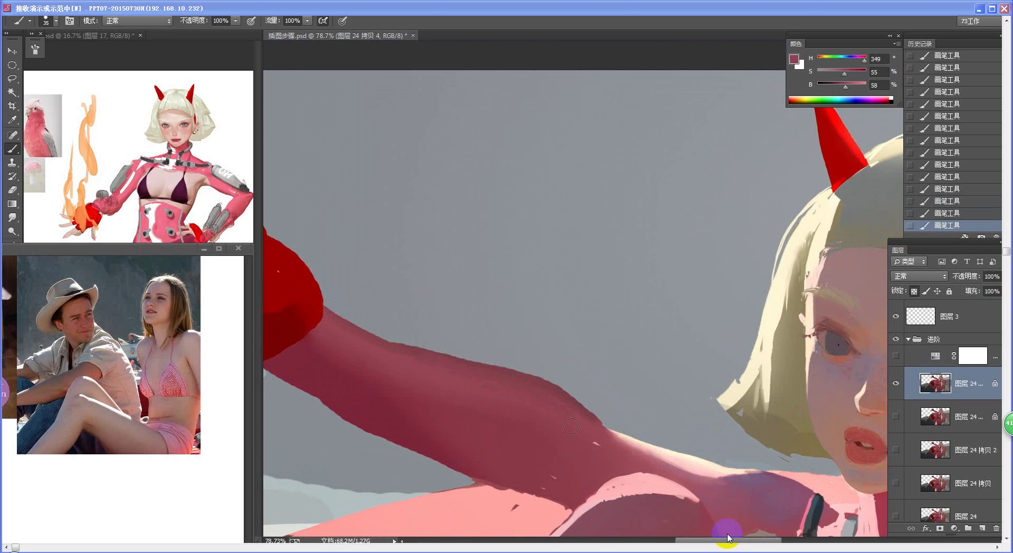
alt+click(547, 389)
drag(615, 400, 538, 378)
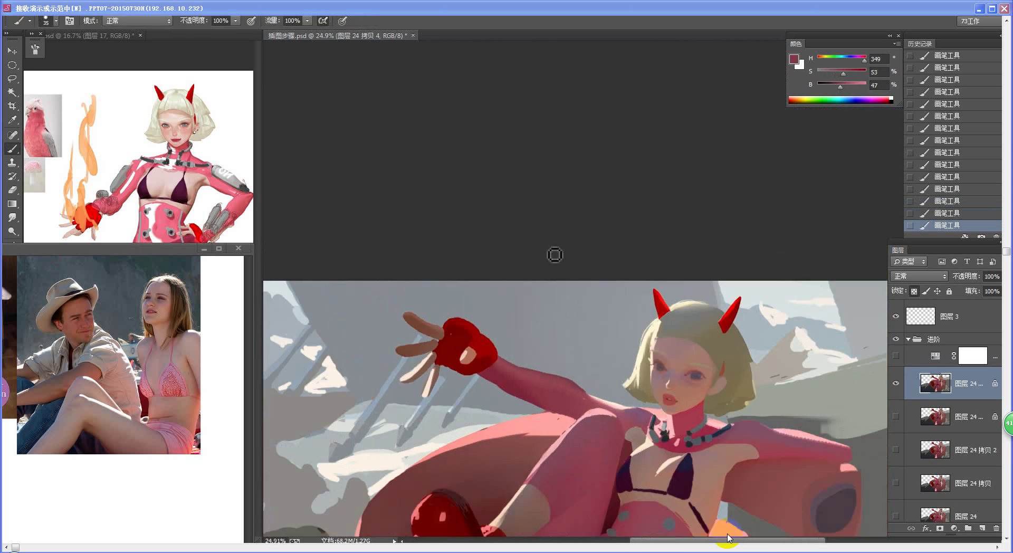
Smooth the raised arm's shading from glove to elbow with sampled reds, using a larger 122 px brush
mouse_move(632, 408)
mouse_down()
mouse_move(597, 419)
mouse_move(675, 415)
mouse_up()
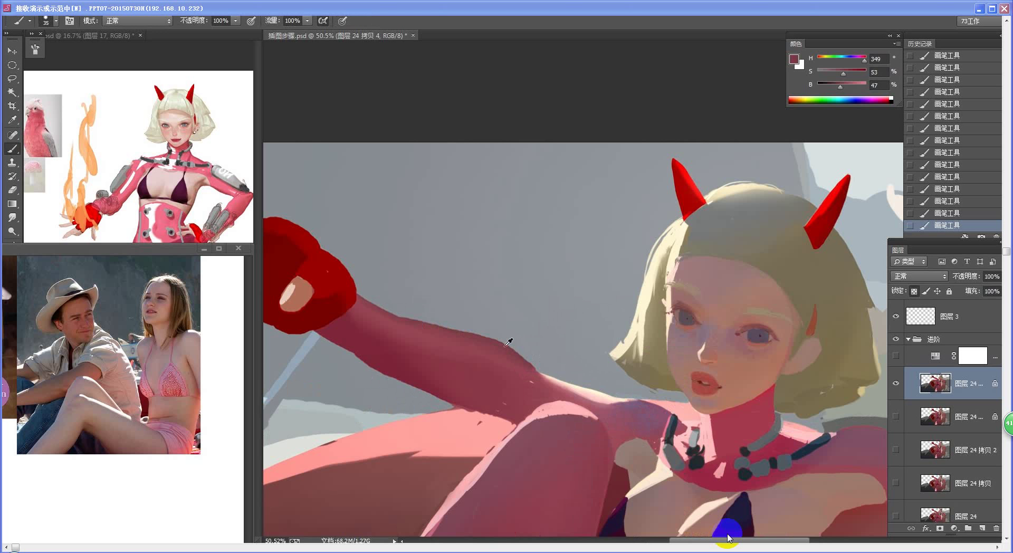
alt+click(507, 361)
drag(534, 358, 502, 337)
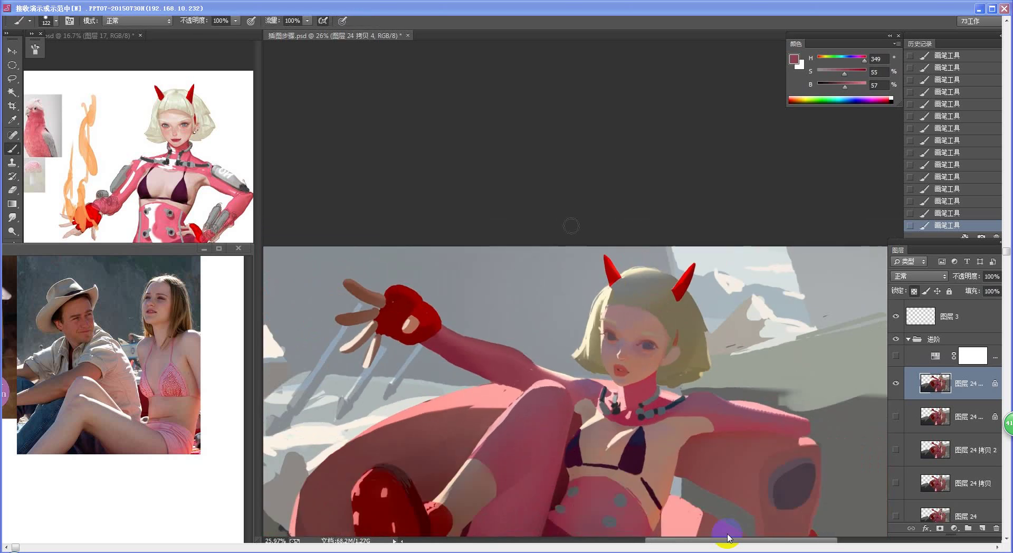
scroll(472, 364, up, 3)
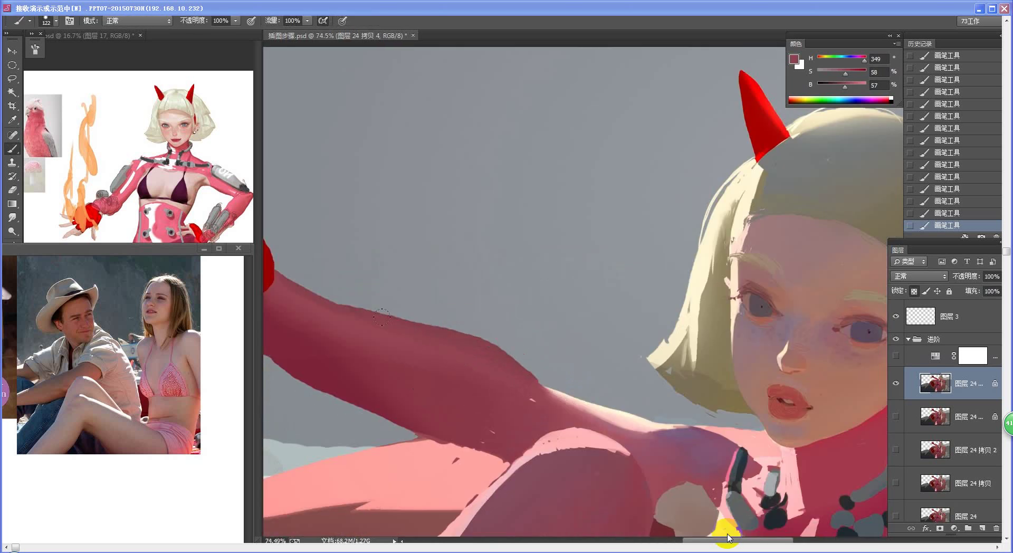
drag(441, 364, 534, 375)
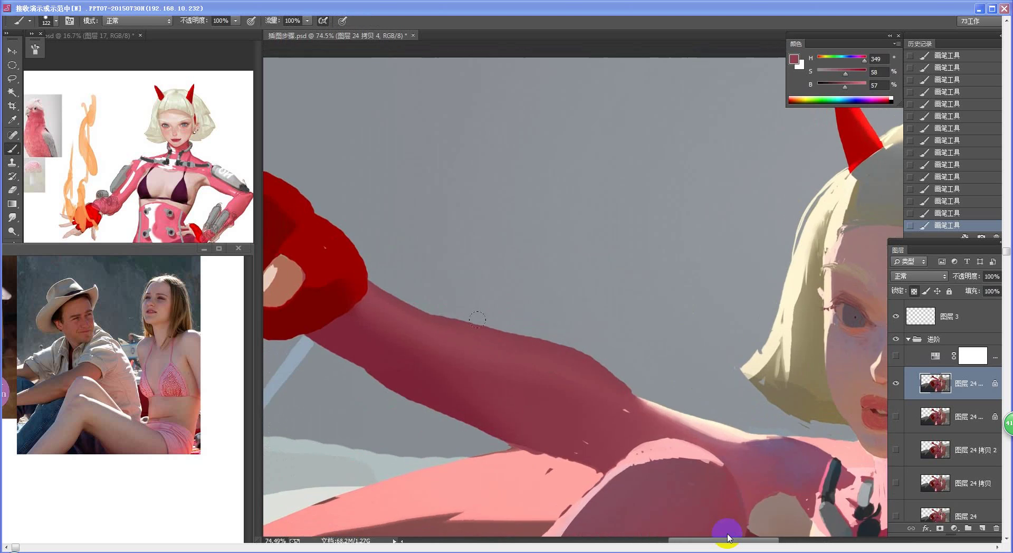
alt+click(414, 319)
alt+click(557, 356)
mouse_move(613, 368)
mouse_down()
mouse_move(552, 365)
mouse_move(591, 361)
mouse_move(528, 330)
mouse_up()
key([)
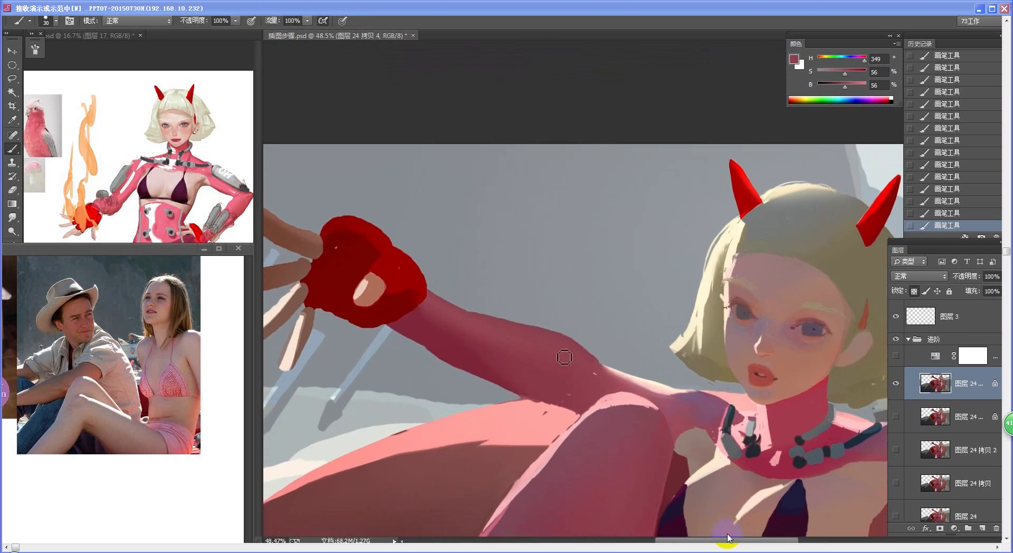
Unlock the layer's transparent pixels and trim the raised forearm's outline with a hard 19 px eraser, undoing a stray stroke
key(e)
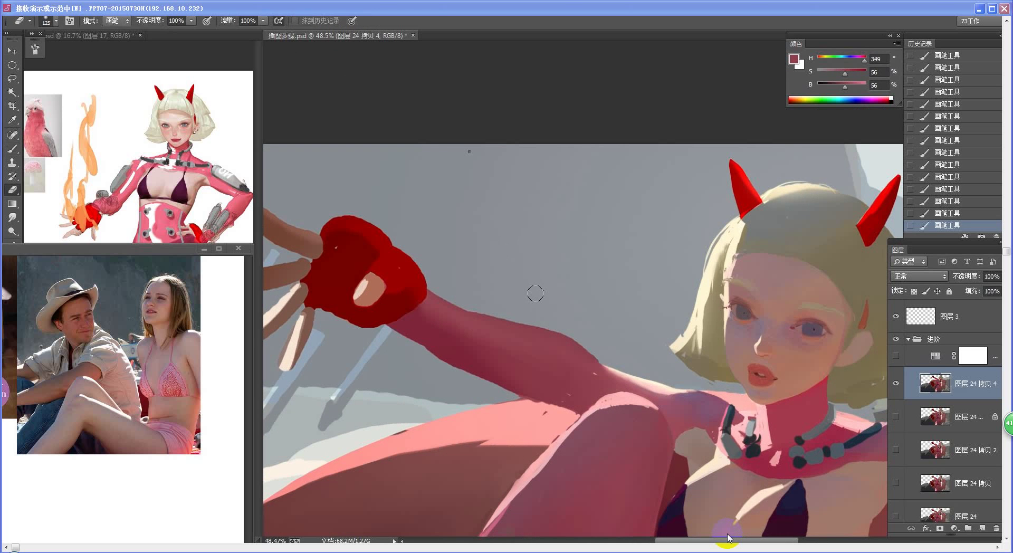
right_click(535, 293)
double_click(720, 327)
drag(427, 352, 523, 399)
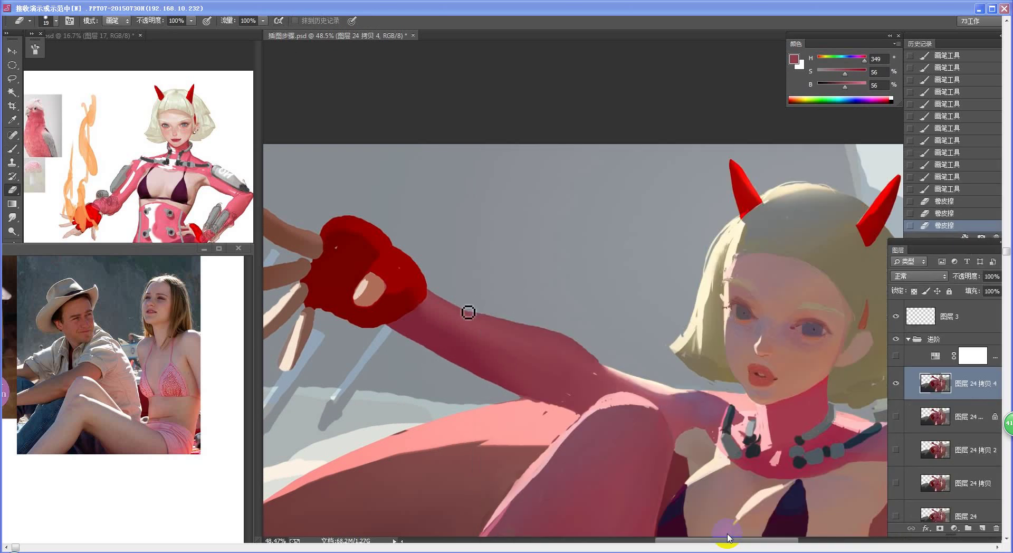
drag(495, 294, 543, 303)
mouse_move(393, 292)
mouse_down()
mouse_move(439, 314)
mouse_move(387, 286)
mouse_move(468, 330)
mouse_up()
key(ctrl+z)
key(ctrl+z)
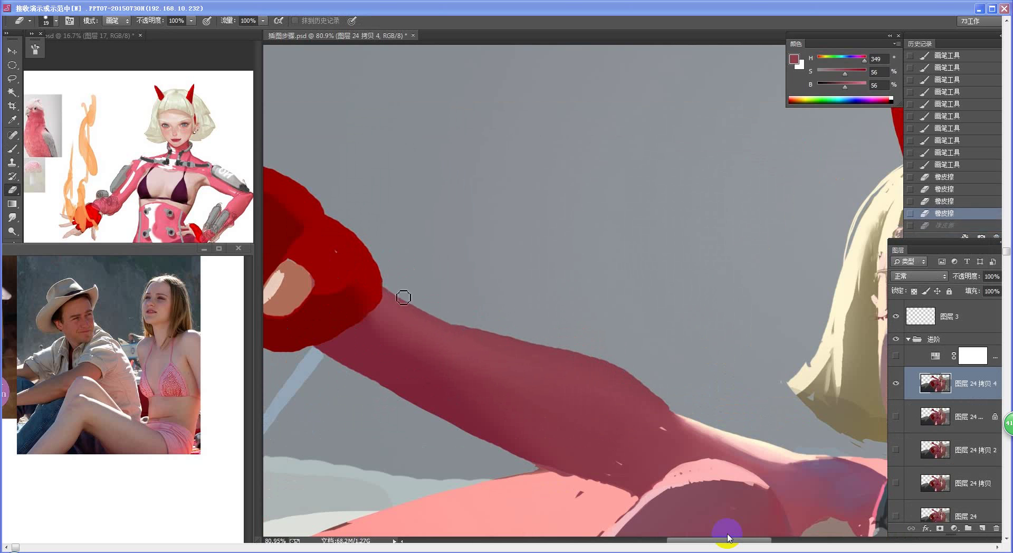
Erase the uneven upper contour of the raised arm from the red glove to the shoulder
mouse_move(404, 297)
mouse_down()
mouse_move(459, 329)
mouse_move(501, 339)
mouse_move(452, 324)
mouse_move(629, 369)
mouse_move(610, 360)
mouse_move(635, 376)
mouse_move(598, 360)
mouse_move(670, 407)
mouse_up()
key(ctrl+z)
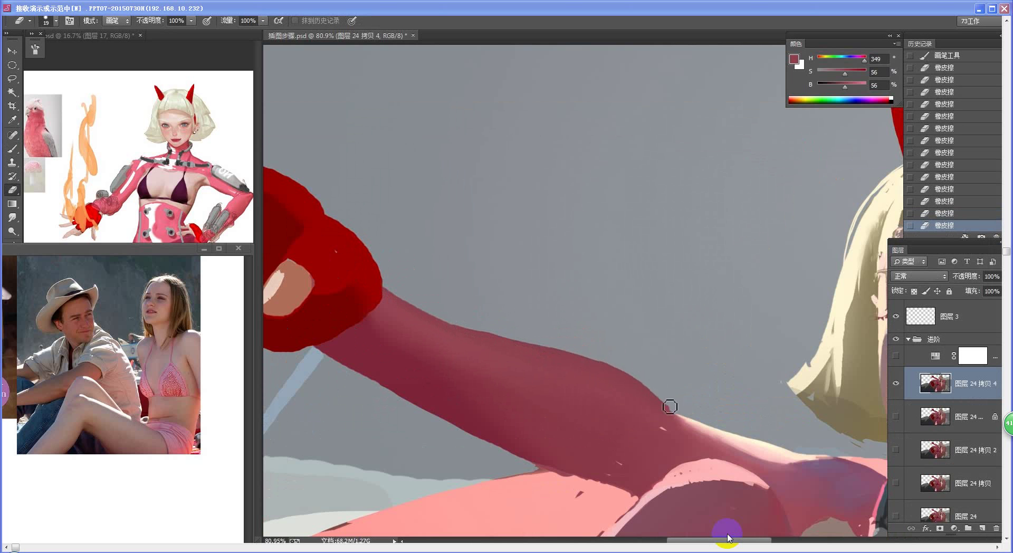
key(ctrl+0)
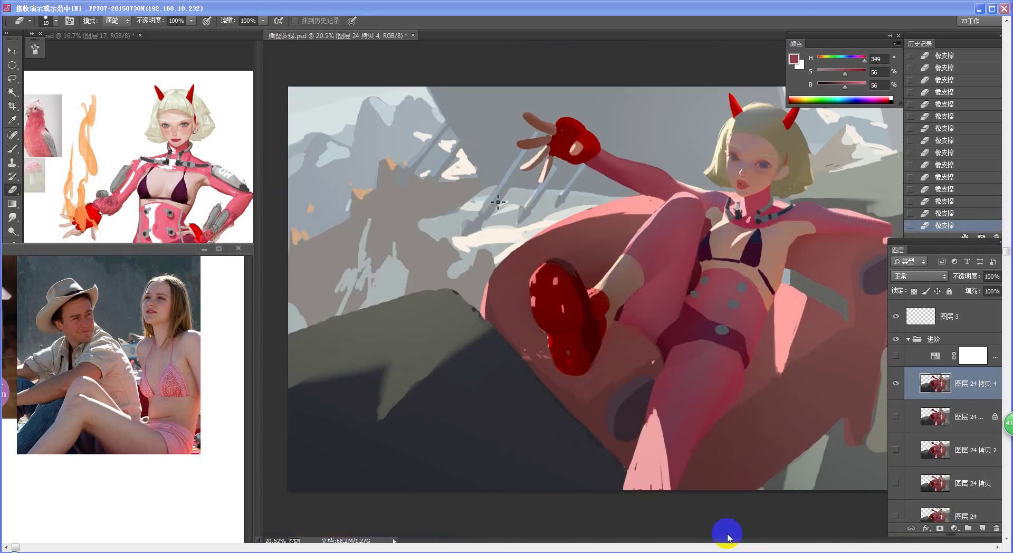
Return to the Brush tool at the raised arm and lock the layer's transparent pixels again
mouse_move(702, 274)
mouse_down()
mouse_move(681, 277)
mouse_move(723, 293)
mouse_move(602, 354)
mouse_up()
drag(533, 296, 626, 387)
key(b)
key(slash)
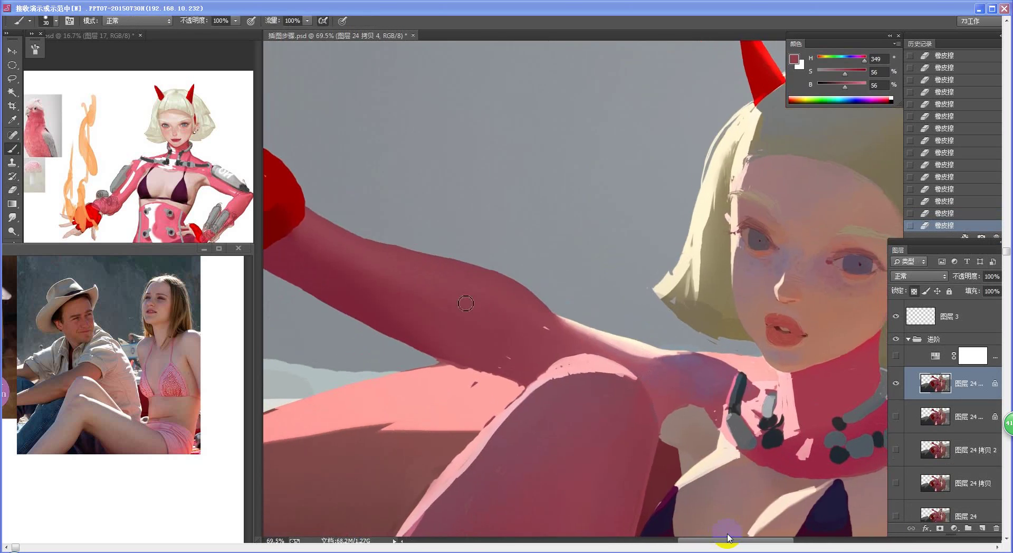
Smooth the shading in the middle of the raised arm toward the shoulder with sampled dusky reds
drag(458, 288, 501, 290)
drag(471, 235, 528, 288)
mouse_move(484, 337)
mouse_down()
mouse_move(454, 334)
mouse_move(491, 328)
mouse_up()
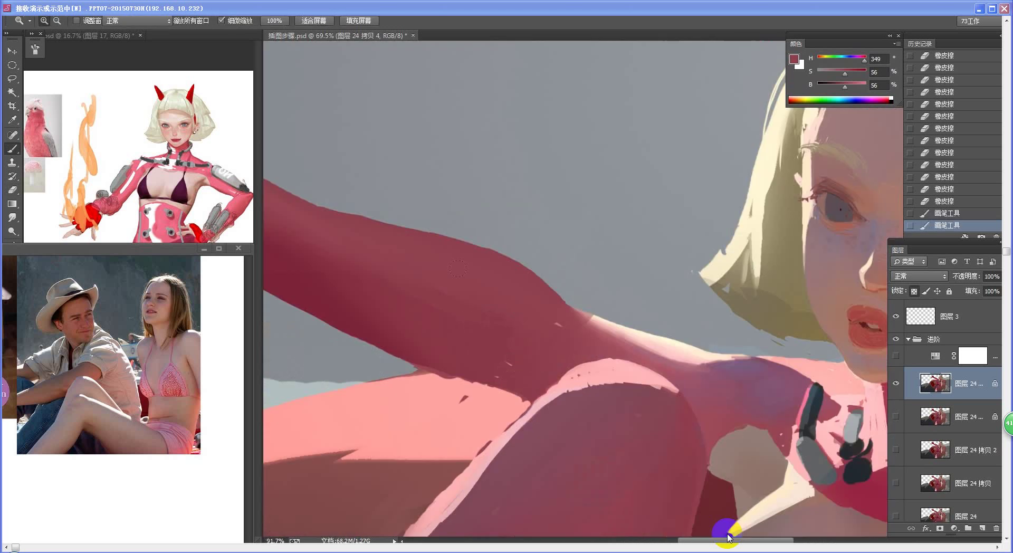
alt+click(544, 316)
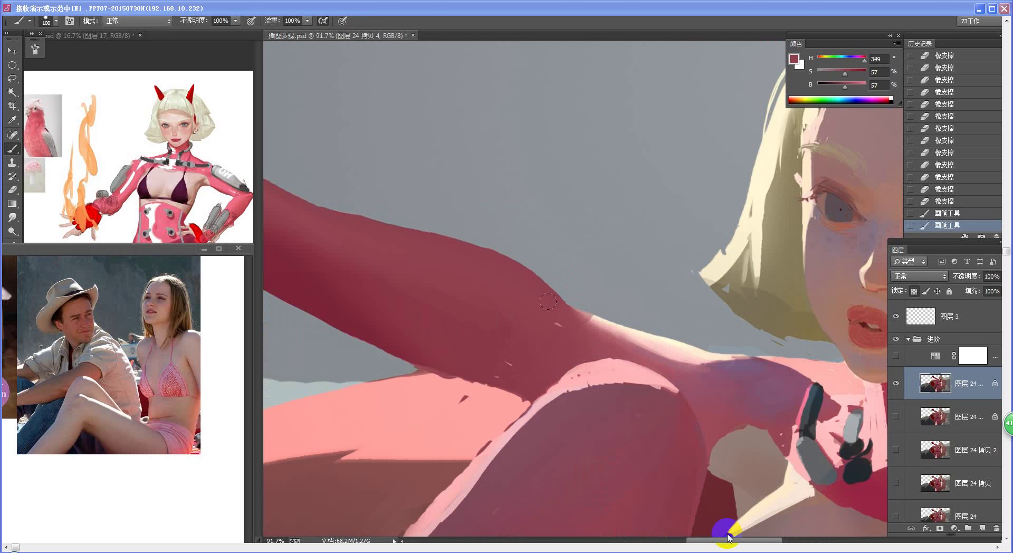
Blend the underside of the raised arm around the elbow with sampled reds, reducing the brush to 40 px
drag(543, 352, 469, 360)
key([)
mouse_move(561, 349)
mouse_down()
mouse_move(537, 372)
mouse_move(542, 350)
mouse_move(522, 363)
mouse_move(533, 337)
mouse_move(539, 360)
mouse_up()
drag(555, 351, 537, 361)
drag(555, 353, 520, 365)
mouse_move(522, 362)
mouse_down()
mouse_move(499, 368)
mouse_move(452, 316)
mouse_move(528, 369)
mouse_move(560, 366)
mouse_move(521, 369)
mouse_up()
alt+click(544, 377)
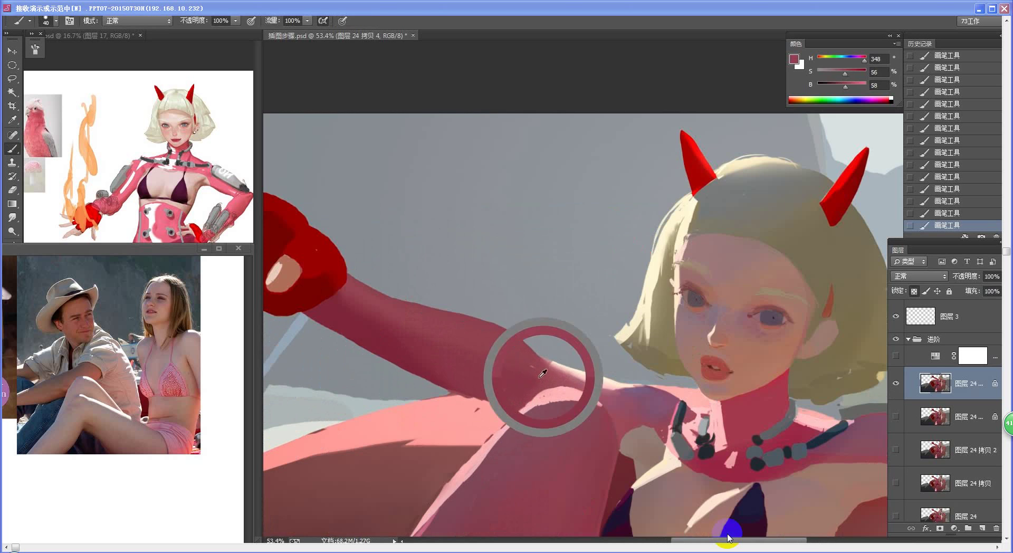
alt+click(508, 396)
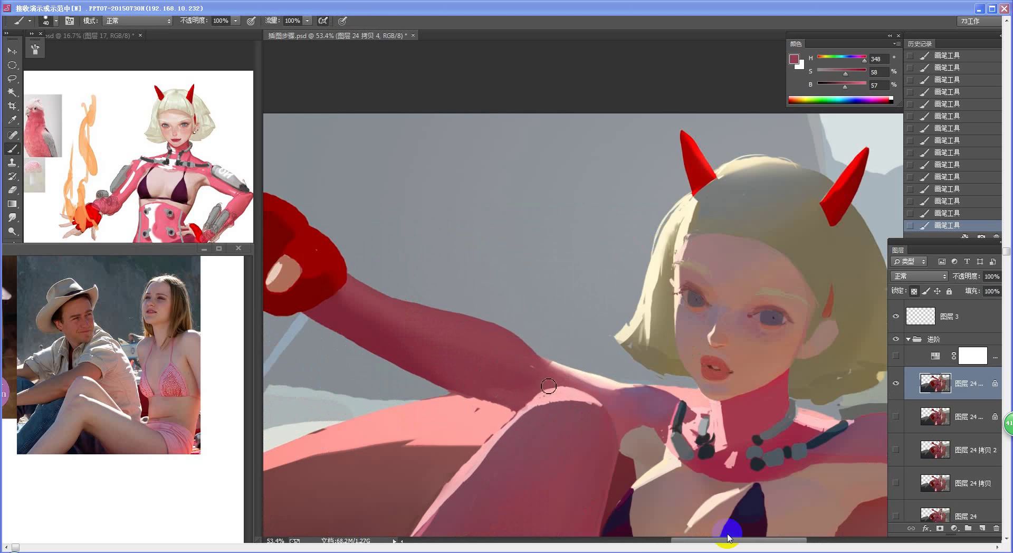
alt+click(493, 394)
drag(450, 416, 439, 428)
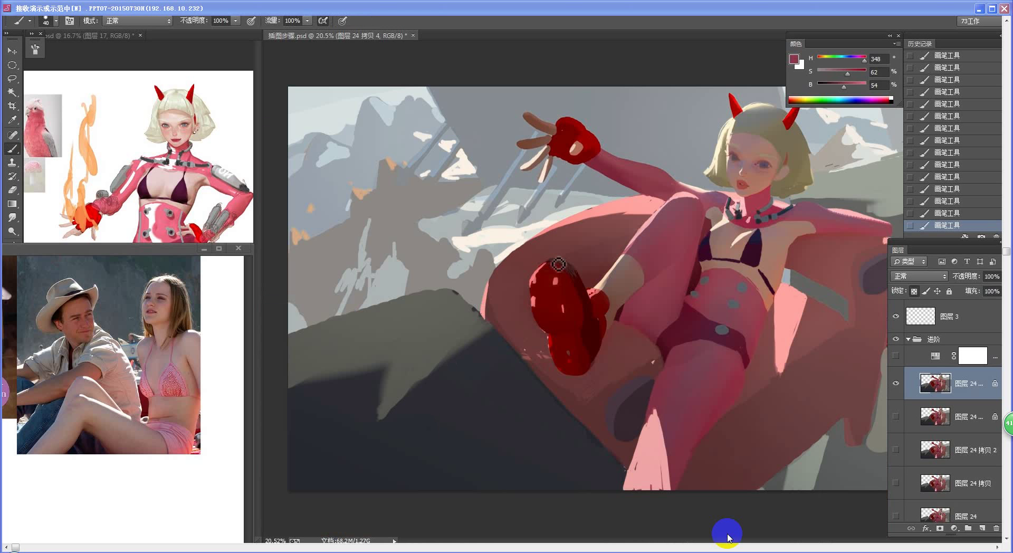
Retone the forearm's lower edge beside the red glove with a red of H 354, S 74, B 58, undoing a first darker stroke
drag(680, 179, 676, 224)
key(b)
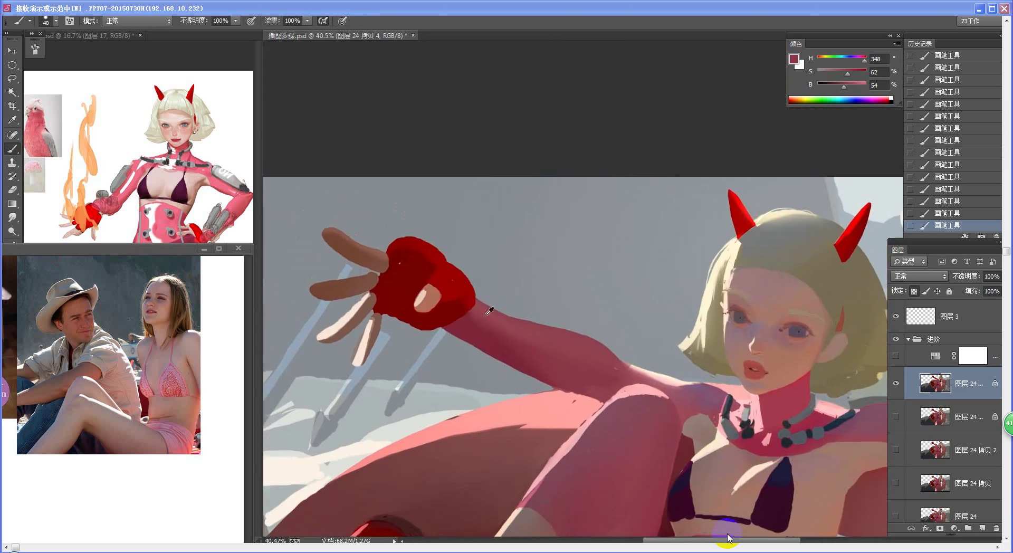
alt+click(499, 402)
drag(446, 335, 496, 359)
key(ctrl+z)
alt+click(473, 343)
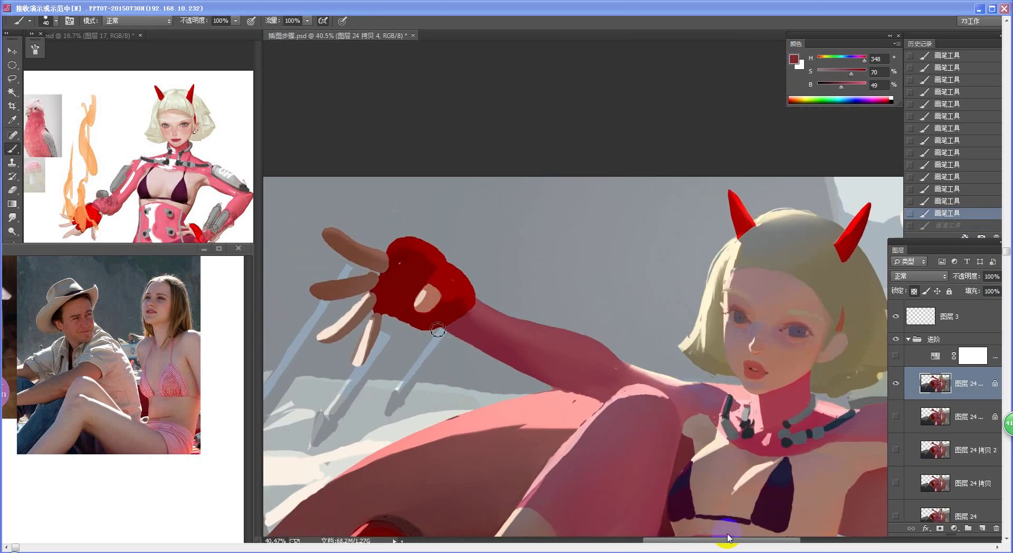
key(n)
click(344, 285)
click(405, 227)
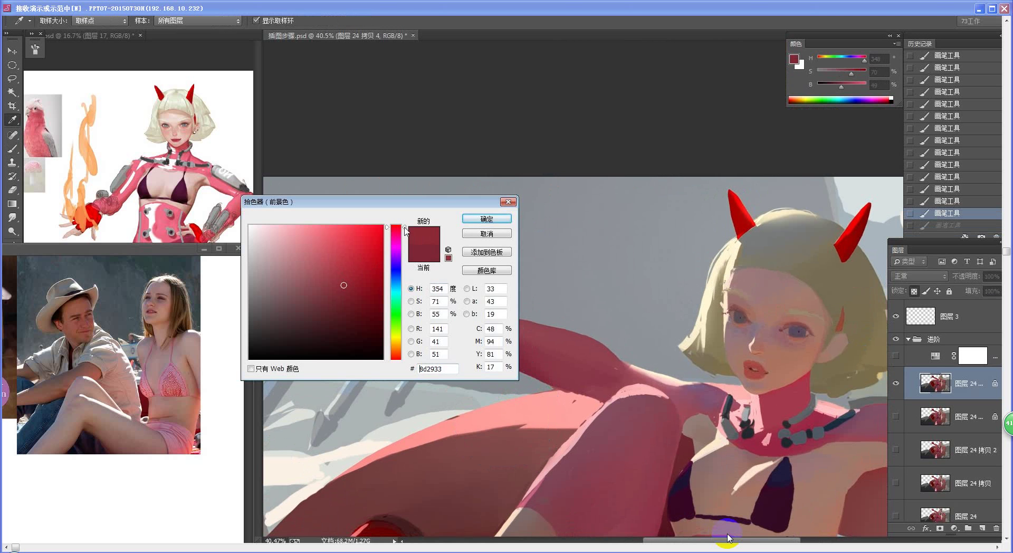
click(348, 281)
click(473, 222)
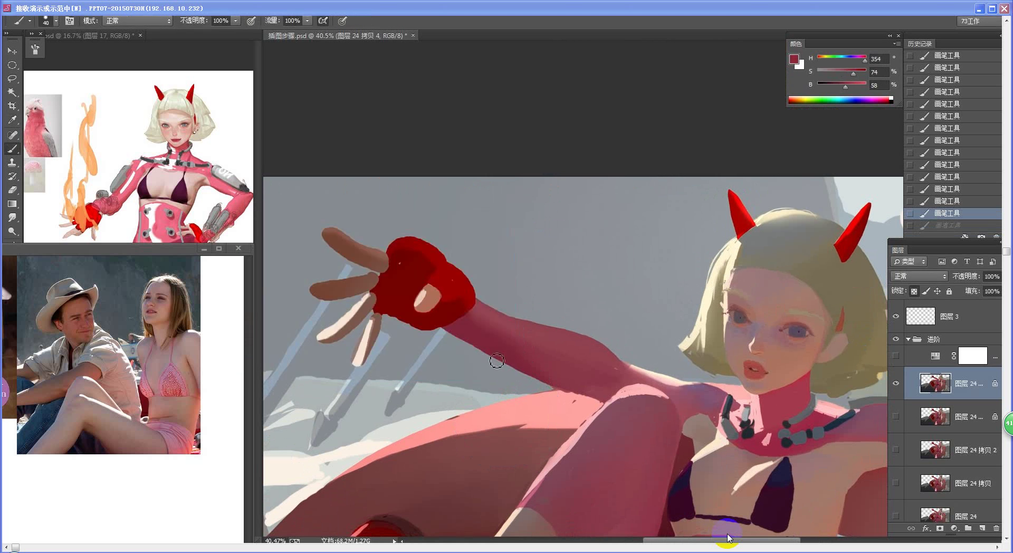
mouse_move(447, 335)
mouse_down()
mouse_move(531, 382)
mouse_move(474, 349)
mouse_up()
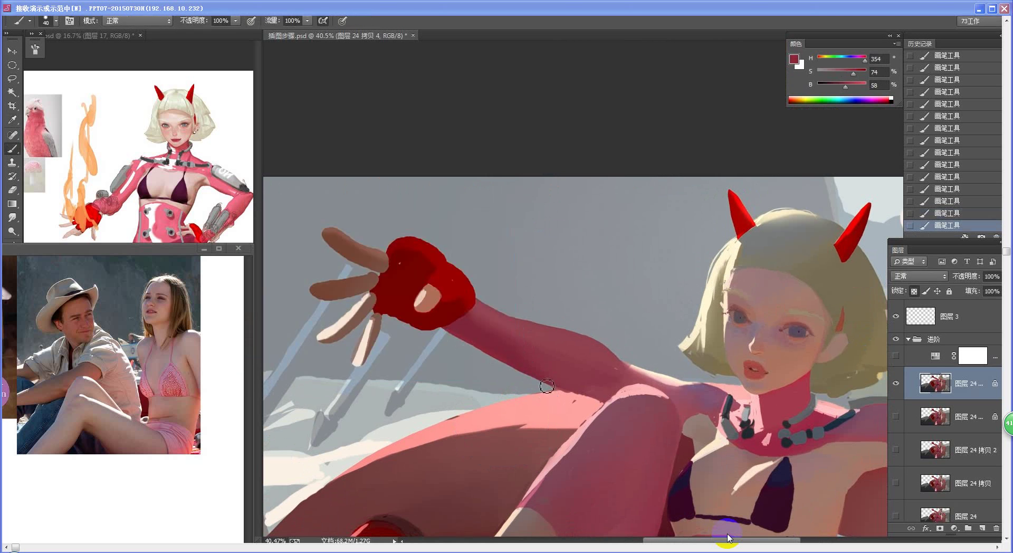
alt+click(506, 361)
drag(613, 415, 555, 414)
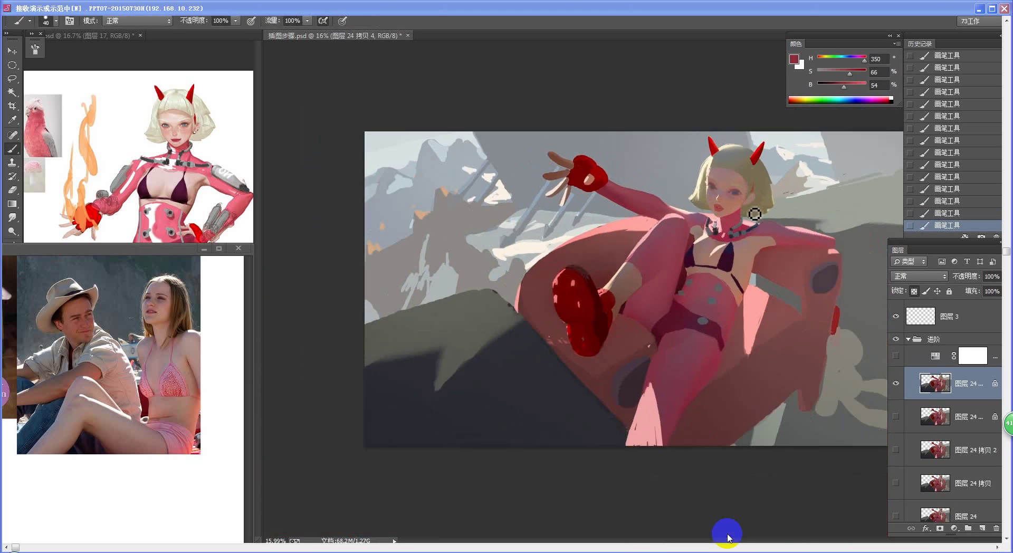
Paint a grey band around the raised wrist beside the red glove, using lighter and darker greys sampled from the collar
key(z)
mouse_move(732, 270)
mouse_down()
mouse_move(715, 271)
mouse_move(733, 255)
mouse_up()
drag(699, 210, 716, 211)
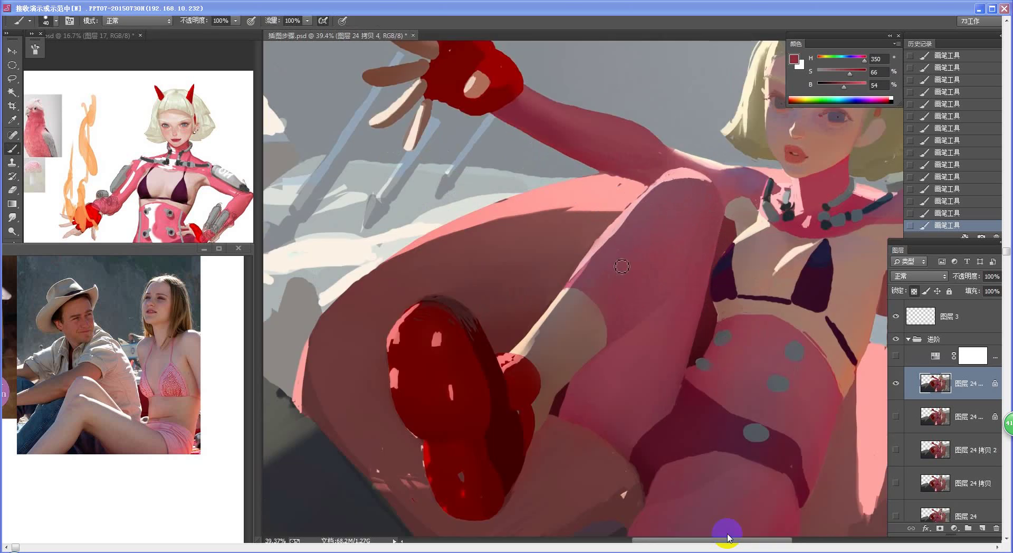
drag(665, 109, 613, 299)
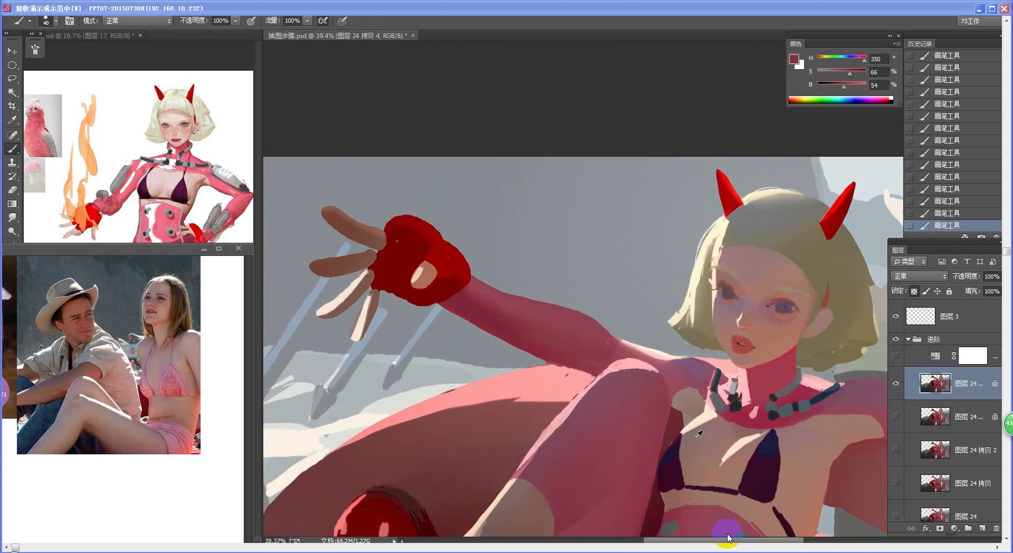
alt+click(715, 401)
mouse_move(456, 308)
mouse_down()
mouse_move(481, 306)
mouse_move(472, 309)
mouse_move(484, 286)
mouse_move(451, 317)
mouse_move(479, 307)
mouse_up()
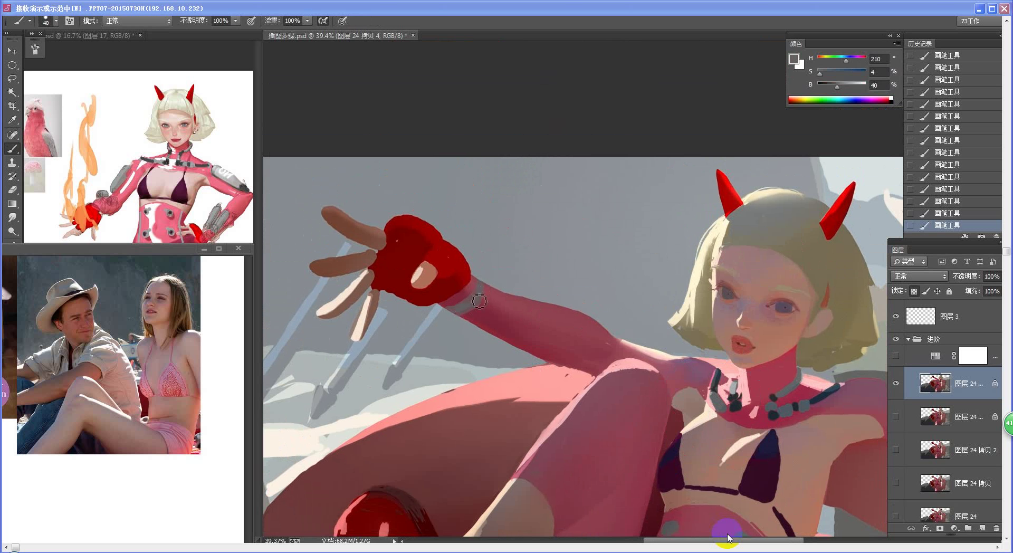
alt+click(738, 406)
mouse_move(453, 313)
mouse_down()
mouse_move(486, 302)
mouse_move(463, 313)
mouse_up()
alt+click(478, 300)
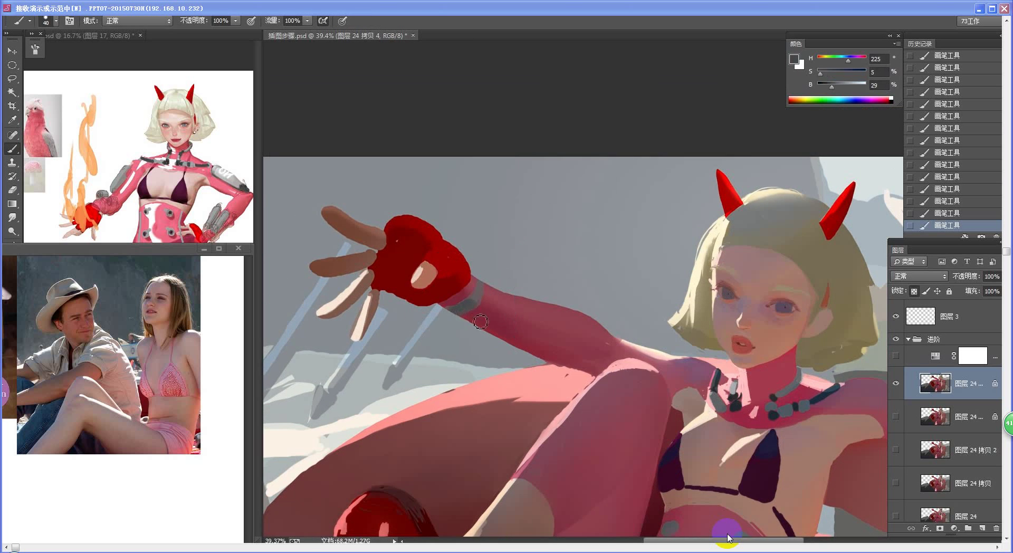
Paint a second grey band around the middle of the forearm and rework its tone with grey #5d6067
drag(513, 349, 539, 333)
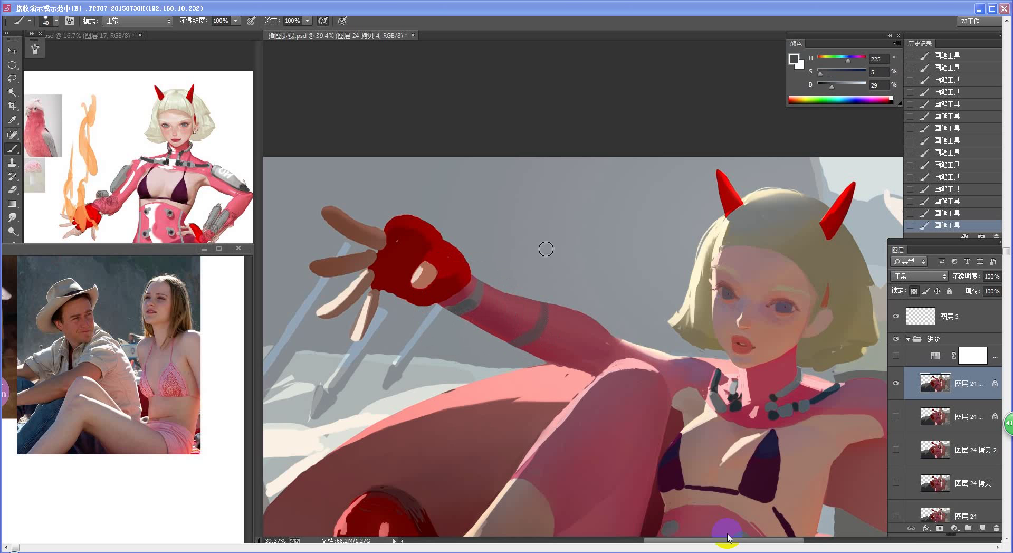
key(ctrl+space)
mouse_move(513, 373)
mouse_down()
mouse_move(455, 381)
mouse_move(556, 326)
mouse_up()
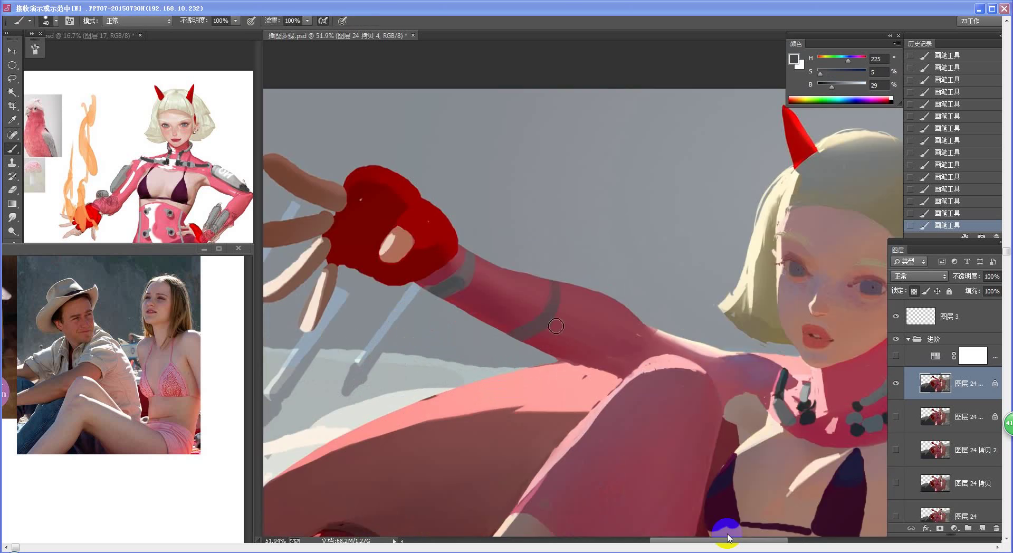
alt+click(466, 261)
drag(555, 294, 549, 316)
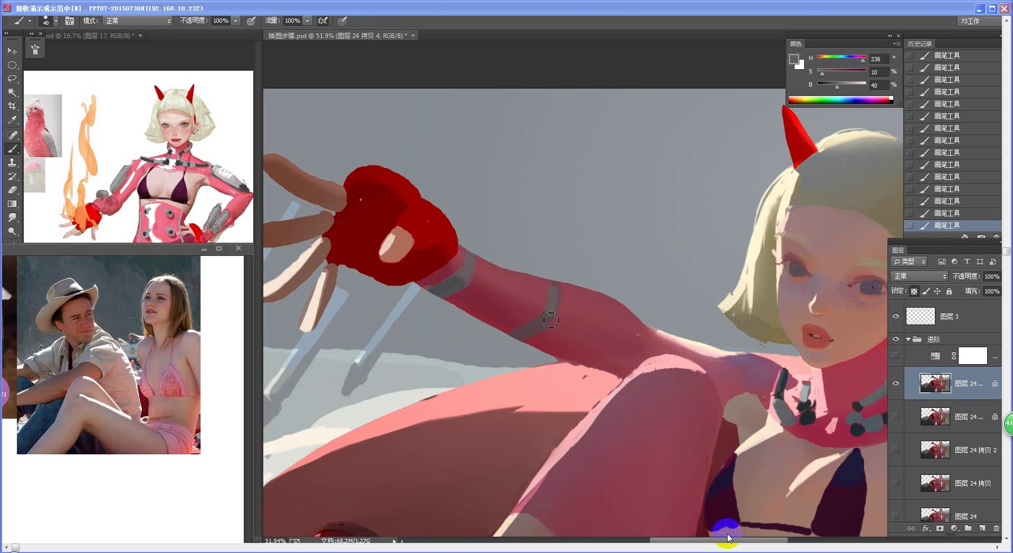
key(n)
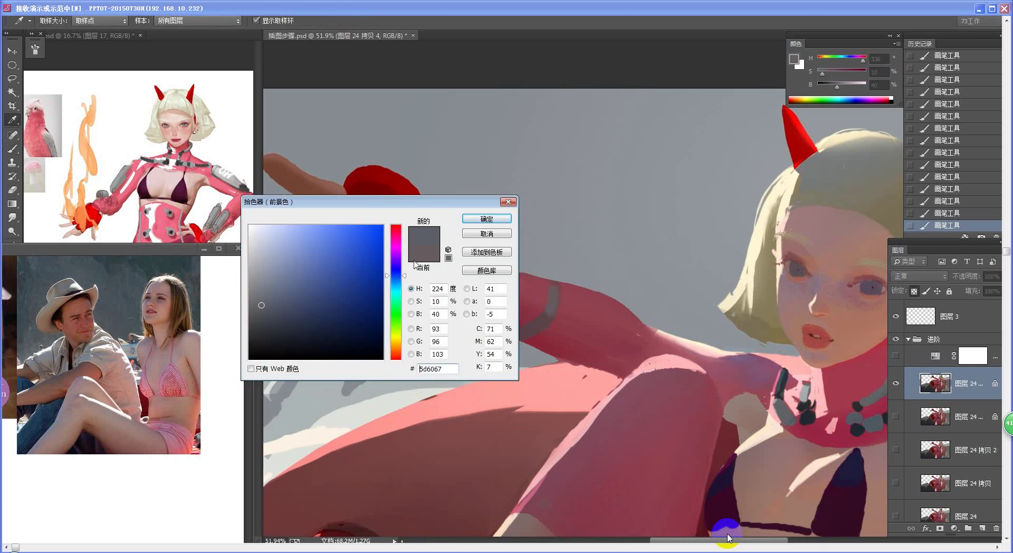
click(486, 219)
key(b)
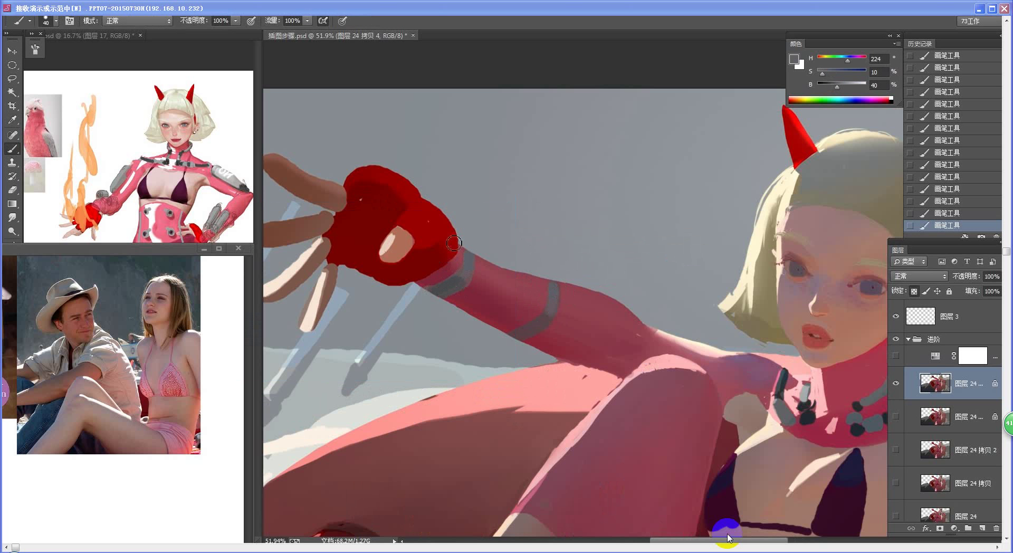
Repaint the upper ends of both forearm bands in blue-grey #5c657c
key(i)
click(281, 294)
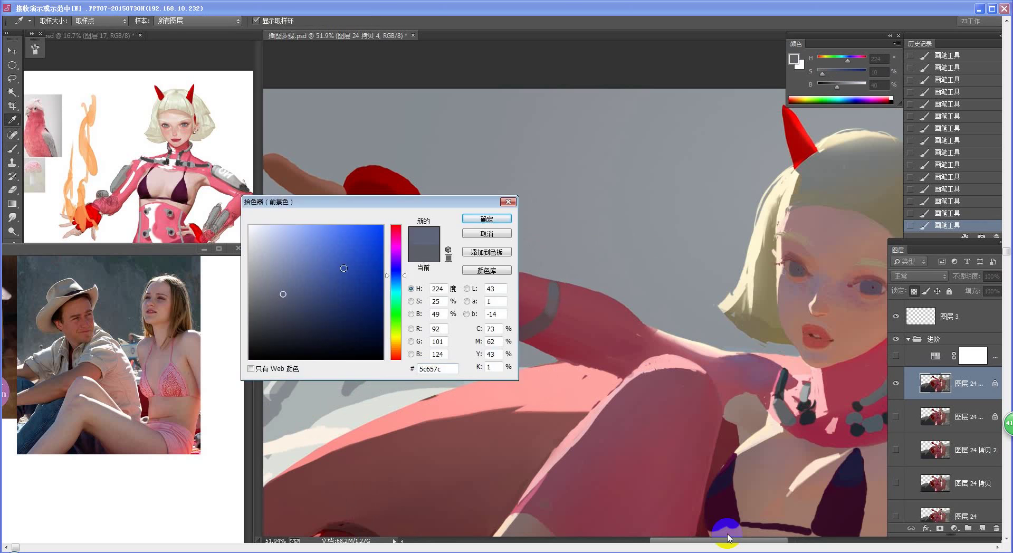
click(487, 218)
key(b)
key(ctrl+alt+z)
key(ctrl+alt+z)
drag(470, 256, 473, 270)
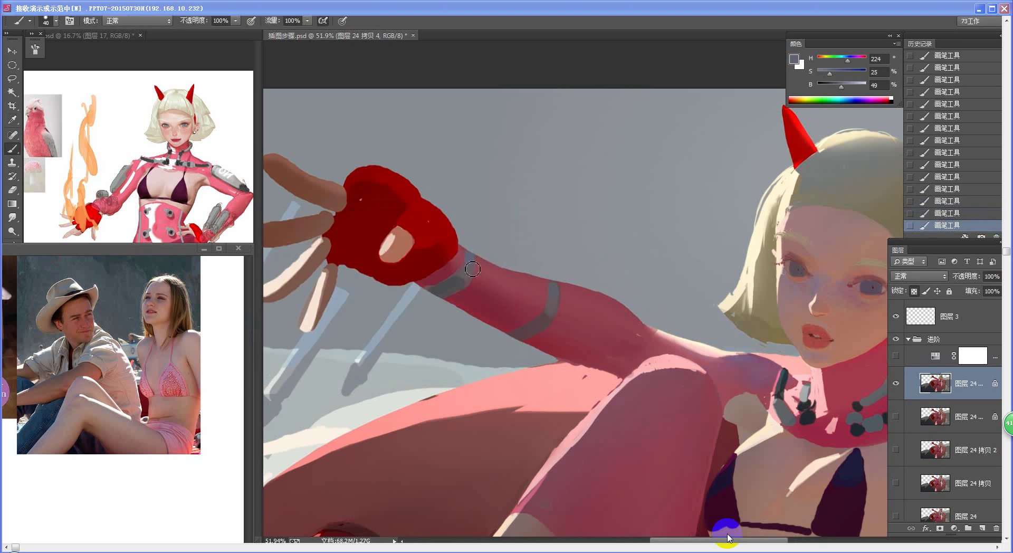
drag(555, 282, 554, 289)
drag(502, 358, 322, 353)
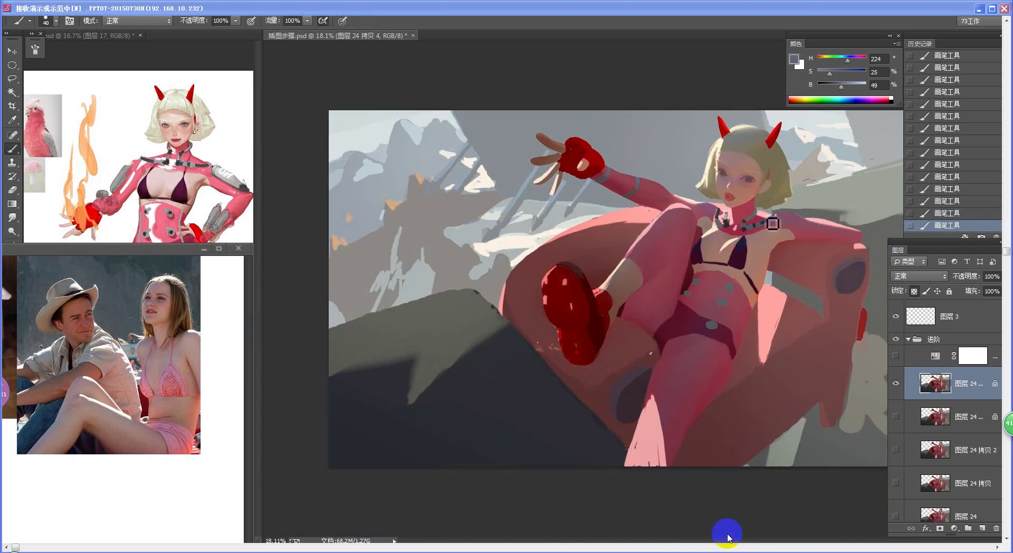
Clean up the arm's lower edge where it meets the pink seat and knee, using sampled pink and red with a 10 px brush
scroll(728, 222, up, 5)
drag(622, 273, 569, 460)
alt+click(461, 379)
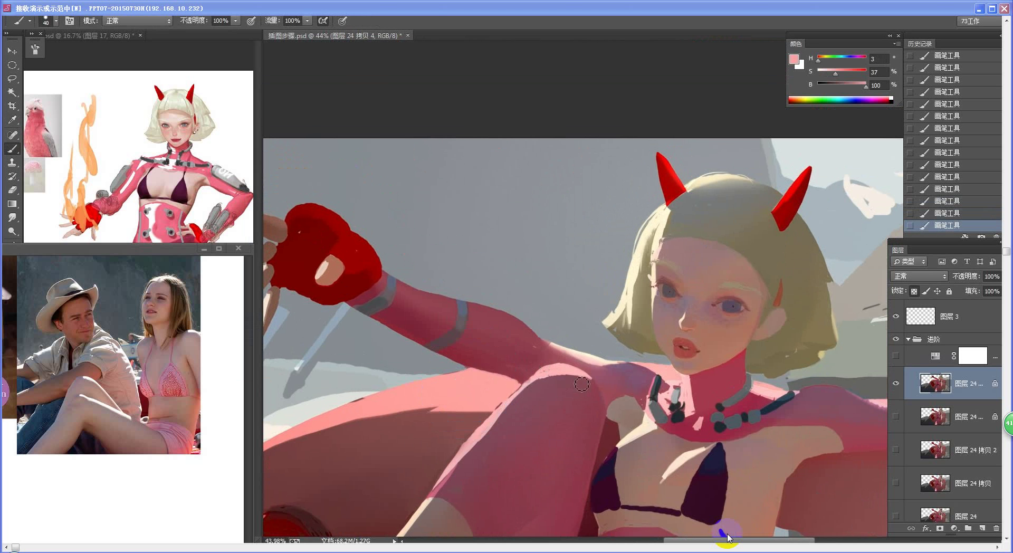
scroll(582, 385, down, 5)
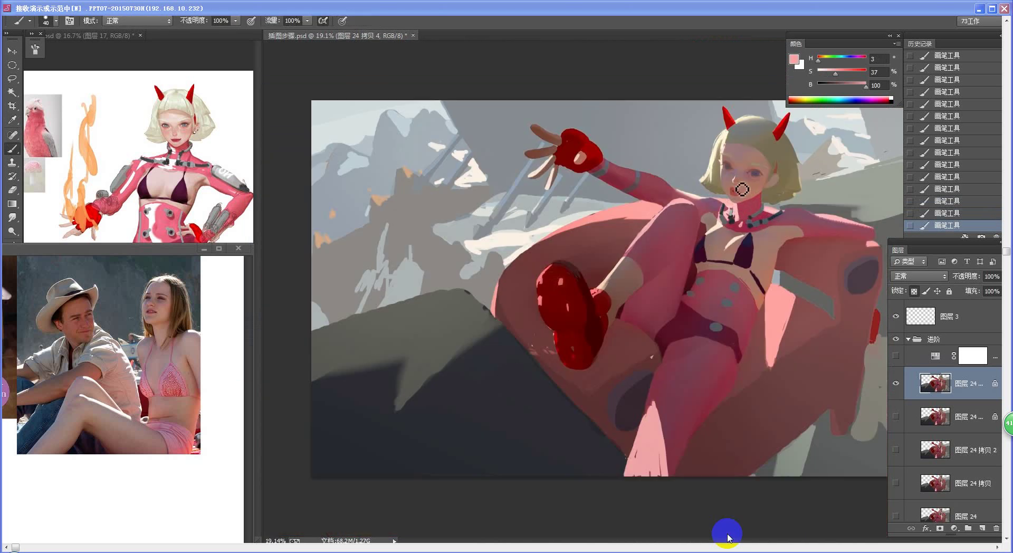
scroll(691, 195, up, 5)
key(bracketleft)
key(bracketleft)
key(bracketleft)
key(bracketleft)
key(bracketleft)
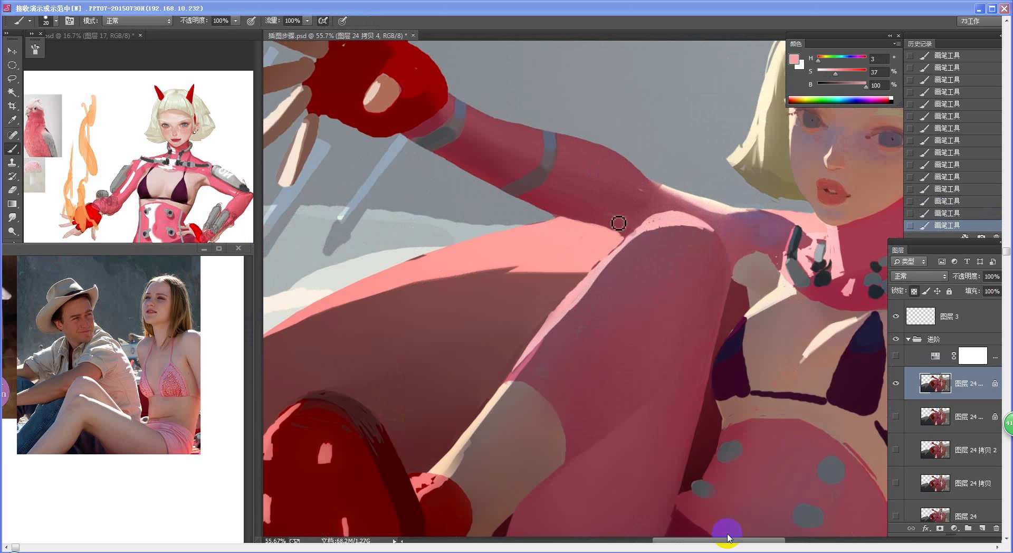
alt+click(606, 220)
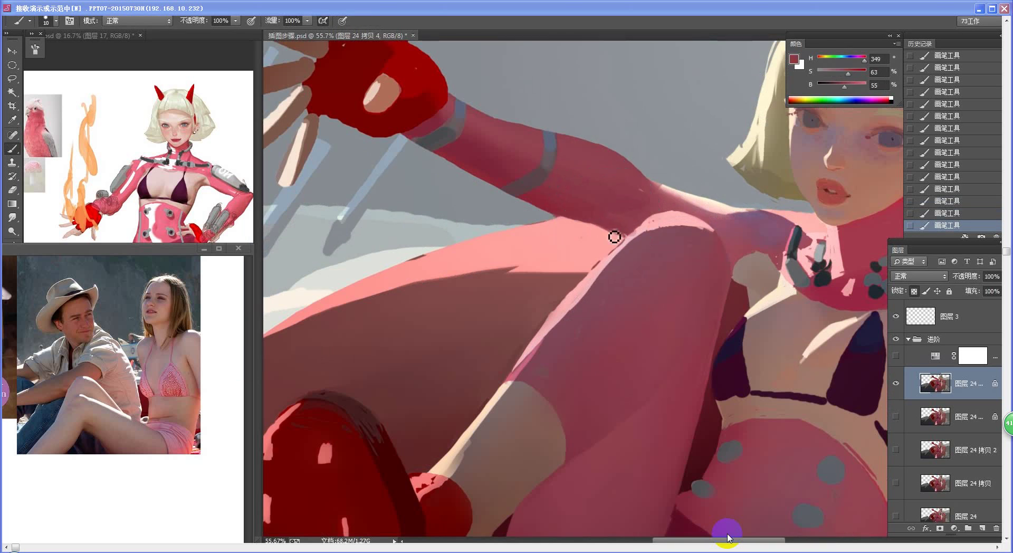
drag(654, 286, 622, 344)
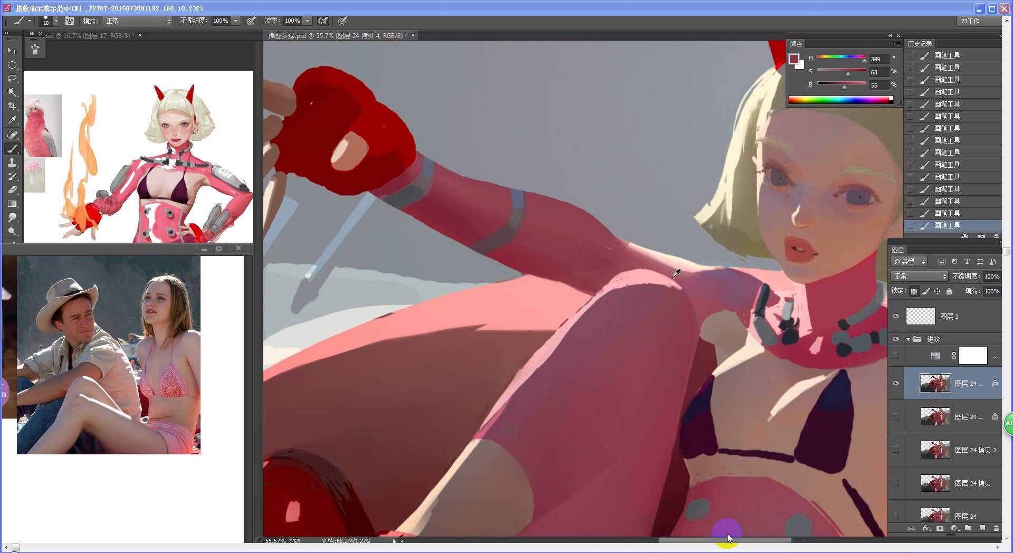
Paint a cream rim light along the raised leg's outer edge from the knee to the stocking's end with a 15 px brush
alt+click(686, 263)
mouse_move(607, 299)
mouse_down()
mouse_move(572, 323)
mouse_move(494, 421)
mouse_up()
key(bracketright)
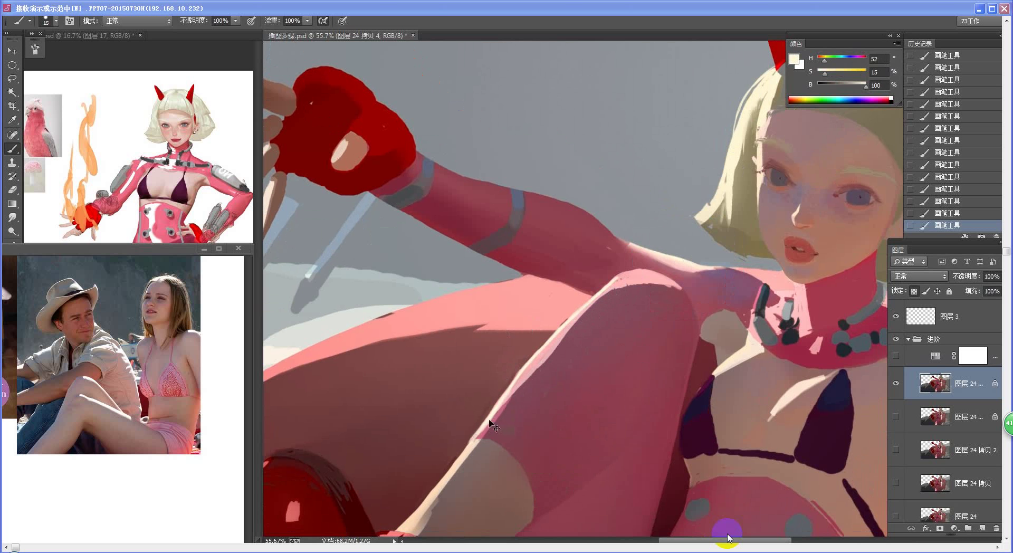
key(ctrl+z)
drag(494, 426, 477, 447)
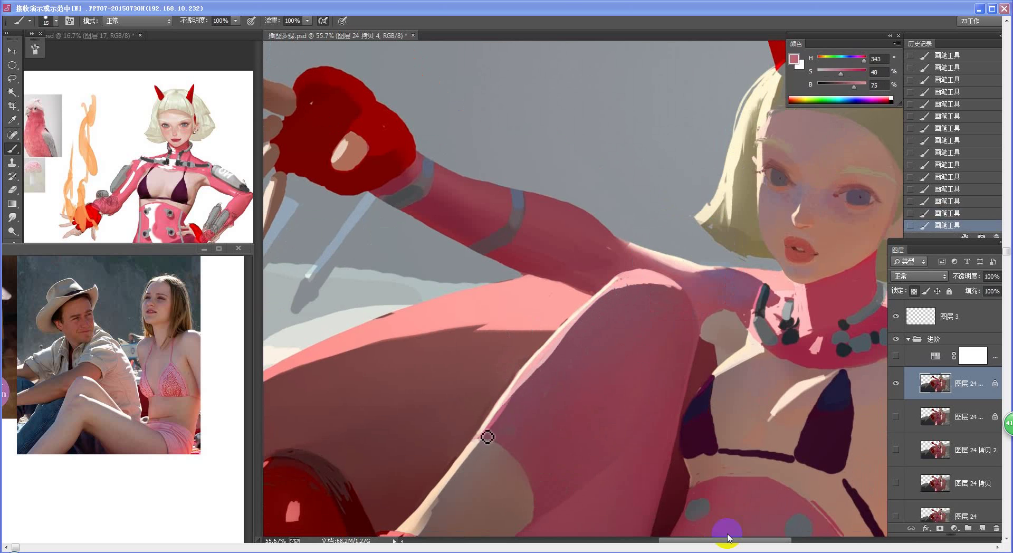
Blend the rim light into the stocking with sampled pinks and cream along the leg's outer edge
alt+click(513, 391)
alt+click(501, 418)
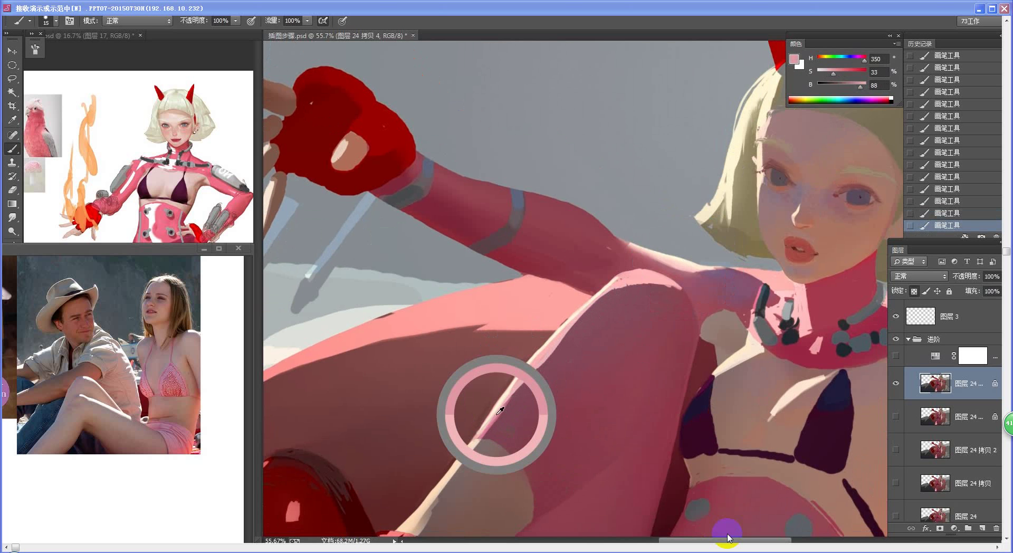
alt+click(527, 365)
drag(507, 407, 561, 346)
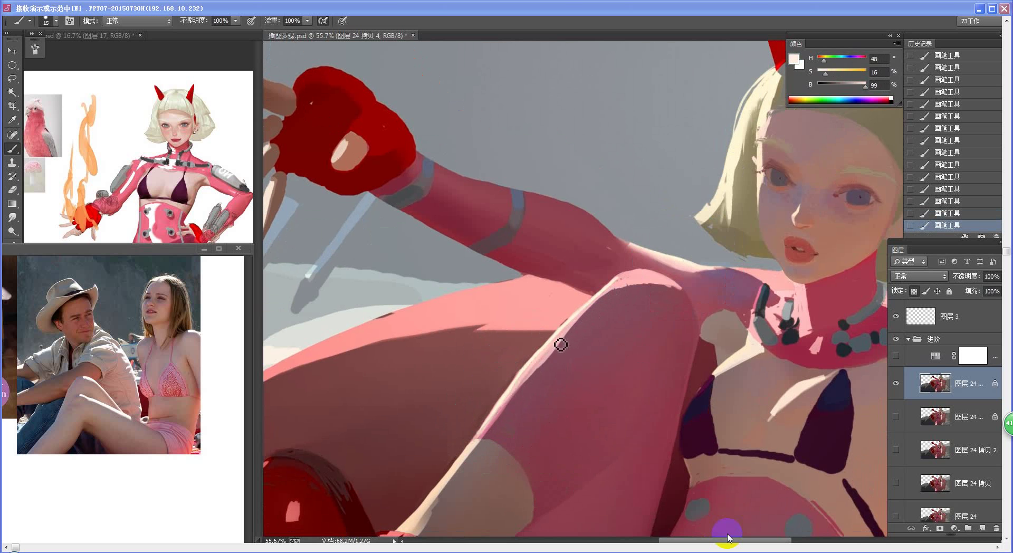
drag(524, 383, 574, 322)
Tidy the rim light's edge just below the knee with sampled cream and the seat's light pink
alt+click(561, 328)
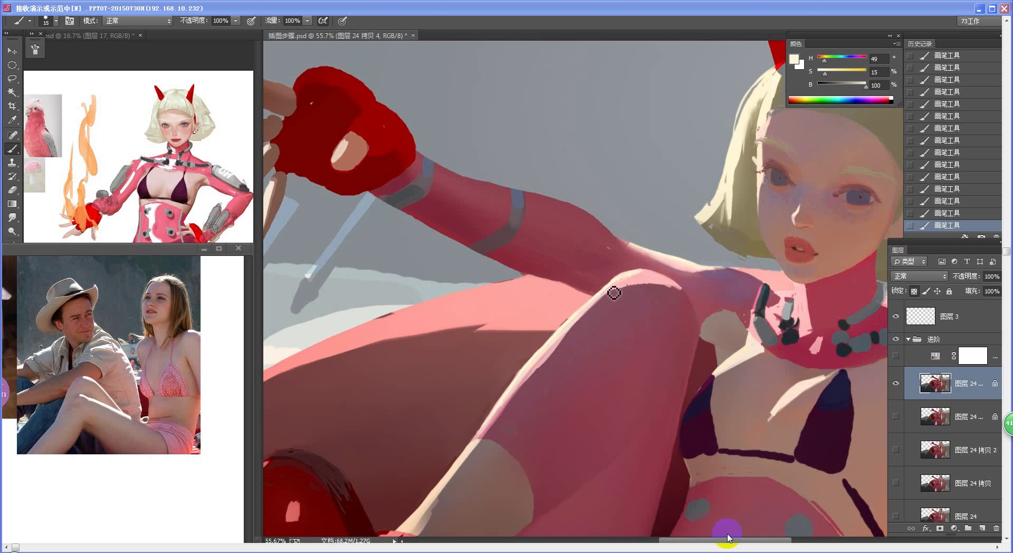
alt+click(564, 330)
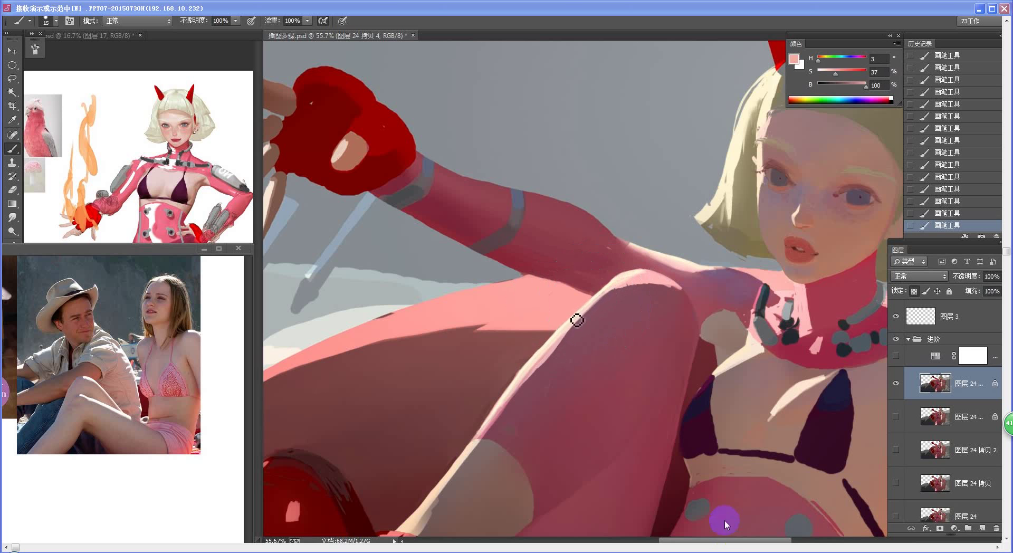
key(z)
drag(527, 383, 482, 409)
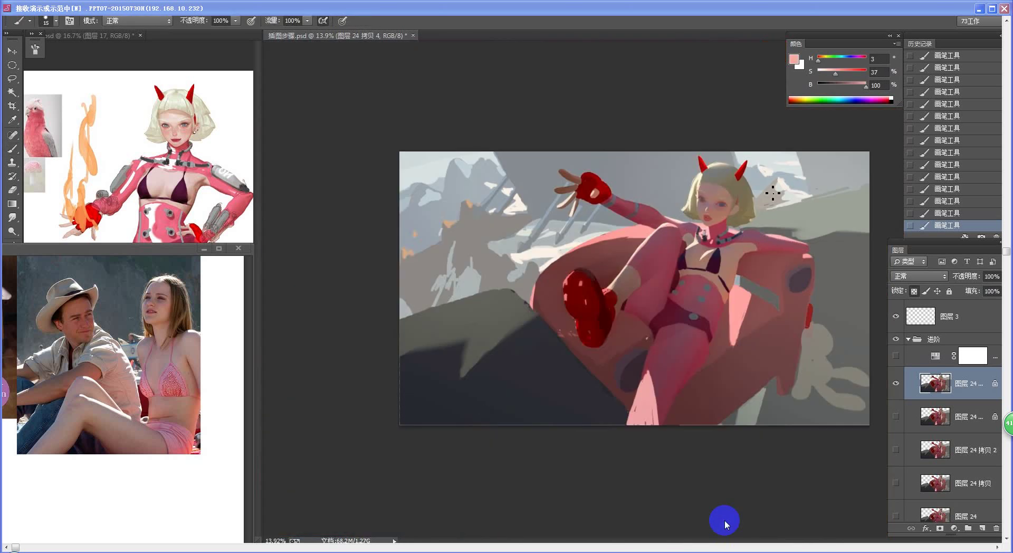
Lighten the highlights along the raised leg's outer edge with the Dodge tool at 30% exposure
drag(709, 285, 739, 285)
key(o)
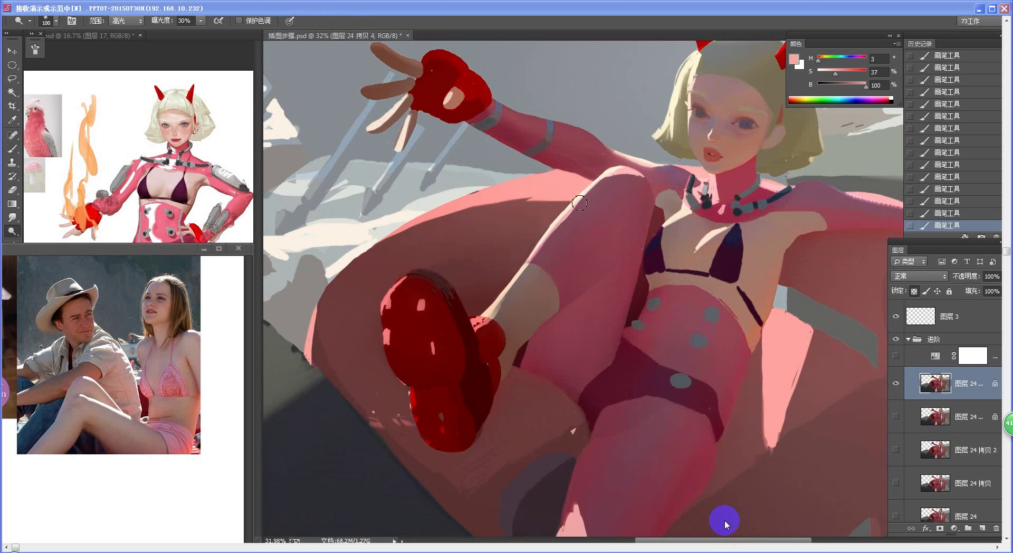
drag(580, 203, 556, 228)
mouse_move(515, 284)
mouse_down()
mouse_move(476, 324)
mouse_move(445, 273)
mouse_move(514, 276)
mouse_move(493, 312)
mouse_up()
key(ctrl+z)
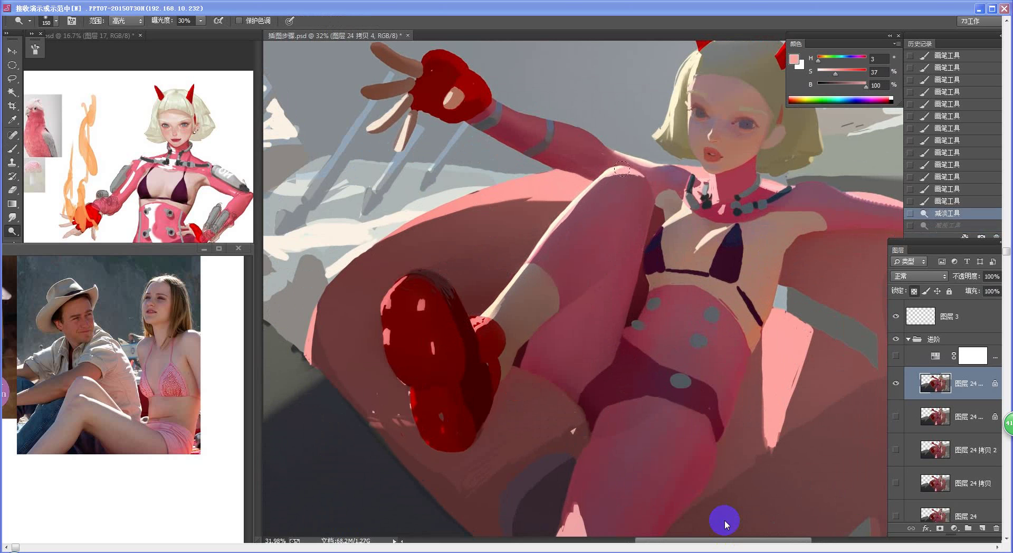
Dodge the top of the raised knee with tone protection enabled and undo the last stroke
drag(622, 169, 612, 173)
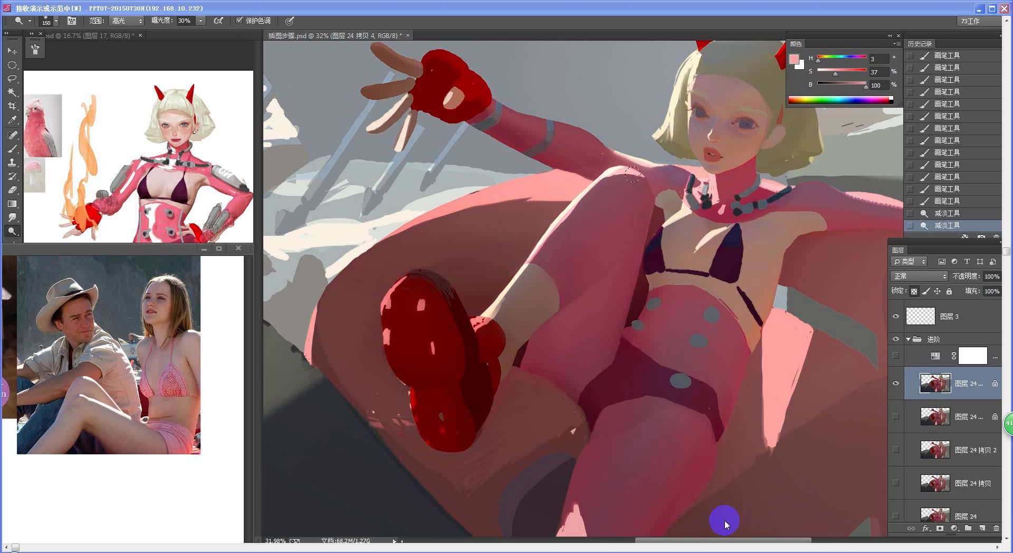
key(ctrl+z)
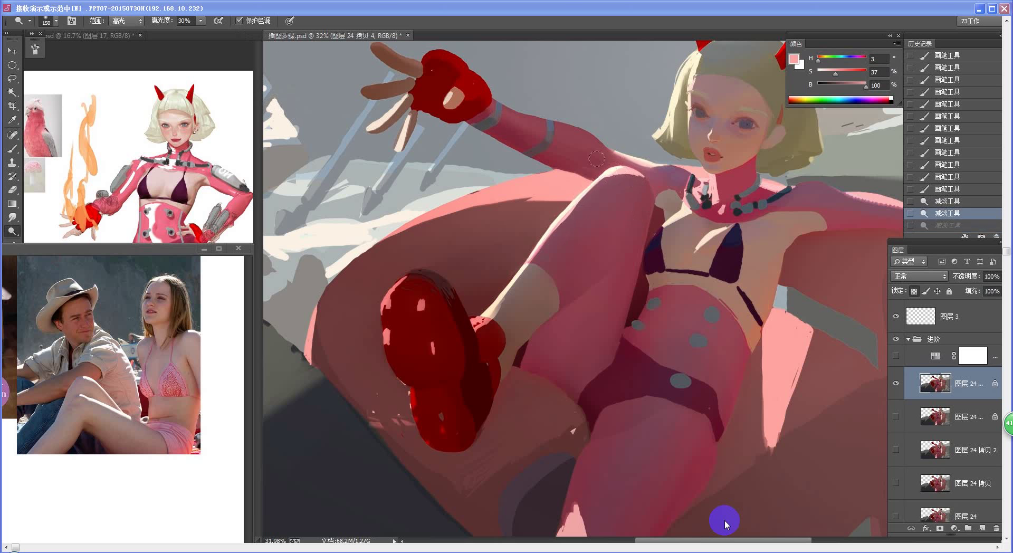
key(p)
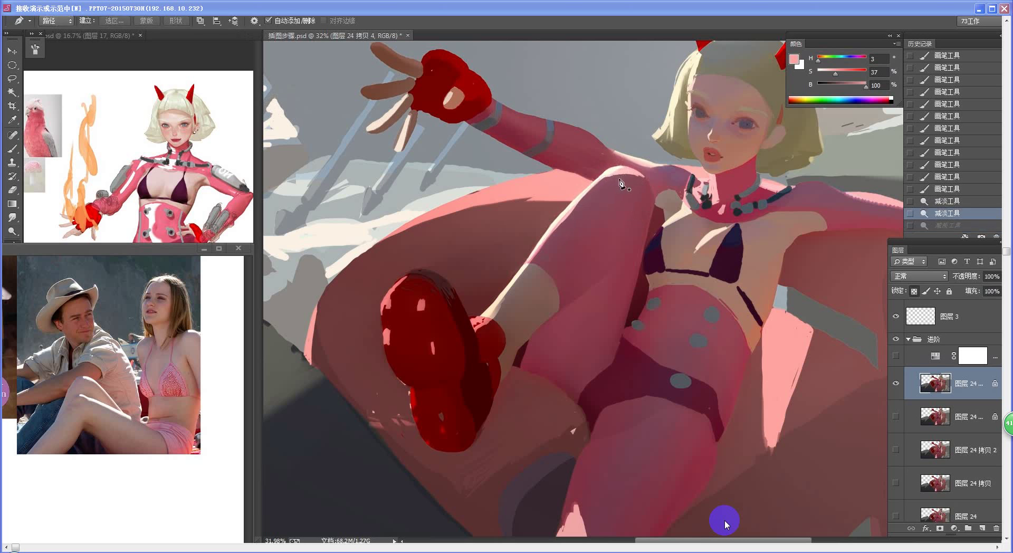
key(o)
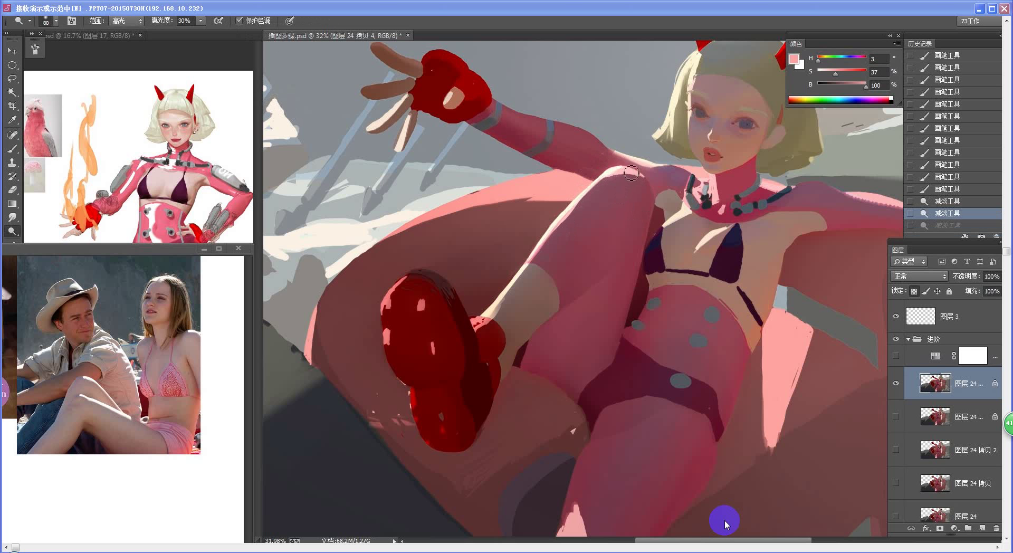
Dodge the raised leg's outer edge from the knee to the stocking's end with a 90 px brush, redoing the first stroke
mouse_move(631, 173)
mouse_down()
mouse_move(646, 152)
mouse_move(522, 273)
mouse_up()
key(bracketleft)
key(bracketleft)
key(bracketleft)
key(bracketright)
key(bracketright)
key(bracketright)
key(bracketright)
key(ctrl+z)
drag(584, 199, 512, 284)
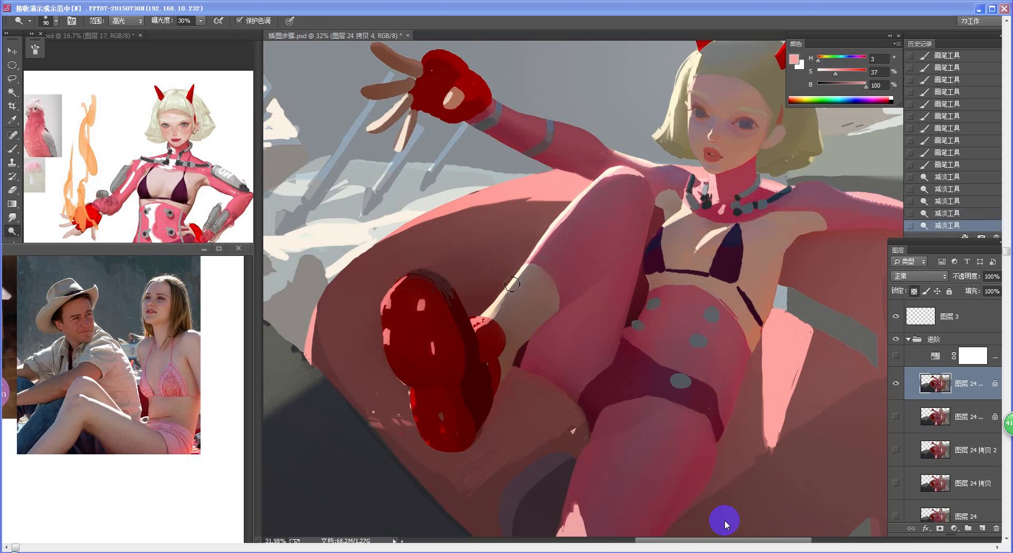
Extend the dodged highlights down to the ankle and back up the shin, undoing strokes that miss the edge
drag(555, 232, 472, 339)
drag(502, 304, 471, 344)
key(ctrl+z)
drag(504, 298, 569, 215)
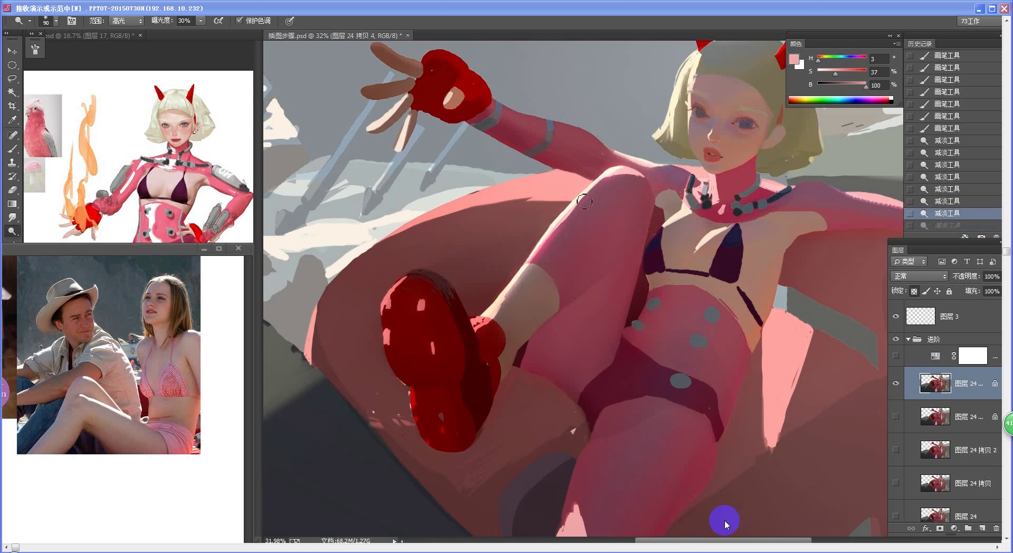
key(ctrl+z)
drag(494, 311, 531, 264)
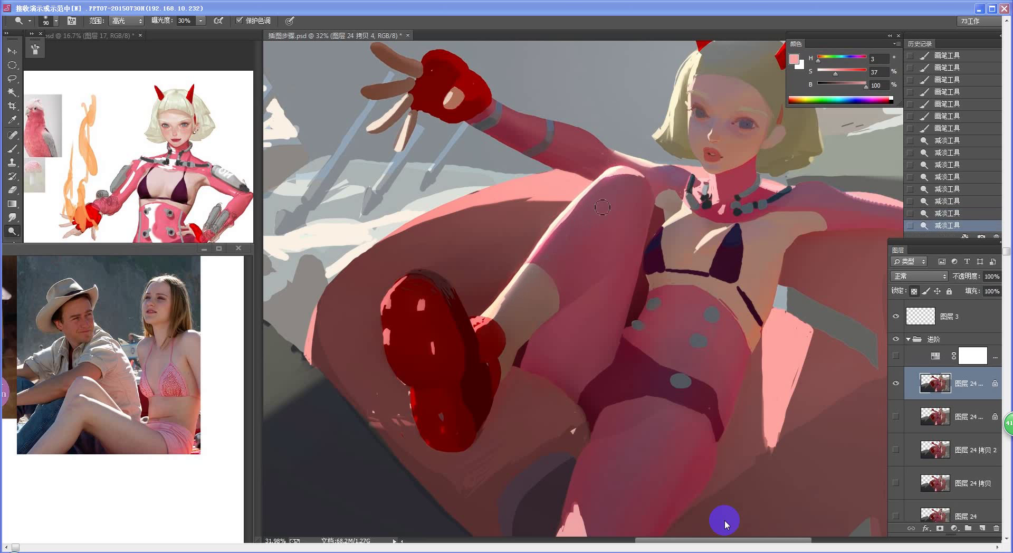
mouse_move(602, 207)
mouse_down()
mouse_move(537, 246)
mouse_move(547, 259)
mouse_move(607, 274)
mouse_move(539, 235)
mouse_up()
key(ctrl+minus)
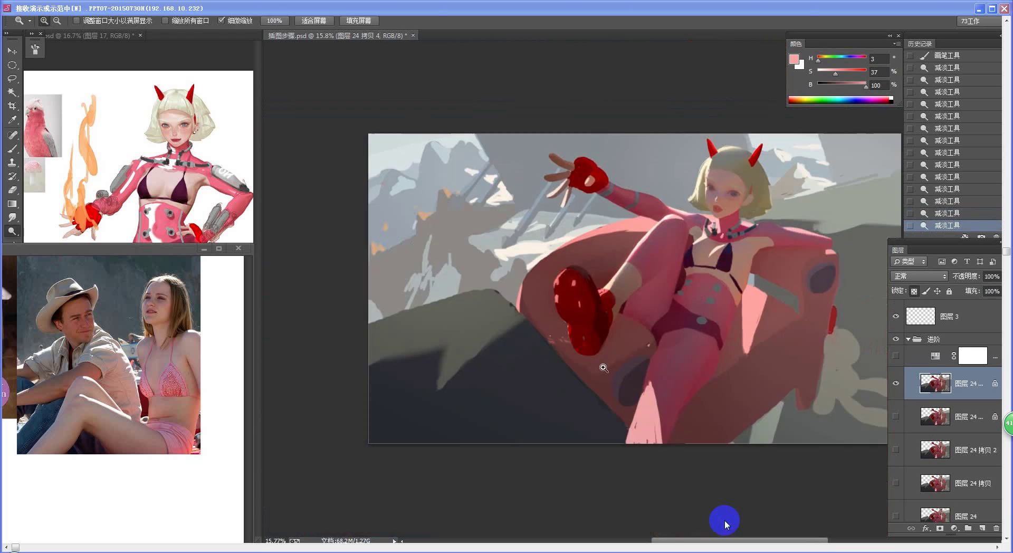
Undo the last two dodge strokes on the raised leg
key(ctrl+z)
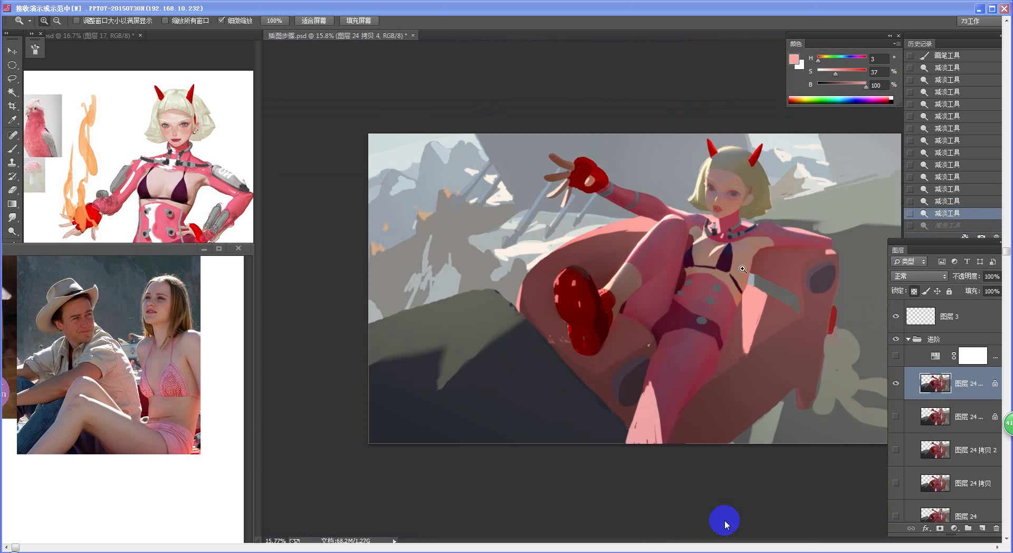
scroll(730, 216, up, 5)
key(ctrl+alt+z)
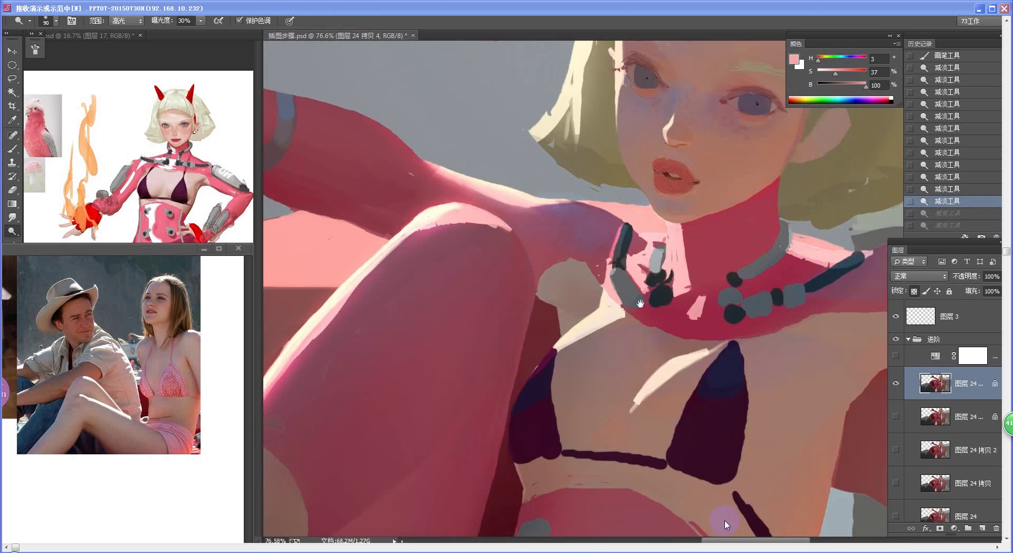
Lighten the neck and shoulder area with a 300 px Dodge brush, undoing strokes to compare the effect
scroll(625, 338, up, 3)
mouse_move(606, 323)
mouse_down()
mouse_move(606, 350)
mouse_move(538, 402)
mouse_move(628, 364)
mouse_up()
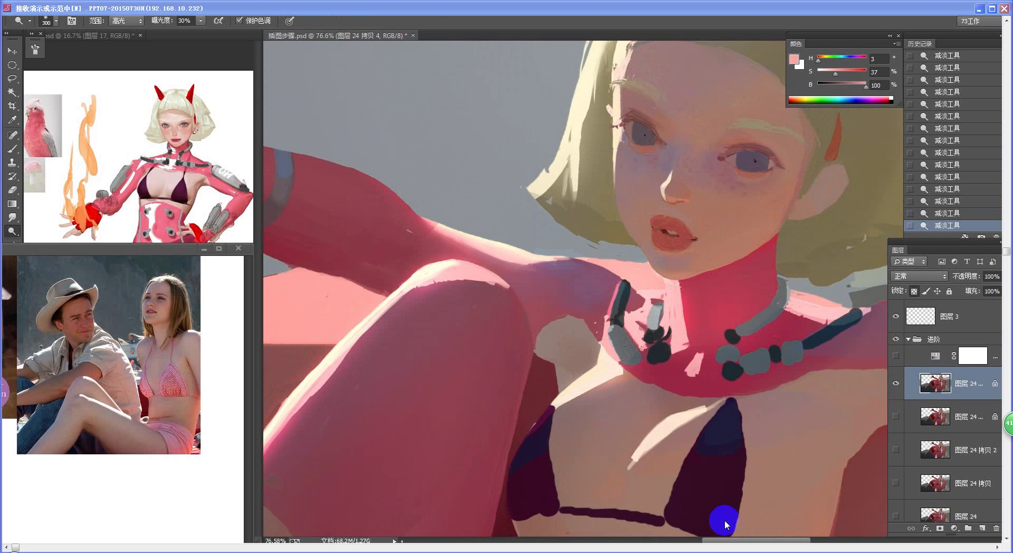
ctrl+drag(678, 346, 638, 438)
key(ctrl+z)
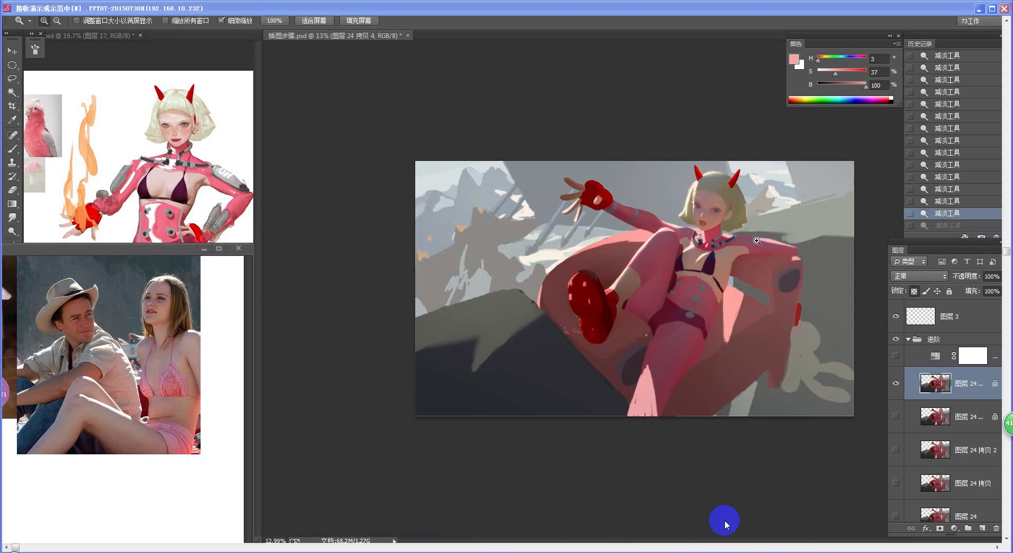
mouse_move(758, 241)
ctrl+mouse_down()
mouse_move(774, 238)
mouse_move(762, 215)
ctrl+mouse_up()
key(ctrl+z)
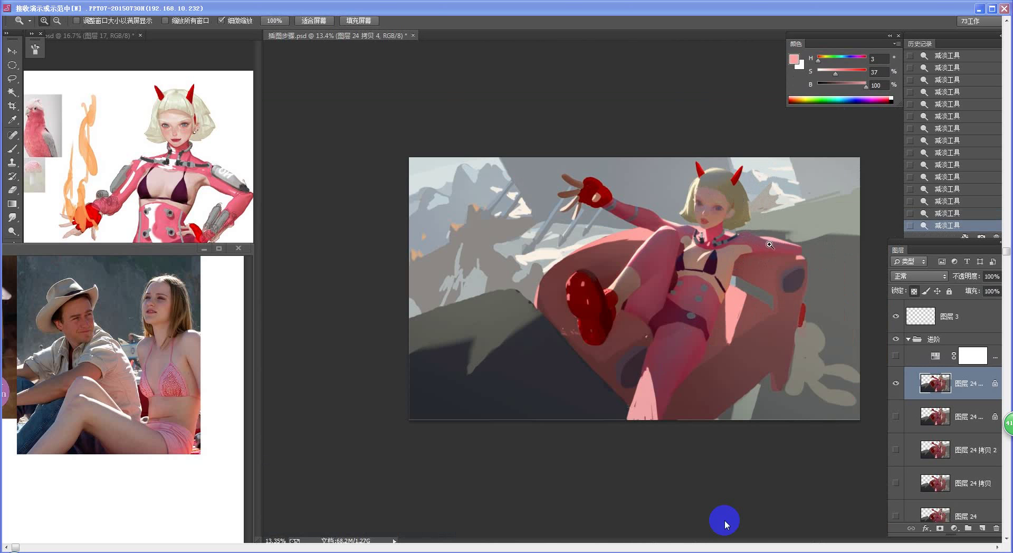
Desaturate the face, chest and resting arm with the Sponge tool in Desaturate mode at 30% flow and size 421
scroll(713, 236, up, 4)
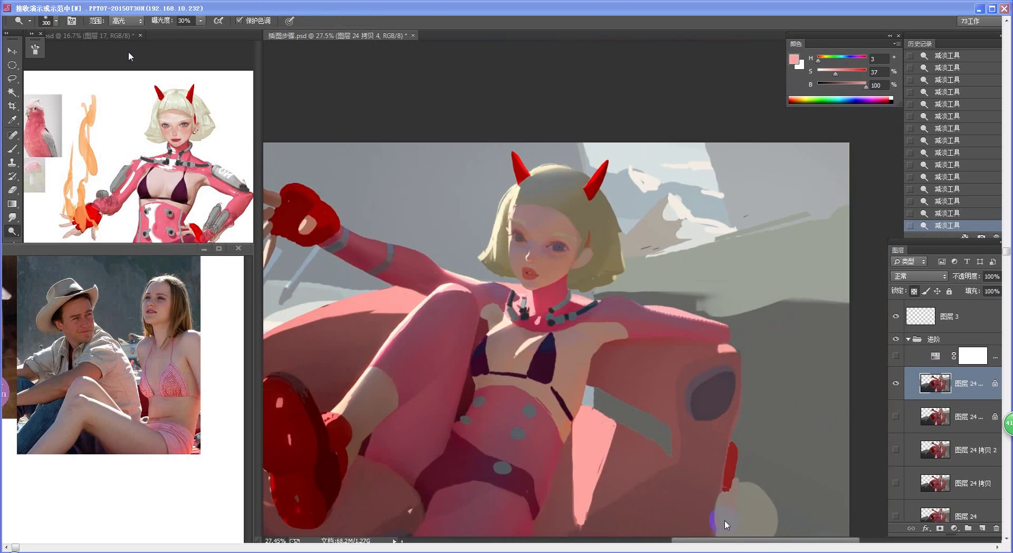
right_click(12, 231)
click(50, 253)
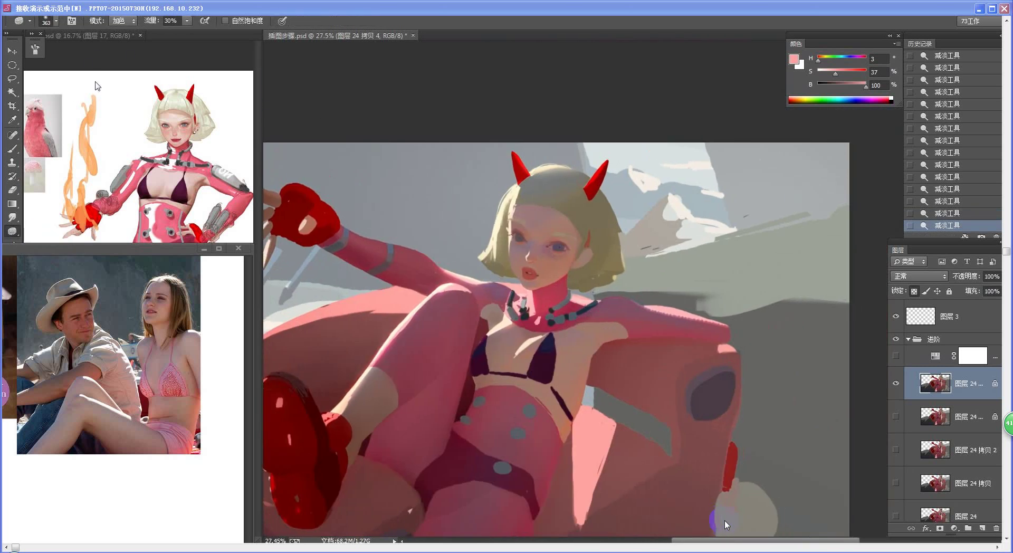
click(120, 21)
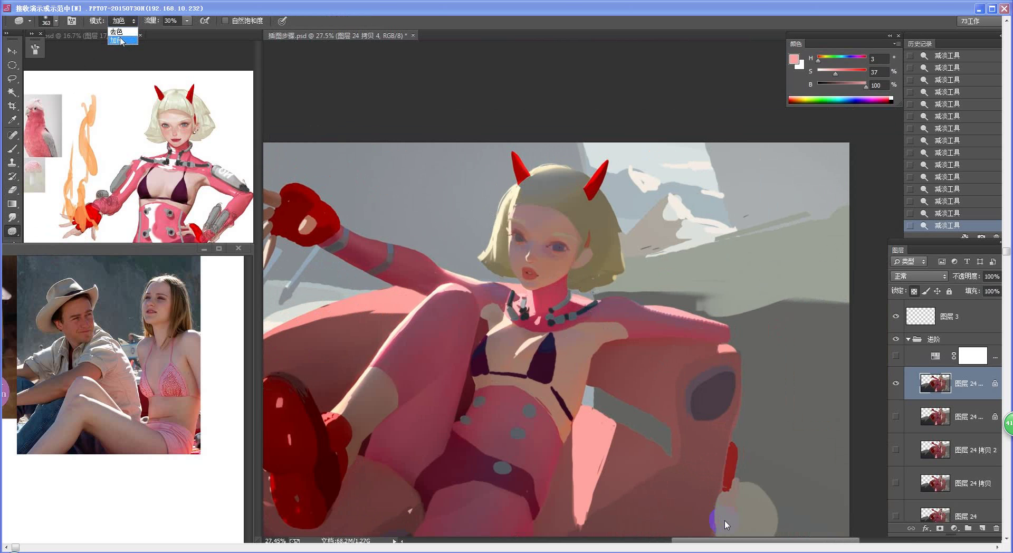
click(118, 33)
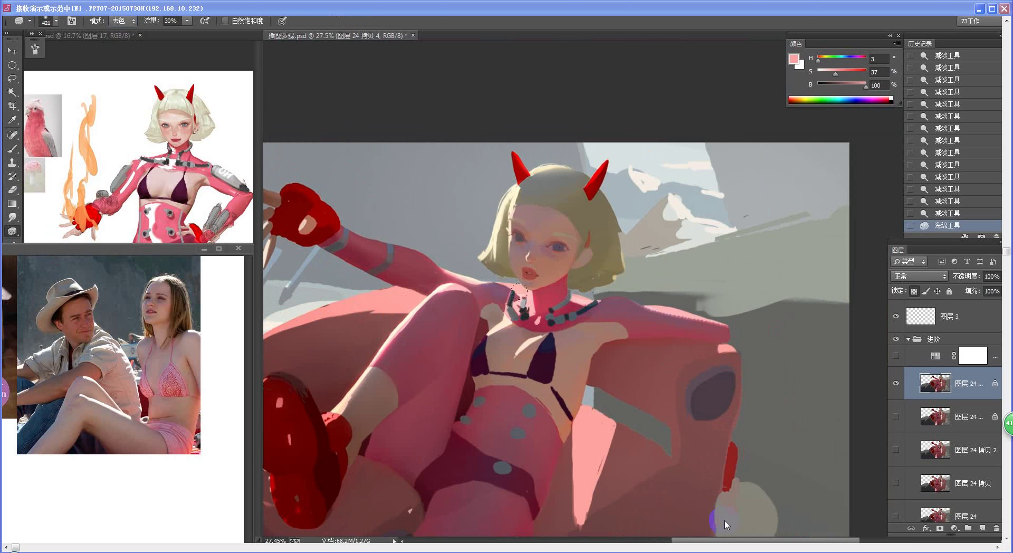
key(ctrl+z)
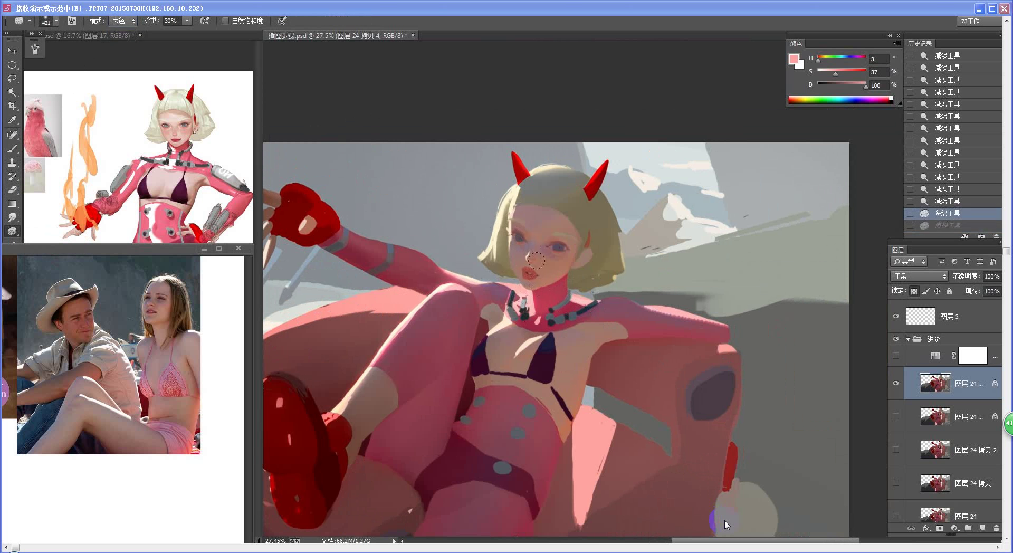
drag(531, 275, 544, 234)
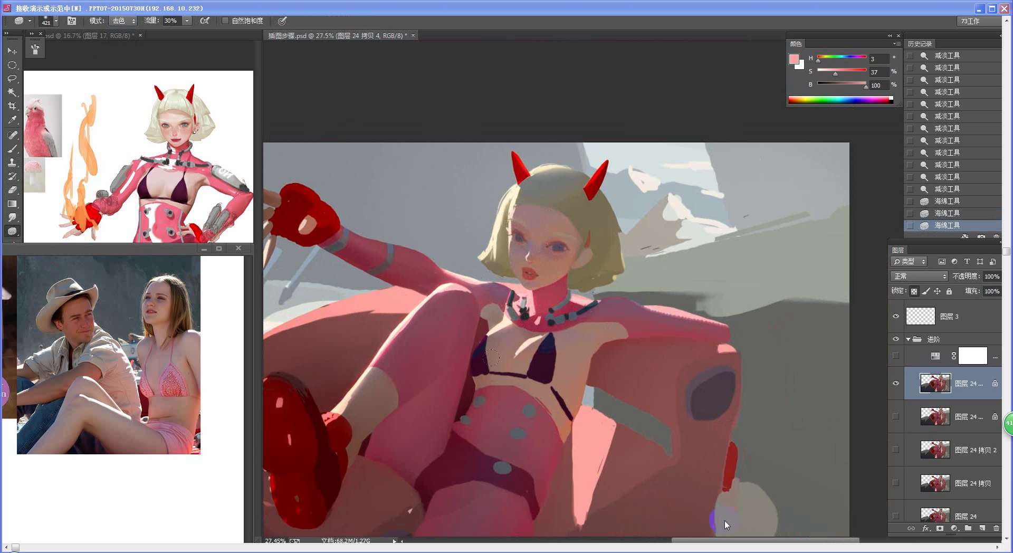
drag(492, 358, 506, 310)
drag(760, 300, 797, 304)
drag(673, 311, 713, 319)
Paint the shadow where the raised calf meets the thigh with a 15 px brush in dark pink (H 347, S 68, B 50)
key(b)
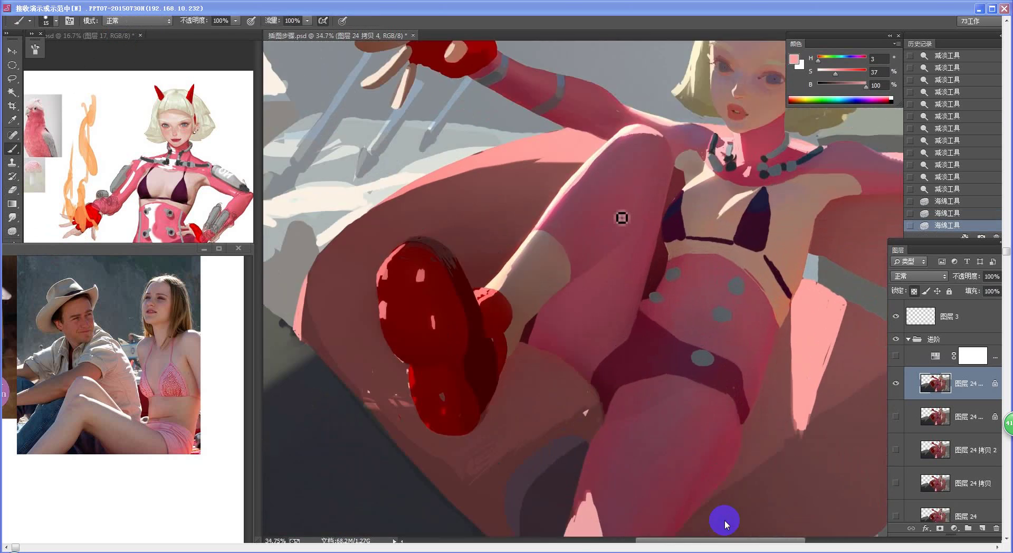
alt+click(581, 266)
key(n)
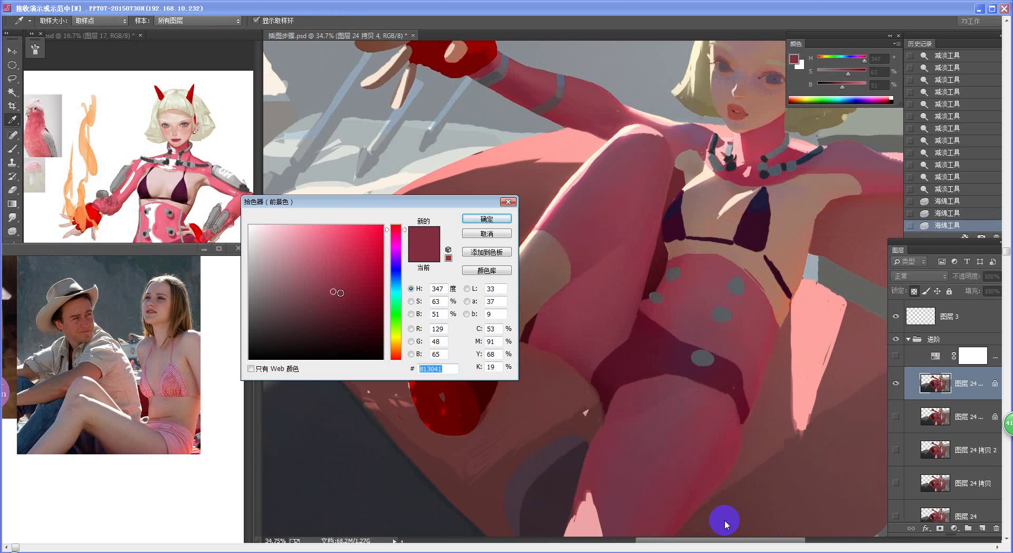
click(340, 293)
click(487, 219)
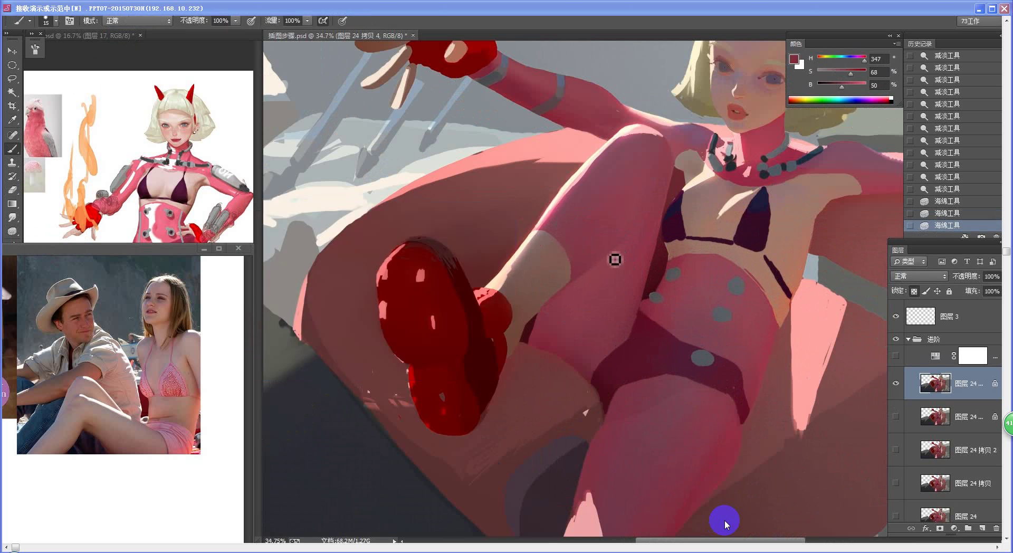
mouse_move(615, 259)
mouse_down()
mouse_move(586, 278)
mouse_move(619, 255)
mouse_up()
Paint a darker pink shadow patch on the inner side of the raised knee with a 70 px brush
drag(654, 216, 586, 274)
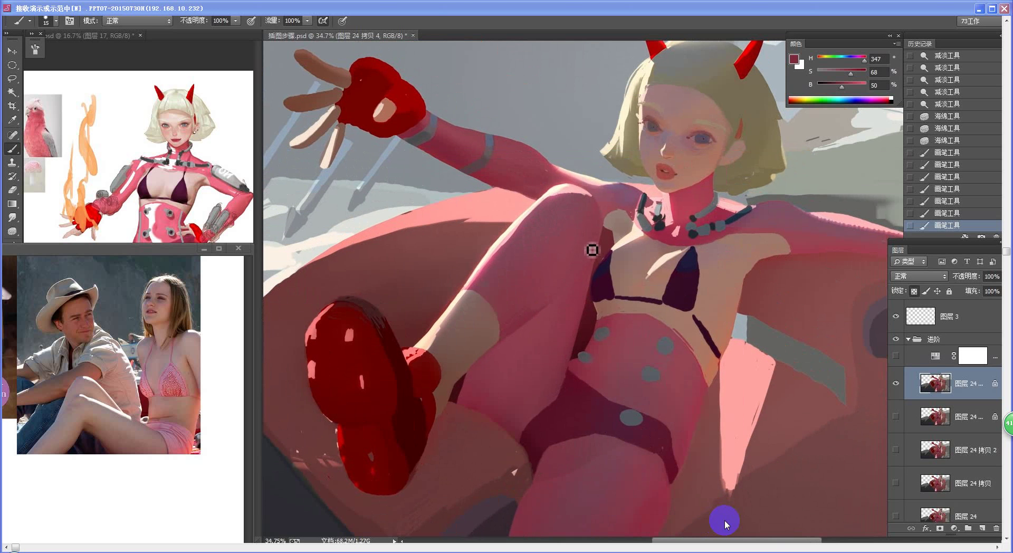
key(bracketright)
key(bracketright)
key(bracketright)
key(bracketright)
key(bracketright)
key(bracketright)
key(bracketright)
key(bracketright)
key(bracketright)
mouse_move(586, 224)
mouse_down()
mouse_move(567, 245)
mouse_move(579, 225)
mouse_up()
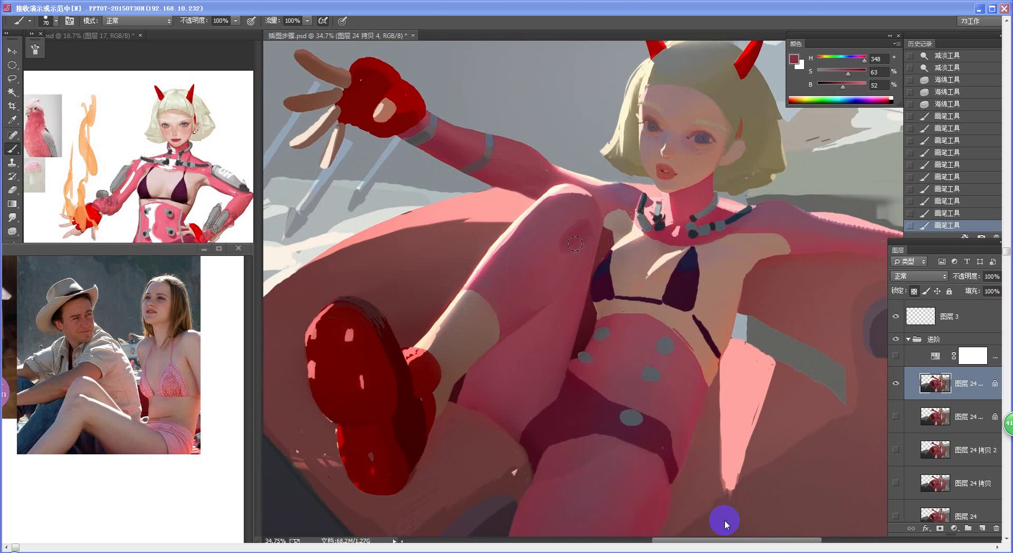
click(585, 227)
drag(581, 219, 579, 216)
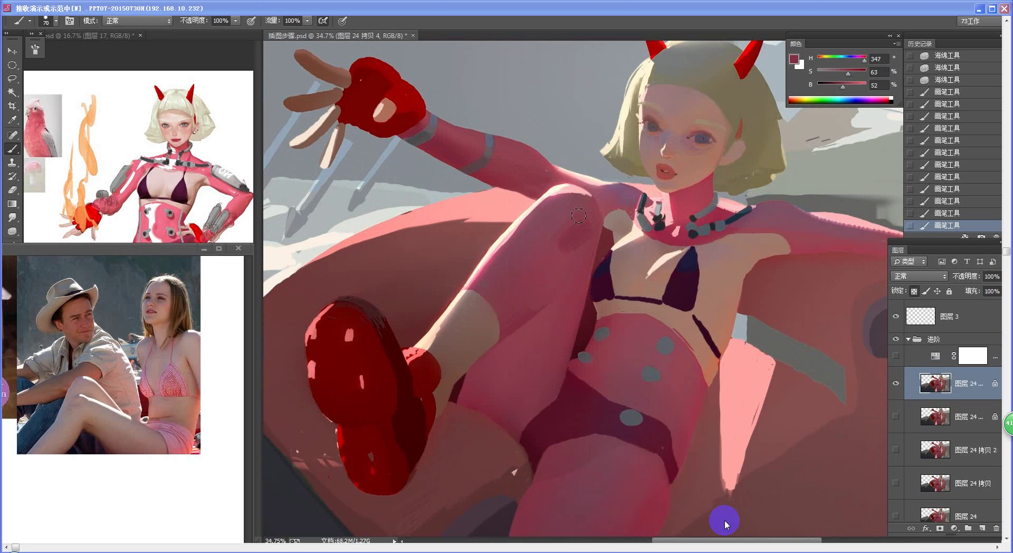
Blend the knee's top and the upper shin's rim light with sampled light and mid pinks and a 40 px brush
alt+click(567, 188)
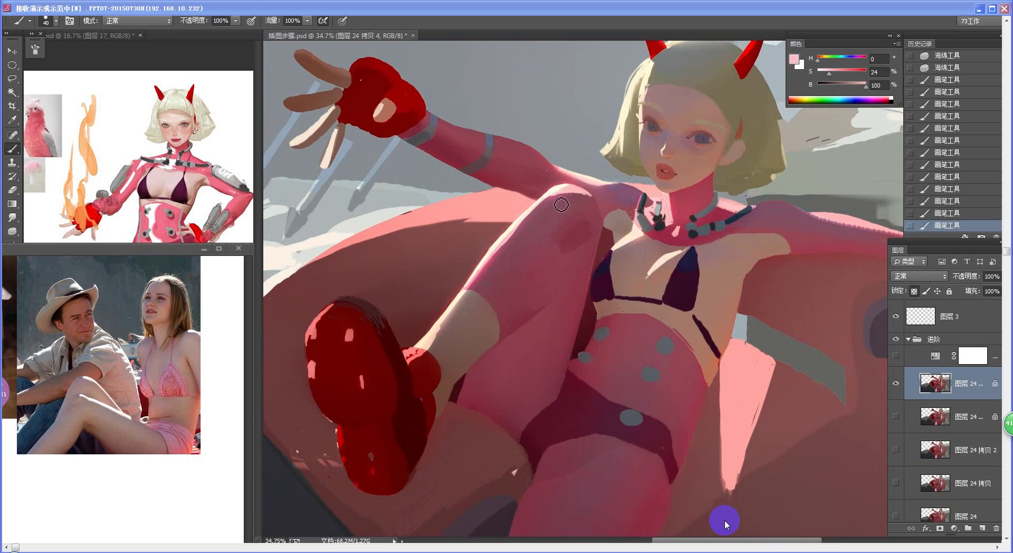
alt+click(547, 199)
drag(548, 202, 540, 218)
alt+click(557, 201)
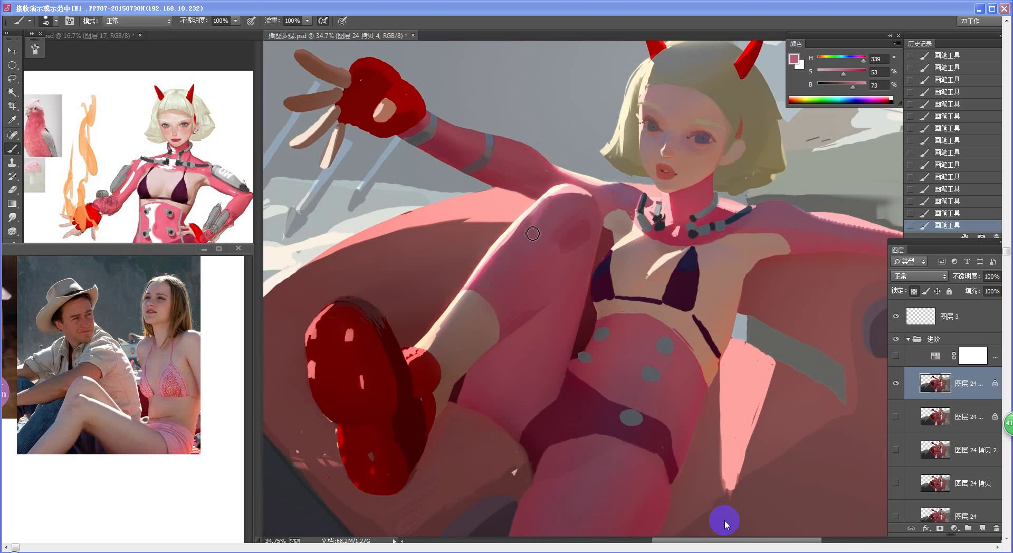
alt+click(549, 216)
alt+click(536, 215)
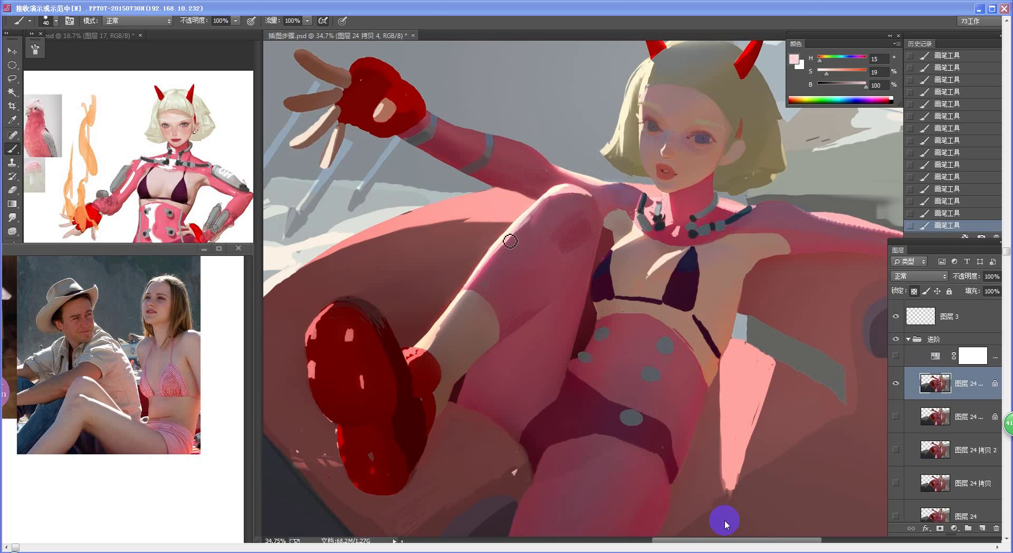
Refine the rim light's inner edge just below the knee with sampled pinks and cream and a 20 px brush
key(z)
mouse_move(502, 264)
mouse_down()
mouse_move(391, 264)
mouse_move(522, 262)
mouse_up()
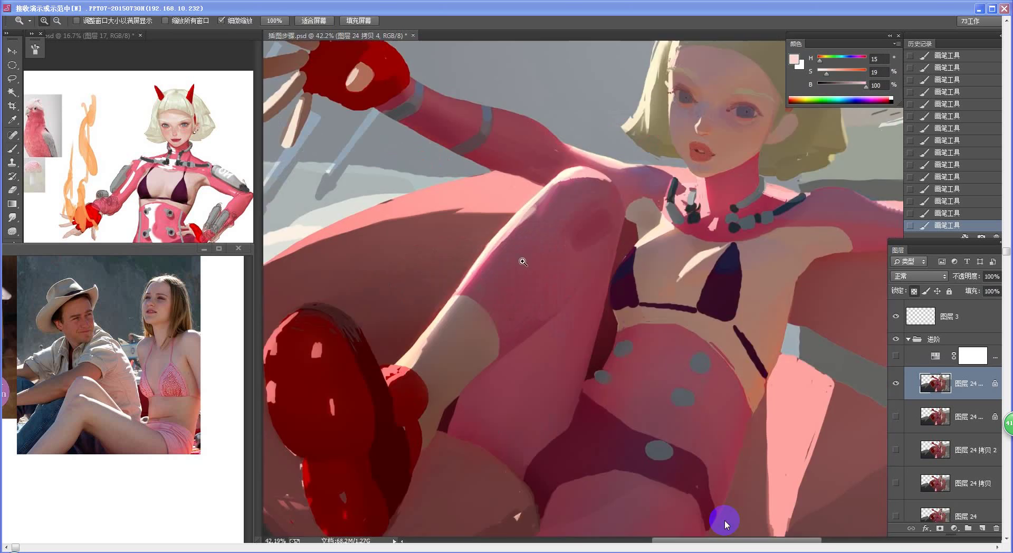
key(b)
alt+click(540, 209)
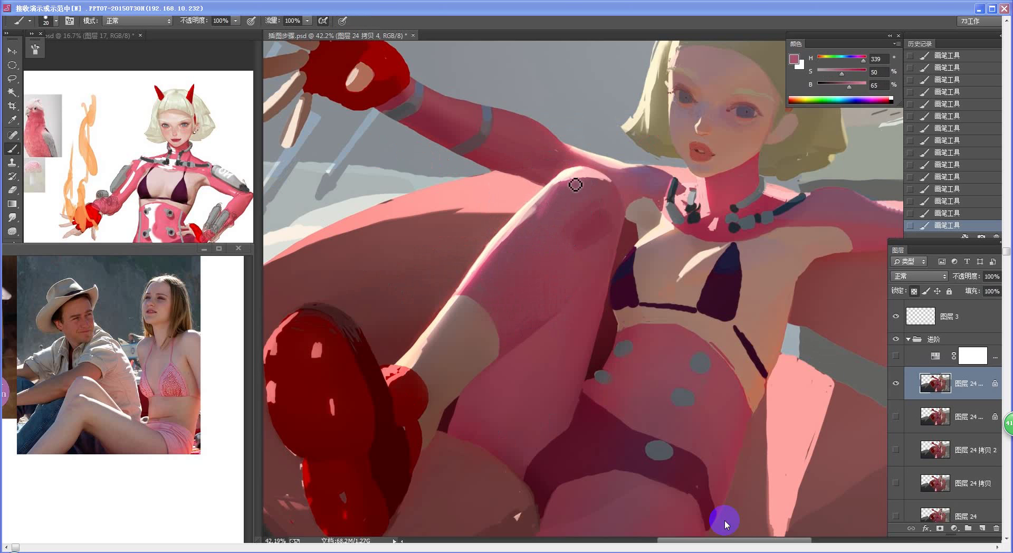
alt+click(537, 198)
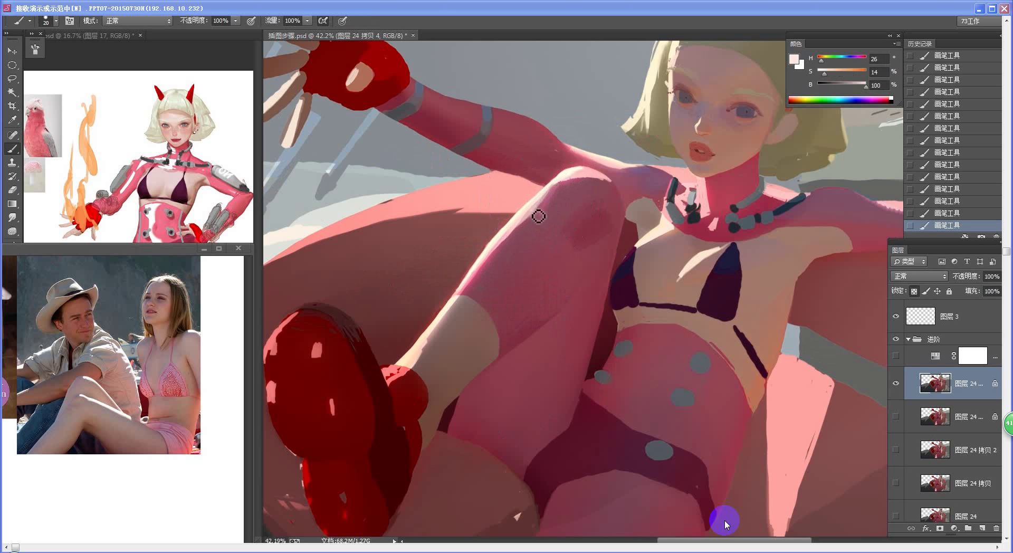
alt+click(542, 203)
alt+click(543, 199)
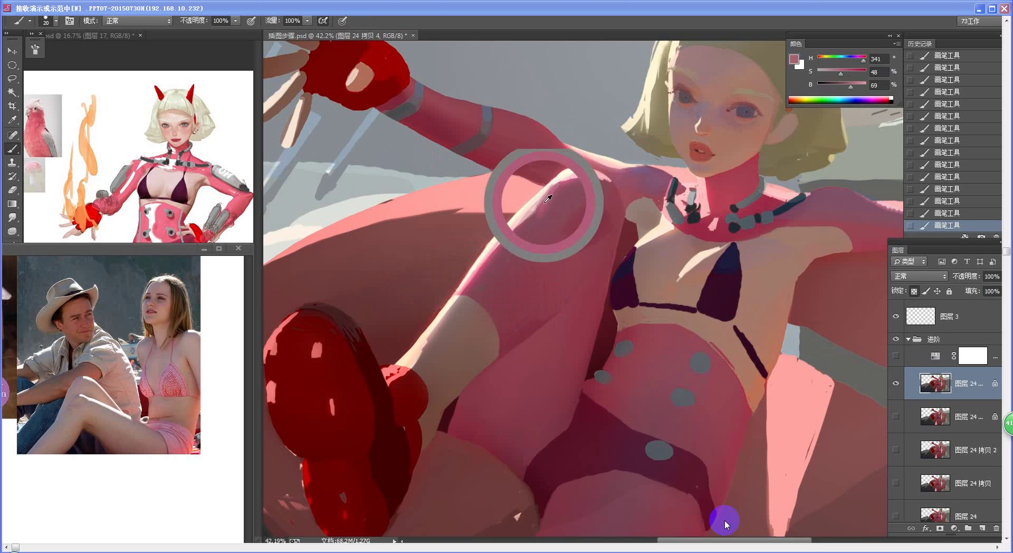
Soften the shading on the front of the knee with sampled muted pink and a 40 px brush
key(bracketright)
key(bracketright)
key(bracketright)
alt+click(560, 202)
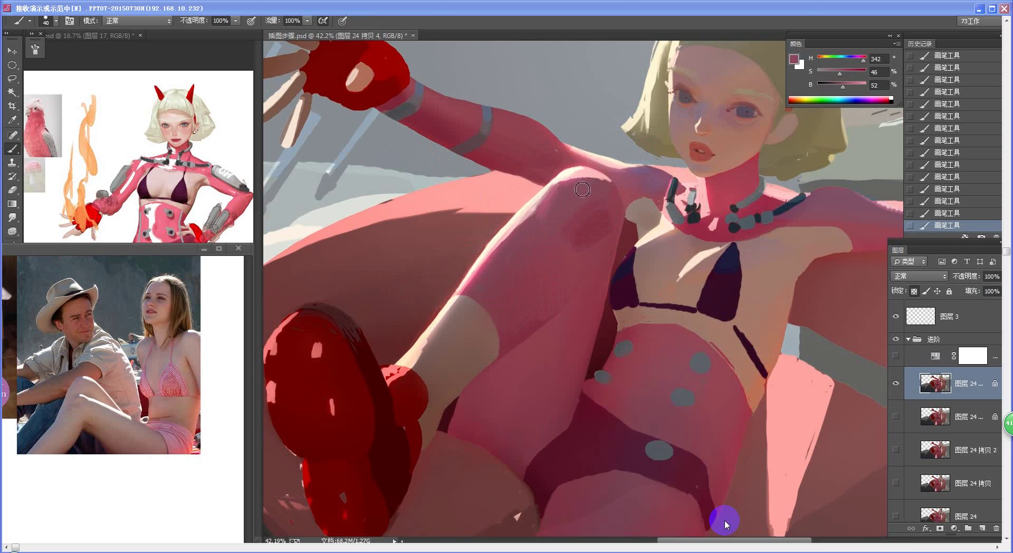
Blend the shading on the upper inner side of the raised knee with sampled reddish pinks and a 40 px brush
alt+click(610, 178)
alt+click(607, 183)
alt+click(732, 183)
key(ctrl+z)
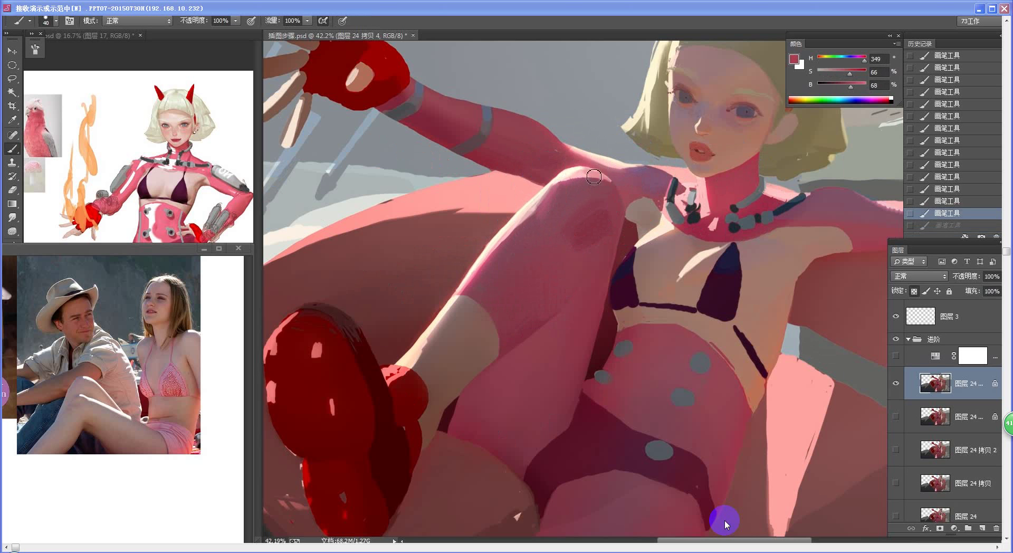
drag(600, 181, 617, 193)
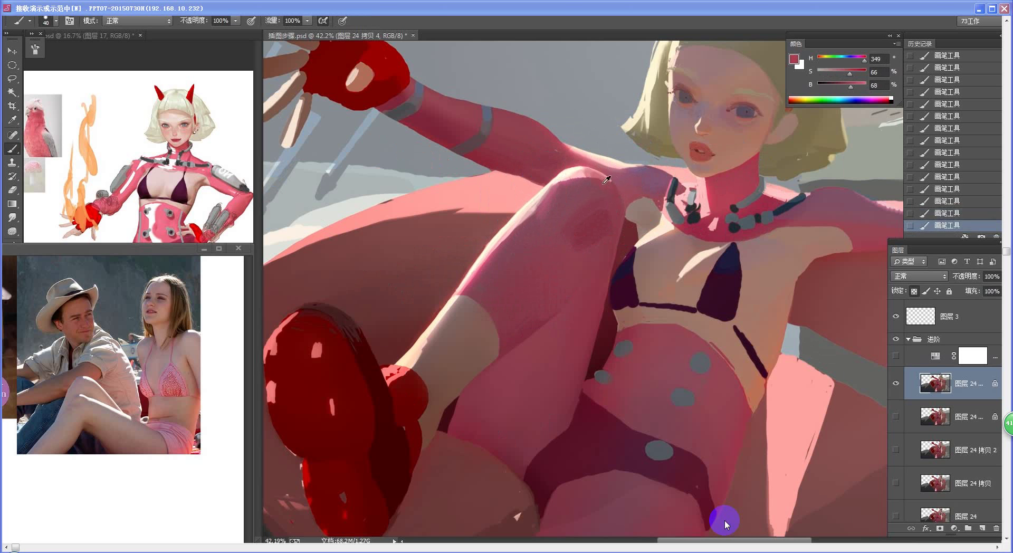
alt+click(602, 184)
alt+click(596, 176)
Touch up the edge between the rim light and shadow on top of the raised knee with sampled pink and a 10 px brush
key(z)
drag(626, 216, 542, 219)
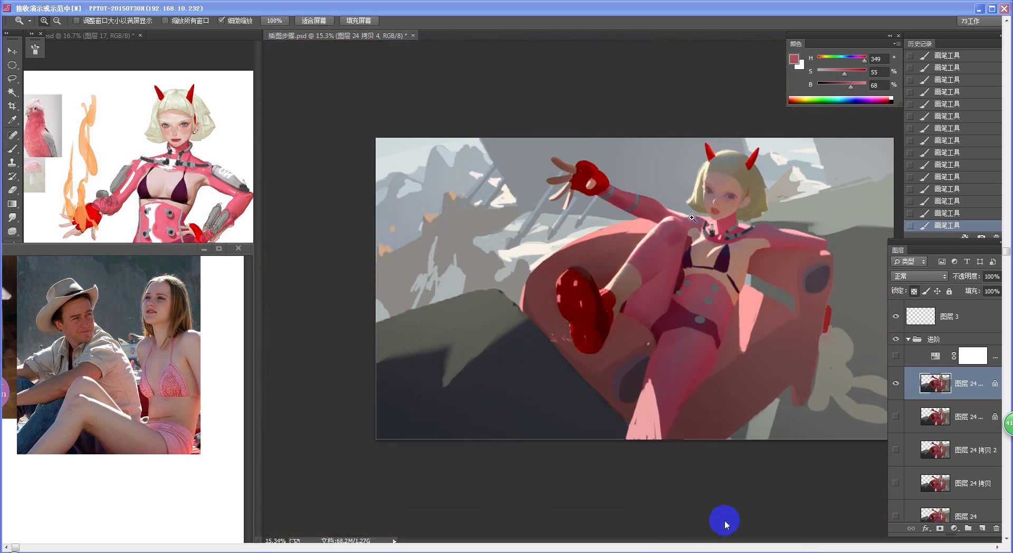
drag(692, 217, 776, 218)
key(b)
alt+click(648, 239)
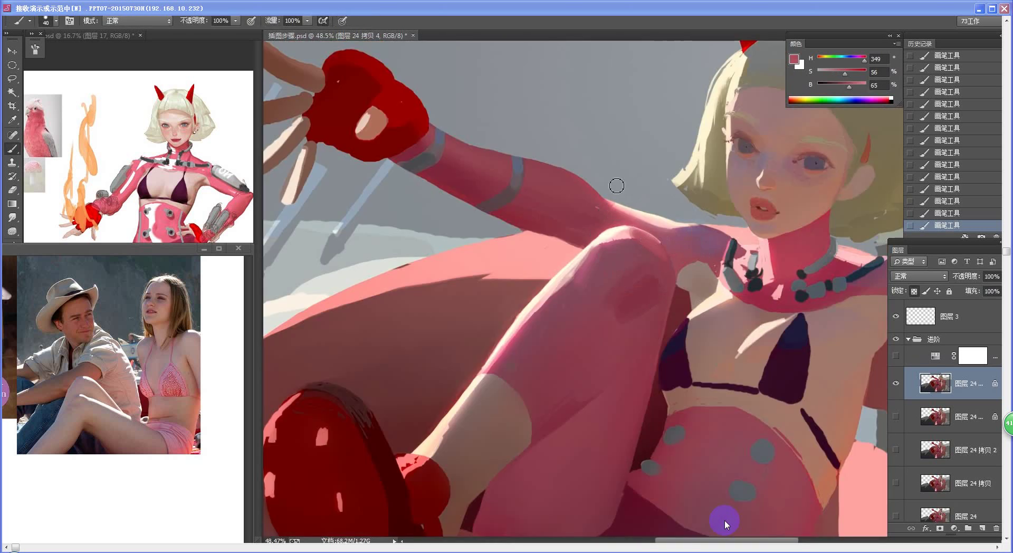
key(bracketleft)
key(bracketleft)
key(bracketleft)
key(ctrl+alt+z)
alt+click(647, 236)
drag(639, 237, 657, 242)
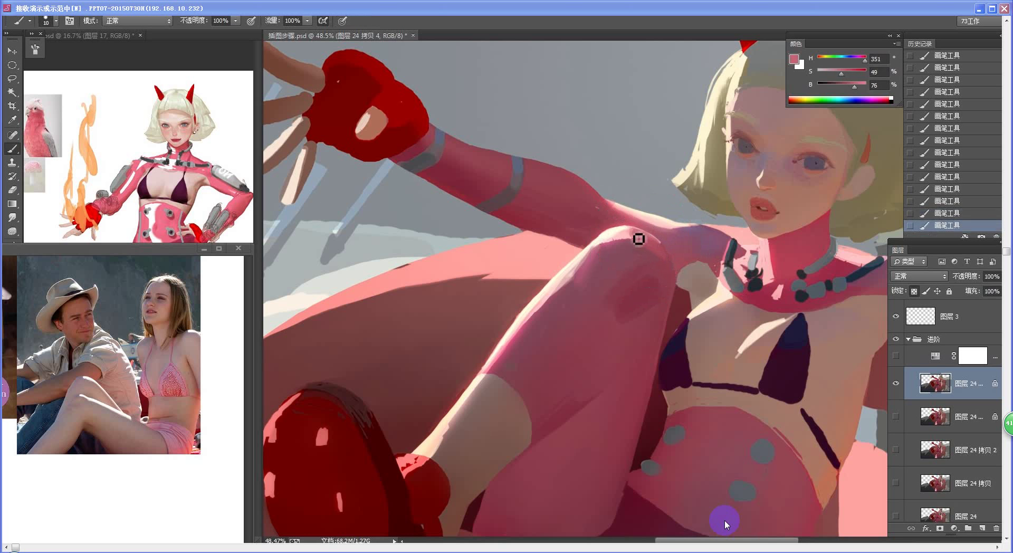
Blend the curve from the knee's top to its inner side with sampled light and mid pinks and a 10 px brush
alt+click(627, 232)
alt+click(625, 228)
alt+click(642, 238)
mouse_move(638, 226)
mouse_down()
mouse_move(661, 242)
mouse_move(648, 246)
mouse_up()
alt+click(664, 245)
alt+click(663, 260)
alt+click(656, 257)
alt+click(667, 251)
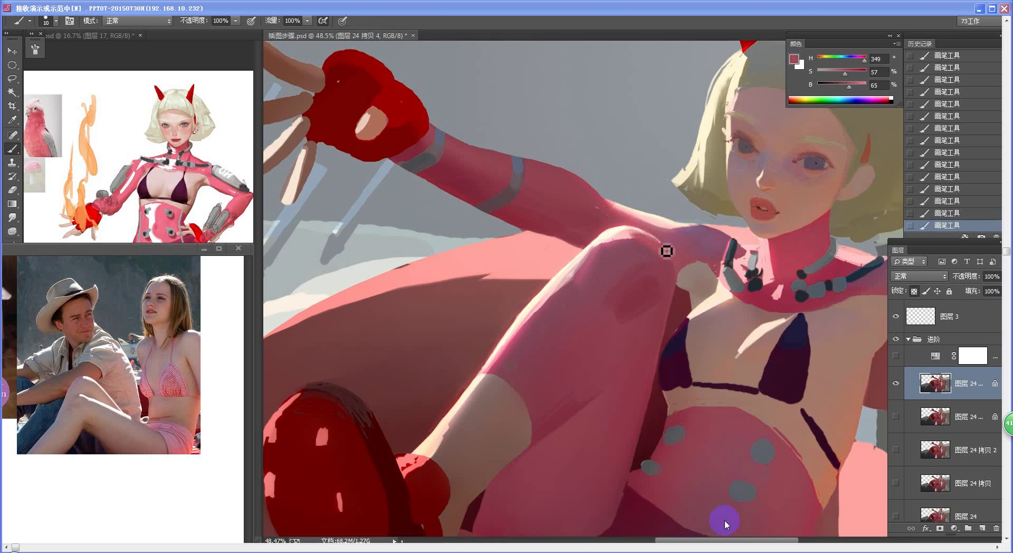
Clean up the dark and light streaks along the knee's upper inner contour with sampled pinks and a 10 px brush
drag(714, 190, 671, 227)
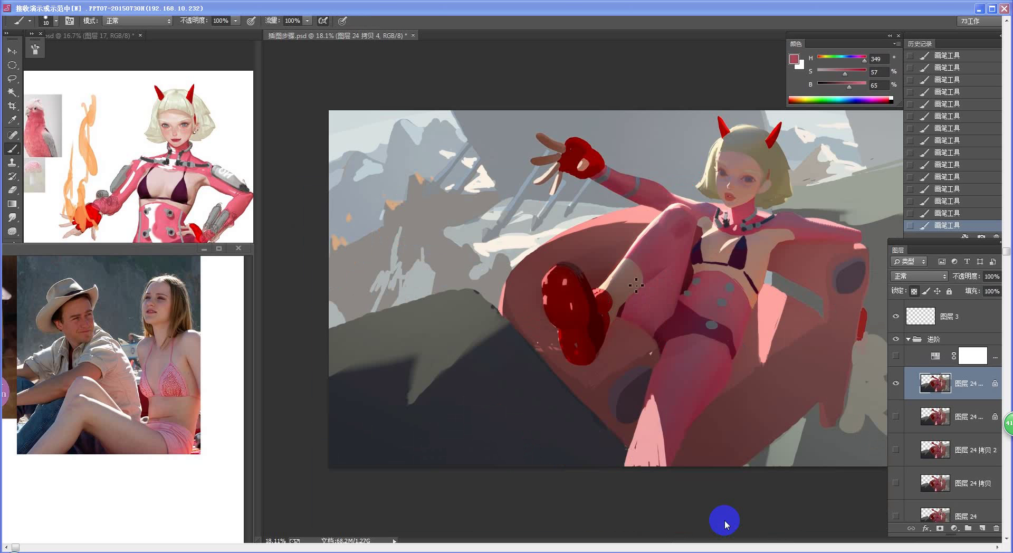
drag(629, 288, 618, 299)
drag(669, 227, 752, 227)
drag(683, 331, 572, 323)
alt+click(571, 294)
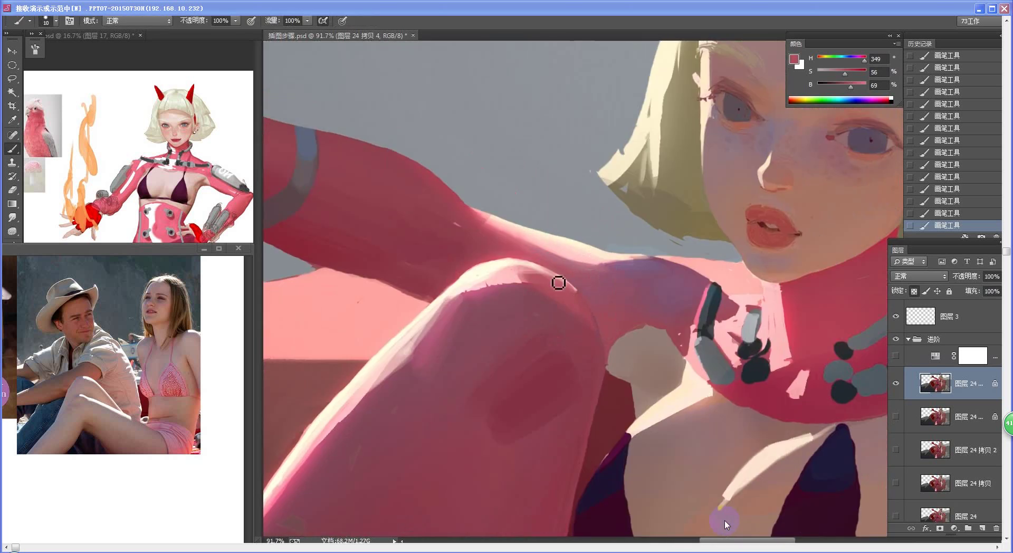
drag(559, 283, 589, 306)
alt+click(583, 305)
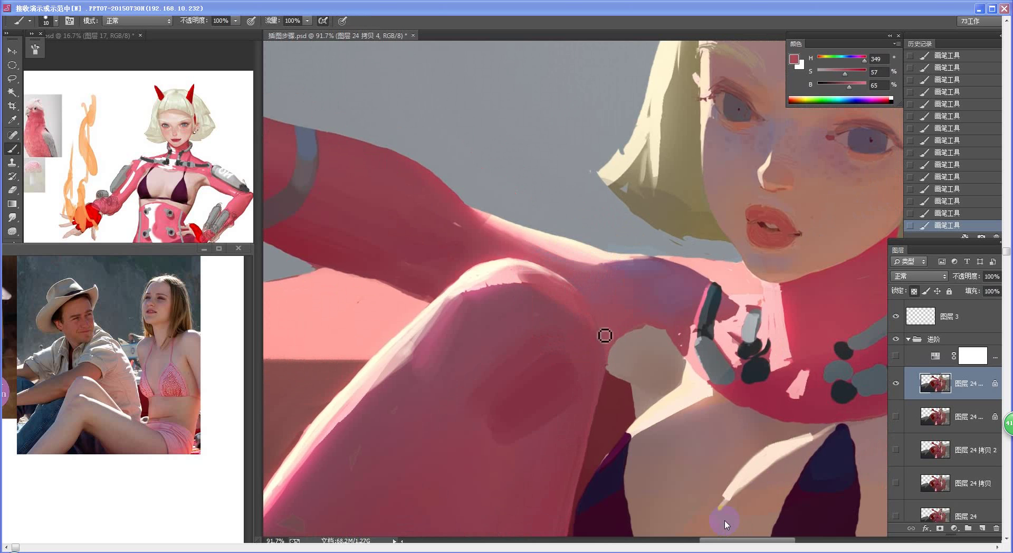
Soften the shadow on the knee's top and inner side with sampled dark pinks and 69 px and 30 px brushes
drag(604, 335, 547, 387)
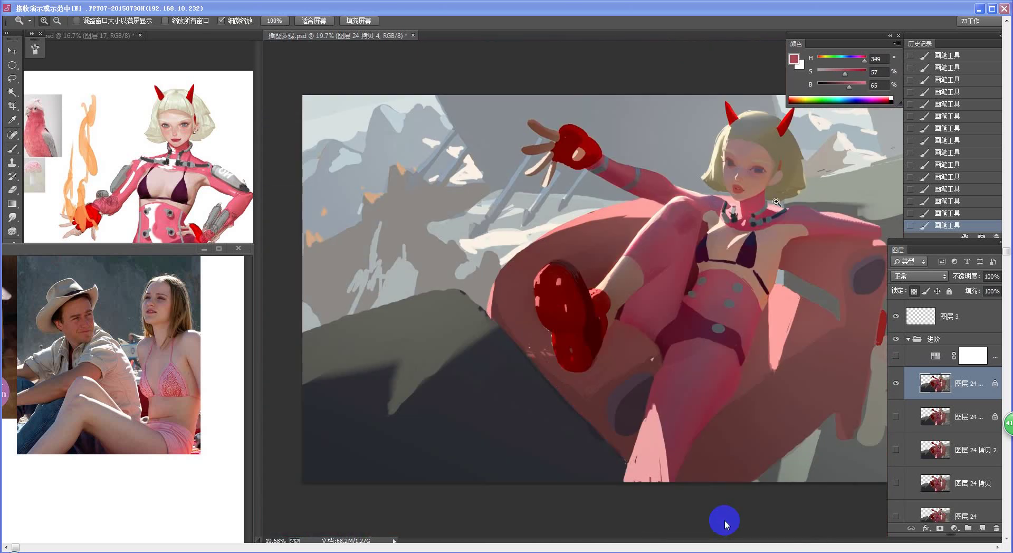
scroll(741, 177, up, 6)
alt+click(573, 302)
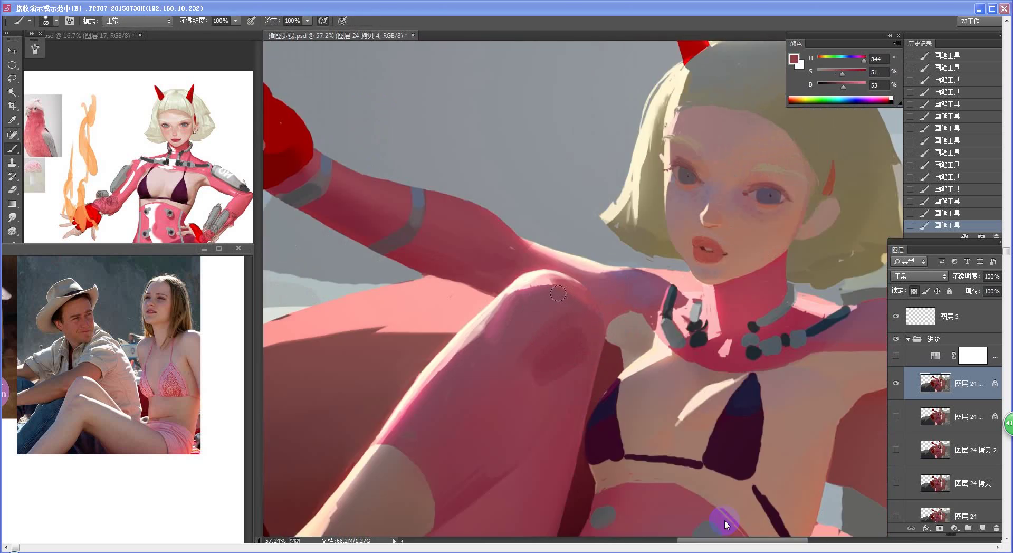
key(z)
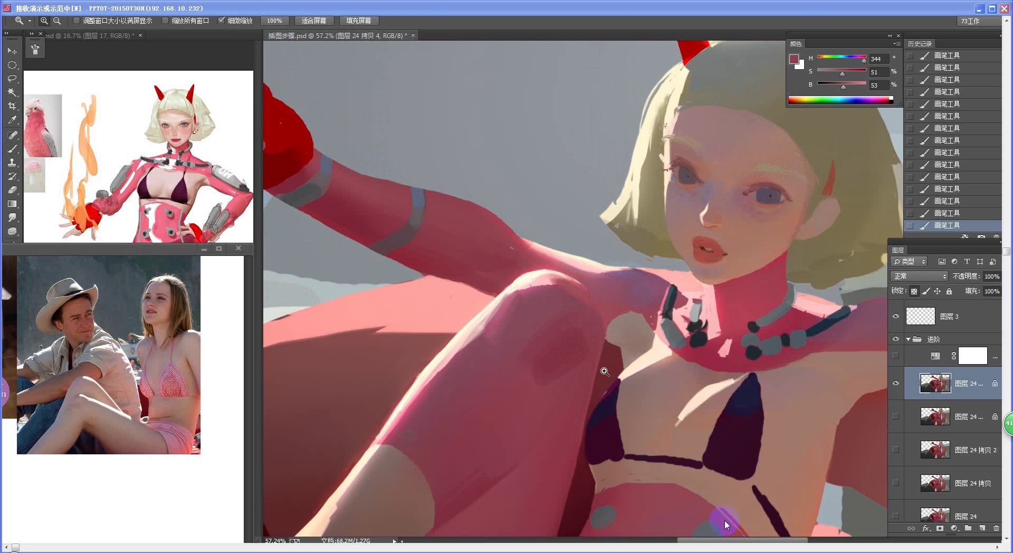
mouse_move(594, 324)
mouse_down()
mouse_move(552, 387)
mouse_move(588, 319)
mouse_move(587, 283)
mouse_up()
alt+click(578, 331)
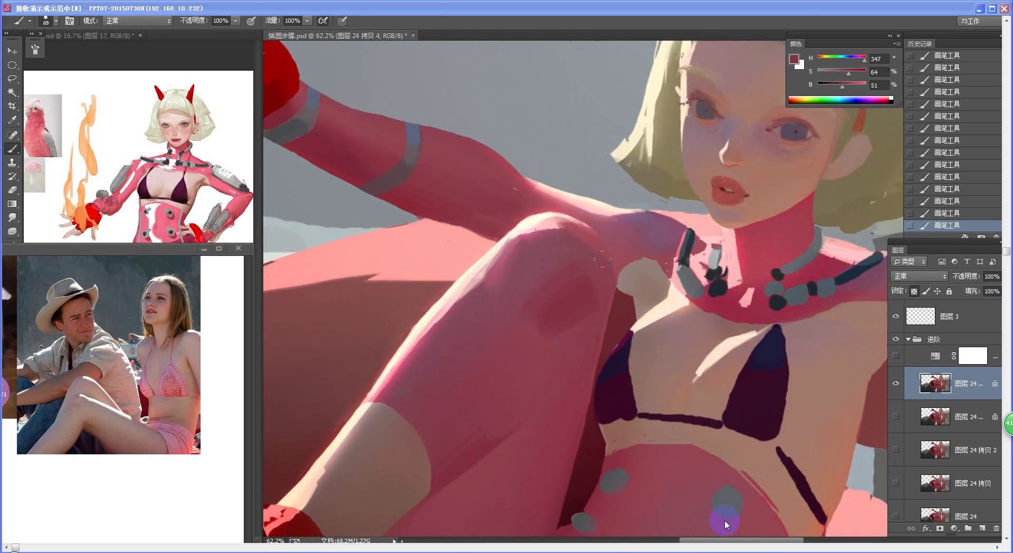
alt+click(586, 236)
alt+click(551, 232)
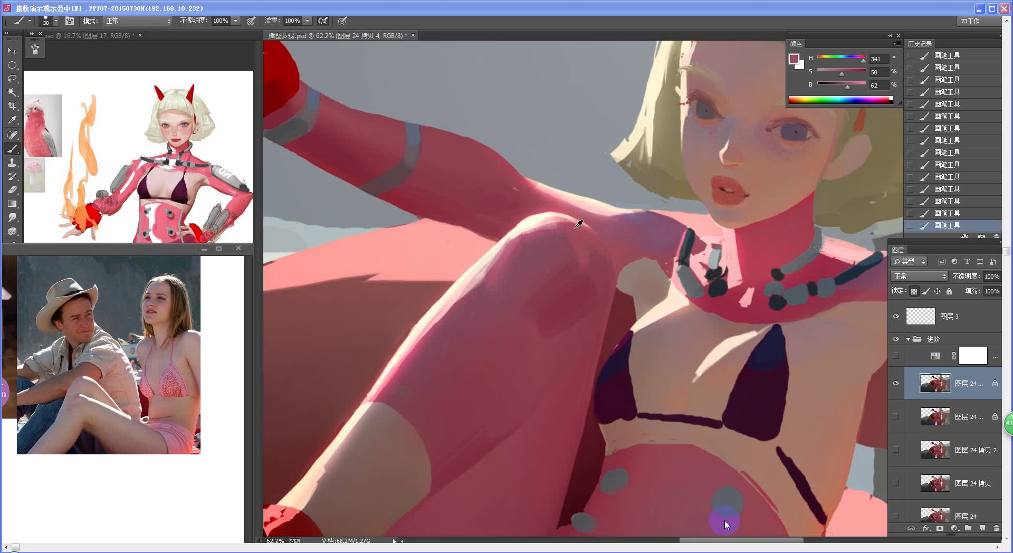
Try a thin dark crease down the knee's inner side with plum sampled from the bikini top and a 9 px brush, softening it with sampled reds
scroll(600, 258, down, 2)
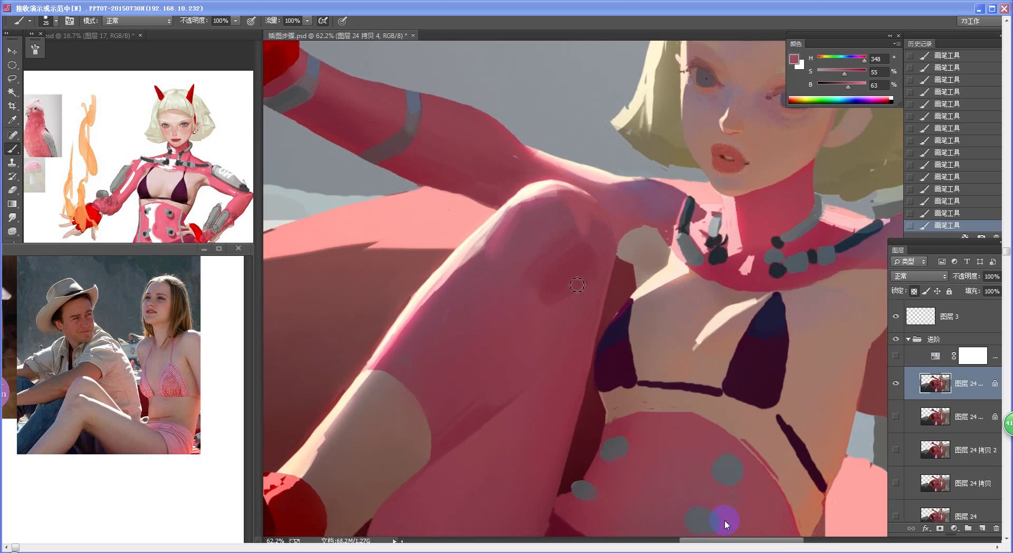
key(bracketleft)
key(bracketleft)
key(bracketleft)
alt+click(628, 347)
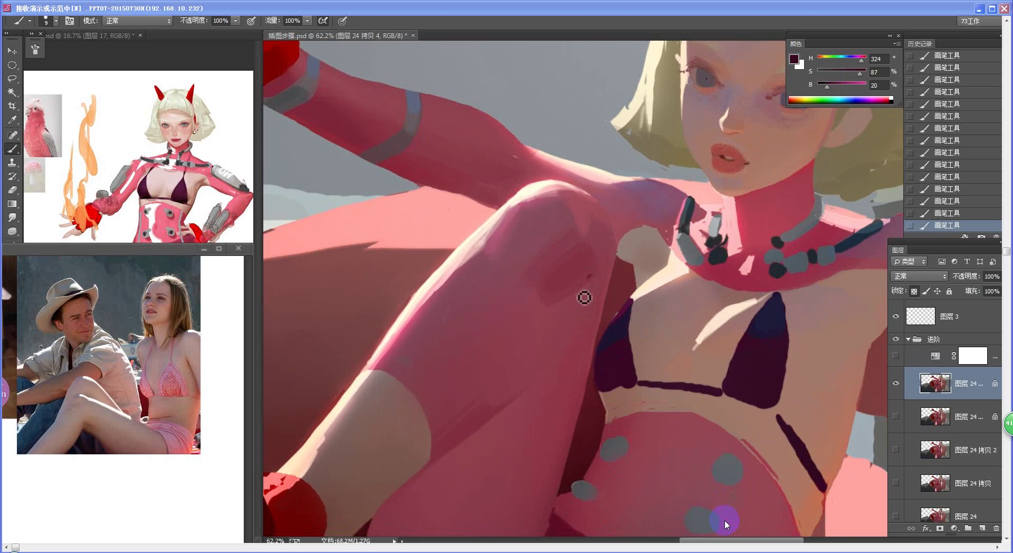
drag(589, 275, 561, 338)
alt+click(591, 279)
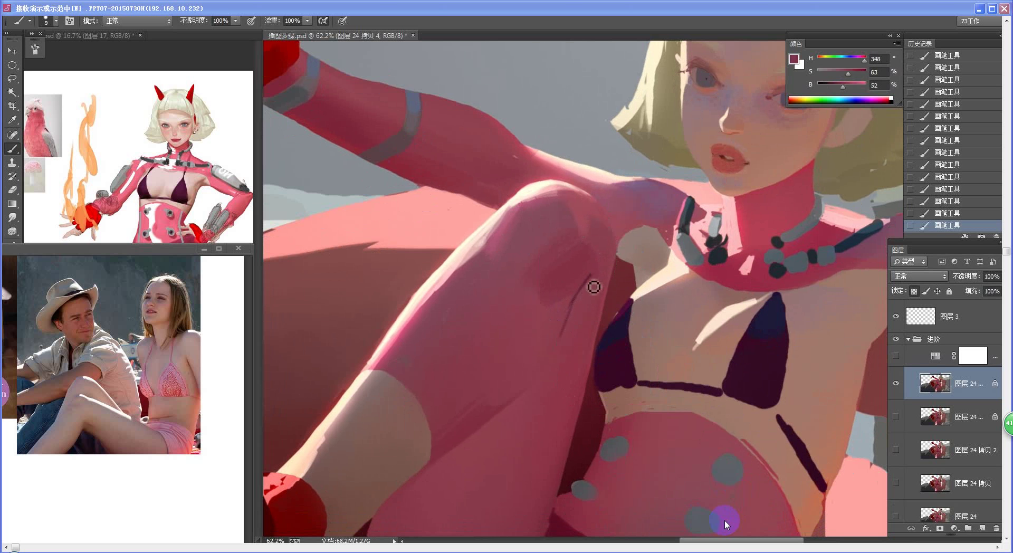
drag(592, 288, 583, 298)
alt+click(588, 279)
drag(556, 344, 520, 368)
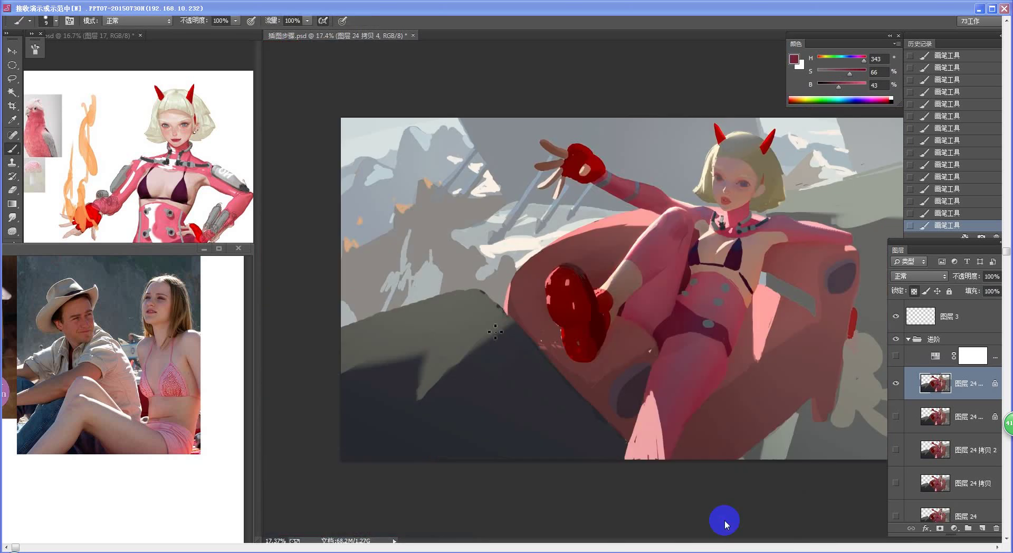
Undo the last three crease strokes and set the foreground colour to dark wine red 682634
key(ctrl+alt+z)
key(ctrl+alt+z)
key(ctrl+alt+z)
mouse_move(666, 262)
mouse_down()
mouse_move(684, 265)
mouse_move(575, 287)
mouse_move(595, 267)
mouse_up()
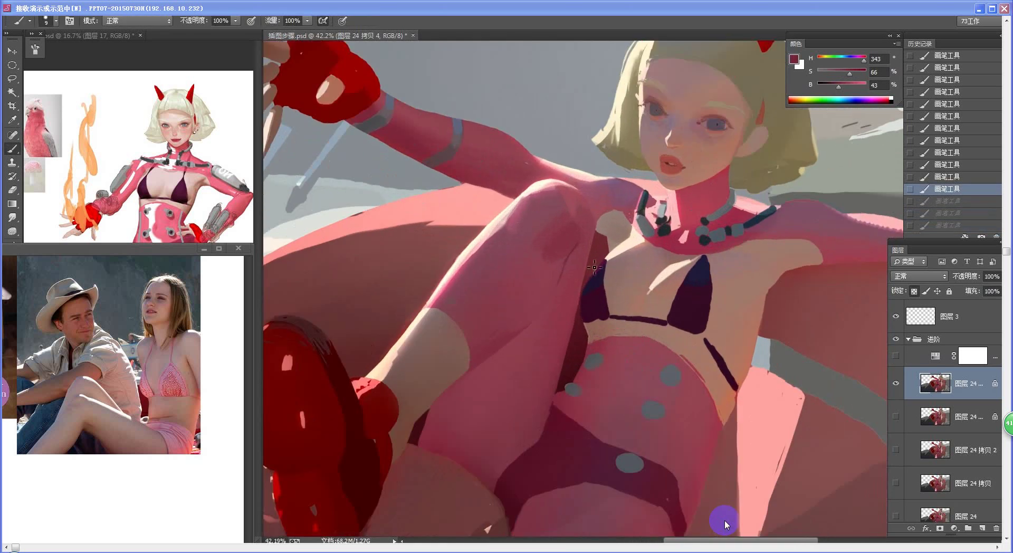
alt+click(569, 242)
key(n)
click(335, 305)
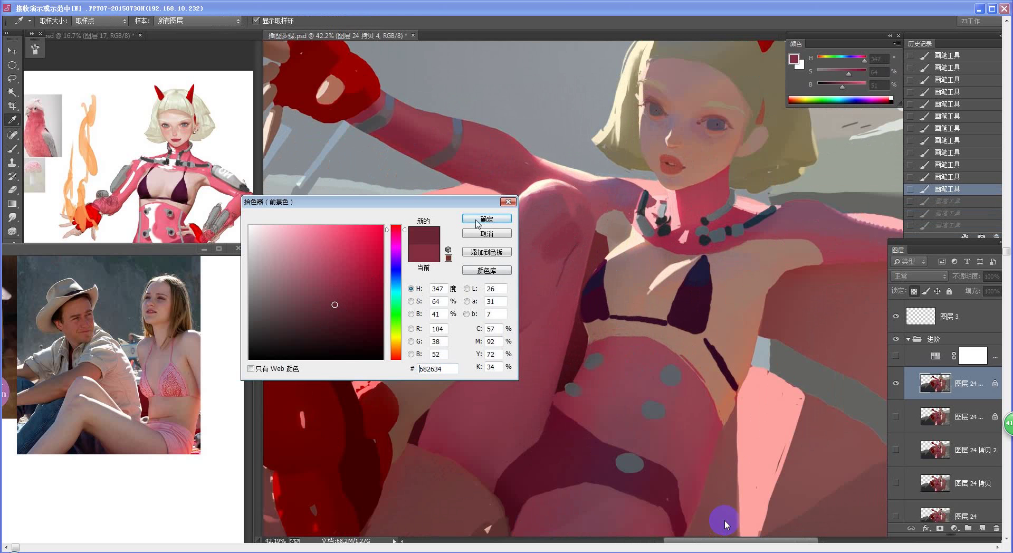
click(486, 219)
Step back through the recent knee strokes and restore them to compare the leg's shading
key(ctrl+alt+z)
key(ctrl+alt+z)
key(ctrl+alt+z)
key(ctrl+alt+z)
key(ctrl+alt+z)
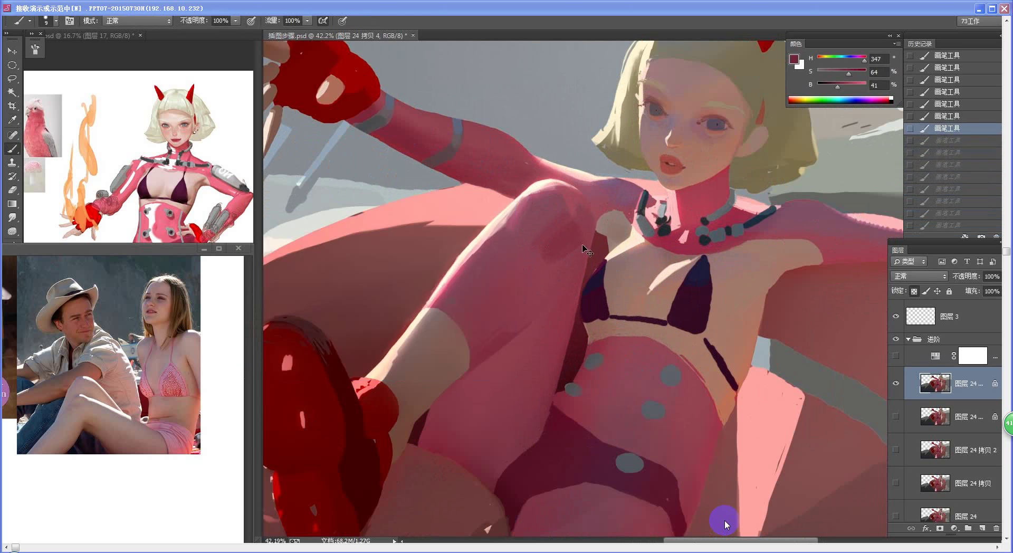
key(ctrl+shift+z)
key(ctrl+shift+z)
key(ctrl+shift+z)
key(ctrl+shift+z)
key(ctrl+shift+z)
key(ctrl+shift+z)
key(ctrl+shift+z)
key(ctrl+shift+z)
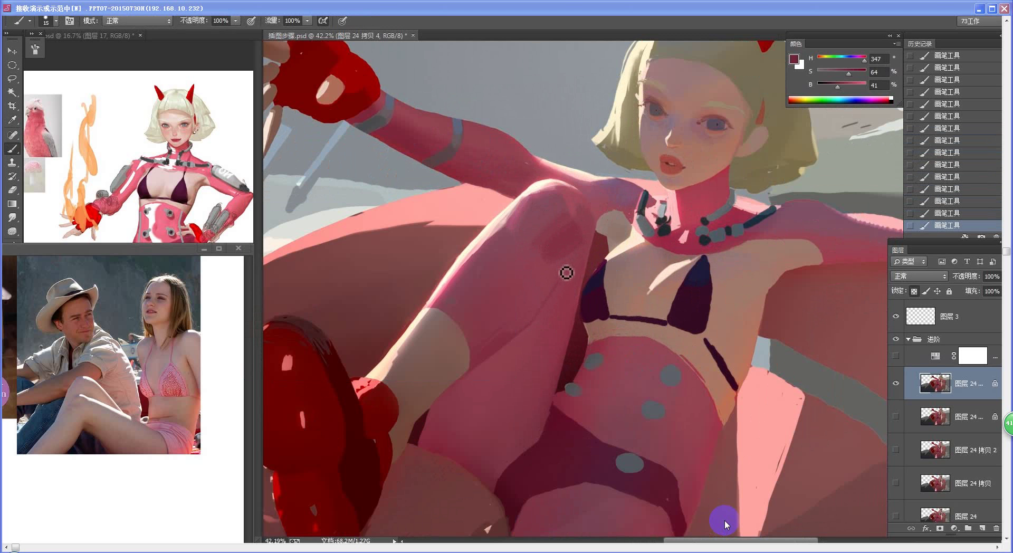
Undo two strokes and repaint the fold on the knee's inner side with dark pinks and a 15 px brush
key(ctrl+alt+z)
key(ctrl+alt+z)
drag(572, 265, 556, 304)
alt+click(559, 272)
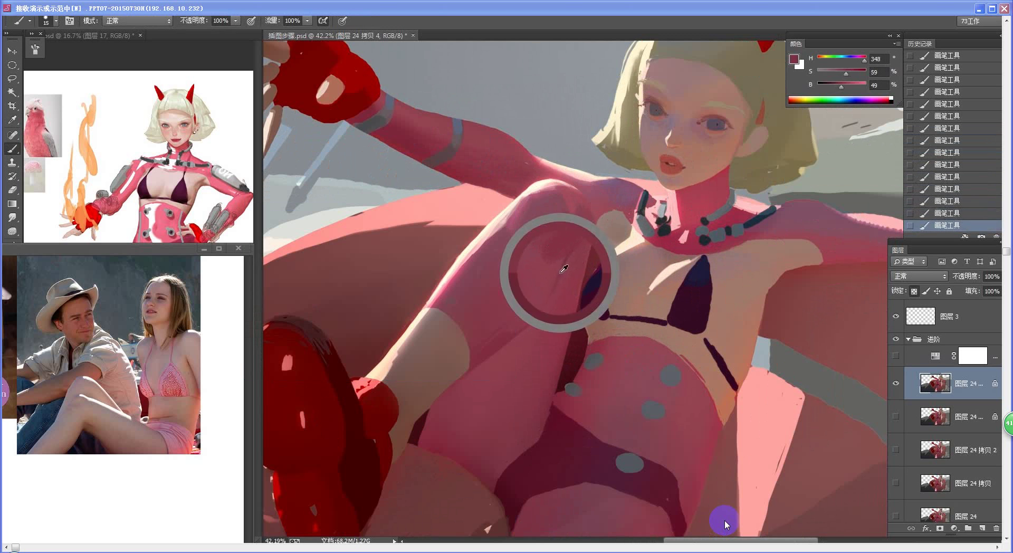
alt+click(561, 283)
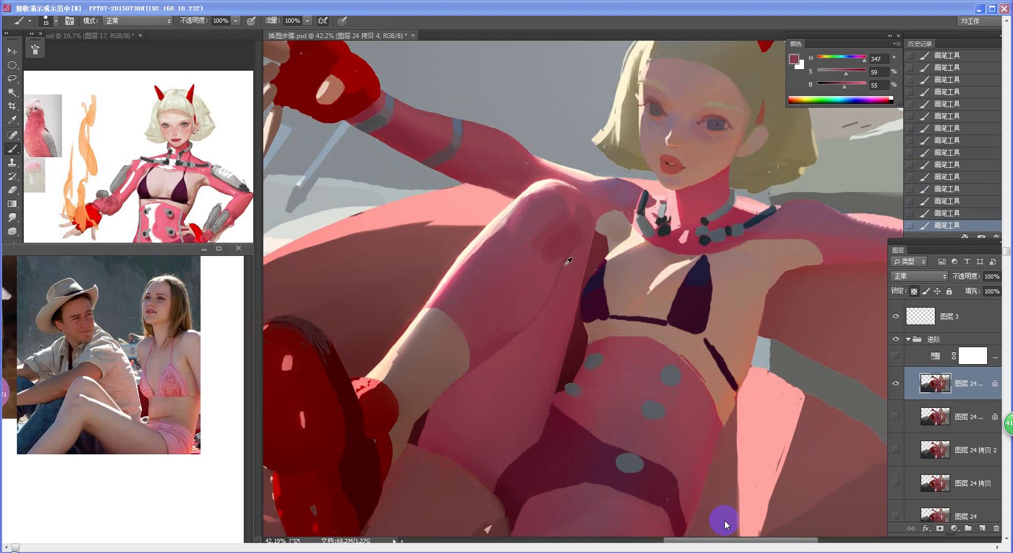
Paint a broader shadow down the knee's inner side with a 45 px brush in dark red with hue 350, saturation 66% and brightness 44%
key(bracketright)
key(bracketright)
key(bracketright)
key(bracketright)
key(bracketright)
alt+click(566, 260)
key(n)
click(337, 300)
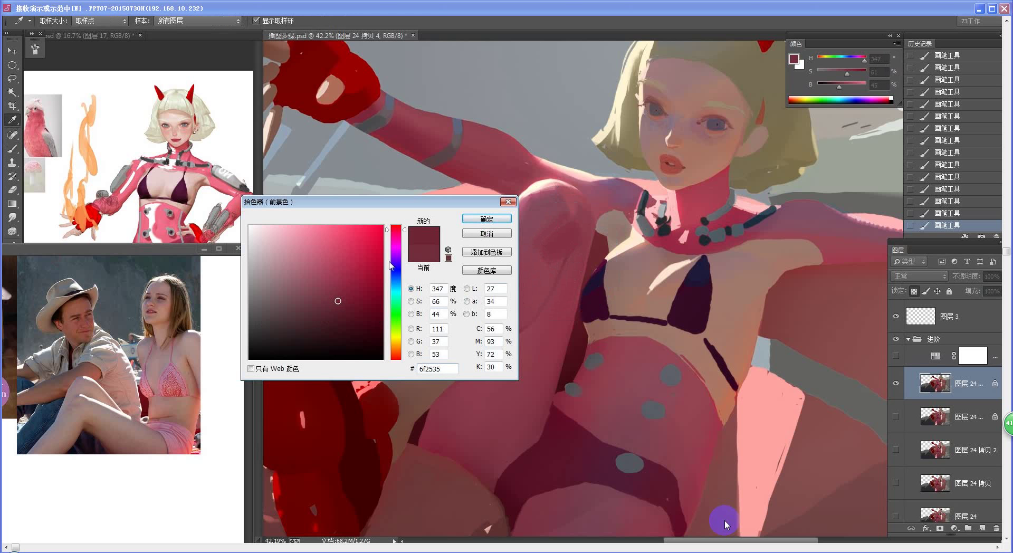
click(497, 222)
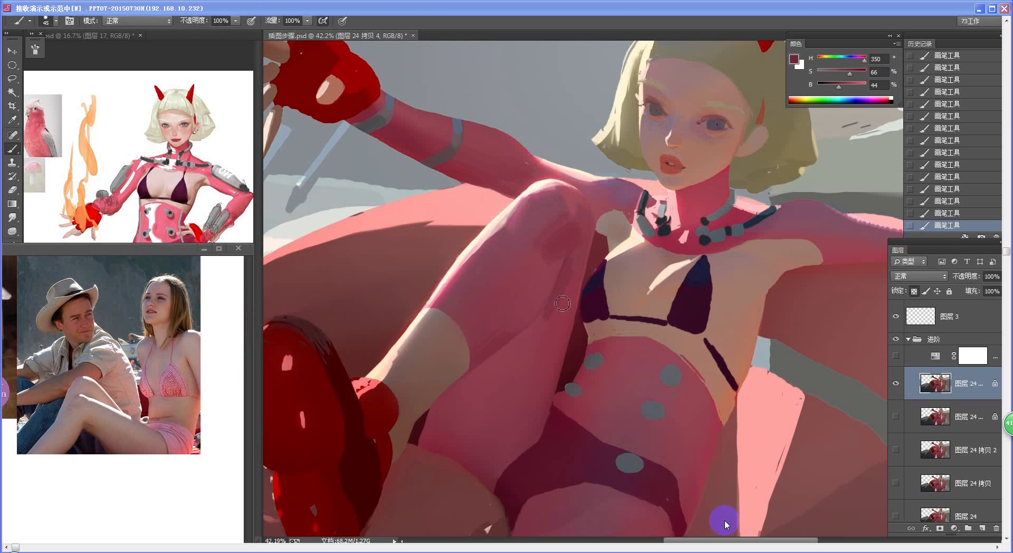
Extend the inner-knee shadow down along the thigh and blend it with sampled mid reds and a 45 px brush
drag(559, 307, 547, 332)
alt+click(551, 323)
alt+click(560, 300)
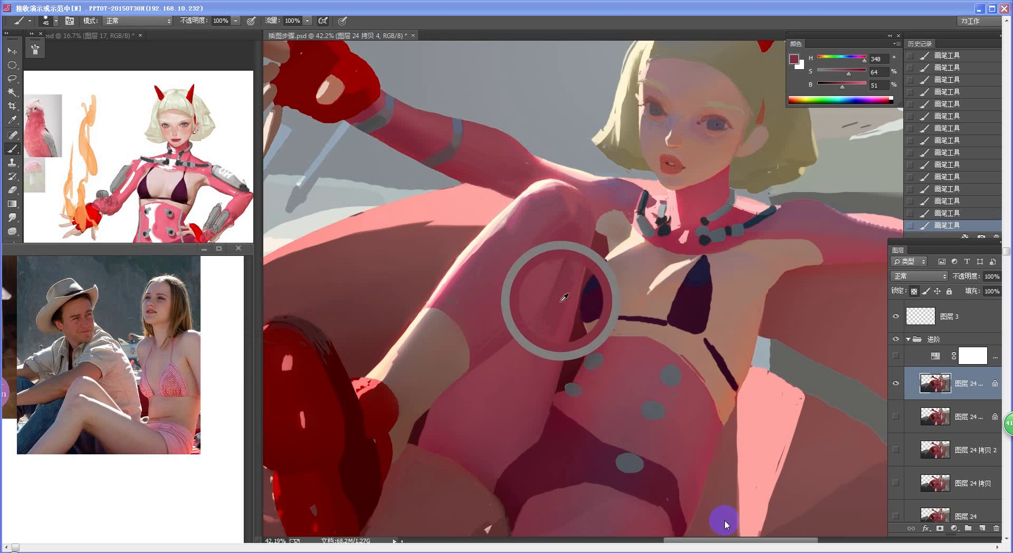
alt+click(570, 273)
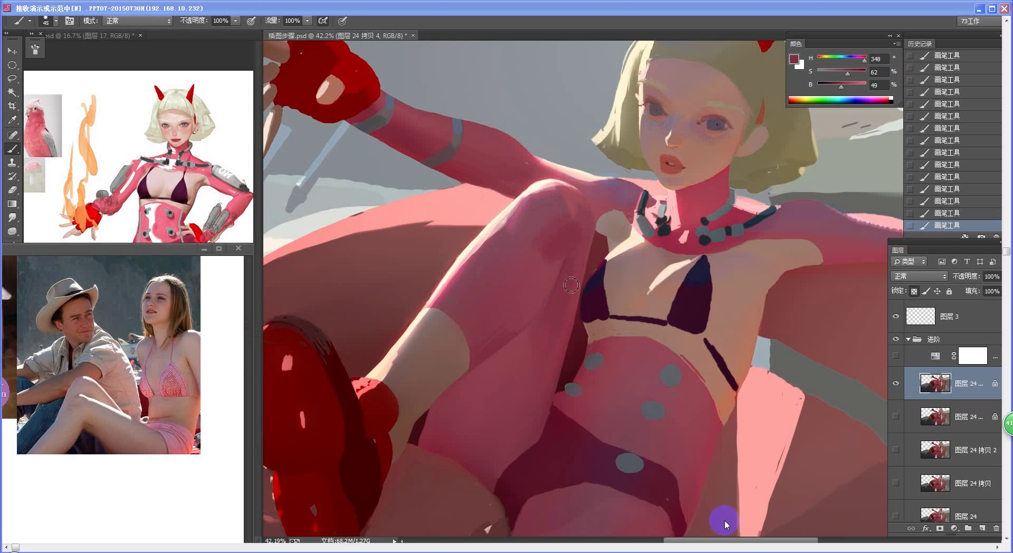
Smooth the transition between the inner-side shadow and the front of the knee with sampled reddish pink and a 45 px brush
key(z)
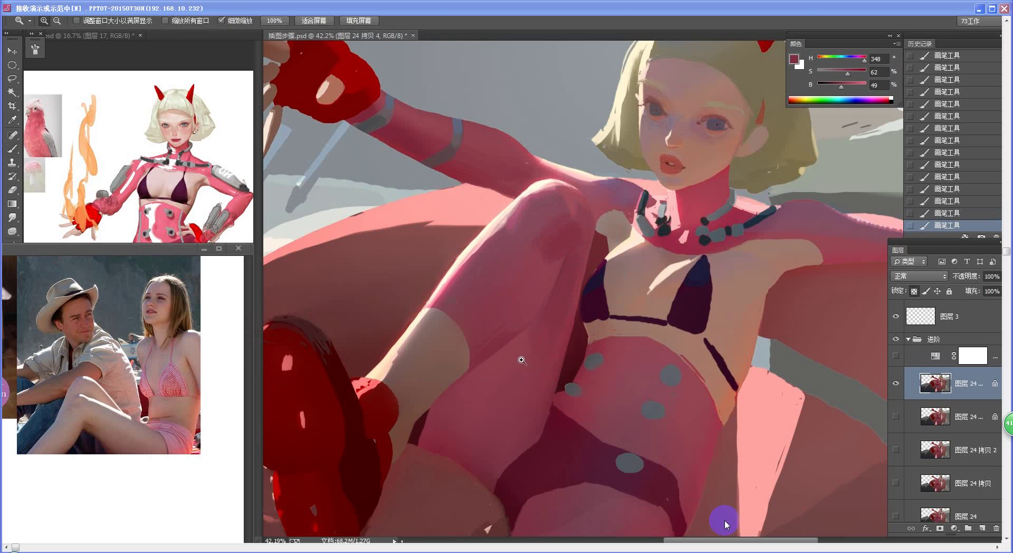
drag(520, 357, 500, 315)
drag(698, 262, 752, 268)
drag(647, 285, 524, 306)
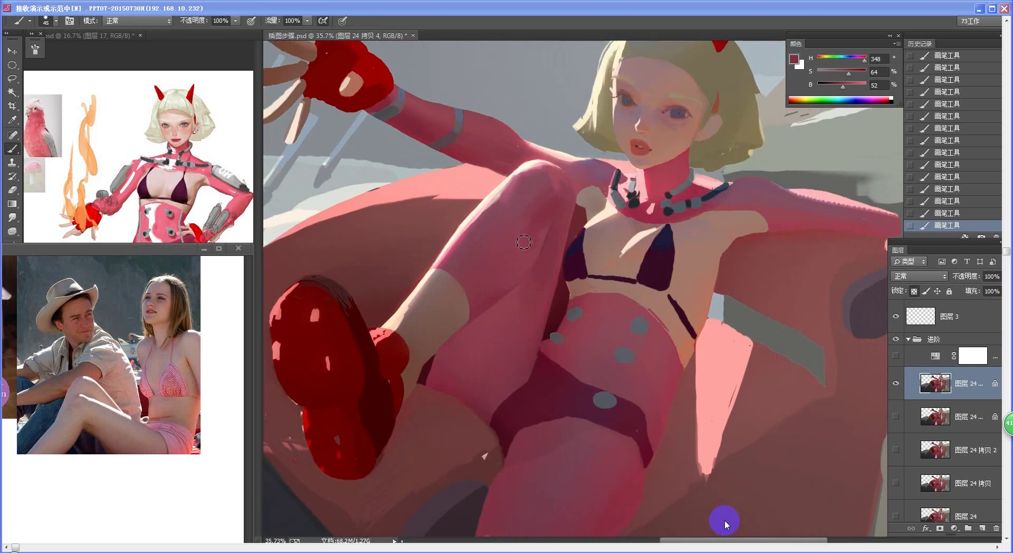
alt+click(560, 204)
drag(557, 234, 537, 248)
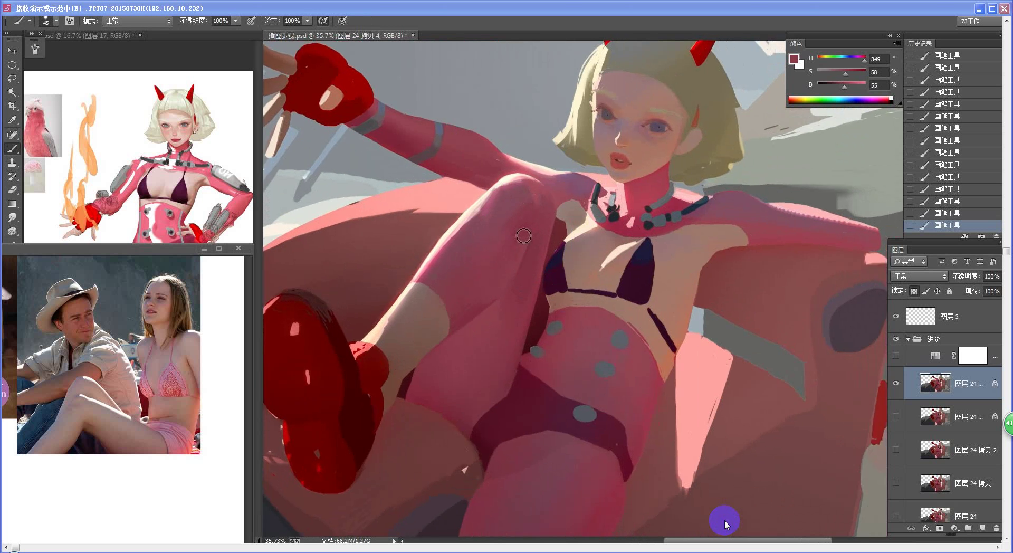
Step back two knee strokes and restore them to compare the shading
alt+click(512, 201)
key(ctrl+alt+z)
key(ctrl+alt+z)
alt+click(522, 194)
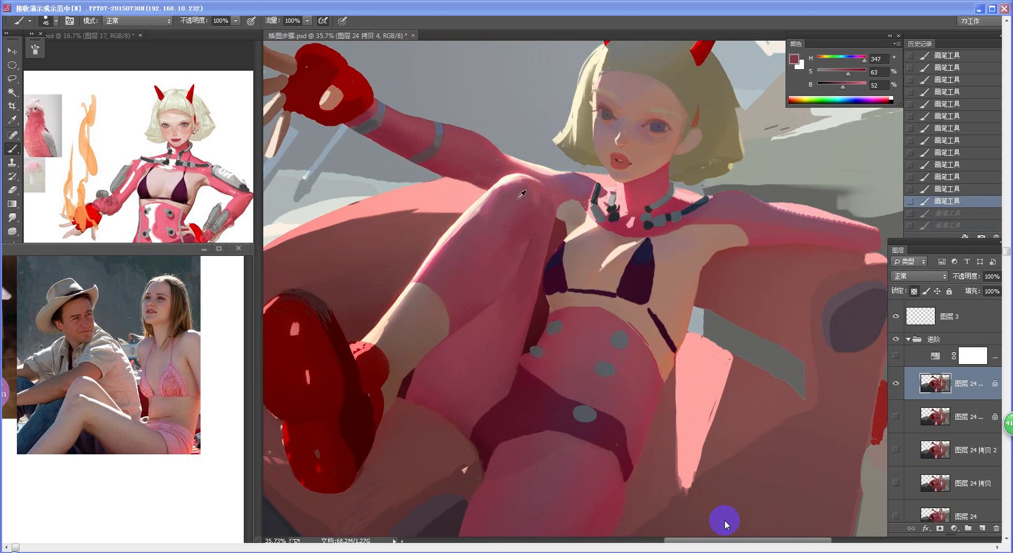
key(ctrl+shift+z)
key(ctrl+shift+z)
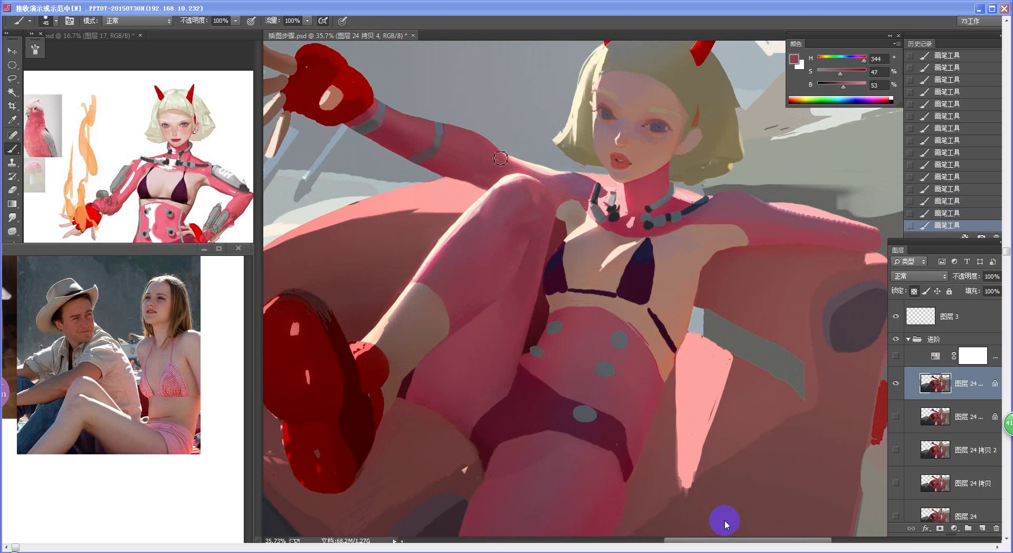
Blend the underside of the calf below the knee with sampled muted pinks and a 45 px brush
alt+click(528, 205)
drag(457, 292, 492, 280)
alt+click(539, 221)
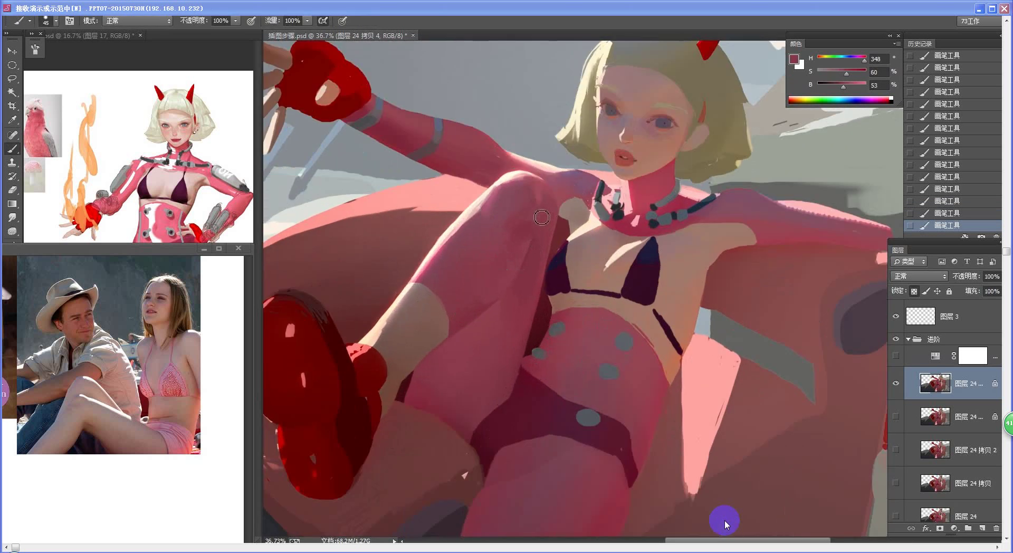
mouse_move(490, 277)
mouse_down()
mouse_move(424, 305)
mouse_move(476, 283)
mouse_up()
Undo the latest shading strokes on the raised leg
key(ctrl+alt+z)
key(ctrl+alt+z)
key(ctrl+alt+z)
key(ctrl+alt+z)
key(ctrl+alt+z)
key(ctrl+alt+z)
key(ctrl+alt+z)
key(ctrl+alt+z)
key(ctrl+alt+z)
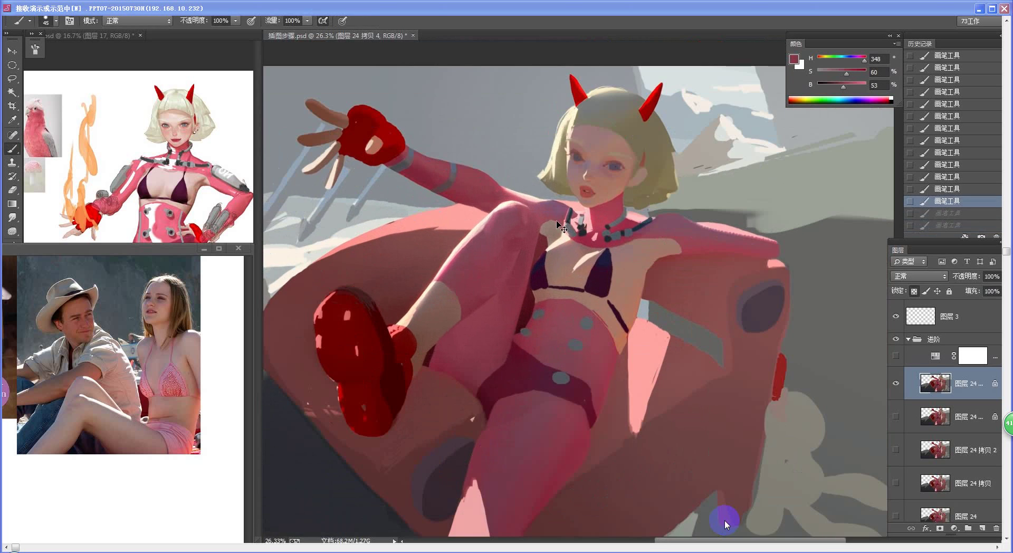
Restore the undone shading strokes on the raised leg and blend the area below the knee with a sampled dark pink
key(ctrl+alt+z)
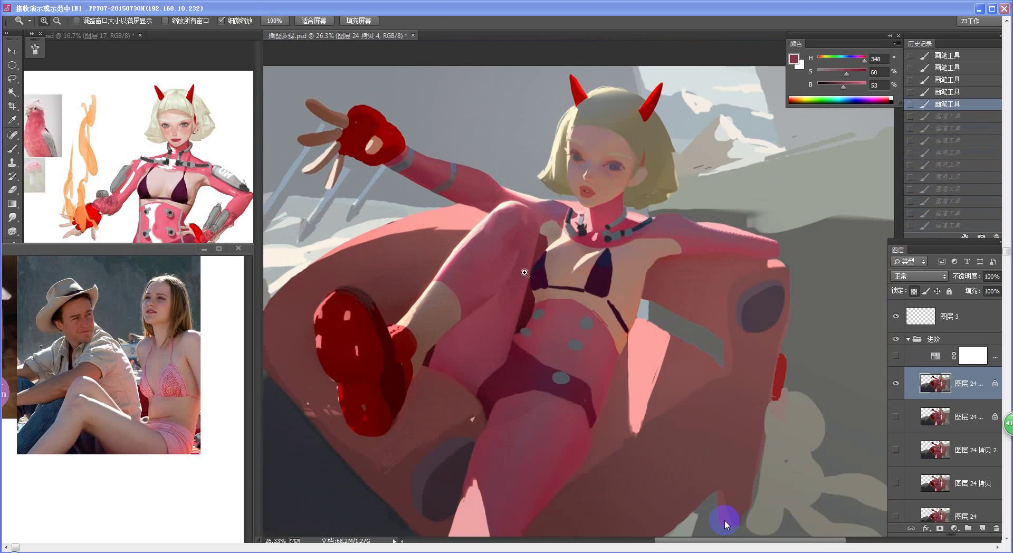
drag(529, 276, 512, 224)
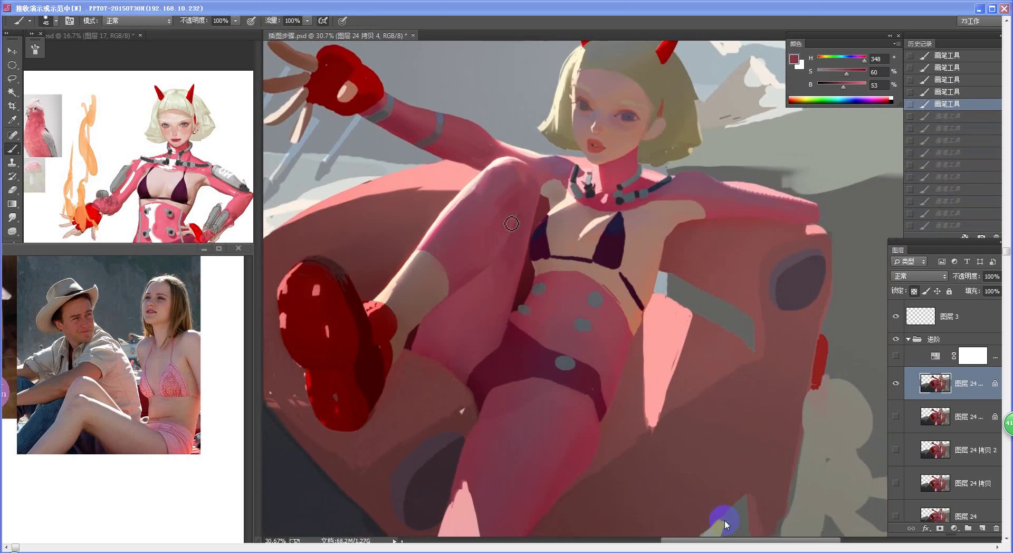
alt+click(470, 274)
key(ctrl+shift+z)
key(ctrl+shift+z)
key(ctrl+shift+z)
key(ctrl+shift+z)
key(ctrl+shift+z)
key(ctrl+shift+z)
key(ctrl+shift+z)
key(ctrl+shift+z)
key(ctrl+shift+z)
key(ctrl+shift+z)
drag(499, 257, 471, 258)
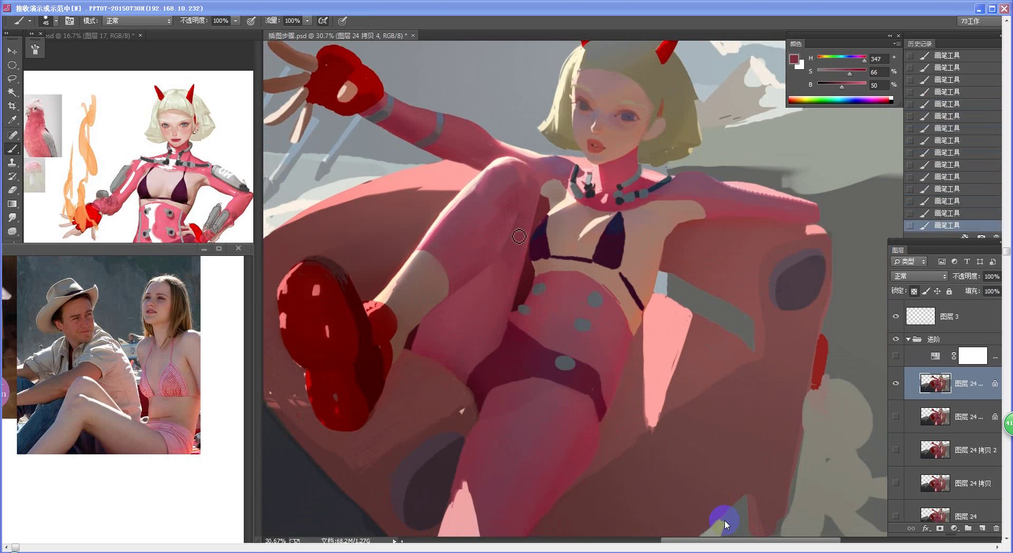
scroll(522, 223, down, 6)
scroll(492, 253, up, 5)
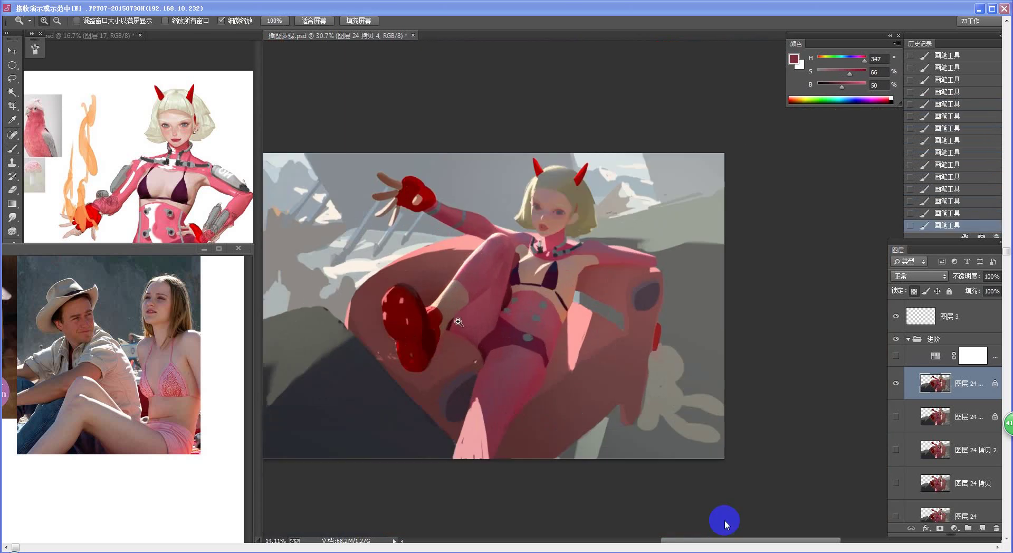
Blend the shading on the raised thigh's underside toward the hip with muted reds sampled from the leg
alt+click(498, 246)
drag(478, 292, 486, 249)
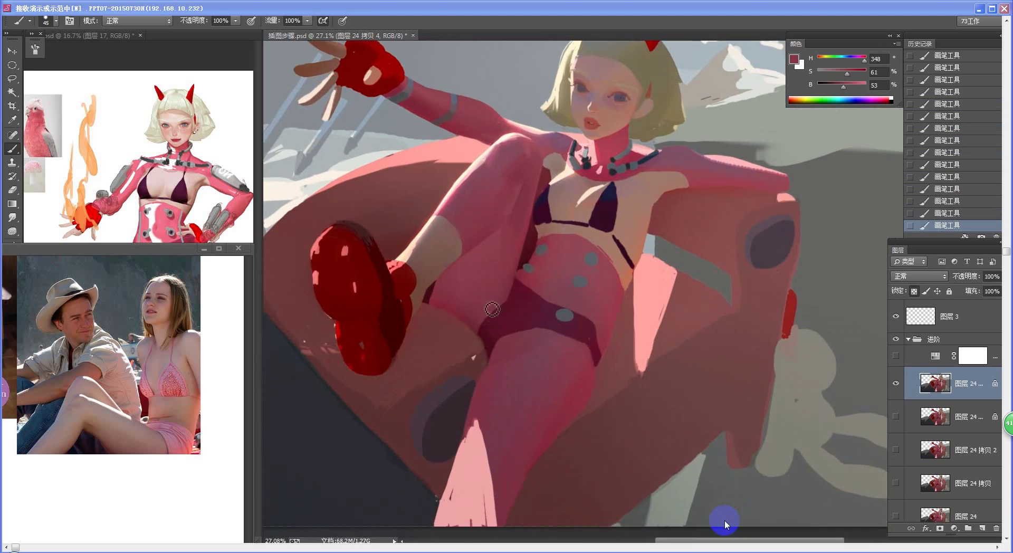
alt+click(469, 320)
key(bracketright)
alt+click(506, 264)
drag(510, 267, 540, 285)
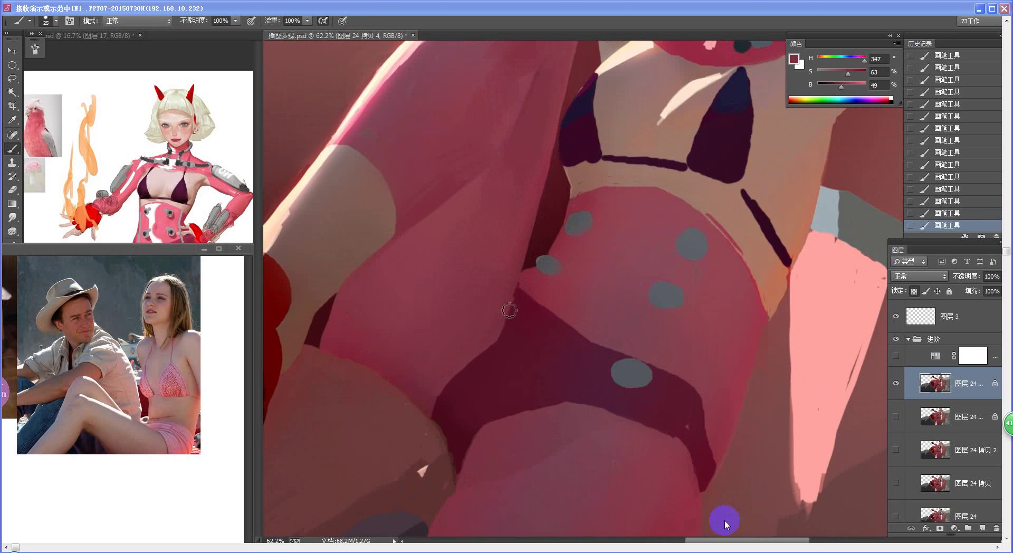
Refine the raised thigh's edge where it meets the purple briefs, using sampled reds and a 15 px brush
alt+click(541, 286)
key([)
key([)
drag(516, 296, 496, 348)
alt+click(505, 314)
drag(516, 303, 494, 347)
alt+click(500, 320)
Paint a thin dark contact shadow along the briefs' edge against the raised thigh, using black and a sampled dark red
alt+click(520, 297)
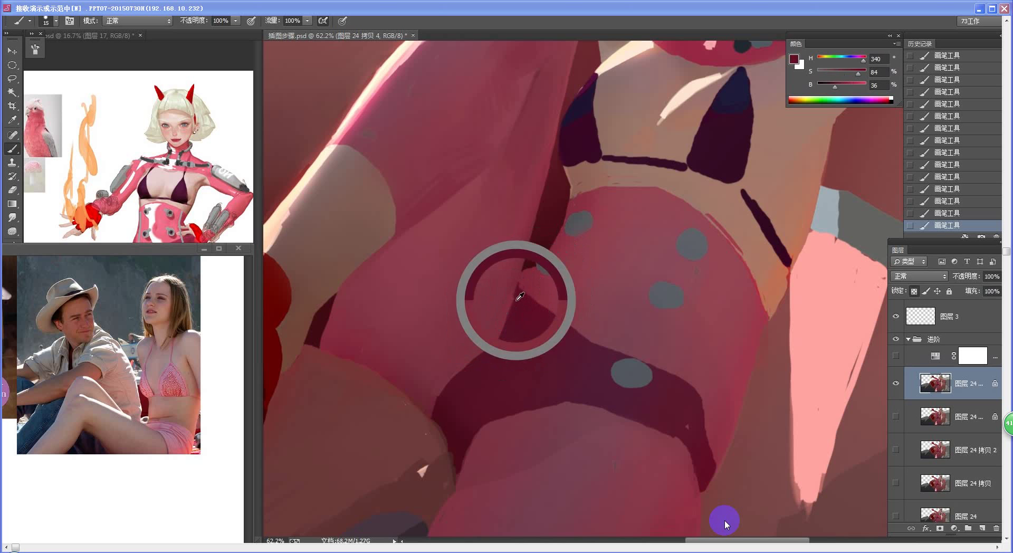
key(bracketleft)
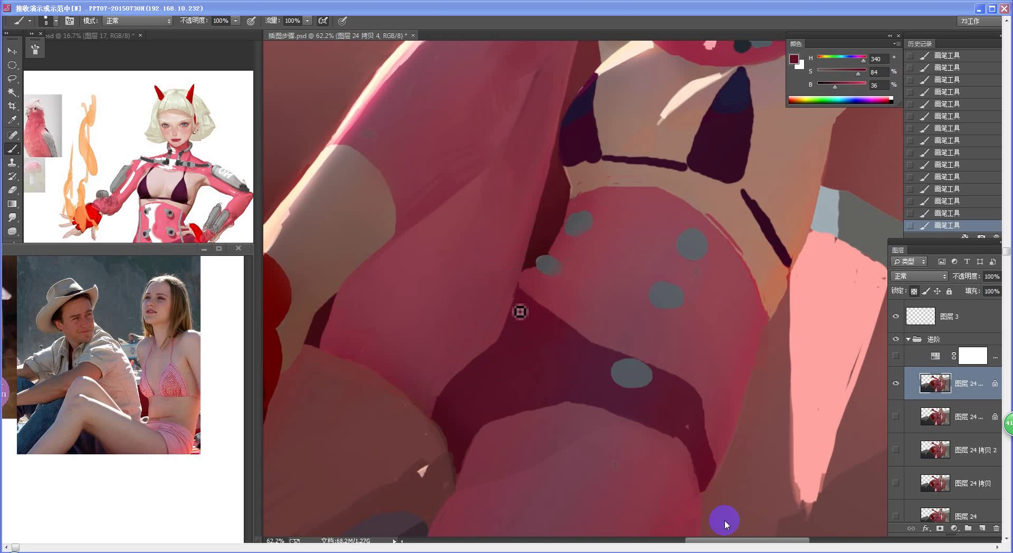
key(d)
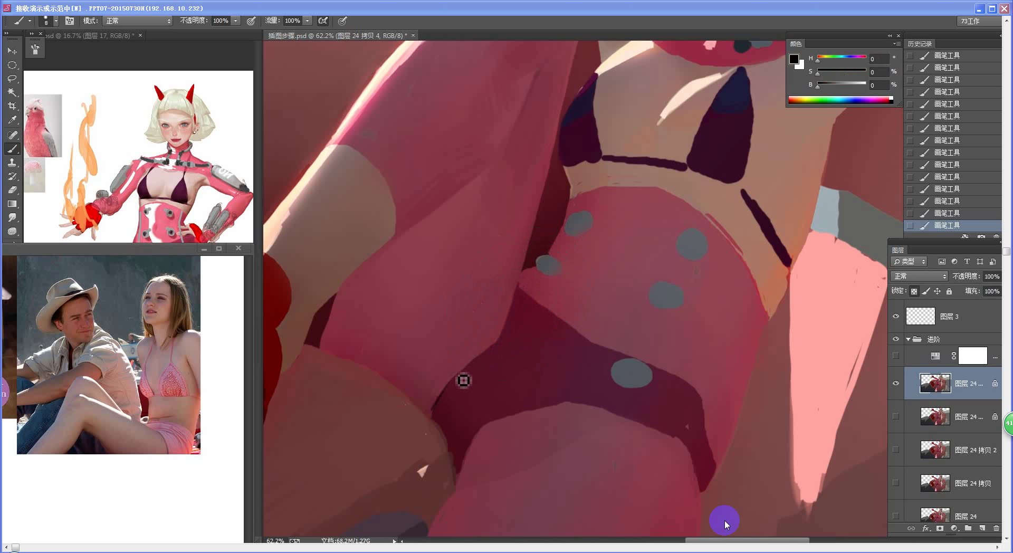
key(bracketright)
key(bracketright)
alt+click(454, 372)
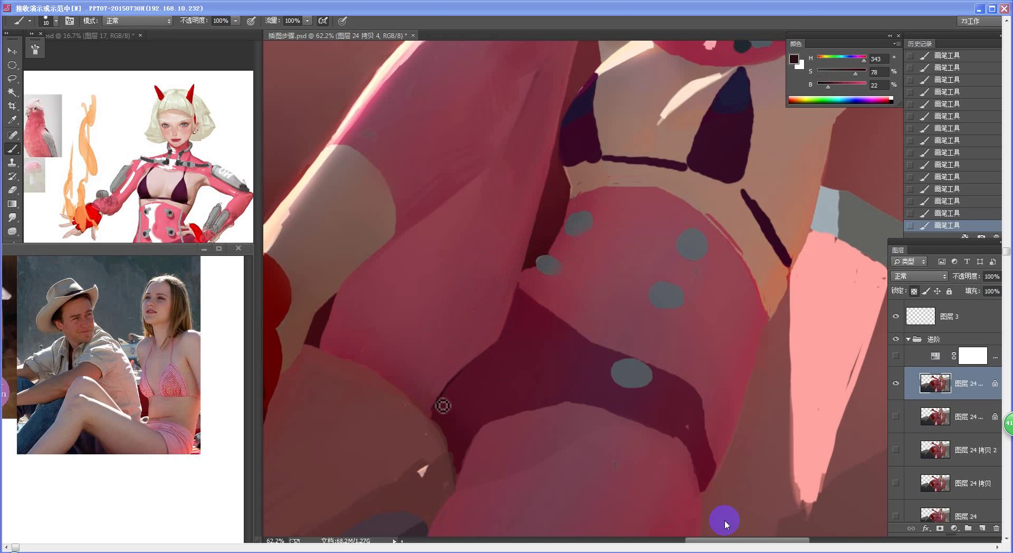
key(ctrl+z)
Extend the contact shadow into the lower corner where thigh, briefs and seat meet, using sampled near-black red and a 10 px brush
alt+click(443, 394)
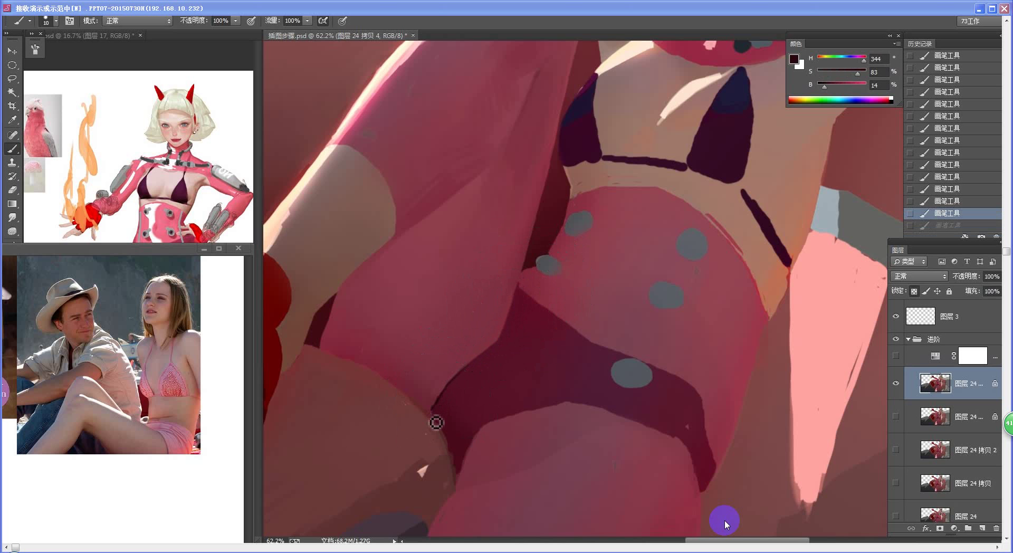
mouse_move(434, 413)
mouse_down()
mouse_move(448, 406)
mouse_move(428, 414)
mouse_up()
key(ctrl+z)
alt+click(439, 417)
alt+click(443, 407)
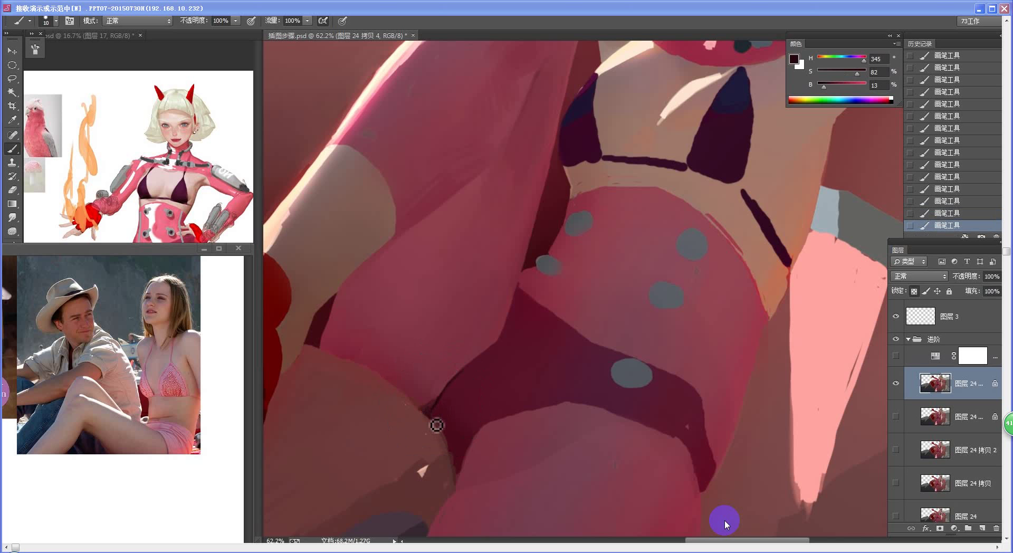
key(ctrl+0)
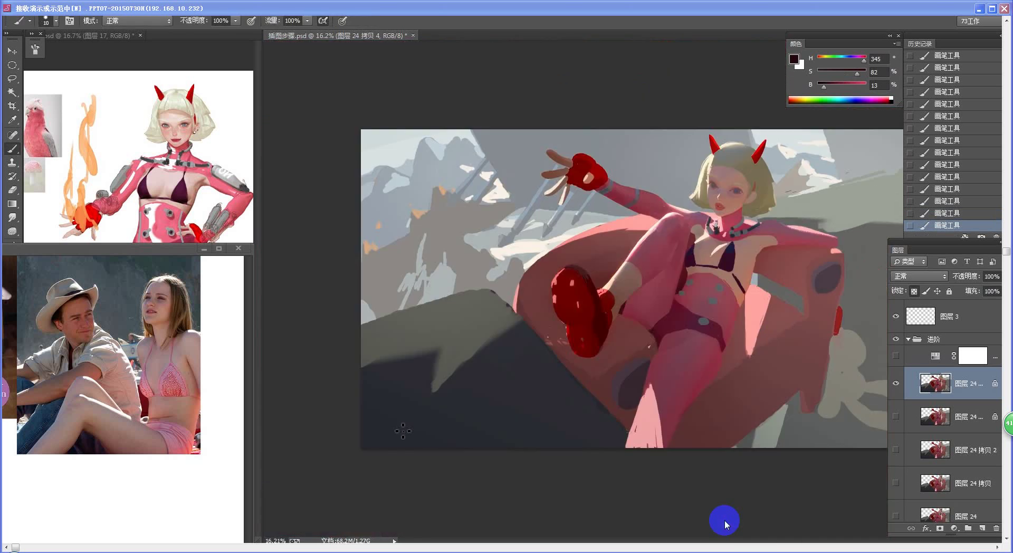
Paint a near-black contact shadow in the gap where the raised thigh meets the waist, undoing and redoing strokes until it fits
mouse_move(663, 307)
mouse_down()
mouse_move(678, 301)
mouse_move(682, 241)
mouse_move(502, 344)
mouse_move(473, 347)
mouse_up()
drag(566, 317, 575, 320)
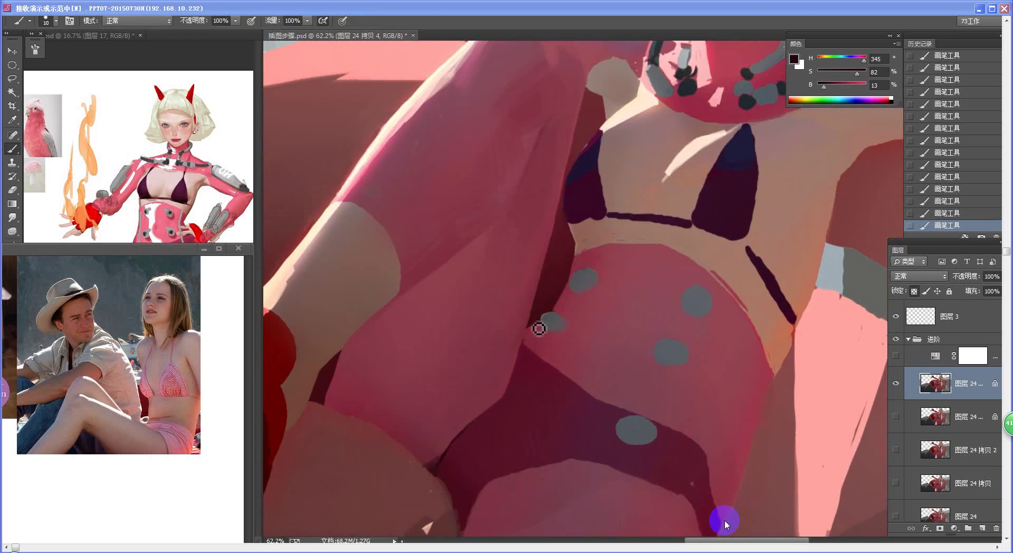
key(d)
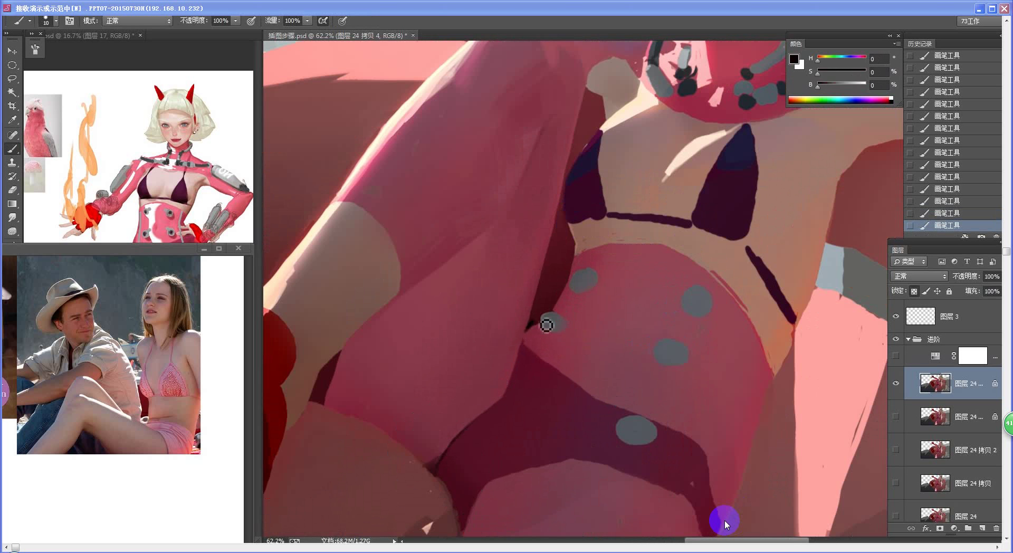
key(ctrl+alt+z)
key(ctrl+alt+z)
drag(528, 338, 543, 324)
key(ctrl+alt+z)
key(ctrl+alt+z)
key(ctrl+alt+z)
alt+click(530, 327)
mouse_move(522, 342)
mouse_down()
mouse_move(454, 343)
mouse_move(486, 327)
mouse_up()
key(z)
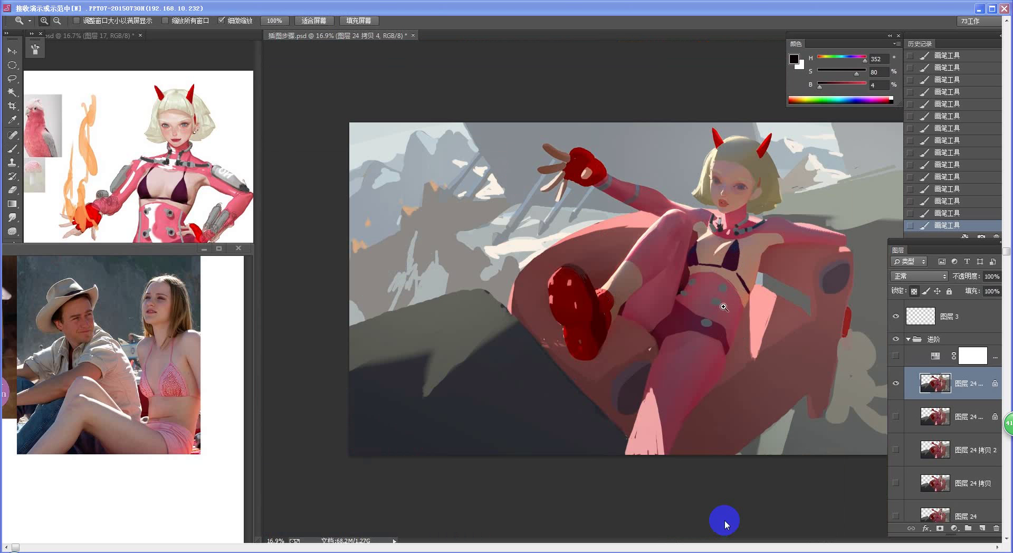
Lasso a narrow strip of the seat along the character's outer waist, hip and thigh, and copy it to a new layer
mouse_move(724, 307)
mouse_down()
mouse_move(686, 306)
mouse_move(807, 296)
mouse_move(708, 315)
mouse_move(565, 283)
mouse_move(536, 224)
mouse_up()
mouse_move(614, 315)
mouse_down()
mouse_move(564, 320)
mouse_move(575, 319)
mouse_up()
alt+click(472, 205)
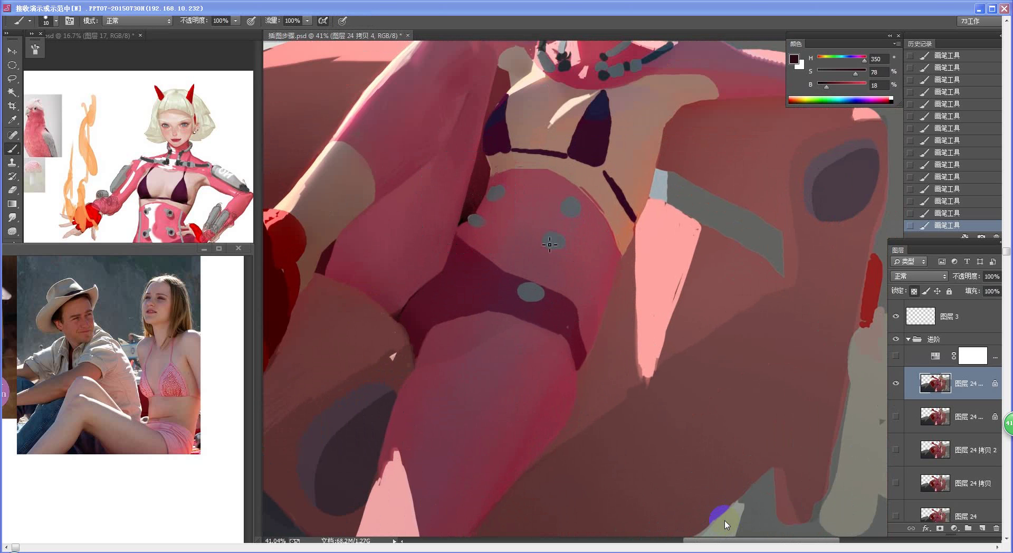
drag(579, 314, 563, 258)
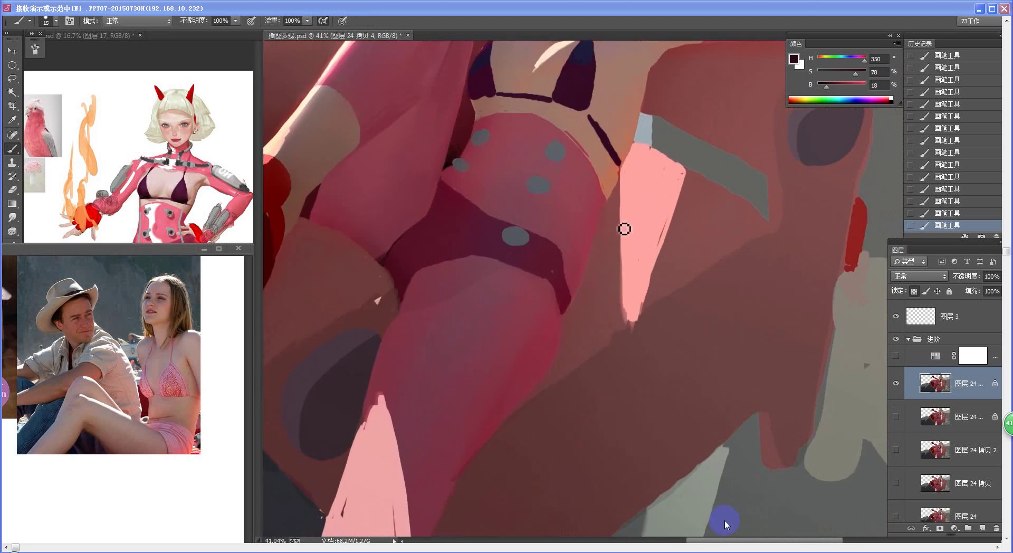
drag(607, 233, 584, 259)
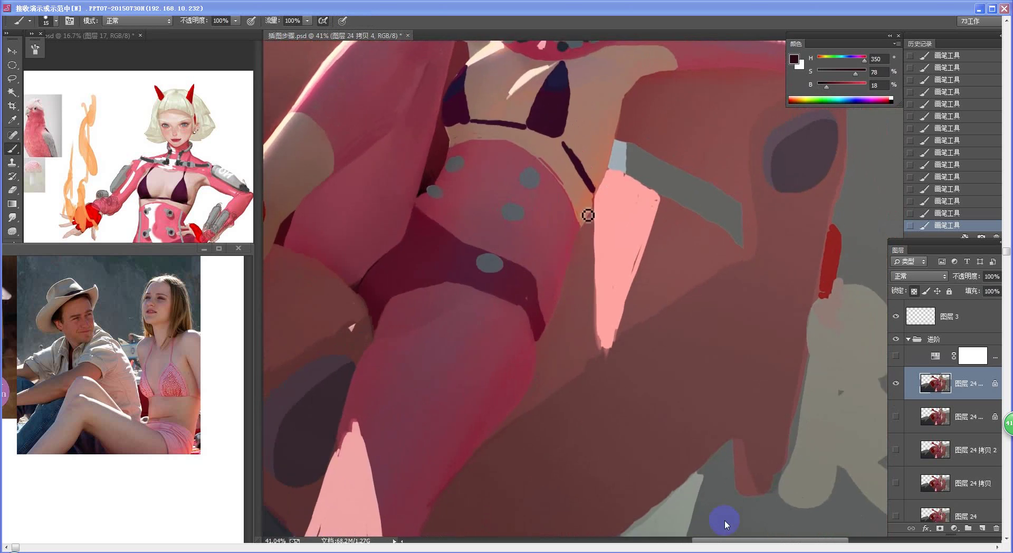
key(l)
mouse_move(608, 169)
mouse_down()
mouse_move(617, 171)
mouse_move(610, 210)
mouse_move(582, 261)
mouse_up()
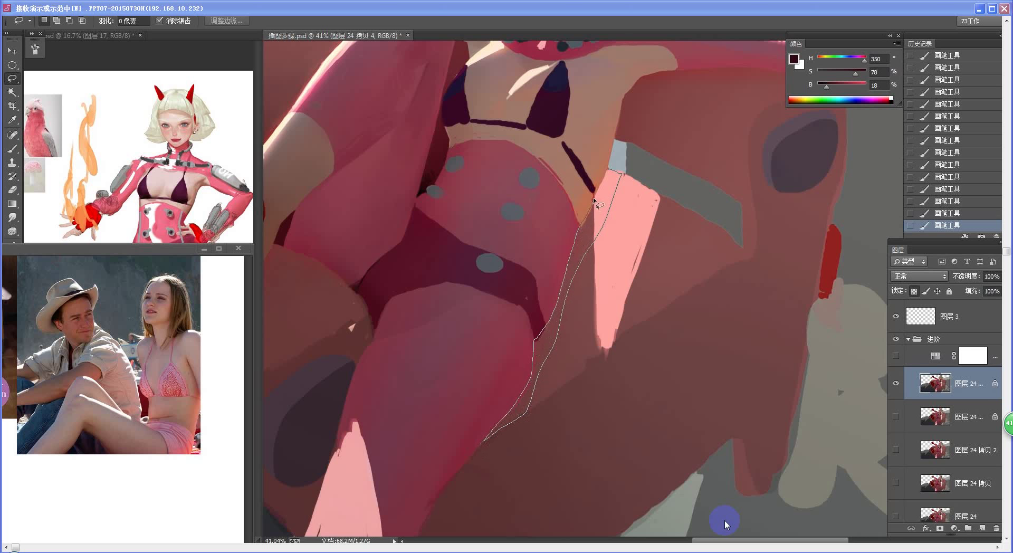
drag(603, 182, 614, 154)
key(ctrl+j)
Darken the copied strip into a cast shadow with Hue/Saturation by lowering its lightness and adjusting its saturation
key(ctrl+u)
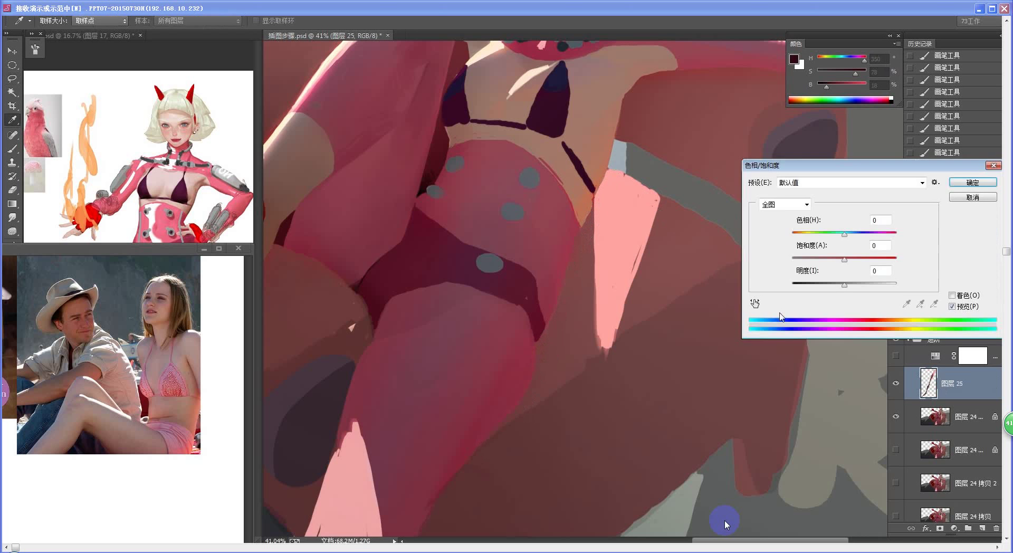
drag(845, 285, 828, 285)
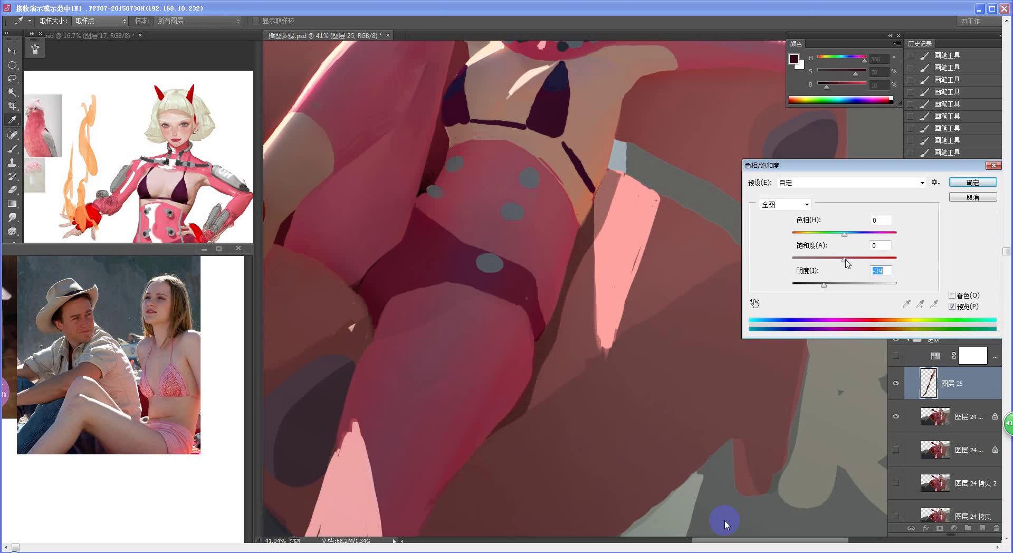
drag(845, 260, 822, 285)
key(Return)
key(z)
key(ctrl+0)
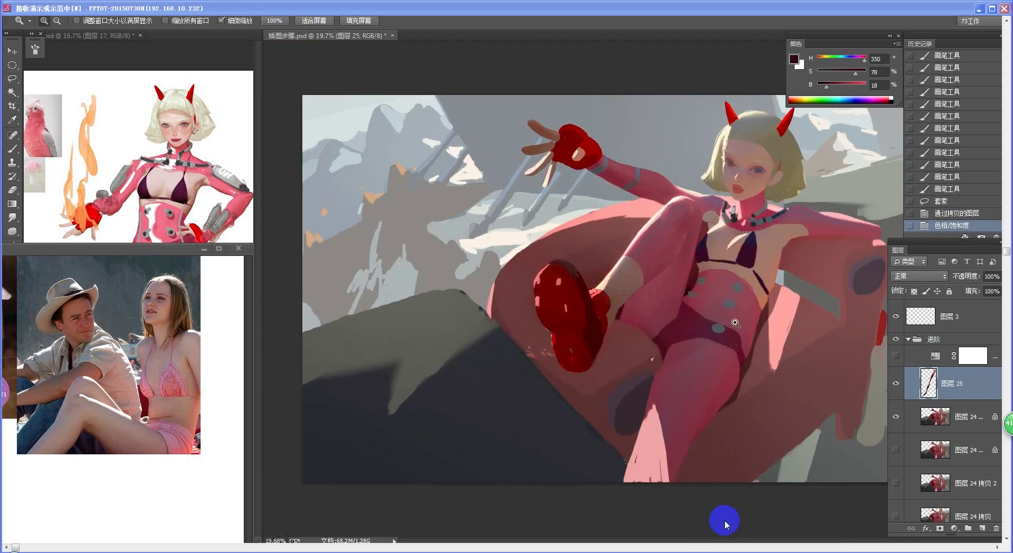
Undo the trial erasure at the shadow's upper end and switch the eraser to another brush preset at 218 px
mouse_move(735, 323)
mouse_down()
mouse_move(787, 317)
mouse_move(539, 272)
mouse_up()
drag(624, 239, 653, 241)
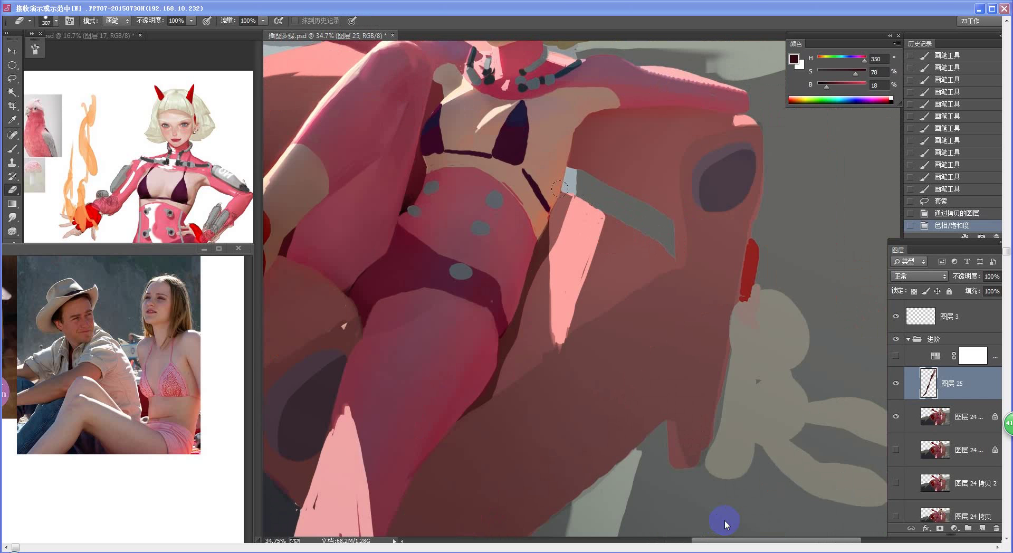
drag(566, 205, 548, 254)
key(ctrl+z)
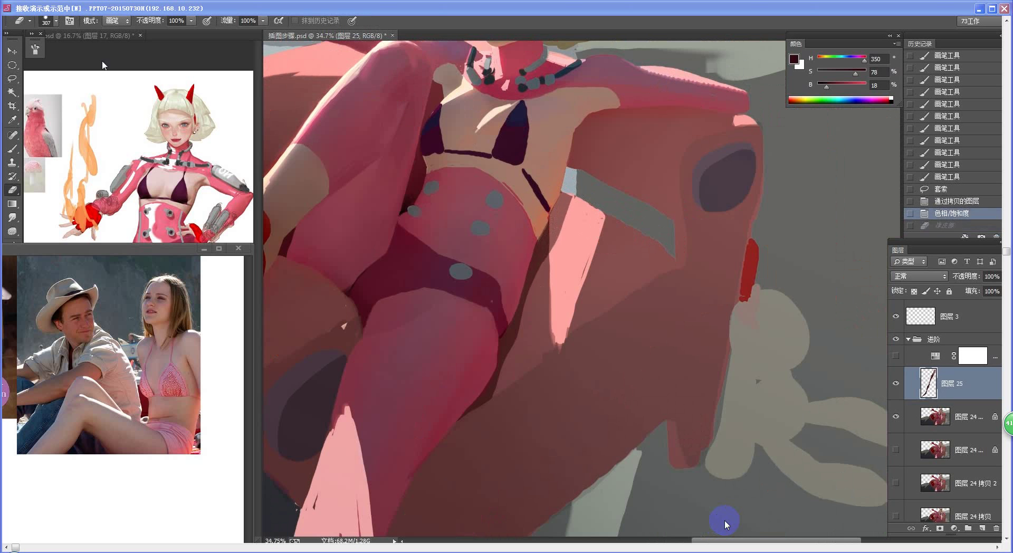
click(30, 21)
click(38, 93)
click(629, 231)
drag(588, 222, 607, 223)
Erase along the outer edge of the cast shadow beside the waist, hip and thigh so it fades softly into the seat
drag(581, 161, 528, 301)
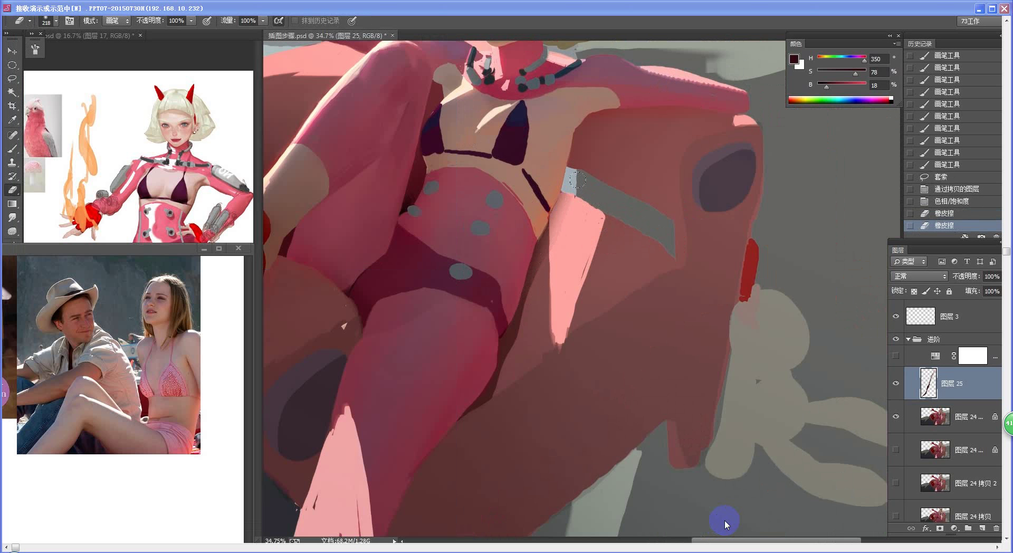
drag(577, 182, 517, 360)
drag(578, 177, 532, 309)
drag(578, 177, 508, 377)
drag(517, 353, 500, 405)
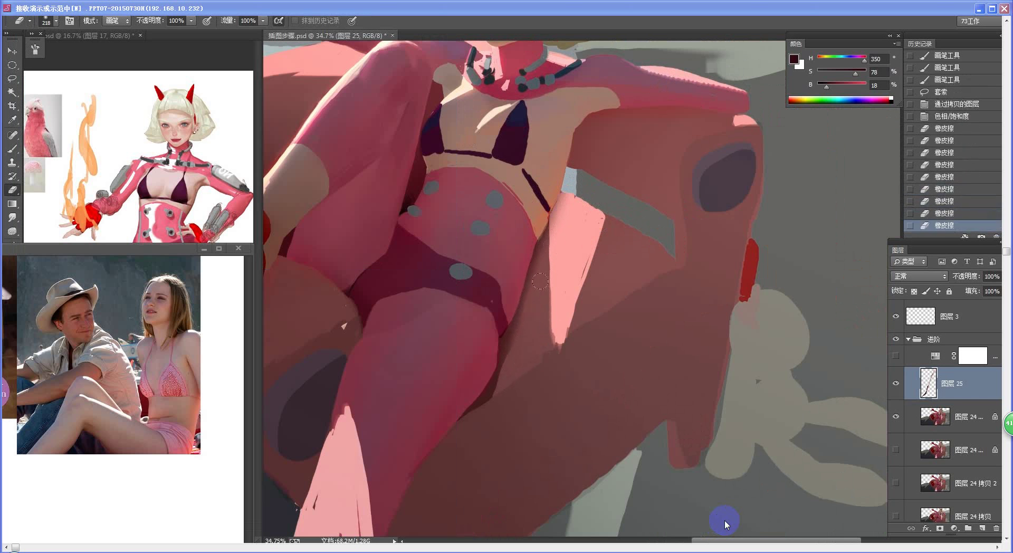
mouse_move(527, 324)
mouse_down()
mouse_move(503, 400)
mouse_move(507, 378)
mouse_move(472, 431)
mouse_up()
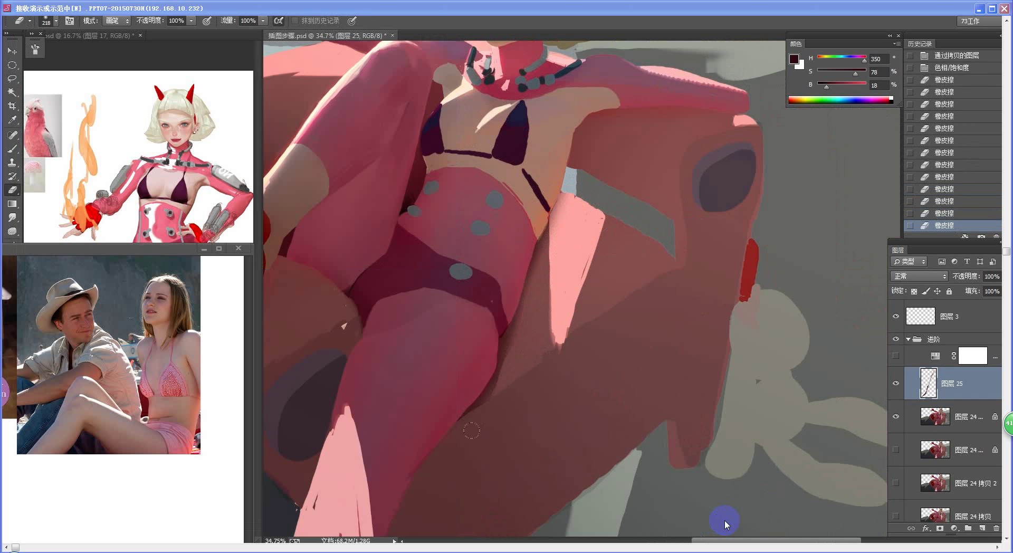
drag(516, 349, 504, 372)
mouse_move(518, 345)
mouse_down()
mouse_move(502, 382)
mouse_move(557, 281)
mouse_move(548, 368)
mouse_move(486, 398)
mouse_up()
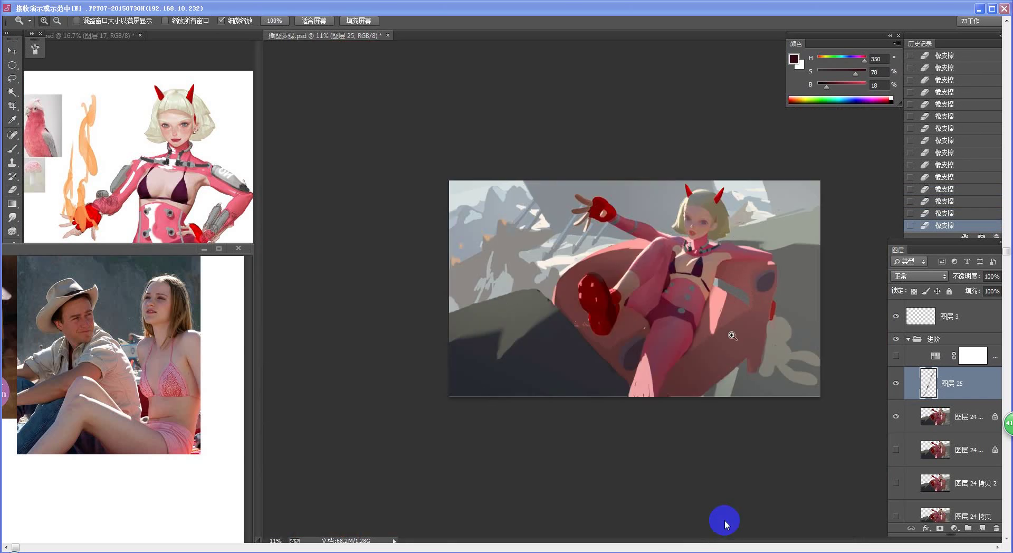
Sample the dark red at the hip and deepen the foreground colour to H 343, S 91, B 13
mouse_move(732, 335)
mouse_down()
mouse_move(740, 355)
mouse_move(742, 264)
mouse_up()
drag(683, 330, 441, 292)
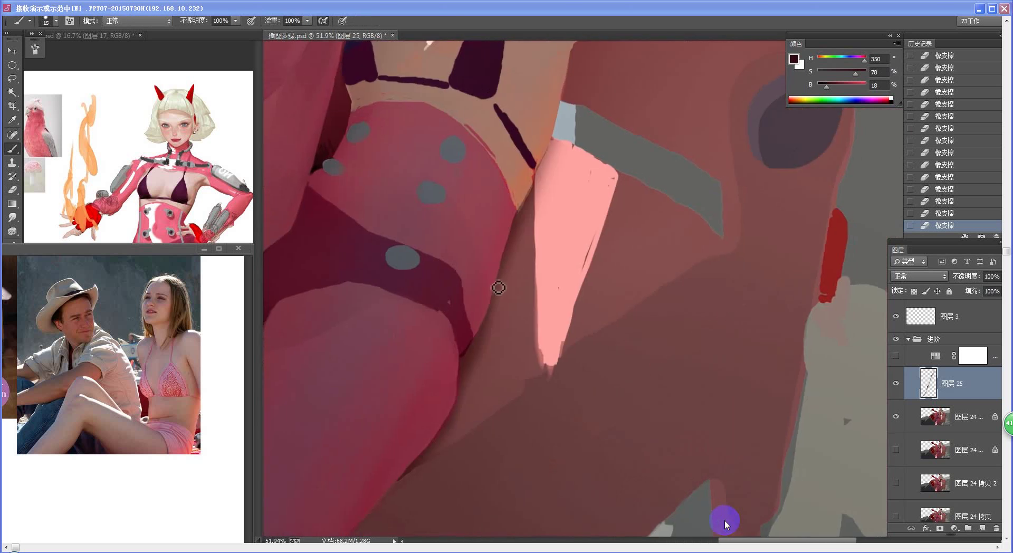
drag(504, 256, 514, 247)
alt+click(450, 372)
key([)
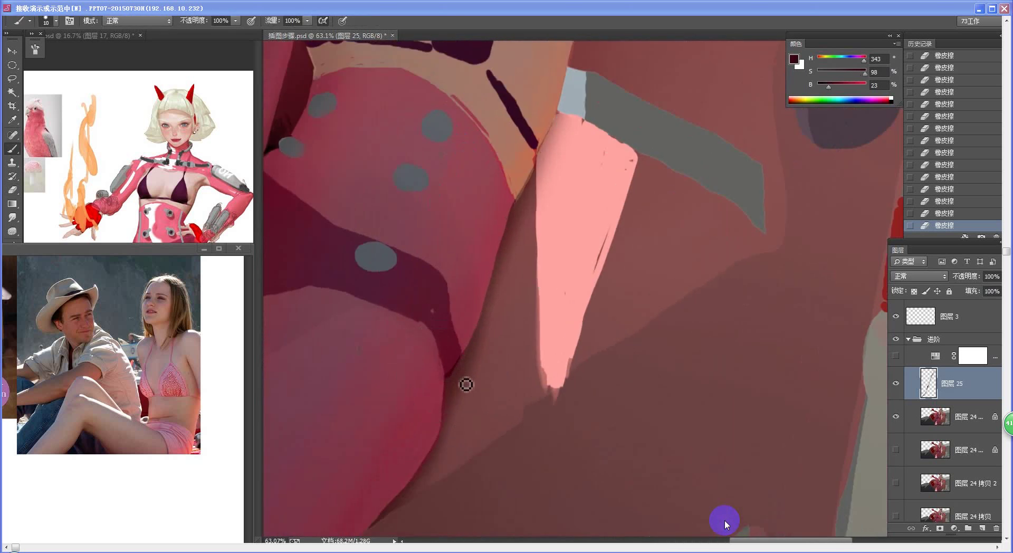
key(n)
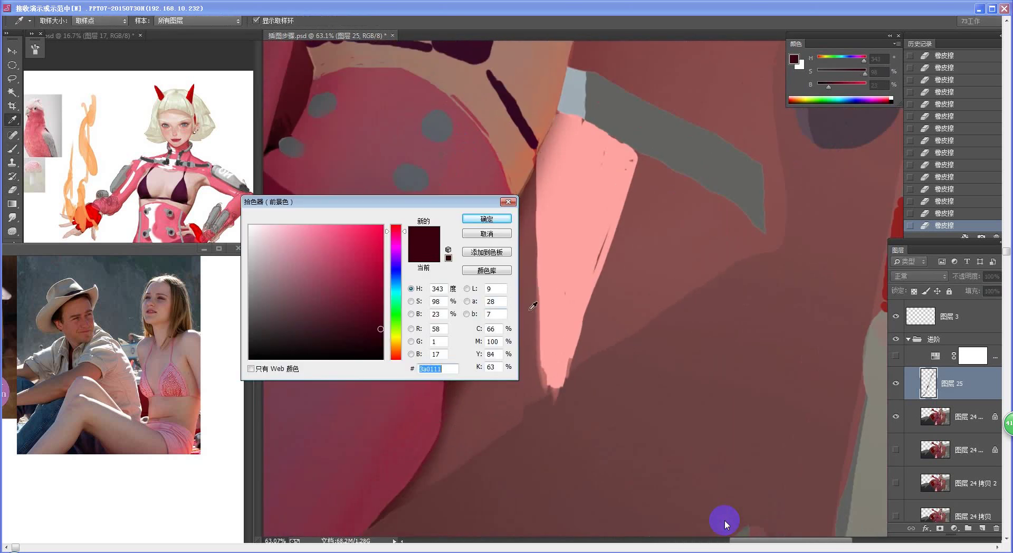
click(372, 342)
click(480, 219)
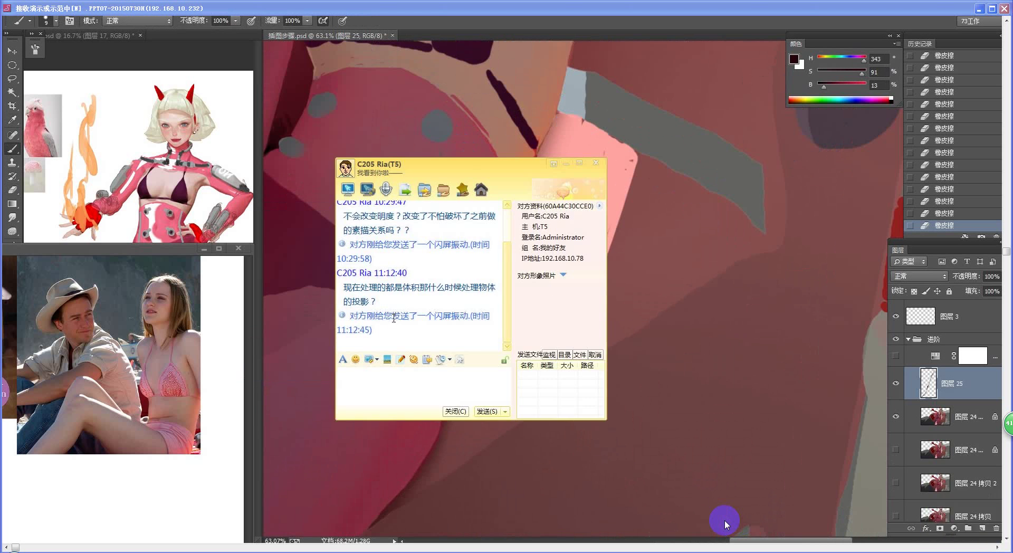
Dismiss the chat window and paint a thin near-black contact shadow along the outer waist and hip with a 9 px brush
key(Escape)
drag(458, 379, 454, 384)
mouse_move(466, 365)
mouse_down()
mouse_move(456, 378)
mouse_move(464, 368)
mouse_up()
drag(521, 220, 523, 204)
drag(536, 180, 501, 273)
drag(515, 227, 490, 306)
drag(465, 343, 380, 344)
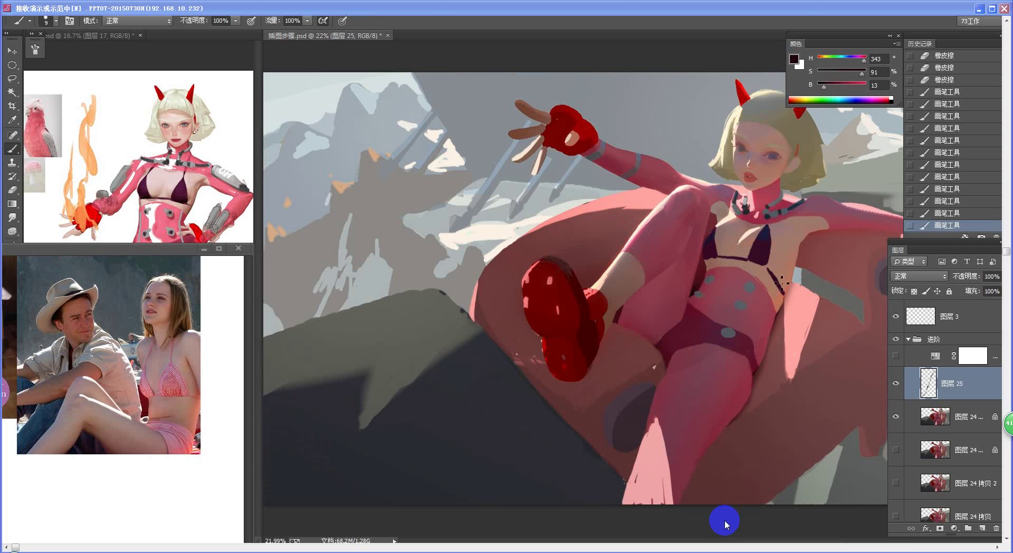
scroll(773, 377, down, 2)
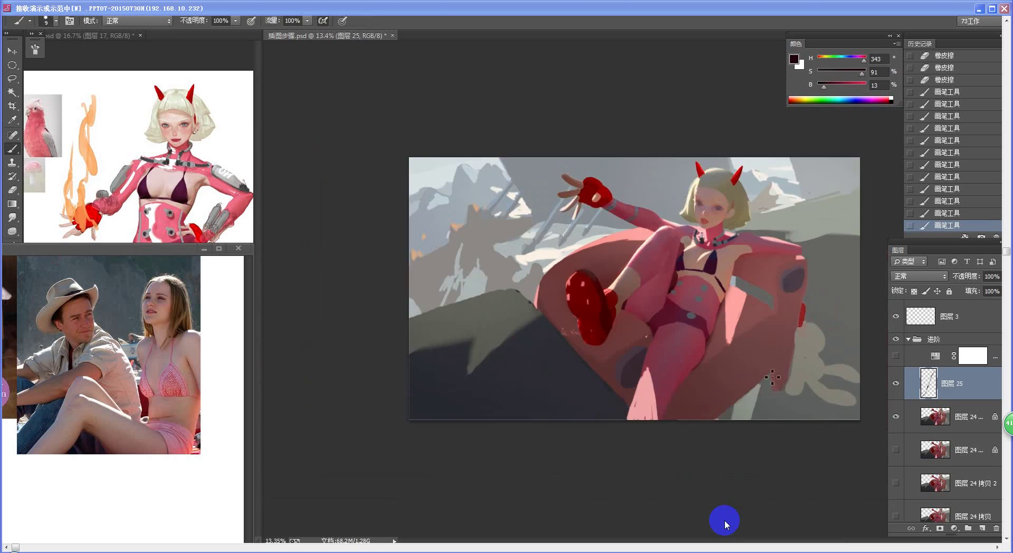
Touch up the contact shadow beside the waist with sampled tones and pick up the dark red H 356, S 64, B 26
scroll(774, 343, up, 5)
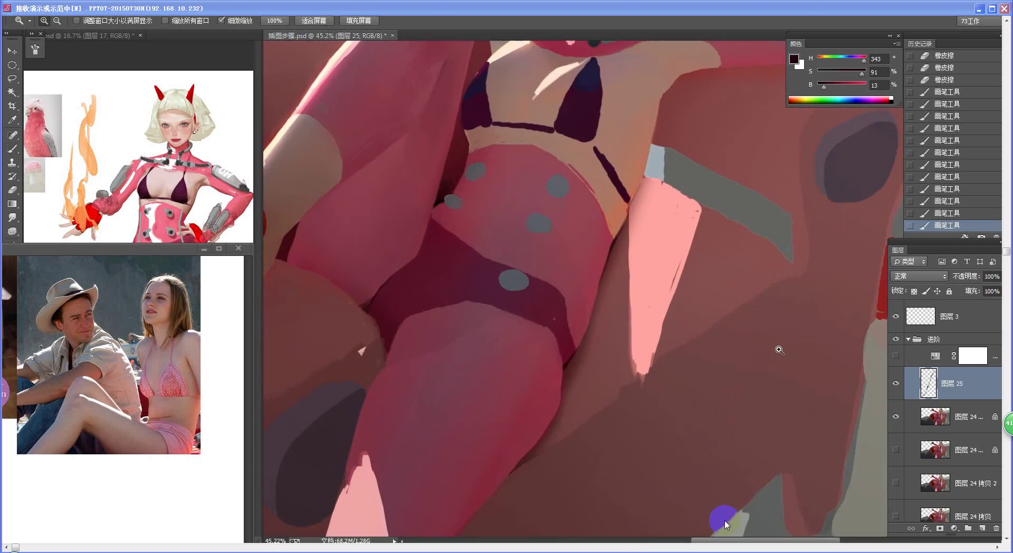
alt+click(556, 207)
mouse_move(557, 221)
mouse_down()
mouse_move(566, 194)
mouse_move(552, 220)
mouse_up()
alt+click(550, 205)
alt+click(547, 215)
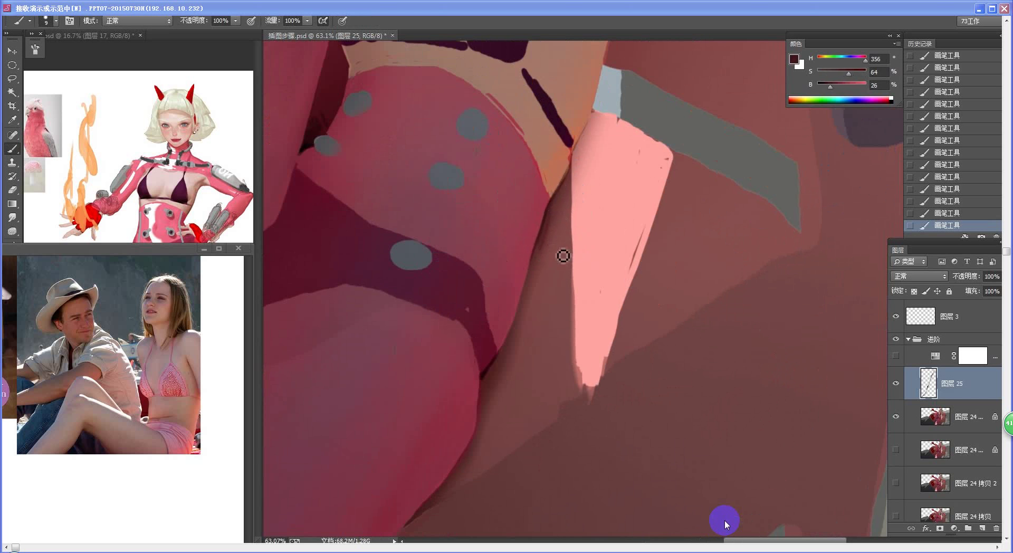
Enlarge the brush to 35 px and paint the sampled H 358, S 60, B 33 shade between the waist and the light pink strip
key(bracketright)
key(bracketright)
key(bracketright)
key(bracketright)
key(bracketright)
key(bracketright)
alt+click(550, 228)
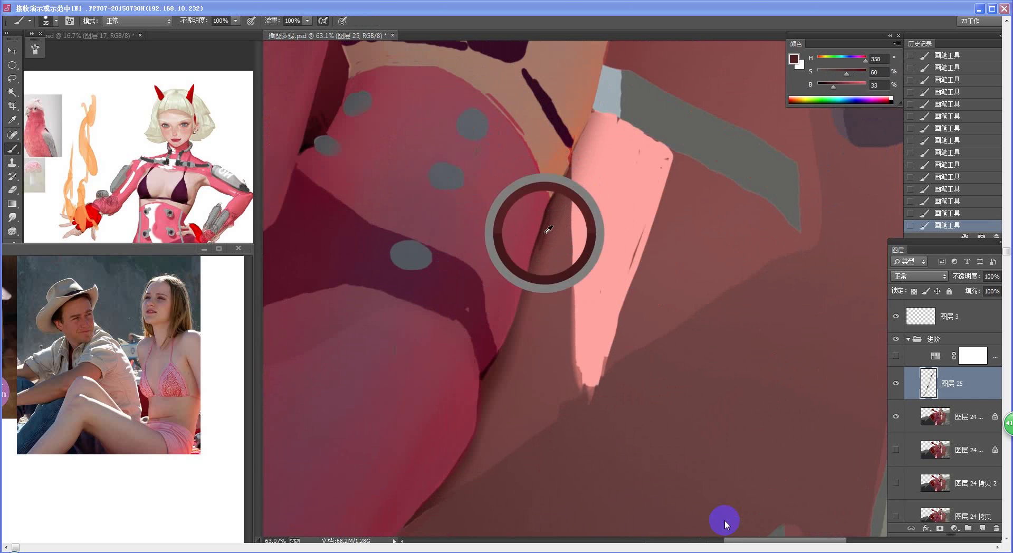
drag(553, 205, 559, 260)
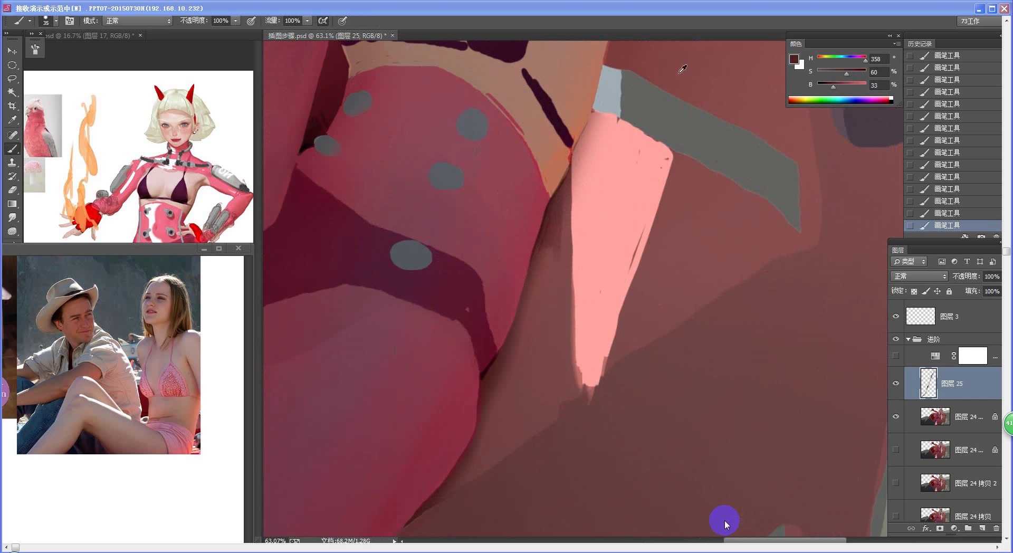
Set the foreground colour to H 359, S 61, B 43 and blend the shadow beside the waist into the seat with sampled reds
key(n)
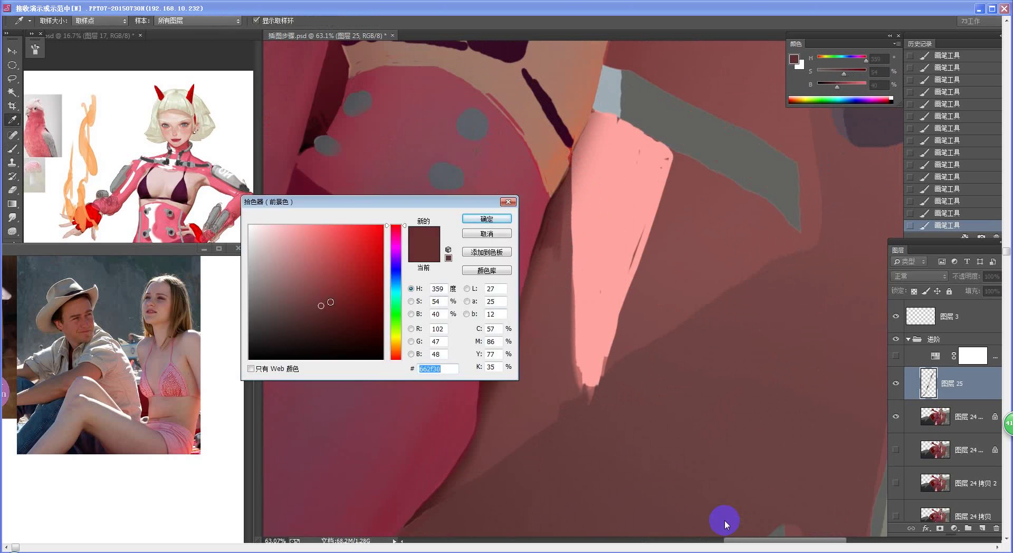
click(331, 302)
click(486, 218)
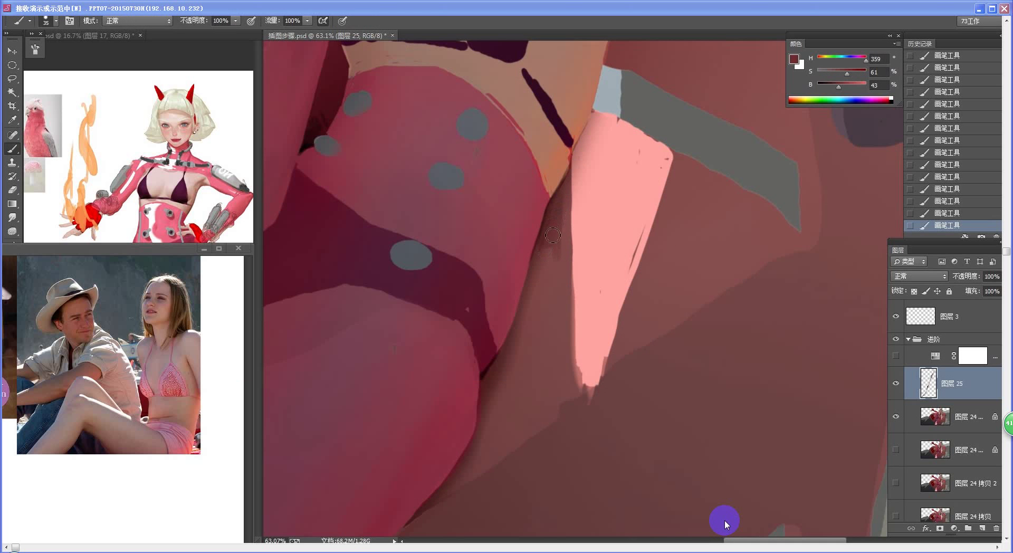
drag(564, 204, 561, 255)
alt+click(552, 203)
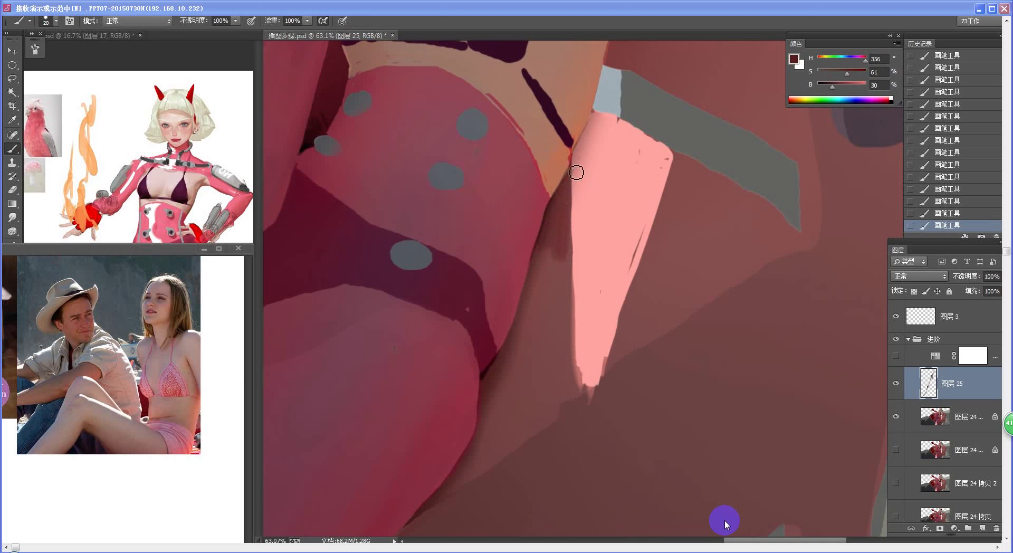
alt+click(557, 242)
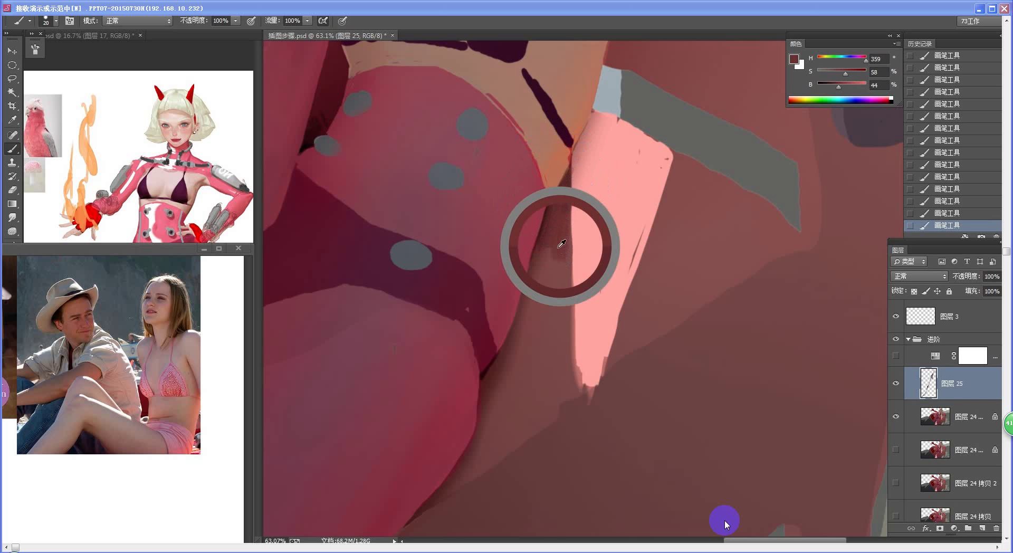
drag(564, 298, 523, 355)
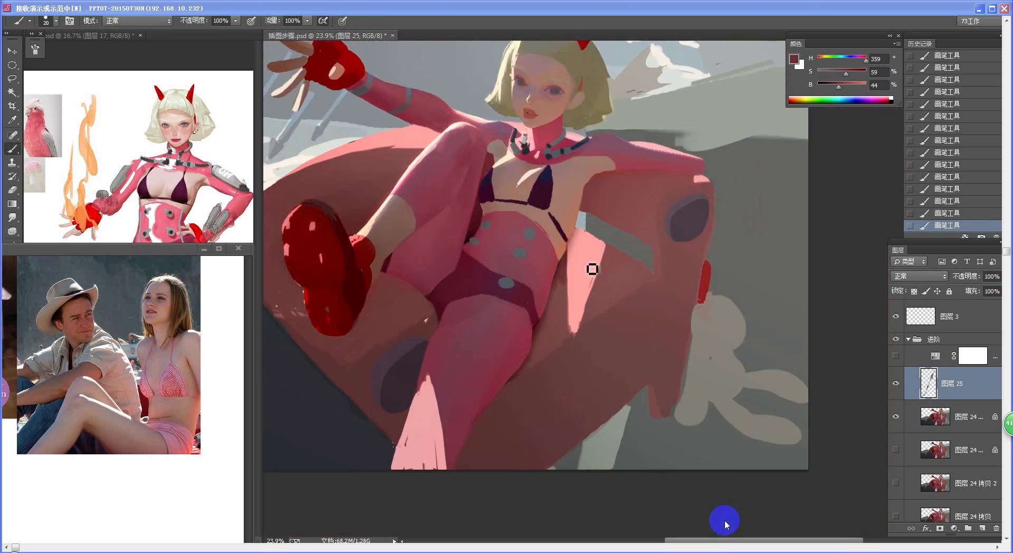
Sample light pink H 2, S 37, B 98, step back two trial strokes and touch up the upper inner edge of the light pink strip
drag(600, 314, 607, 313)
key(b)
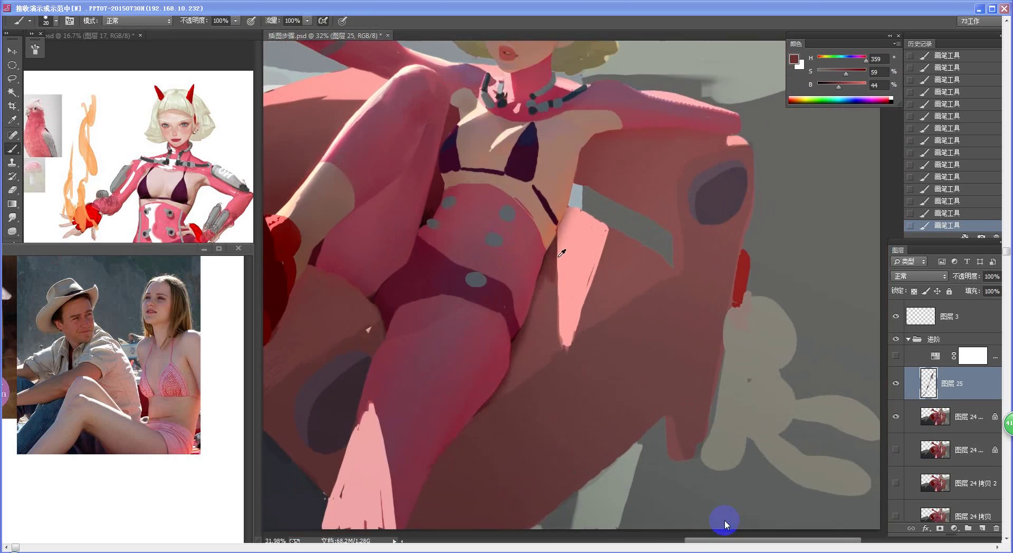
alt+click(577, 222)
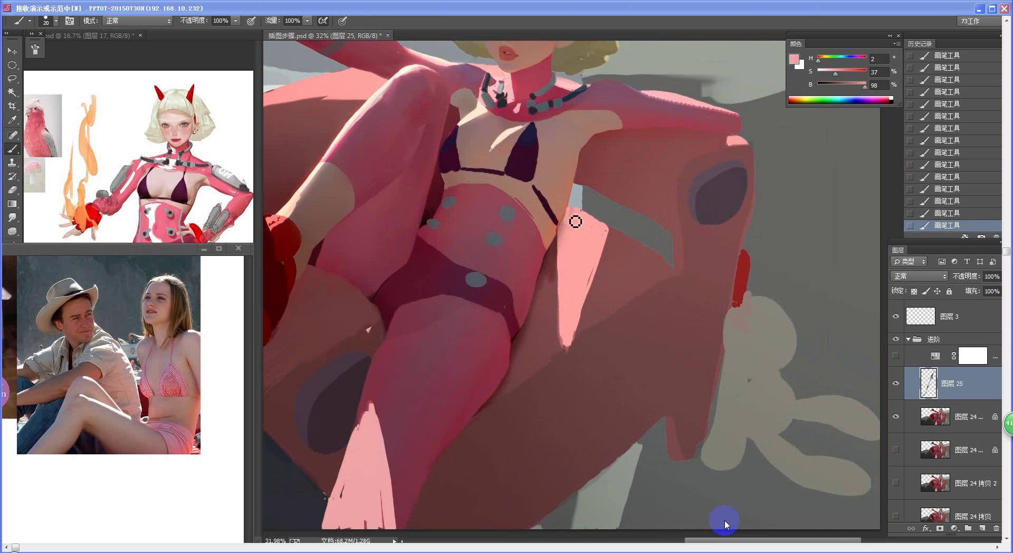
key(ctrl+alt+z)
key(ctrl+alt+z)
drag(579, 214, 567, 231)
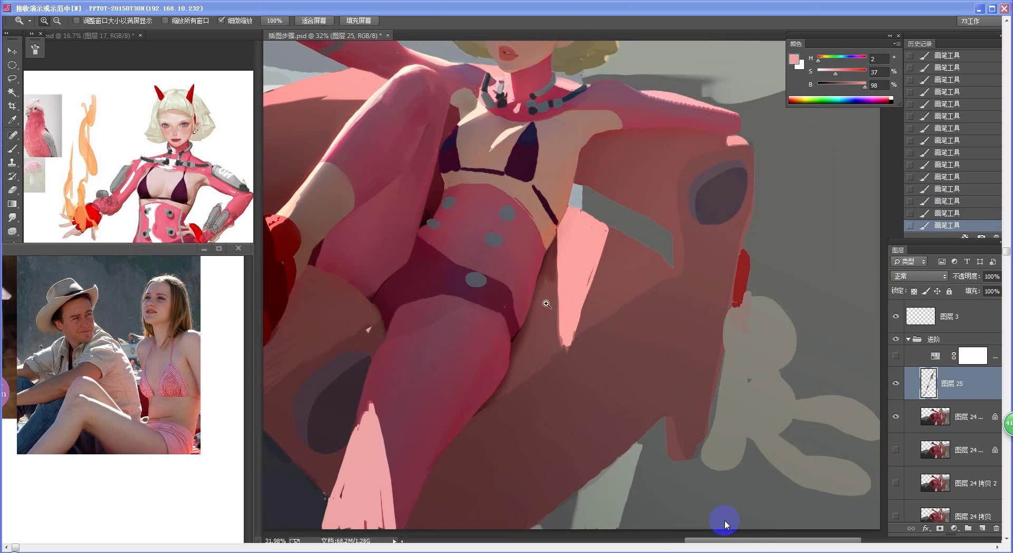
Deepen the contact shadow down the outer hip with sampled dark reds, ending on H 350, S 73, B 19 with a 20 px brush
drag(545, 303, 486, 296)
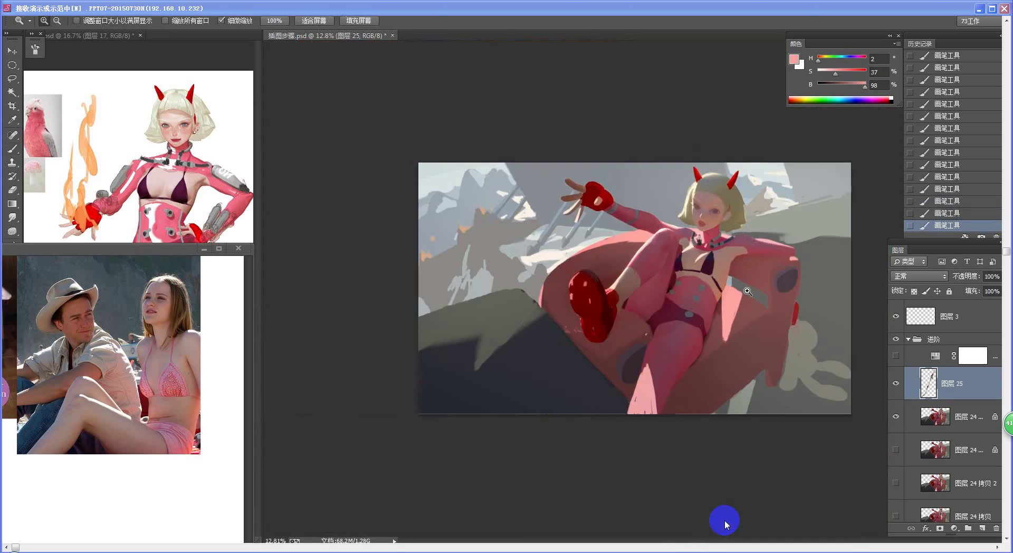
scroll(750, 333, up, 5)
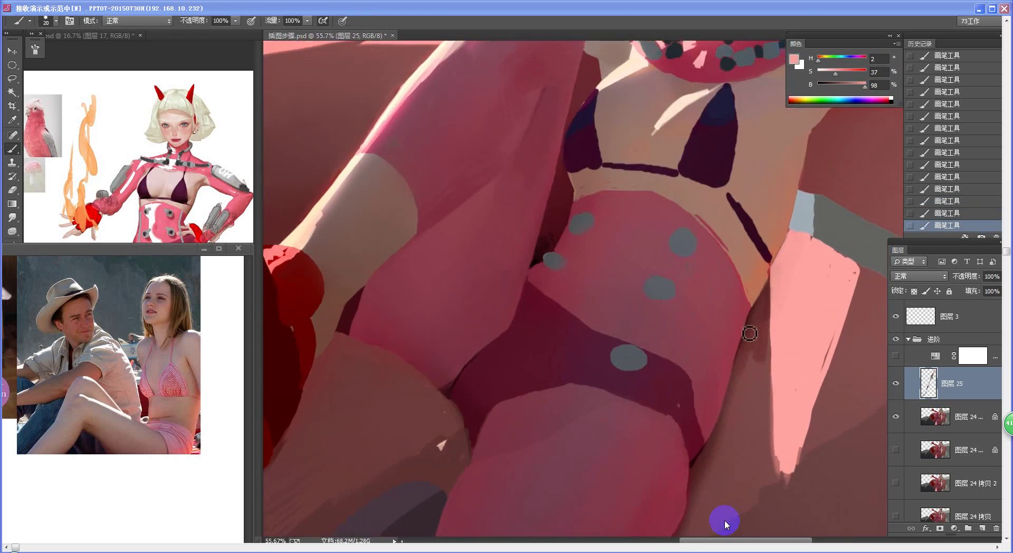
drag(737, 382, 643, 314)
alt+click(651, 284)
alt+click(653, 283)
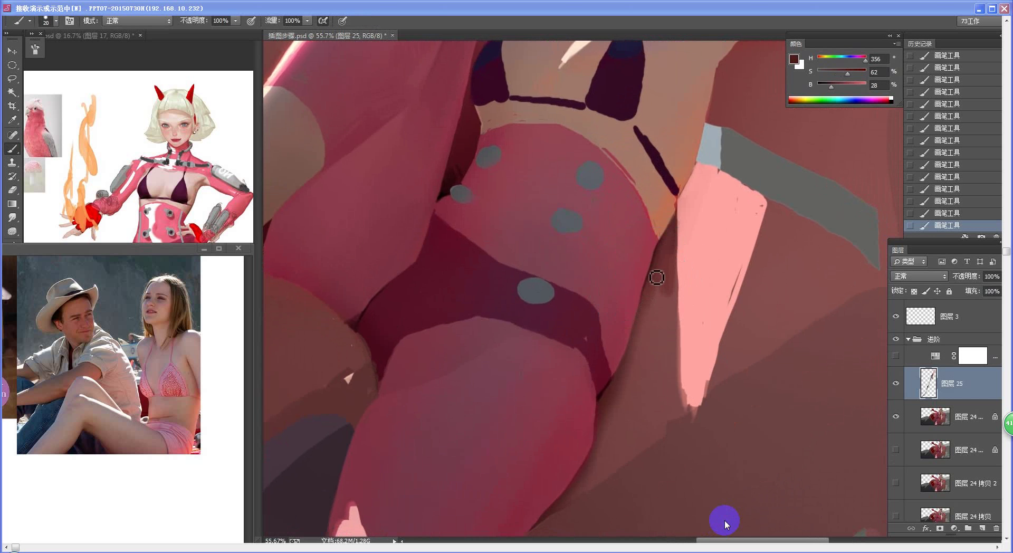
alt+click(633, 333)
alt+click(610, 390)
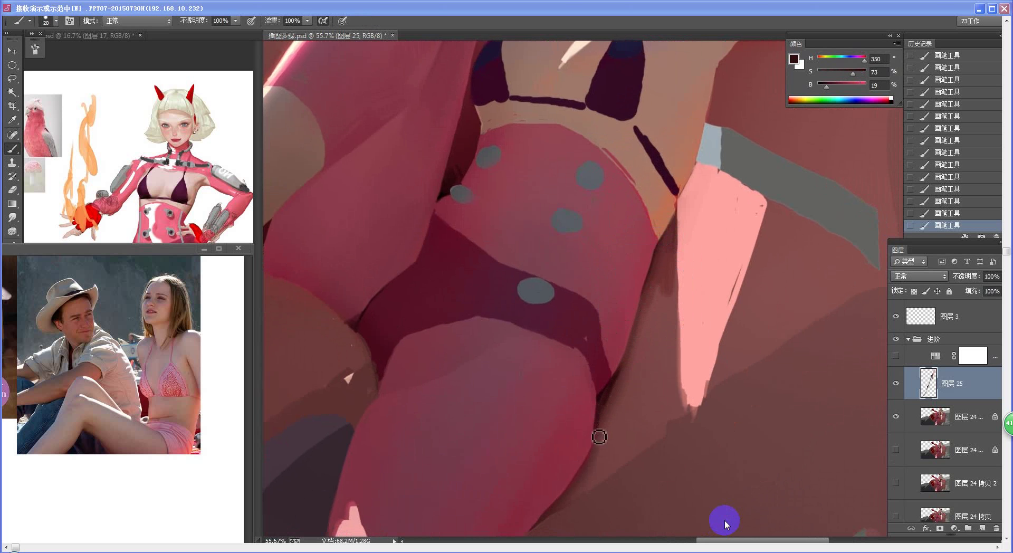
Touch up the hip's outer edge with a sampled red, H 348, S 70, B 57, and open and dismiss the incoming chat message
key(ctrl+0)
key(z)
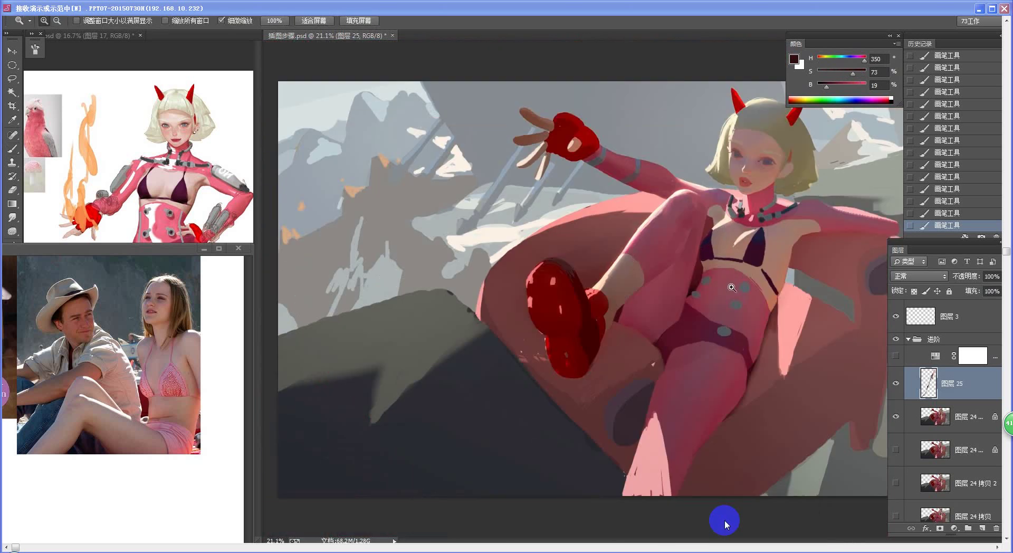
mouse_move(704, 246)
mouse_down()
mouse_move(690, 313)
mouse_move(715, 309)
mouse_up()
click(753, 341)
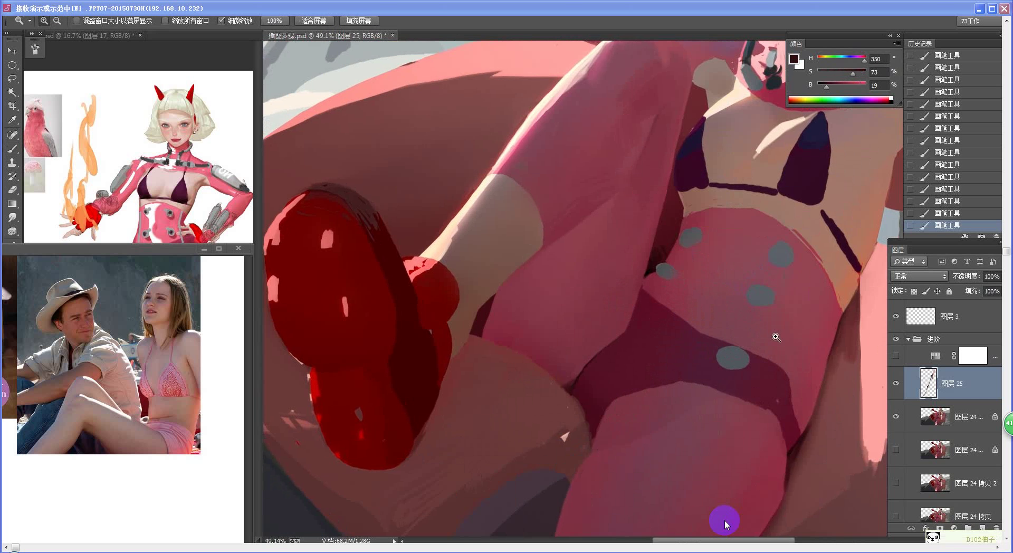
key(b)
drag(766, 358, 629, 251)
alt+click(643, 363)
drag(654, 349, 644, 401)
click(980, 540)
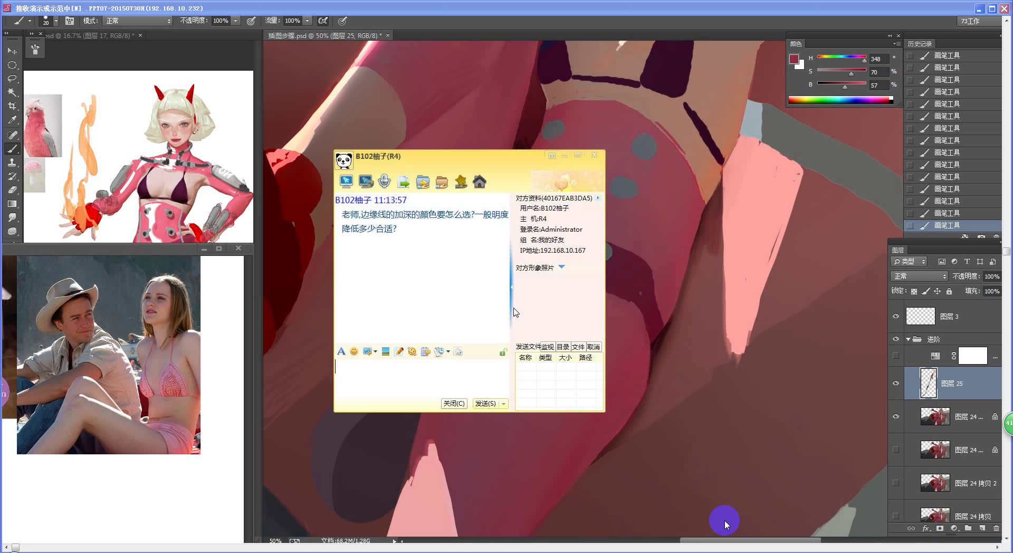
click(517, 445)
Sample dark red H 348, S 69, B 25 and paint a faint 70 px shadow stroke along the lowered thigh, replacing a heavier trial stroke
drag(600, 455, 527, 340)
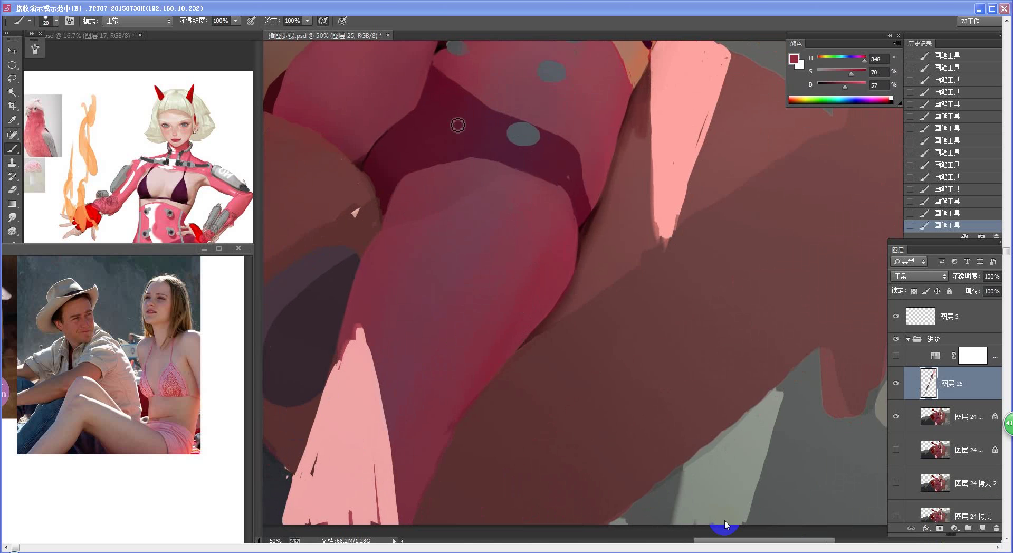
alt+click(361, 156)
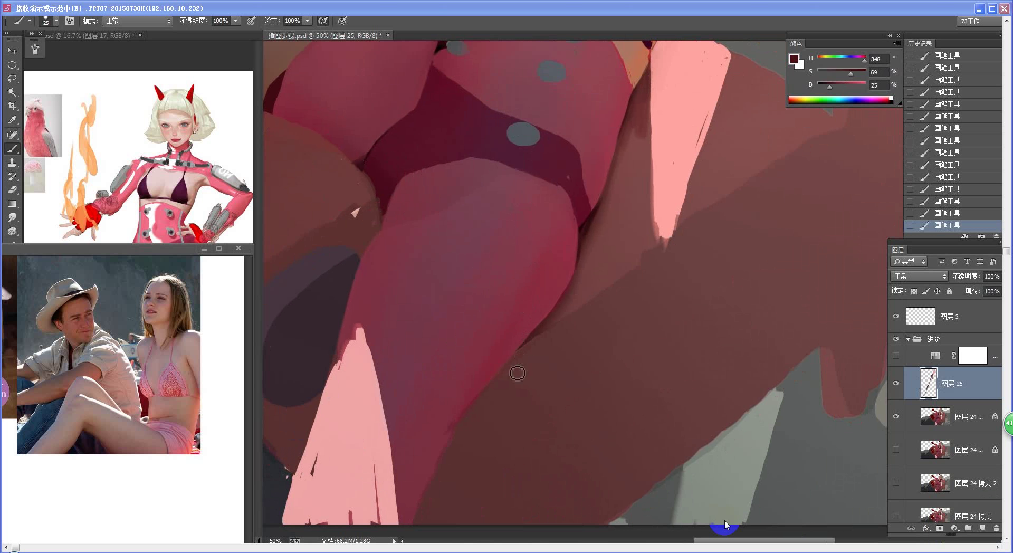
drag(444, 424, 501, 299)
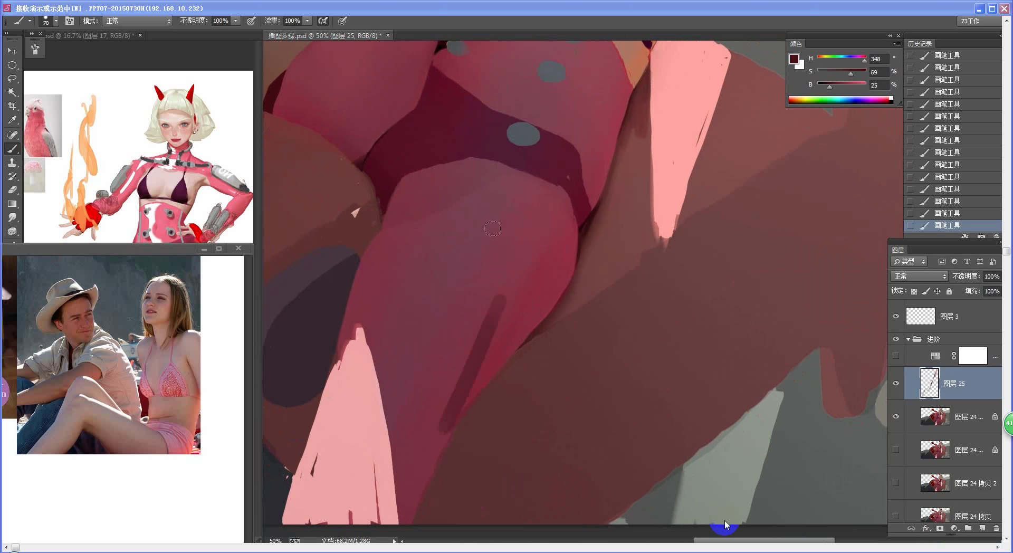
key(ctrl+z)
drag(460, 407, 507, 287)
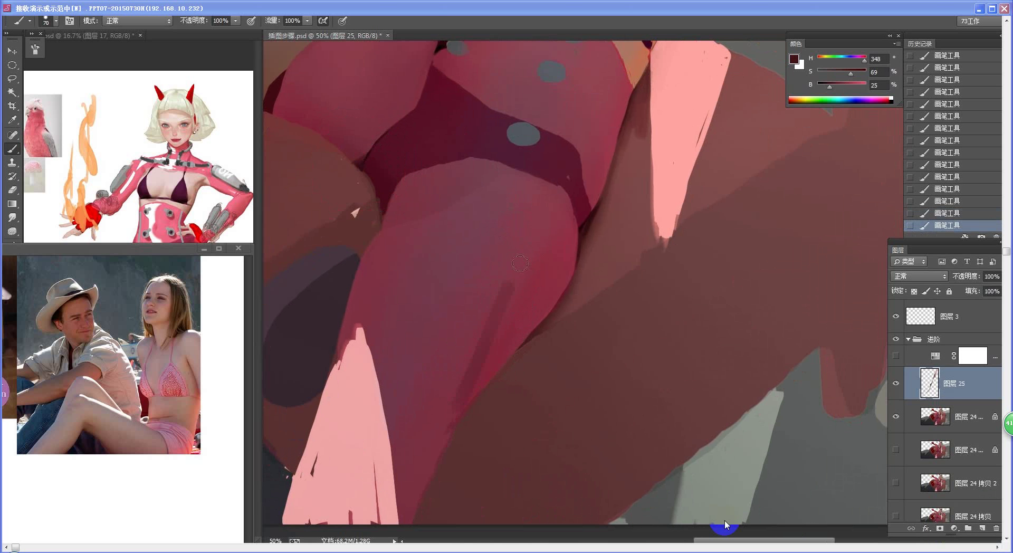
Blend the new shadow plane on the lowered thigh into the surrounding pink with sampled mid reds around H 348, S 64, B 44
alt+click(492, 322)
alt+click(486, 344)
mouse_move(482, 309)
mouse_down()
mouse_move(452, 408)
mouse_move(461, 345)
mouse_up()
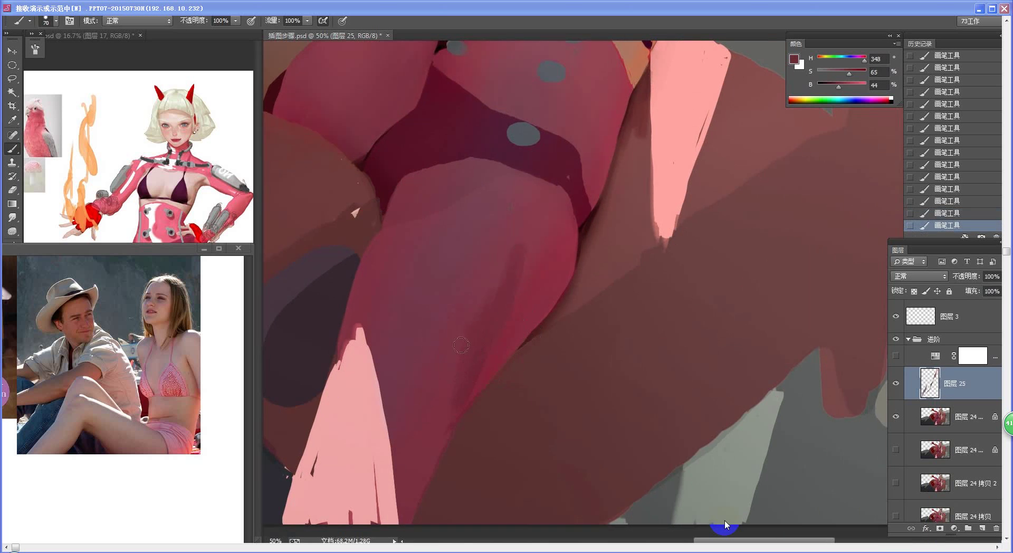
alt+click(465, 382)
drag(528, 365, 475, 365)
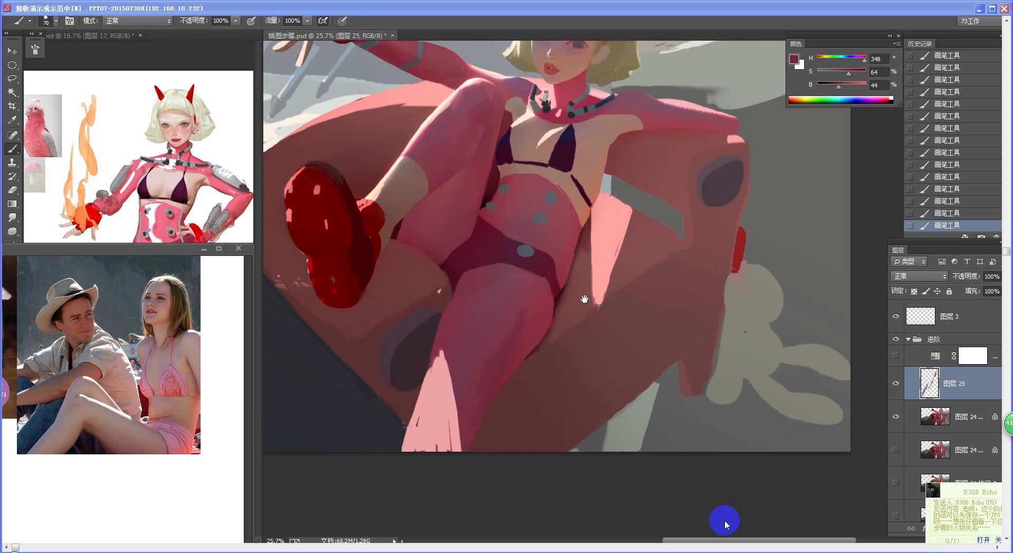
Open the second incoming chat message, read it and minimise its window
drag(584, 298, 566, 334)
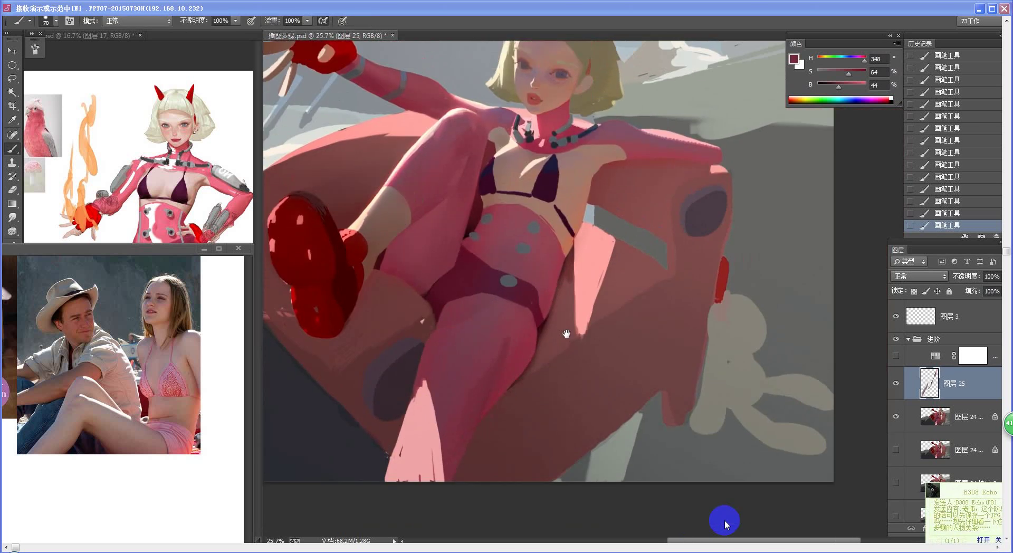
click(961, 520)
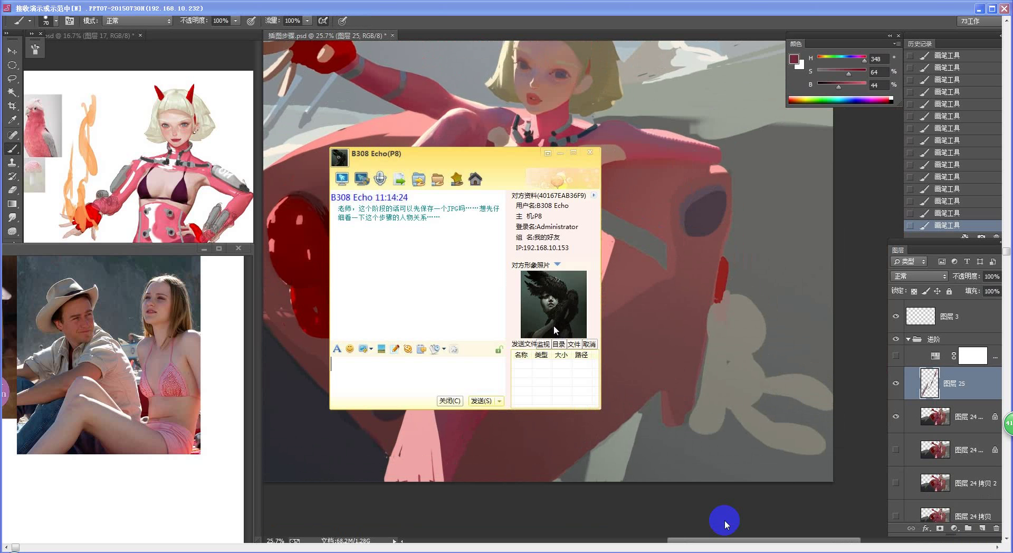
click(561, 153)
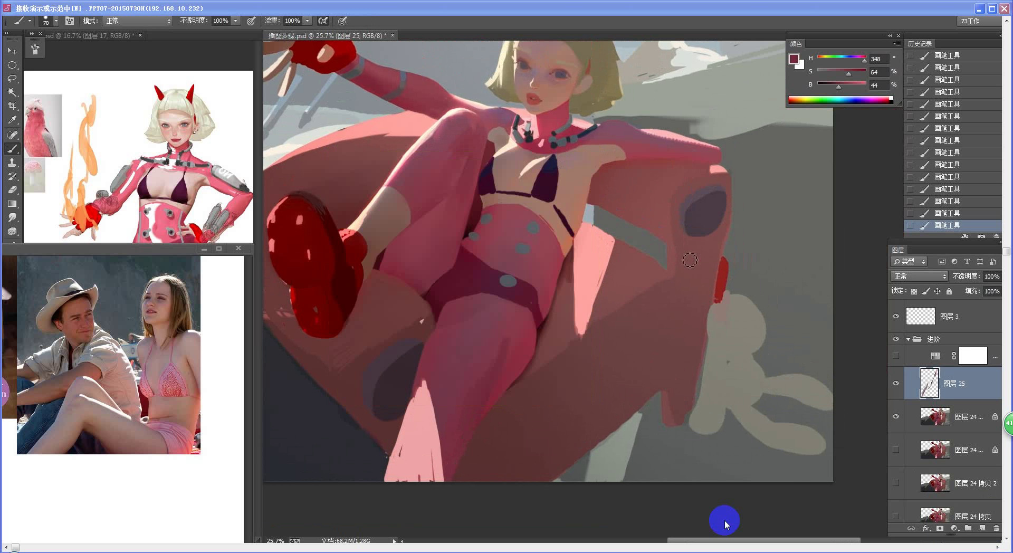
Compare the painting before and after the shading work by toggling the visibility of layer 25 and the locked layer 24 copies
click(897, 447)
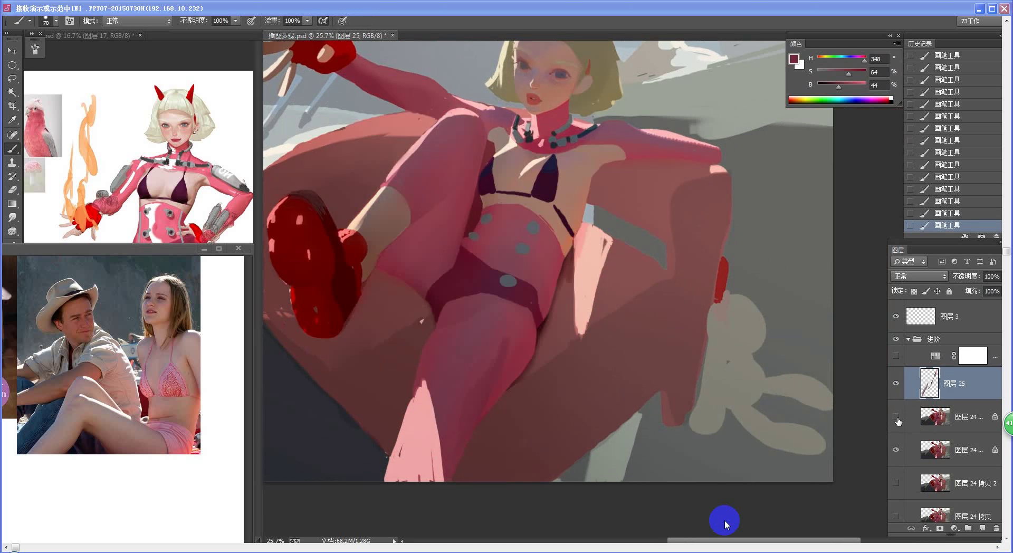
click(896, 389)
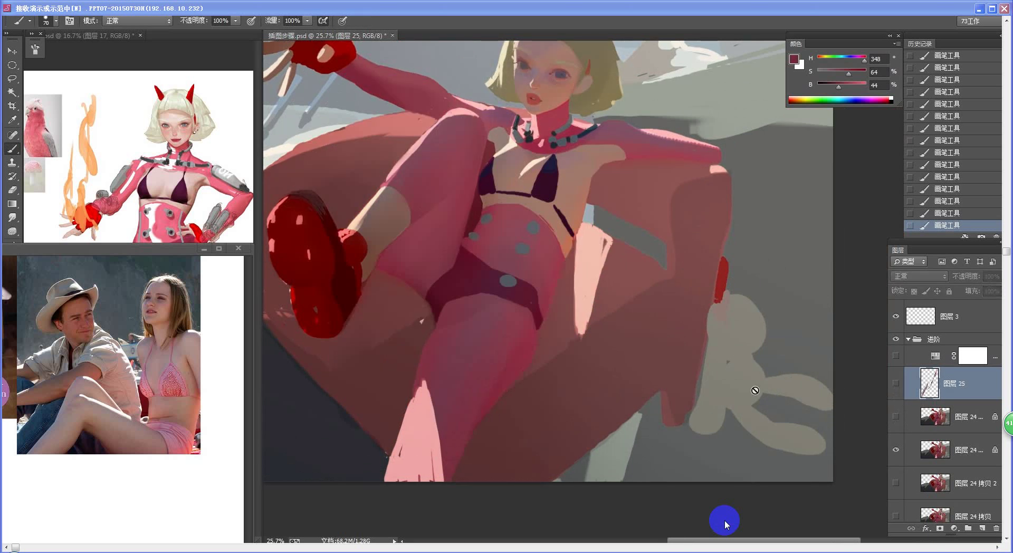
drag(755, 390, 703, 386)
drag(792, 373, 815, 395)
drag(815, 395, 631, 394)
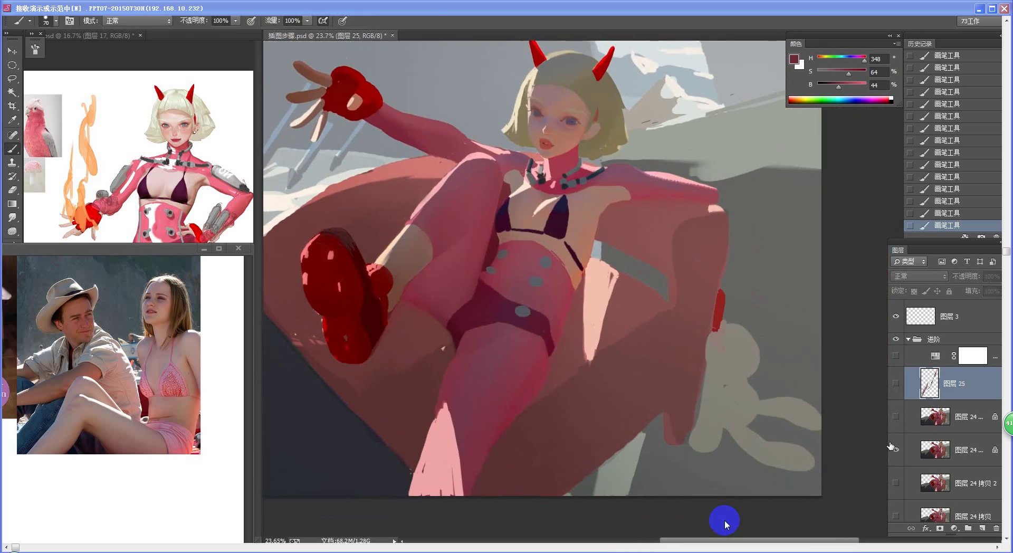
click(895, 384)
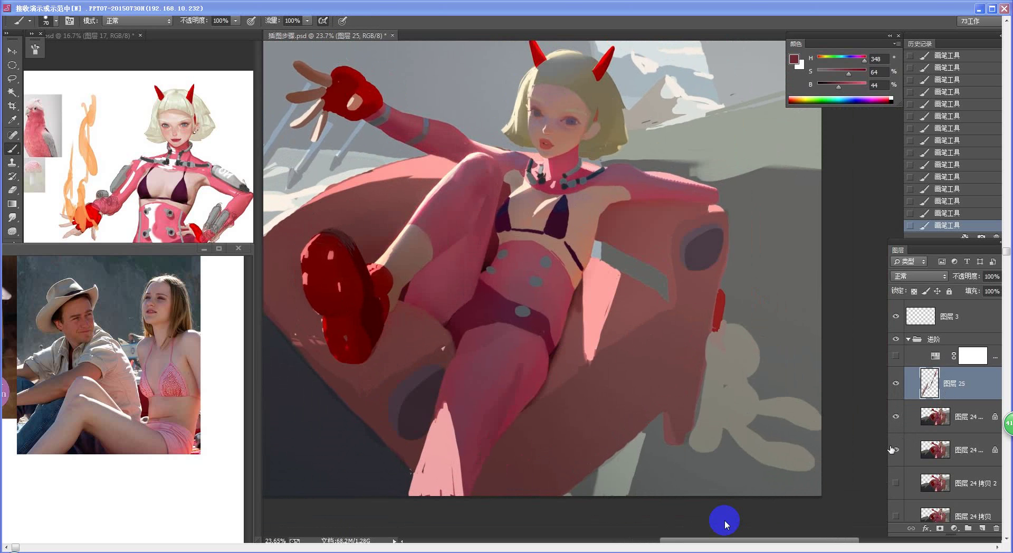
Paint a dark red shade into the gap between the waist and the light pink strip with a brush of about 40 px
scroll(583, 379, up, 3)
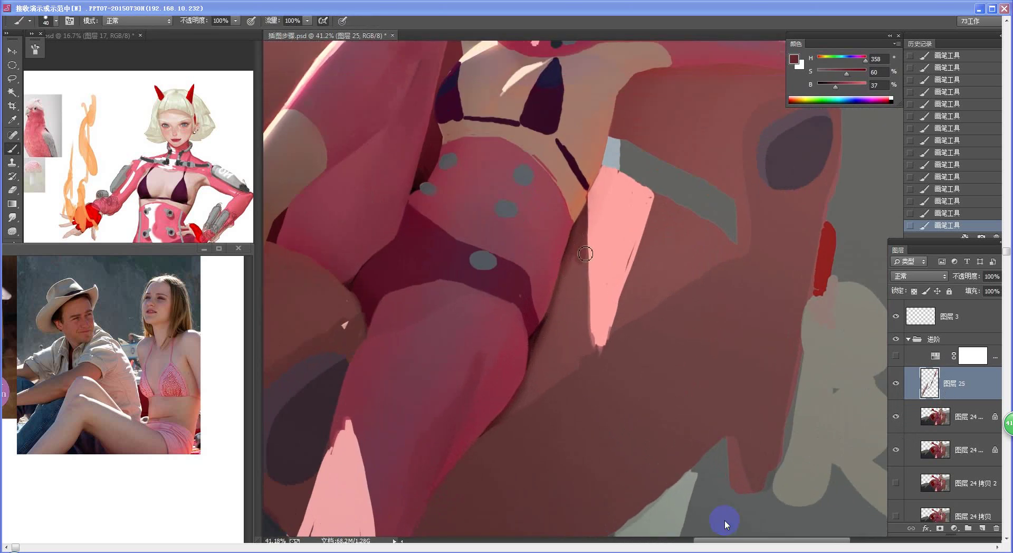
key([)
drag(586, 252, 581, 229)
Extend the cast shadow down beside the hip with a 60 px brush and blend it into the seat using sampled reds
alt+click(536, 334)
key(bracketright)
alt+click(554, 325)
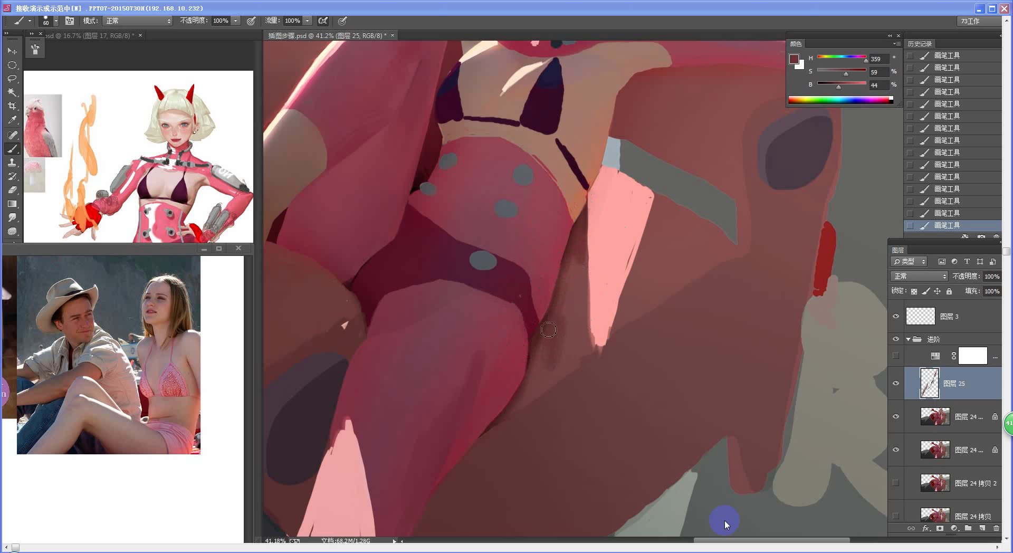
alt+click(542, 333)
alt+click(547, 346)
mouse_move(565, 385)
mouse_down()
mouse_move(540, 402)
mouse_move(580, 244)
mouse_move(777, 372)
mouse_move(756, 390)
mouse_move(646, 331)
mouse_move(535, 314)
mouse_move(557, 298)
mouse_move(531, 315)
mouse_up()
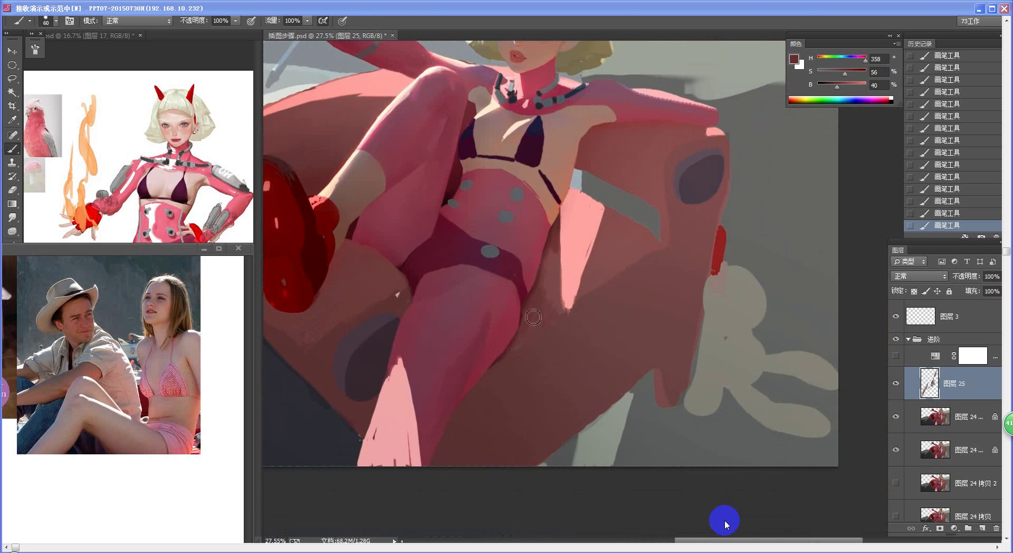
Touch up the seat's cast shadow beside the thigh with sampled dark reds and a 60 px brush, undoing the last stroke
alt+click(546, 288)
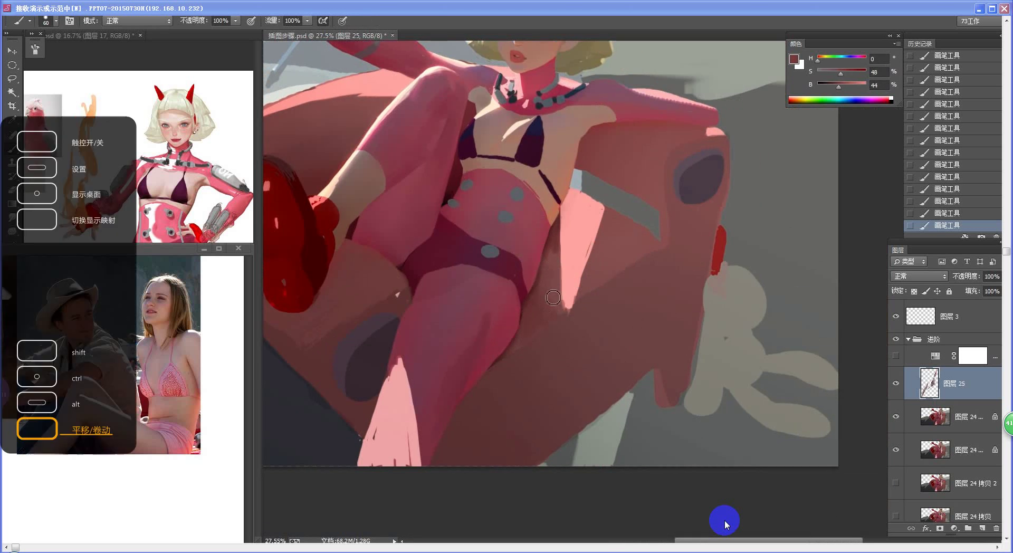
key(ctrl+space)
mouse_move(558, 375)
mouse_down()
mouse_move(534, 386)
mouse_move(586, 327)
mouse_up()
alt+click(530, 296)
alt+click(527, 299)
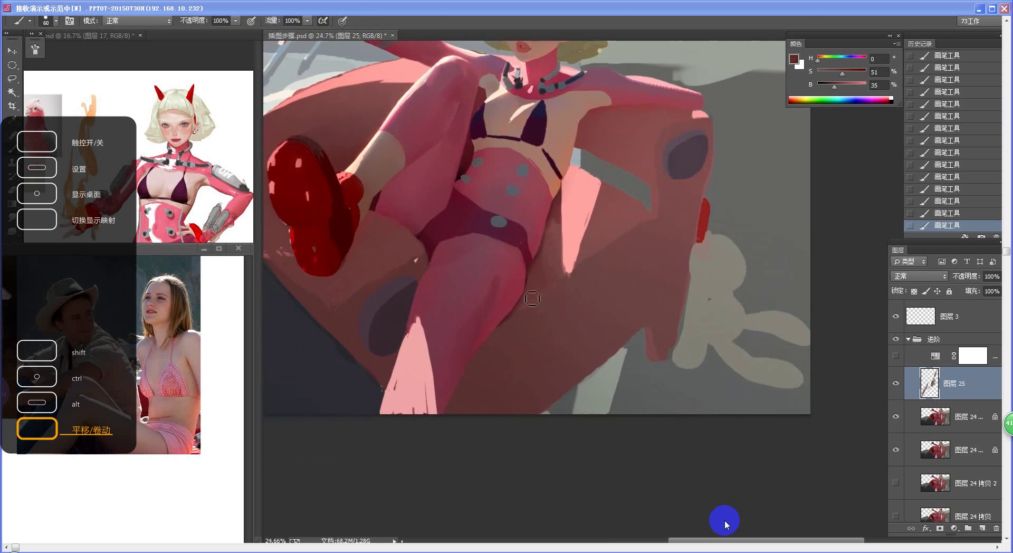
mouse_move(534, 293)
mouse_down()
mouse_move(526, 311)
mouse_move(538, 295)
mouse_up()
key(ctrl+z)
alt+click(525, 298)
Smudge the shadow edges beside the hip and thigh at 10% strength to soften their transition into the seat
click(15, 218)
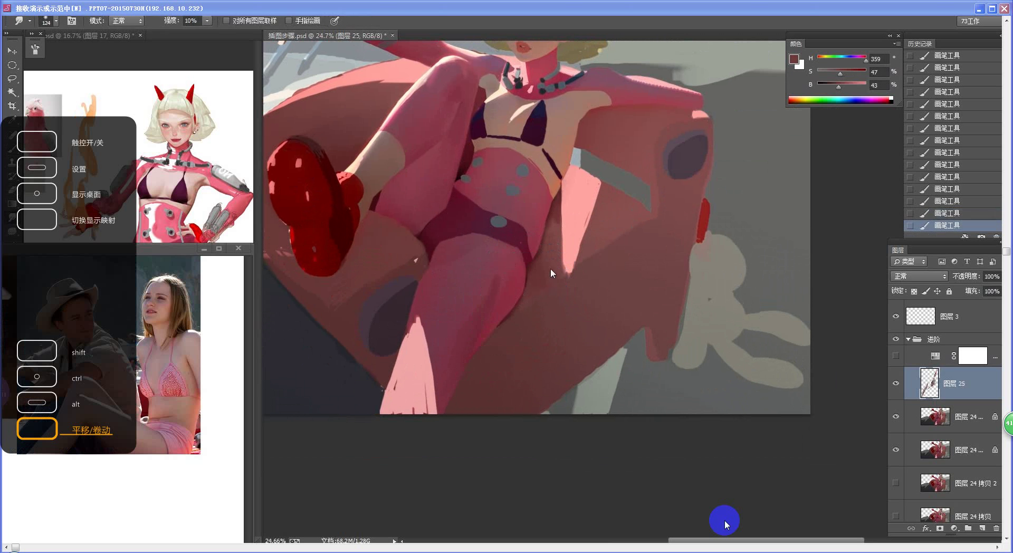
drag(547, 268, 553, 258)
drag(565, 223, 559, 212)
drag(526, 314, 522, 323)
mouse_move(532, 369)
mouse_down()
mouse_move(511, 370)
mouse_move(519, 368)
mouse_up()
drag(519, 368, 730, 442)
drag(729, 316, 796, 355)
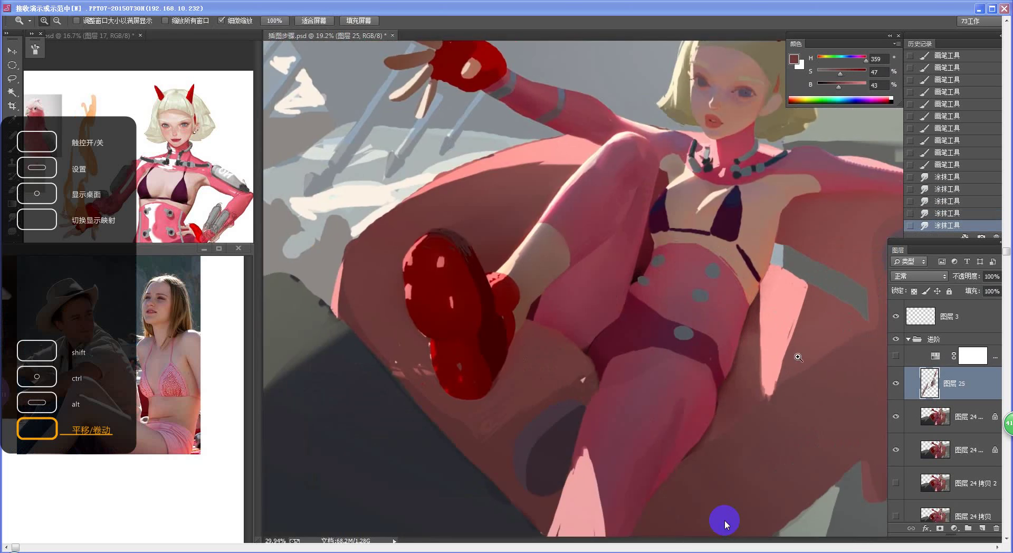
Paint sampled muted reds into the seat area beside the thigh with a 60 px brush
key(b)
mouse_move(666, 342)
mouse_down()
mouse_move(401, 294)
mouse_move(492, 275)
mouse_move(493, 306)
mouse_move(501, 278)
mouse_move(493, 335)
mouse_move(464, 311)
mouse_move(528, 334)
mouse_move(544, 230)
mouse_up()
alt+click(493, 275)
alt+click(494, 284)
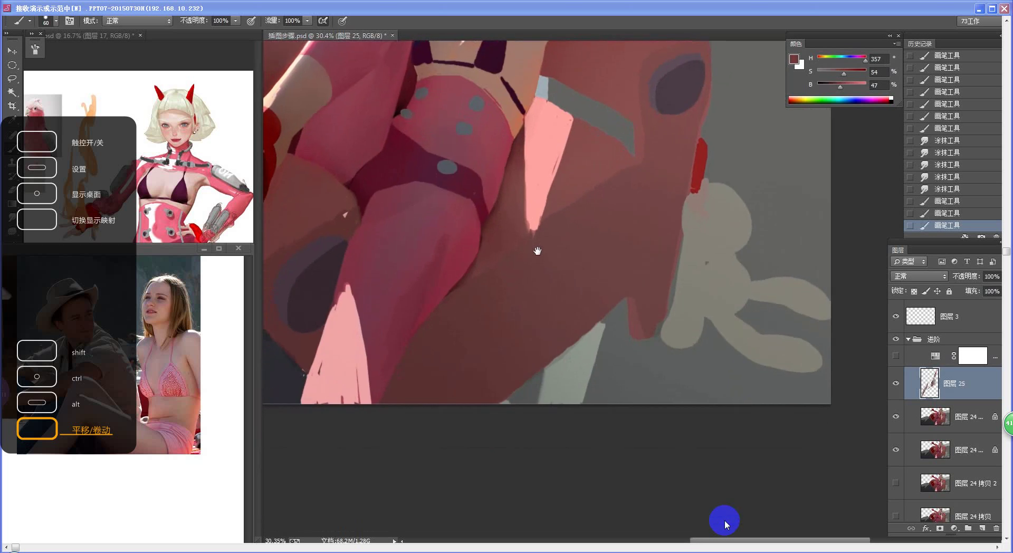
Select the dark seat shadow on 图层 24 拷贝 4 with a Magic Wand tolerance of 11 and copy it to a new layer
click(935, 416)
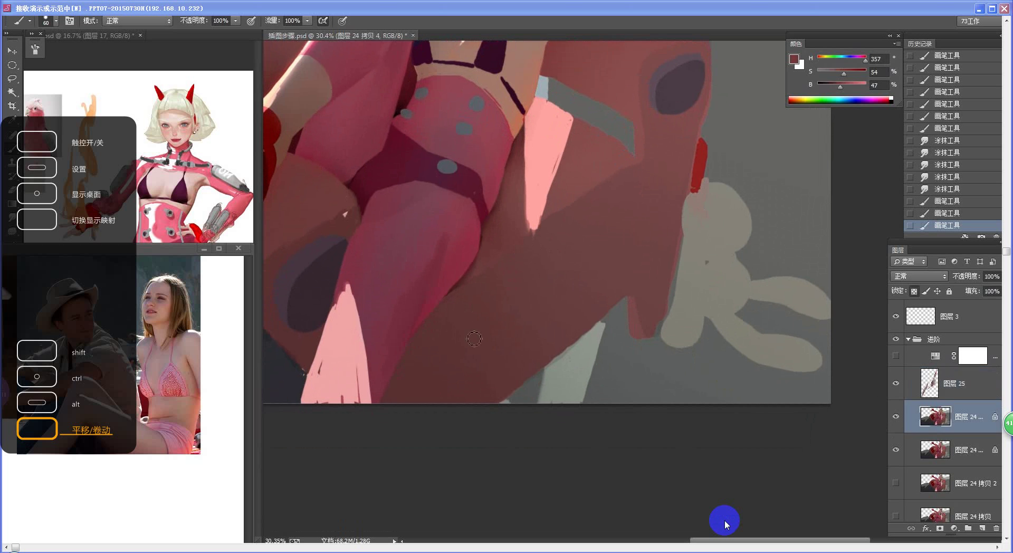
key(w)
click(480, 375)
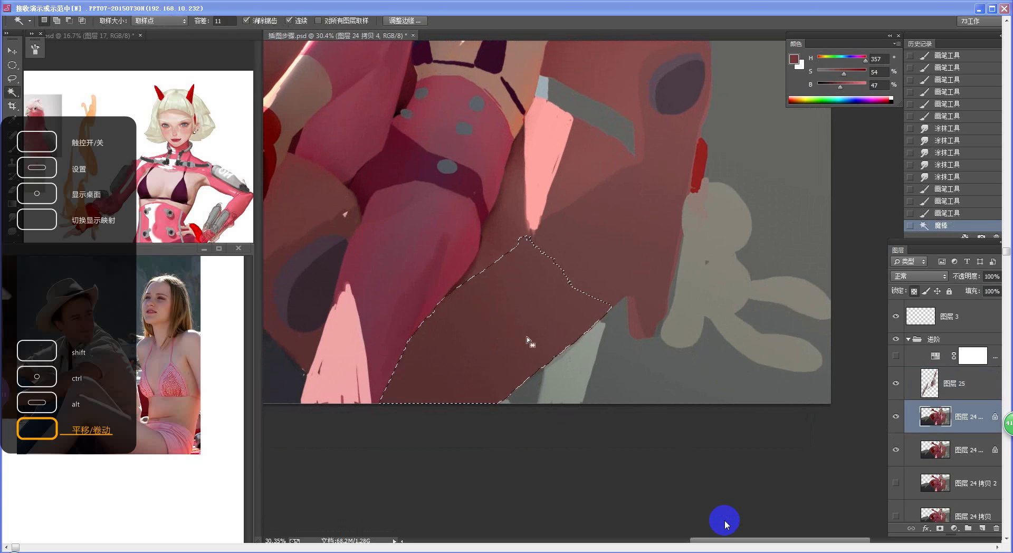
key(ctrl+j)
Darken the copied seat shadow with Hue/Saturation, using saturation -5 and lightness about -20
key(ctrl+u)
mouse_move(844, 287)
mouse_down()
mouse_move(842, 259)
mouse_move(835, 285)
mouse_up()
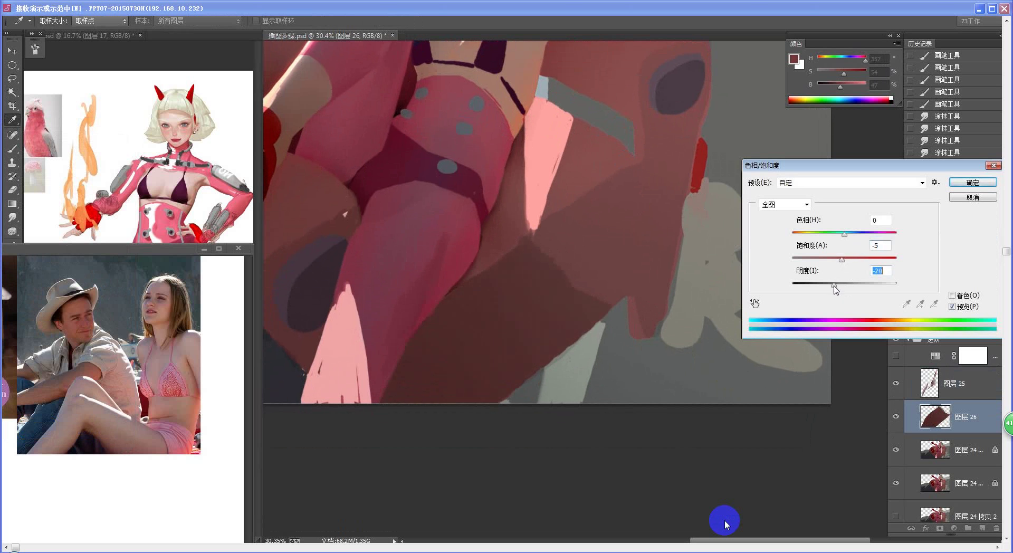
click(970, 183)
Fade the darkened shadow's upper and outer parts near the thigh with a soft eraser of about 989 px
key(e)
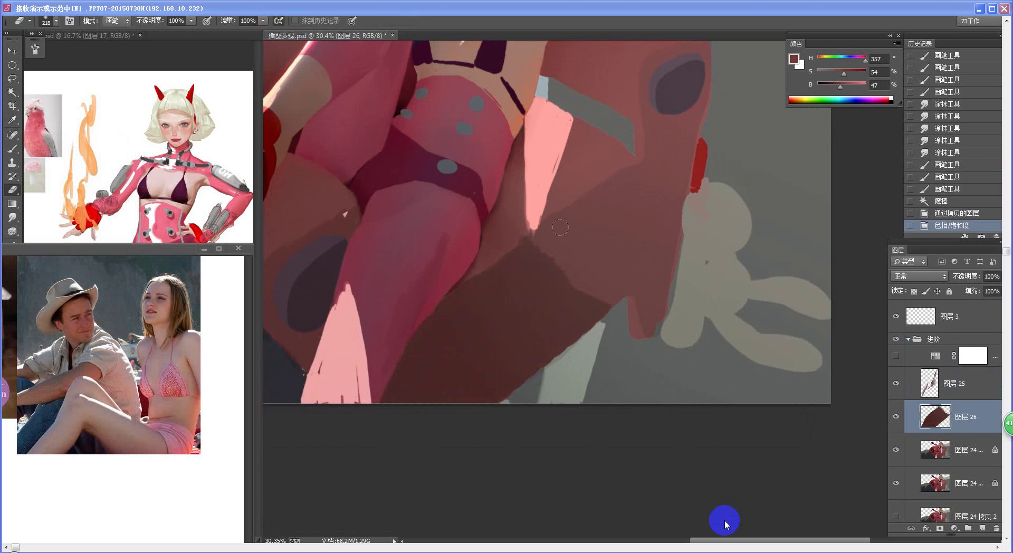
drag(575, 250, 619, 233)
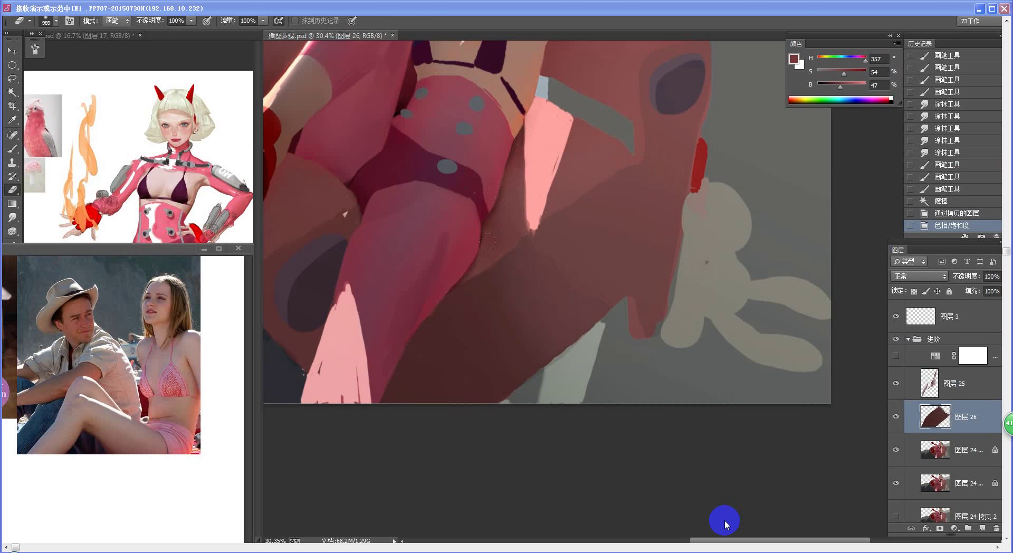
mouse_move(488, 241)
mouse_down()
mouse_move(461, 205)
mouse_move(477, 329)
mouse_move(550, 193)
mouse_up()
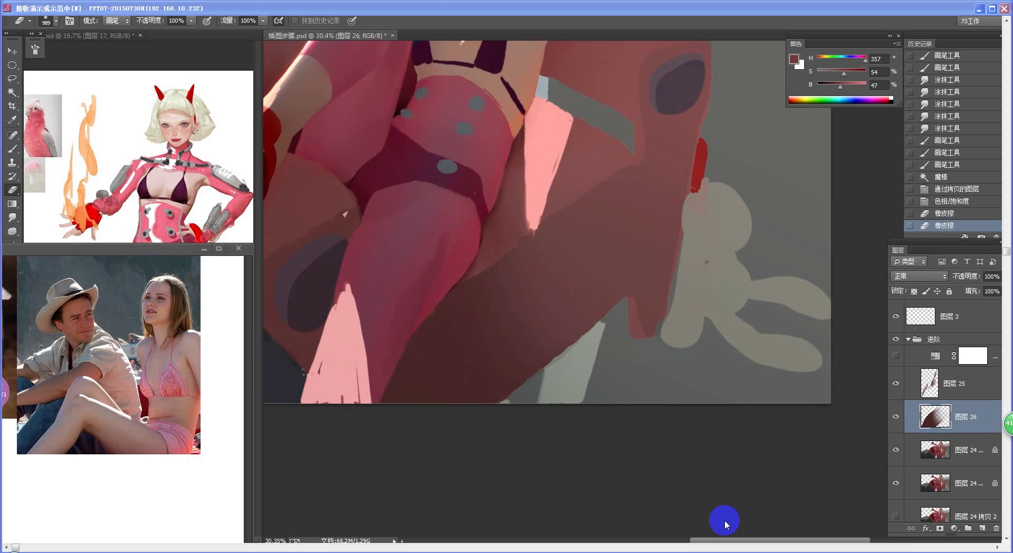
drag(491, 264, 505, 238)
drag(479, 282, 460, 348)
Thin out the remaining darkened shadow beside the lower leg with a soft eraser of about 1379 px
key(ctrl+space)
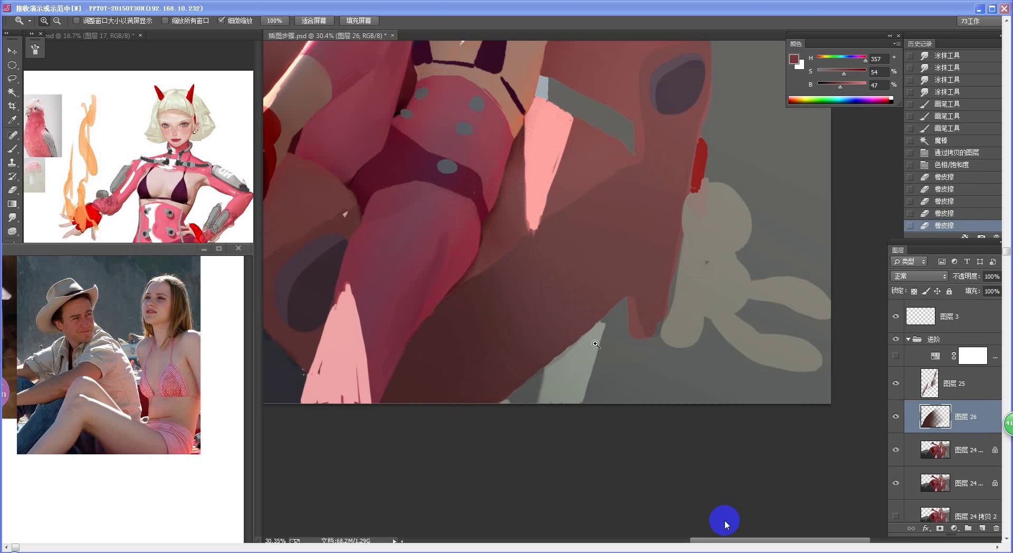
drag(692, 343, 672, 325)
mouse_move(781, 360)
mouse_down()
mouse_move(627, 393)
mouse_move(812, 370)
mouse_up()
key(ctrl+space)
key(space)
mouse_move(765, 398)
mouse_down()
mouse_move(531, 284)
mouse_move(559, 305)
mouse_up()
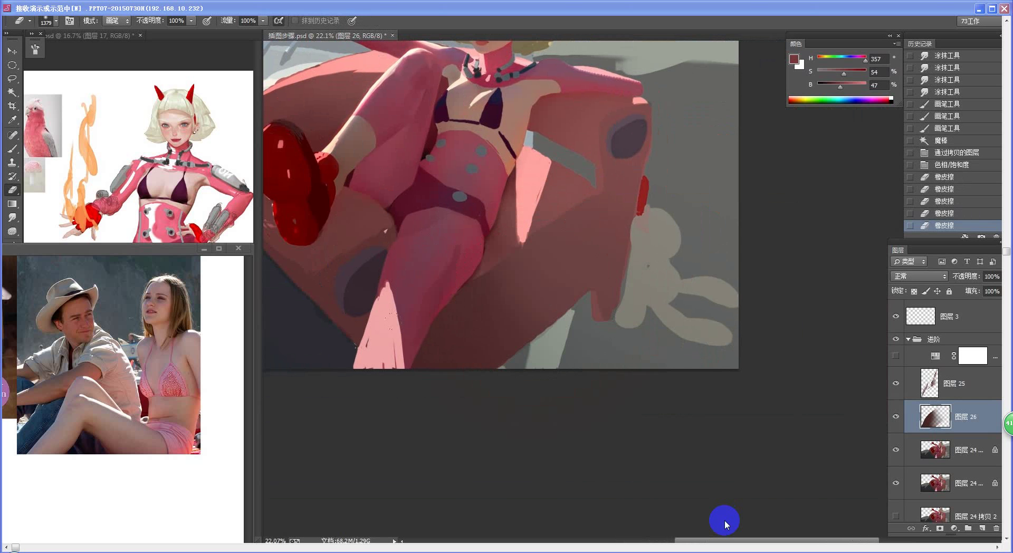
mouse_move(392, 321)
mouse_down()
mouse_move(451, 272)
mouse_move(471, 209)
mouse_up()
drag(392, 379, 412, 364)
Merge layers 25 and 26 down into 图层 24 拷贝 4 and save the document
key(ctrl+space)
mouse_move(587, 339)
mouse_down()
mouse_move(544, 362)
mouse_move(603, 257)
mouse_up()
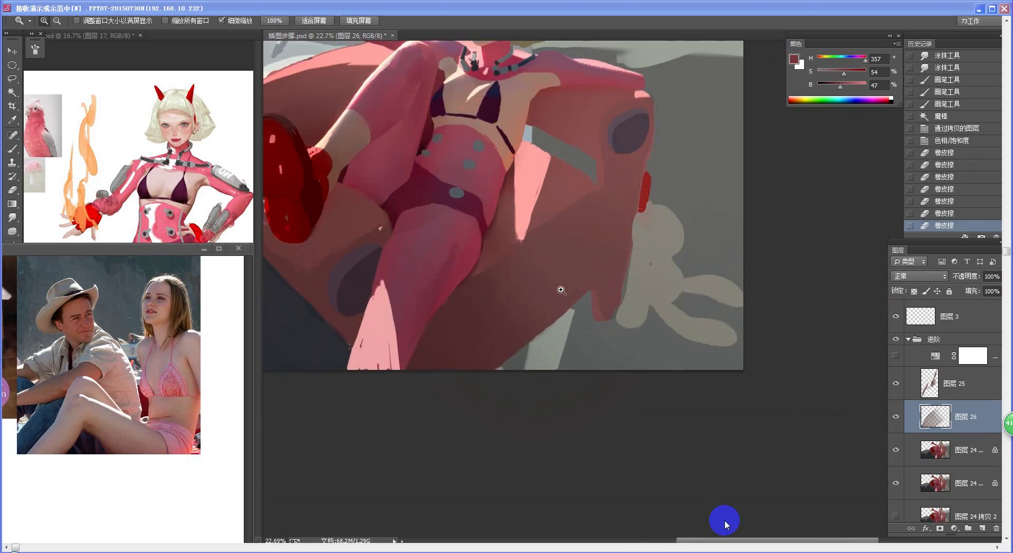
key(space)
drag(518, 277, 524, 295)
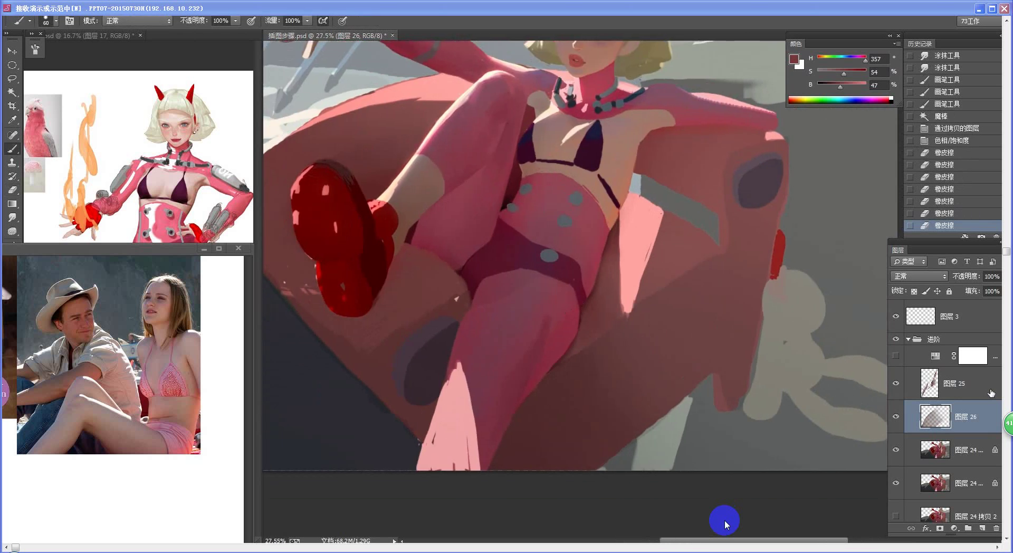
key(ctrl+e)
key(ctrl+e)
key(ctrl+space)
drag(609, 310, 568, 323)
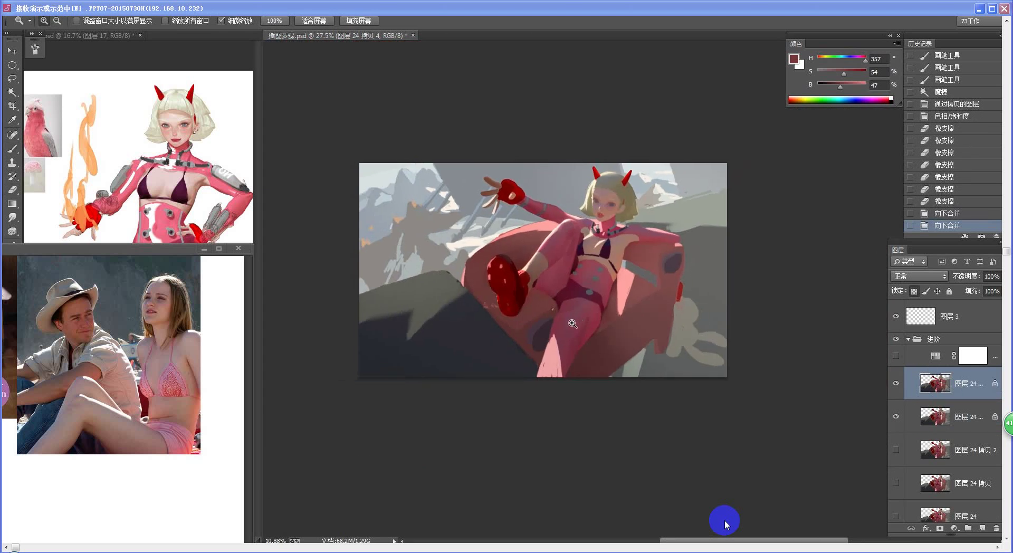
key(space)
drag(601, 261, 695, 281)
key(ctrl+s)
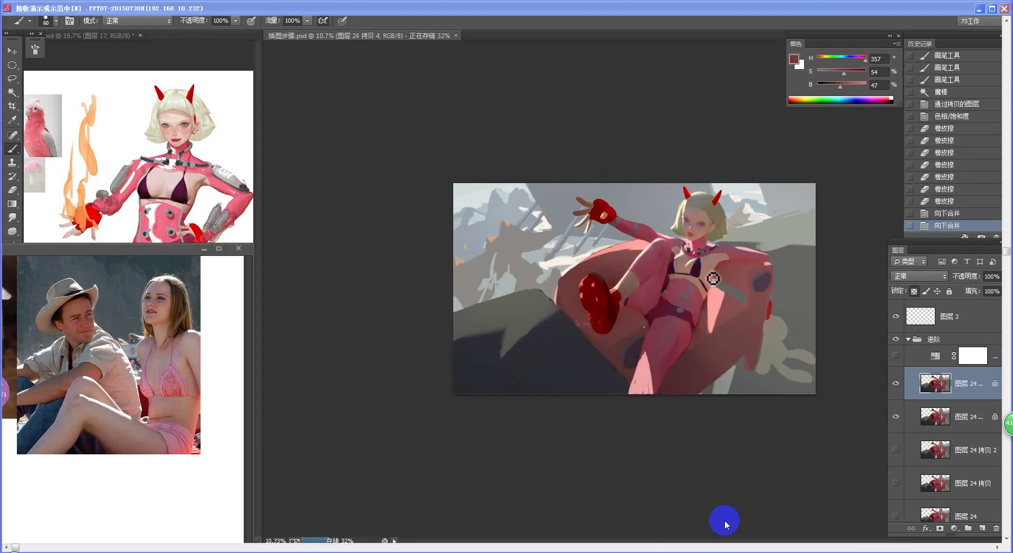
Lasso a curved area on the raised leg's thigh where it meets the skin-coloured band of the calf
key(z)
drag(693, 297, 681, 300)
key(b)
key(l)
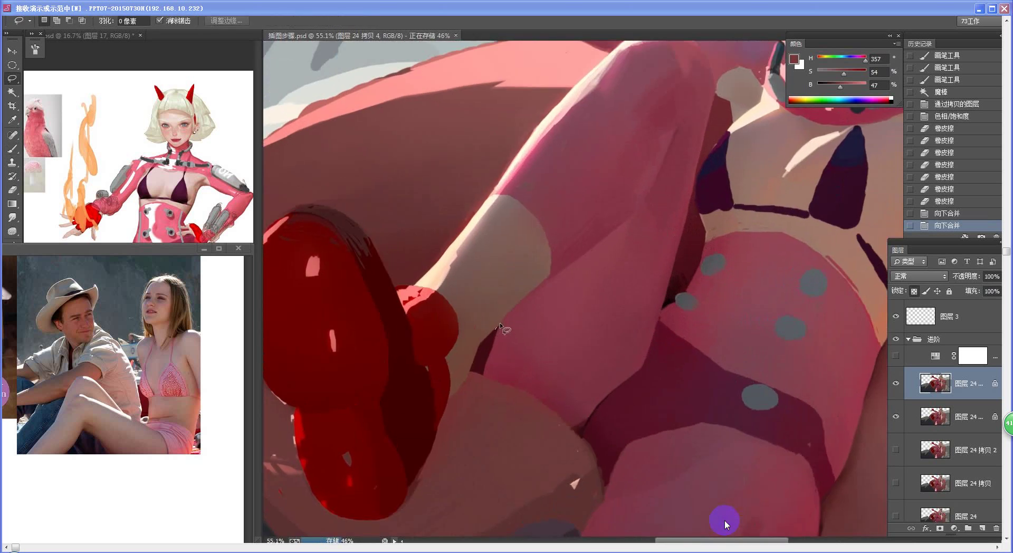
drag(506, 316, 489, 333)
mouse_move(614, 229)
mouse_down()
mouse_move(605, 278)
mouse_move(553, 350)
mouse_move(497, 372)
mouse_move(485, 366)
mouse_move(500, 324)
mouse_up()
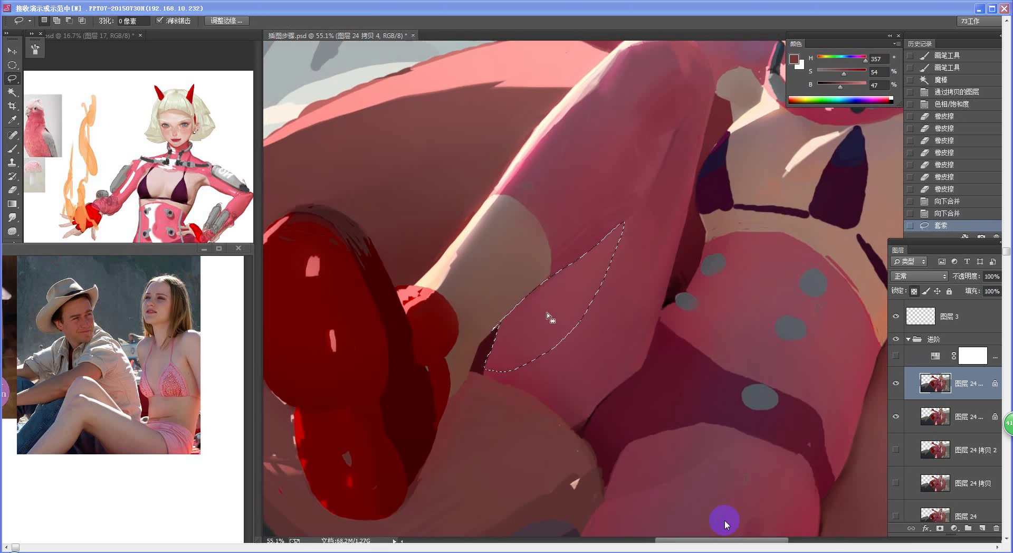
Paint a richer red (H 352, S 67, B 62) along the selected thigh edge and hide the selection outline
key(b)
alt+click(540, 306)
key(n)
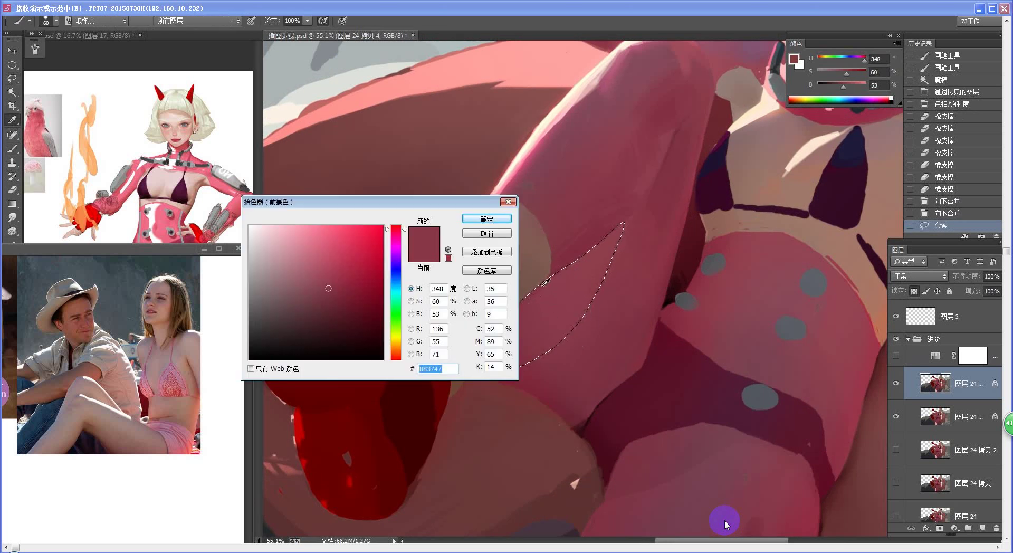
click(407, 226)
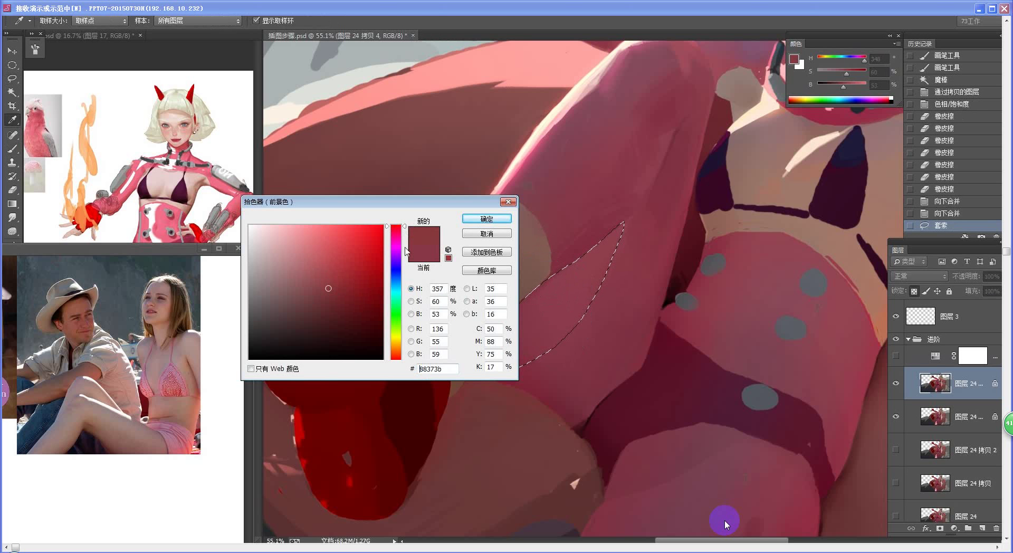
drag(330, 286, 333, 278)
click(340, 277)
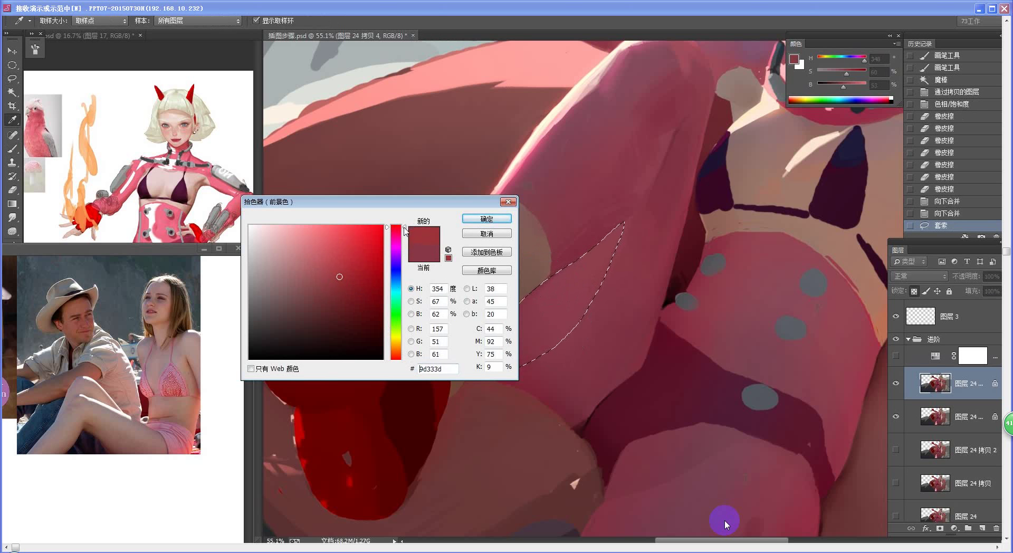
click(486, 219)
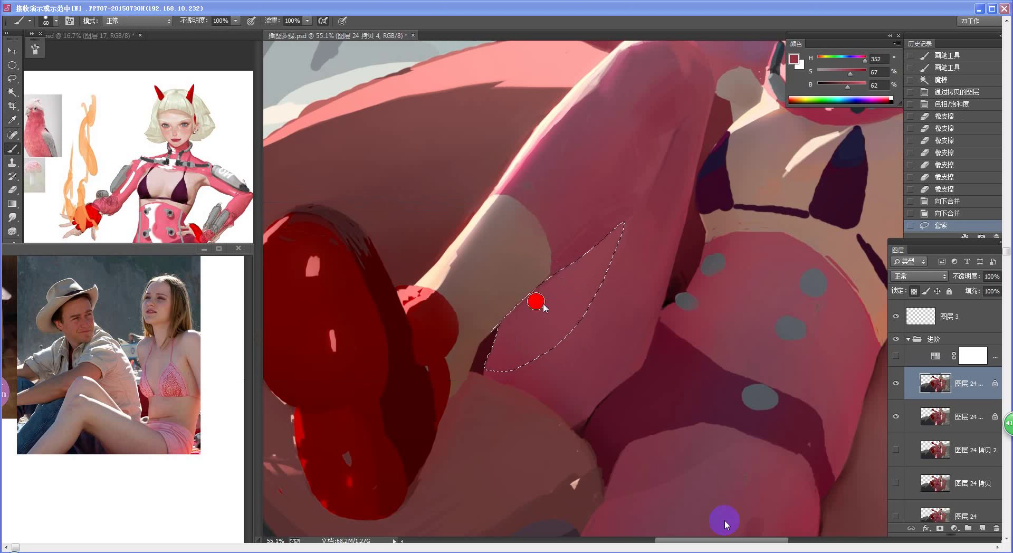
mouse_move(543, 304)
mouse_down()
mouse_move(492, 307)
mouse_move(572, 231)
mouse_move(489, 328)
mouse_move(596, 202)
mouse_move(528, 296)
mouse_up()
key(ctrl+h)
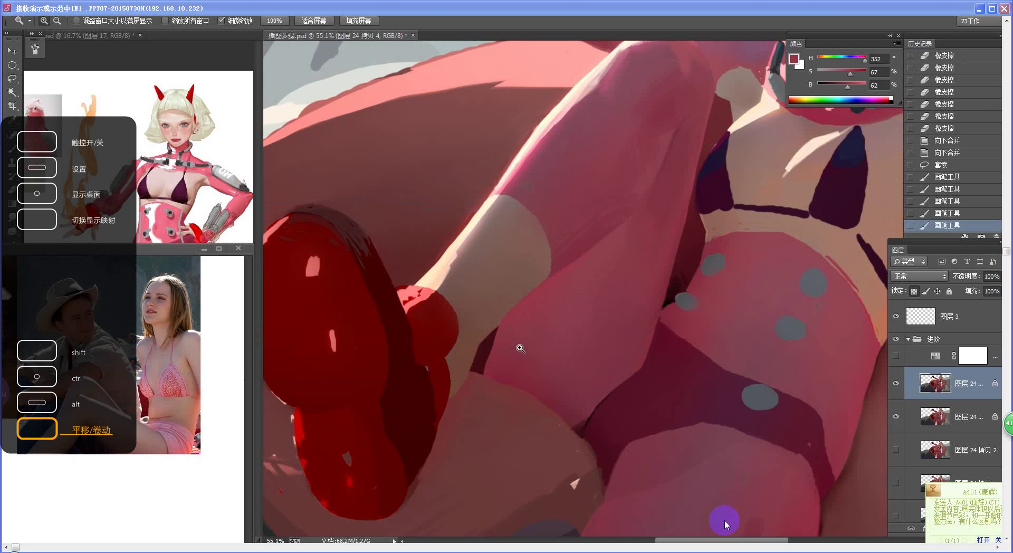
Read the incoming chat message about colour adjustment and close its window
drag(520, 346, 459, 347)
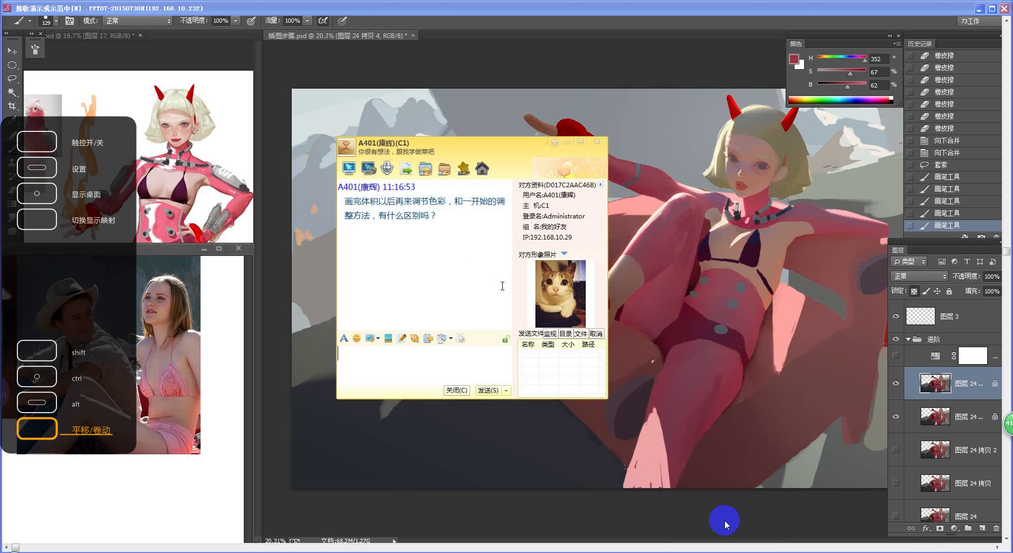
key(Escape)
Strengthen the thigh edge beside the calf with a brighter red (H 352, S 70, B 66) and a 129 px brush
mouse_move(710, 316)
mouse_down()
mouse_move(729, 348)
mouse_move(760, 351)
mouse_up()
drag(489, 248, 449, 275)
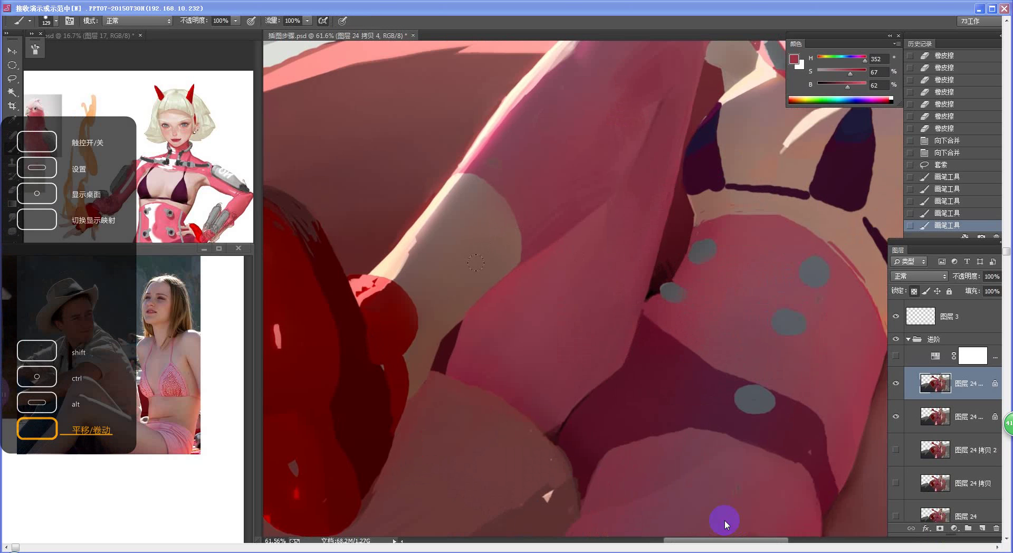
key(n)
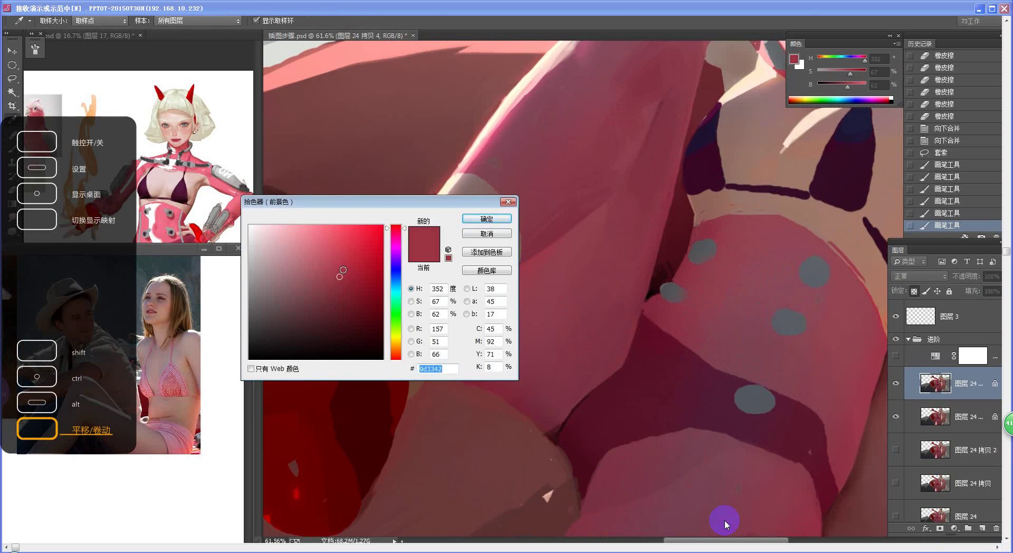
click(343, 270)
click(487, 218)
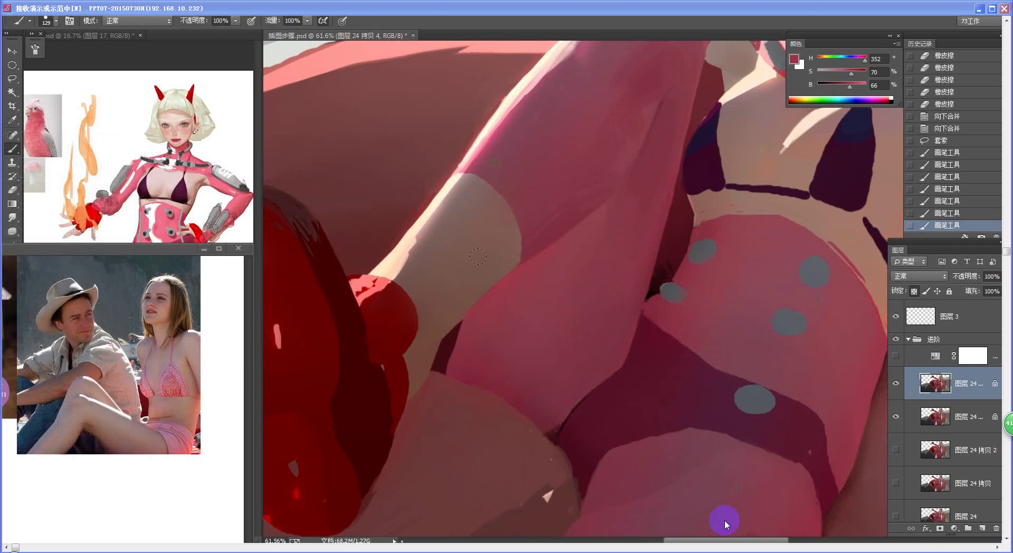
mouse_move(477, 257)
mouse_down()
mouse_move(444, 330)
mouse_move(448, 359)
mouse_move(415, 364)
mouse_up()
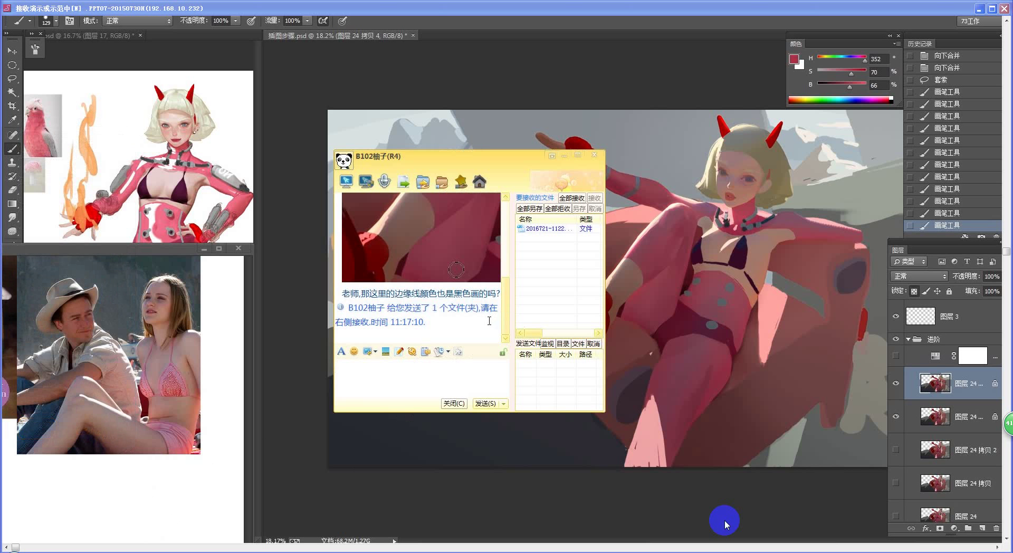
double_click(546, 229)
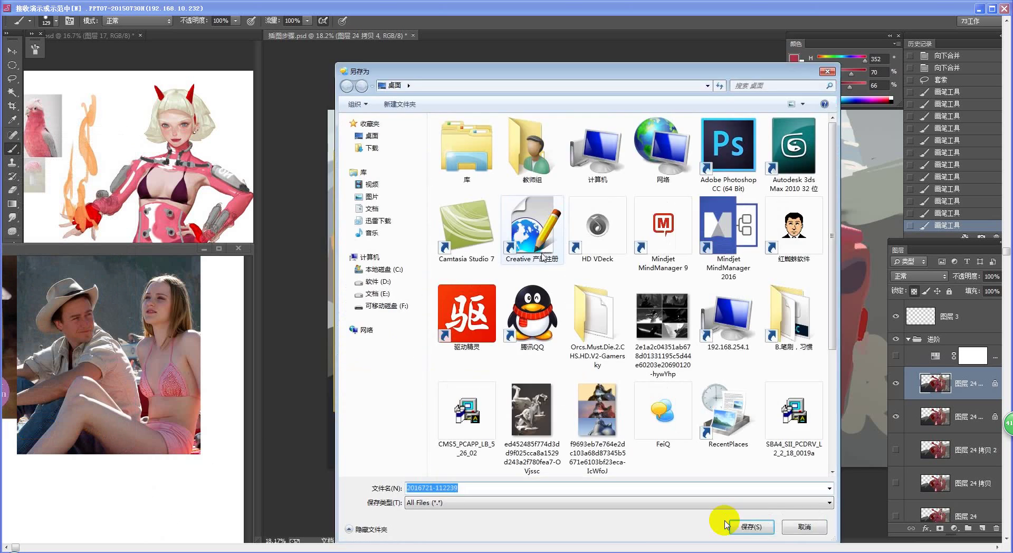
click(750, 526)
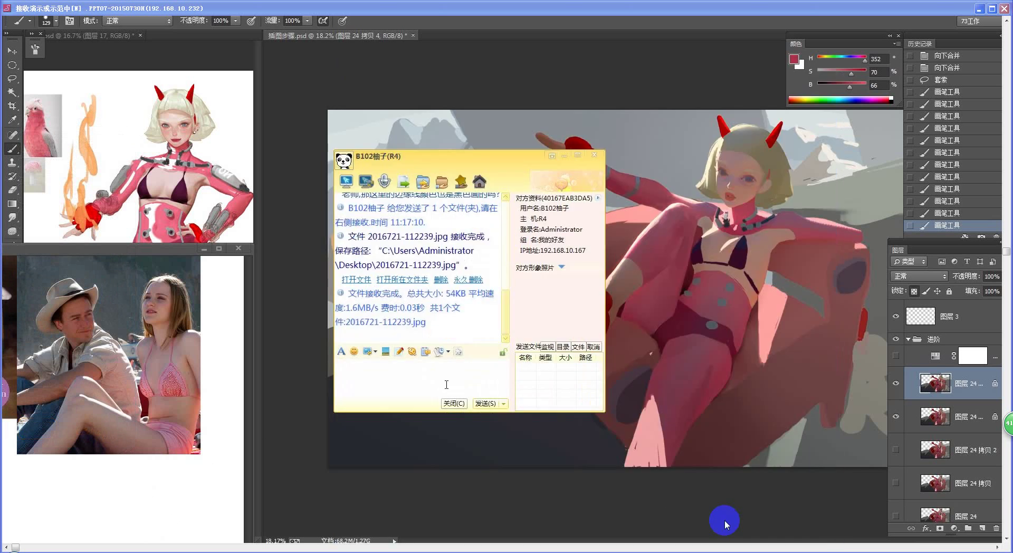
click(362, 280)
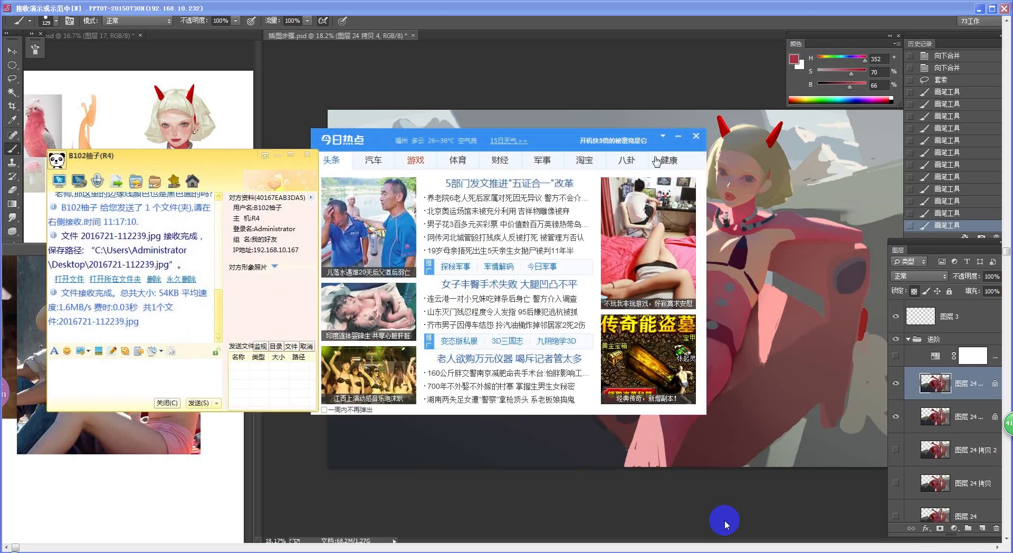
Dismiss the news pop-up, read the chat question above the attached leg picture and minimise the chat window
click(697, 137)
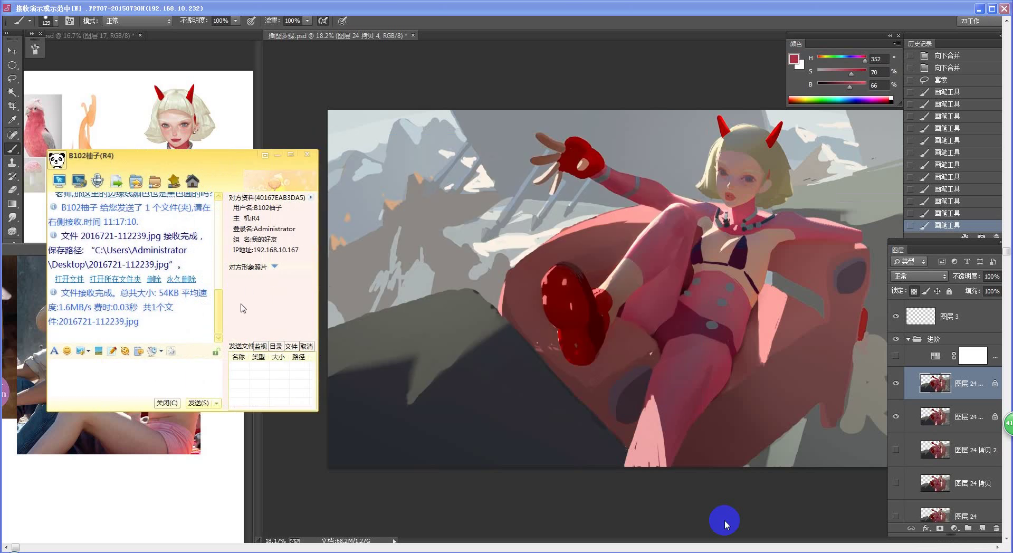
drag(220, 321, 220, 280)
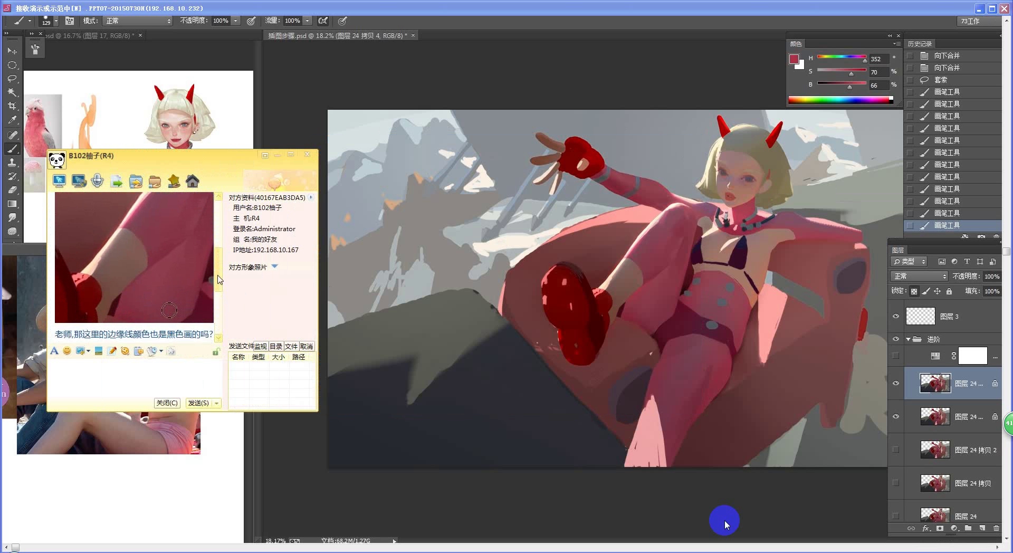
click(276, 156)
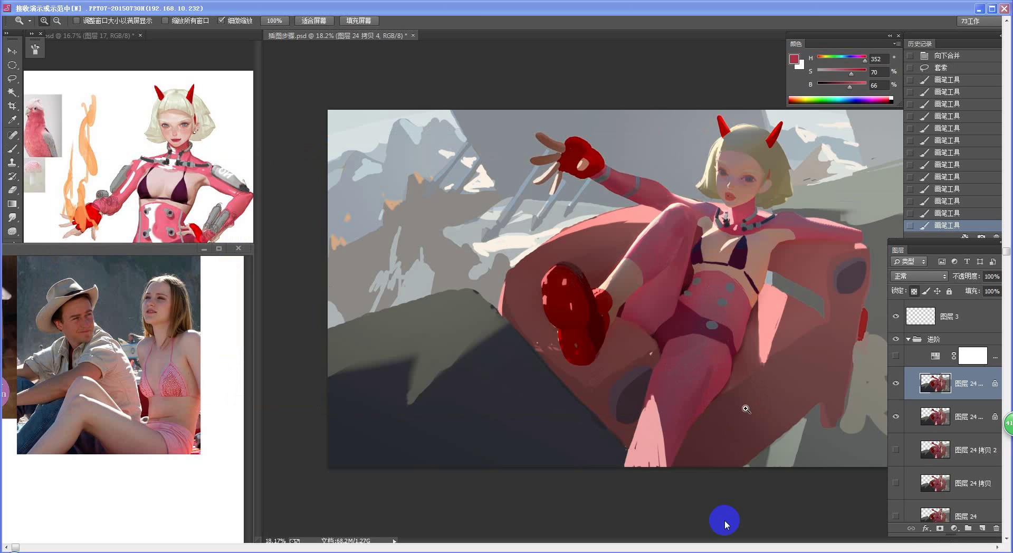
Darken the shadow beneath the raised thigh, beside the hip, with dark red (H 348, S 69, B 30) and a 129 px brush
scroll(763, 409, up, 2)
alt+click(610, 289)
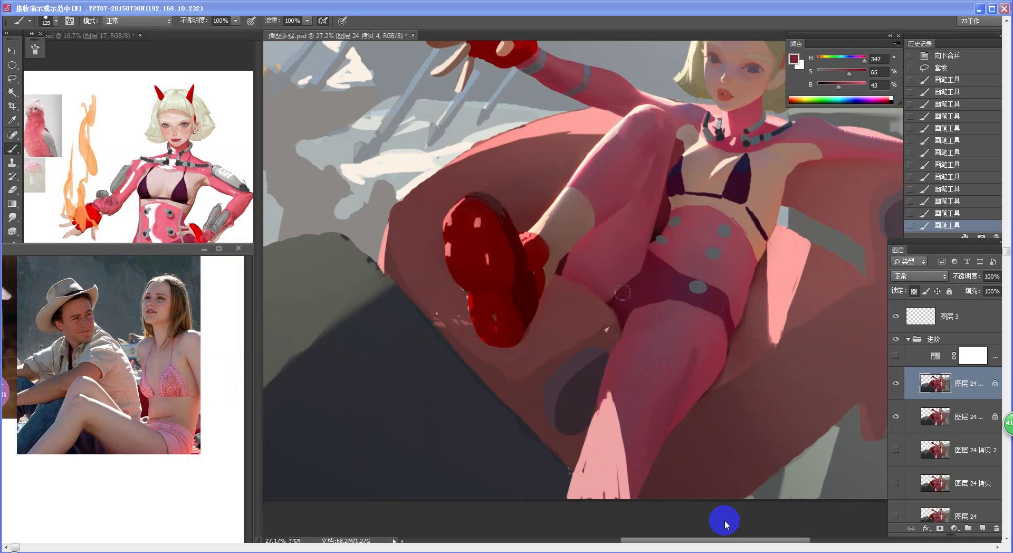
alt+click(611, 298)
drag(620, 273, 585, 319)
key(ctrl+d)
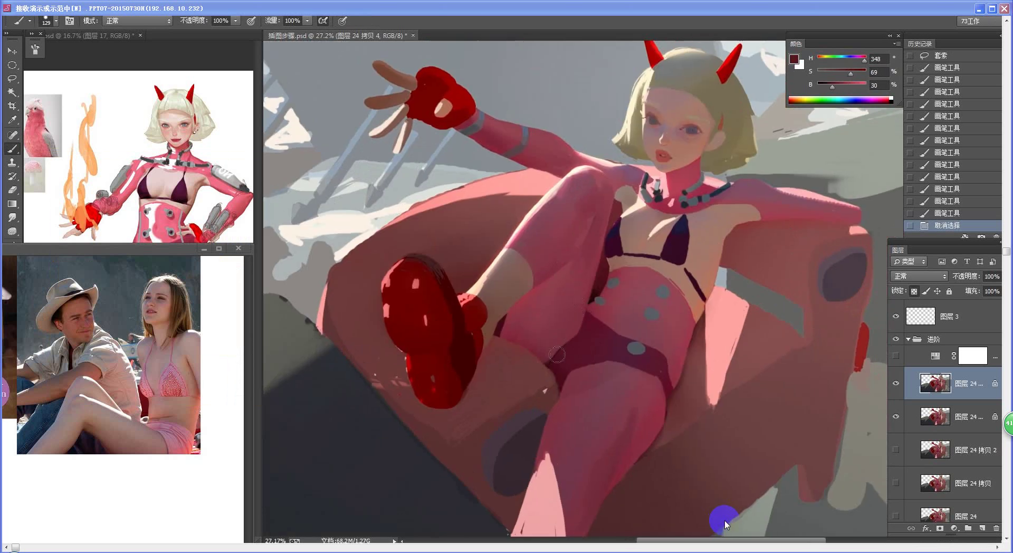
drag(549, 348, 572, 284)
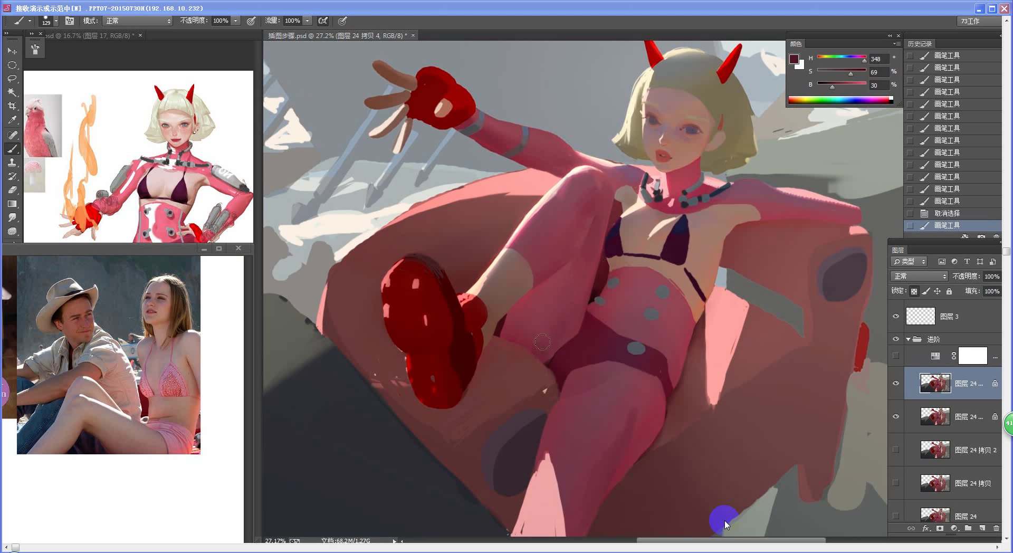
drag(543, 342, 601, 267)
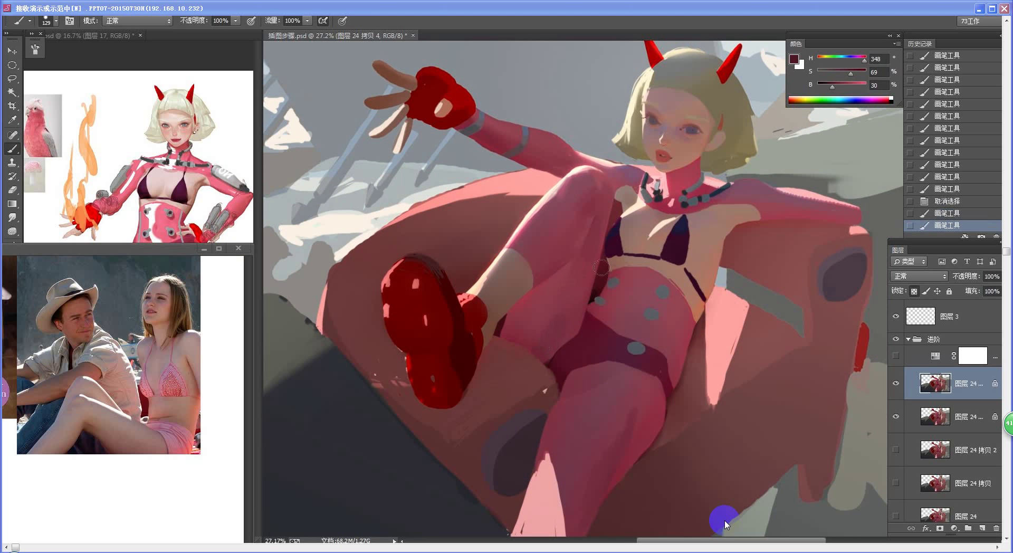
Blend the raised thigh's shaded underside with sampled mid reds such as H 348, S 62, B 46
alt+click(550, 328)
drag(549, 338, 587, 254)
alt+click(556, 328)
alt+click(558, 324)
drag(596, 317, 569, 346)
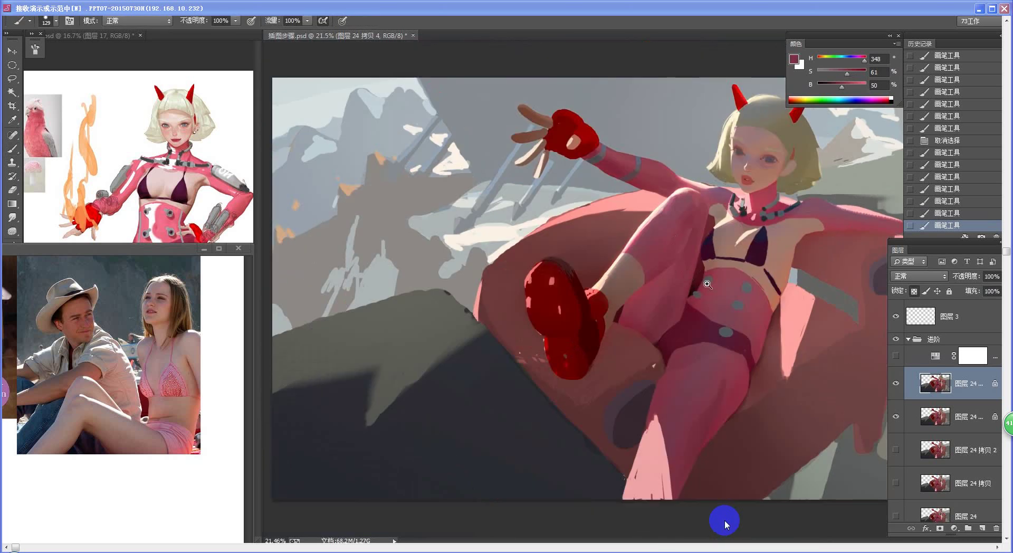
drag(707, 284, 726, 285)
mouse_move(629, 321)
mouse_down()
mouse_move(663, 297)
mouse_move(640, 308)
mouse_up()
drag(653, 360, 607, 361)
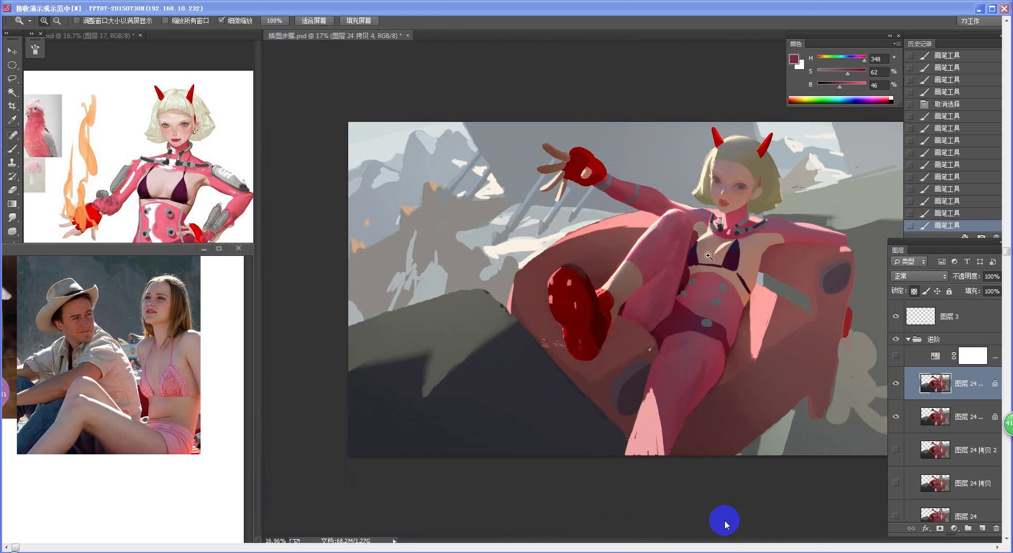
Refine the crease between the raised calf and thigh with a sampled red (H 348, S 63, B 51) and a 50 px brush
scroll(705, 277, up, 5)
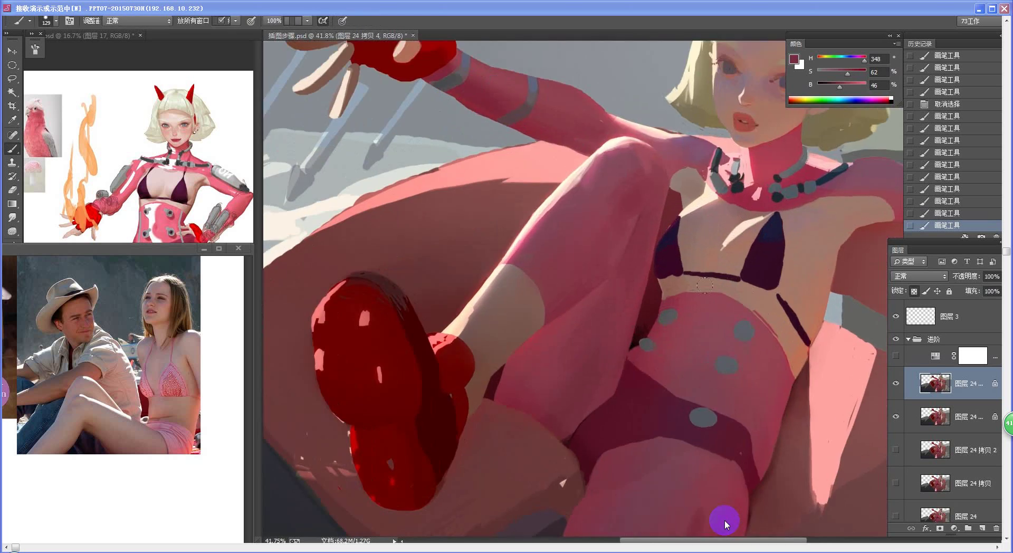
alt+click(625, 226)
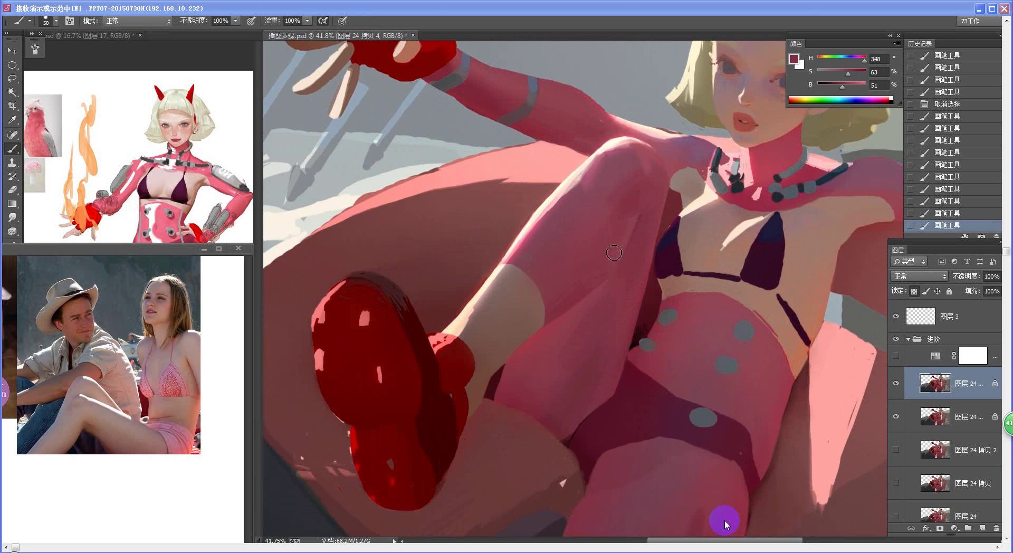
mouse_move(605, 277)
mouse_down()
mouse_move(596, 285)
mouse_move(605, 273)
mouse_up()
alt+click(602, 299)
alt+click(566, 427)
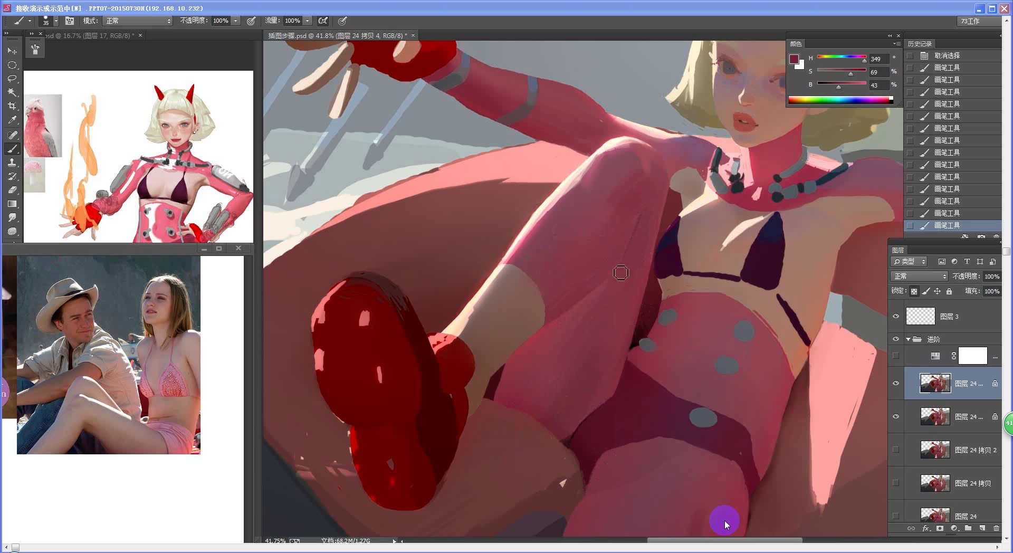
Rework the fold below the raised knee with deep red (H 349, S 69, B 43) and a 45 px brush
key(bracketleft)
key(bracketleft)
key(bracketleft)
mouse_move(645, 218)
mouse_down()
mouse_move(628, 256)
mouse_move(637, 245)
mouse_up()
key(bracketright)
key(bracketright)
key(bracketright)
key(bracketright)
key(bracketright)
key(ctrl+z)
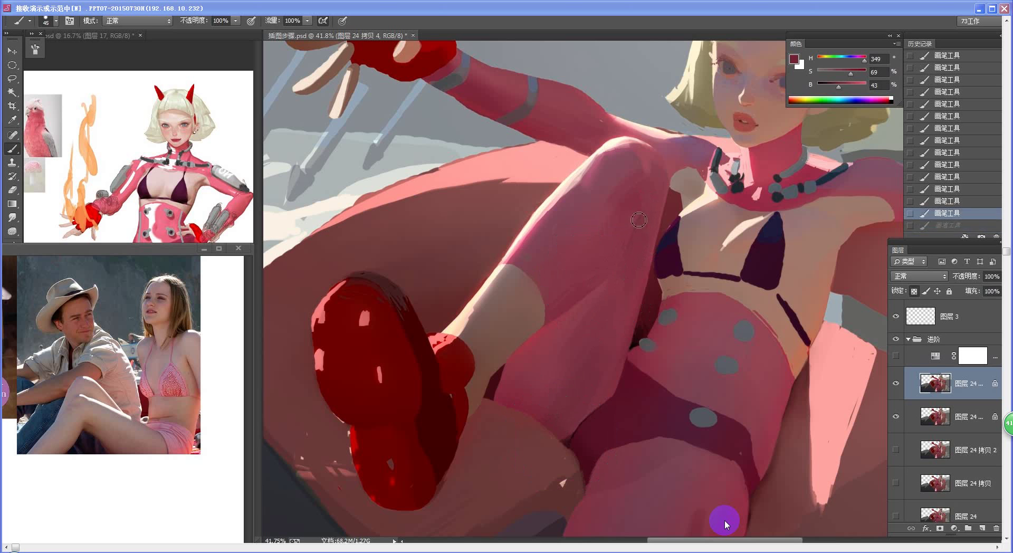
mouse_move(619, 261)
mouse_down()
mouse_move(628, 241)
mouse_move(609, 267)
mouse_move(623, 222)
mouse_move(601, 279)
mouse_move(636, 229)
mouse_move(531, 389)
mouse_up()
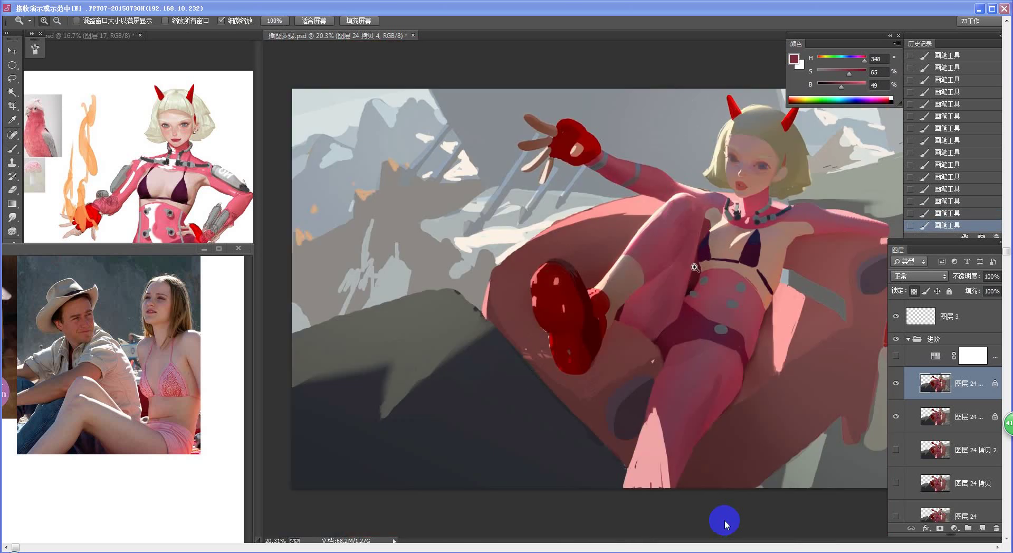
Smudge the colour transitions along the raised calf and thigh at 10% strength with a 124 px tip
scroll(718, 159, up, 5)
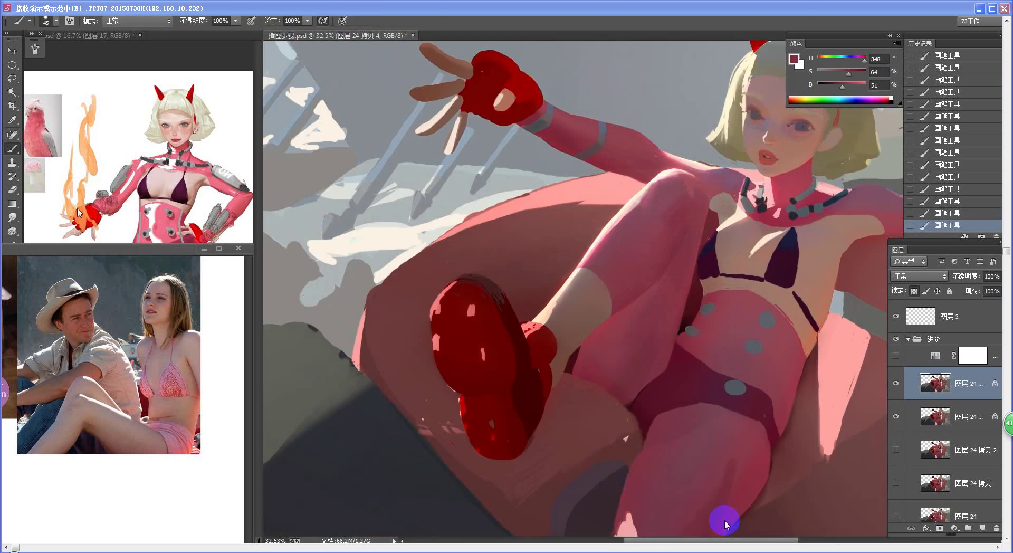
click(11, 217)
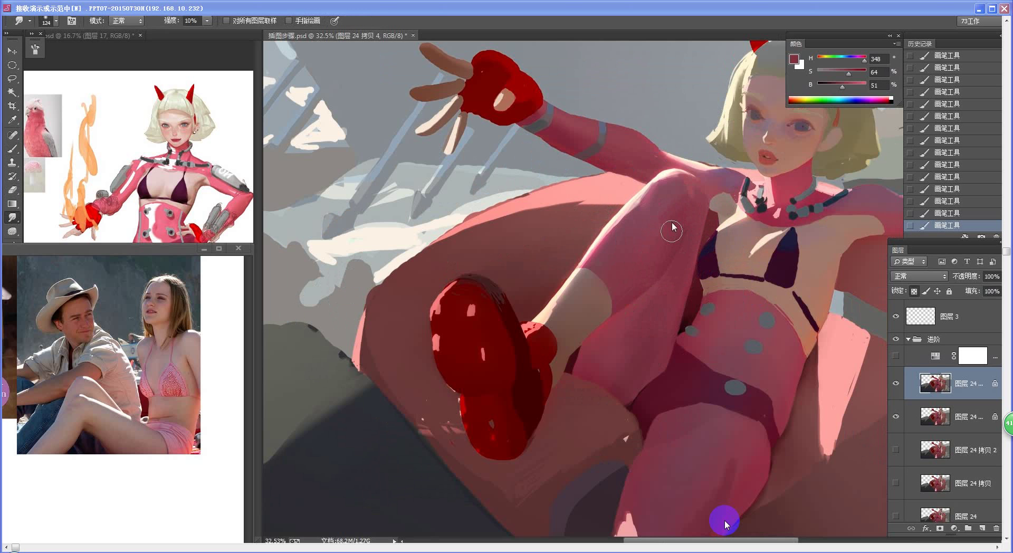
drag(653, 264, 651, 266)
click(655, 263)
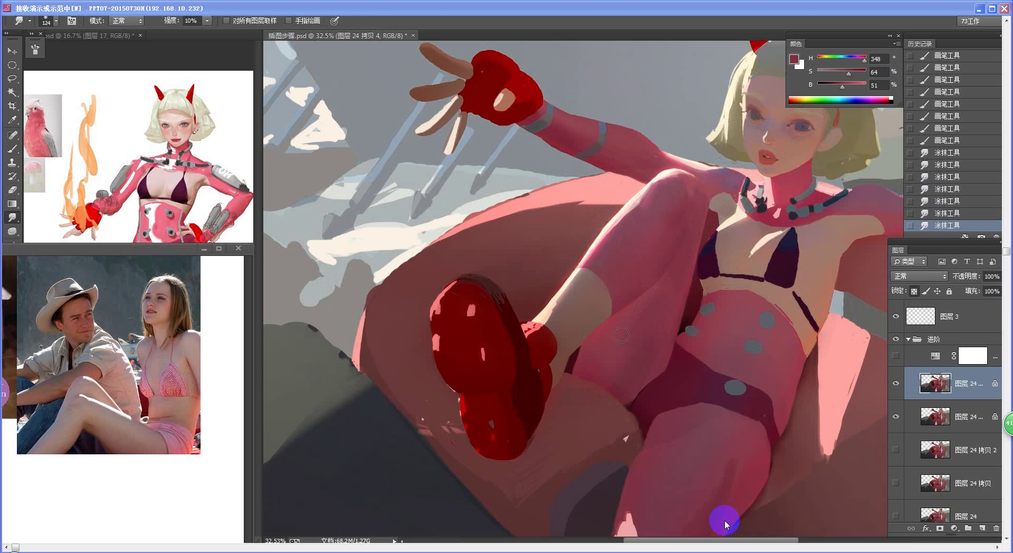
click(664, 311)
click(620, 378)
click(648, 352)
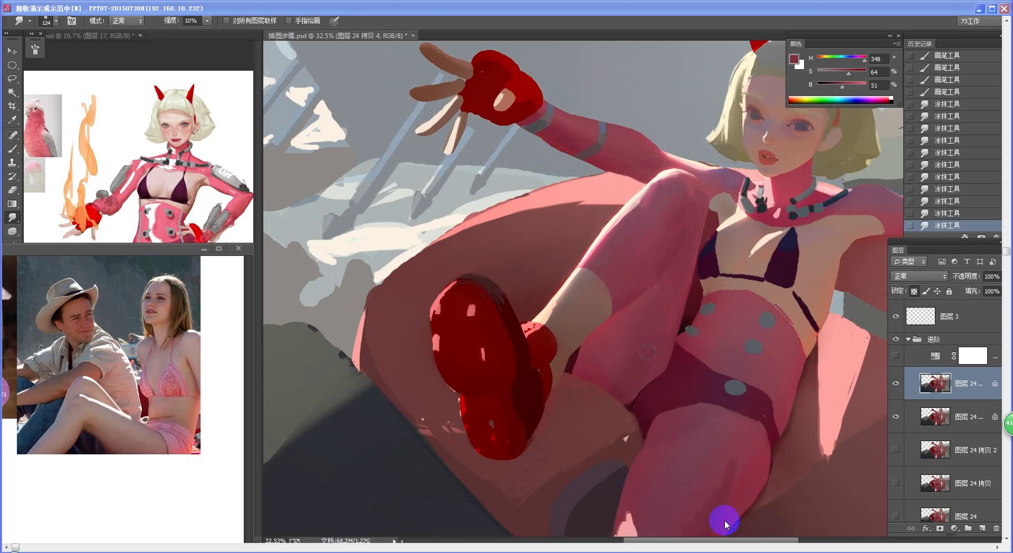
click(675, 305)
click(655, 341)
click(628, 372)
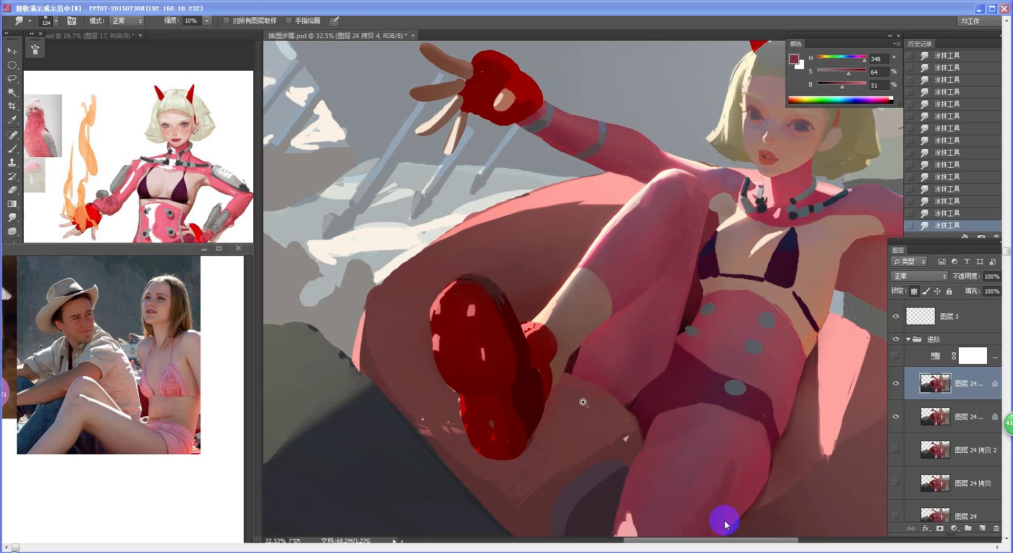
Redefine the raised leg's inner crease with a sampled red (H 349, S 63, B 45) and a 15 px brush
drag(584, 402, 546, 404)
key(b)
scroll(721, 241, up, 3)
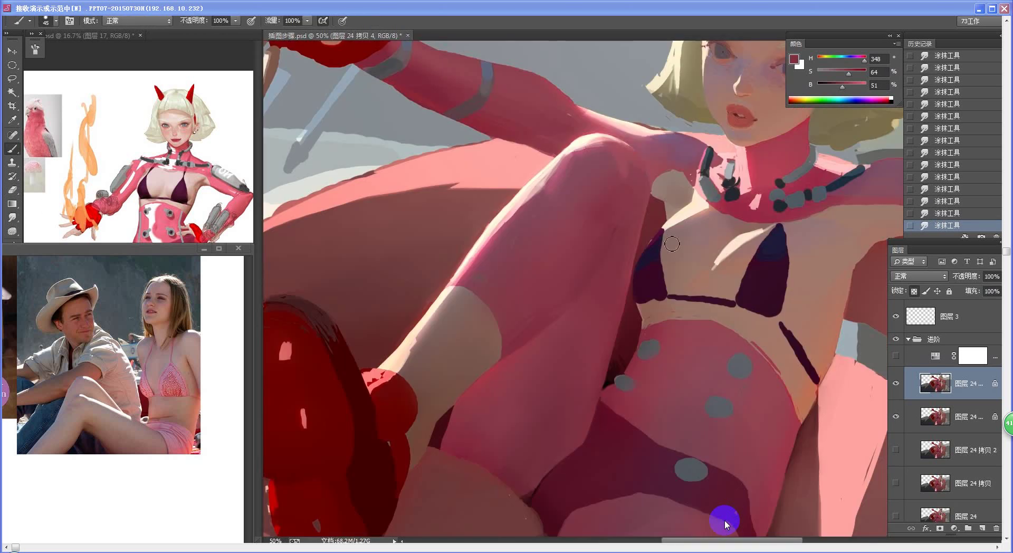
key(bracketleft)
key(bracketleft)
key(bracketleft)
key(bracketleft)
key(bracketleft)
key(bracketleft)
drag(600, 280, 576, 313)
key(ctrl+z)
alt+click(618, 230)
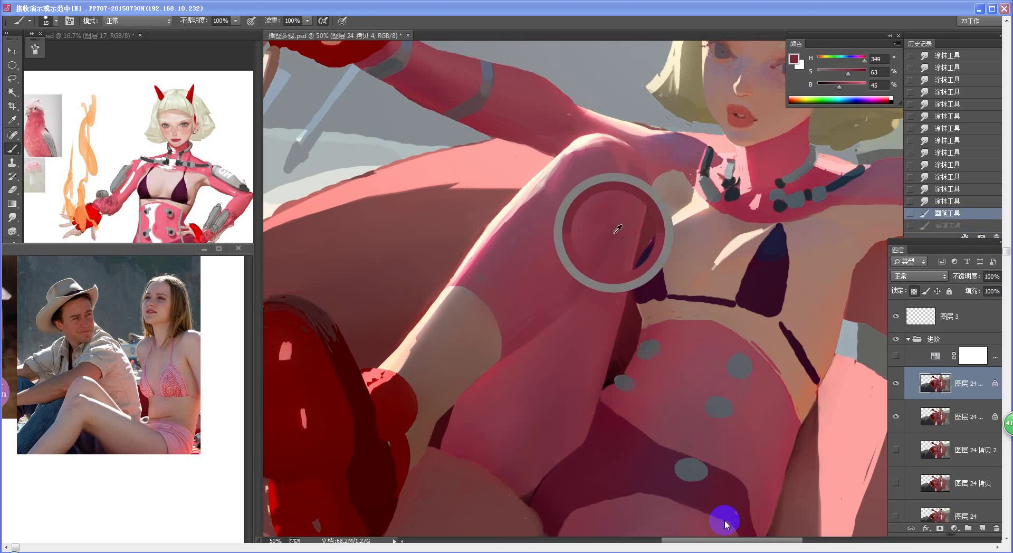
drag(611, 260, 584, 302)
key(ctrl+0)
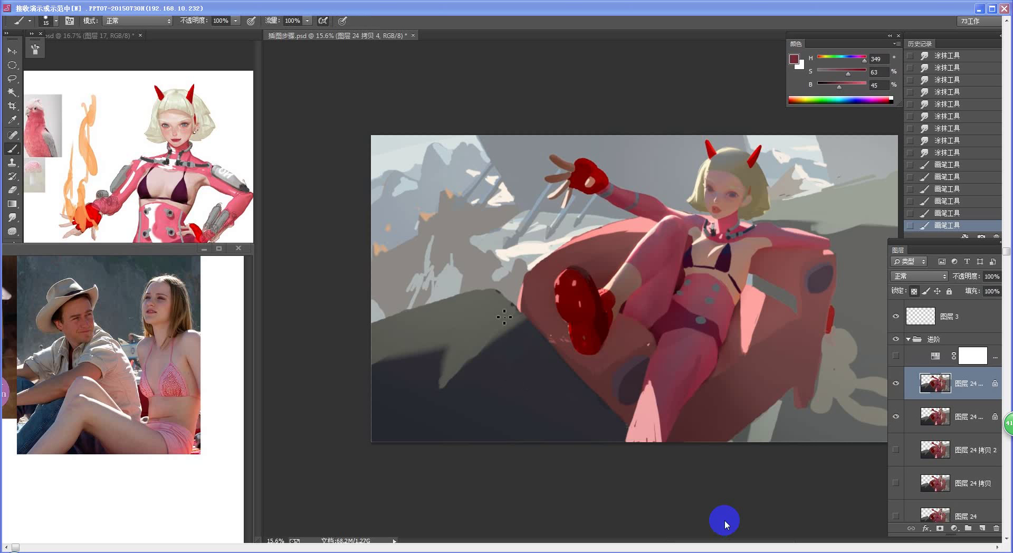
Blend the lower leg's upper thigh with sampled reds (H 348, S 63, B 48 and H 347, S 58, B 50) and a 42 px brush
drag(693, 344, 496, 294)
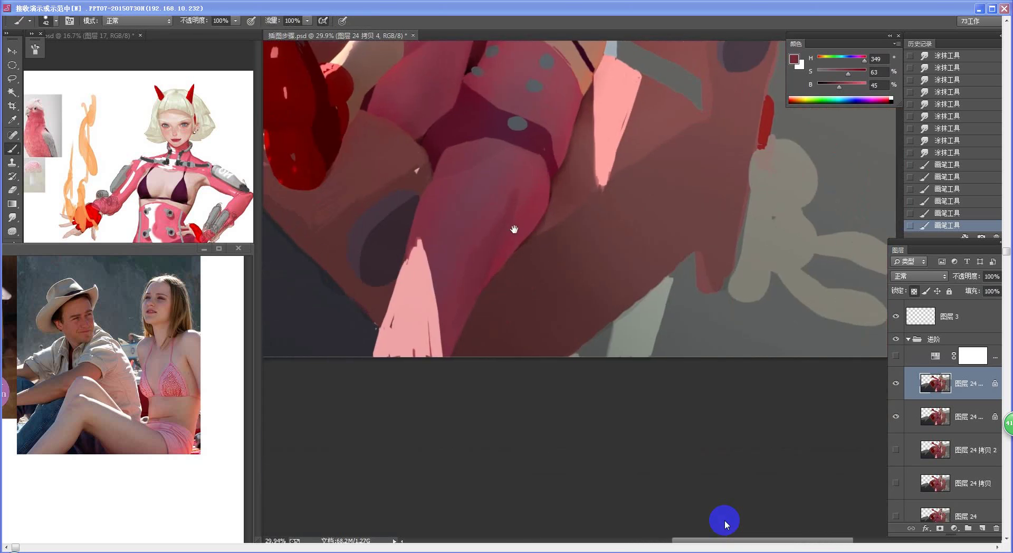
scroll(513, 236, up, 3)
alt+click(507, 280)
drag(519, 241, 524, 281)
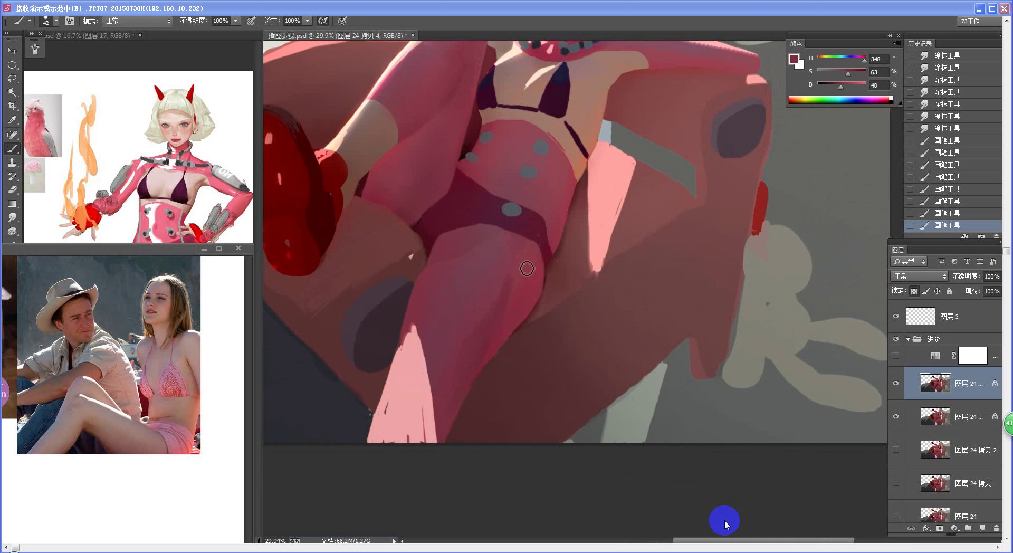
alt+click(504, 239)
mouse_move(505, 237)
mouse_down()
mouse_move(524, 246)
mouse_move(497, 237)
mouse_move(520, 276)
mouse_up()
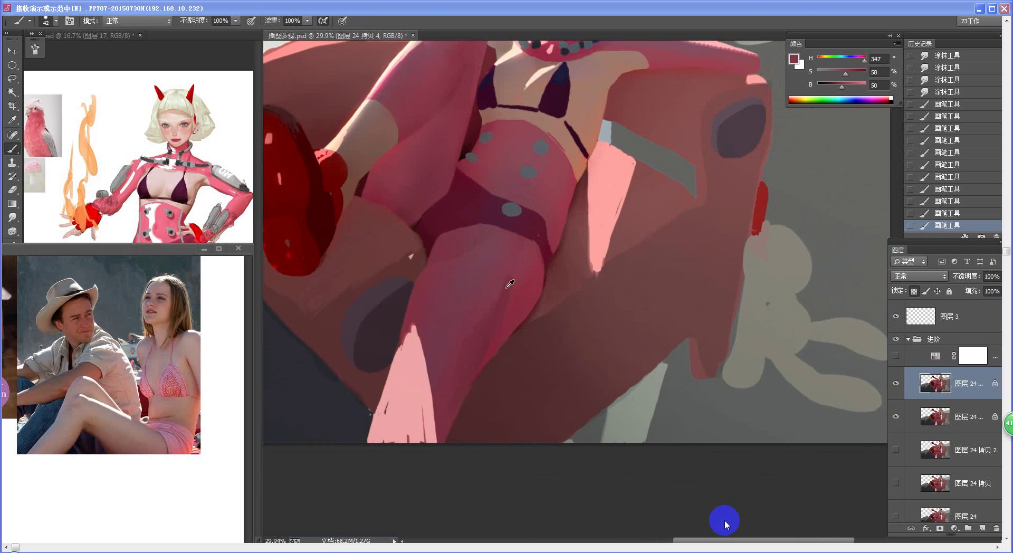
Soften the shading down the middle of the lower thigh with sampled muted reds and an 80 px brush
alt+click(510, 284)
key(bracketright)
alt+click(509, 282)
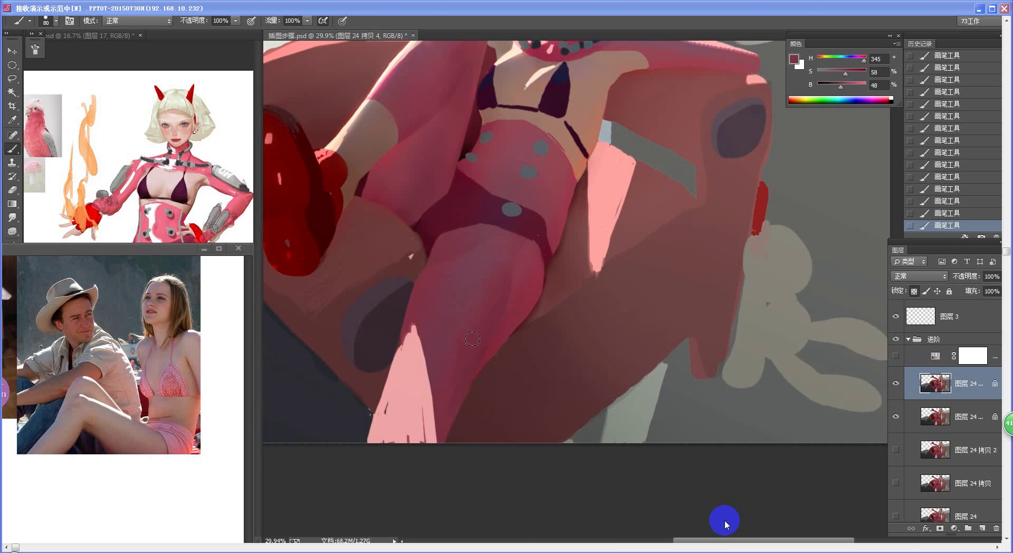
alt+click(512, 280)
key(z)
mouse_move(501, 300)
mouse_down()
mouse_move(448, 366)
mouse_move(490, 317)
mouse_up()
Even out the lower thigh's tones with a sampled red (H 347, S 59, B 50) and a 75 px brush
drag(556, 283, 515, 331)
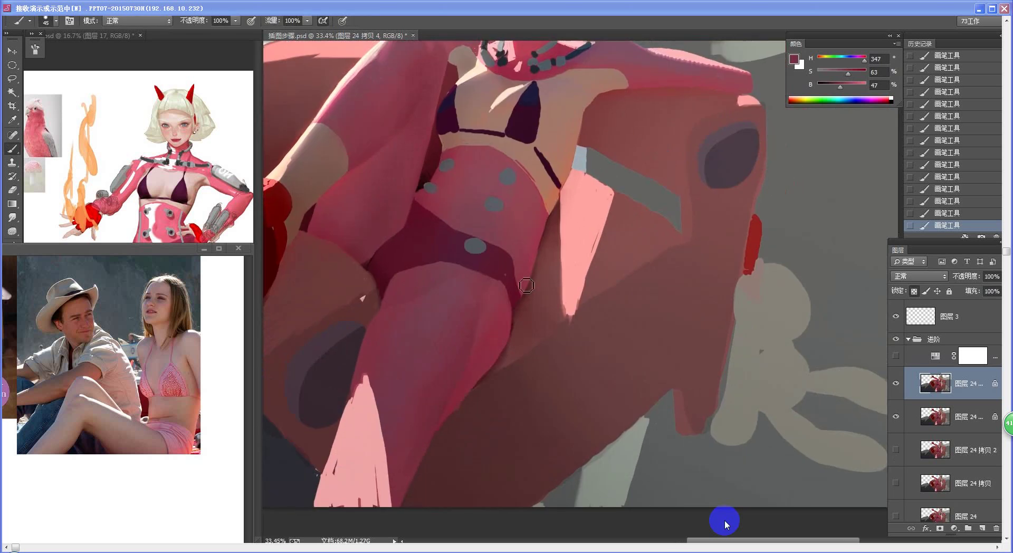
alt+click(465, 345)
key(bracketright)
key(bracketright)
key(bracketright)
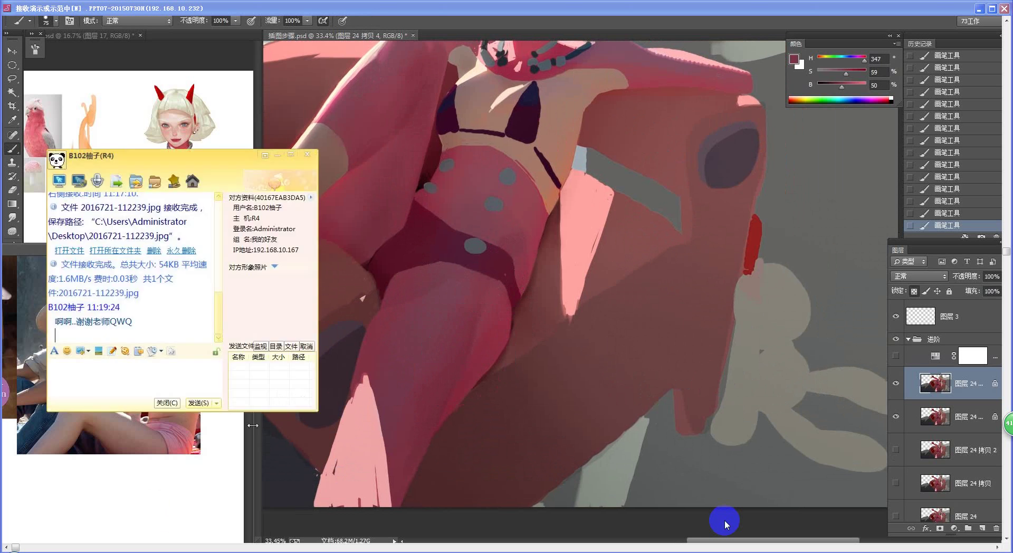
Reply to the student's thank-you message with an emoticon and return to the painting
click(67, 351)
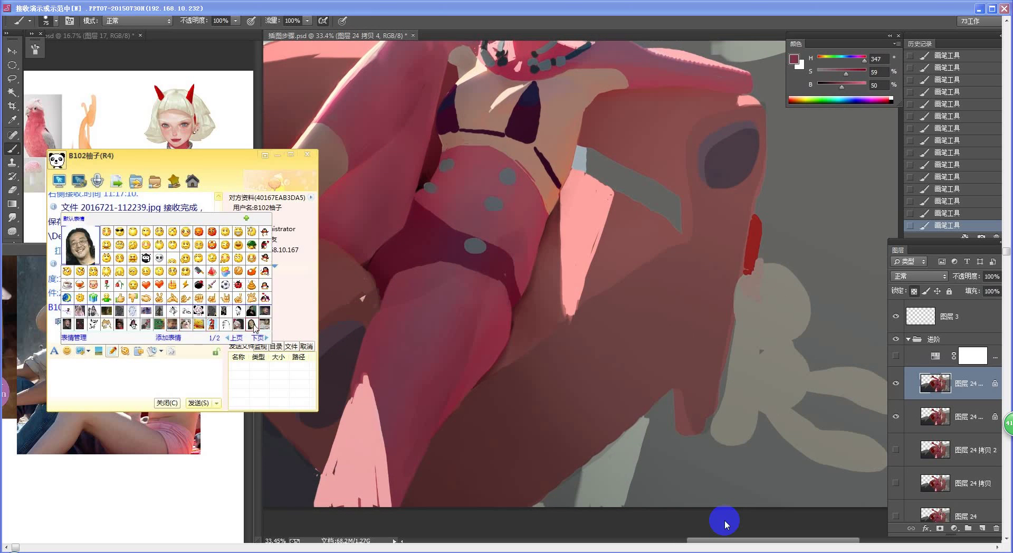
click(252, 327)
click(201, 403)
click(458, 397)
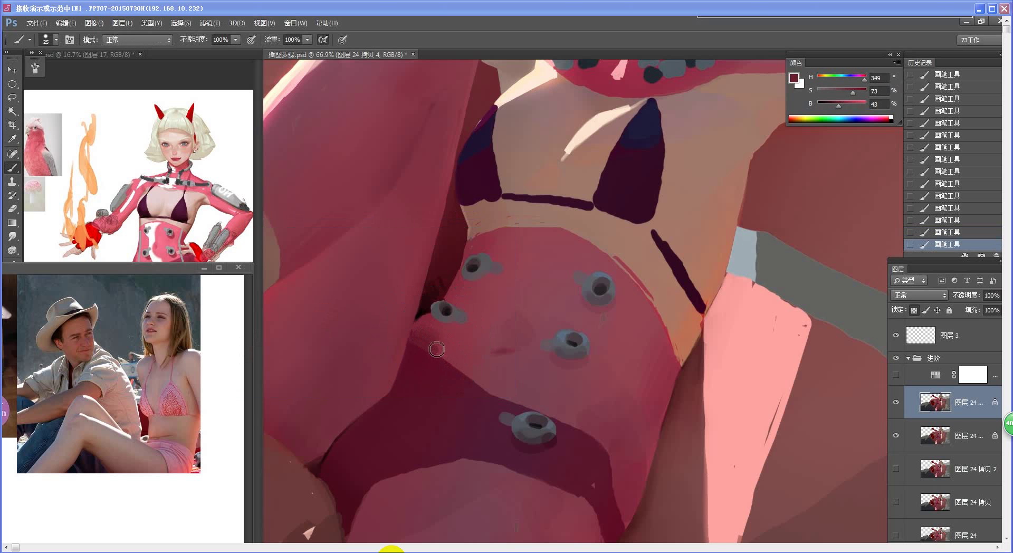
Shade the waist above the bikini bottom's edge with reds H 349, S 73, B 43 and S 66, B 50, using a 25 px brush
mouse_move(440, 343)
mouse_down()
mouse_move(461, 355)
mouse_move(465, 340)
mouse_move(488, 374)
mouse_move(451, 355)
mouse_up()
scroll(541, 396, down, 5)
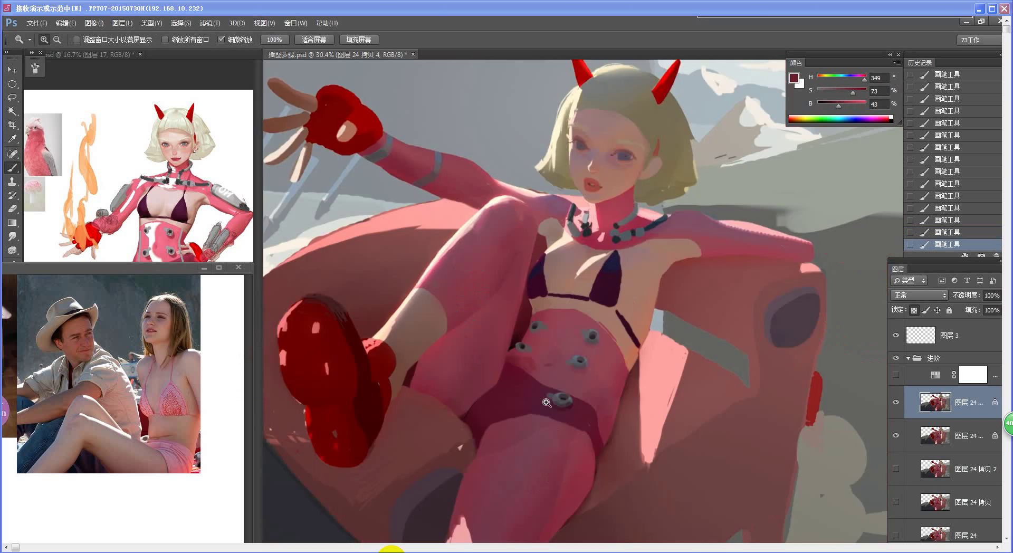
scroll(562, 362, up, 3)
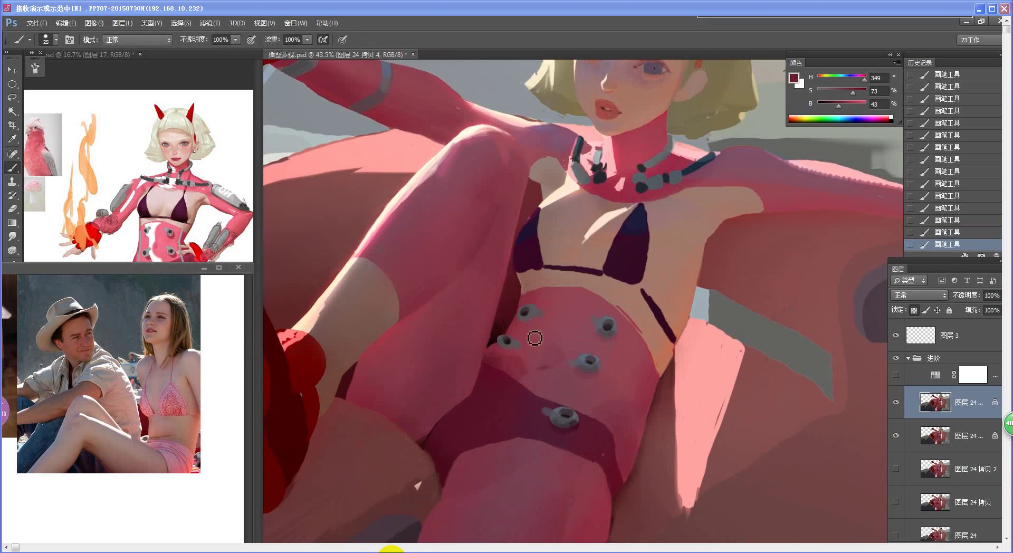
alt+click(506, 356)
drag(501, 361, 516, 376)
mouse_move(538, 407)
mouse_down()
mouse_move(497, 423)
mouse_move(533, 422)
mouse_up()
key(b)
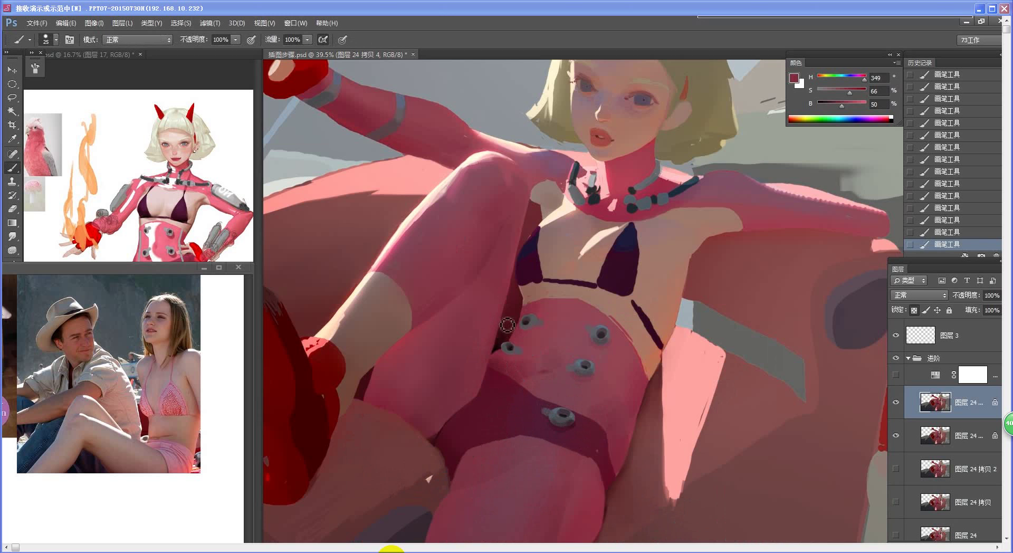
Model the abdomen around the metal studs with repeatedly sampled reds such as H 349, S 70, B 48
alt+click(538, 373)
alt+click(524, 375)
alt+click(536, 358)
alt+click(509, 356)
alt+click(508, 353)
alt+click(505, 369)
mouse_move(511, 432)
mouse_down()
mouse_move(486, 443)
mouse_move(485, 417)
mouse_up()
drag(583, 401, 558, 418)
scroll(557, 418, up, 3)
key(b)
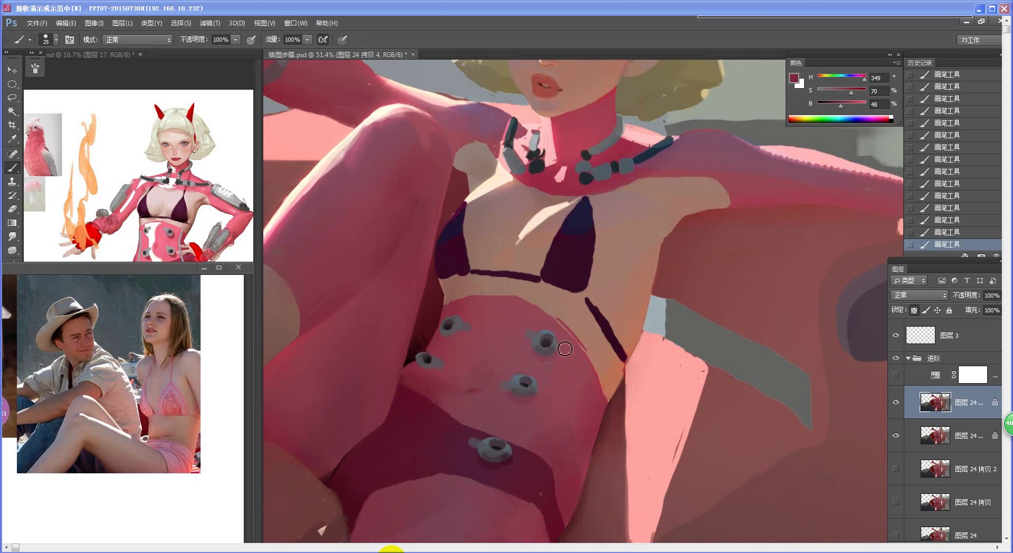
Smudge the abdomen's shading between the studs and along the waist edge at 10% strength
key(bracketright)
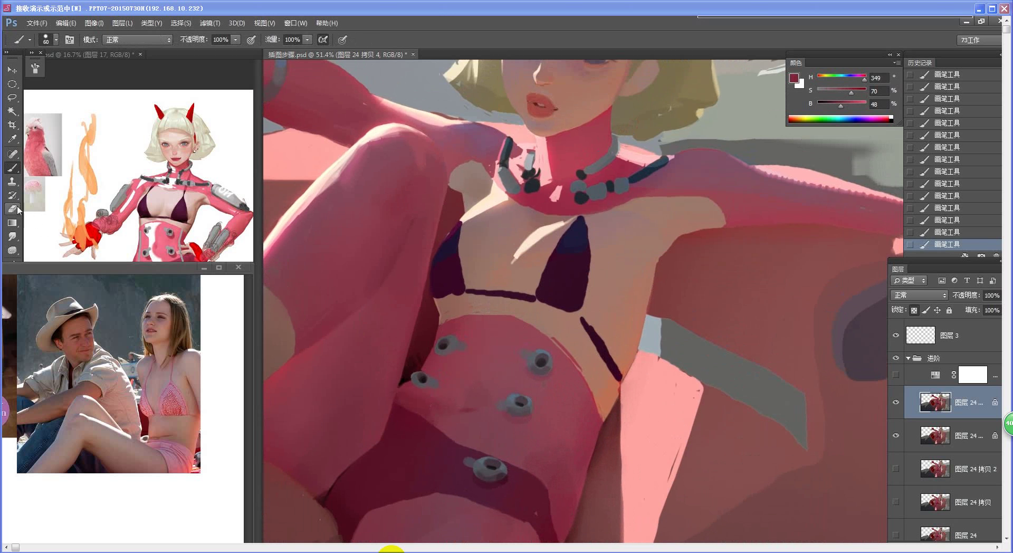
click(12, 236)
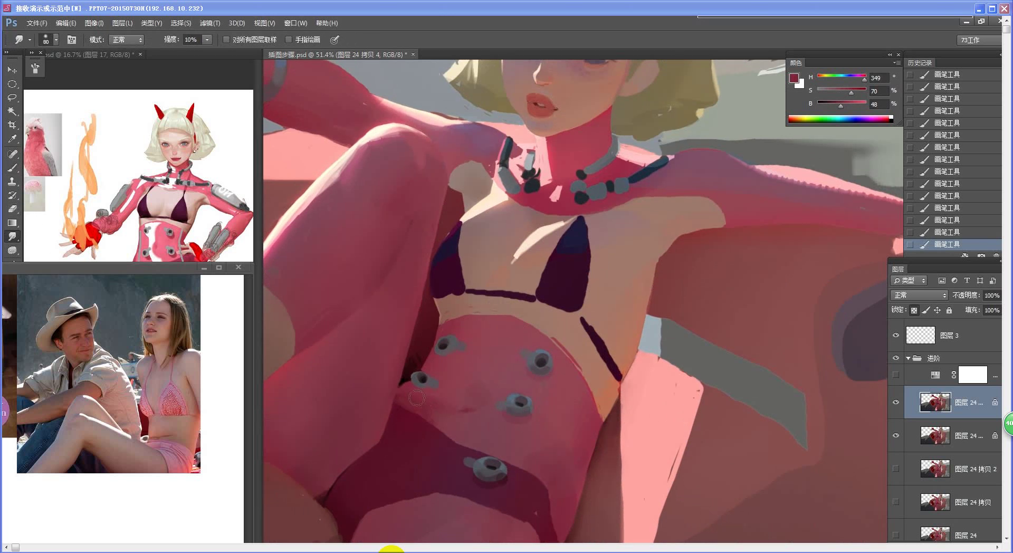
mouse_move(407, 394)
mouse_down()
mouse_move(459, 406)
mouse_move(400, 401)
mouse_move(475, 430)
mouse_move(440, 420)
mouse_move(465, 425)
mouse_move(480, 390)
mouse_move(462, 394)
mouse_move(489, 395)
mouse_up()
drag(515, 475, 568, 434)
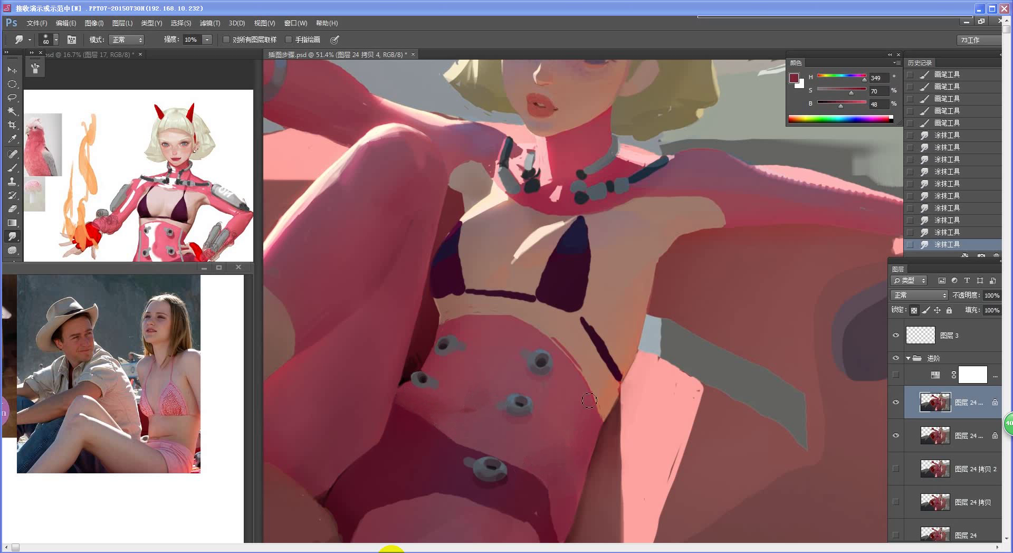
mouse_move(589, 400)
mouse_down()
mouse_move(555, 477)
mouse_move(572, 448)
mouse_up()
mouse_move(572, 449)
mouse_down()
mouse_move(569, 459)
mouse_move(499, 459)
mouse_up()
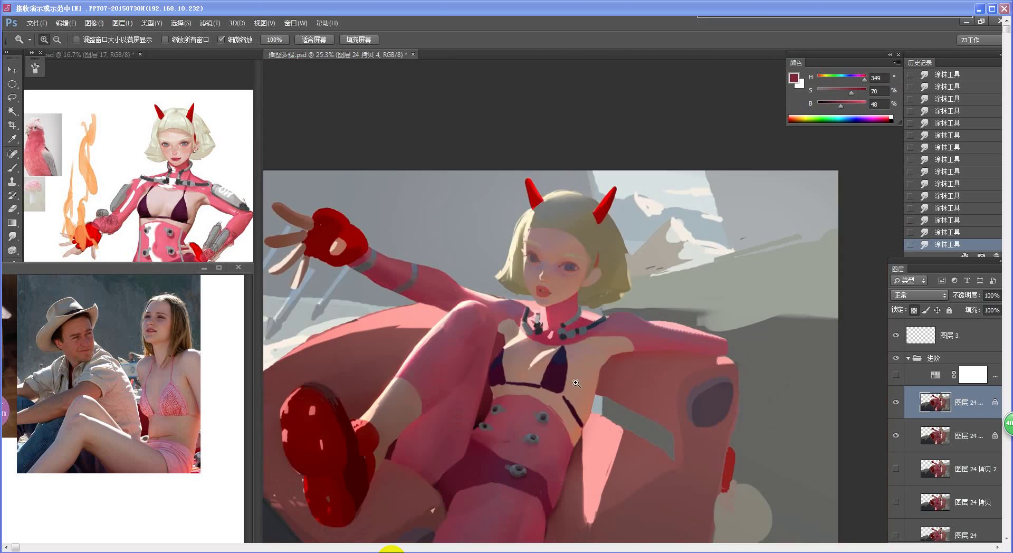
Blend the upper thigh below the bikini bottom with sampled reds H 345, S 56, B 46 and H 348, S 61, B 47, using a 125 px brush
mouse_move(585, 420)
mouse_down()
mouse_move(556, 420)
mouse_move(570, 434)
mouse_move(560, 442)
mouse_move(583, 425)
mouse_move(569, 278)
mouse_up()
alt+click(512, 351)
key(])
key(])
key(])
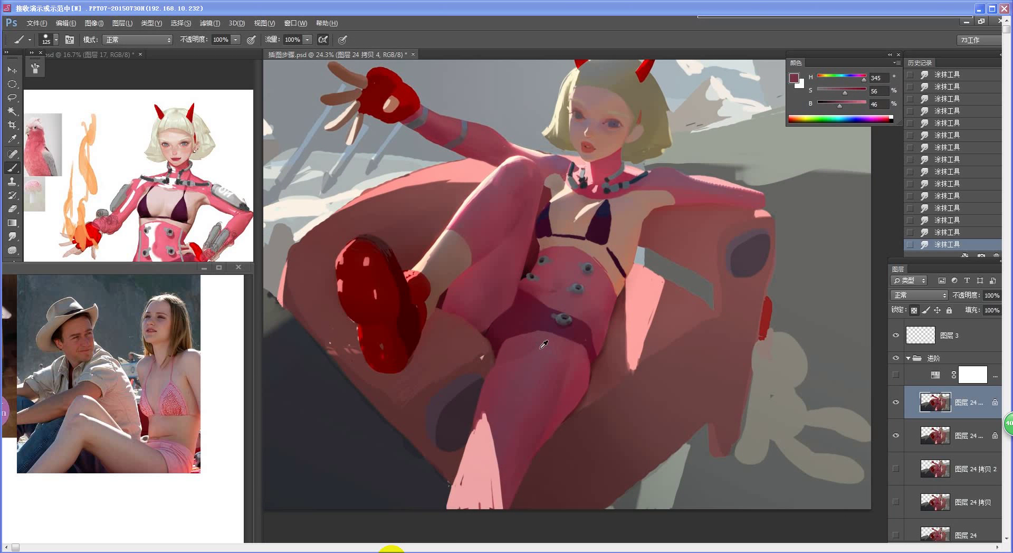
alt+click(535, 349)
click(528, 347)
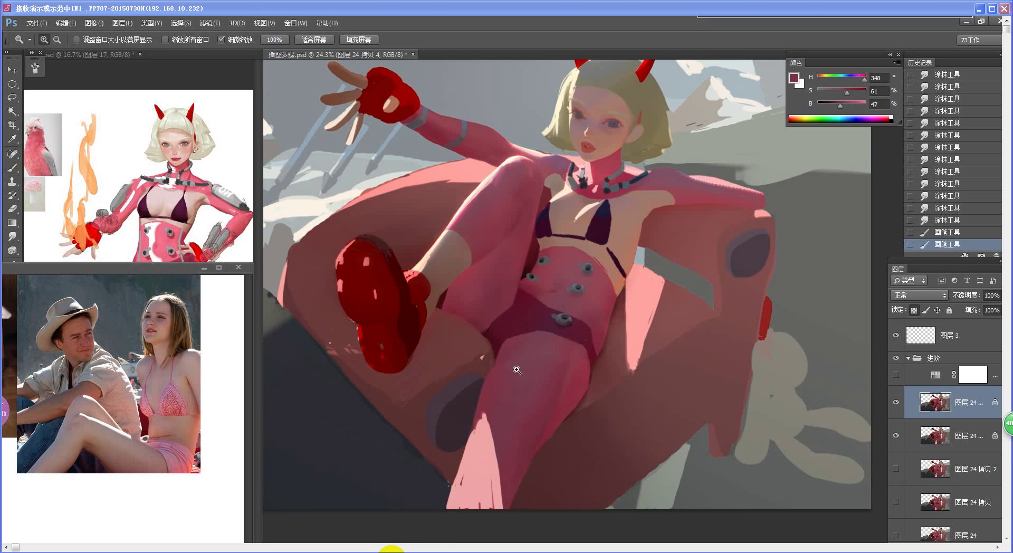
Darken the crease where the lowered thigh meets the bikini bottom with H 343, S 84, B 27, reducing the brush to 30 px
scroll(506, 355, up, 3)
alt+click(473, 349)
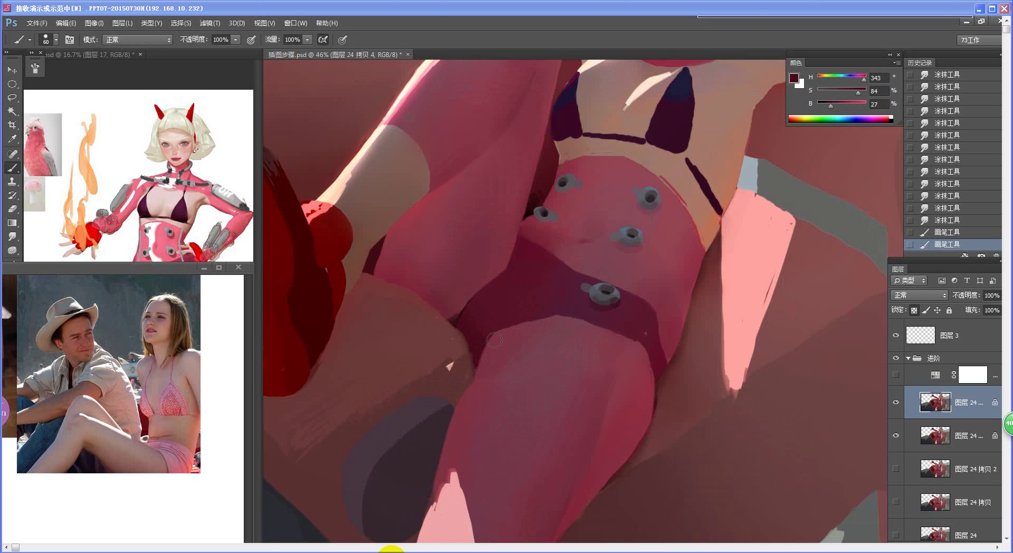
drag(500, 336, 482, 373)
key(bracketleft)
key(bracketleft)
key(bracketleft)
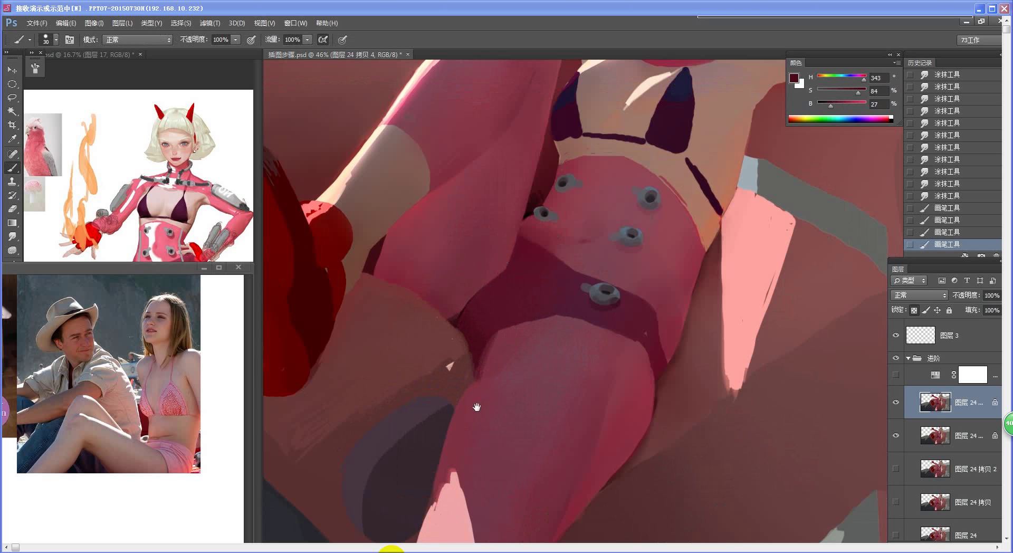
Reshape the lowered thigh's outer edge against the seat with sampled red H 348, S 63, B 50
mouse_move(477, 407)
mouse_down()
mouse_move(501, 335)
mouse_move(483, 346)
mouse_up()
alt+click(496, 325)
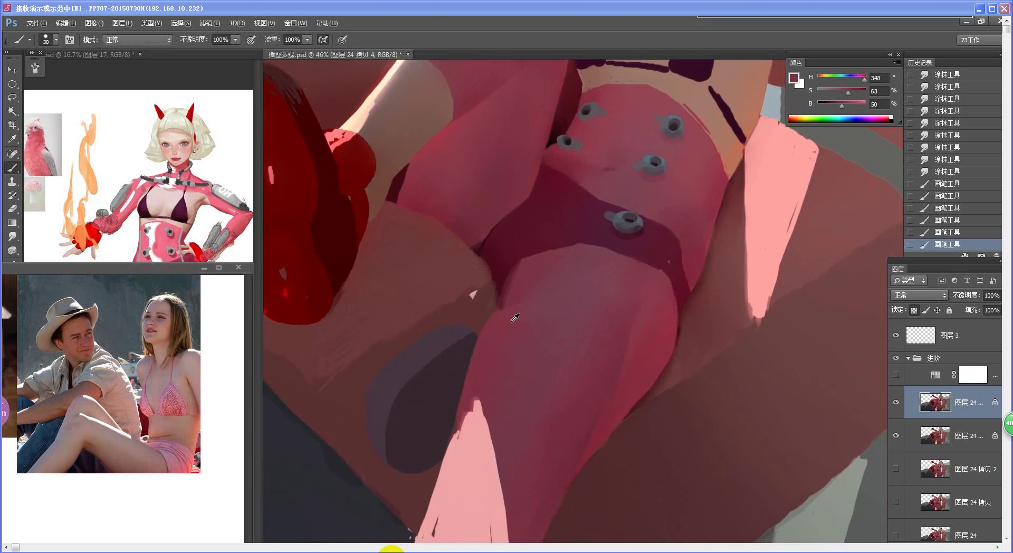
alt+click(509, 323)
drag(507, 307, 473, 368)
drag(491, 333, 469, 385)
mouse_move(480, 349)
mouse_down()
mouse_move(460, 421)
mouse_move(475, 340)
mouse_up()
Clean the thigh's contour against the seat's dark patch with H 326, S 28, B 20 and a smaller brush
alt+click(466, 341)
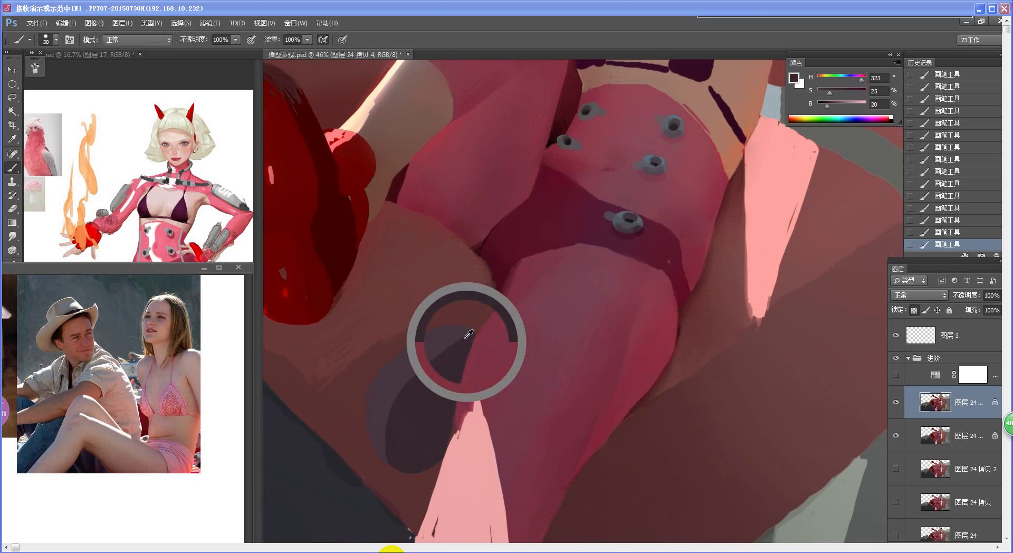
key(bracketleft)
key(bracketleft)
key(bracketleft)
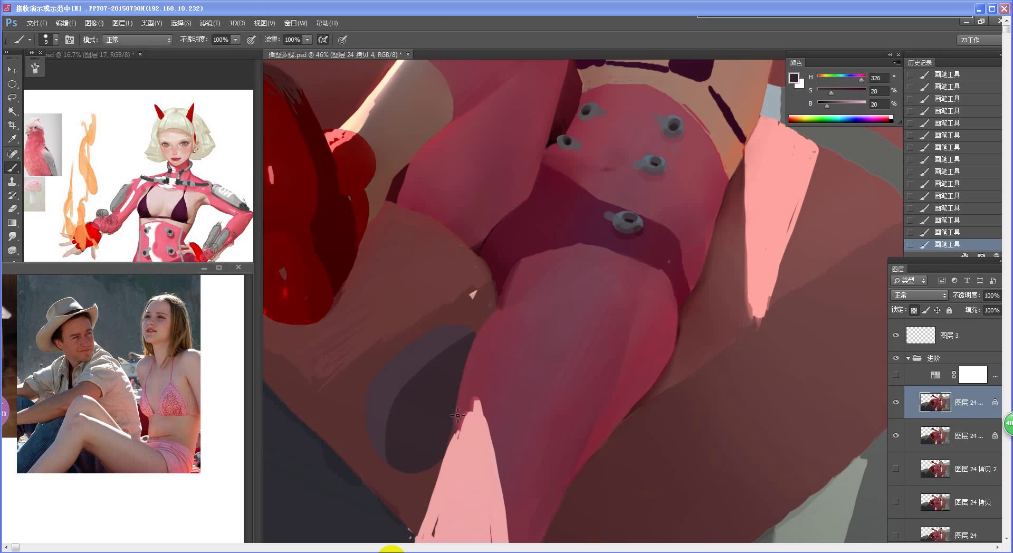
drag(448, 421, 380, 417)
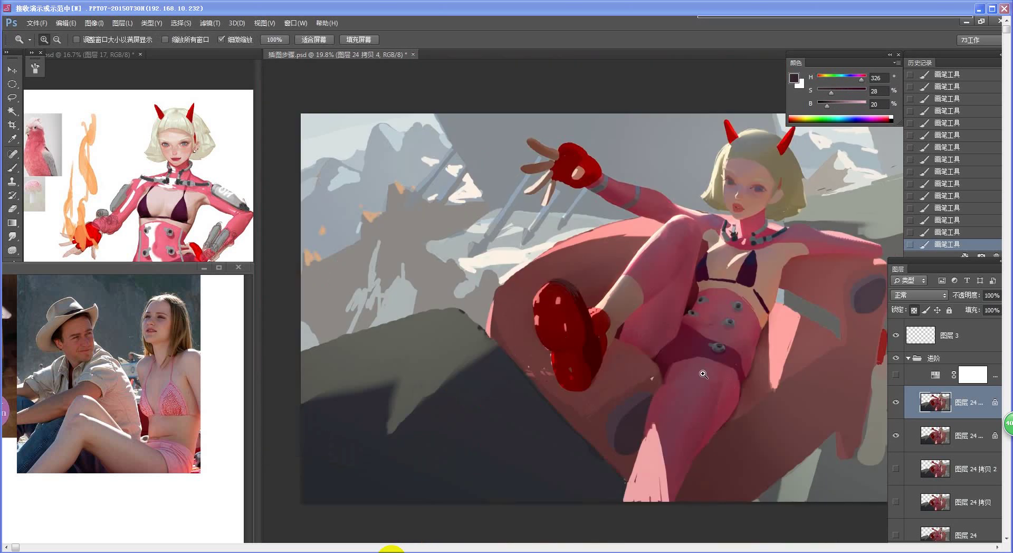
Blend the corner between thigh and bikini bottom with H 348, S 63, B 50 and H 345, S 71, B 36, enlarging the brush to 45 px
drag(703, 374, 750, 377)
alt+click(633, 407)
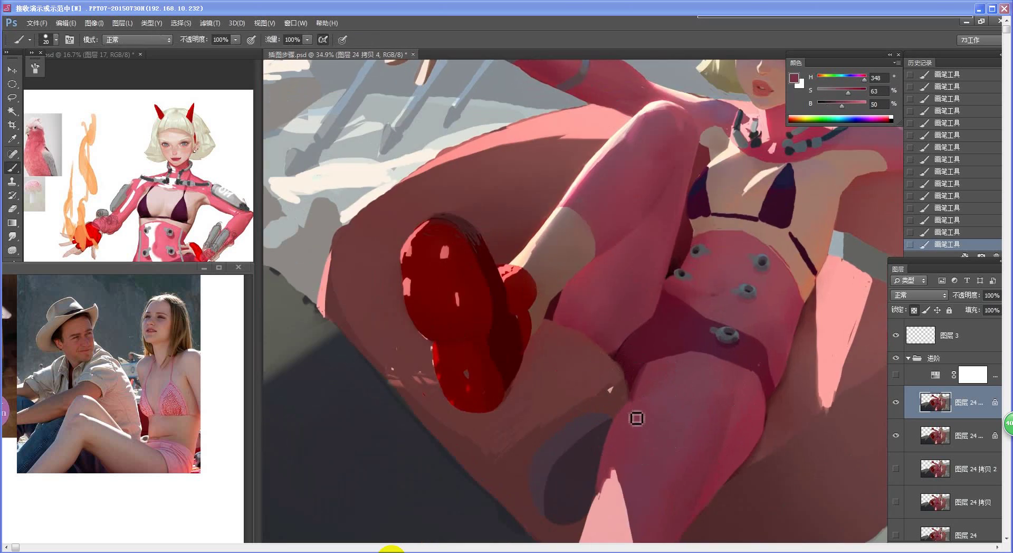
drag(598, 435, 560, 407)
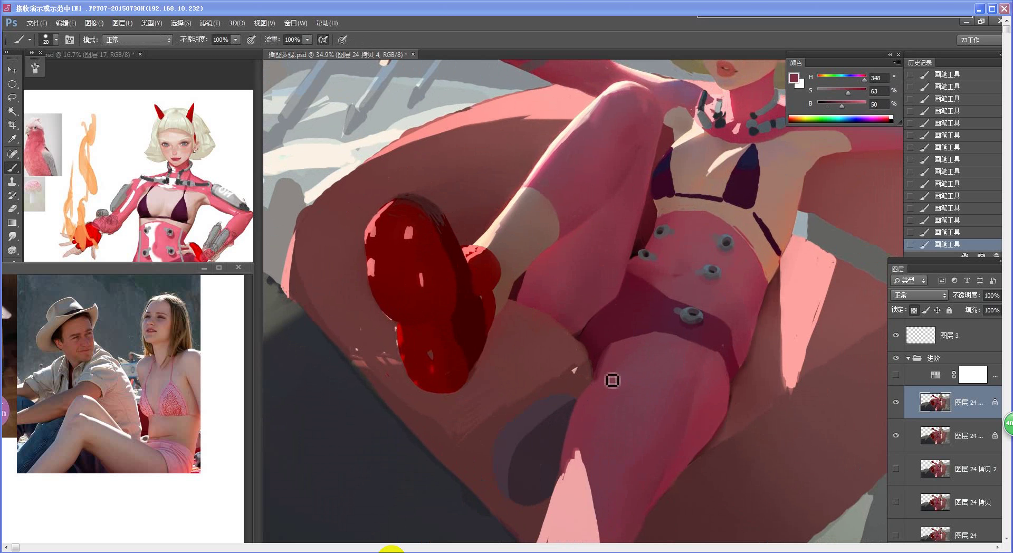
alt+click(605, 360)
key(bracketright)
key(bracketright)
key(bracketright)
key(bracketright)
key(bracketright)
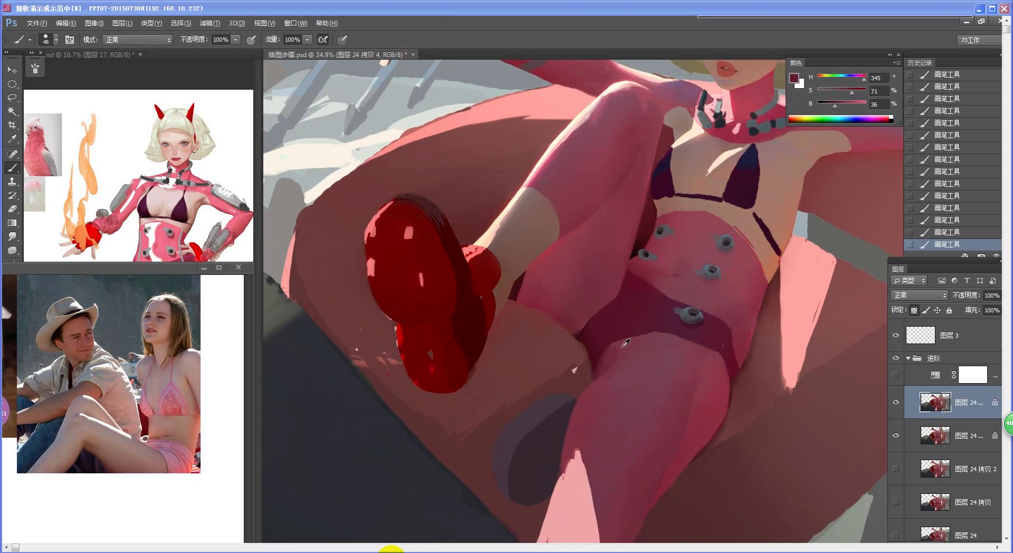
alt+click(621, 347)
alt+click(608, 354)
alt+click(606, 359)
Deepen the narrow shadow between the raised leg and the bikini bottom with near-black red H 346, S 72, B 17 and a small brush
scroll(605, 359, up, 3)
alt+click(559, 313)
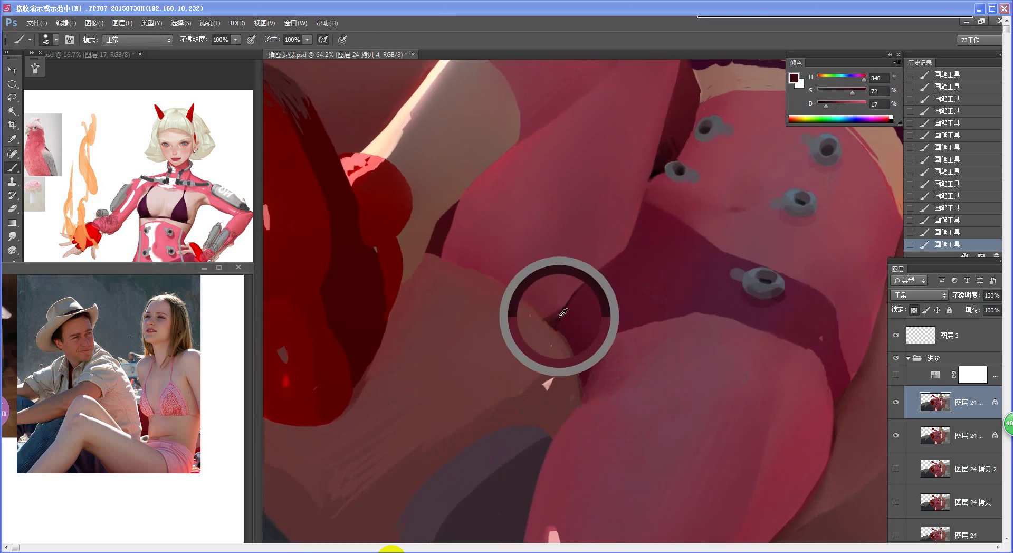
key(bracketleft)
key(bracketleft)
key(bracketleft)
key(bracketleft)
key(bracketleft)
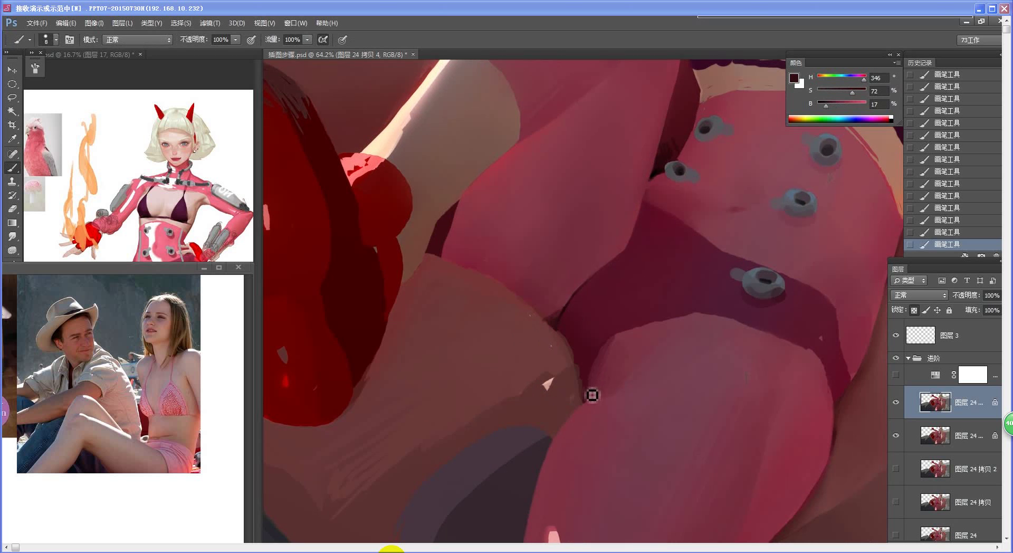
Shade the bikini bottom's side above the lowered thigh with sampled H 345, S 72, B 29 and a 30 px brush
key(bracketright)
key(bracketright)
key(bracketright)
key(bracketright)
key(ctrl+space)
drag(563, 413, 513, 439)
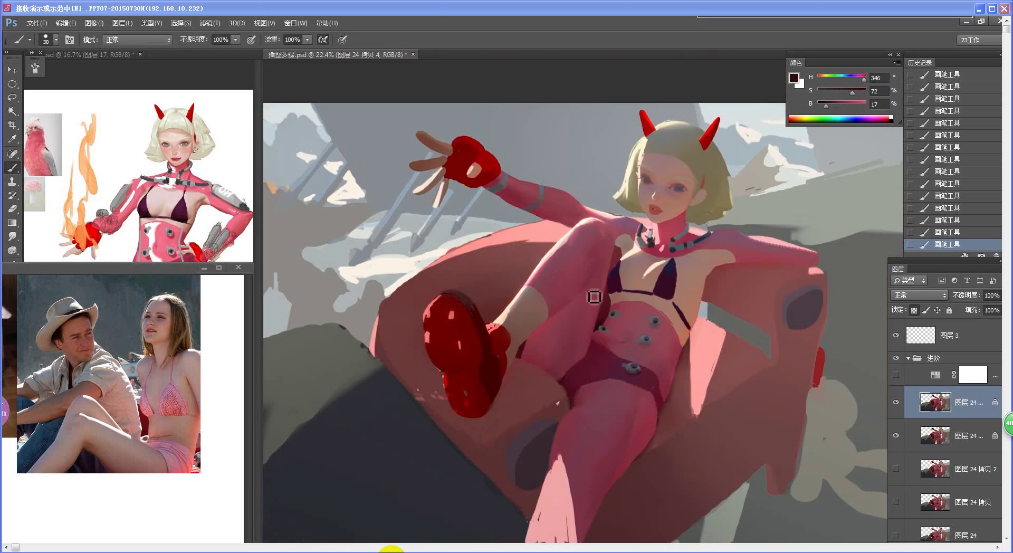
key(ctrl+space)
mouse_move(641, 395)
mouse_down()
mouse_move(629, 403)
mouse_move(670, 399)
mouse_up()
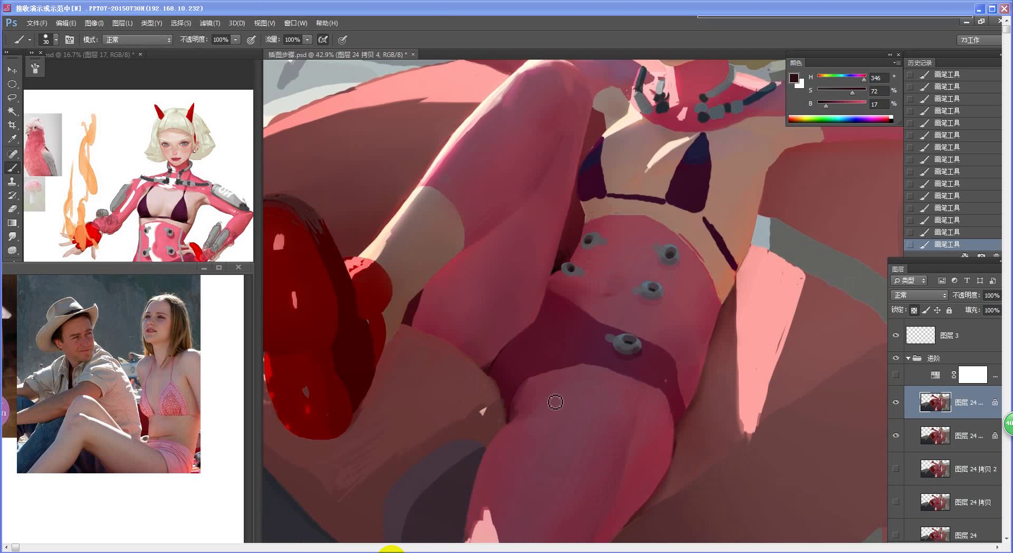
alt+click(520, 405)
key(ctrl+space)
drag(577, 417, 538, 451)
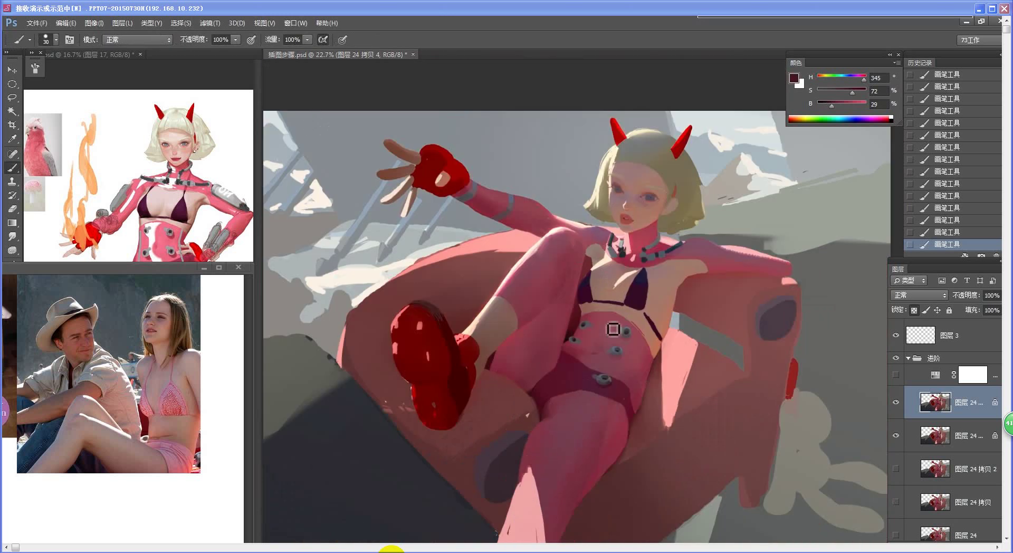
Refine the bikini bottom's lower hem across the thigh with sampled red H 344, S 58, B 41
key(z)
drag(603, 376, 631, 375)
key(b)
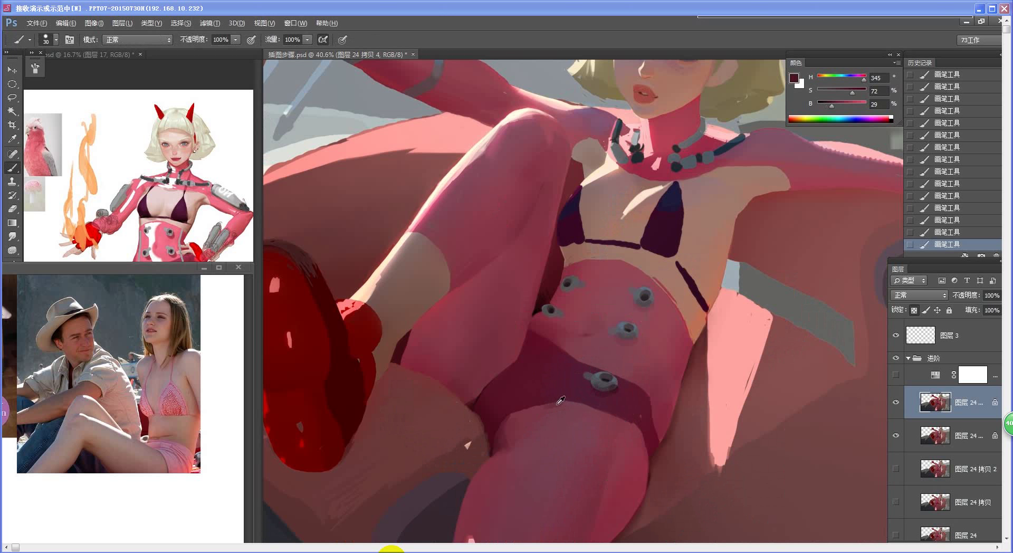
alt+click(561, 410)
key(z)
drag(606, 406, 512, 412)
key(b)
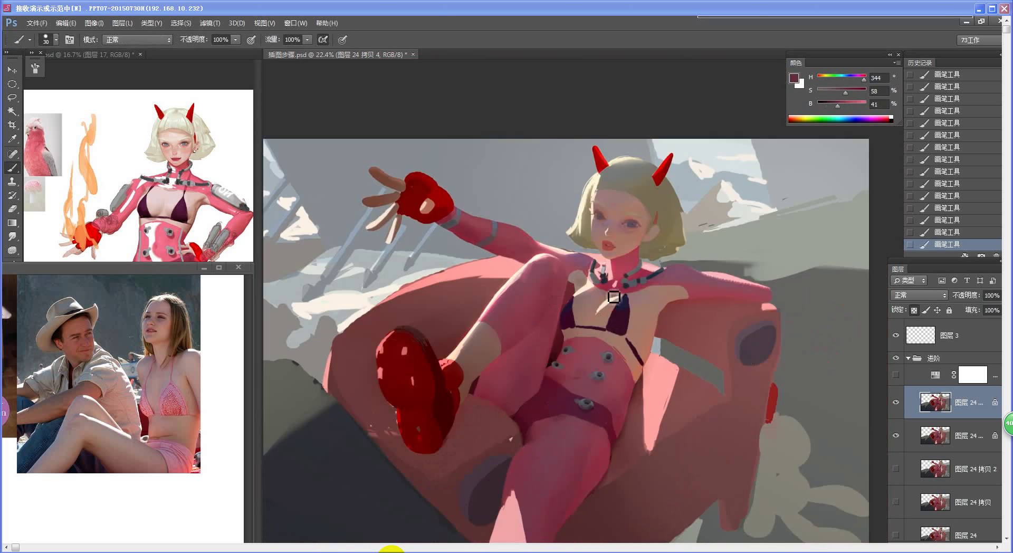
Soften the transition between the hem and the top of the thigh with sampled red H 345, S 58, B 41
key(z)
drag(605, 415, 636, 414)
key(b)
alt+click(535, 428)
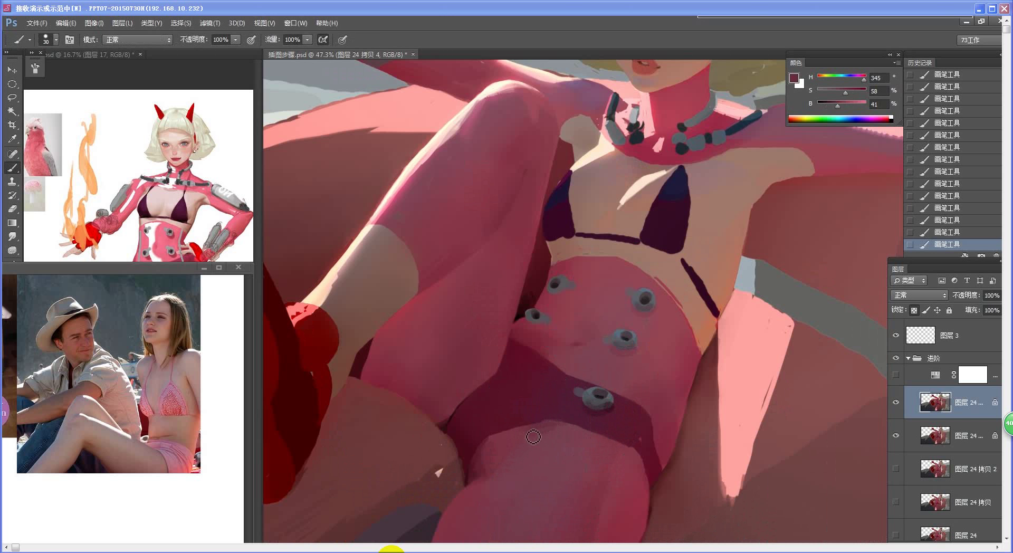
mouse_move(534, 432)
mouse_down()
mouse_move(526, 437)
mouse_move(514, 422)
mouse_up()
key(ctrl+space)
drag(637, 374, 623, 288)
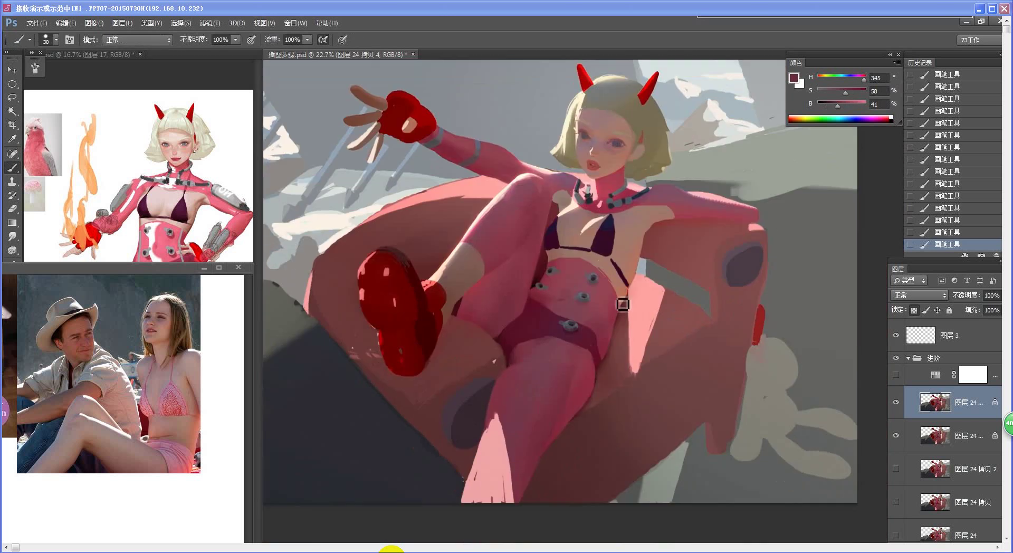
Sample the upper thigh's red and shift the foreground colour to a cooler pink, H 336, S 48, B 49
key(z)
drag(558, 365, 586, 365)
key(b)
alt+click(535, 365)
key(n)
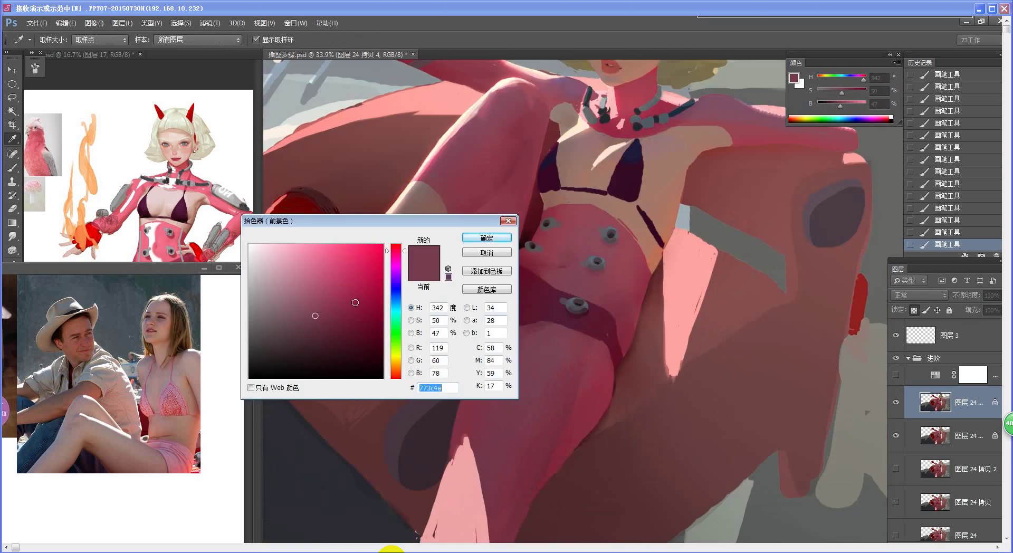
click(313, 312)
drag(405, 257, 405, 254)
click(486, 238)
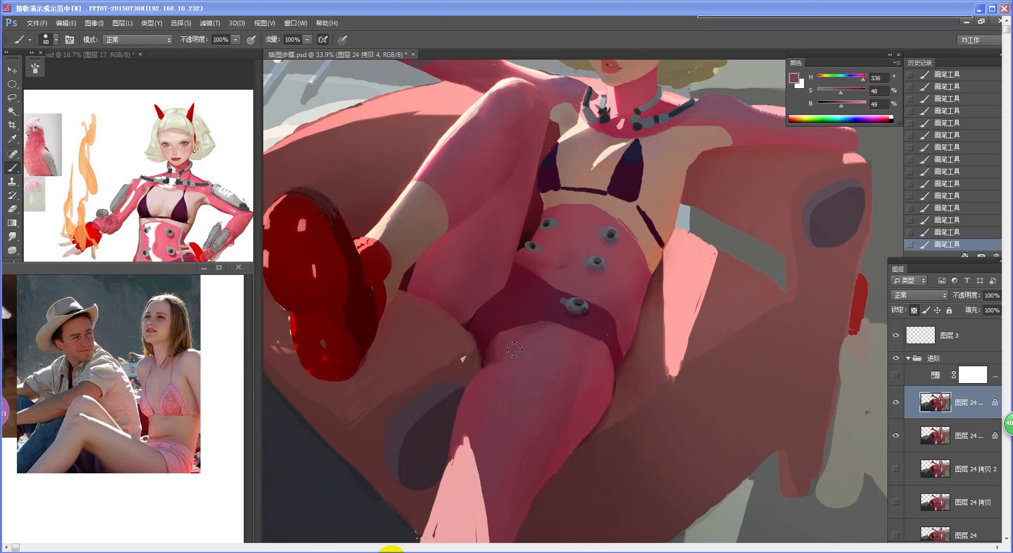
Tint the top of the lowered thigh purple, shifting the colour to H 322, S 48, B 49 and H 284, S 38, B 49, with an 84 px brush
key(n)
click(404, 258)
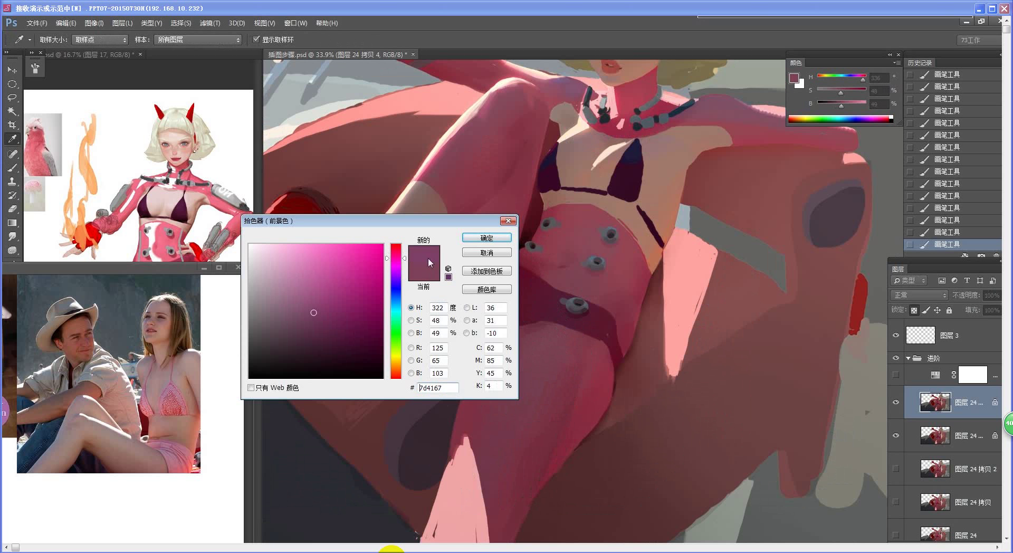
click(481, 239)
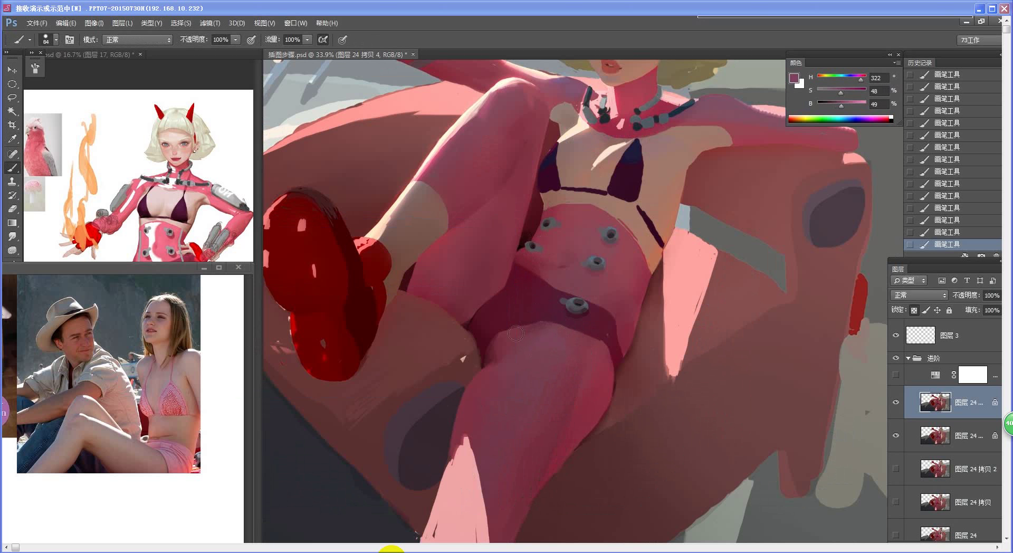
key(F8)
drag(408, 281, 405, 276)
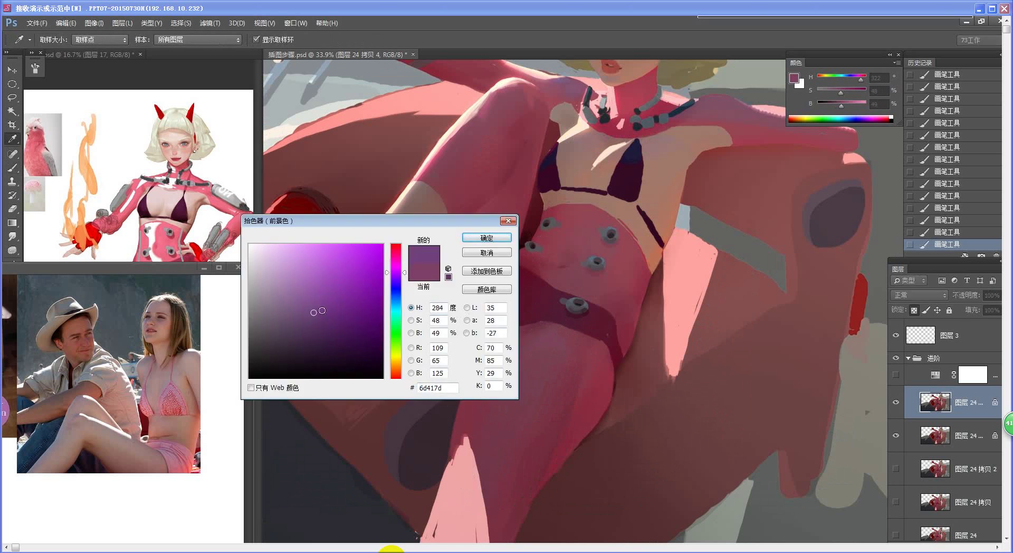
drag(322, 311, 300, 312)
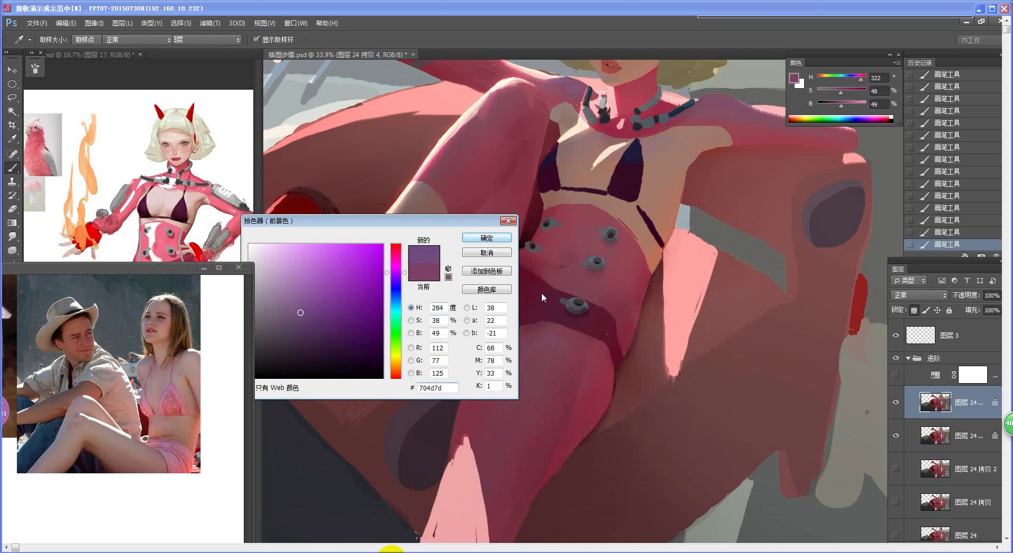
key(Return)
key(ctrl+z)
drag(561, 343, 548, 357)
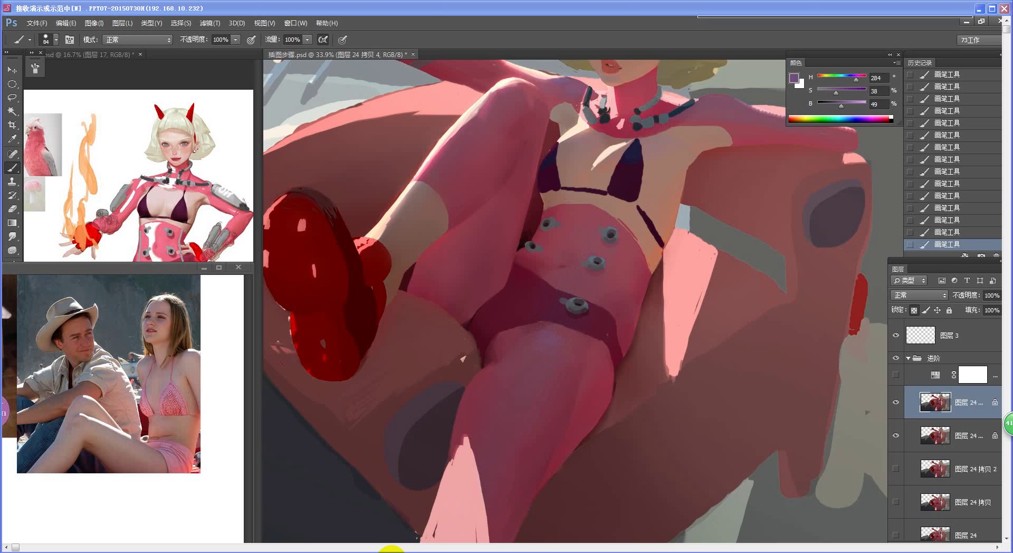
Widen the photo reference window and reposition its image to show the seated couple in full
click(53, 370)
drag(52, 370, 293, 372)
drag(79, 415, 42, 444)
drag(176, 455, 86, 468)
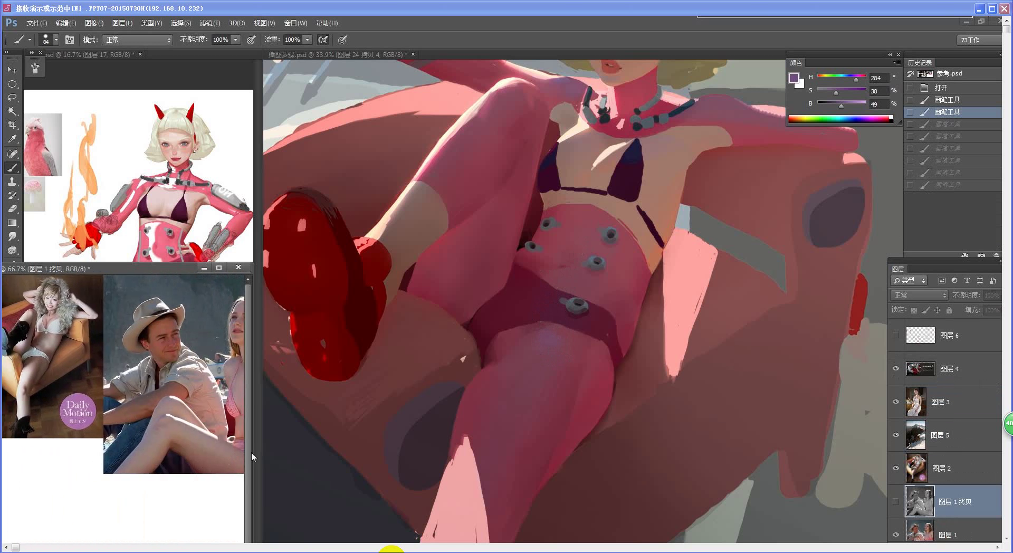
drag(253, 452, 262, 453)
drag(151, 449, 136, 443)
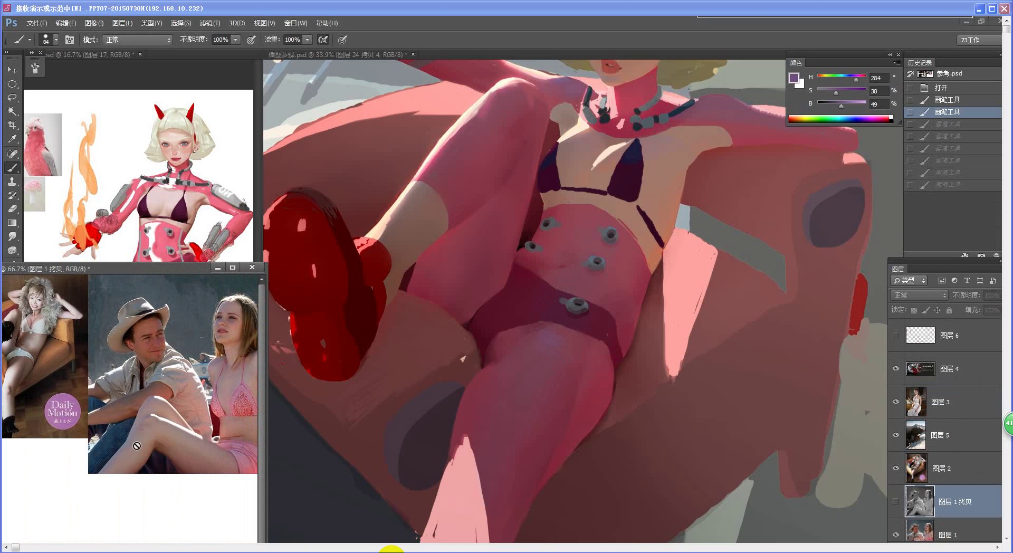
Return to the painting and blend the thigh's purple tint with sampled H 328, S 45, B 47
click(546, 325)
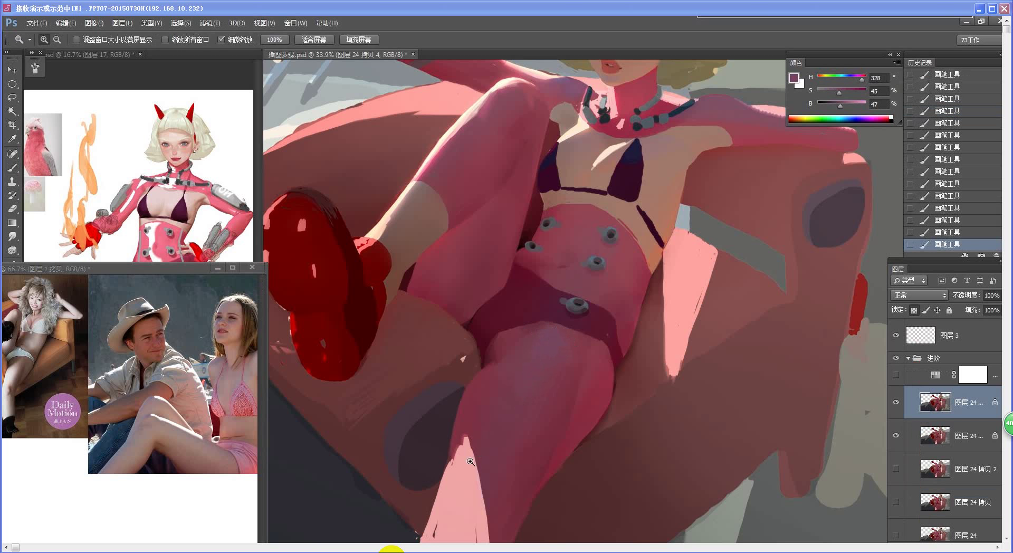
drag(430, 466, 409, 467)
mouse_move(548, 398)
mouse_down()
mouse_move(557, 336)
mouse_move(537, 391)
mouse_up()
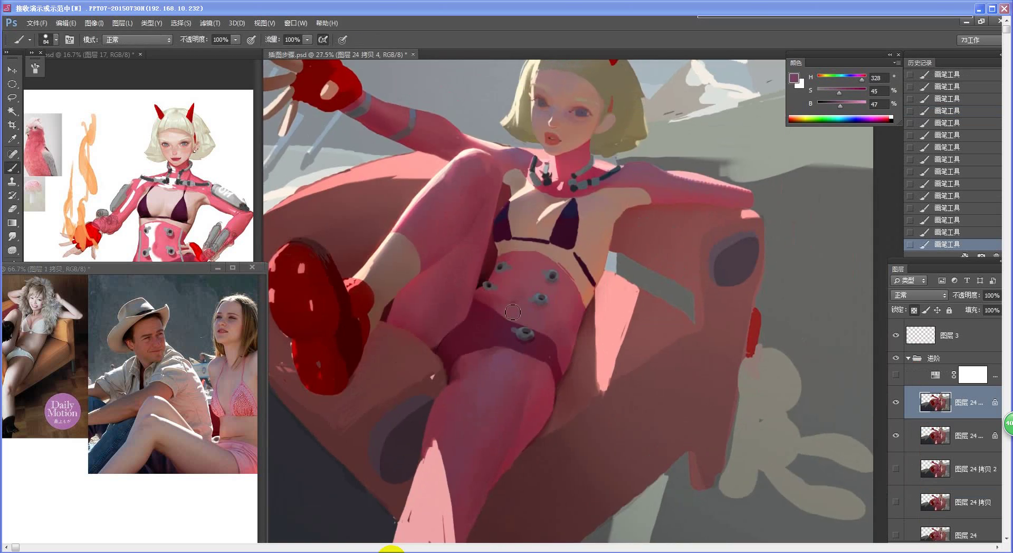
Tint the abdomen around the metal studs with a cool purple, H 299, S 38, B 55, starting from a sampled skin-suit red
alt+click(504, 361)
alt+click(545, 287)
key(n)
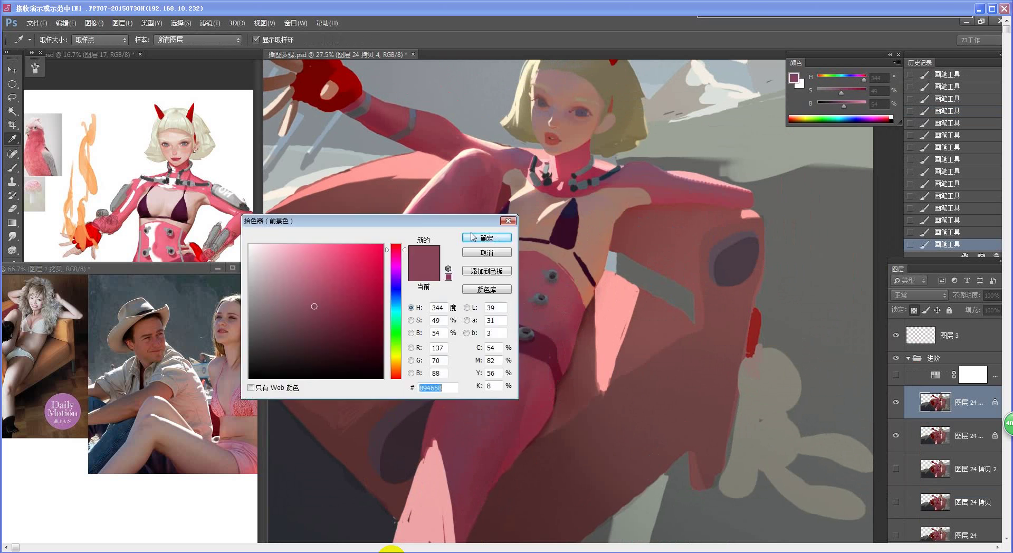
click(405, 267)
drag(315, 307, 301, 307)
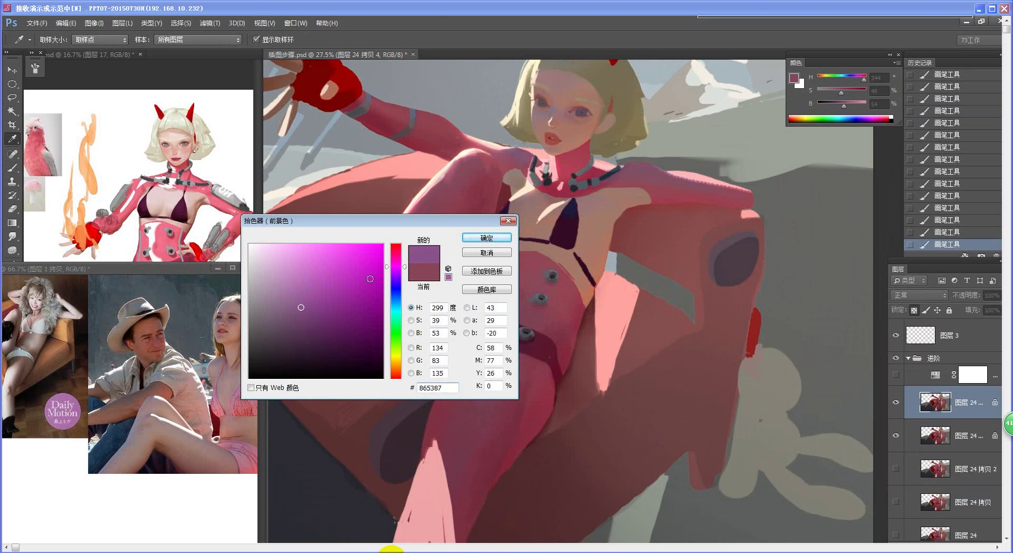
click(487, 239)
key(b)
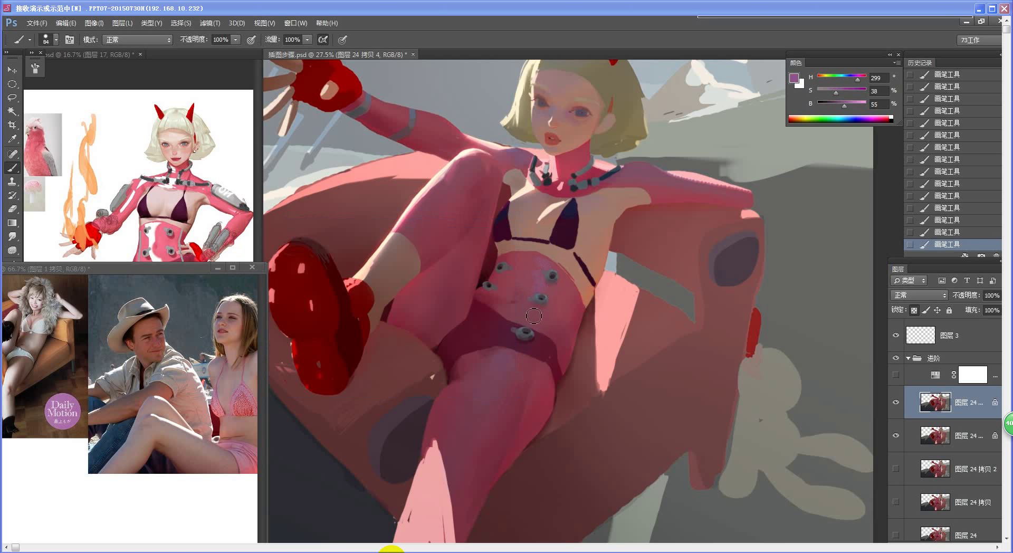
key(z)
mouse_move(553, 372)
mouse_down()
mouse_move(527, 379)
mouse_move(558, 377)
mouse_up()
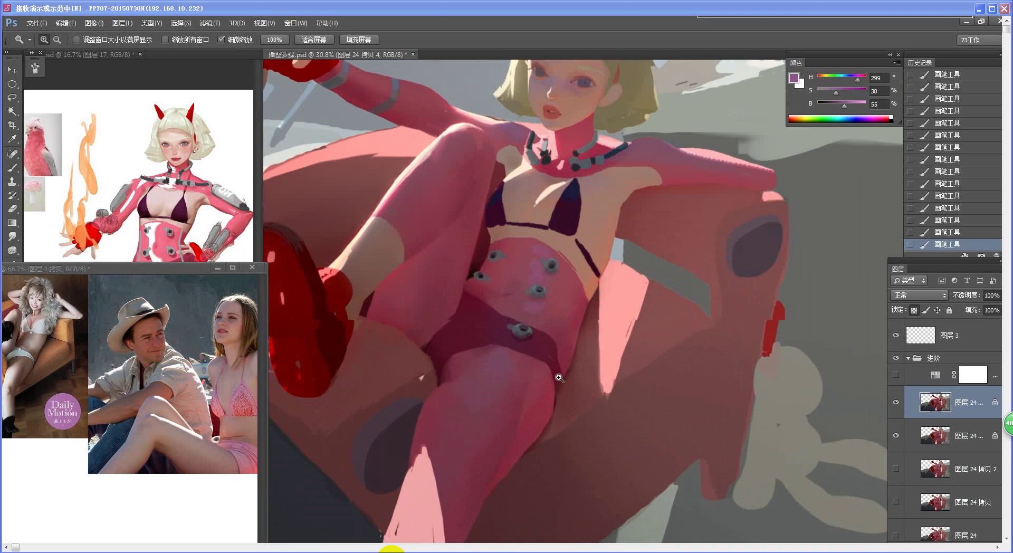
Blend the upper abdomen around the metal studs with sampled muted reds, H 330, S 46, B 55 through H 338, S 49, B 56
key(b)
drag(519, 307, 508, 312)
alt+click(505, 314)
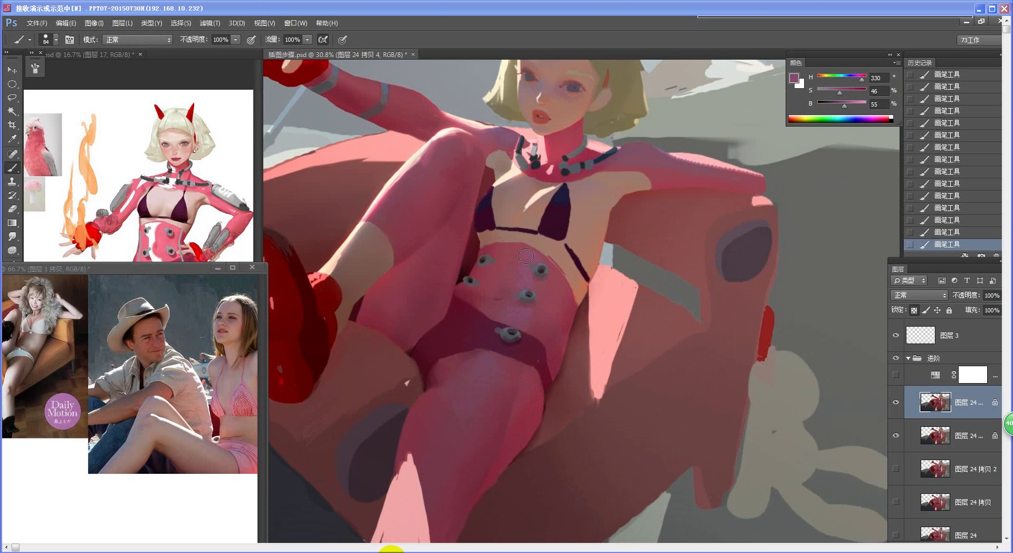
drag(507, 339, 469, 342)
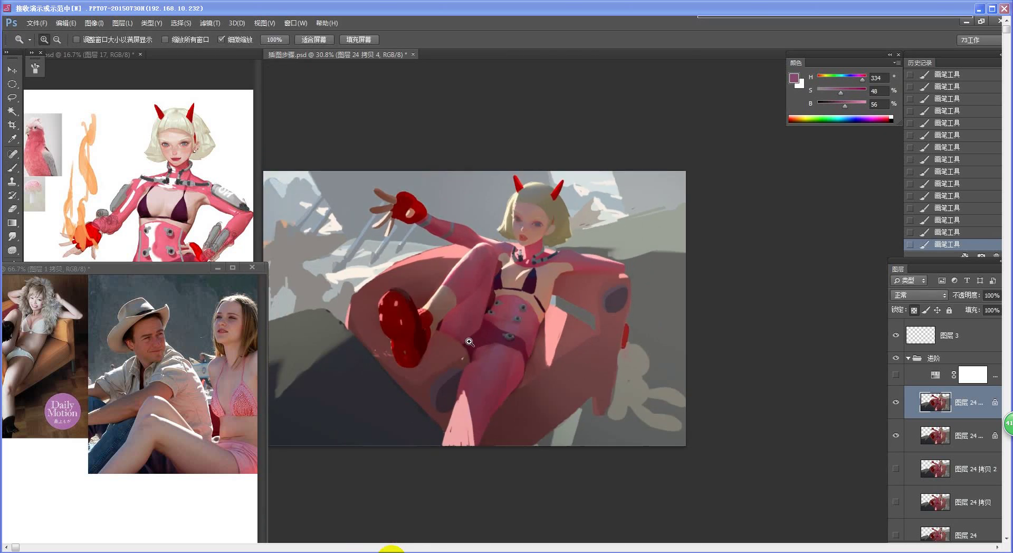
click(469, 342)
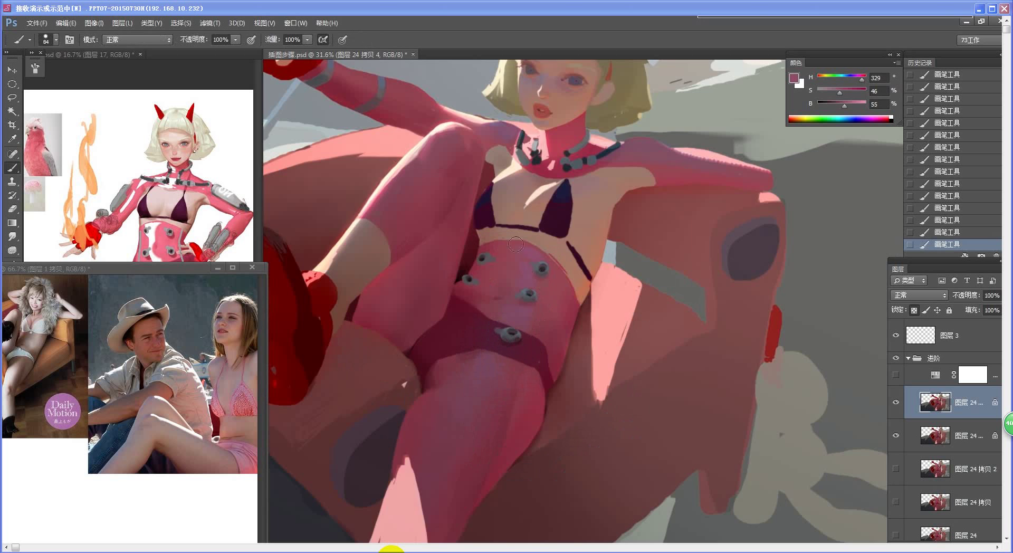
alt+click(548, 289)
ctrl+alt+click(491, 348)
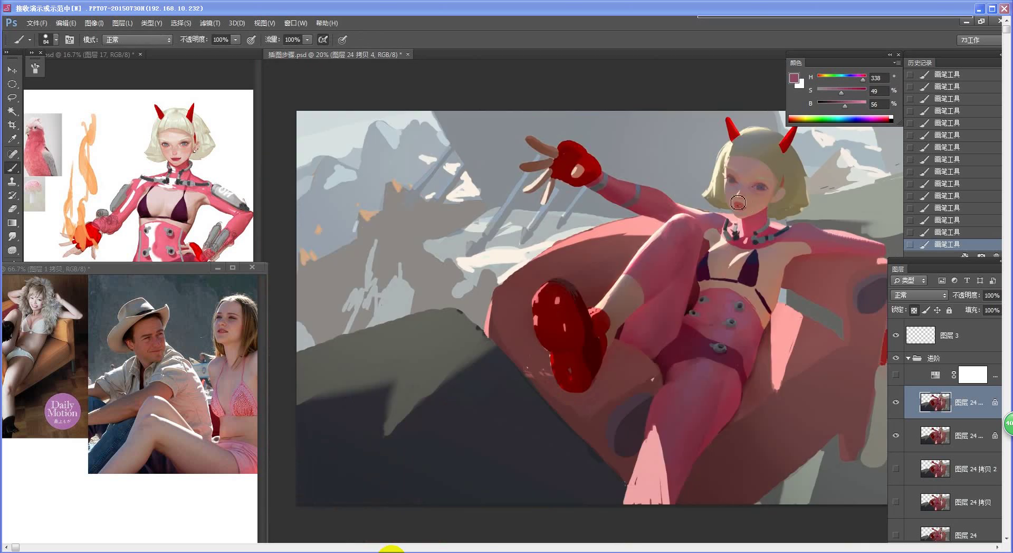
Copy a lassoed area around the bikini cup nearer the outstretched arm to a new layer and colour-balance its midtones to +21, 0, -15
key(z)
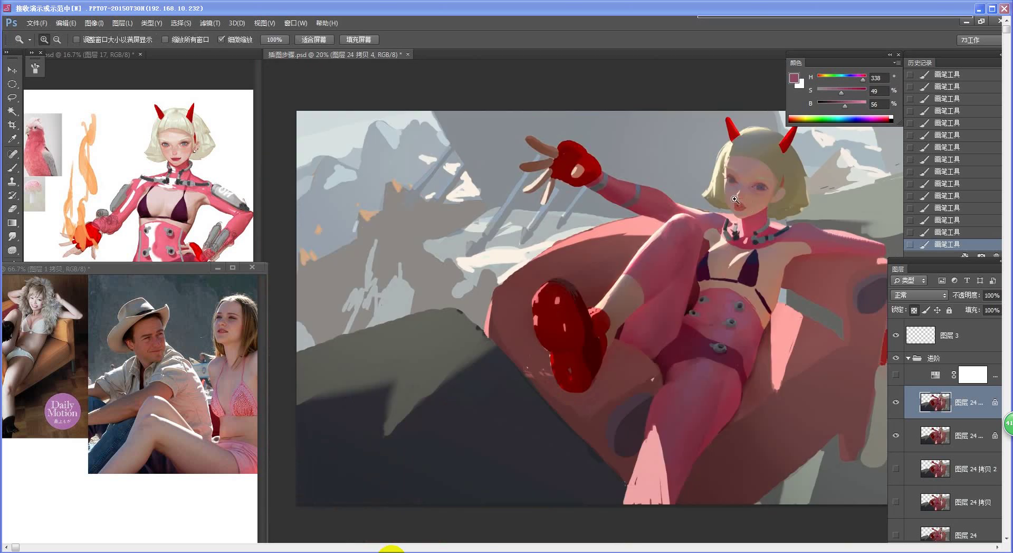
mouse_move(691, 313)
mouse_down()
mouse_move(501, 350)
mouse_move(494, 372)
mouse_up()
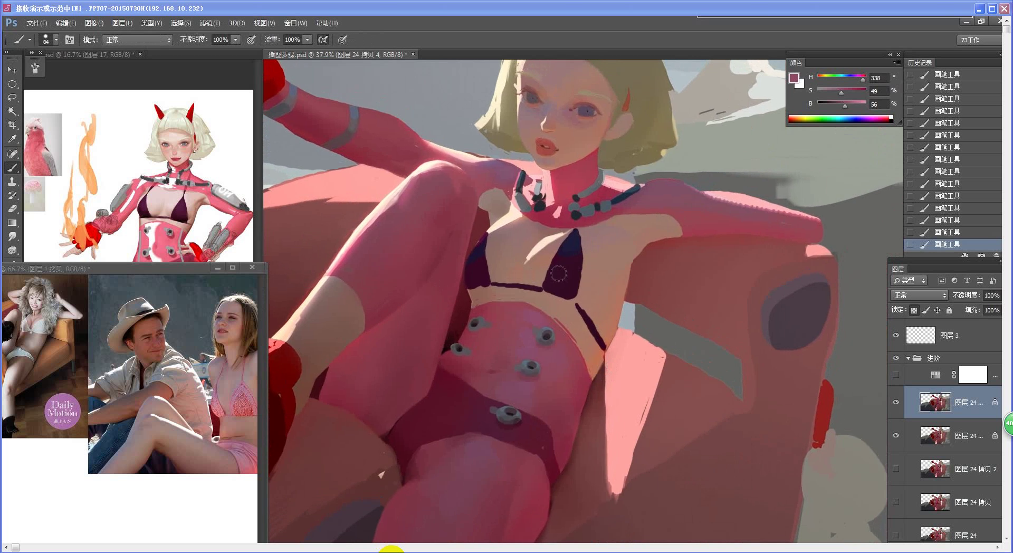
key(l)
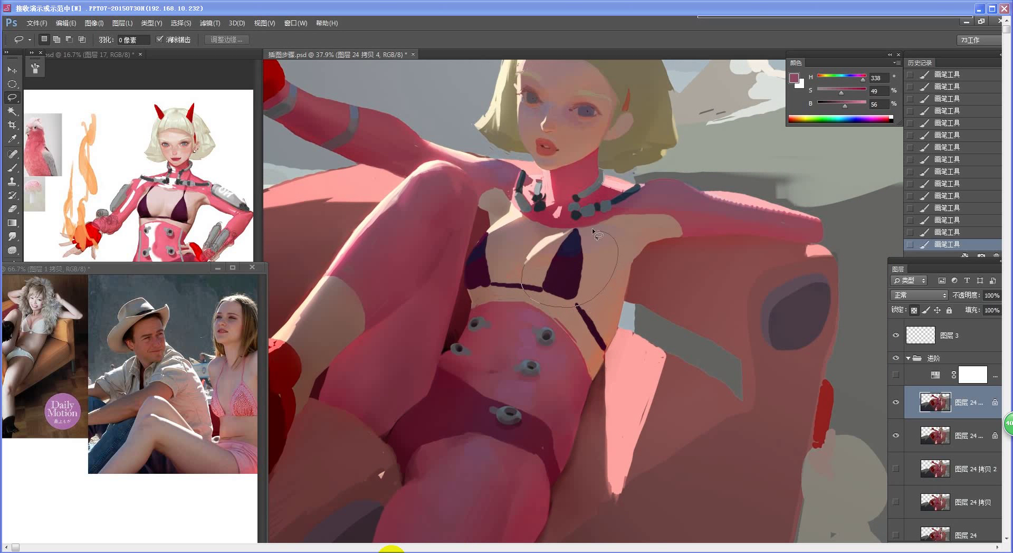
drag(530, 255, 528, 260)
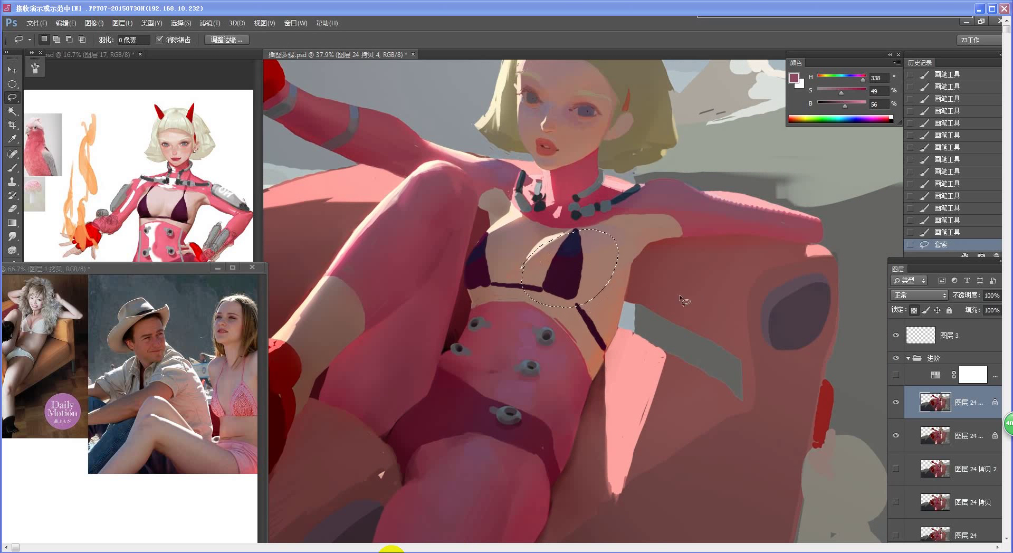
key(ctrl+j)
key(ctrl+b)
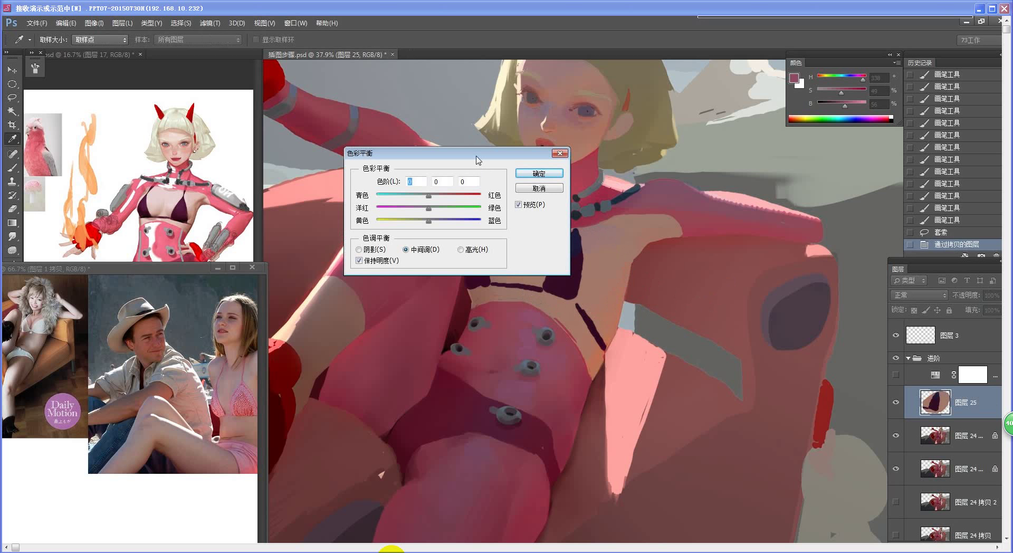
drag(729, 243, 720, 242)
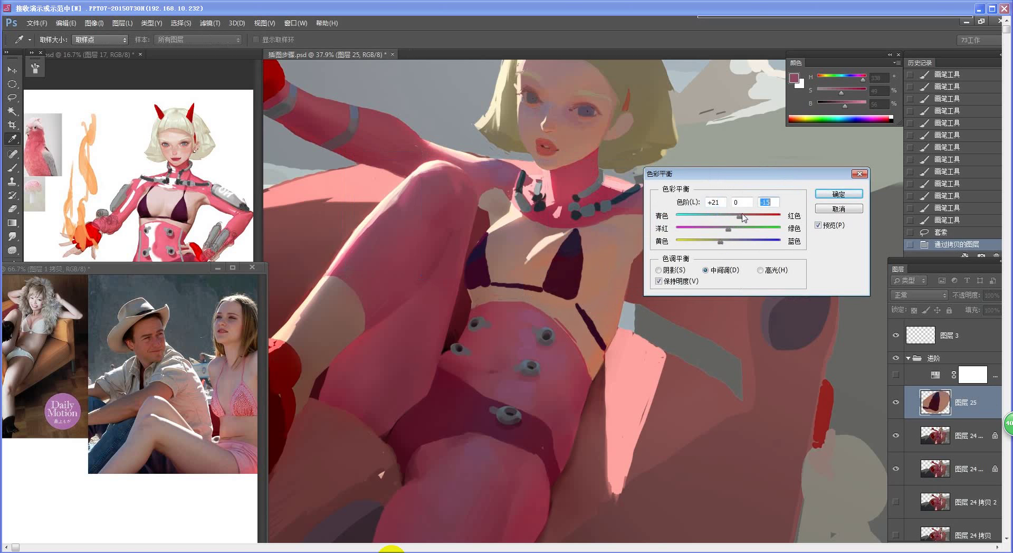
click(838, 193)
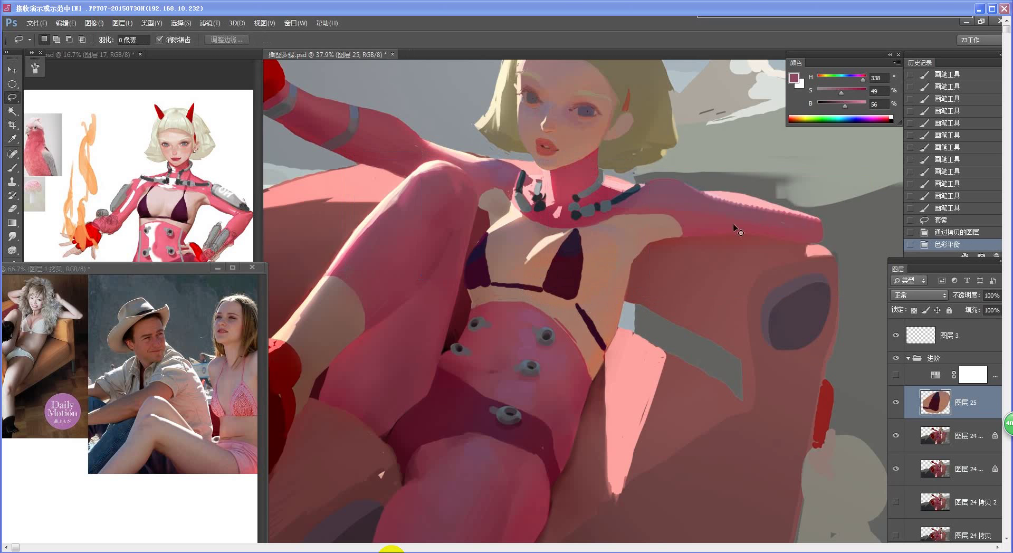
Darken the copied chest patch slightly by lowering its lightness with Hue/Saturation
key(ctrl+u)
drag(847, 303, 843, 305)
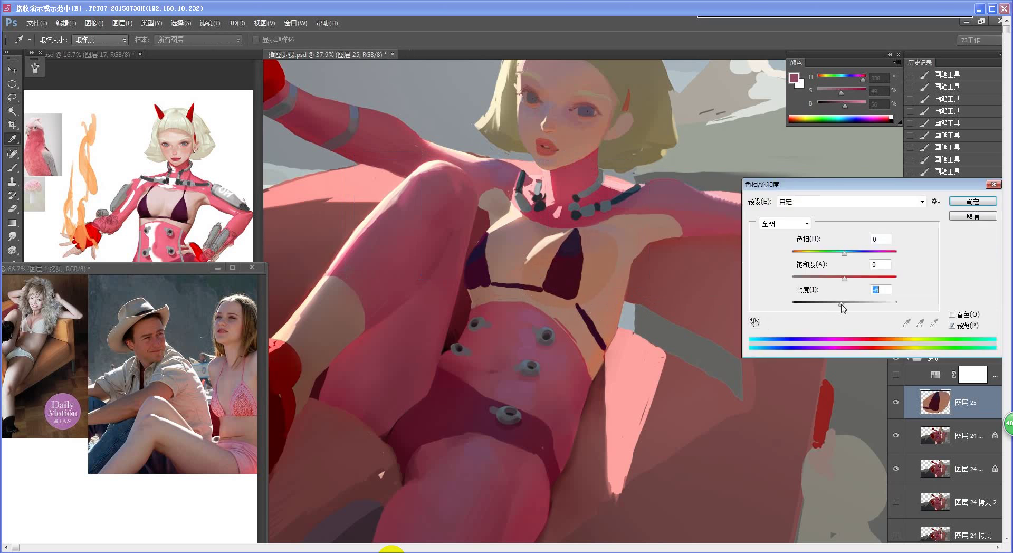
click(958, 203)
Erase the upper parts of the copied chest patch with a 250 px eraser to soften it into the surrounding skin
key(e)
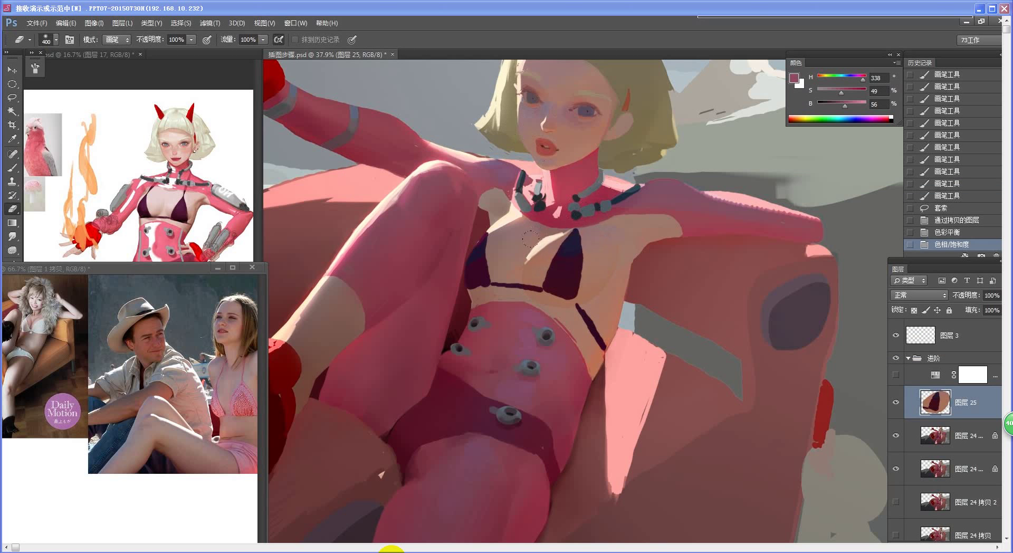
key(bracketleft)
key(bracketleft)
mouse_move(531, 239)
mouse_down()
mouse_move(562, 227)
mouse_move(612, 244)
mouse_up()
drag(616, 251, 601, 272)
mouse_move(601, 264)
mouse_down()
mouse_move(596, 230)
mouse_move(543, 267)
mouse_up()
drag(547, 253, 541, 267)
drag(545, 253, 540, 269)
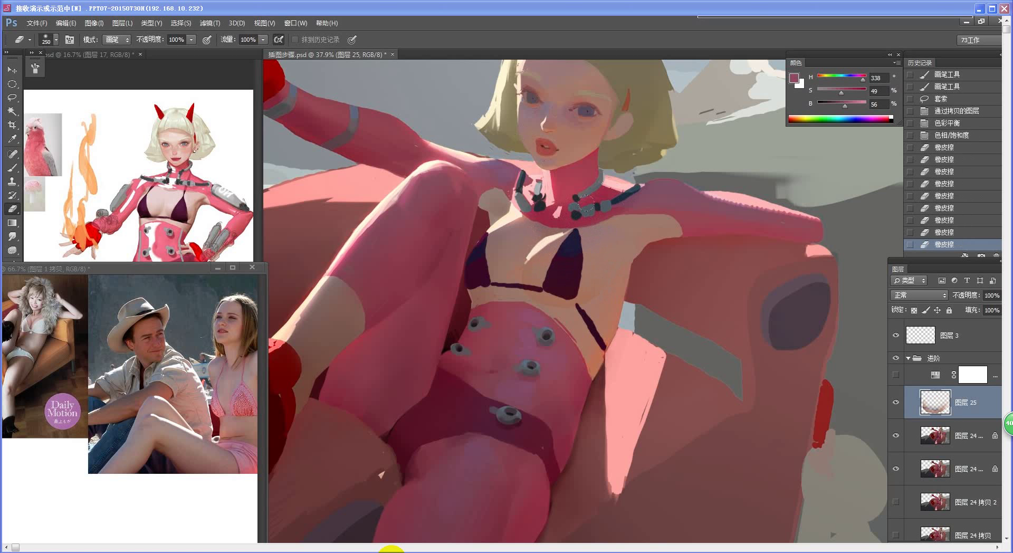
drag(638, 233, 592, 231)
Lasso the skin beside and below the bikini cup and reduce its saturation by 20 with Hue/Saturation
key(b)
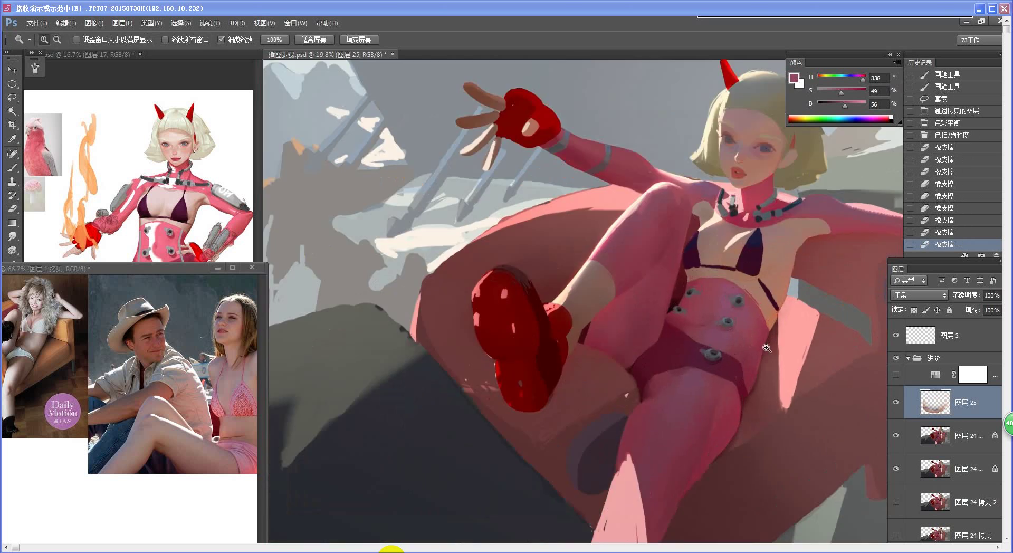
scroll(734, 317, up, 5)
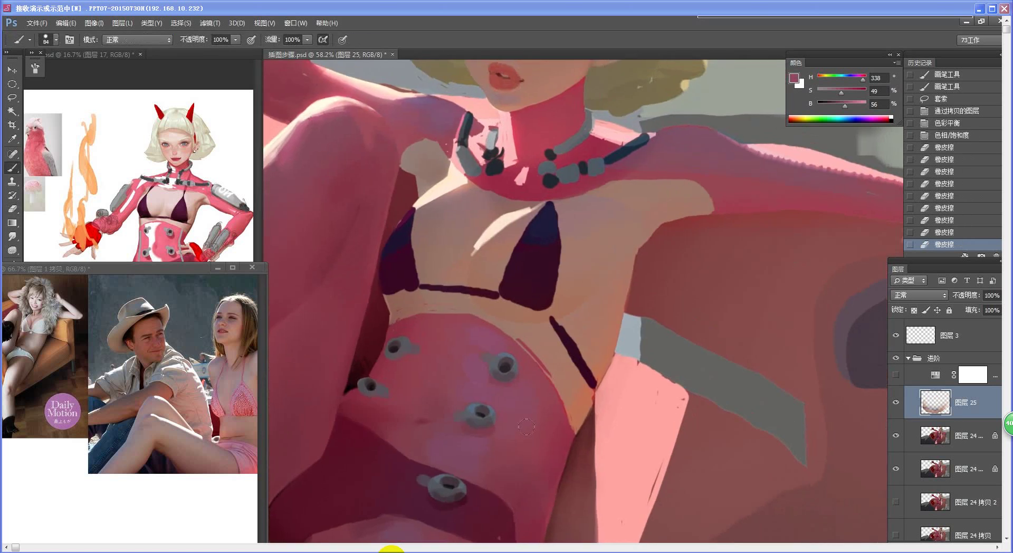
key(e)
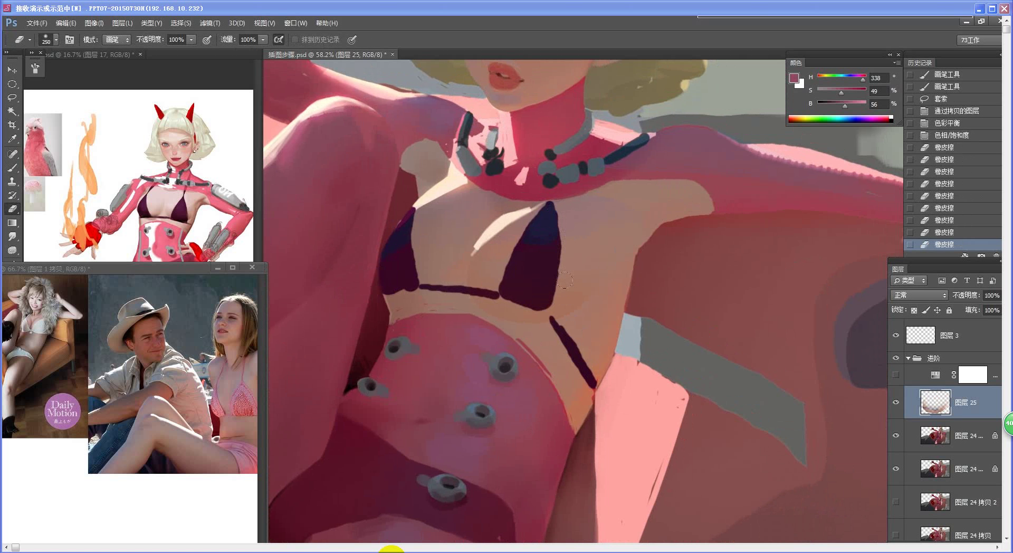
key(l)
drag(548, 344, 549, 346)
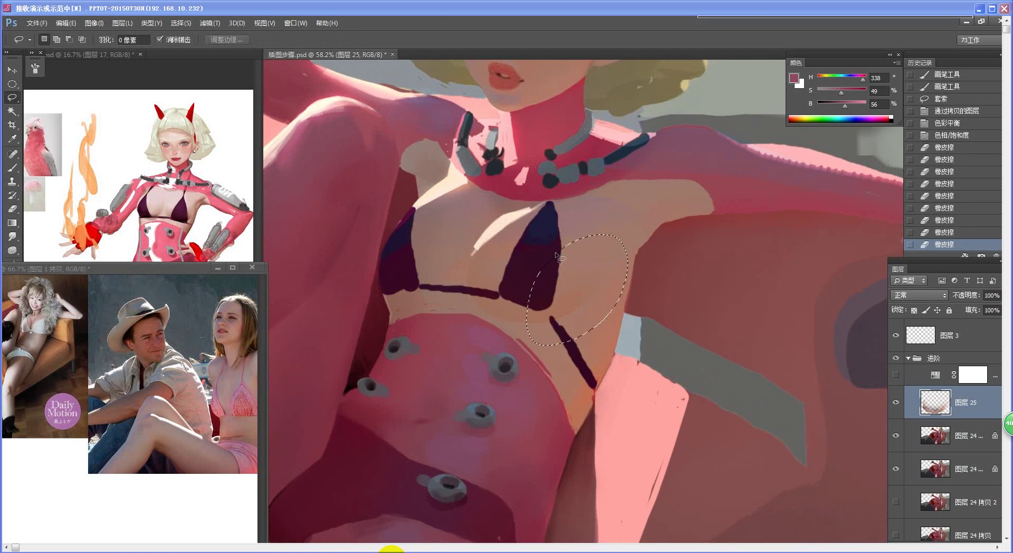
key(ctrl+u)
drag(844, 278, 834, 280)
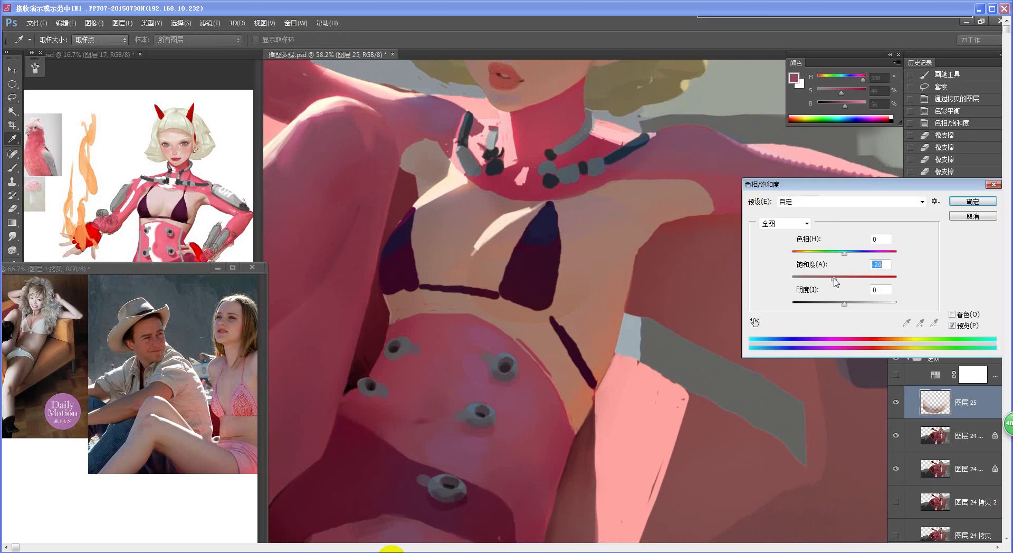
click(974, 202)
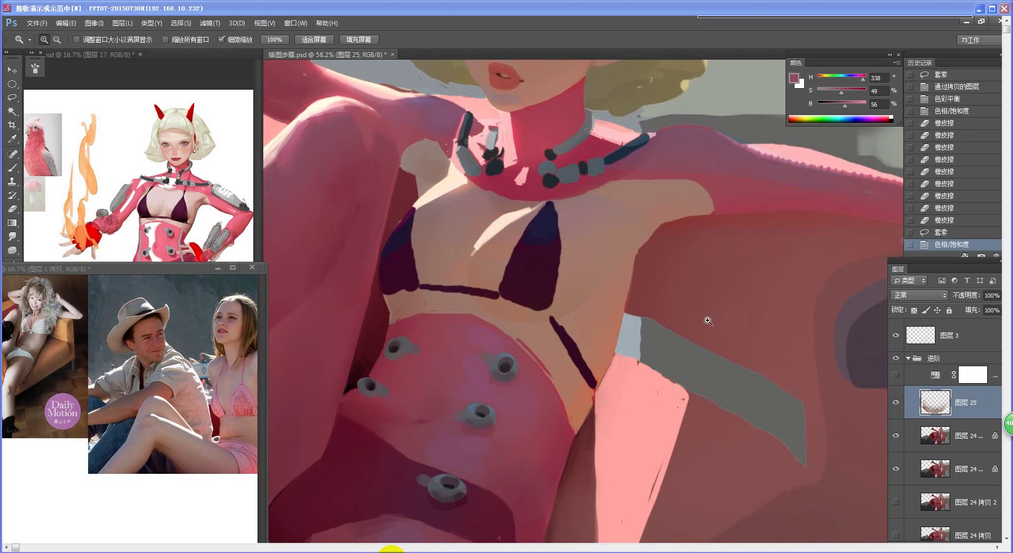
Deselect the chest area and merge the adjusted patch down into the character layer
key(ctrl+0)
scroll(674, 337, up, 5)
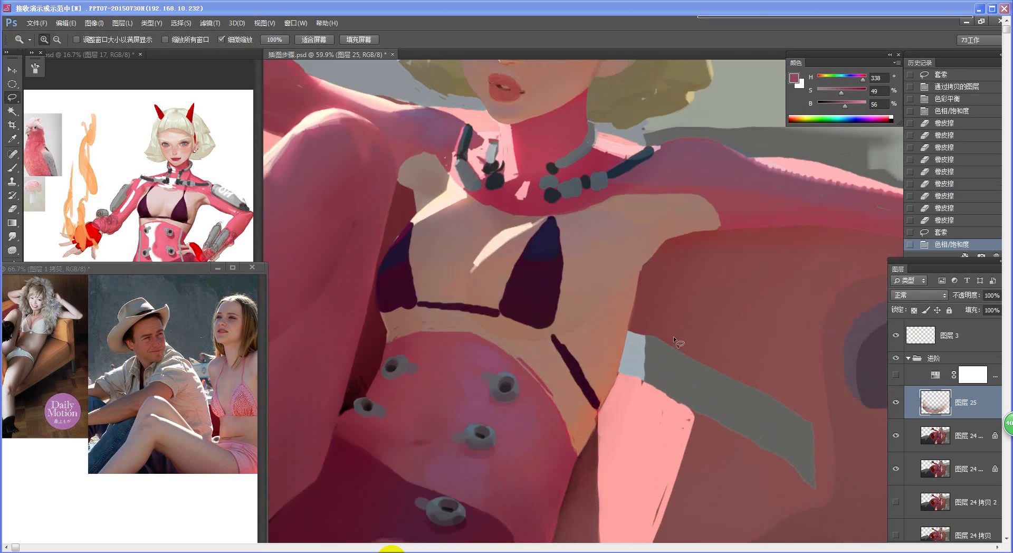
key(ctrl+d)
key(ctrl+e)
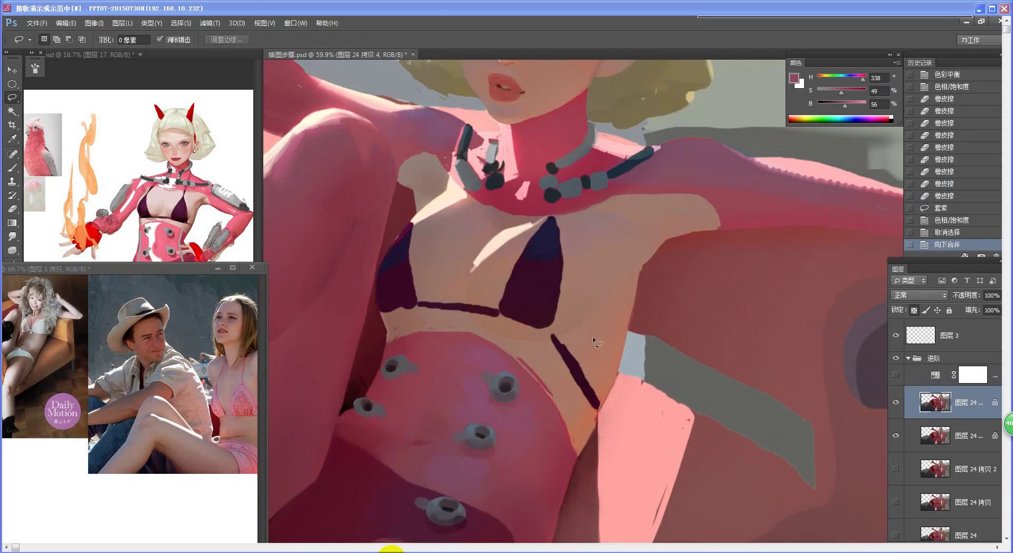
Dab shading onto the skin just below the bikini cup with a sampled brown, H 17, S 43, B 64
key(b)
scroll(552, 359, up, 1)
alt+click(512, 323)
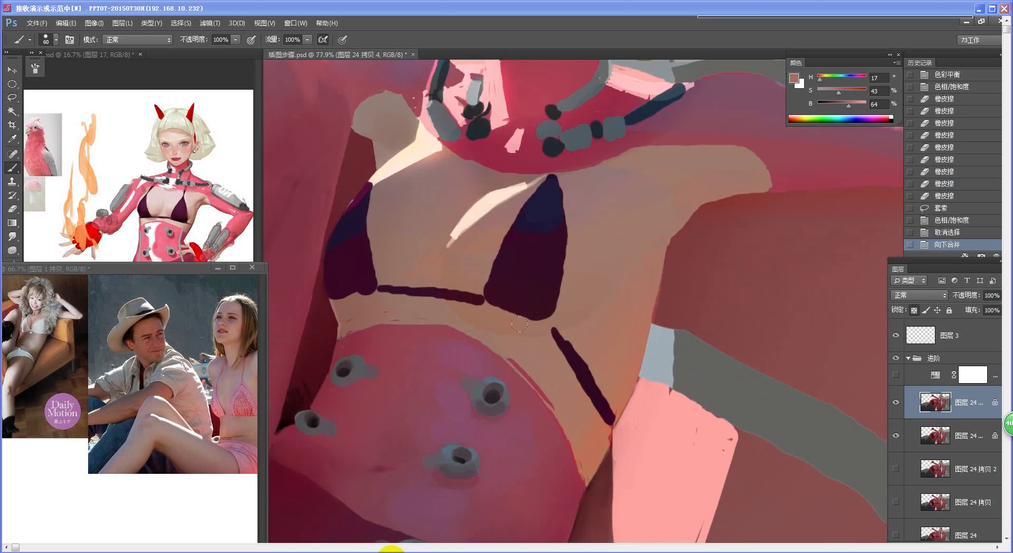
click(538, 331)
click(522, 314)
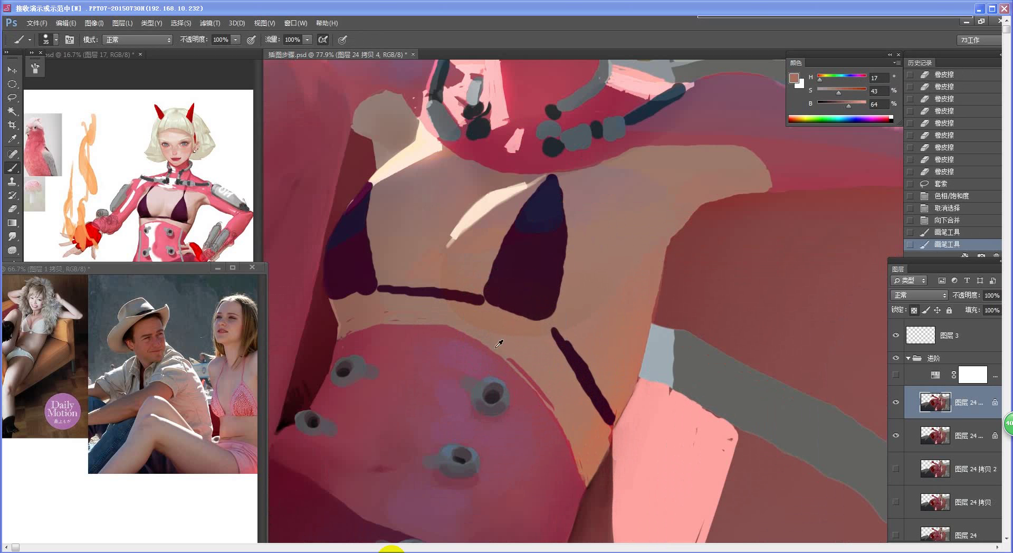
Blend greyer skin tones, including H 356, S 22, B 59, below the bikini cup and along the abdomen's upper edge, using 35 and 15 px brushes
scroll(524, 262, up, 5)
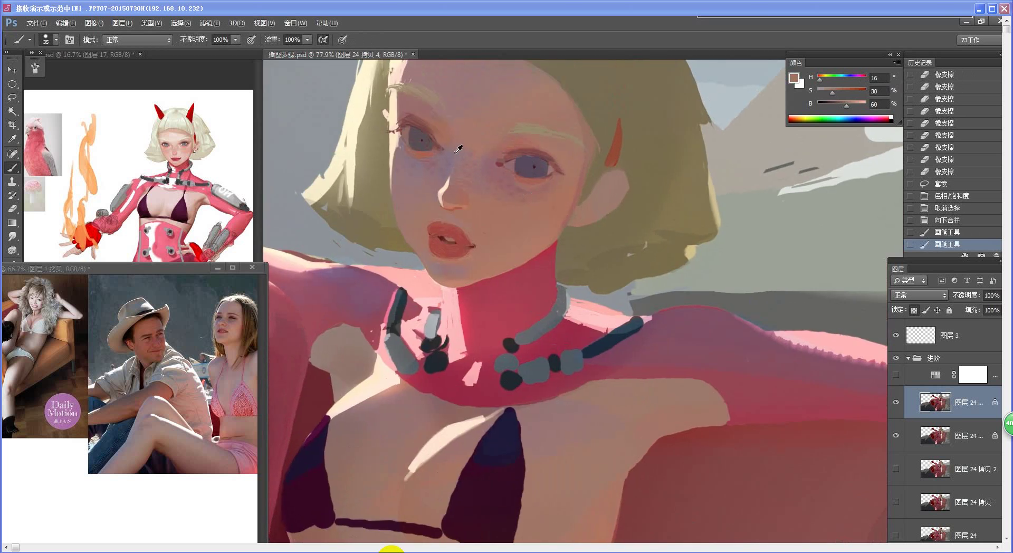
drag(509, 528, 486, 333)
mouse_move(417, 267)
mouse_down()
mouse_move(463, 280)
mouse_move(497, 333)
mouse_move(490, 305)
mouse_move(484, 324)
mouse_up()
alt+click(479, 299)
drag(479, 290, 447, 288)
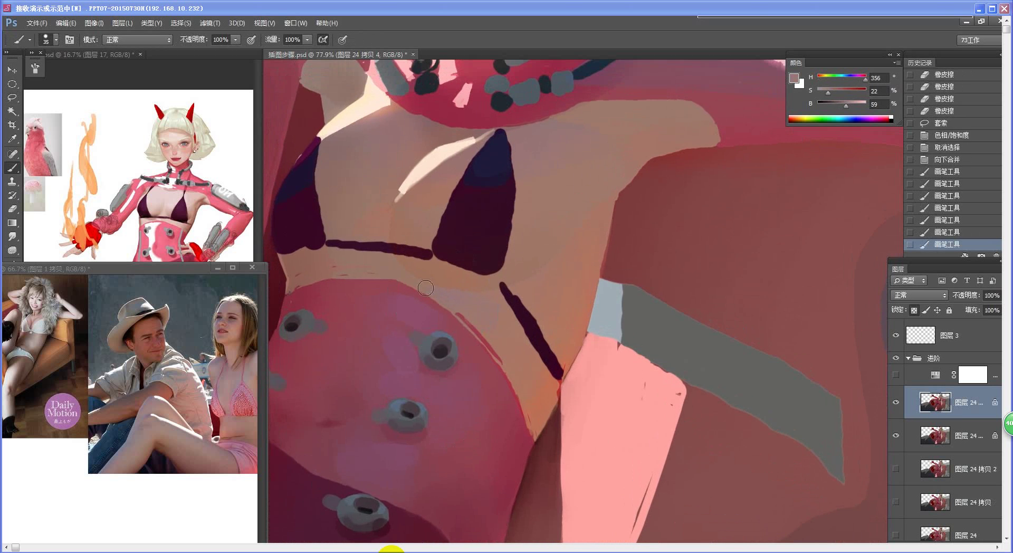
click(419, 289)
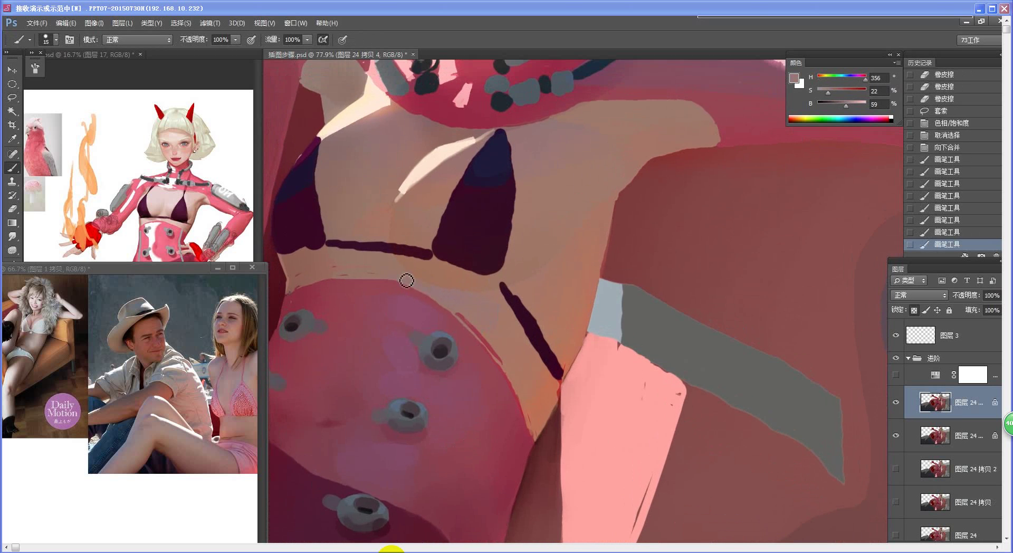
click(443, 296)
click(470, 305)
Set the brush colour to H 18, S 47, B 61 and paint a shadow curve on the skin beneath the bikini cup
alt+click(434, 280)
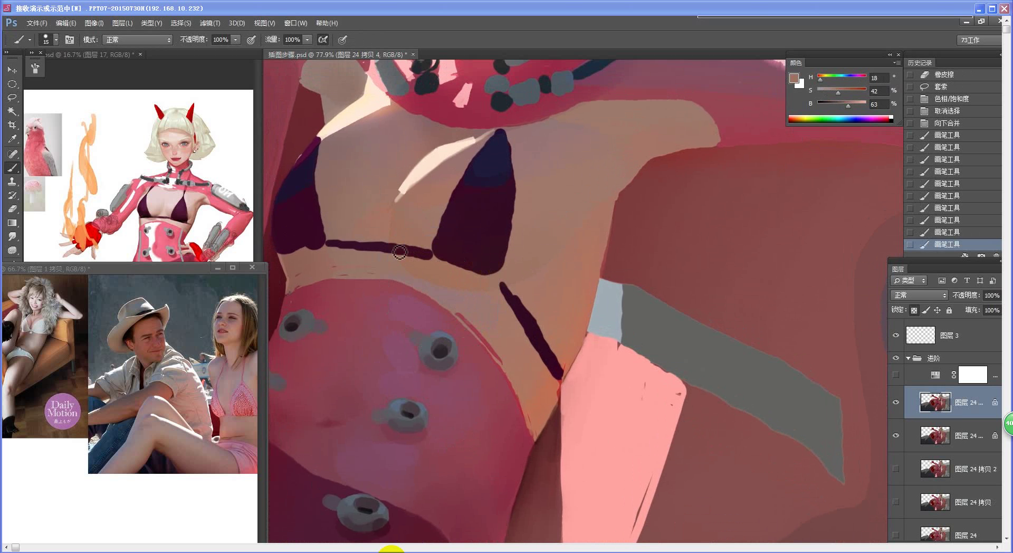
key(n)
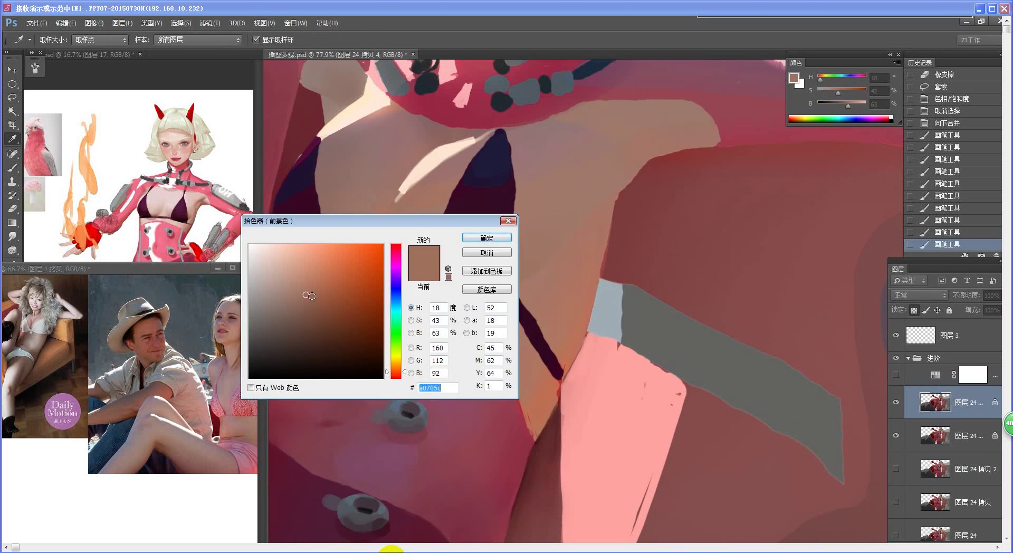
click(313, 297)
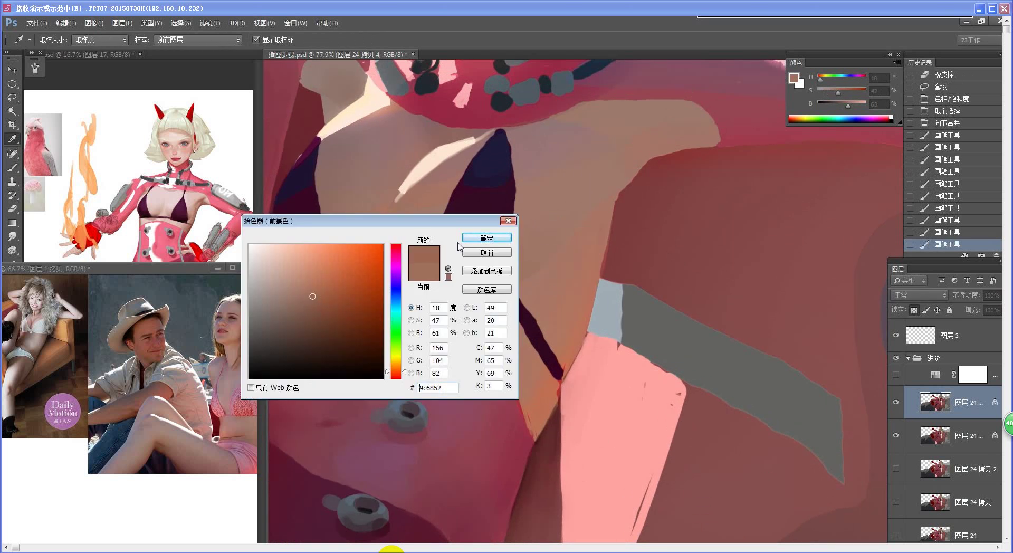
click(478, 238)
key(b)
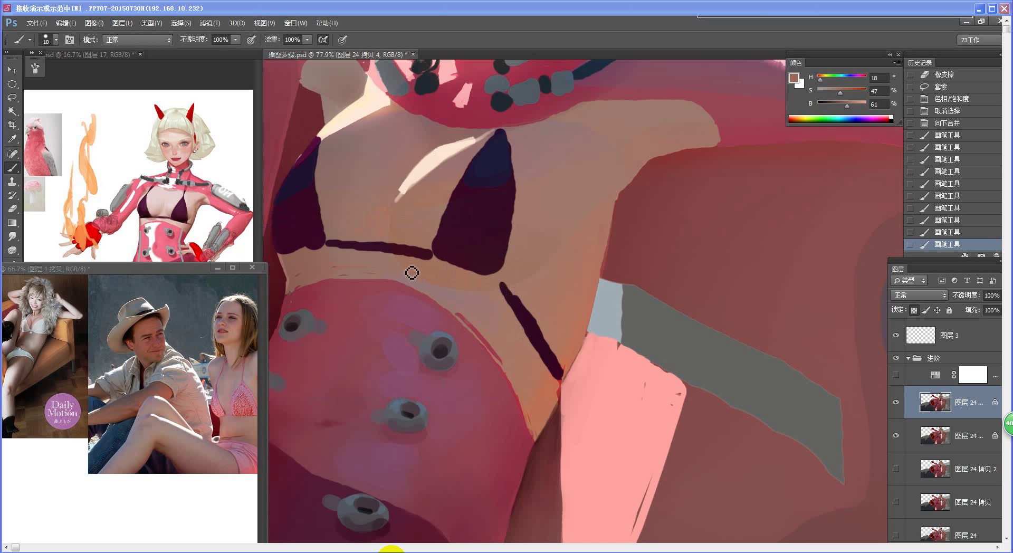
drag(412, 273, 455, 288)
Resample the brown skin tones beneath the bikini band and set a warmer shadow colour, H 18, S 58, B 64
alt+click(418, 265)
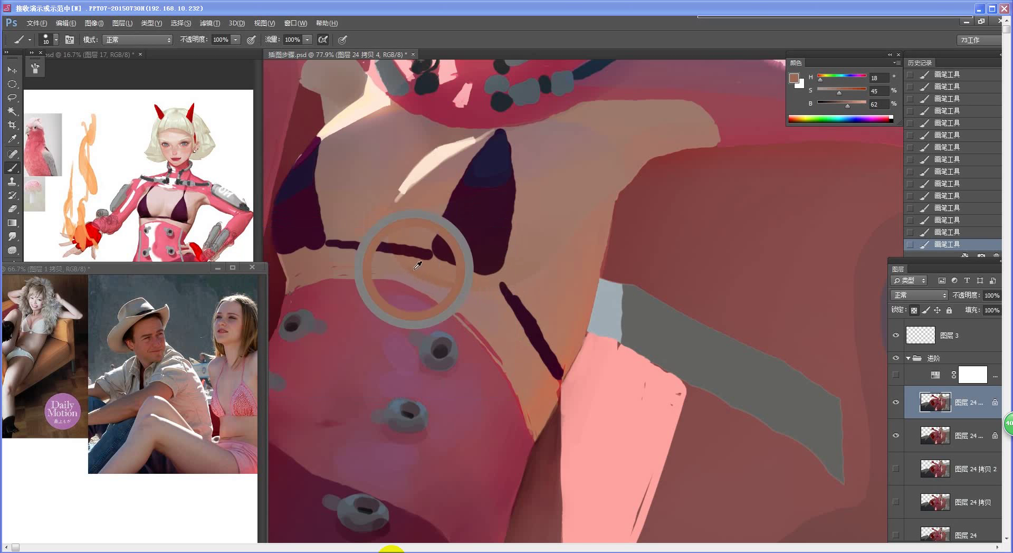
alt+click(429, 277)
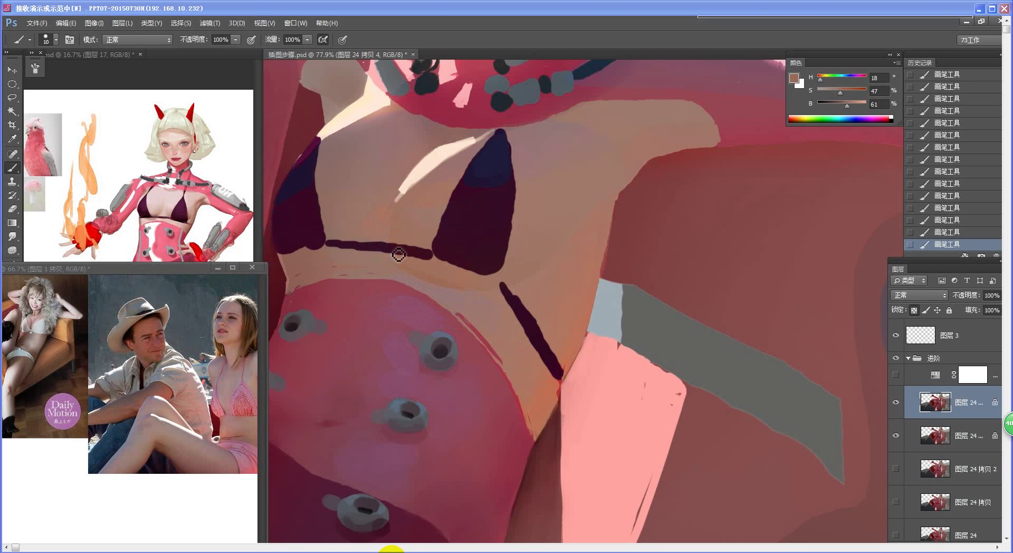
key(n)
click(327, 294)
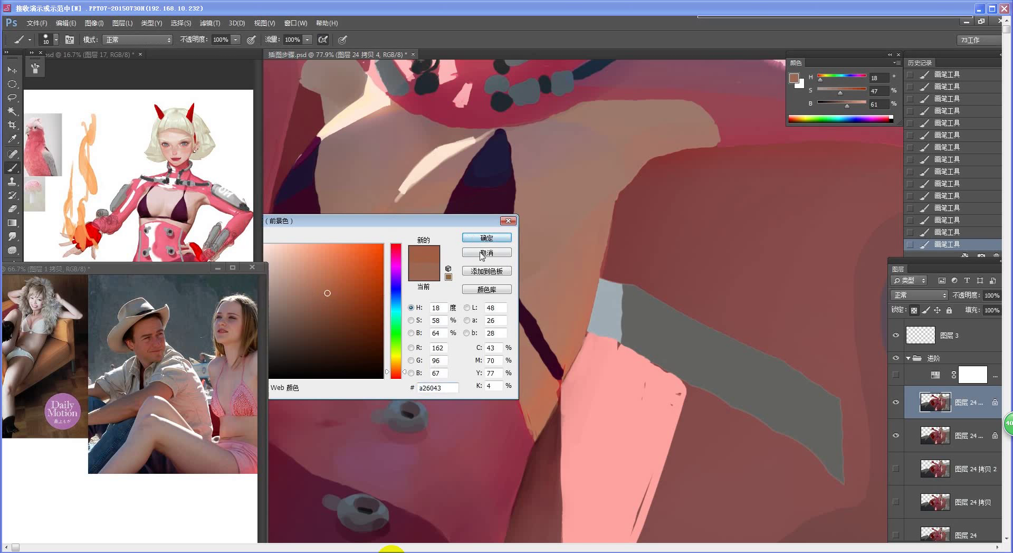
click(487, 238)
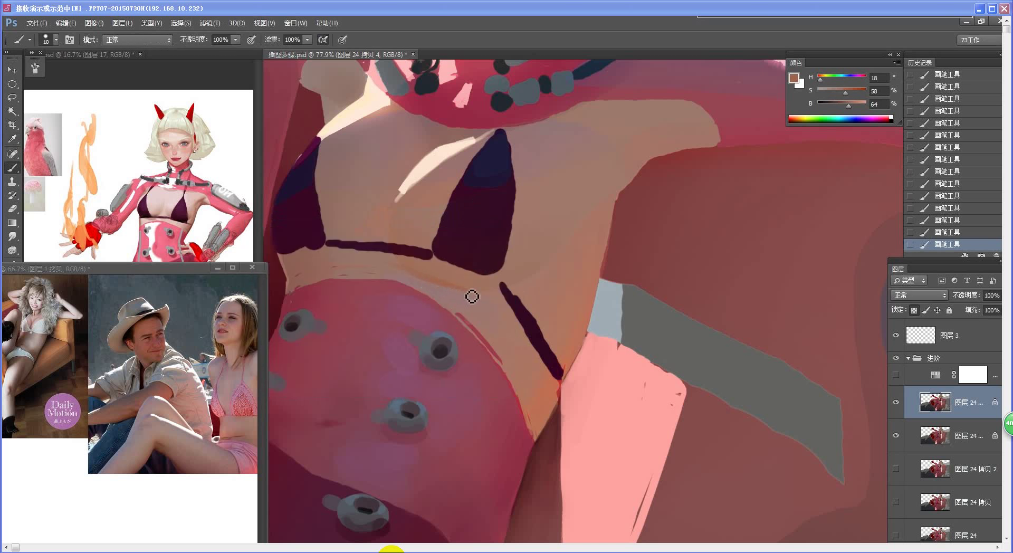
Enlarge the brush to 35 px and undo the last stroke on the skin below the bikini cup
drag(499, 349, 434, 364)
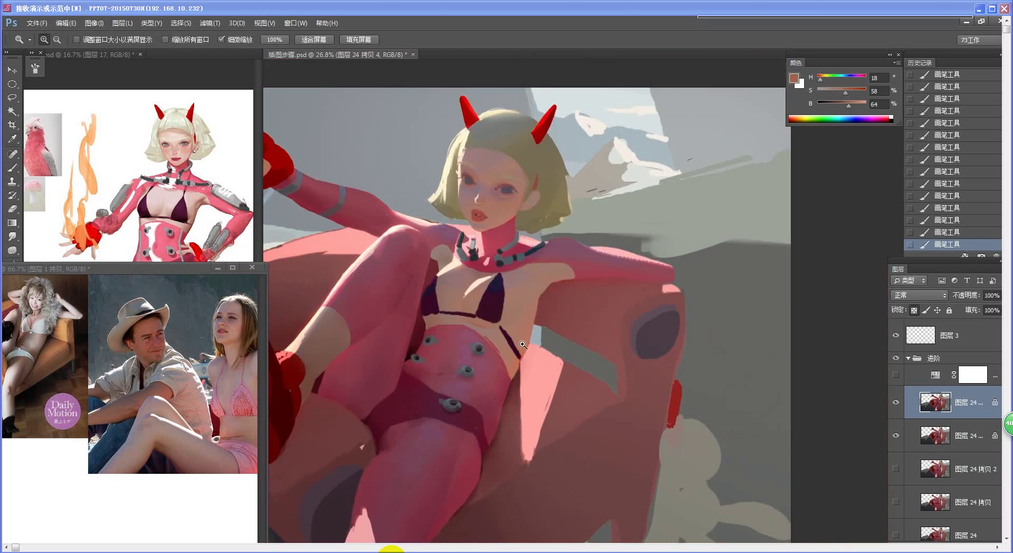
drag(523, 345, 559, 346)
key(bracketright)
key(bracketright)
key(bracketright)
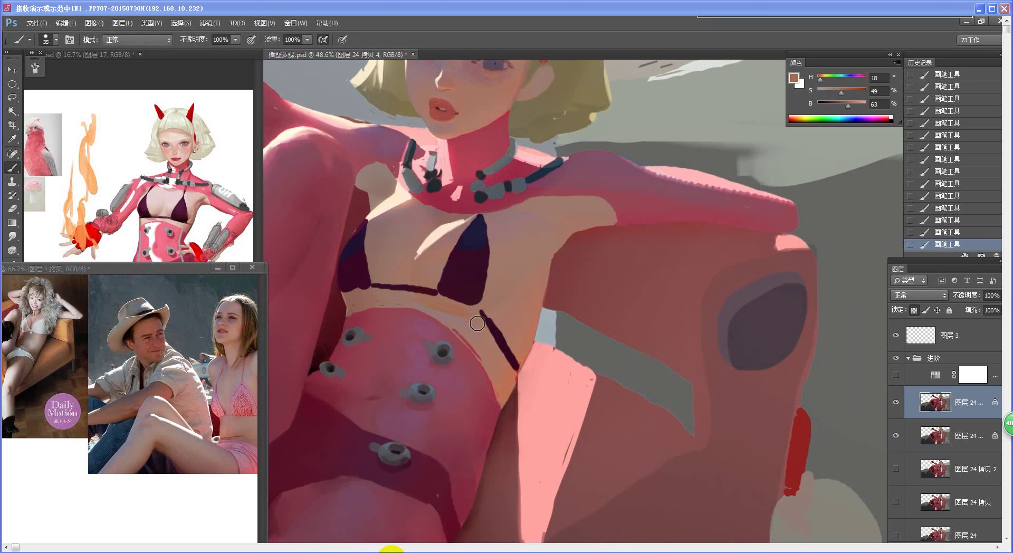
drag(573, 390, 521, 394)
key(ctrl+z)
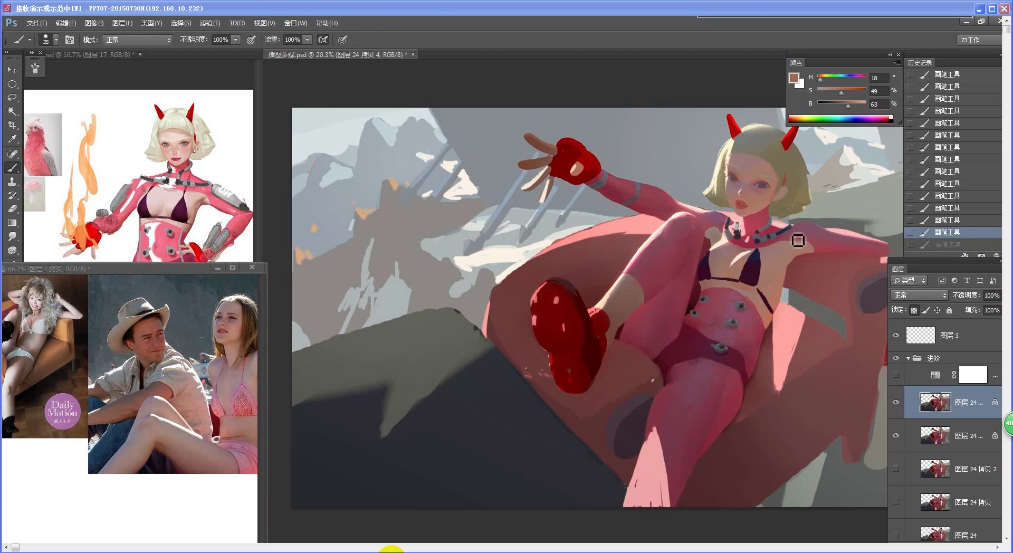
Set a redder skin colour, H 8, S 44, B 66, and paint it beneath the band and larger bikini cup
key(z)
drag(798, 287, 834, 287)
key(b)
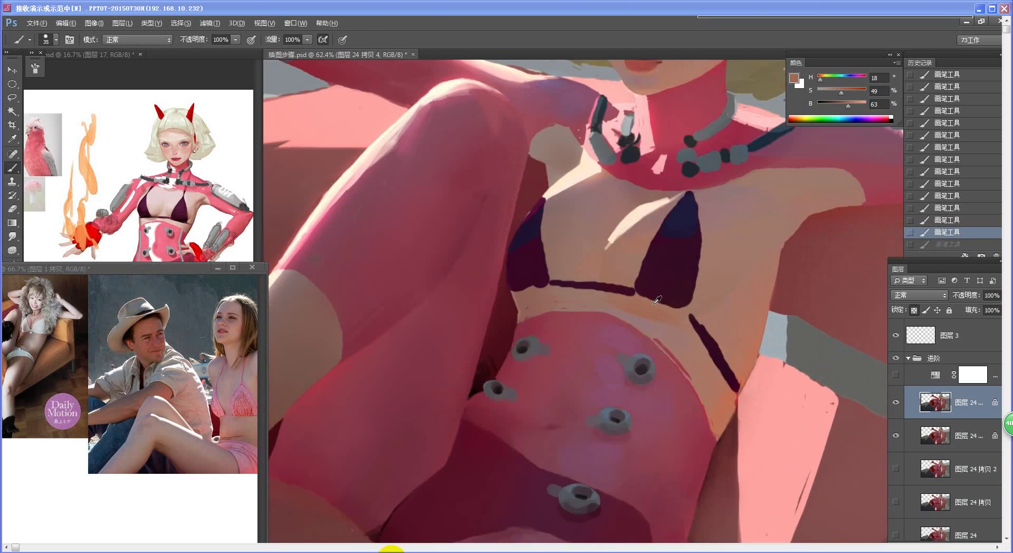
drag(655, 332, 513, 389)
key(n)
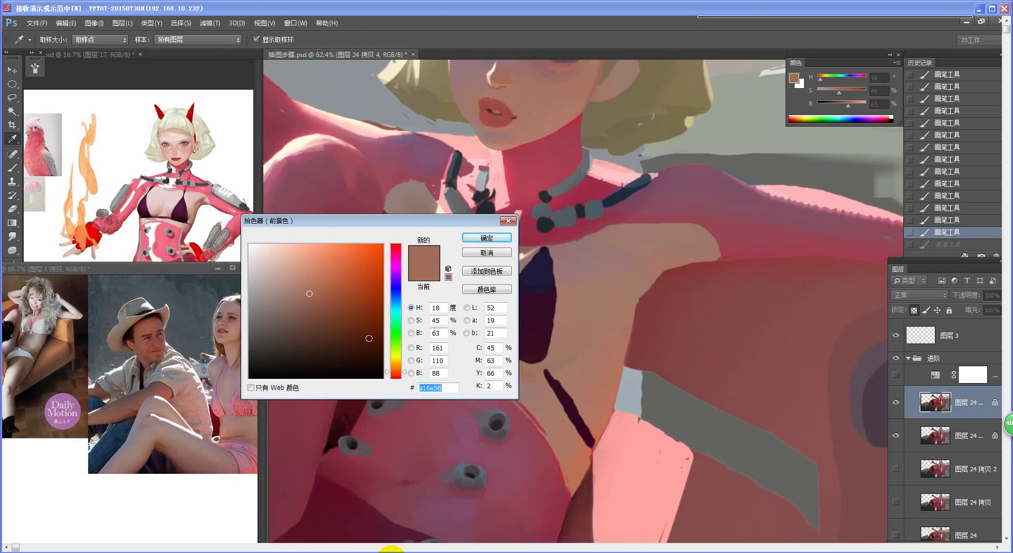
drag(403, 375, 403, 376)
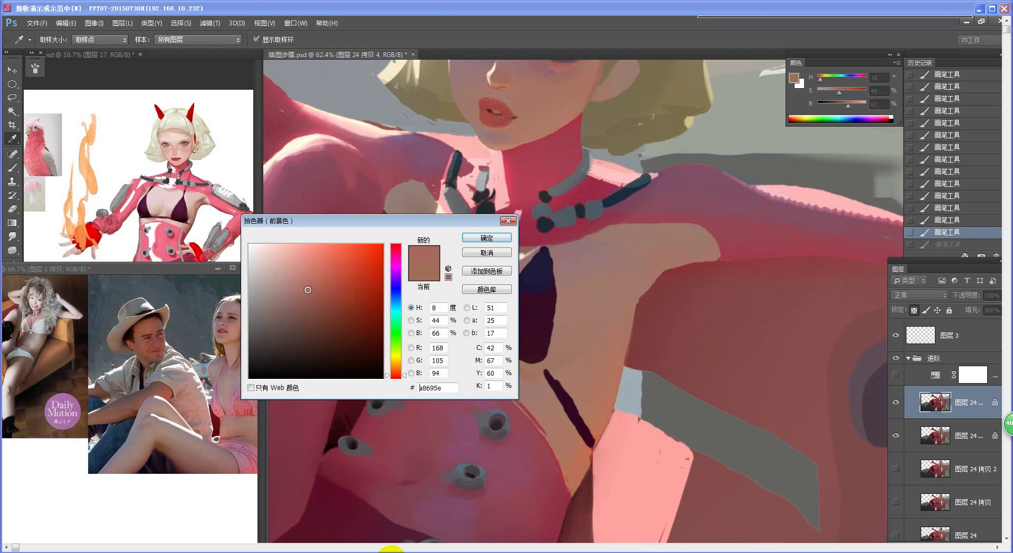
click(475, 240)
click(471, 358)
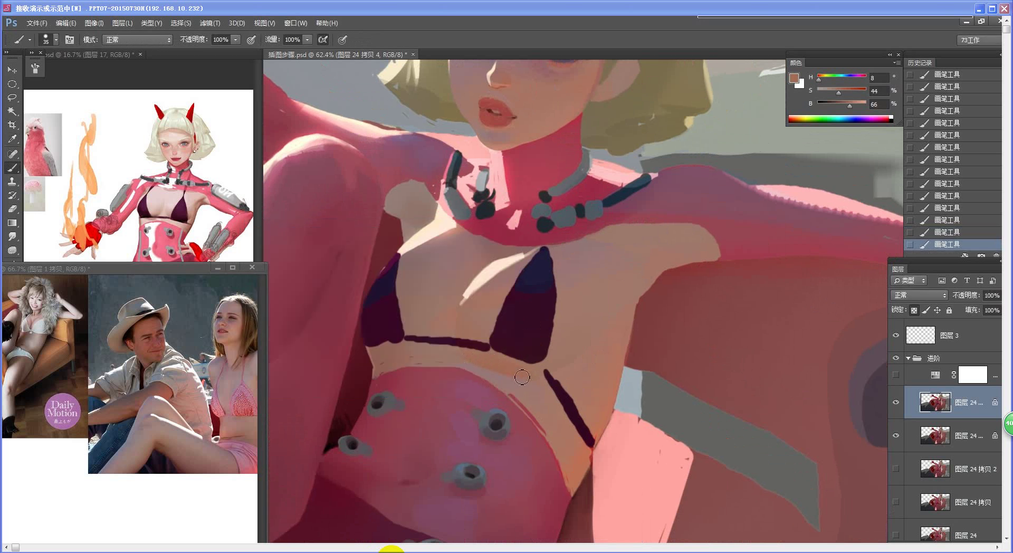
key(ctrl+z)
drag(472, 359, 537, 377)
alt+click(507, 365)
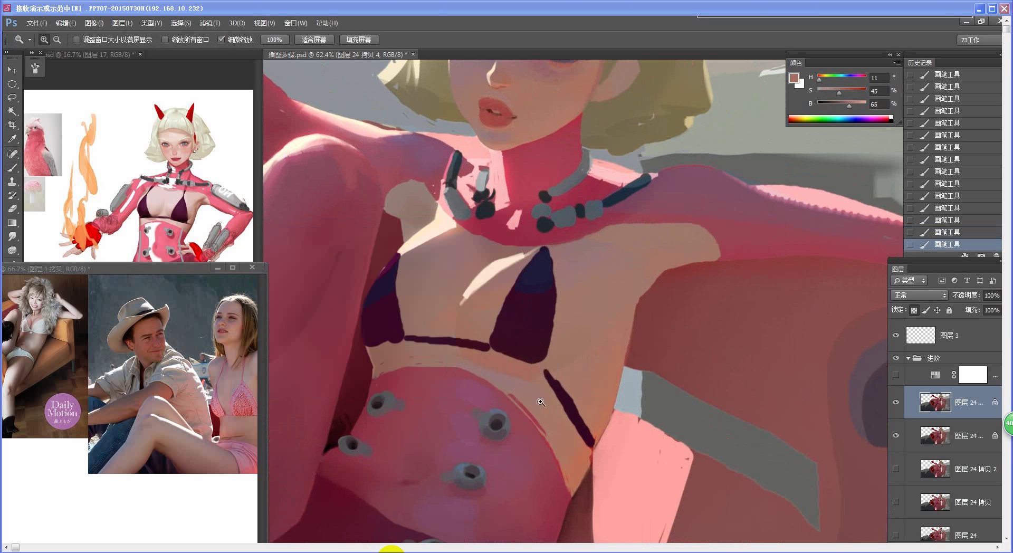
Sample muted skin tones, including H 5, S 25, B 60 and H 350, S 32, B 58, and blend the skin around the bikini
drag(537, 401, 479, 390)
drag(545, 402, 561, 404)
key(b)
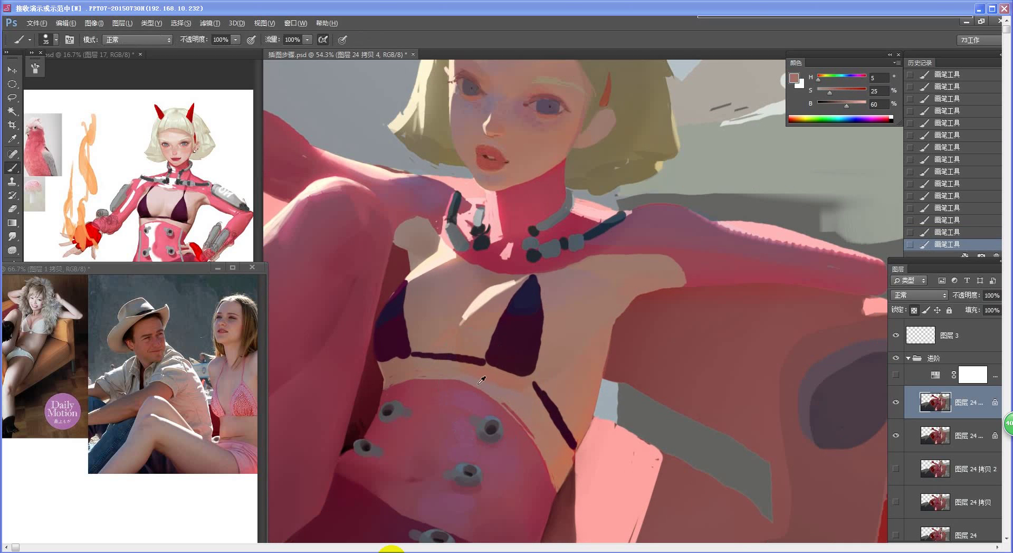
drag(502, 382, 505, 383)
alt+click(527, 106)
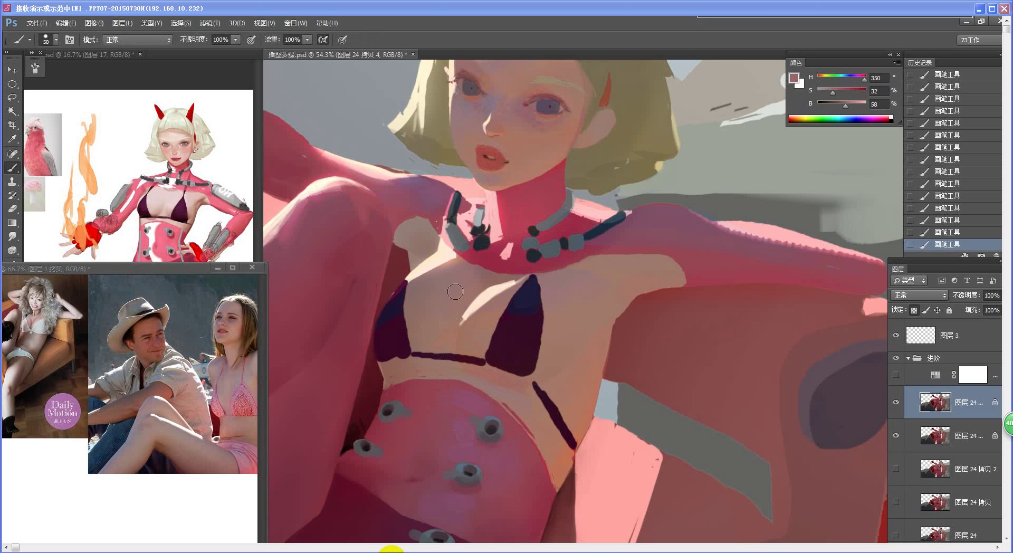
alt+click(530, 388)
Repaint both side edges of the larger bikini cup with sampled dark plum, including H 326, S 85, B 22, using a 25 px brush
alt+click(502, 330)
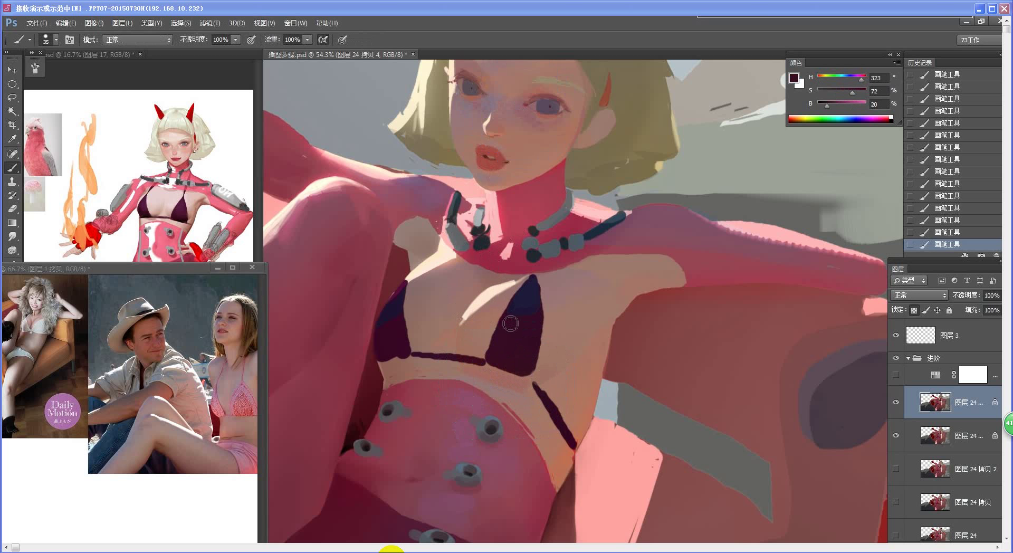
key(bracketleft)
key(bracketleft)
key(bracketleft)
key(bracketleft)
key(bracketleft)
alt+click(505, 320)
drag(509, 316, 490, 364)
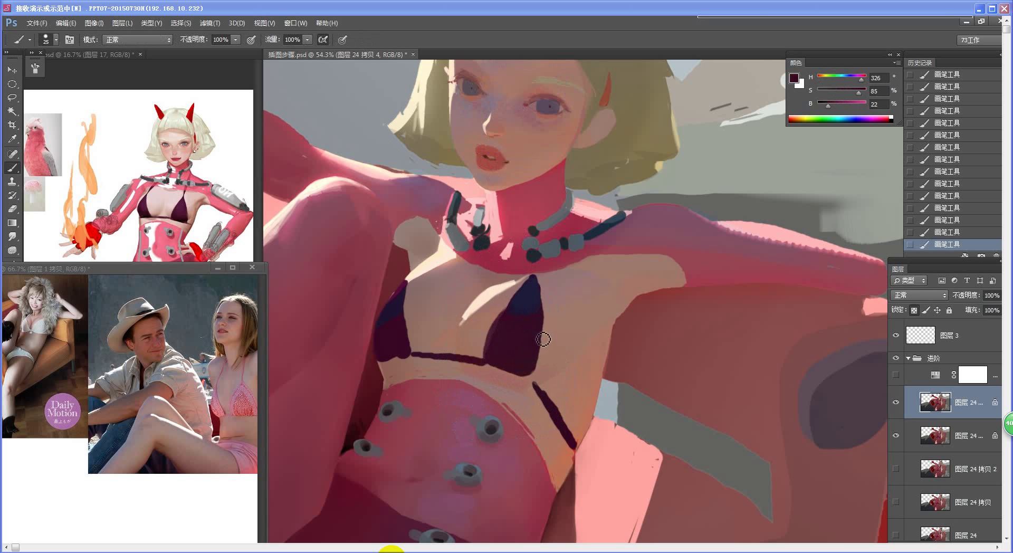
drag(545, 324, 534, 372)
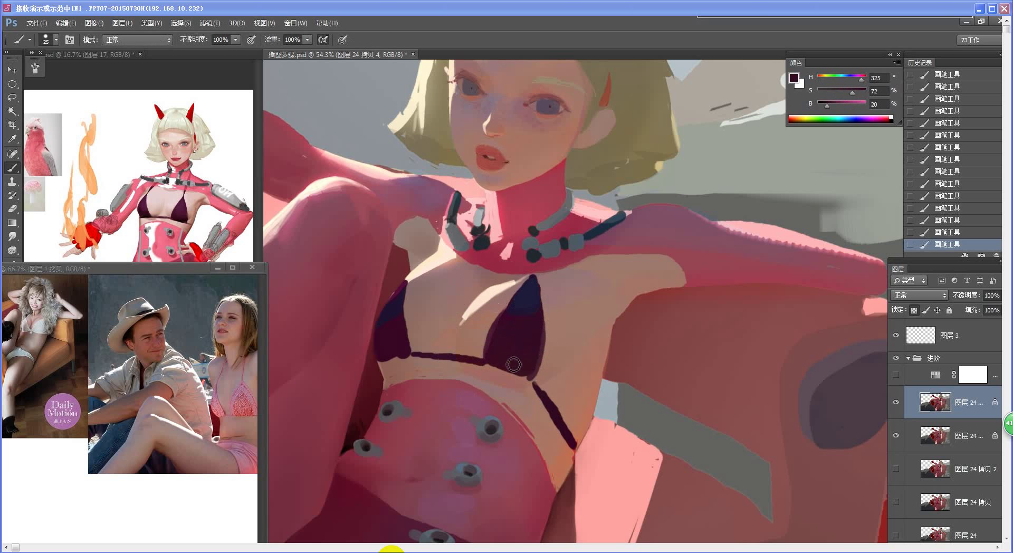
Refine the larger cup's lower edge, sides and strap joint in dark plum, H 325, S 72, B 20, with a 10 px brush
key(bracketleft)
key(bracketleft)
drag(488, 365, 538, 388)
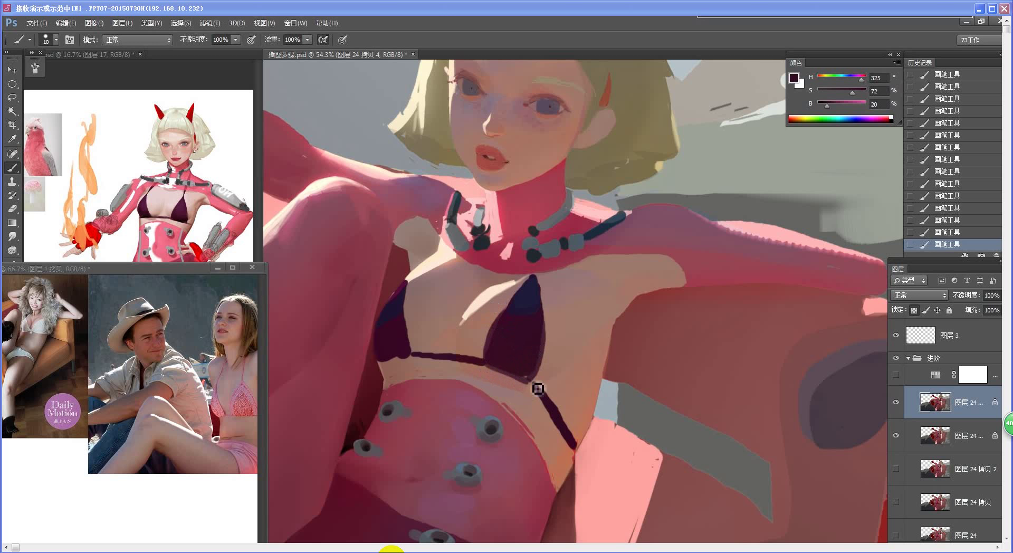
key(alt)
drag(518, 314, 487, 360)
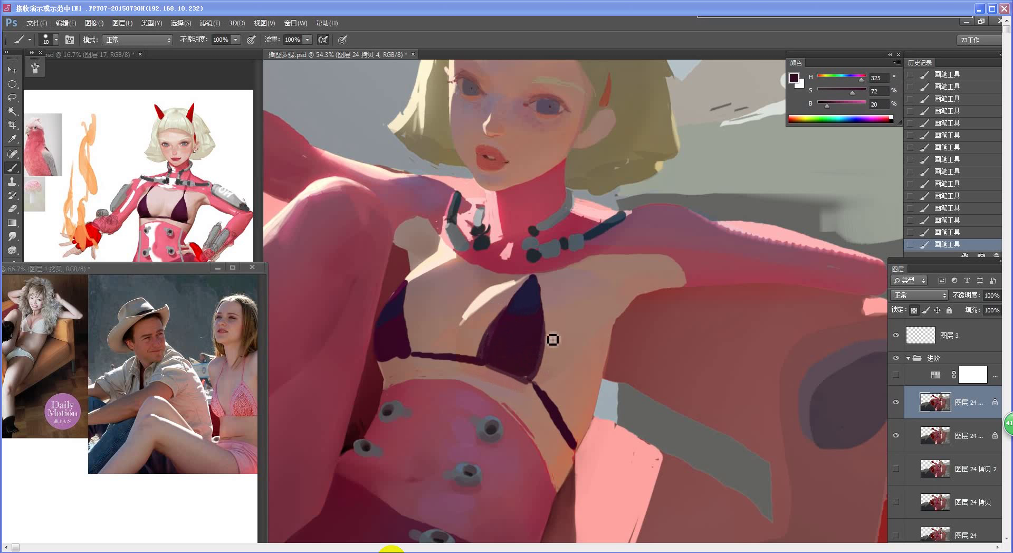
mouse_move(549, 320)
mouse_down()
mouse_move(545, 390)
mouse_move(547, 359)
mouse_move(533, 390)
mouse_up()
Enlarge the brush to 35 px and set a deeper plum, H 325, S 78, B 18, for shading the larger cup
key(bracketright)
key(bracketright)
key(bracketright)
key(bracketright)
key(bracketright)
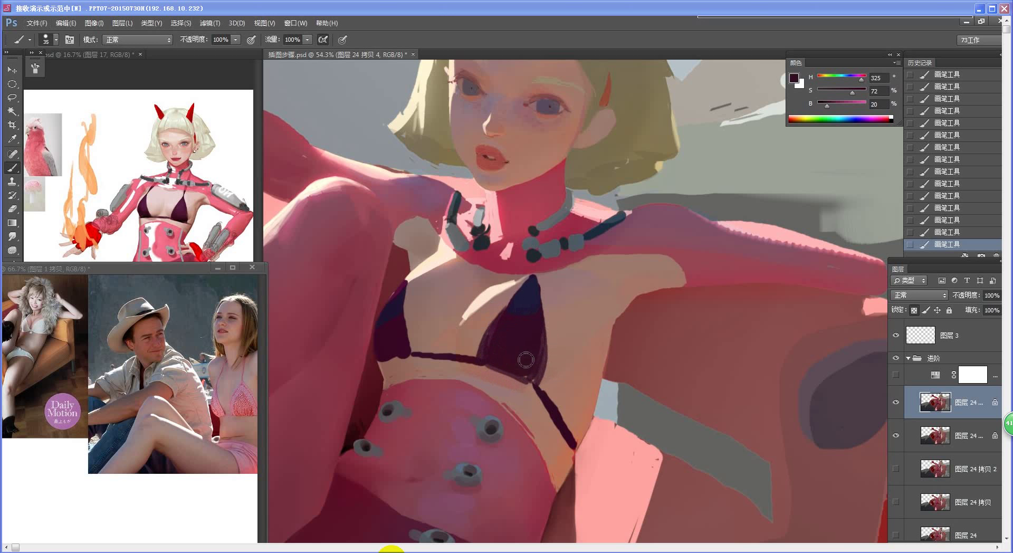
key(n)
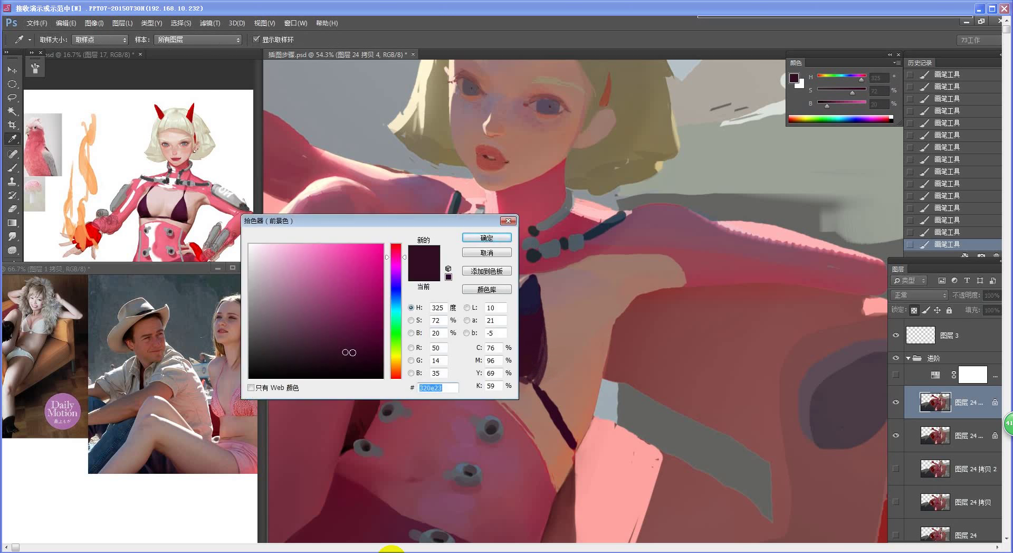
click(352, 354)
click(487, 238)
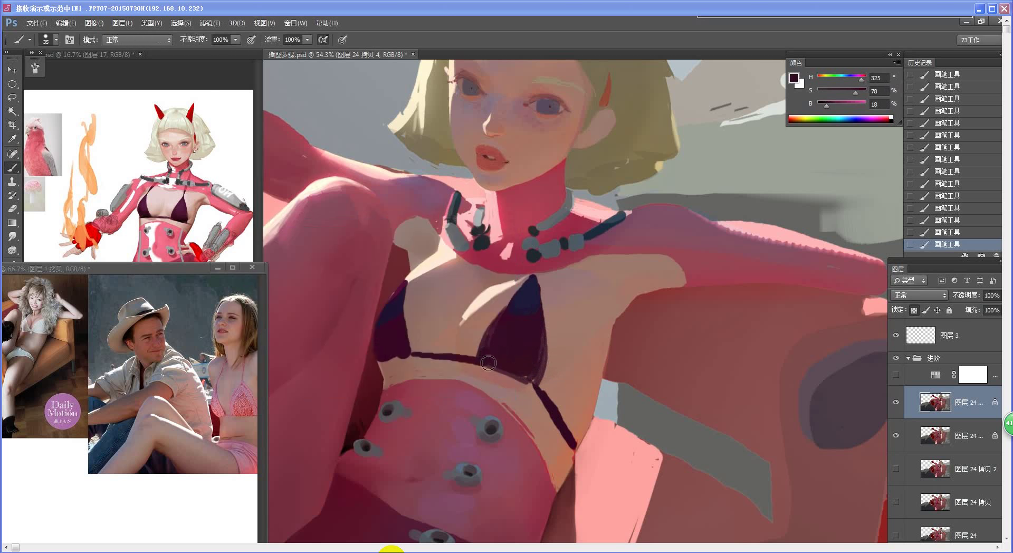
Blend the larger cup's upper part with sampled purples, H 331, S 68, B 27 and H 278, S 50, B 20, reducing the brush to 25 px
alt+click(495, 324)
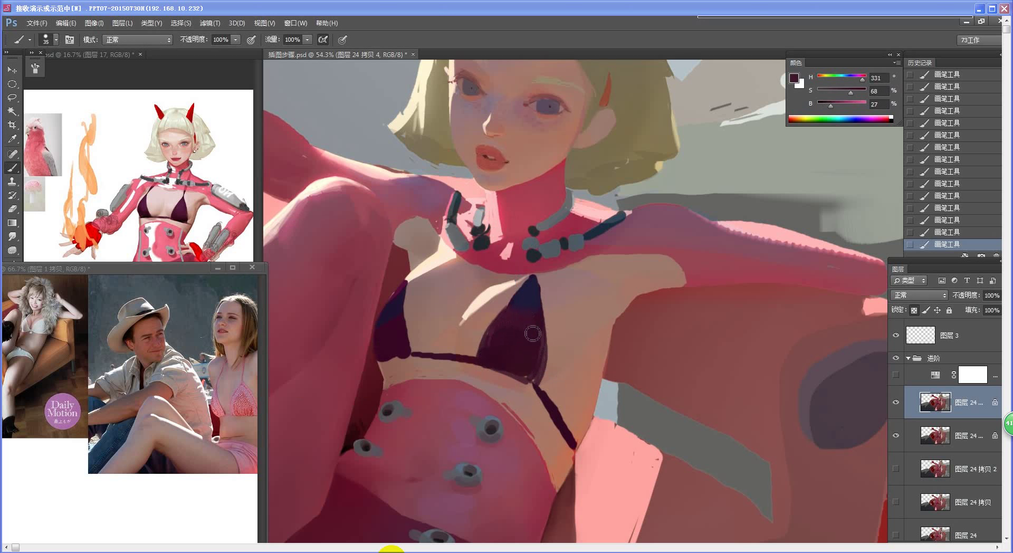
alt+click(534, 305)
drag(581, 327, 589, 375)
key(bracketleft)
key(bracketleft)
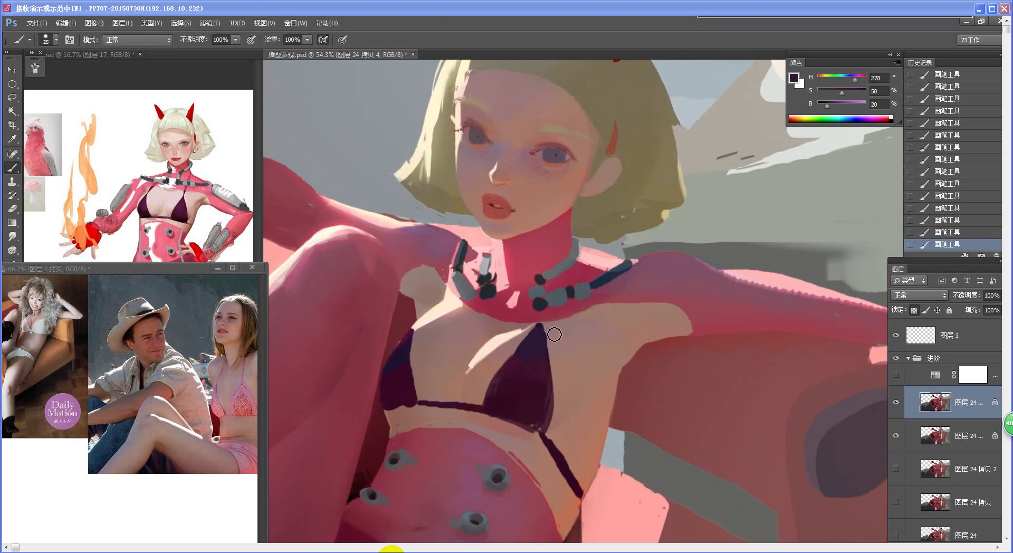
Clean up the skin edges around the larger cup's tip with sampled tones, including H 0, S 23, B 58, using a smaller brush
alt+click(551, 332)
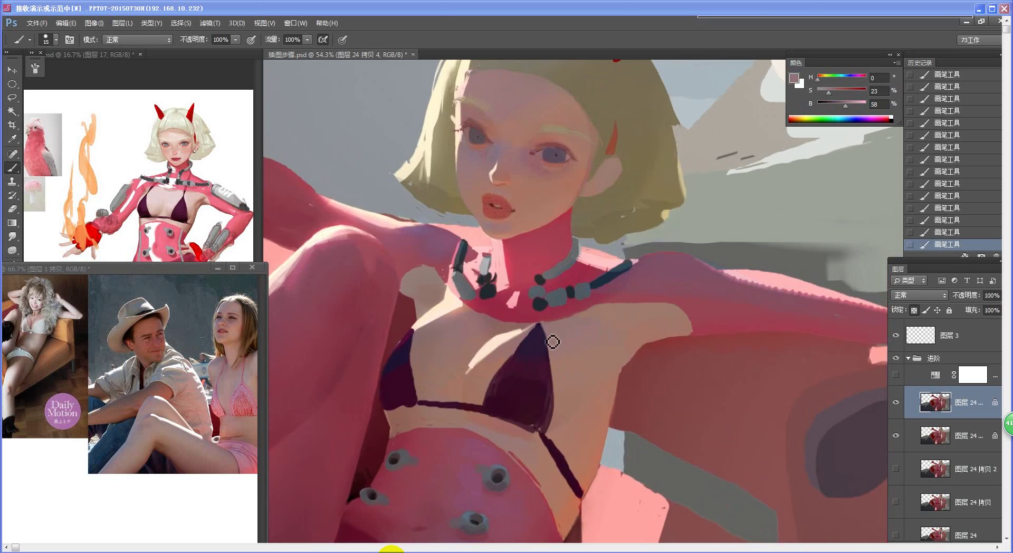
alt+click(520, 339)
key(bracketleft)
key(bracketleft)
key(ctrl+space)
mouse_move(561, 356)
mouse_down()
mouse_move(516, 366)
mouse_move(561, 360)
mouse_up()
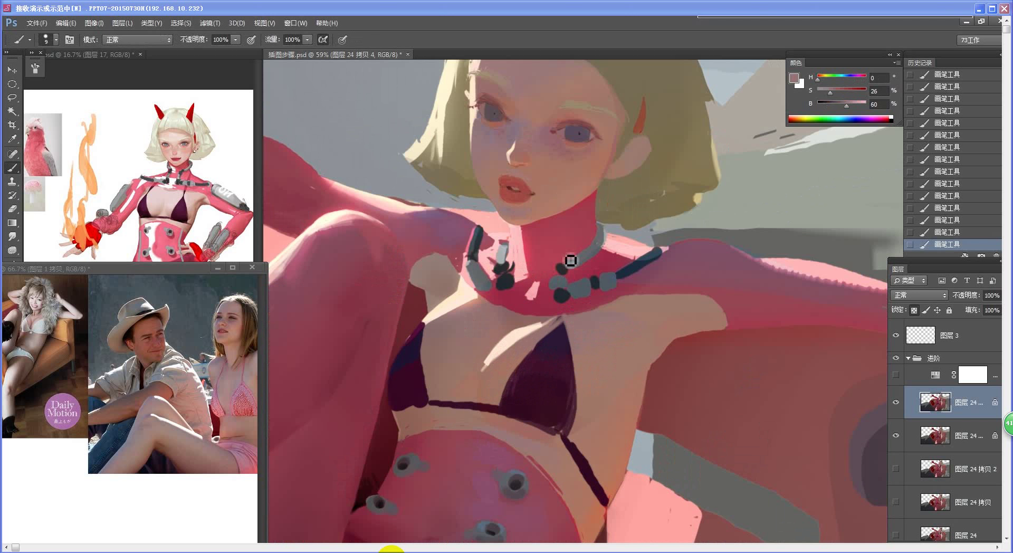
Shade the lower part of the larger cup with sampled plums, H 329, S 73, B 25 and H 327, S 78, B 18, at 15 px
alt+click(540, 355)
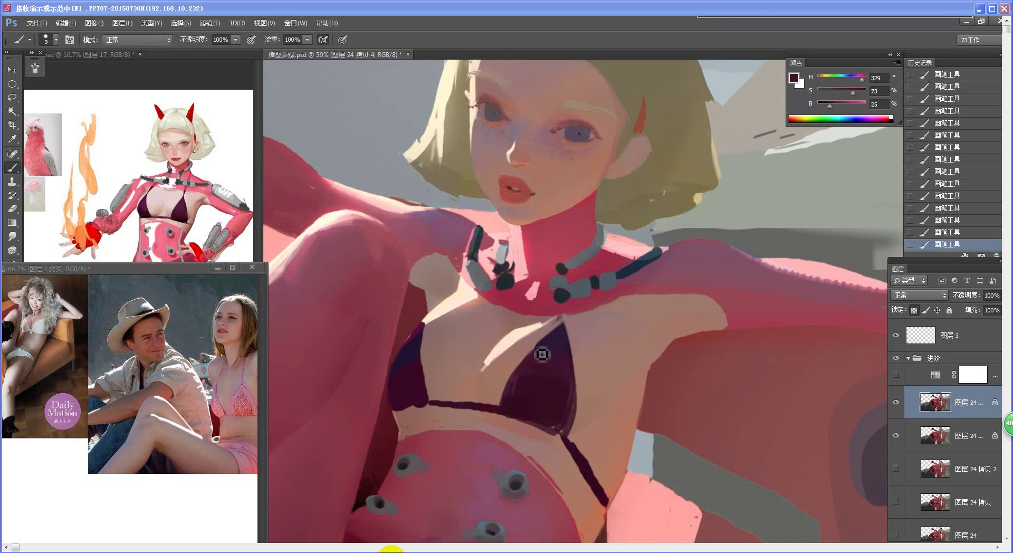
alt+click(513, 393)
key(bracketright)
key(bracketright)
key(bracketright)
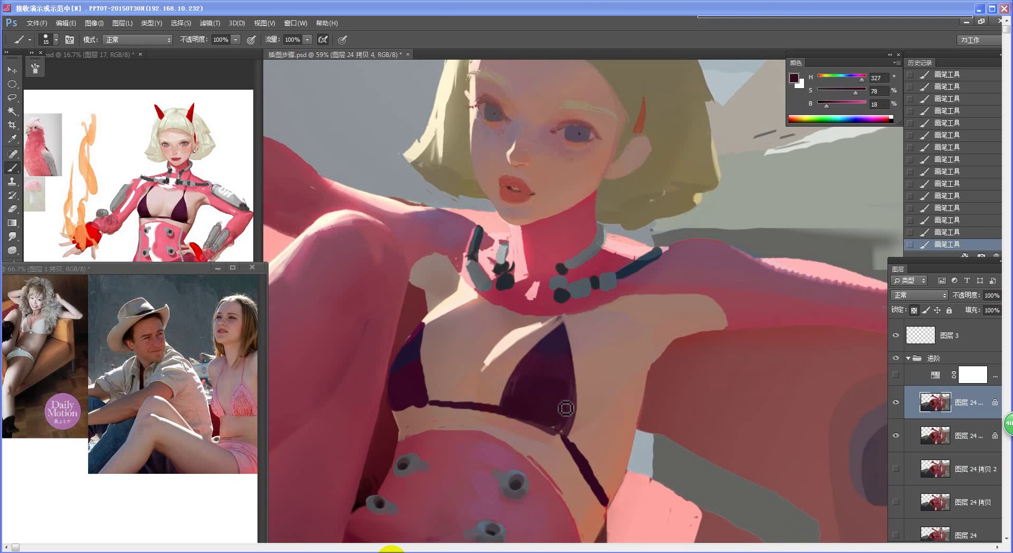
Set the colour to H 305, S 69, B 22 and repaint the band between the cups with a 10 px brush
key(bracketleft)
key(bracketleft)
key(bracketleft)
key(bracketleft)
alt+click(478, 418)
key(n)
click(342, 348)
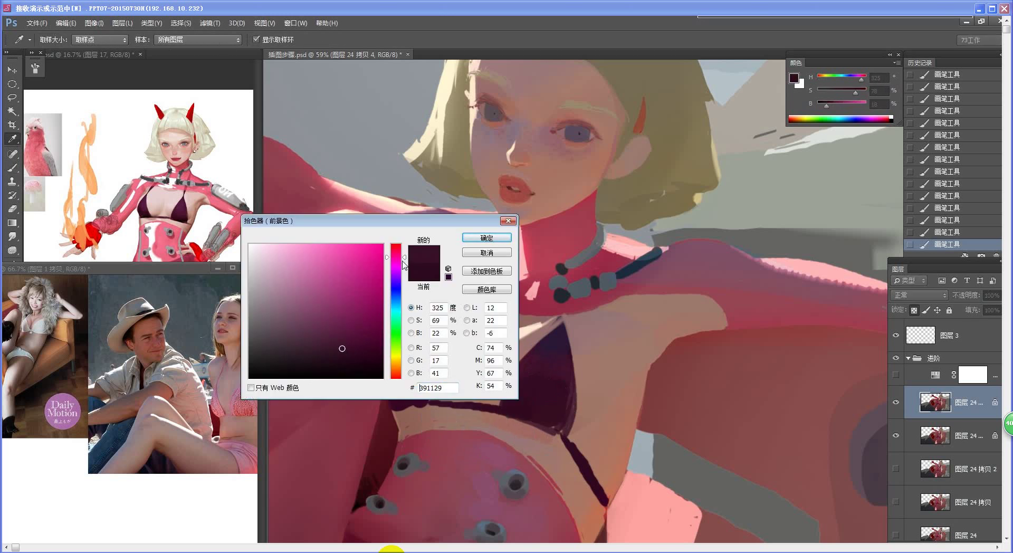
click(405, 264)
click(479, 239)
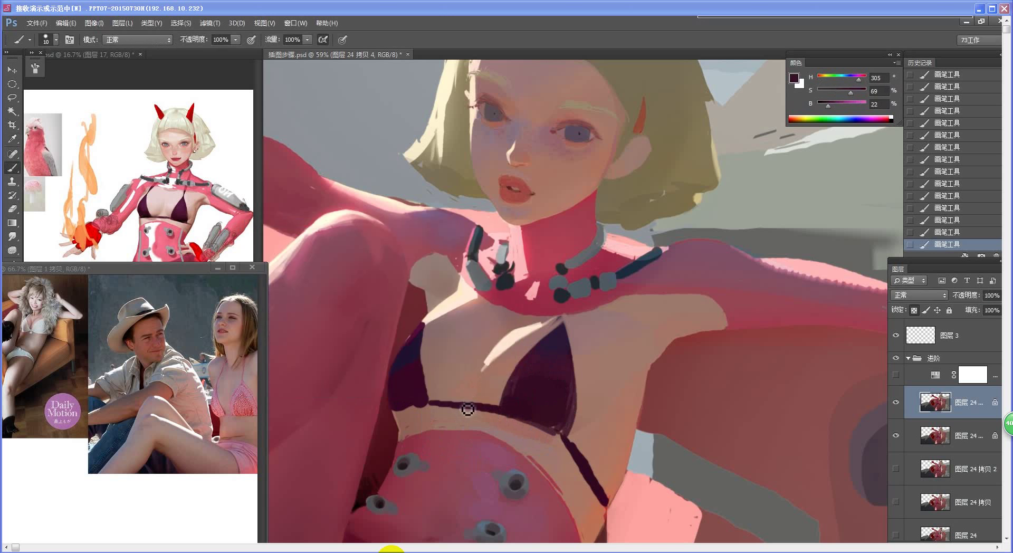
mouse_move(435, 402)
mouse_down()
mouse_move(497, 414)
mouse_move(437, 404)
mouse_move(469, 409)
mouse_up()
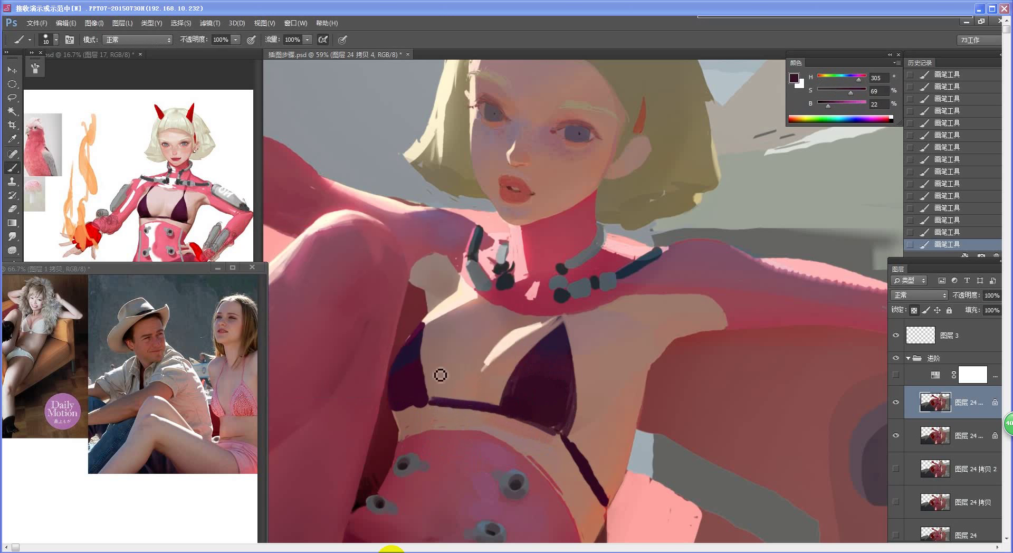
Try a black line along the underside of the band between the cups
key(d)
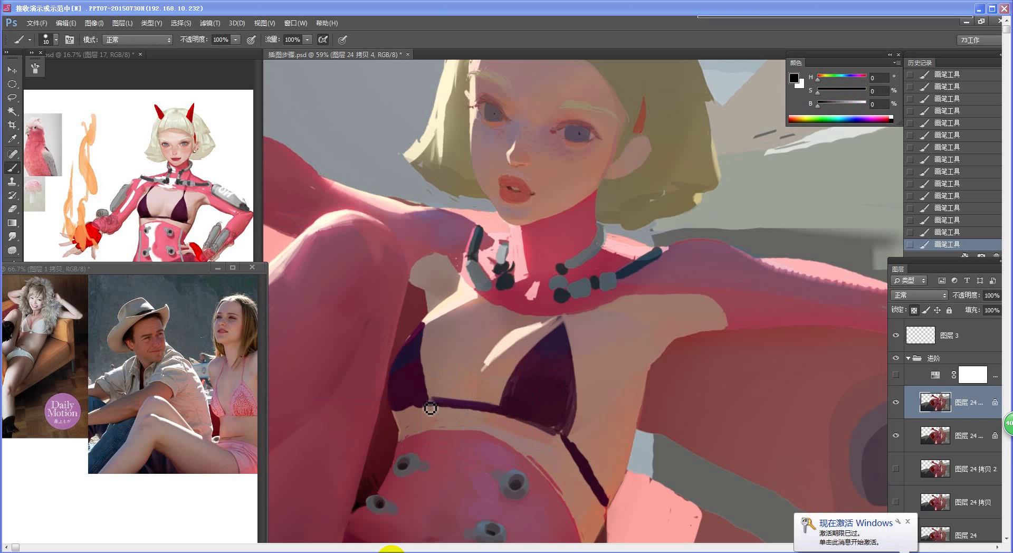
mouse_move(430, 408)
mouse_down()
mouse_move(521, 414)
mouse_move(490, 415)
mouse_move(512, 422)
mouse_move(509, 413)
mouse_move(430, 409)
mouse_move(470, 418)
mouse_up()
key(ctrl+alt+z)
key(ctrl+alt+z)
Sample a very dark plum, H 327, S 79, B 13, and deepen the band between the cups
alt+click(508, 409)
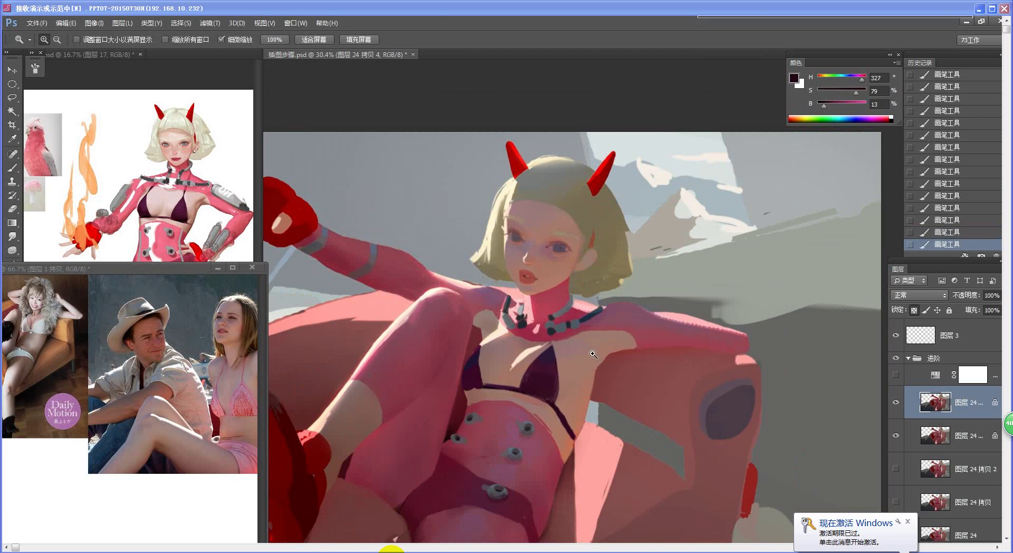
drag(517, 393, 406, 362)
drag(403, 360, 610, 251)
scroll(767, 213, up, 5)
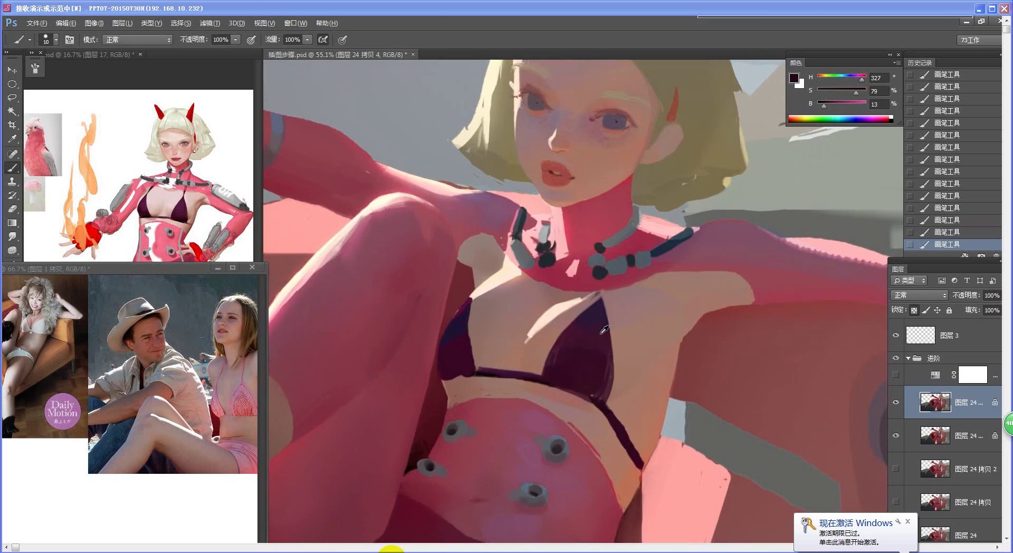
Set a lighter purple, H 313, S 58, B 28, and paint it on the larger cup's upper part with a 40 px brush
alt+click(601, 333)
key(n)
click(327, 340)
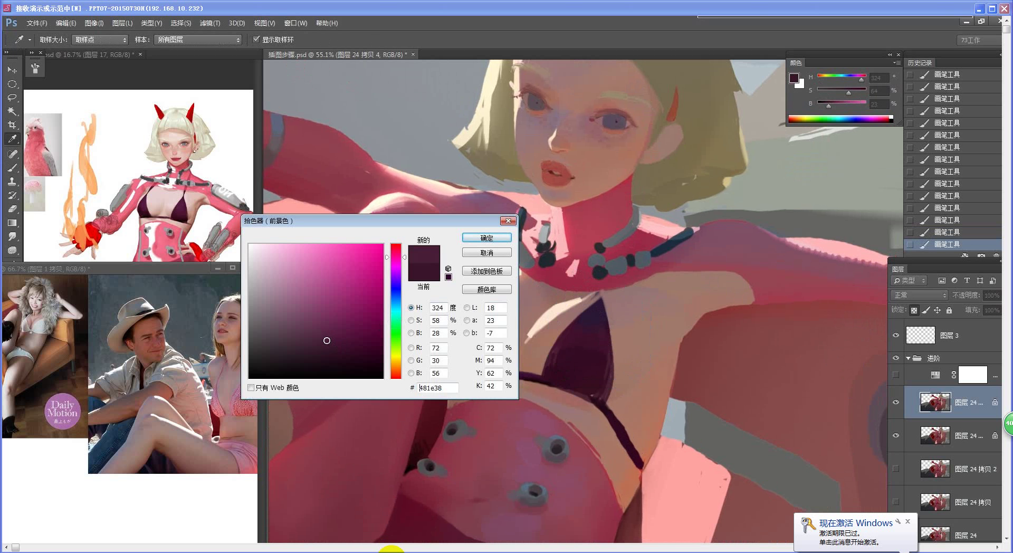
click(487, 237)
key(bracketright)
key(bracketright)
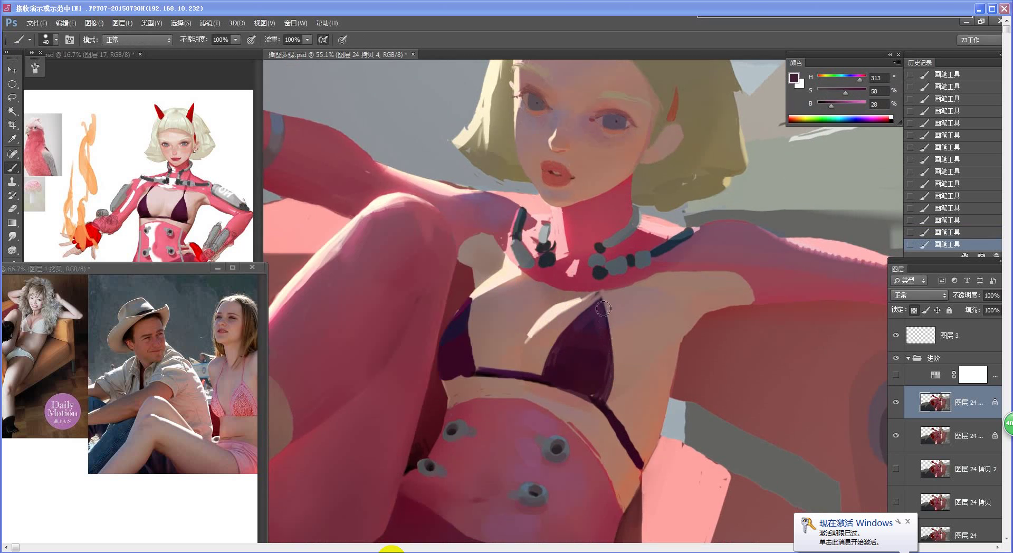
Blend the larger cup's purple and plum areas with sampled tones, including H 324, S 74, B 20
alt+click(600, 320)
alt+click(592, 351)
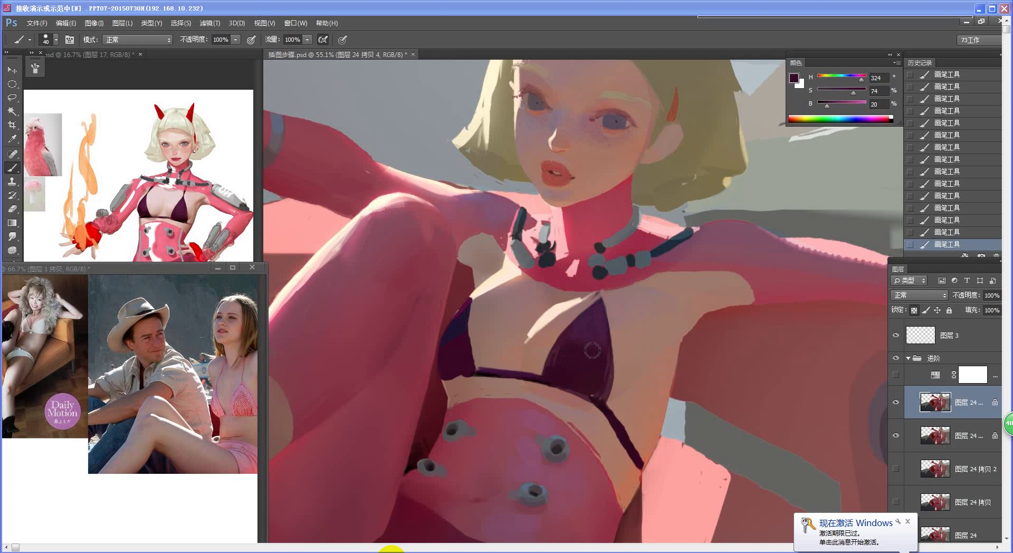
alt+click(604, 320)
Repaint the smaller cup's blue area with purple H 307, S 56, B 25 and sampled plum tones using a 15 px brush
mouse_move(533, 377)
mouse_down()
mouse_move(496, 372)
mouse_move(536, 373)
mouse_up()
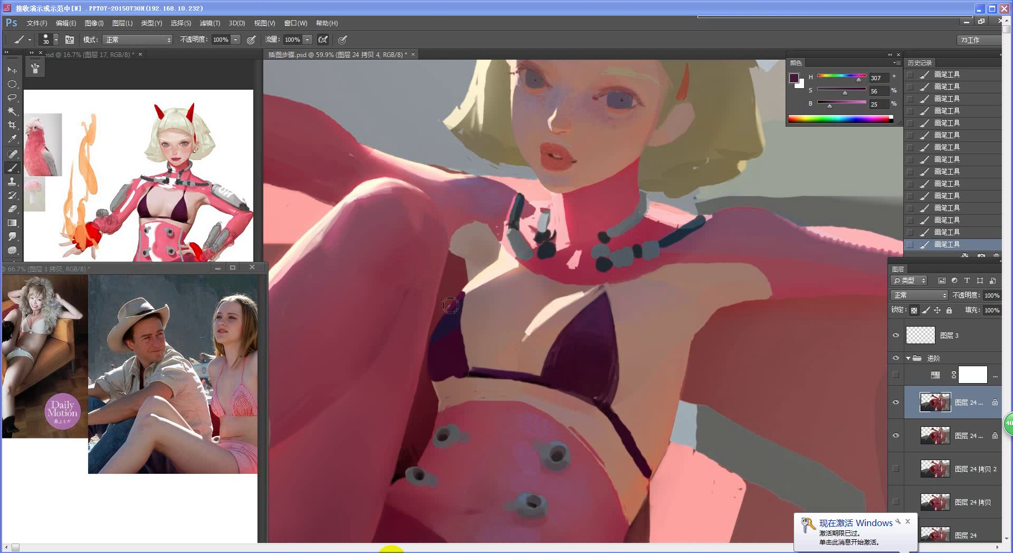
key(bracketleft)
key(bracketleft)
key(bracketright)
key(ctrl+z)
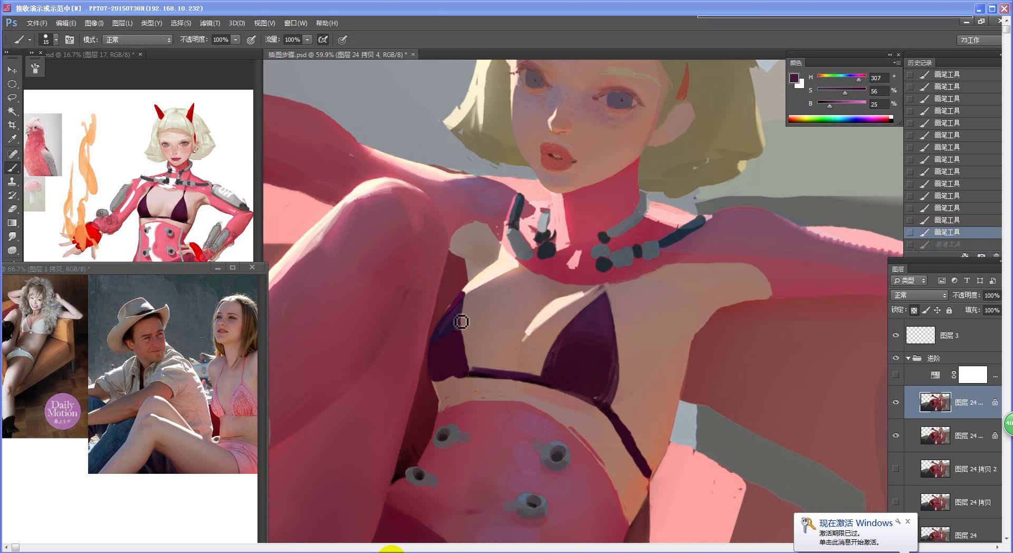
mouse_move(462, 322)
mouse_down()
mouse_move(445, 349)
mouse_move(441, 339)
mouse_move(448, 361)
mouse_up()
alt+click(461, 336)
alt+click(449, 330)
alt+click(576, 374)
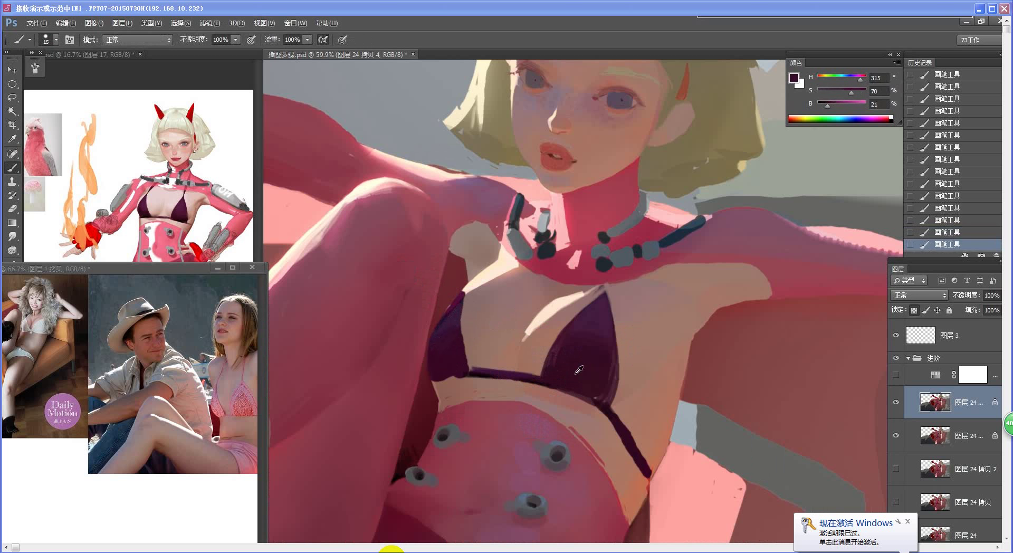
Refine the band's underside and the skin edge below the smaller cup with sampled dark plum and skin tones, including H 15, S 31, B 60
alt+click(554, 379)
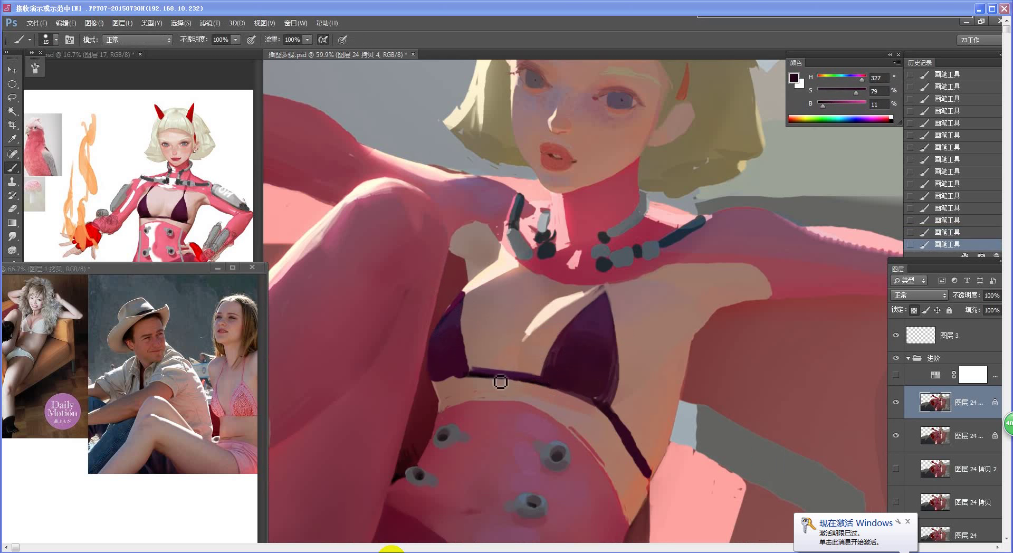
alt+click(429, 353)
alt+click(457, 369)
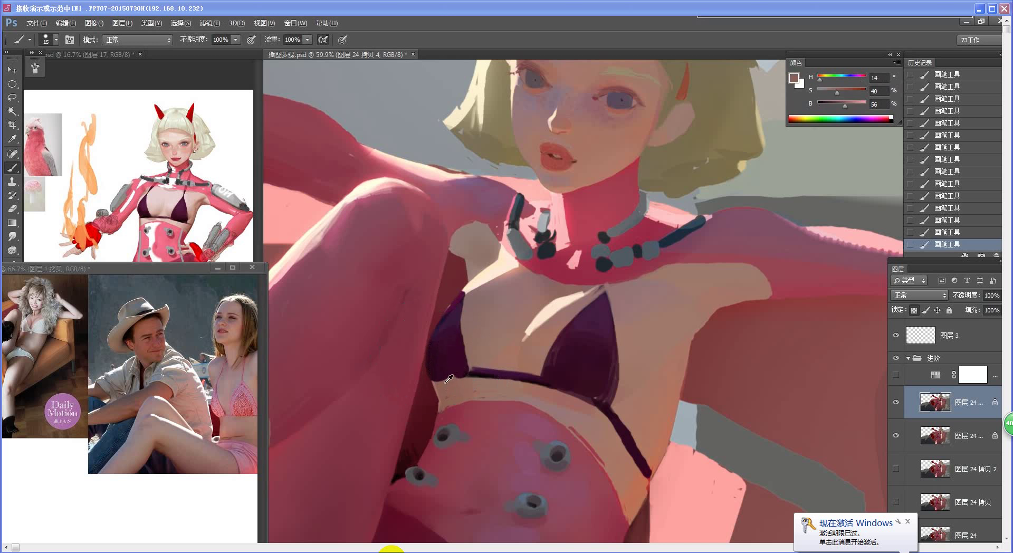
alt+click(462, 382)
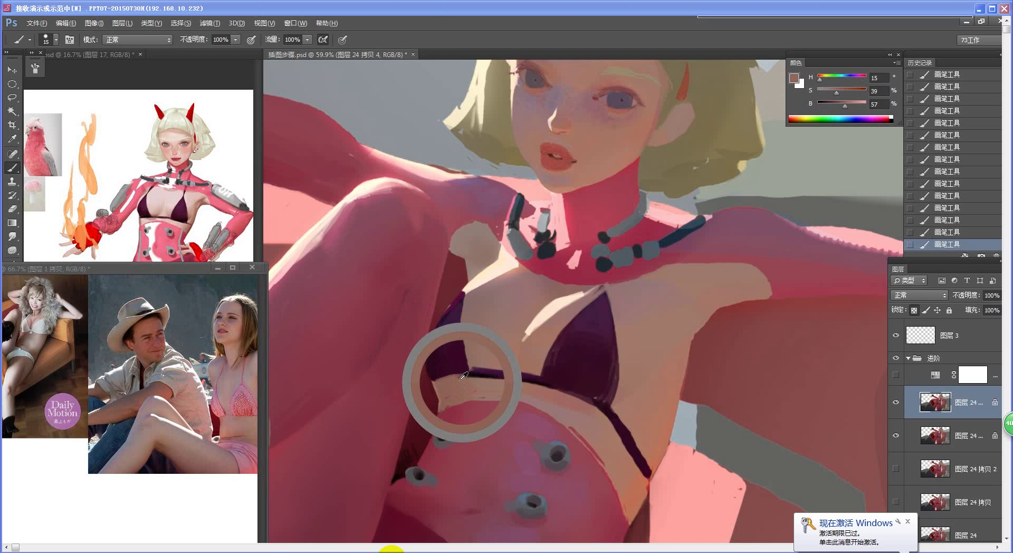
alt+click(490, 388)
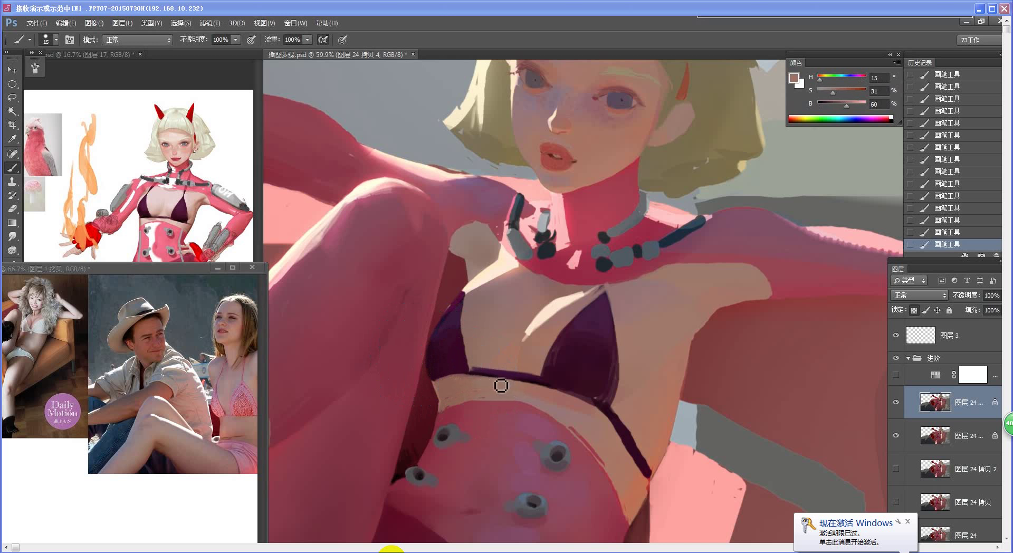
key(z)
drag(485, 409, 414, 405)
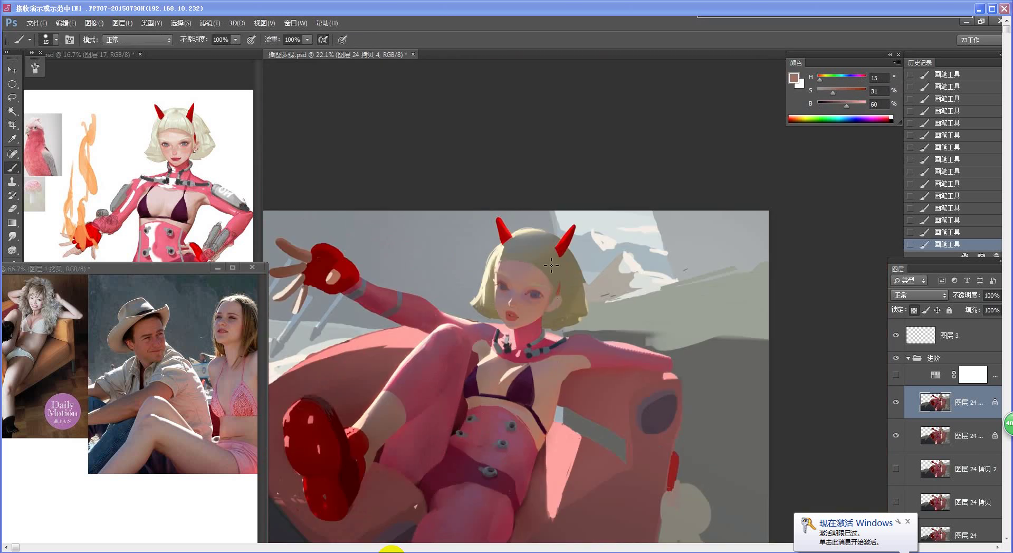
Refine the smaller cup's inner edge and its joint with the band using sampled plum H 324, S 85, B 21 and neighbouring skin tones
key(z)
drag(484, 373, 542, 380)
alt+click(466, 372)
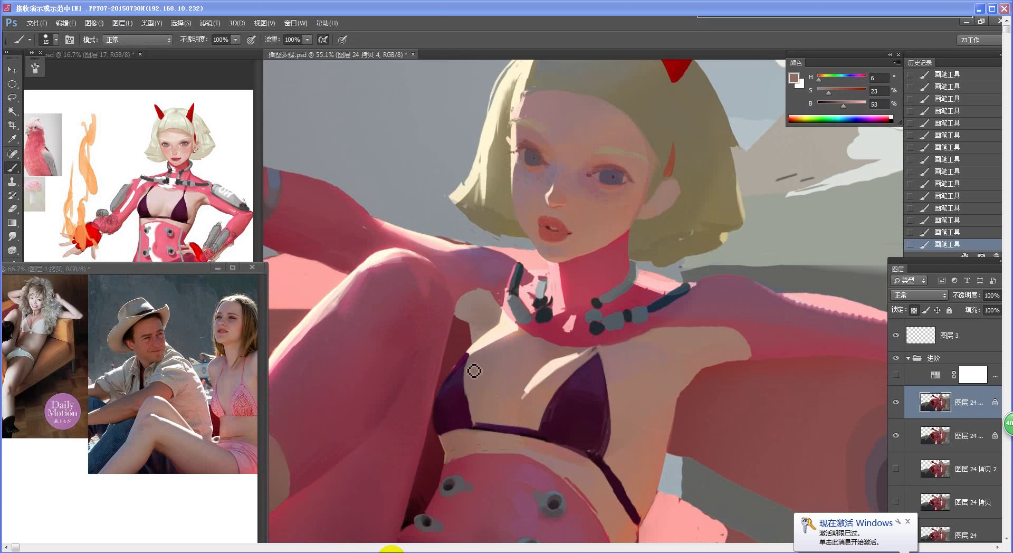
alt+click(471, 417)
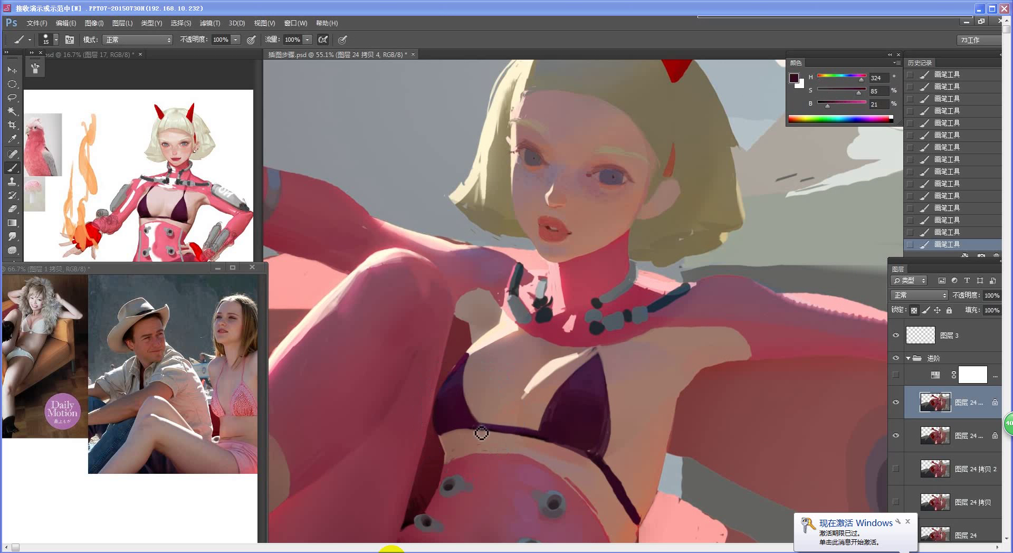
alt+click(475, 404)
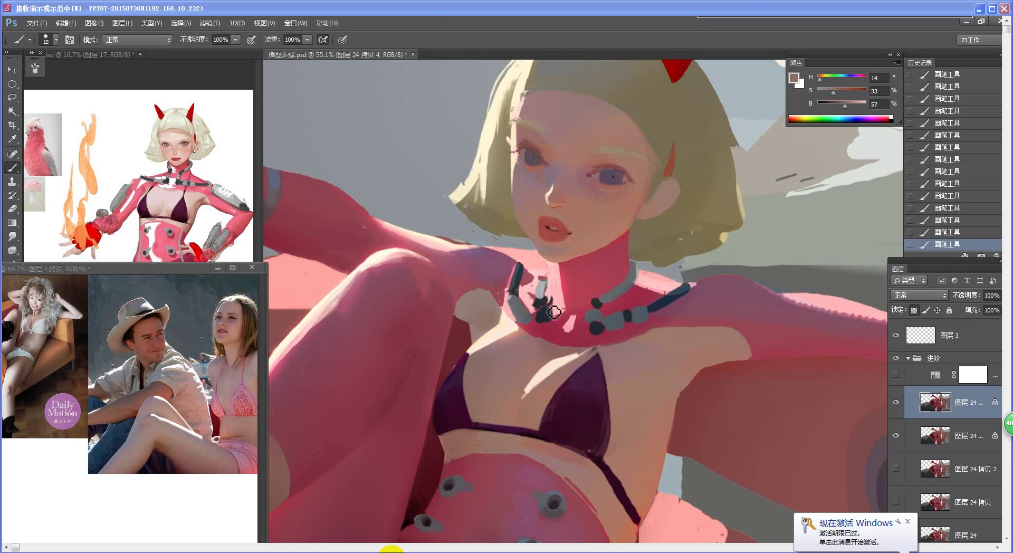
Set a darker brown skin tone, H 14, S 45, B 50, and touch up the shaded skin beside the smaller cup
key(n)
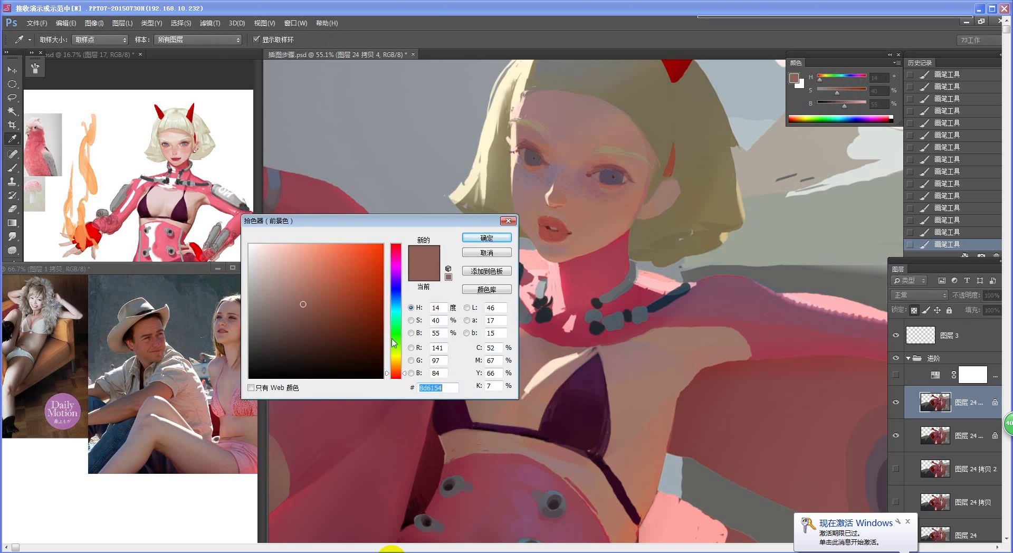
click(309, 311)
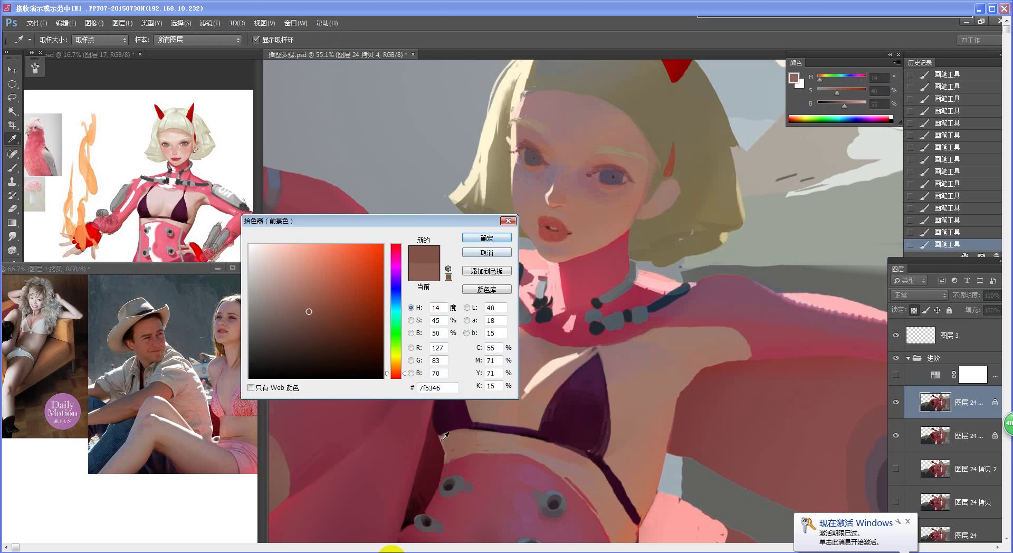
click(489, 242)
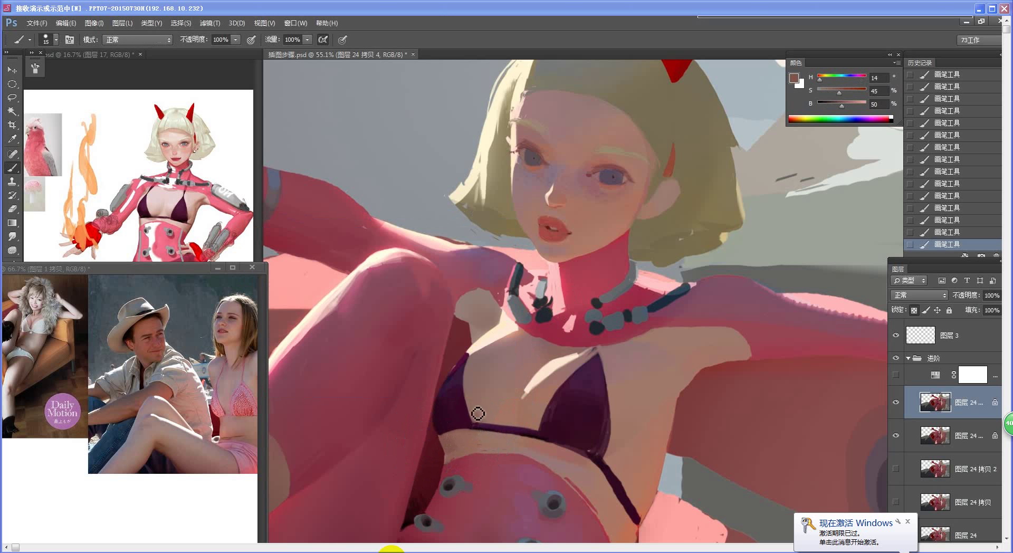
scroll(520, 403, down, 3)
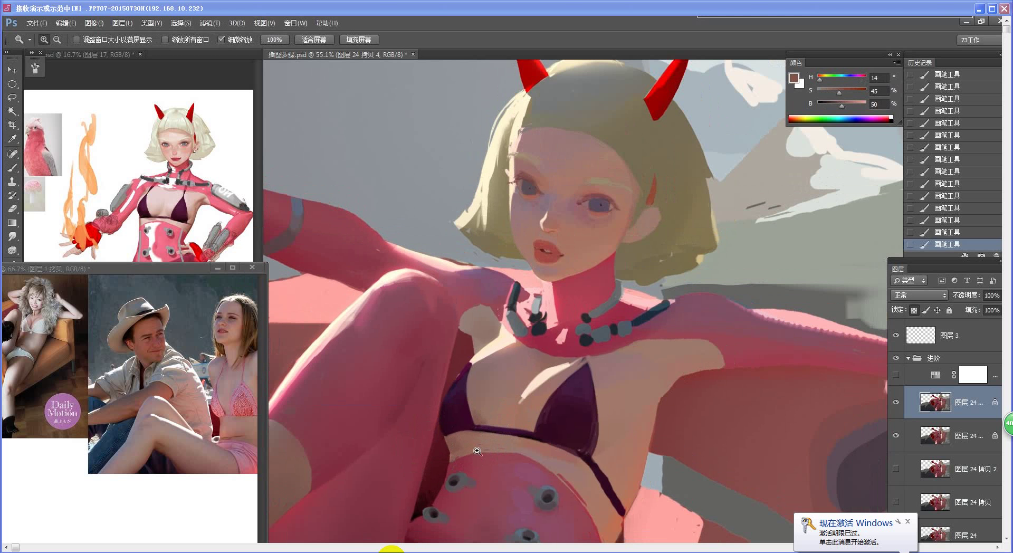
Sample the chest highlight, set the colour to H 35, S 28, B 100, and paint the bright skin edge beside the nearer bikini cup
scroll(584, 422, up, 3)
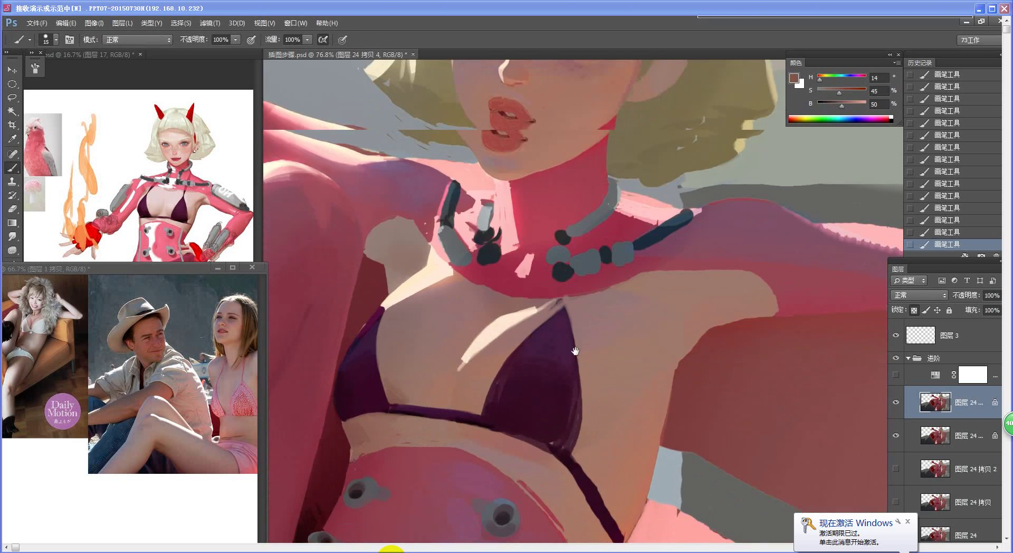
drag(576, 351, 592, 303)
alt+click(485, 307)
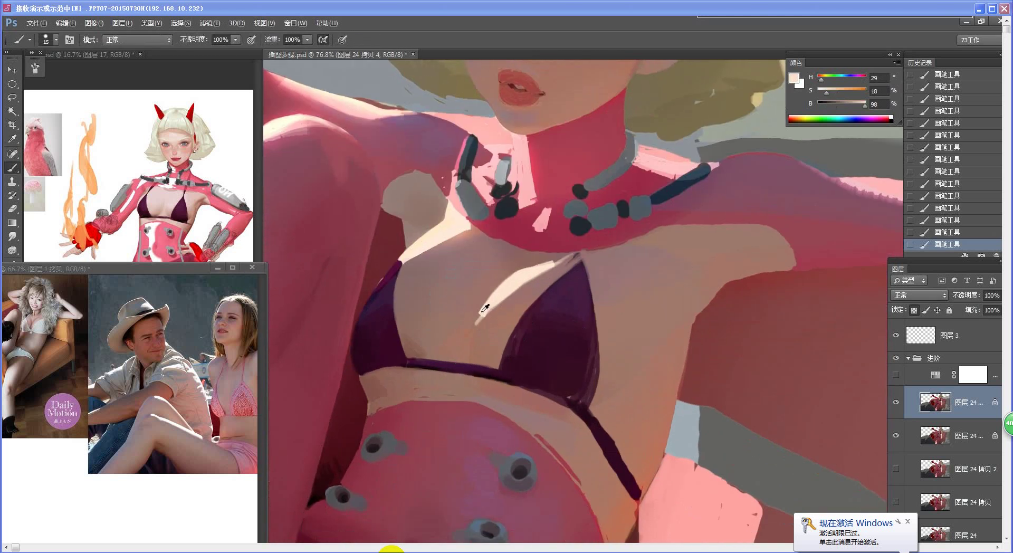
key(n)
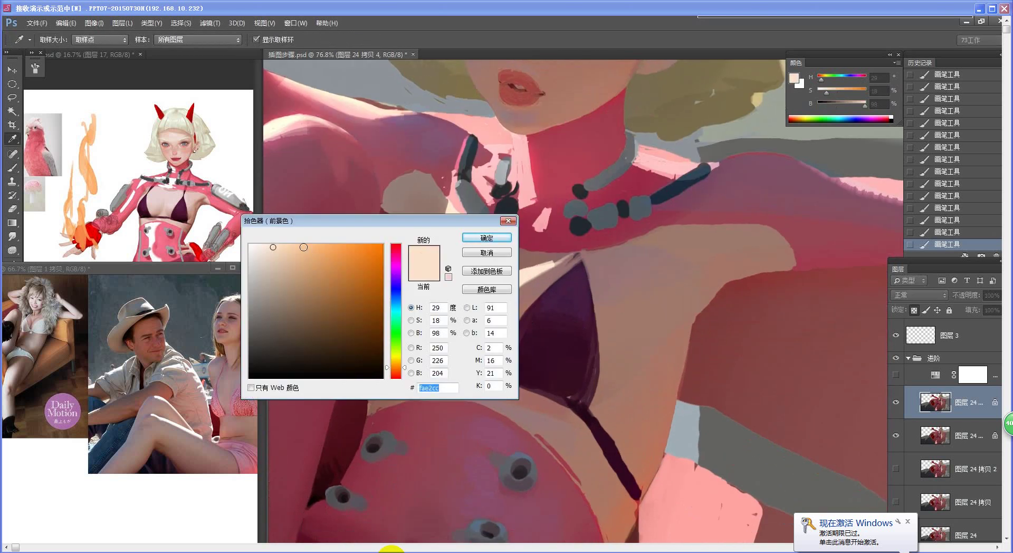
drag(304, 247, 287, 233)
click(403, 365)
click(487, 238)
key(b)
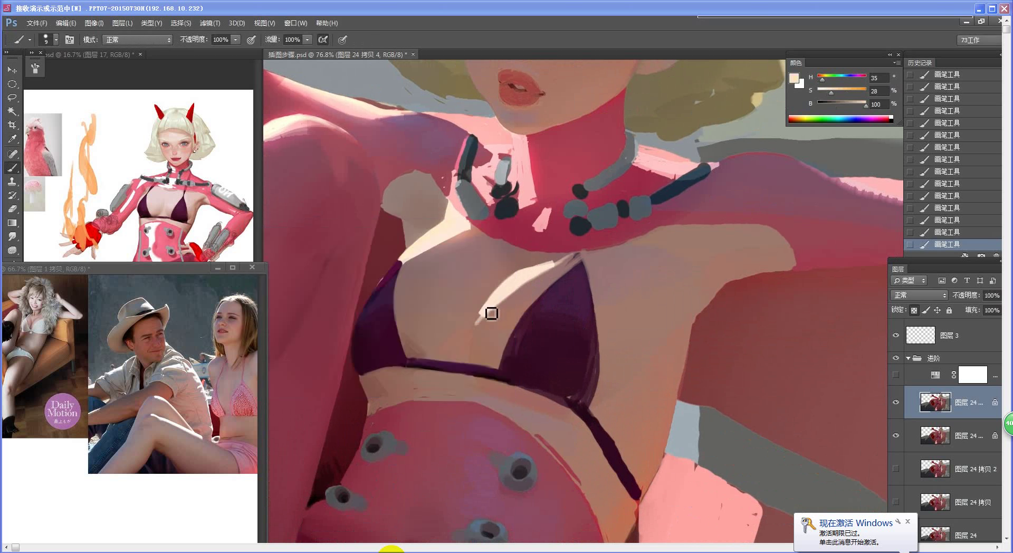
mouse_move(492, 313)
mouse_down()
mouse_move(480, 331)
mouse_move(503, 297)
mouse_move(477, 336)
mouse_move(496, 306)
mouse_up()
Compare the chest before and after the highlight strokes, and check the result against the whole figure
key(ctrl+alt+z)
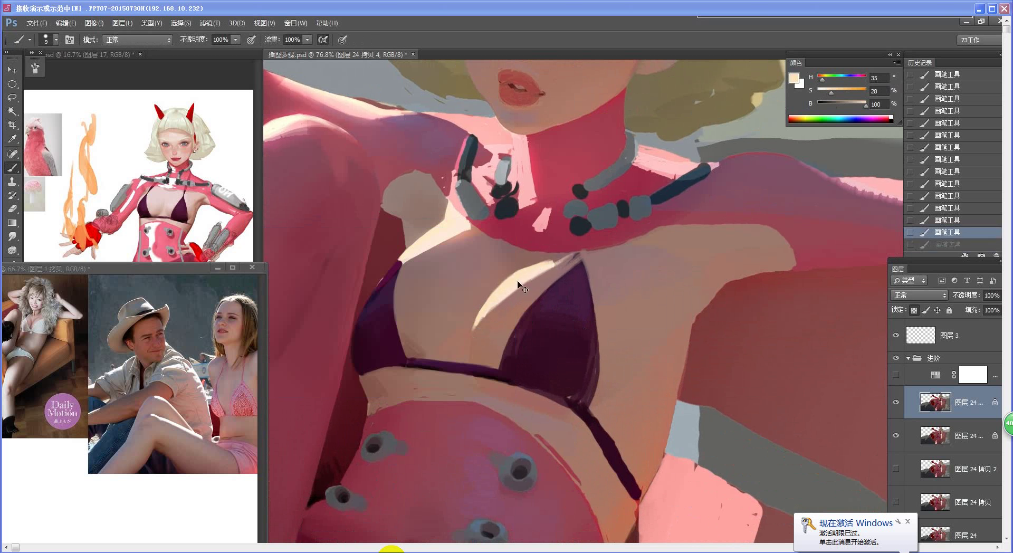
key(ctrl+alt+z)
key(ctrl+shift+z)
key(ctrl+shift+z)
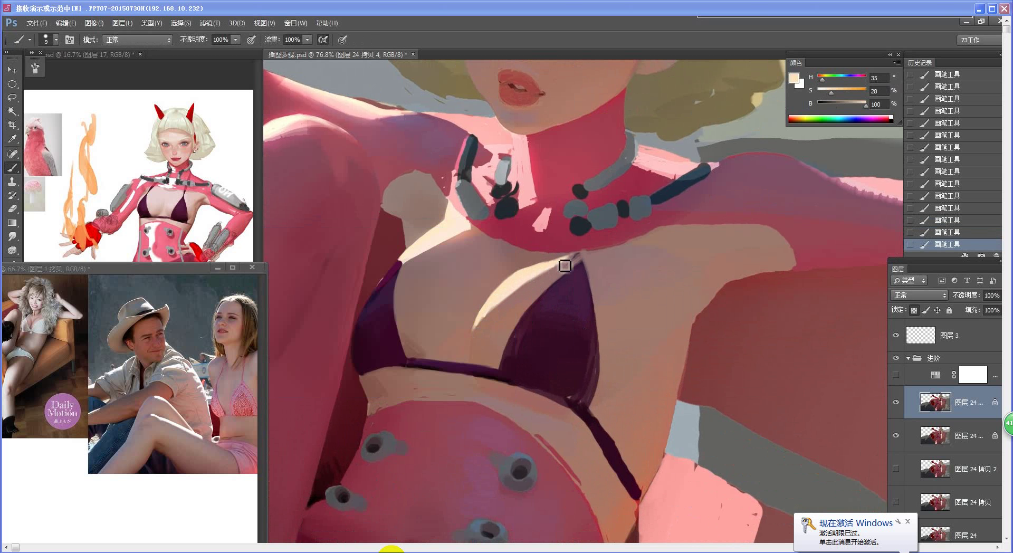
drag(538, 297, 475, 297)
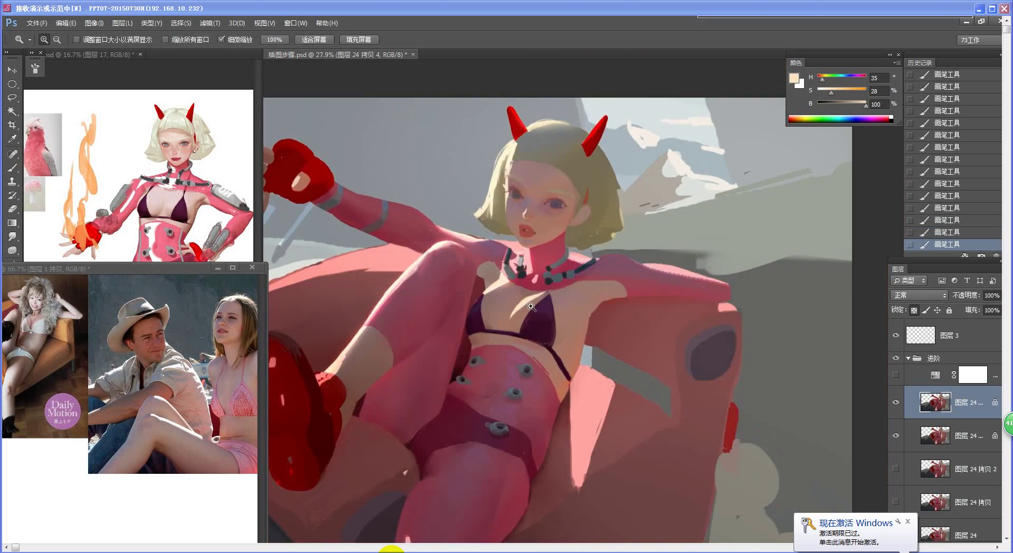
drag(545, 293, 601, 293)
Sample shadow tones from the skin and set the paint colour to a muted mauve with H 316, S 18, B 60
key(b)
alt+click(507, 274)
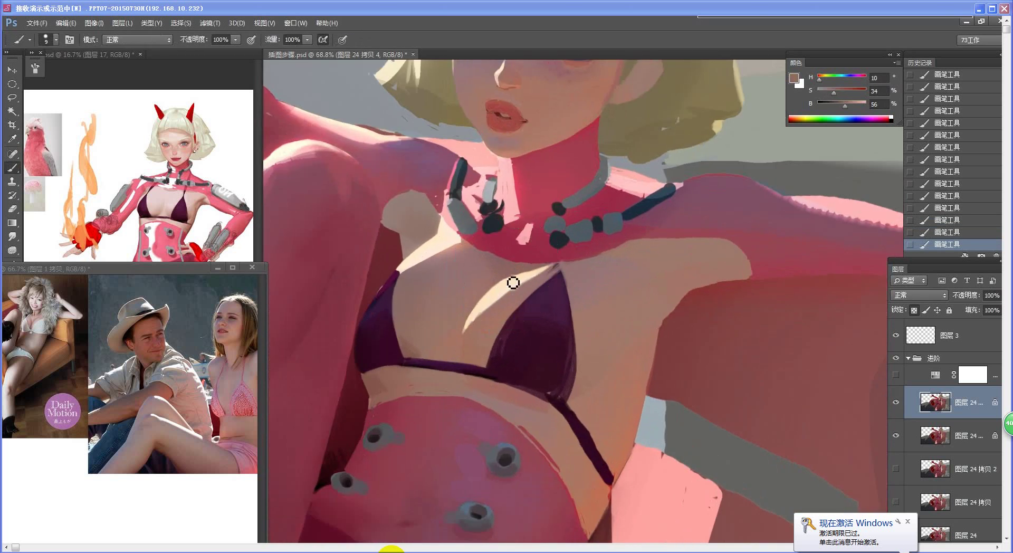
alt+click(486, 291)
drag(538, 311, 563, 317)
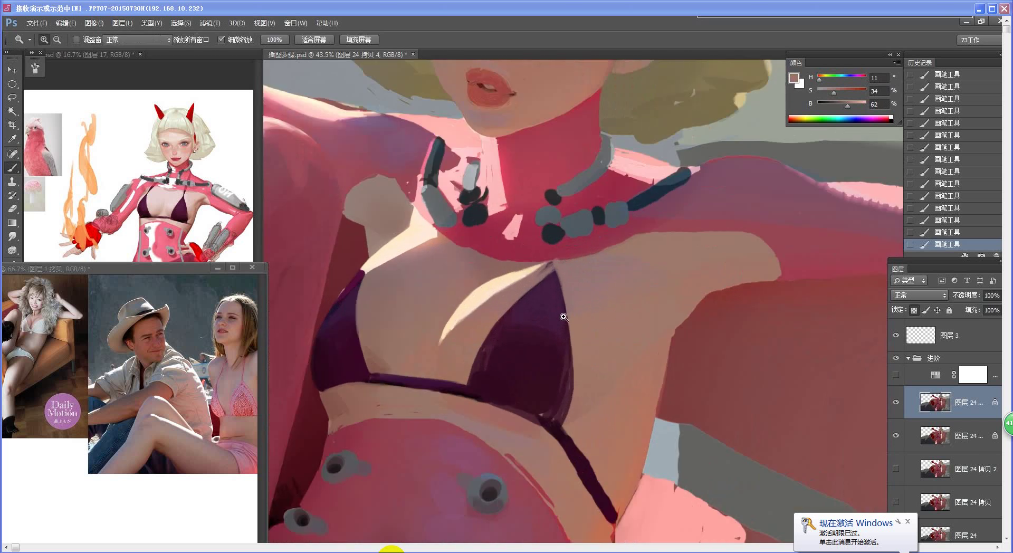
alt+click(513, 293)
drag(540, 187, 530, 274)
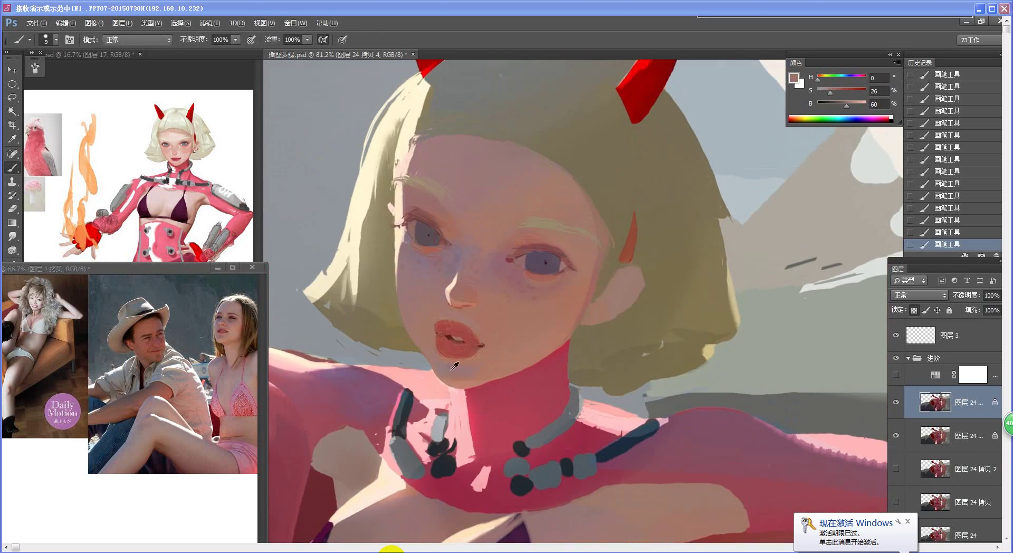
drag(401, 368, 481, 60)
key(n)
click(273, 300)
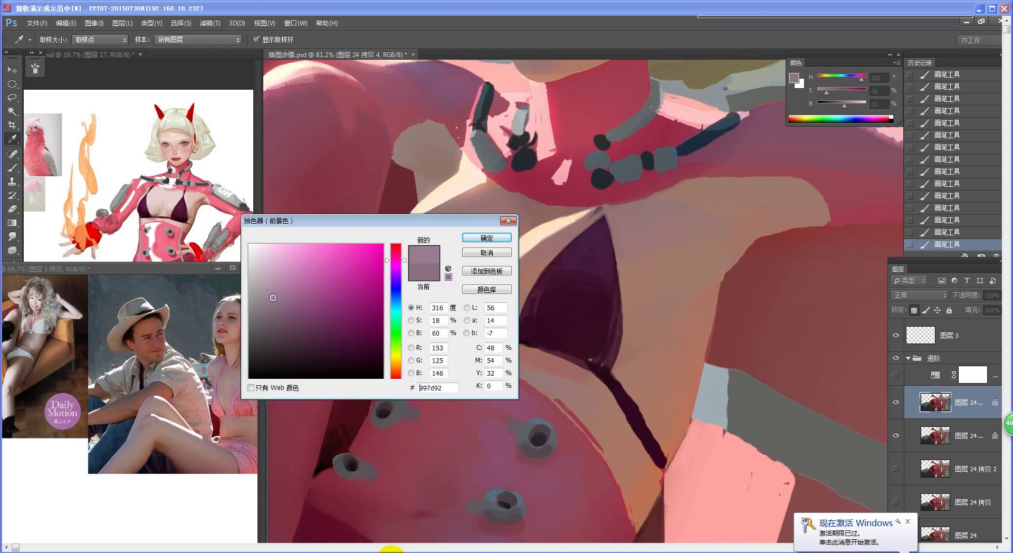
click(470, 239)
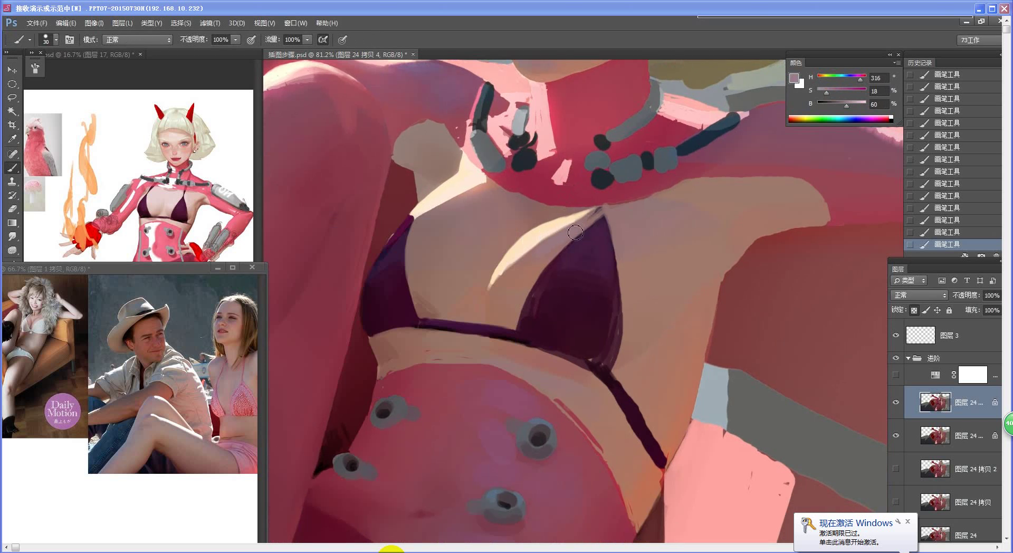
Try a mauve stroke along the upper edge of the bikini cup, undo it, and reduce the brush size
drag(569, 237, 606, 213)
key(ctrl+z)
key(bracketleft)
key(bracketleft)
key(bracketleft)
Shift the paint hue to about 287 and shade the skin between the chest highlight and the bikini cup
key(ctrl+space)
mouse_move(561, 255)
mouse_down()
mouse_move(476, 317)
mouse_move(524, 303)
mouse_move(521, 328)
mouse_up()
key(space)
key(n)
drag(405, 276, 405, 271)
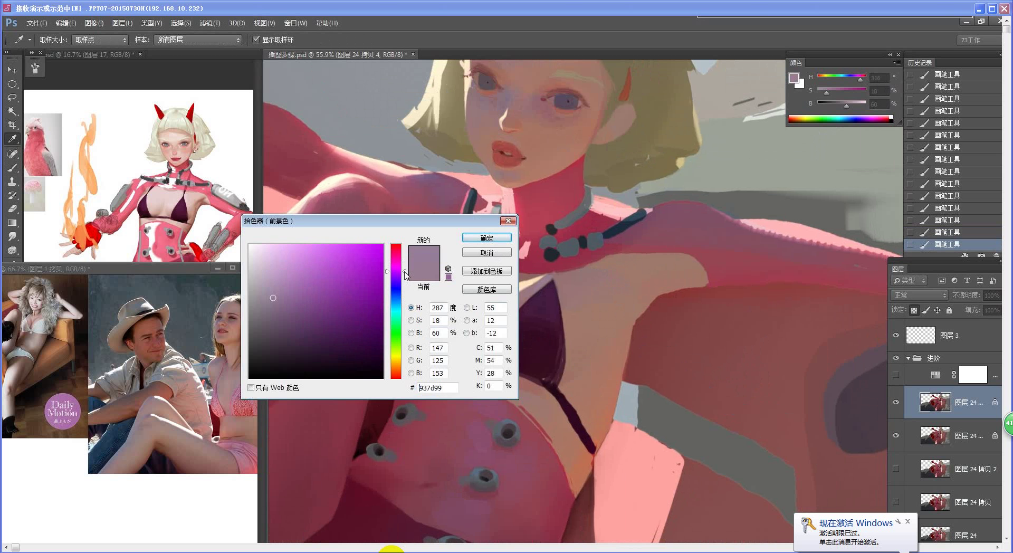
click(468, 243)
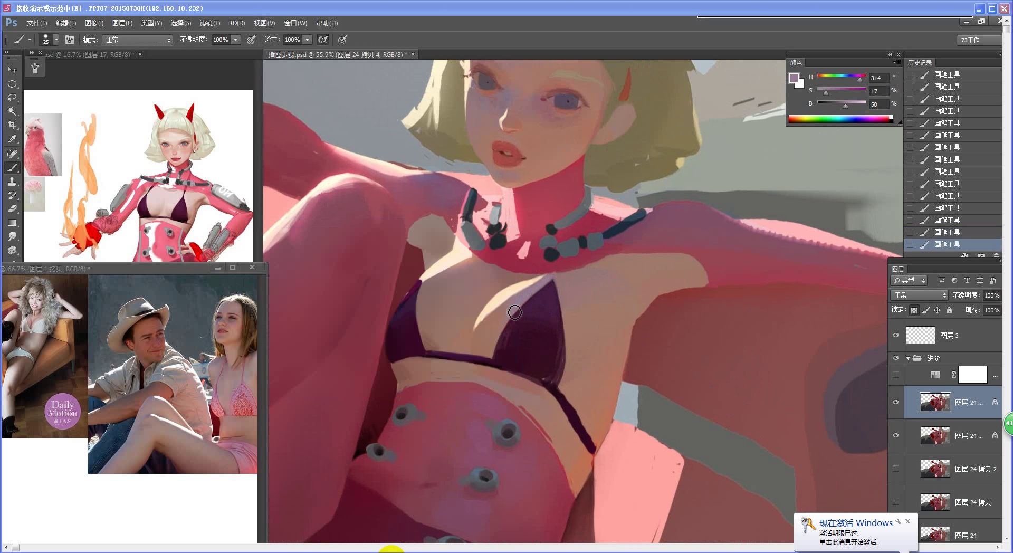
drag(512, 334, 454, 339)
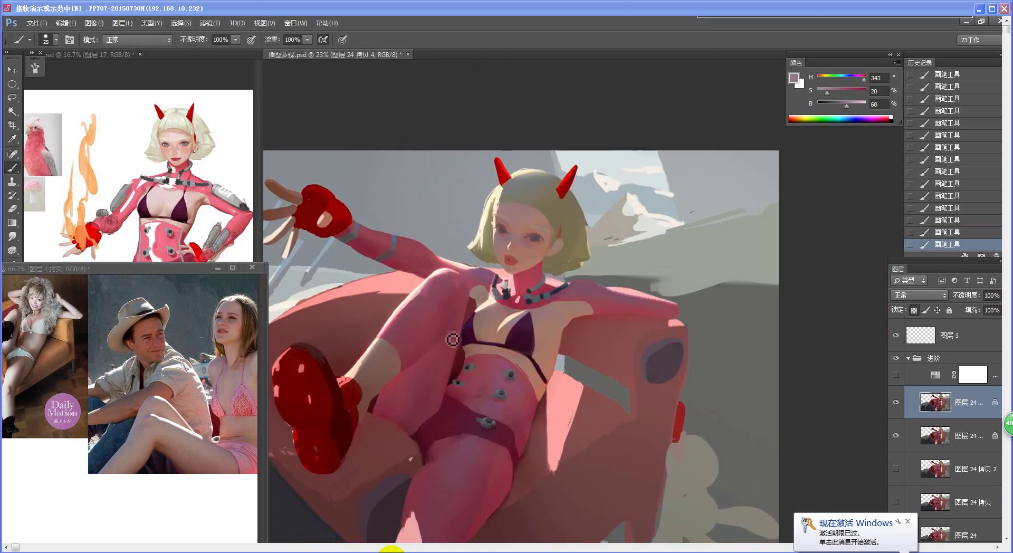
mouse_move(576, 345)
mouse_down()
mouse_move(536, 357)
mouse_move(642, 351)
mouse_up()
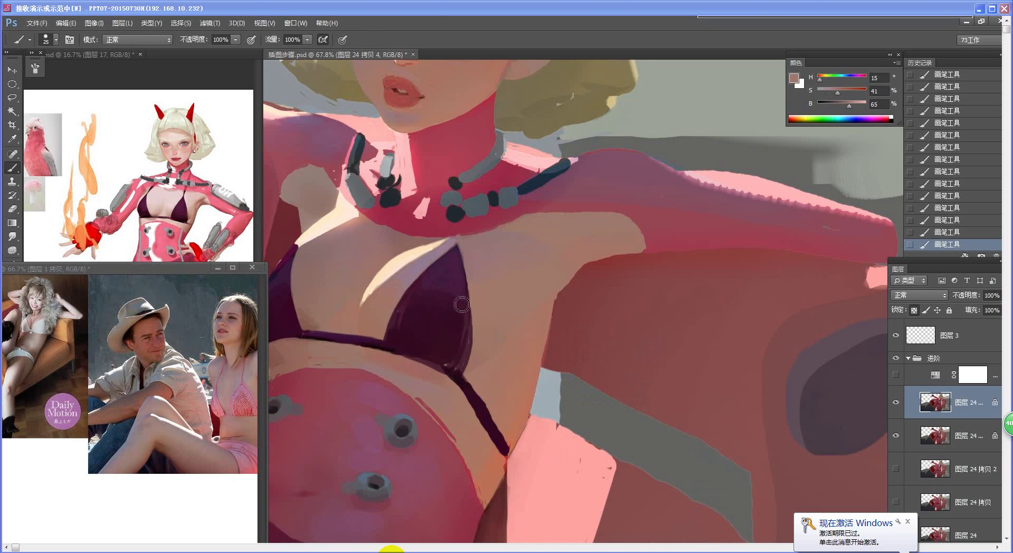
drag(431, 296, 456, 337)
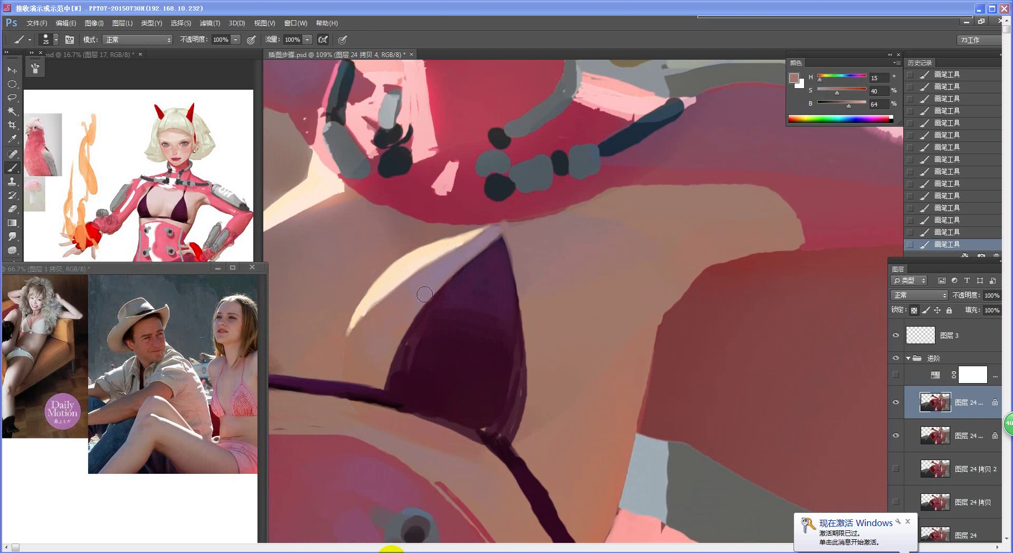
key([)
drag(460, 349, 504, 327)
Choose another brush preset, sample the nearby skin tones, and repaint the shaded skin between the highlight and the bikini cup
right_click(597, 350)
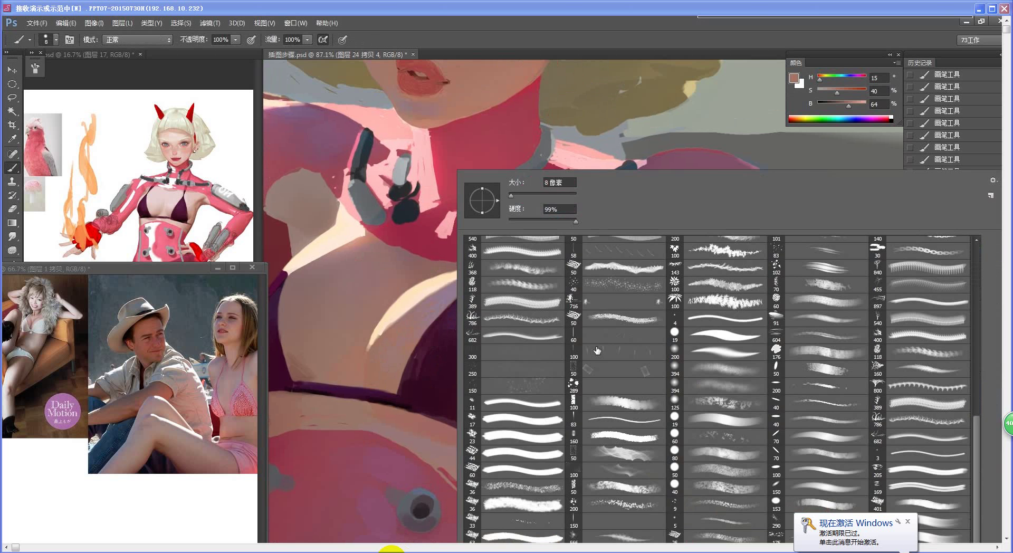
double_click(725, 473)
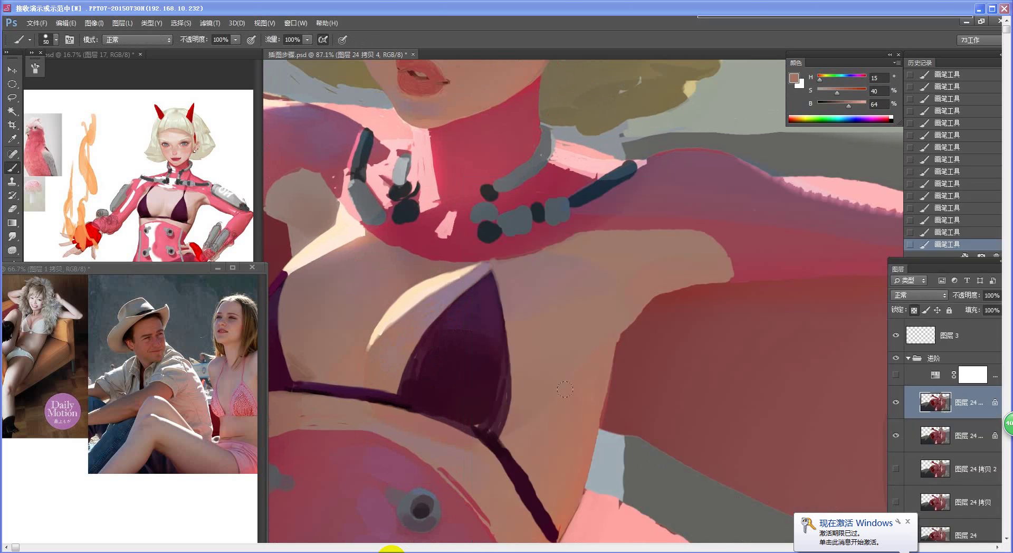
alt+click(441, 306)
alt+click(407, 344)
alt+click(449, 296)
drag(394, 334, 459, 295)
key(ctrl+z)
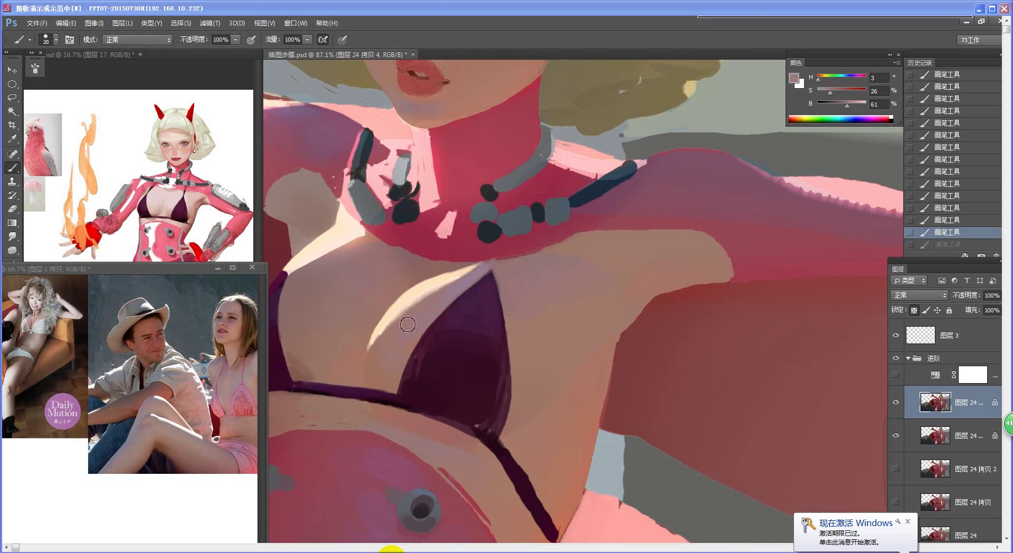
drag(395, 331, 459, 291)
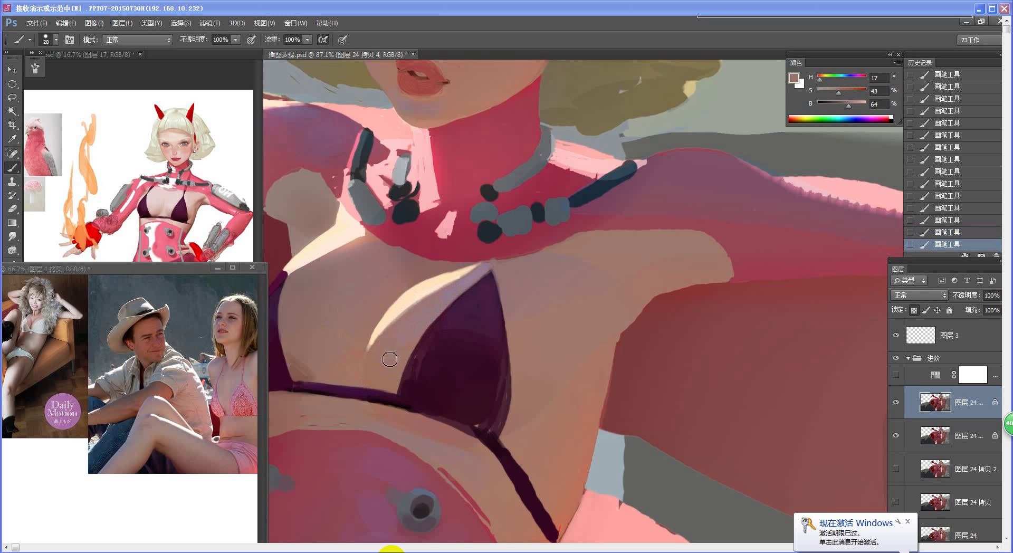
mouse_move(382, 378)
mouse_down()
mouse_move(390, 344)
mouse_move(362, 372)
mouse_move(389, 383)
mouse_move(432, 366)
mouse_up()
Sample the chest skin and set the paint colour to a lighter warm tone with H 18, S 42, B 70
alt+click(422, 322)
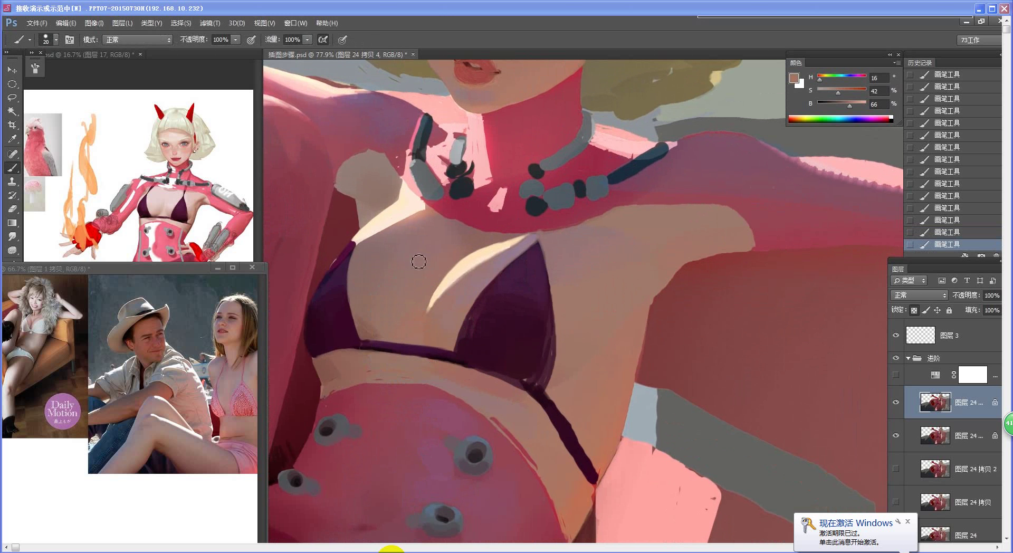
key(n)
click(304, 285)
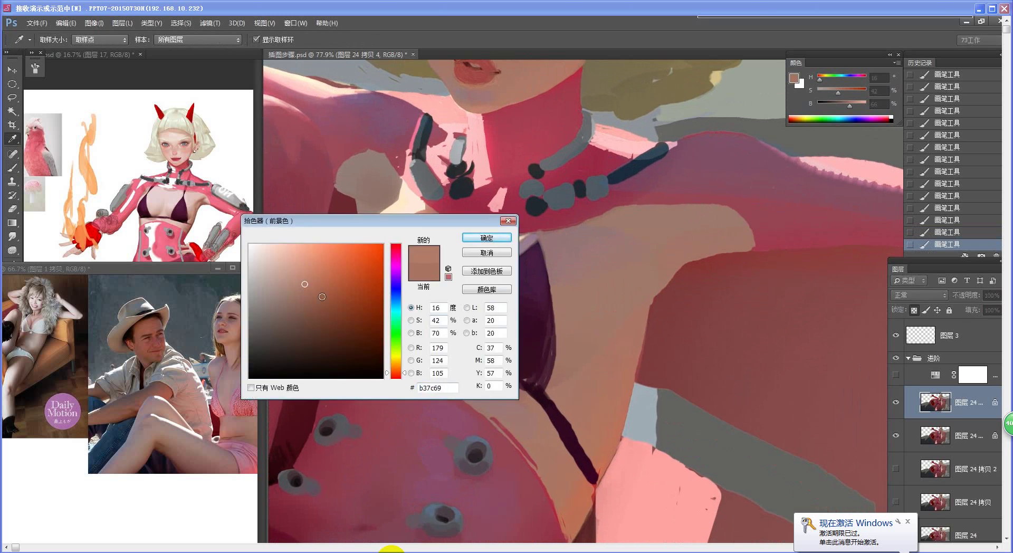
drag(404, 374, 406, 373)
click(486, 238)
key(b)
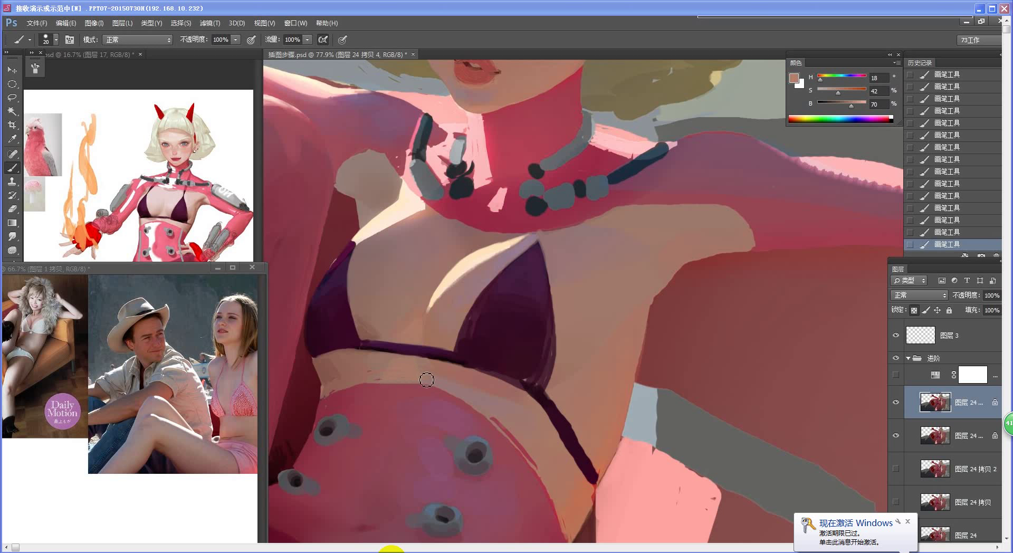
Set the paint colour to a greyish pink with H 353, S 19, B 62 and repaint the skin just below the bikini band
scroll(353, 405, down, 5)
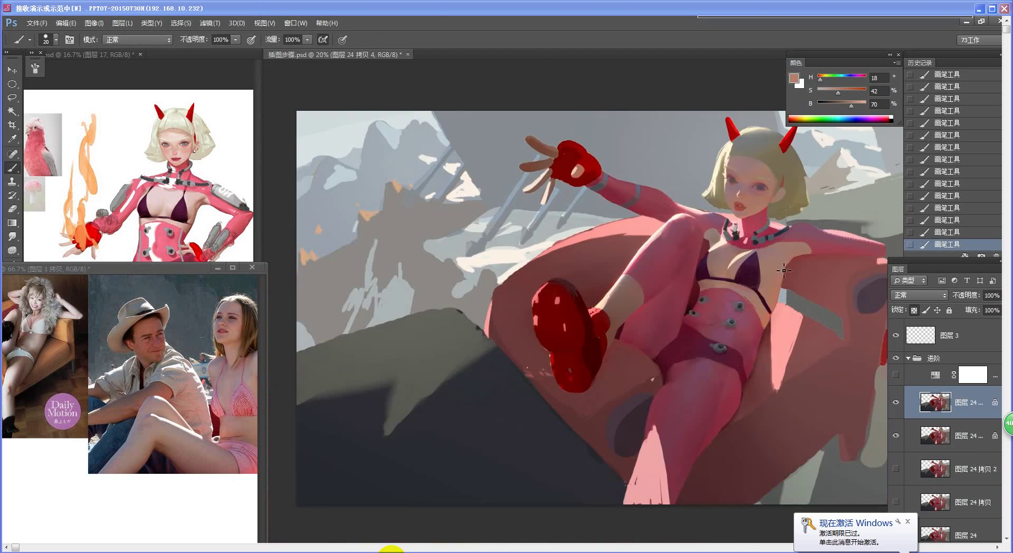
key(z)
drag(764, 280, 813, 283)
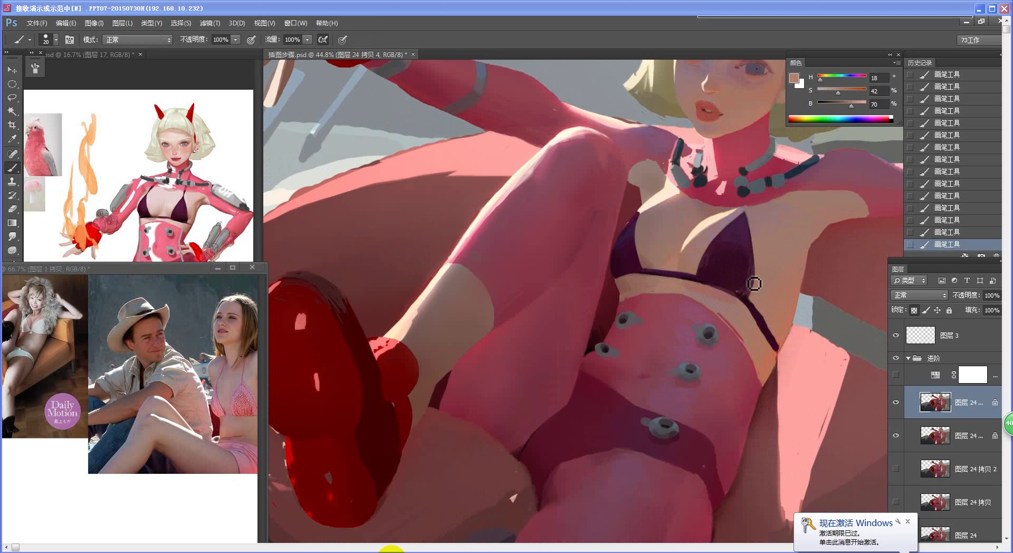
key(space)
drag(695, 314, 633, 317)
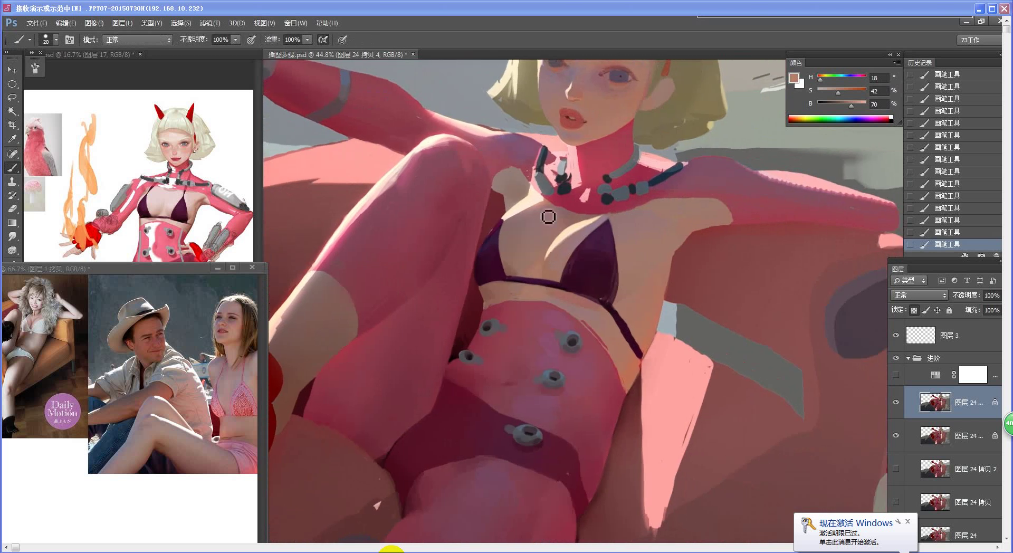
alt+click(567, 289)
key(n)
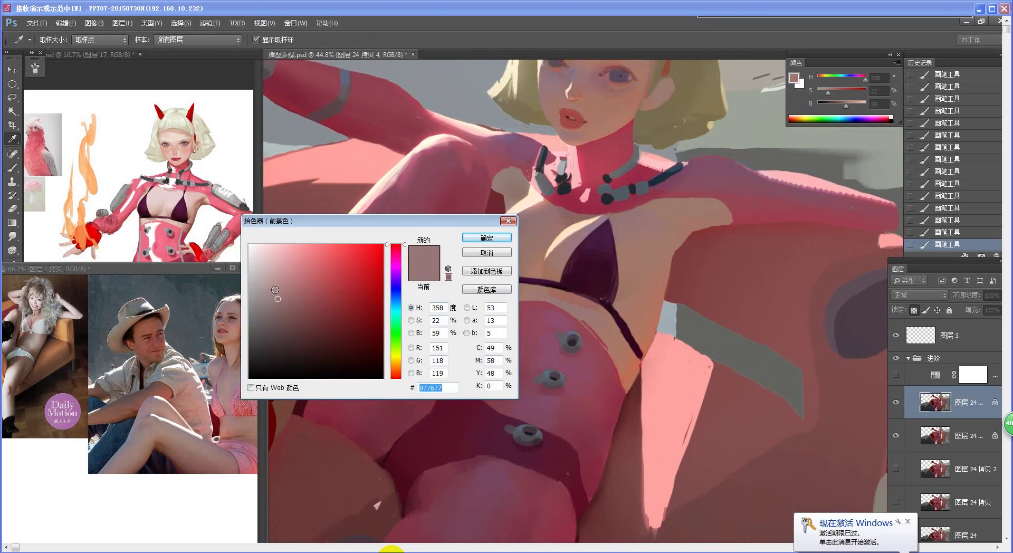
click(275, 296)
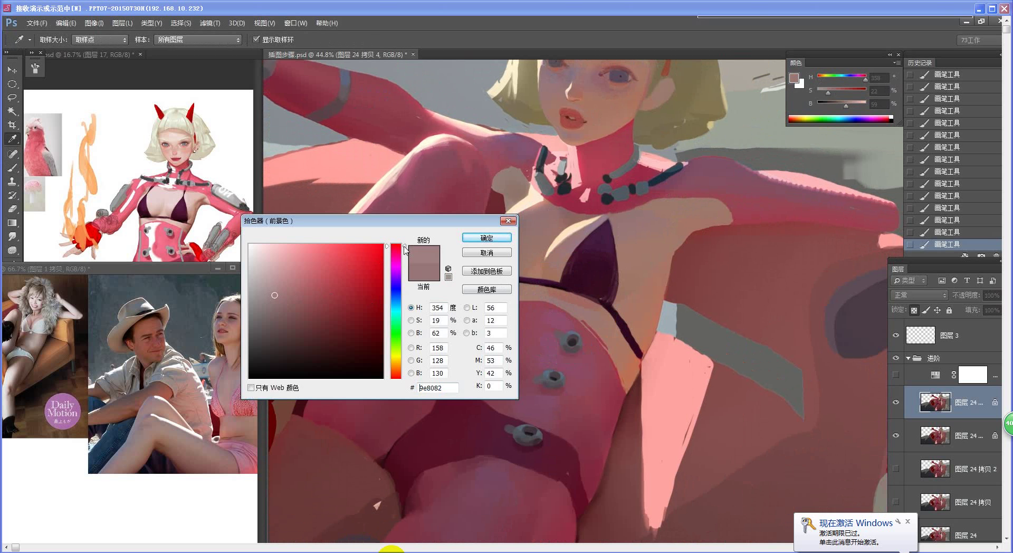
click(486, 238)
key(ctrl+z)
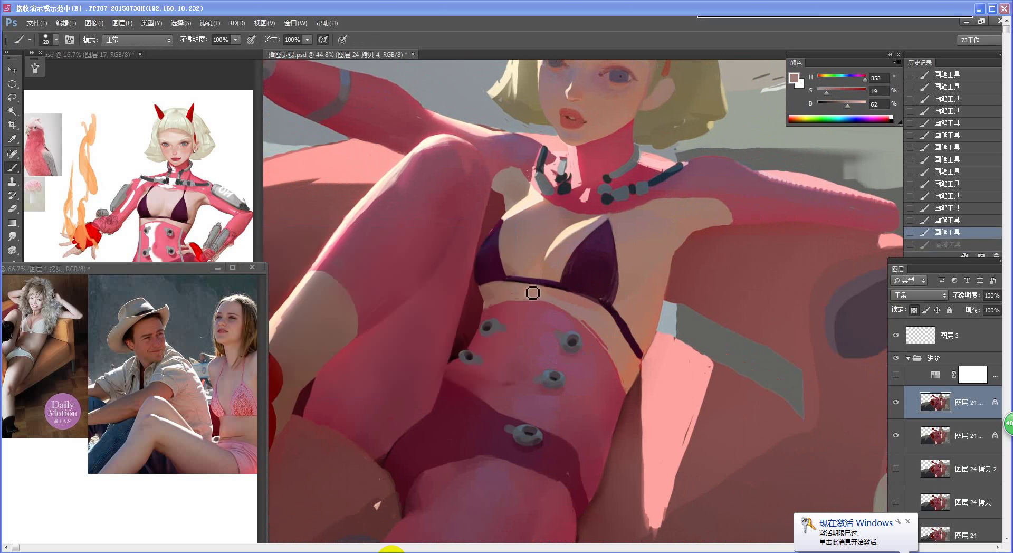
drag(533, 293, 556, 304)
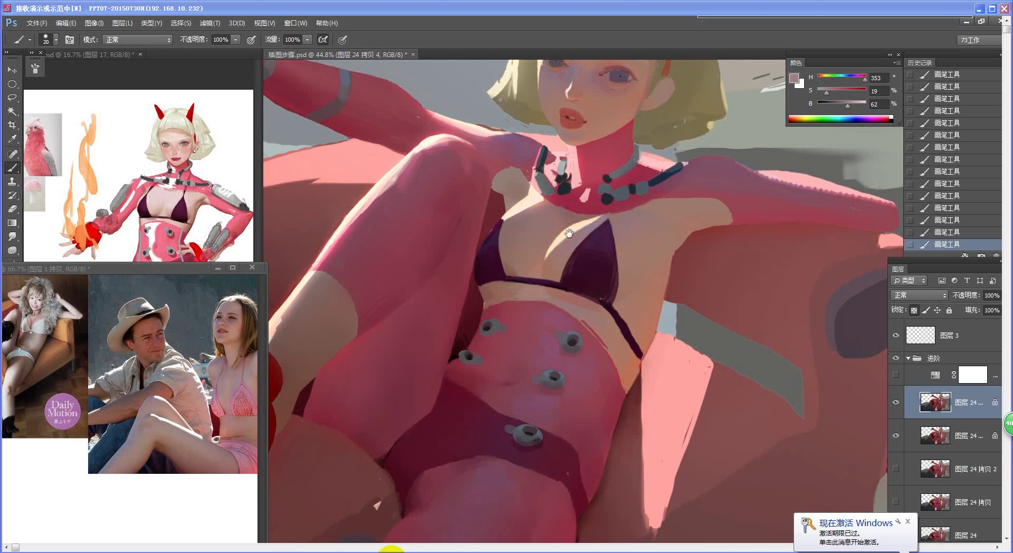
Sample skin tones from the midriff and chest to get a warm brown of about H 16, S 41, B 62 for a 47 px brush
drag(569, 233, 537, 281)
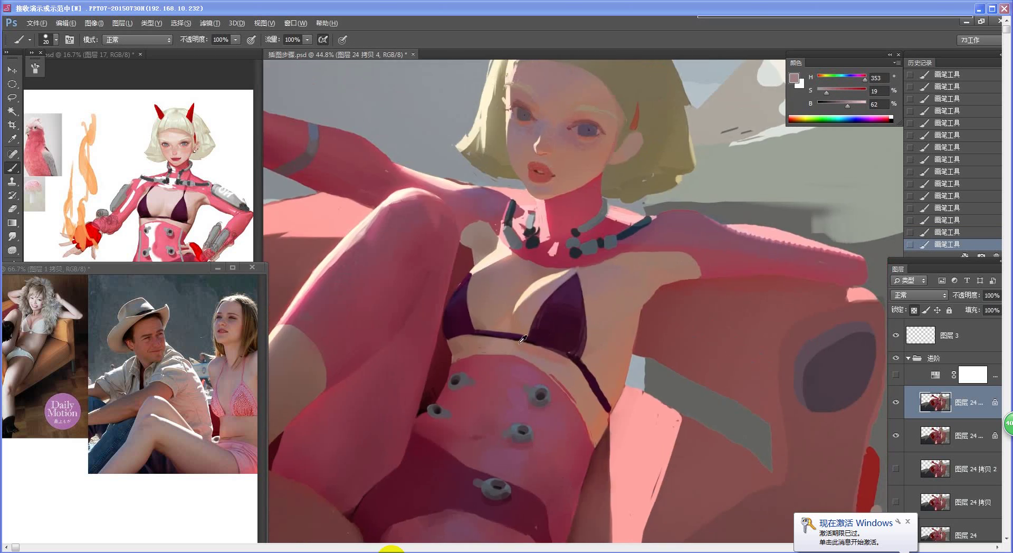
alt+click(522, 339)
alt+click(528, 351)
alt+click(599, 432)
alt+click(490, 314)
alt+click(488, 314)
alt+click(484, 317)
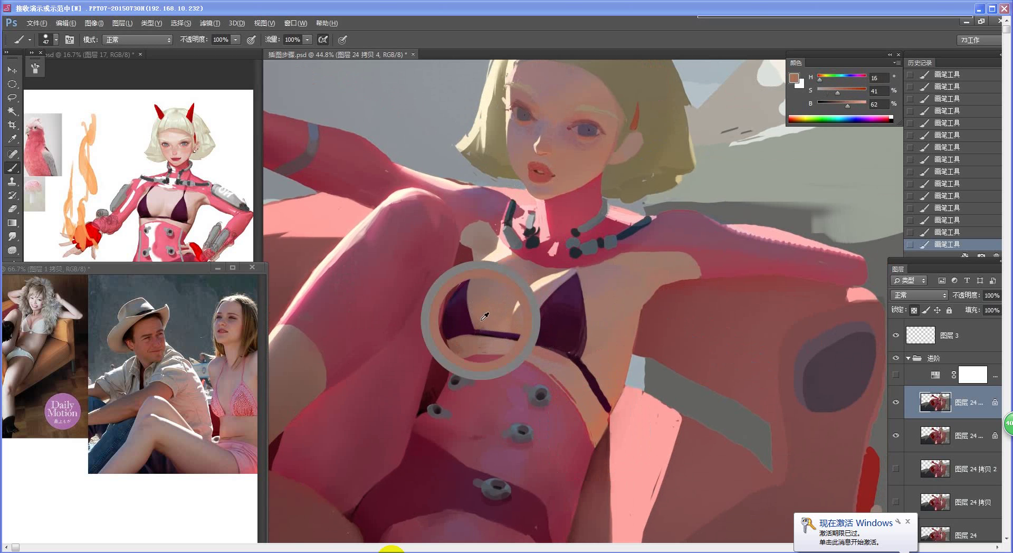
drag(535, 346, 499, 368)
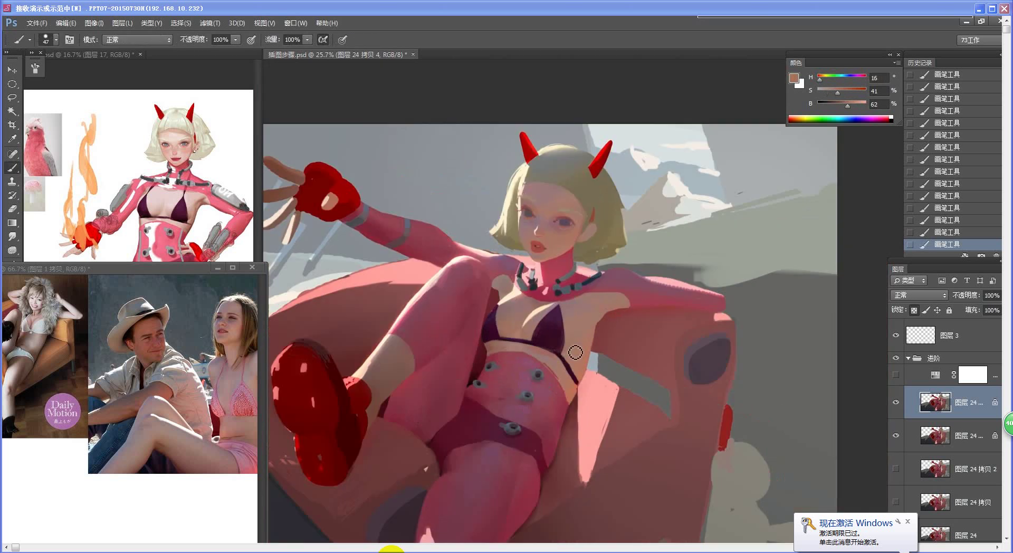
scroll(578, 348, up, 4)
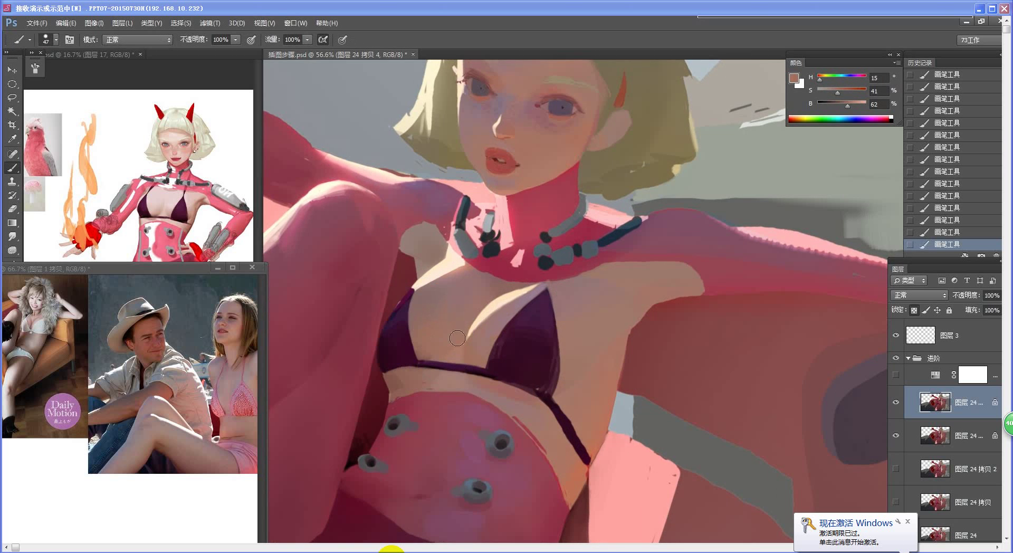
Repaint the skin beside the bikini cup, sample it, and set the paint colour to a muted pink with H 344, S 26, B 55
mouse_move(569, 302)
mouse_down()
mouse_move(583, 364)
mouse_move(606, 354)
mouse_move(592, 341)
mouse_up()
alt+click(569, 317)
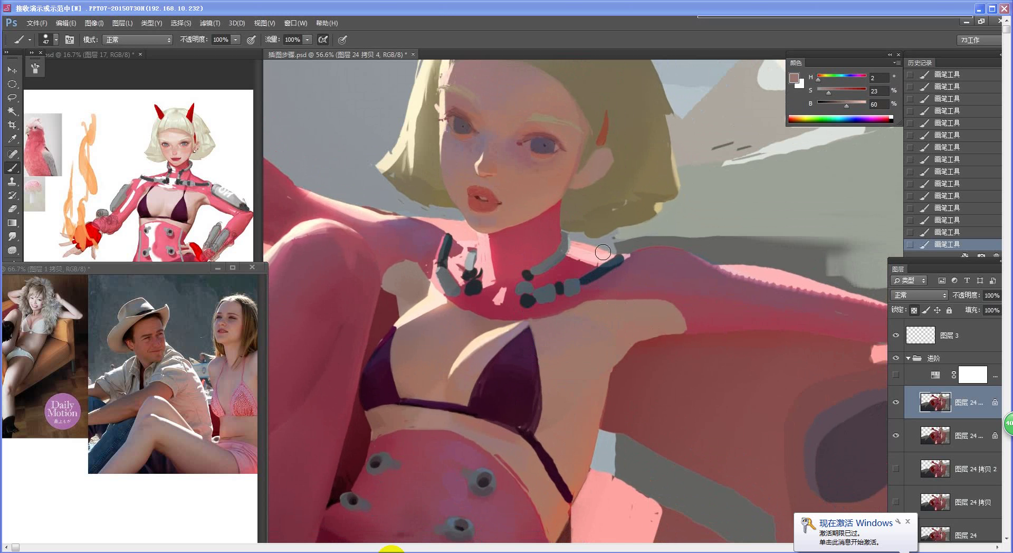
key(n)
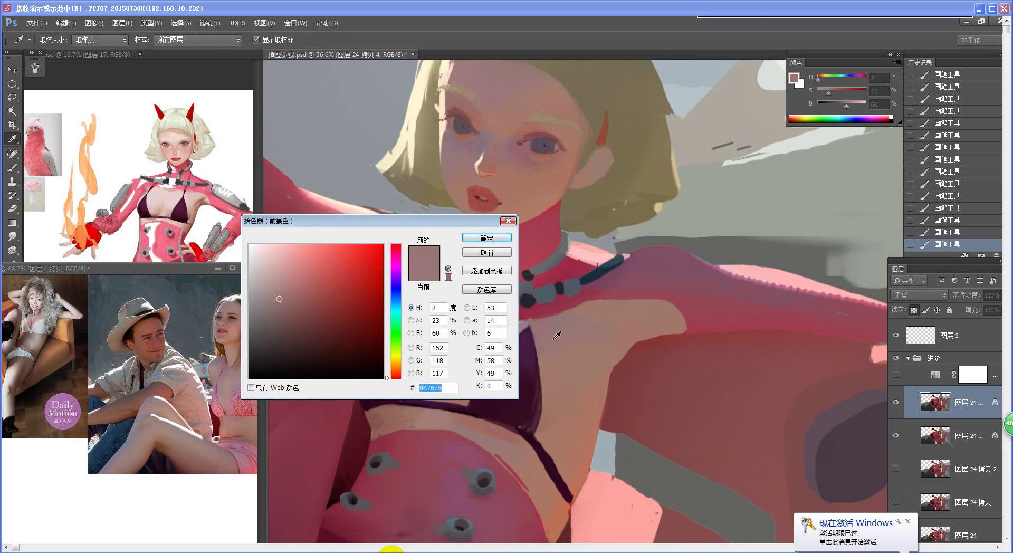
click(552, 332)
drag(285, 299, 284, 305)
drag(405, 248, 404, 251)
click(487, 238)
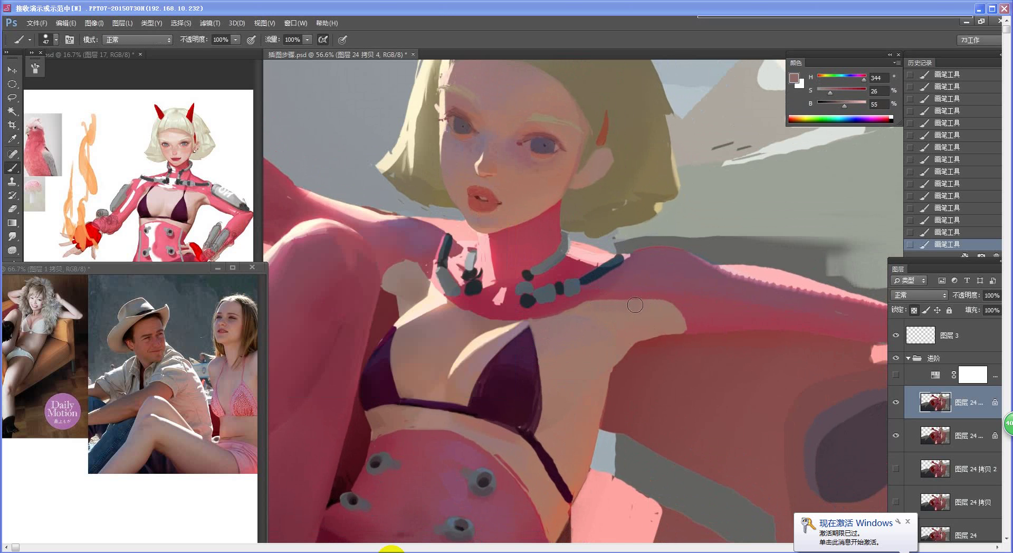
Sample and repaint the skin near the shoulder, and set the paint colour to a greyish mauve with H 318, S 18, B 62
alt+click(612, 308)
alt+click(616, 307)
mouse_move(591, 315)
mouse_down()
mouse_move(615, 323)
mouse_move(585, 310)
mouse_move(578, 321)
mouse_move(595, 328)
mouse_move(569, 324)
mouse_move(597, 313)
mouse_up()
alt+click(514, 335)
key(n)
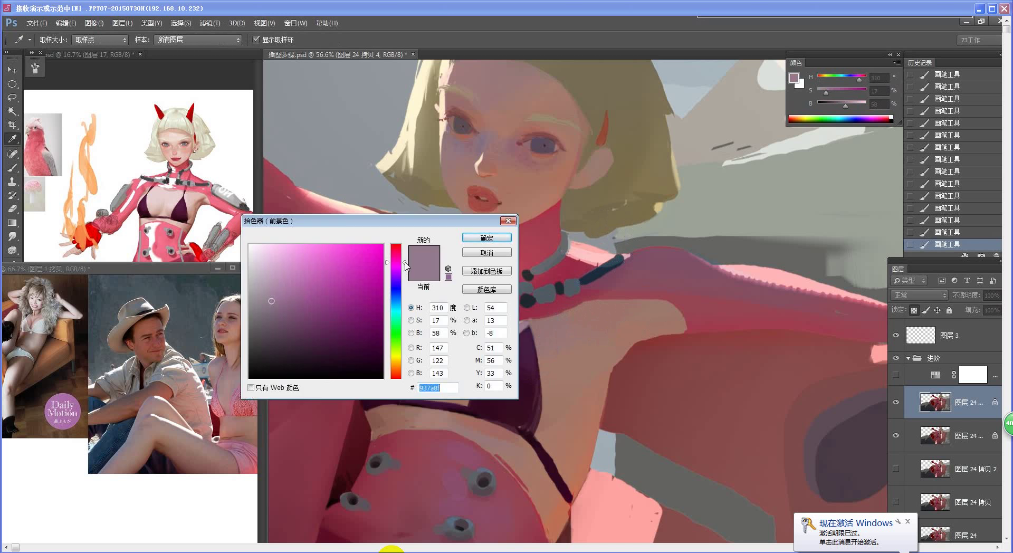
click(405, 261)
click(272, 295)
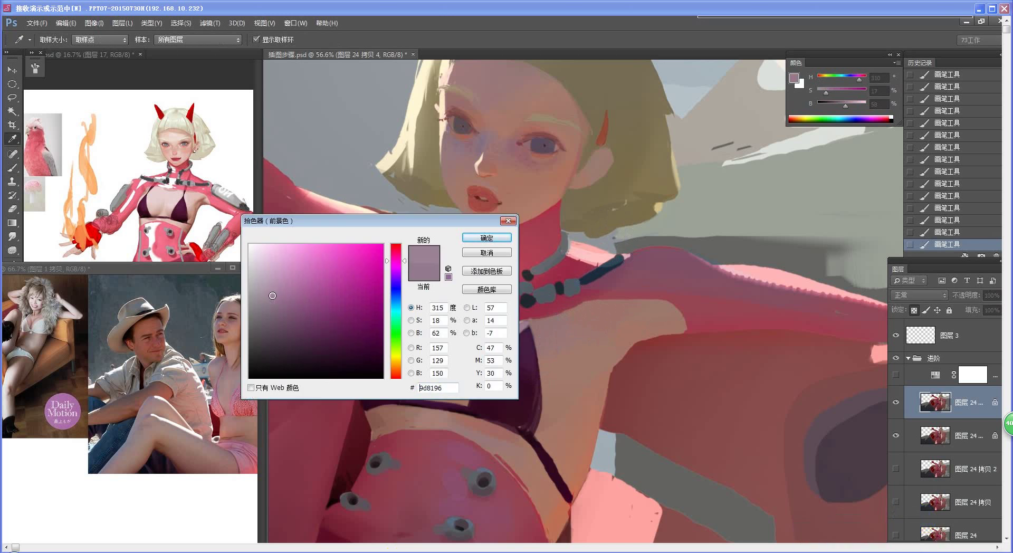
click(487, 238)
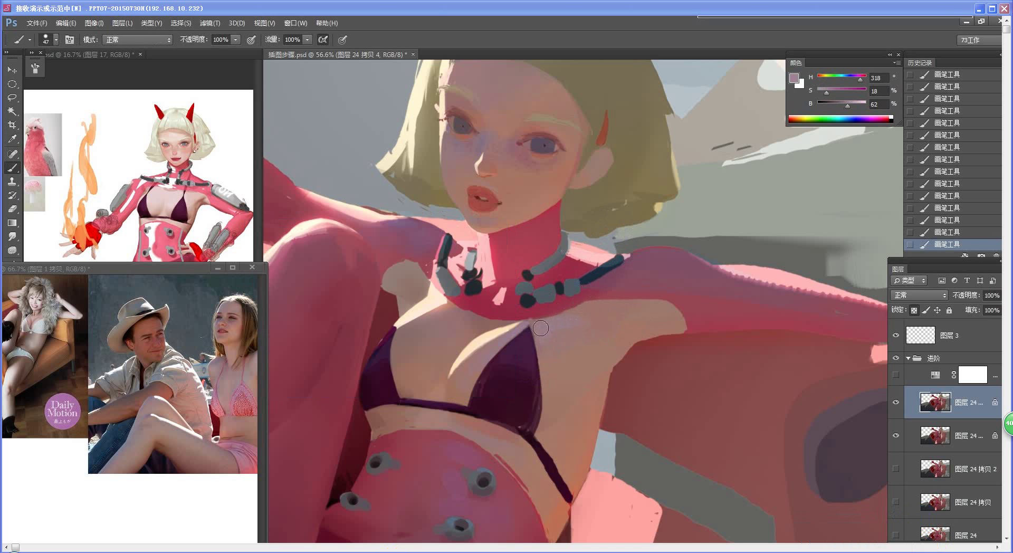
Enlarge the brush to 75 px, sample the chest skin, and set the paint colour to a greyish pink with H 342, S 16, B 66
alt+click(522, 195)
key(ctrl+space)
drag(549, 386, 501, 406)
key(ctrl+space)
drag(593, 349, 548, 385)
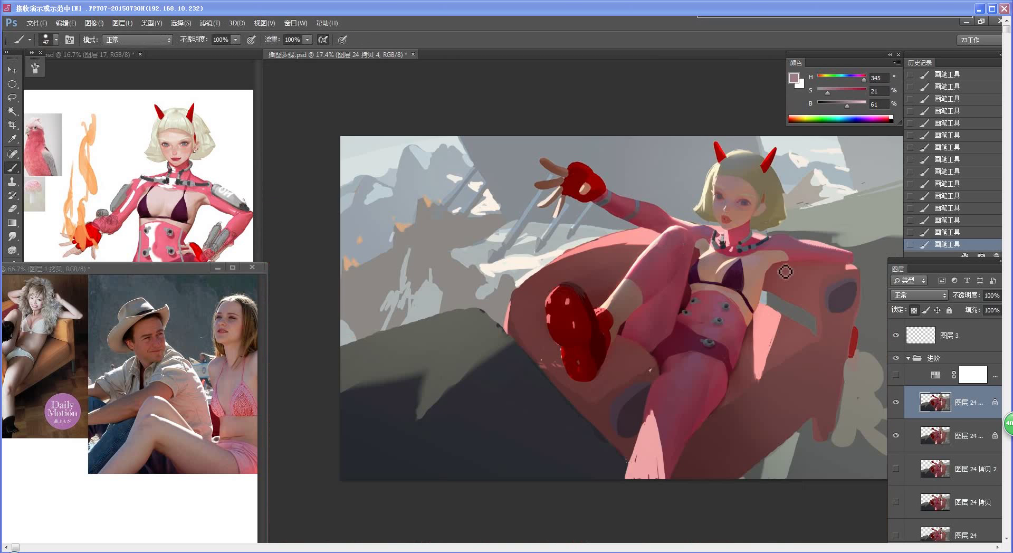
key(ctrl+space)
drag(773, 266, 811, 261)
key(space)
drag(758, 305, 546, 382)
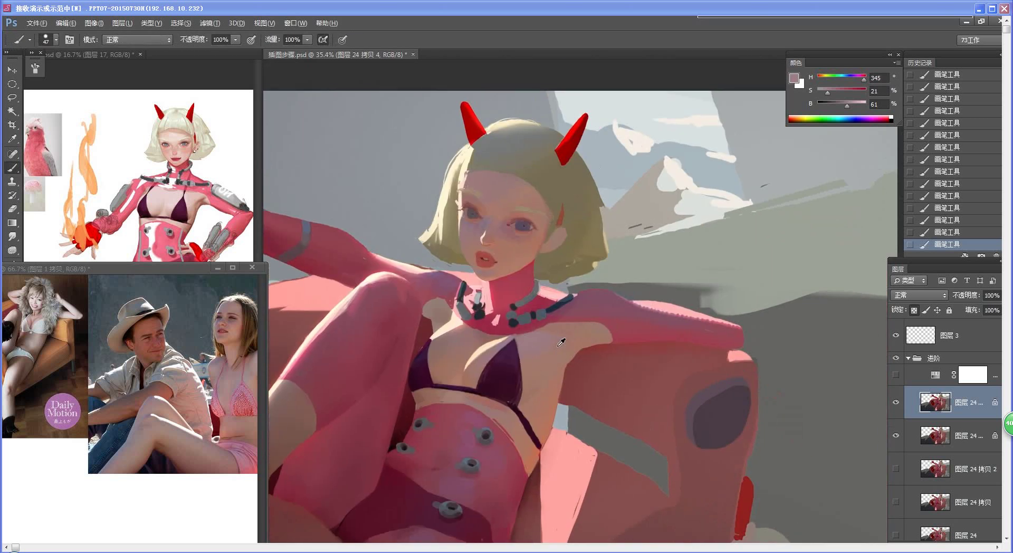
alt+right_click(553, 355)
alt+click(530, 362)
alt+click(525, 339)
key(n)
click(270, 289)
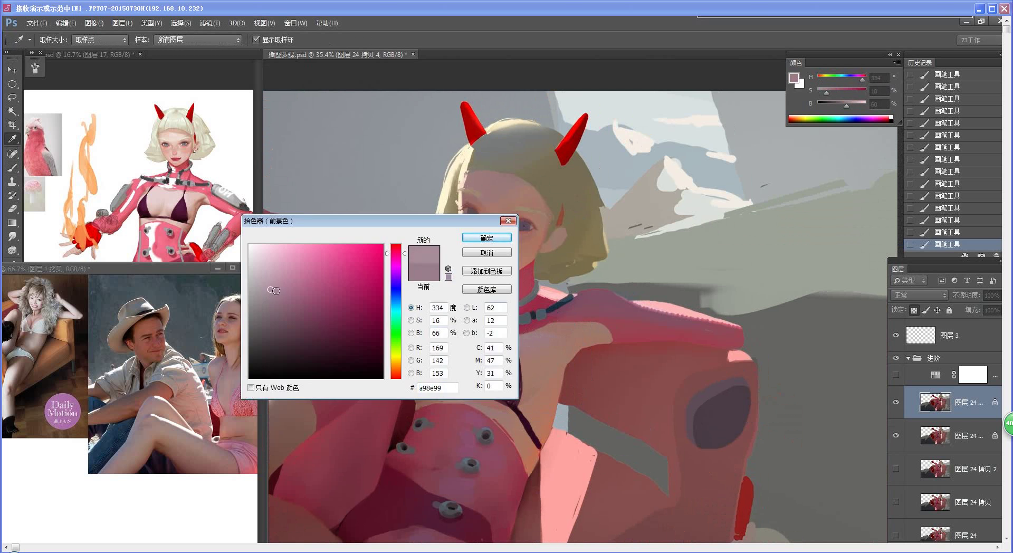
click(487, 238)
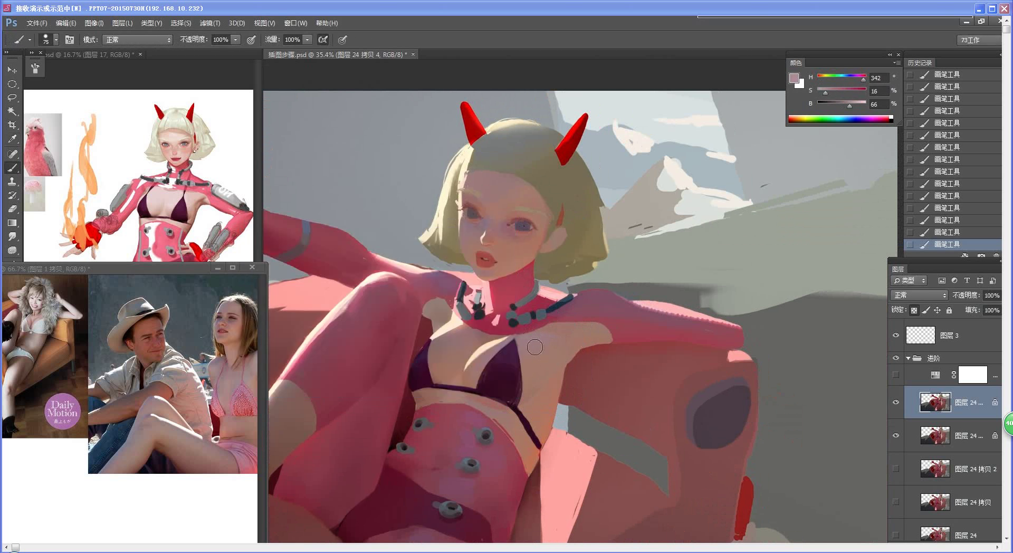
Undo the last stroke, repaint the skin from the bikini cup's tip towards the shoulder, and sample the skin below it
key(ctrl+z)
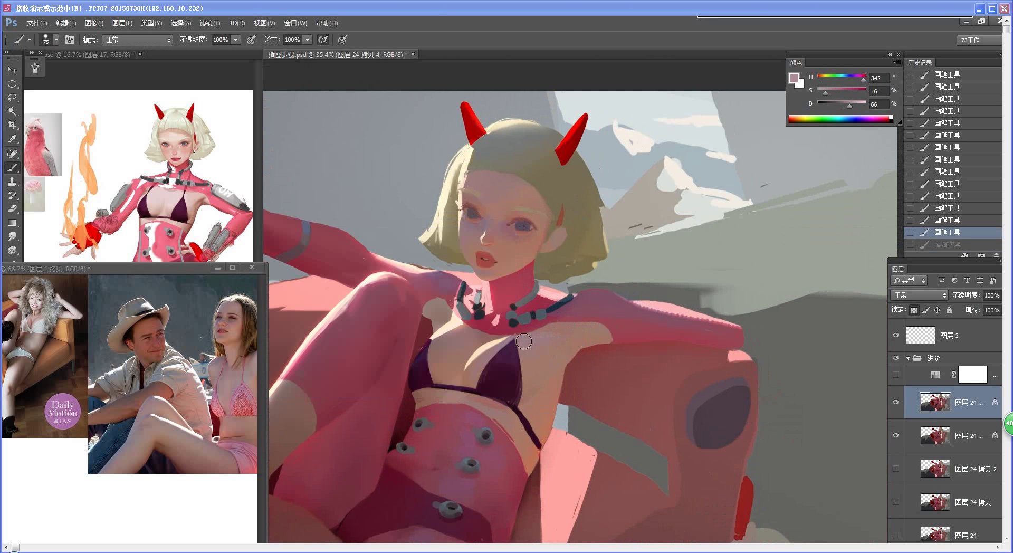
drag(525, 341, 566, 334)
alt+click(550, 369)
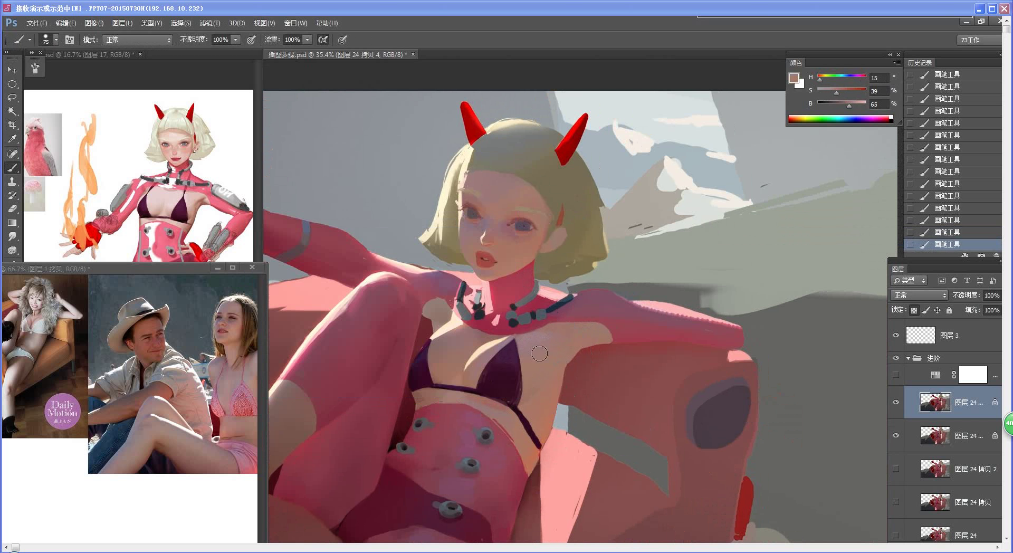
Sample the skin around the cup's tip and set the paint colour to a lighter warm tone with H 15, S 35, B 72
alt+click(527, 337)
alt+click(513, 267)
key(n)
click(295, 281)
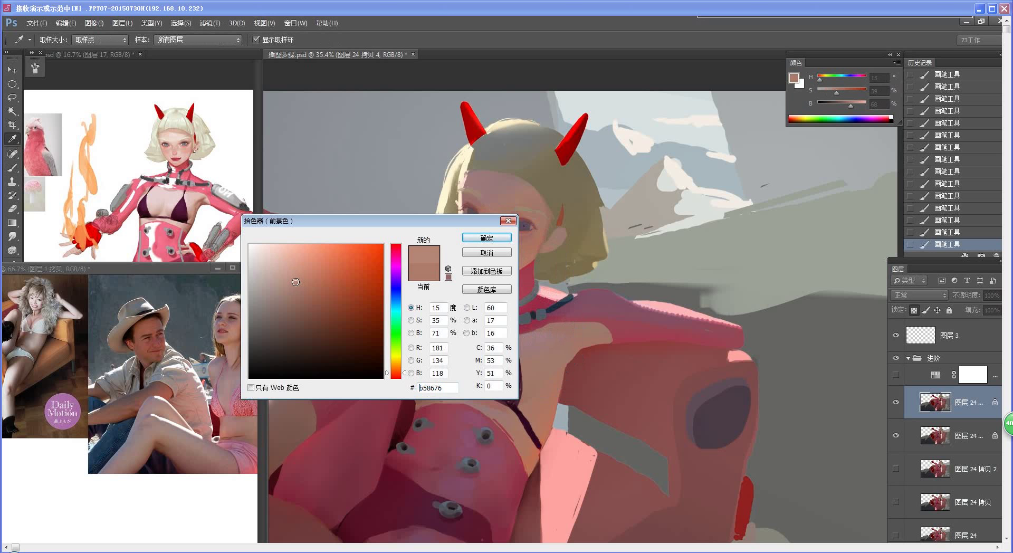
click(488, 238)
Compare the chest with and without the last two brush strokes
key(ctrl+alt+z)
key(ctrl+alt+z)
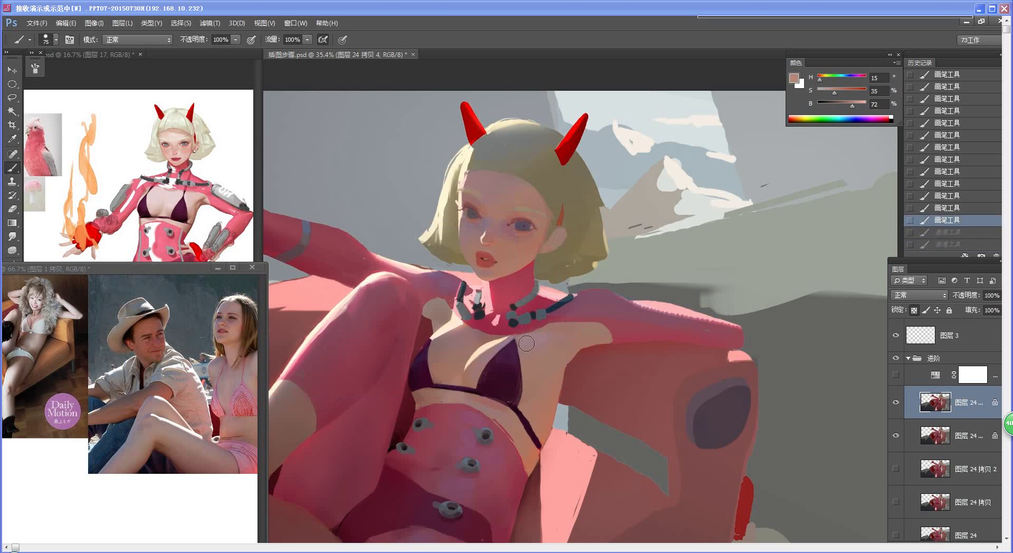
key(ctrl+shift+z)
key(ctrl+shift+z)
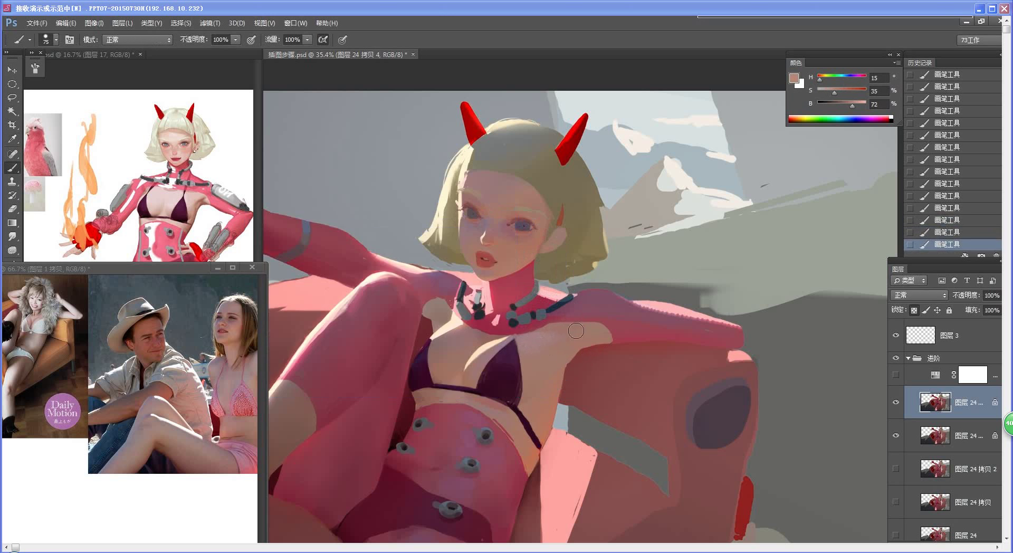
Sample the upper chest skin and set a 45 px brush to a darker reddish brown with H 11, S 43, B 59
alt+click(540, 338)
alt+click(530, 359)
alt+click(541, 333)
alt+click(545, 325)
key(n)
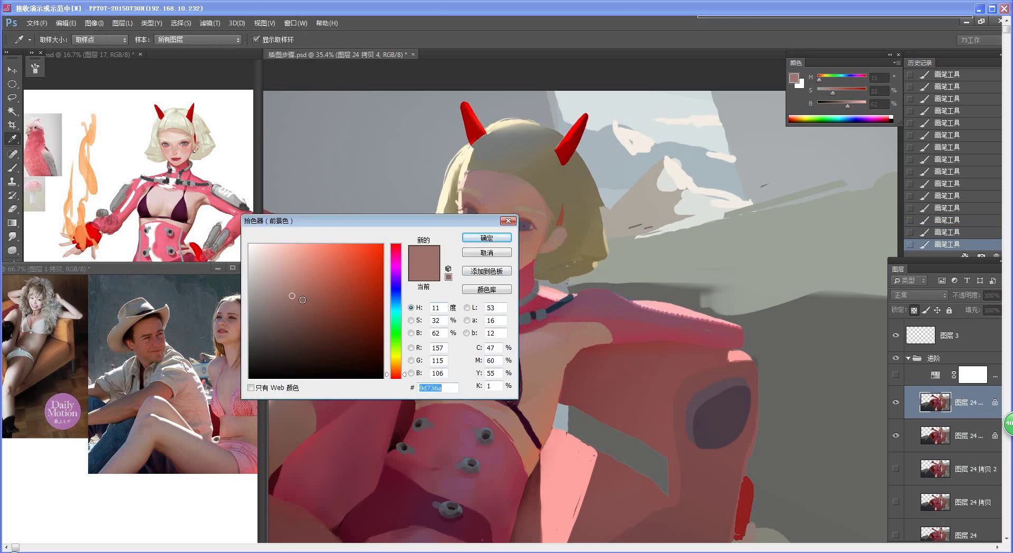
click(301, 303)
click(305, 301)
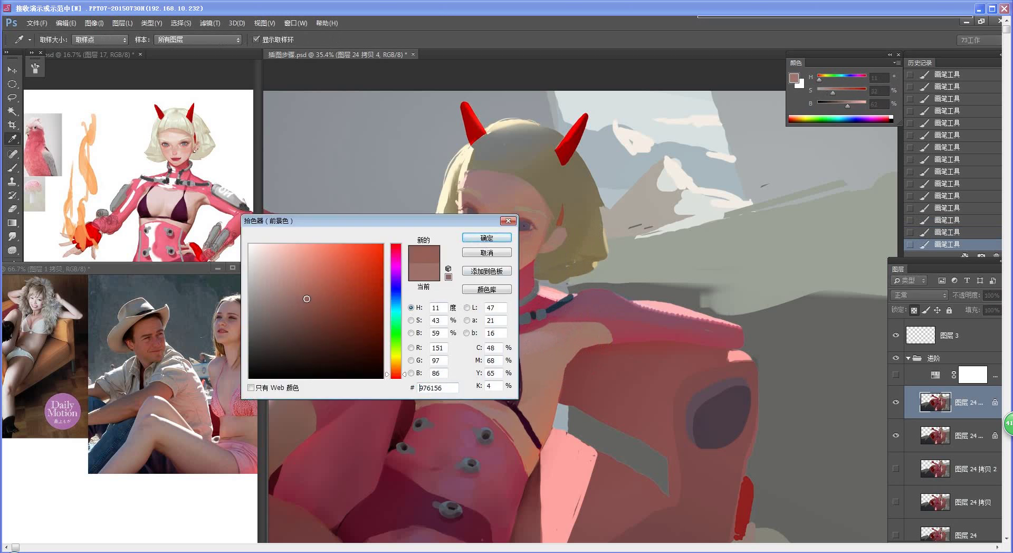
click(486, 237)
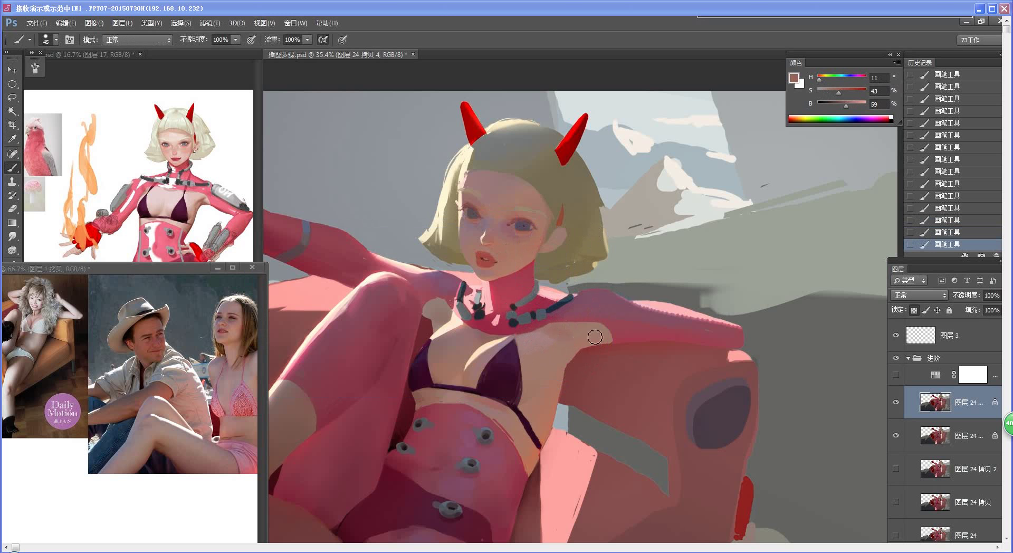
Sample skin tones between the bikini cup and the armpit to get a muted brown of about H 10, S 35, B 61
key(ctrl+space)
mouse_move(601, 384)
mouse_down()
mouse_move(563, 395)
mouse_move(620, 381)
mouse_up()
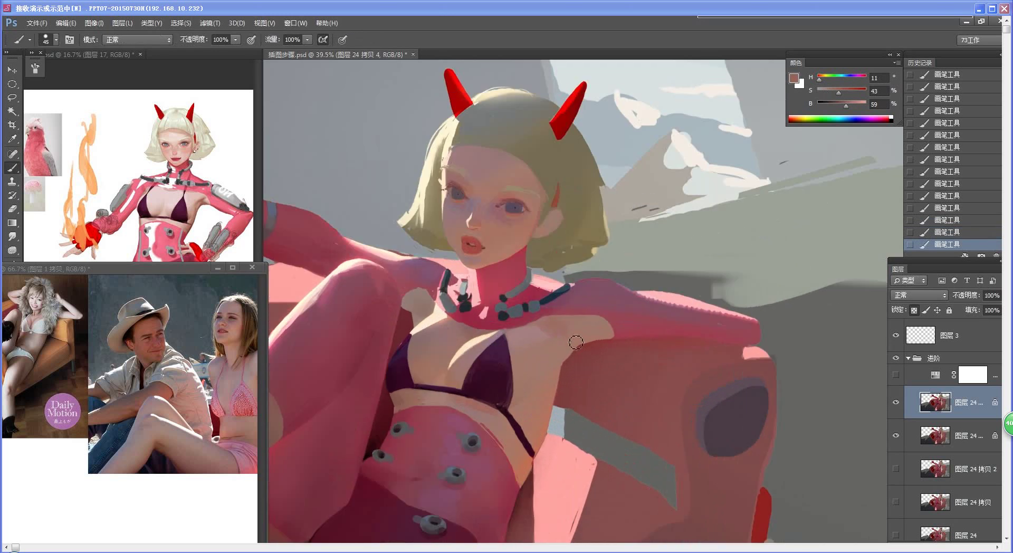
alt+click(536, 330)
alt+click(563, 323)
key(z)
drag(549, 404, 531, 402)
key(ctrl+space)
drag(796, 262, 820, 311)
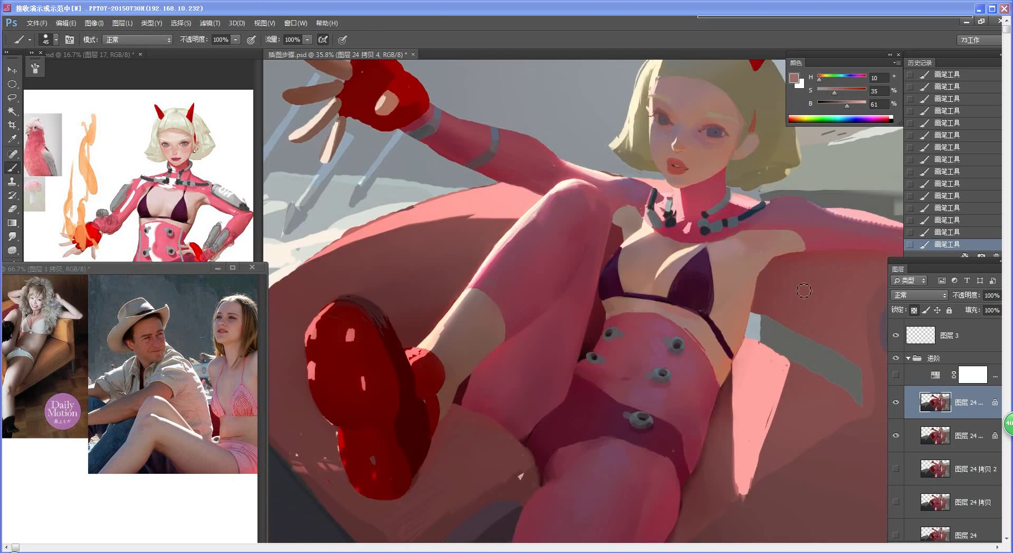
Enlarge the brush to 80 px and repaint the shaded skin beside the armpit with a sampled tone
alt+click(736, 237)
key(bracketright)
key(bracketright)
key(bracketright)
key(bracketright)
drag(740, 245, 742, 252)
Sample the waist and shoulder skin, undo the last stroke, and repaint the patch of skin between the collar and the armpit
alt+click(721, 371)
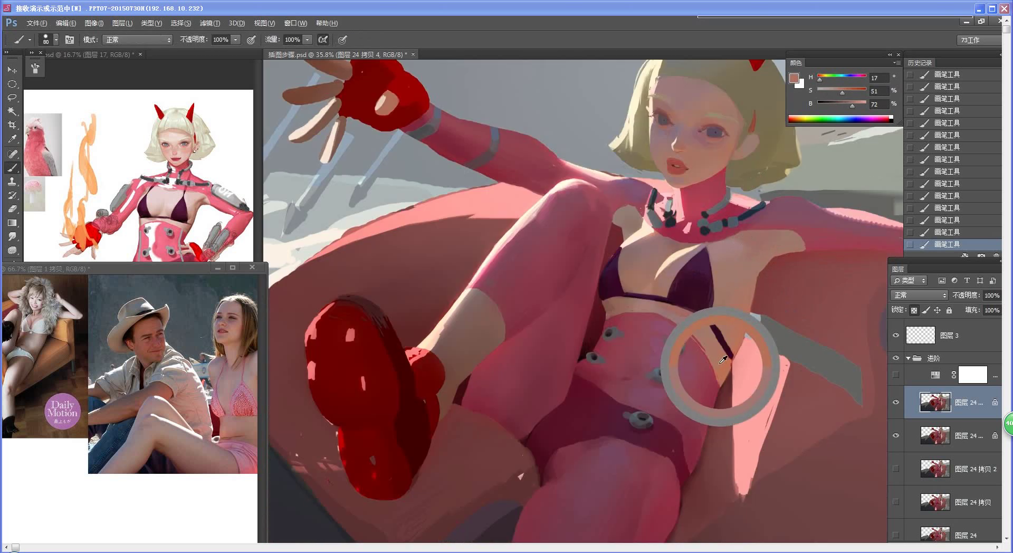
alt+click(745, 254)
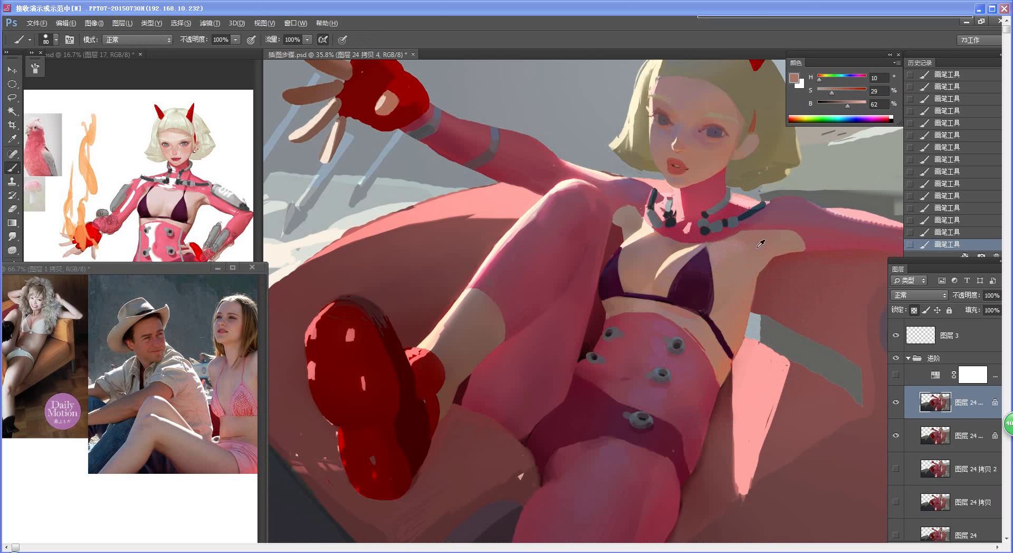
drag(709, 289, 594, 323)
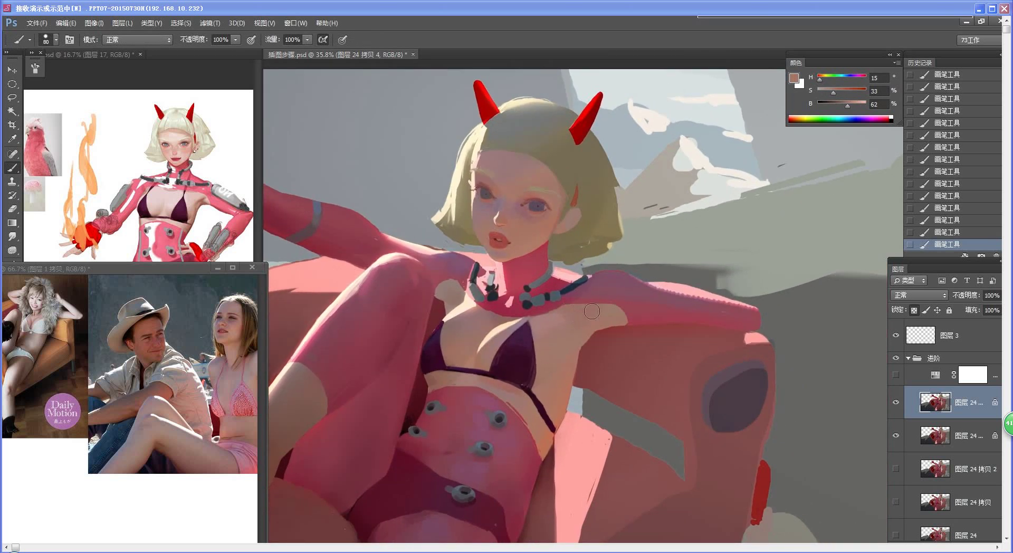
key(ctrl+z)
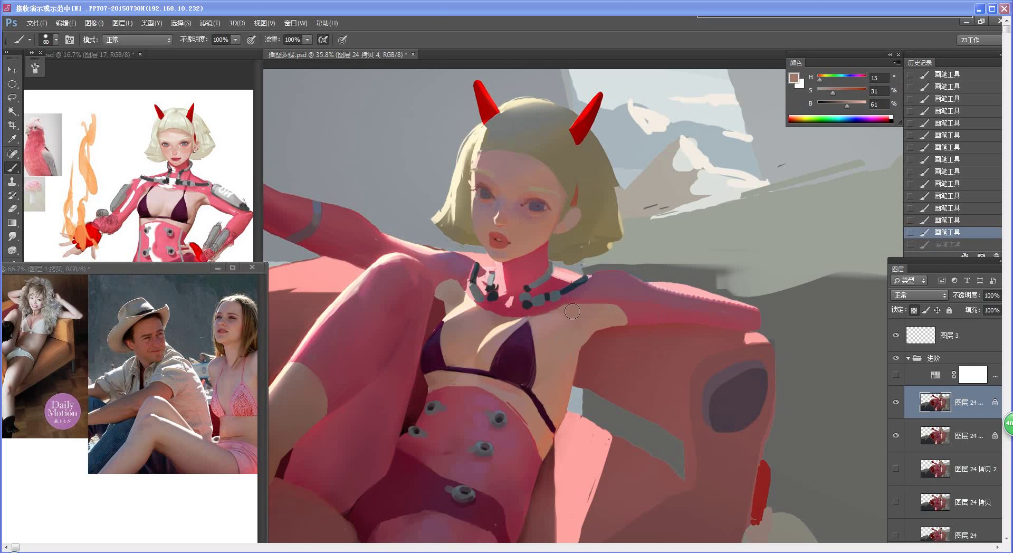
drag(612, 318, 584, 326)
alt+click(561, 318)
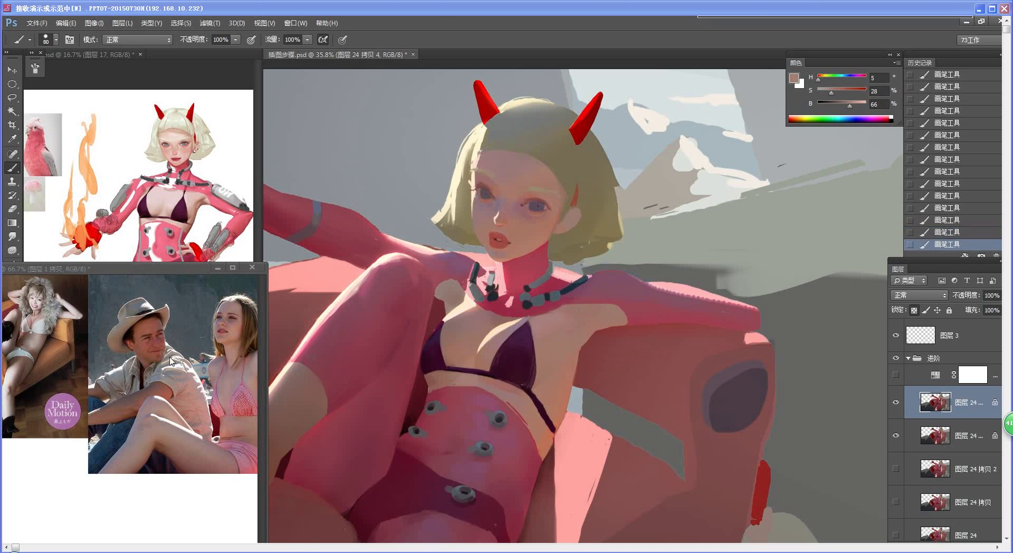
Bring the woman in the pink bikini fully into view in the reference photo, and return to the illustration
drag(173, 361, 150, 360)
key(ctrl+Tab)
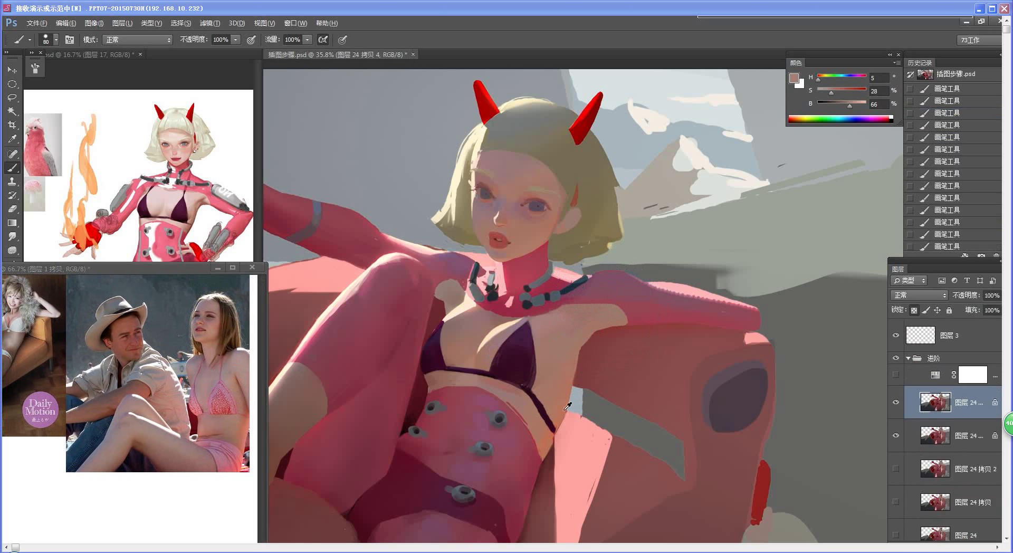
key(l)
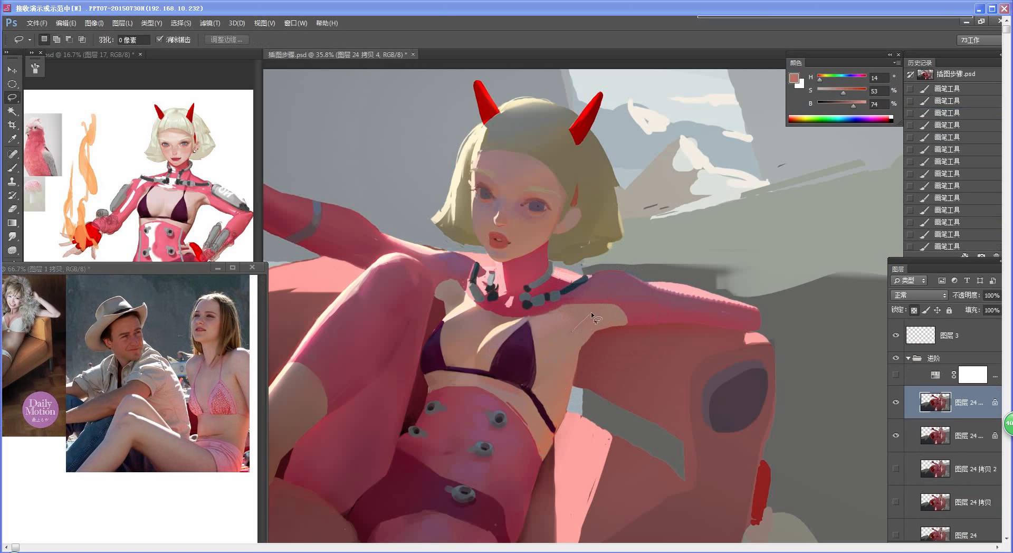
drag(593, 315, 590, 306)
key(ctrl+z)
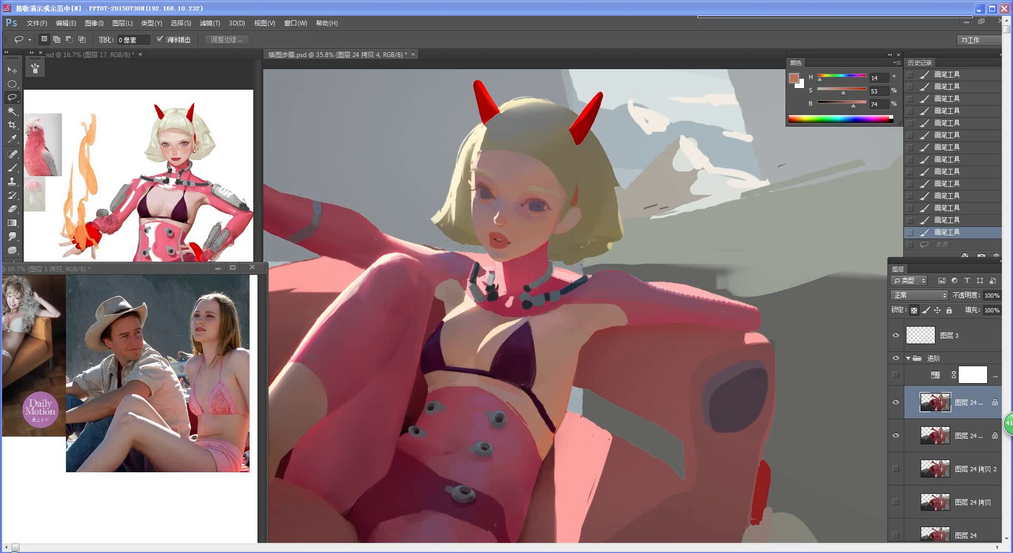
Switch to the browser and examine the raised-arm beach photo on huaban.com beside the illustration, and move it away again
drag(2, 111, 801, 125)
drag(736, 123, 853, 102)
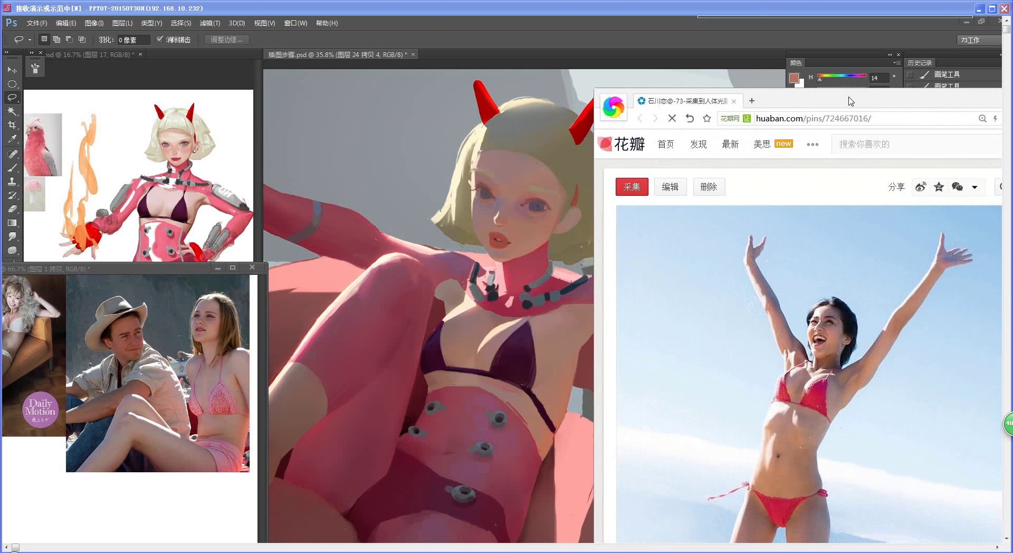
drag(851, 102, 903, 94)
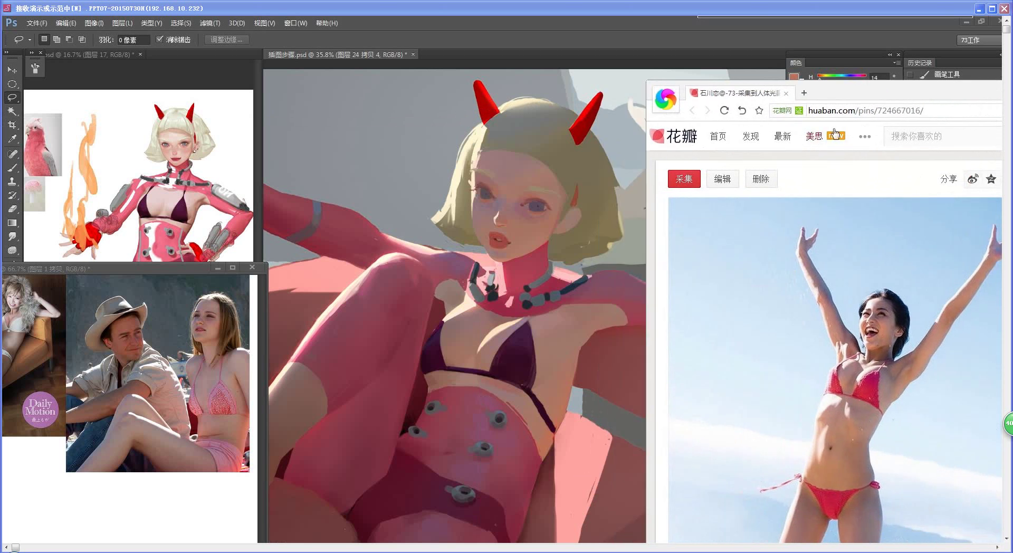
drag(929, 92, 2, 138)
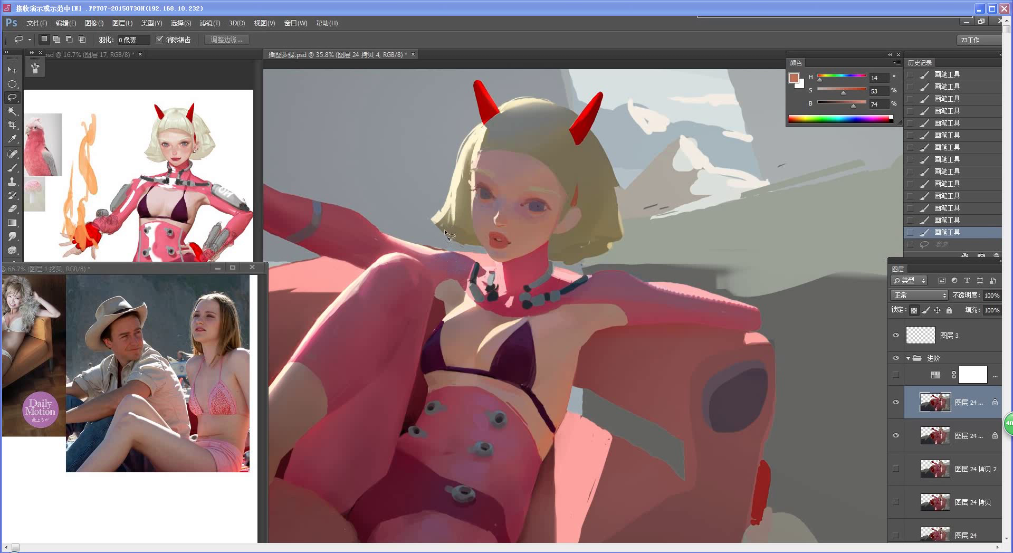
Check the illustration's light and dark values in greyscale by briefly showing the adjustment layer above the artwork
click(896, 378)
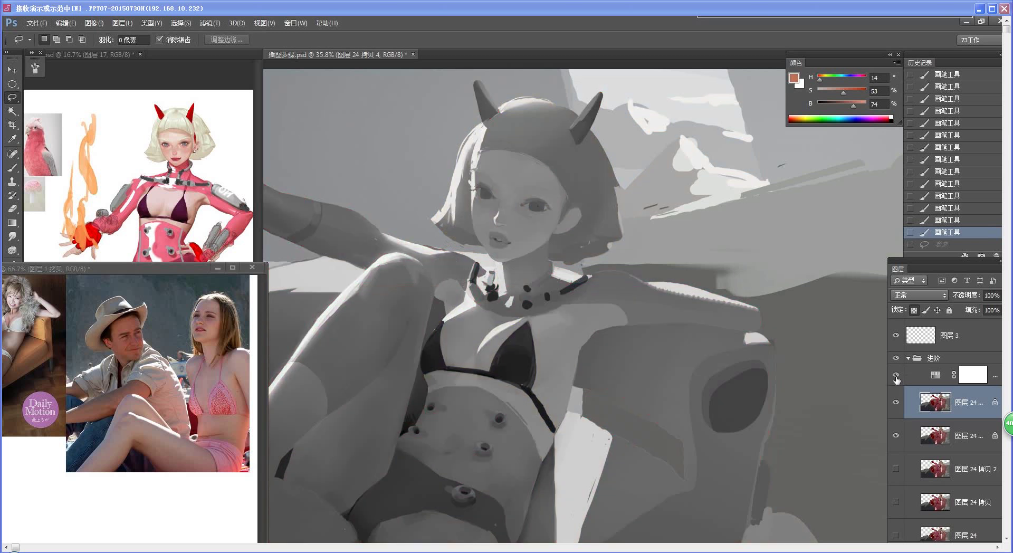
click(896, 375)
Sample a muted purple-pink of H 320, S 35, B 51 and brush it along the raised forearm's upper edge beside the wrist cuff
key(b)
scroll(467, 264, up, 2)
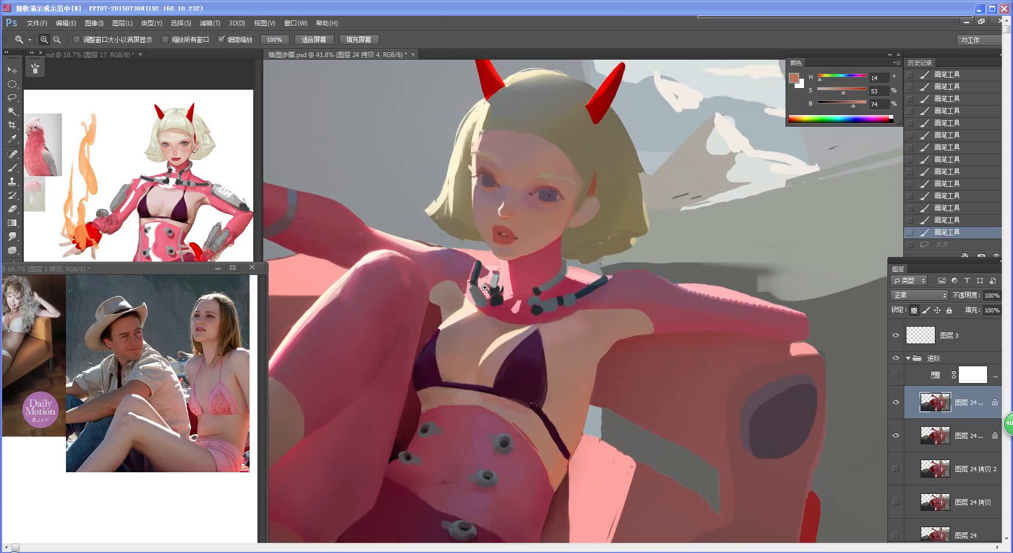
drag(464, 290, 607, 407)
alt+click(550, 347)
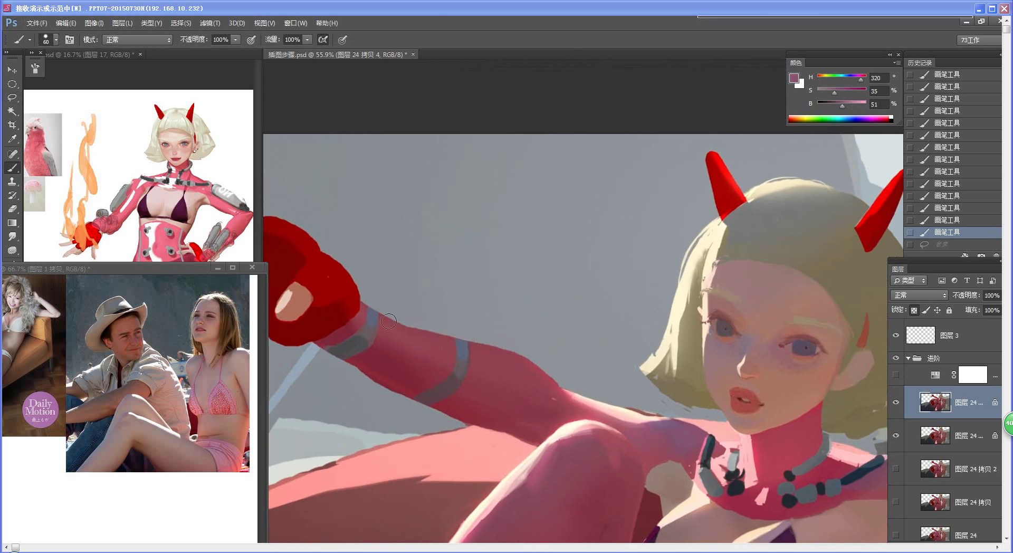
drag(409, 334, 385, 325)
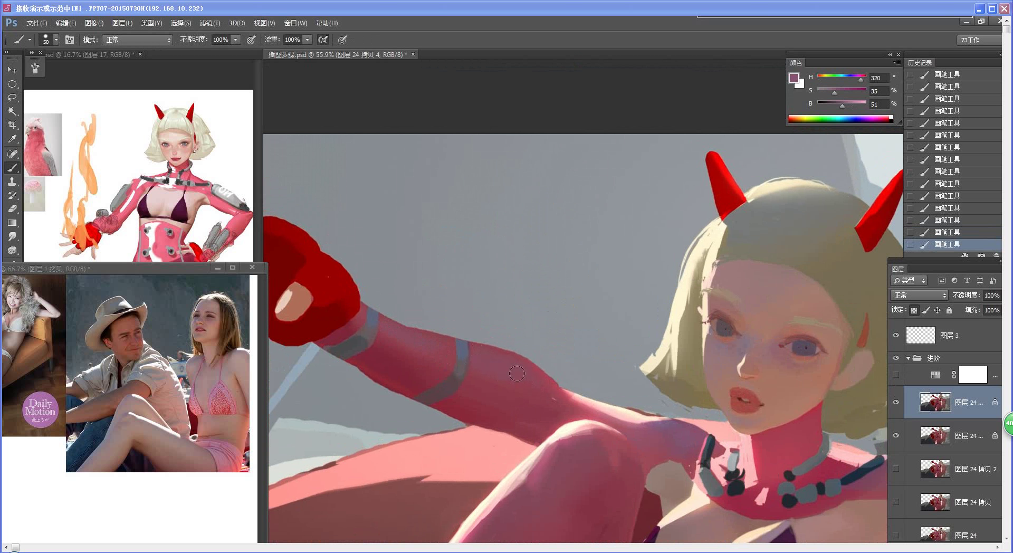
Undo the last brush stroke and focus on the chest and the arm resting on the armchair
drag(605, 401, 549, 386)
drag(695, 377, 584, 266)
scroll(607, 362, down, 2)
scroll(623, 359, up, 3)
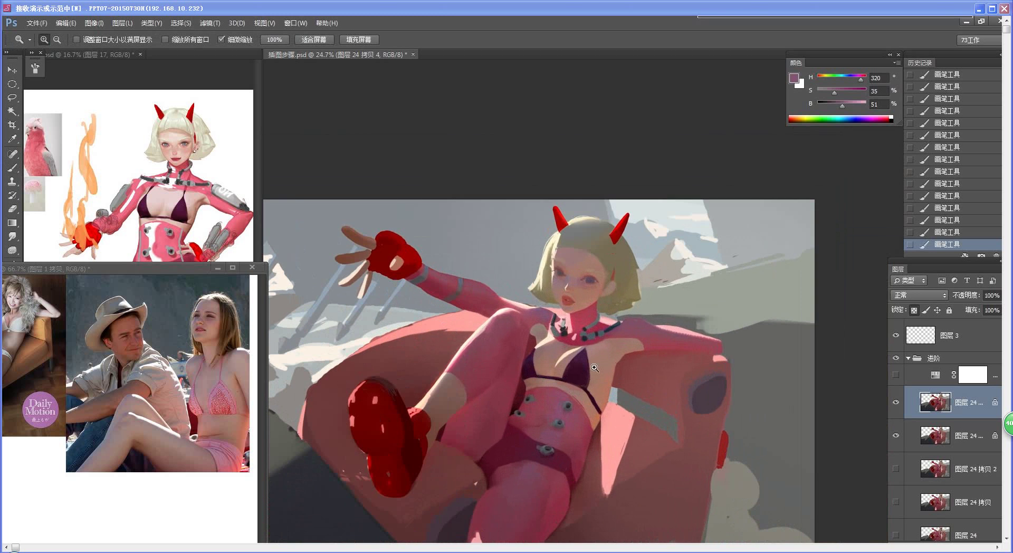
key(b)
key(ctrl+z)
mouse_move(638, 373)
mouse_down()
mouse_move(595, 374)
mouse_move(648, 382)
mouse_move(681, 372)
mouse_up()
drag(607, 407, 593, 384)
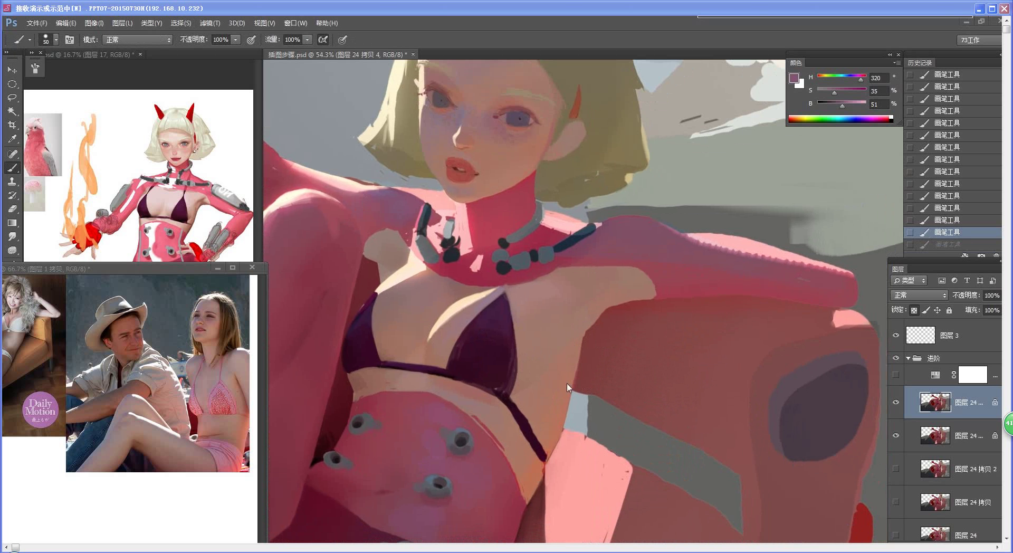
drag(570, 348, 558, 366)
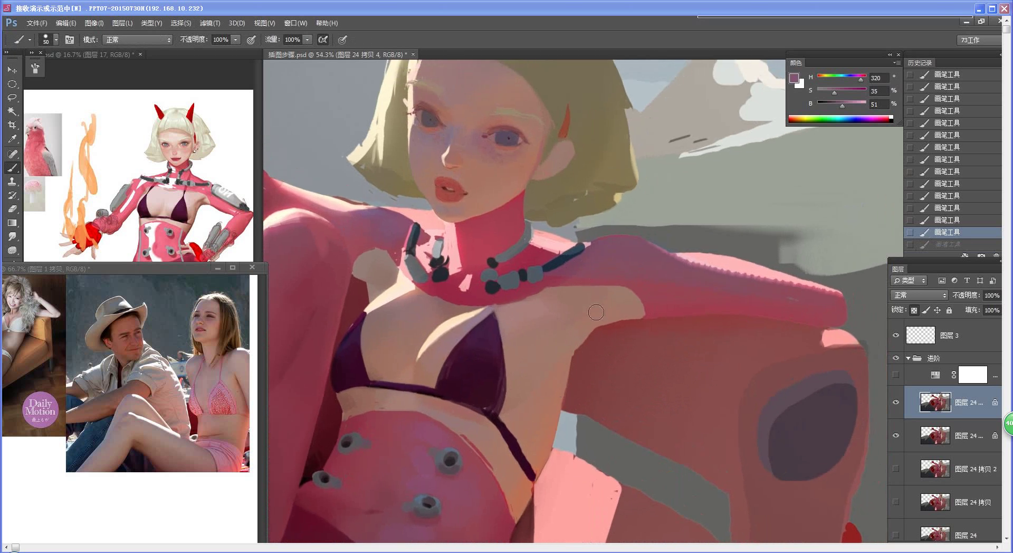
Mix a reddish brown of about H 8, S 50, B 53 and brush a shadow into the armpit of the resting arm
alt+click(446, 402)
key(n)
click(315, 306)
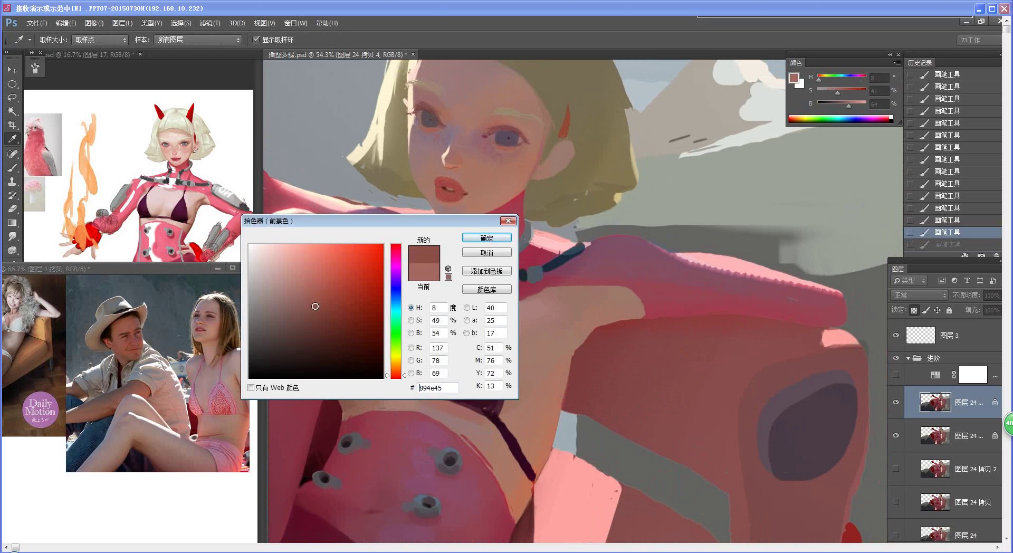
click(487, 238)
key(b)
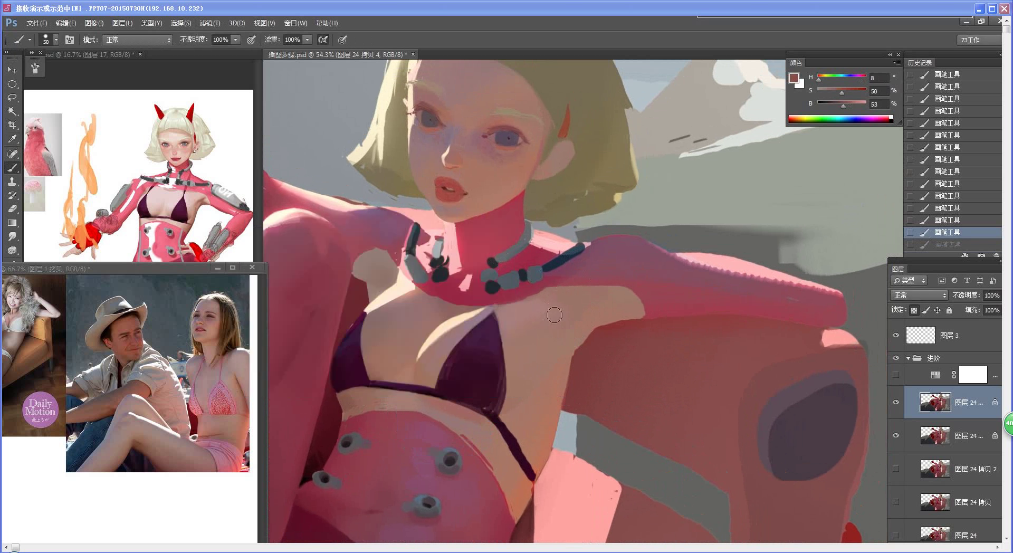
mouse_move(566, 318)
mouse_down()
mouse_move(582, 304)
mouse_move(558, 341)
mouse_move(590, 299)
mouse_up()
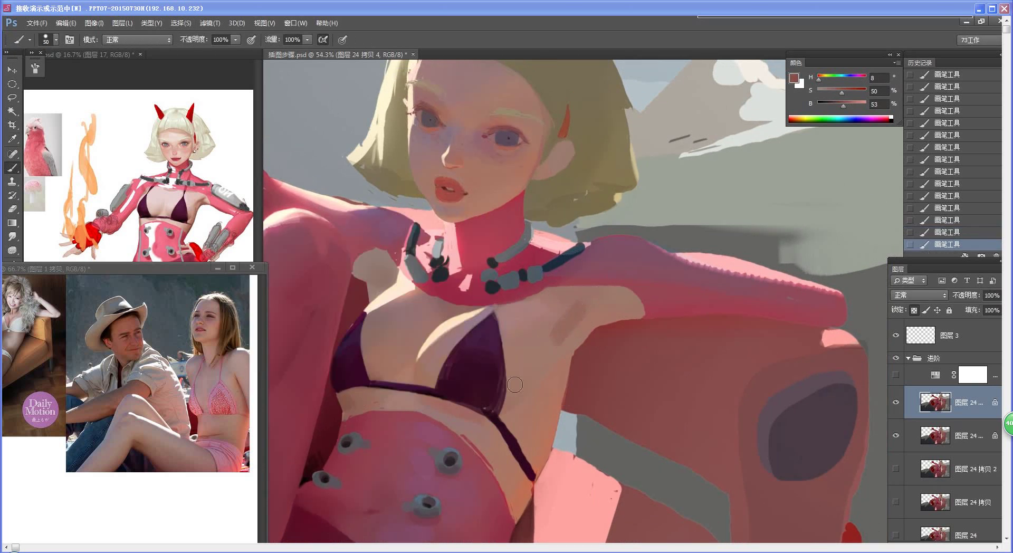
Blend the armpit shadow into the surrounding skin with sampled tones such as H 11, S 29, B 62 and H 14, S 40, B 63
key(ctrl+space)
mouse_move(560, 370)
mouse_down()
mouse_move(500, 364)
mouse_move(538, 338)
mouse_up()
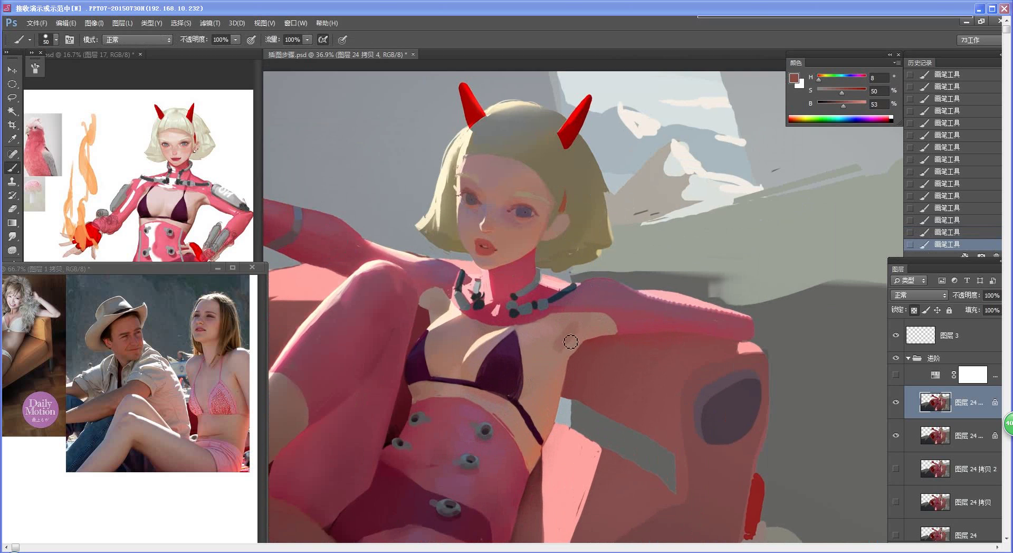
alt+click(582, 329)
alt+click(568, 332)
alt+click(572, 326)
key(z)
mouse_move(559, 368)
mouse_down()
mouse_move(496, 369)
mouse_move(583, 369)
mouse_up()
alt+click(550, 328)
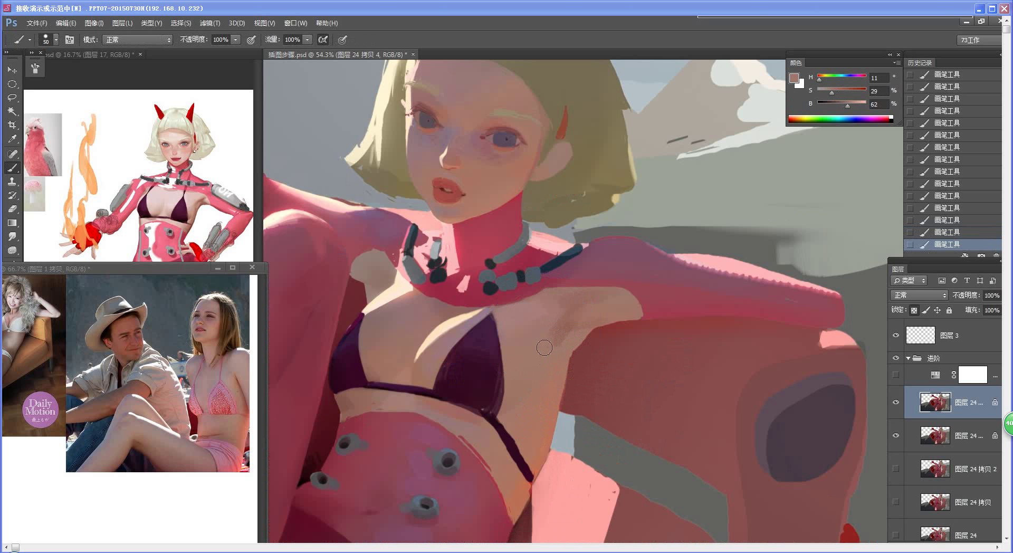
alt+click(563, 334)
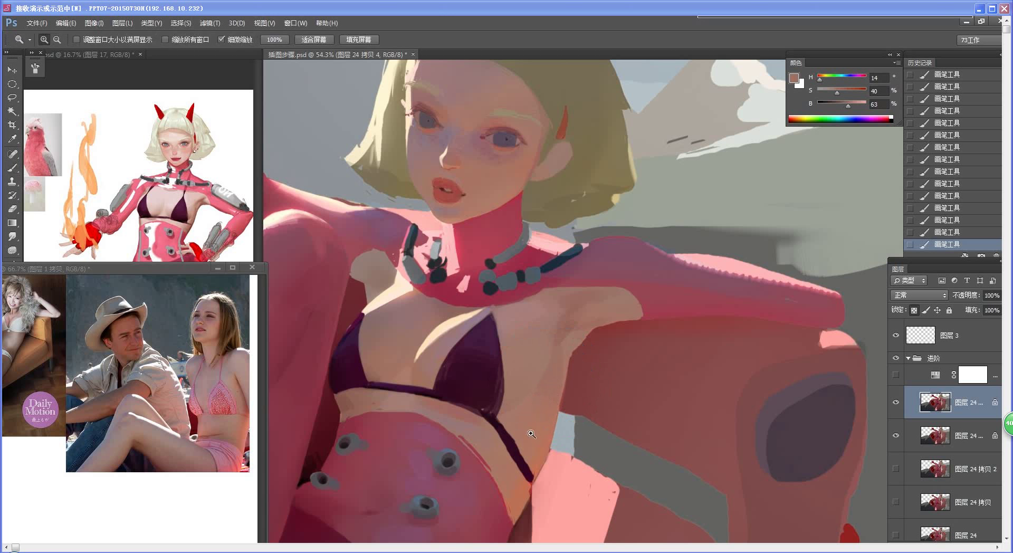
Shade the side of the torso below the armpit with a sampled skin tone of about H 13, S 37, B 60
drag(538, 433, 491, 409)
mouse_move(563, 422)
mouse_down()
mouse_move(538, 432)
mouse_move(591, 419)
mouse_up()
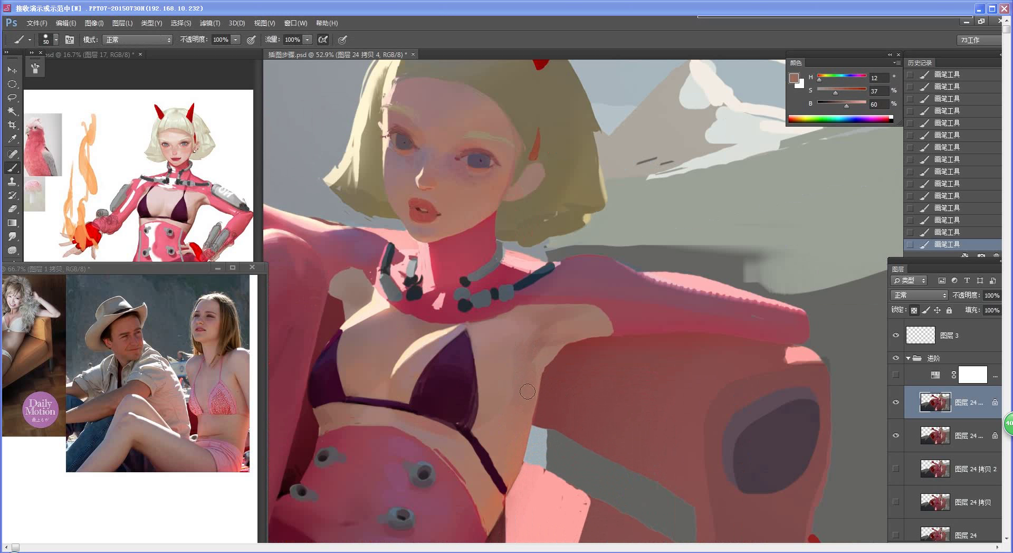
alt+click(527, 381)
key(ctrl+space)
drag(512, 402, 478, 426)
key(ctrl+space)
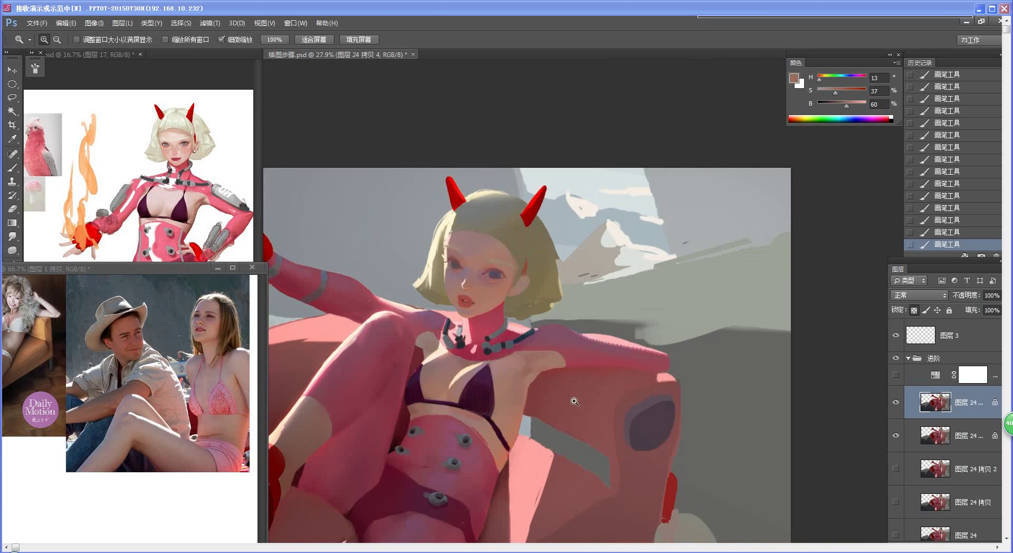
Mix a darker brown of H 10, S 55, B 53 and deepen the armpit crease with a 40-pixel brush
drag(565, 422, 547, 428)
scroll(607, 460, up, 3)
key(b)
alt+click(494, 335)
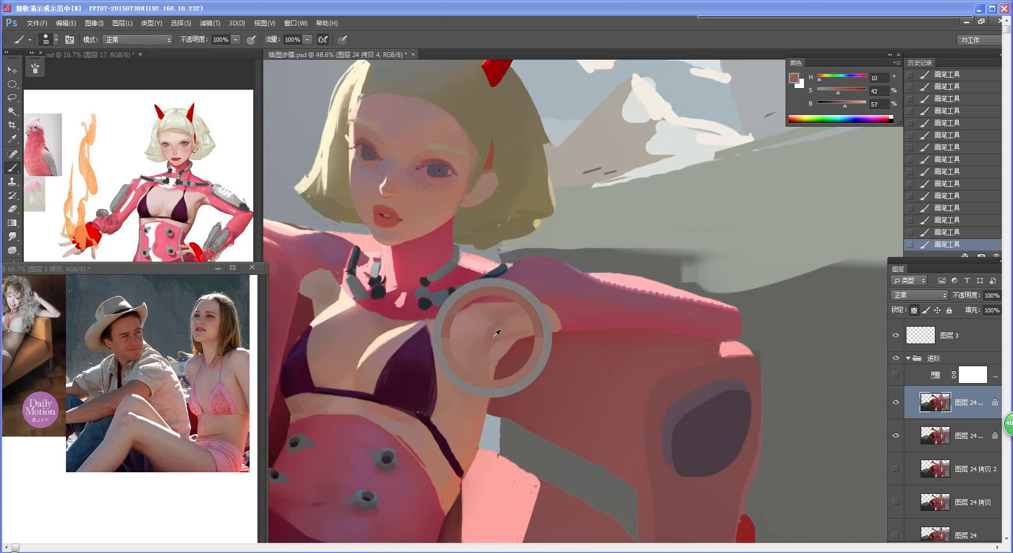
key(n)
click(321, 308)
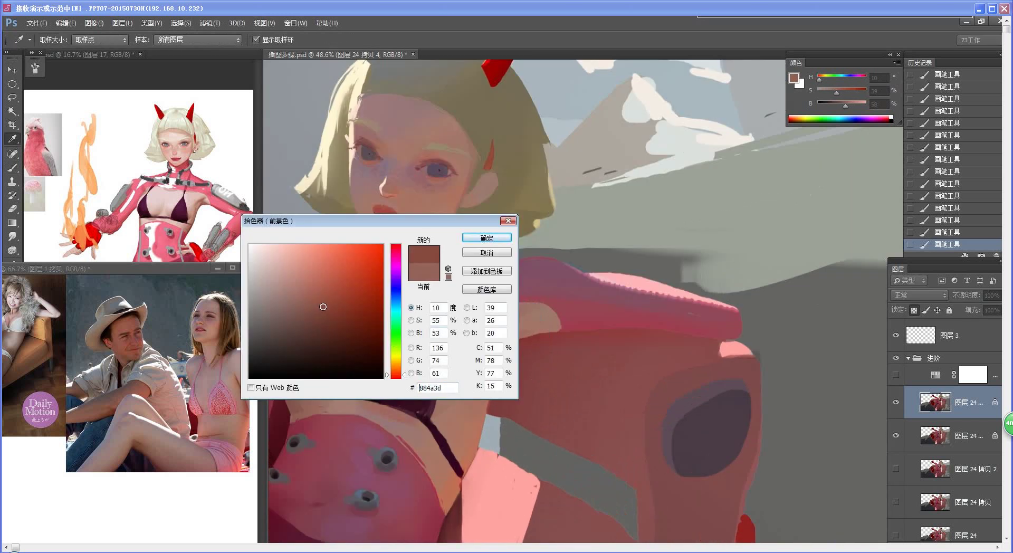
click(491, 241)
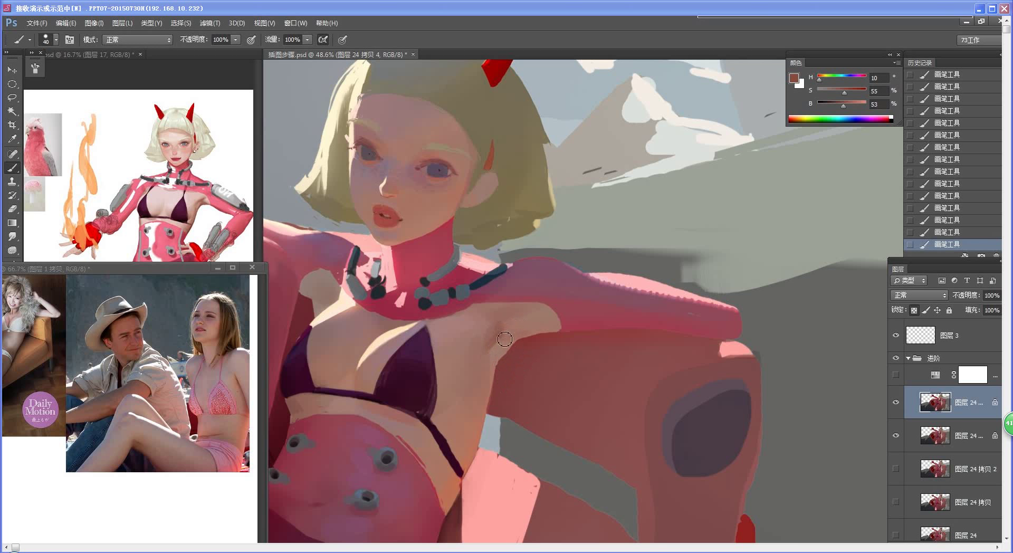
key(ctrl+space)
mouse_move(549, 388)
mouse_down()
mouse_move(505, 397)
mouse_move(561, 385)
mouse_up()
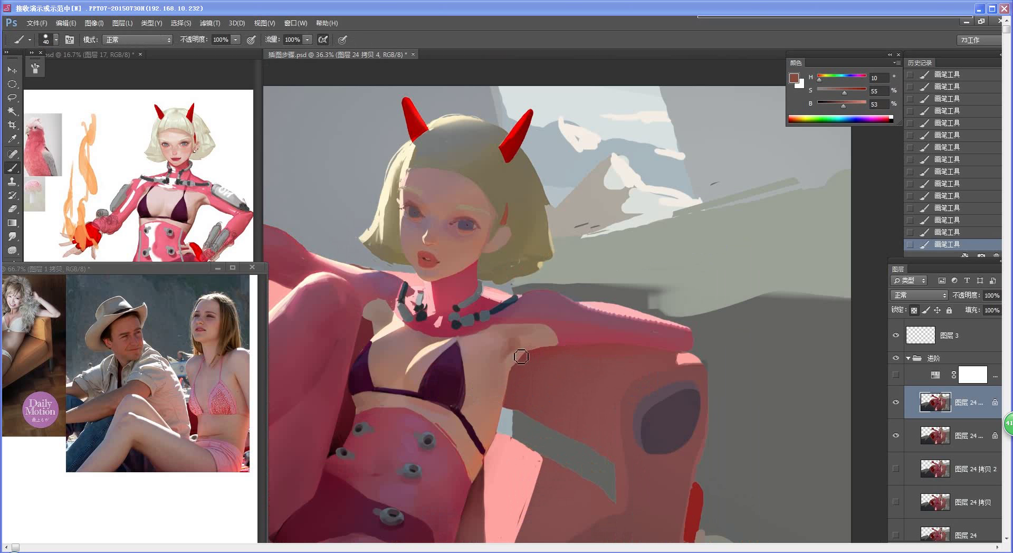
Reduce the brush to 15 pixels and soften the dark armpit spot with nearby skin tones of about H 14, S 43, B 61
key(ctrl+space)
drag(524, 356, 550, 356)
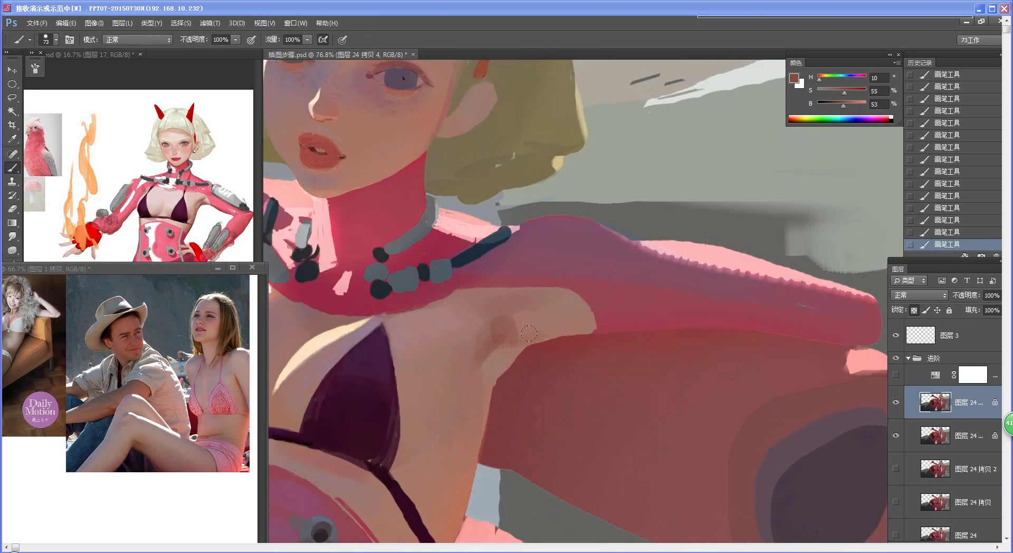
right_click(549, 356)
double_click(740, 422)
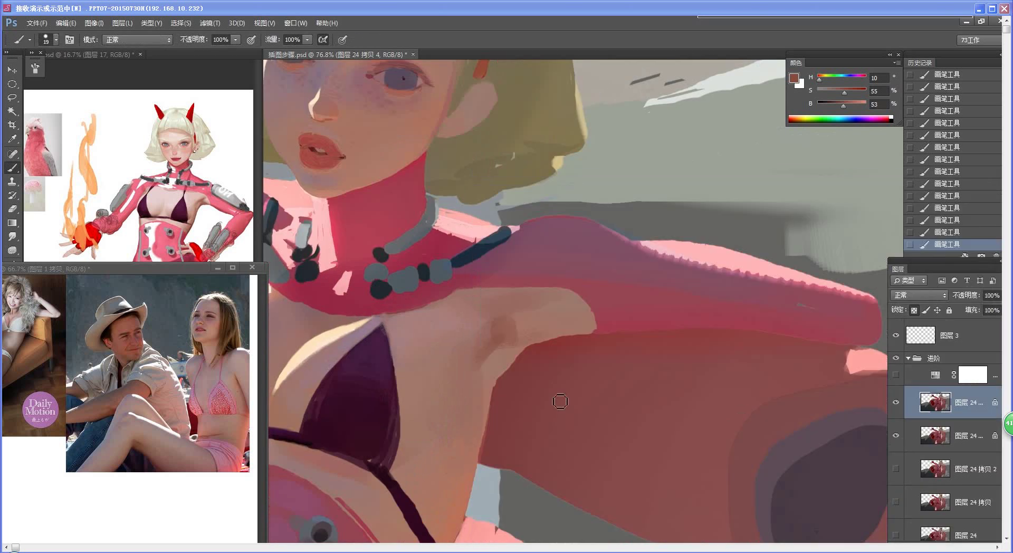
alt+click(514, 355)
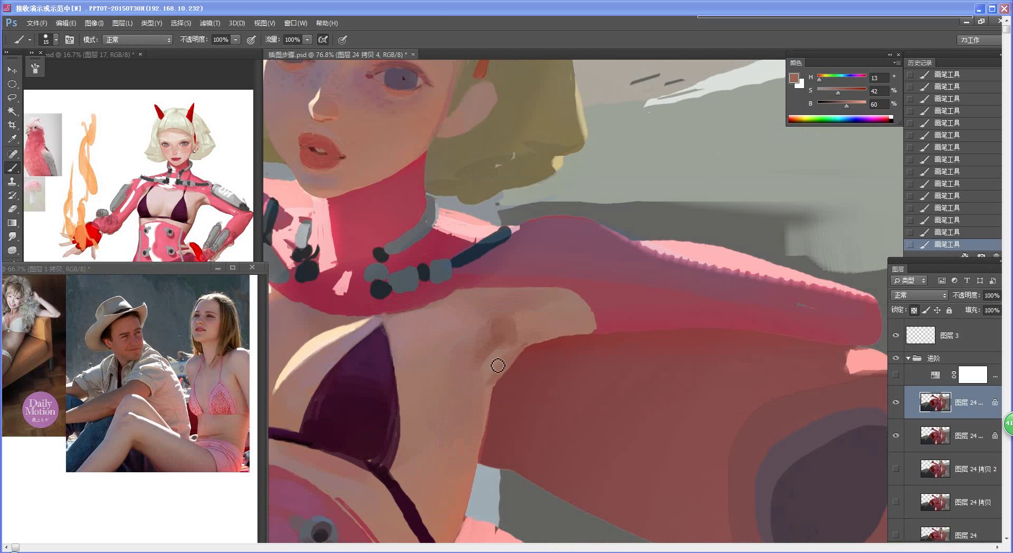
alt+click(499, 358)
alt+click(489, 346)
mouse_move(496, 339)
mouse_down()
mouse_move(489, 348)
mouse_move(511, 335)
mouse_up()
alt+click(499, 338)
drag(531, 384, 483, 378)
scroll(547, 287, up, 3)
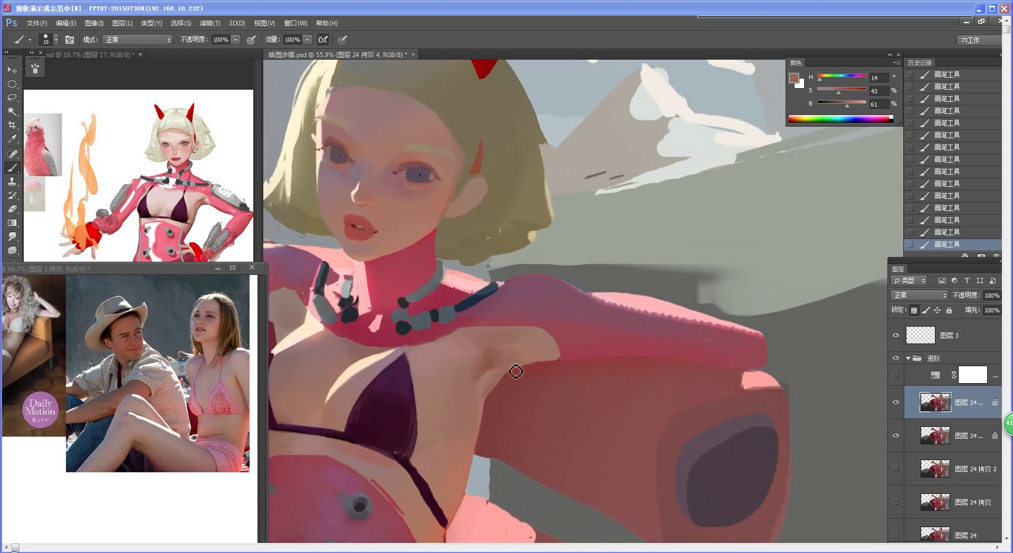
Step back in the history and rework the armpit fold with sampled tones of H 12, S 42, B 60 and H 11, S 37, B 59
key(ctrl+alt+z)
drag(512, 371, 517, 369)
alt+click(534, 353)
drag(490, 397, 446, 410)
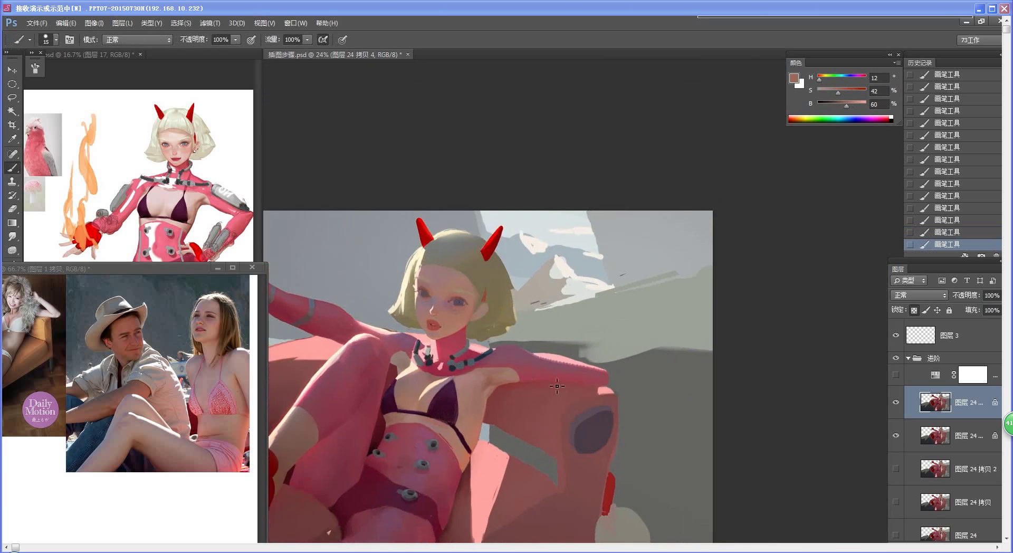
drag(513, 390, 512, 389)
alt+click(472, 363)
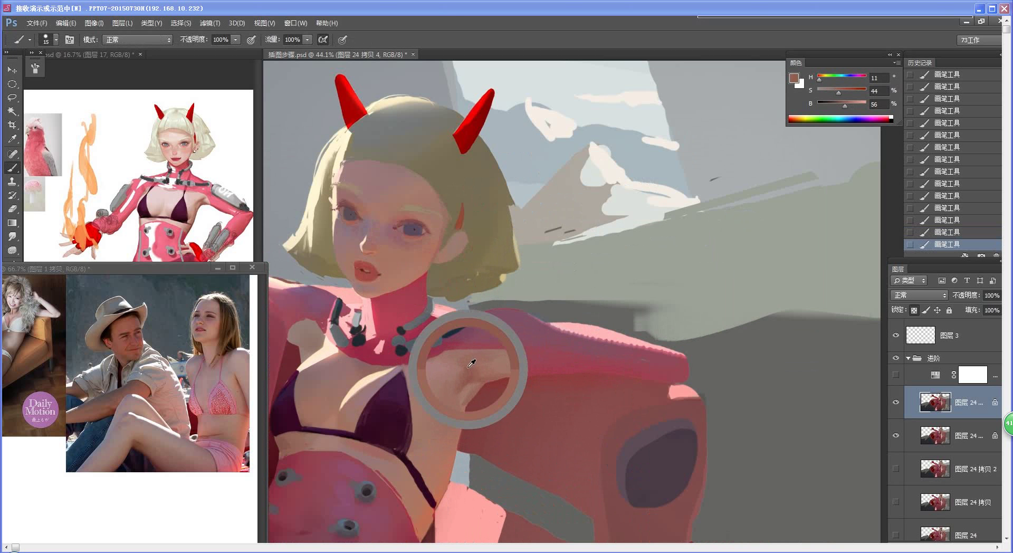
alt+click(474, 363)
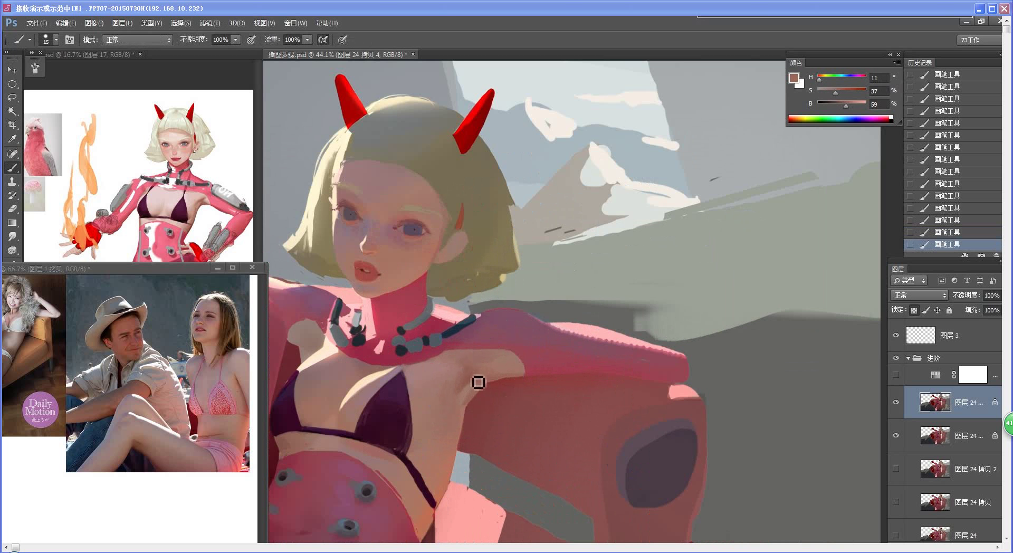
Try a lighter skin tone of H 14, S 36, B 64 at the armpit with a 10-pixel brush, and undo the stroke
alt+click(482, 360)
key(bracketleft)
drag(476, 401, 441, 401)
key(ctrl+z)
drag(557, 366, 533, 367)
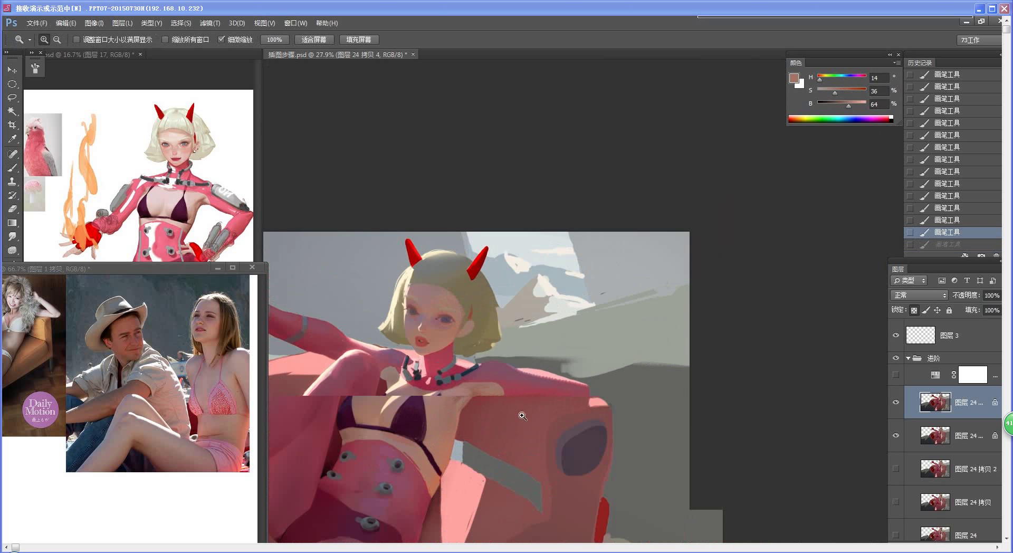
scroll(696, 288, up, 4)
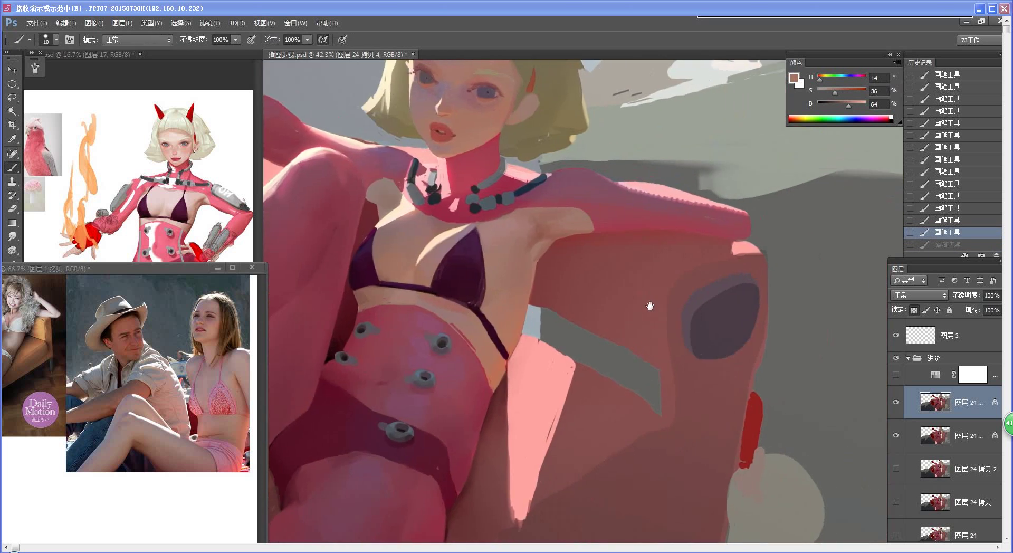
drag(650, 307, 647, 306)
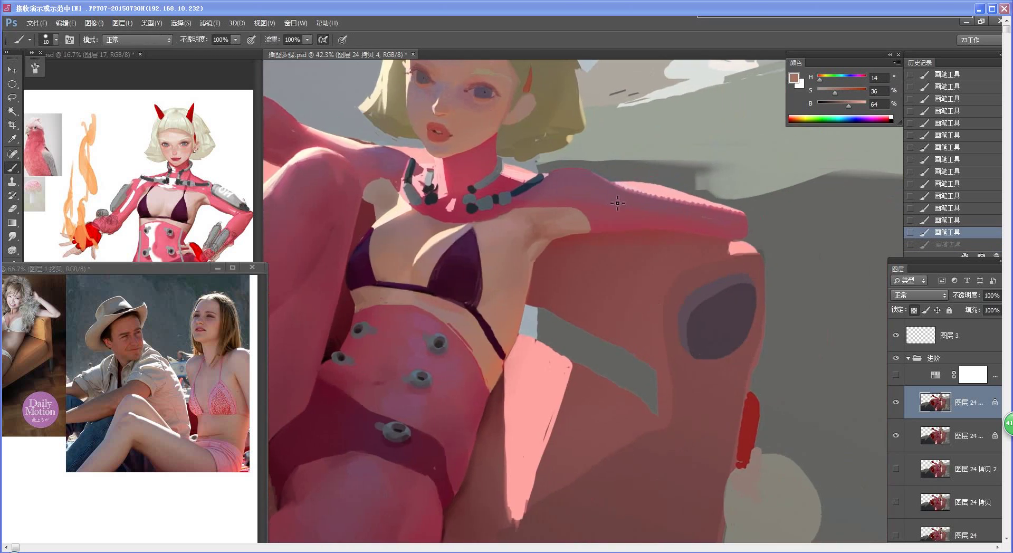
drag(577, 280, 573, 269)
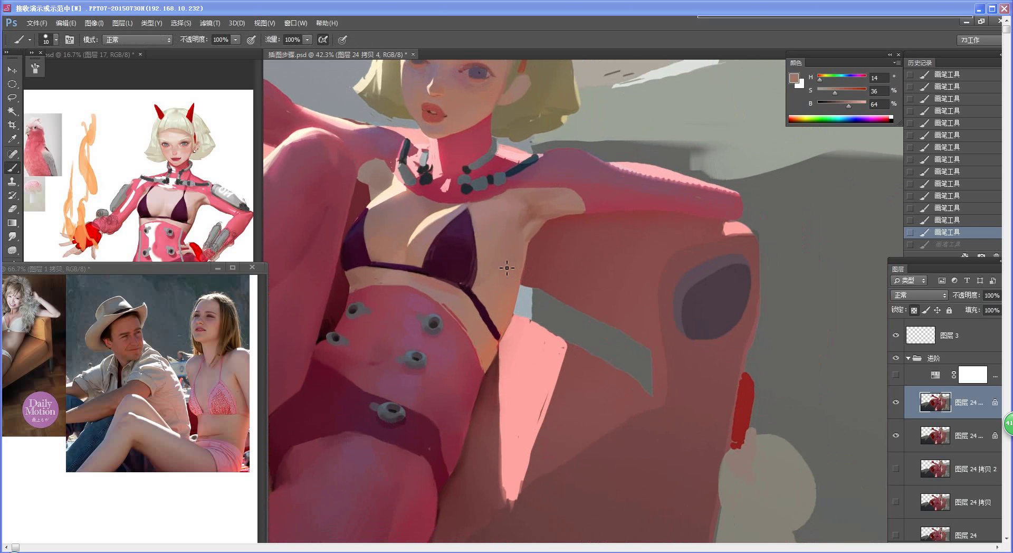
Enlarge the brush to 25 pixels and shade the torso beside the bikini cup with sampled tones of H 3, S 24, B 60 and H 11, S 32, B 62
alt+click(448, 294)
key(bracketright)
key(bracketright)
key(bracketright)
drag(513, 286, 517, 262)
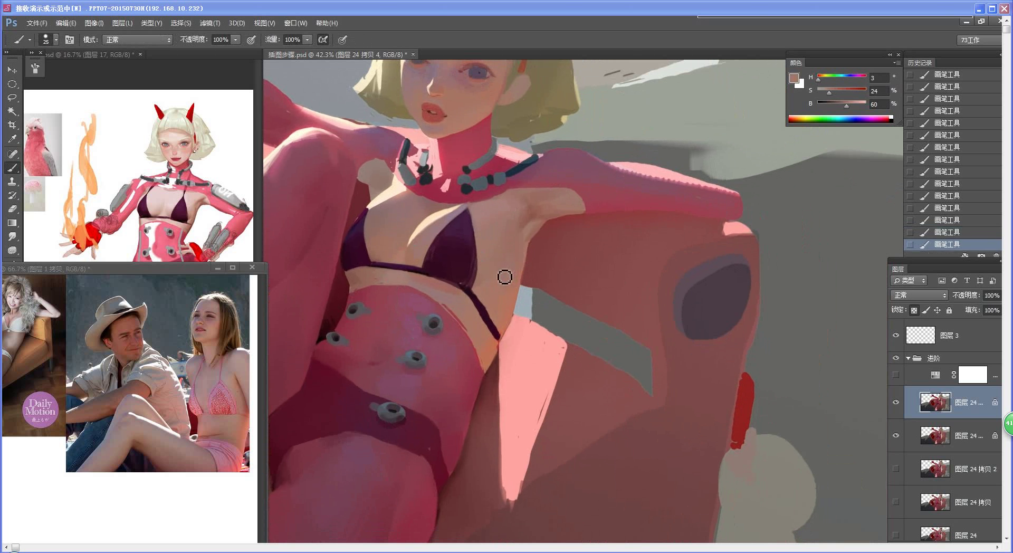
alt+click(508, 277)
key(z)
mouse_move(461, 356)
mouse_down()
mouse_move(420, 374)
mouse_move(454, 376)
mouse_up()
key(b)
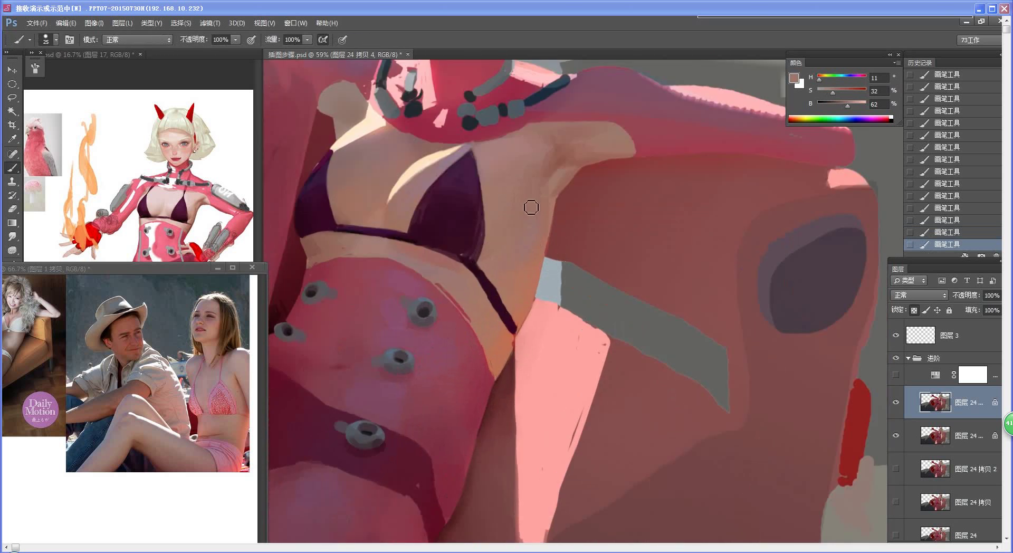
Mix a warm orange-brown of H 16, S 64, B 66 and brush it along the torso's outer edge beside the armchair
alt+click(559, 166)
alt+click(533, 288)
key(n)
click(332, 289)
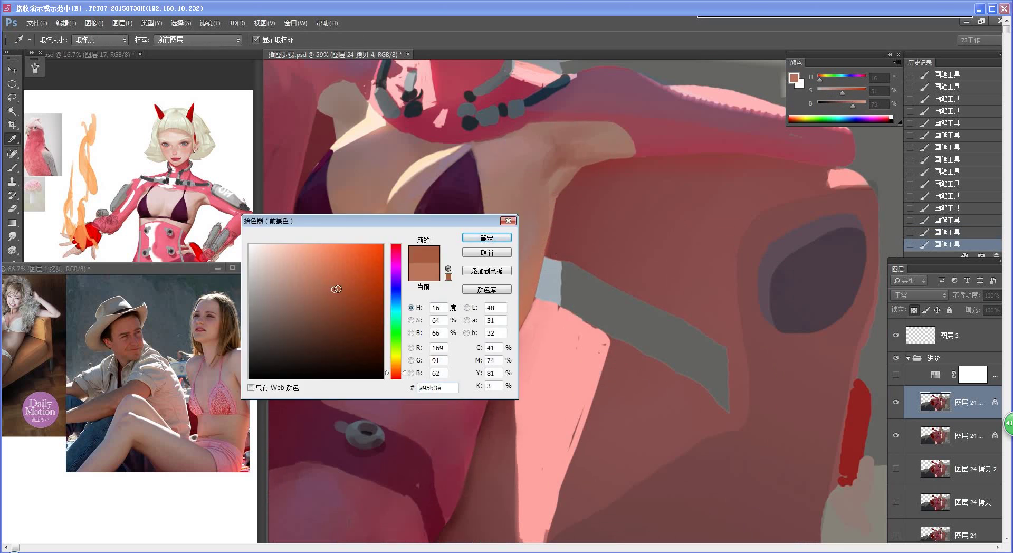
click(487, 238)
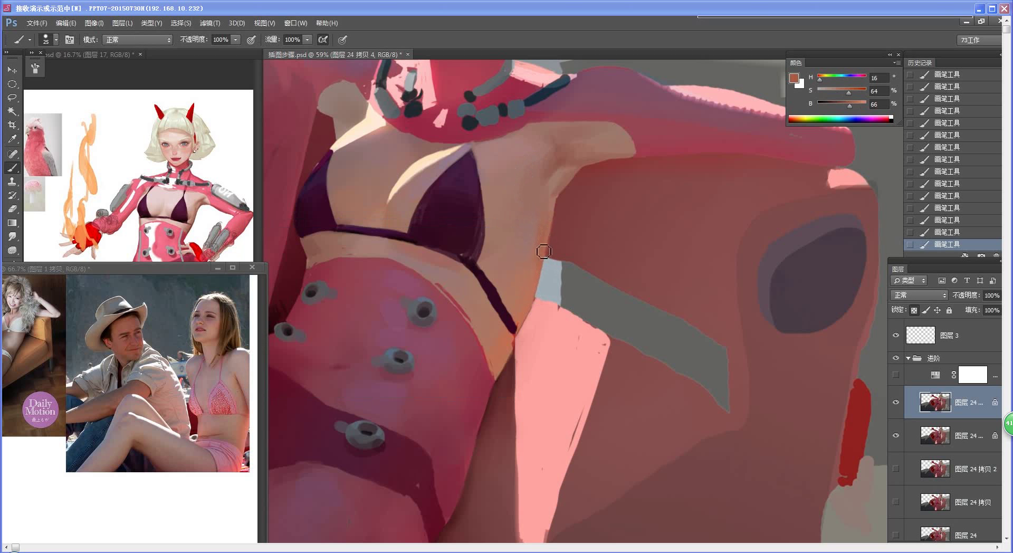
Blend the warm torso edge into the skin with sampled tones of H 15, S 52, B 67 and H 15, S 51, B 68
alt+click(550, 225)
mouse_move(548, 217)
mouse_down()
mouse_move(549, 200)
mouse_move(543, 208)
mouse_up()
alt+click(552, 225)
drag(492, 342, 455, 311)
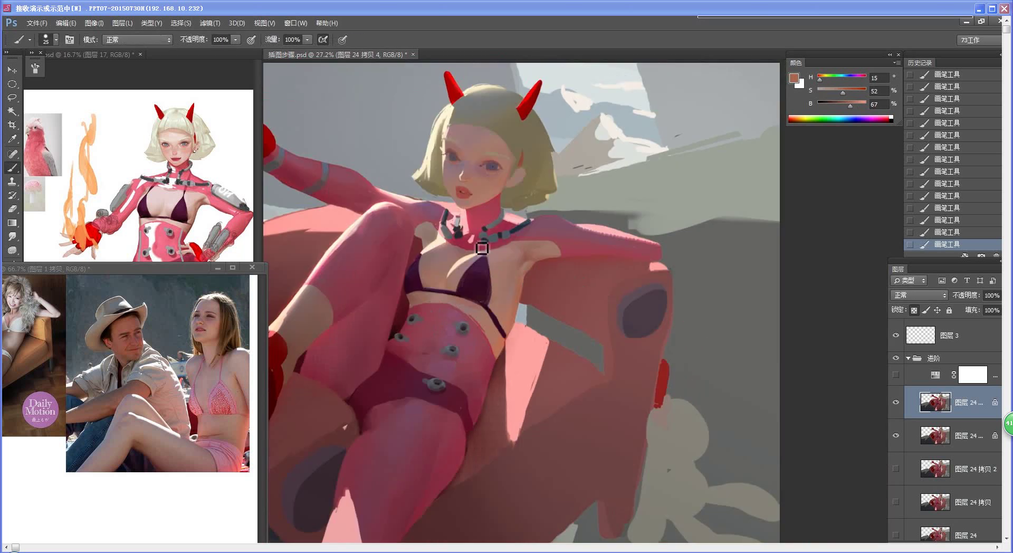
drag(523, 316, 543, 316)
alt+click(509, 308)
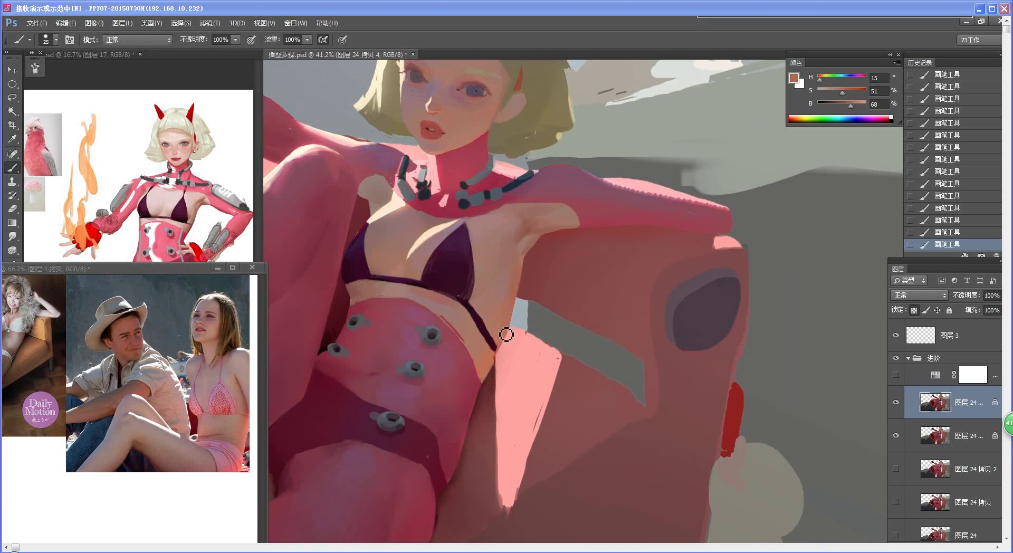
Mix a muted skin tone of H 13, S 25, B 64 and undo the last two brush strokes on the torso side
alt+click(506, 313)
key(n)
click(282, 293)
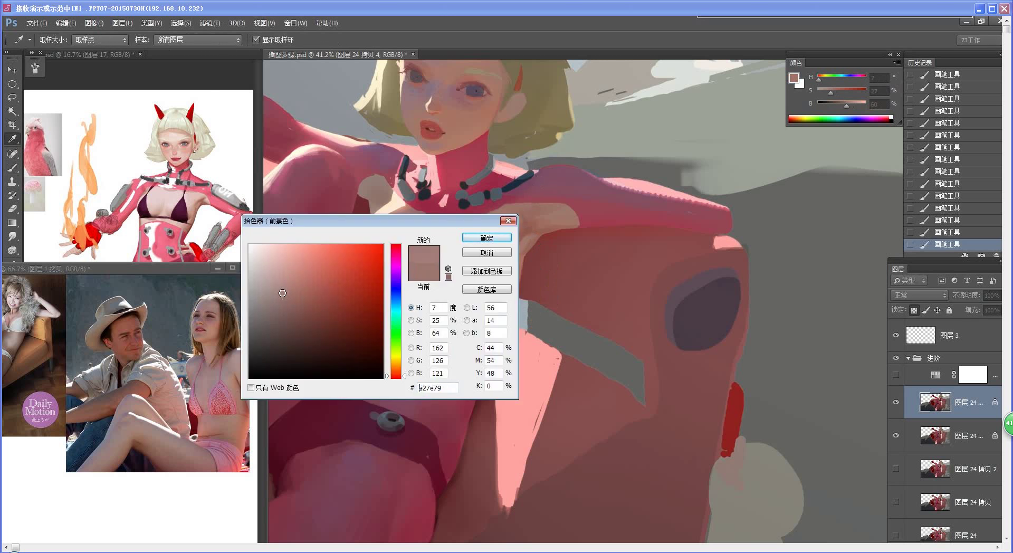
click(404, 375)
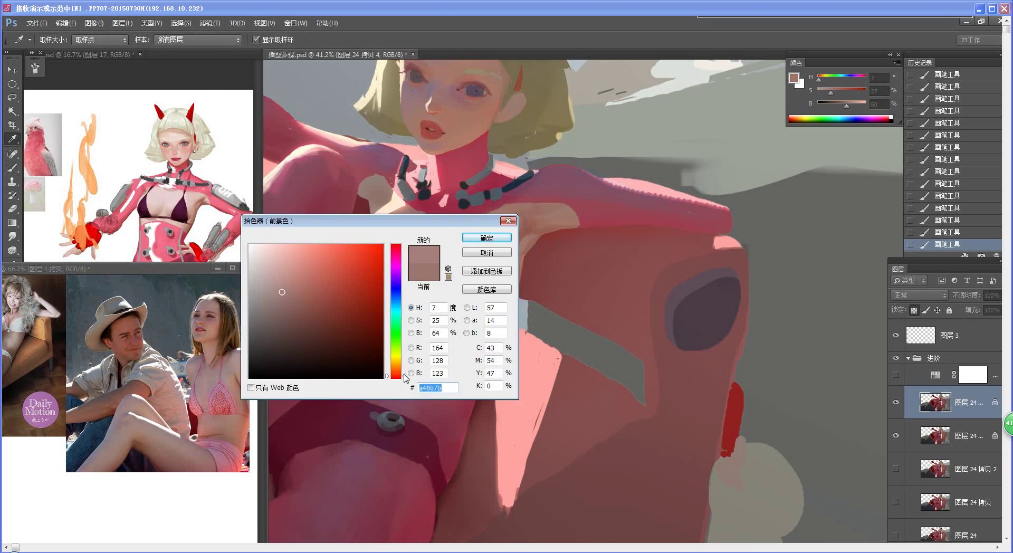
click(470, 241)
key(ctrl+alt+z)
key(ctrl+alt+z)
Shift the colour to H 10, S 25, B 64 and brush it on the torso's side beside the bikini string
key(n)
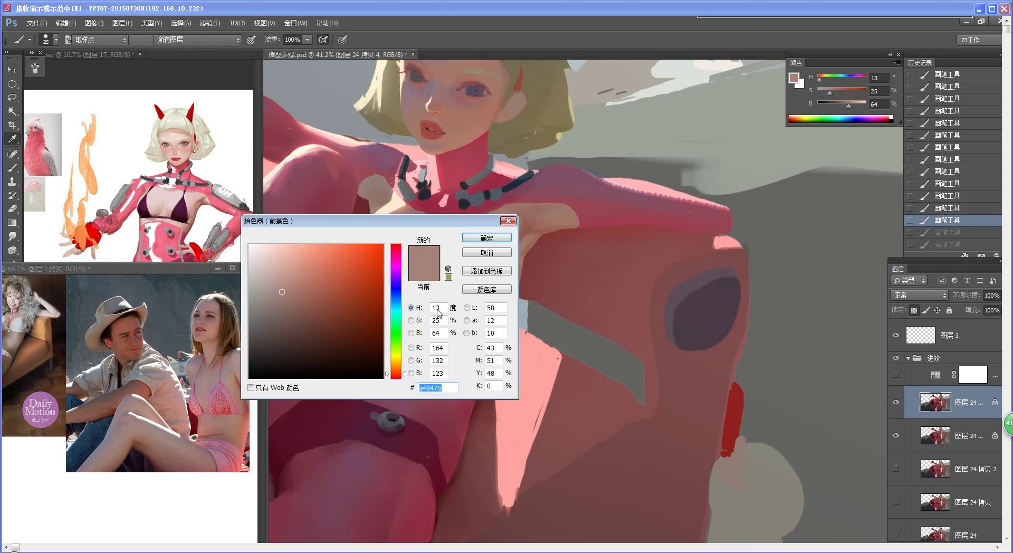
click(405, 374)
click(405, 376)
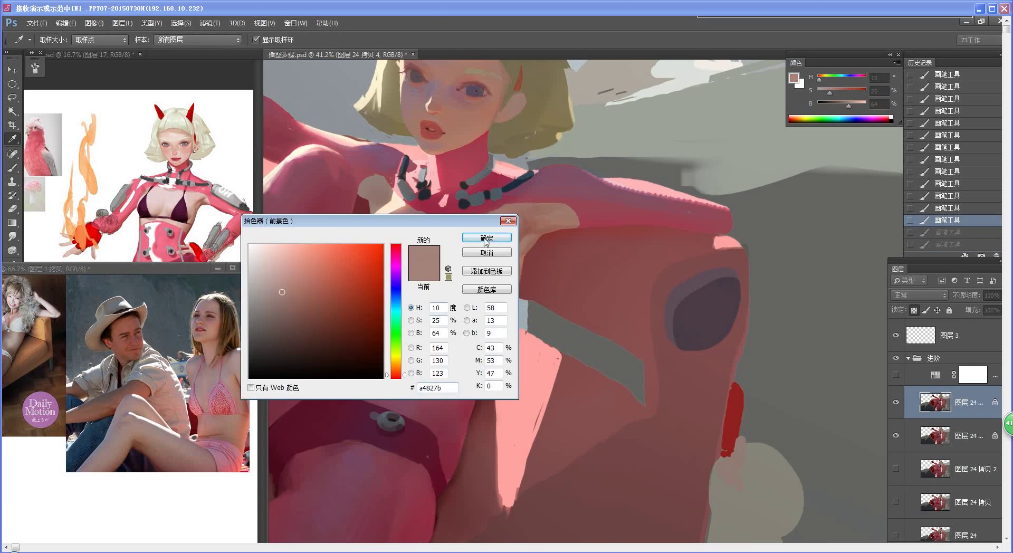
click(487, 238)
key(b)
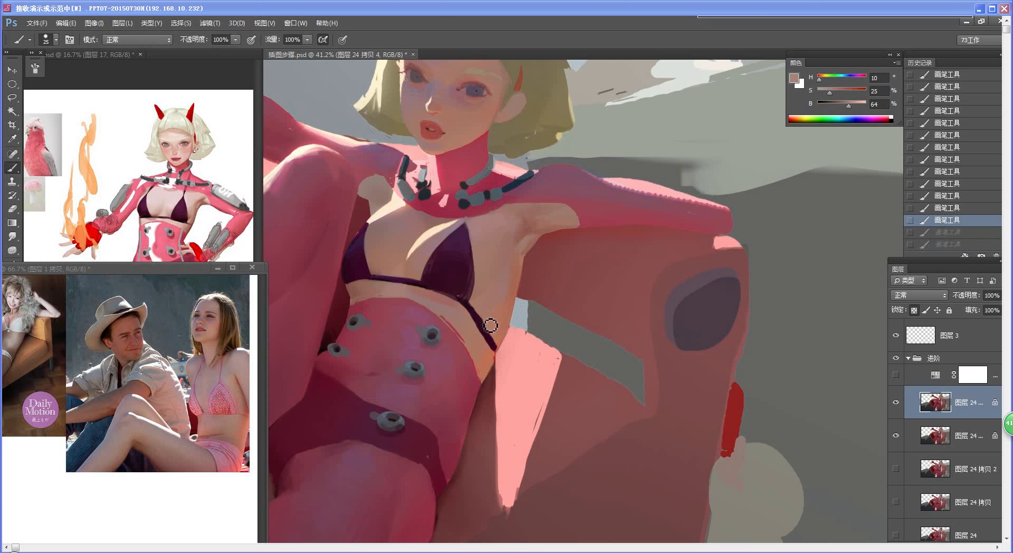
drag(500, 321, 493, 348)
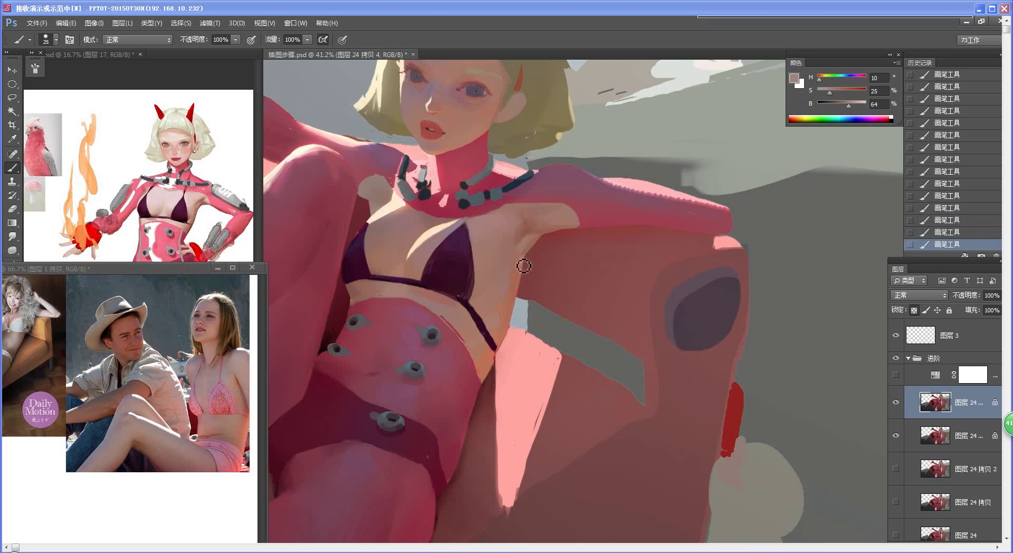
Undo the last stroke and dab a pinker tone of H 3, S 25, B 67 on the skin beneath the bikini string
key(n)
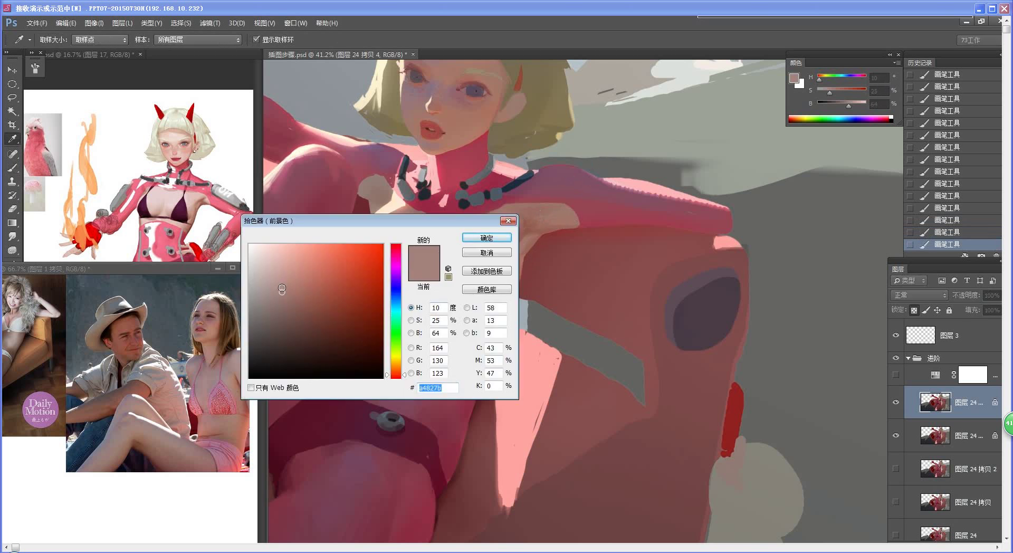
click(282, 288)
drag(407, 378, 407, 381)
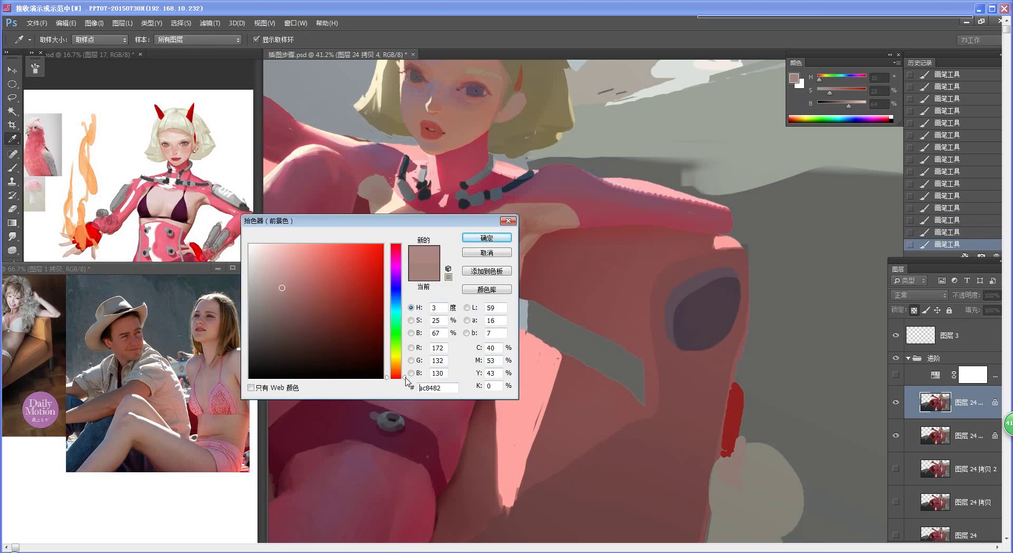
click(477, 239)
key(ctrl+z)
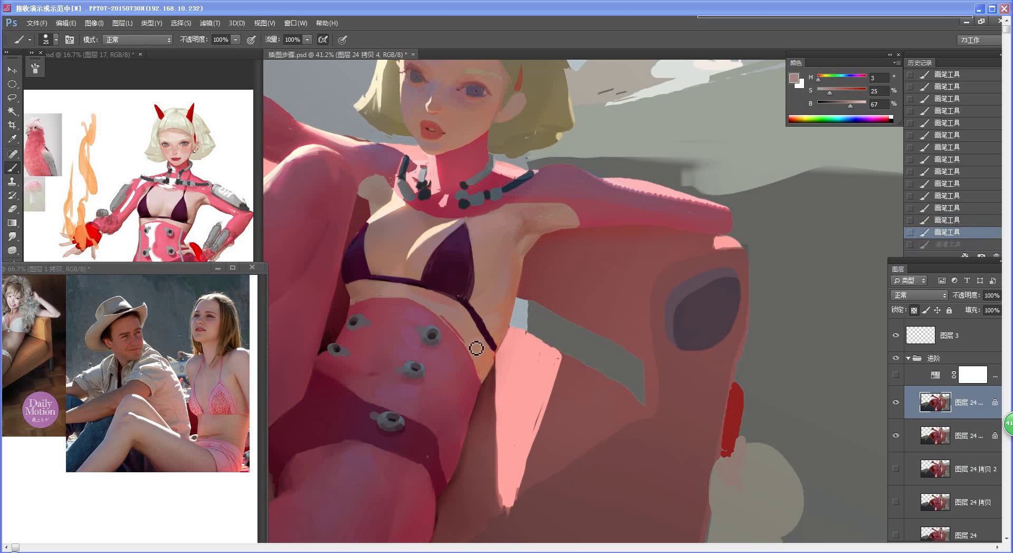
drag(477, 350, 478, 352)
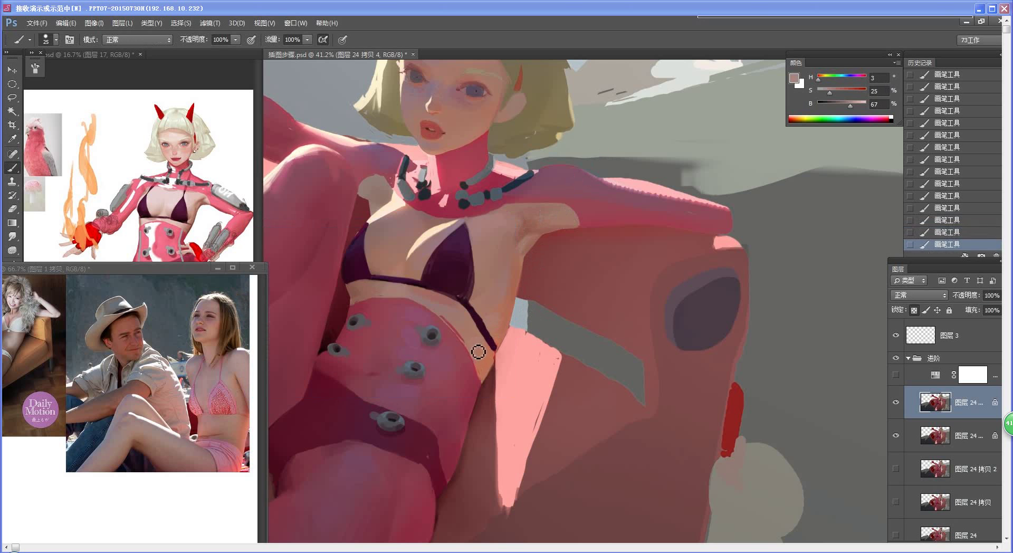
Sample the skin at the torso's lower outer edge and mix a warm brown of H 16, S 58, B 66 from it
drag(438, 390, 390, 390)
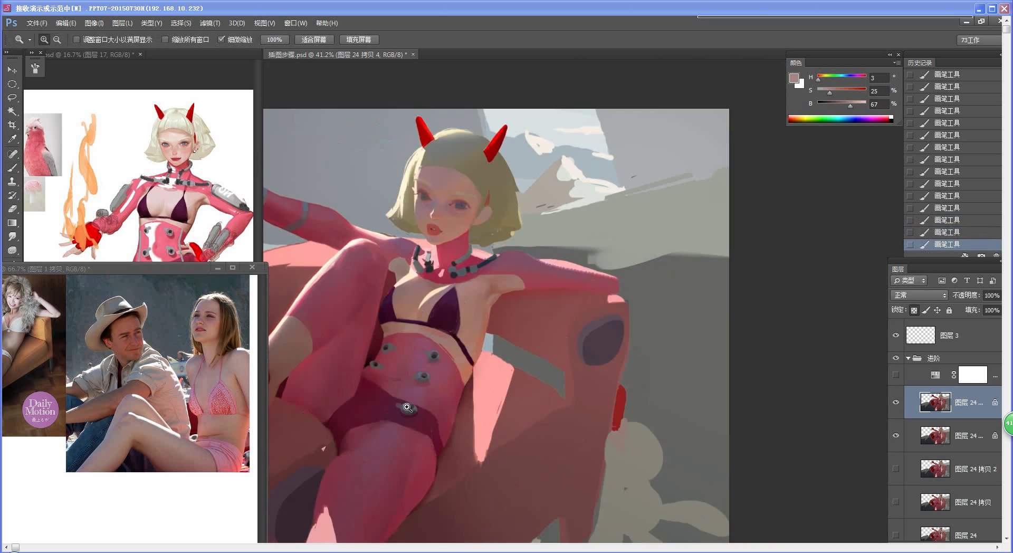
drag(481, 361, 522, 357)
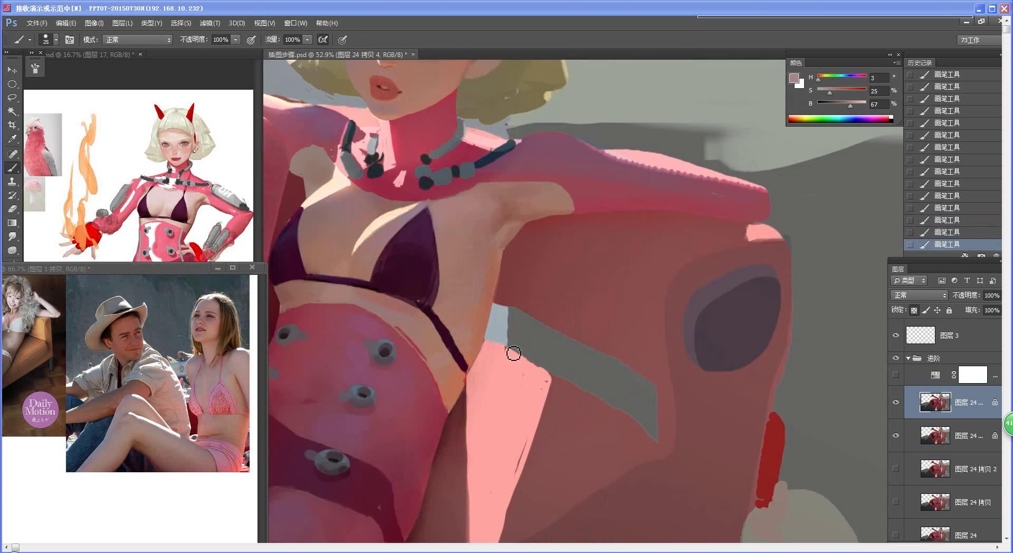
alt+click(476, 347)
key(n)
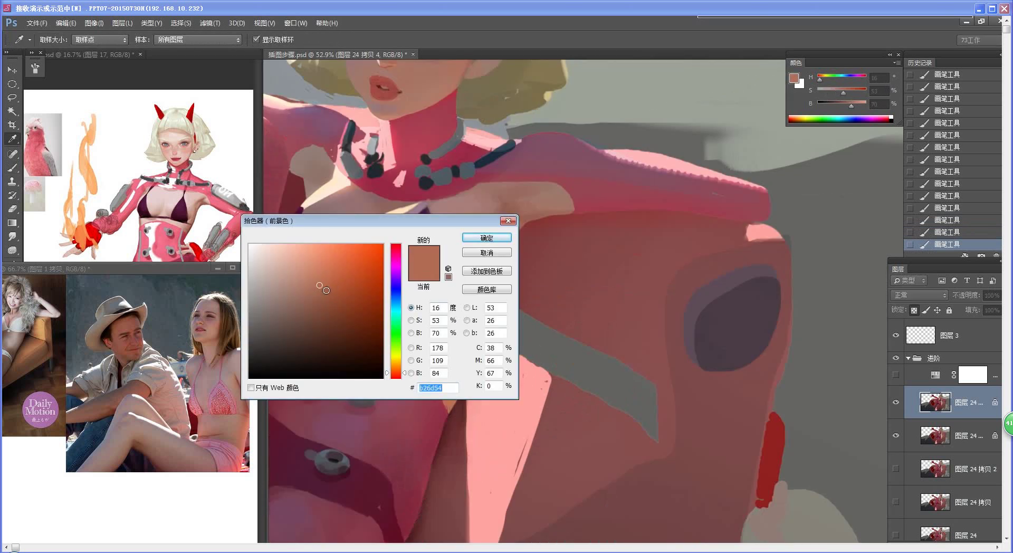
click(327, 289)
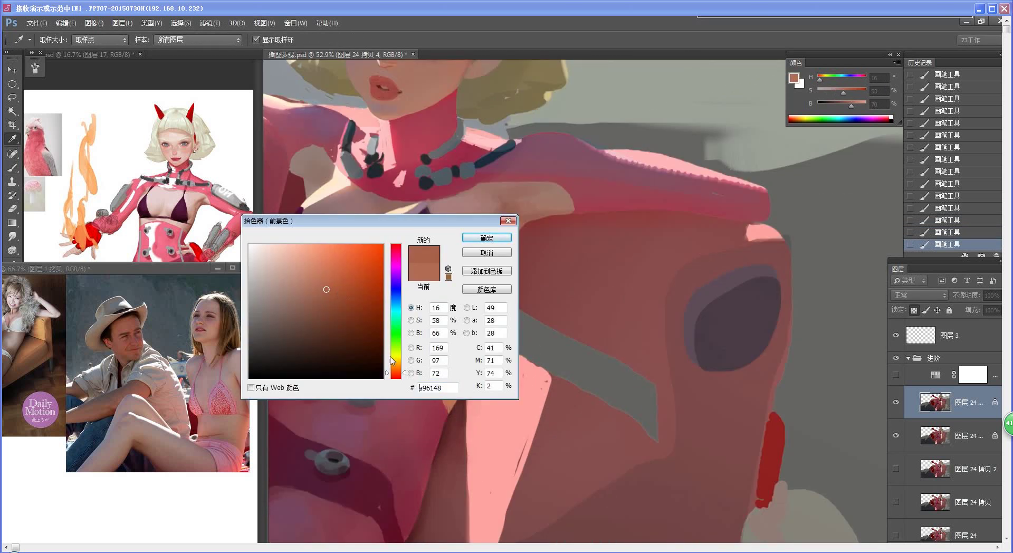
click(483, 238)
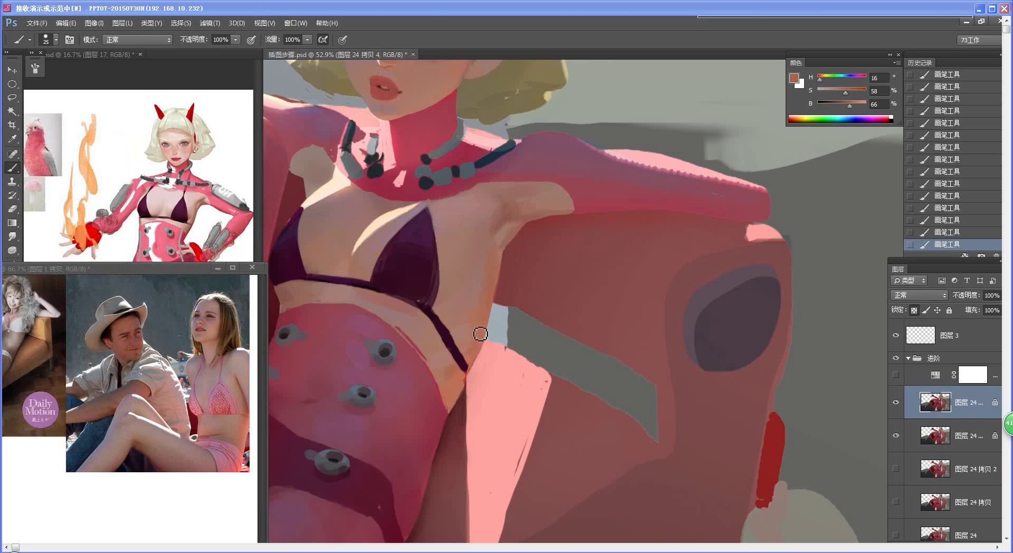
Resample the torso edge beside the armchair gap and mix a darker orange-brown of H 14, S 59, B 63
key(z)
mouse_move(419, 386)
mouse_down()
mouse_move(410, 403)
mouse_move(372, 417)
mouse_move(480, 378)
mouse_up()
key(b)
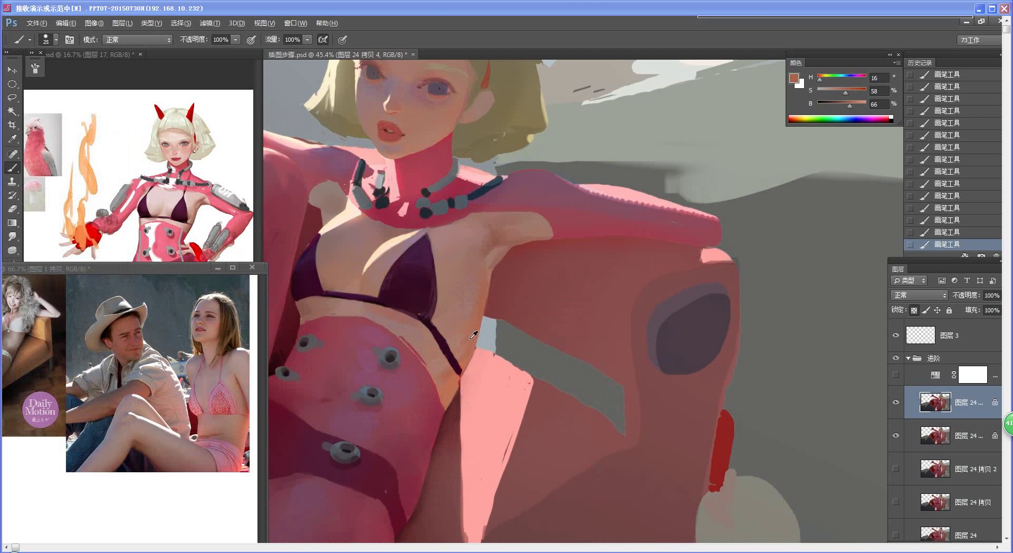
alt+click(469, 340)
alt+click(480, 322)
alt+click(478, 327)
key(n)
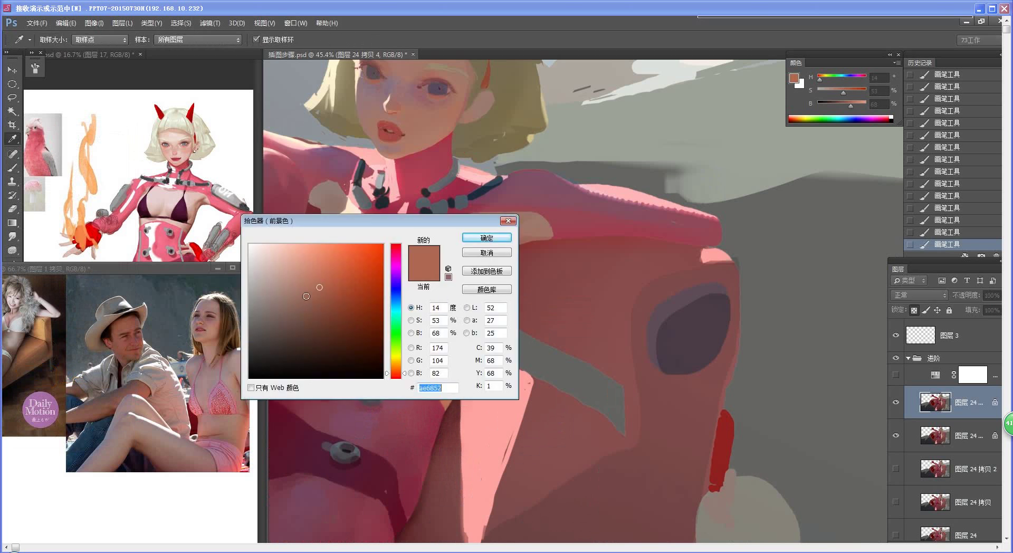
click(328, 294)
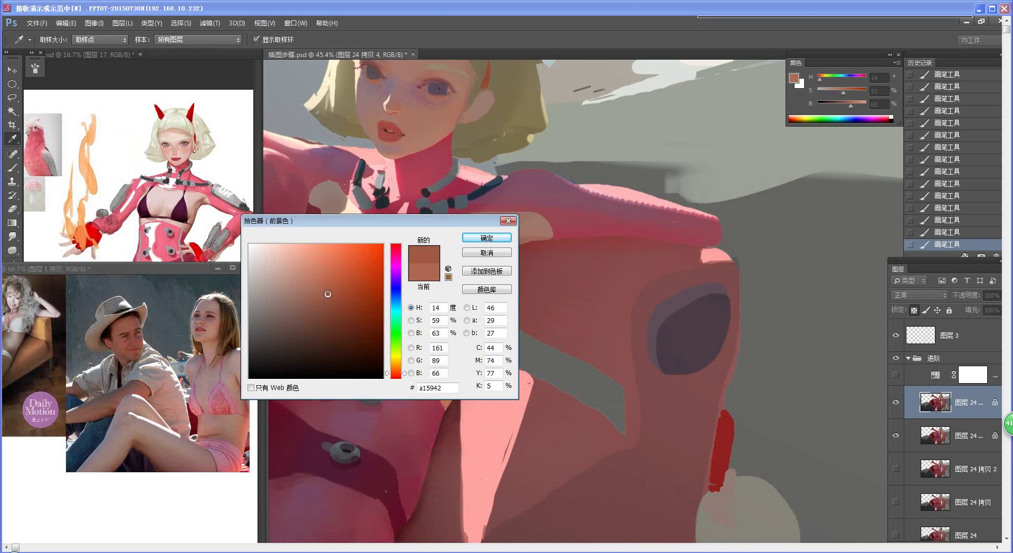
click(487, 237)
key(b)
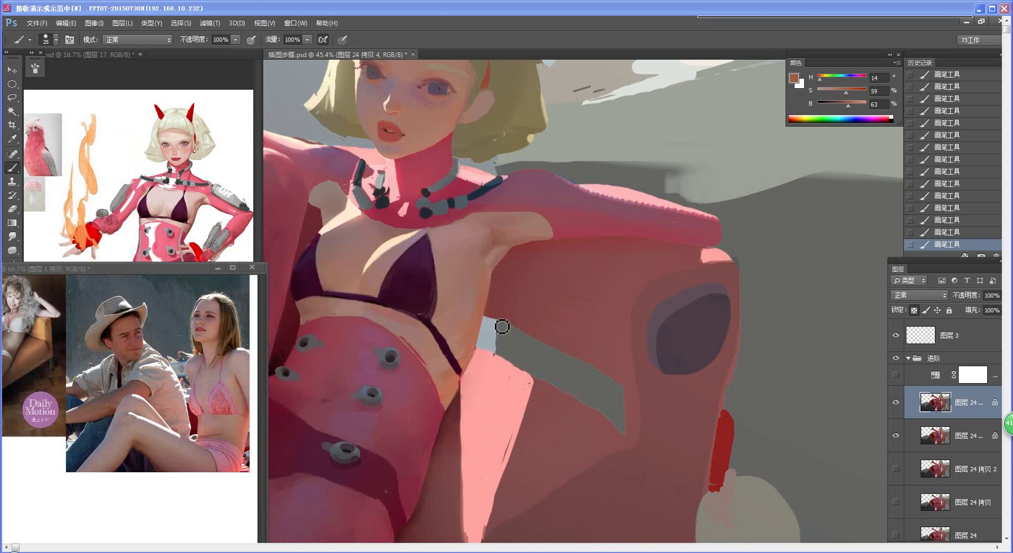
Mix a redder brown of H 7, S 63, B 65 and brush it along the torso's outer edge above the armchair gap
key(n)
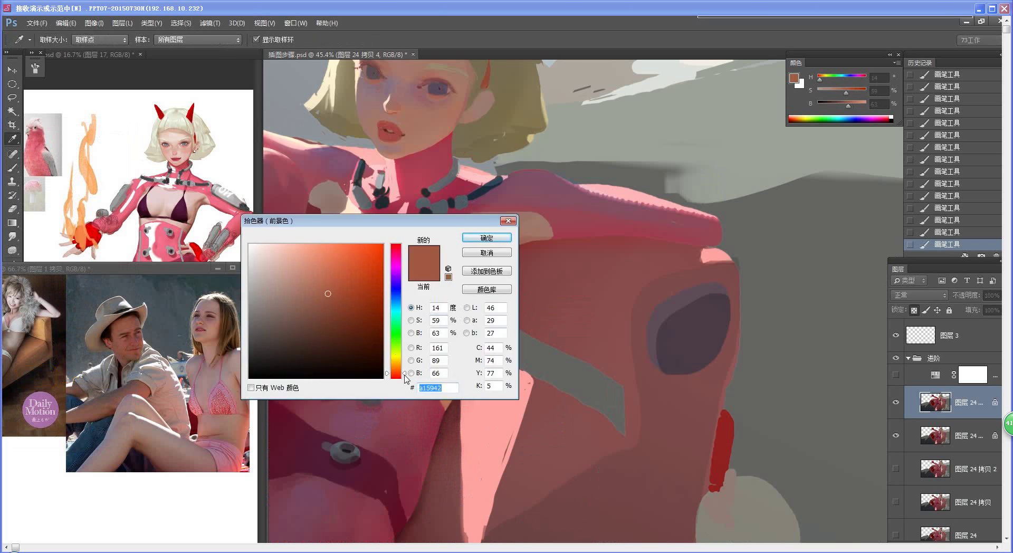
drag(403, 373, 403, 376)
click(334, 290)
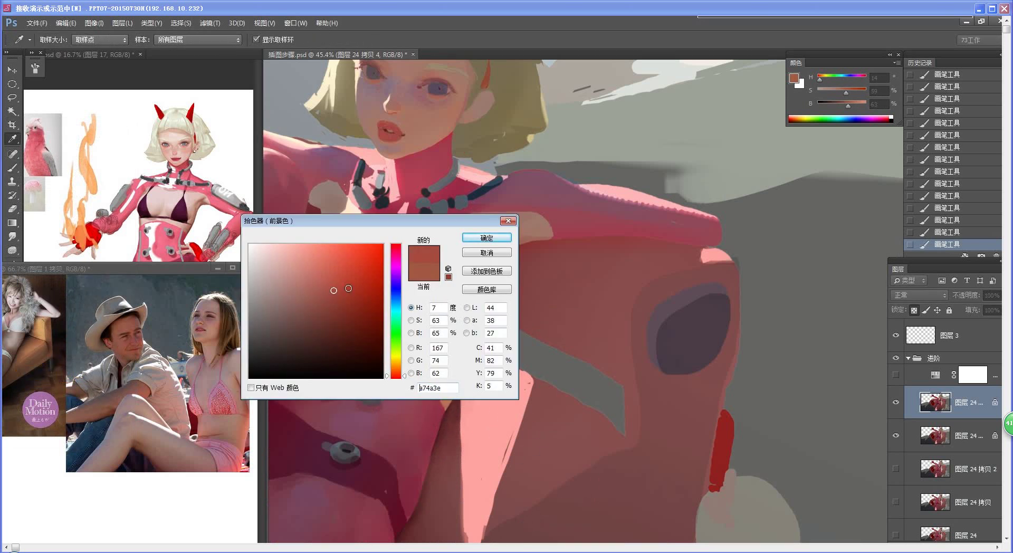
click(485, 238)
key(b)
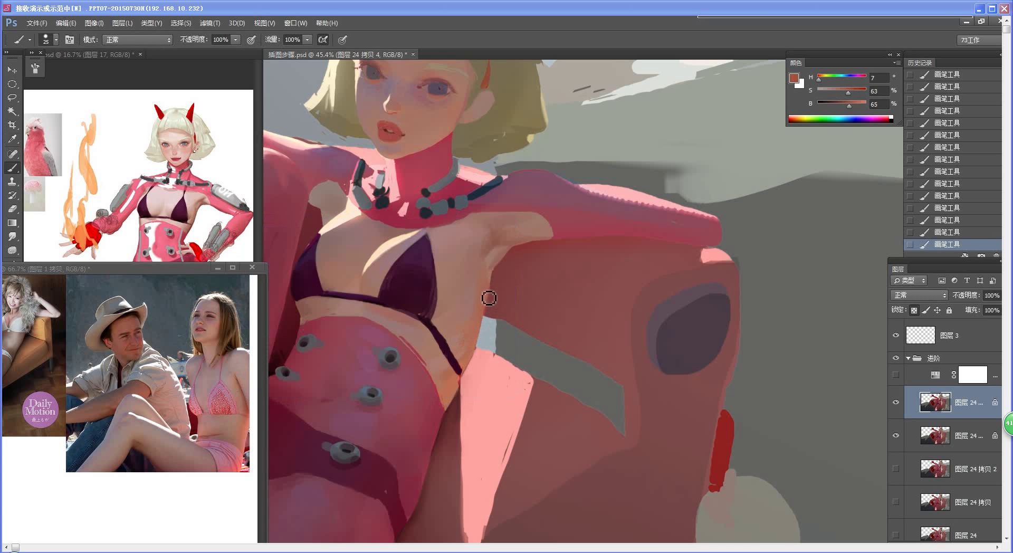
drag(489, 295, 485, 322)
alt+click(428, 428)
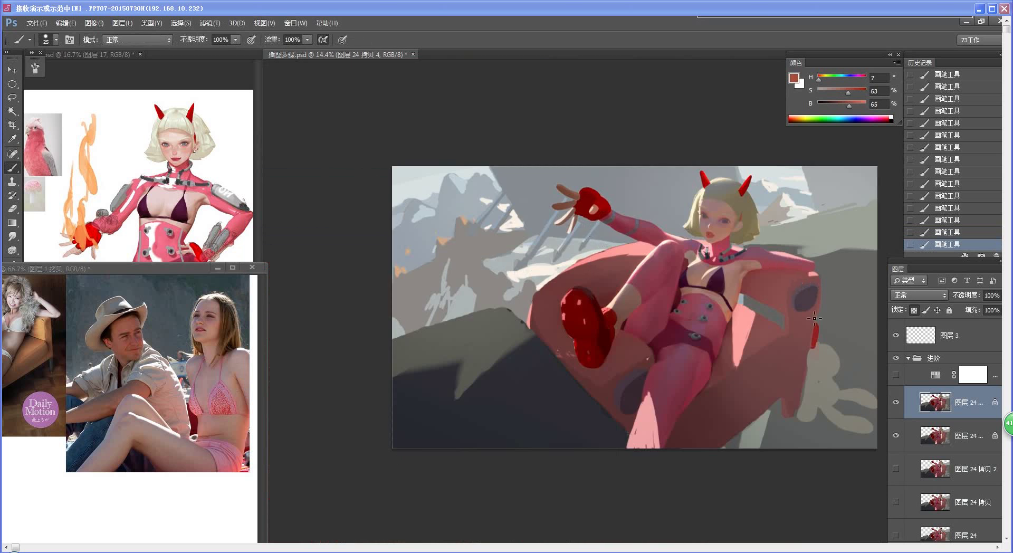
Compare the torso edge with and without the last two strokes by undoing and redoing them
drag(760, 285, 507, 311)
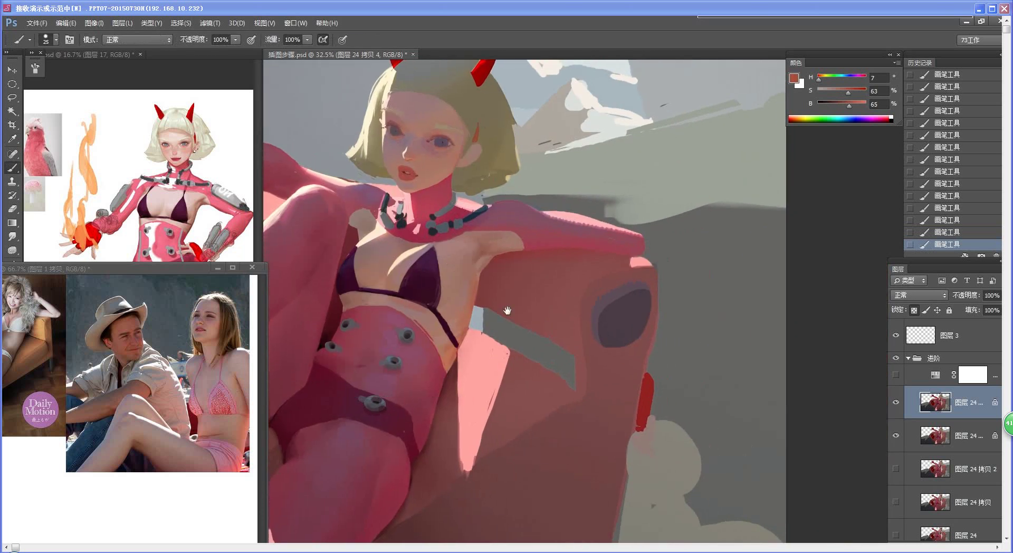
key(ctrl+alt+z)
key(ctrl+alt+z)
scroll(438, 344, up, 3)
alt+click(429, 343)
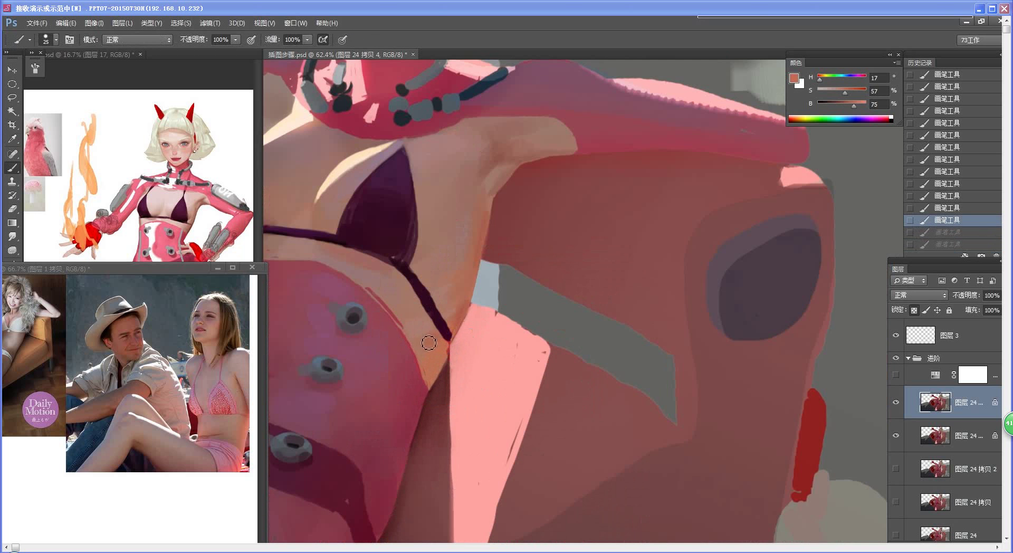
key(ctrl+shift+z)
key(ctrl+shift+z)
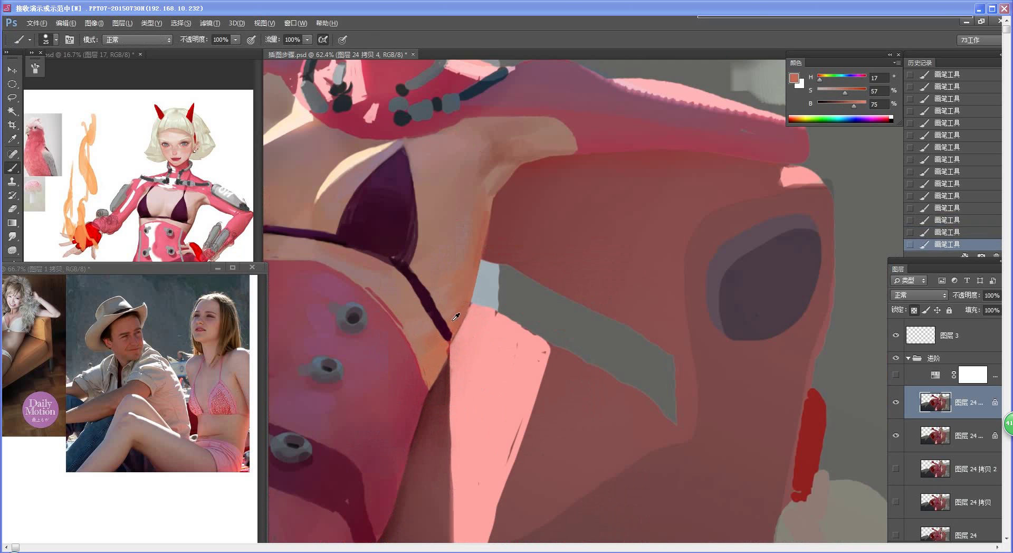
Blend the torso edge around the end of the bikini string with sampled skin tones, including H 15, S 49, B 64
alt+click(431, 350)
alt+click(431, 353)
alt+click(443, 349)
alt+click(461, 313)
drag(478, 286, 426, 332)
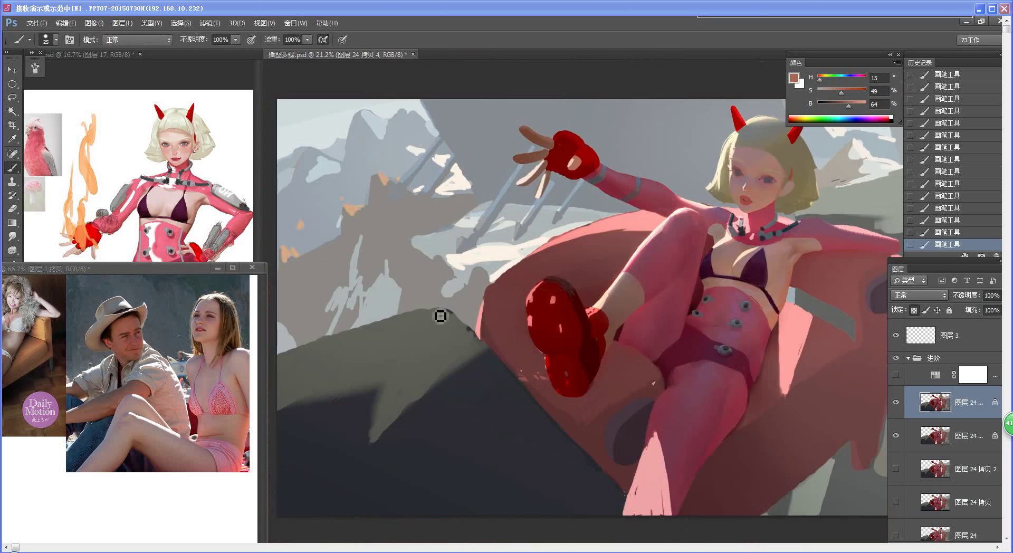
Mix a greyish skin tone of H 32, S 20, B 62, try it on the torso with a 35-pixel brush, and undo the last stroke
drag(798, 282, 581, 385)
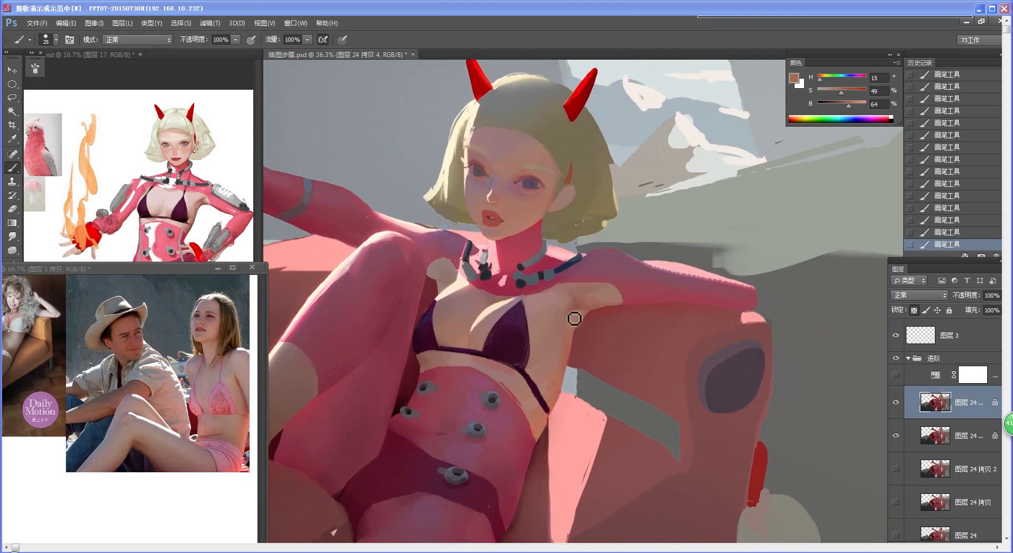
alt+click(496, 365)
key(n)
click(402, 366)
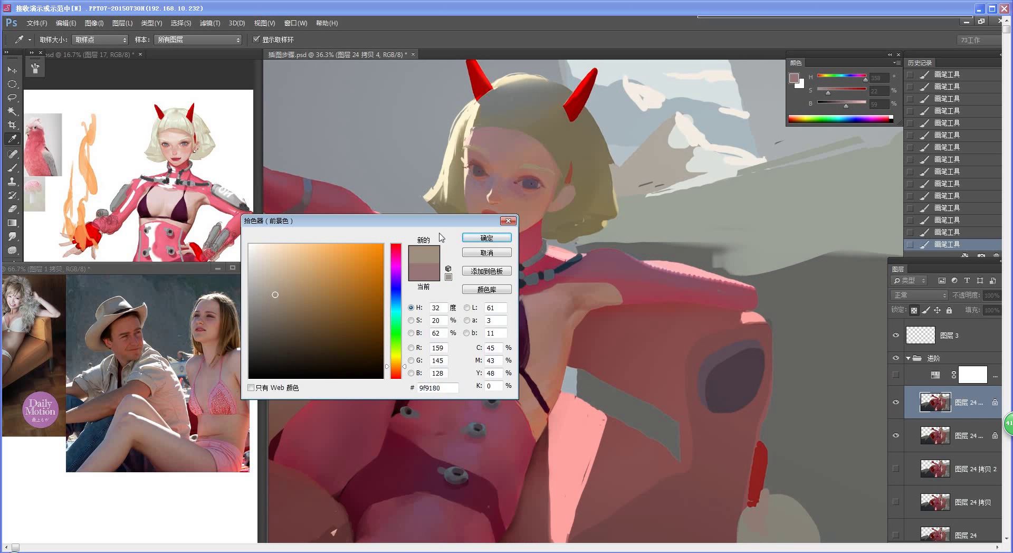
click(482, 238)
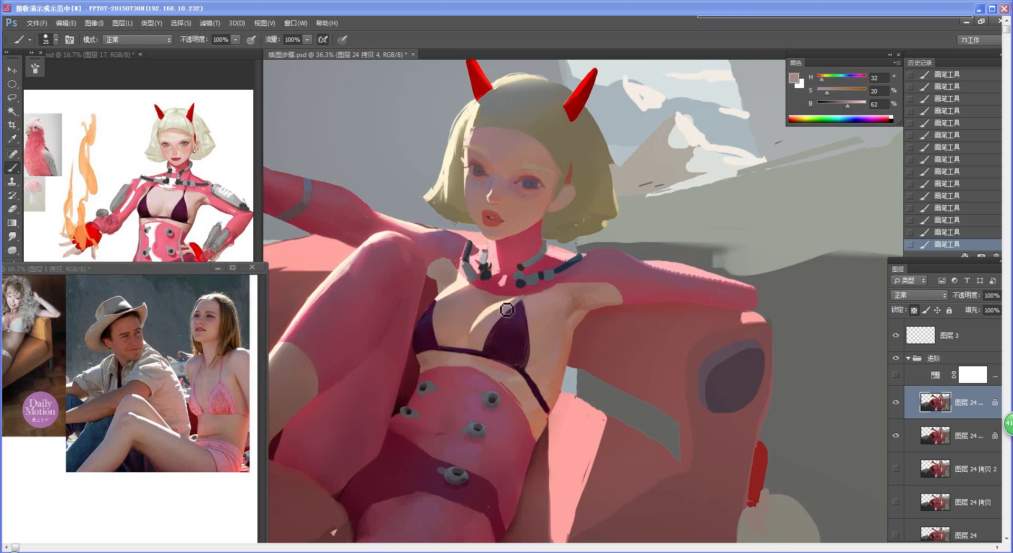
drag(561, 347, 552, 310)
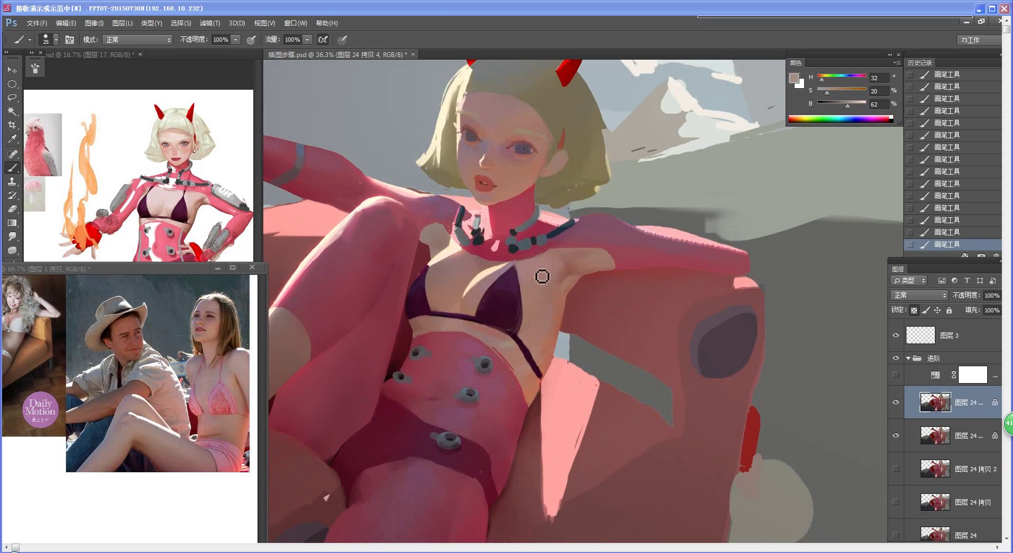
key(bracketright)
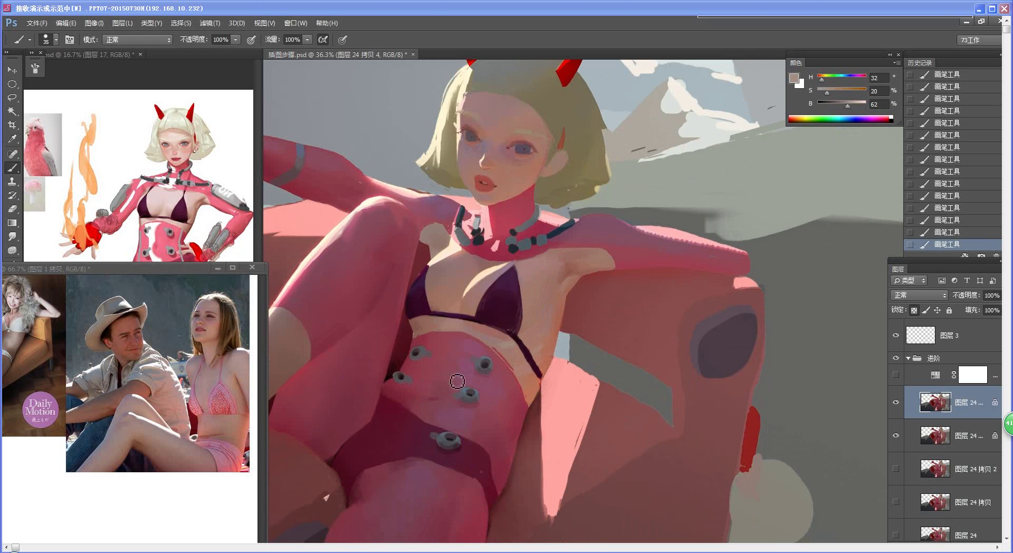
key(ctrl+z)
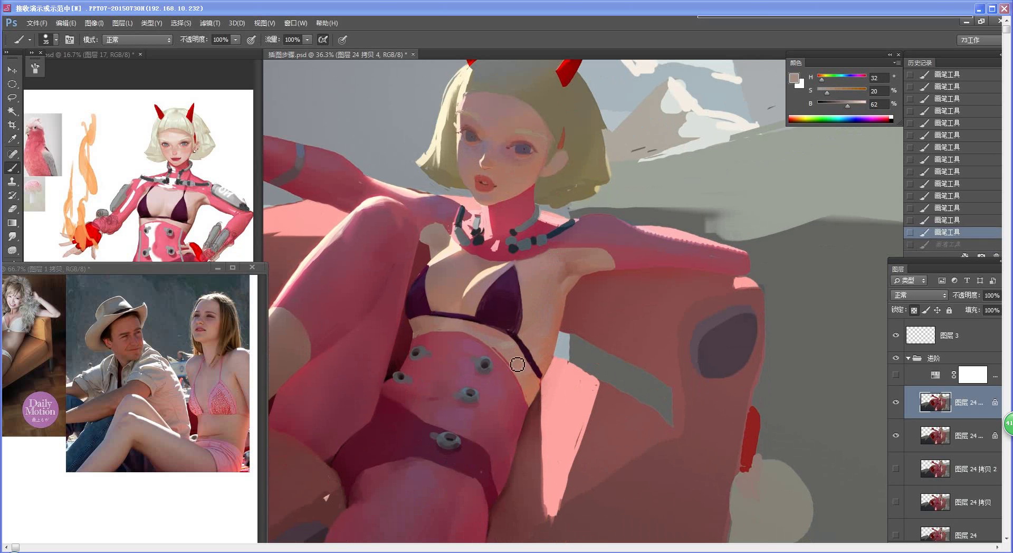
Blend the skin beneath the bikini string with sampled tones of H 27, S 22, B 62 and H 22, S 24, B 62, undoing one stroke
alt+click(519, 348)
drag(520, 351, 509, 357)
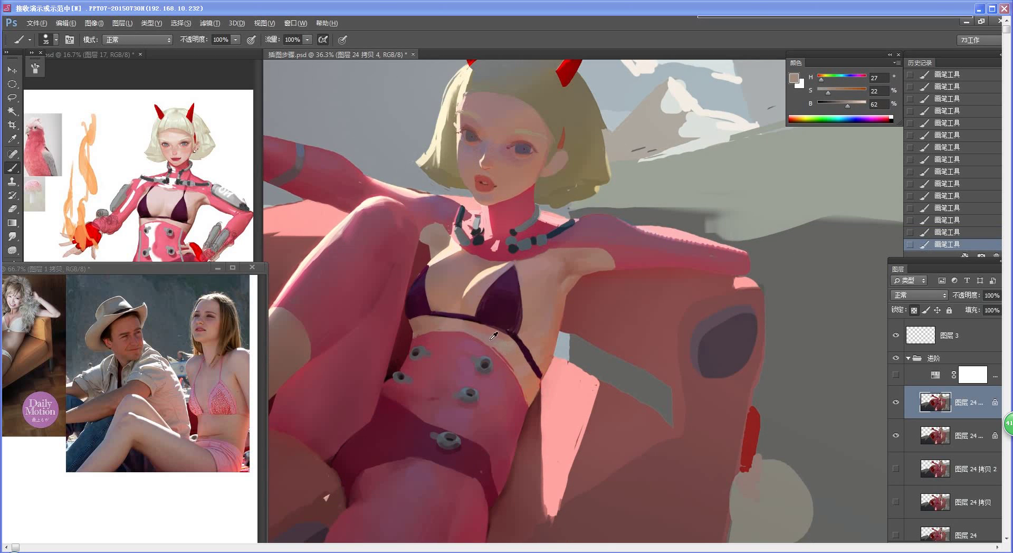
alt+click(511, 342)
alt+click(529, 350)
key(ctrl+z)
drag(530, 359, 516, 367)
key(ctrl+space)
mouse_move(465, 396)
mouse_down()
mouse_move(447, 396)
mouse_move(464, 395)
mouse_up()
key(space)
drag(565, 324, 517, 389)
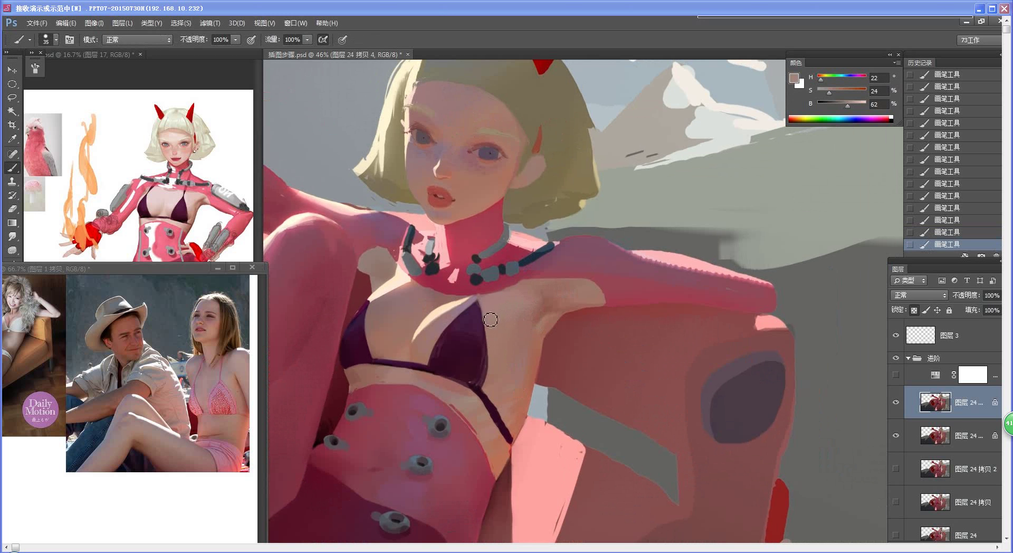
Blend the skin around the armpit and torso side with sampled tones, including H 14, S 42, B 64 and H 16, S 51, B 65
key(ctrl+space)
mouse_move(464, 406)
mouse_down()
mouse_move(449, 406)
mouse_move(464, 406)
mouse_up()
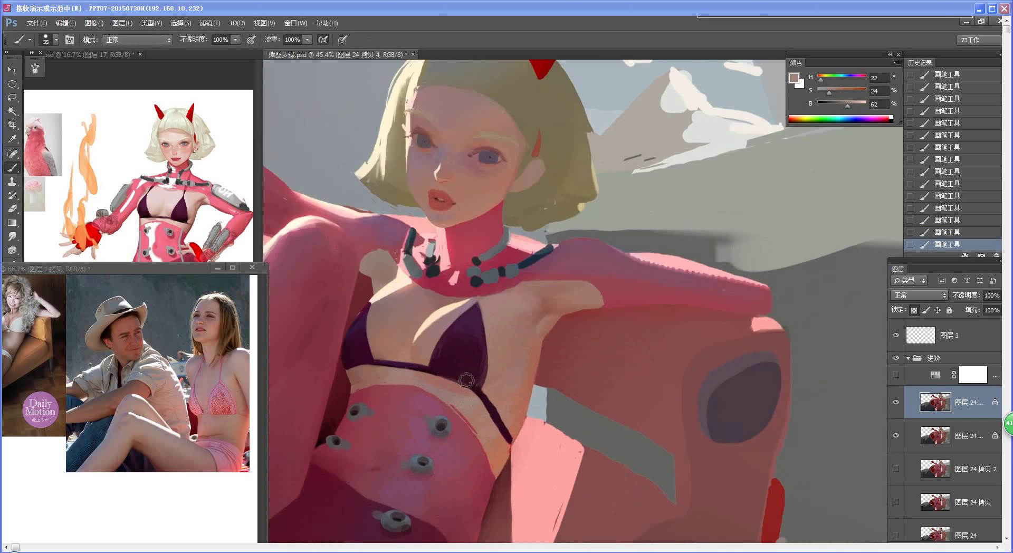
alt+click(518, 419)
alt+click(540, 311)
alt+click(521, 338)
key(ctrl+space)
drag(455, 414, 425, 425)
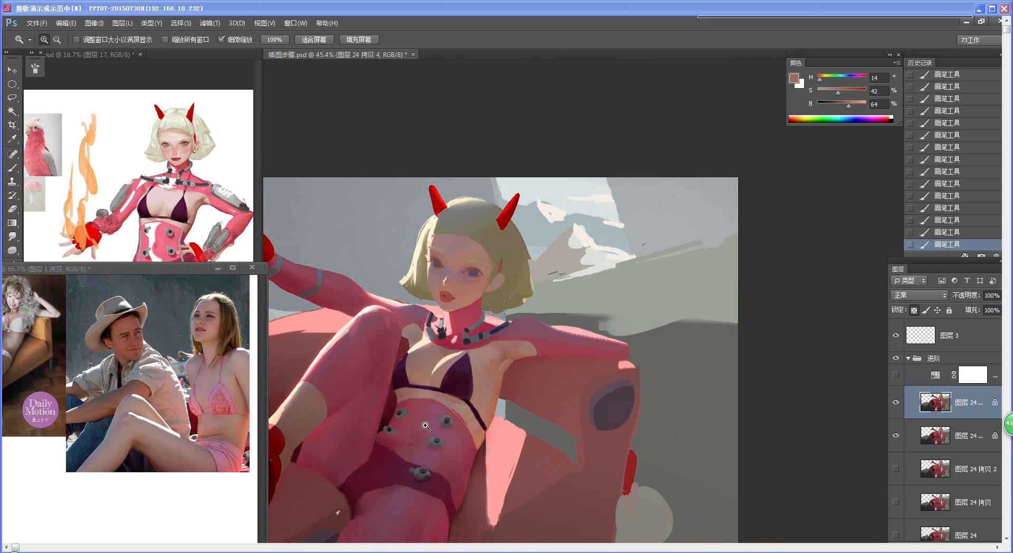
click(426, 425)
key(b)
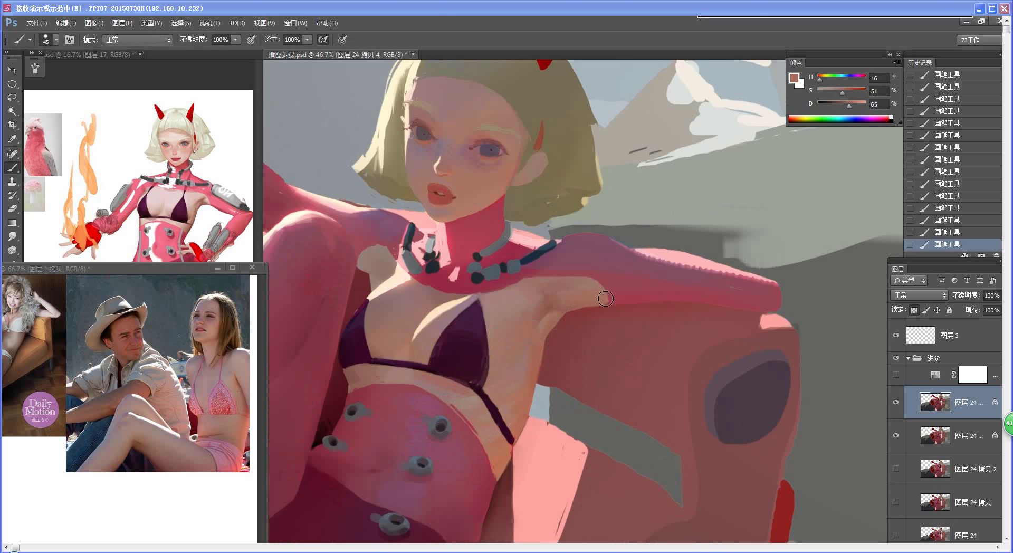
Retouch the torso skin with sampled tones including H 16, S 56, B 74 and H 5, S 29, B 62, reducing the brush to 25 pixels
key(z)
alt+click(449, 373)
key(b)
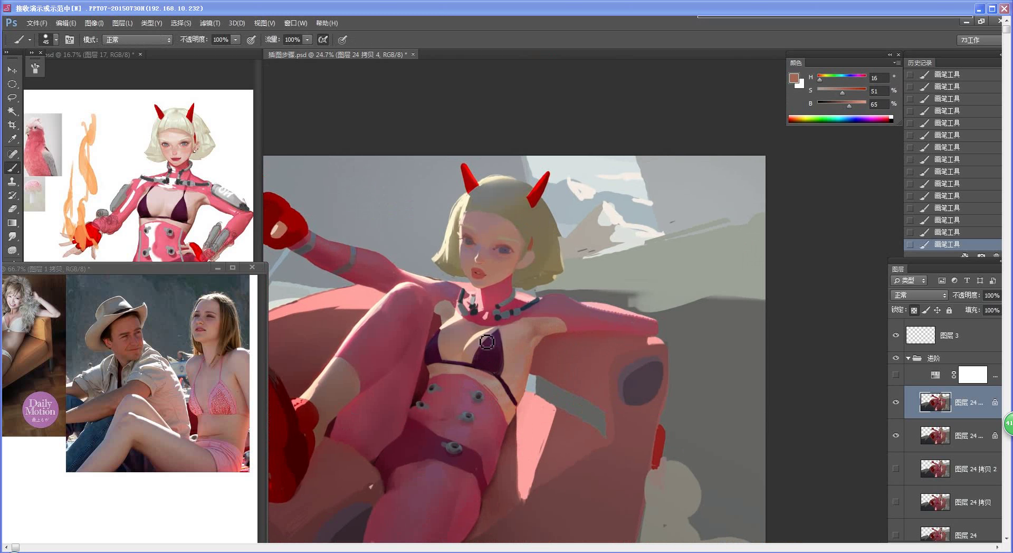
key(z)
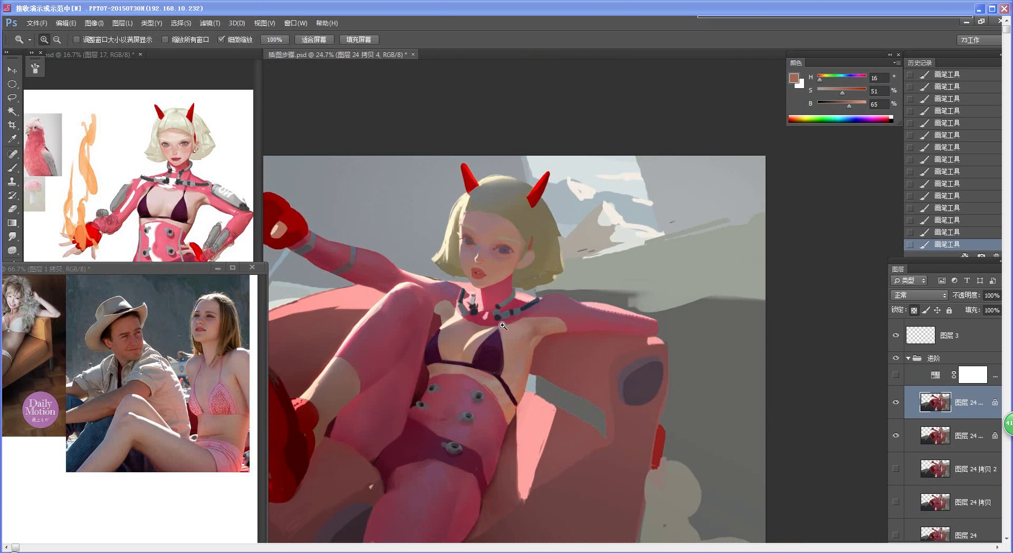
click(503, 370)
key(b)
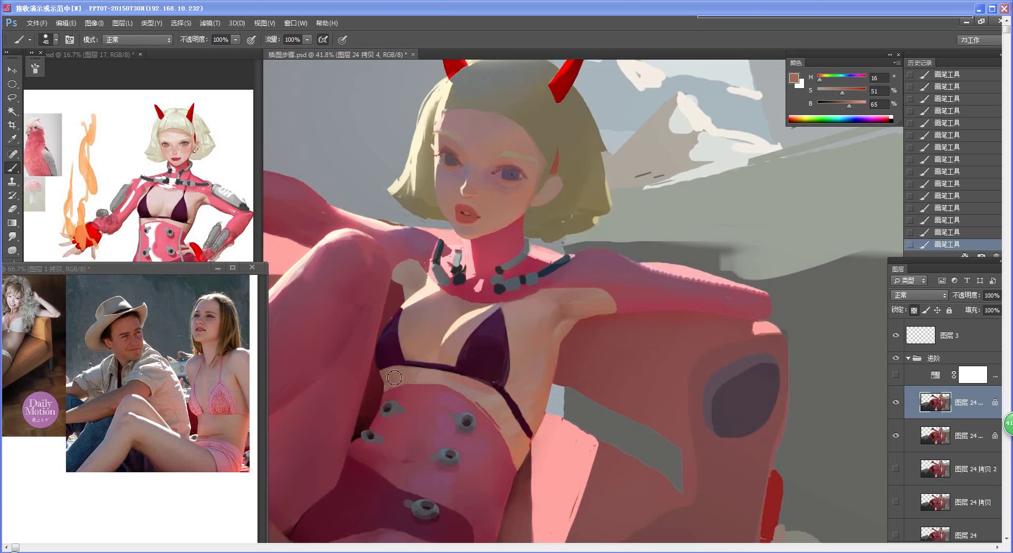
alt+click(526, 447)
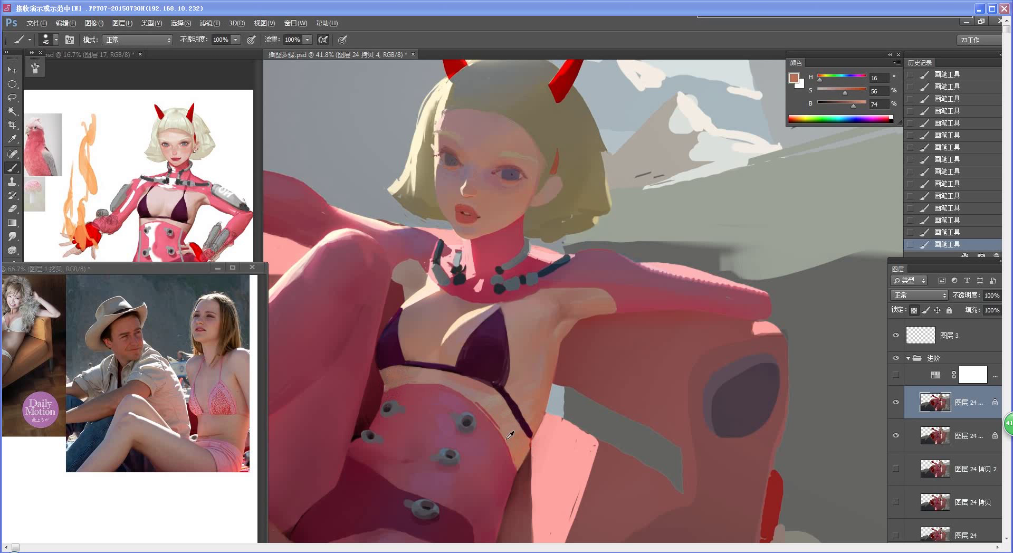
alt+click(410, 380)
key(bracketleft)
key(bracketleft)
key(bracketleft)
alt+click(492, 170)
scroll(370, 425, down, 2)
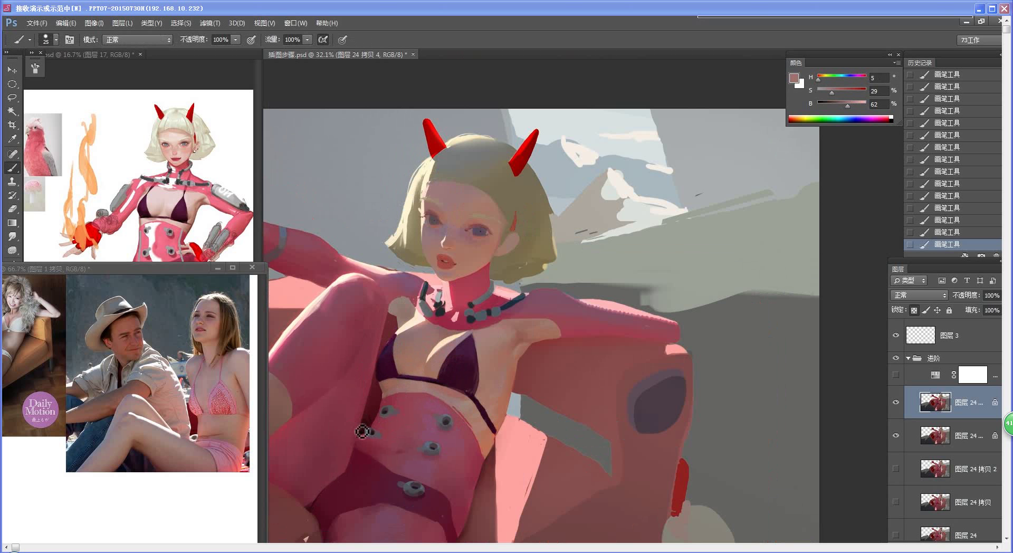
Compare the painting with and without the layer 图层 24 拷贝 4 by repeatedly hiding and showing it
click(897, 404)
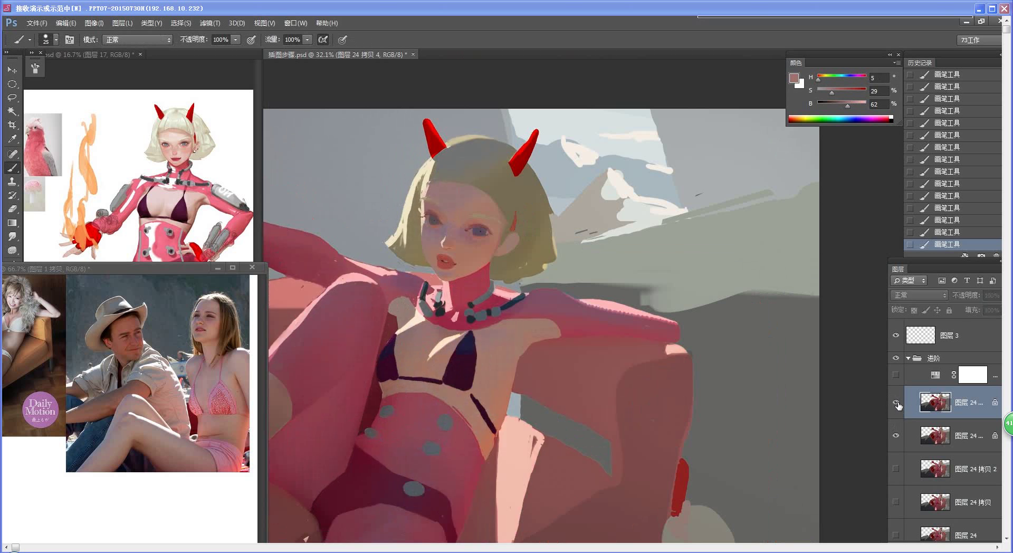
click(896, 404)
click(896, 404)
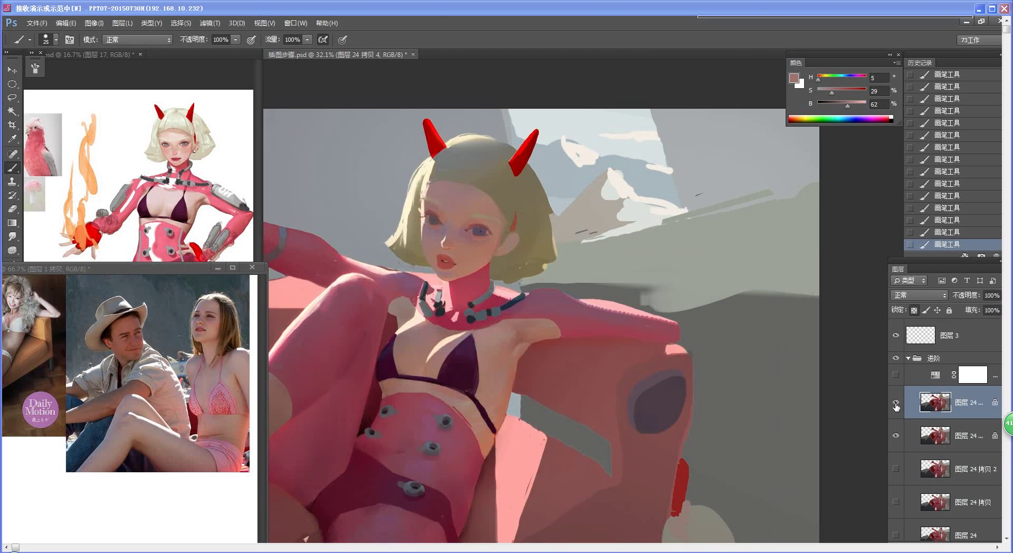
click(897, 404)
click(897, 405)
click(896, 404)
click(897, 405)
click(896, 405)
click(897, 404)
Paint a vertical reflection stripe down the suit's abdomen on a new layer, using a sampled blue-grey of H 202, S 12, B 71
key(z)
drag(467, 444, 472, 447)
key(b)
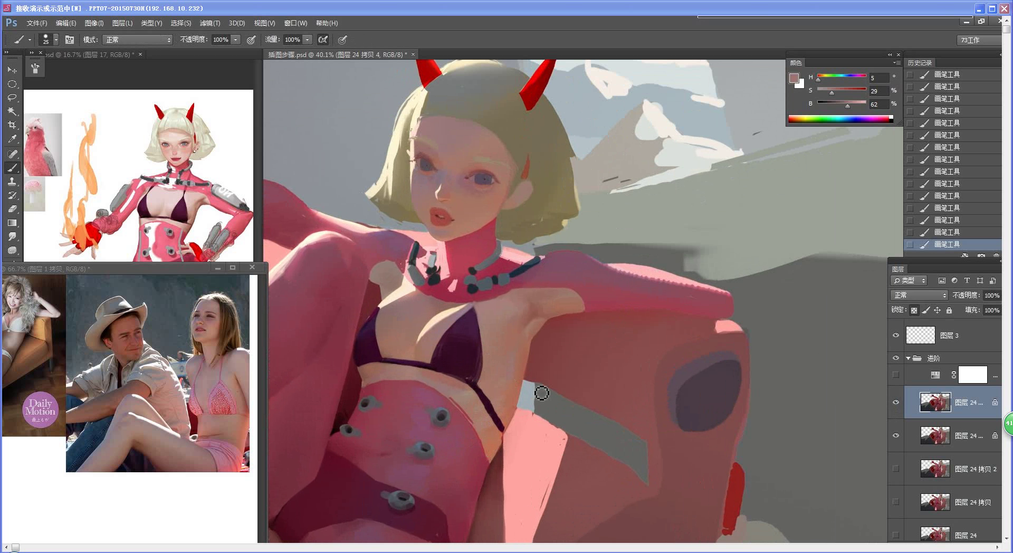
alt+click(522, 399)
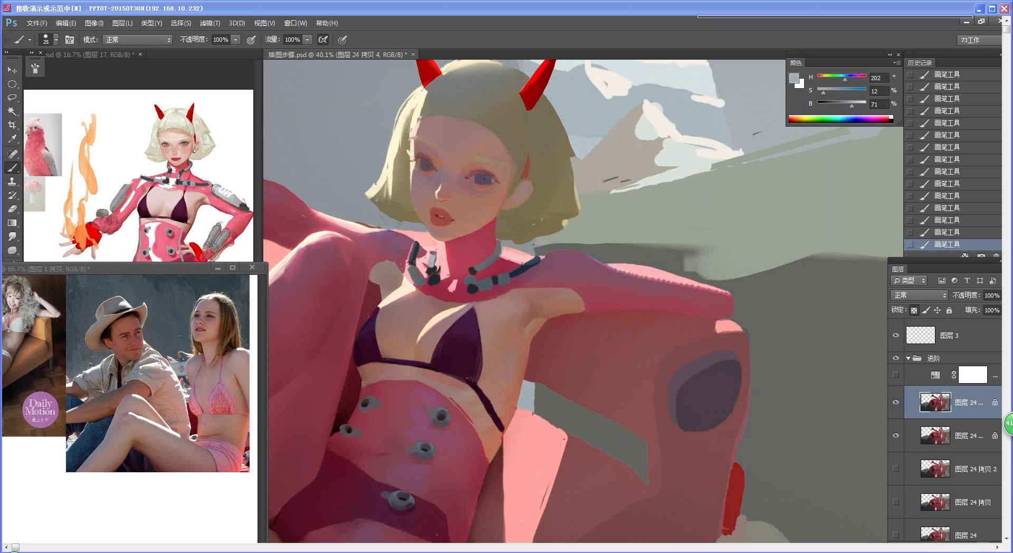
key(ctrl+shift+alt+n)
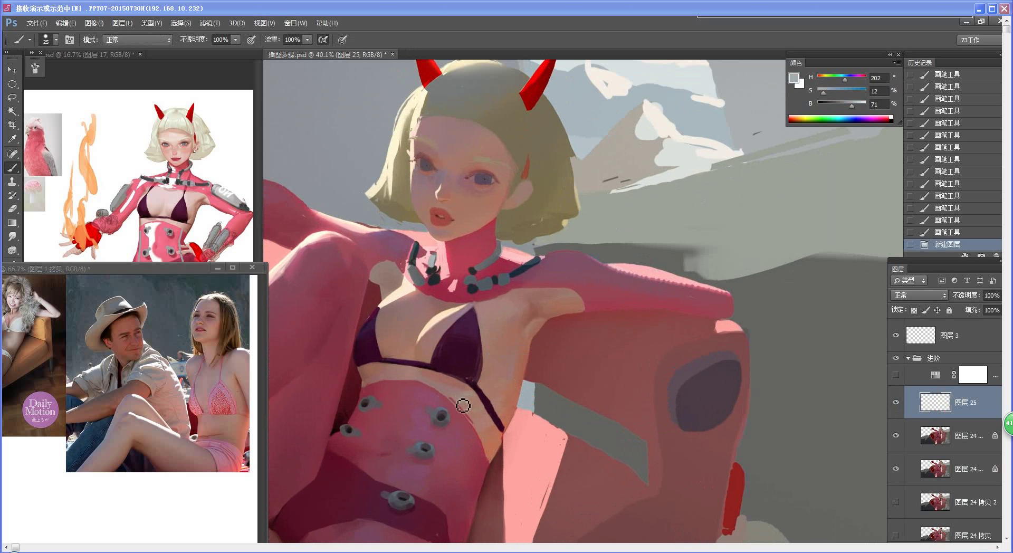
mouse_move(419, 389)
mouse_down()
mouse_move(425, 409)
mouse_move(397, 488)
mouse_move(416, 426)
mouse_move(301, 338)
mouse_move(595, 204)
mouse_up()
key(ctrl+z)
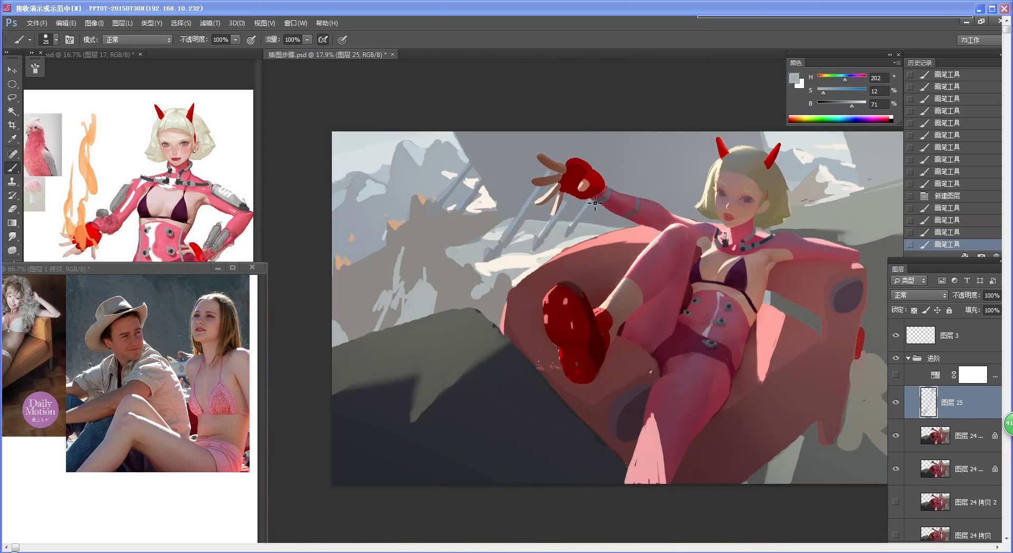
drag(750, 291, 543, 418)
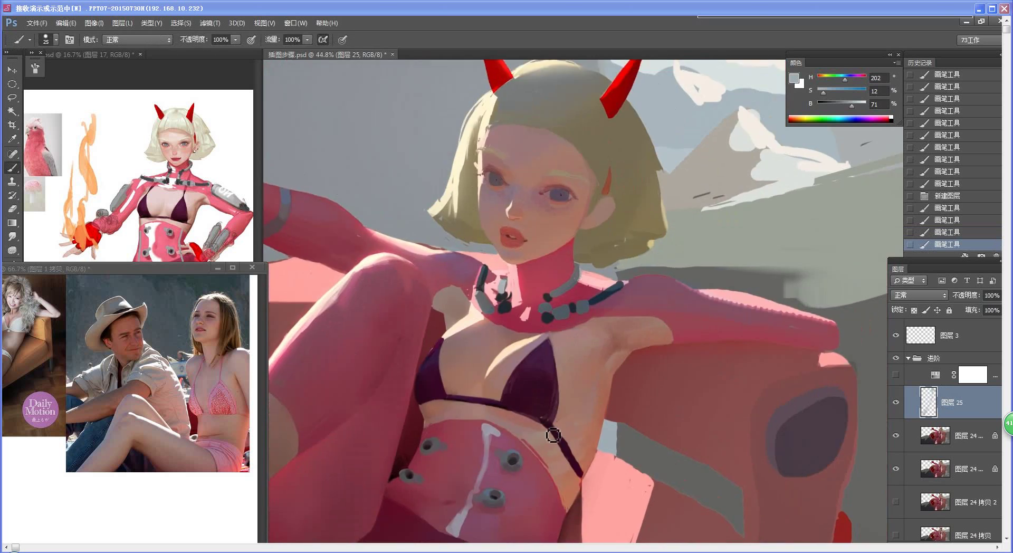
Set the brush colour to H 202, S 20, B 82 and paint over the lower end of the abdomen stripe
key(v)
key(b)
key(n)
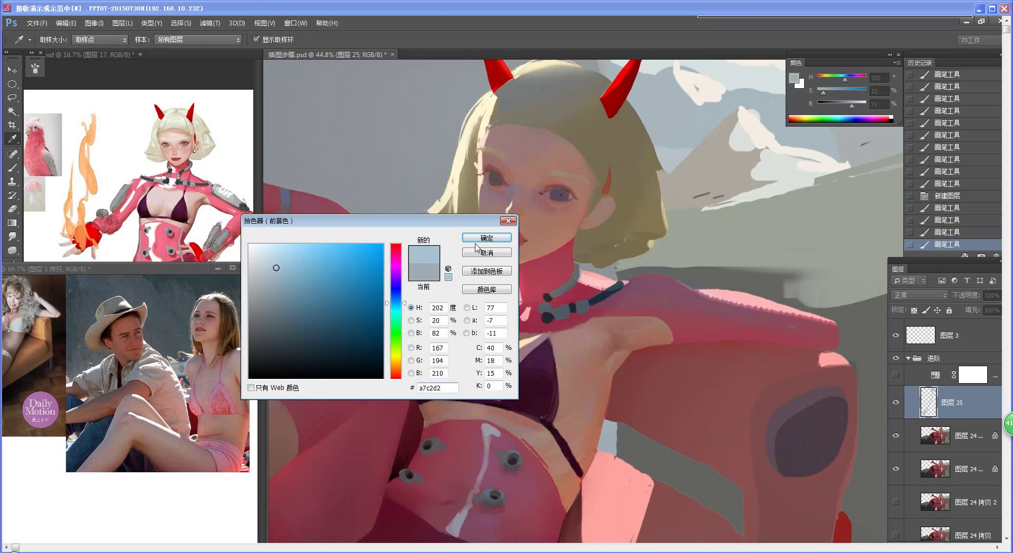
click(476, 240)
key(b)
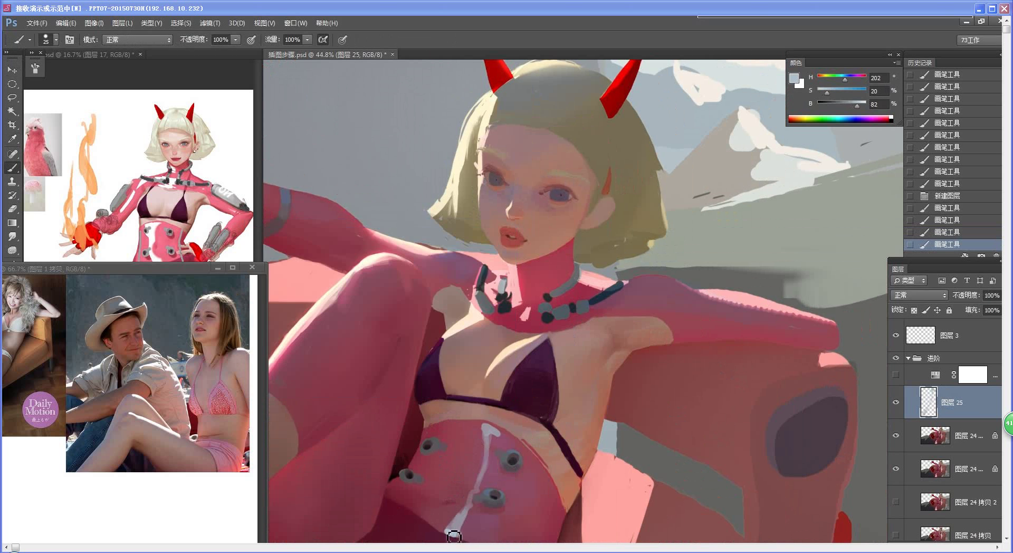
drag(454, 537, 454, 534)
Undo the last stroke and repaint the lower part of the abdomen stripe in a deeper blue of H 202, S 29, B 78
key(n)
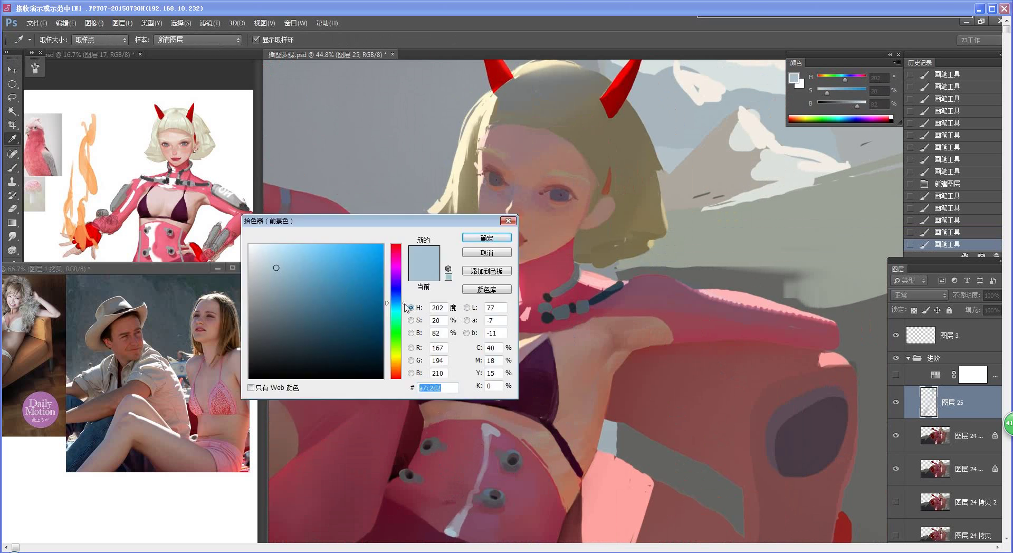
drag(404, 304, 404, 301)
click(286, 271)
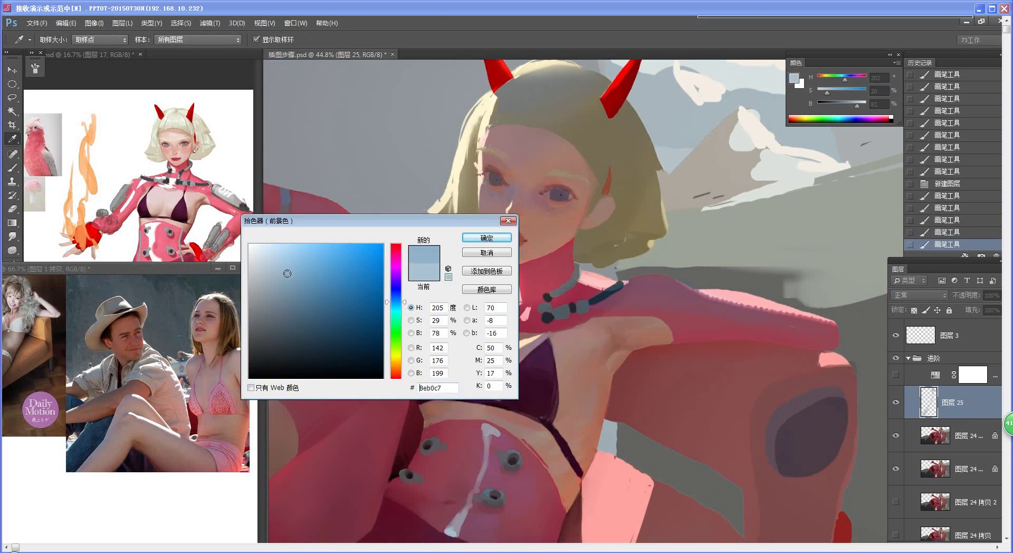
click(487, 238)
key(b)
key(ctrl+z)
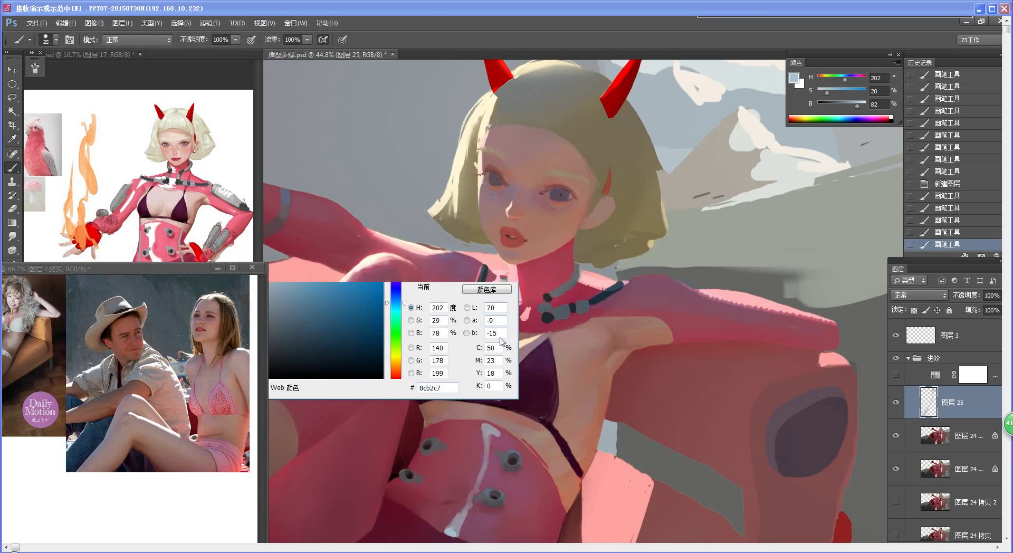
drag(453, 536, 492, 472)
Refine the middle and upper end of the abdomen stripe with a 15-pixel brush
key(bracketleft)
key(bracketleft)
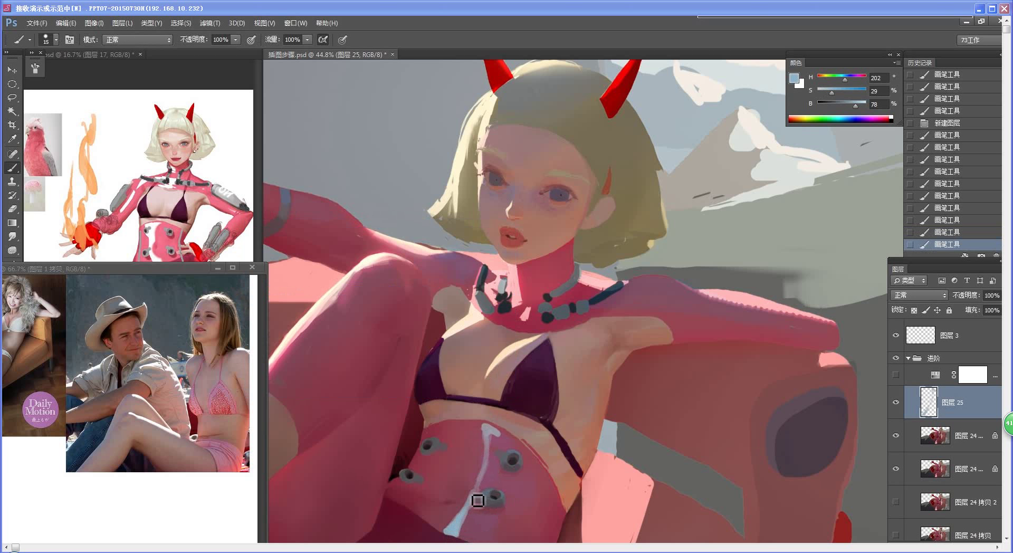
drag(466, 519, 485, 482)
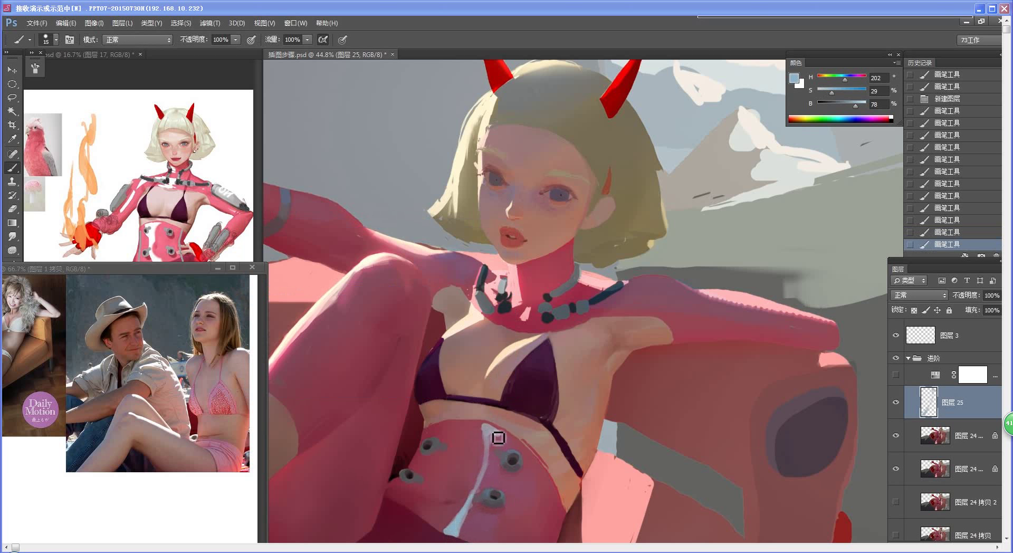
mouse_move(496, 433)
mouse_down()
mouse_move(491, 426)
mouse_move(491, 465)
mouse_up()
mouse_move(496, 441)
mouse_down()
mouse_move(488, 465)
mouse_move(467, 472)
mouse_up()
key(ctrl+space)
key(b)
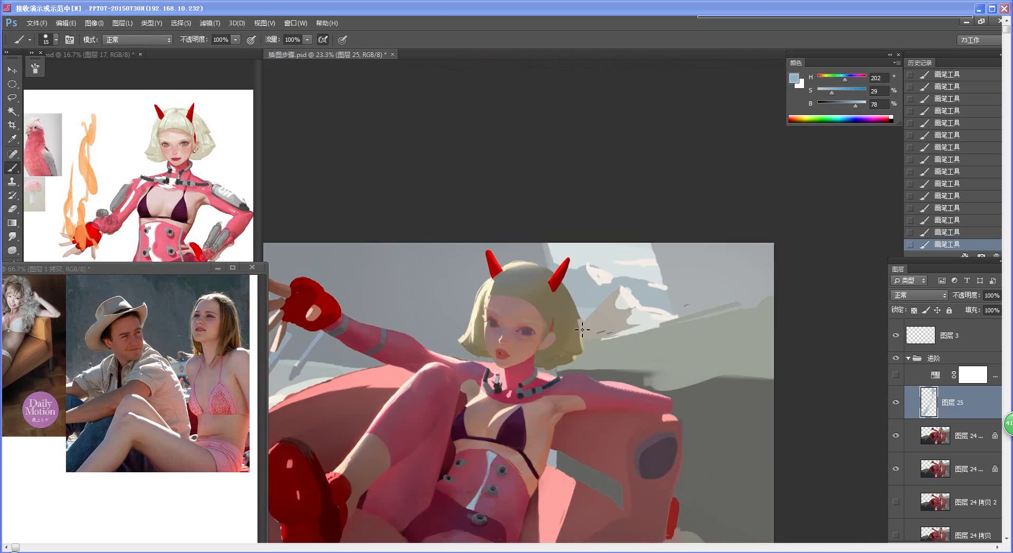
Paint a pale blue highlight on the suit's neckline at the centre of the chest, just below the collar
key(space)
drag(544, 414, 534, 378)
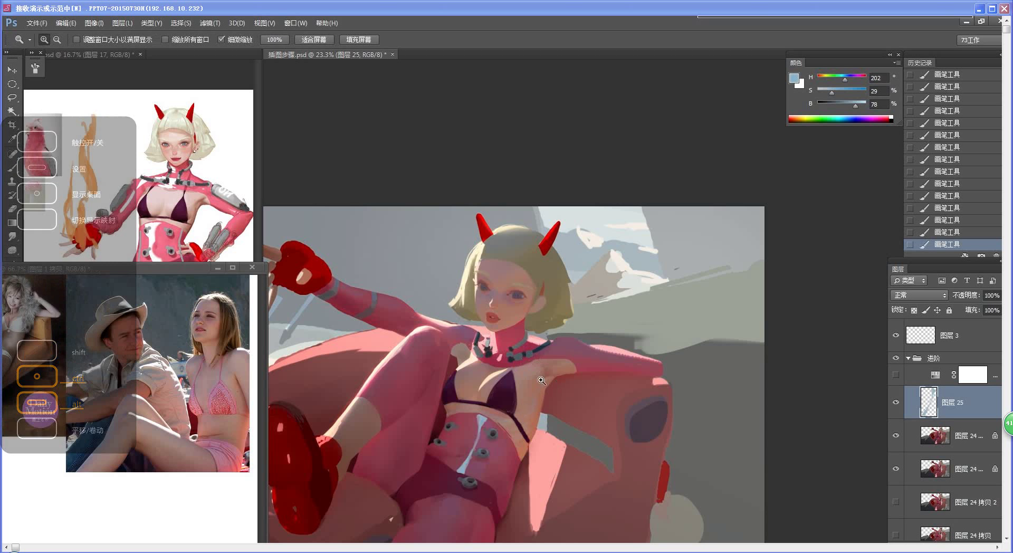
scroll(534, 378, up, 3)
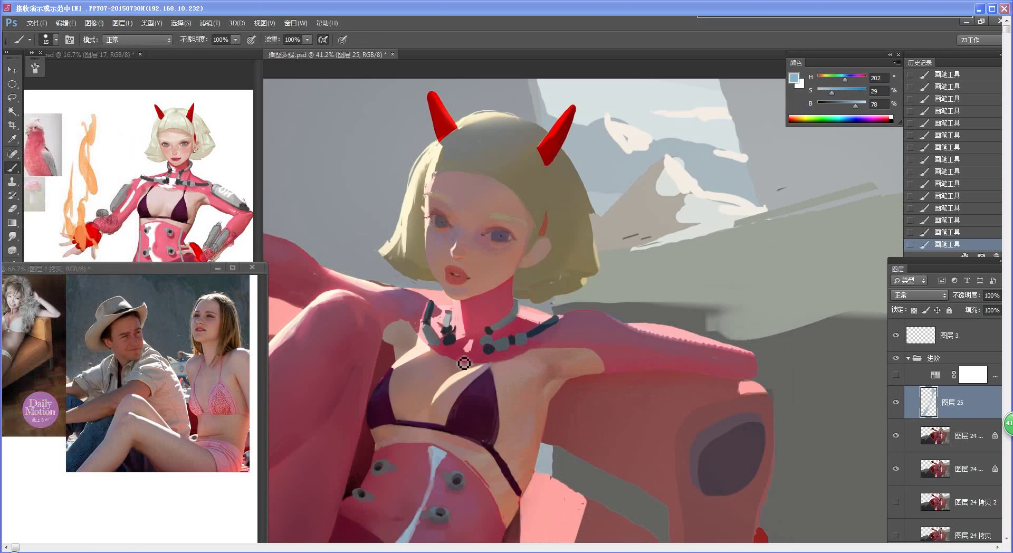
mouse_move(464, 366)
mouse_down()
mouse_move(483, 358)
mouse_move(475, 366)
mouse_move(501, 369)
mouse_move(333, 317)
mouse_up()
drag(334, 317, 600, 197)
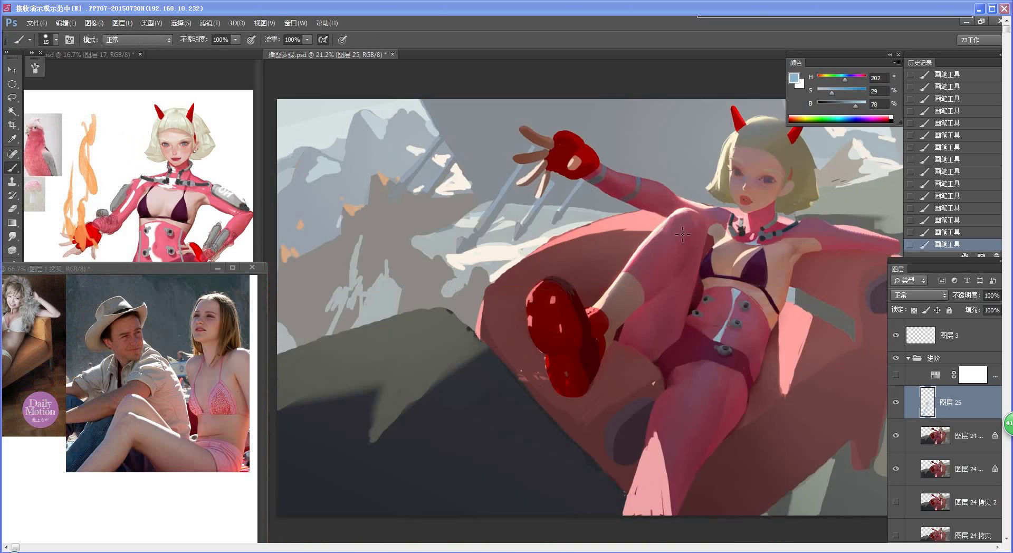
drag(764, 241, 828, 270)
drag(624, 260, 433, 420)
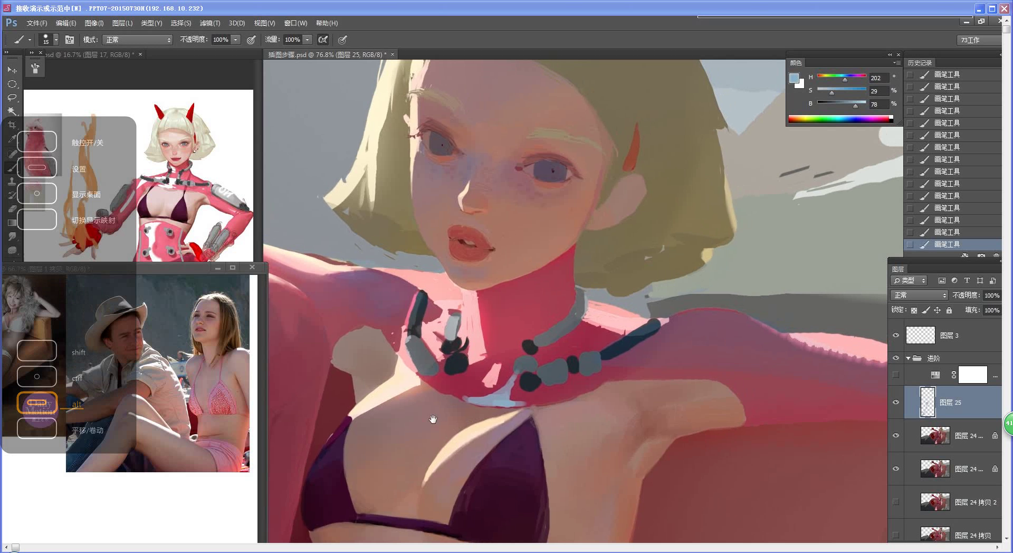
Mix a dark red of H 352, S 61, B 51, try it beneath the neckline with a 20-pixel brush, and undo the stroke
key(bracketleft)
key(bracketleft)
key(bracketleft)
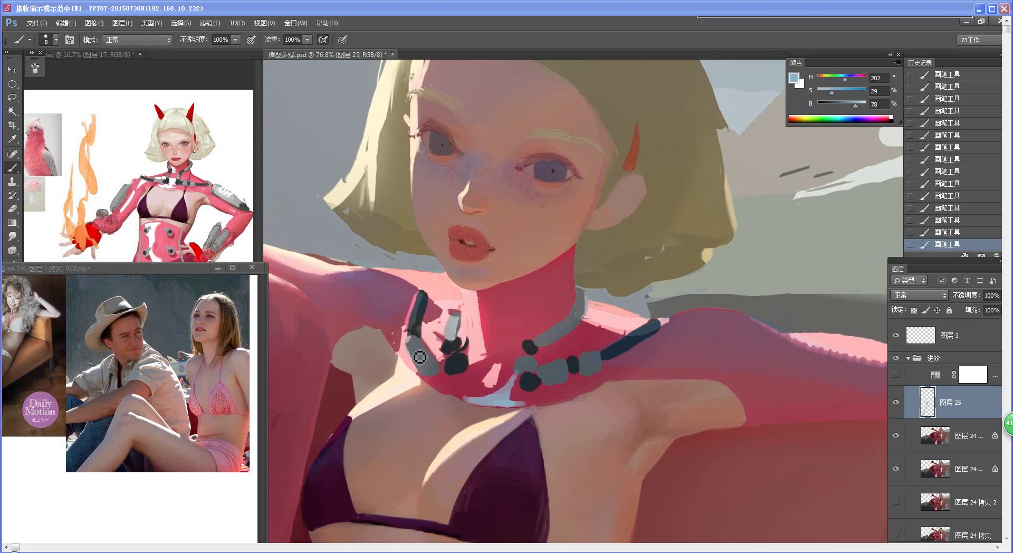
alt+click(478, 410)
key(n)
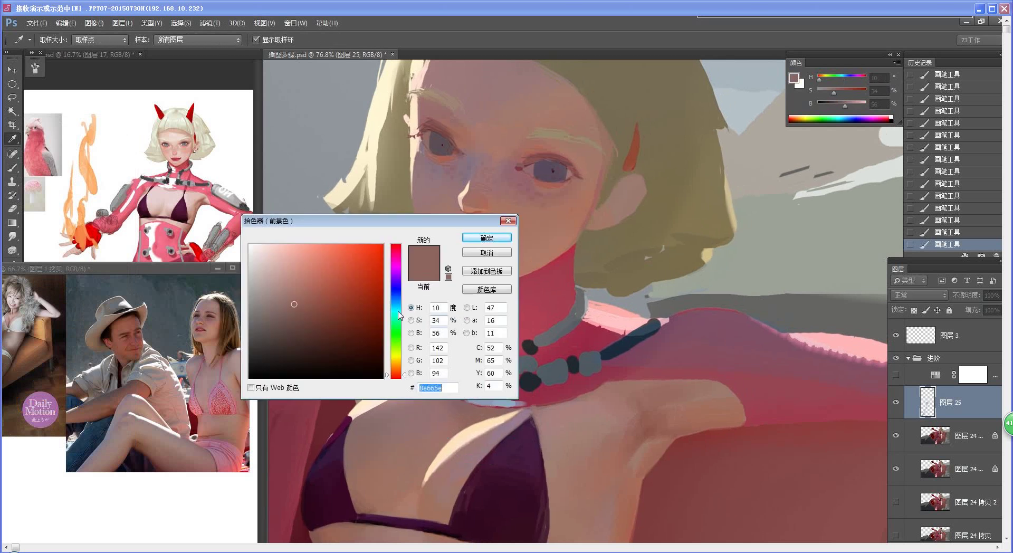
click(405, 378)
drag(325, 307, 329, 316)
click(397, 247)
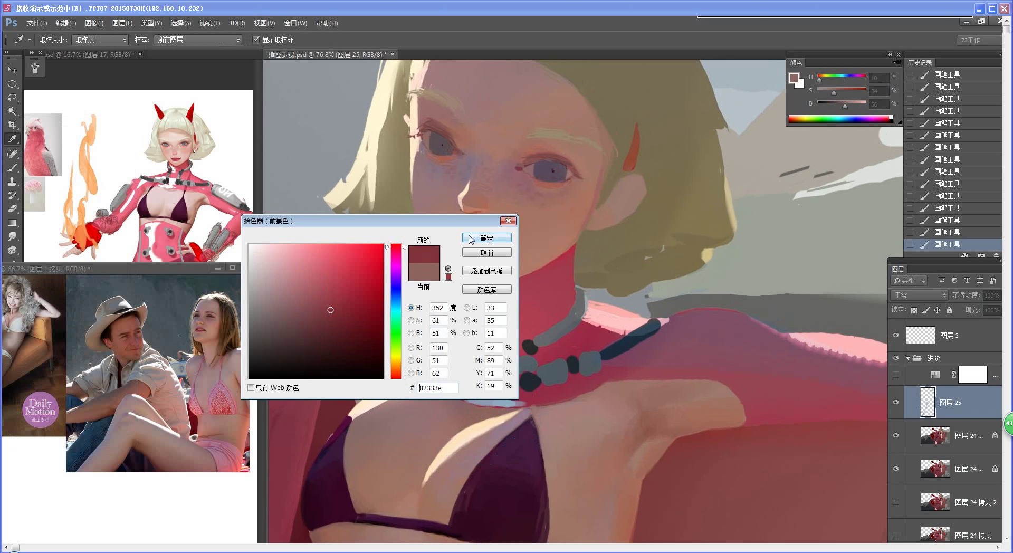
click(487, 237)
click(485, 376)
key(bracketright)
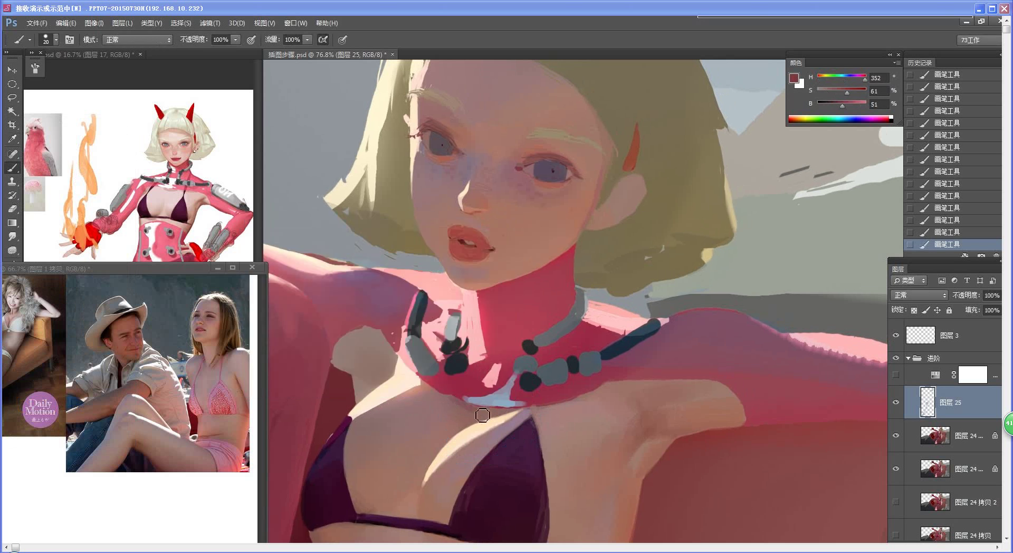
key(ctrl+z)
Blend the shadow beneath the neckline on the layer 图层 24 拷贝 4 with sampled tones, including H 1, S 40, B 54 and H 359, S 42, B 54
click(975, 437)
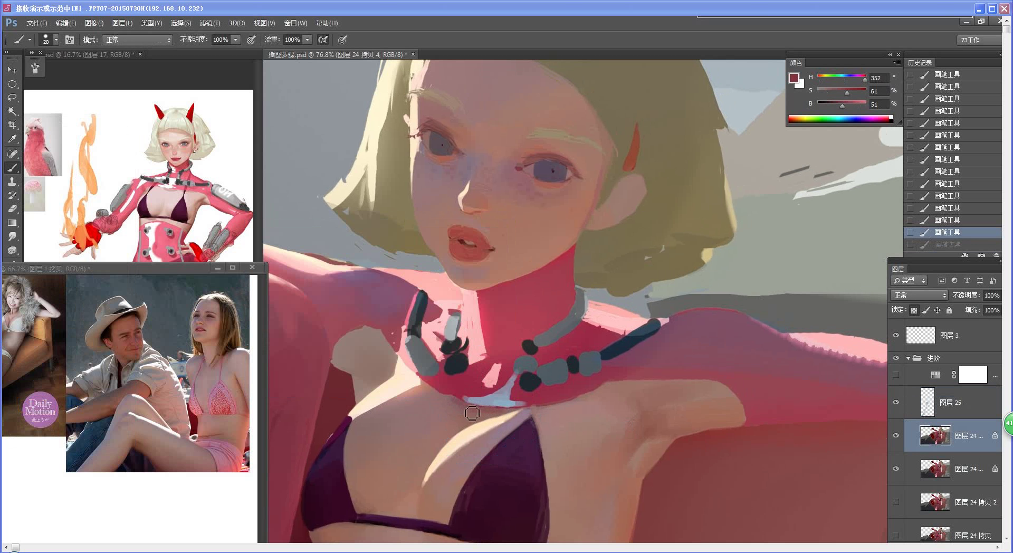
key(ctrl)
alt+click(473, 410)
drag(505, 416, 457, 406)
alt+click(463, 414)
alt+click(459, 404)
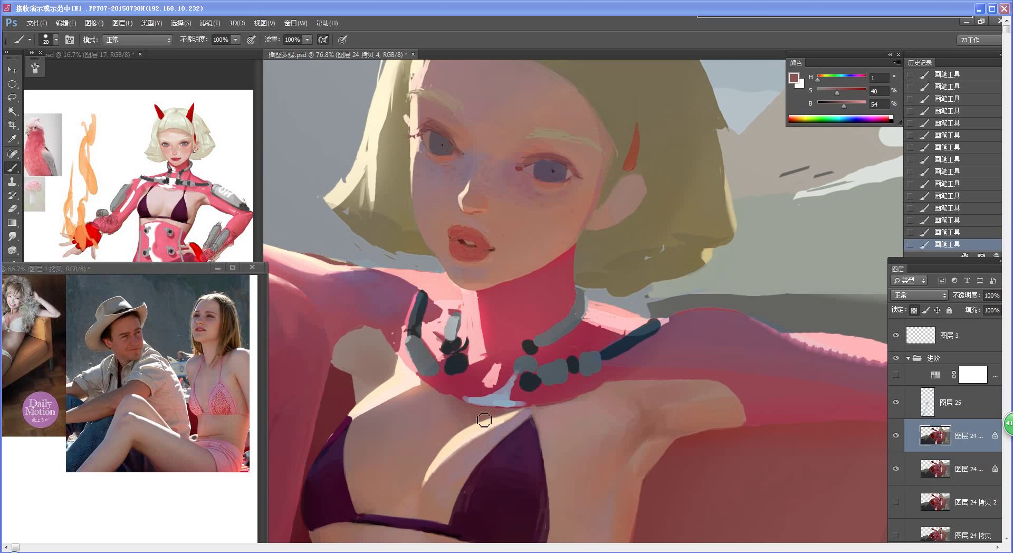
drag(525, 443, 444, 391)
mouse_move(566, 441)
mouse_down()
mouse_move(522, 462)
mouse_move(589, 449)
mouse_up()
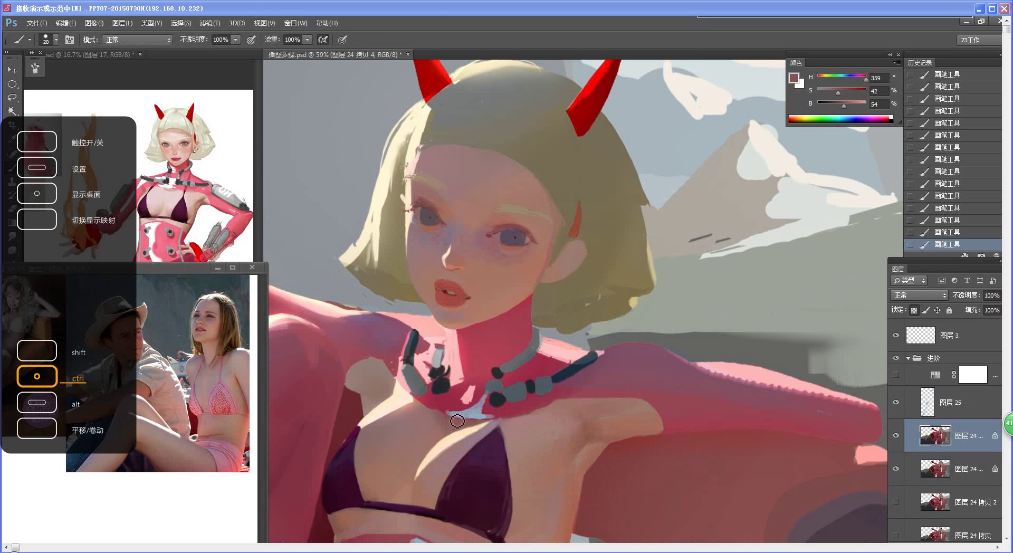
Mix a more saturated red of H 352, S 68, B 62 as the foreground colour
key(n)
drag(430, 223, 678, 179)
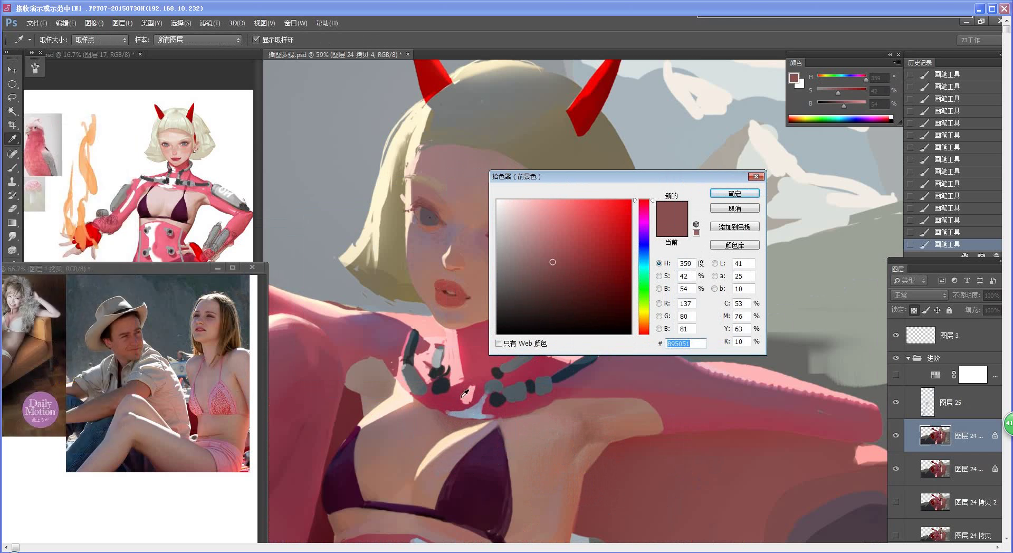
key(ctrl)
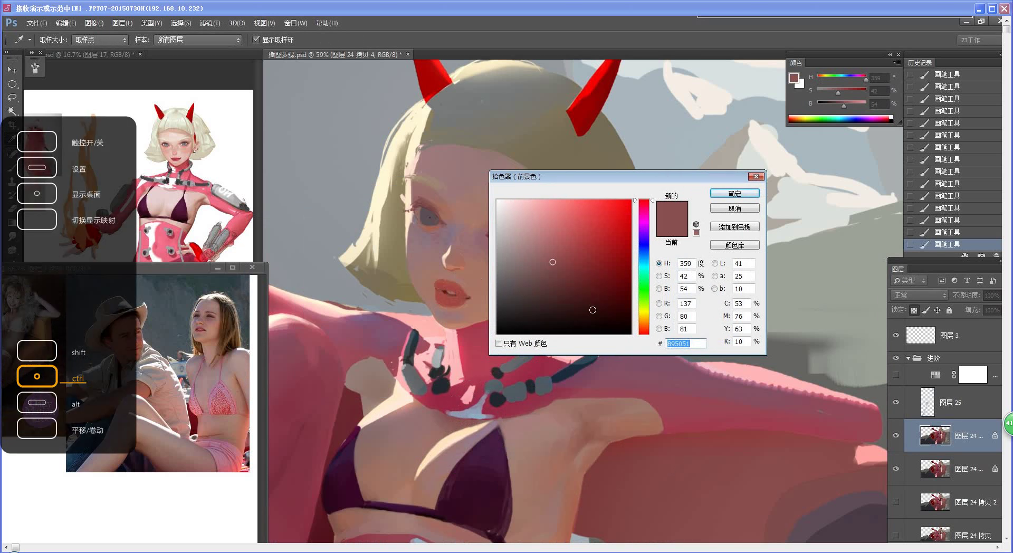
click(580, 255)
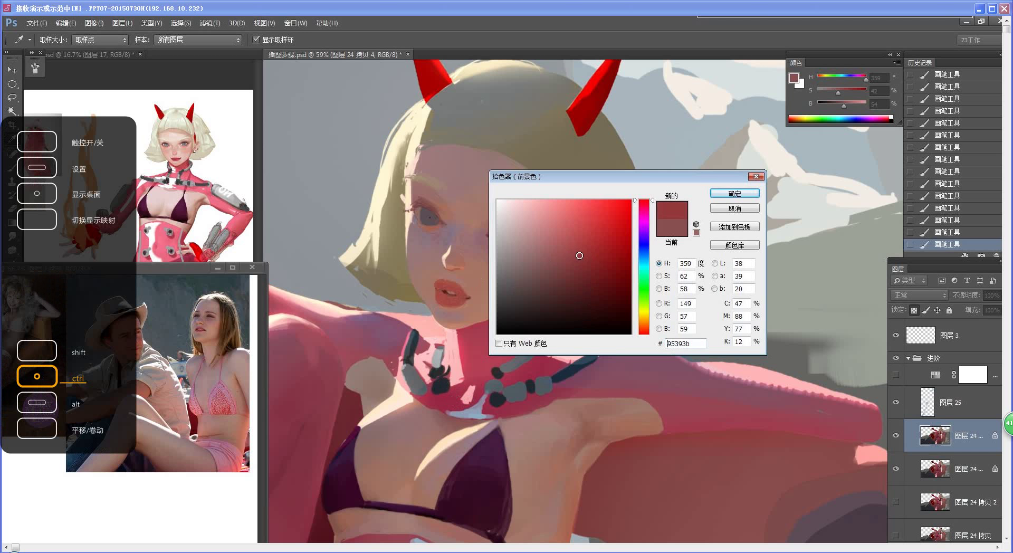
click(581, 252)
click(735, 194)
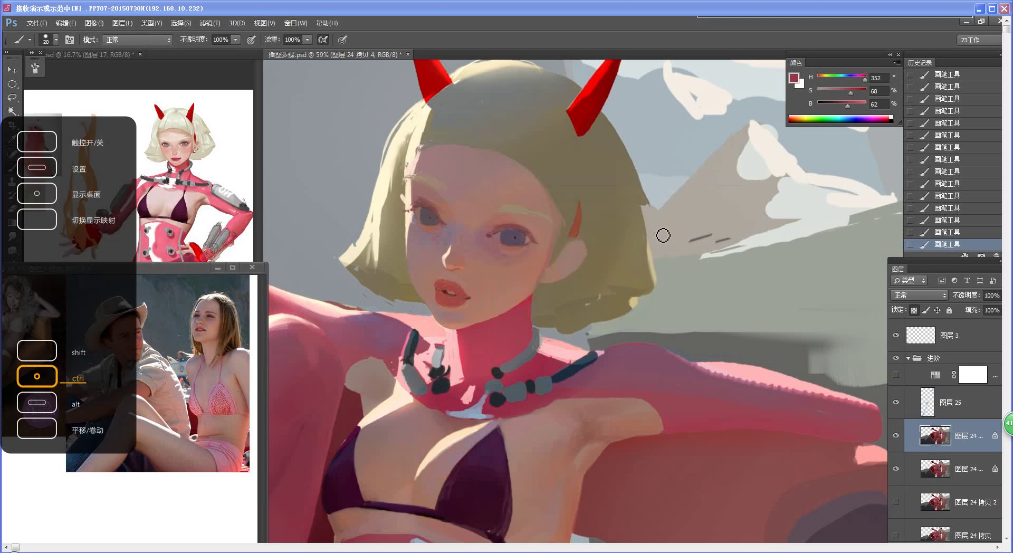
Blend the chest shading beneath the neckline with a 40-pixel brush and sampled tones, including H 358, S 45, B 55
key([)
key(])
key(])
key(])
alt+click(432, 418)
drag(476, 456, 390, 368)
drag(559, 417, 620, 268)
mouse_move(595, 361)
mouse_down()
mouse_move(511, 345)
mouse_move(499, 331)
mouse_up()
drag(488, 327, 639, 266)
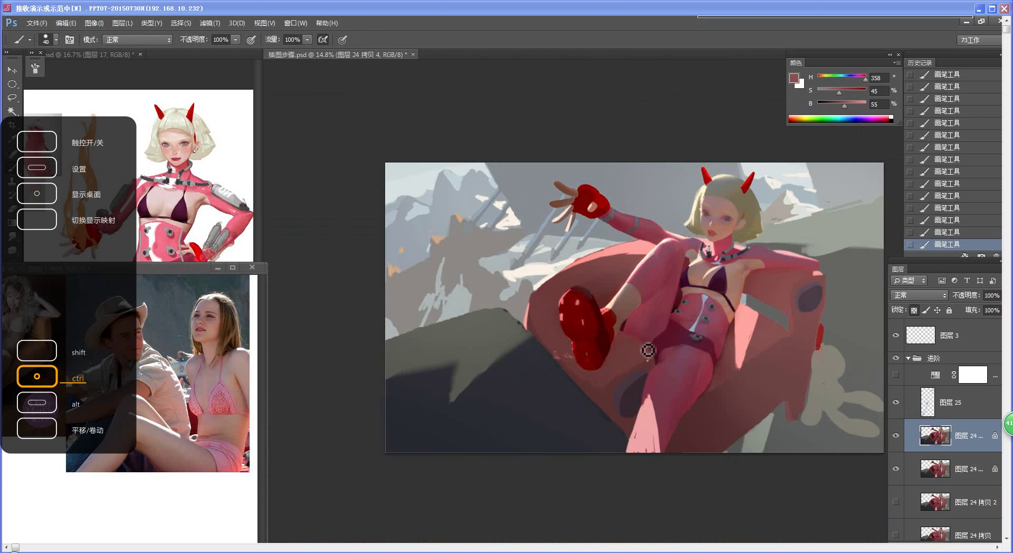
Set the Sponge tool to saturate mode (加色) at 30% flow and enrich the lower tip of the chest highlight
key(ctrl+space)
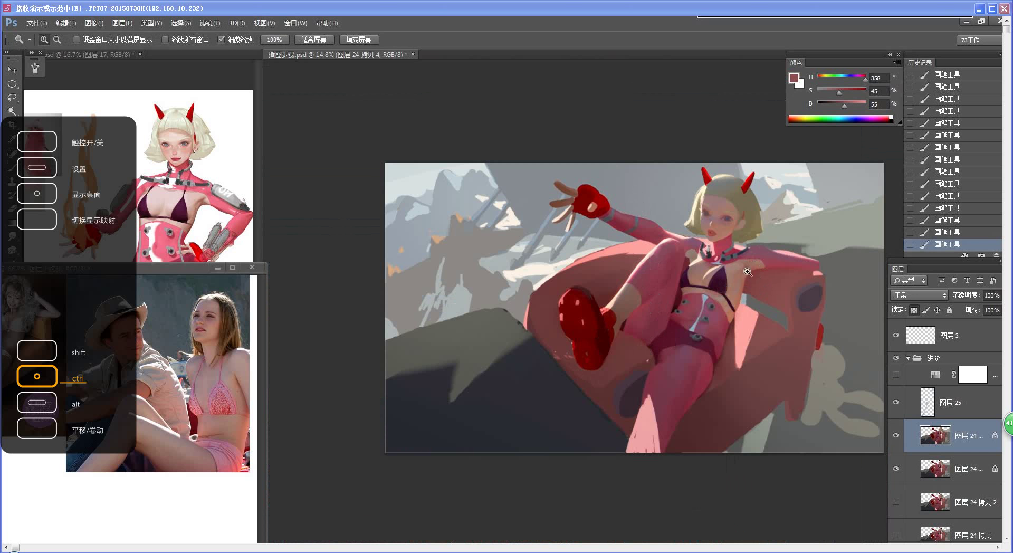
mouse_move(744, 259)
mouse_down()
mouse_move(727, 297)
mouse_move(632, 332)
mouse_up()
key(o)
key(bracketleft)
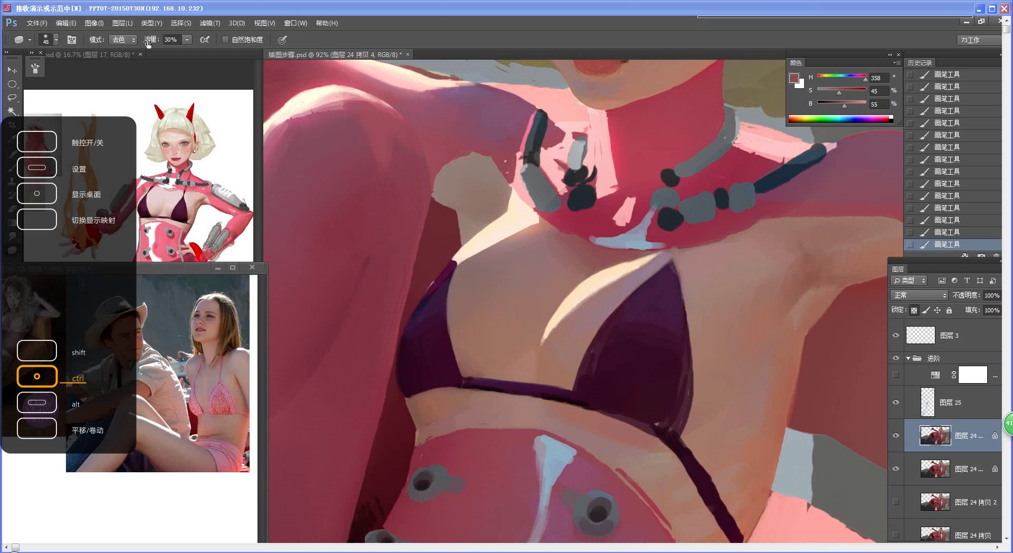
click(123, 40)
click(122, 53)
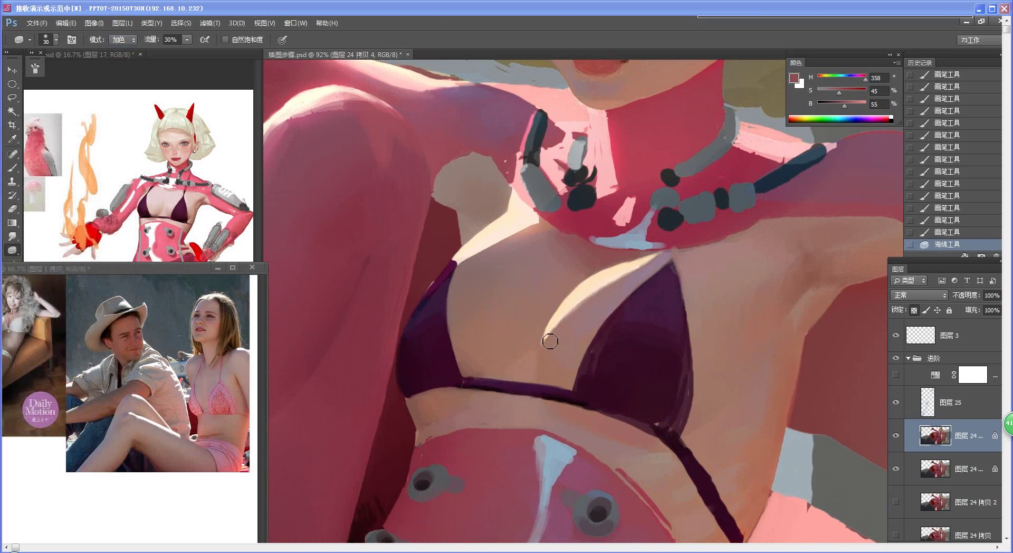
drag(564, 331, 549, 349)
key(bracketleft)
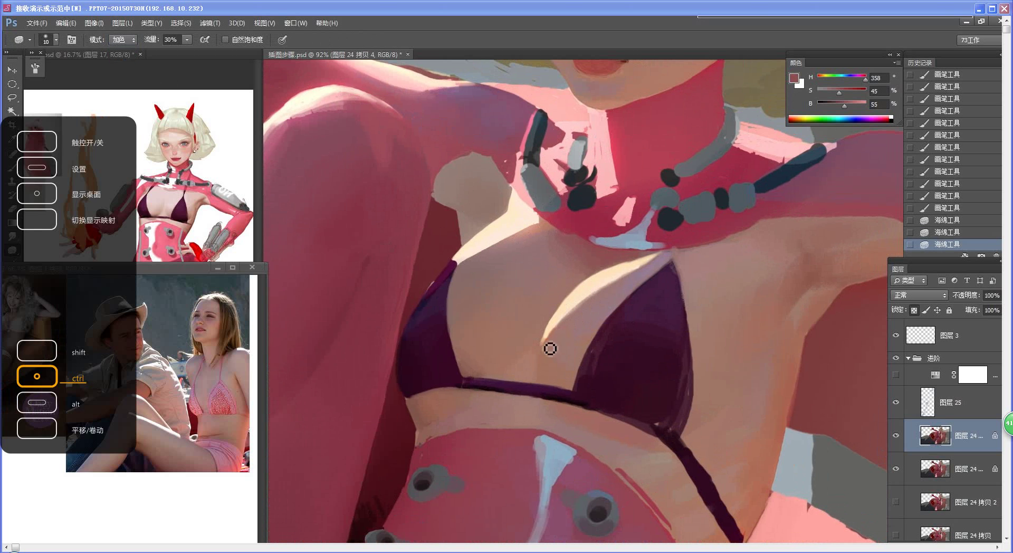
key(bracketright)
key(bracketright)
key(bracketright)
key(bracketright)
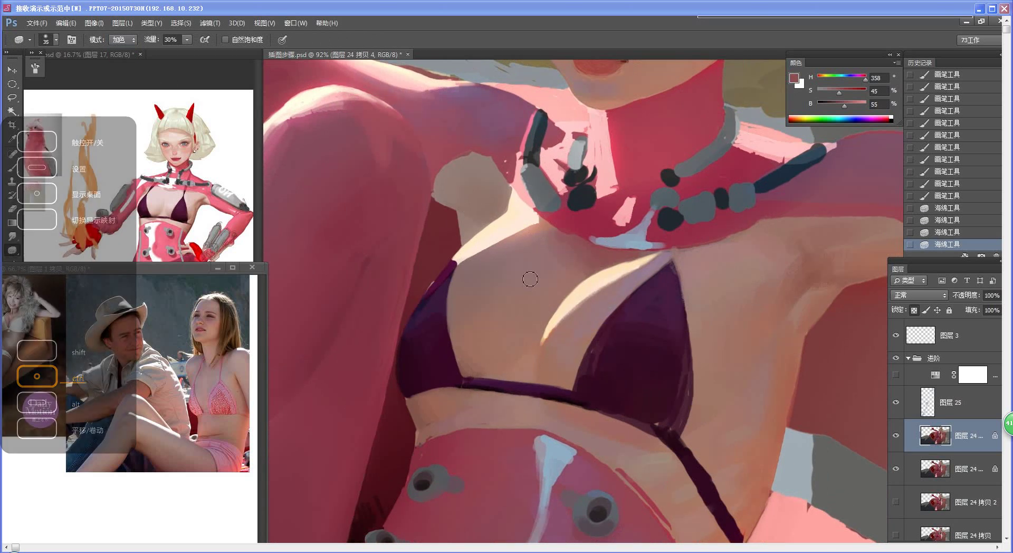
Enable vibrance (自然饱和度) for the Sponge tool and saturate the long edge of the chest highlight at 35 pixels
click(229, 39)
key(ctrl+z)
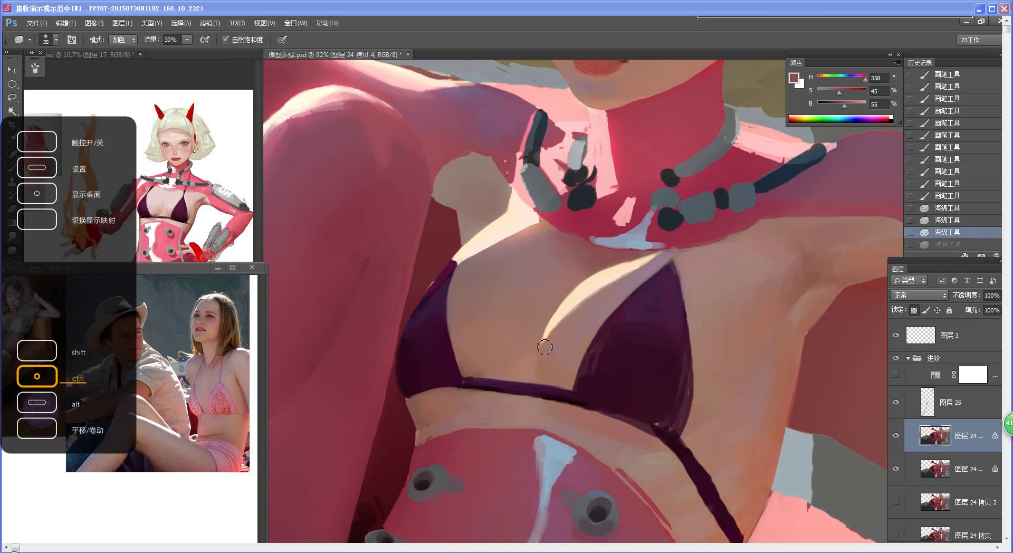
key(ctrl+z)
drag(624, 278, 585, 304)
mouse_move(627, 275)
mouse_down()
mouse_move(585, 306)
mouse_move(631, 275)
mouse_move(575, 311)
mouse_up()
mouse_move(633, 275)
mouse_down()
mouse_move(561, 325)
mouse_move(573, 313)
mouse_up()
mouse_move(596, 293)
mouse_down()
mouse_move(540, 353)
mouse_move(570, 315)
mouse_up()
drag(620, 281, 565, 321)
drag(604, 288, 562, 325)
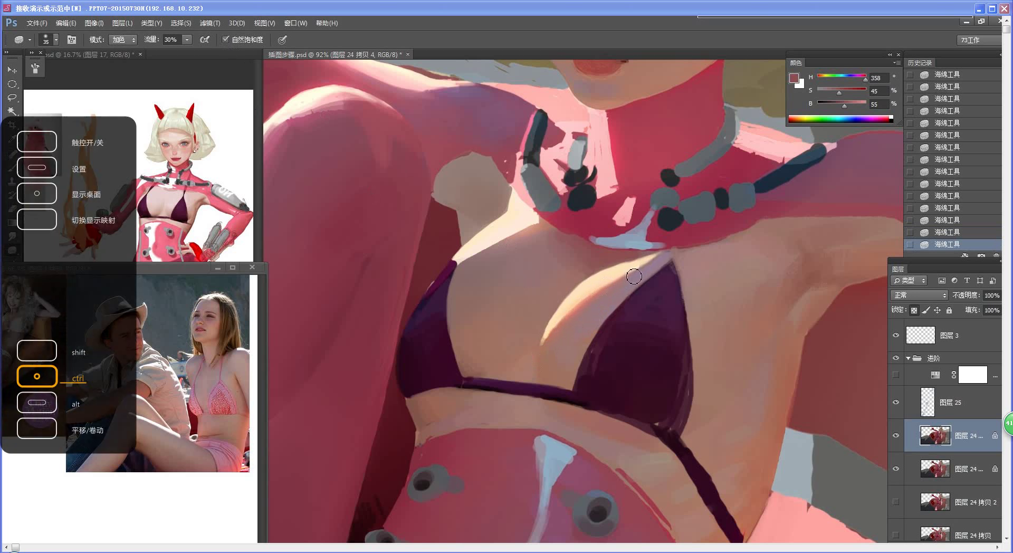
Saturate the upper end of the chest highlight beside the bikini cup with a 15-pixel Sponge
key(bracketleft)
key(bracketleft)
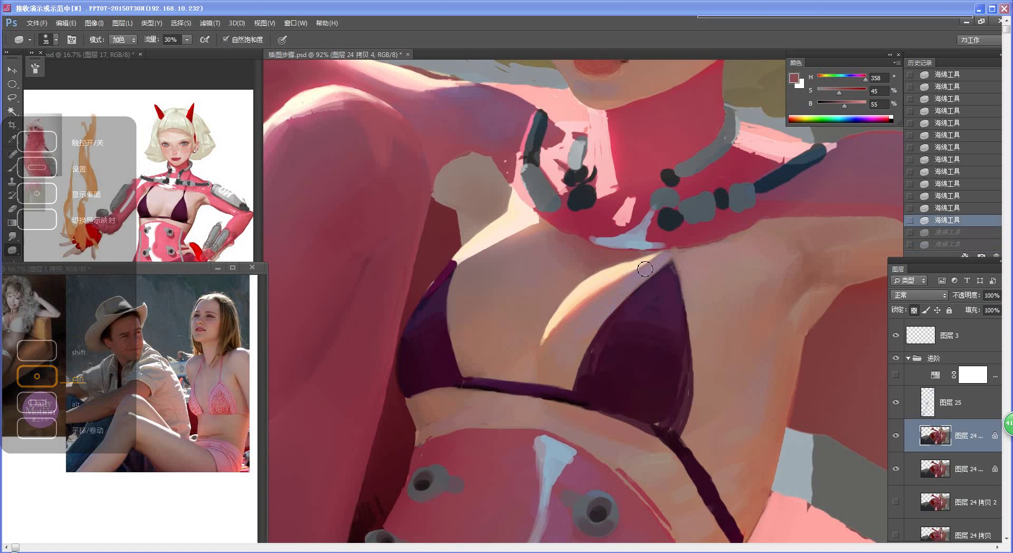
key(bracketright)
drag(666, 260, 618, 289)
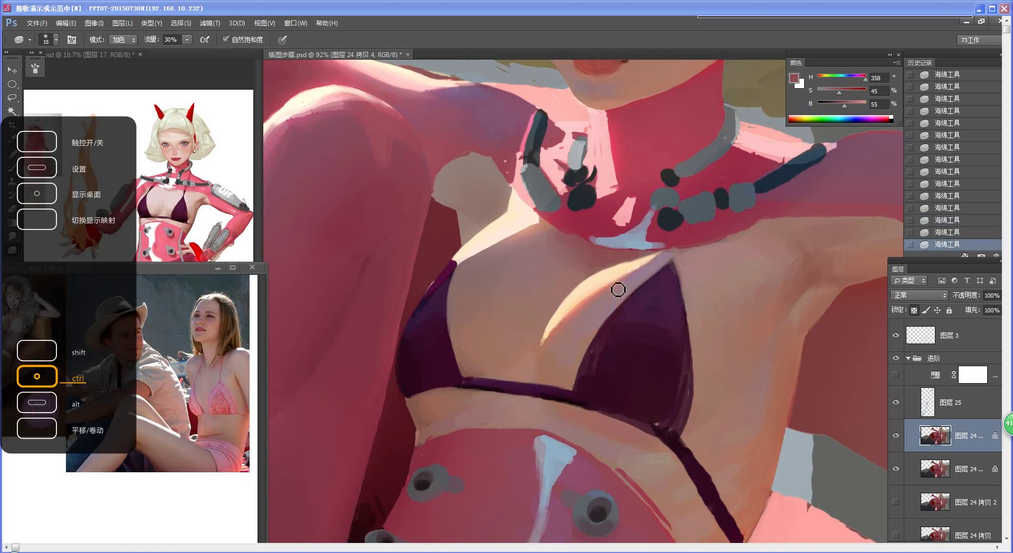
drag(665, 261, 610, 297)
drag(596, 332, 567, 388)
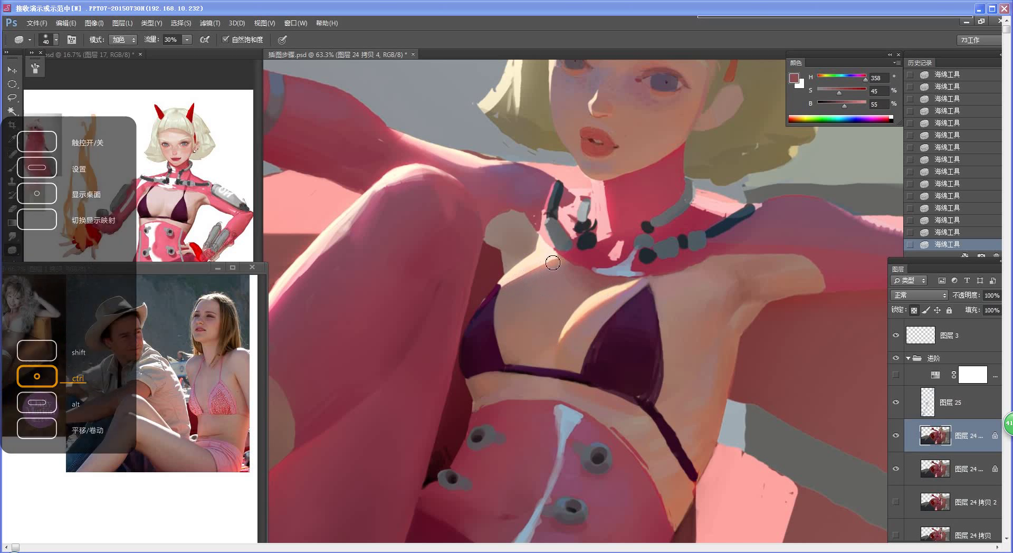
Lighten the chest highlight beside the cleavage with the Dodge tool, using the highlights range (高光) at 30% exposure
key(alt)
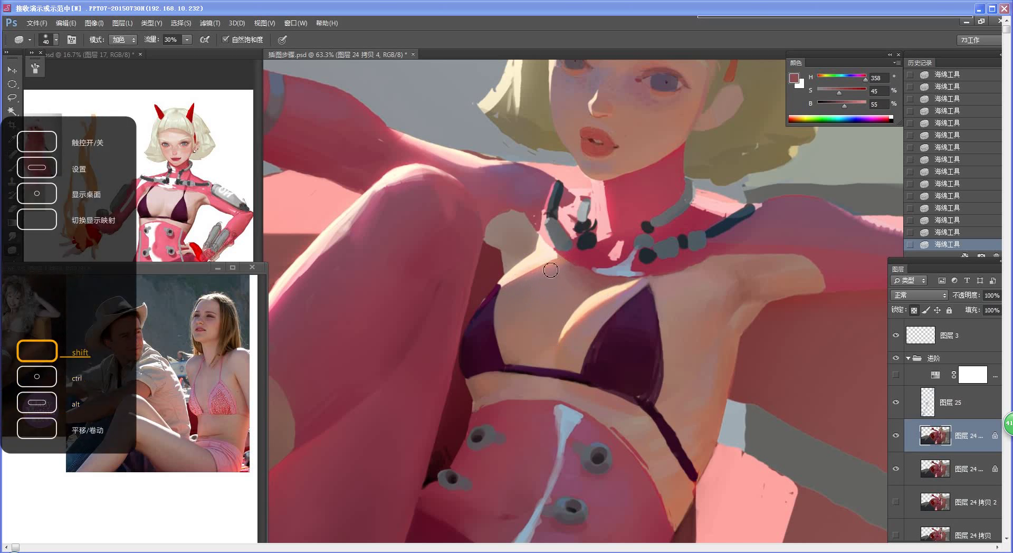
key(ctrl+space)
drag(494, 329, 466, 315)
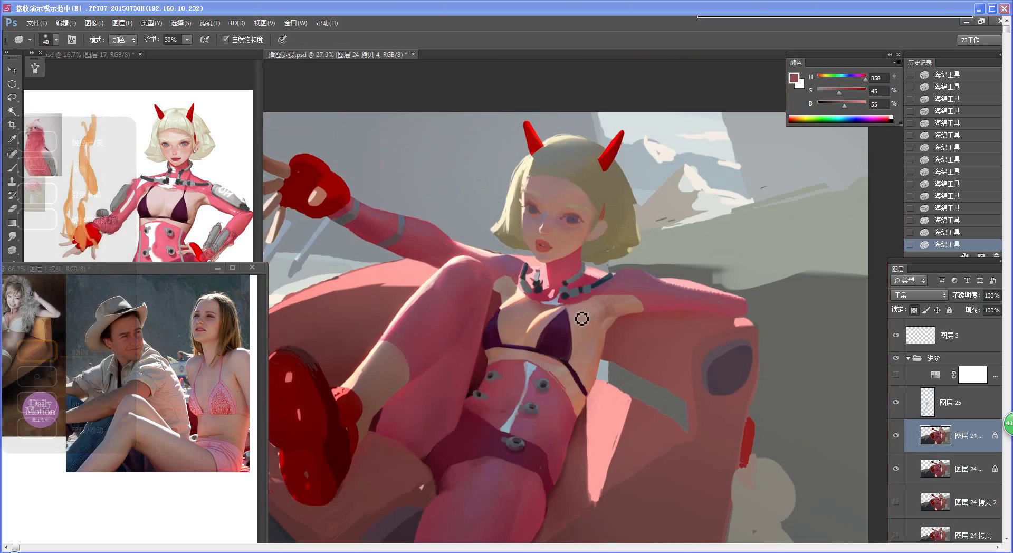
drag(577, 320, 613, 318)
key(o)
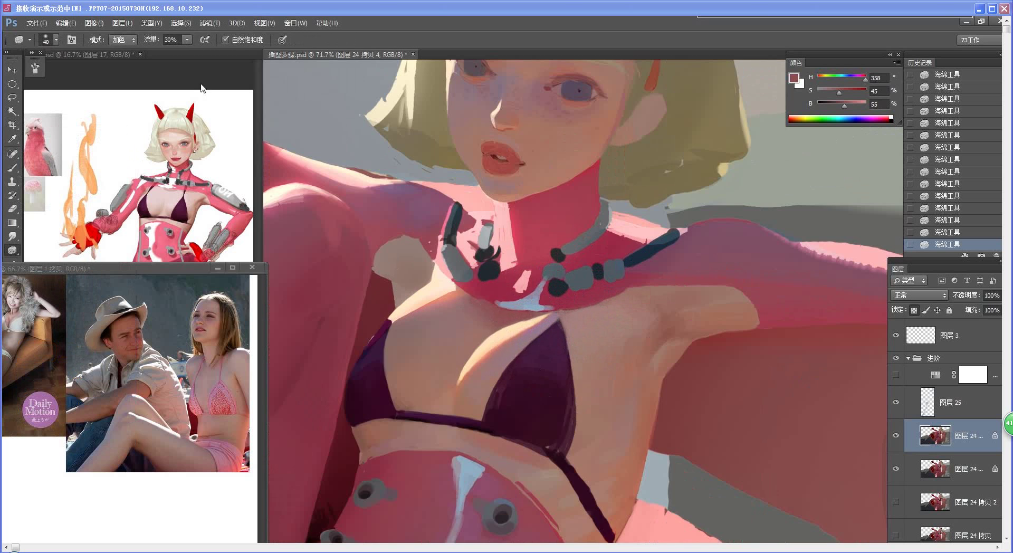
click(11, 248)
click(44, 249)
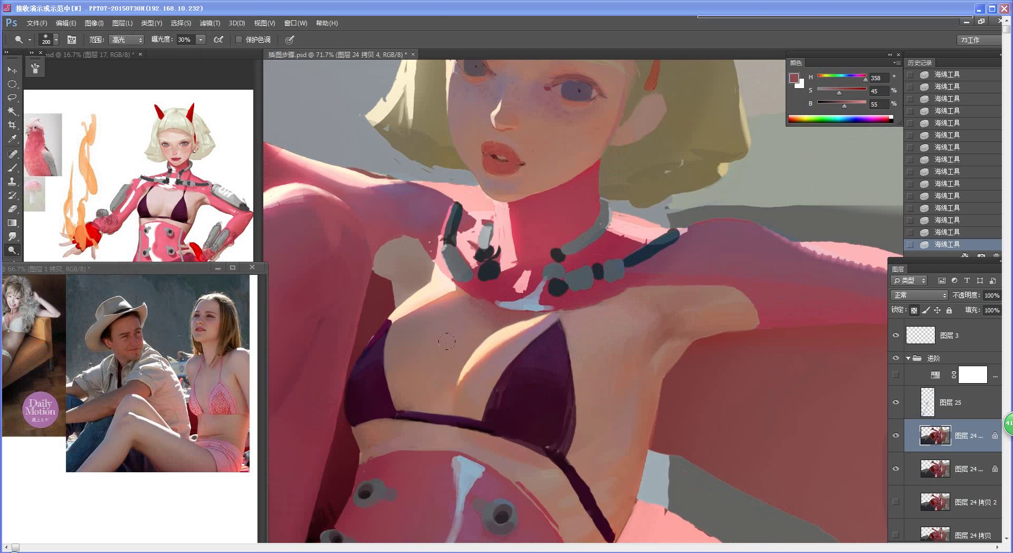
key(bracketleft)
key(bracketleft)
mouse_move(486, 347)
mouse_down()
mouse_move(468, 376)
mouse_move(493, 343)
mouse_move(503, 353)
mouse_move(506, 333)
mouse_move(469, 377)
mouse_move(475, 371)
mouse_up()
key(bracketright)
key(bracketleft)
key(bracketleft)
key(bracketleft)
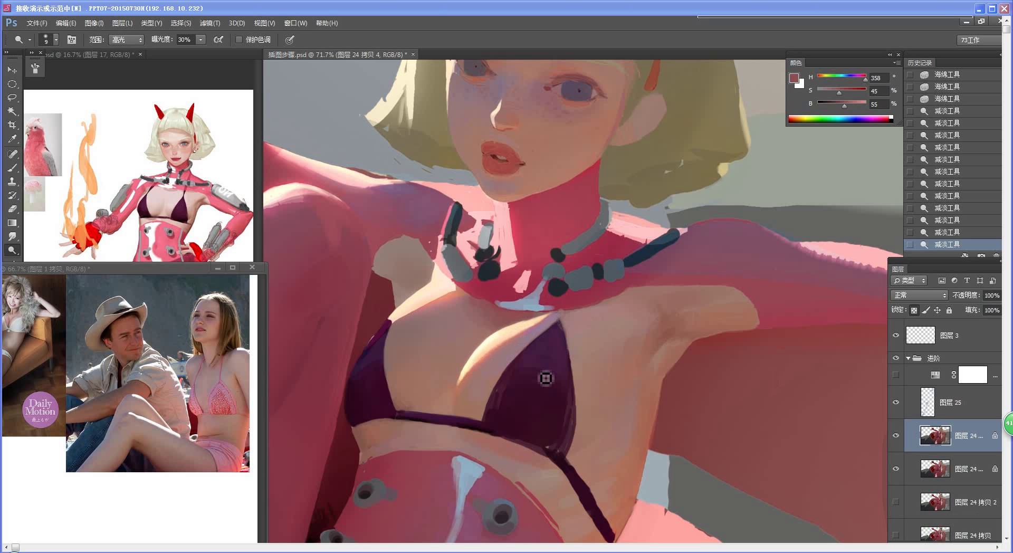
Check the whole painting, read the incoming chat question about clothing highlights, and return to the canvas
key(ctrl+space)
drag(565, 393, 470, 396)
drag(686, 409, 657, 418)
scroll(657, 417, down, 2)
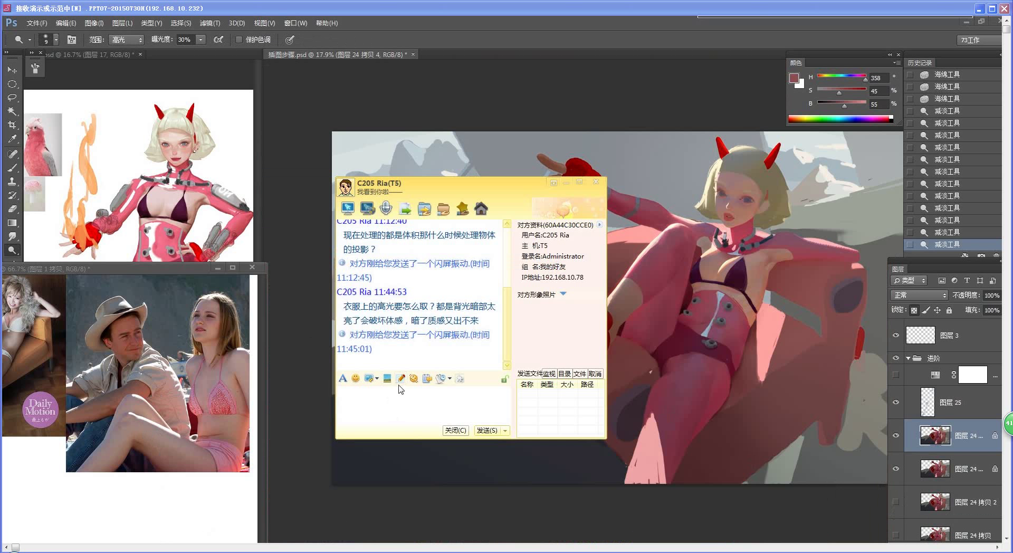
click(710, 348)
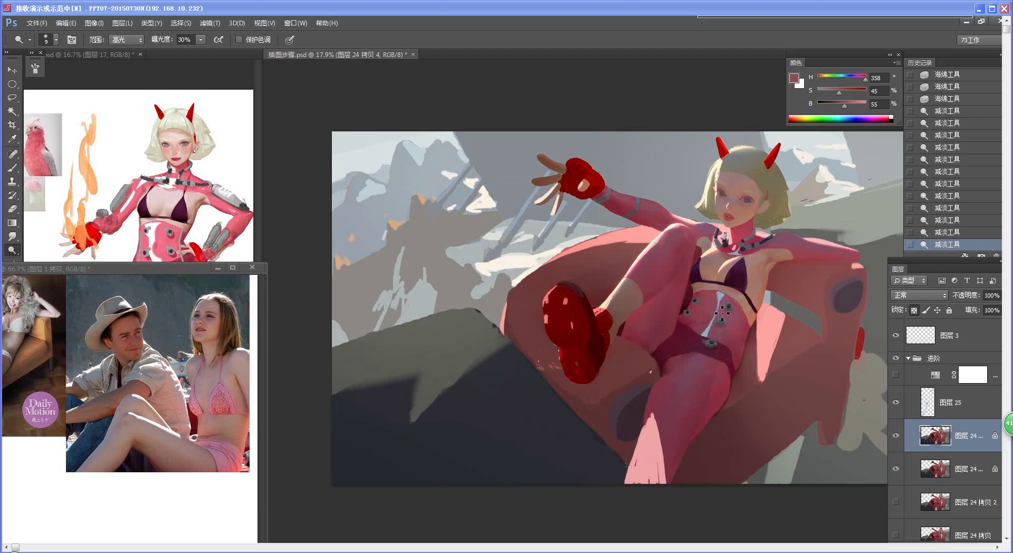
Reshape the pale blue abdomen stripe on the layer 图层 25 by erasing along its edges with a 50-pixel eraser
drag(722, 314, 536, 338)
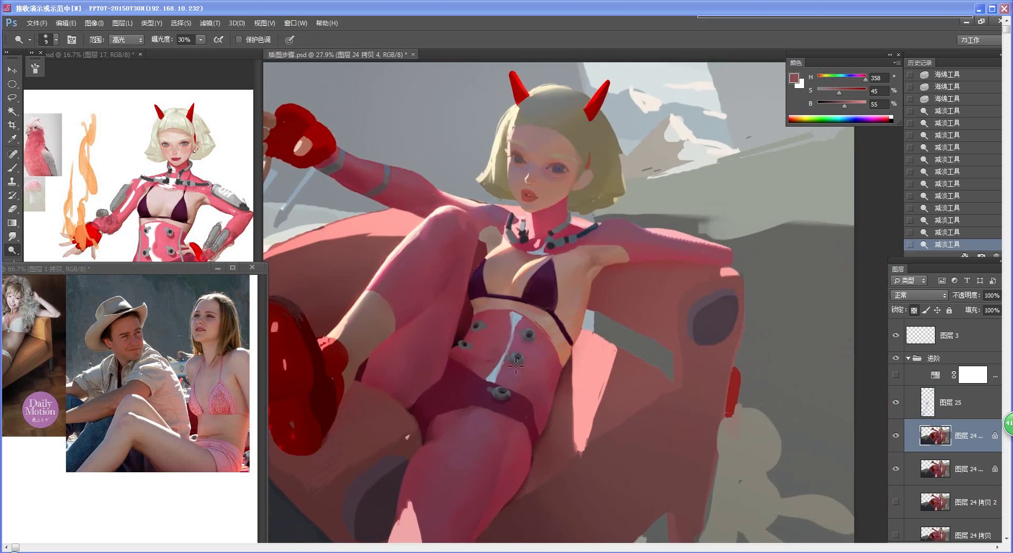
scroll(538, 363, up, 1)
key(alt+bracketright)
key(e)
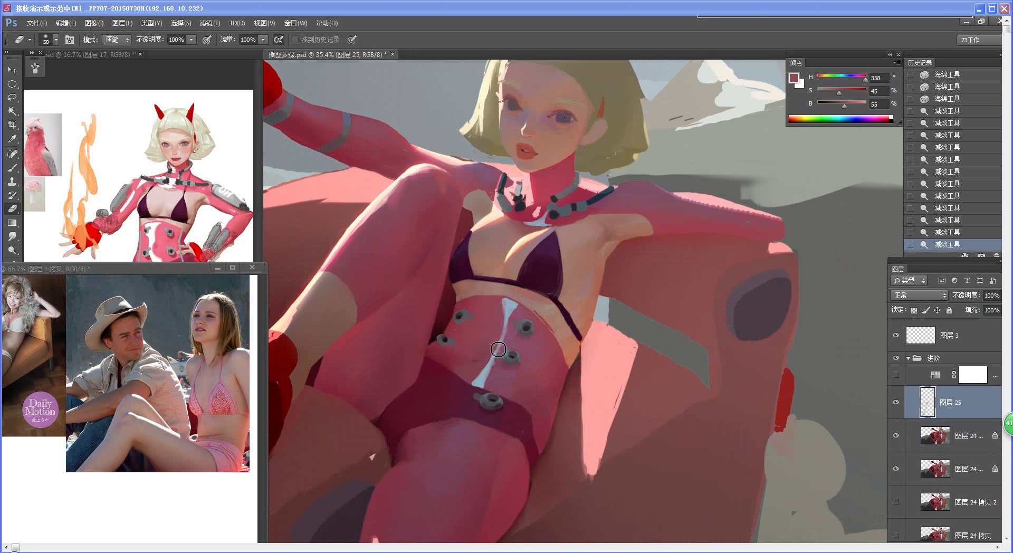
mouse_move(499, 350)
mouse_down()
mouse_move(489, 369)
mouse_move(510, 351)
mouse_move(490, 396)
mouse_up()
drag(515, 332, 502, 366)
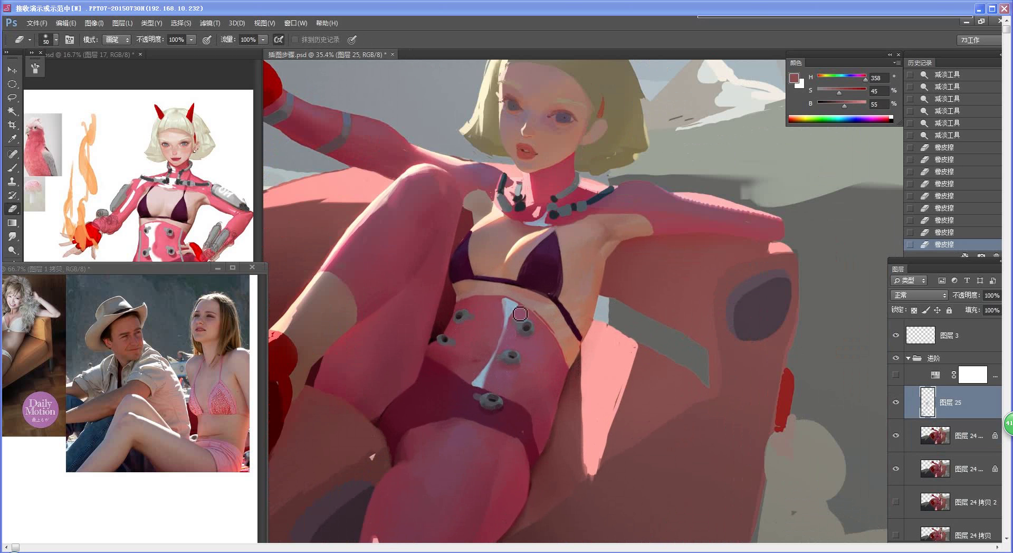
mouse_move(520, 313)
mouse_down()
mouse_move(505, 302)
mouse_move(491, 348)
mouse_up()
drag(612, 296, 580, 290)
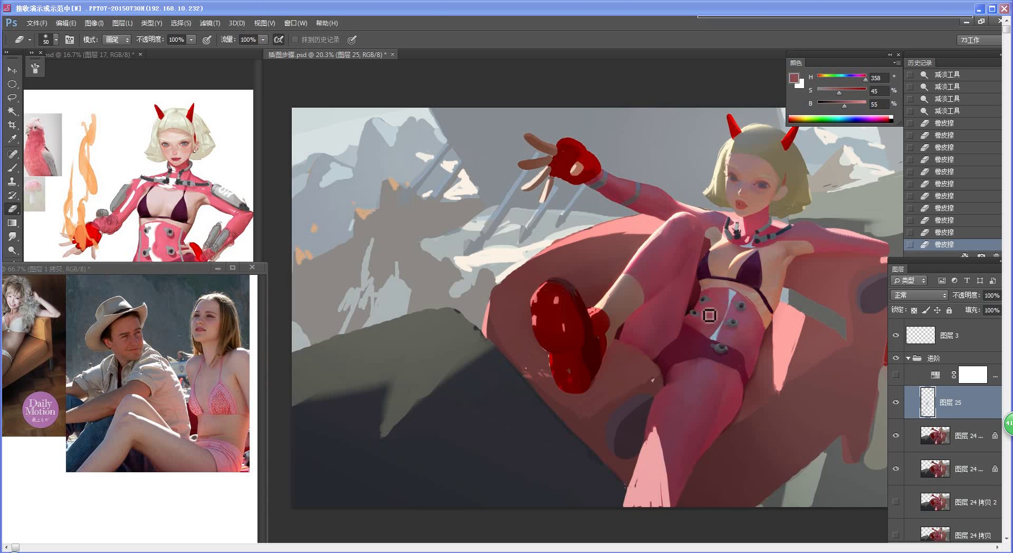
Show the greyscale adjustment layer temporarily to check the figure's values, and hide it again
mouse_move(744, 346)
mouse_down()
mouse_move(755, 347)
mouse_move(585, 370)
mouse_up()
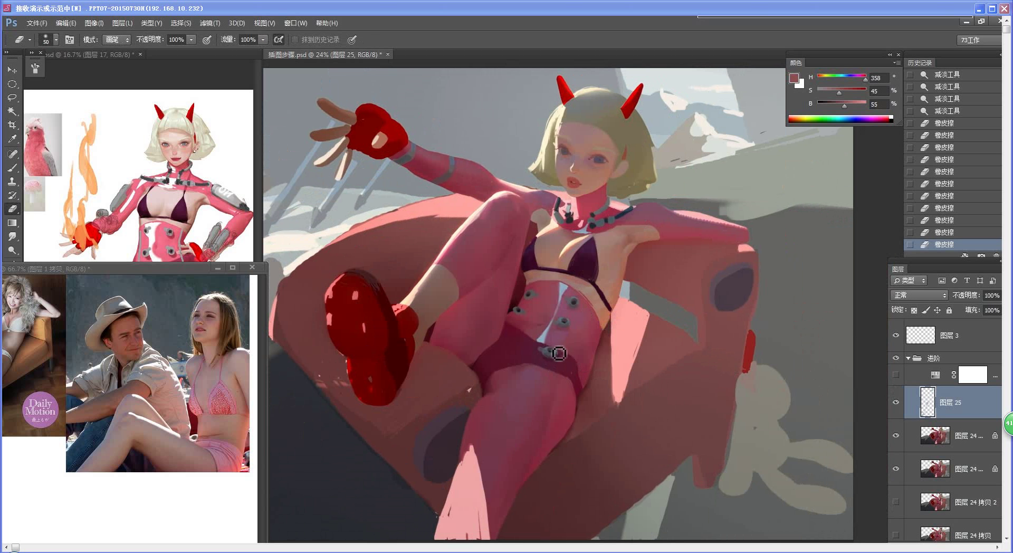
click(895, 373)
key(z)
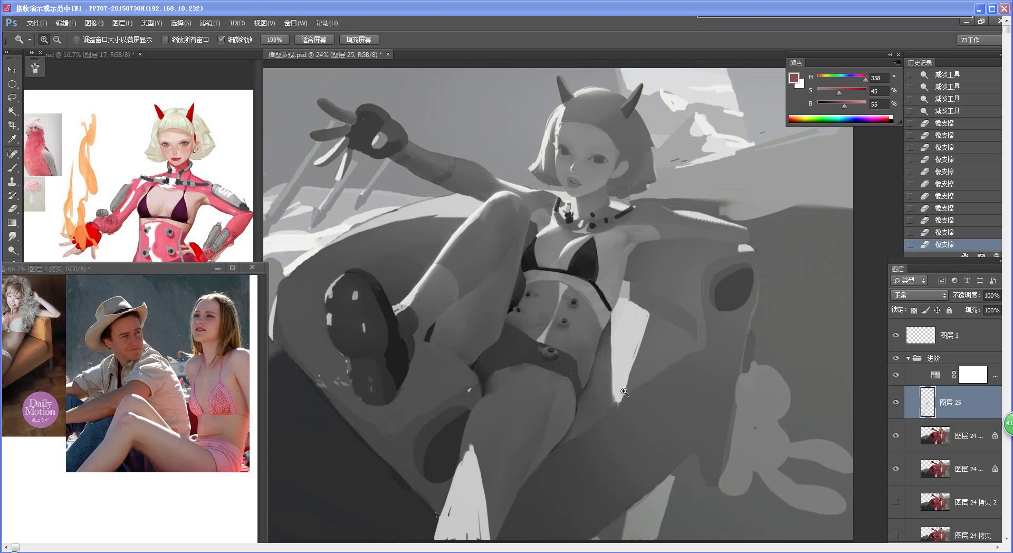
key(e)
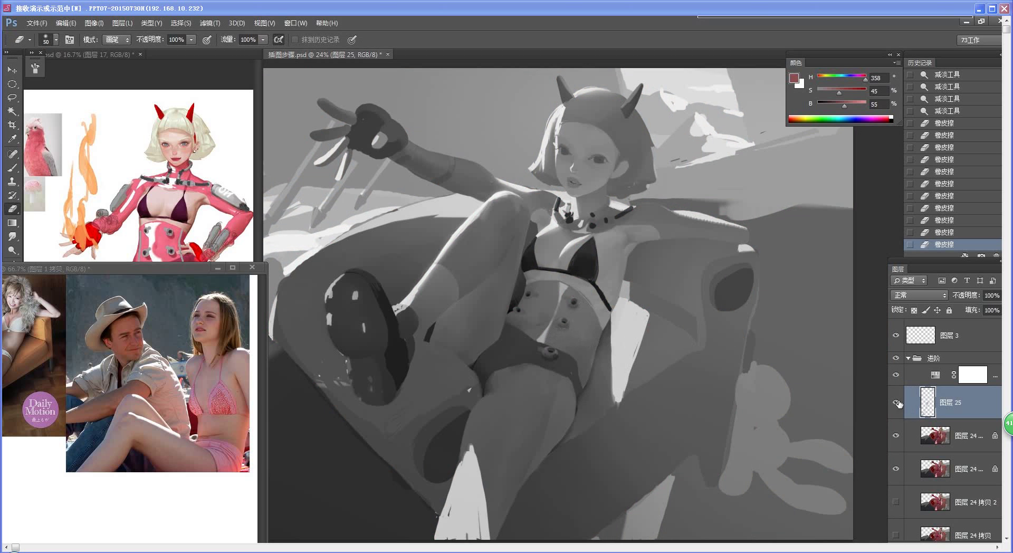
click(895, 375)
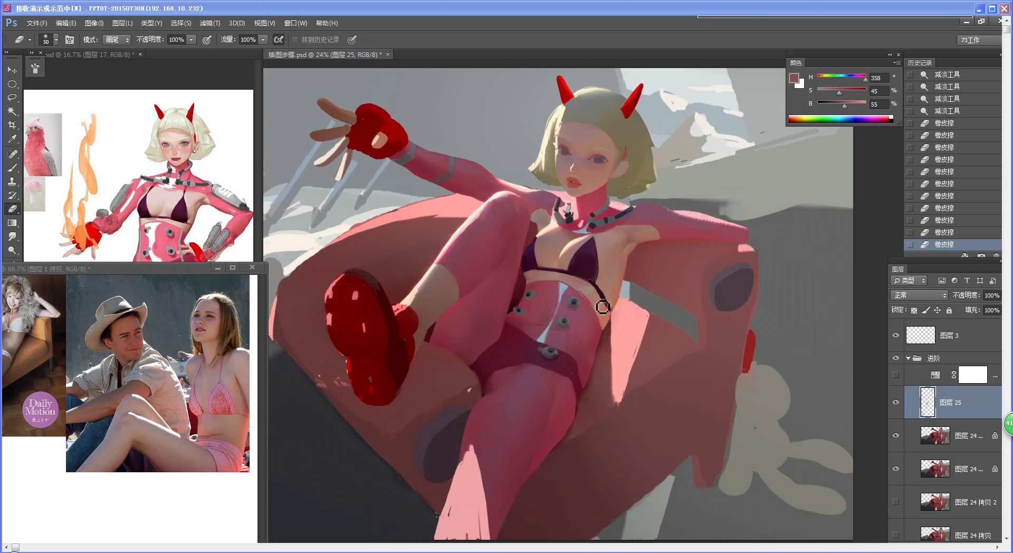
Adjust the abdomen stripe on 图层 25 with Hue/Saturation, setting saturation to +35 and lightness to -24
key(ctrl+u)
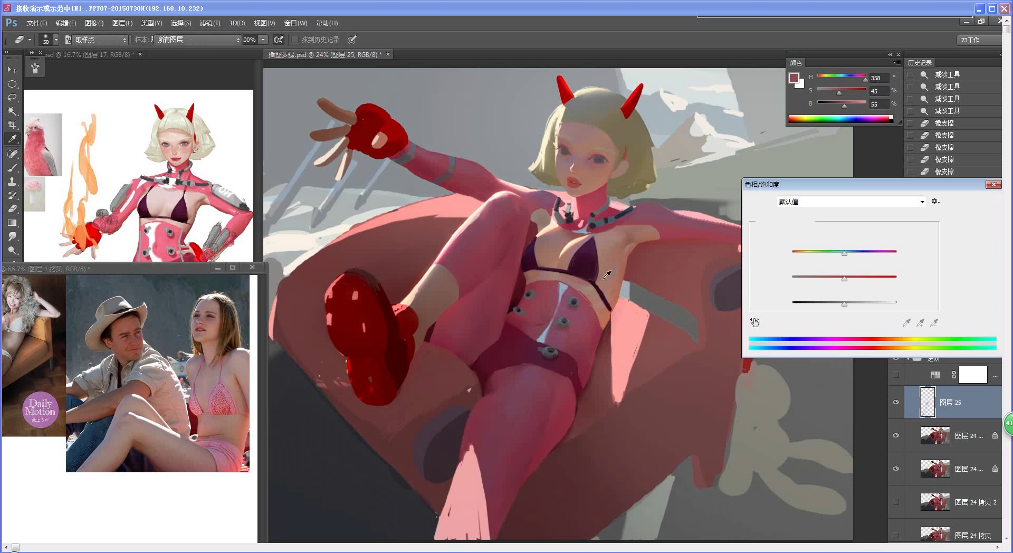
drag(843, 303, 854, 280)
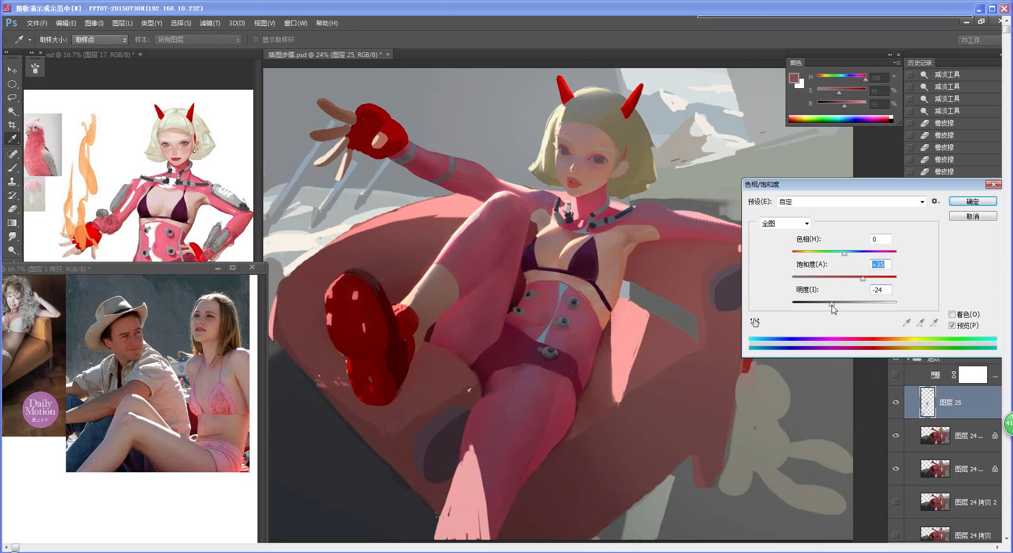
click(973, 202)
key(e)
Show the greyscale adjustment layer to check the whole painting's values, and open the incoming chat message about the Sponge tool
scroll(769, 287, down, 1)
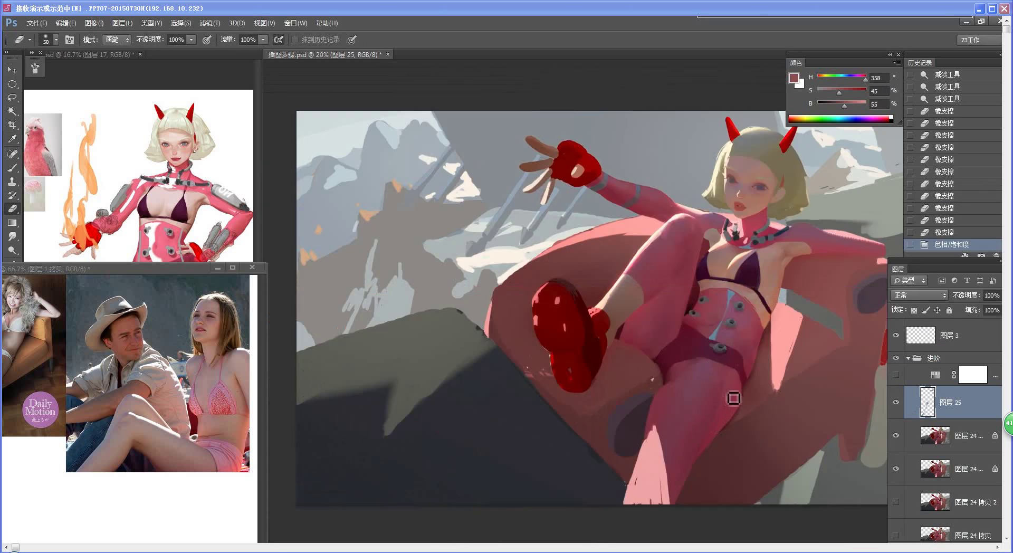
click(896, 374)
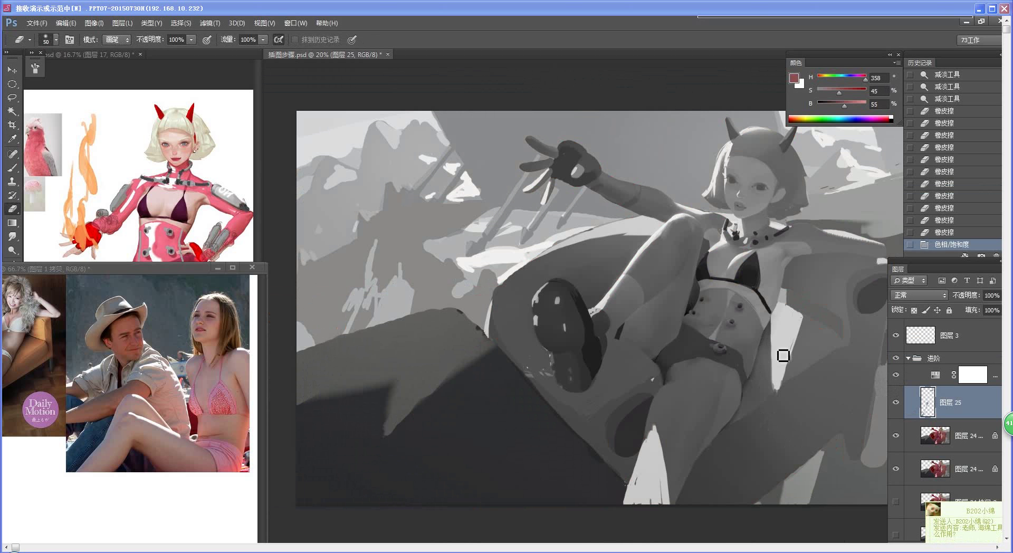
click(967, 524)
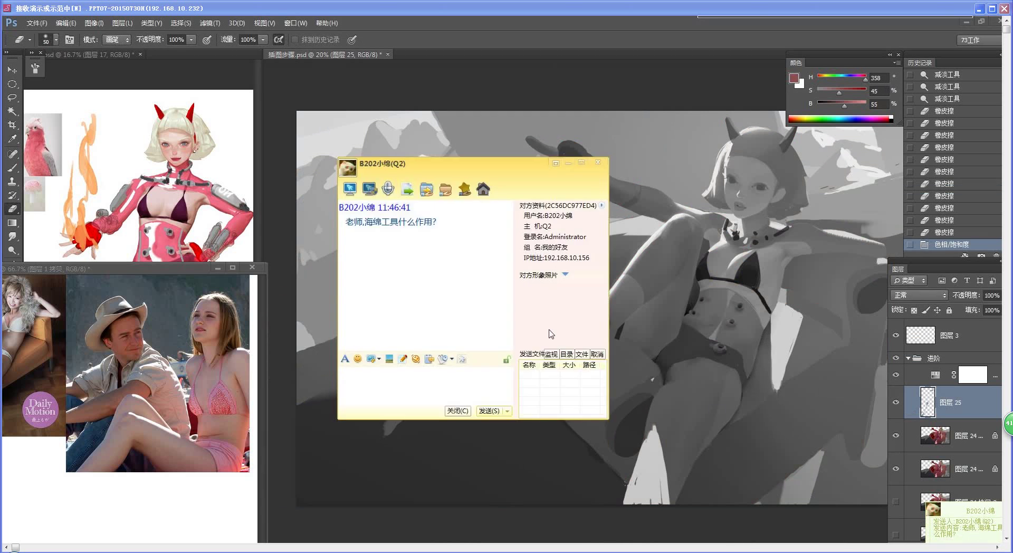
Replace the last Hue/Saturation adjustment on 图层 25 with a new lightness adjustment, and hide the greyscale adjustment layer
click(468, 484)
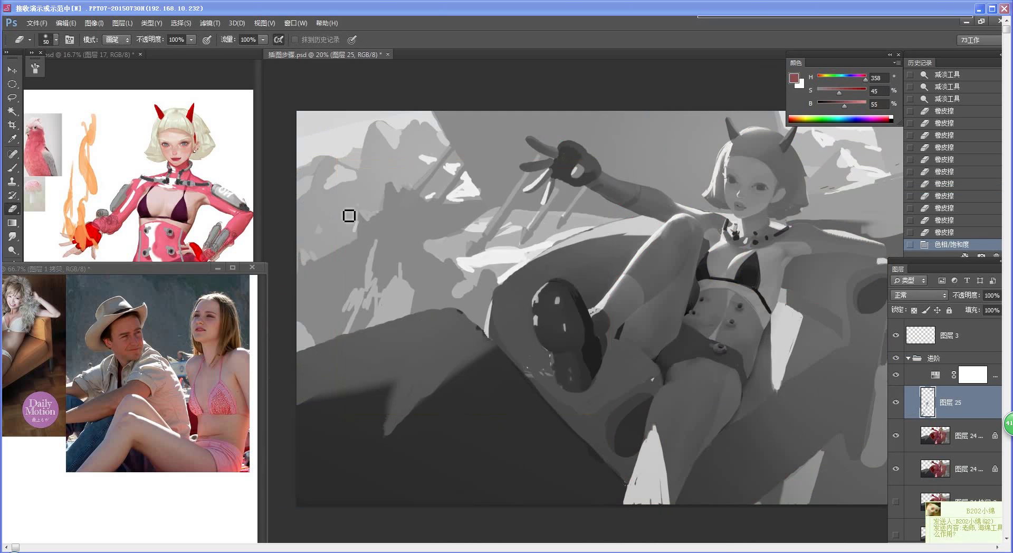
key(ctrl+z)
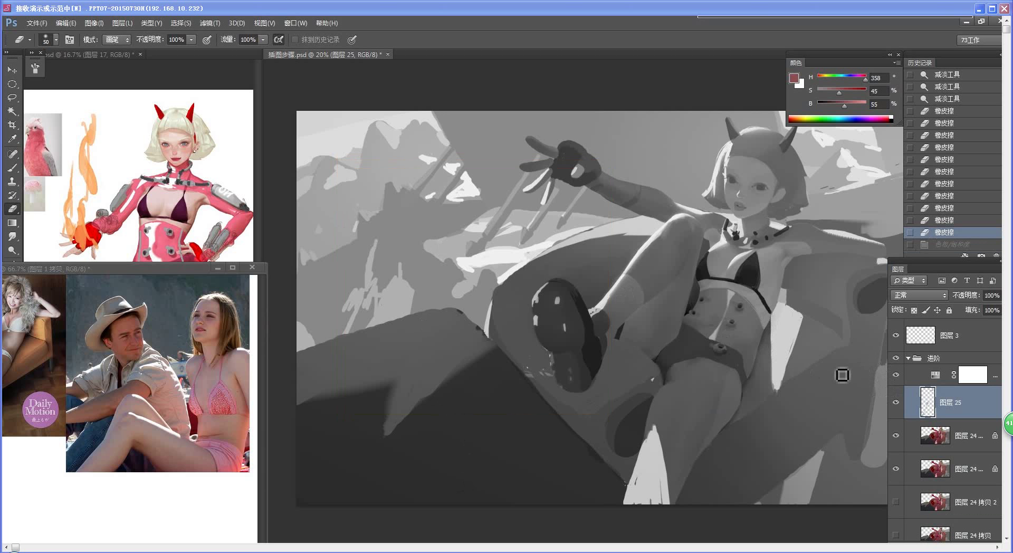
key(ctrl+u)
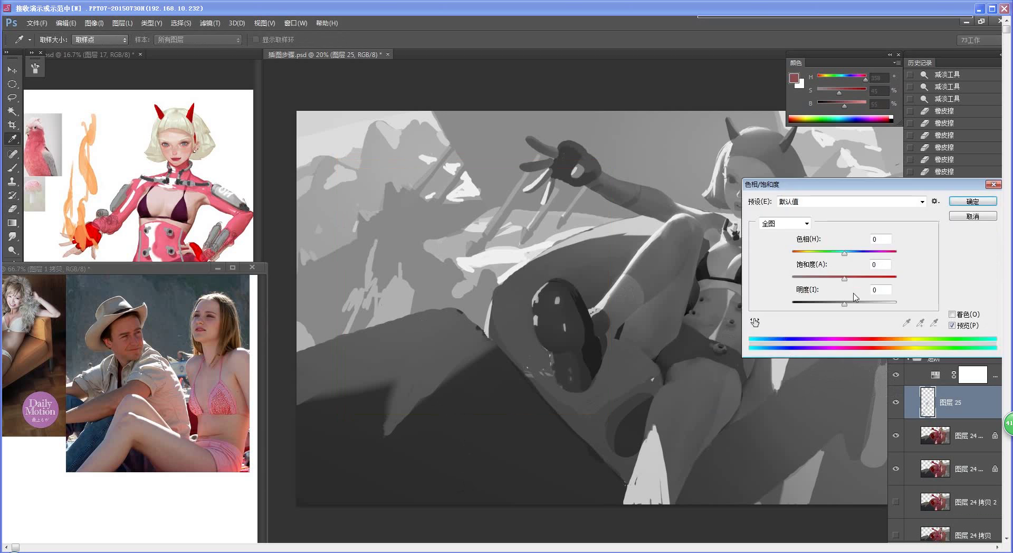
drag(845, 304, 844, 304)
click(962, 203)
click(896, 375)
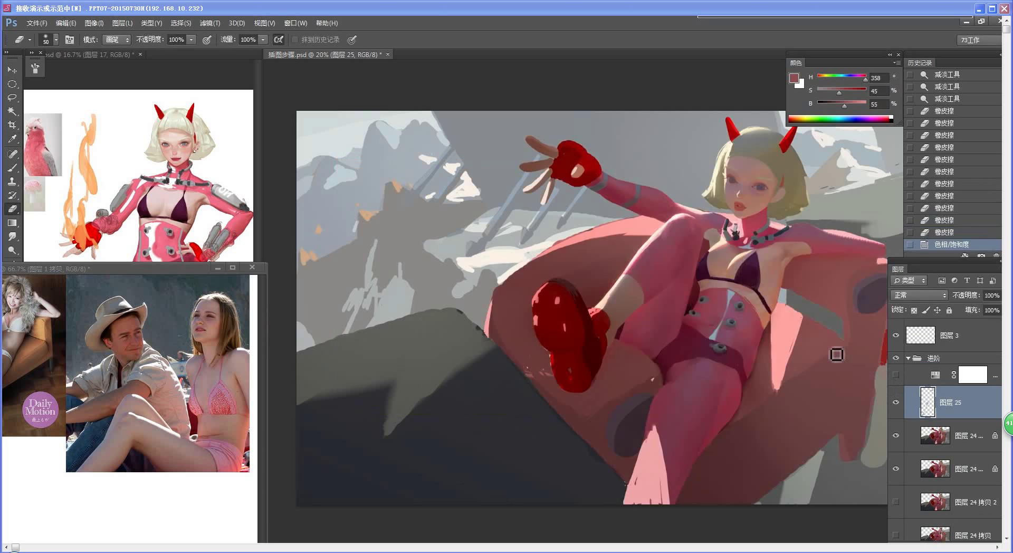
Switch to the Sponge tool in saturate mode with 30% flow, focusing on the woman's chest
key(z)
click(369, 156)
click(369, 190)
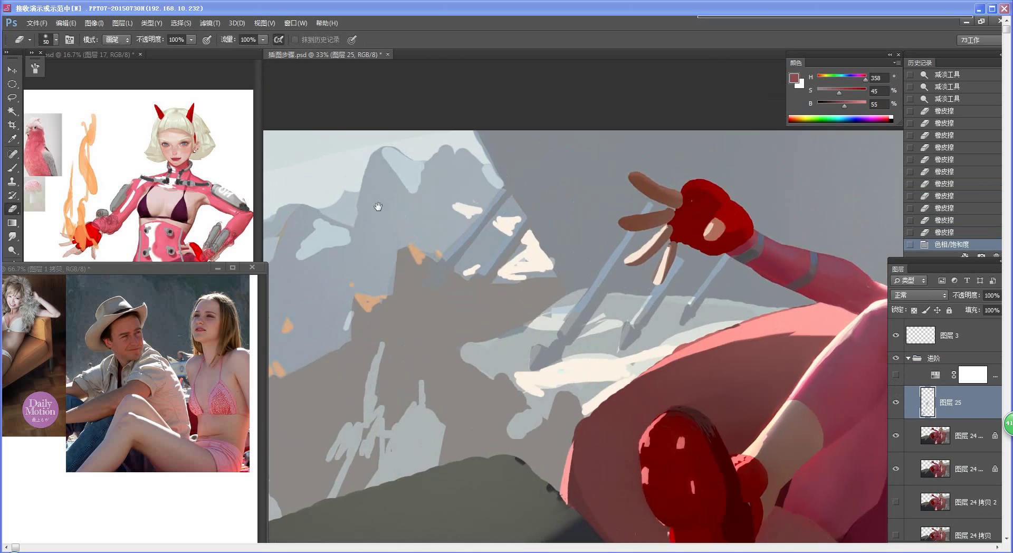
key(e)
key(o)
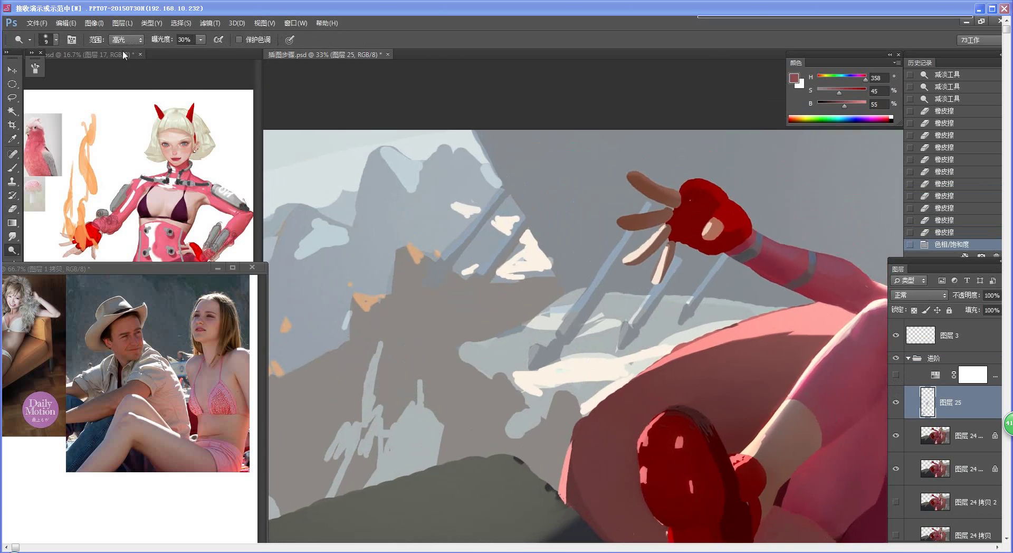
drag(16, 251, 48, 273)
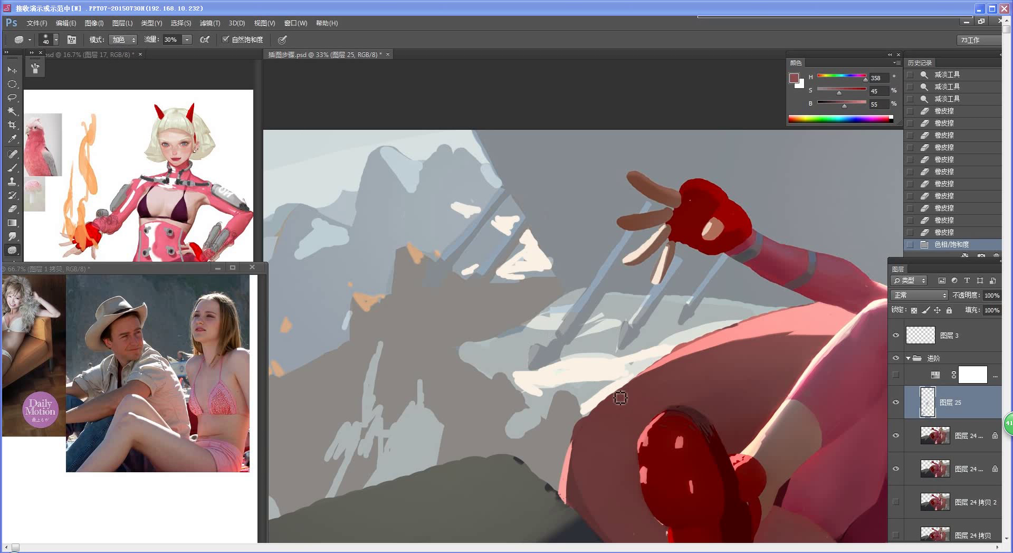
drag(620, 399, 137, 352)
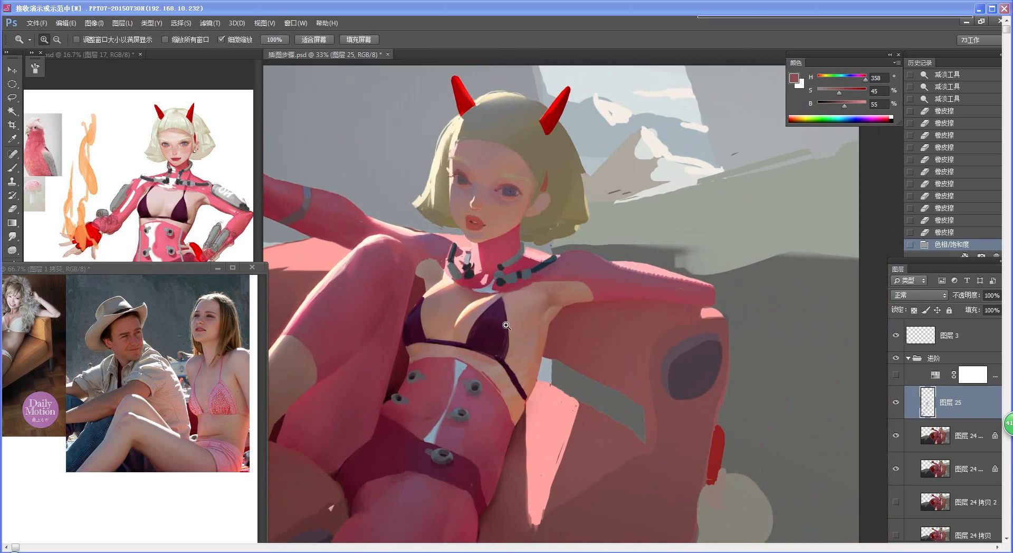
drag(523, 346, 578, 344)
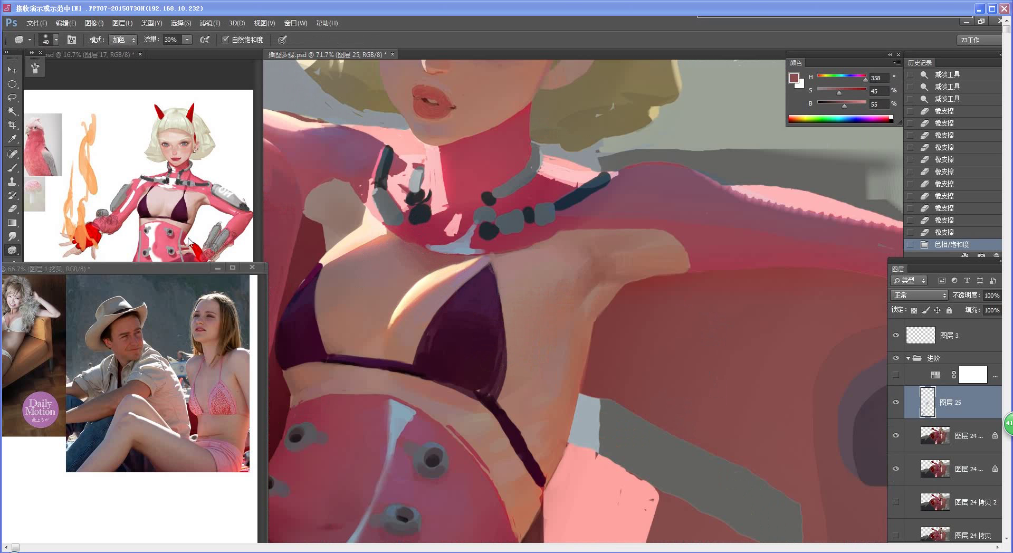
Brighten the lit edge of the breast on 图层 24 拷贝 4 with a 45-pixel Dodge brush, set to highlights at 30% exposure
right_click(14, 252)
click(47, 248)
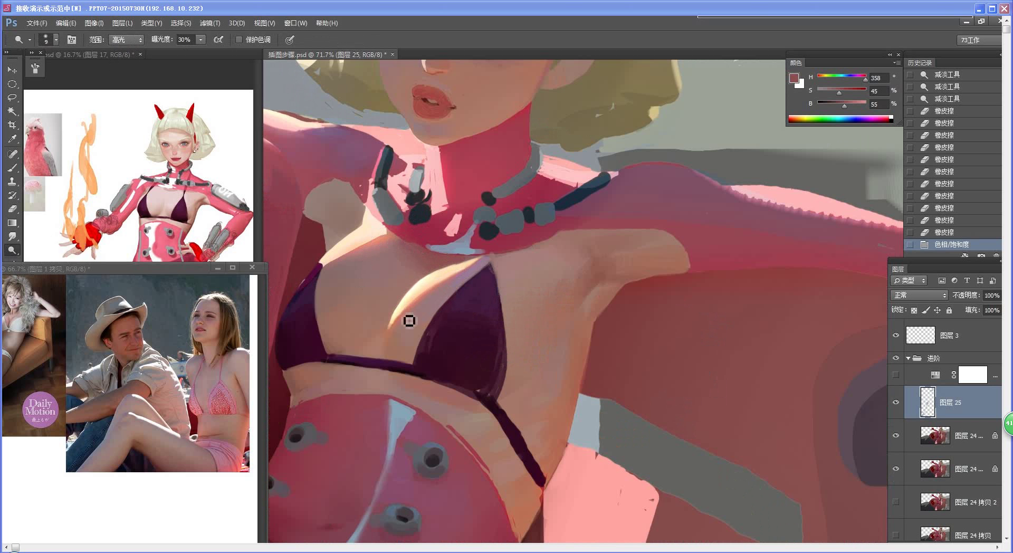
key(bracketright)
key(bracketright)
key(bracketright)
key(bracketright)
click(916, 441)
drag(403, 305, 444, 273)
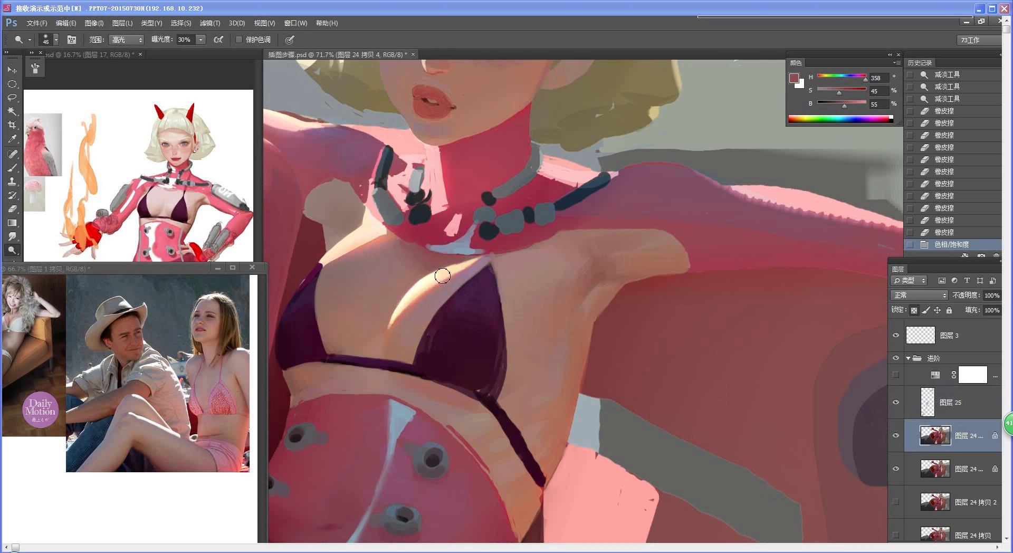
drag(403, 305, 482, 259)
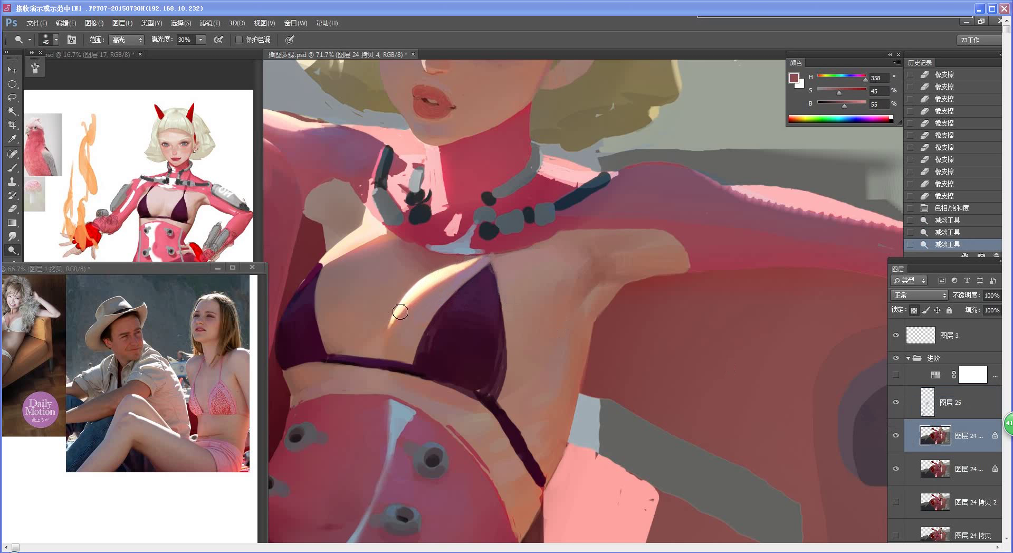
Dodge the lower end of the breast's lit edge with repeated dabs of a smaller brush
key(bracketleft)
key(bracketleft)
click(404, 312)
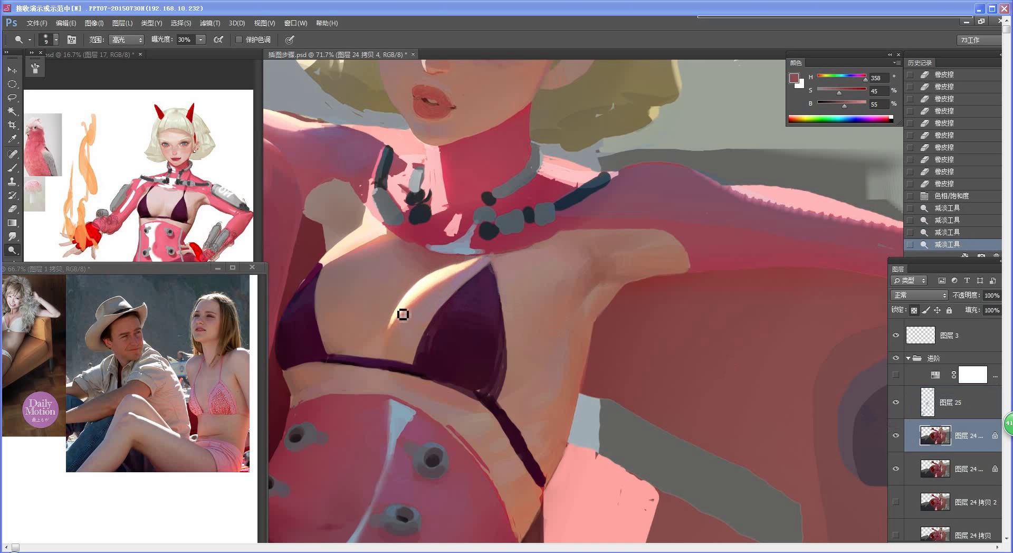
click(398, 322)
click(403, 316)
click(398, 321)
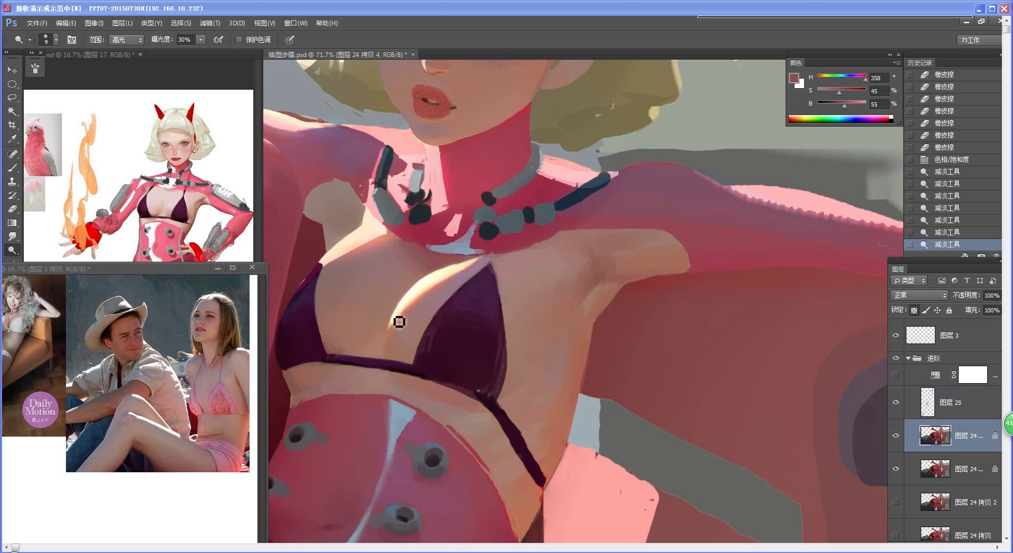
click(398, 323)
click(399, 323)
click(398, 326)
click(395, 327)
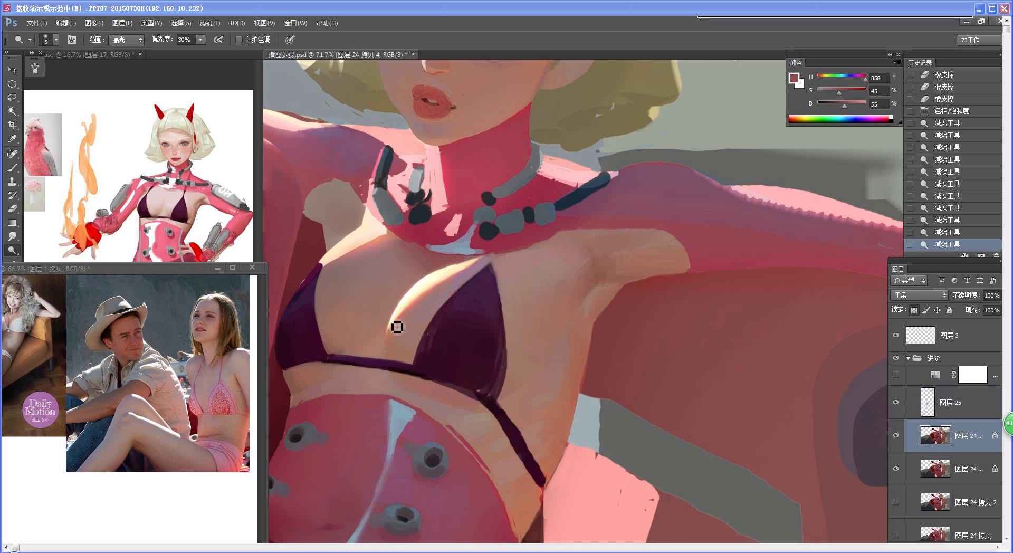
click(396, 327)
click(403, 312)
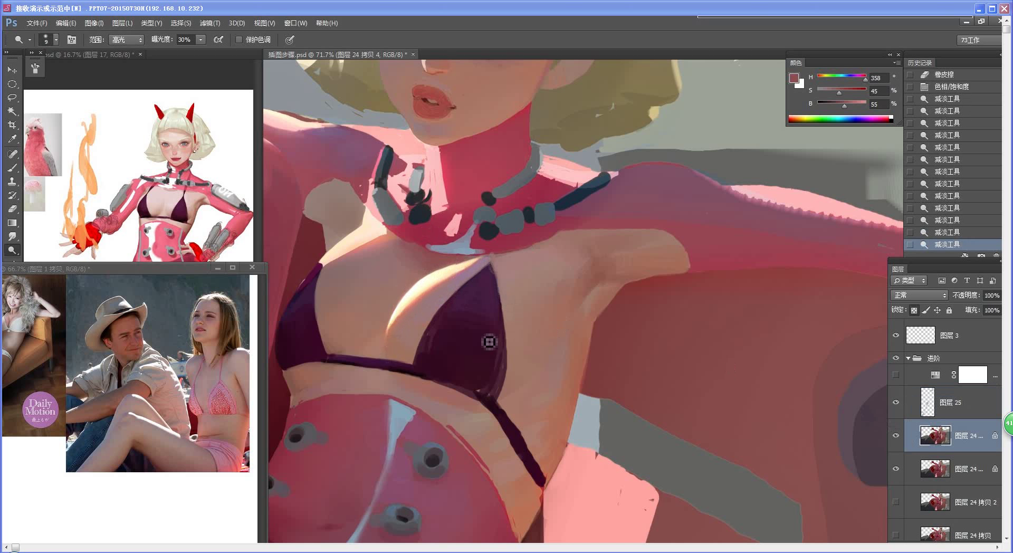
Dodge the chest skin just below the collar with a 35-pixel brush, undoing an unwanted stroke
mouse_move(503, 372)
mouse_down()
mouse_move(460, 396)
mouse_move(470, 407)
mouse_up()
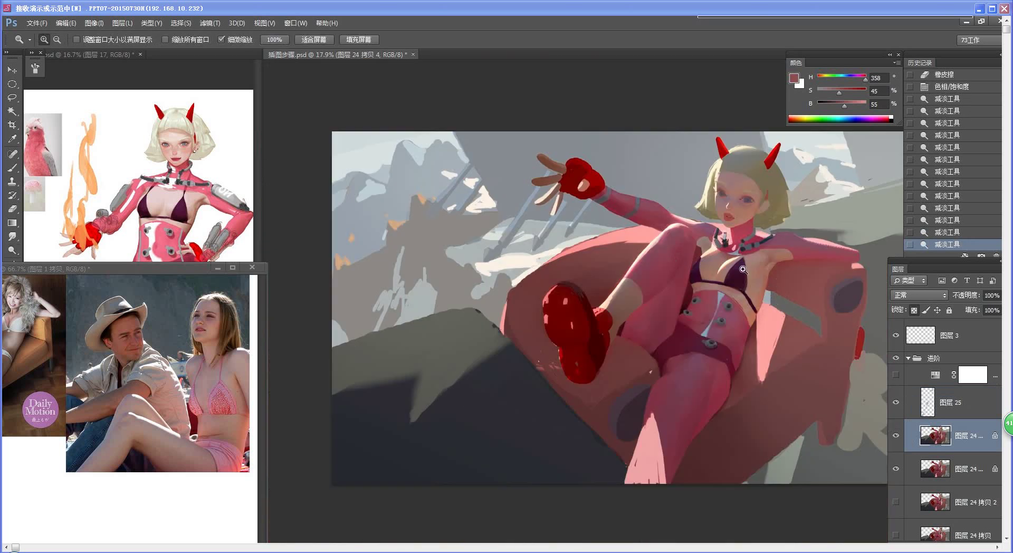
drag(743, 218, 762, 285)
mouse_move(623, 354)
mouse_down()
mouse_move(558, 385)
mouse_move(540, 358)
mouse_move(556, 348)
mouse_up()
key(bracketright)
key(bracketright)
key(bracketright)
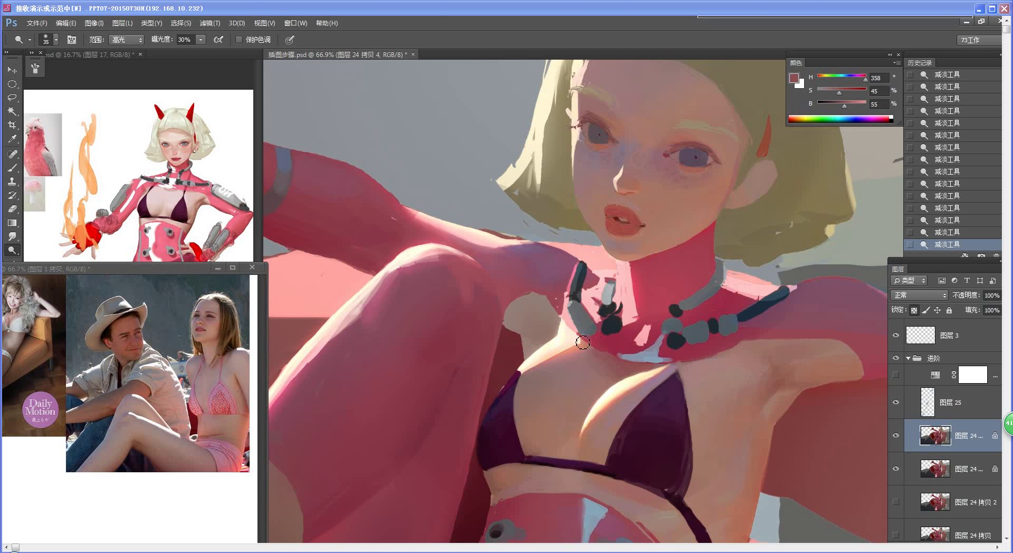
key(ctrl+z)
drag(570, 330, 564, 341)
drag(564, 434, 534, 423)
mouse_move(555, 494)
mouse_down()
mouse_move(463, 344)
mouse_move(425, 353)
mouse_move(483, 322)
mouse_up()
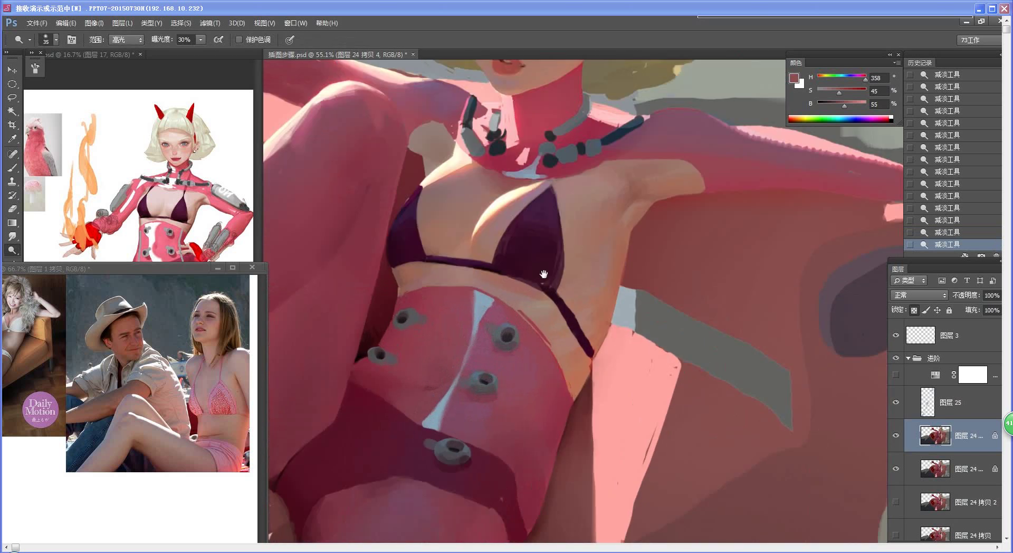
Dodge the pale pink highlight running down the suit's neck
drag(551, 233, 495, 386)
drag(488, 295, 507, 295)
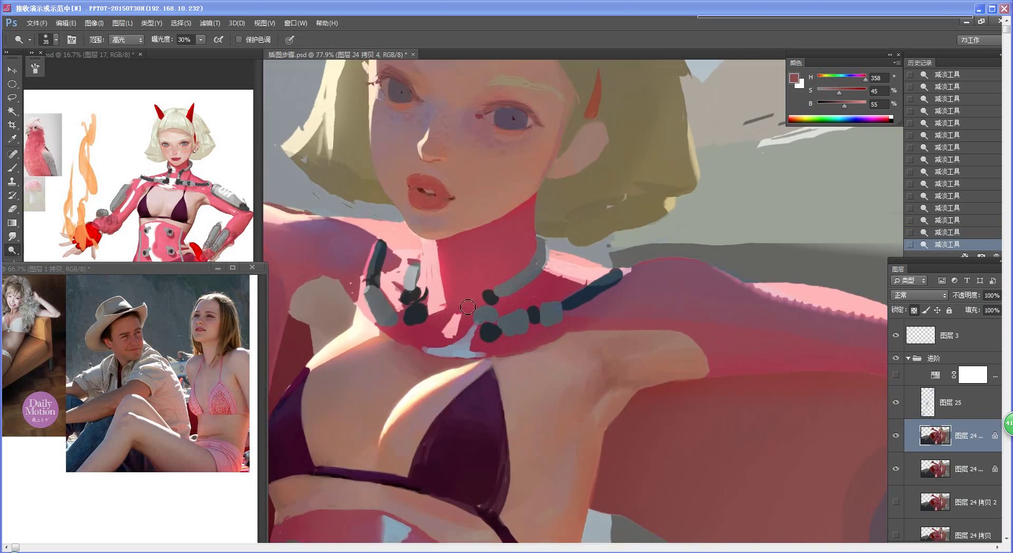
drag(425, 246, 435, 292)
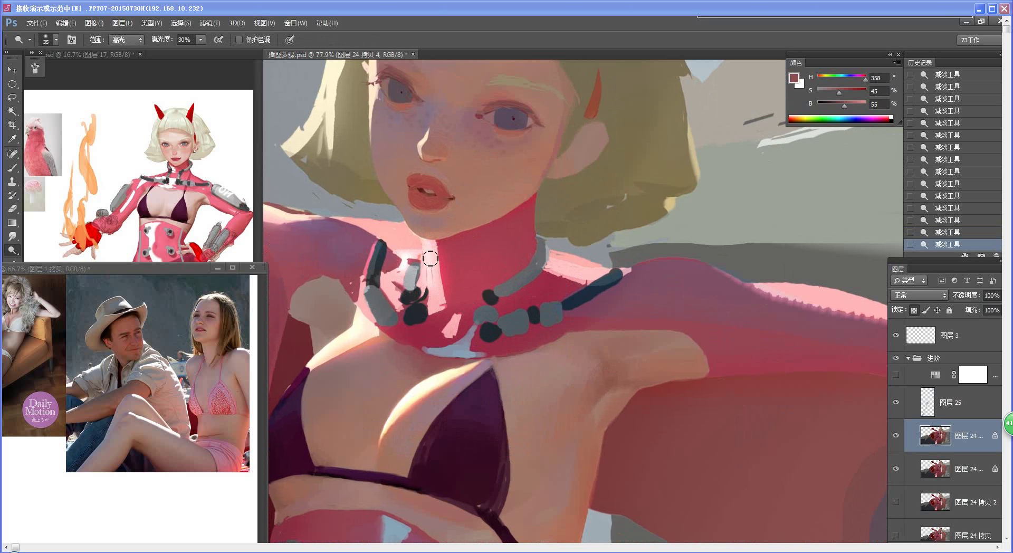
key(z)
scroll(409, 364, down, 3)
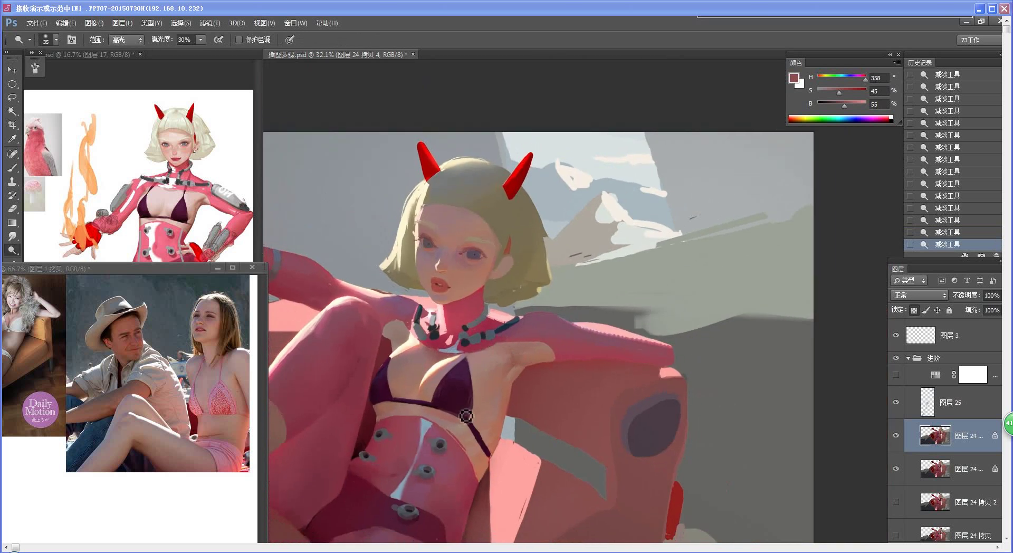
Brighten the pale highlight between the collar tubes with a 100-pixel Dodge brush instead of the undone 35-pixel stroke
scroll(434, 317, up, 3)
key(o)
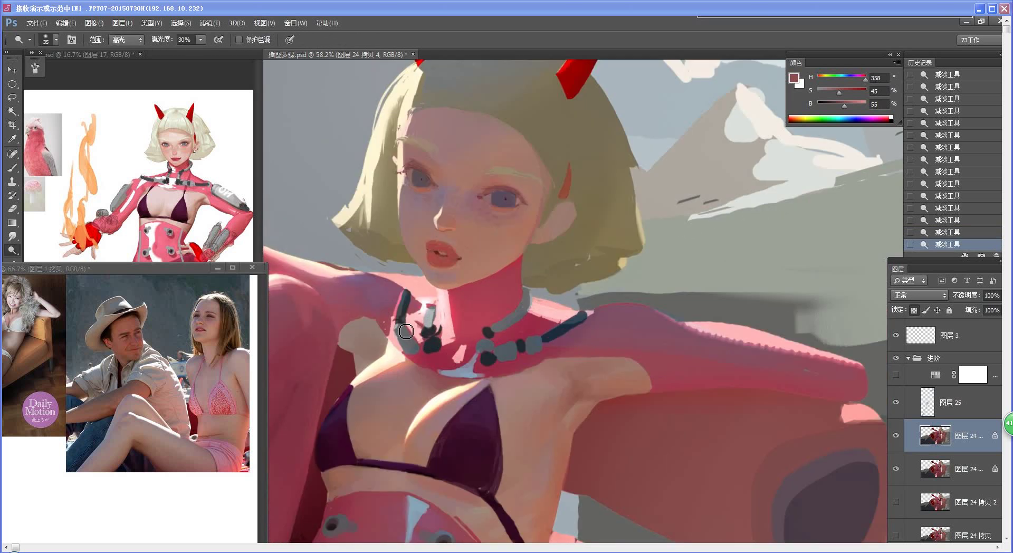
mouse_move(416, 326)
mouse_down()
mouse_move(401, 345)
mouse_move(417, 323)
mouse_move(419, 332)
mouse_move(413, 319)
mouse_move(423, 345)
mouse_move(418, 319)
mouse_up()
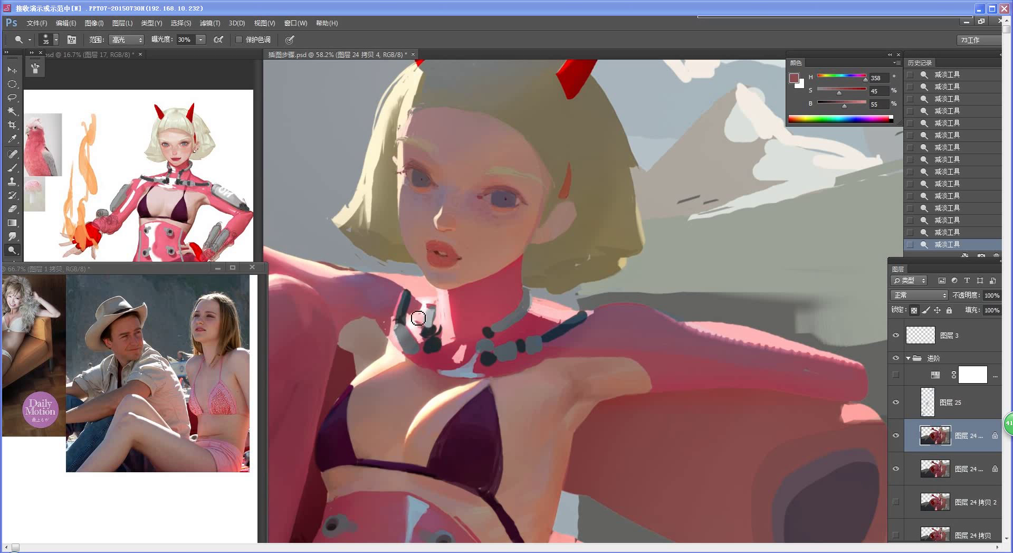
key(ctrl+z)
key(bracketright)
key(bracketright)
key(bracketright)
key(bracketright)
key(bracketright)
key(bracketright)
key(bracketright)
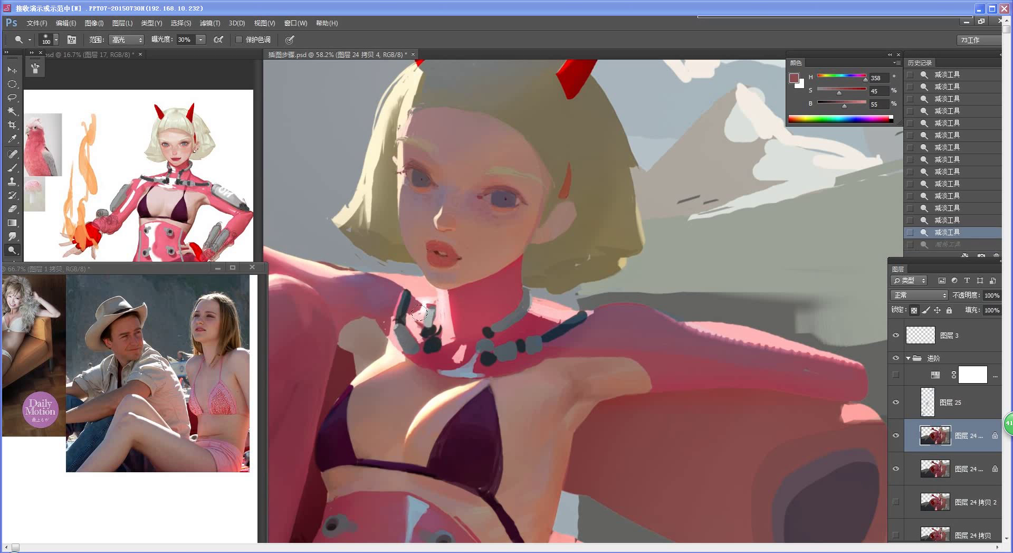
click(419, 313)
scroll(461, 286, down, 5)
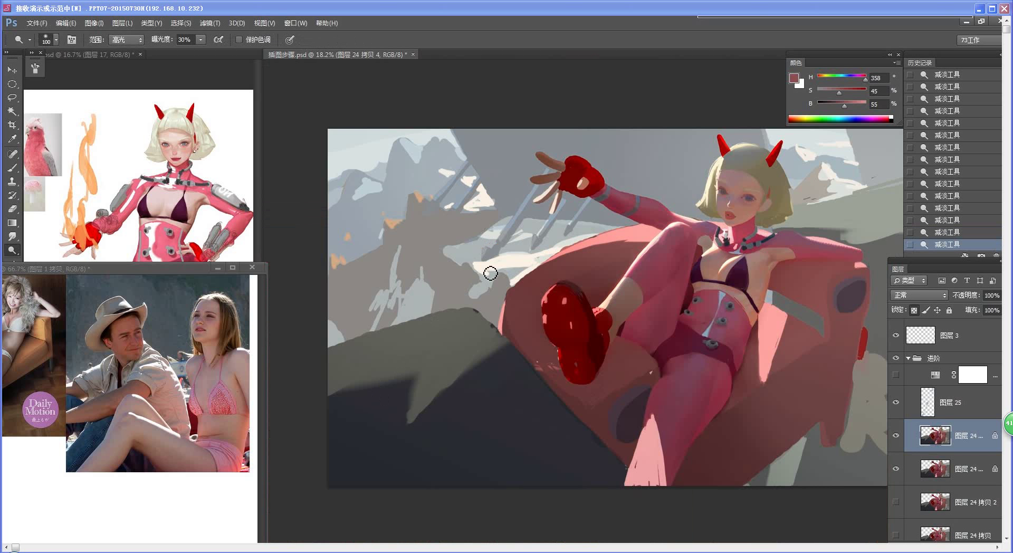
Paint a dark crimson shadow (H 345, S 73, B 47) on the shoulder beside the collar's dark blue tube
key(z)
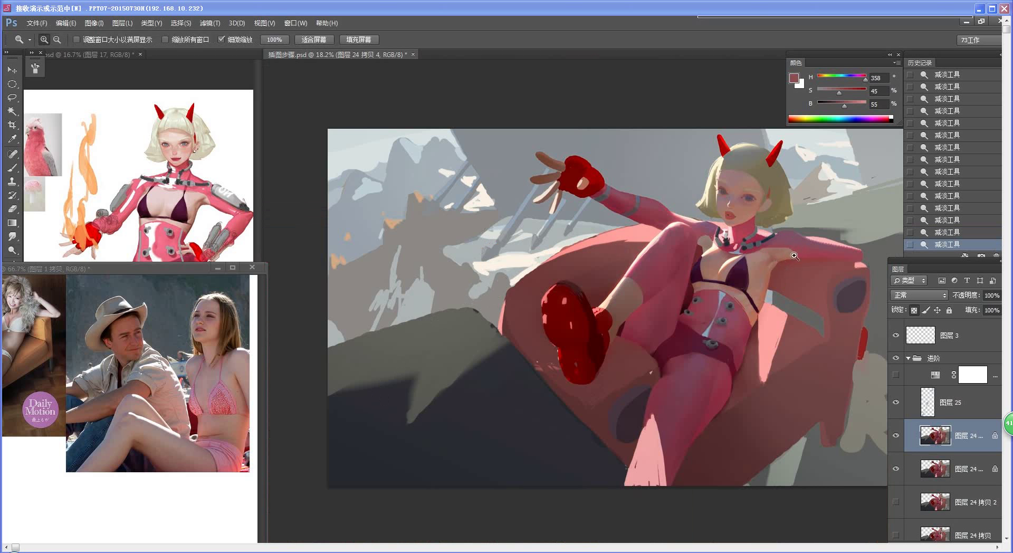
drag(789, 243, 828, 274)
key(b)
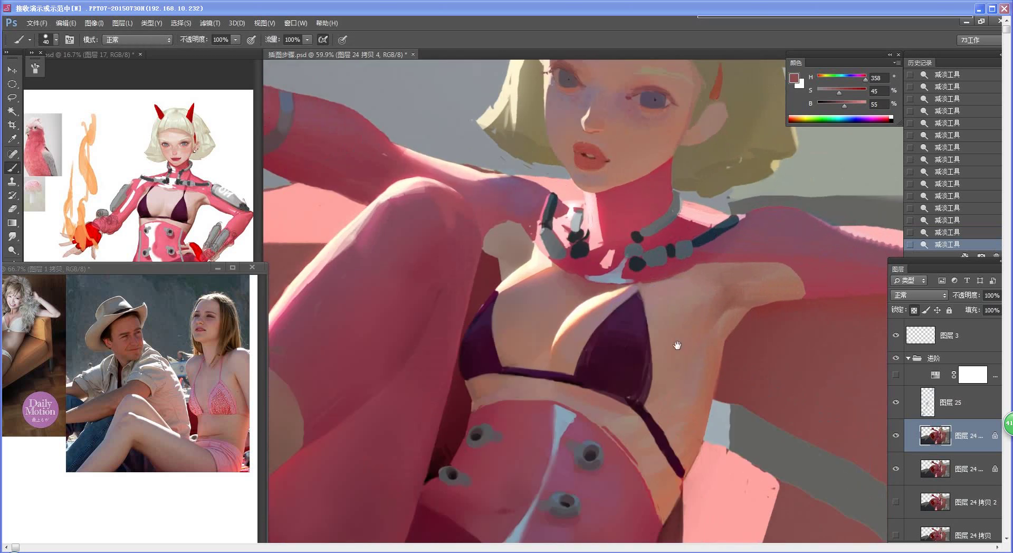
drag(688, 326, 511, 385)
alt+click(518, 291)
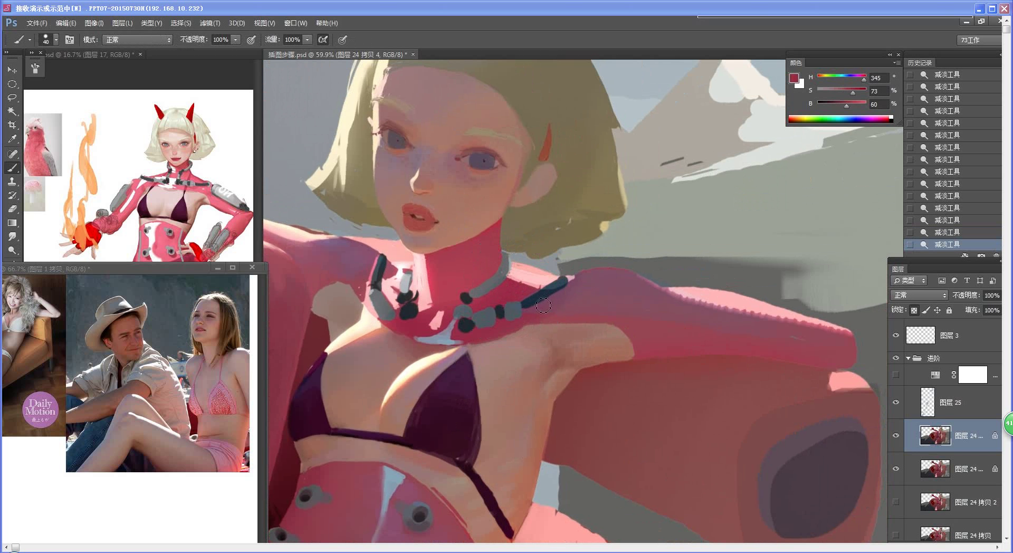
key(n)
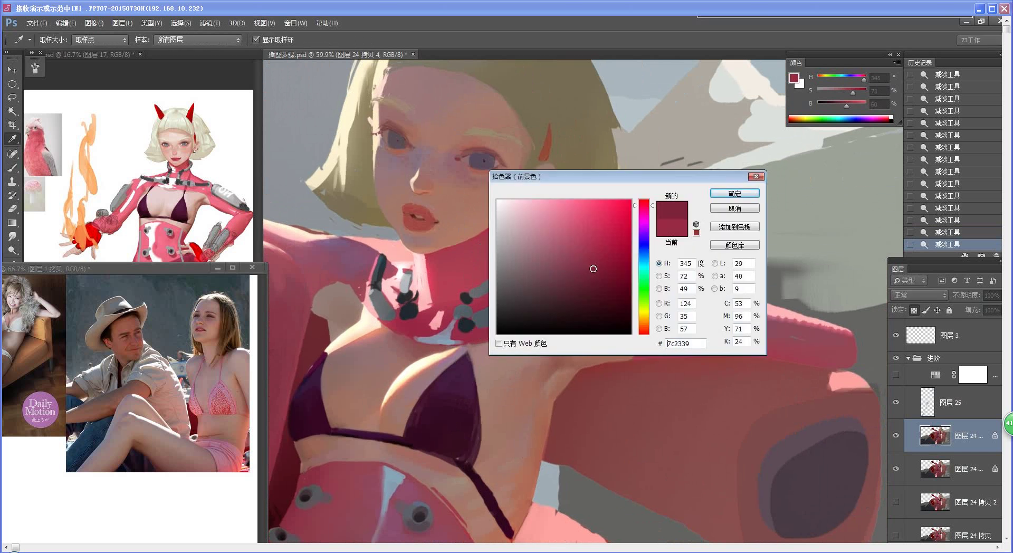
click(594, 270)
click(734, 193)
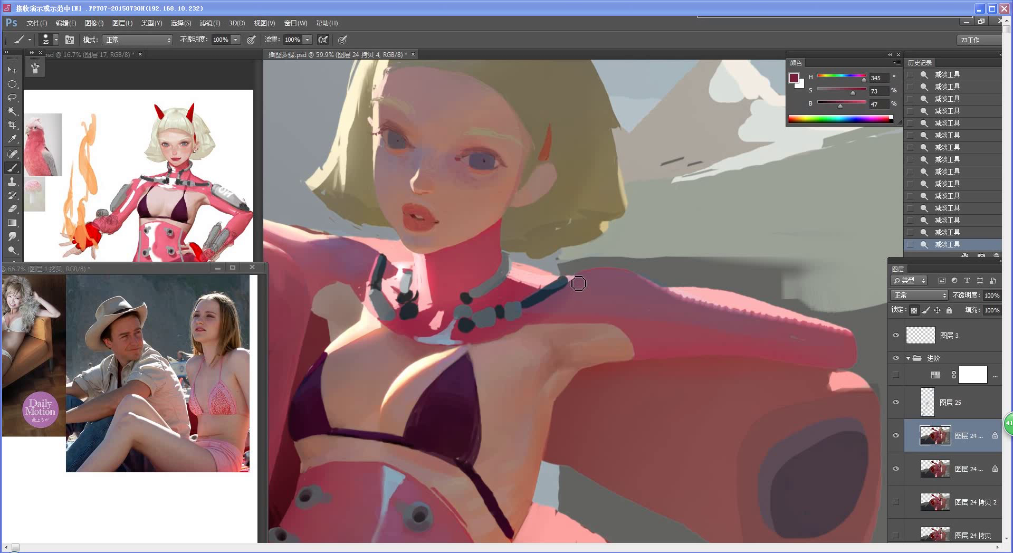
key(bracketleft)
drag(579, 284, 539, 316)
key(ctrl+z)
mouse_move(535, 320)
mouse_down()
mouse_move(543, 315)
mouse_move(538, 322)
mouse_up()
Blend the shadow under the dark blue collar tube with colours sampled from the surrounding shoulder
alt+click(546, 304)
alt+click(537, 296)
alt+click(541, 317)
key(ctrl+space)
mouse_move(494, 353)
mouse_down()
mouse_move(448, 375)
mouse_move(538, 353)
mouse_up()
key(b)
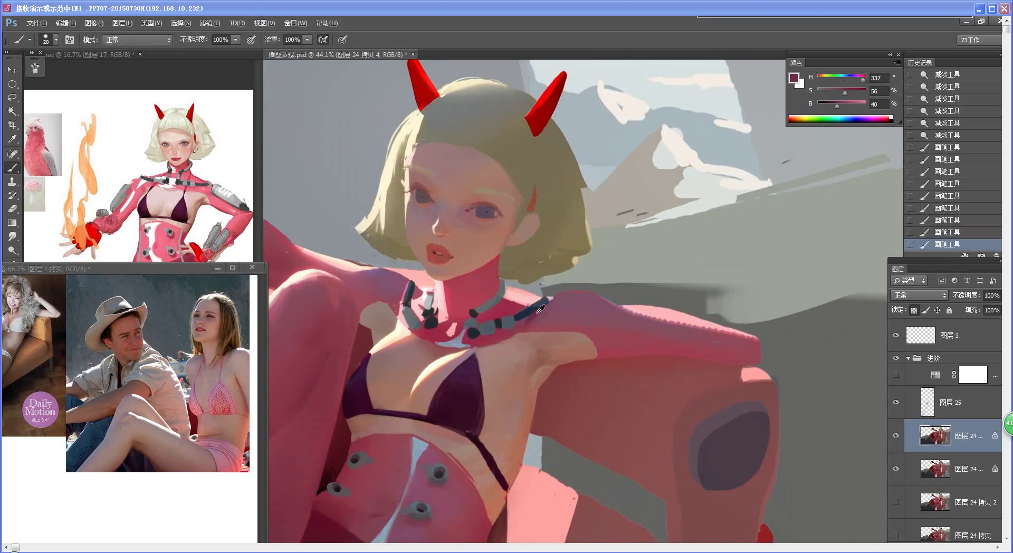
alt+click(543, 314)
drag(545, 312, 543, 323)
Paint muted purple (H 322, S 33, B 51) over the top of the shoulder, and enlarge the brush to 40 pixels
alt+click(556, 303)
key(n)
click(542, 266)
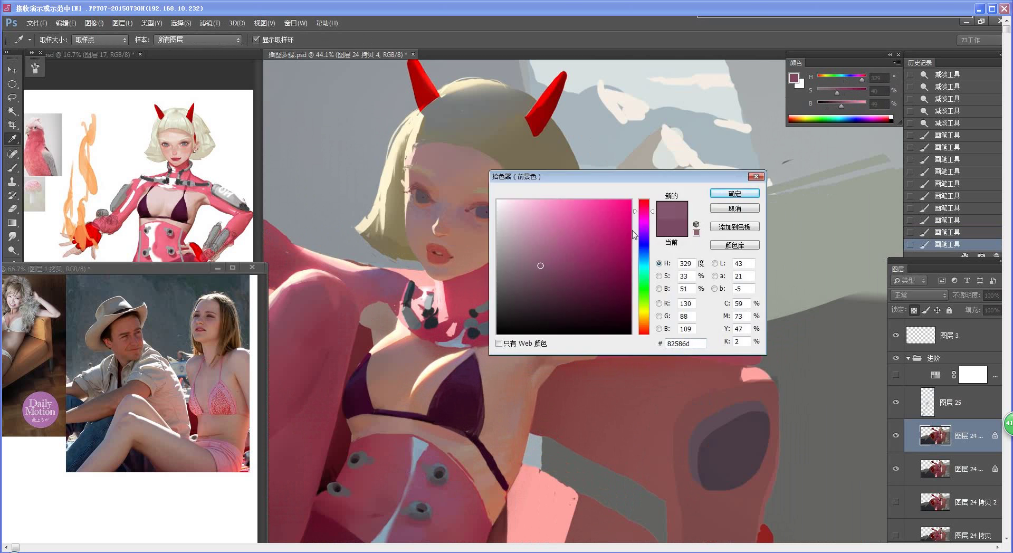
click(730, 195)
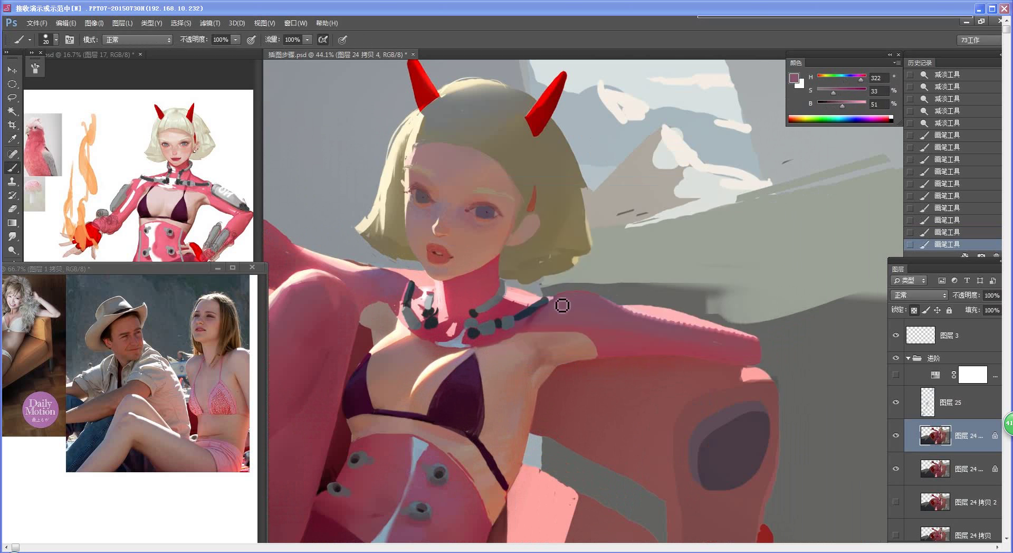
mouse_move(581, 300)
mouse_down()
mouse_move(581, 306)
mouse_move(588, 248)
mouse_move(607, 229)
mouse_move(584, 328)
mouse_move(571, 312)
mouse_up()
key(bracketright)
key(bracketright)
key(bracketright)
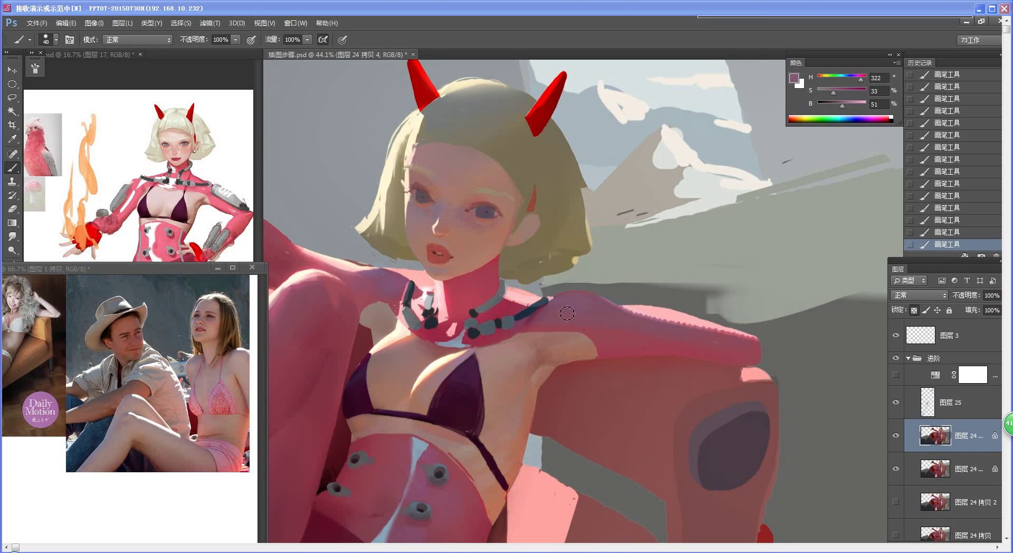
Blend the shoulder shading below the dark blue collar tube with muted reds sampled nearby, including H 347, S 57, B 55
drag(530, 344, 553, 349)
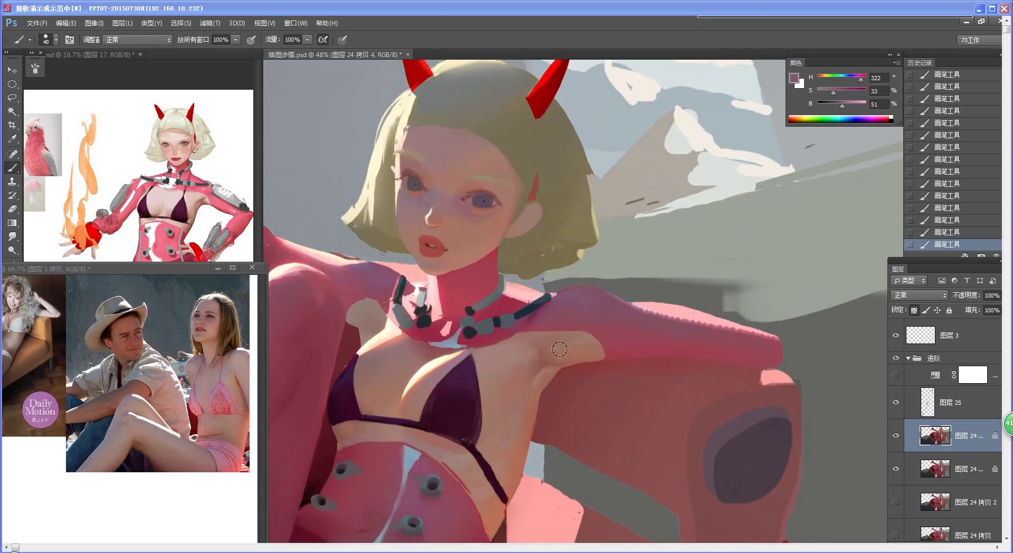
alt+click(536, 314)
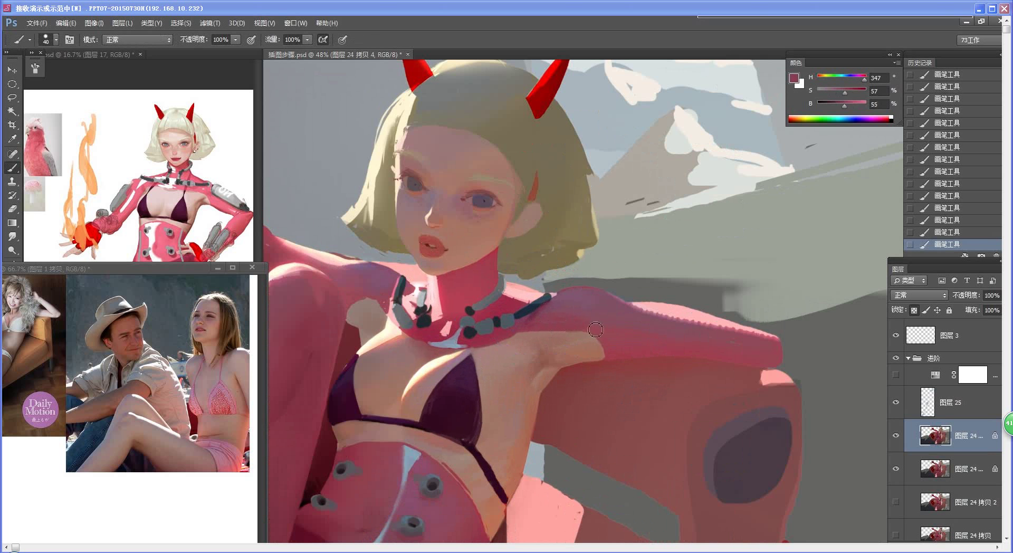
alt+click(534, 319)
key(ctrl+z)
drag(534, 327, 554, 315)
alt+click(531, 331)
Refine the shoulder around the dark blue tube's outer end with a smaller brush and mauves sampled from the surrounding suit
key(ctrl+space)
drag(525, 358, 482, 362)
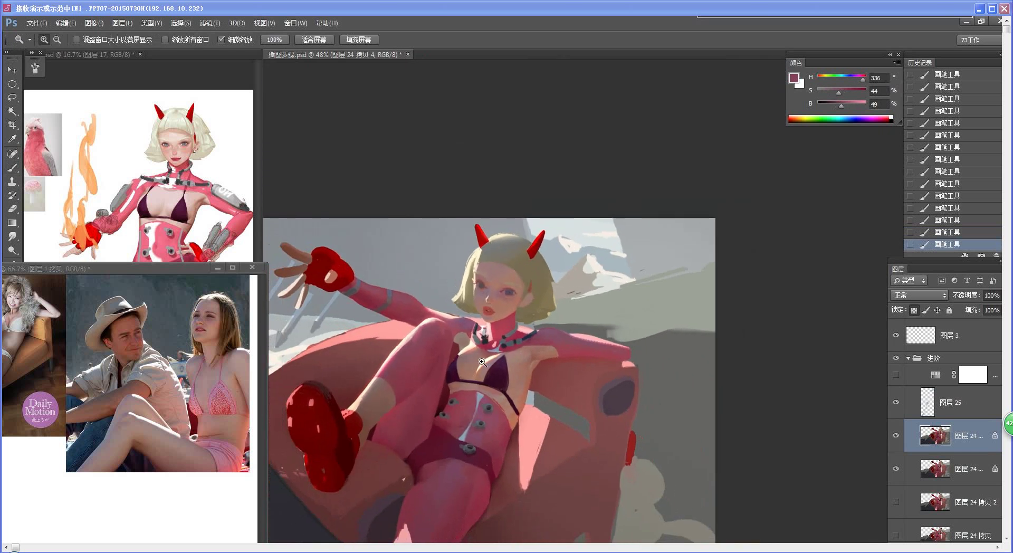
drag(483, 362, 528, 359)
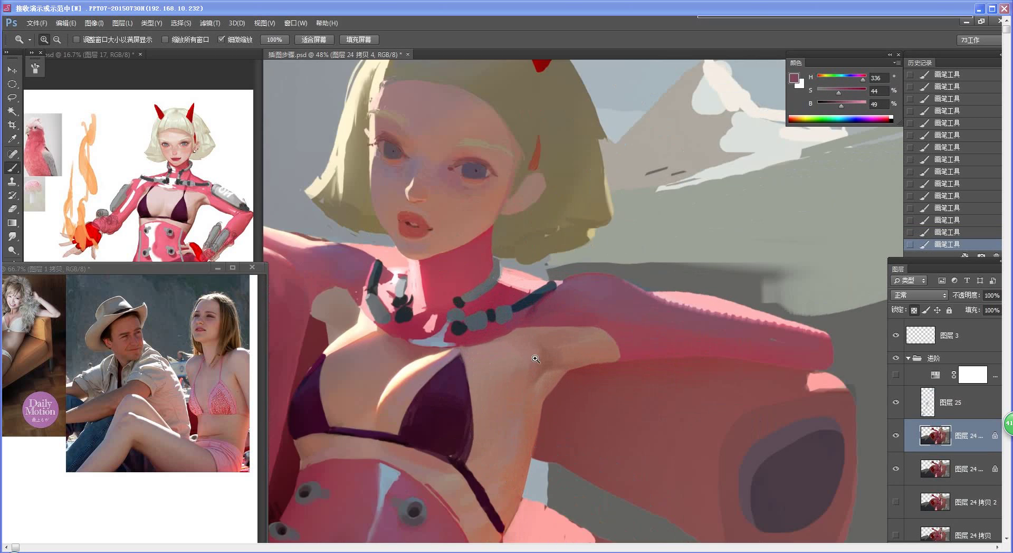
key(b)
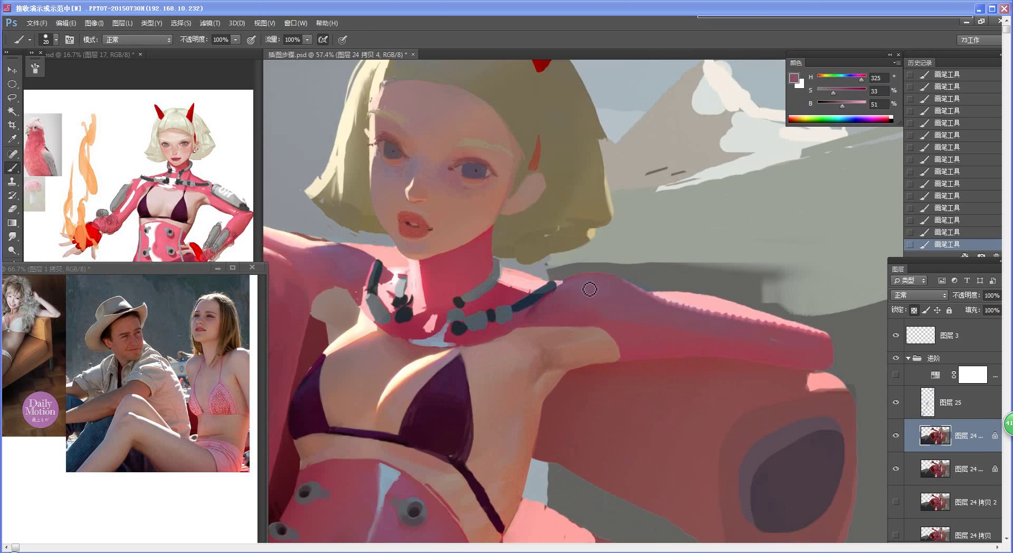
alt+click(564, 291)
alt+click(550, 293)
alt+click(561, 291)
alt+click(560, 277)
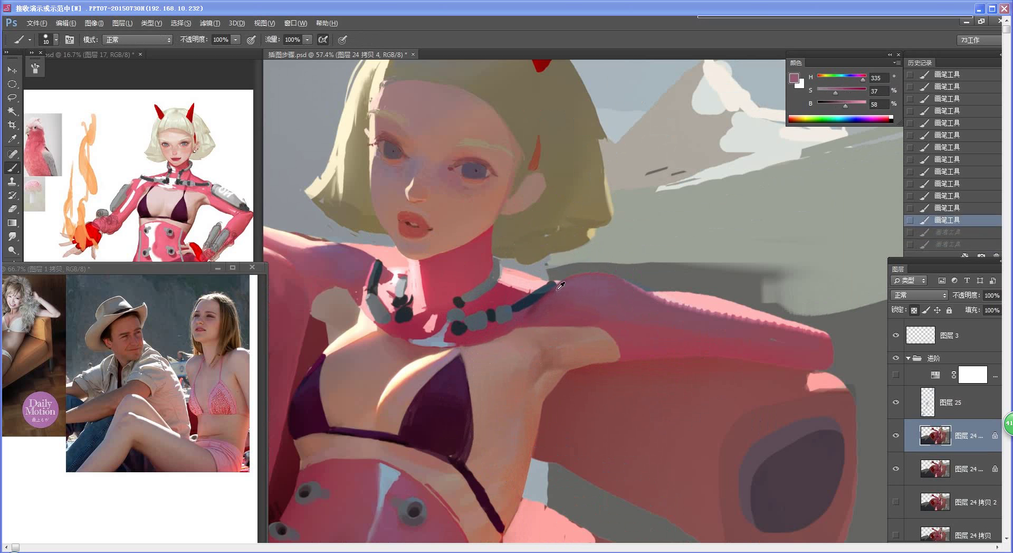
alt+click(560, 285)
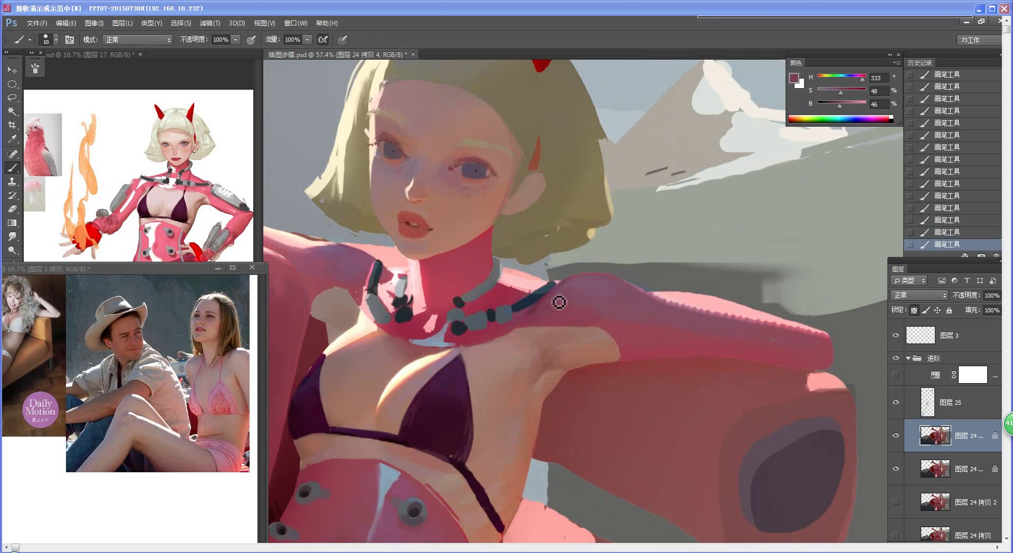
Smooth the shading across the top of the shoulder with a larger brush and sampled purples such as H 333, S 45, B 49
alt+click(583, 274)
key(bracketright)
key(bracketright)
alt+click(564, 278)
drag(617, 358, 560, 381)
drag(641, 331, 686, 328)
alt+click(609, 301)
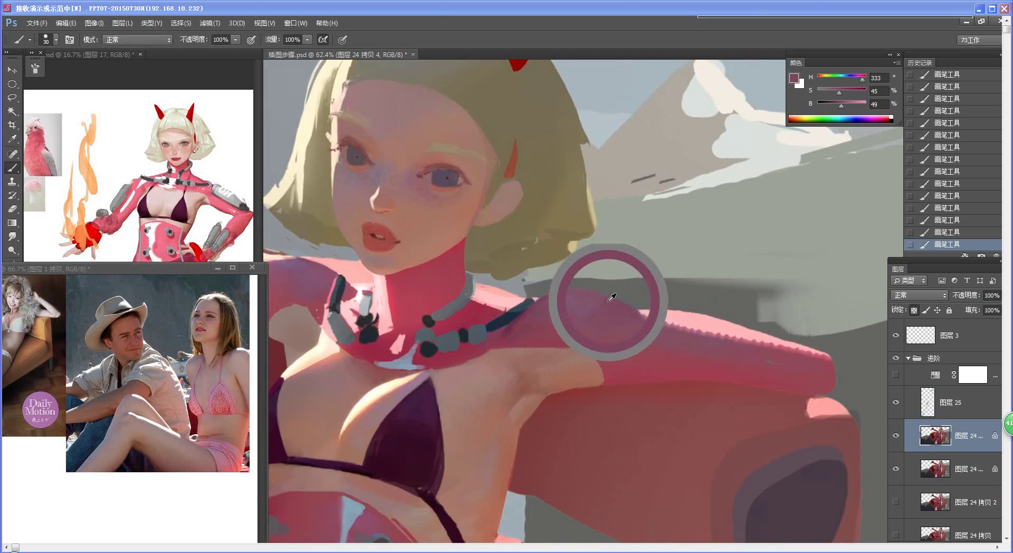
Try to trim the shoulder's upper outline with the Eraser
scroll(600, 241, down, 1)
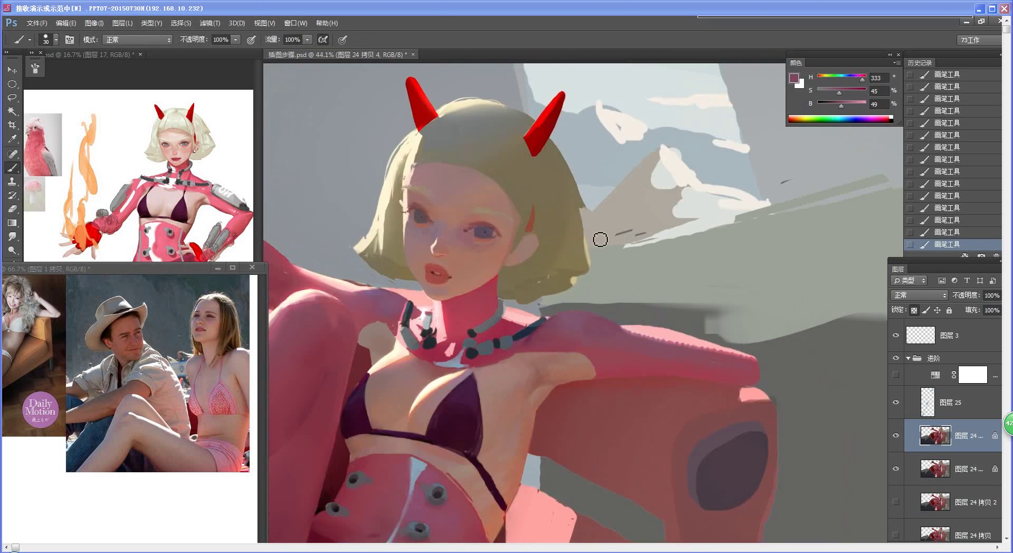
scroll(587, 286, up, 2)
key(e)
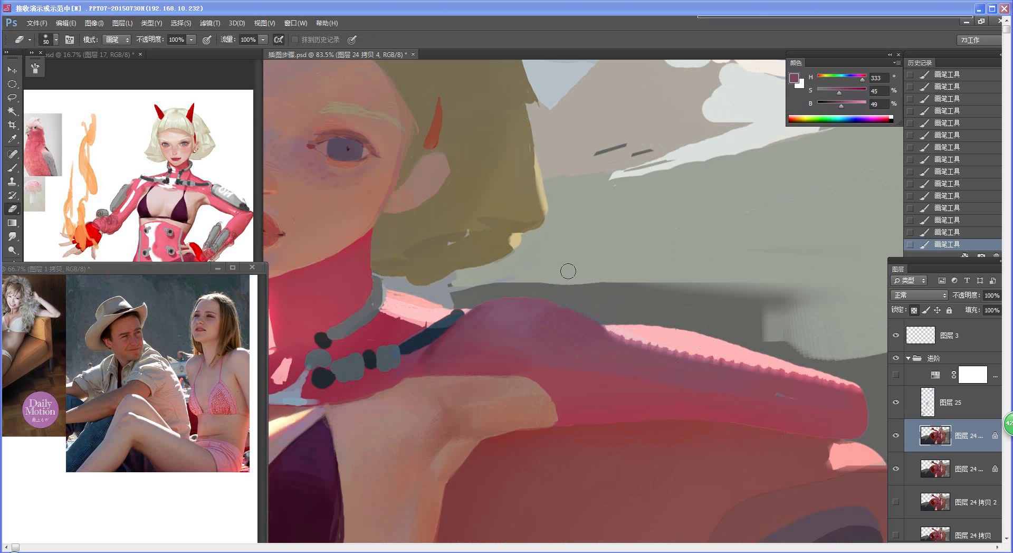
right_click(568, 272)
click(728, 340)
mouse_move(474, 308)
mouse_down()
mouse_move(510, 292)
mouse_move(517, 306)
mouse_up()
Trim the shoulder's upper outline with a small brush in the sampled background grey (H 100, S 3, B 40), replacing the undone stroke
key(b)
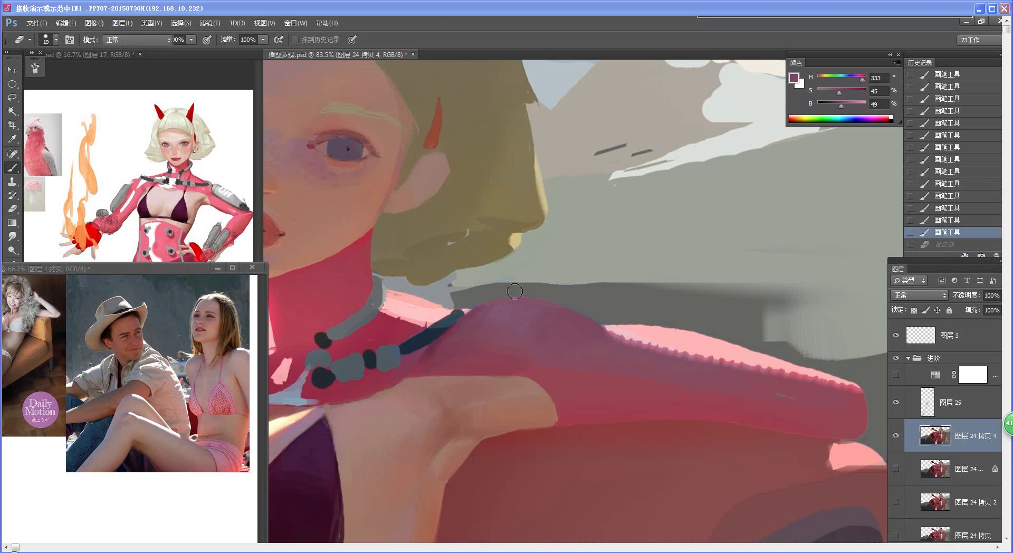
alt+click(563, 297)
key(bracketleft)
key(bracketleft)
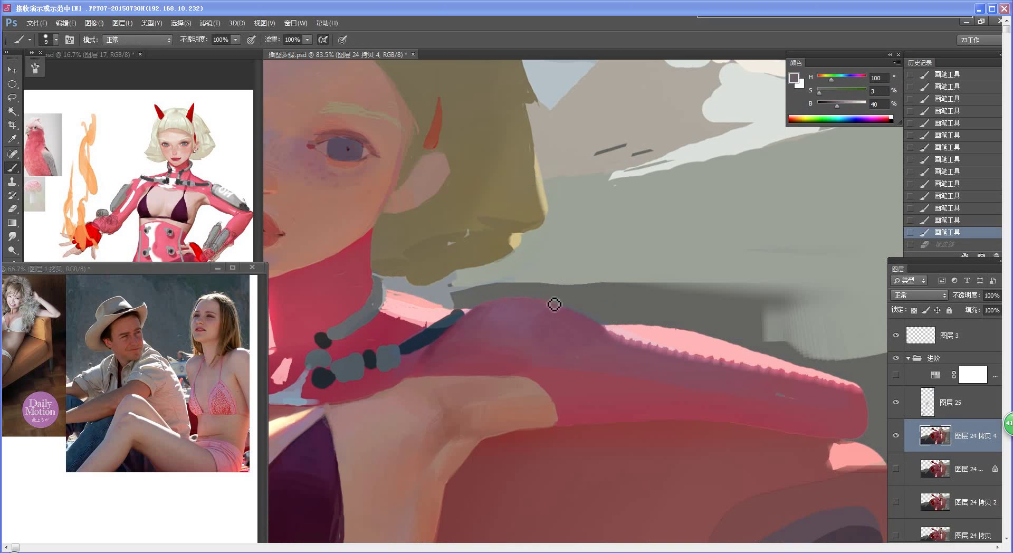
drag(554, 304, 570, 312)
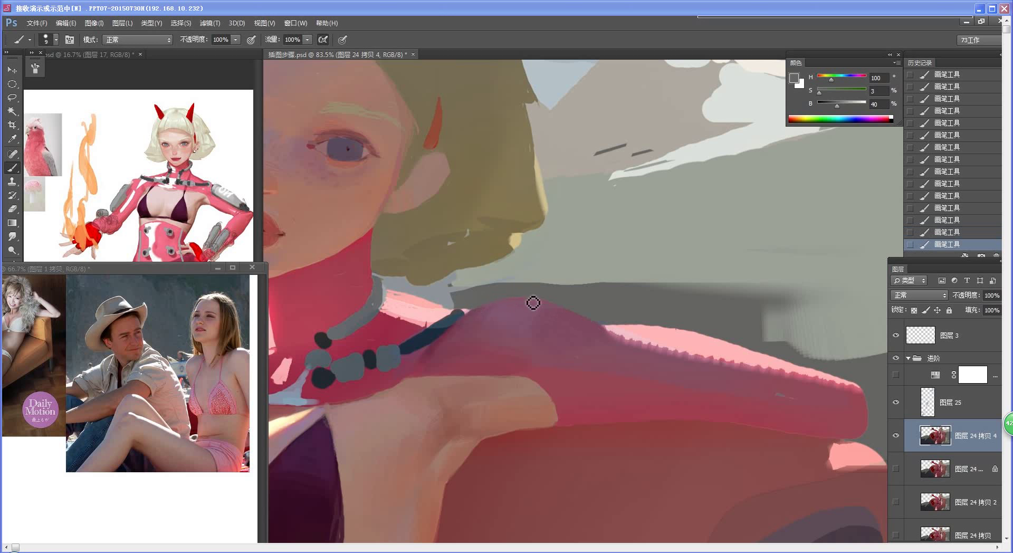
key(ctrl+z)
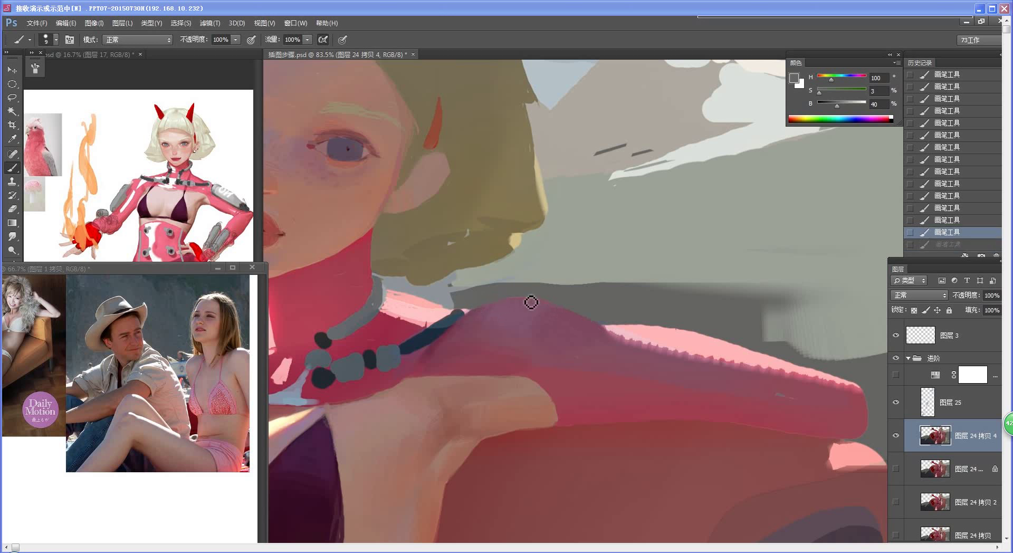
drag(531, 303, 516, 300)
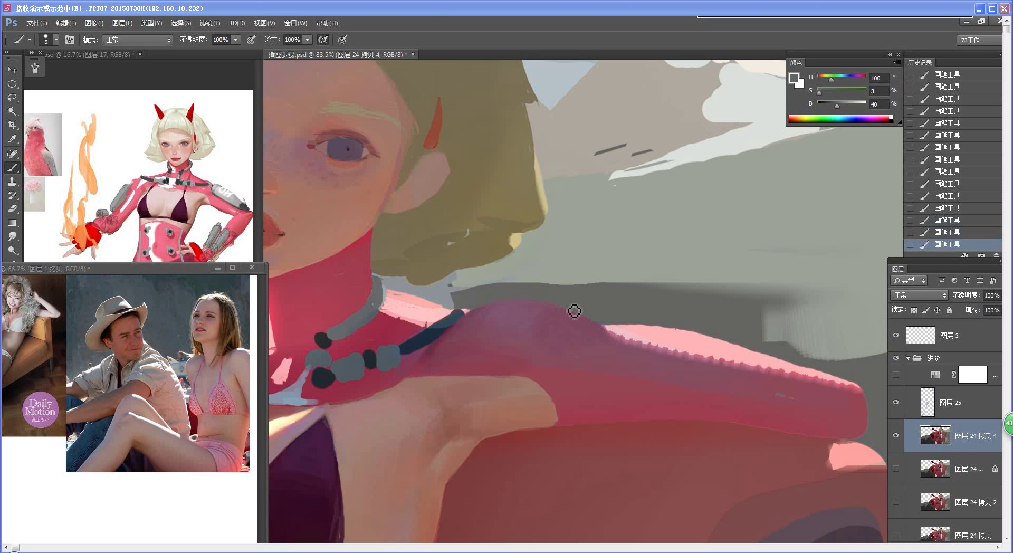
Soften the cheek's edge beside the ear with a 25-pixel brush and sampled skin tones around H 5, S 43, B 64
key(z)
drag(558, 373, 475, 375)
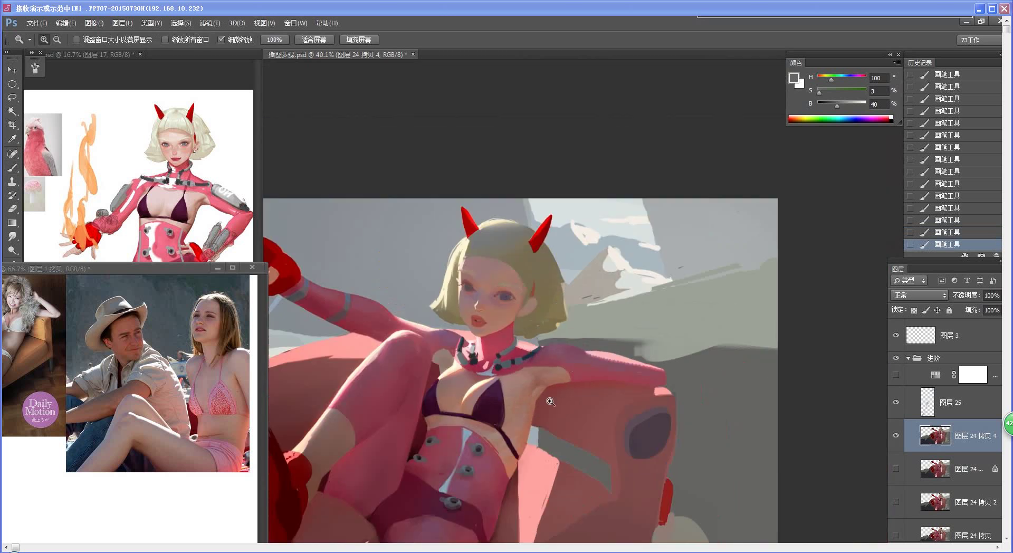
drag(630, 352, 597, 343)
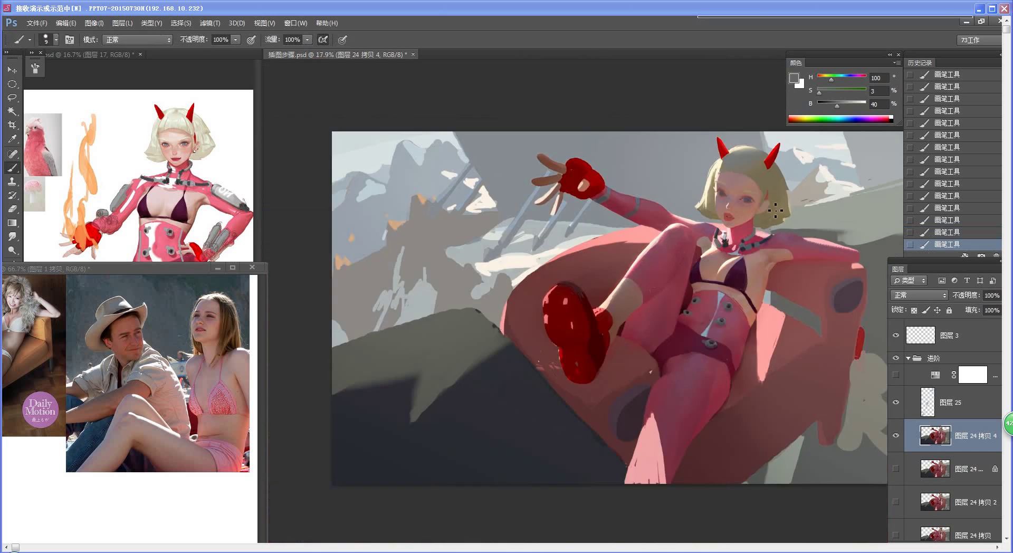
key(ctrl+space)
drag(775, 207, 816, 222)
key(space)
drag(677, 346, 611, 422)
alt+click(657, 299)
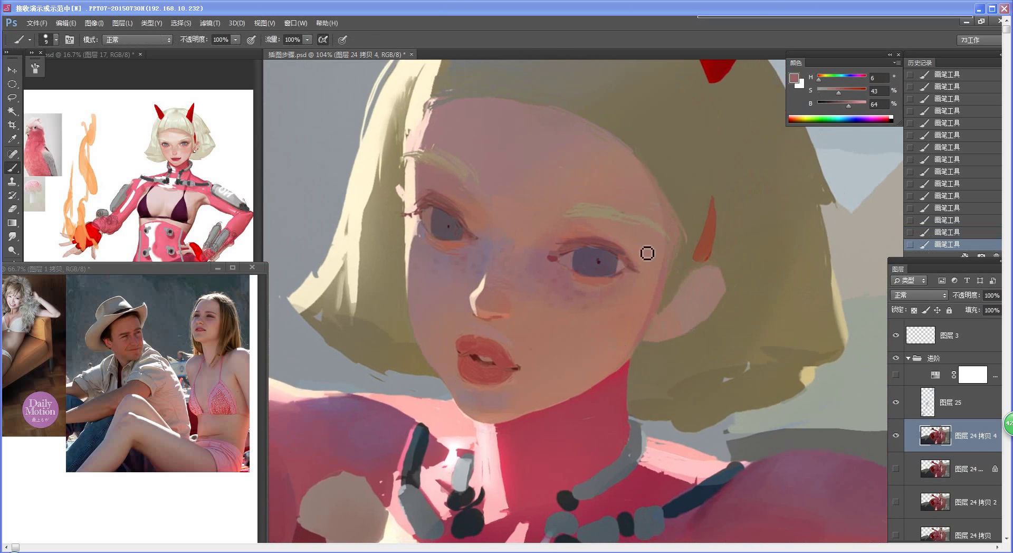
key(])
alt+click(660, 301)
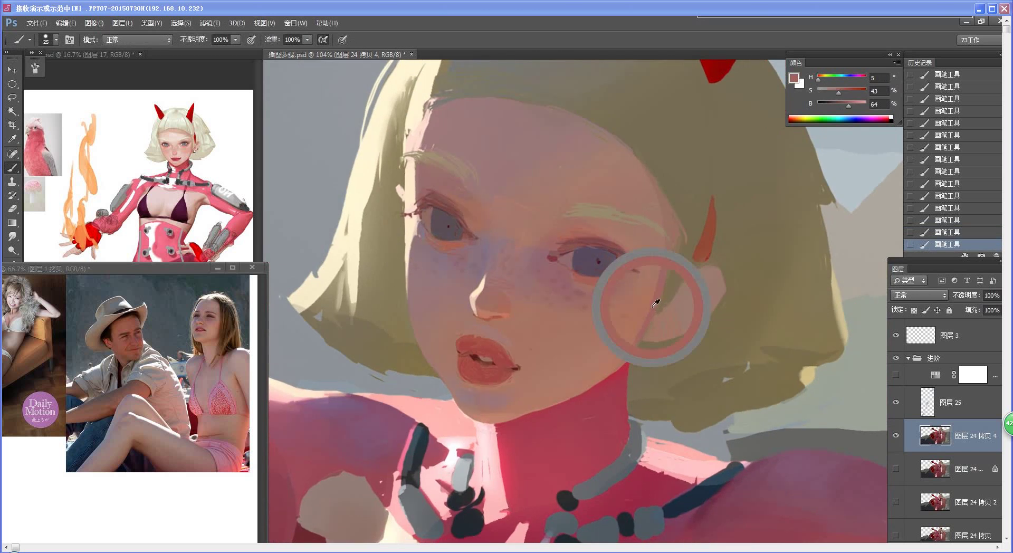
Warm the cheek near the ear with a more saturated orange (H 13, S 55, B 71) and sample a lighter skin tone for blending
alt+click(620, 339)
key(n)
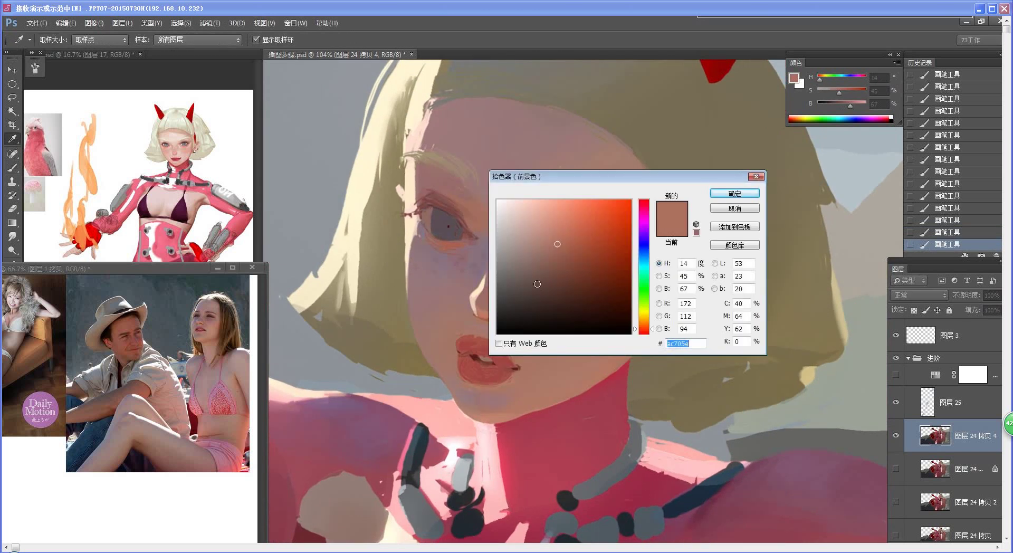
click(567, 242)
click(653, 331)
click(570, 240)
click(735, 193)
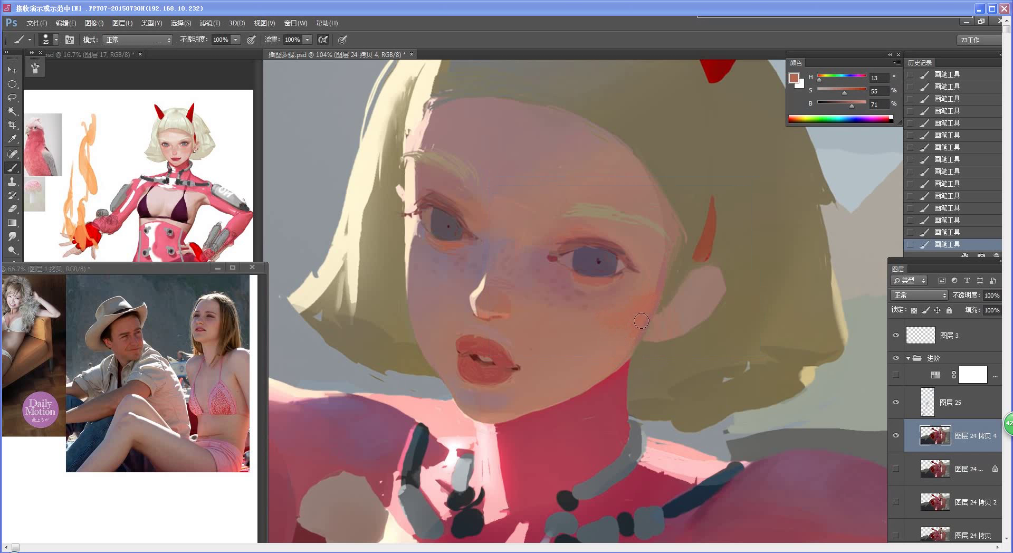
mouse_move(566, 374)
mouse_down()
mouse_move(448, 372)
mouse_move(559, 370)
mouse_up()
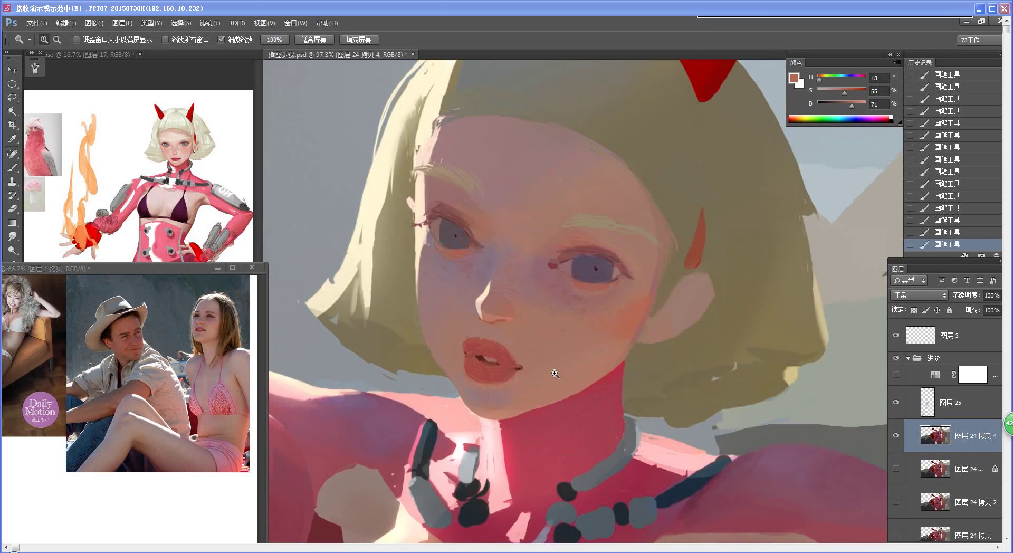
alt+click(616, 321)
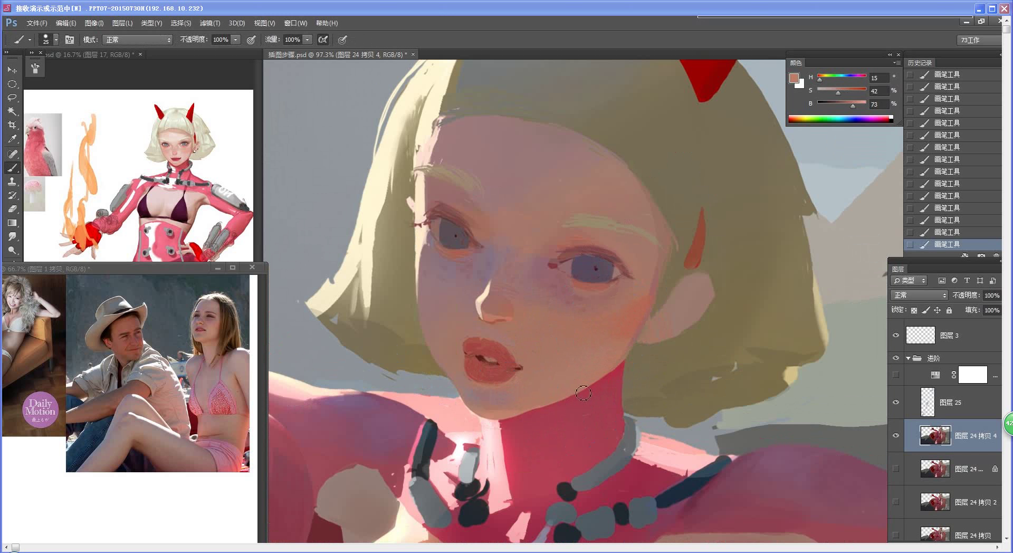
Paint a warm reflected tone (H 20, S 46, B 76) along the chin and jawline and blend it with sampled skin colours
drag(541, 391, 544, 314)
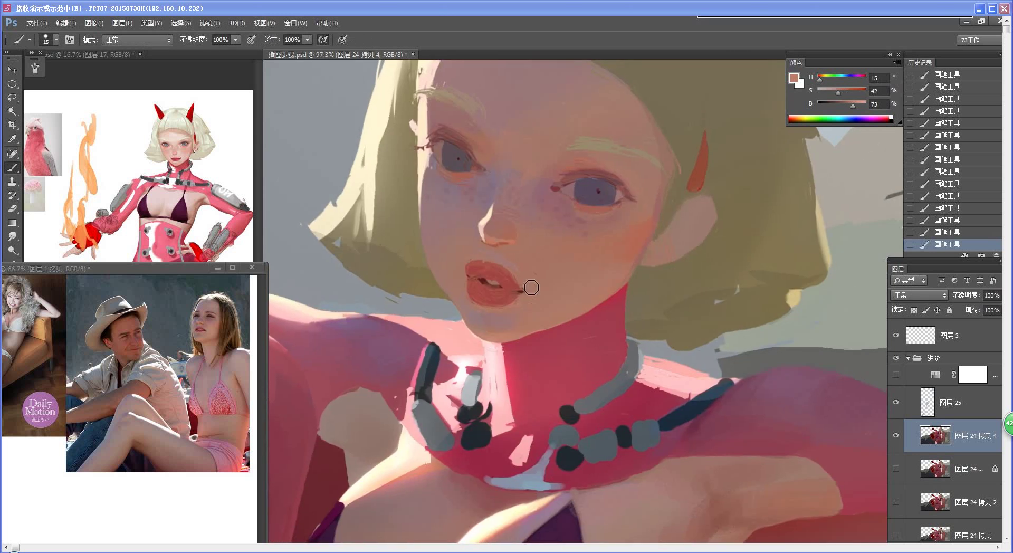
key(n)
click(653, 327)
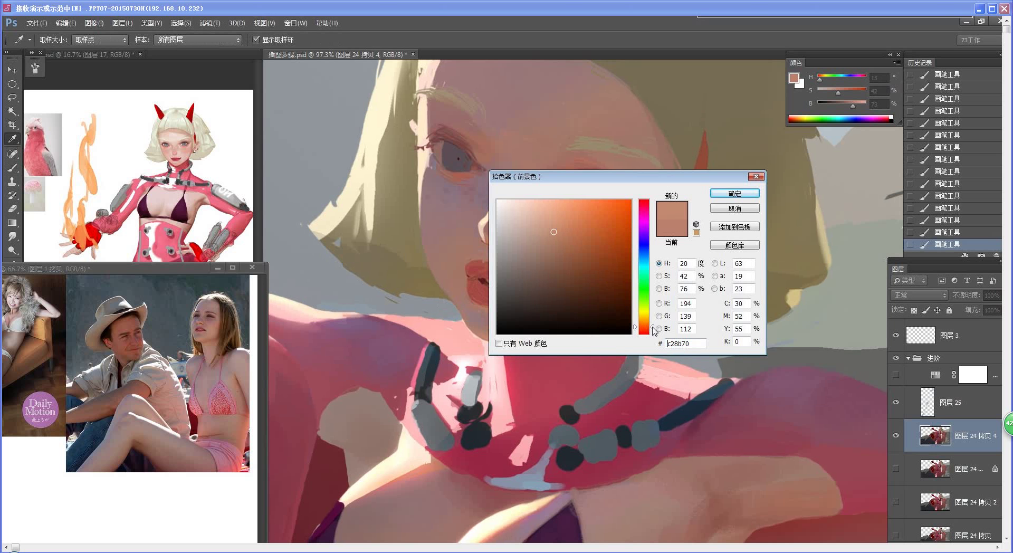
click(559, 232)
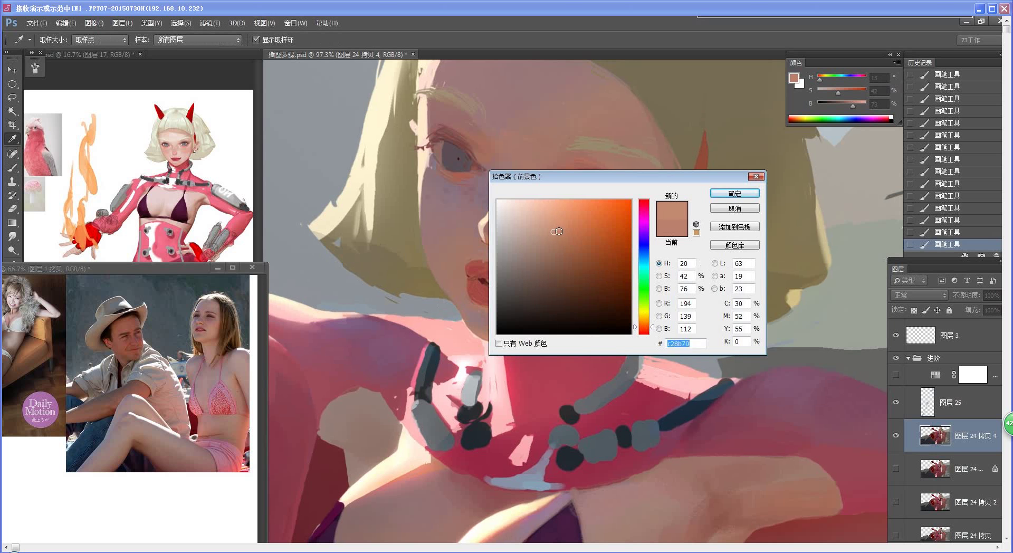
click(735, 193)
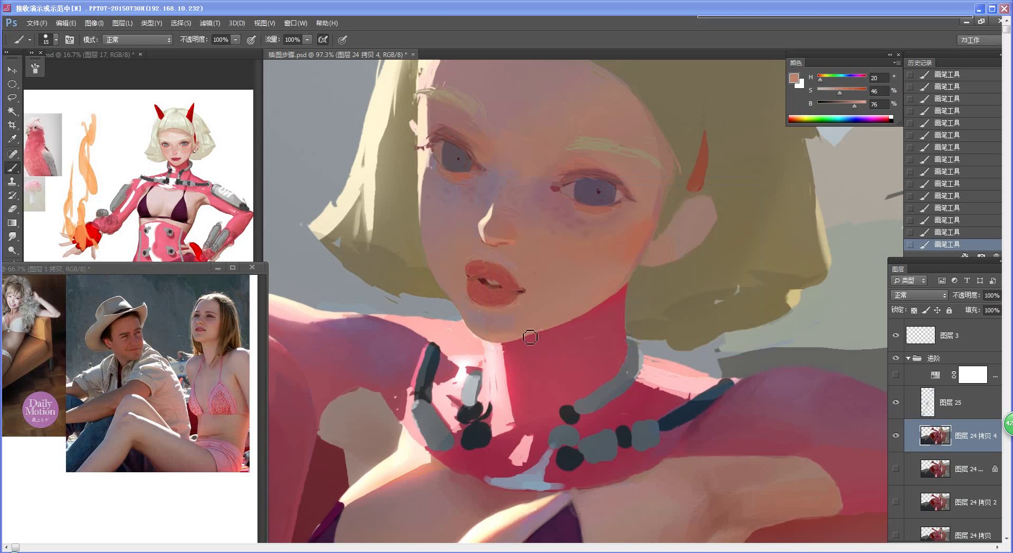
alt+click(568, 313)
mouse_move(531, 334)
mouse_down()
mouse_move(553, 324)
mouse_move(475, 376)
mouse_move(568, 299)
mouse_up()
alt+click(580, 312)
Blend the face edge below the ear with reddish skin tones sampled from the cheek, such as H 3, S 40, B 64
key(ctrl+space)
key(b)
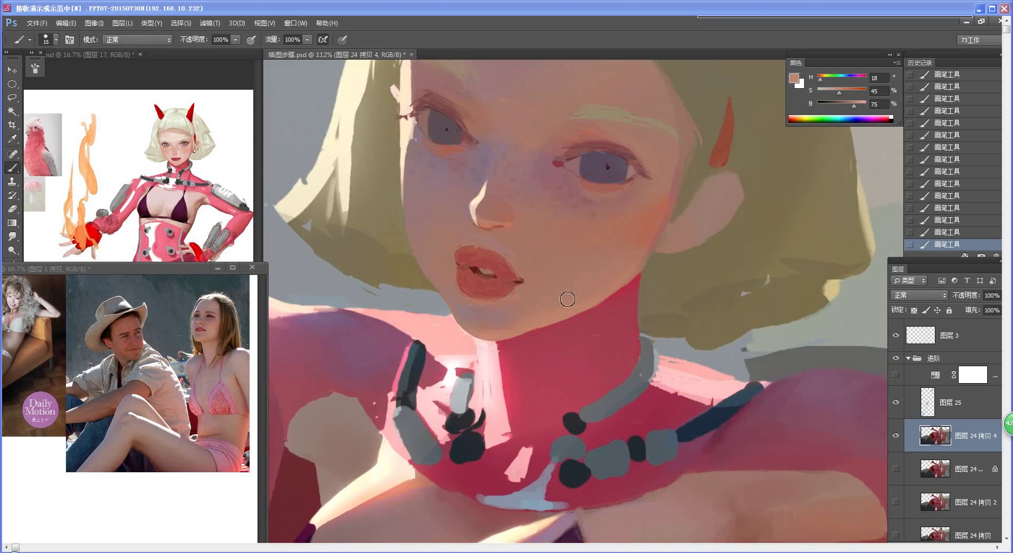
alt+click(647, 242)
alt+click(658, 241)
alt+click(656, 249)
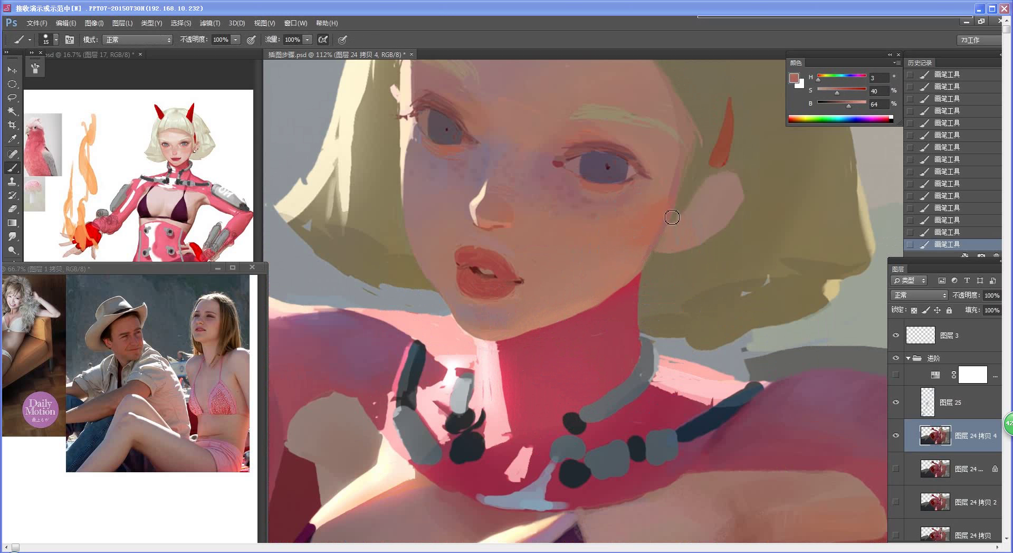
alt+click(639, 262)
Try shading the skin beside the mouth corner with a sampled muted tone (H 6, S 29, B 64)
key(ctrl+space)
mouse_move(558, 335)
mouse_down()
mouse_move(521, 306)
mouse_move(596, 315)
mouse_up()
key(z)
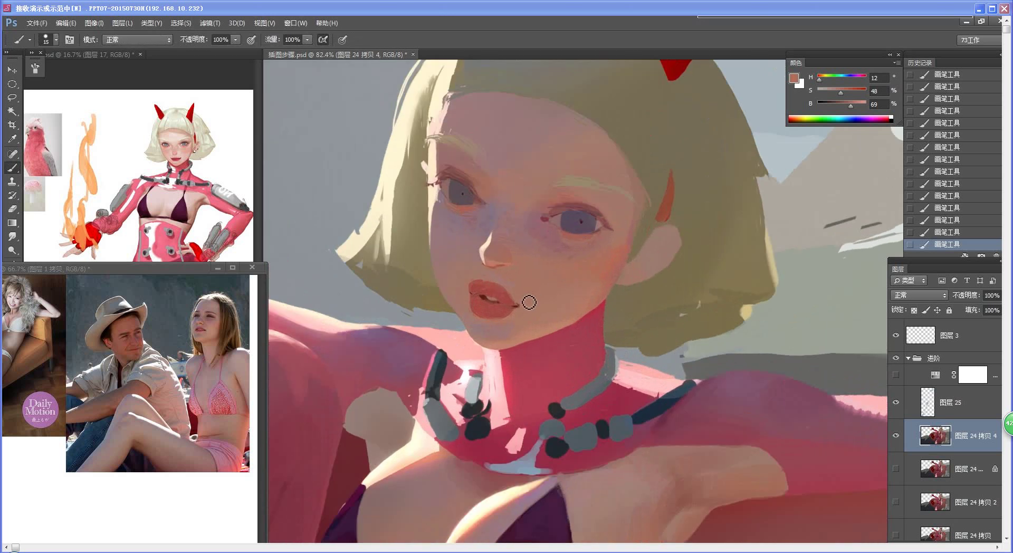
alt+click(554, 327)
alt+click(515, 289)
key(ctrl+alt+z)
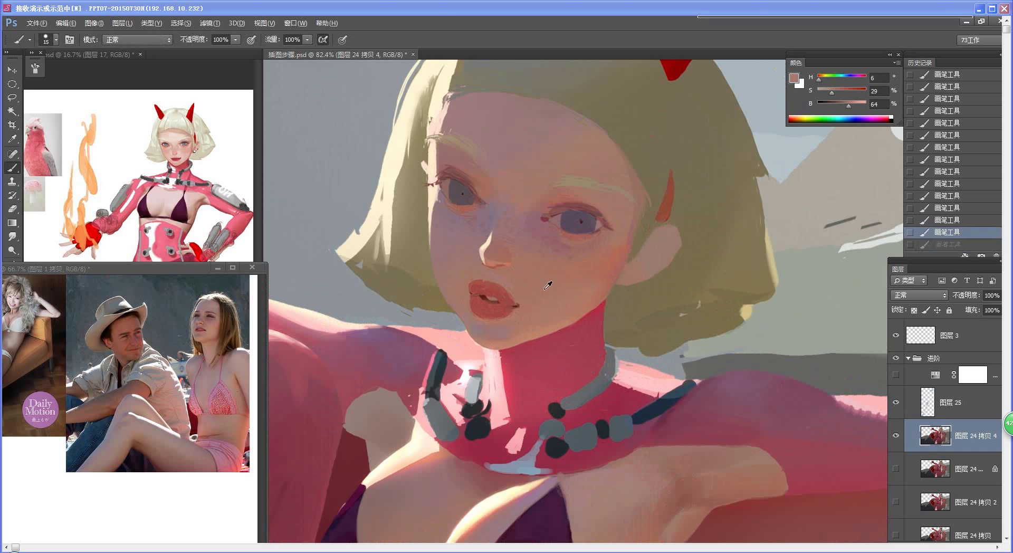
Smooth the lower cheek beside the mouth with a 40-pixel brush in a sampled warm skin tone (H 18, S 45, B 75)
alt+click(562, 323)
key(bracketright)
drag(530, 282, 535, 309)
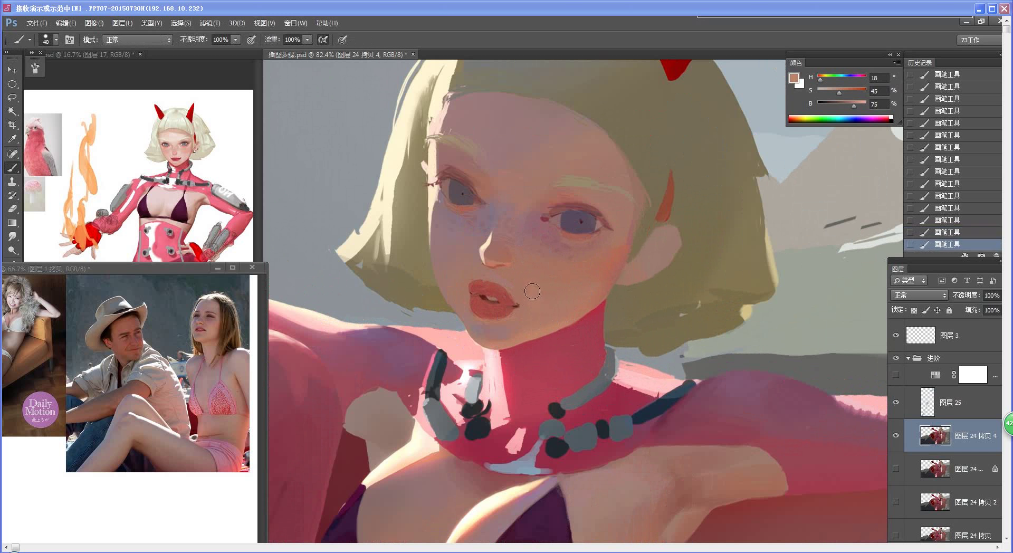
mouse_move(521, 363)
mouse_down()
mouse_move(464, 372)
mouse_move(517, 351)
mouse_up()
alt+click(531, 296)
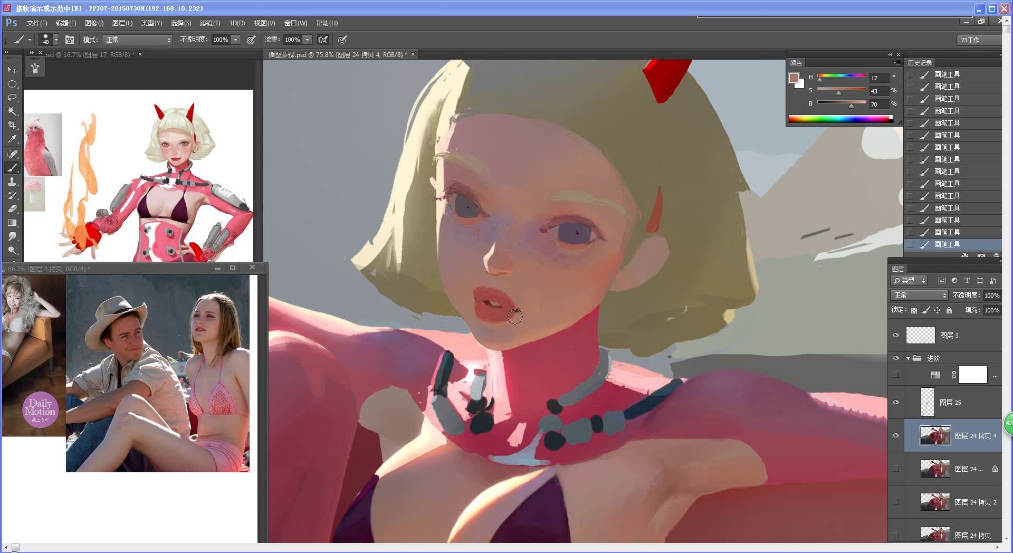
Shrink the brush and mix a dusky shadow tone (H 356, S 28, B 58) from the sampled chin colour for the chin
key(bracketleft)
key(bracketleft)
key(bracketleft)
key(bracketleft)
alt+click(498, 333)
key(n)
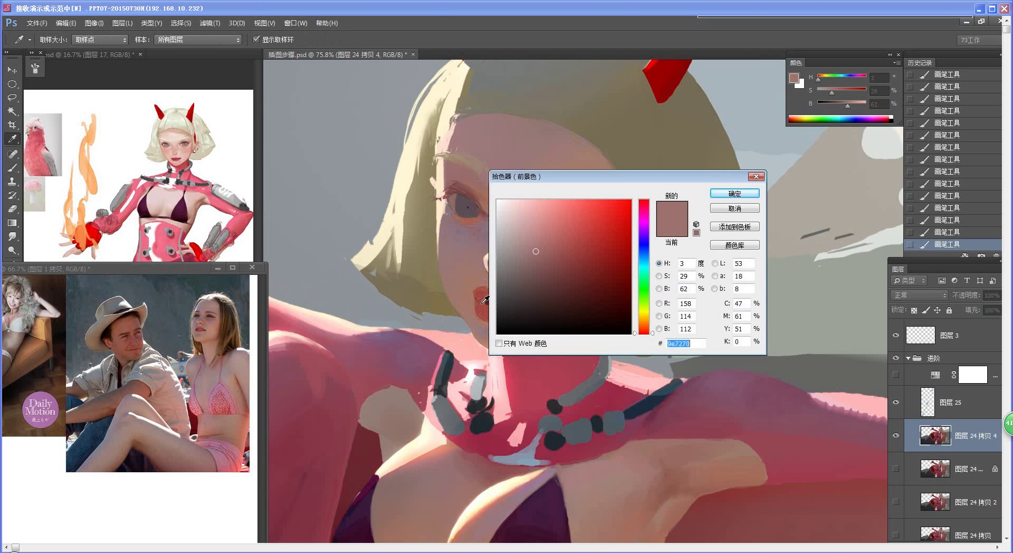
click(534, 256)
click(729, 194)
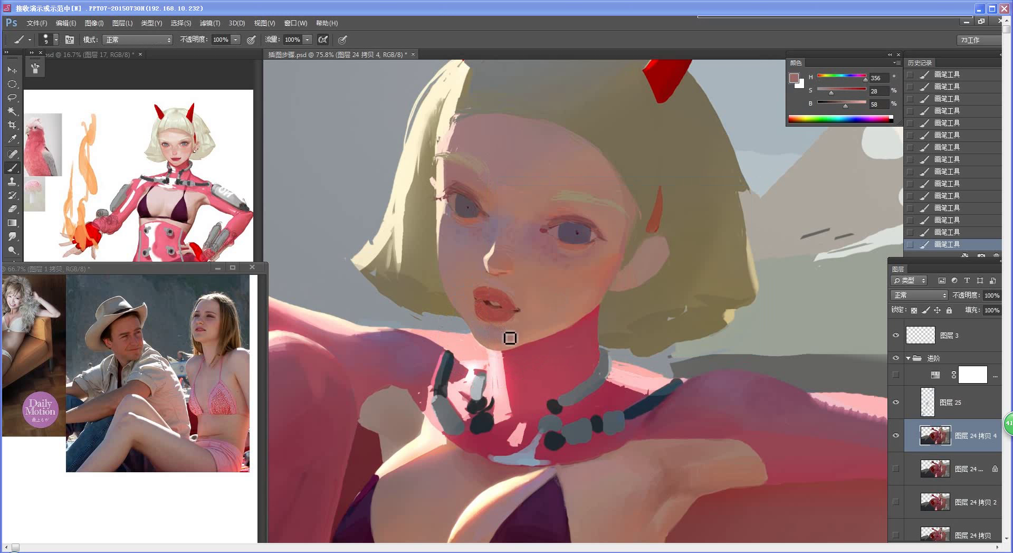
Blend the chin below the lips with sampled skin tones and a mixed greyish pink (H 342, S 17, B 62)
alt+click(497, 327)
alt+click(483, 333)
alt+click(475, 320)
key(n)
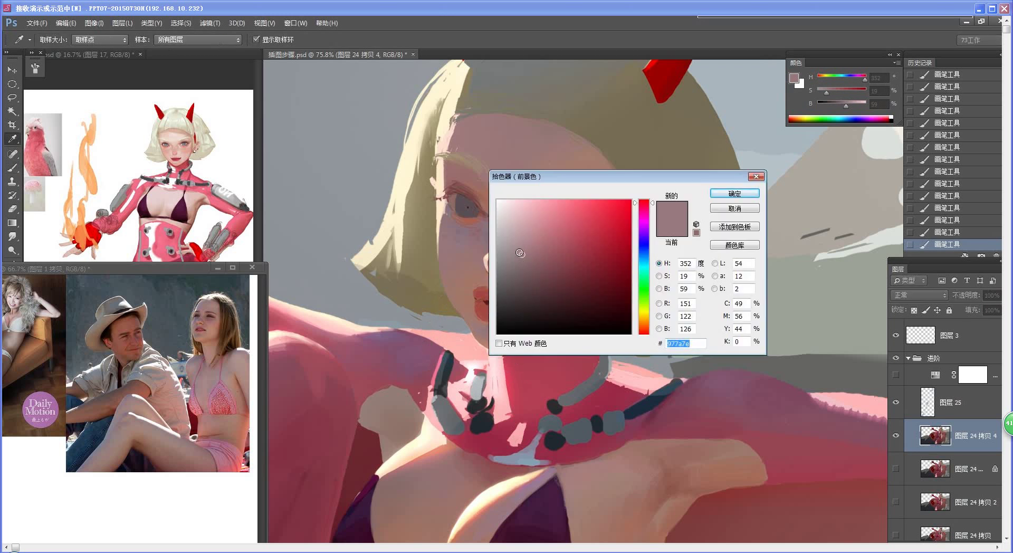
click(519, 251)
click(653, 207)
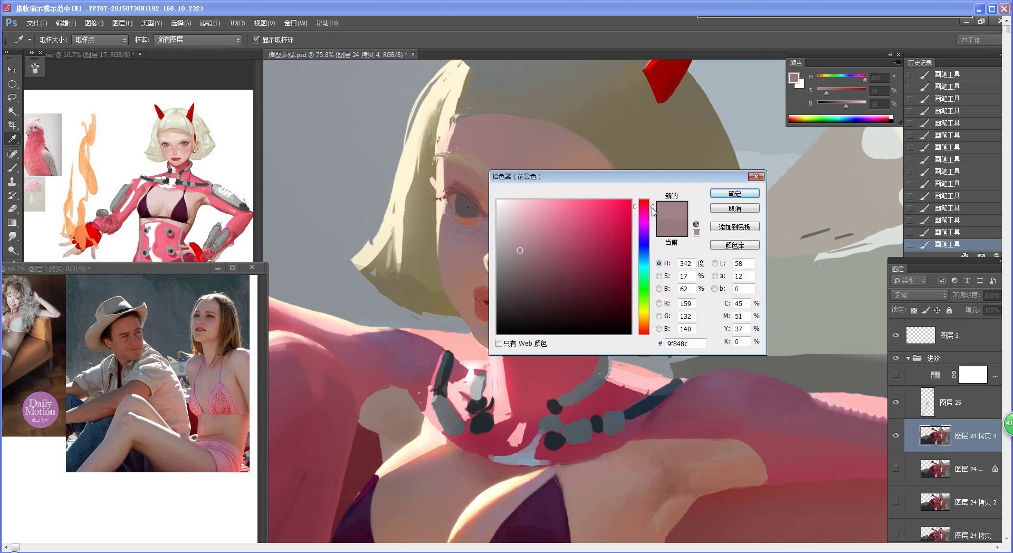
click(734, 194)
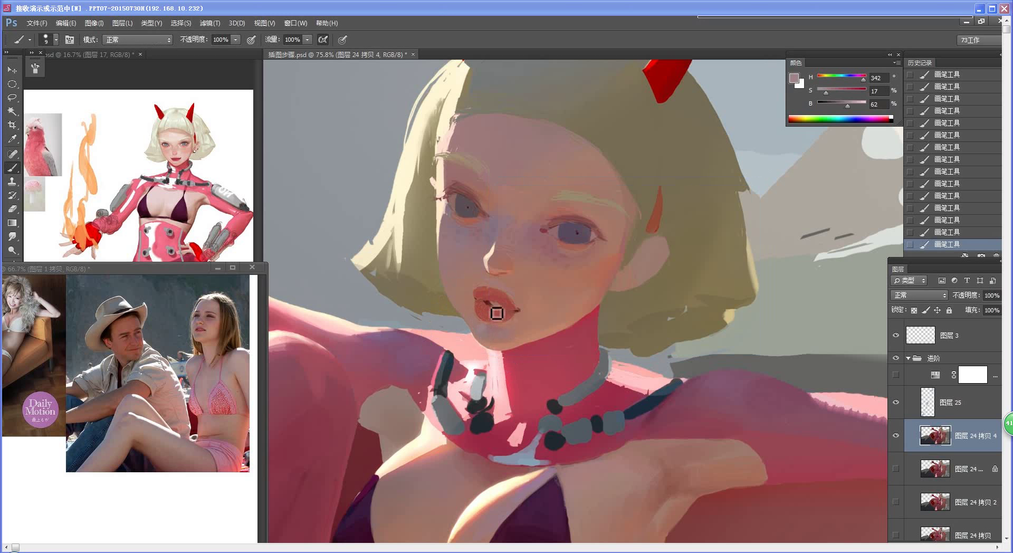
alt+click(490, 331)
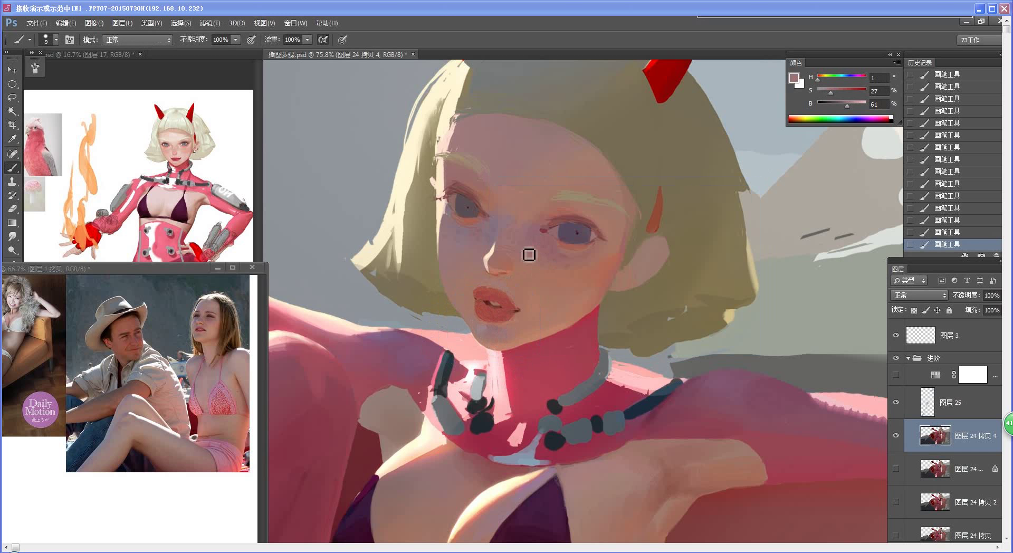
alt+click(489, 330)
Enlarge the brush and mix a dusky rose (H 347, S 35, B 55) from tones sampled under her left eye
alt+click(560, 269)
key(bracketright)
key(bracketright)
key(bracketleft)
alt+click(573, 252)
alt+click(564, 257)
key(n)
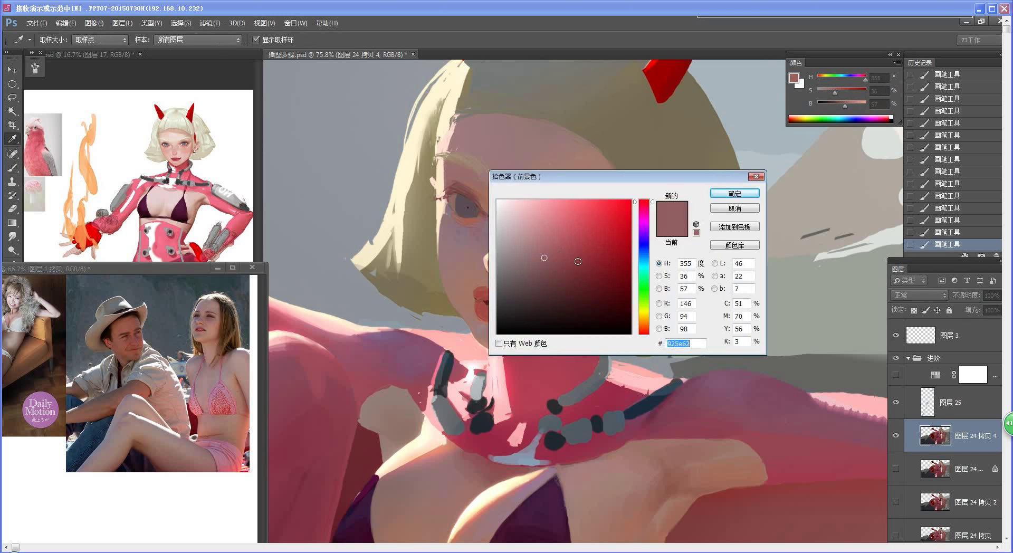
drag(653, 208, 654, 204)
click(735, 193)
key(b)
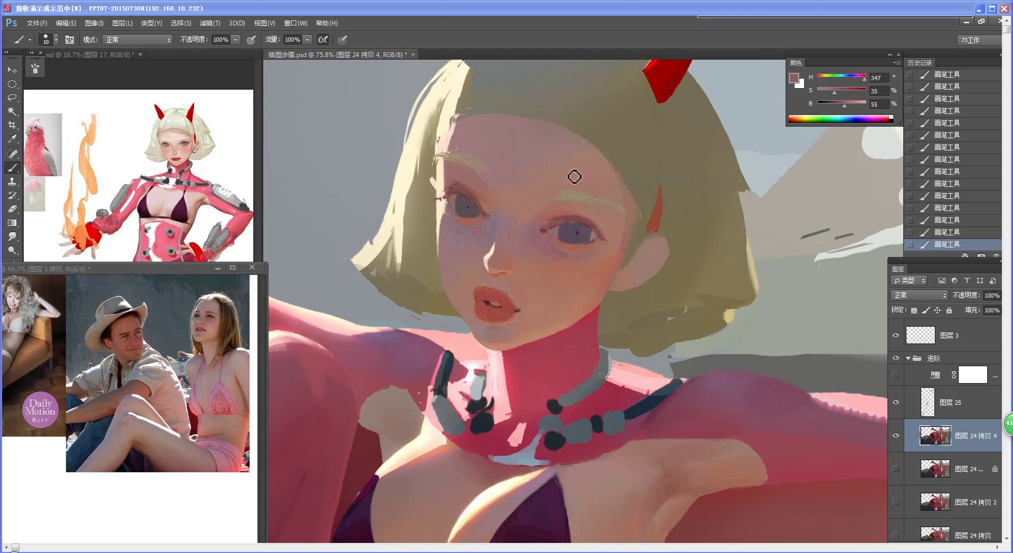
Mix a muted violet (H 260, S 22, B 60) and tint the skin beneath her left eye
alt+click(564, 258)
alt+click(550, 243)
key(n)
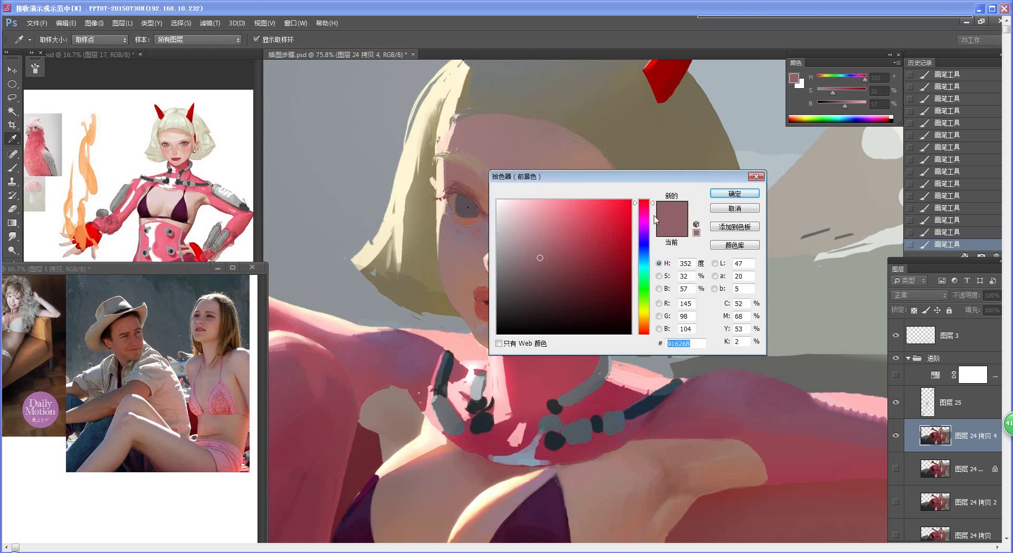
click(653, 237)
click(529, 251)
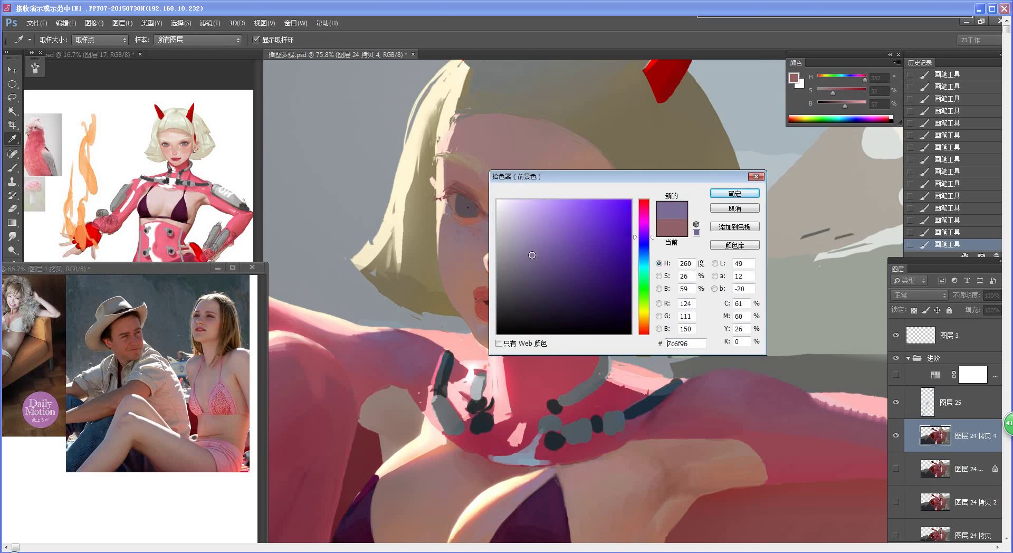
click(714, 196)
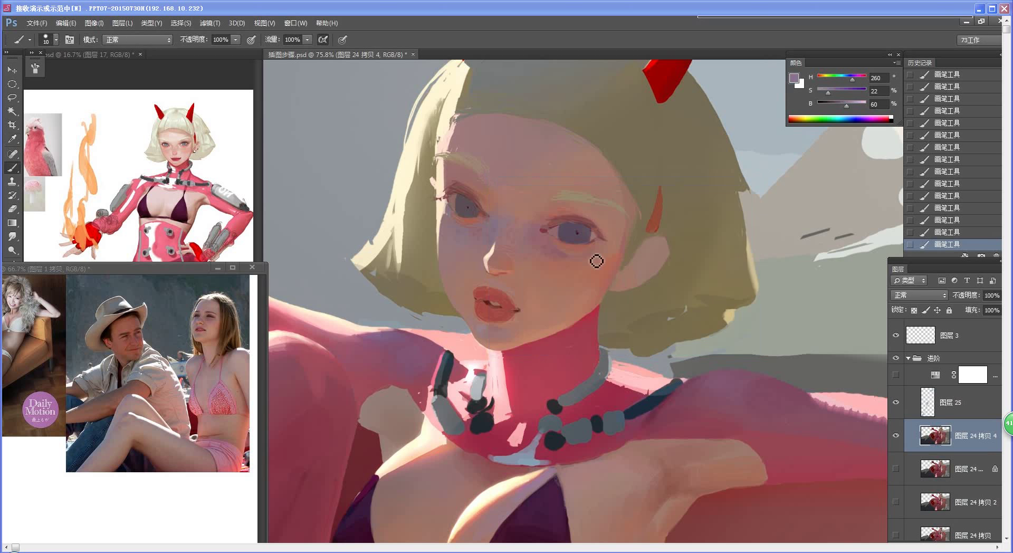
Undo the last under-eye stroke and blend that area with sampled mauve tones such as H 339, S 26, B 56
alt+click(560, 250)
key(ctrl+z)
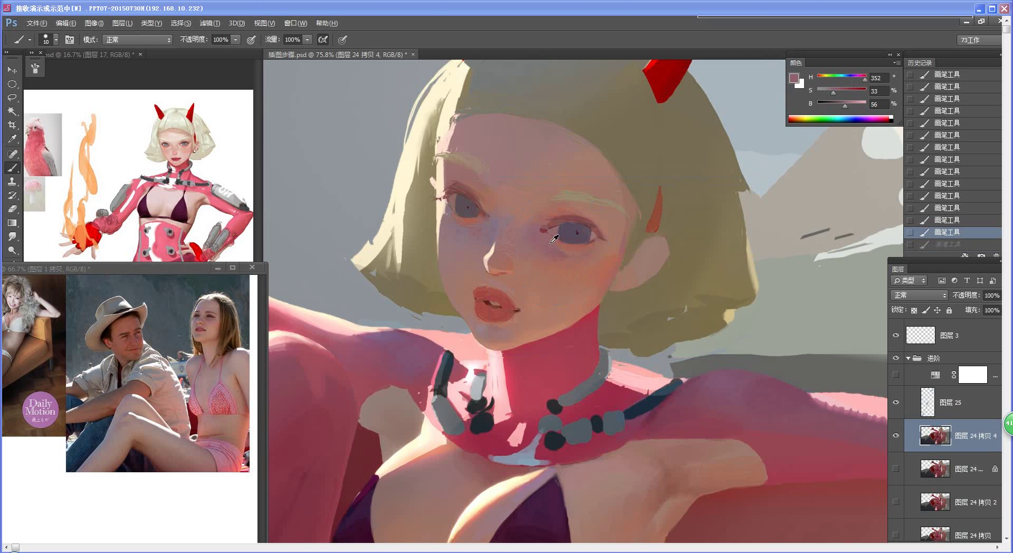
drag(557, 255, 552, 253)
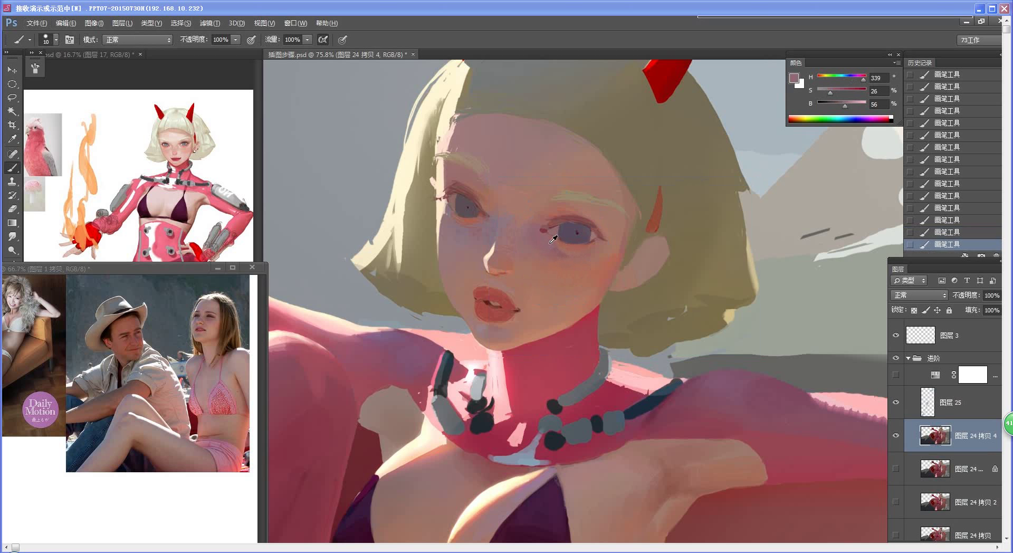
alt+click(552, 241)
alt+click(554, 249)
alt+click(552, 245)
Mix a warm skin tone (H 16, S 36, B 65) and compare the last two eye-corner strokes by undoing and redoing them
alt+click(605, 253)
alt+click(537, 233)
key(n)
click(545, 246)
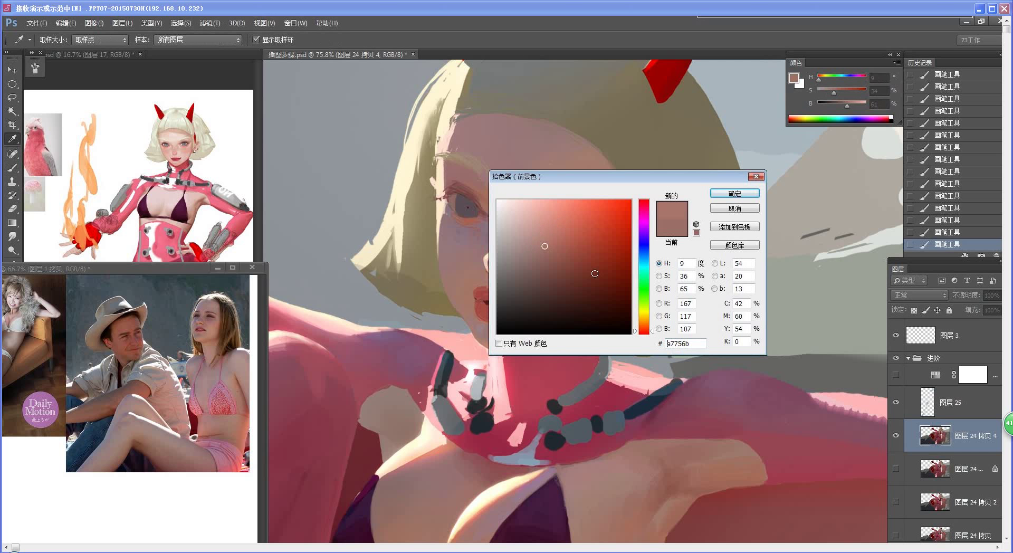
drag(653, 334, 653, 331)
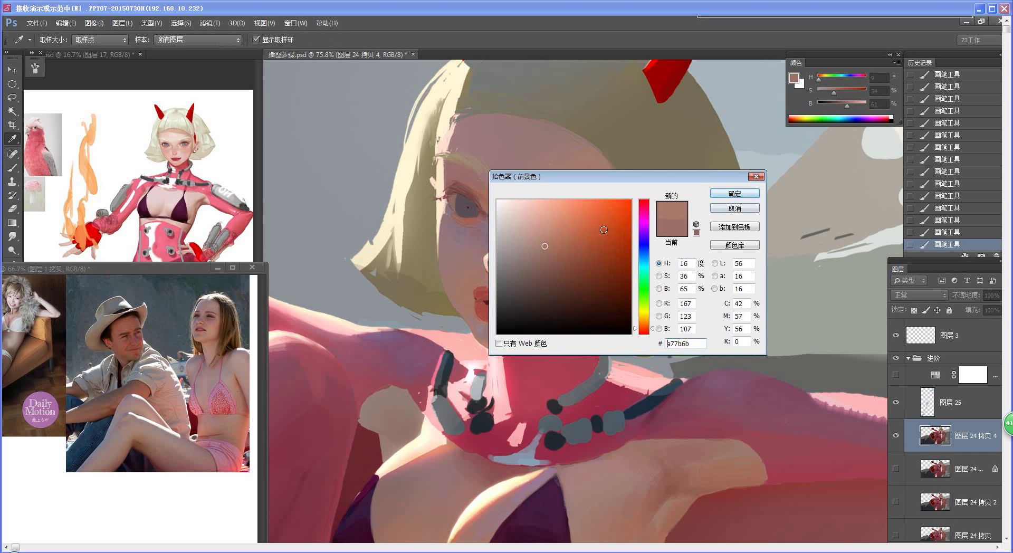
click(729, 196)
key(ctrl+alt+z)
key(ctrl+alt+z)
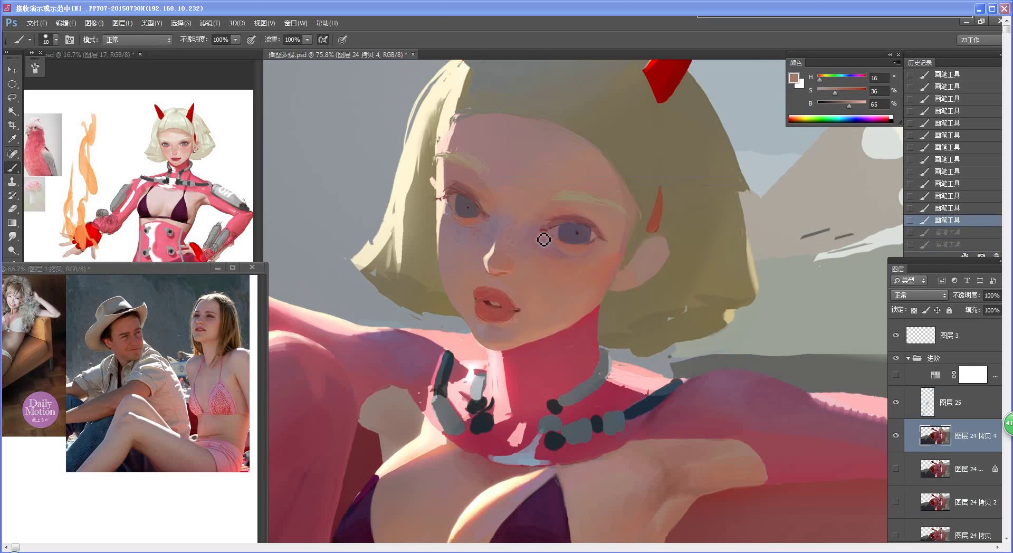
key(ctrl+shift+z)
key(ctrl+shift+z)
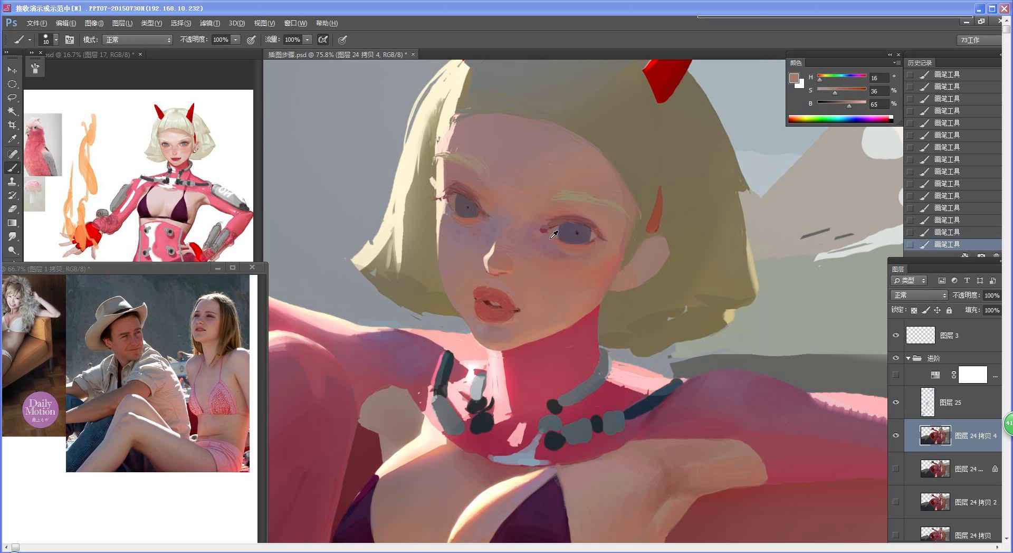
Blend the skin between her left inner eye corner and the nose bridge with sampled tones and a larger brush
alt+click(551, 238)
alt+click(562, 248)
alt+click(525, 245)
key(bracketright)
alt+click(525, 222)
alt+click(526, 215)
Mix a lighter orange skin tone (H 24, S 37, B 72) for the nose bridge
key(n)
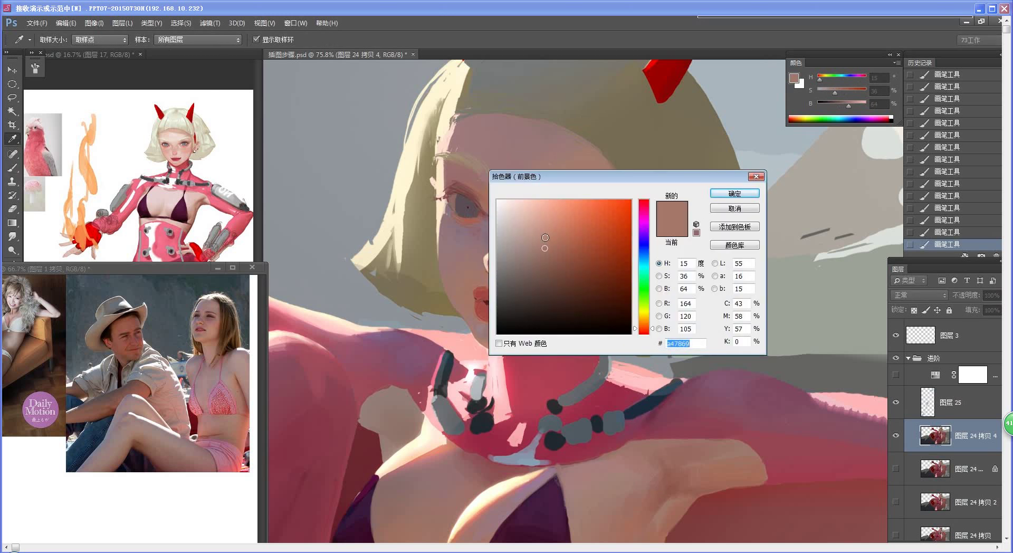
click(544, 242)
drag(654, 331, 654, 327)
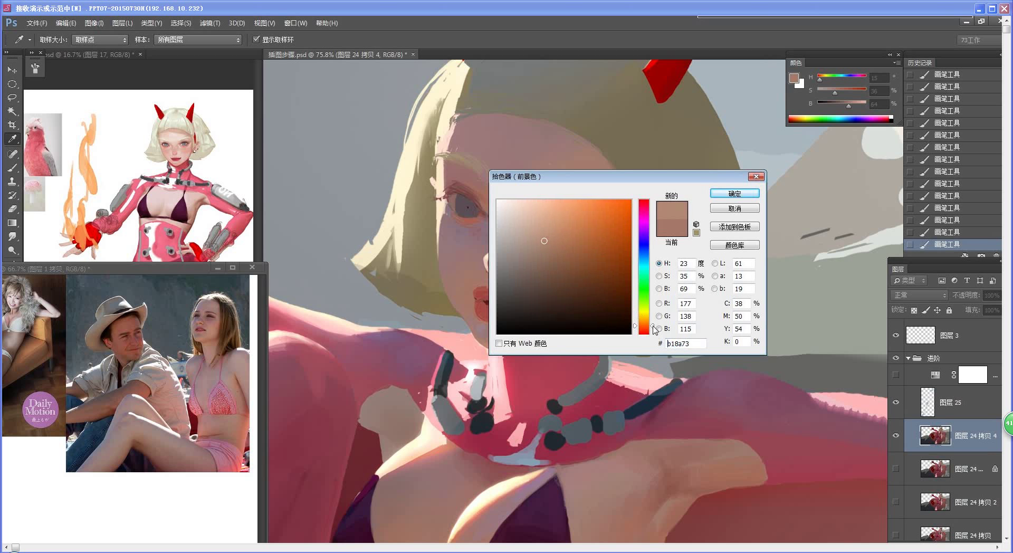
click(548, 236)
click(735, 194)
key(b)
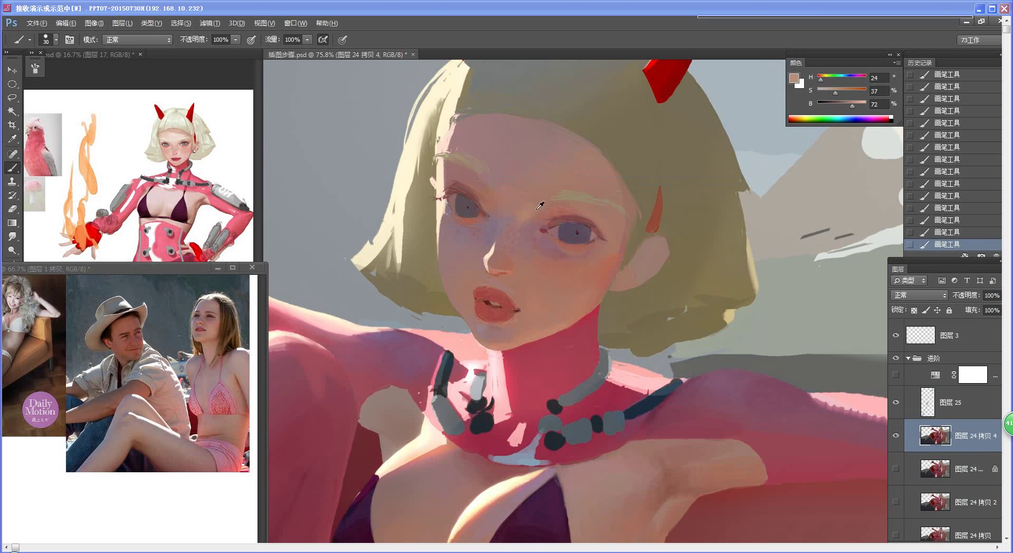
Sample tones around the nose bridge and under-eye, and enlarge the brush to 125 pixels for the area between the brows
alt+click(522, 225)
alt+click(539, 210)
alt+click(550, 245)
mouse_move(535, 187)
mouse_down()
mouse_move(548, 197)
mouse_move(530, 204)
mouse_up()
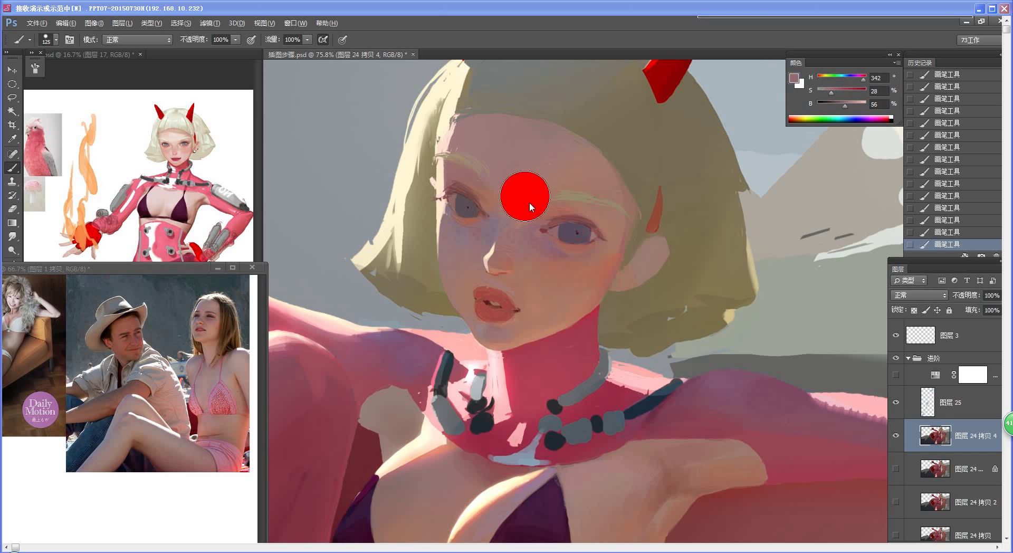
alt+right_click(530, 207)
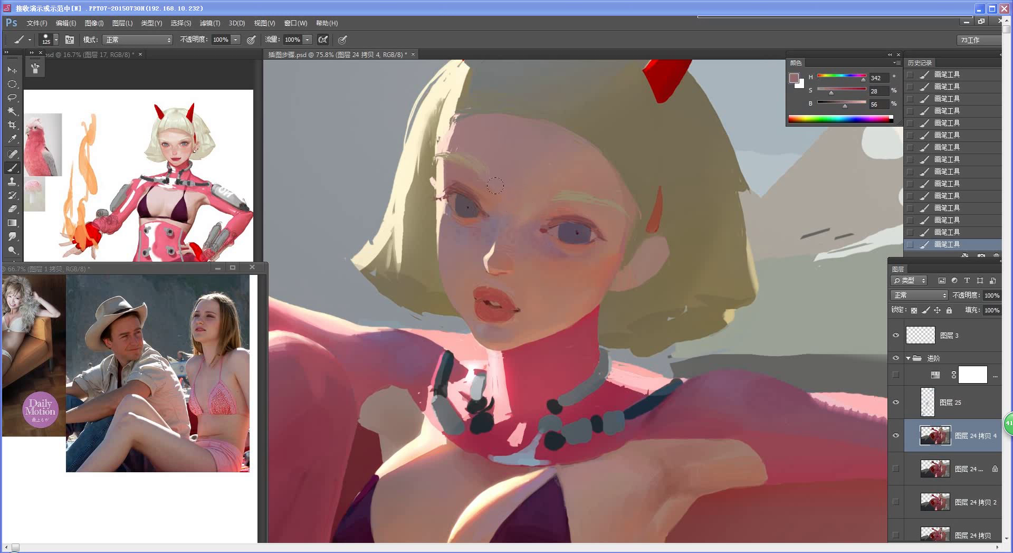
Touch up the inner corner of her left eye with a 15-pixel brush, sampling a dusky pink (H 349, S 29, B 57)
drag(532, 305, 475, 287)
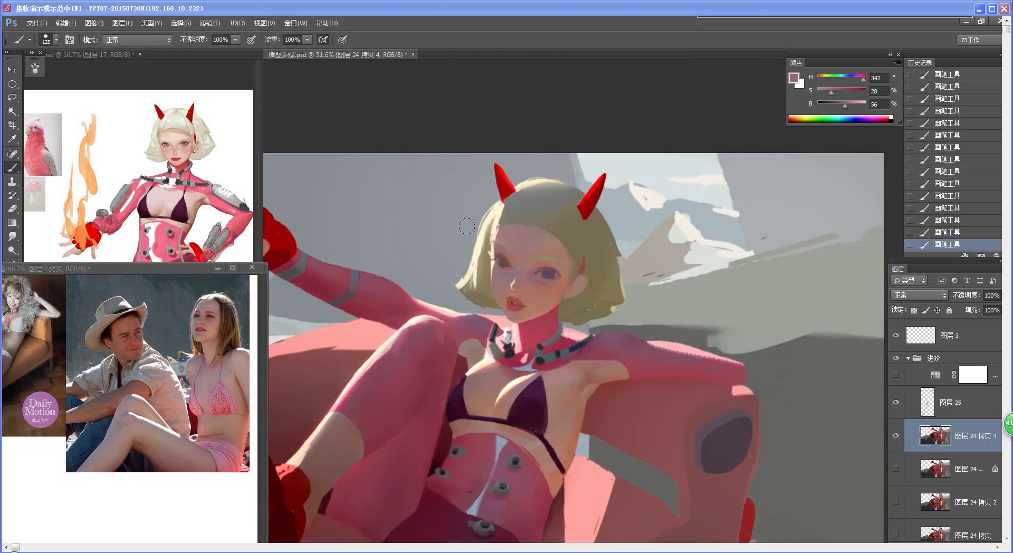
key(ctrl+space)
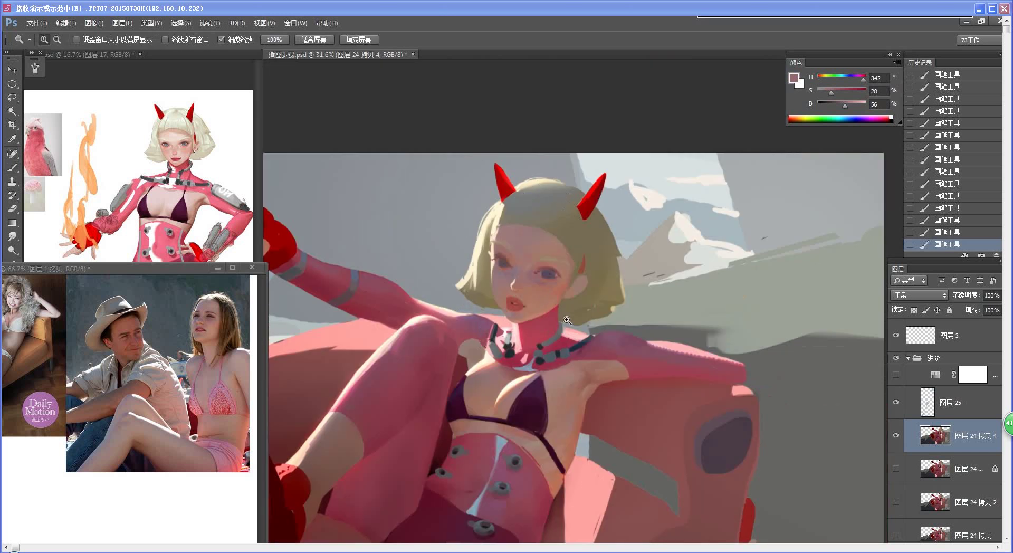
drag(572, 290, 601, 289)
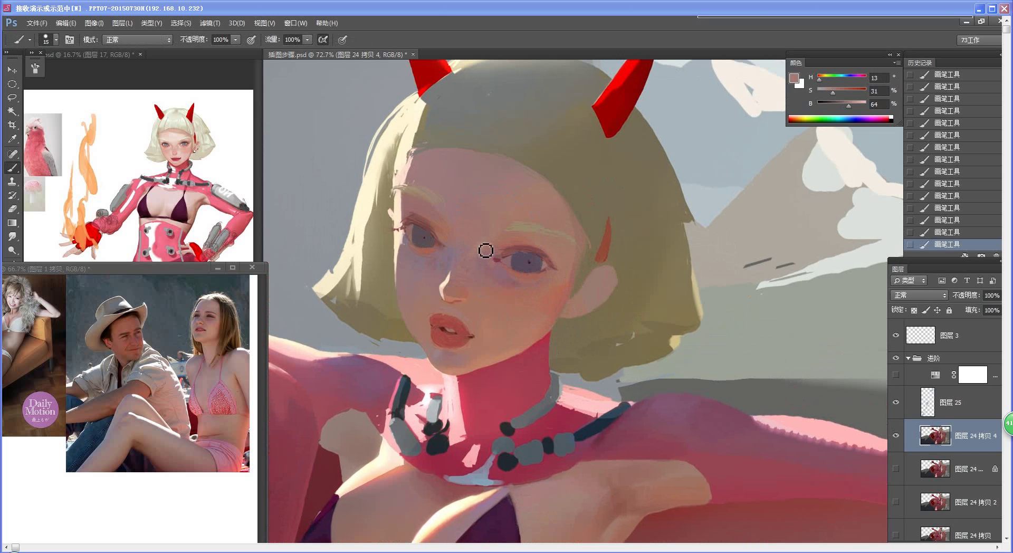
alt+click(496, 266)
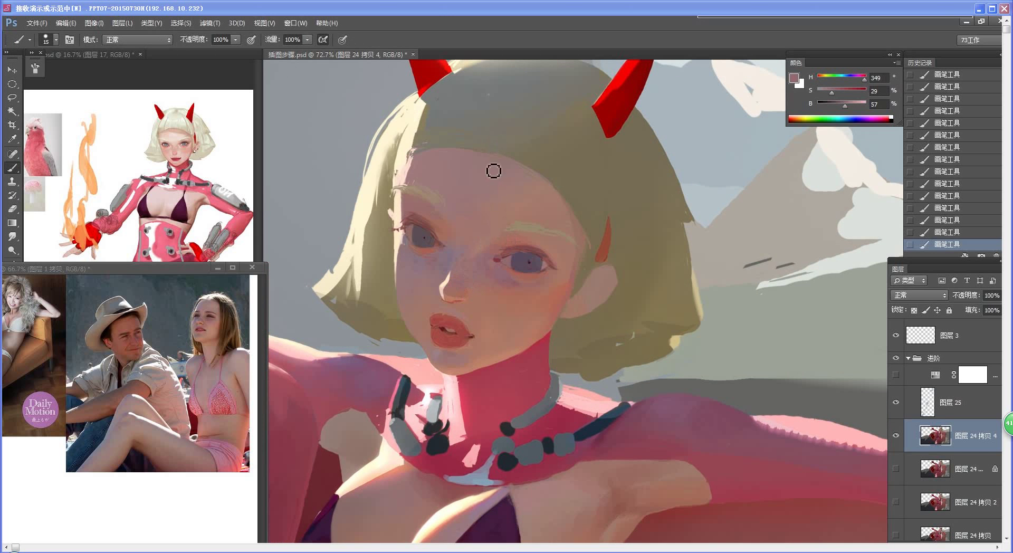
Undo the last stroke beside the nose and repaint the nostril wing with a small brush in a sampled tone
alt+click(462, 297)
alt+click(462, 296)
key(ctrl+z)
drag(470, 299, 473, 310)
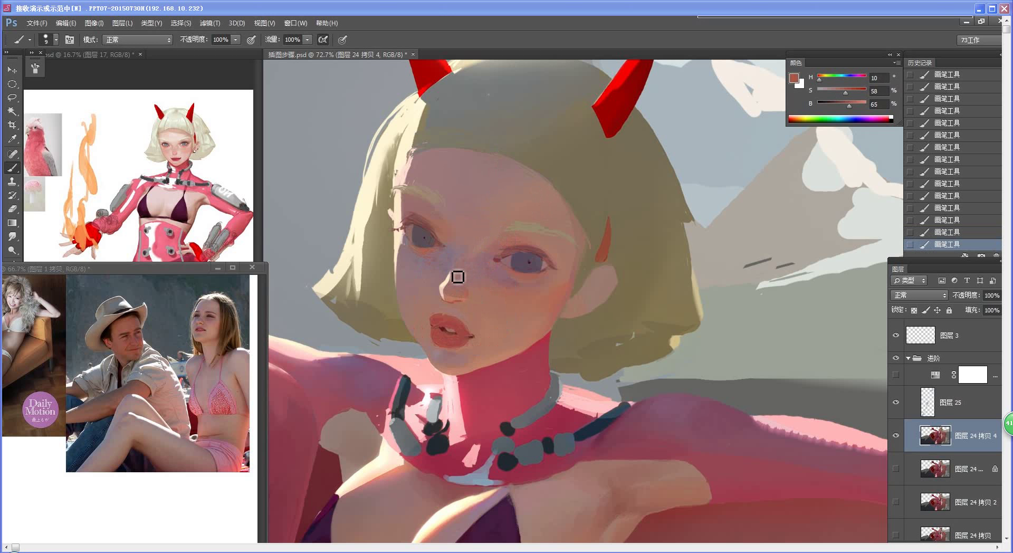
Refine the underside and tip of the nose with sampled warm tones such as H 14, S 43, B 73
drag(446, 299, 448, 301)
alt+click(452, 304)
alt+click(453, 302)
alt+click(454, 305)
alt+click(450, 309)
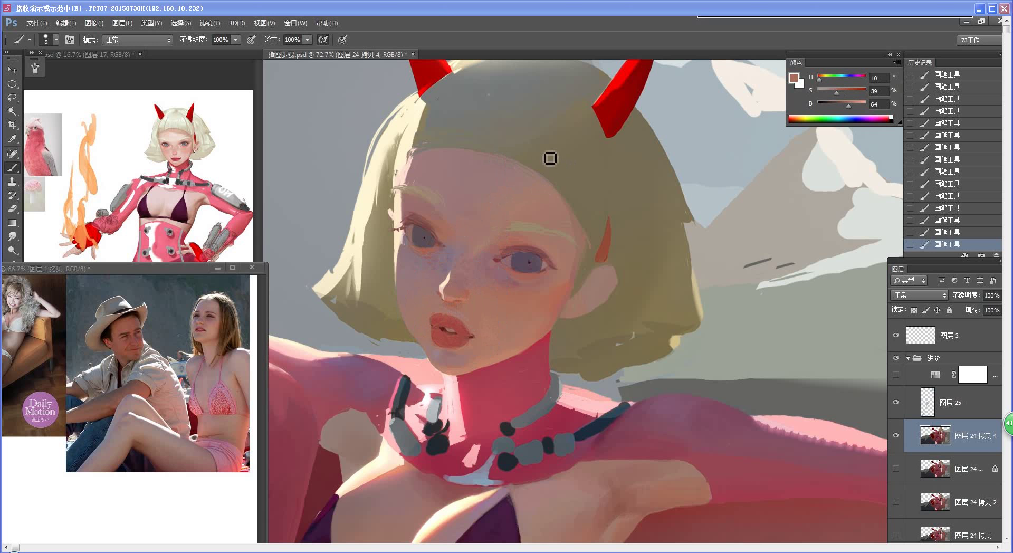
alt+click(449, 296)
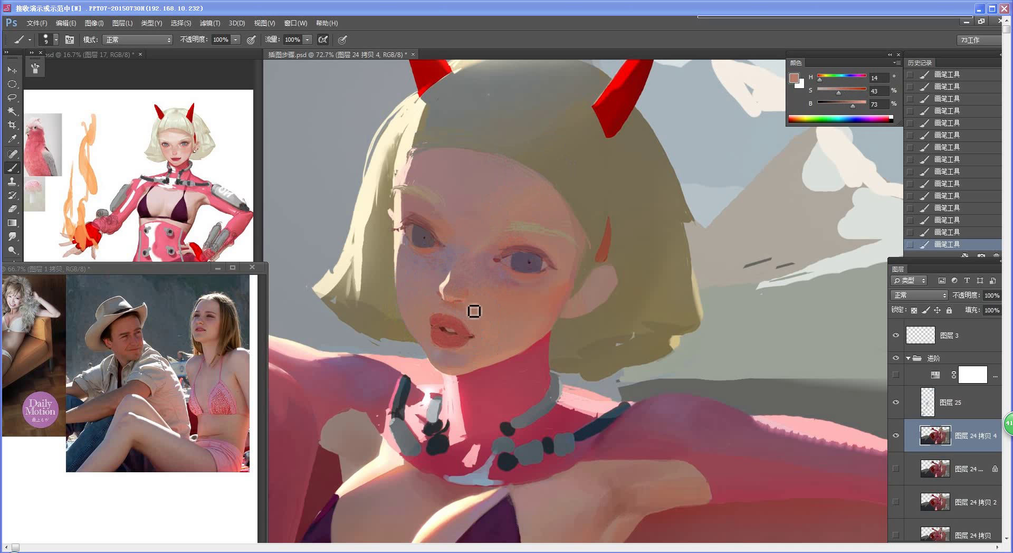
alt+click(470, 291)
Brighten the highlight on the nose with a much smaller Dodge brush, range Highlights at 30% exposure
key(z)
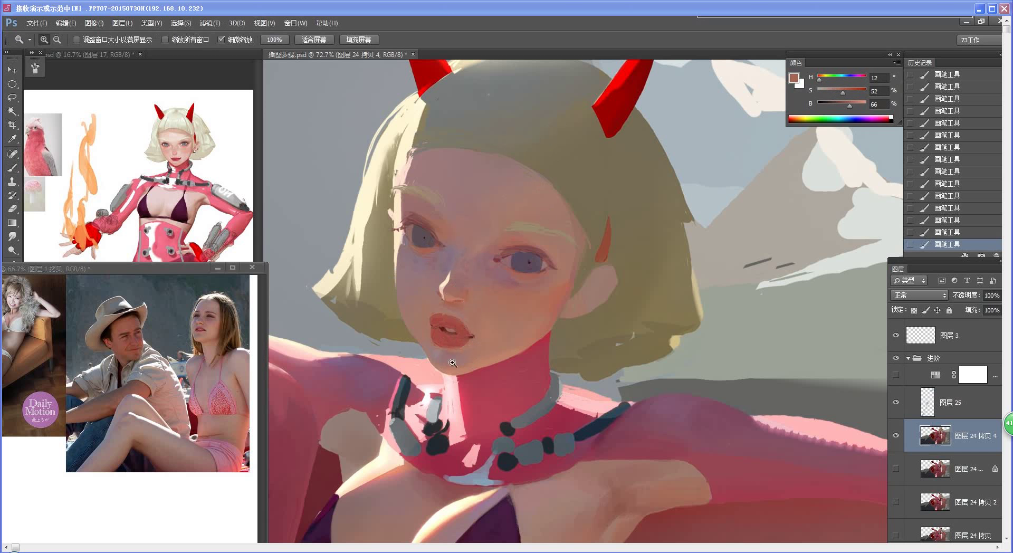
alt+click(446, 380)
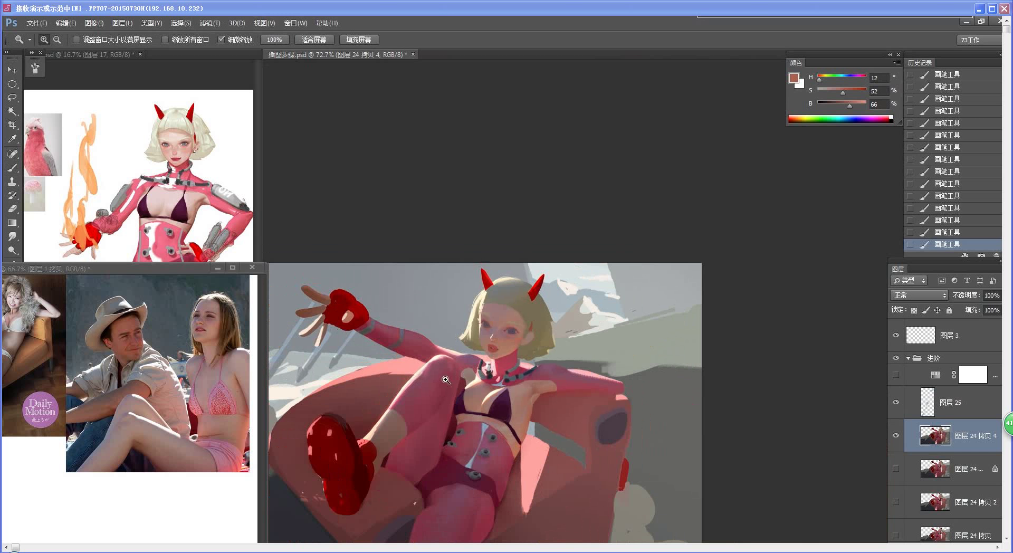
drag(446, 380, 498, 349)
key(o)
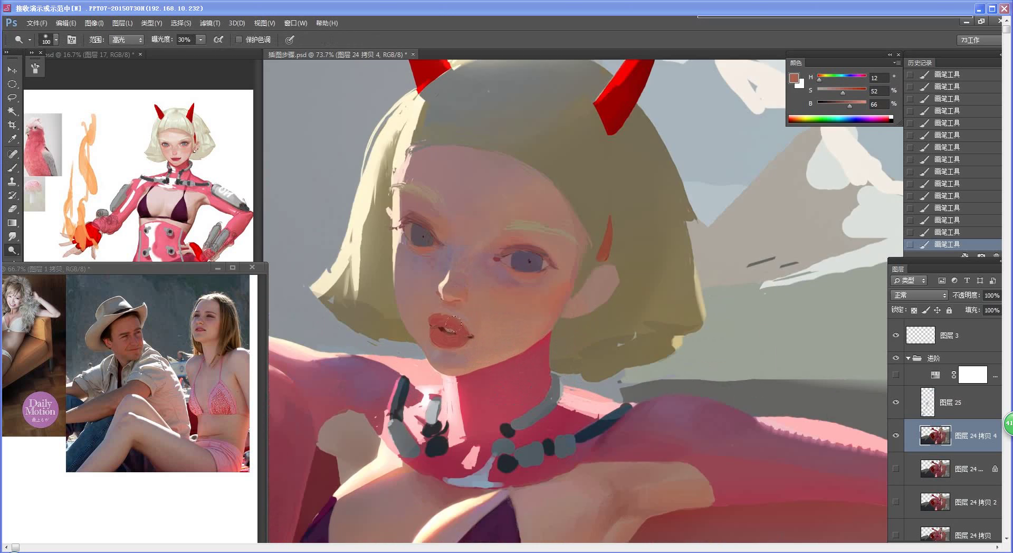
key(bracketleft)
key(bracketleft)
key(bracketleft)
key(bracketleft)
key(bracketleft)
key(bracketleft)
key(bracketleft)
key(bracketleft)
key(bracketleft)
mouse_move(454, 281)
mouse_down()
mouse_move(447, 301)
mouse_move(450, 288)
mouse_up()
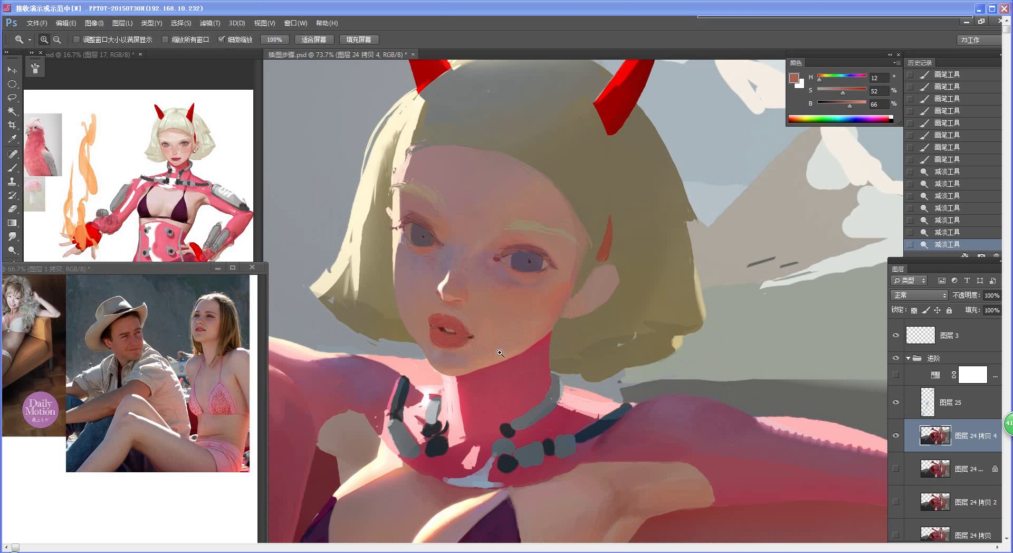
Dodge the highlight along the upper lip edge and return to the Brush tool
drag(501, 359, 434, 378)
scroll(490, 343, up, 5)
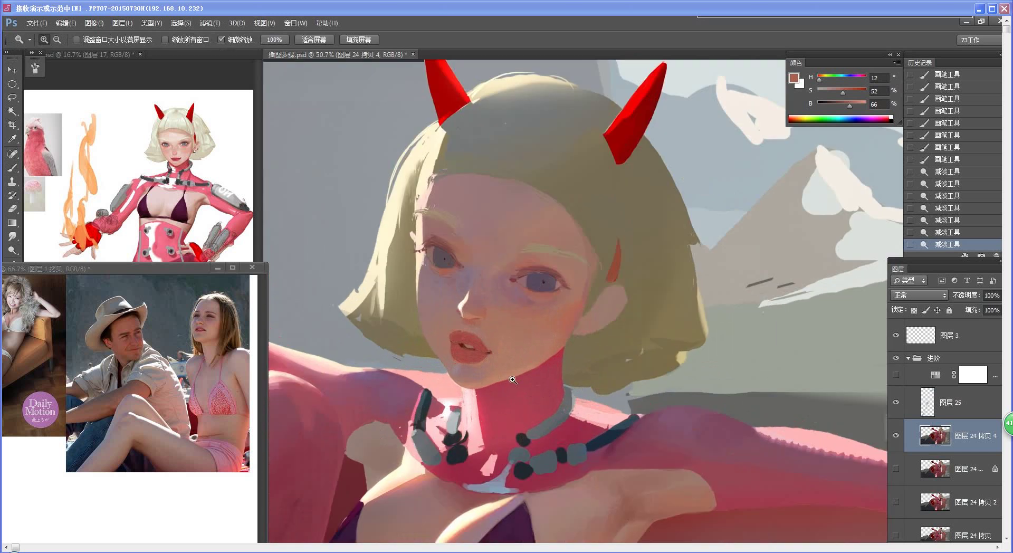
drag(452, 337, 461, 325)
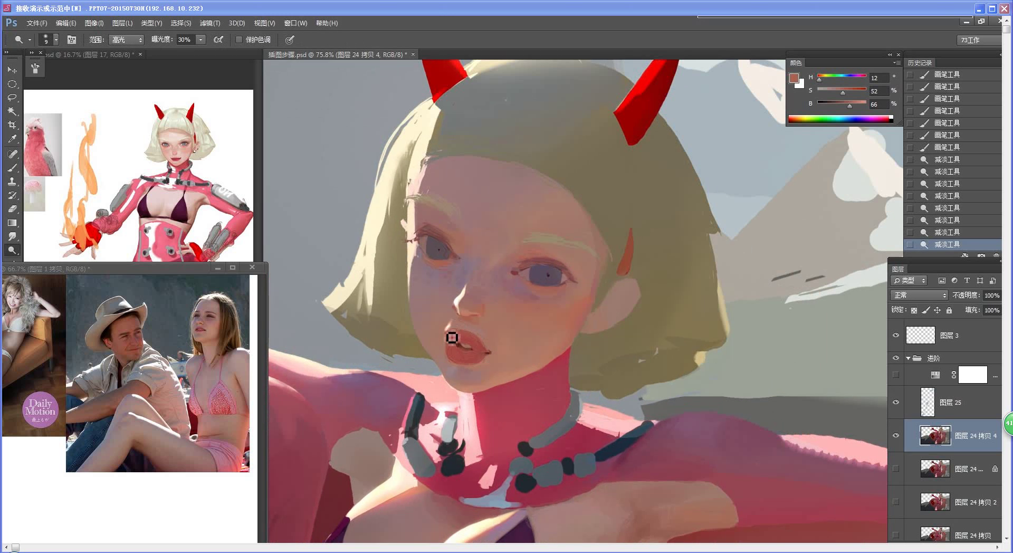
drag(452, 337, 455, 335)
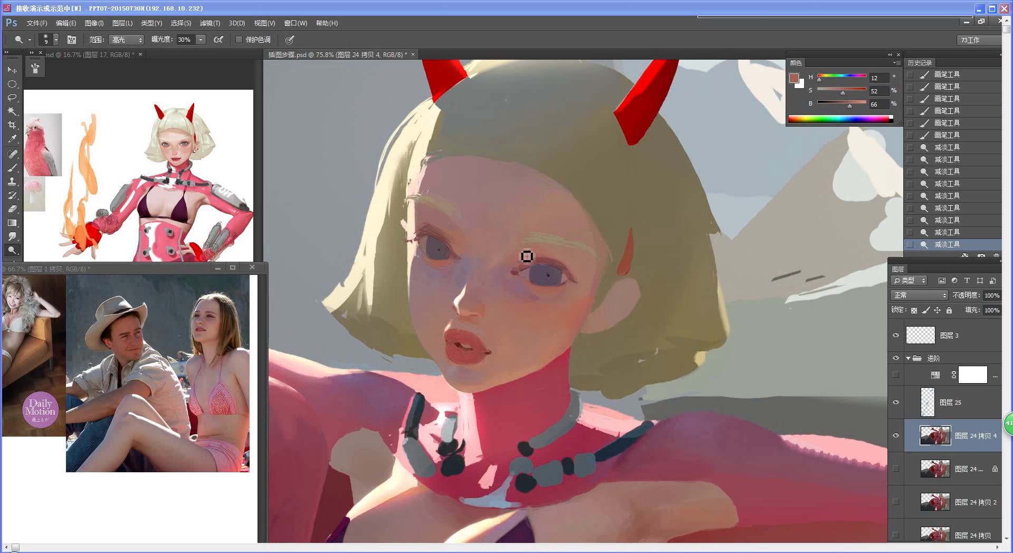
key(b)
scroll(464, 330, up, 2)
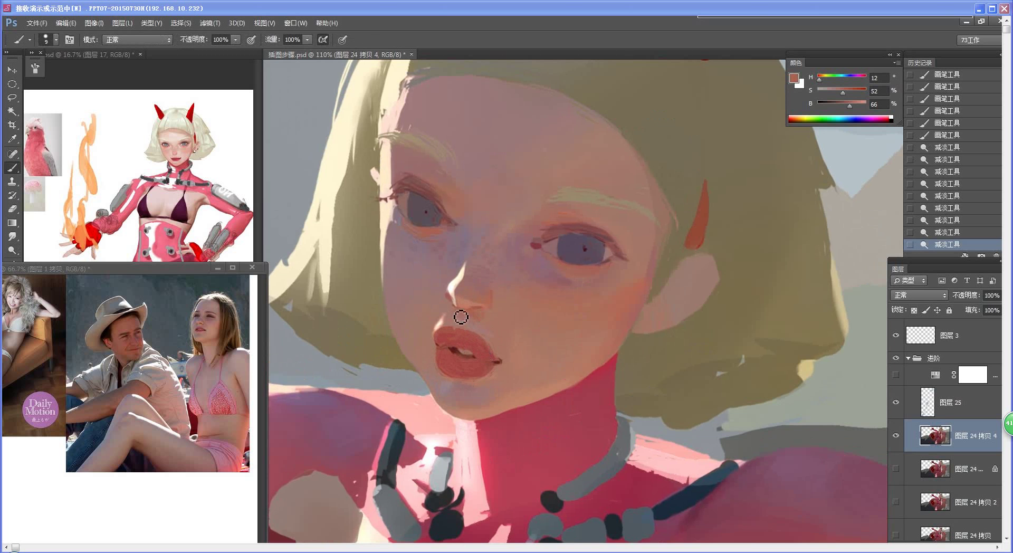
Touch up the skin and lit edge beneath the nose with sampled tones, including the pale cream H 48, S 10, B 100
mouse_move(445, 319)
mouse_down()
mouse_move(435, 335)
mouse_move(452, 310)
mouse_move(422, 337)
mouse_up()
alt+click(444, 319)
alt+click(451, 304)
drag(465, 307, 507, 309)
alt+click(434, 324)
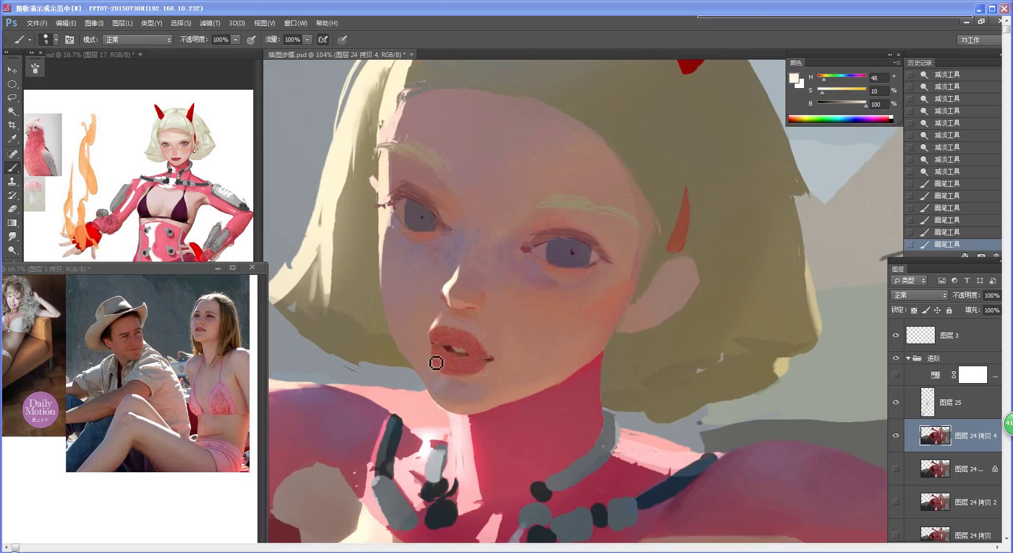
Refine the lit outer edge of the lips with a smaller brush, using the pale cream and a sampled skin tone H 16, S 38, B 64
key(bracketleft)
key(bracketleft)
click(437, 353)
click(437, 355)
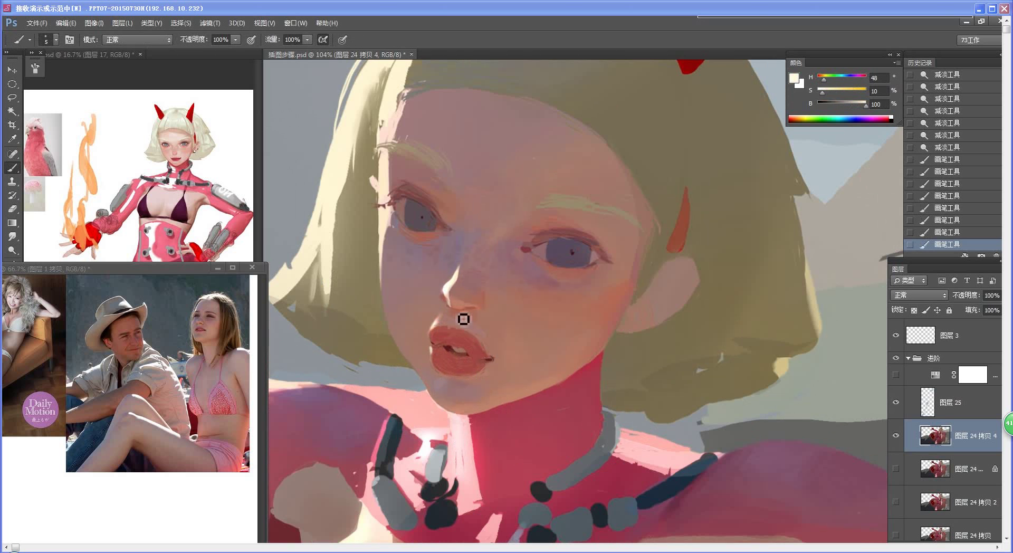
alt+click(436, 353)
click(435, 353)
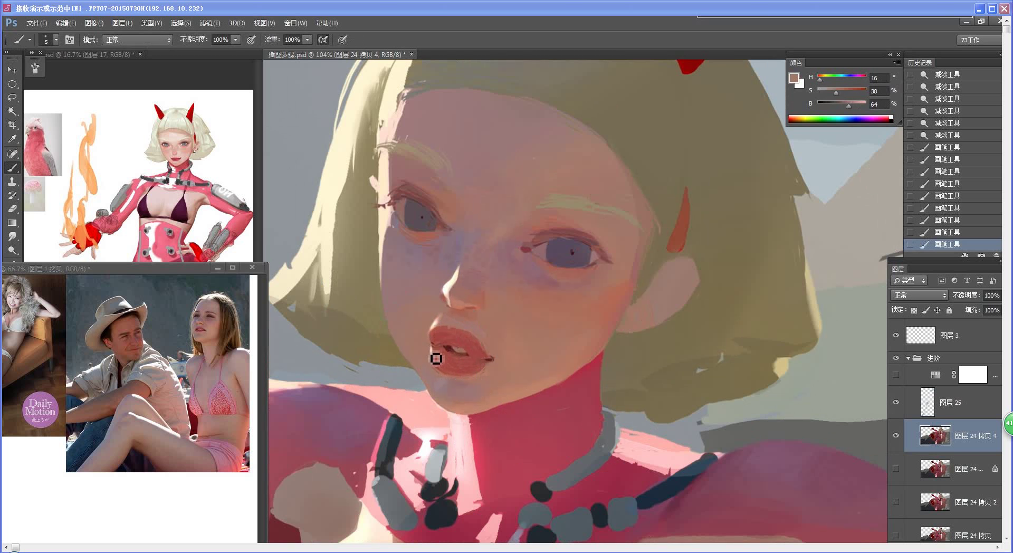
drag(436, 359, 434, 356)
drag(433, 355, 431, 343)
drag(431, 340, 431, 346)
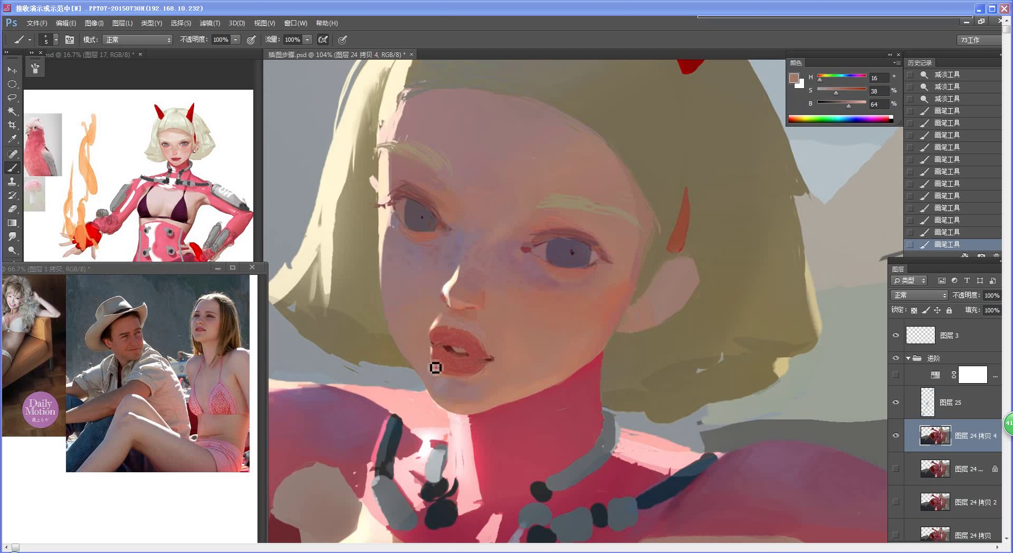
Shade the parting between the lips with deep reds mixed from a lip sample: H 1, S 64, B 57, and H 1, S 68, B 50
alt+click(442, 341)
key(n)
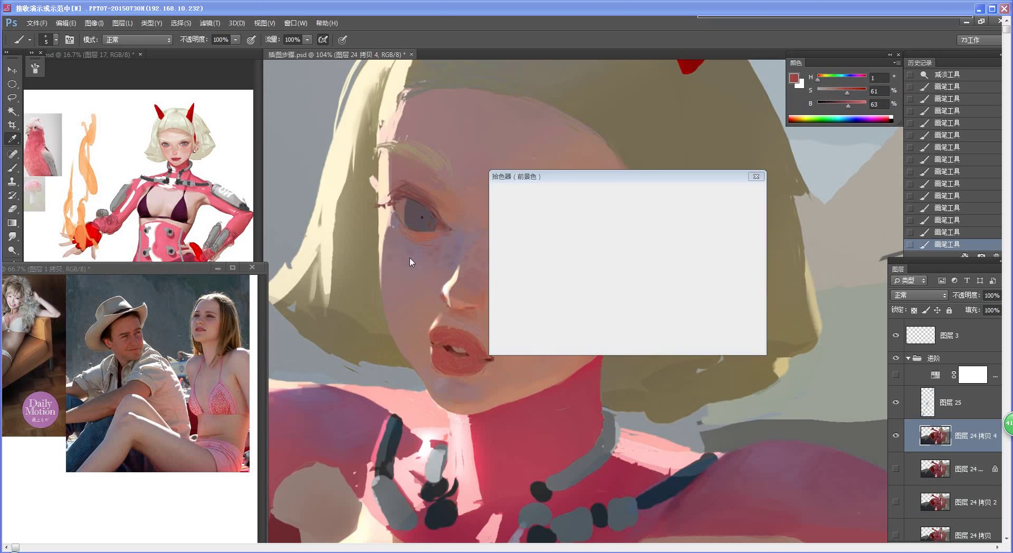
click(583, 257)
click(723, 196)
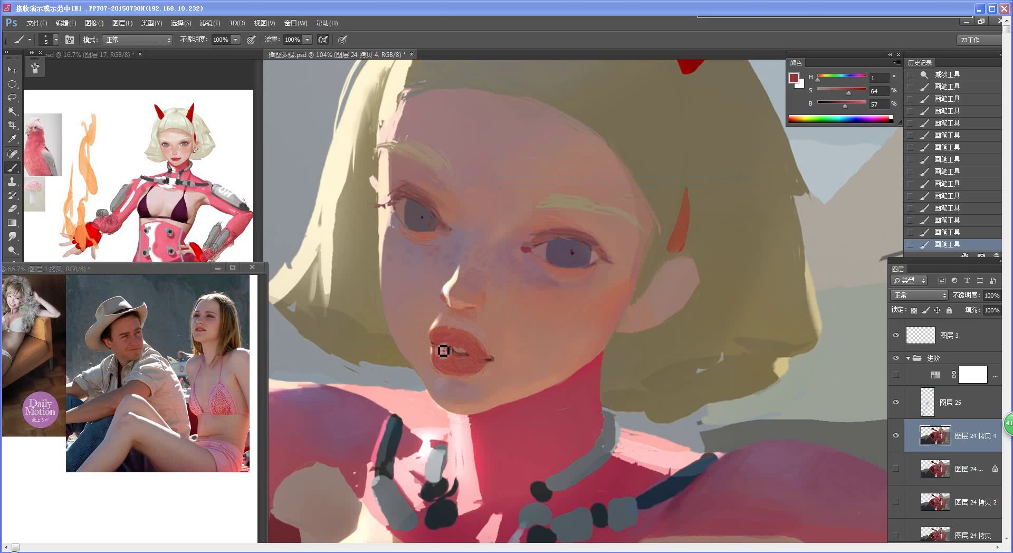
drag(444, 351, 459, 350)
key(n)
click(589, 267)
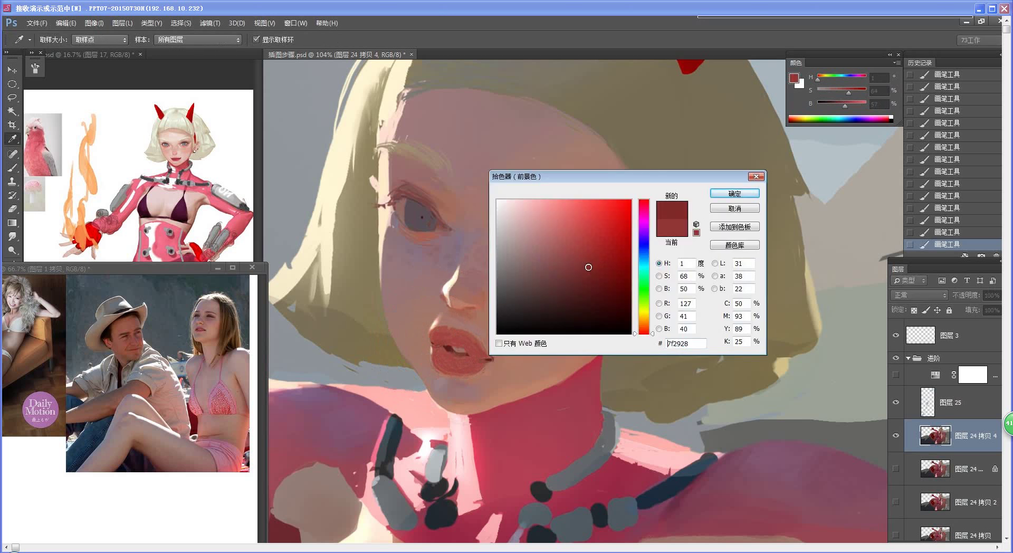
click(717, 195)
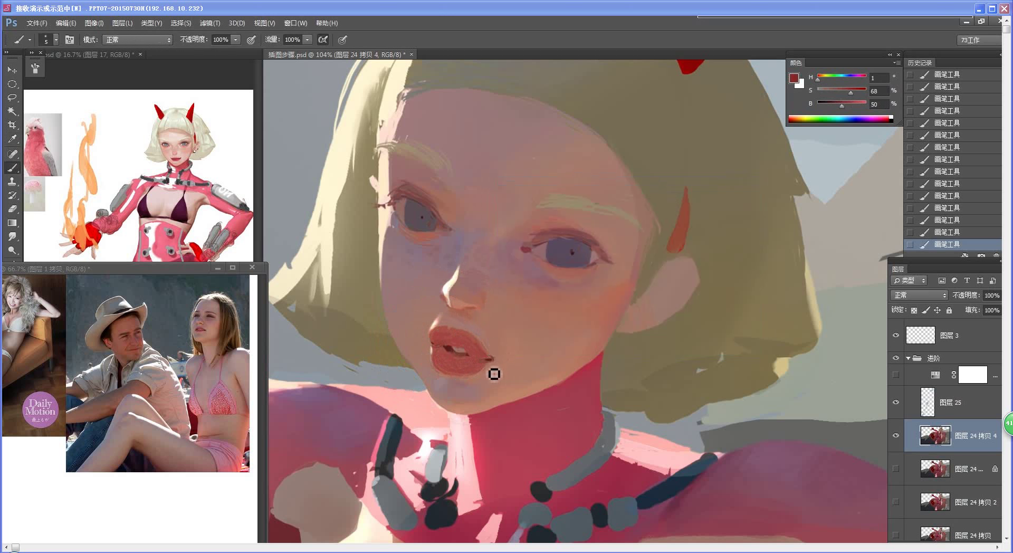
Darken the shaded mouth corner with a slightly larger brush in H 354, S 78, B 42, and sample the neighbouring lip red
key(bracketright)
key(bracketright)
key(n)
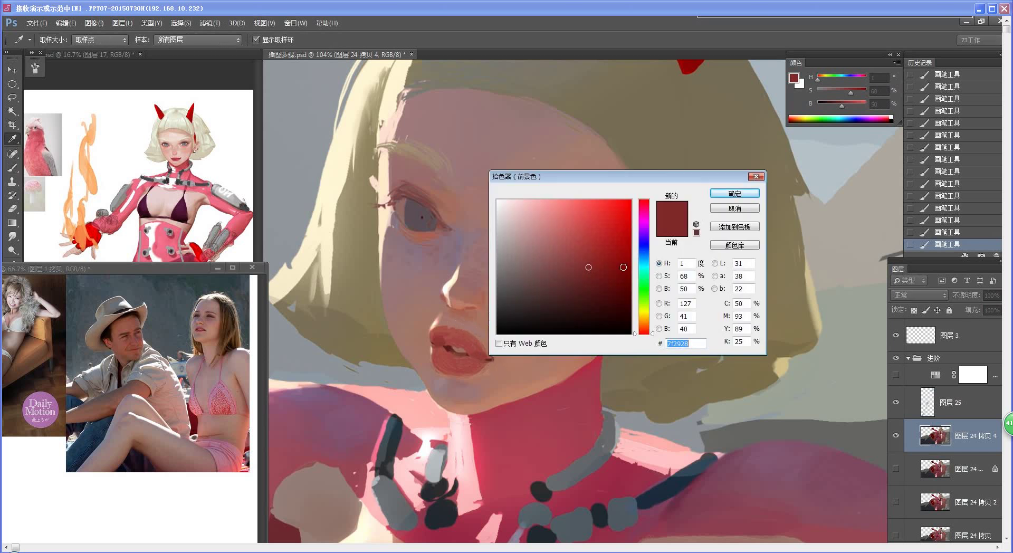
drag(588, 267, 602, 277)
click(648, 203)
click(734, 193)
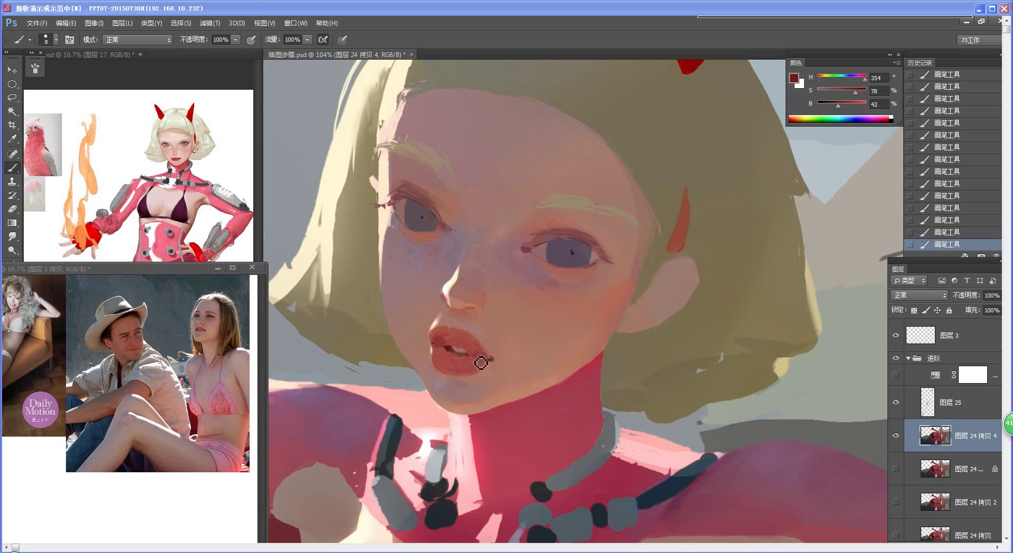
drag(479, 360, 491, 362)
alt+click(484, 356)
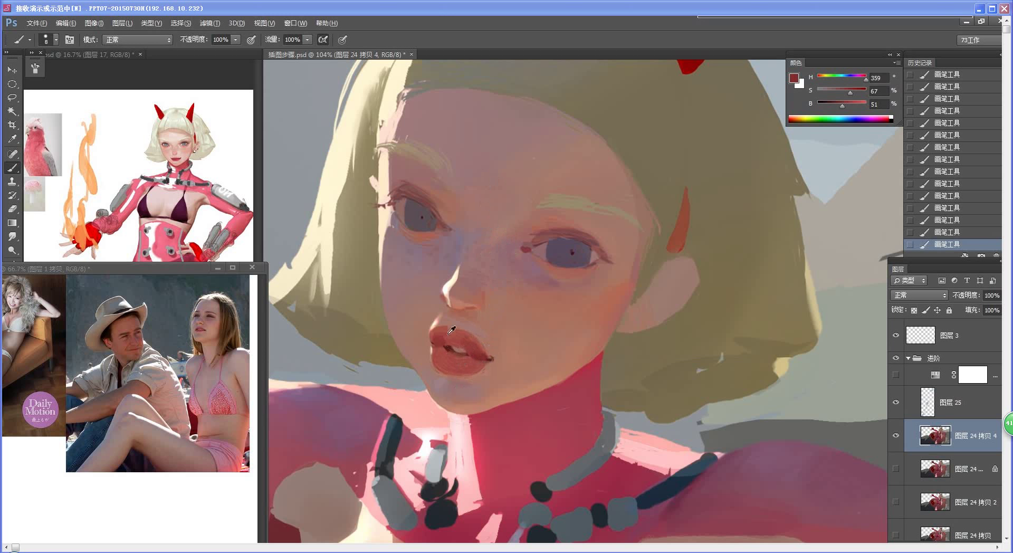
Mix a greyish violet H 270, S 19, B 65 from the nose bridge and paint fine lower-lip highlights, dismissing the chat window
alt+click(459, 235)
key(n)
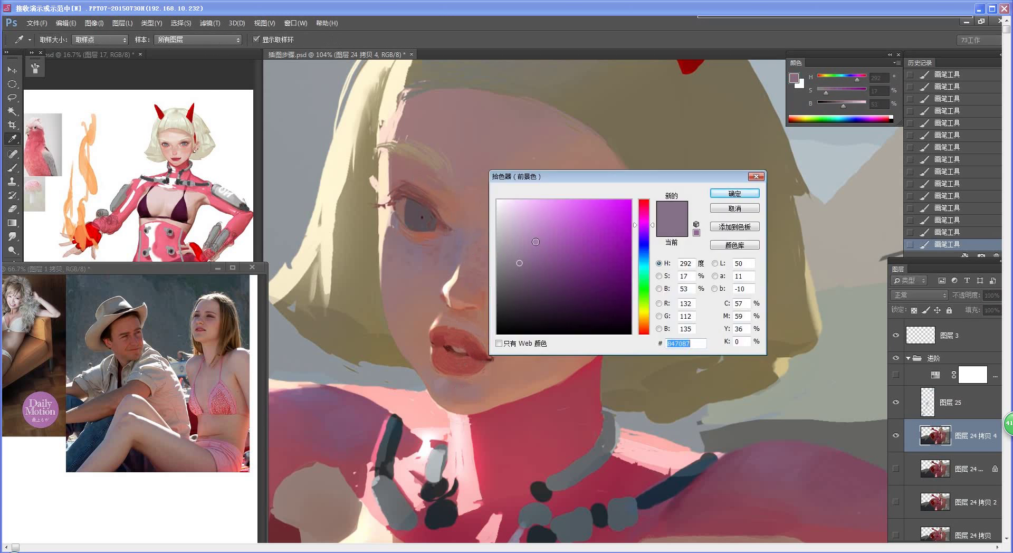
click(520, 255)
click(653, 230)
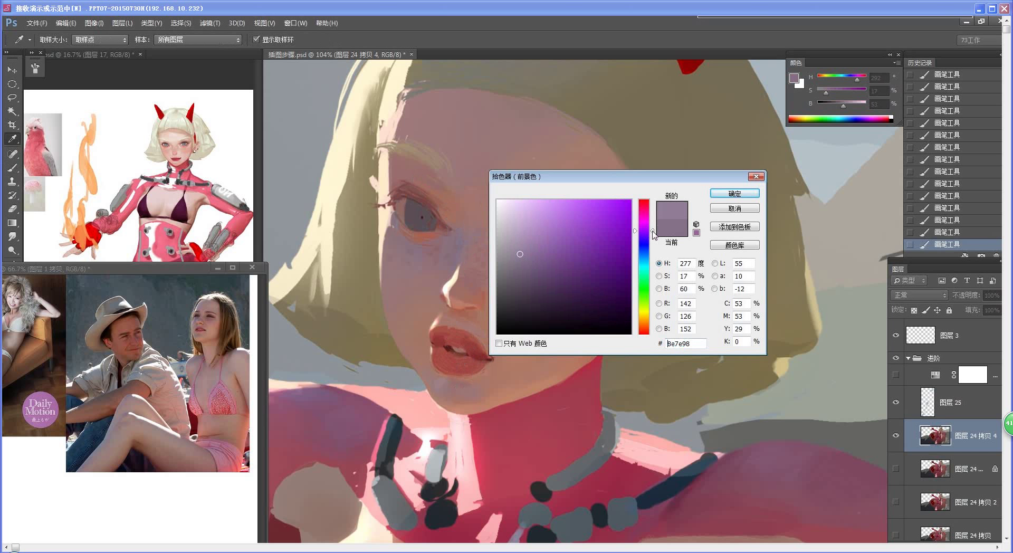
click(519, 248)
click(522, 246)
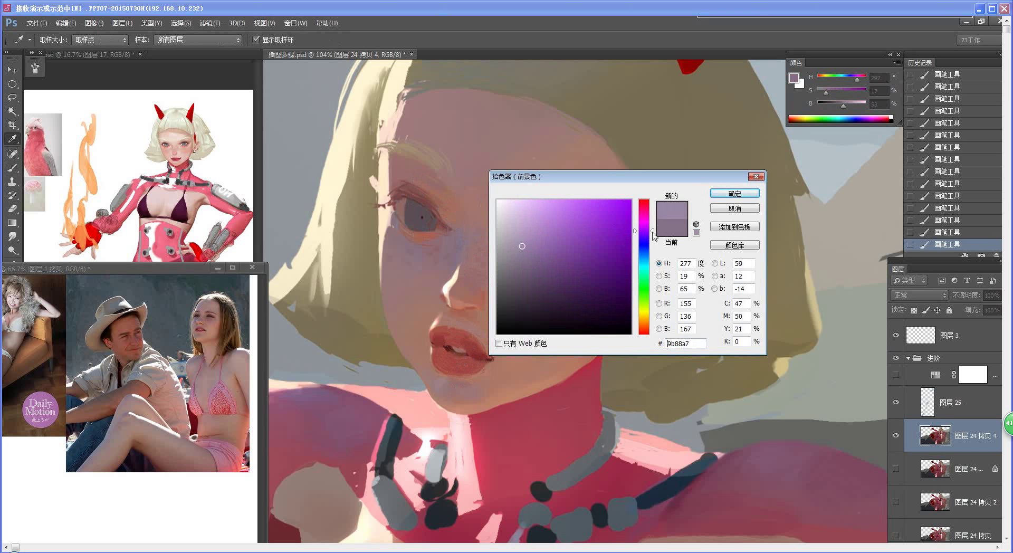
click(735, 193)
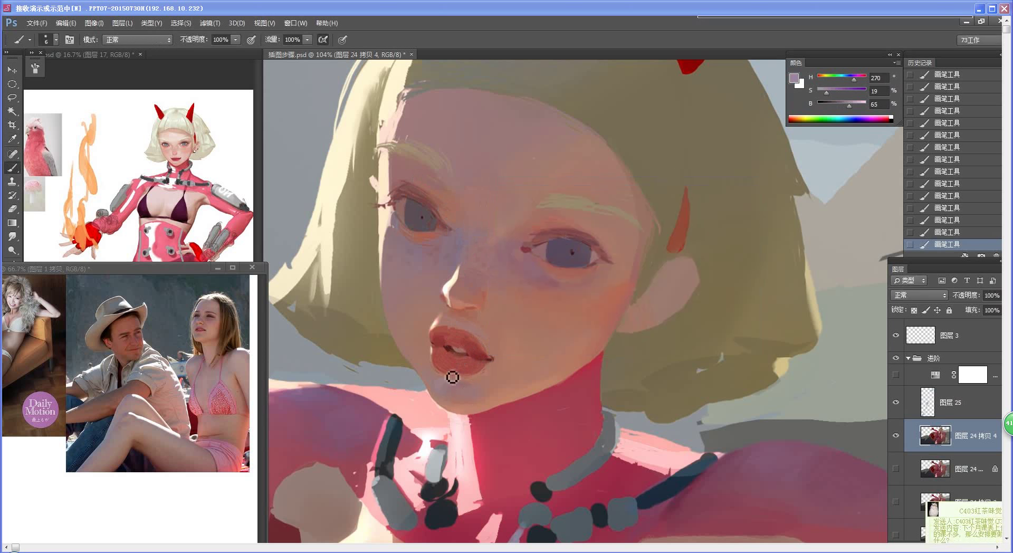
key(bracketleft)
key(bracketleft)
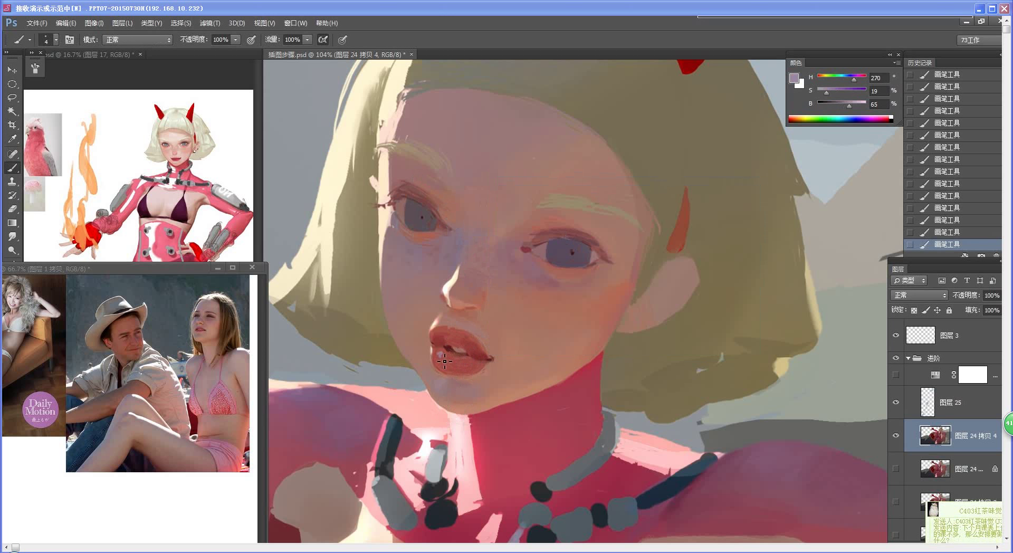
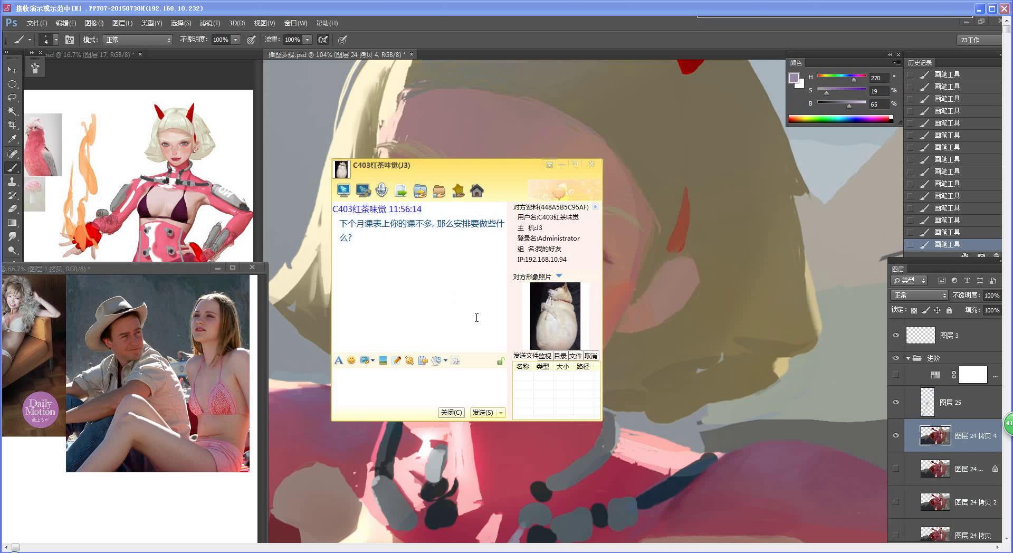
click(457, 472)
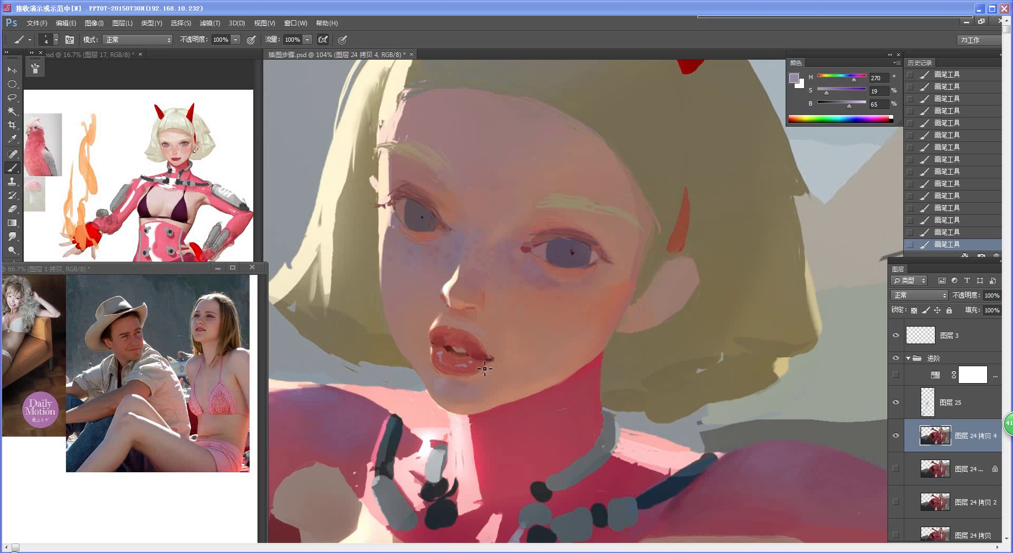
Deepen the lip shadows with a dark red H 2, S 72, B 47 mixed from an upper-lip sample
alt+click(441, 340)
key(n)
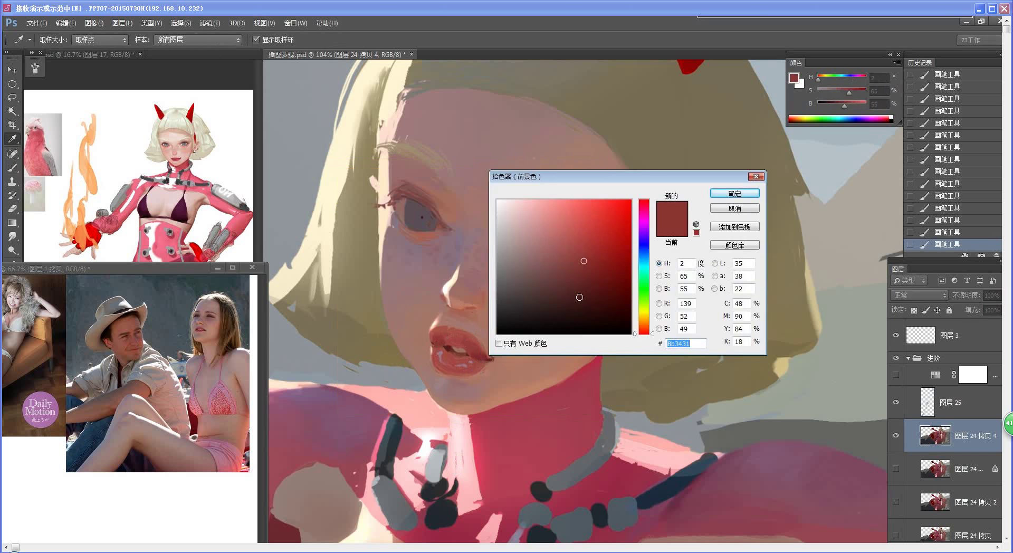
click(593, 269)
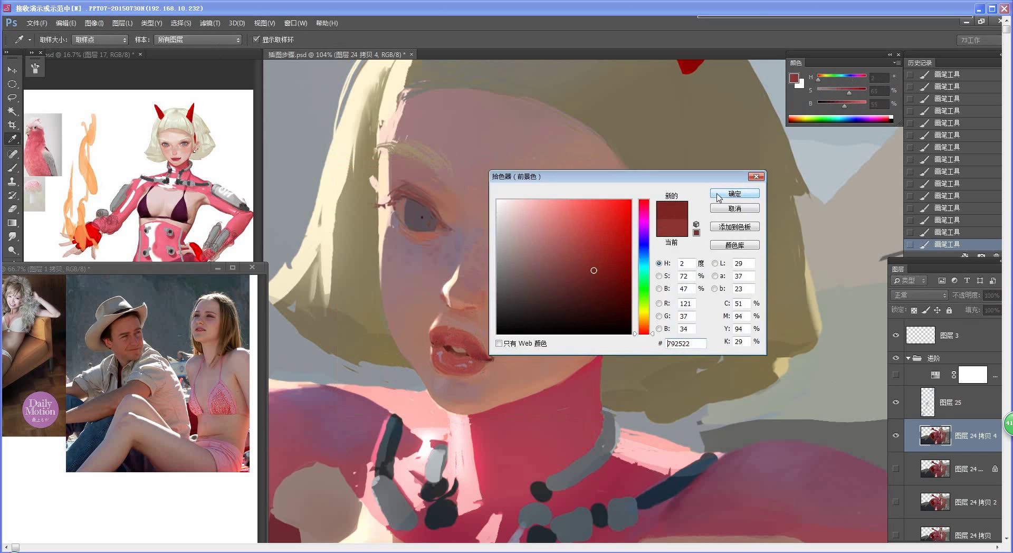
click(735, 194)
key(b)
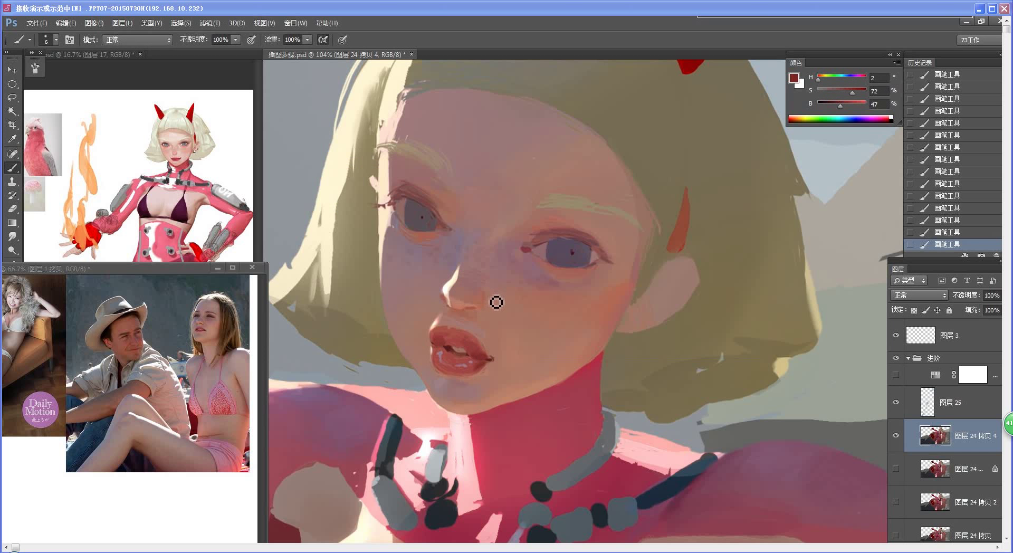
Sample a lower-lip red and undo the last three brush strokes on the lips
alt+click(477, 364)
drag(507, 392, 433, 393)
key(ctrl+alt+z)
key(ctrl+alt+z)
key(ctrl+alt+z)
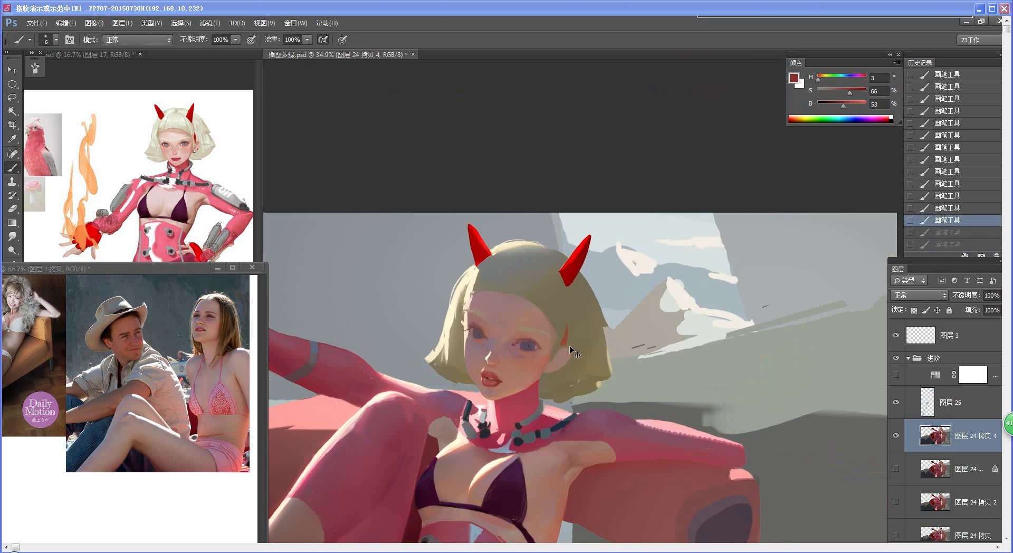
Saturate the lips with the Sponge tool in Saturate mode at 30% flow, dismissing the chat window
scroll(481, 373, up, 3)
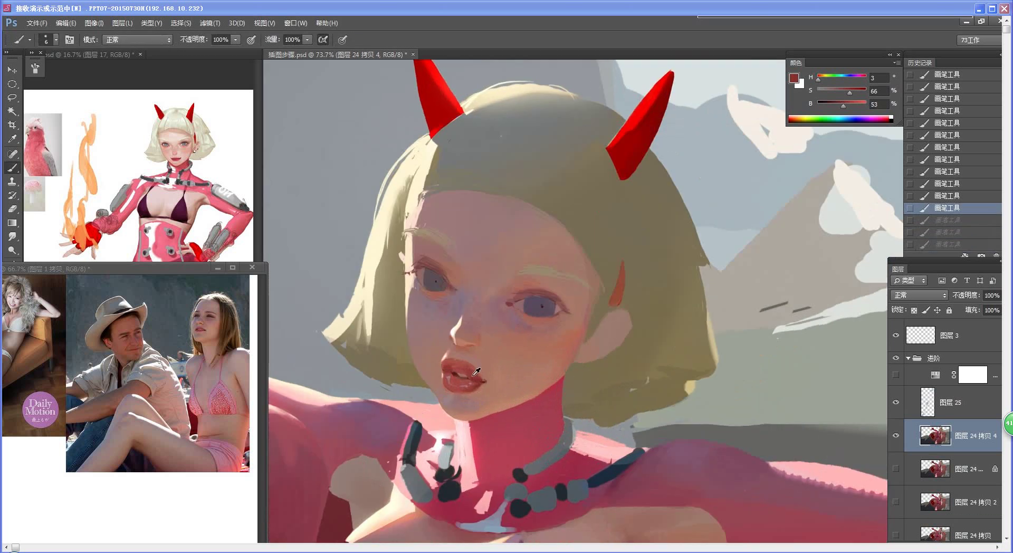
key(o)
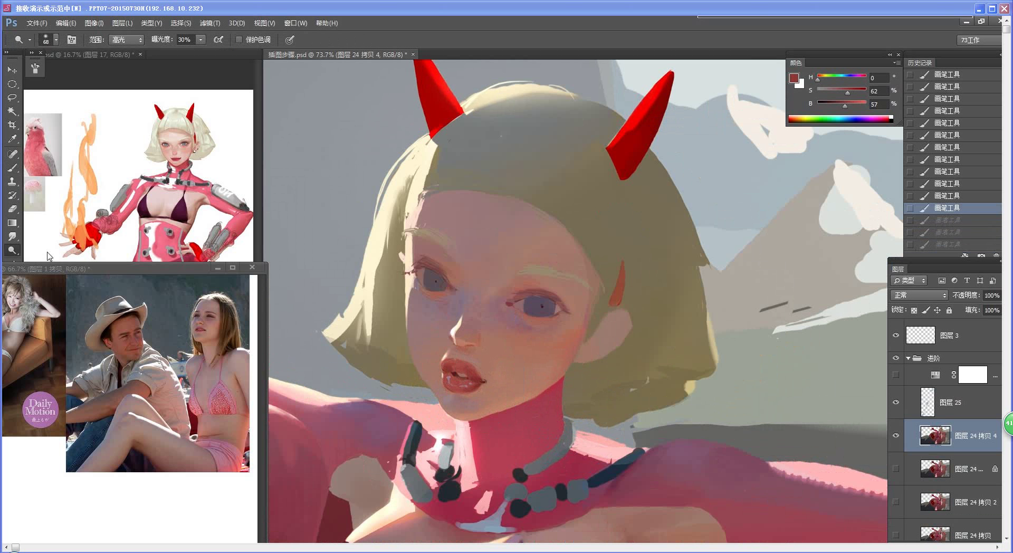
right_click(14, 252)
click(47, 272)
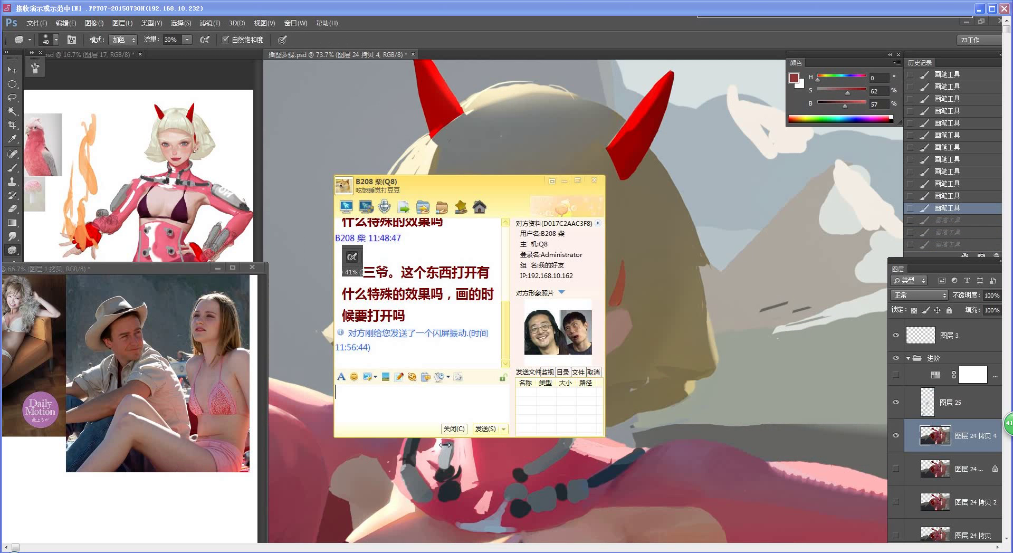
click(455, 480)
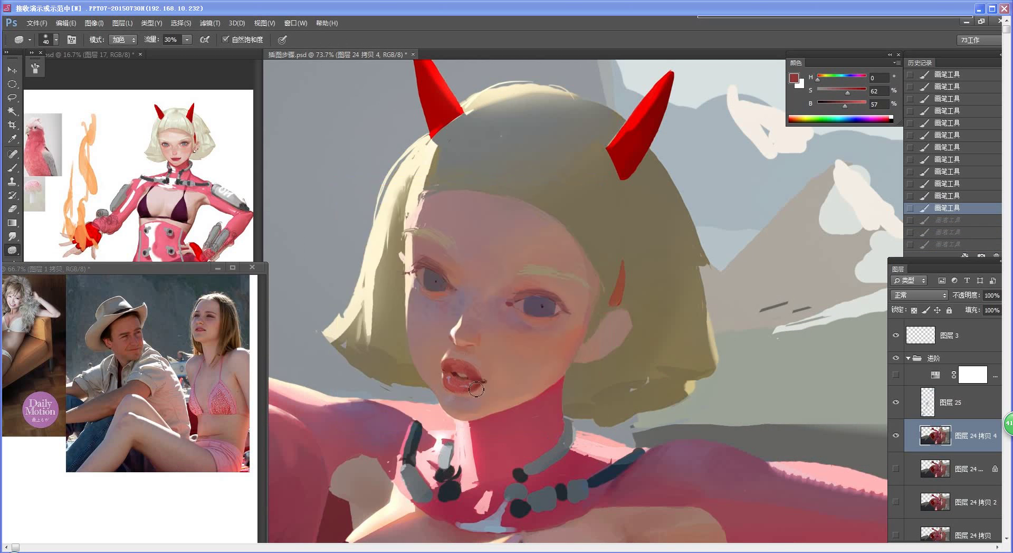
mouse_move(477, 389)
mouse_down()
mouse_move(450, 374)
mouse_move(471, 373)
mouse_move(473, 387)
mouse_move(452, 405)
mouse_up()
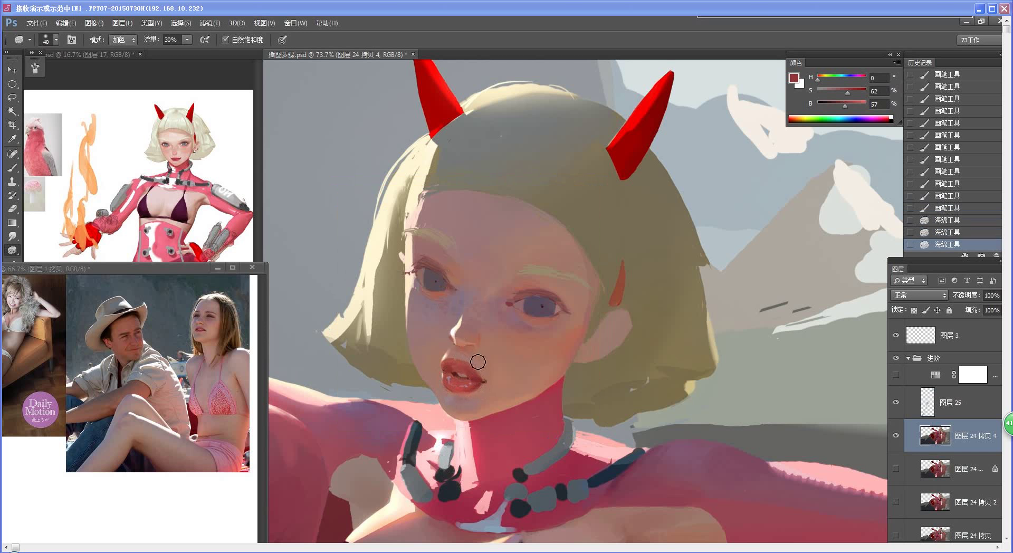
drag(472, 374, 444, 363)
drag(465, 416, 430, 376)
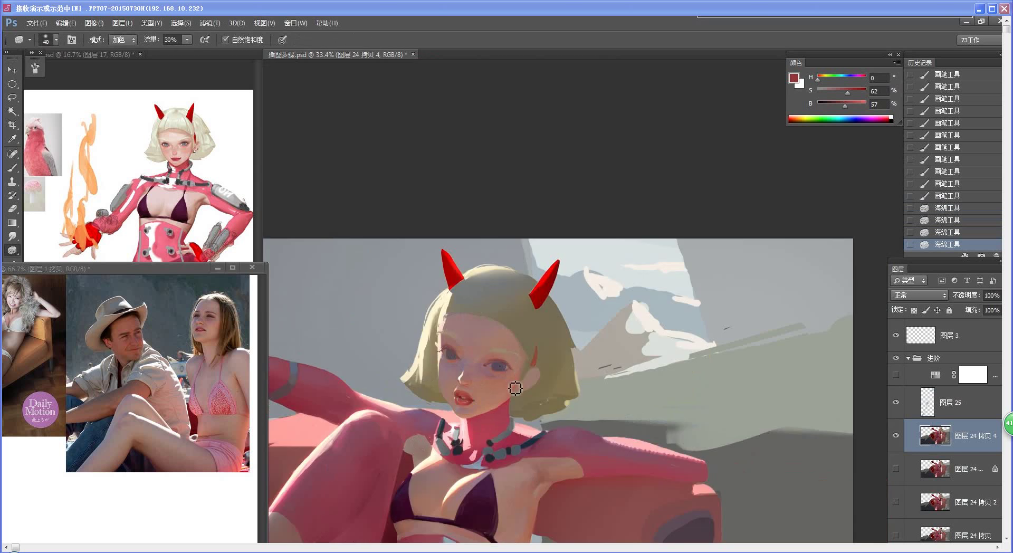
Smooth the mouth line and upper lip with the Brush tool in sampled lip reds such as H 1, S 65, B 55
key(b)
scroll(496, 391, up, 5)
alt+click(423, 375)
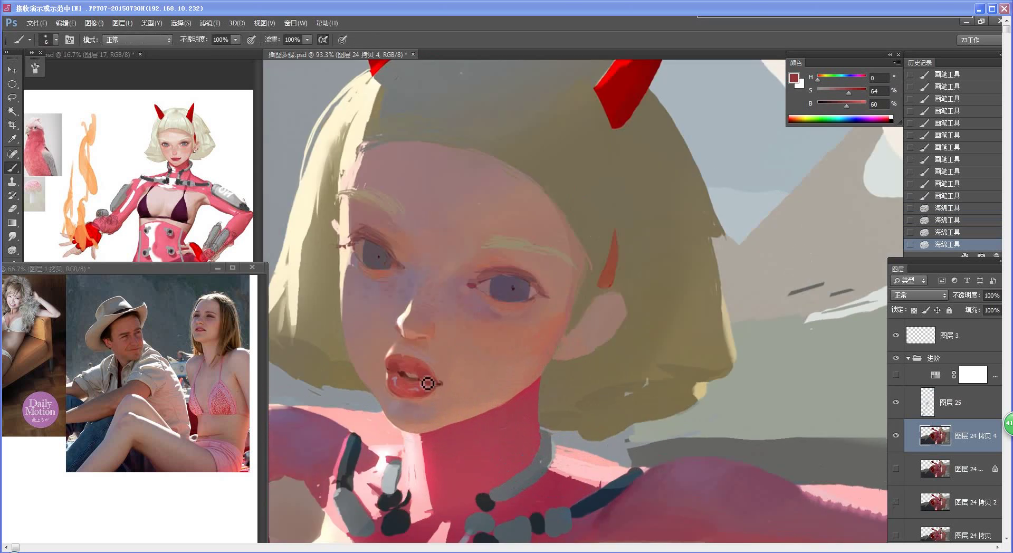
mouse_move(427, 384)
mouse_down()
mouse_move(437, 386)
mouse_move(402, 371)
mouse_up()
alt+click(396, 368)
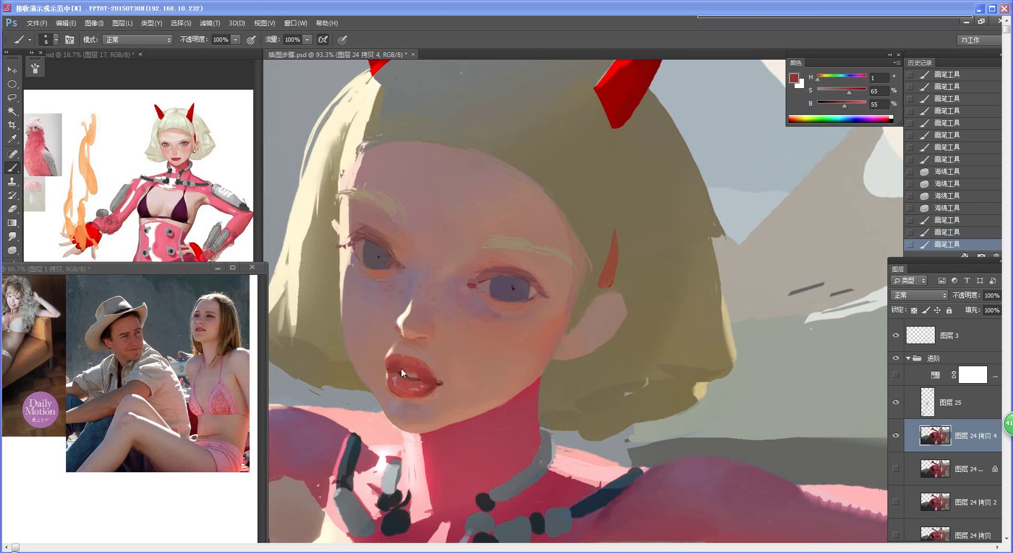
Select the upper lip piece by piece with the Magic Wand at tolerance 11
key(w)
click(406, 371)
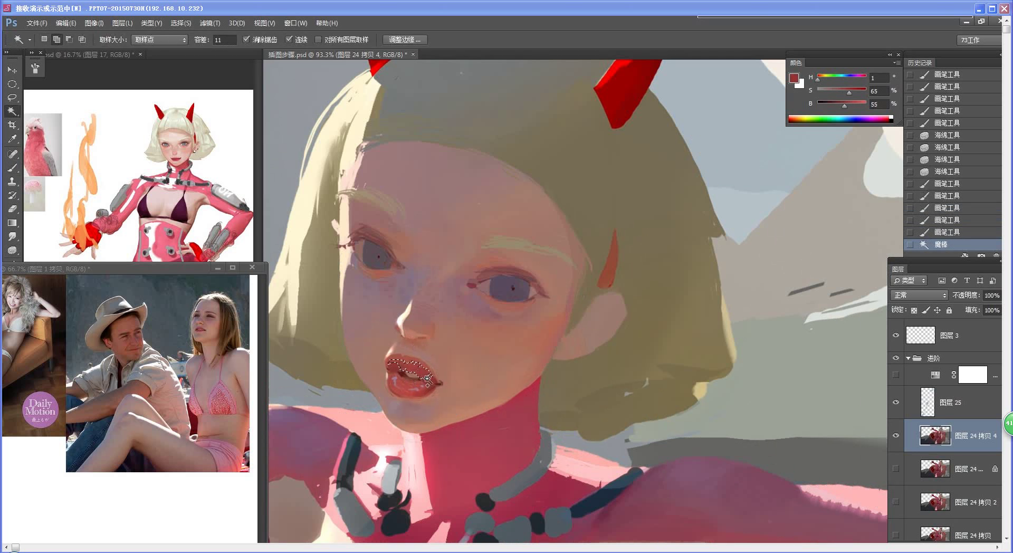
click(428, 379)
click(421, 370)
click(411, 364)
click(402, 362)
click(395, 365)
click(393, 372)
Add the lower lip's red areas and highlights to the Magic Wand selection
click(396, 377)
click(394, 386)
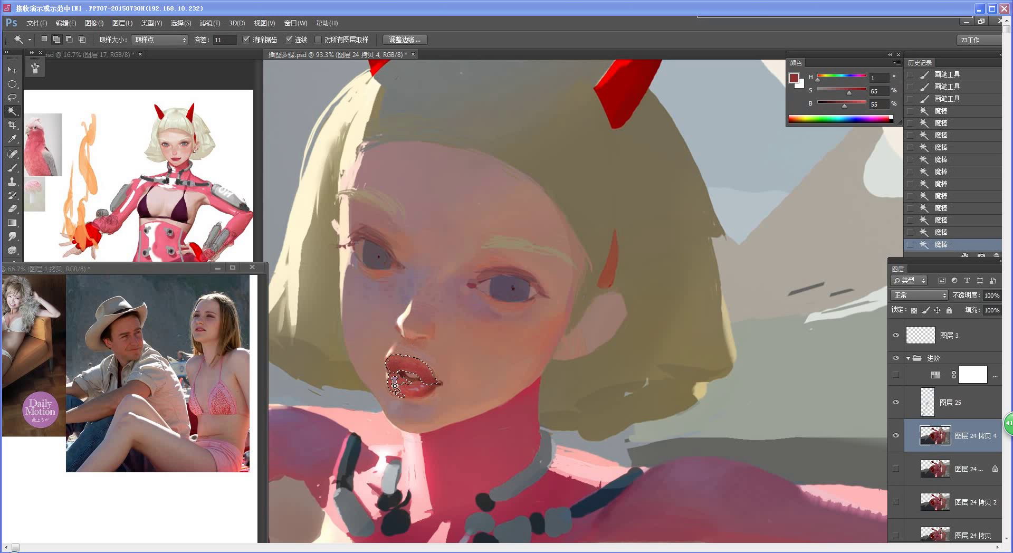
click(396, 388)
click(398, 391)
click(401, 389)
click(402, 392)
click(409, 390)
click(412, 392)
click(419, 391)
click(425, 386)
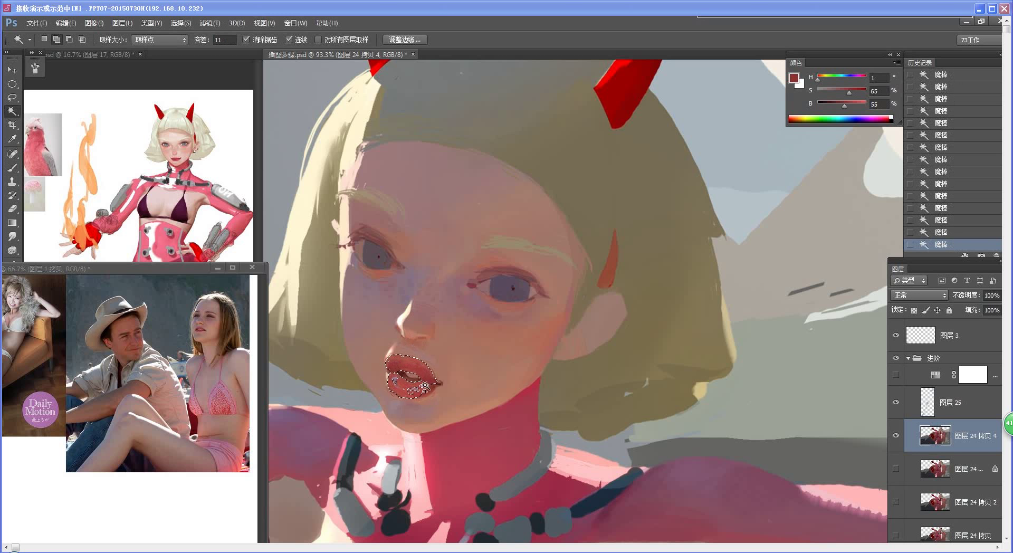
click(423, 388)
click(416, 391)
click(420, 389)
click(427, 386)
Add the remaining lip patches to the Magic Wand selection at tolerance 20 and copy the lips to a new layer
click(226, 40)
text(20)
key(Return)
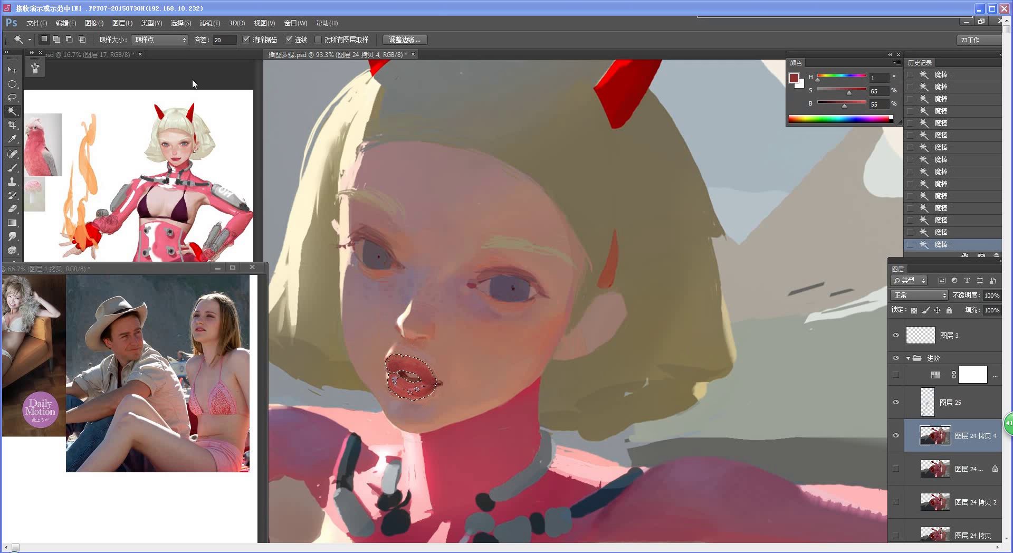
key(shift)
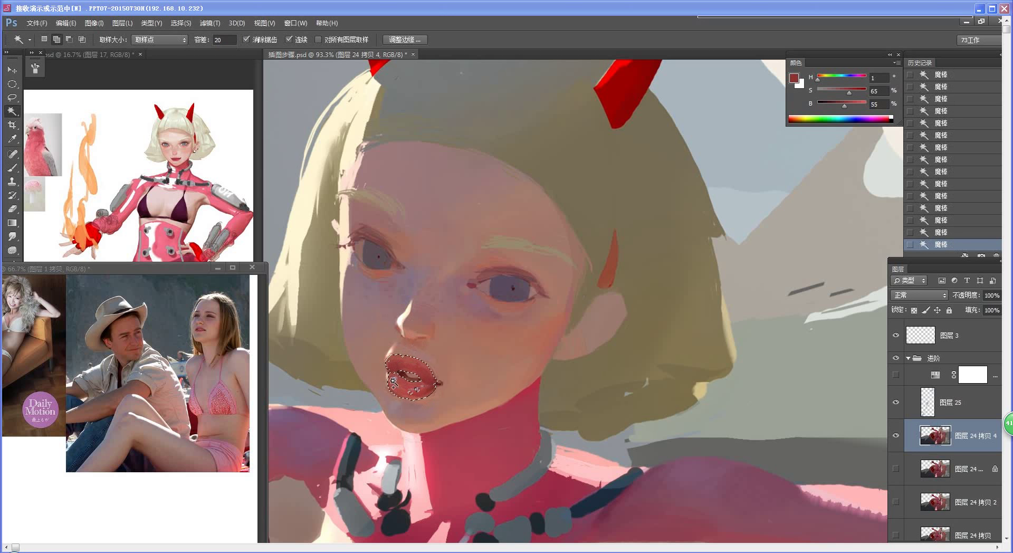
shift+click(411, 392)
shift+click(416, 390)
key(ctrl+j)
Shift the copied lips' midtones with Color Balance, setting magenta–green to -4 and yellow–blue to +16 and adjusting cyan–red
key(ctrl+b)
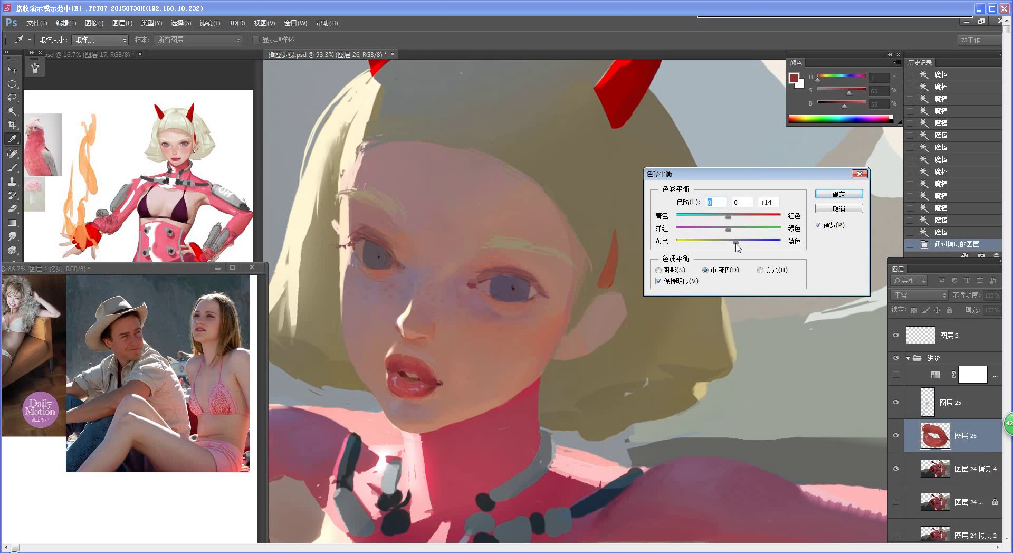
drag(737, 243, 726, 235)
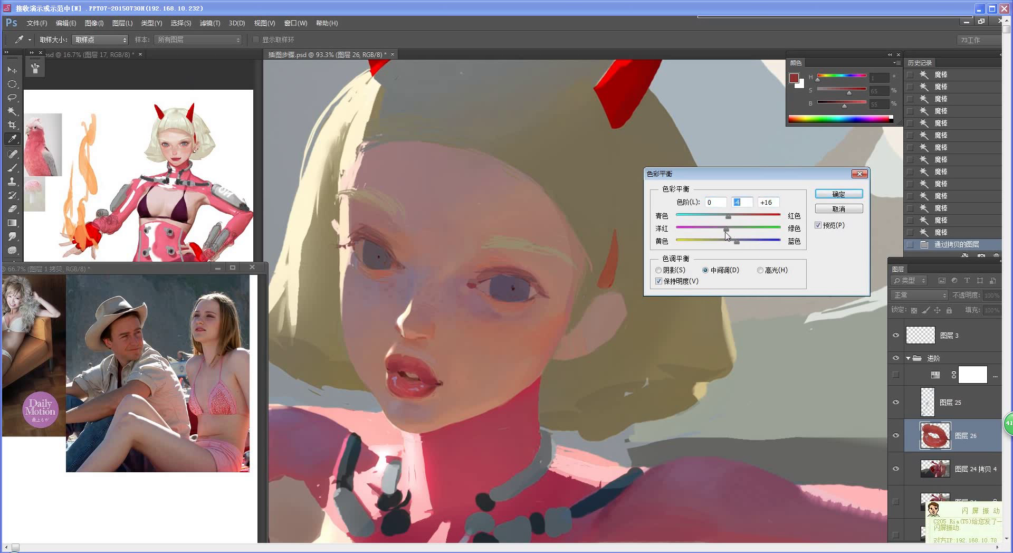
click(731, 218)
click(838, 194)
Set the lip layer's opacity to 60% and merge it down into 图层 24 拷贝 4
key(w)
scroll(610, 295, down, 5)
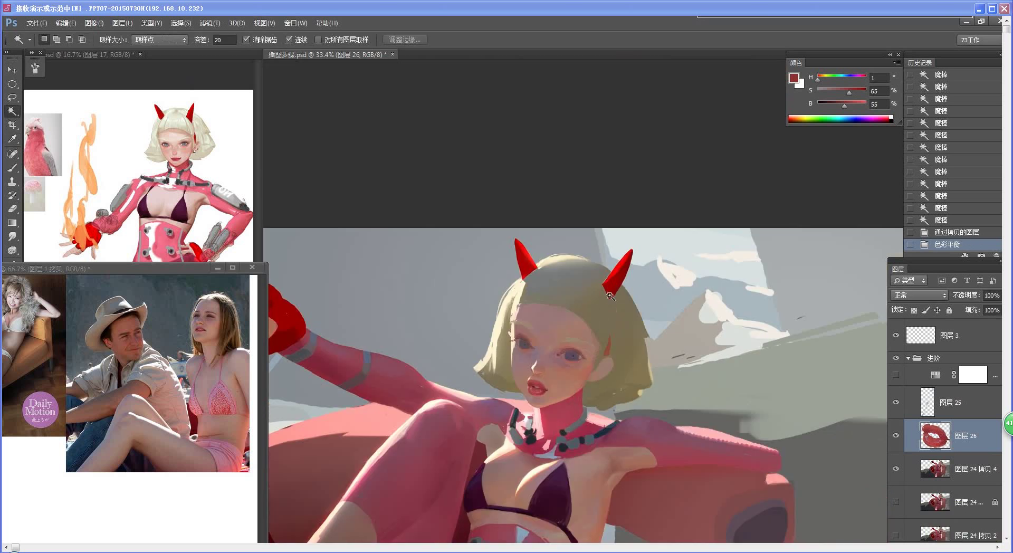
key(v)
key(6)
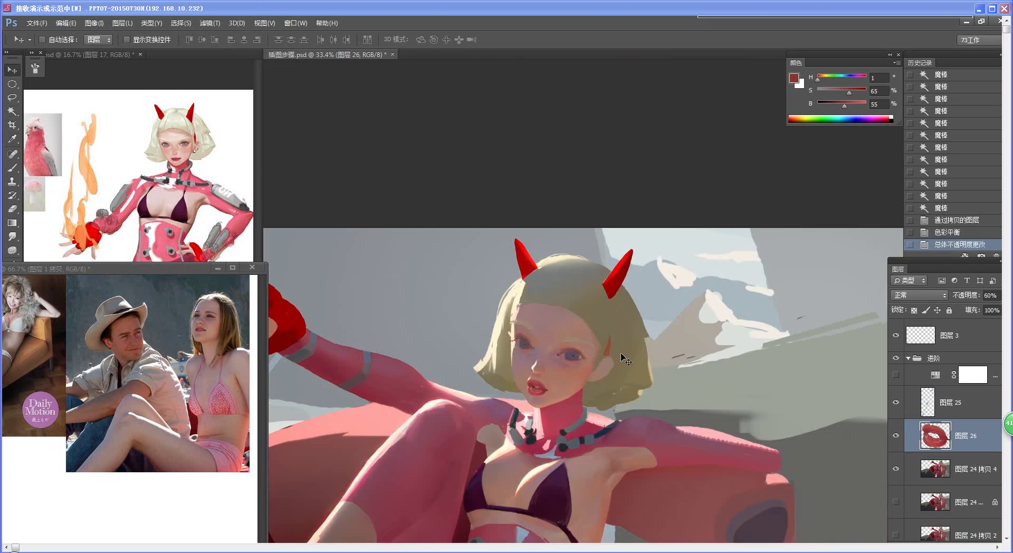
scroll(633, 407, up, 4)
key(ctrl+e)
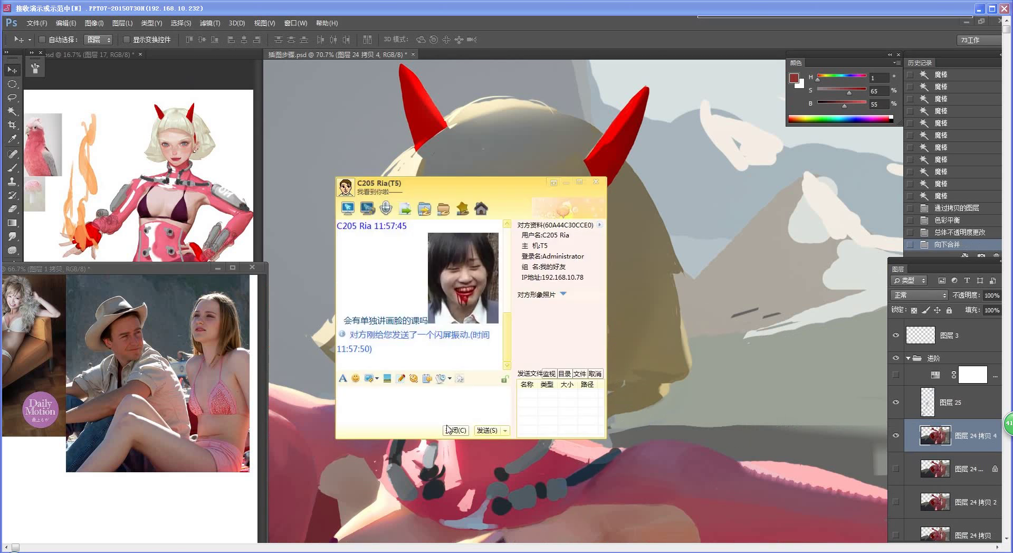
Dismiss the chat window and brush the skin below the mouth corner in the sampled tone H 15, S 43, B 70
mouse_move(506, 338)
mouse_down()
mouse_move(506, 302)
mouse_move(510, 355)
mouse_up()
click(475, 483)
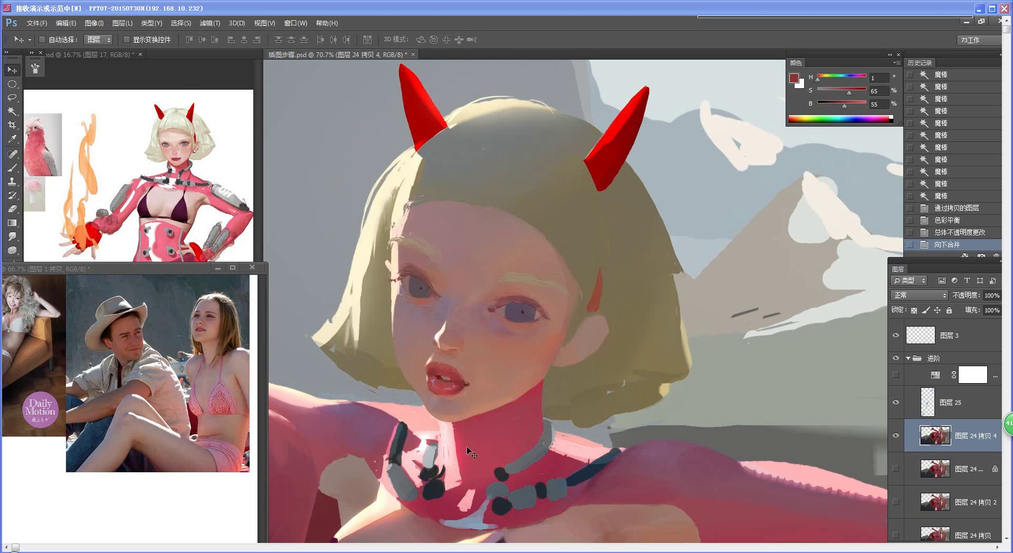
key(b)
scroll(488, 402, up, 2)
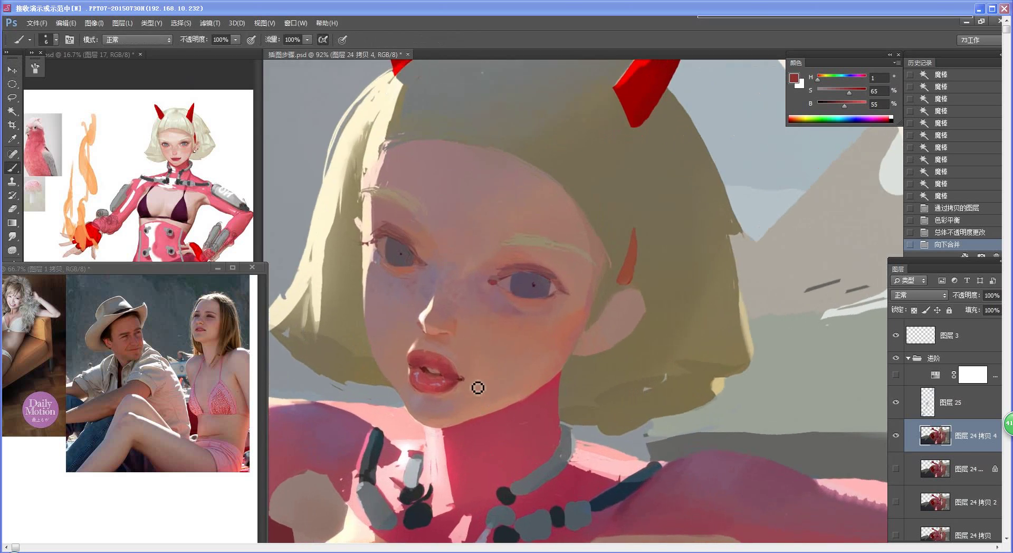
alt+click(453, 388)
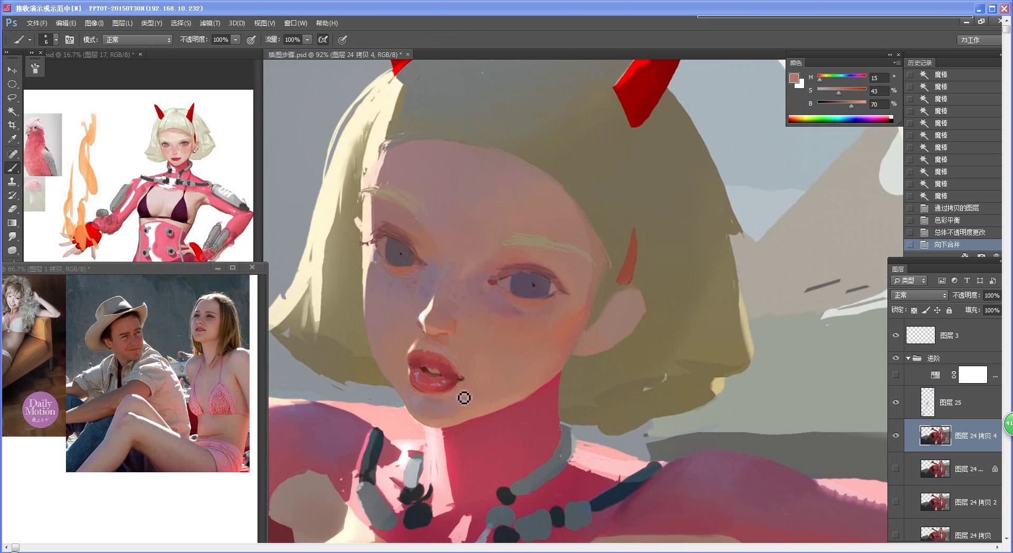
click(461, 395)
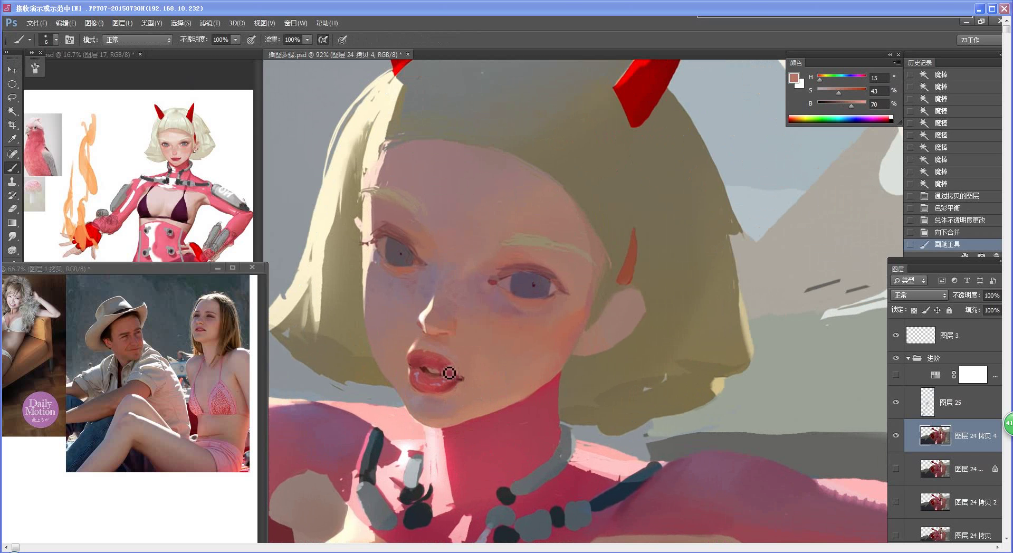
click(460, 406)
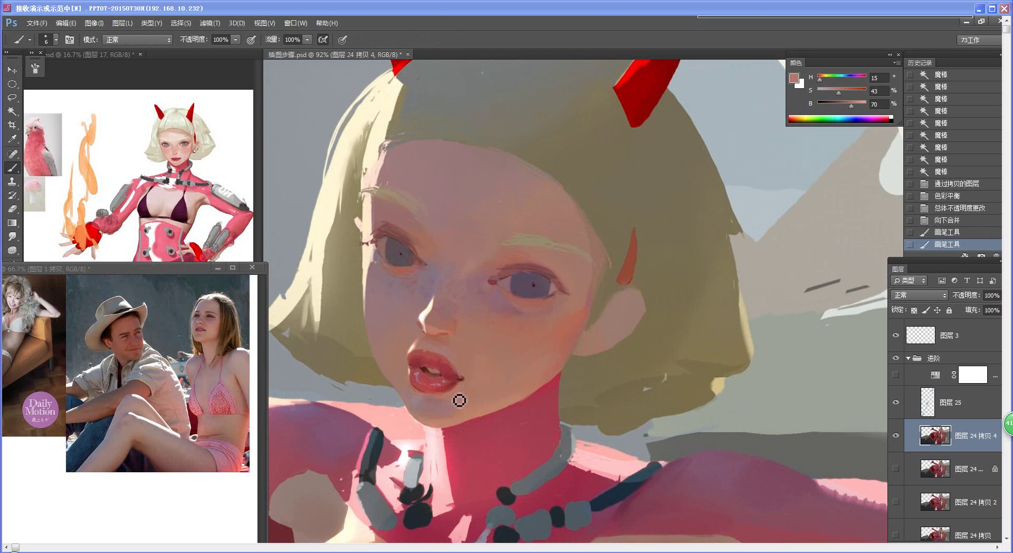
Sample the skin tones under the lower lip and set the brush colour to a warmer H 14, S 49, B 77
alt+click(436, 394)
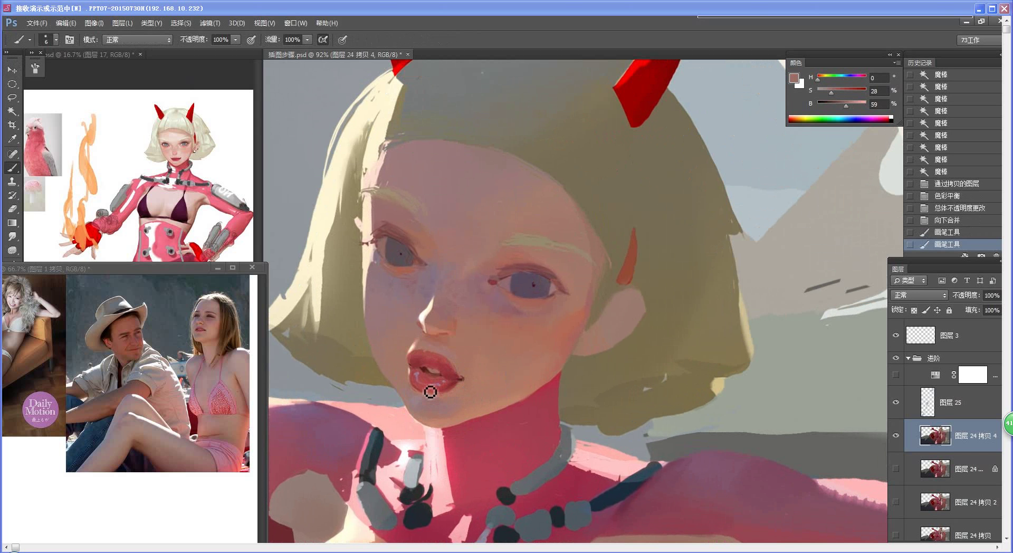
alt+click(442, 405)
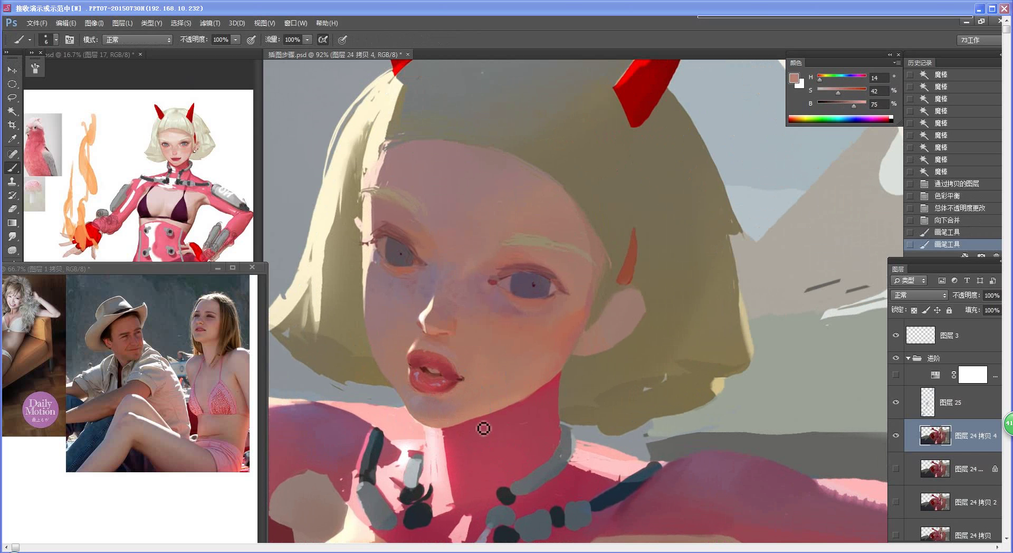
key(n)
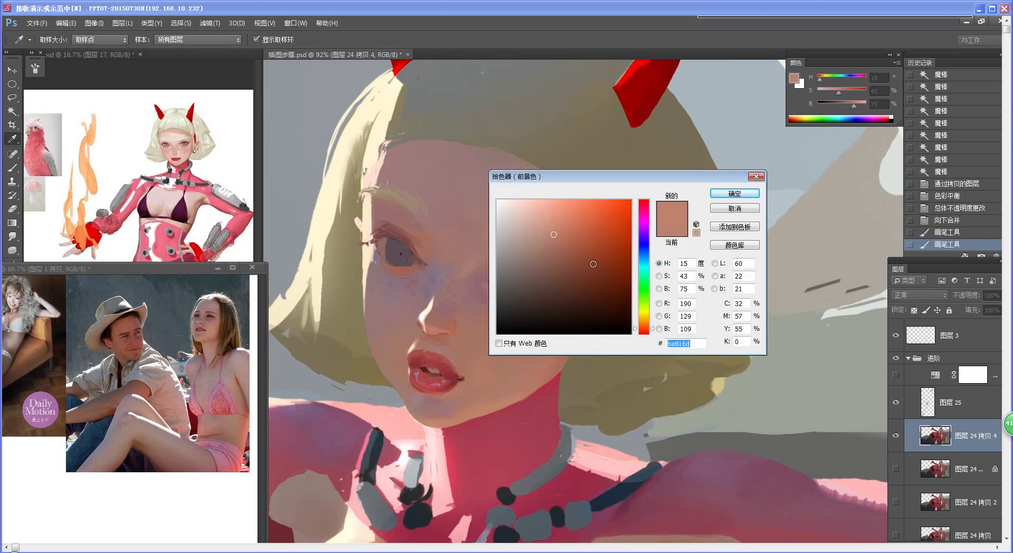
click(560, 233)
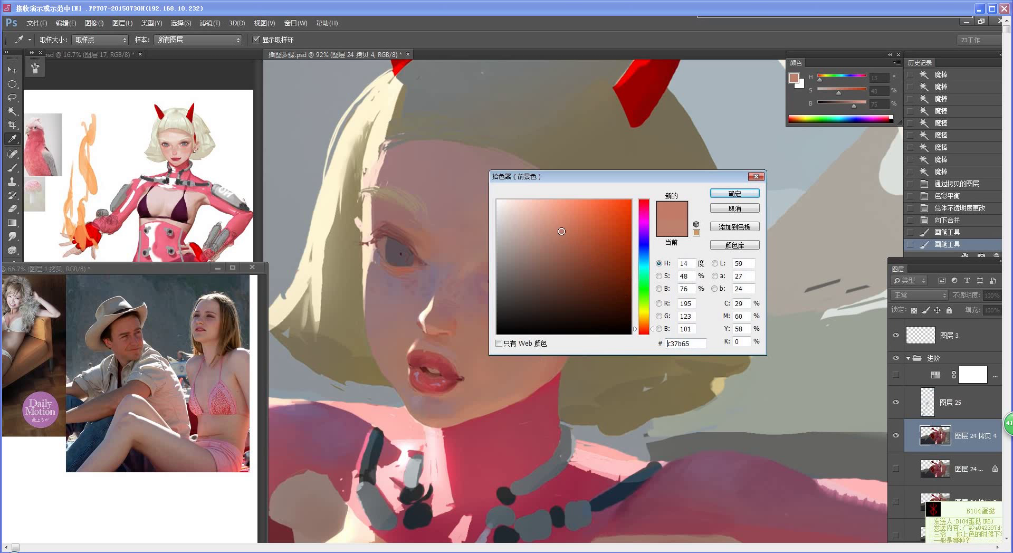
click(732, 195)
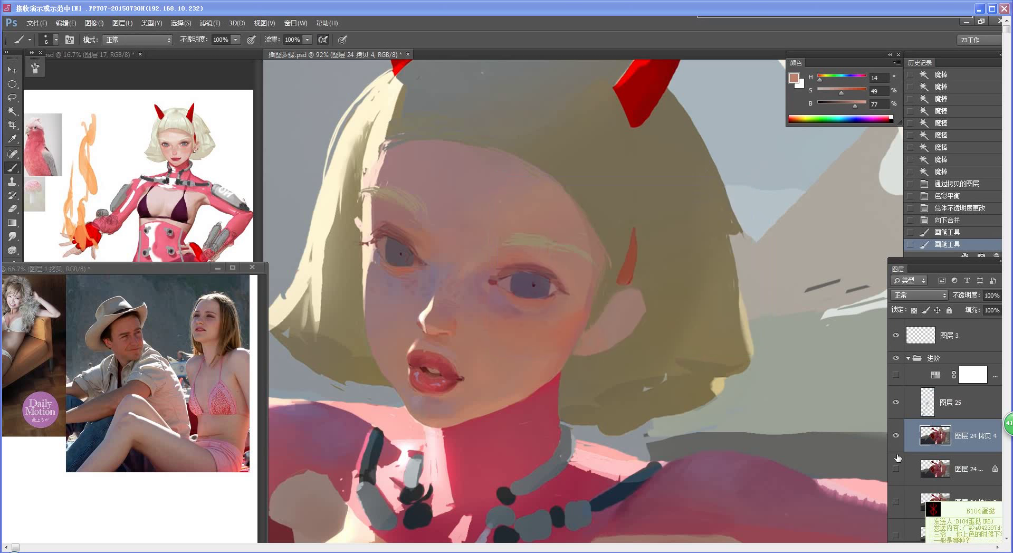
Open the incoming chat message and enlarge its window to examine the brush-stroke picture and the question
click(937, 522)
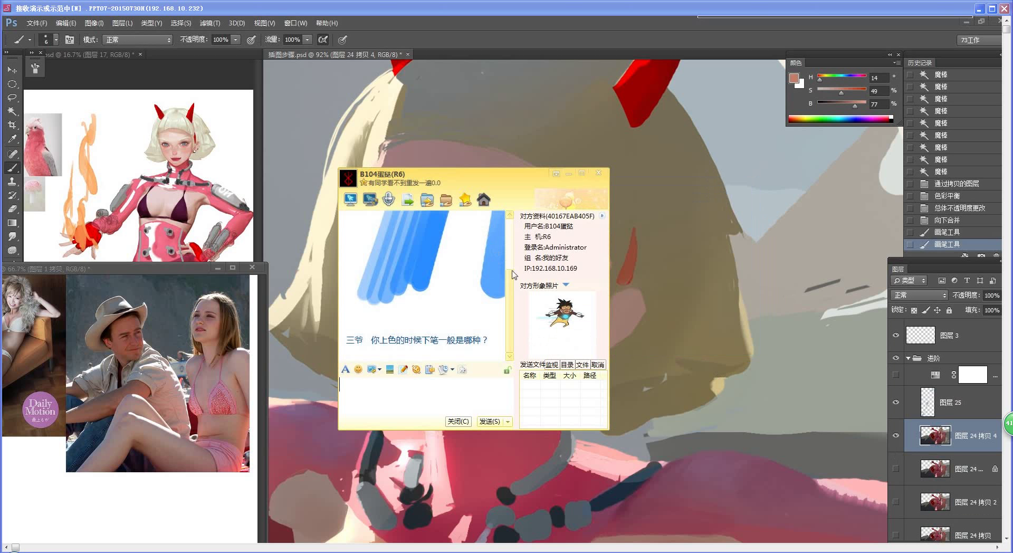
drag(511, 291, 515, 261)
double_click(516, 182)
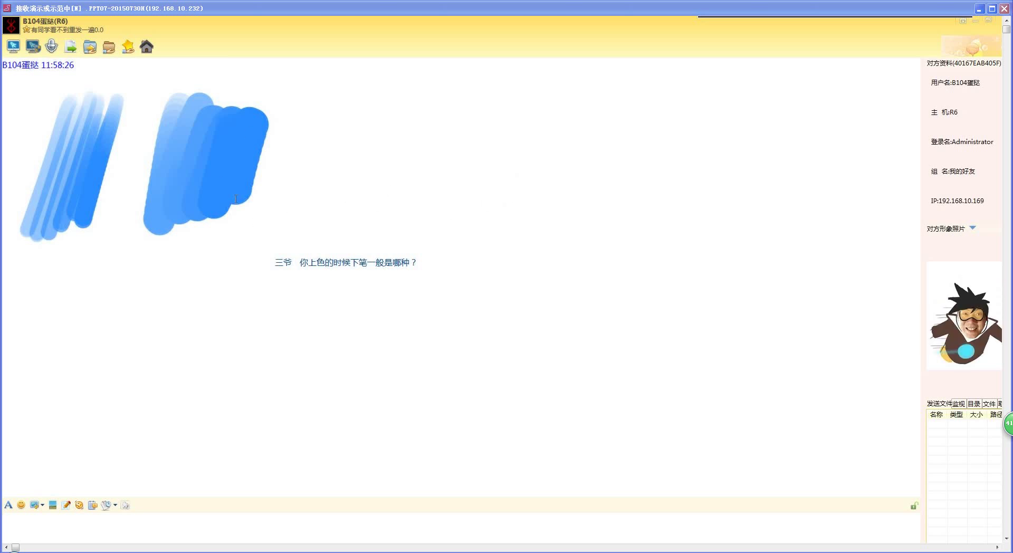
double_click(402, 37)
Warm the brush colour to H 25, S 54, B 84 and dab it on the skin below the mouth corner
click(650, 328)
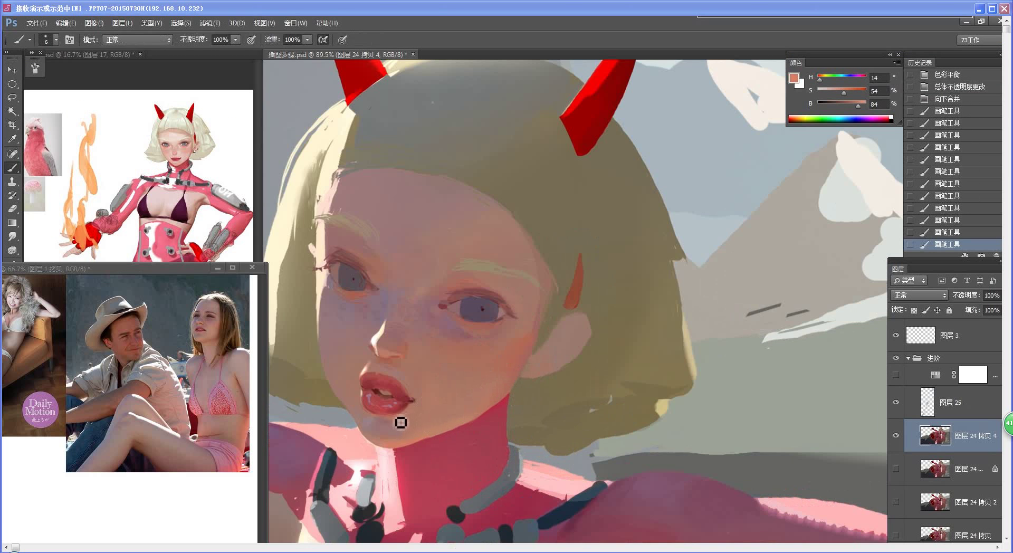
drag(651, 336, 647, 325)
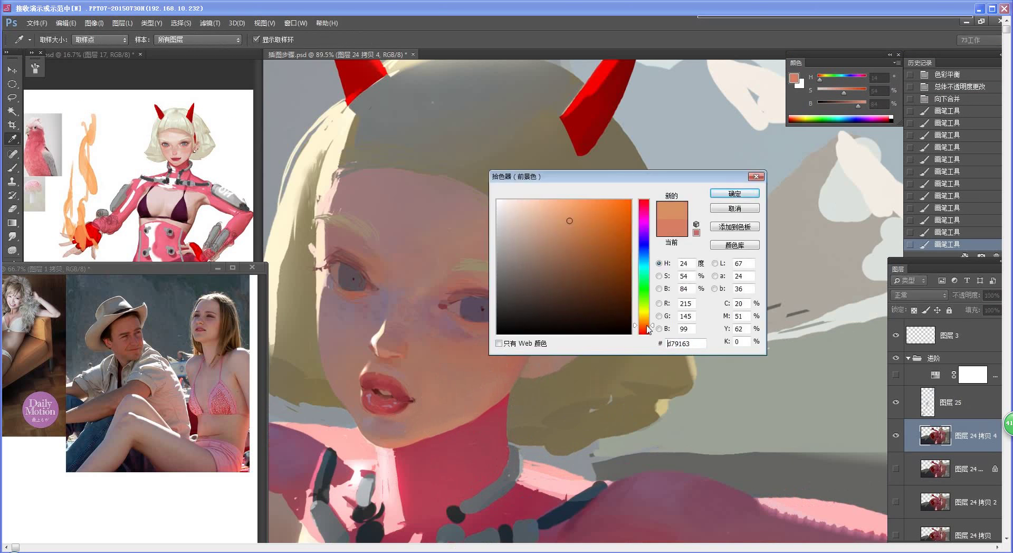
click(729, 195)
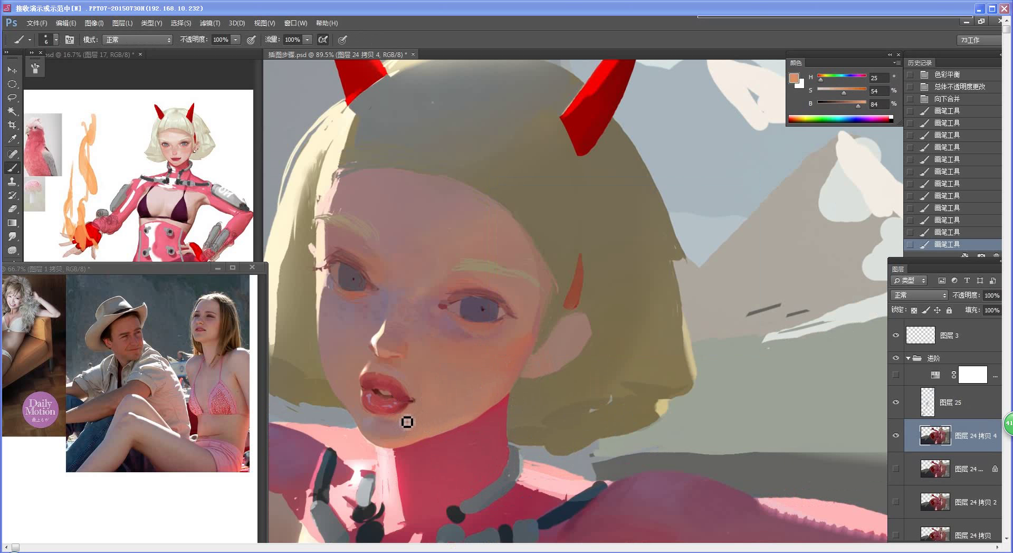
drag(407, 423, 401, 424)
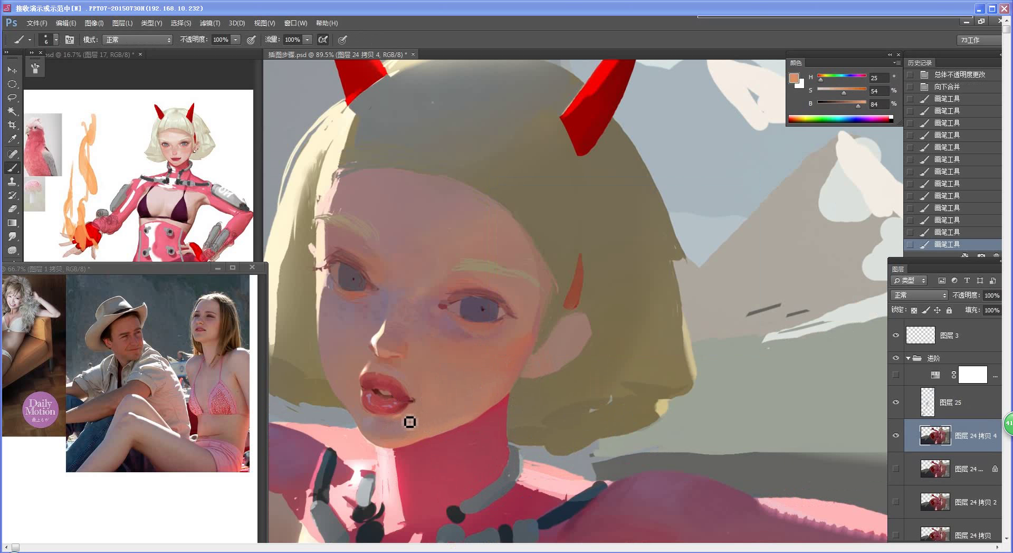
Blend the skin under the lower lip with sampled tones such as H 15, S 43, B 69
alt+click(402, 418)
drag(403, 420, 407, 418)
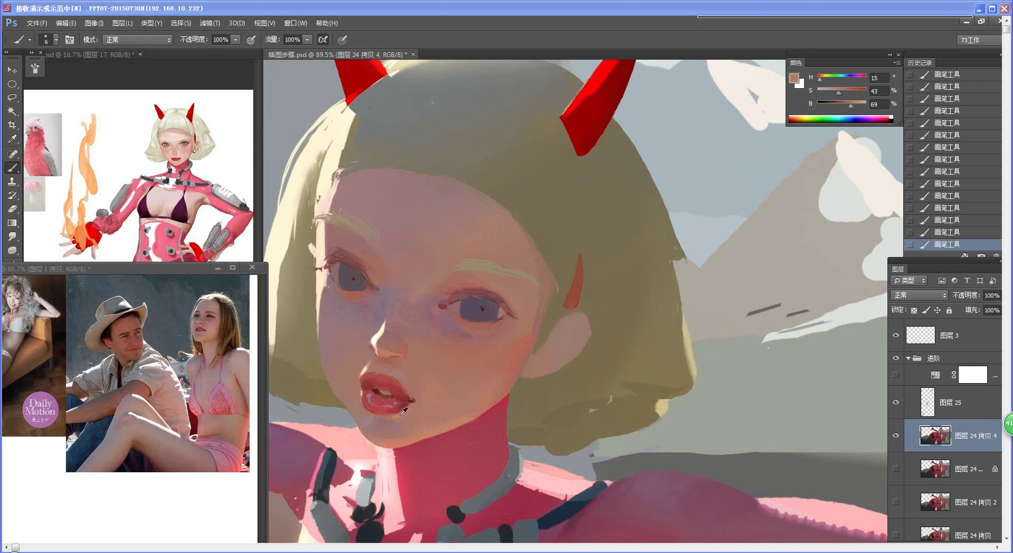
alt+click(405, 416)
Paint the lower cheek beside the mouth with an enlarged brush in H 25, S 43, B 72, undoing and redoing the stroke to compare
drag(414, 427, 362, 405)
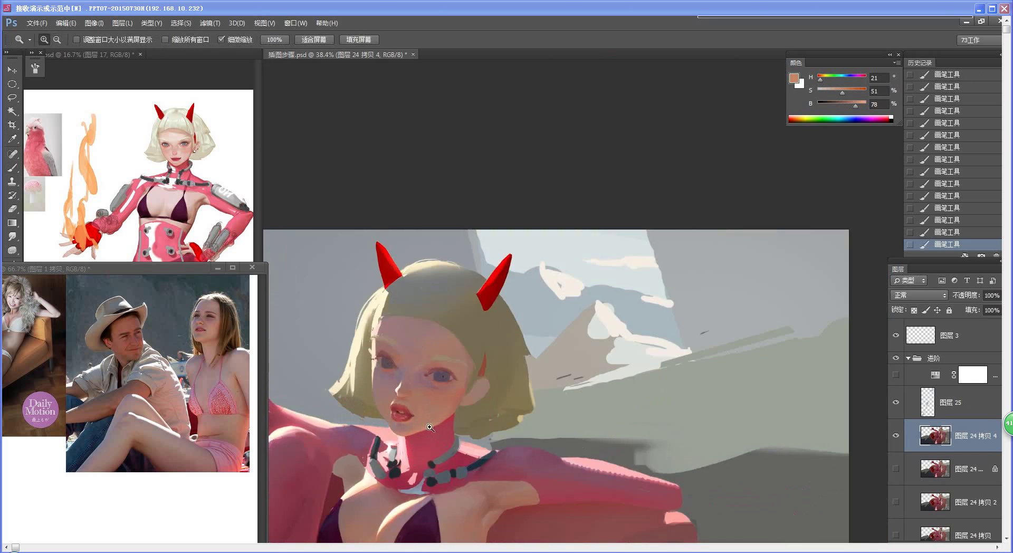
drag(432, 429, 465, 428)
key(bracketright)
key(bracketright)
key(bracketright)
key(bracketright)
key(bracketright)
key(bracketright)
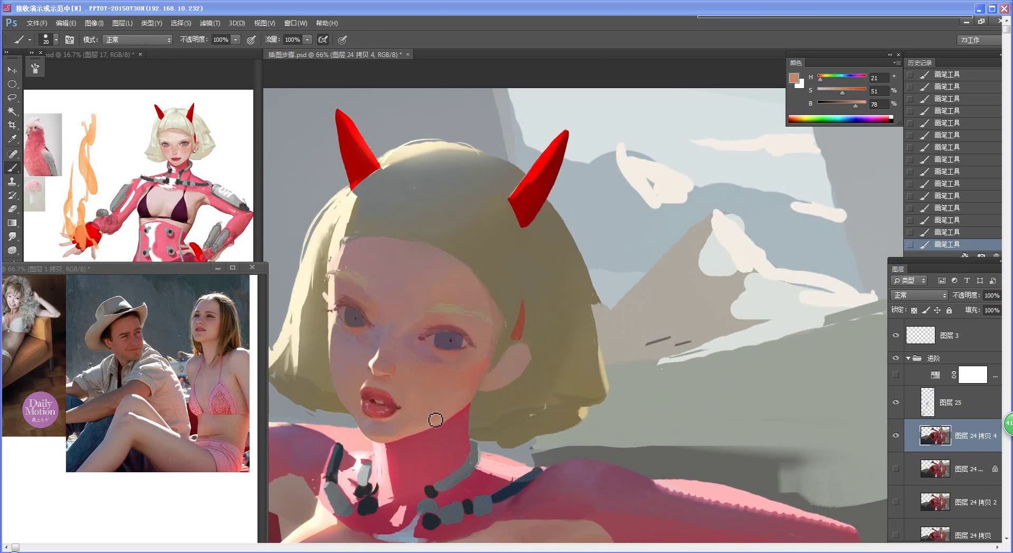
alt+click(430, 409)
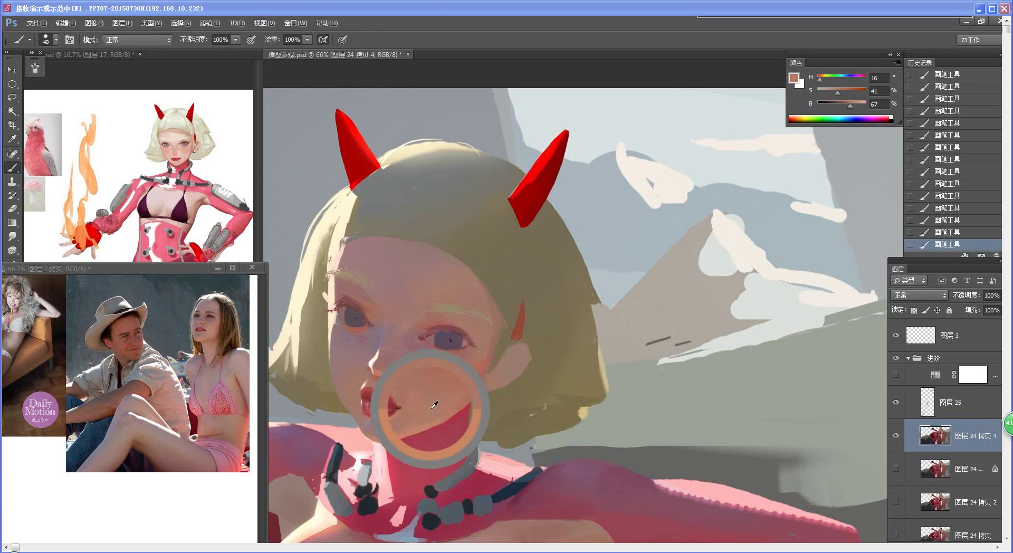
key(n)
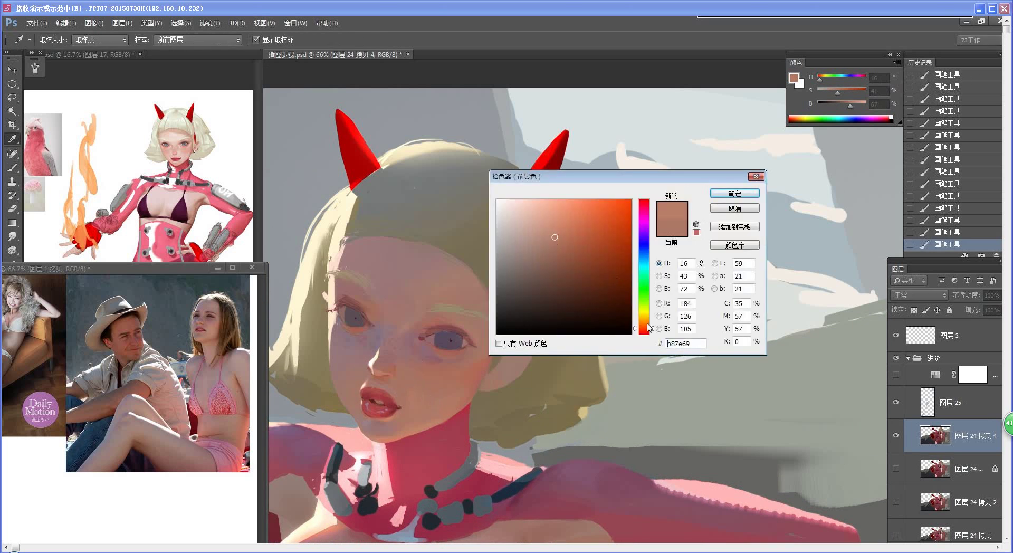
click(647, 324)
click(732, 193)
key(b)
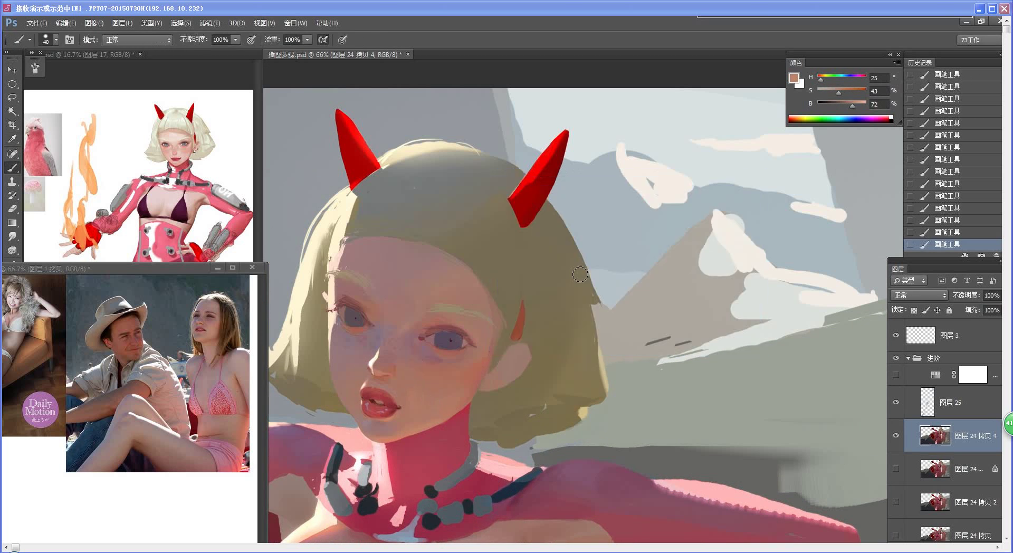
drag(427, 409, 438, 408)
key(ctrl+z)
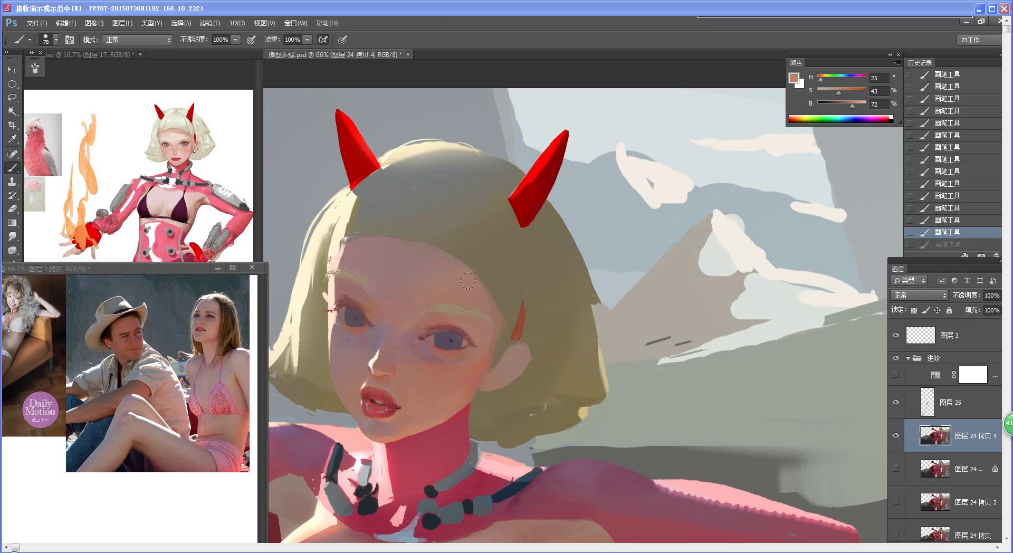
key(ctrl+z)
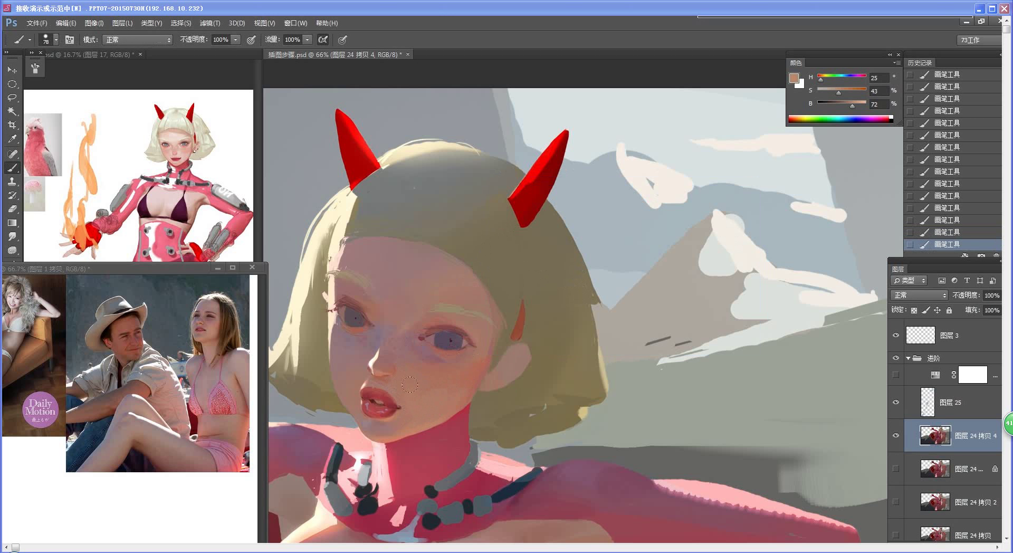
Soften the lower cheek and jaw beside the mouth with the Smudge tool at 10% strength
mouse_move(468, 422)
mouse_down()
mouse_move(225, 412)
mouse_move(388, 395)
mouse_move(440, 402)
mouse_move(417, 420)
mouse_up()
click(12, 236)
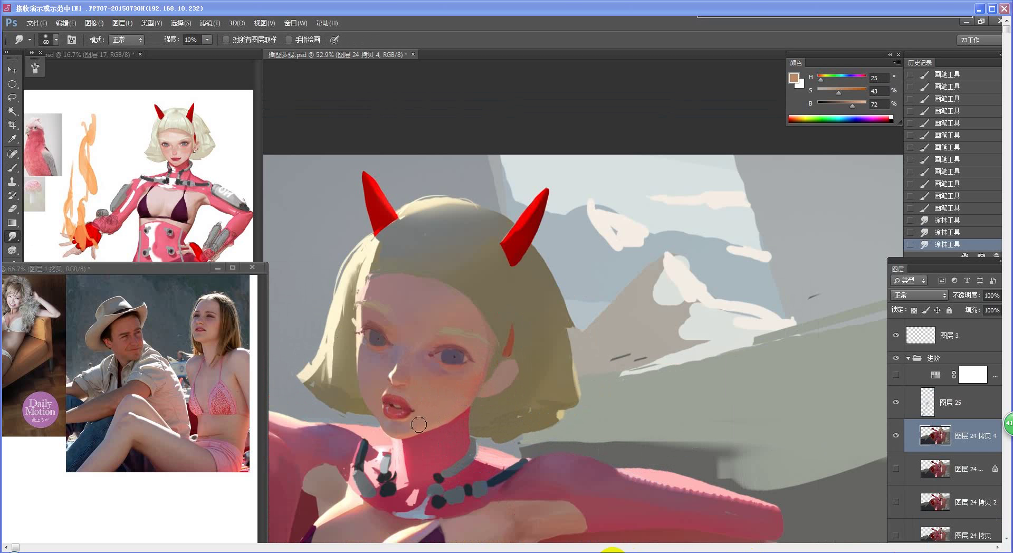
key(ctrl+space)
click(427, 441)
Shade the chin below the lower lip using a smaller brush in the sampled muted tone H 354, S 21, B 60
key(b)
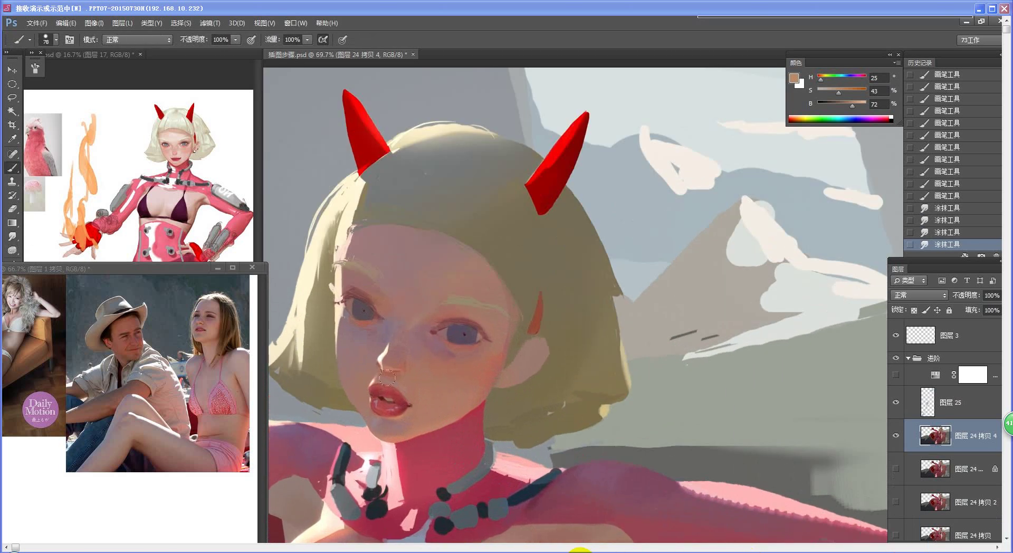
key(bracketleft)
key(bracketleft)
key(bracketleft)
key(bracketleft)
key(bracketleft)
alt+click(388, 428)
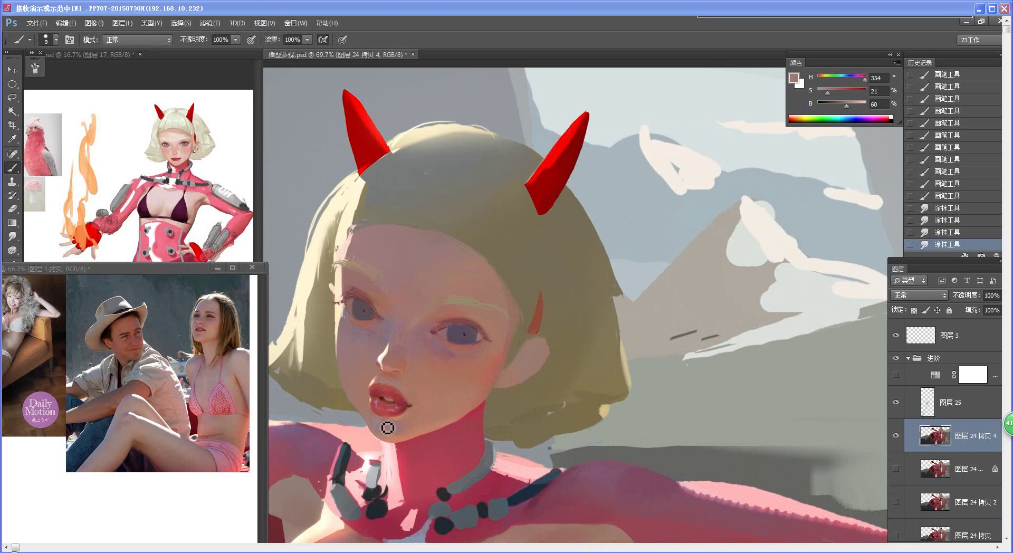
drag(390, 431, 387, 428)
drag(385, 424, 387, 427)
drag(386, 425, 383, 438)
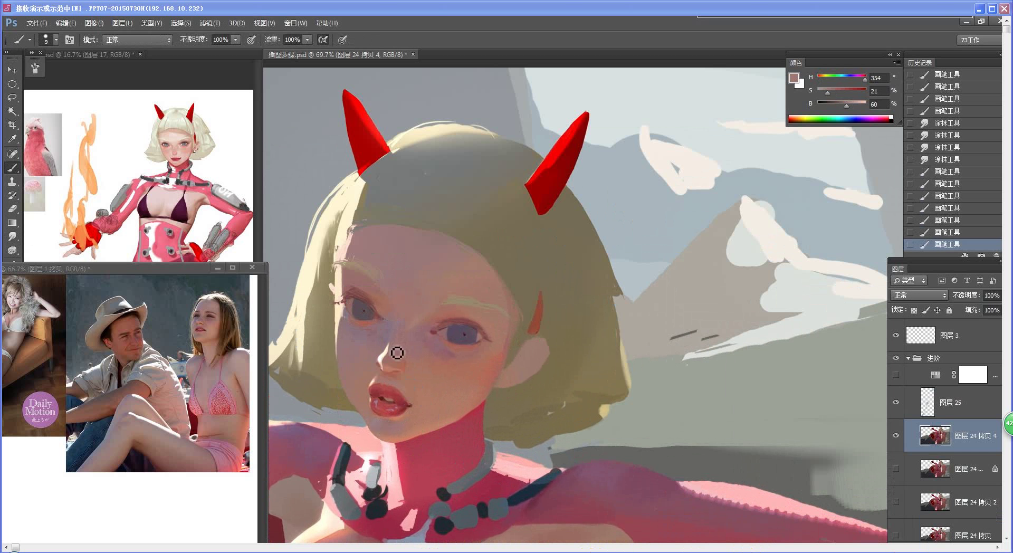
Shade the underside of the chin with nearby sampled skin tones such as H 347, S 18, B 60
alt+click(372, 421)
drag(377, 433, 378, 414)
alt+click(378, 421)
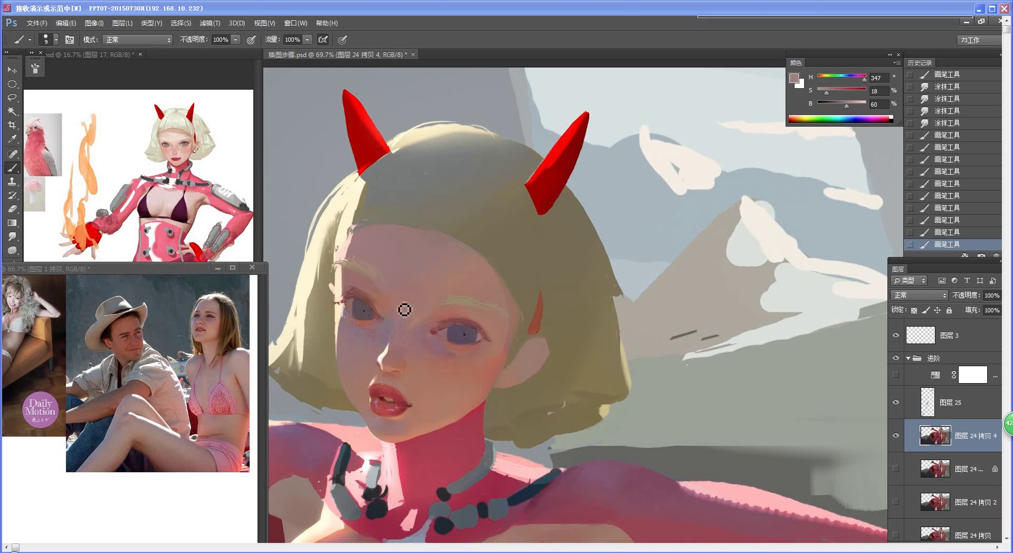
Try to cool the side of the nose bridge with the sampled bluish tone H 229, S 20, B 64
alt+click(378, 322)
key(n)
click(645, 248)
key(Return)
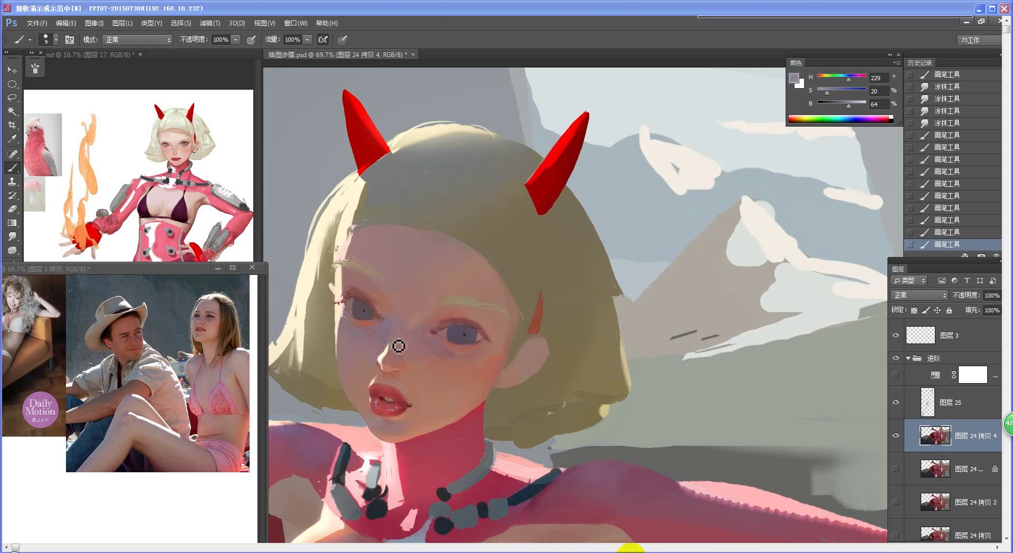
drag(400, 340, 391, 351)
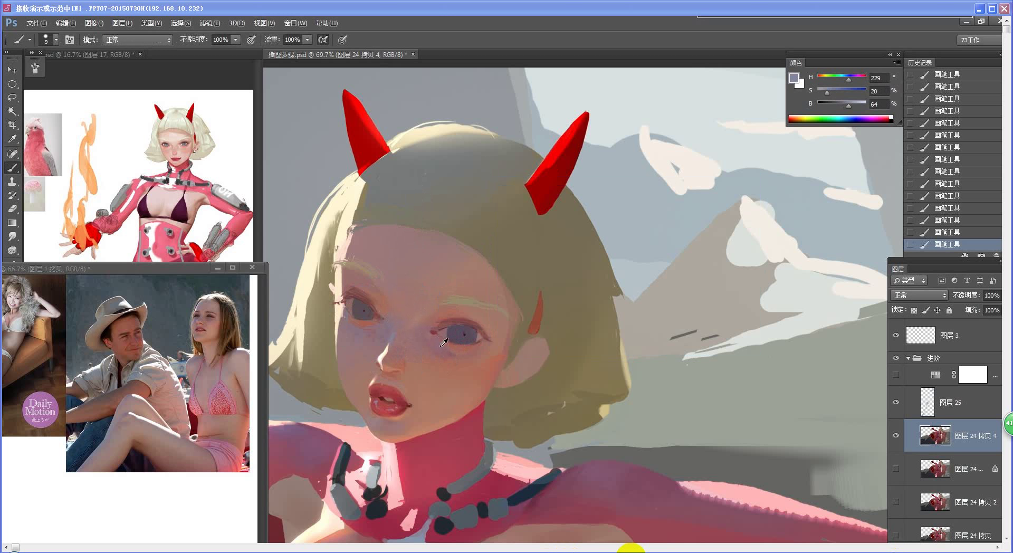
alt+click(390, 330)
key(ctrl+alt+z)
key(ctrl+alt+z)
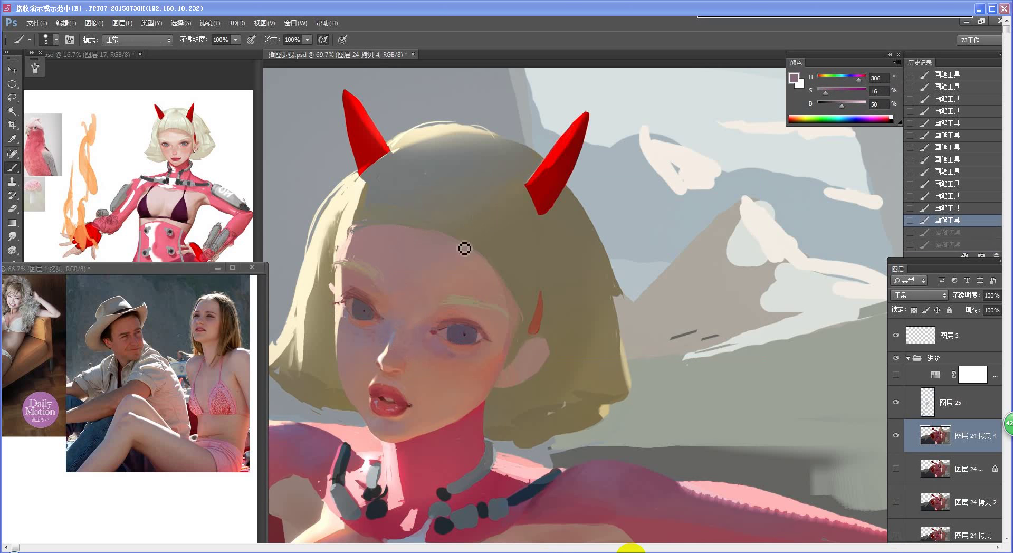
Blend the nose bridge shadow with sampled tones such as H 343, S 25, B 56 and H 280, S 12, B 56, undoing the last stroke
alt+click(383, 331)
drag(392, 337, 387, 346)
alt+click(382, 334)
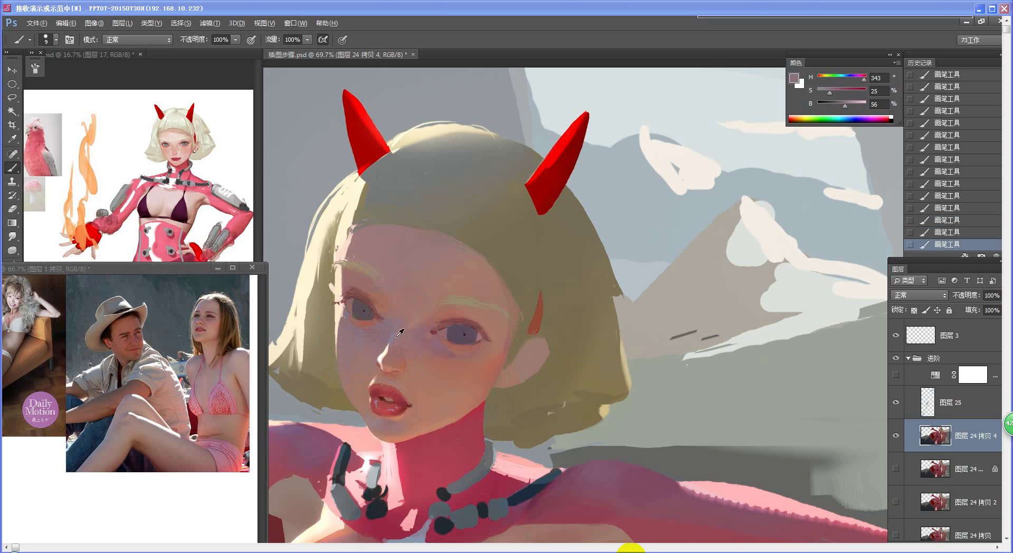
alt+click(397, 354)
alt+click(396, 330)
scroll(402, 372, down, 3)
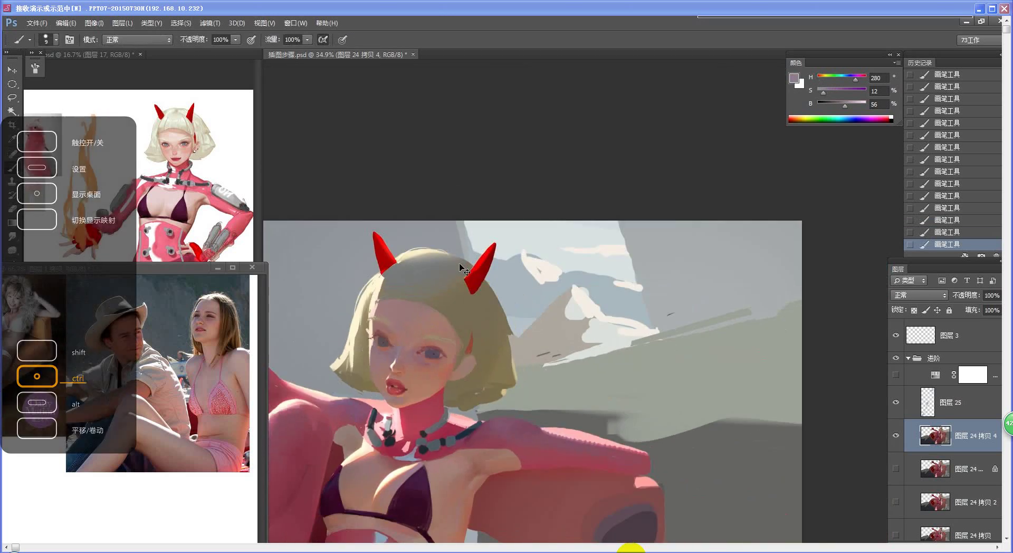
key(ctrl+z)
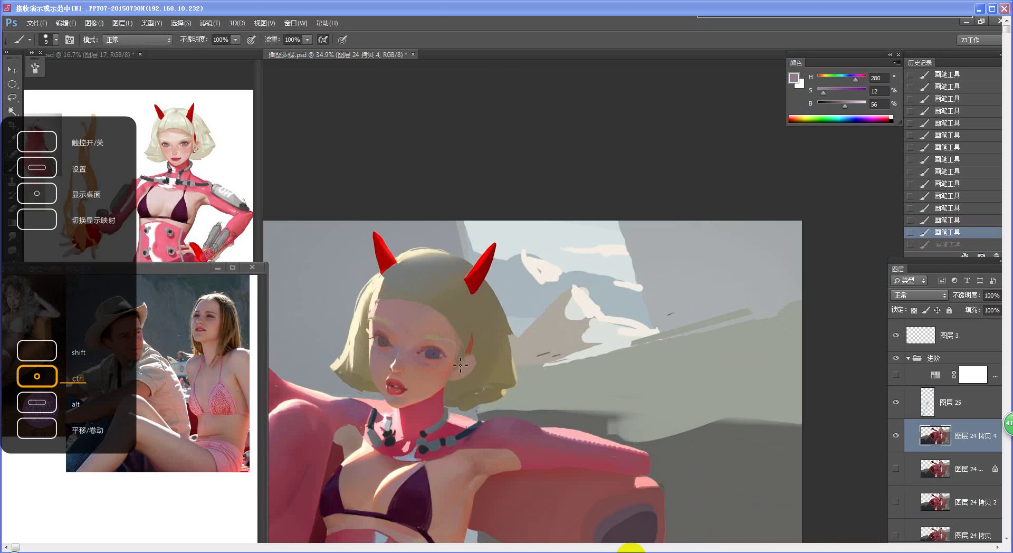
Try a stroke between the brows with the brush enlarged to 60 in H 310, S 20, B 60
key(ctrl+space)
click(443, 410)
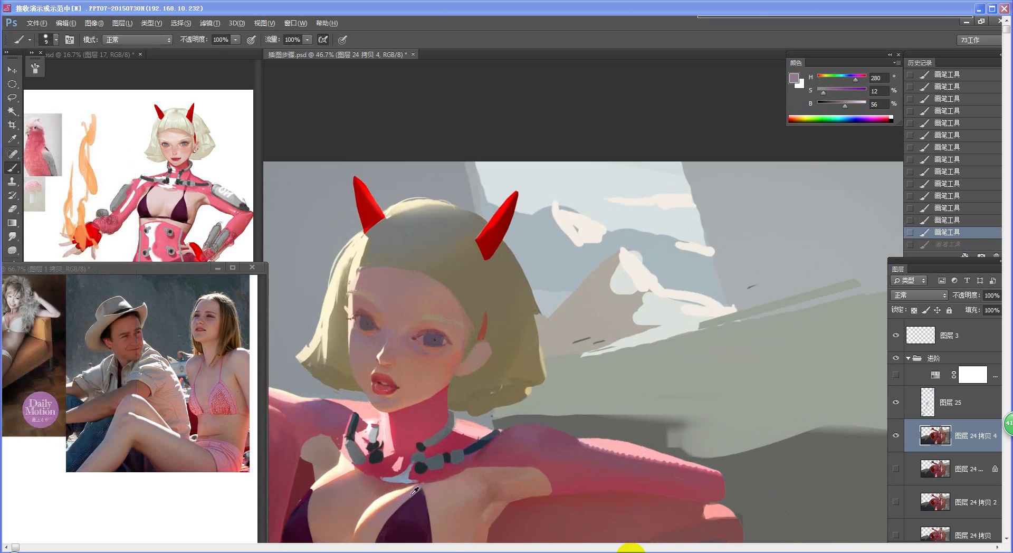
key(bracketright)
key(bracketright)
key(bracketright)
key(bracketright)
mouse_move(383, 293)
mouse_down()
mouse_move(414, 307)
mouse_move(419, 236)
mouse_move(444, 230)
mouse_move(464, 258)
mouse_move(451, 270)
mouse_move(461, 223)
mouse_up()
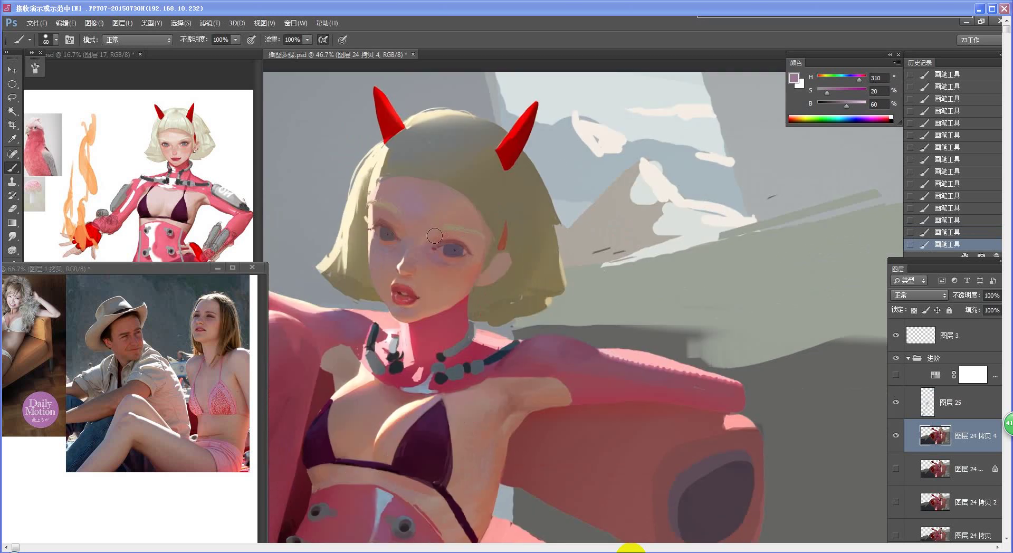
key(ctrl+z)
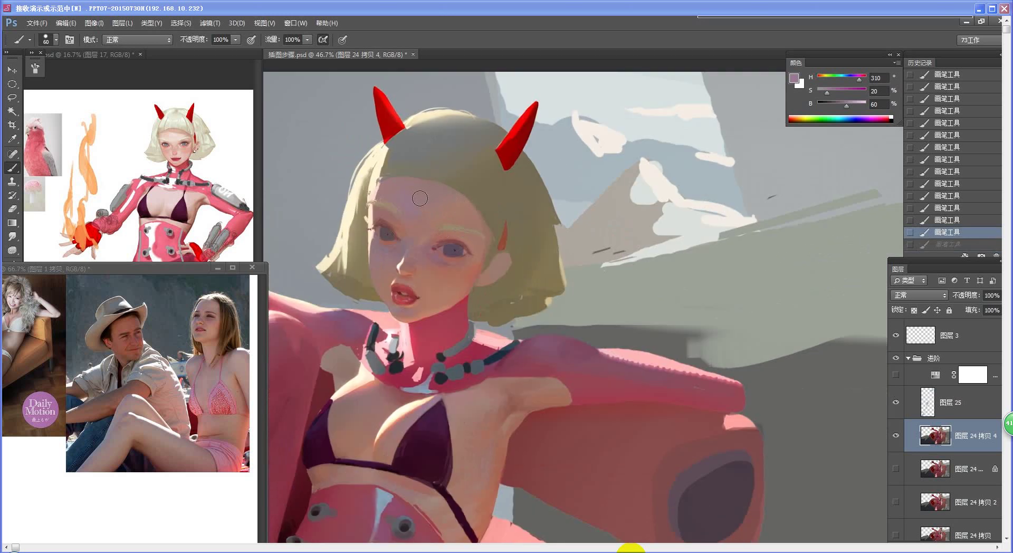
Try to shade the forehead below the hairline with the sampled muted tone H 331, S 15, B 54
alt+click(404, 185)
drag(407, 194, 423, 208)
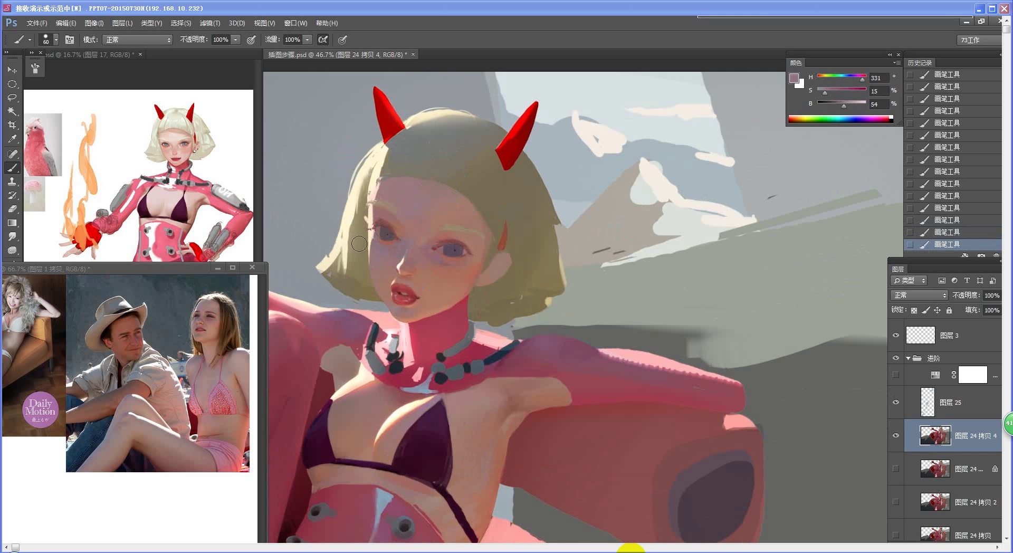
alt+click(444, 277)
key(ctrl+z)
Paint the jawline above the neck with a size 35 brush in the sampled warm skin tone H 18, S 45, B 75
alt+click(442, 309)
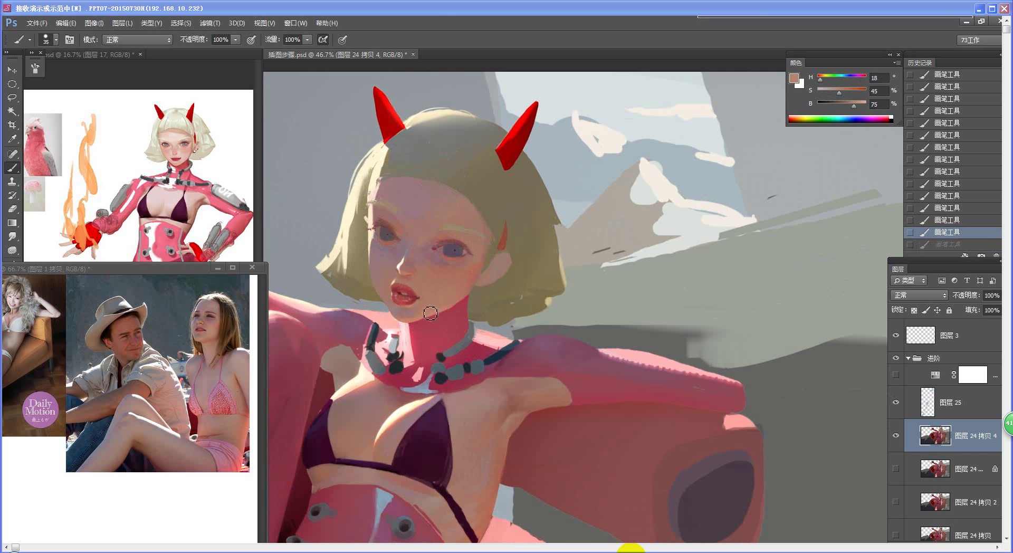
drag(430, 314, 448, 307)
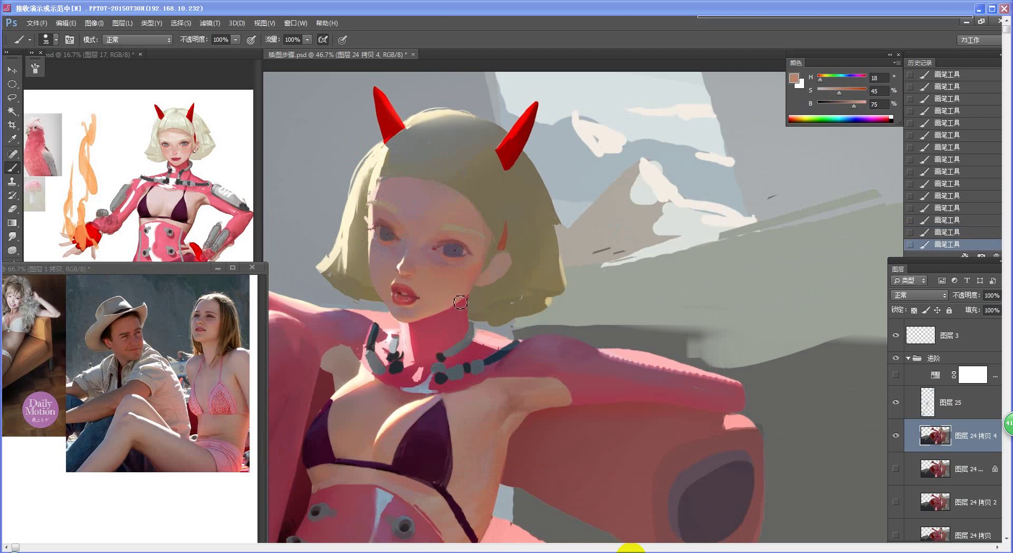
drag(424, 259, 488, 248)
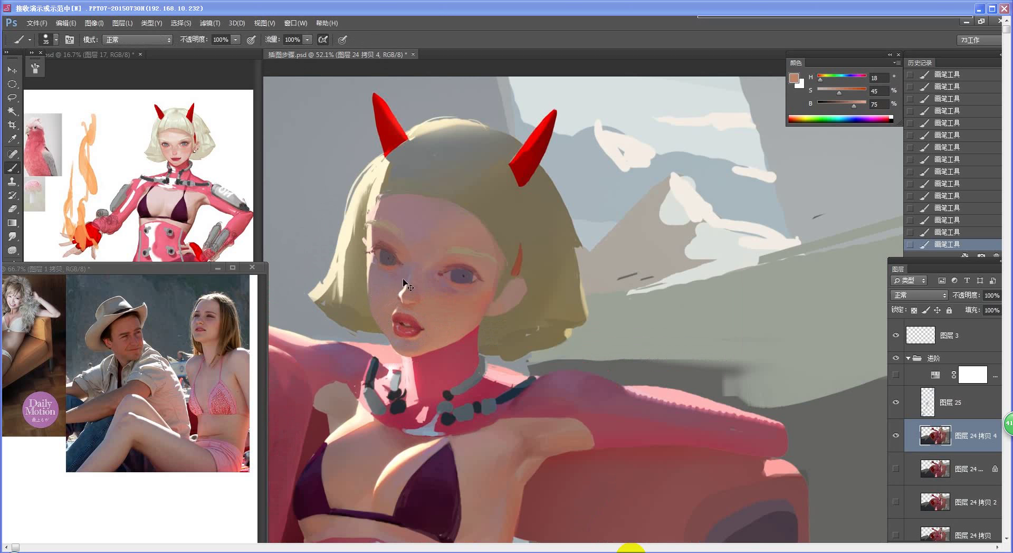
key(ctrl+z)
Blend the skin between the nose and the mouth corner with sampled tones such as H 14, S 34, B 65
drag(393, 315, 400, 301)
alt+click(392, 300)
alt+click(385, 311)
Fit the whole illustration in view, save 插图步骤.psd and minimise the program window
key(ctrl+space)
drag(405, 352, 363, 322)
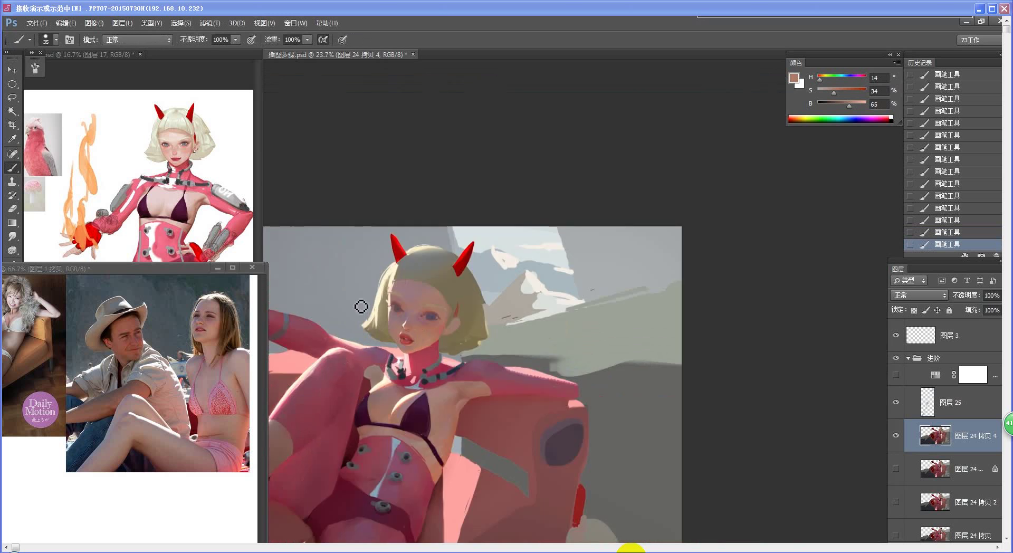
key(ctrl+space)
drag(544, 359, 518, 406)
key(b)
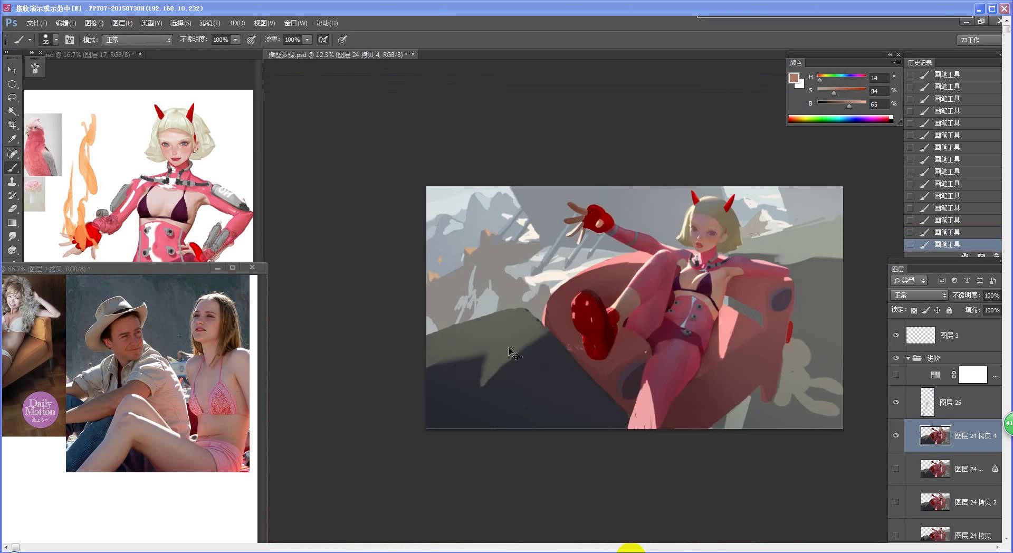
key(ctrl+s)
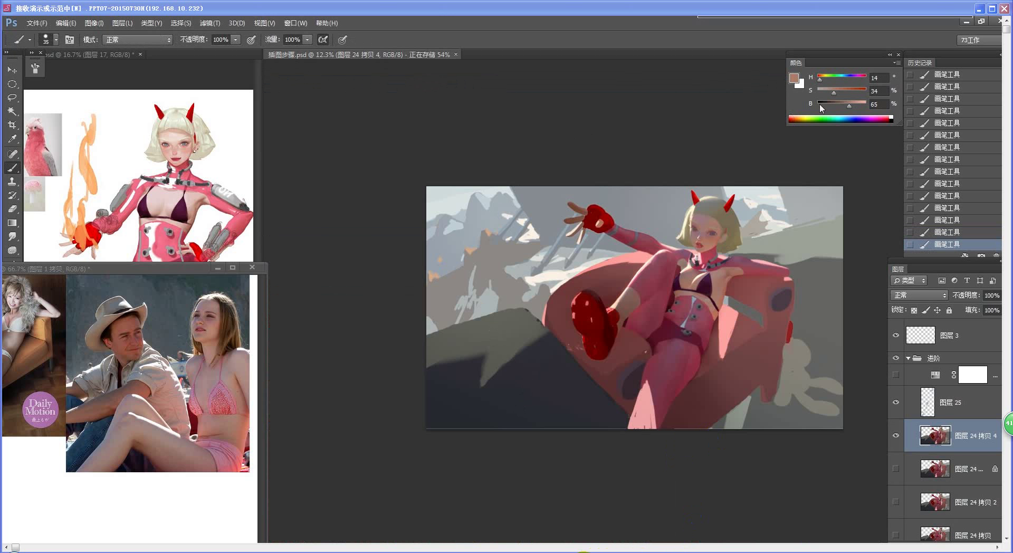
click(967, 22)
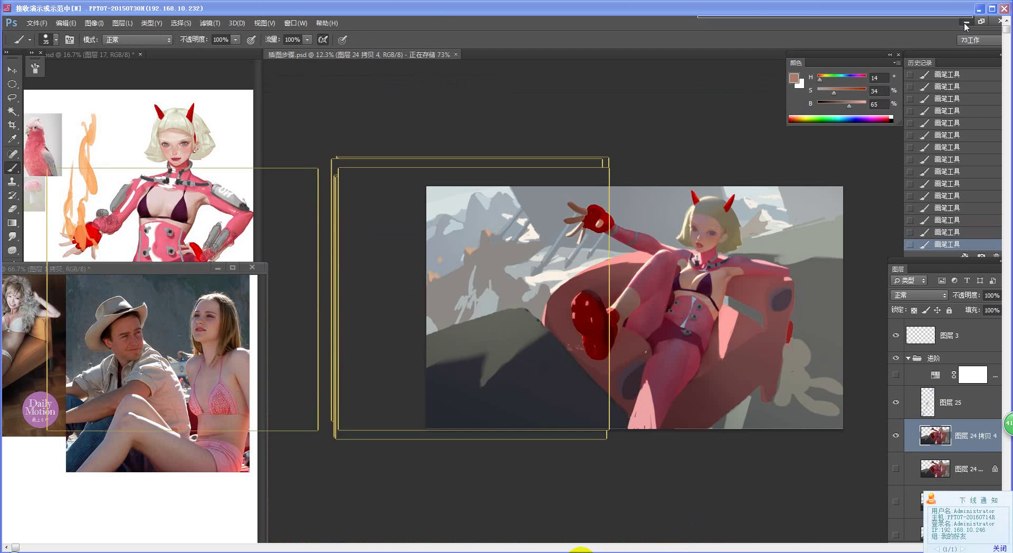